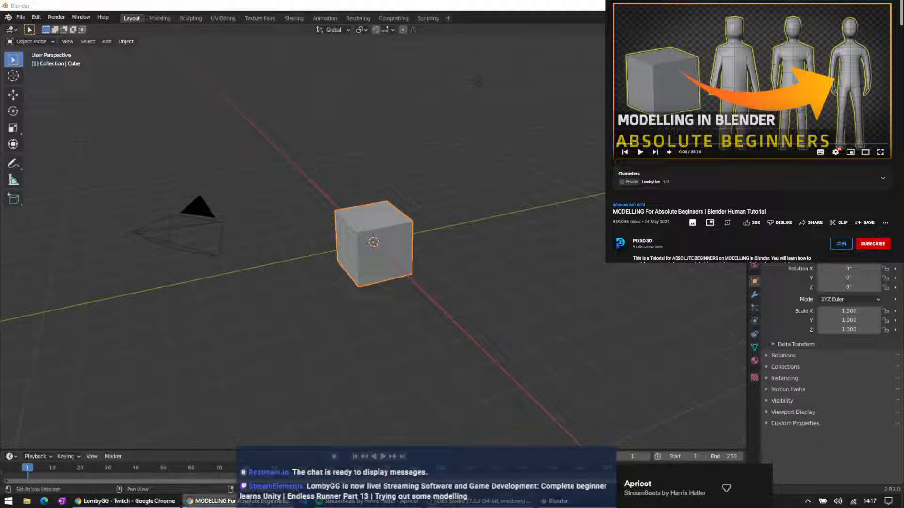
Switch to Chrome and skim the "MODELLING For Absolute Beginners | Blender Human Tutorial" video through to 34:26, near its end
key(alt+Tab)
double_click(535, 4)
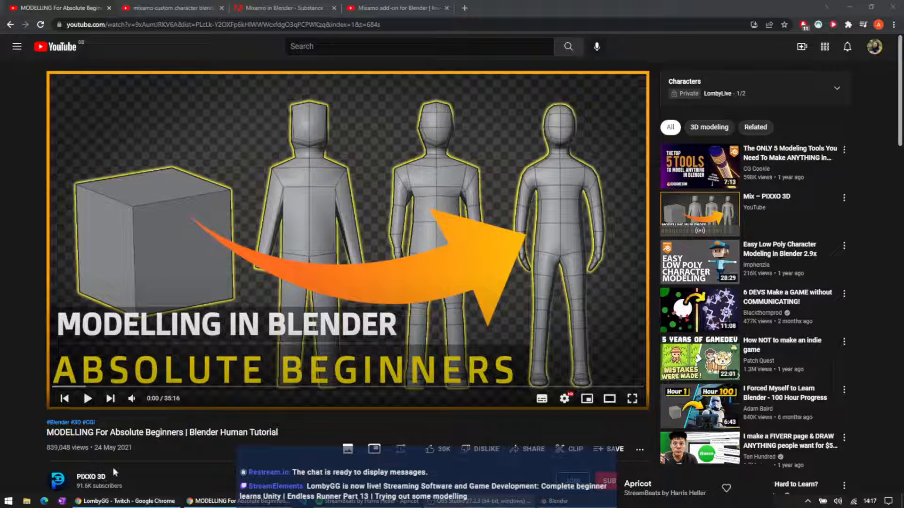
scroll(100, 485, down, 2)
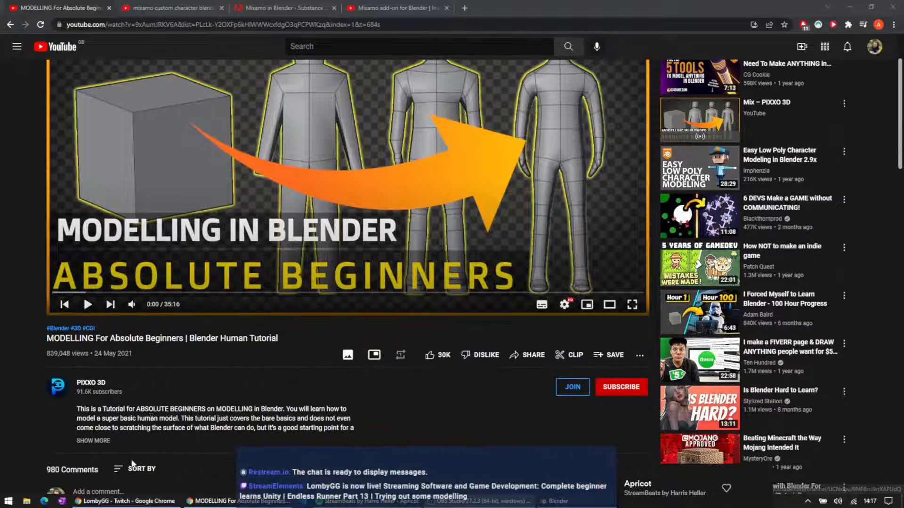
scroll(339, 422, up, 2)
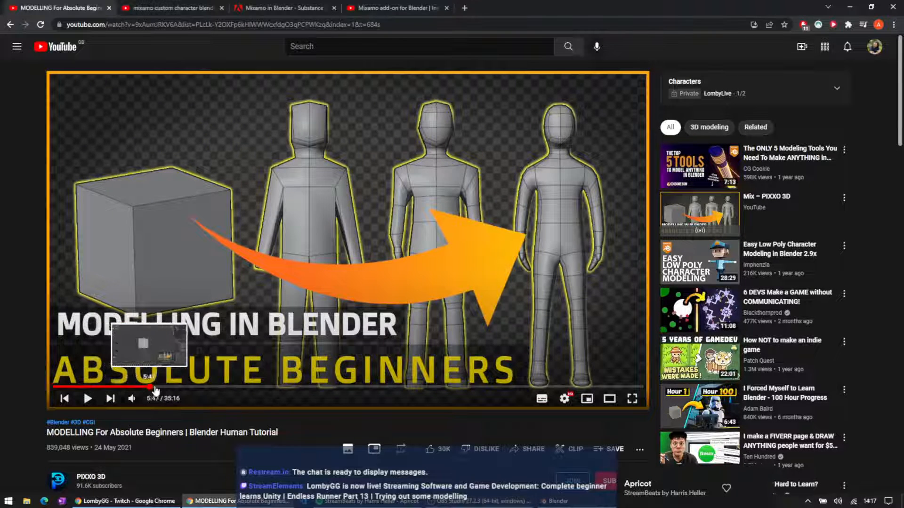
drag(155, 387, 390, 387)
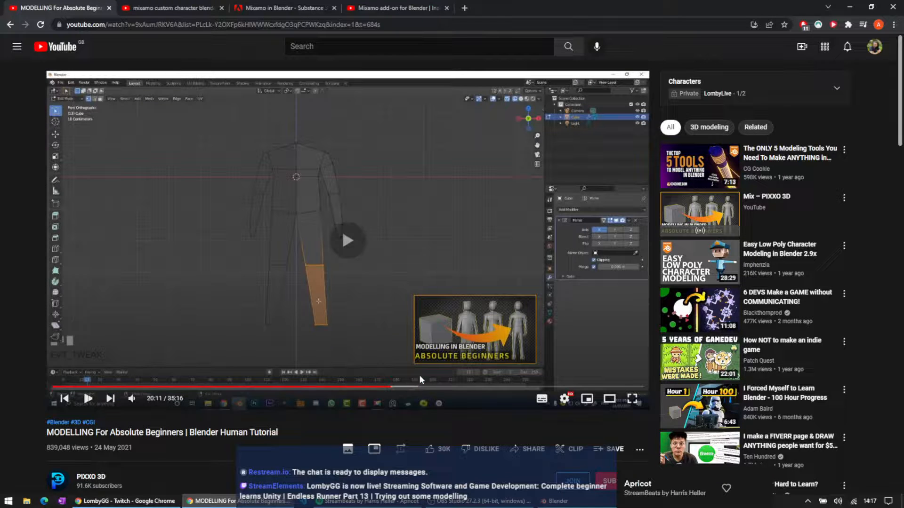
click(400, 343)
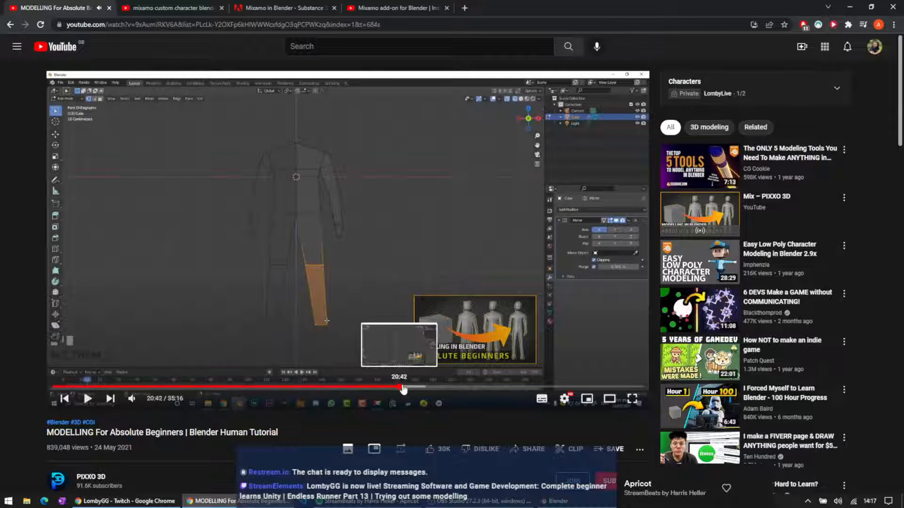
drag(400, 387, 630, 387)
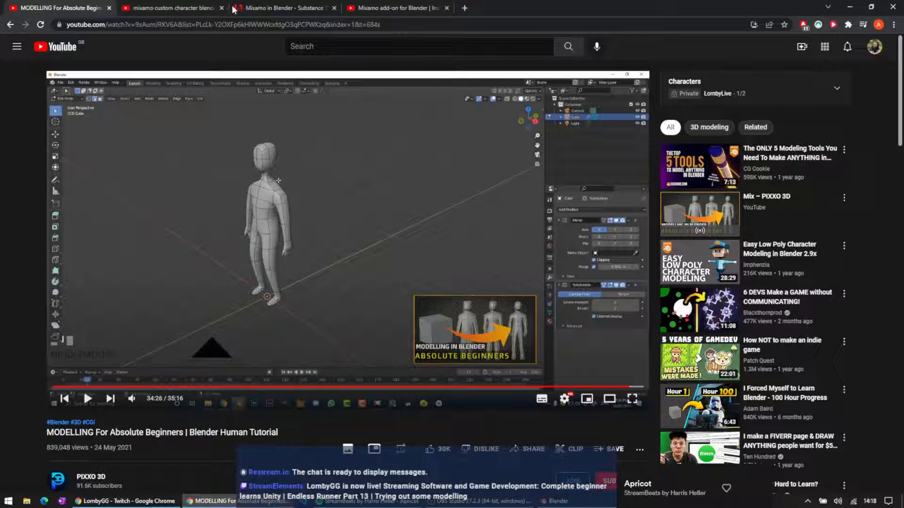
Examine the Mixamo in Blender plug-in page, including the add-on description, the control-rig images and the demo video carousel
click(265, 11)
scroll(464, 148, up, 5)
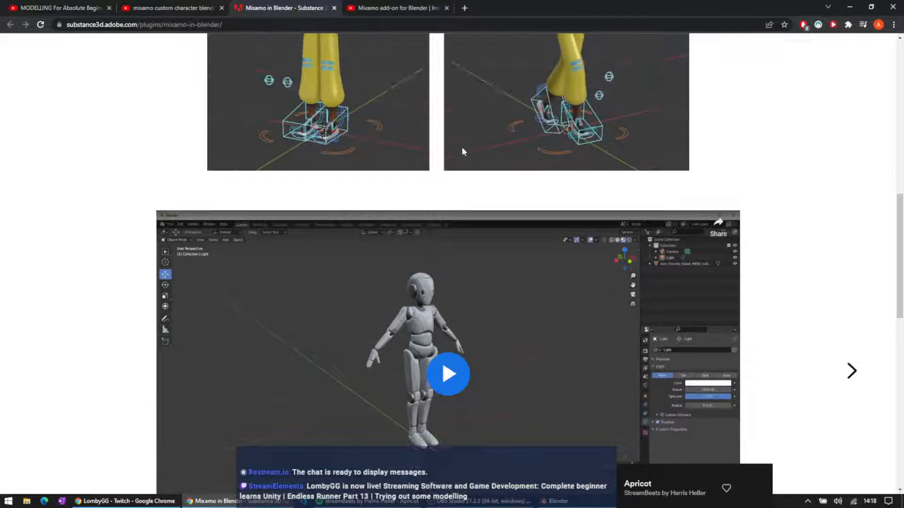
scroll(485, 165, up, 5)
scroll(471, 179, down, 6)
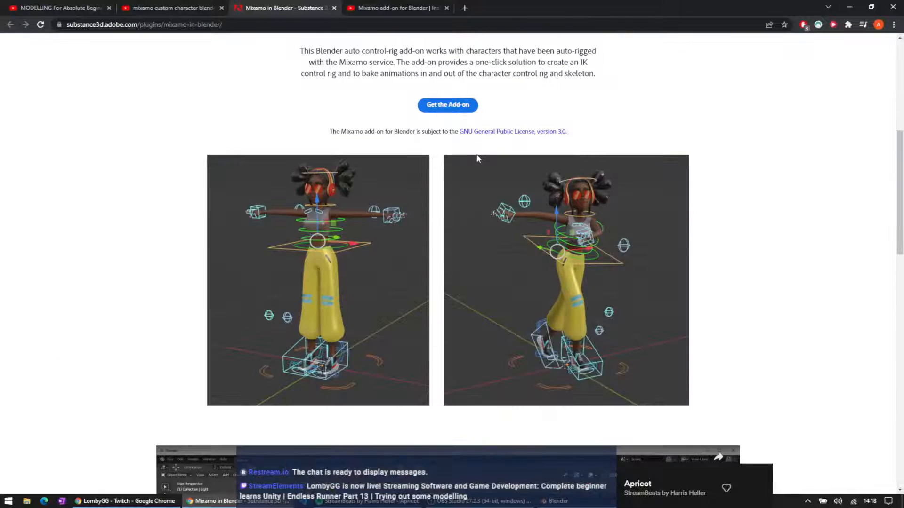
scroll(466, 192, up, 2)
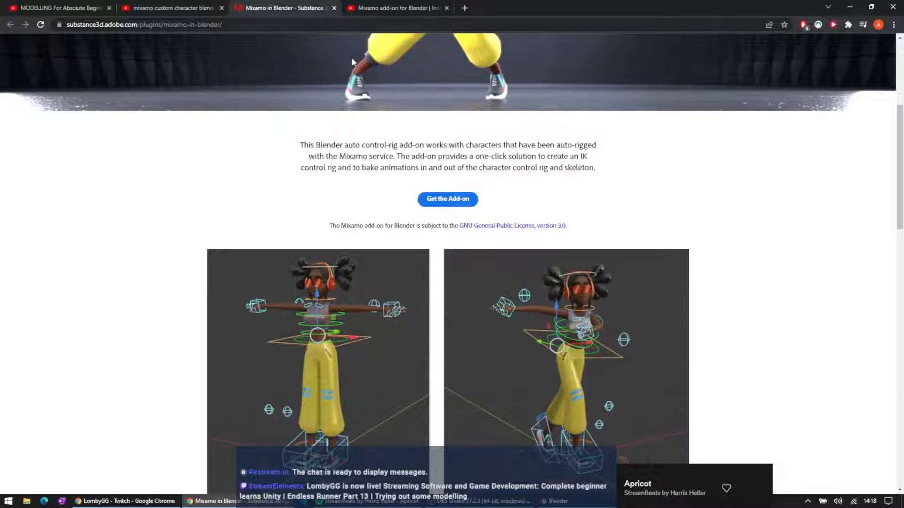
scroll(362, 183, down, 1)
scroll(362, 183, down, 4)
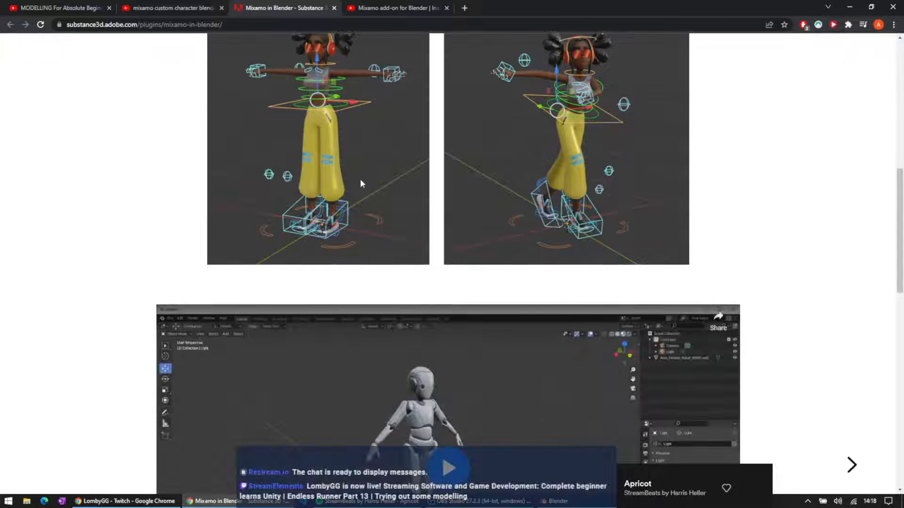
scroll(365, 194, up, 4)
scroll(505, 141, up, 1)
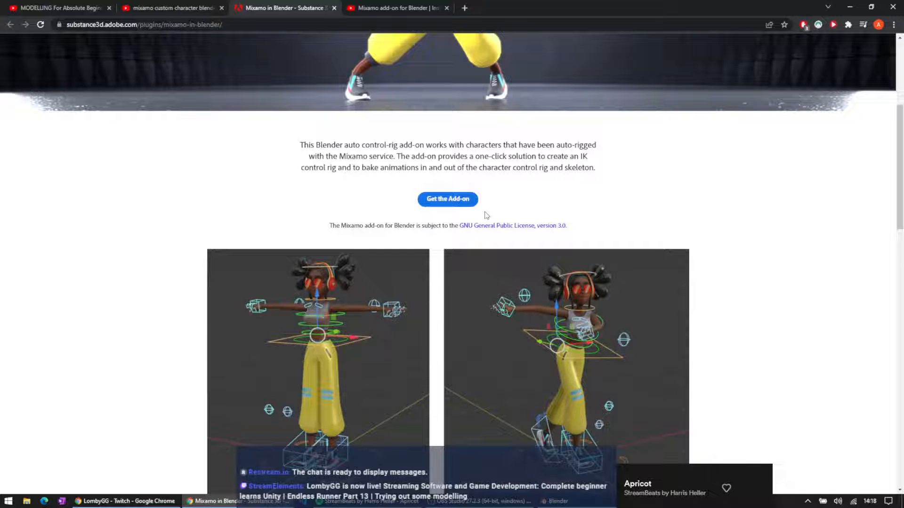
scroll(712, 228, down, 7)
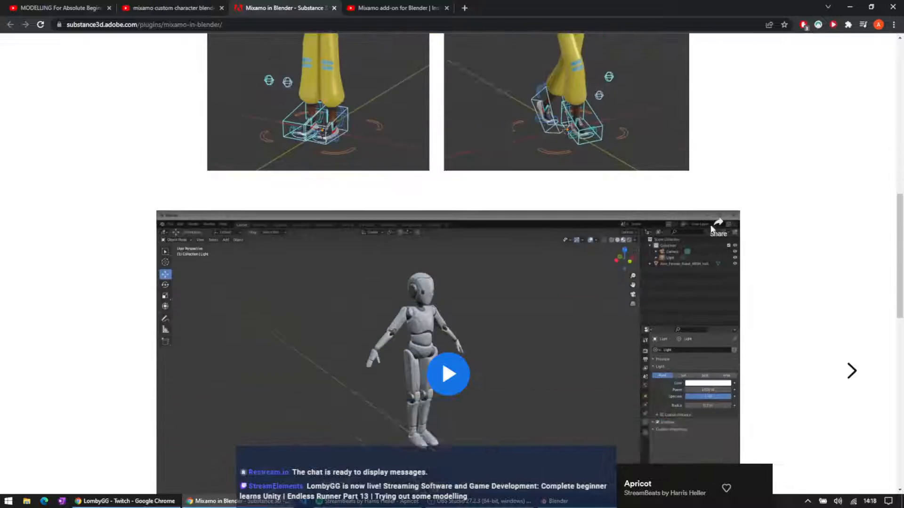
scroll(712, 228, down, 4)
click(853, 184)
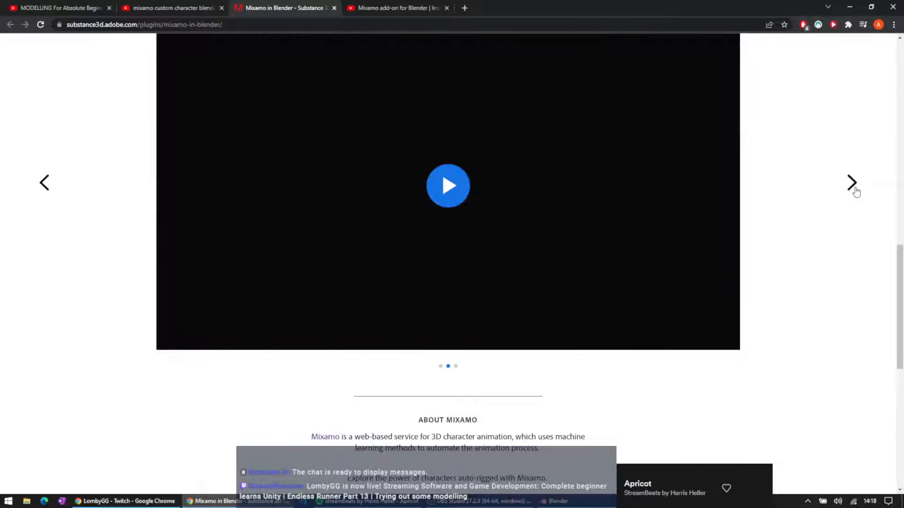
scroll(835, 198, up, 2)
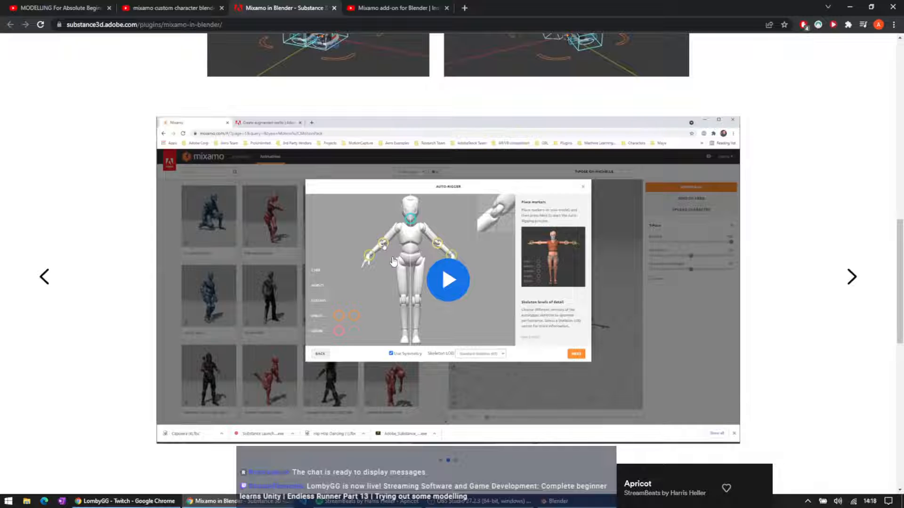
click(852, 277)
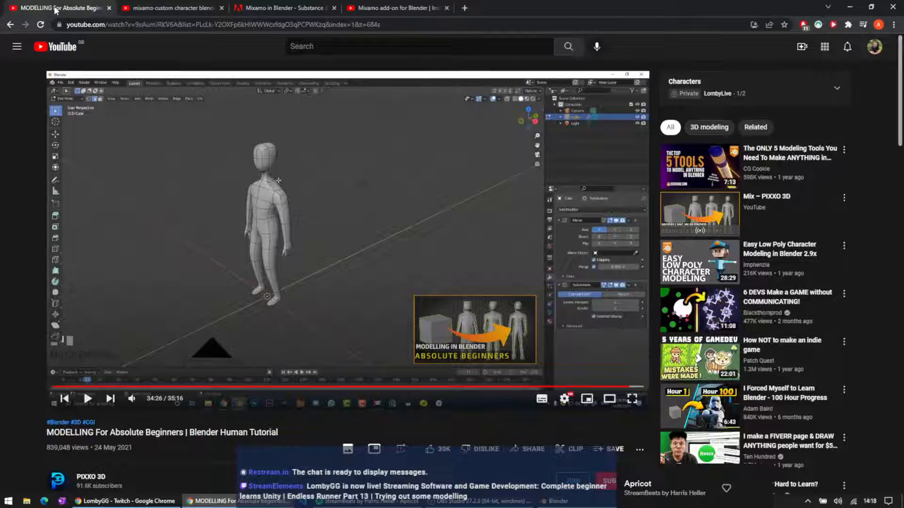
Rewind the Blender human modelling tutorial on YouTube to its beginning and return to Blender
click(56, 8)
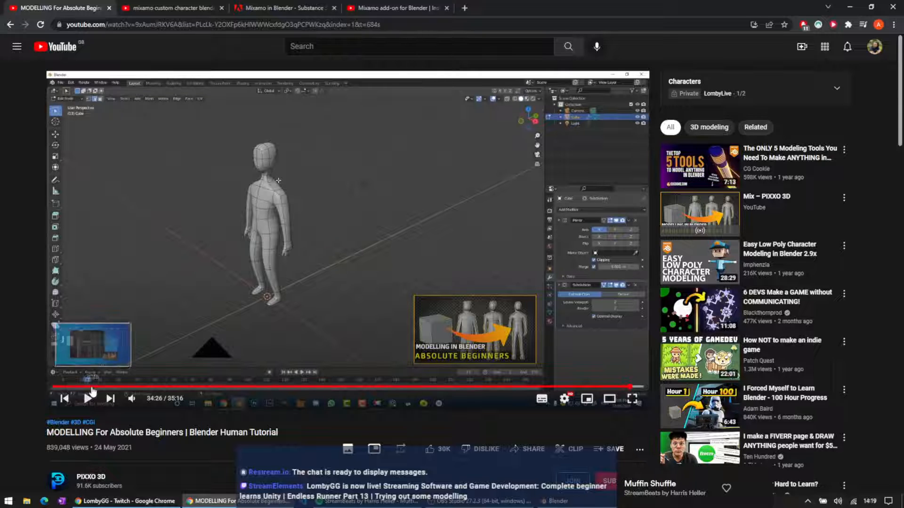
click(55, 387)
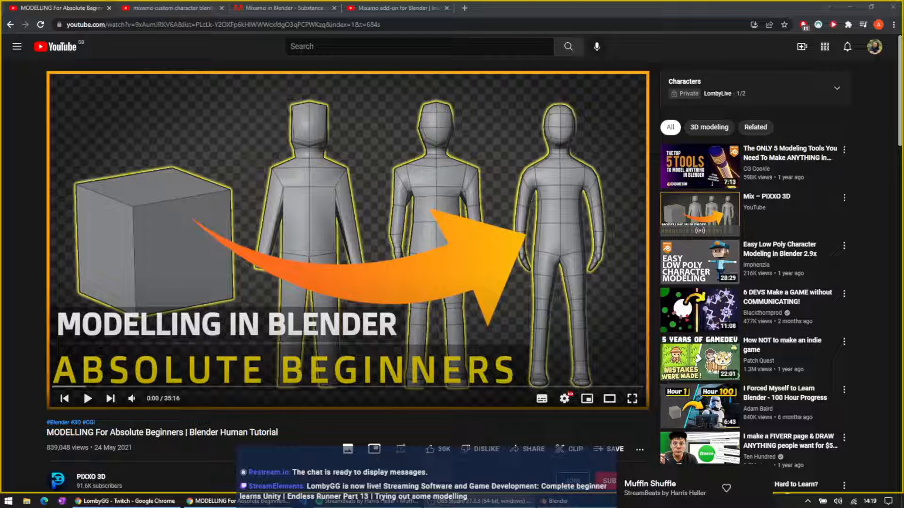
click(574, 9)
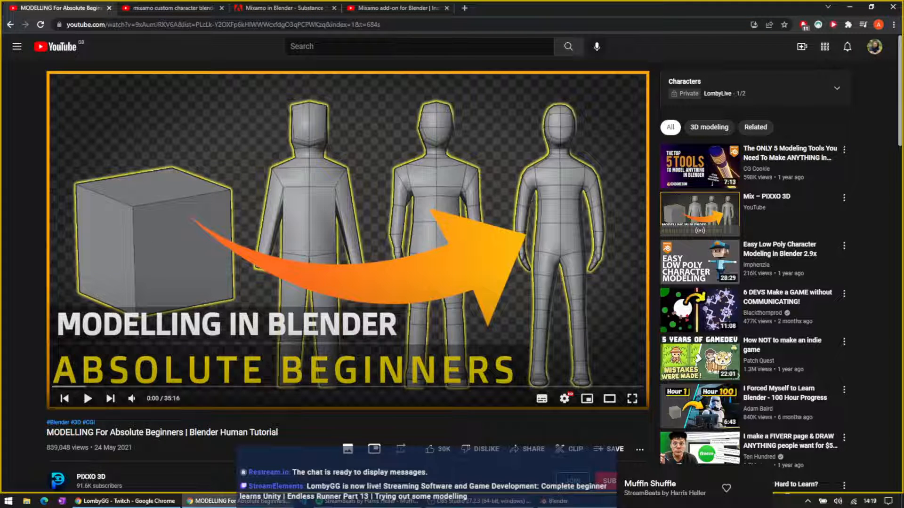
click(850, 7)
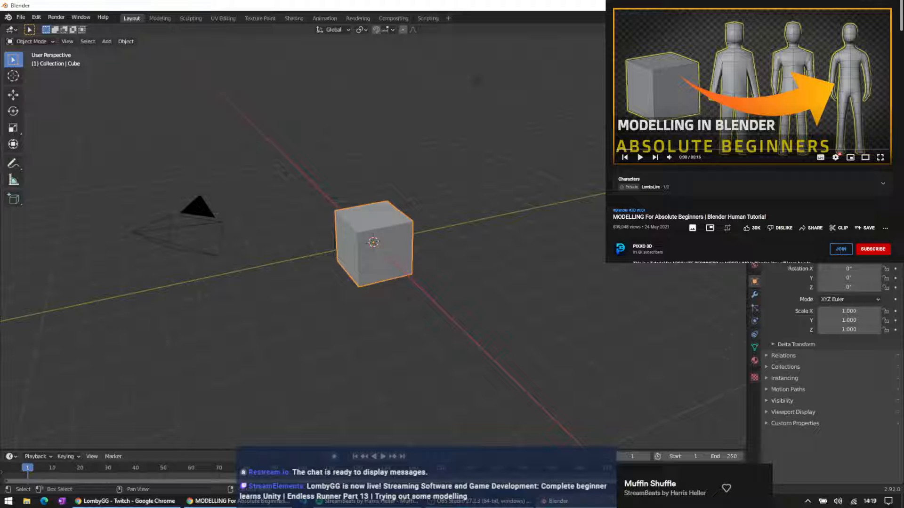
Play the human modelling tutorial from the start alongside the 3D viewport
click(682, 47)
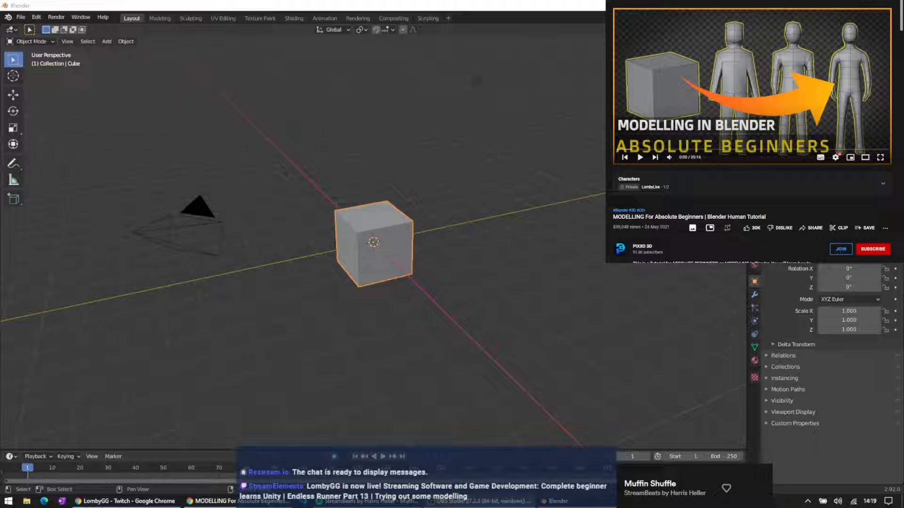
click(661, 163)
drag(686, 159, 688, 160)
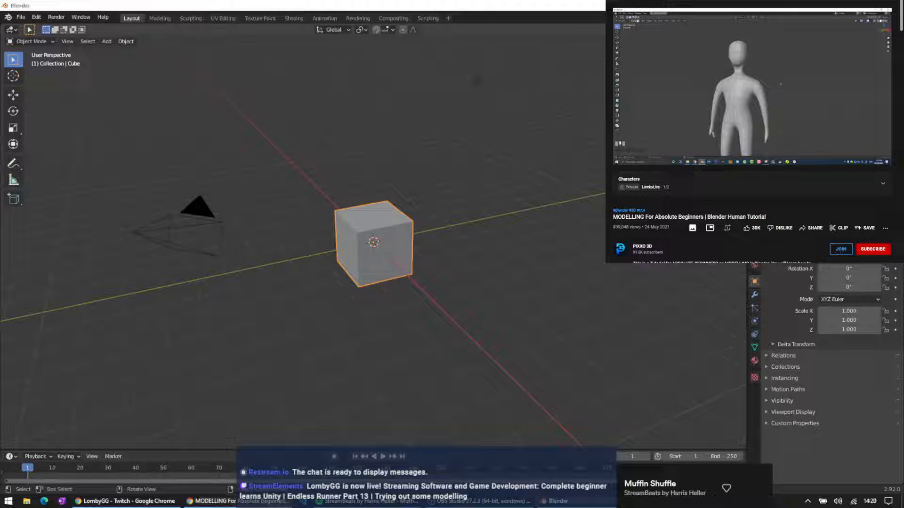
click(740, 42)
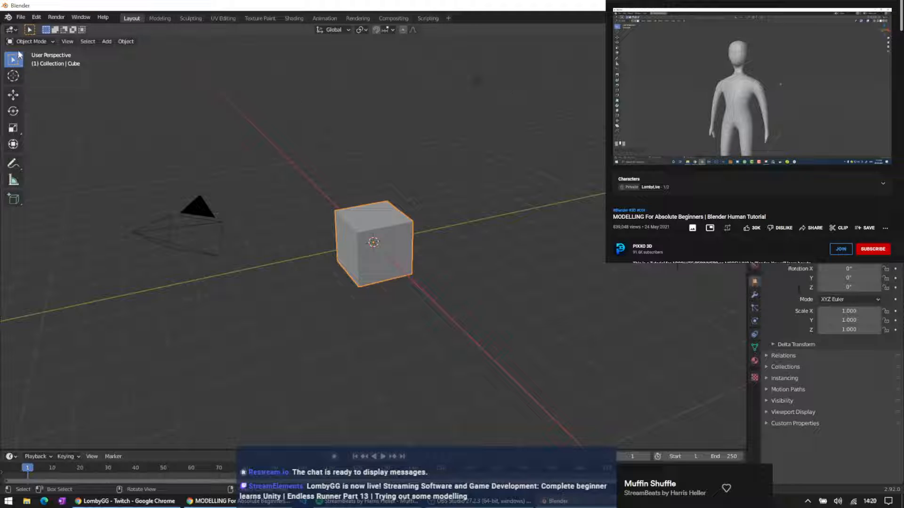
click(21, 17)
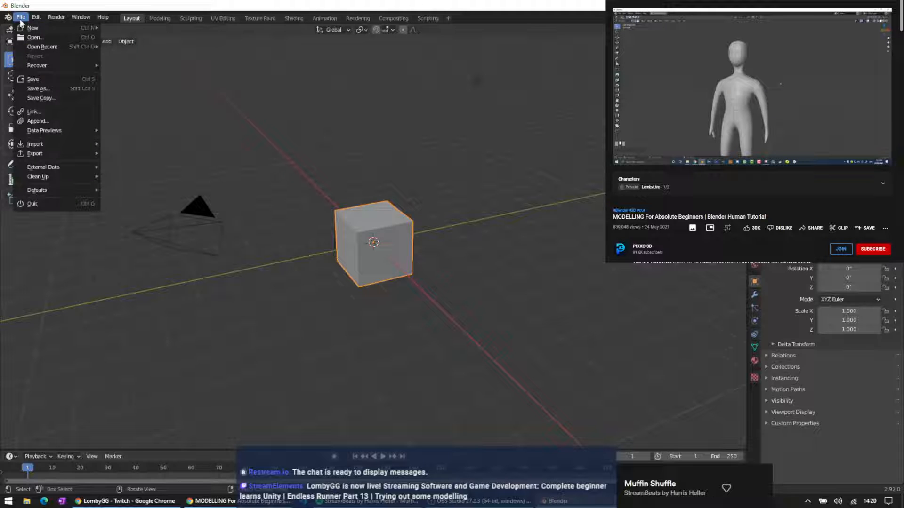
click(20, 20)
click(8, 19)
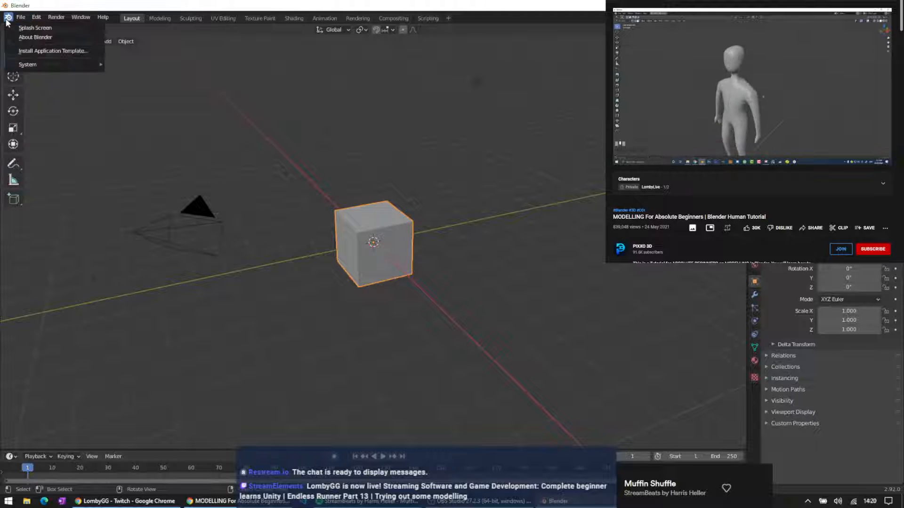
click(8, 19)
click(21, 19)
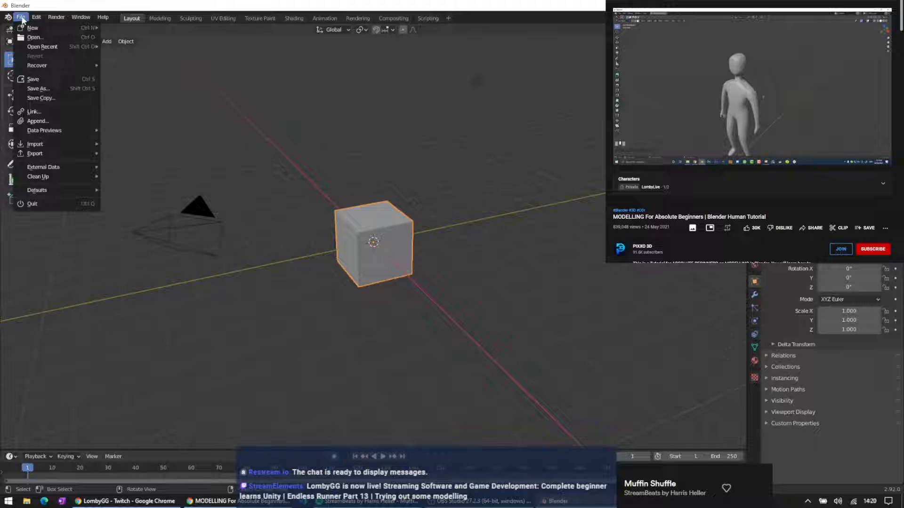
click(22, 19)
Inspect the default scene around the cube from several angles and distances, clearing the object selection
right_click(409, 161)
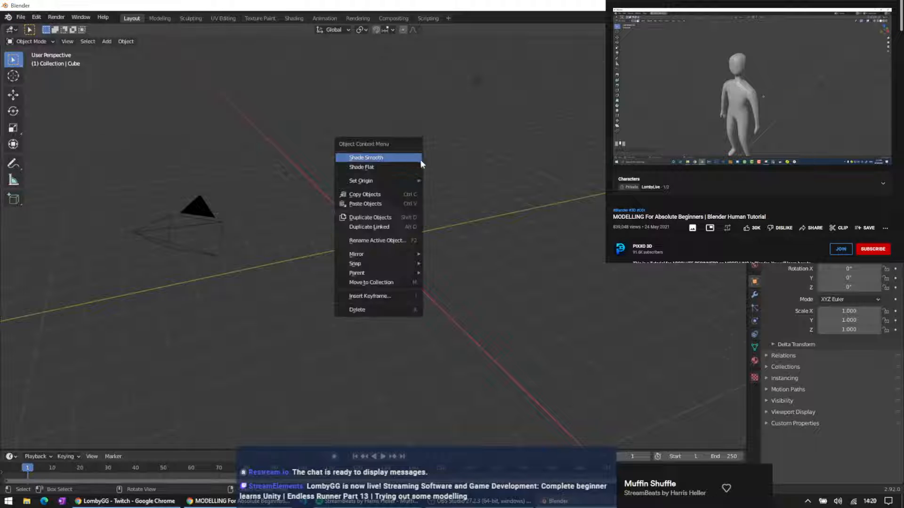
middle_drag(351, 115, 325, 147)
key(a)
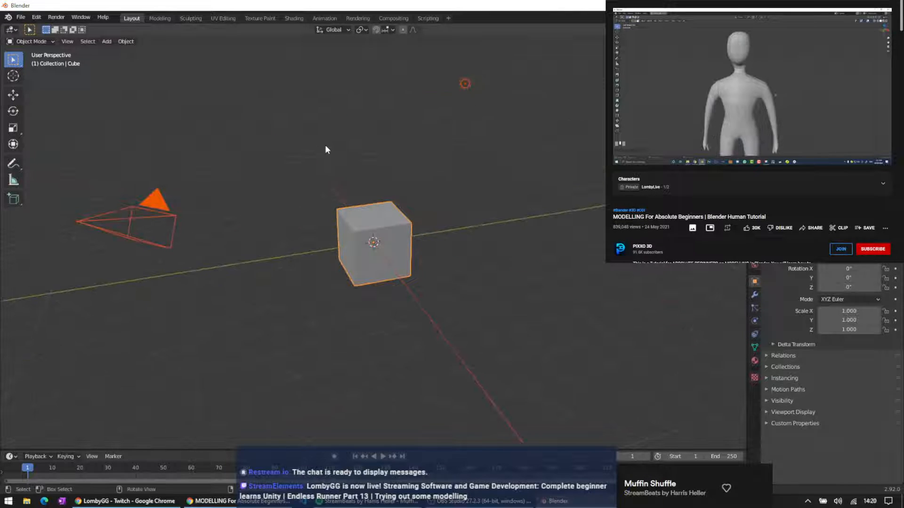
right_click(329, 147)
click(408, 131)
middle_drag(397, 129, 218, 147)
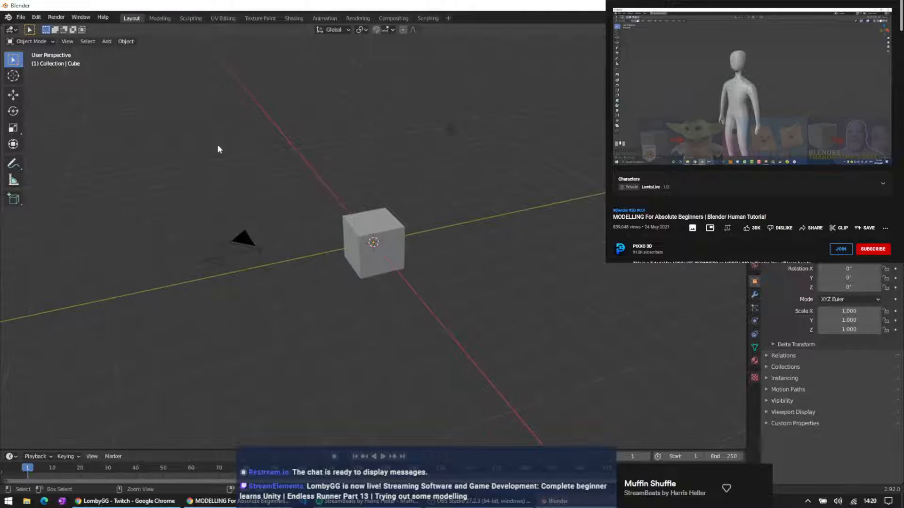
scroll(402, 170, up, 4)
scroll(402, 170, down, 5)
middle_drag(404, 169, 381, 218)
middle_drag(510, 116, 548, 81)
alt+middle_drag(383, 152, 440, 157)
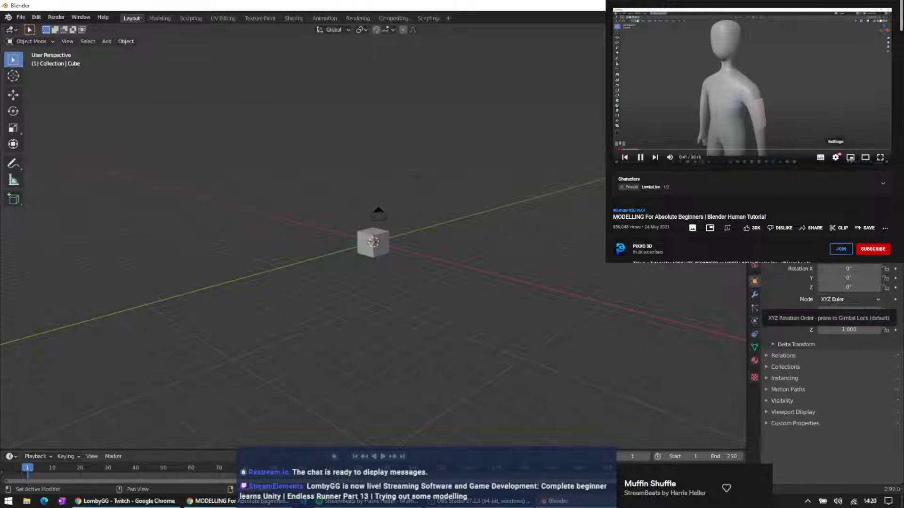
Increase the playback speed of the tutorial video
click(835, 157)
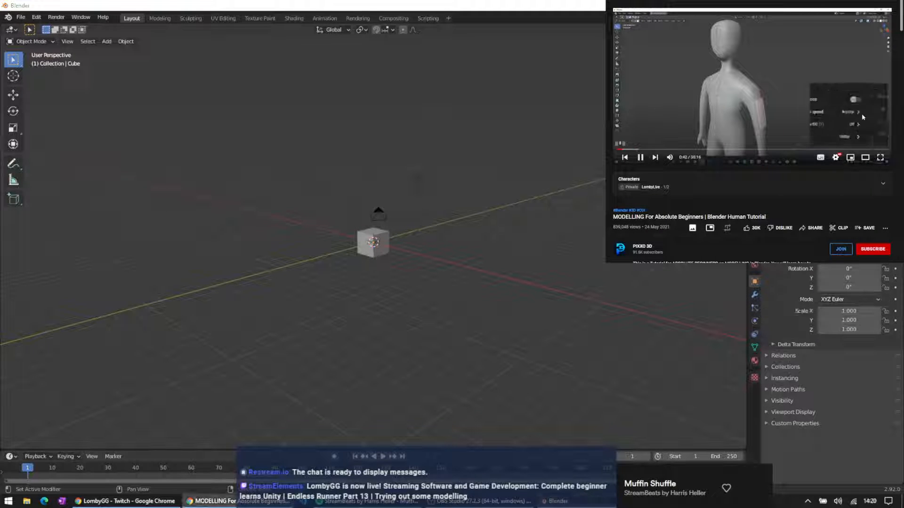
click(861, 121)
click(862, 121)
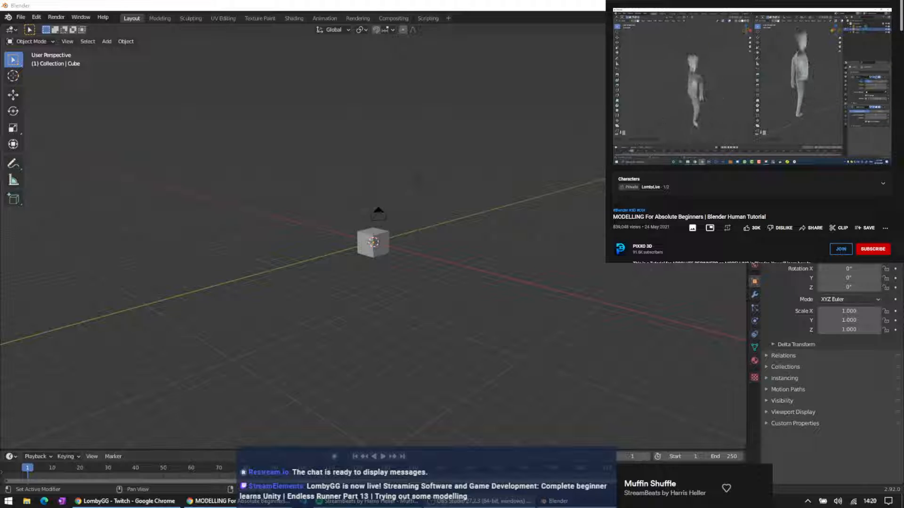
Select the default cube in the 3D viewport
mouse_move(799, 94)
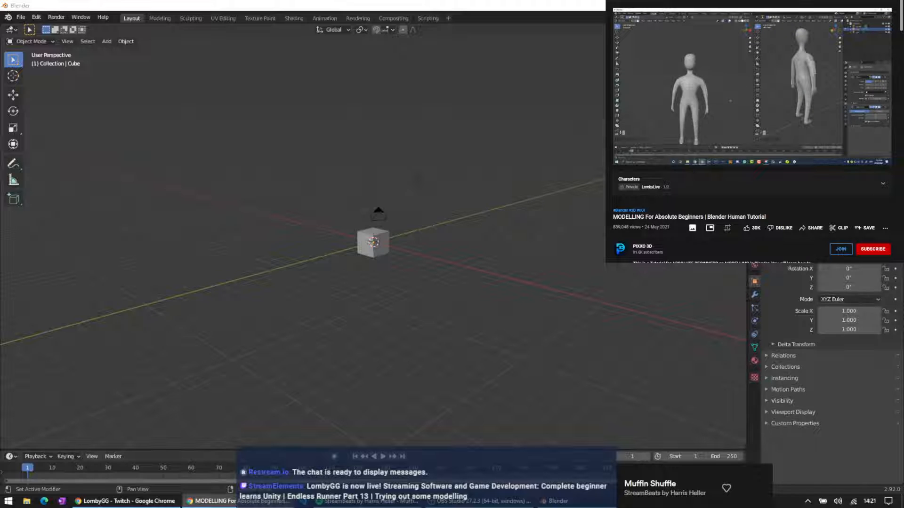
scroll(392, 214, up, 2)
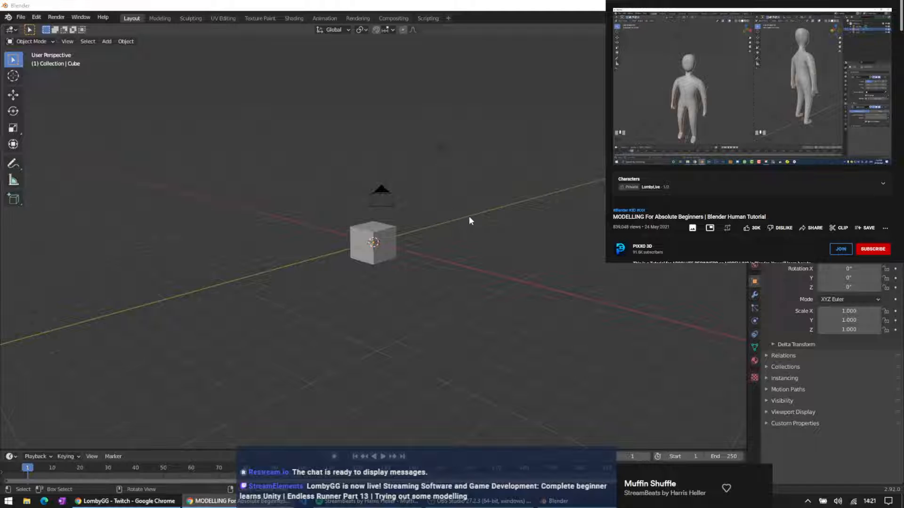
middle_drag(484, 218, 436, 233)
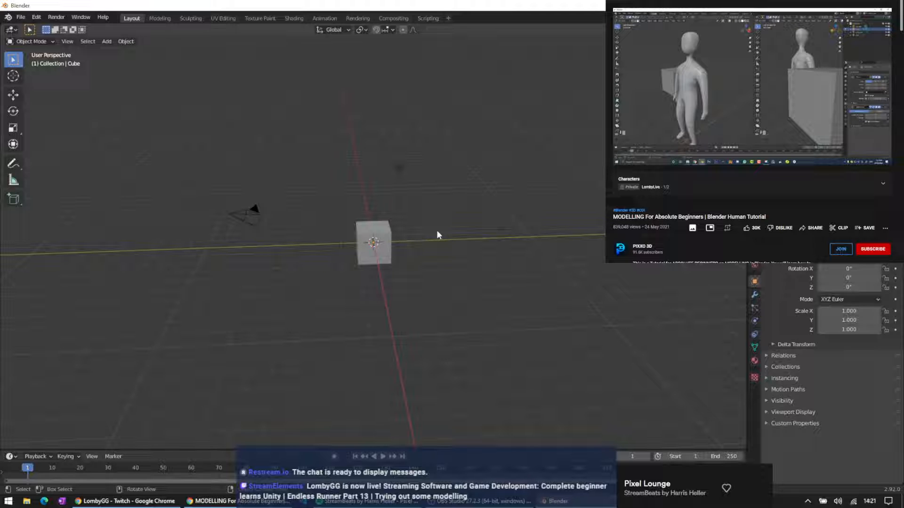
click(386, 227)
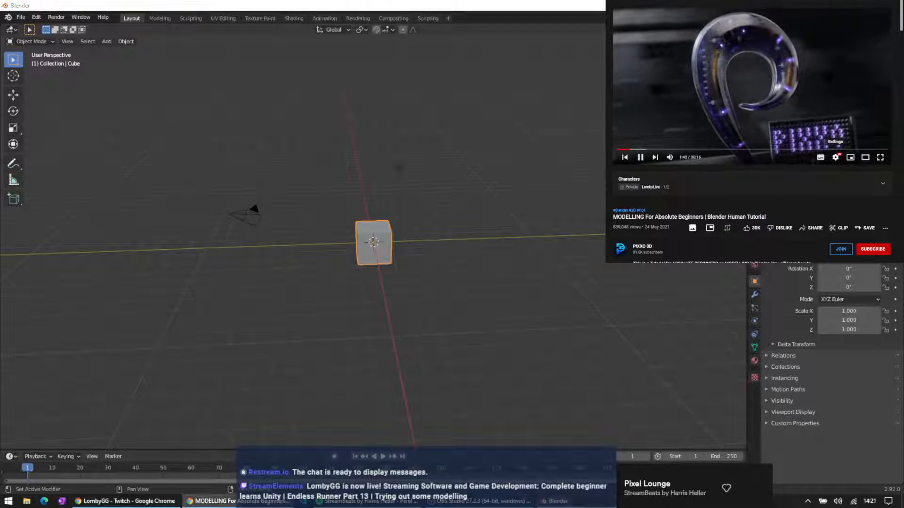
Set the tutorial video's playback speed to 2 and skip ahead to about the three-minute mark
click(835, 157)
click(847, 113)
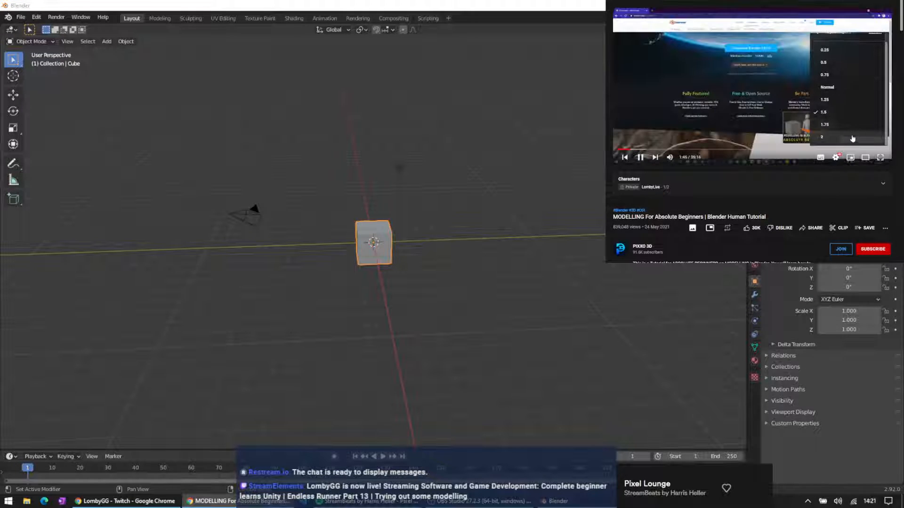
click(852, 139)
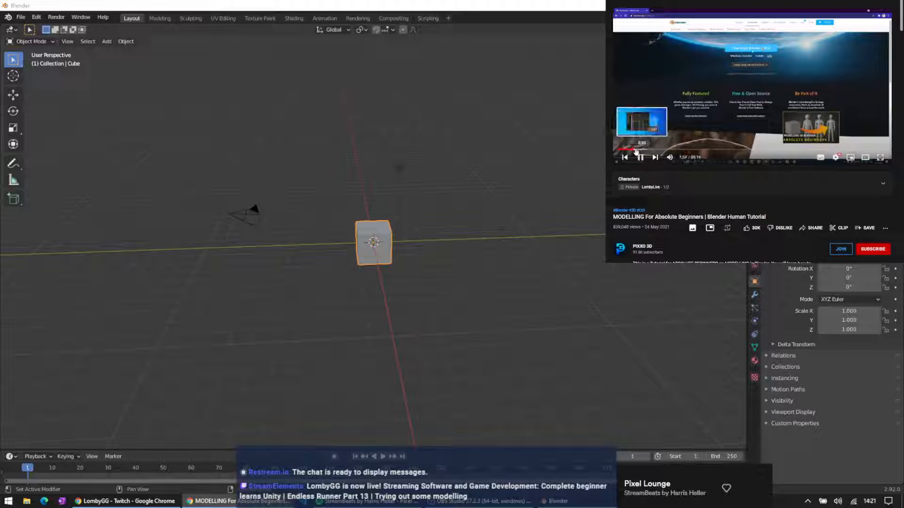
click(637, 150)
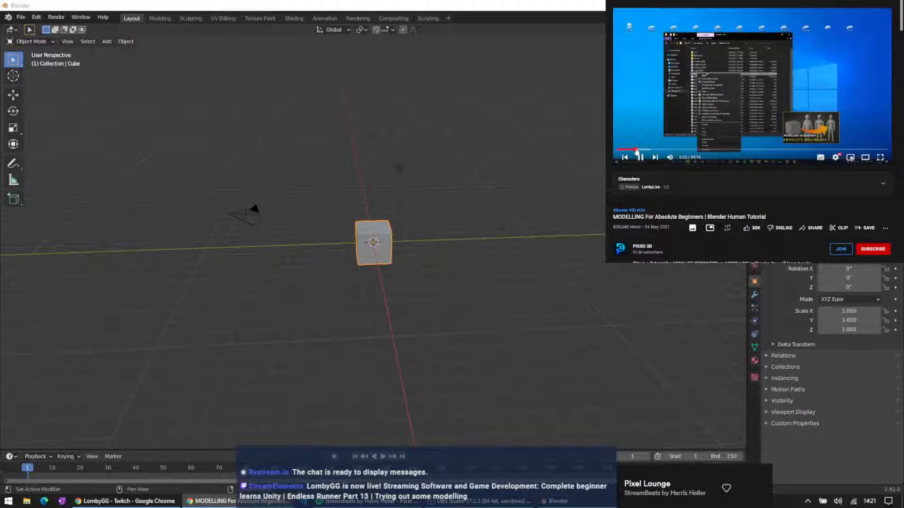
click(640, 150)
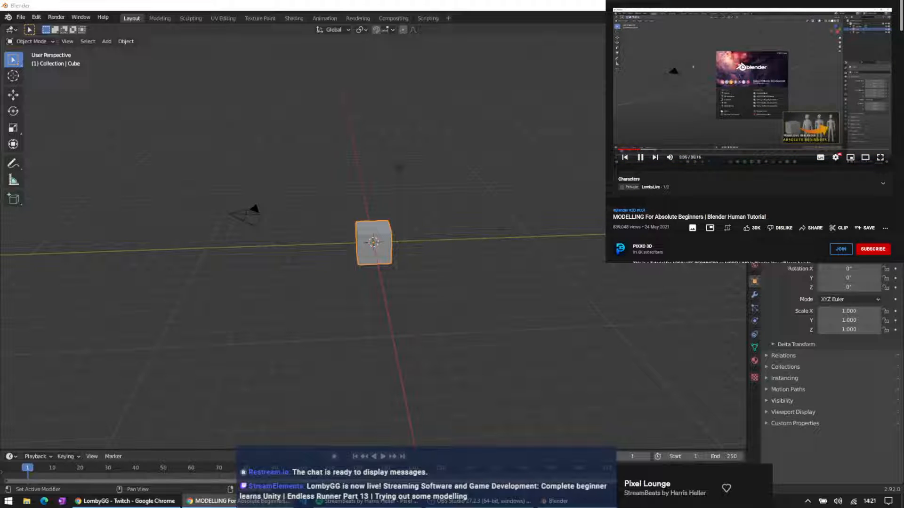
Set the tutorial video's playback speed to 1.5
click(835, 157)
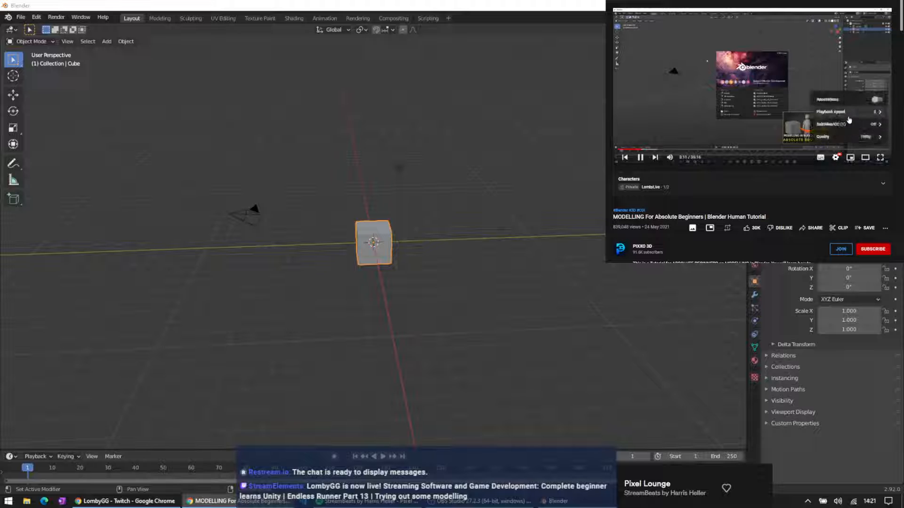
click(849, 120)
click(849, 114)
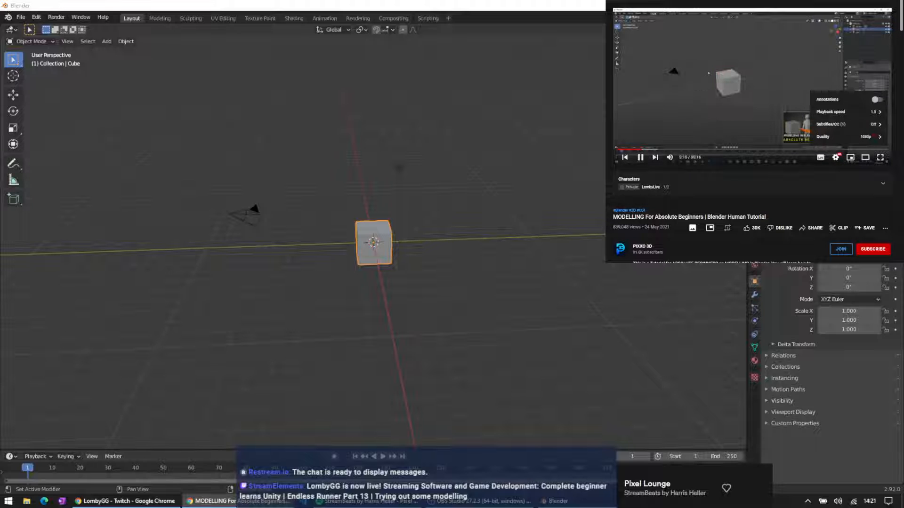
Practise orbiting, panning and zooming the 3D viewport around the cube, clearing the object selection
middle_drag(494, 205, 526, 174)
middle_drag(460, 146, 351, 176)
right_click(426, 184)
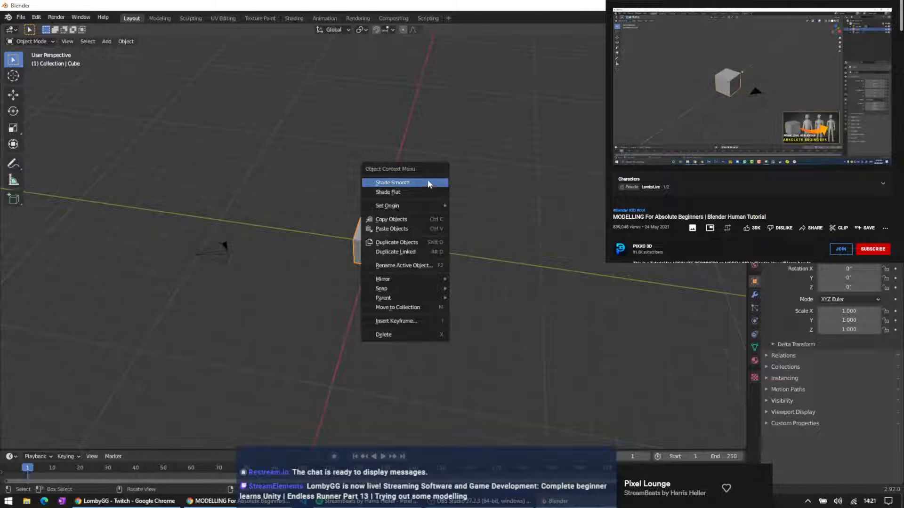
click(428, 184)
middle_drag(518, 141, 476, 151)
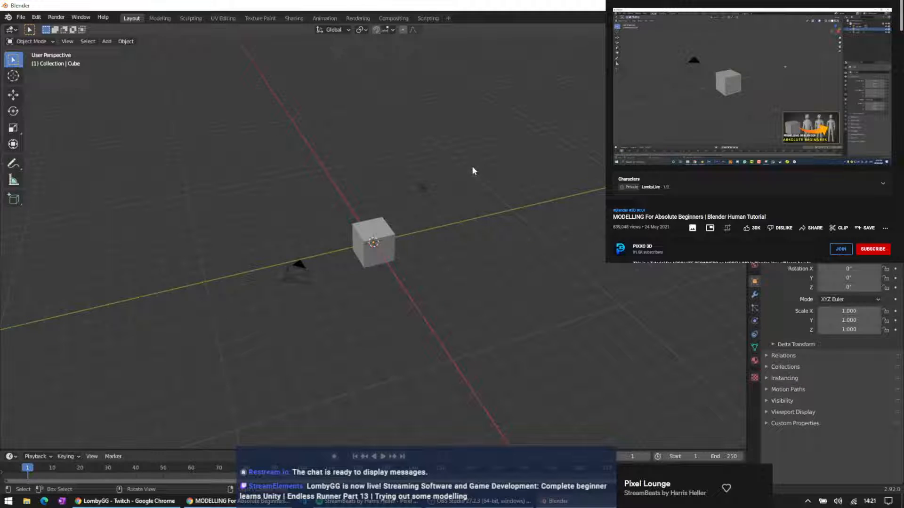
click(837, 159)
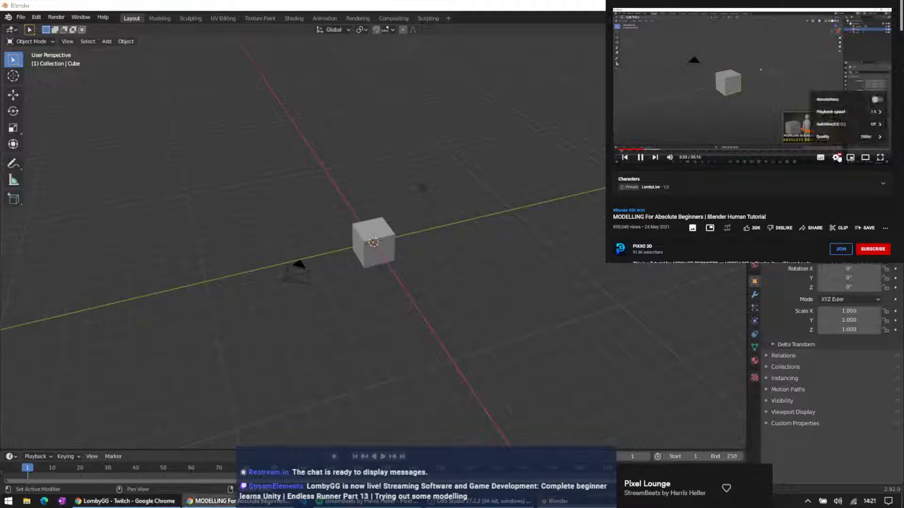
click(837, 159)
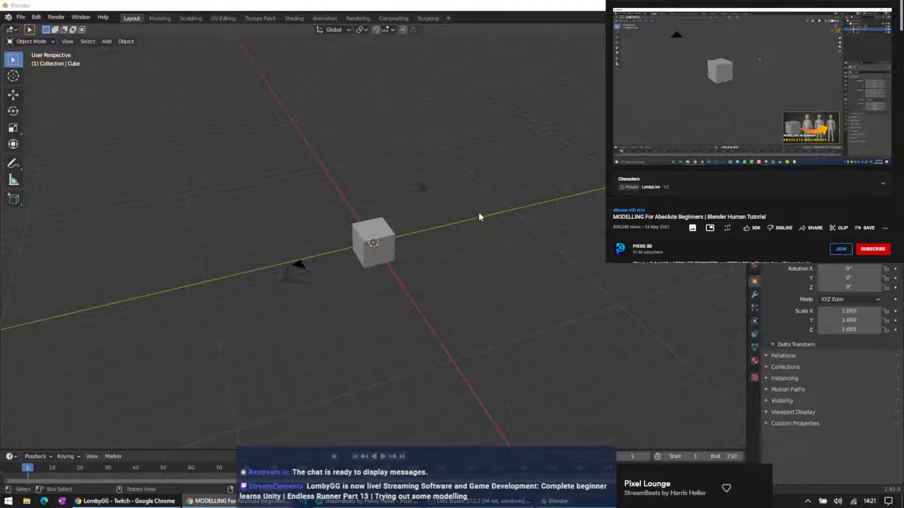
middle_drag(479, 213, 489, 178)
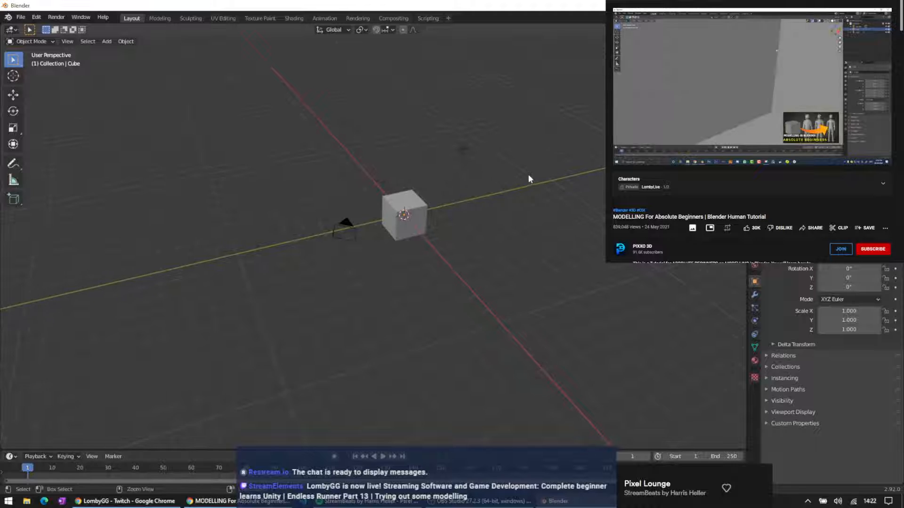
ctrl+middle_drag(528, 175, 524, 212)
scroll(517, 203, up, 2)
scroll(511, 191, down, 6)
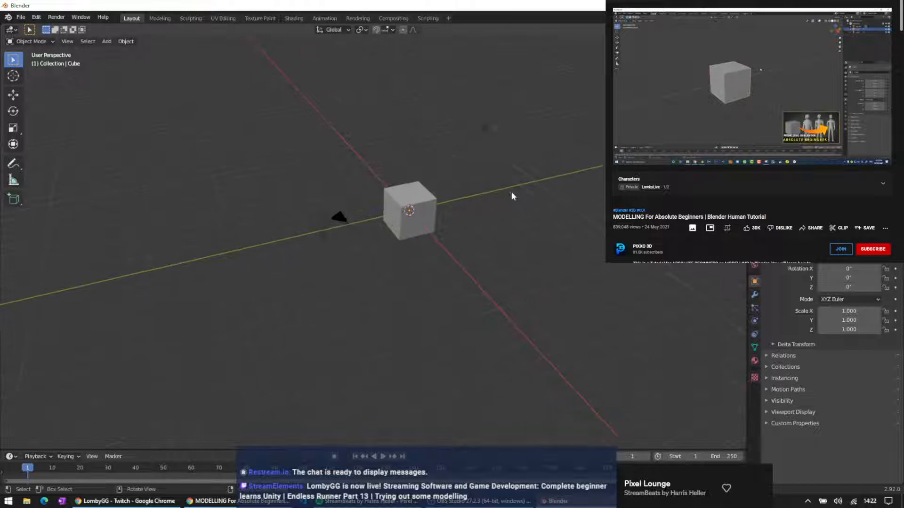
scroll(528, 190, up, 5)
scroll(543, 193, down, 4)
scroll(546, 191, up, 3)
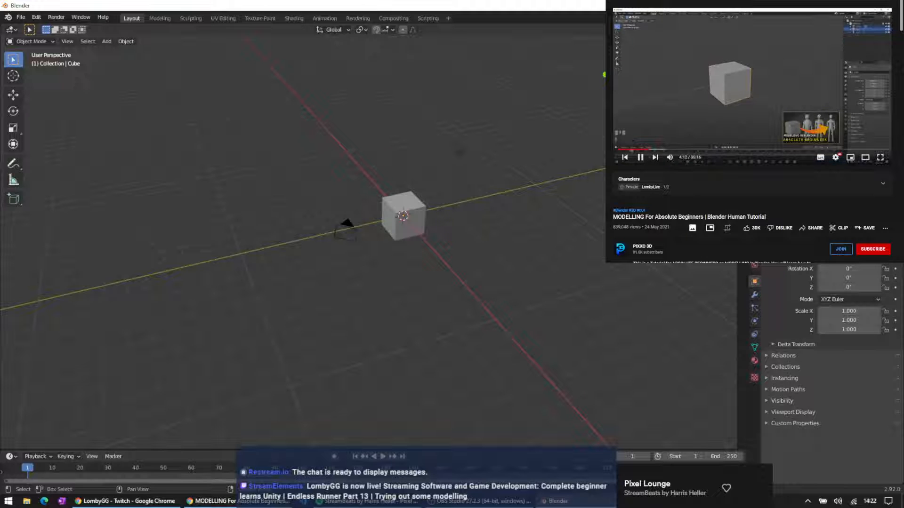
Pause the tutorial video and search the web for "keyboard presses blender addon" in a new browser tab
click(706, 82)
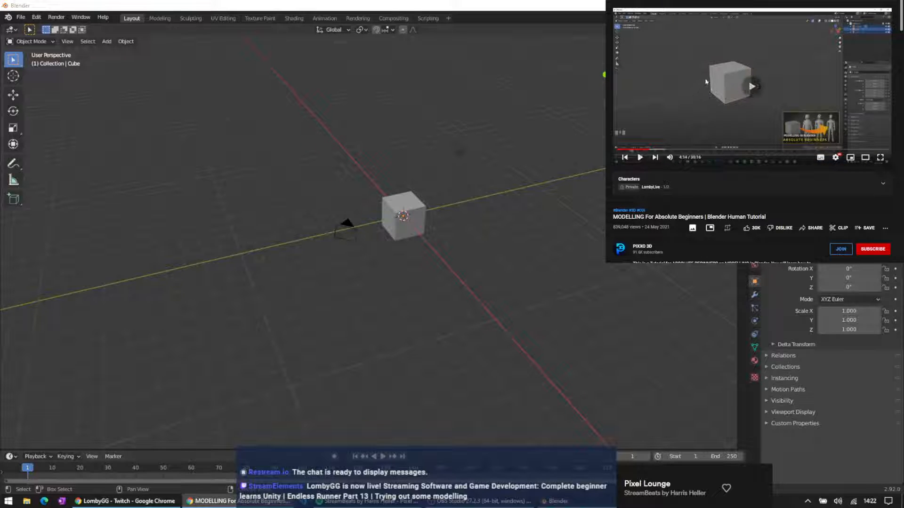
click(695, 86)
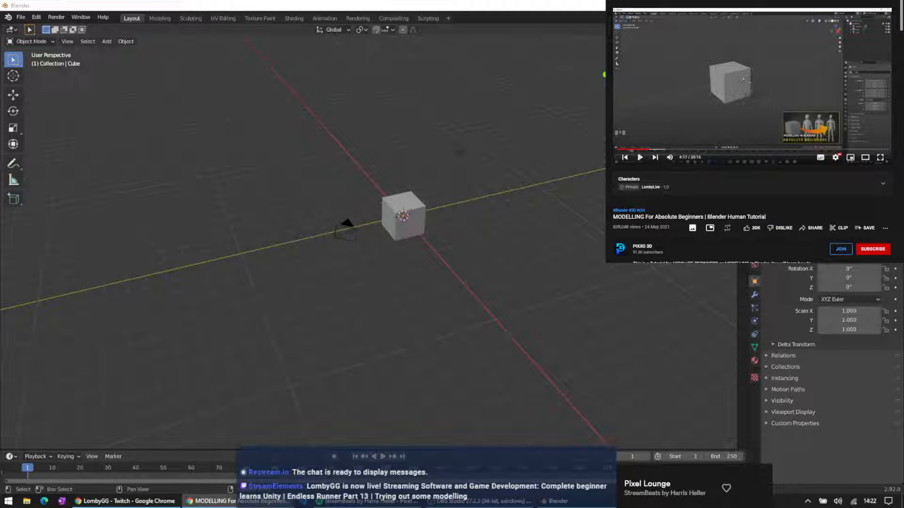
key(ctrl+t)
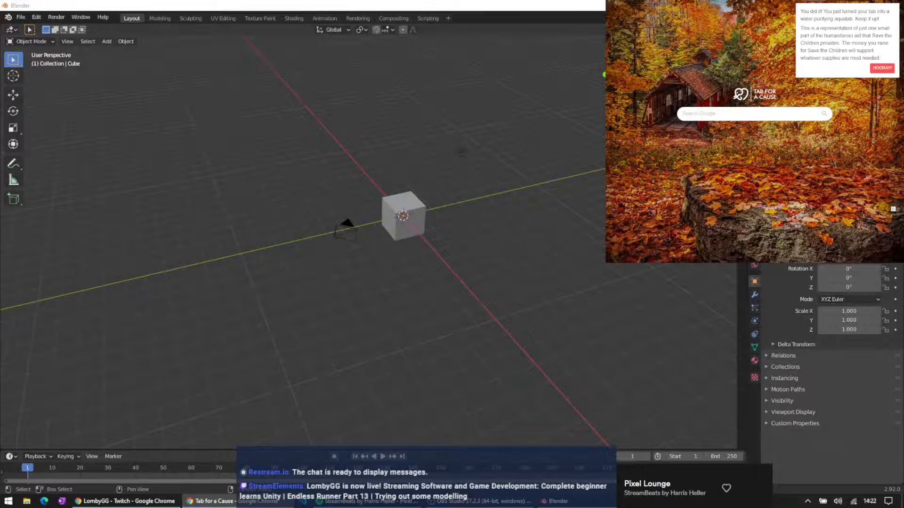
text(keyboard pr)
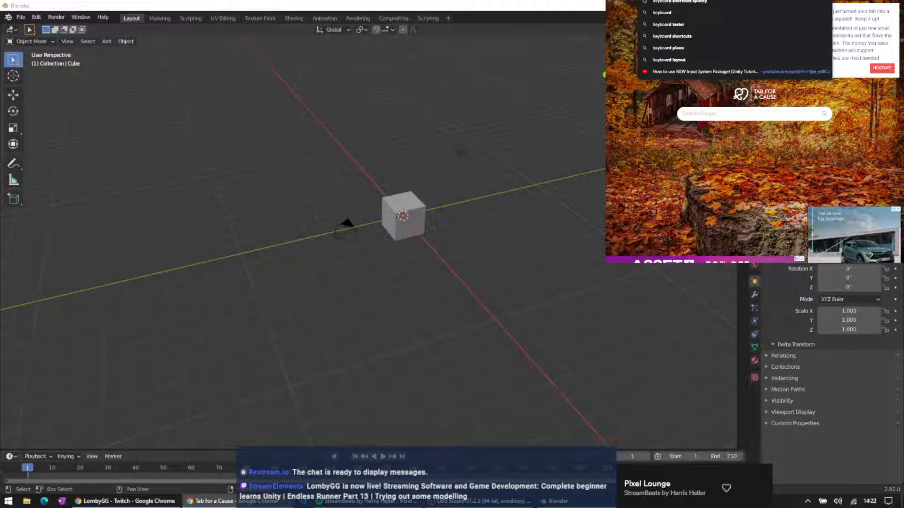
text(esse)
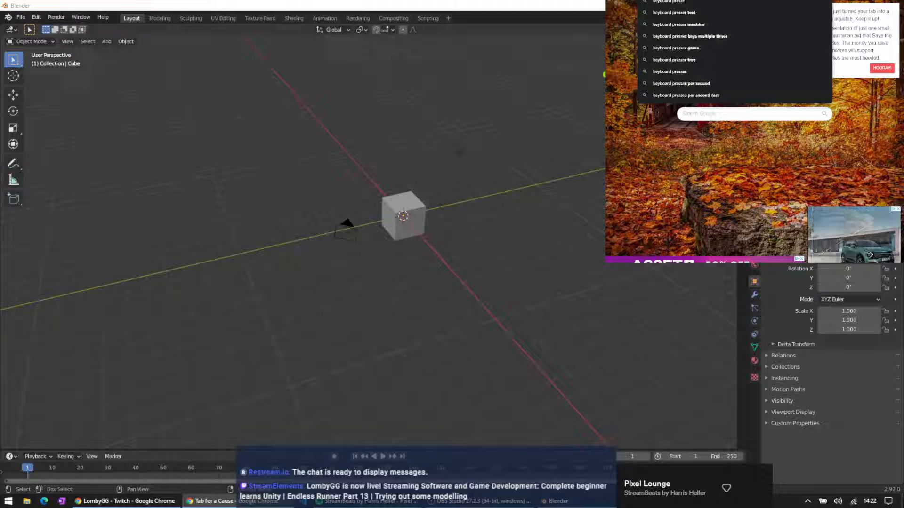
text(r)
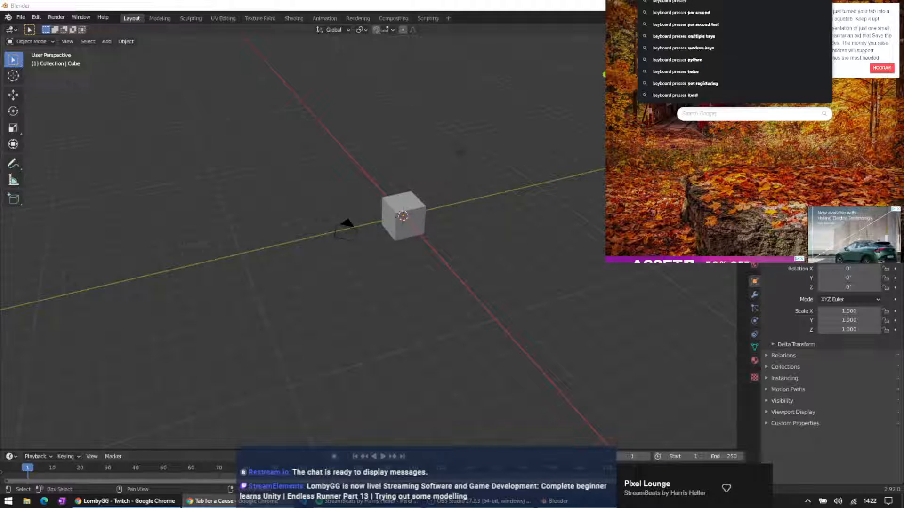
key(Return)
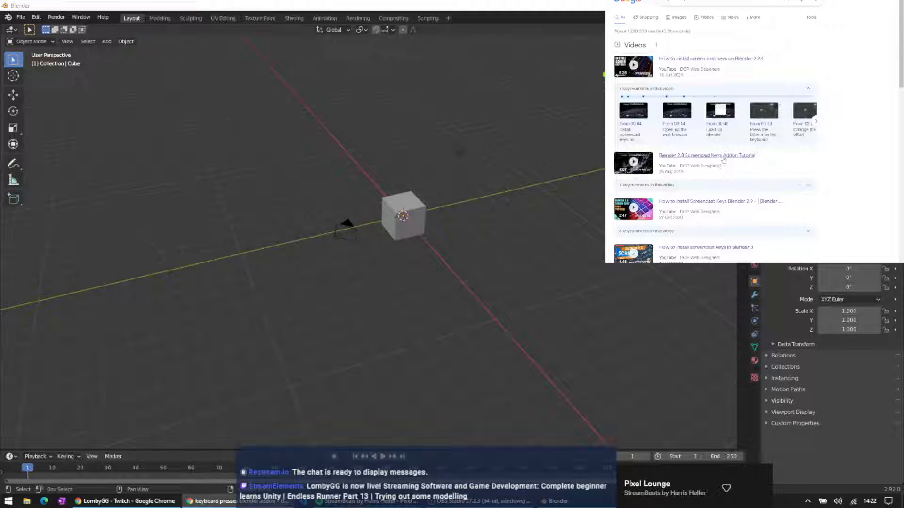
Find the Screencast Keys Addon page in the search results and read its usage and options sections
scroll(723, 160, down, 3)
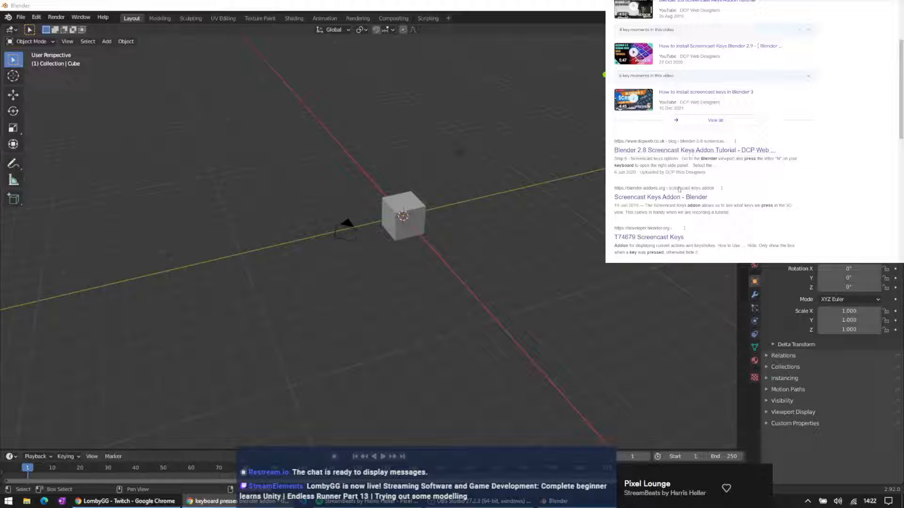
click(672, 198)
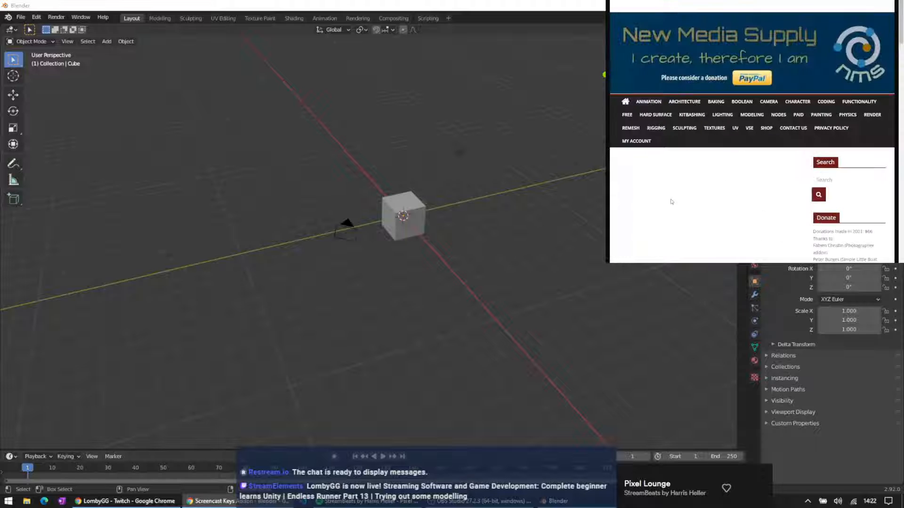
scroll(710, 136, down, 2)
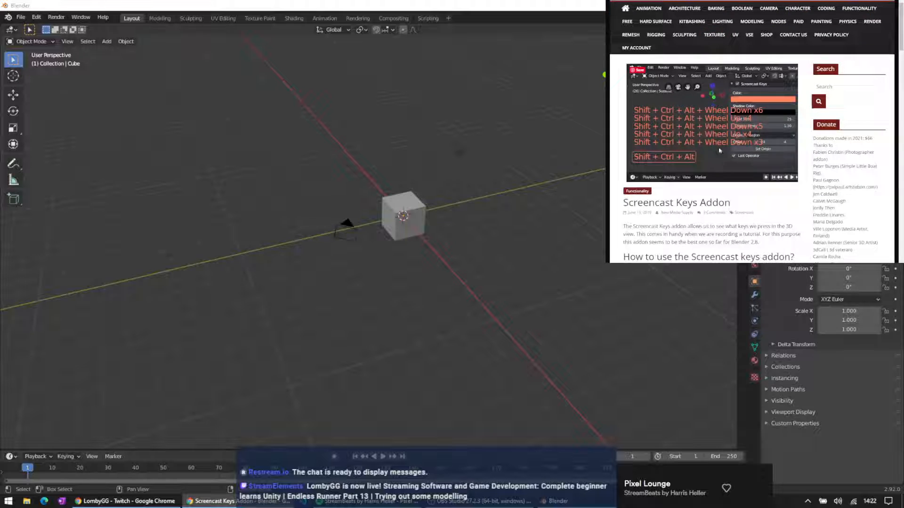
scroll(719, 151, down, 3)
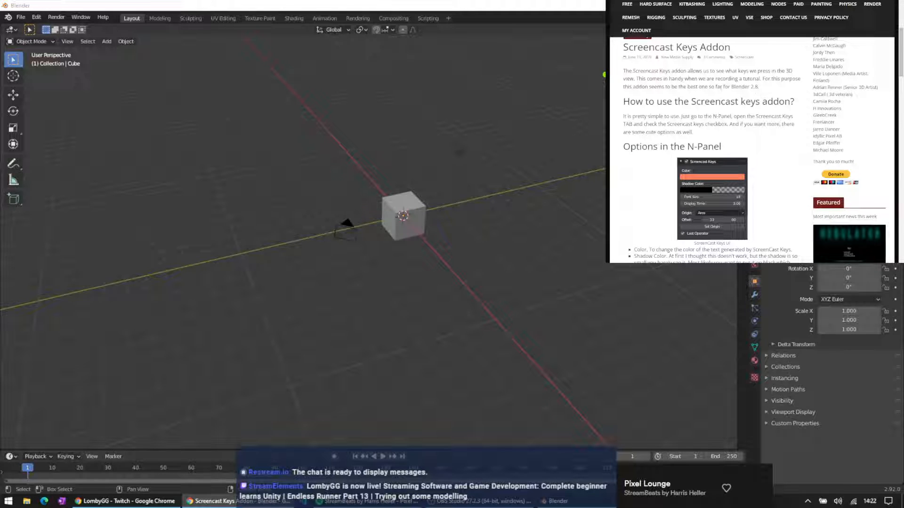
scroll(682, 109, down, 5)
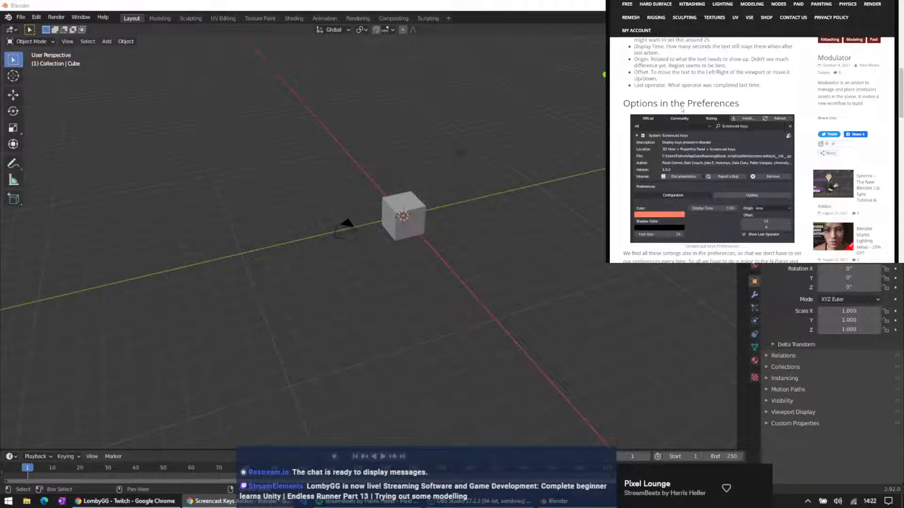
scroll(682, 109, up, 5)
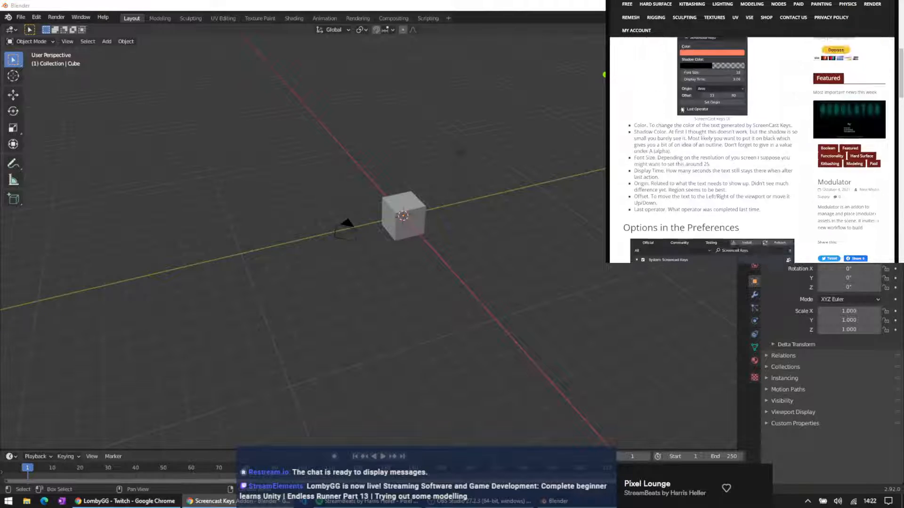
Bring up Blender's add-on preferences and search the add-ons for "screencast"
click(21, 17)
mouse_move(37, 21)
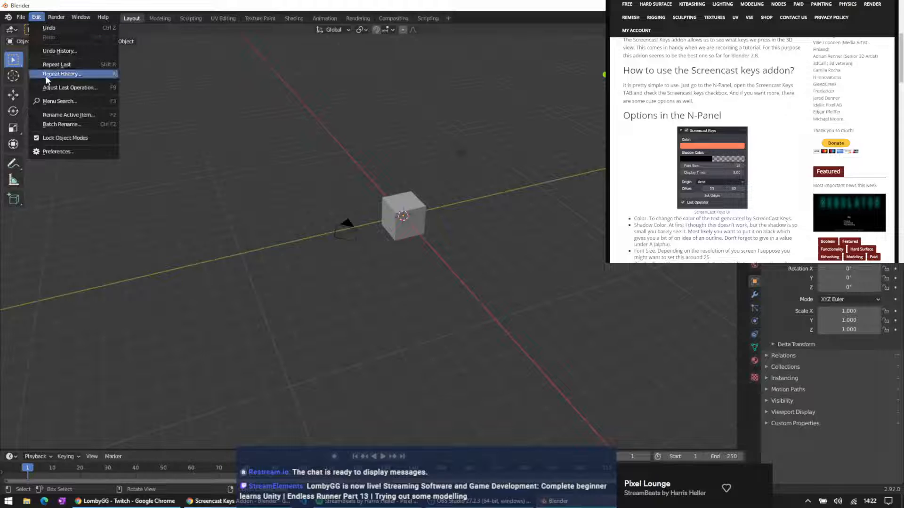
click(70, 152)
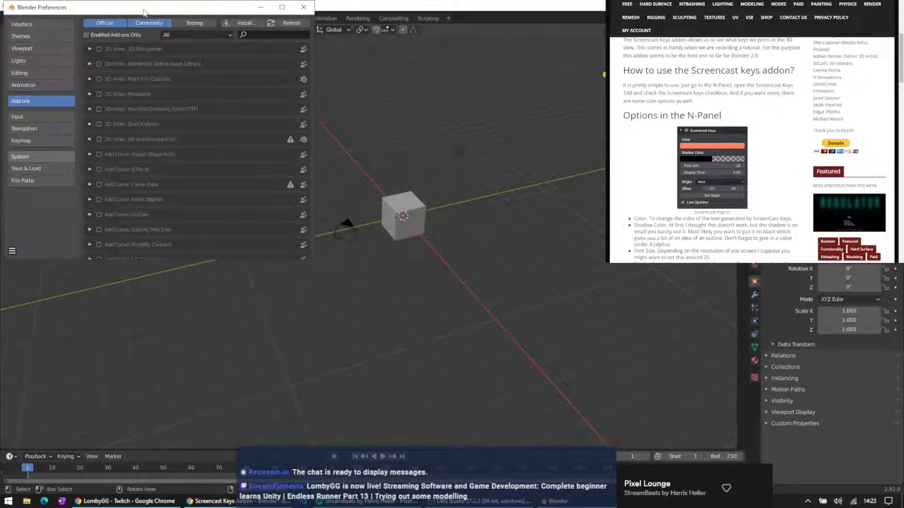
drag(144, 7, 367, 53)
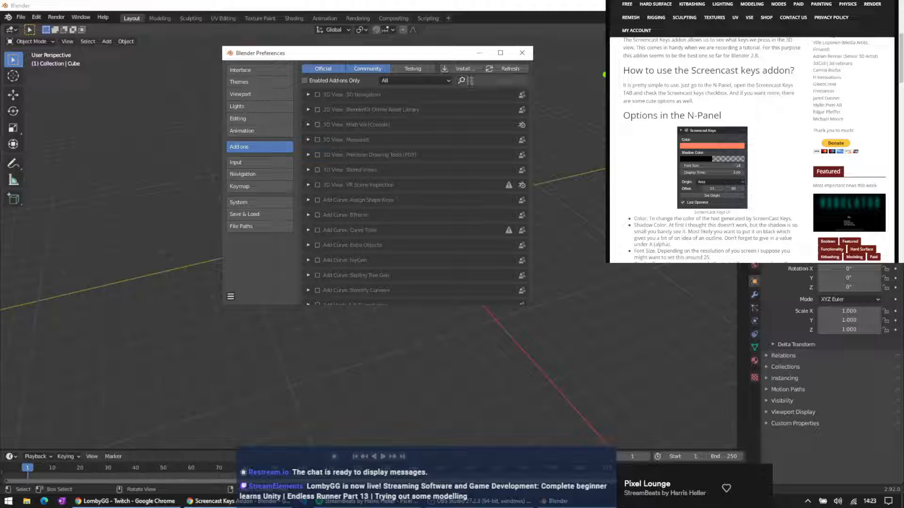
text(screencast)
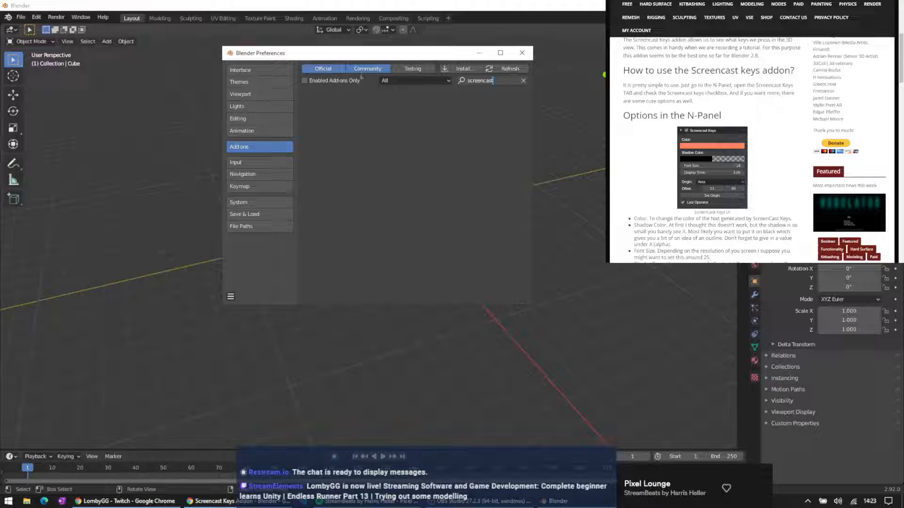
Look for the screencast add-on among the Community, Testing and Official add-ons, then clear the search, leaving only Official add-ons listed
click(366, 72)
click(367, 71)
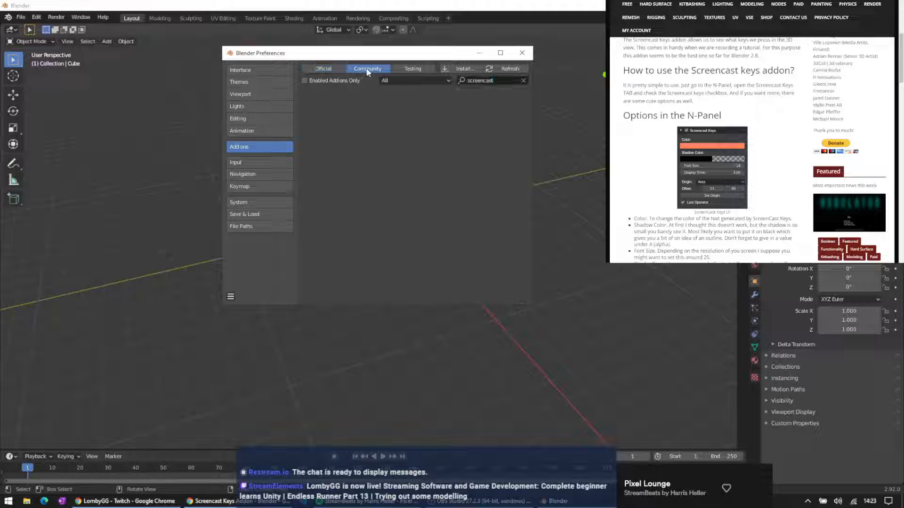
click(405, 68)
click(317, 70)
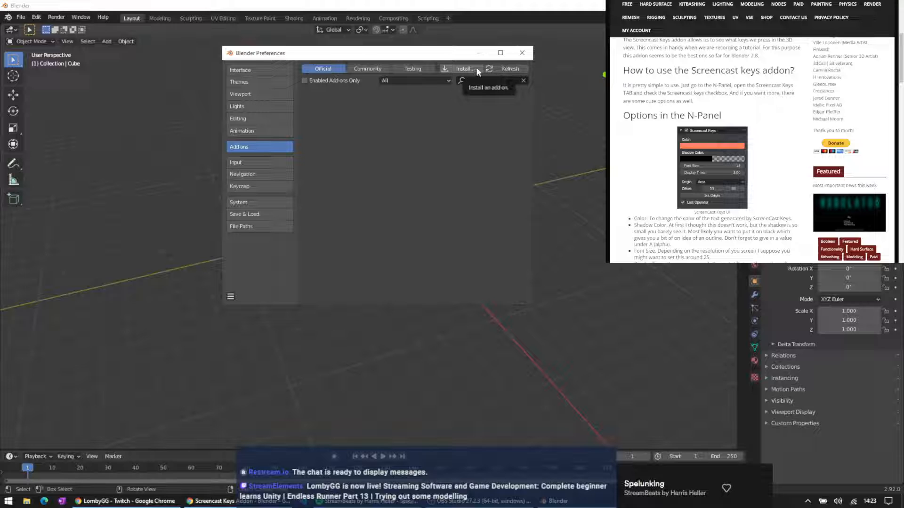
click(434, 80)
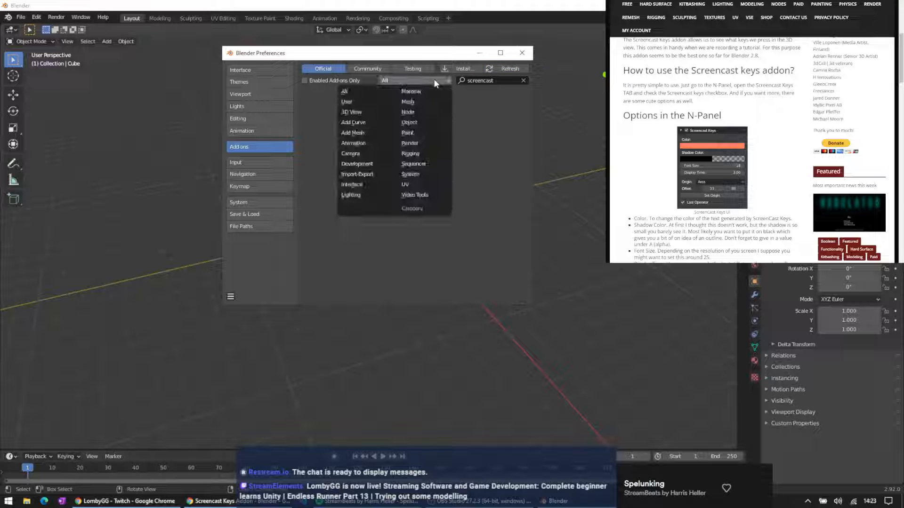
click(434, 78)
click(367, 69)
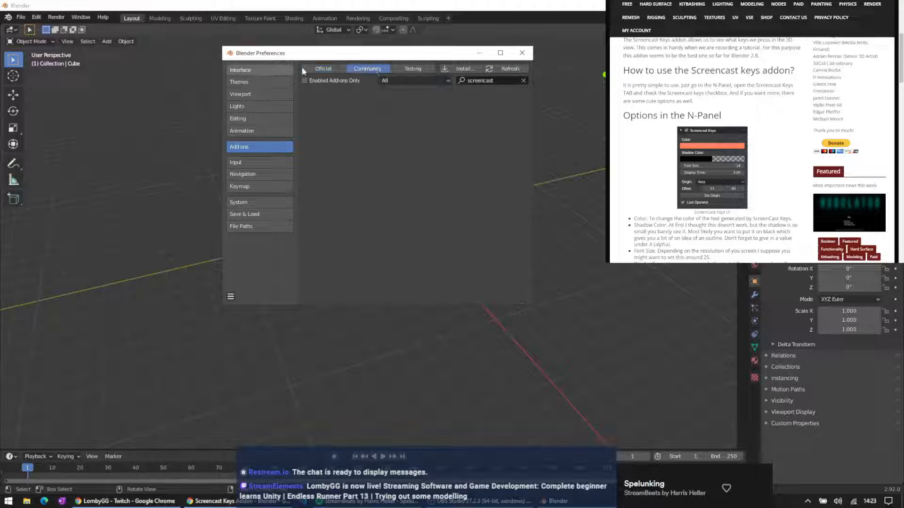
click(323, 69)
click(523, 80)
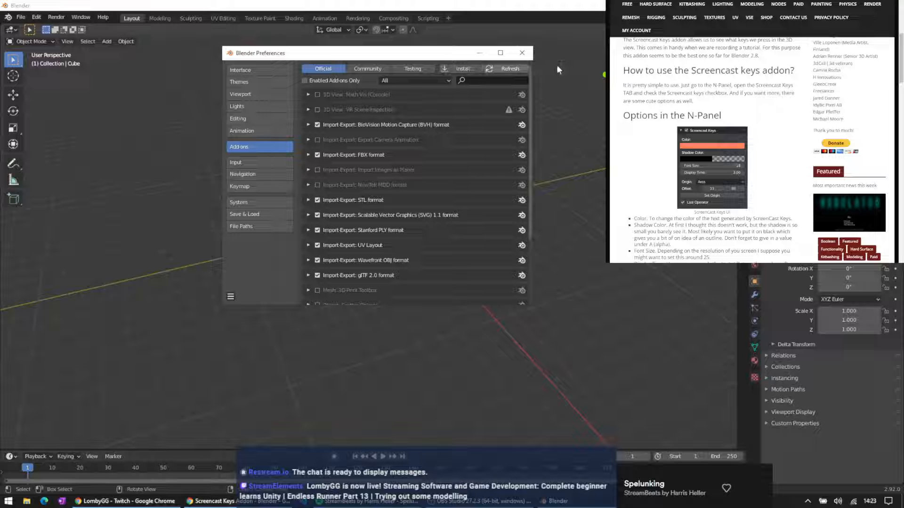
Open the Screencast Keys release page on GitHub from the download section and try to view the developer's profile
scroll(711, 151, down, 3)
scroll(711, 151, down, 6)
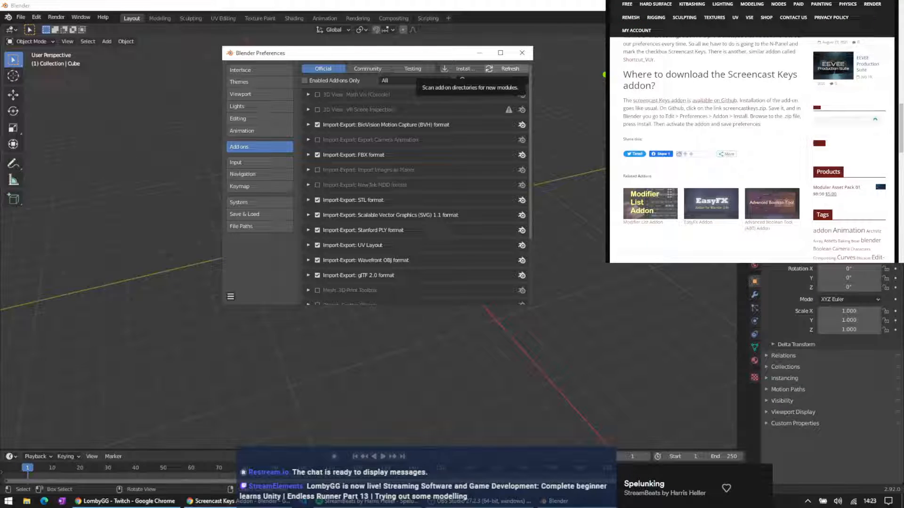
click(693, 101)
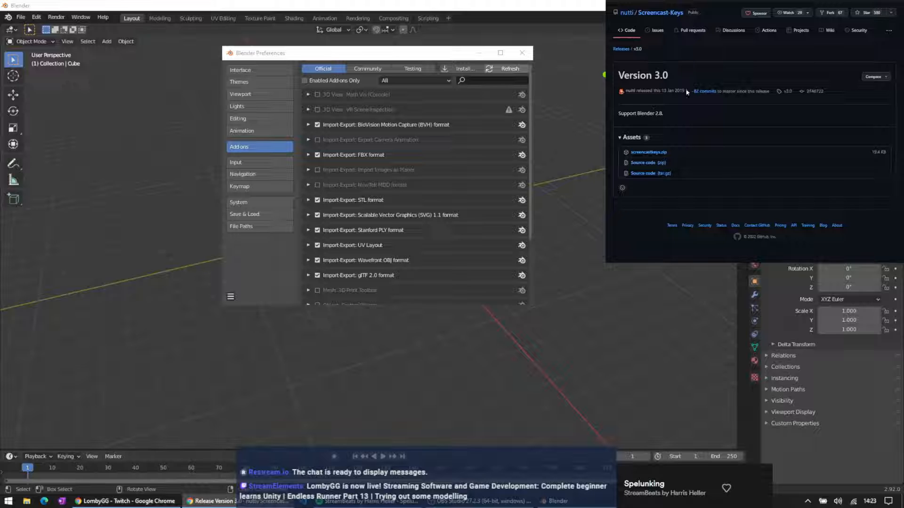
mouse_move(632, 91)
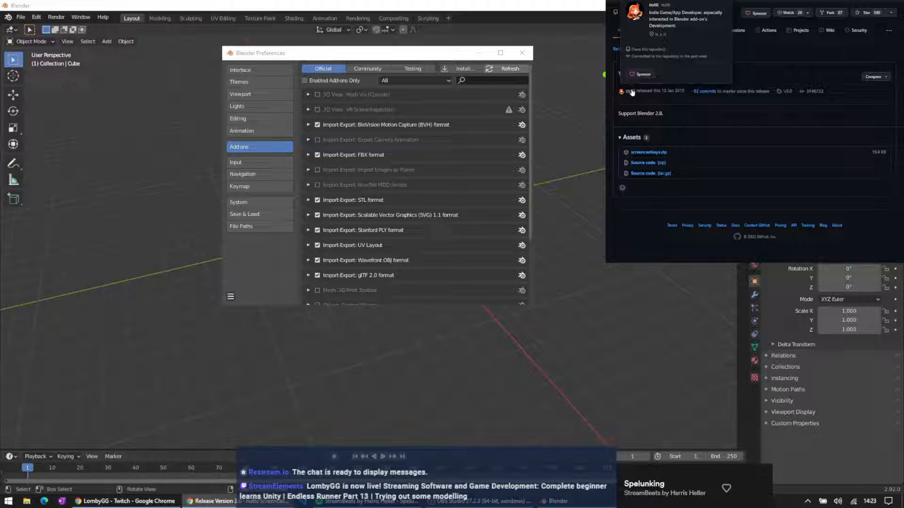
click(632, 92)
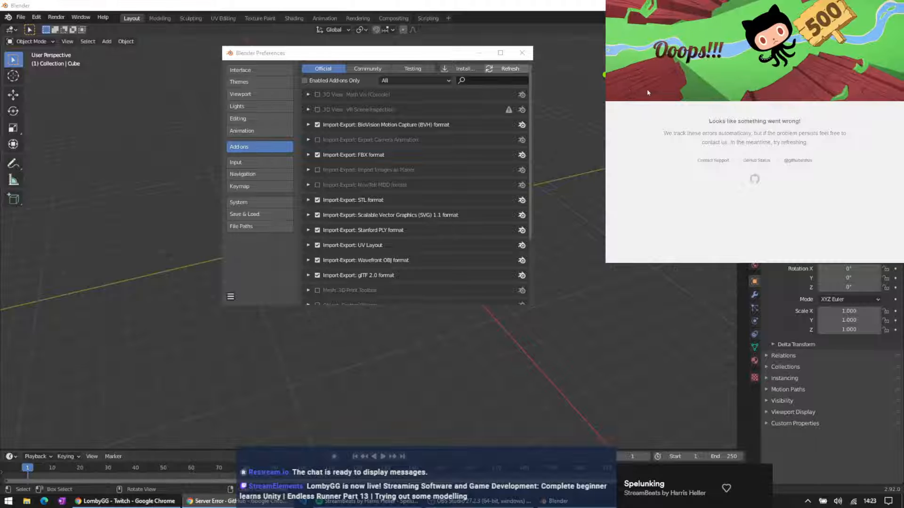
key(alt+Left)
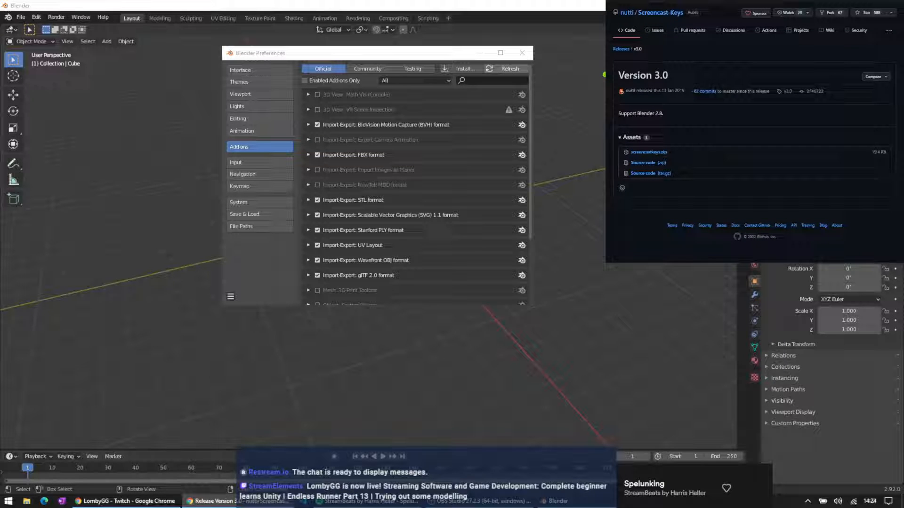
Return to the web search results and run the related search for "blender screencast keys addon download"
key(alt+Left)
key(alt+Left)
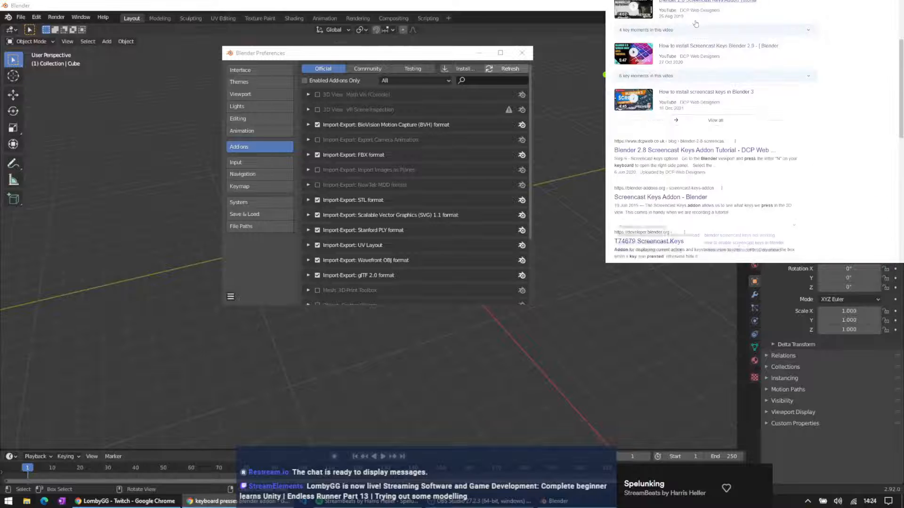
scroll(791, 102, down, 1)
scroll(790, 102, down, 1)
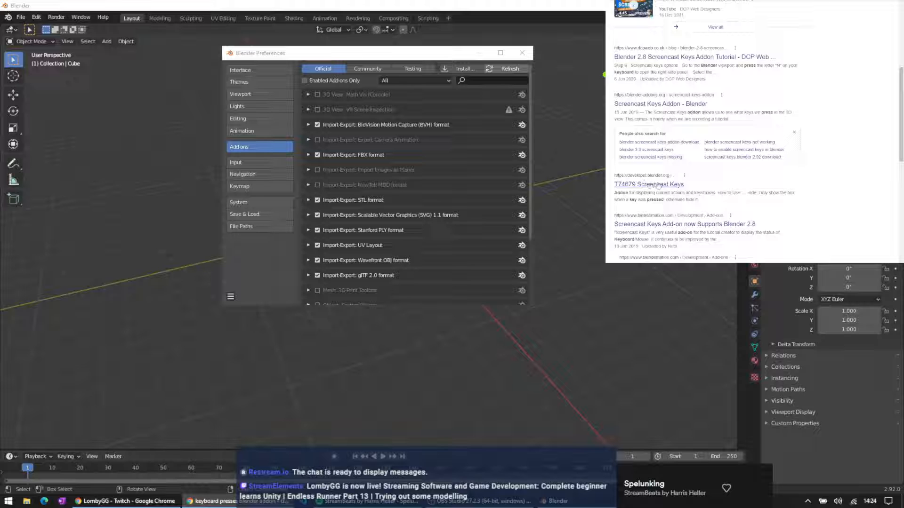
scroll(781, 166, up, 5)
scroll(784, 163, down, 3)
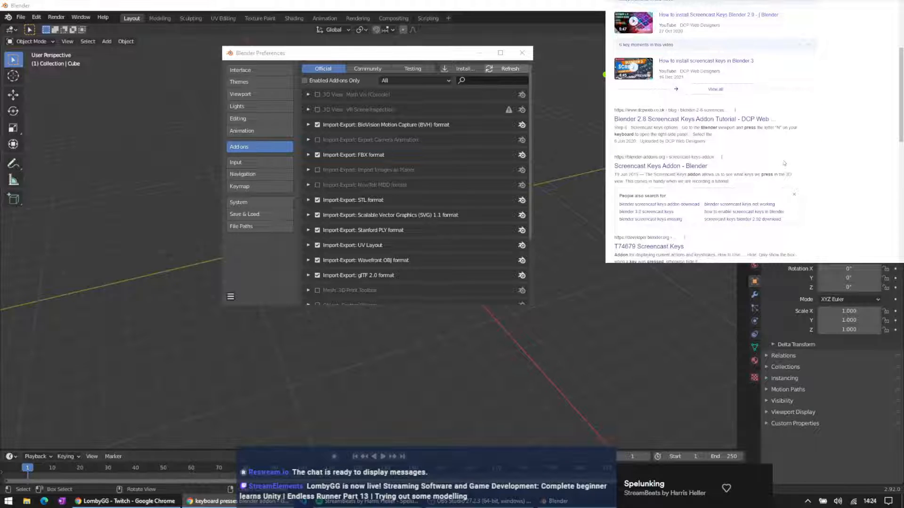
click(665, 205)
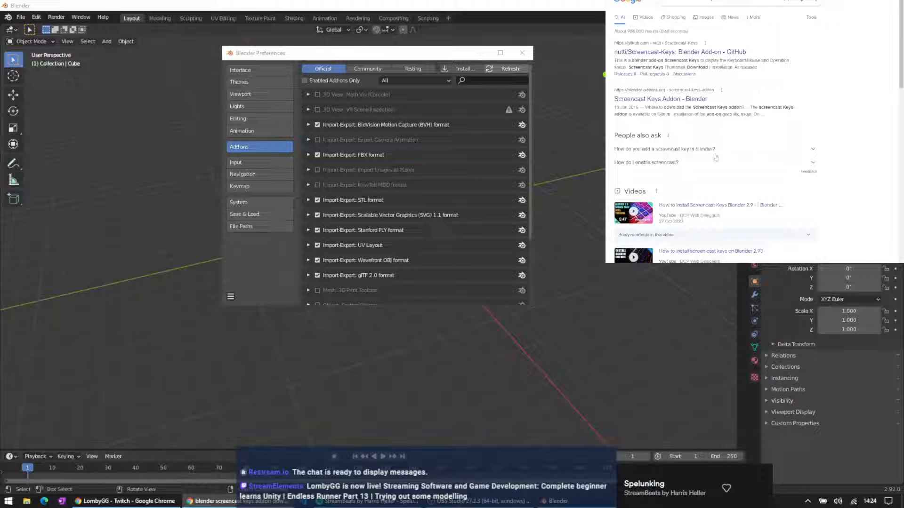
Open the video "How to install screencast keys in Blender 3" from the search results and adjust its volume
click(716, 155)
scroll(719, 151, down, 2)
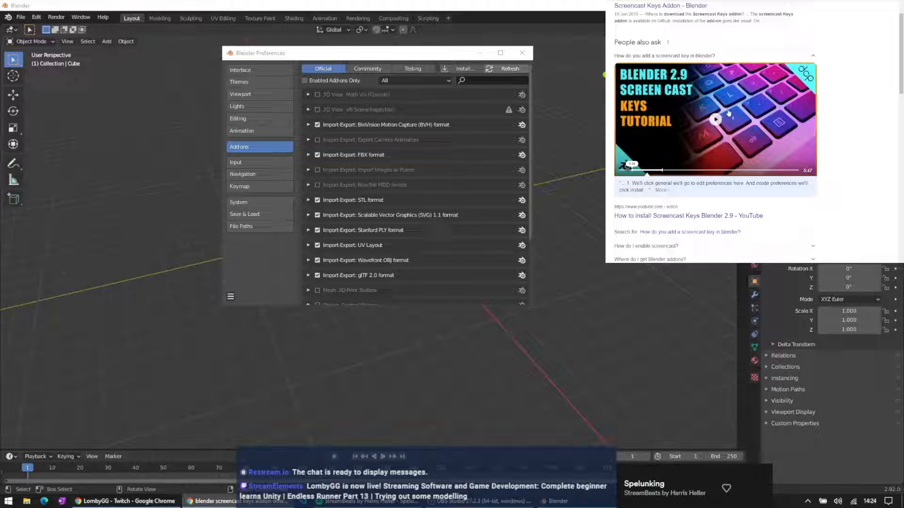
click(701, 58)
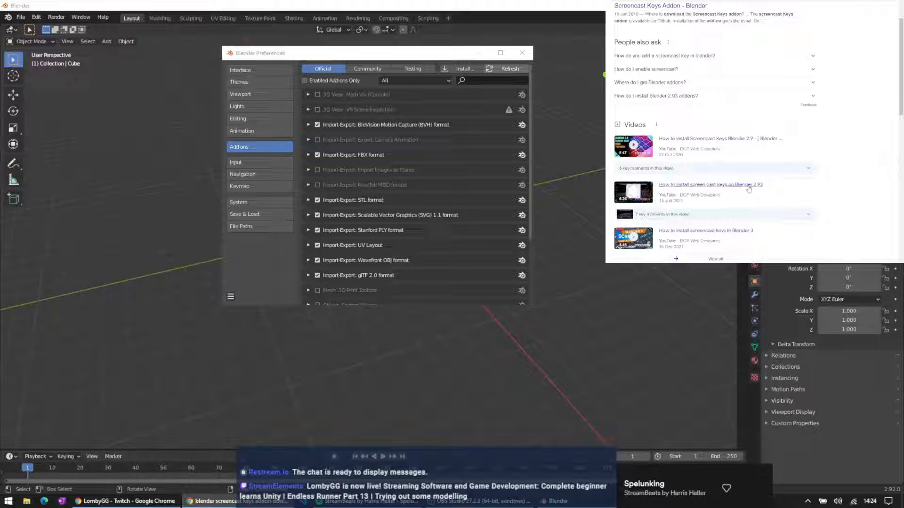
click(732, 231)
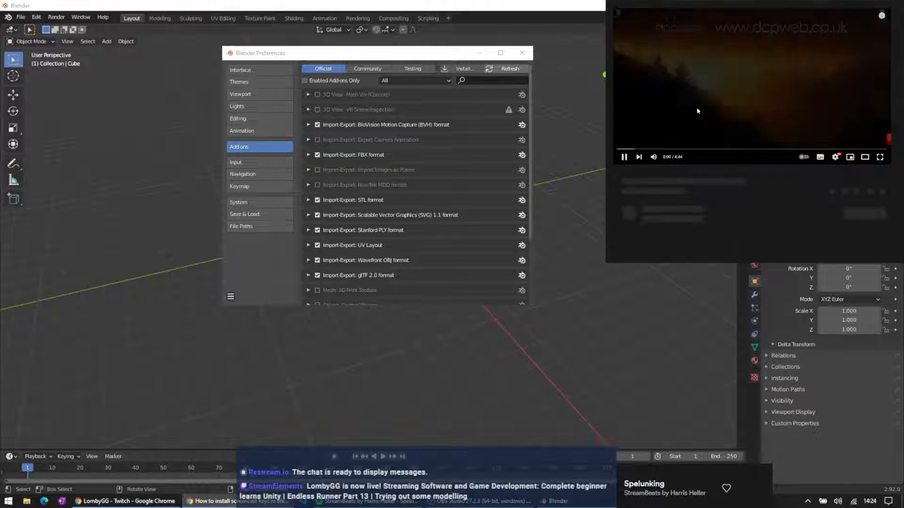
click(668, 159)
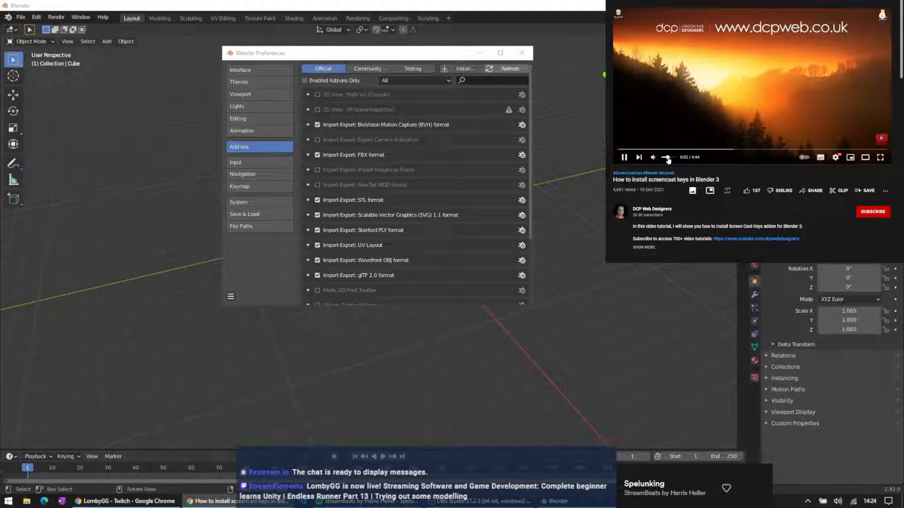
Read the video's full description, including the add-on download link and FAQs, and collapse it again
click(644, 248)
scroll(698, 246, down, 1)
scroll(698, 246, down, 1)
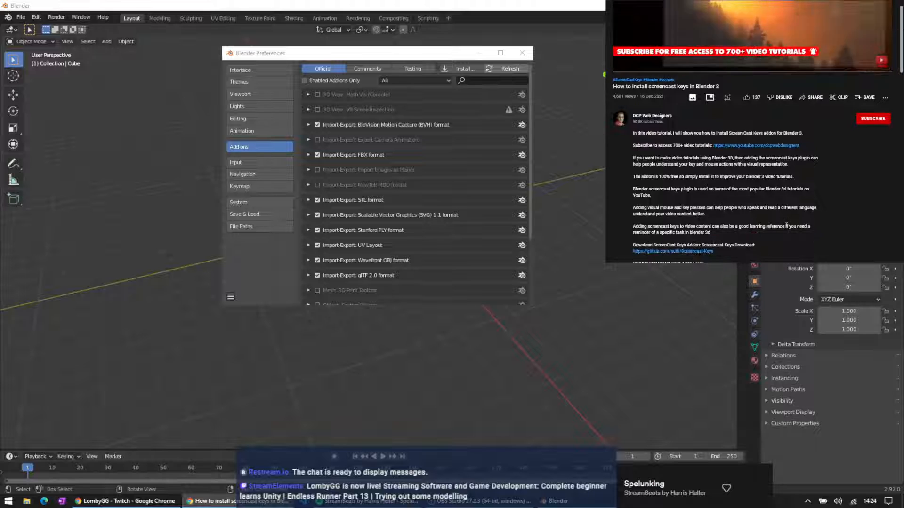
scroll(690, 256, down, 10)
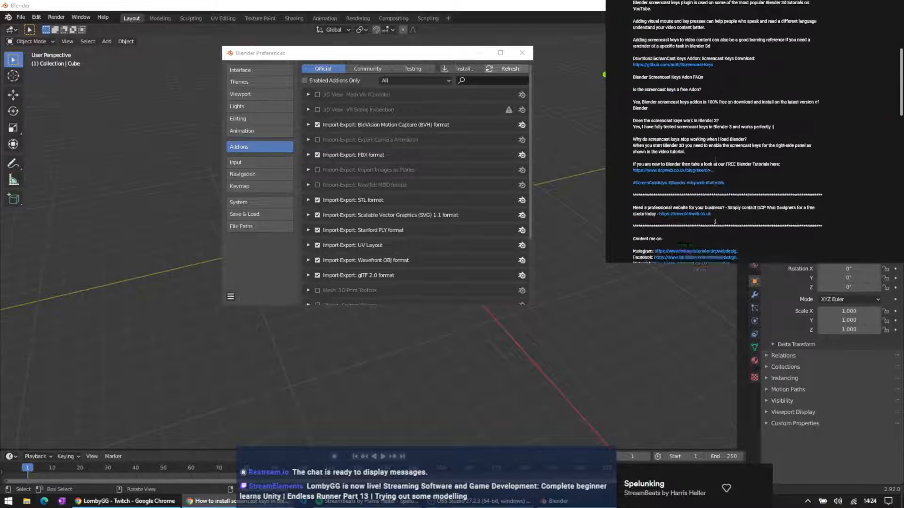
scroll(705, 201, up, 4)
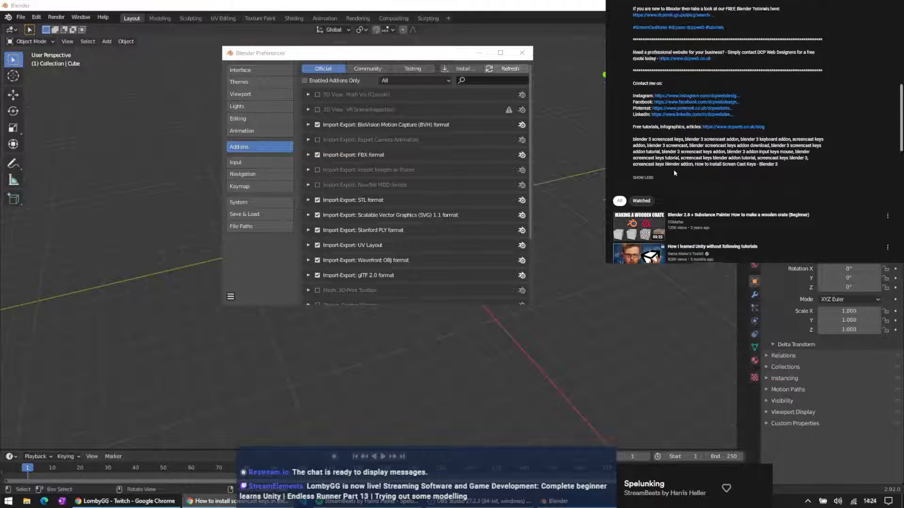
scroll(646, 183, down, 3)
click(643, 178)
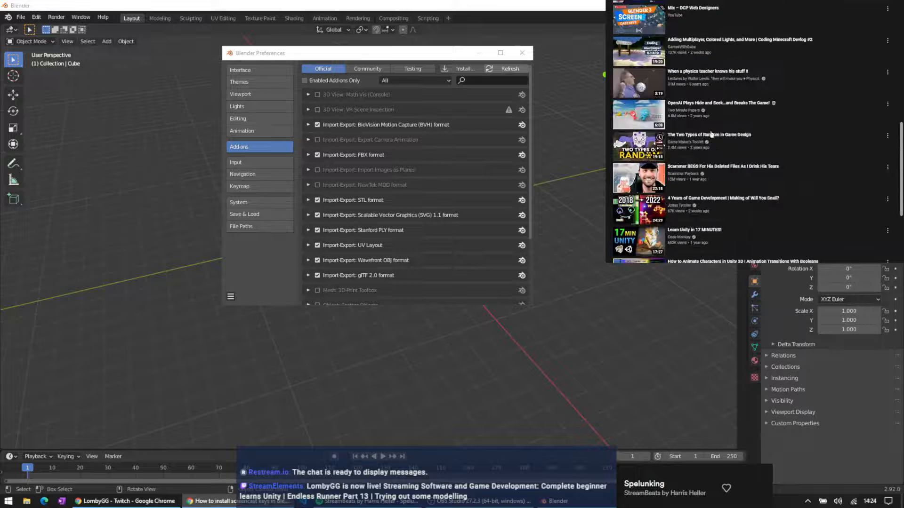
scroll(710, 138, up, 5)
scroll(714, 148, up, 2)
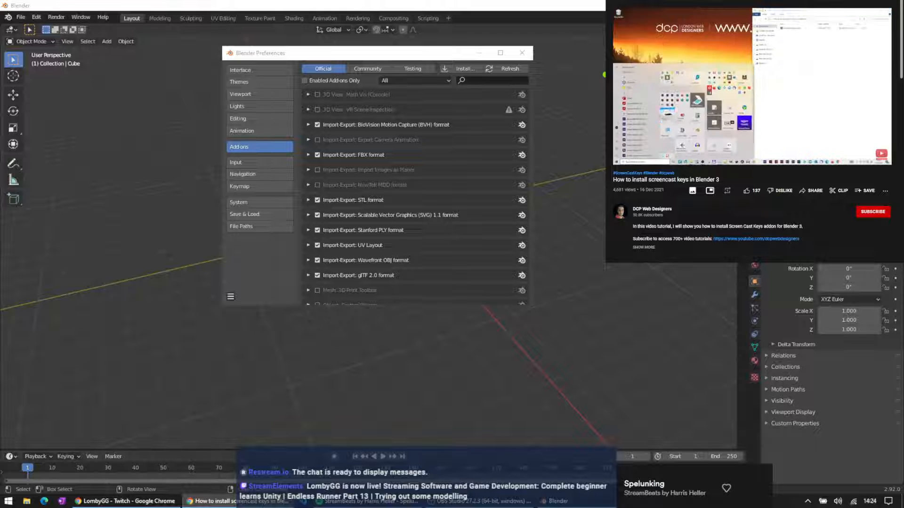
Create a folder named "Add-ons" inside the Blender folder on the desktop
click(849, 6)
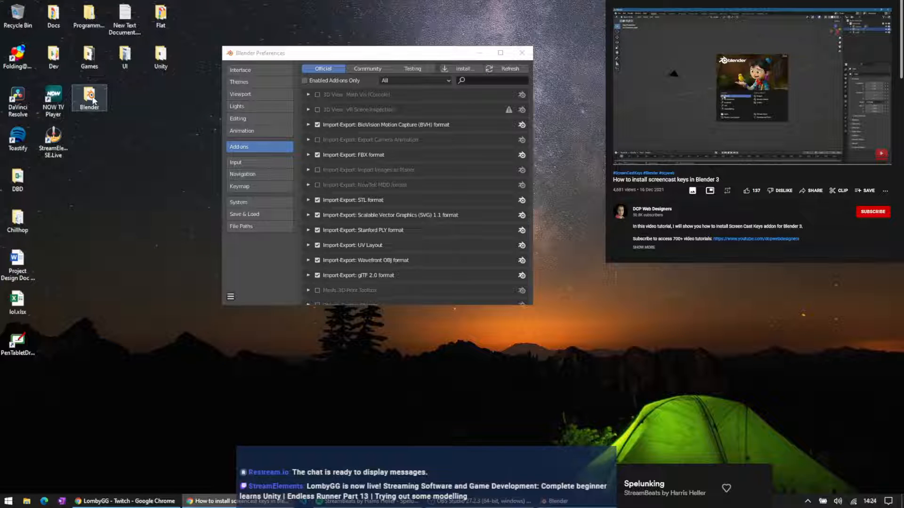
double_click(89, 99)
right_click(444, 226)
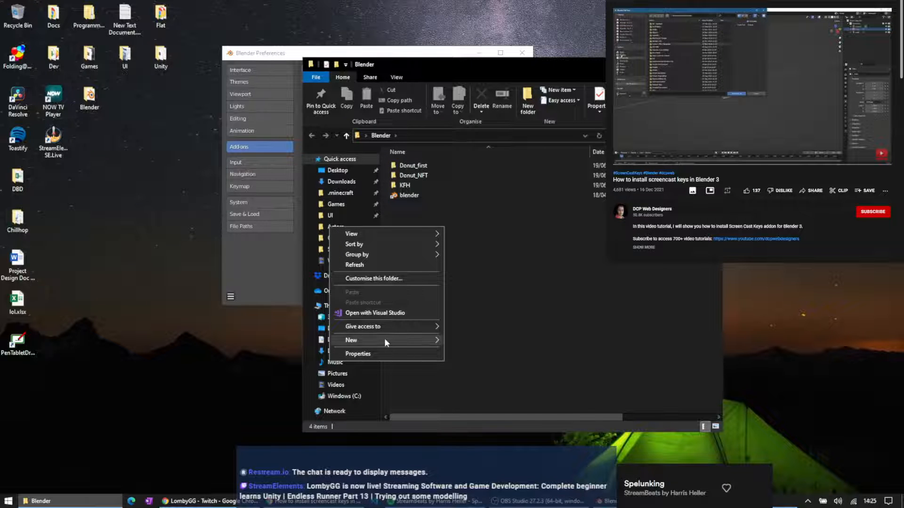
mouse_move(384, 338)
click(489, 341)
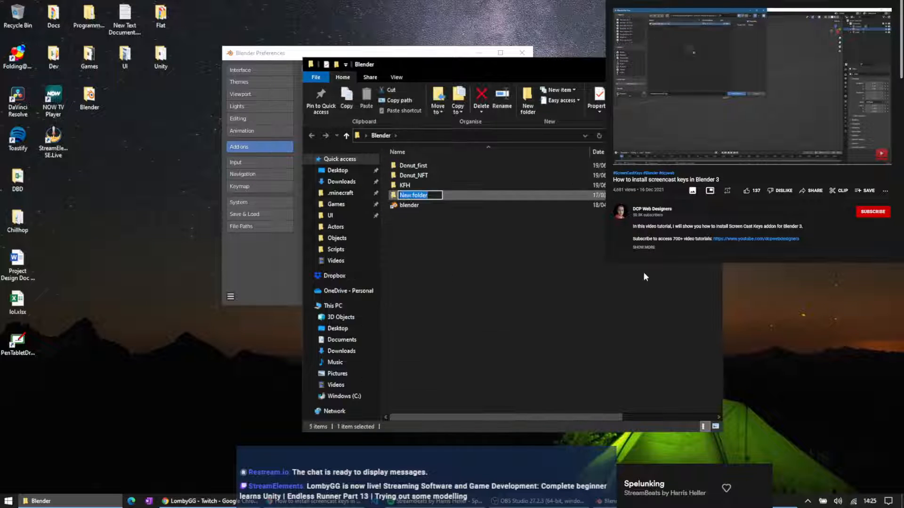
text(Add)
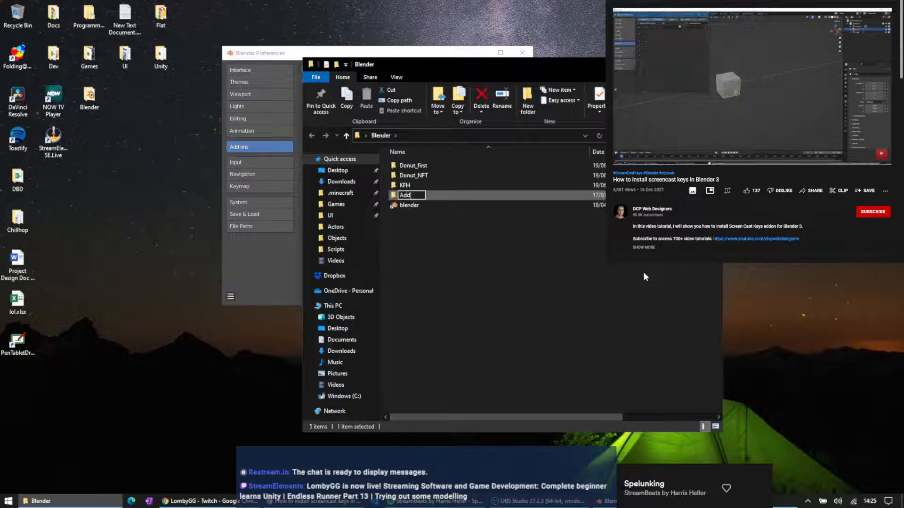
text(-ons)
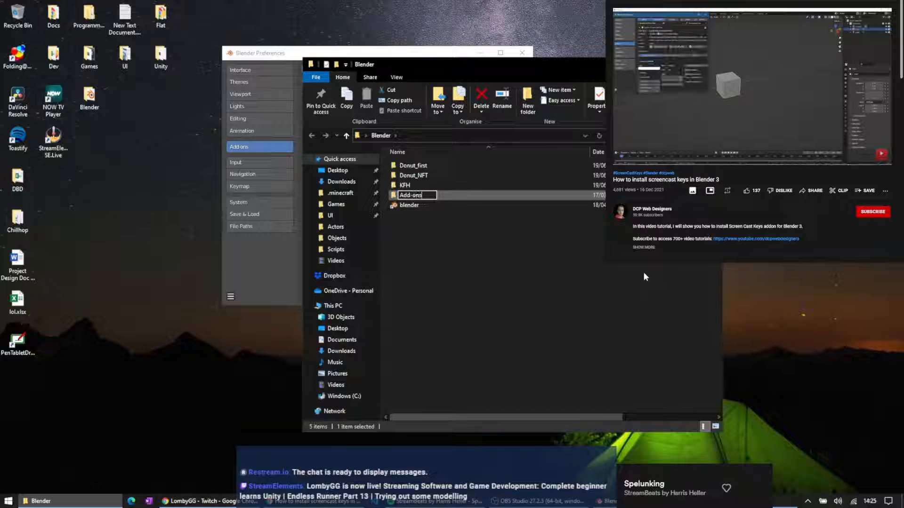
key(Return)
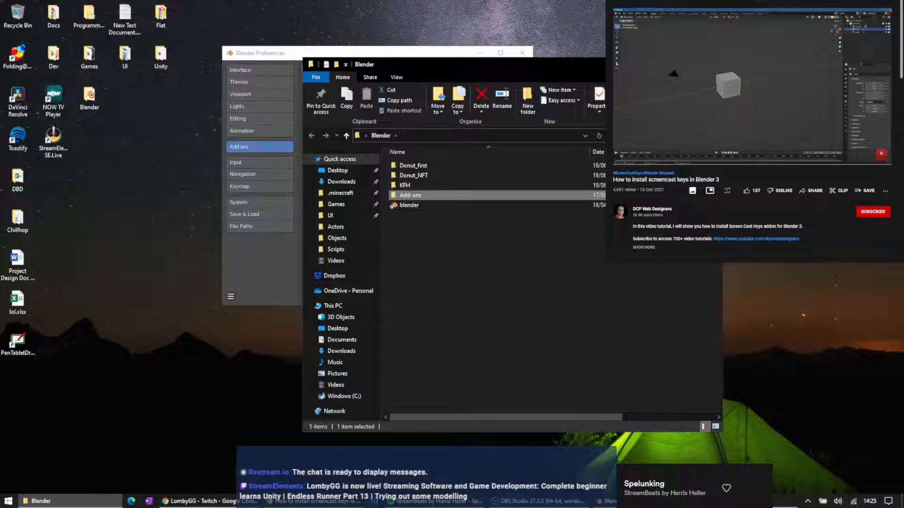
Pause the video and download screencastkeys.zip from the GitHub Version 3.0 release into the new Add-ons folder
click(689, 125)
click(645, 1)
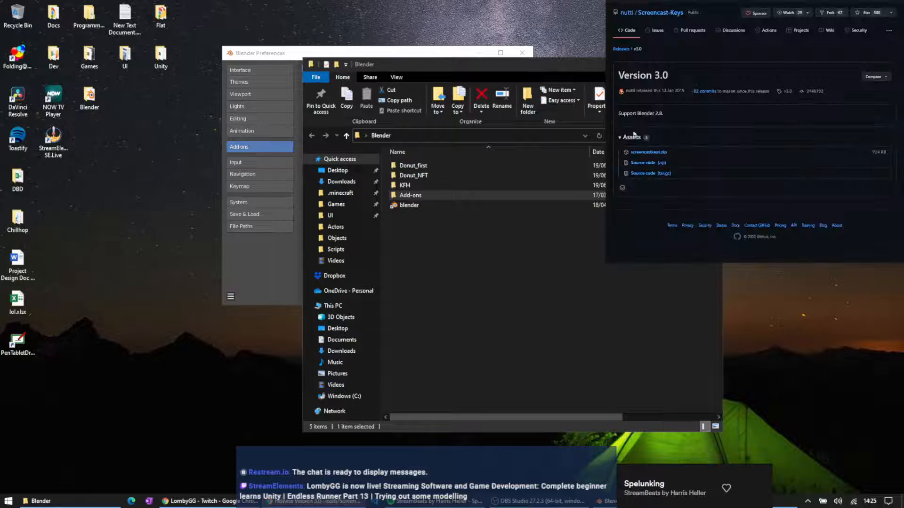
click(653, 153)
double_click(435, 198)
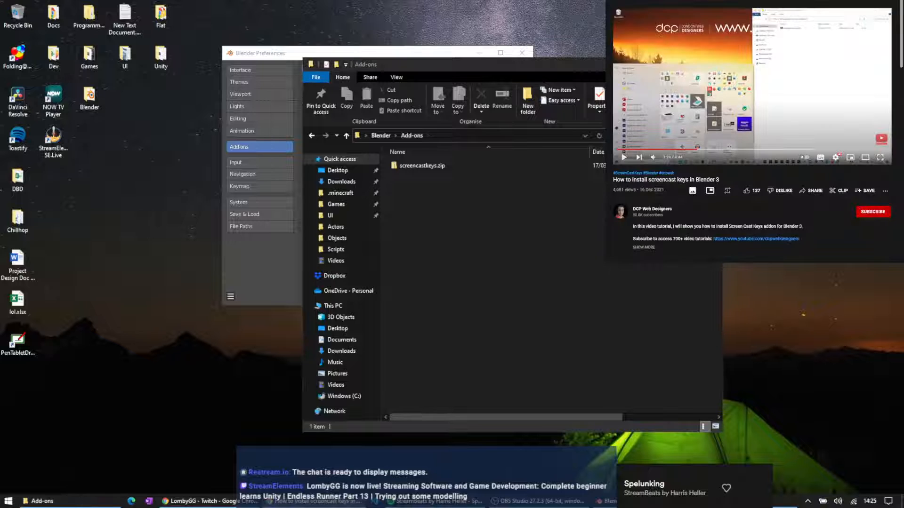
Watch the video's add-on installation part, bring Blender's preferences back into view, and pause the video at 1:08
click(686, 150)
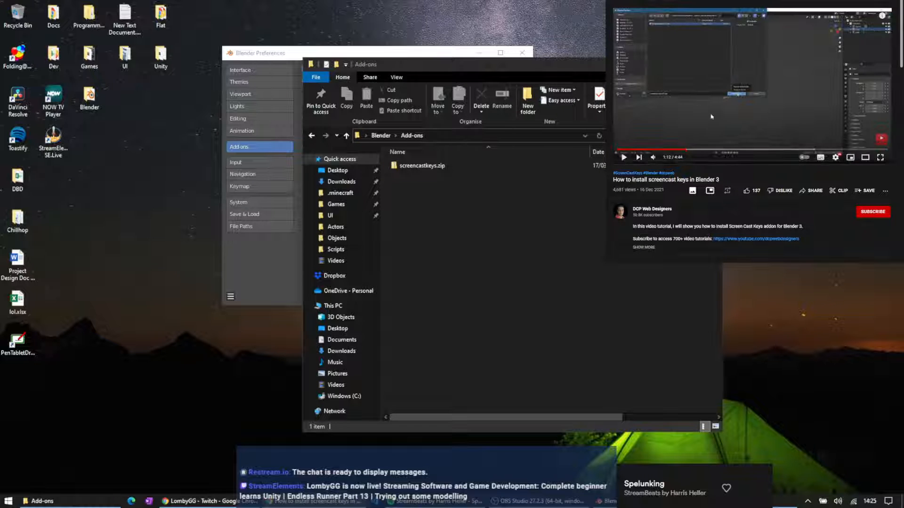
click(666, 150)
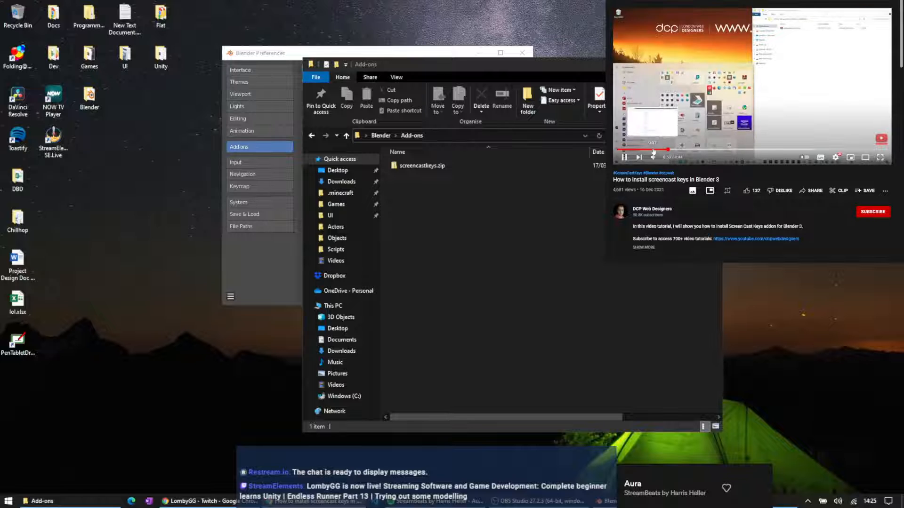
click(815, 93)
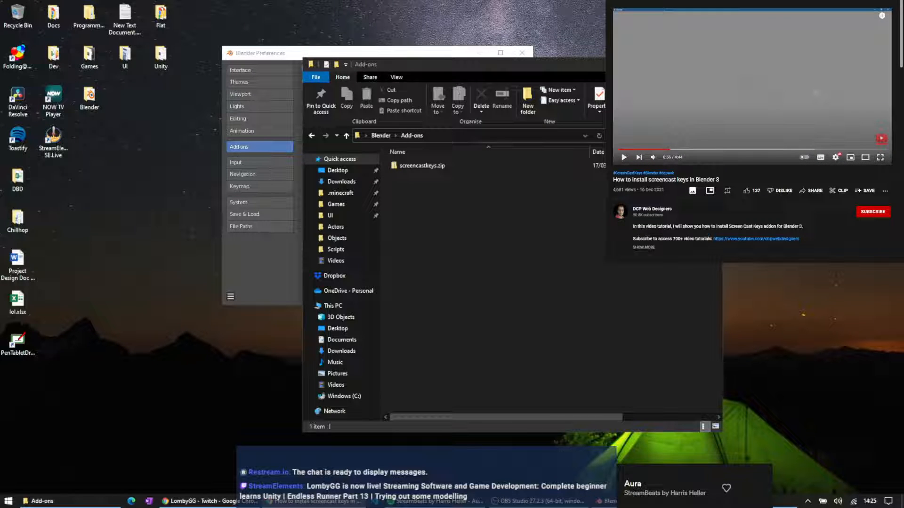
click(650, 501)
click(744, 501)
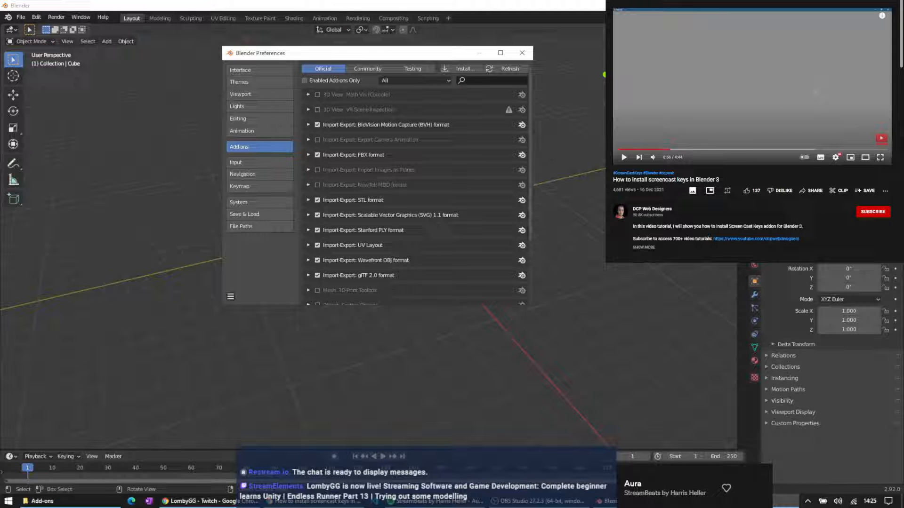
click(727, 78)
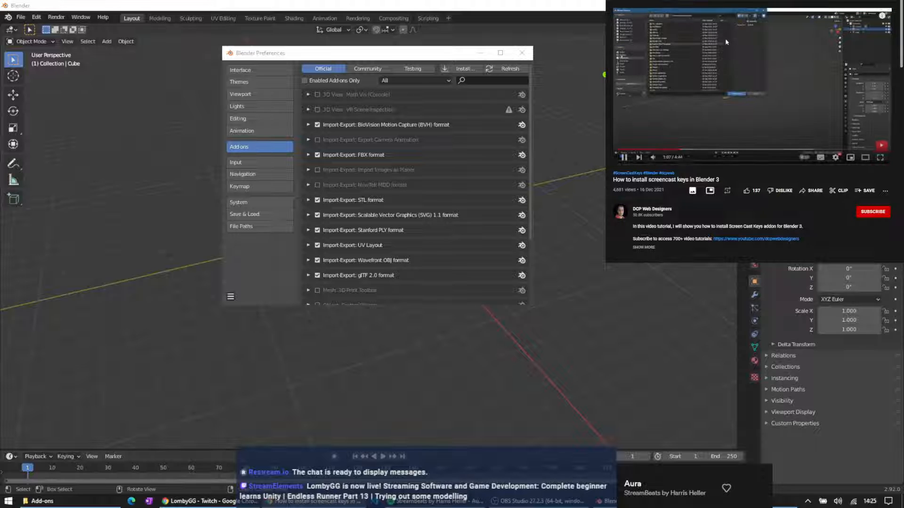
click(691, 81)
Install screencastkeys.zip as an add-on from the Add-ons folder inside the desktop's Blender folder
click(462, 69)
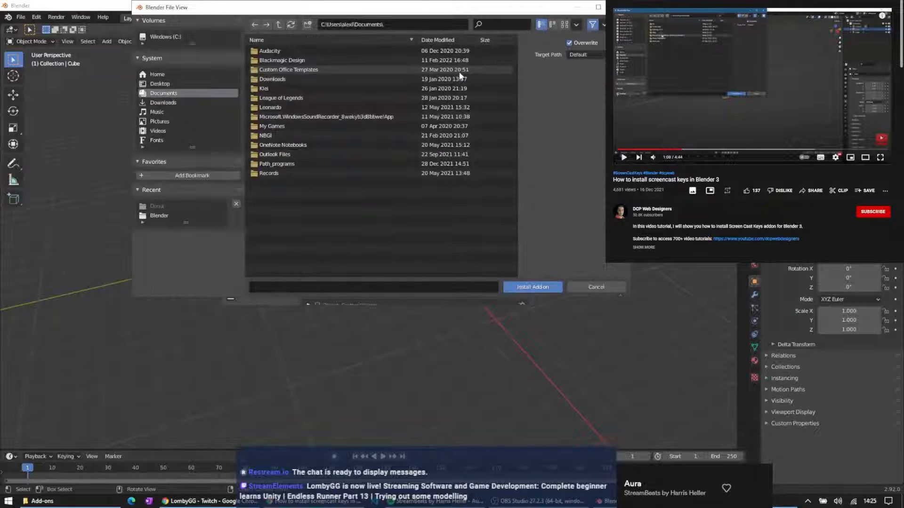
click(163, 103)
click(164, 84)
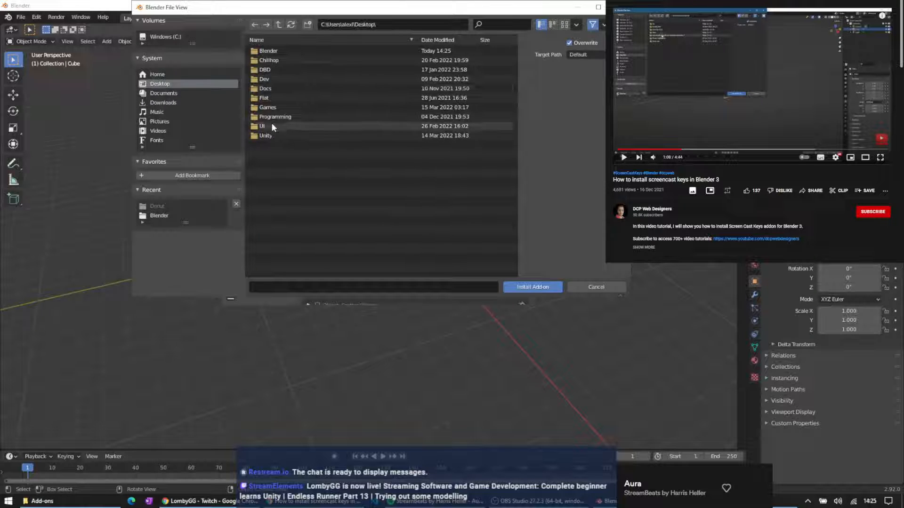
double_click(271, 50)
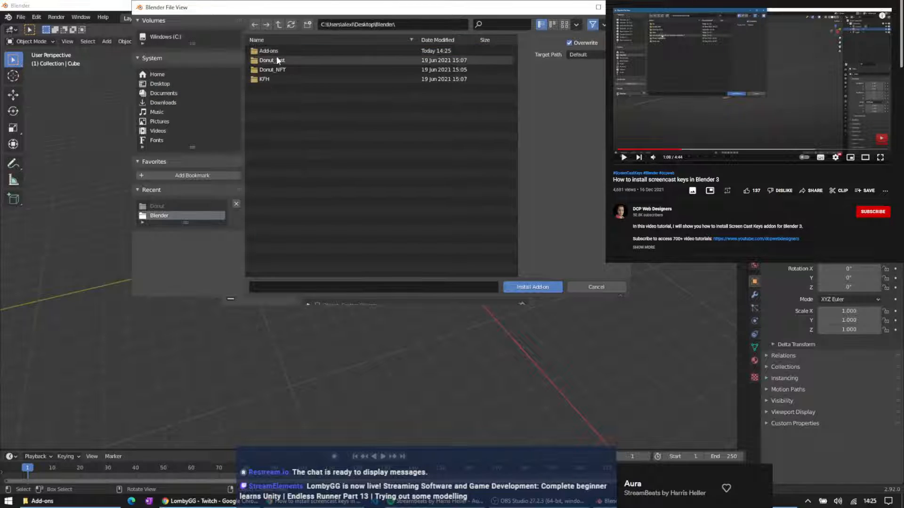
double_click(277, 51)
click(279, 50)
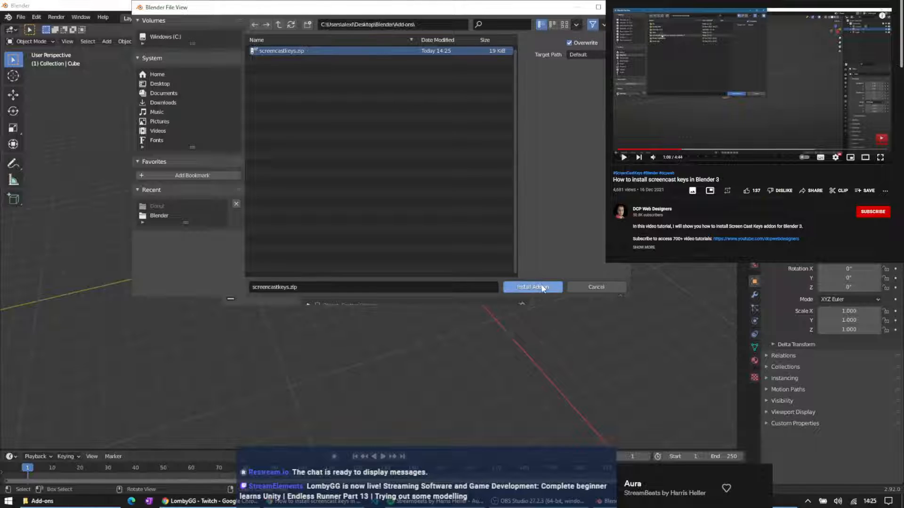
click(542, 288)
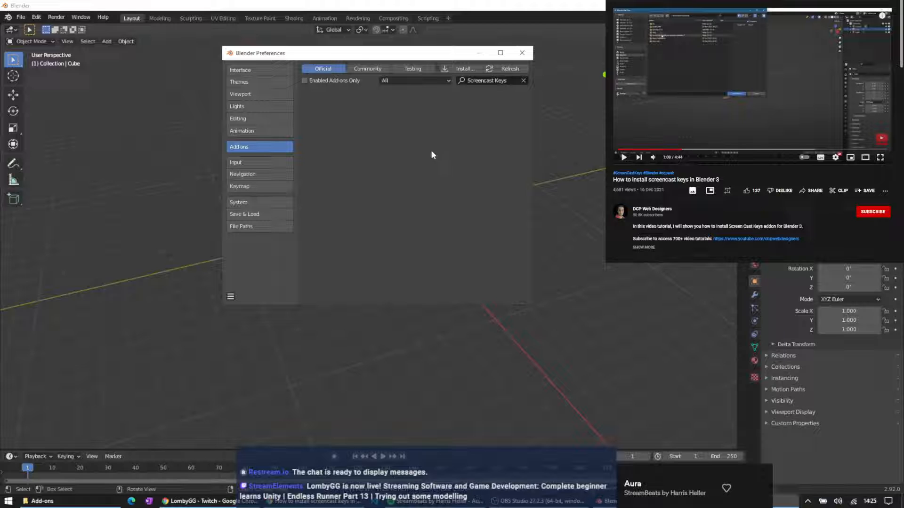
Search the Community add-ons for "scree", then enable System: Screencast Keys with its details expanded
click(523, 80)
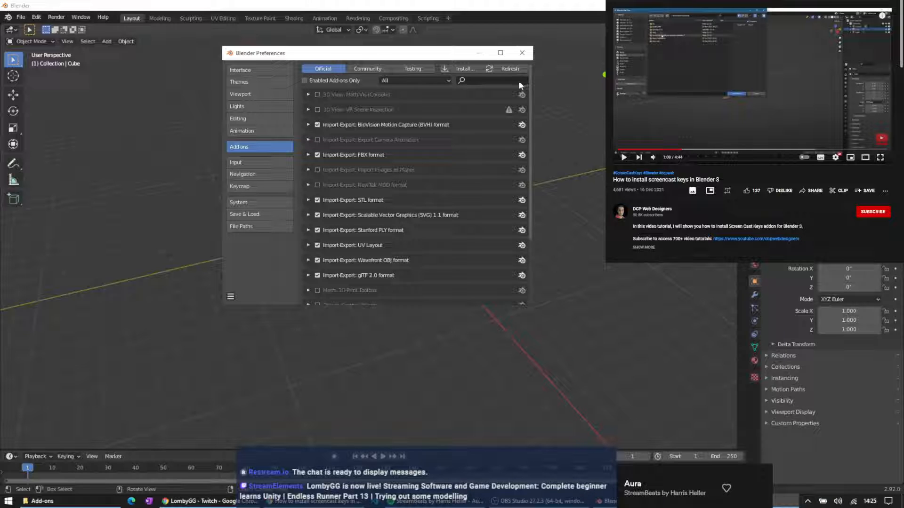
click(370, 69)
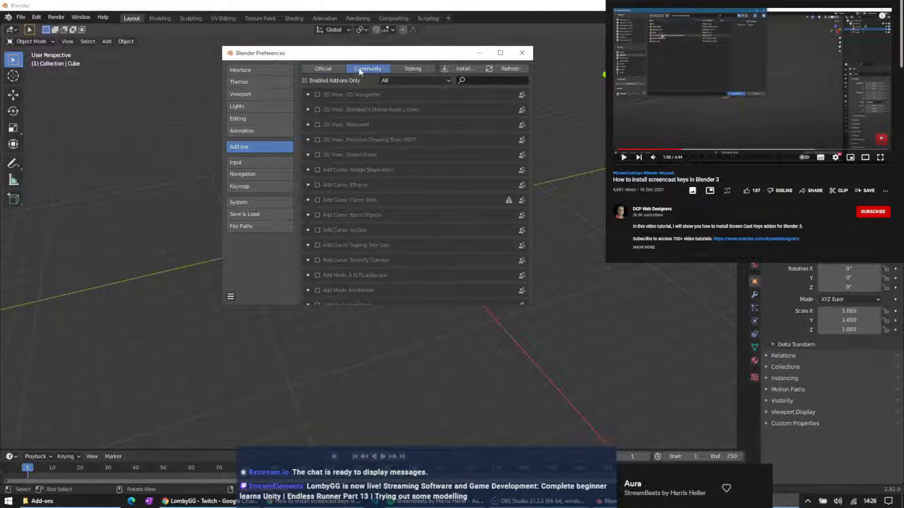
click(396, 69)
click(371, 69)
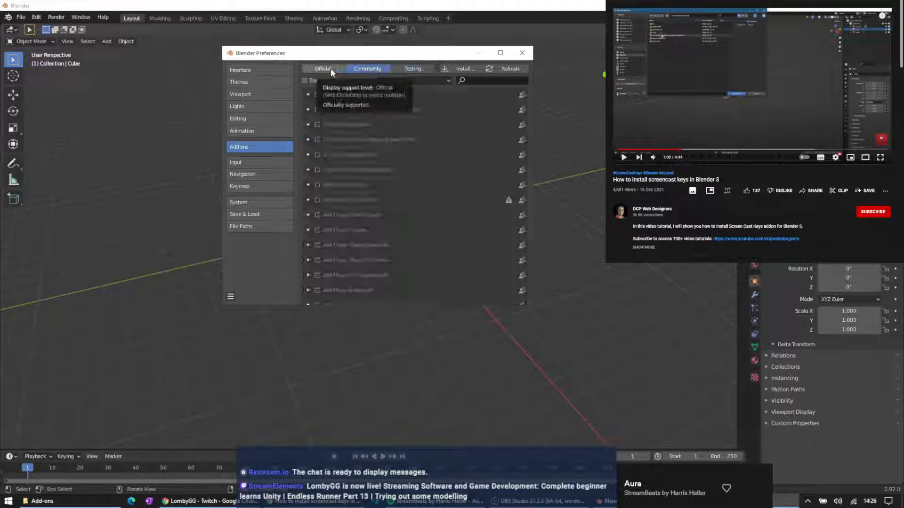
click(479, 80)
text(s)
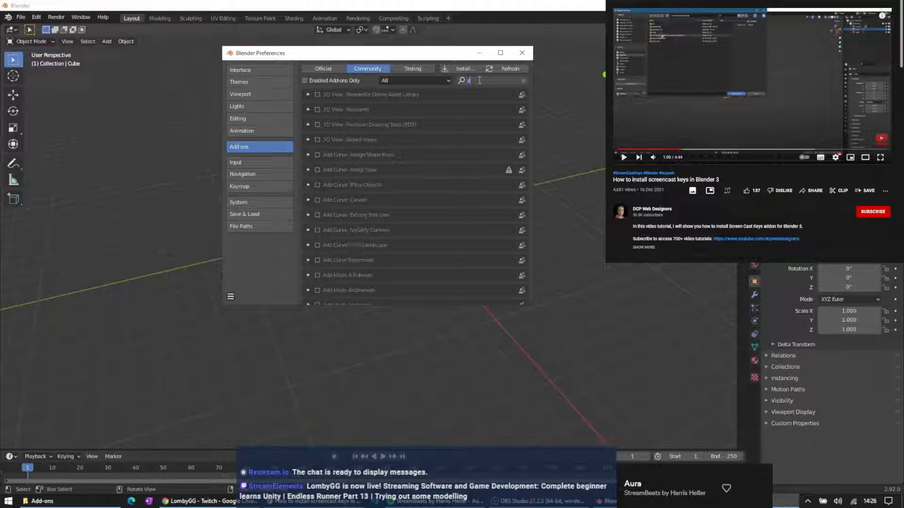
text(cree)
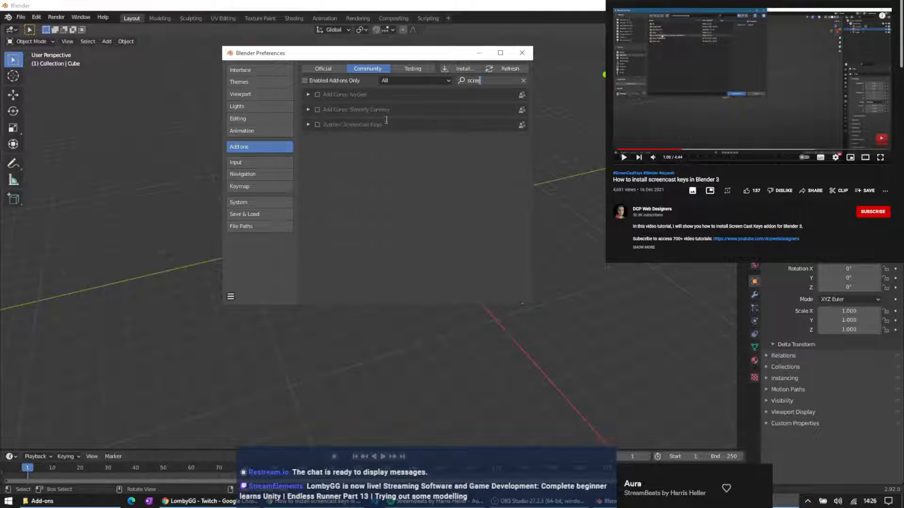
click(308, 126)
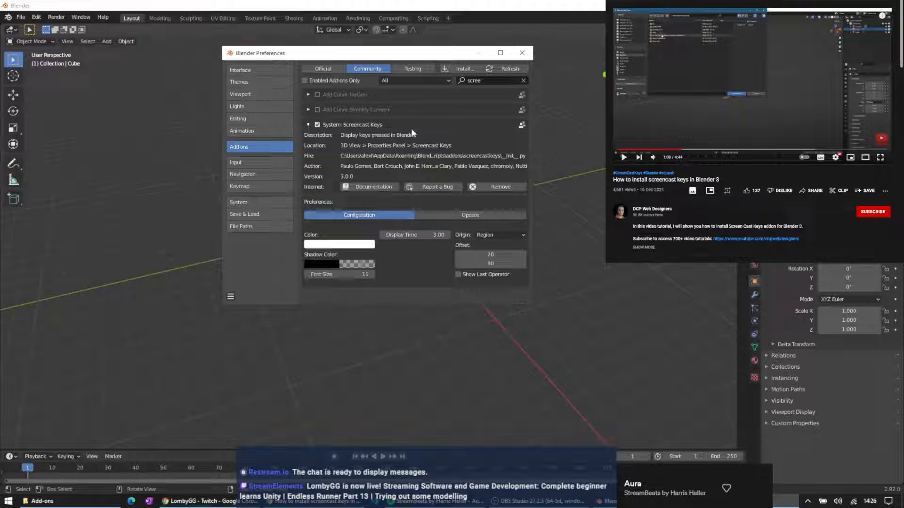
Leave the preferences, turn on the Screencast Keys display in the 3D viewport, and test it with mouse clicks
click(731, 134)
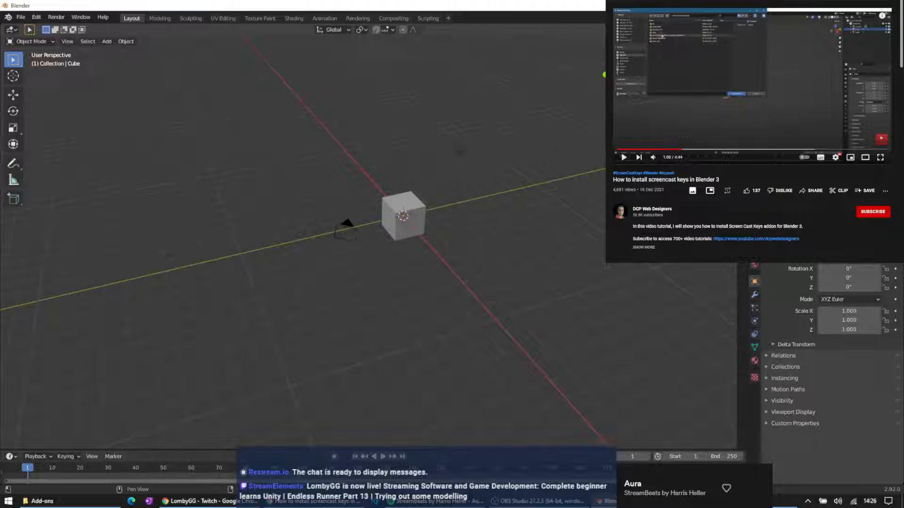
click(519, 255)
click(292, 159)
right_click(297, 164)
right_click(298, 163)
click(458, 103)
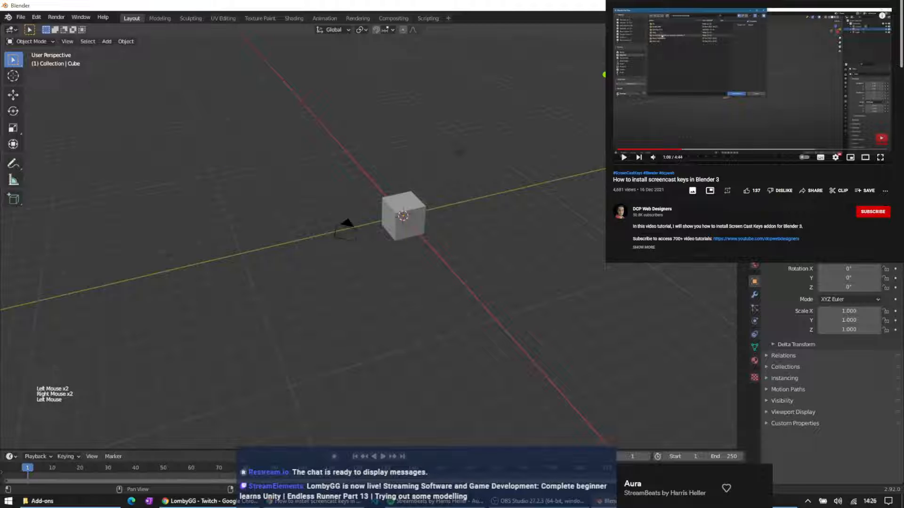
Increase the font size of the on-screen key display and test it with a few mouse clicks
drag(669, 137, 699, 137)
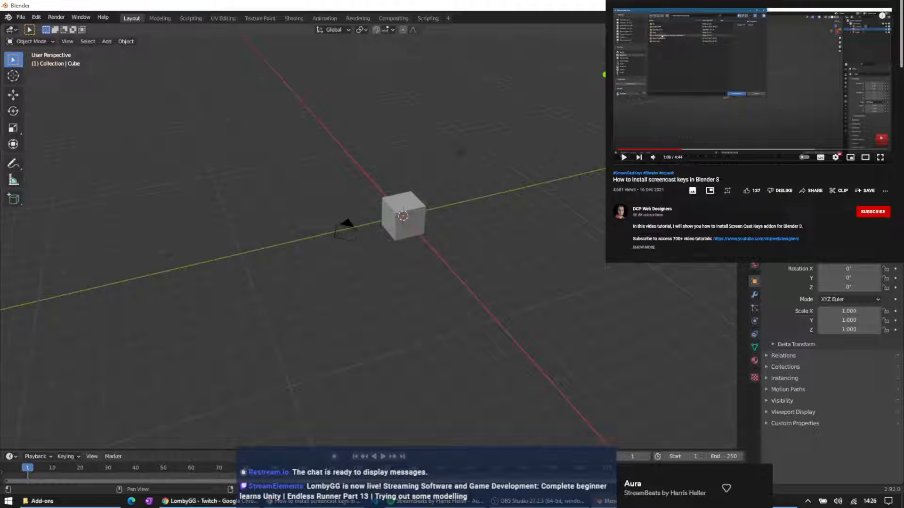
click(244, 238)
right_click(254, 162)
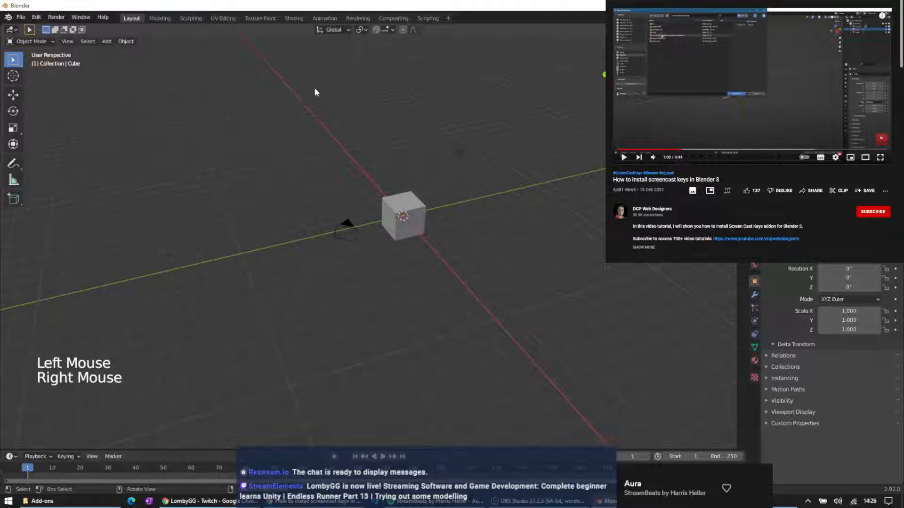
click(354, 124)
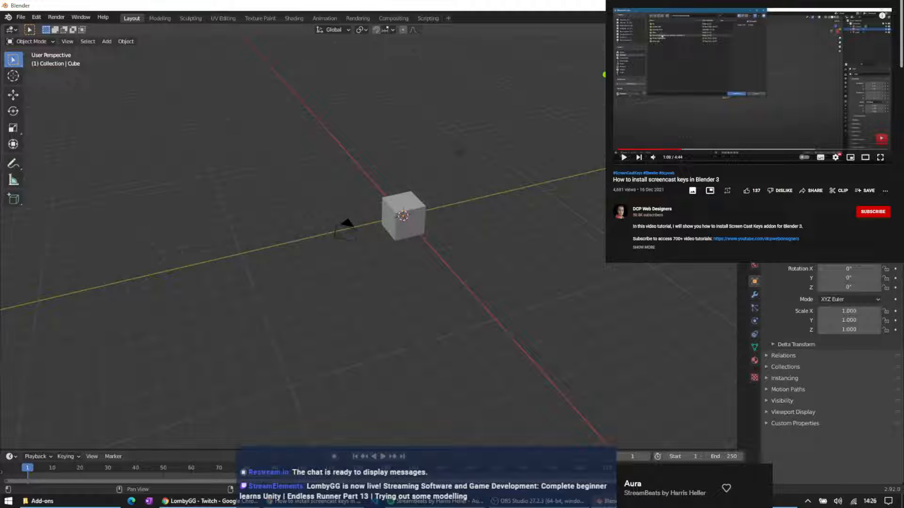
Reduce the key display's offsets so it sits closer to the viewport's lower-left corner, and test it with mouse clicks
click(672, 132)
click(672, 131)
click(671, 132)
click(671, 132)
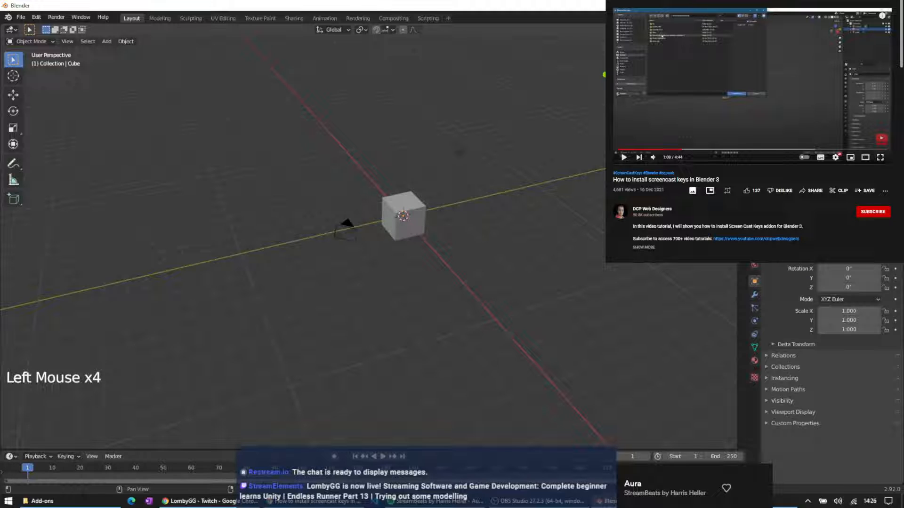
drag(672, 132, 634, 132)
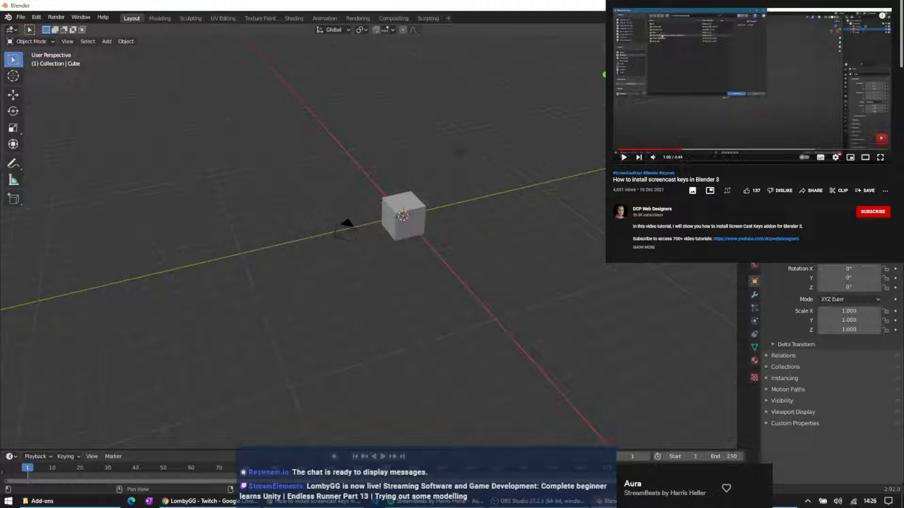
click(422, 312)
click(422, 312)
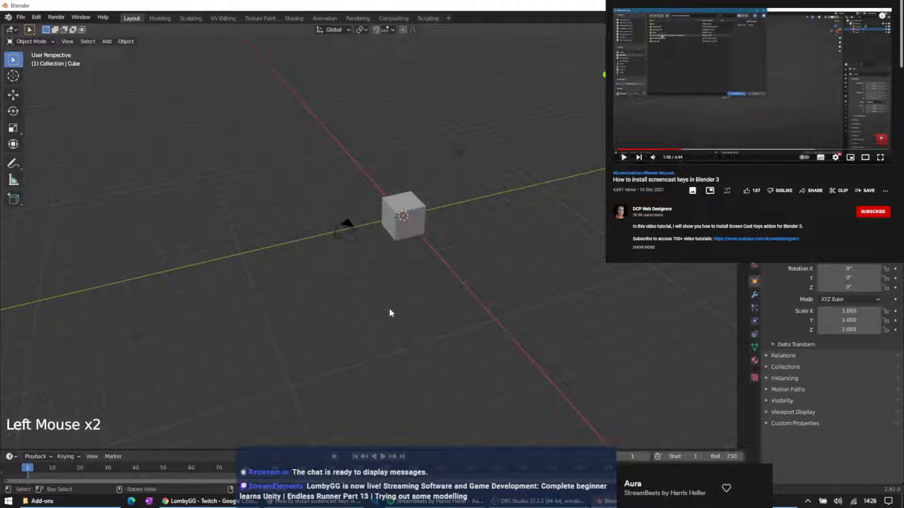
Test the key display by orbiting, panning and zooming the view, holding modifier keys and toggling Edit Mode
middle_drag(277, 206, 308, 176)
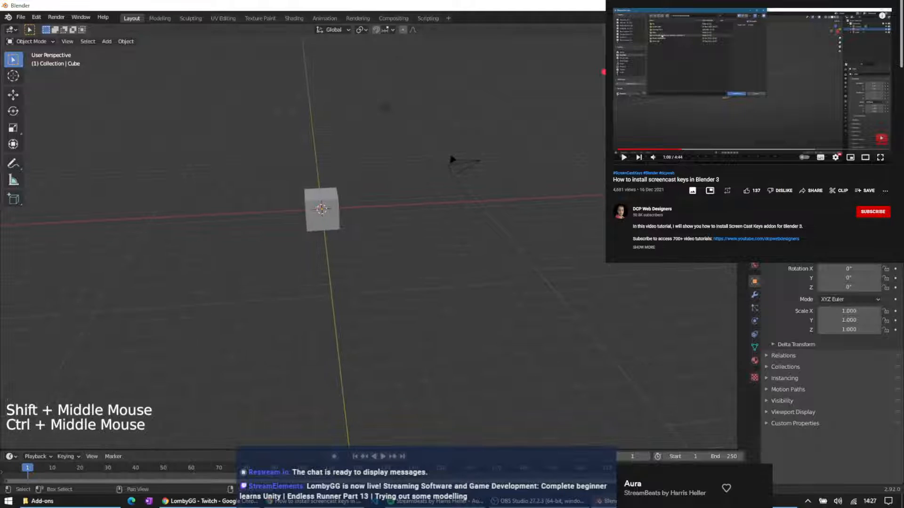
click(682, 103)
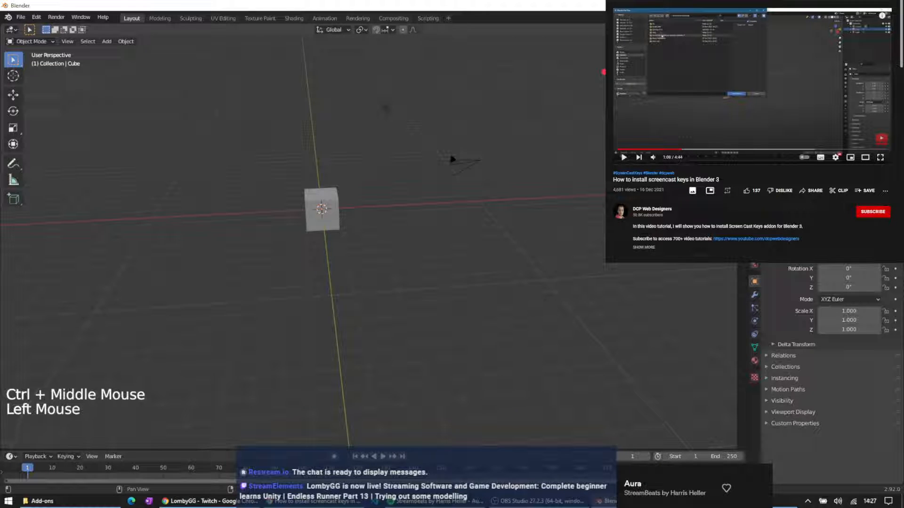
middle_drag(394, 205, 190, 213)
key(ctrl)
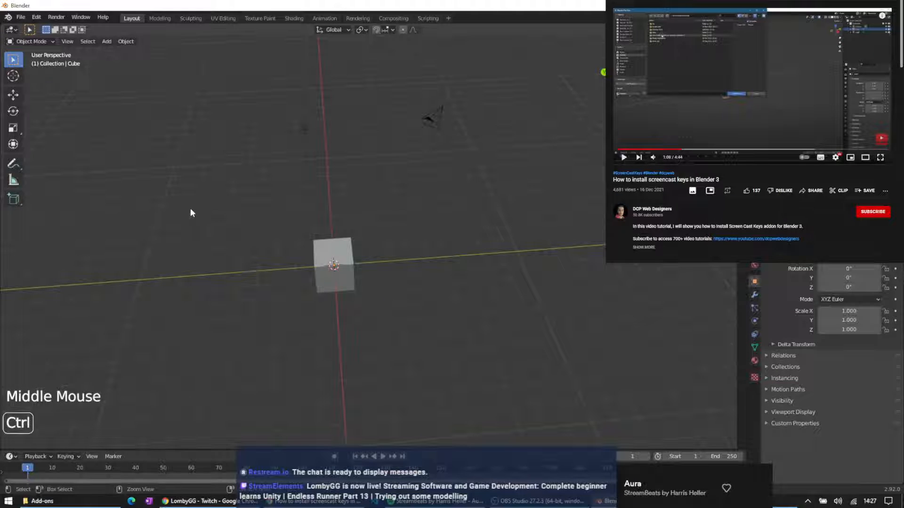
key(alt)
key(shift)
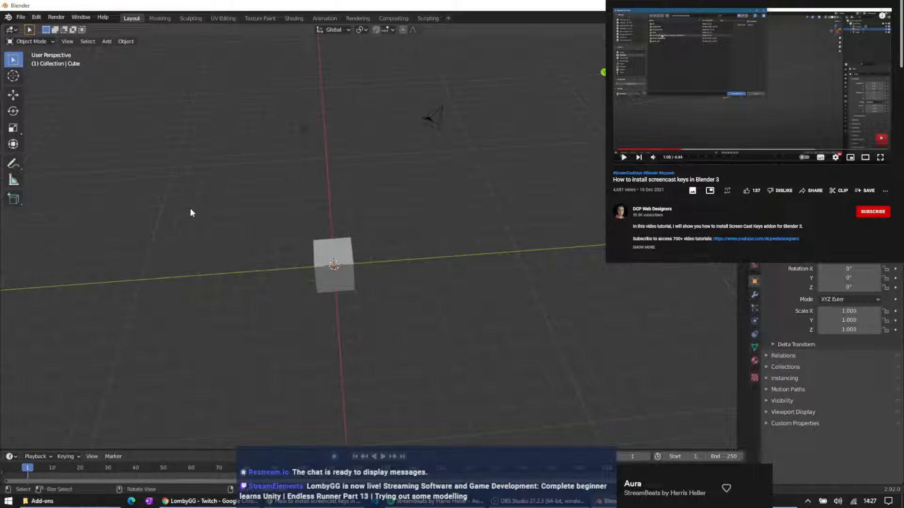
key(Tab)
middle_drag(308, 206, 306, 173)
key(Tab)
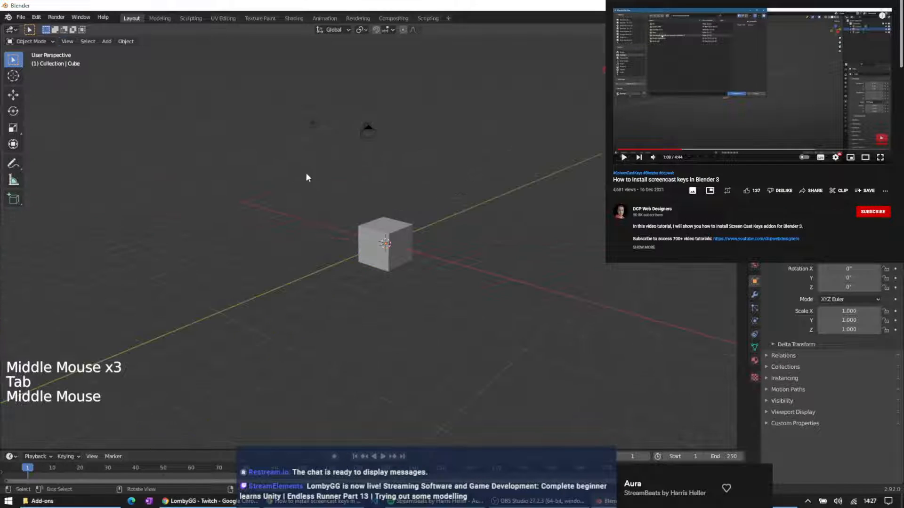
click(306, 173)
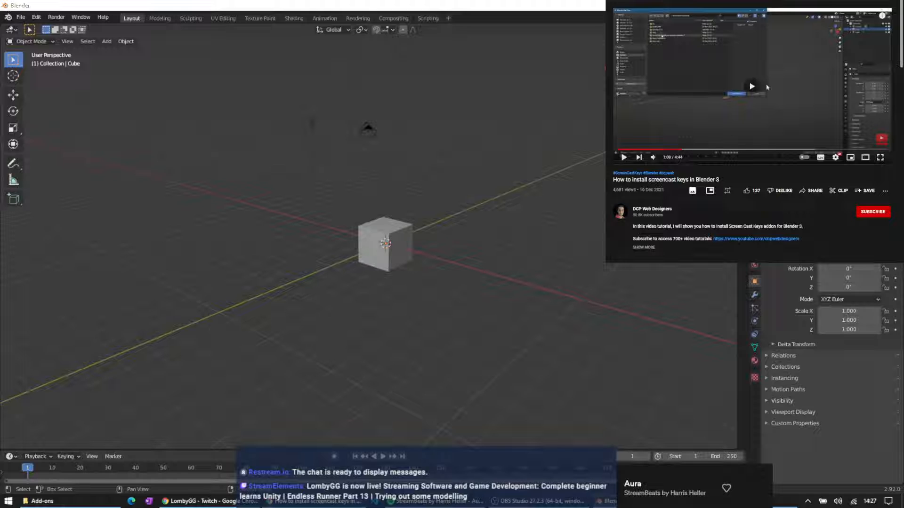
Skip the Screencast Keys installation video ahead to about 2:28 and pause it
drag(737, 150, 758, 150)
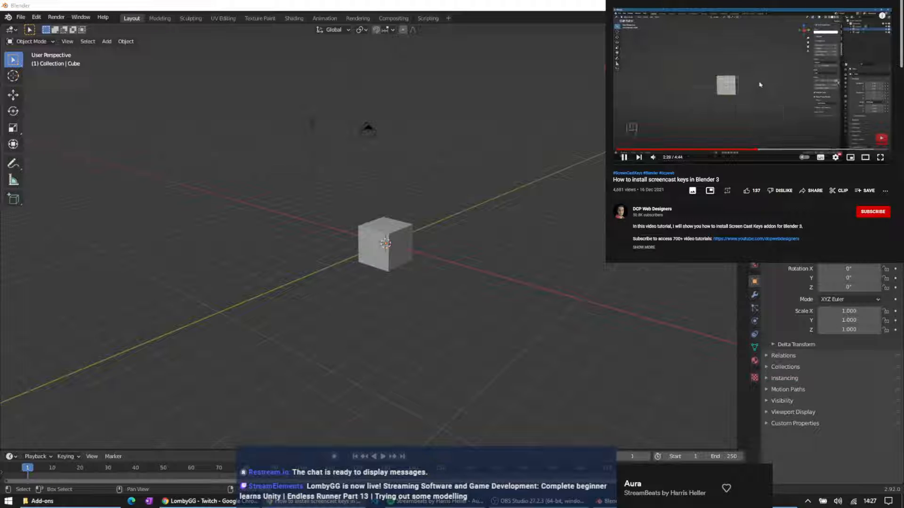
click(620, 89)
Test the key display by orbiting the view and scaling all objects to about 1.74, and undo the scaling
middle_drag(542, 235, 253, 225)
middle_drag(386, 158, 388, 154)
middle_click(388, 153)
middle_click(388, 154)
middle_click(387, 153)
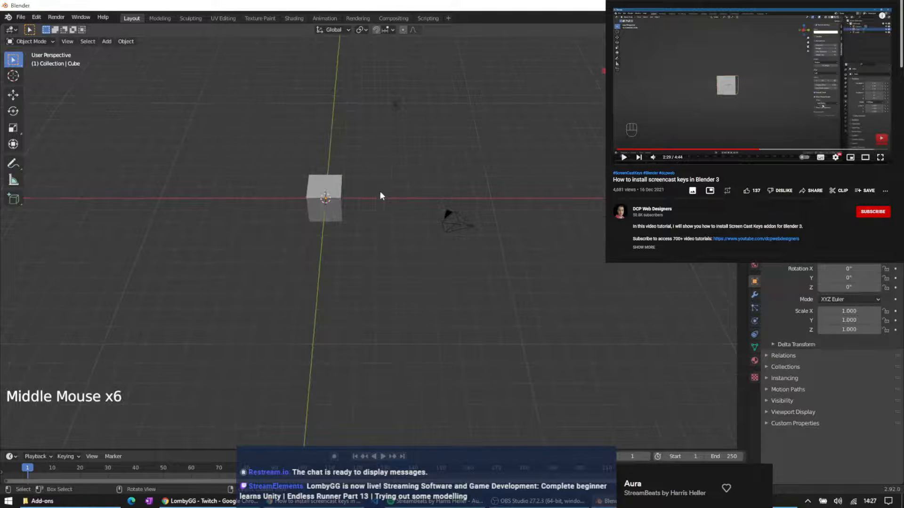
middle_drag(379, 191, 393, 174)
key(a)
key(s)
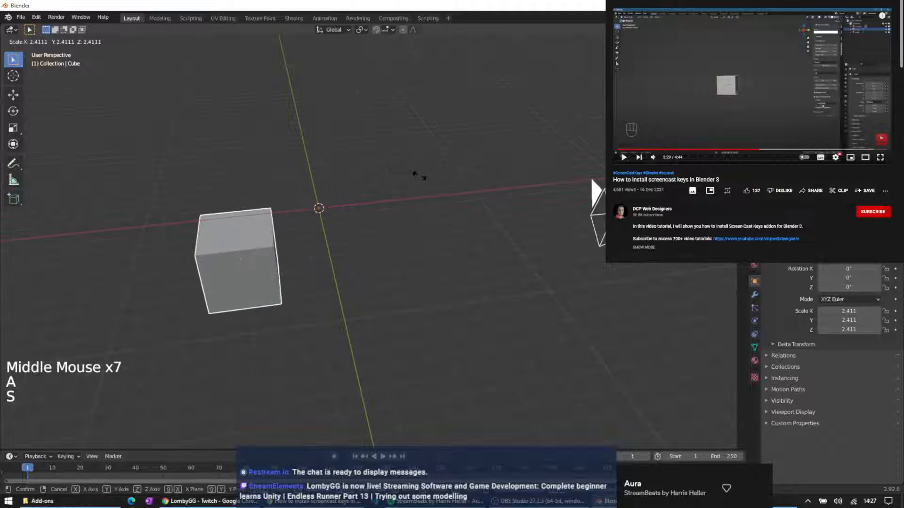
click(375, 186)
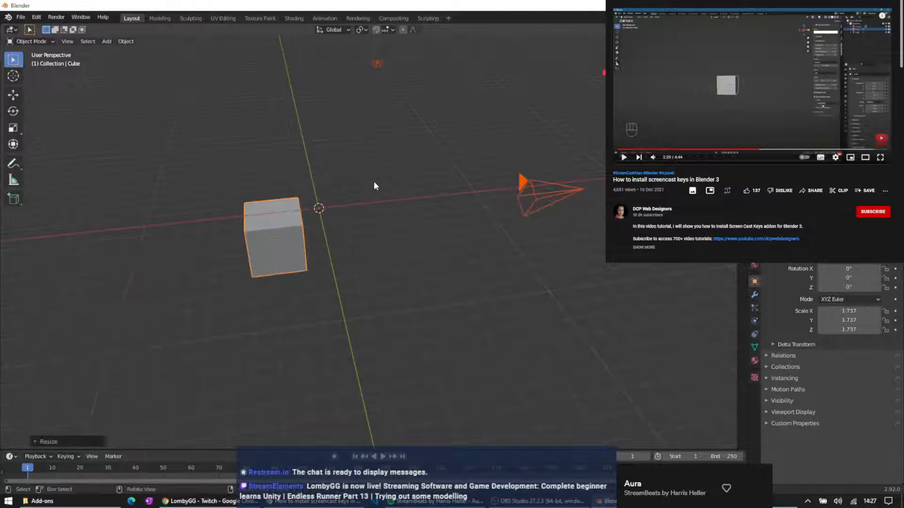
key(ctrl+z)
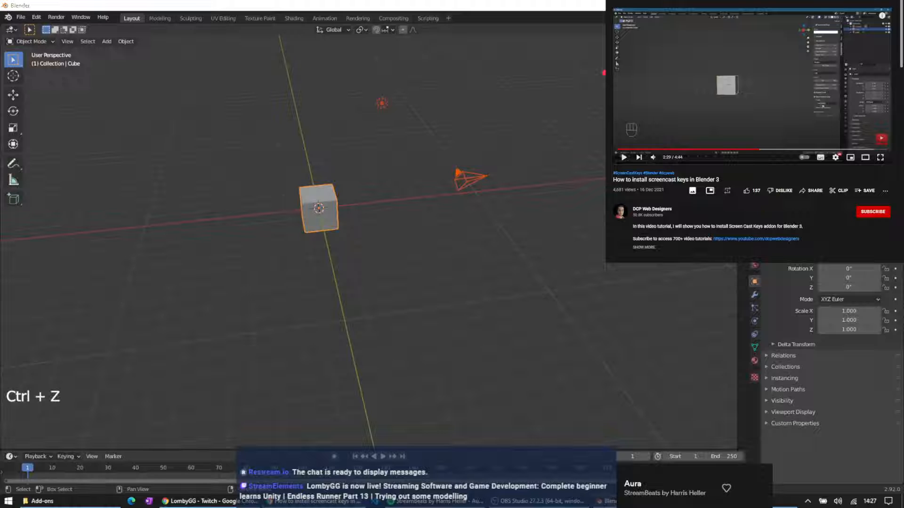
Switch the browser to the "MODELLING For Absolute Beginners | Blender Human Tutorial" video and practise orbiting around the deselected cube in Blender
key(ctrl+Tab)
key(ctrl+shift+Tab)
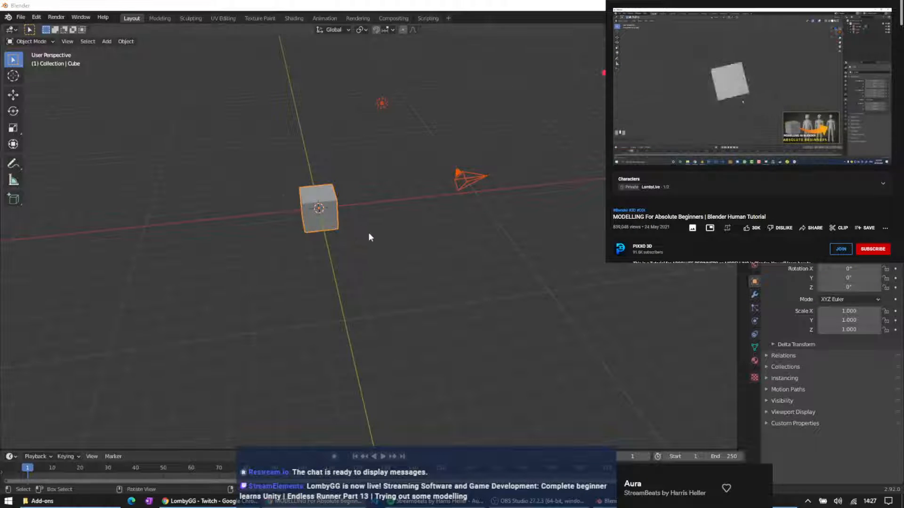
middle_drag(368, 233, 215, 229)
click(357, 239)
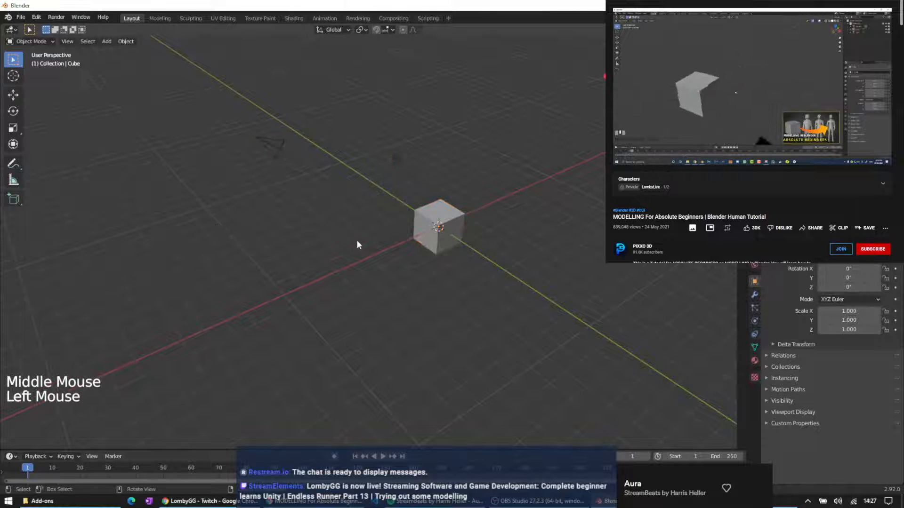
middle_drag(357, 239, 439, 179)
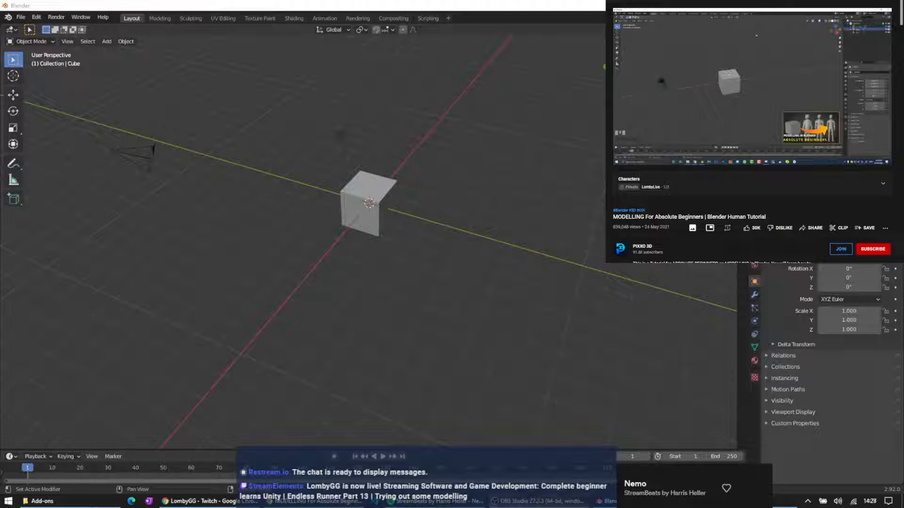
Practise selecting the default cube, light and camera in turn in the viewport
click(386, 196)
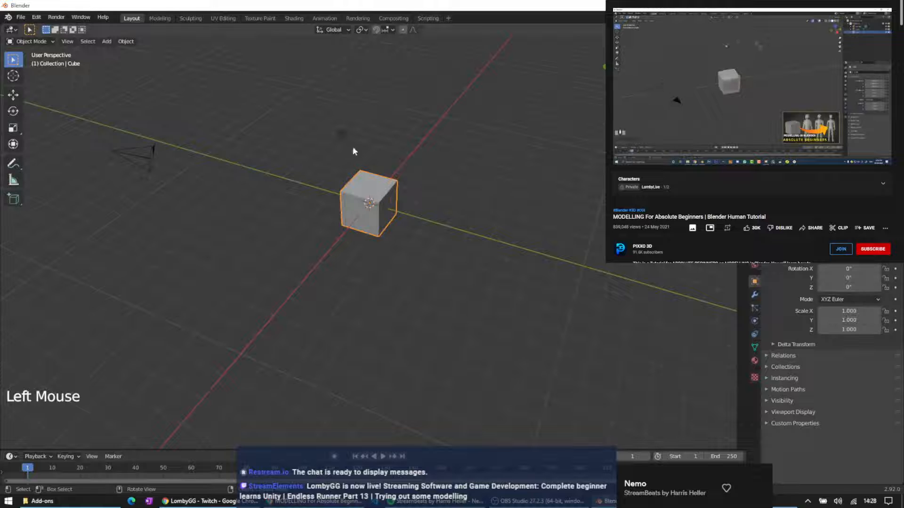
click(342, 138)
click(140, 157)
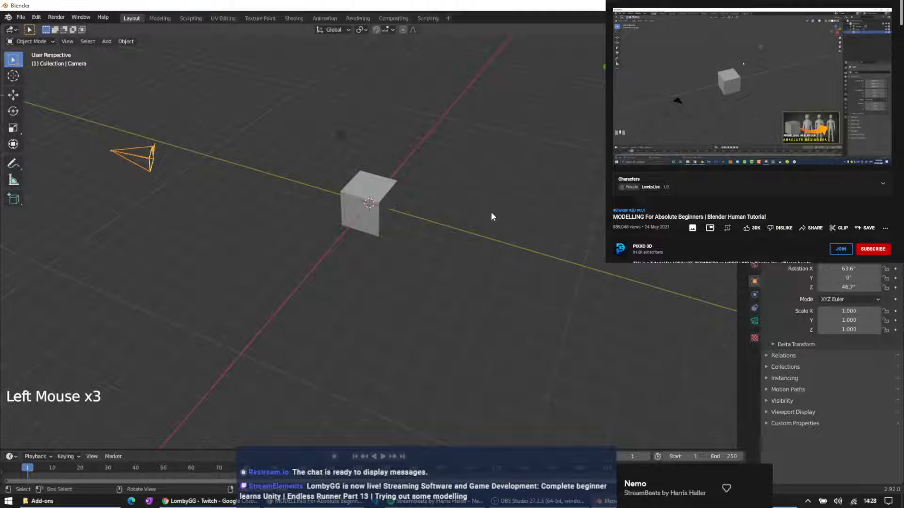
Select the default cube and practise orbiting, zooming and panning the view around it
middle_drag(402, 152, 438, 138)
click(393, 218)
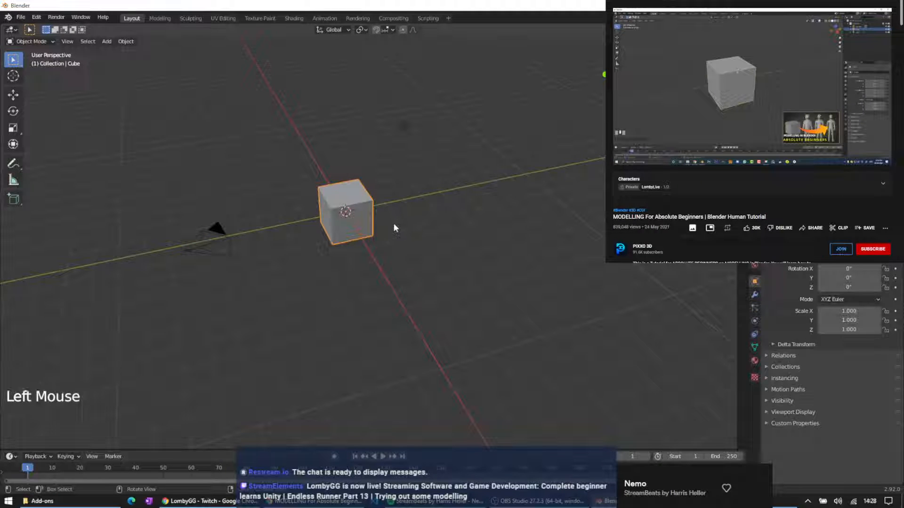
scroll(318, 234, up, 5)
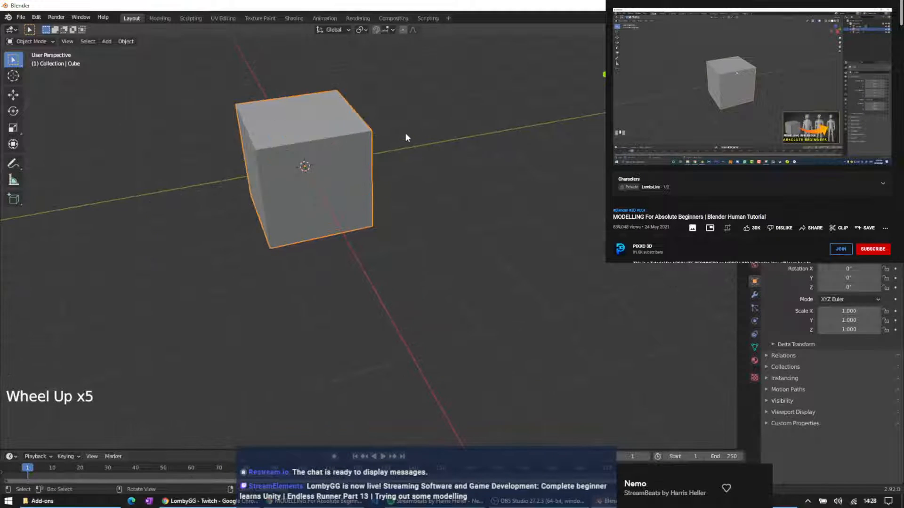
shift+middle_drag(403, 135, 490, 177)
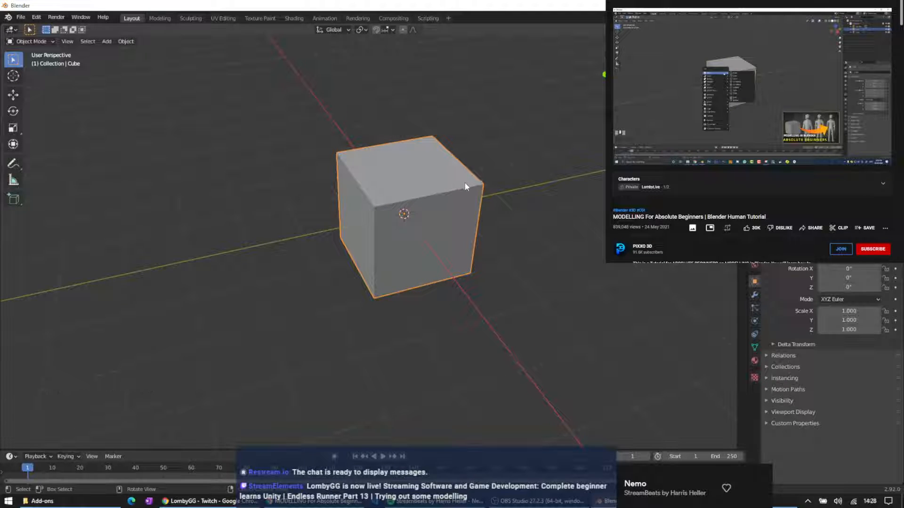
Look through the mesh primitives that can be added without adding one, and deselect the cube
key(shift+a)
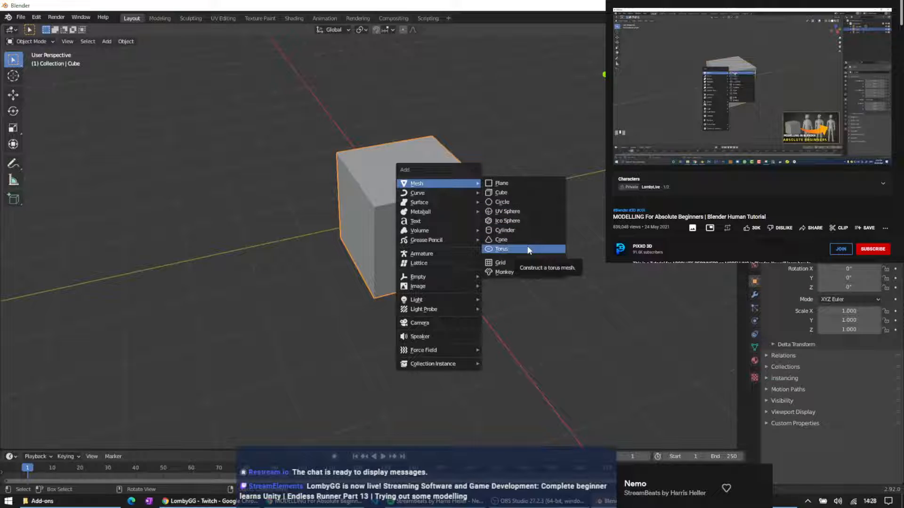
click(471, 128)
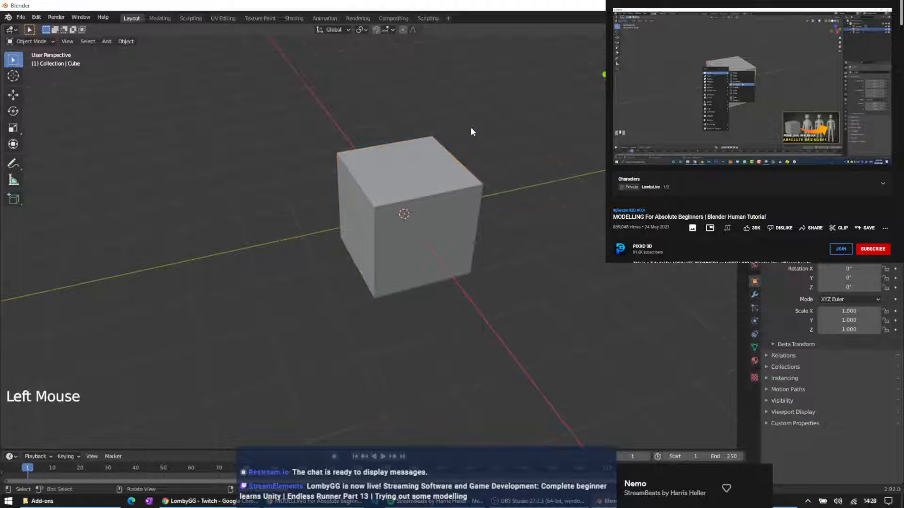
mouse_move(472, 132)
middle_down()
mouse_move(470, 142)
mouse_move(454, 99)
mouse_move(470, 135)
mouse_move(489, 133)
middle_up()
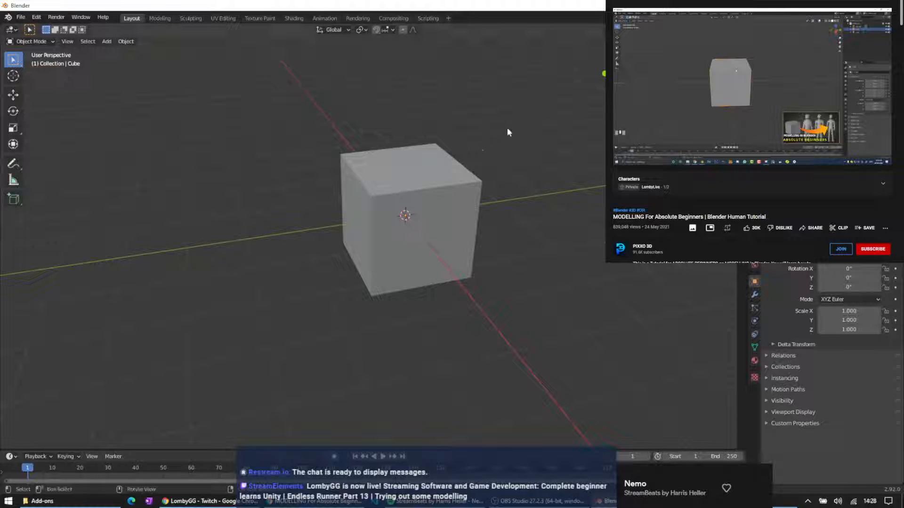
click(534, 173)
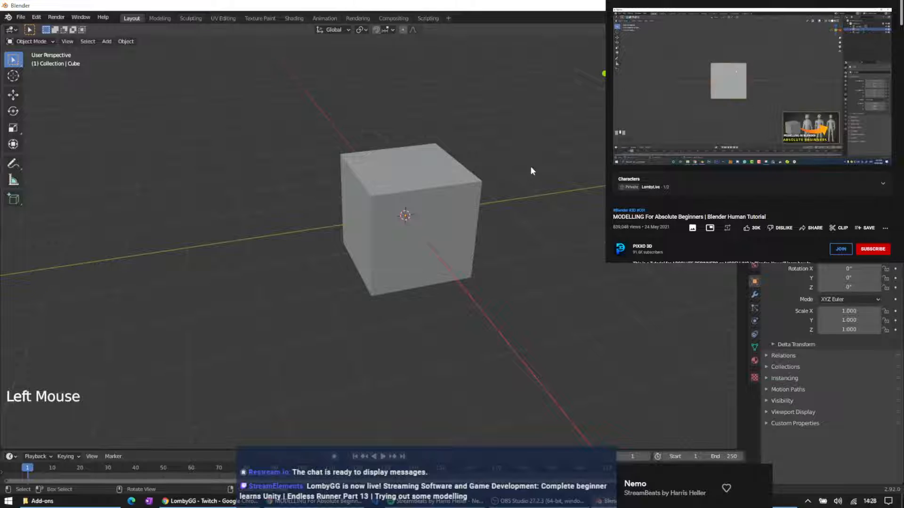
Practise switching repeatedly between the front, right and top orthographic views of the cube
key(KP_1)
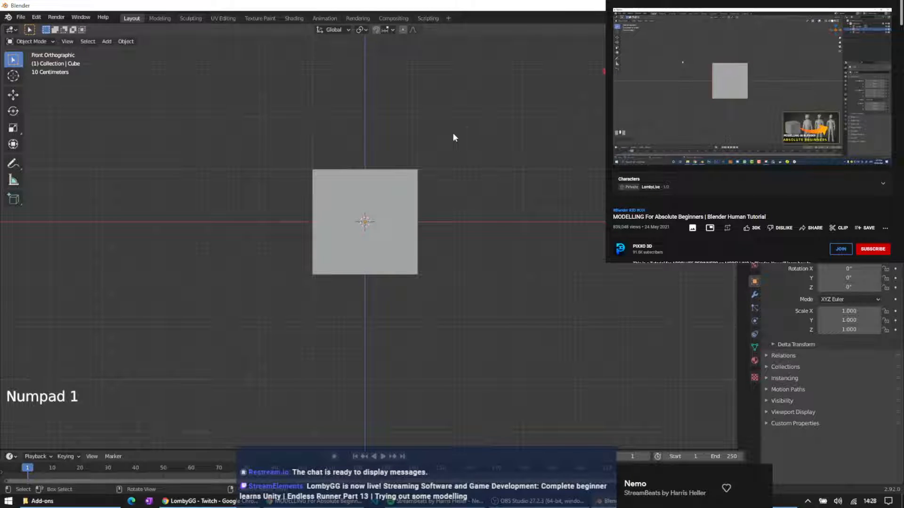
key(KP_3)
key(KP_7)
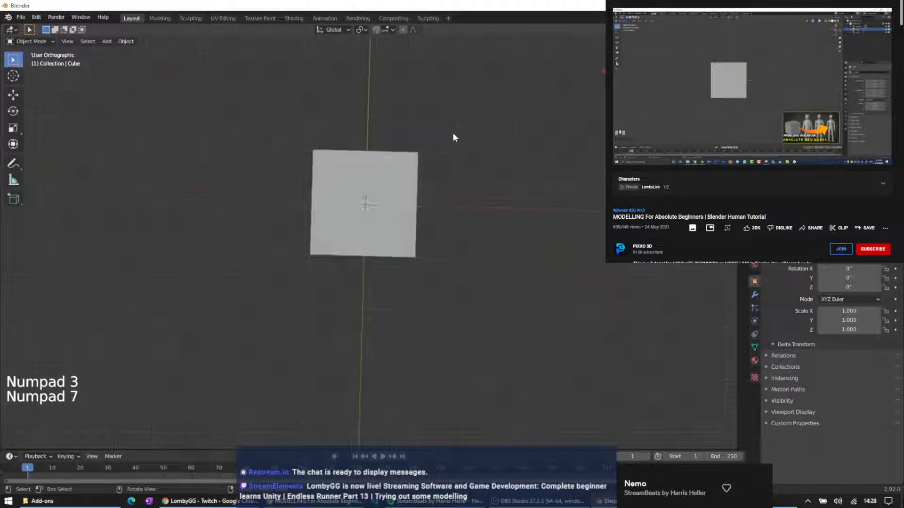
key(KP_1)
key(KP_3)
key(KP_7)
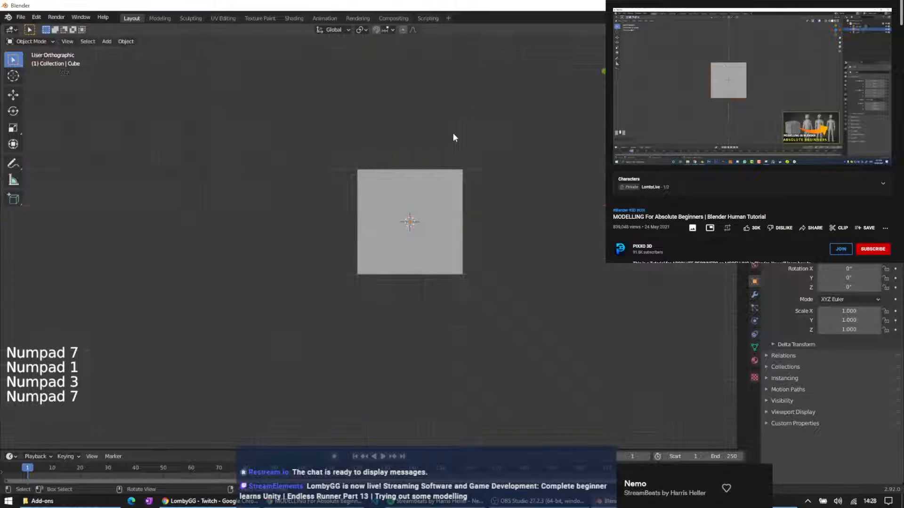
key(KP_1)
key(KP_3)
key(KP_7)
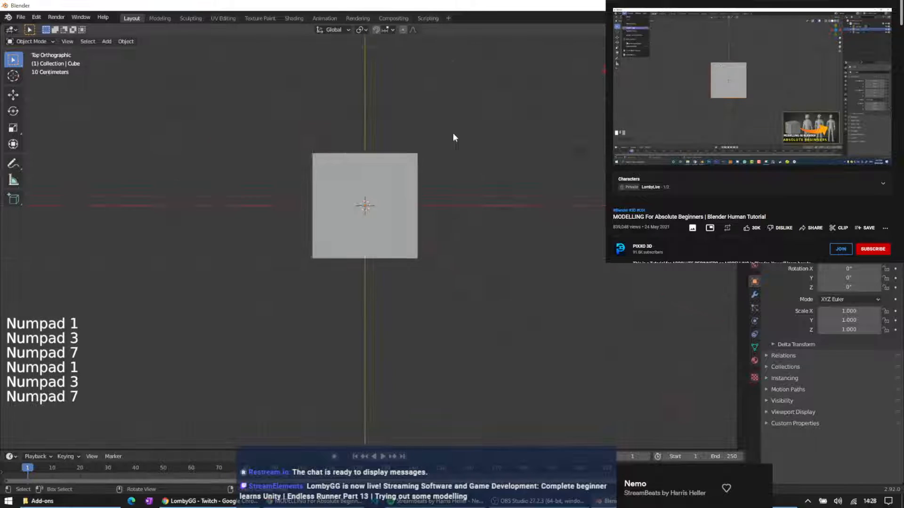
key(KP_1)
key(KP_3)
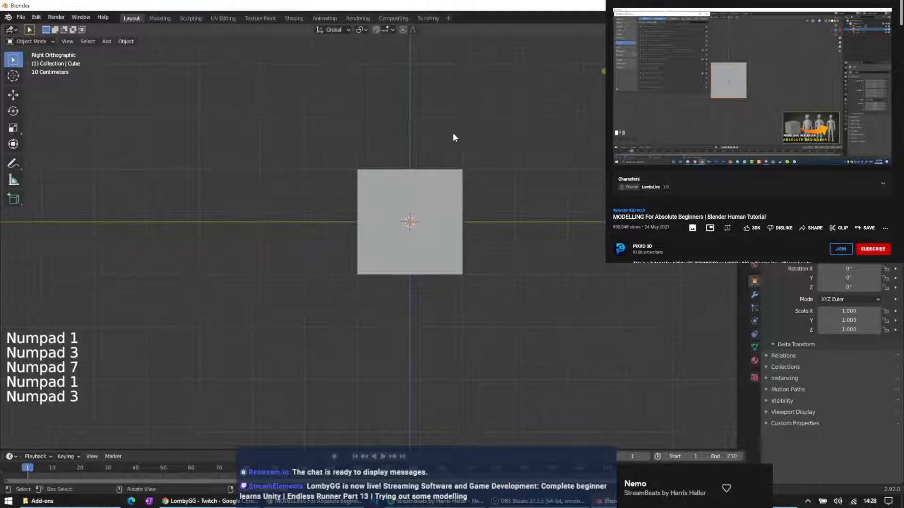
key(KP_7)
key(KP_1)
key(KP_3)
key(KP_7)
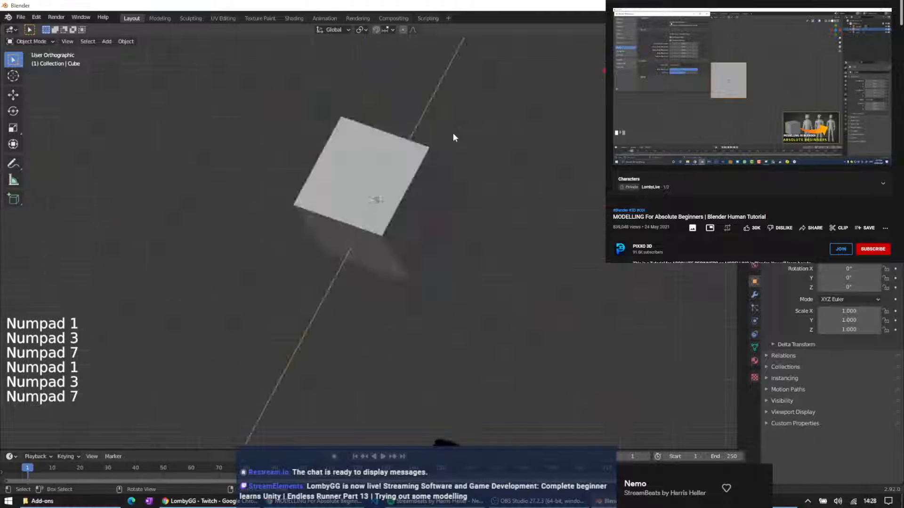
key(KP_1)
key(KP_3)
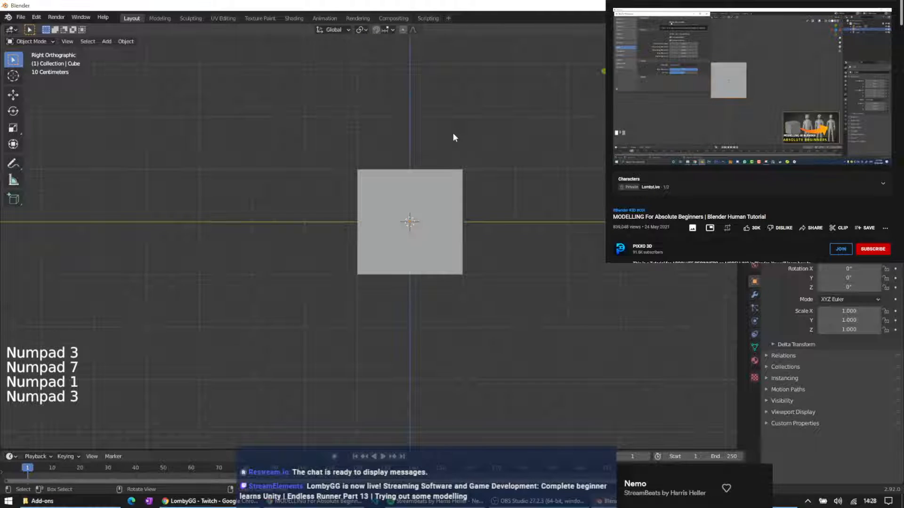
Try orbiting out of the right view and panning it, and cycle through the front, top and right views again
middle_drag(453, 133, 448, 137)
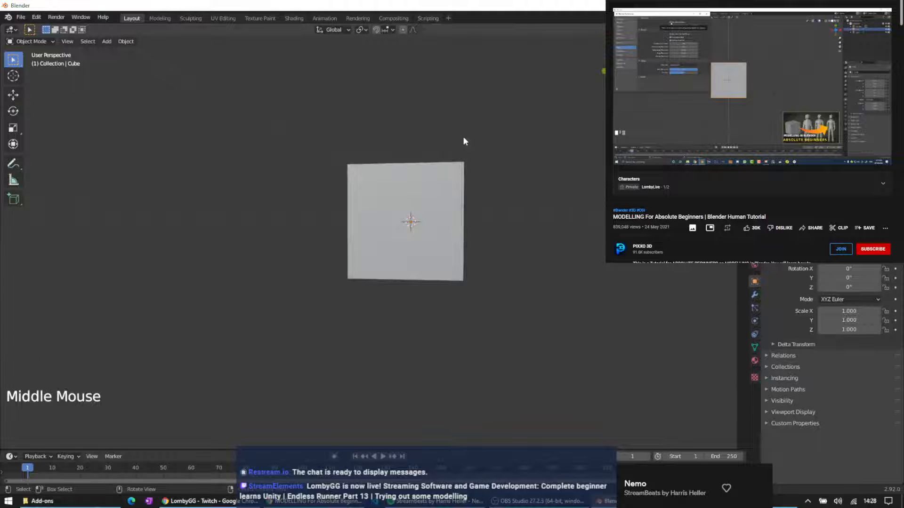
key(KP_3)
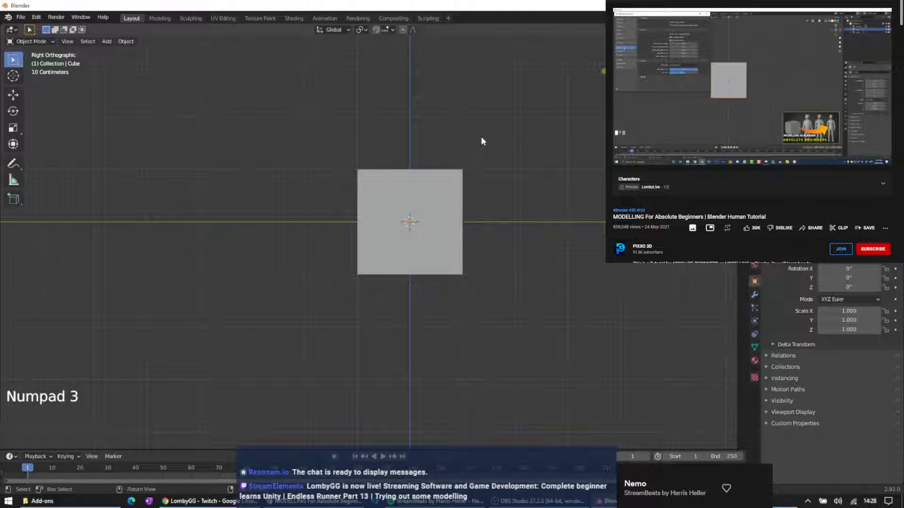
shift+middle_drag(482, 136, 445, 160)
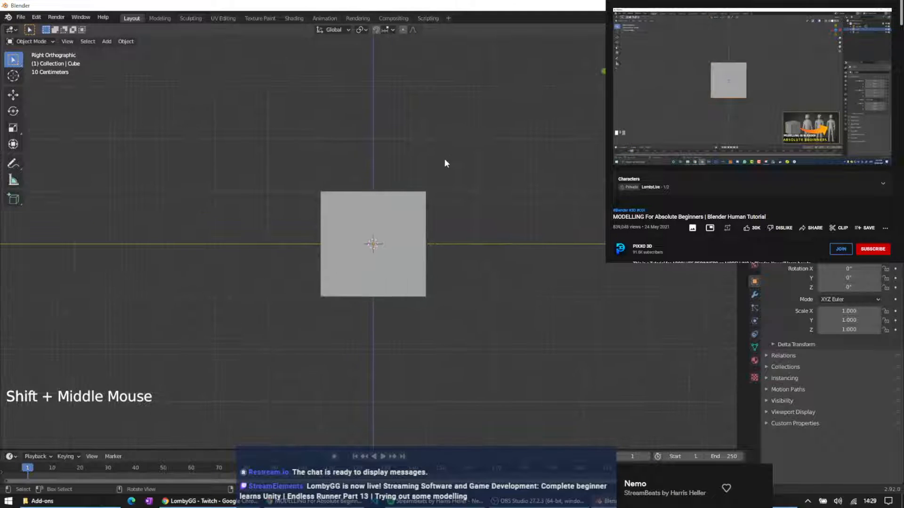
key(KP_1)
key(KP_7)
key(KP_3)
key(KP_1)
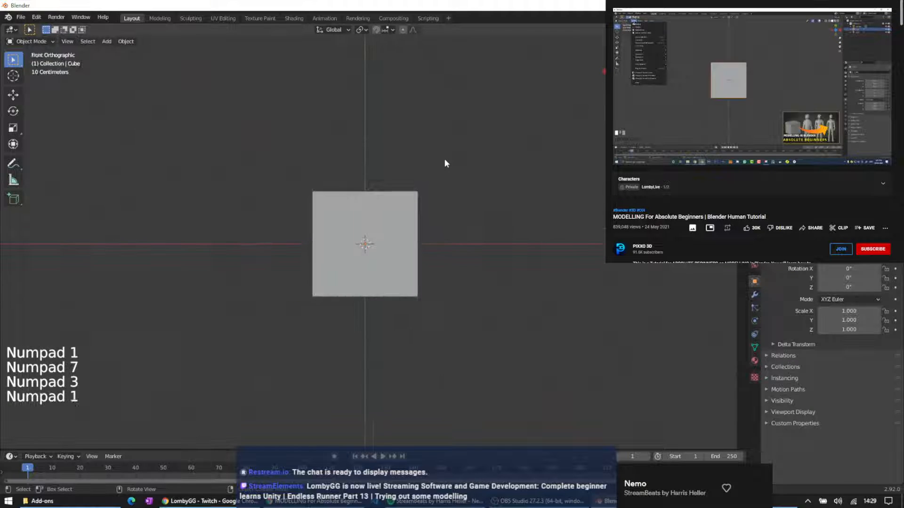
key(KP_7)
key(KP_3)
key(KP_1)
key(KP_7)
key(KP_3)
key(KP_1)
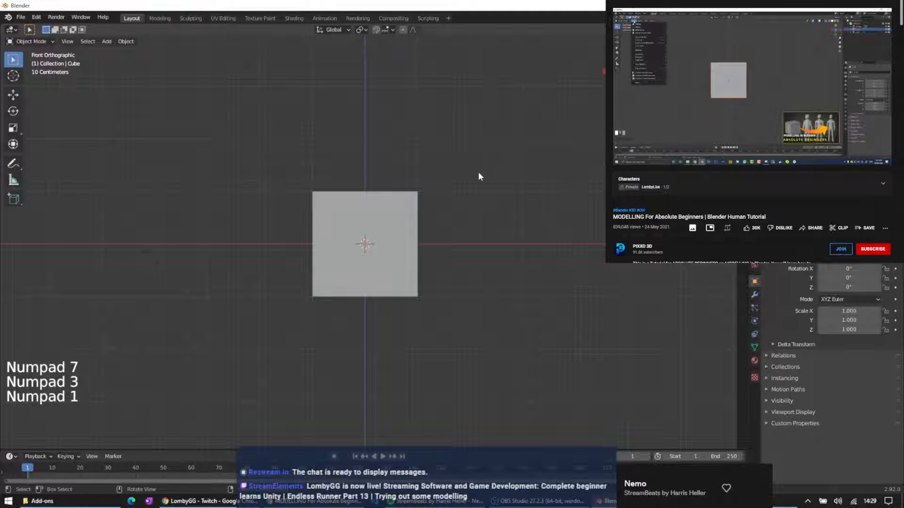
Zoom out from the cube, orbit around it freely and return to the front orthographic view
scroll(384, 128, down, 2)
middle_drag(384, 128, 397, 144)
key(KP_1)
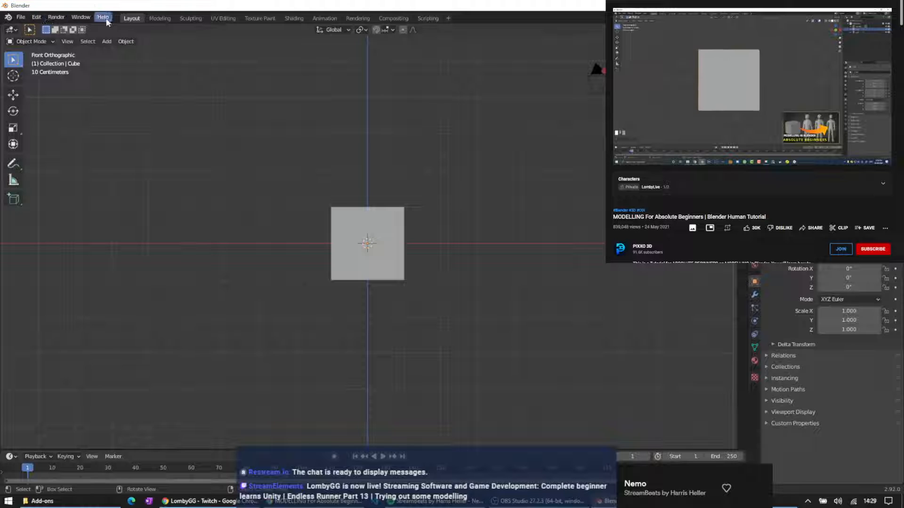
Look through the application's main menus without choosing a command, and reselect the cube
click(84, 19)
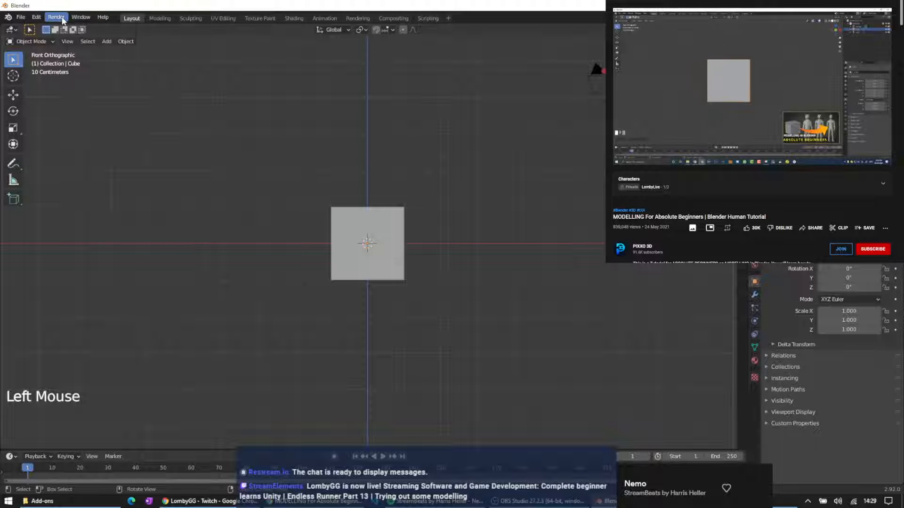
click(38, 18)
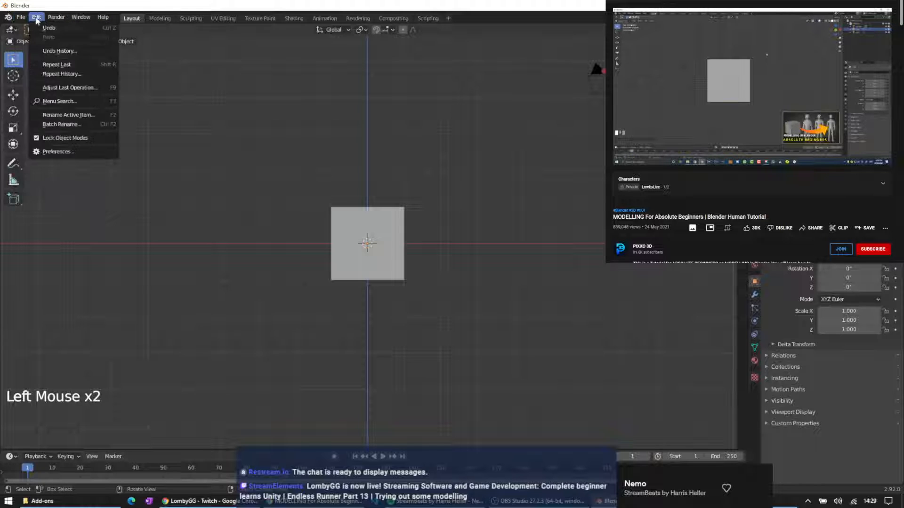
mouse_move(26, 16)
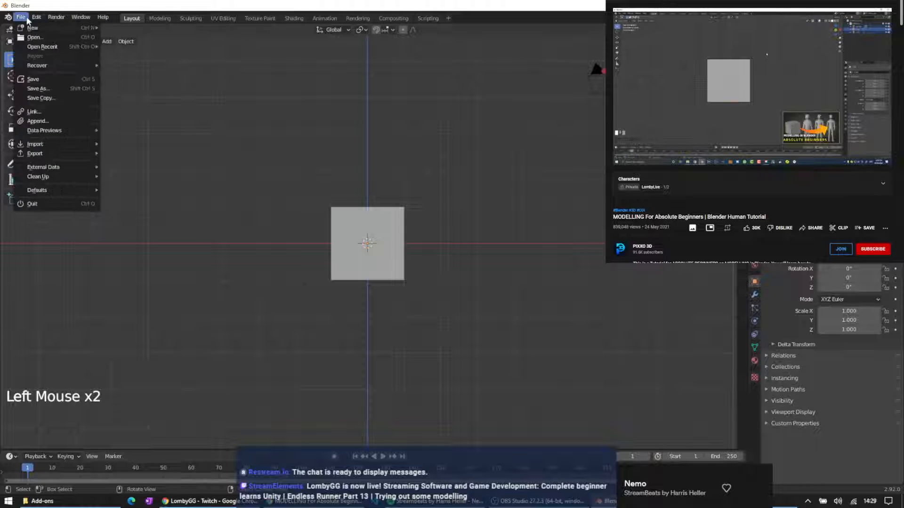
click(357, 228)
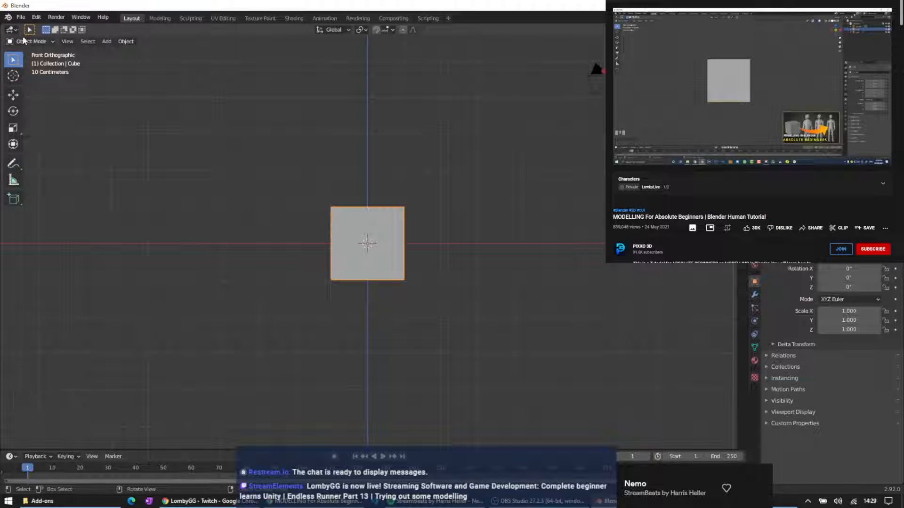
Open the preferences and examine the Viewport, Interface and System settings for a way to enlarge the interface
click(36, 19)
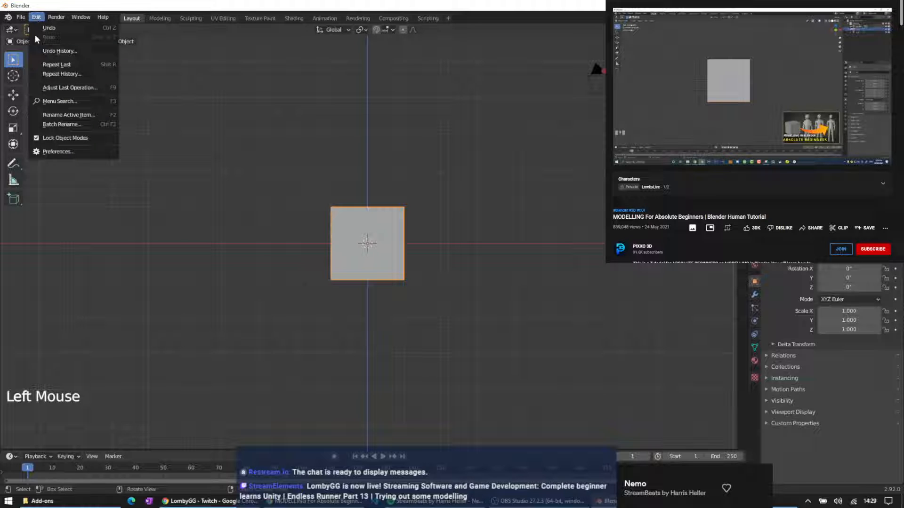
click(72, 153)
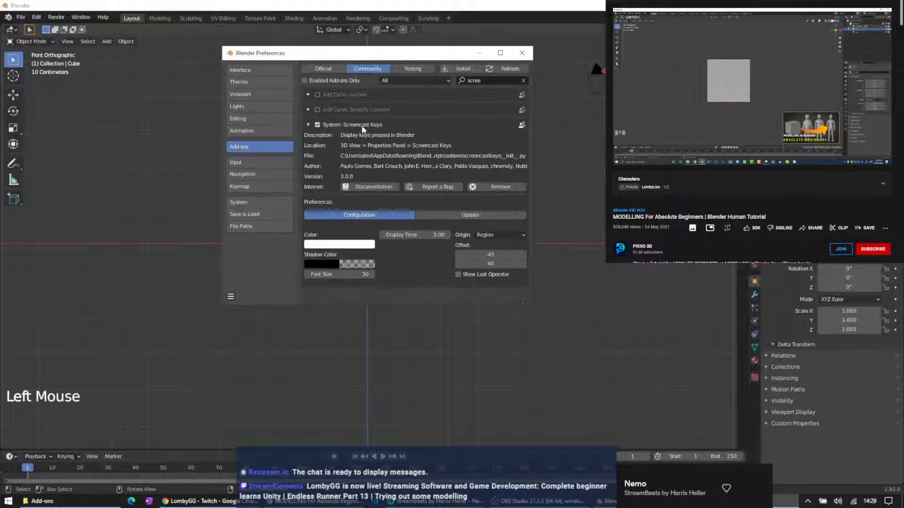
click(245, 95)
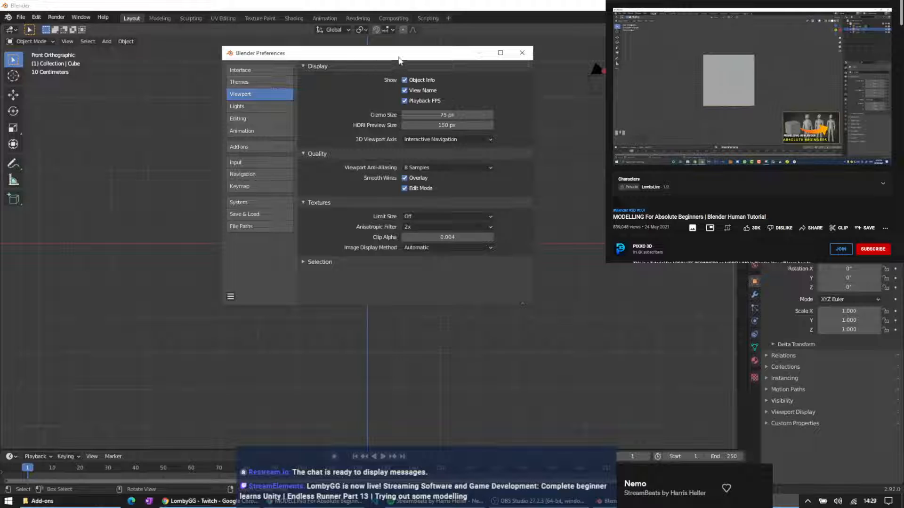
drag(402, 59, 654, 73)
click(514, 83)
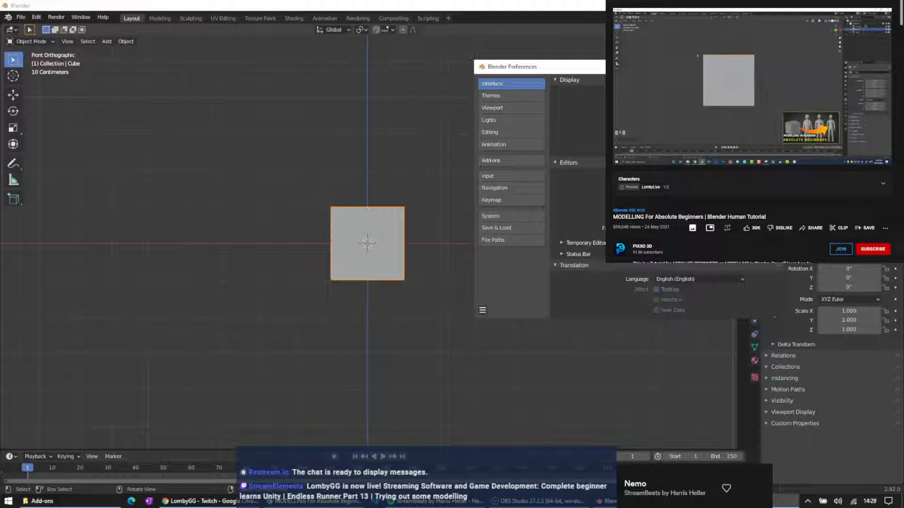
scroll(703, 263, down, 2)
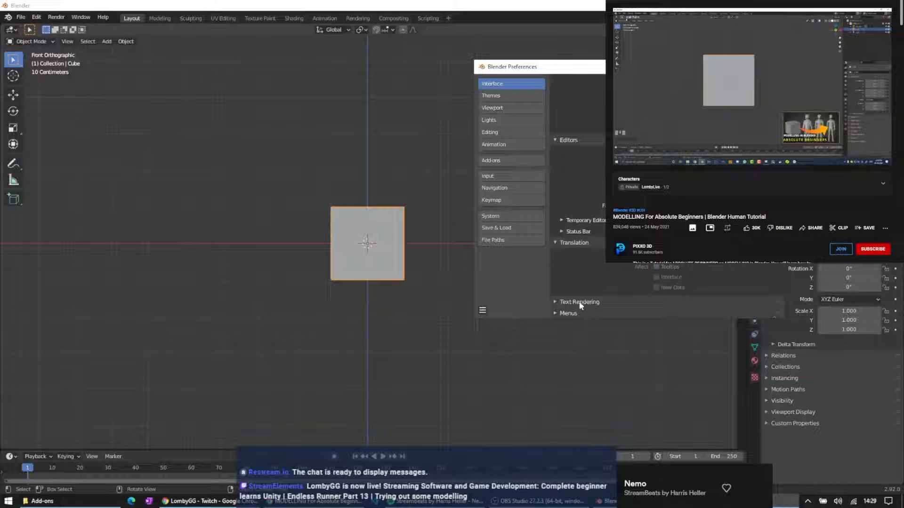
scroll(581, 306, up, 2)
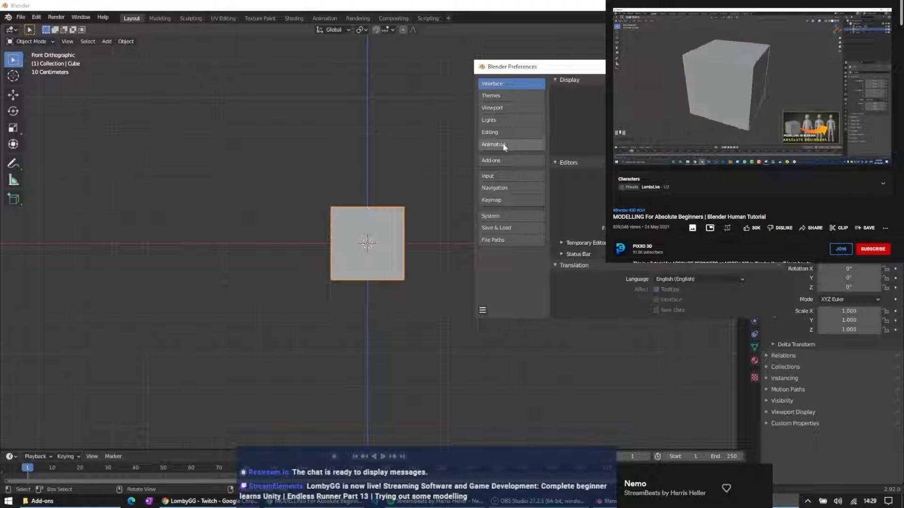
click(526, 218)
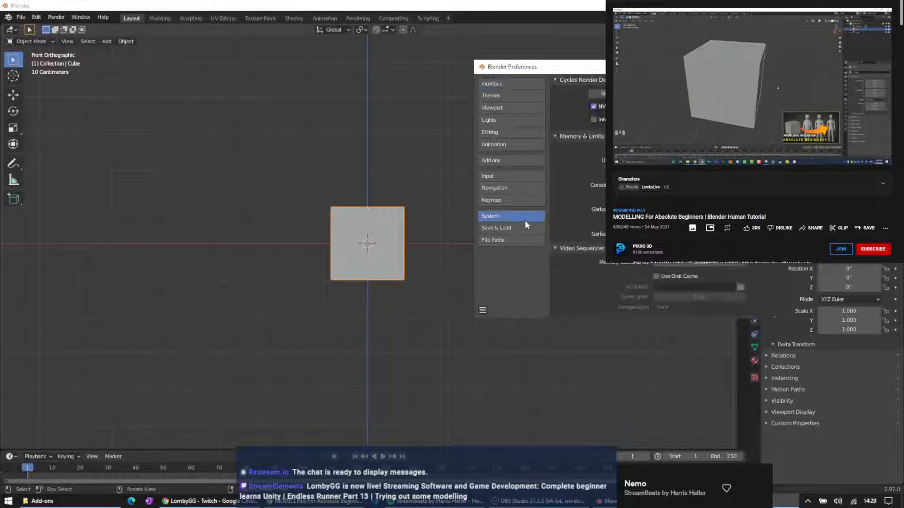
scroll(579, 198, down, 1)
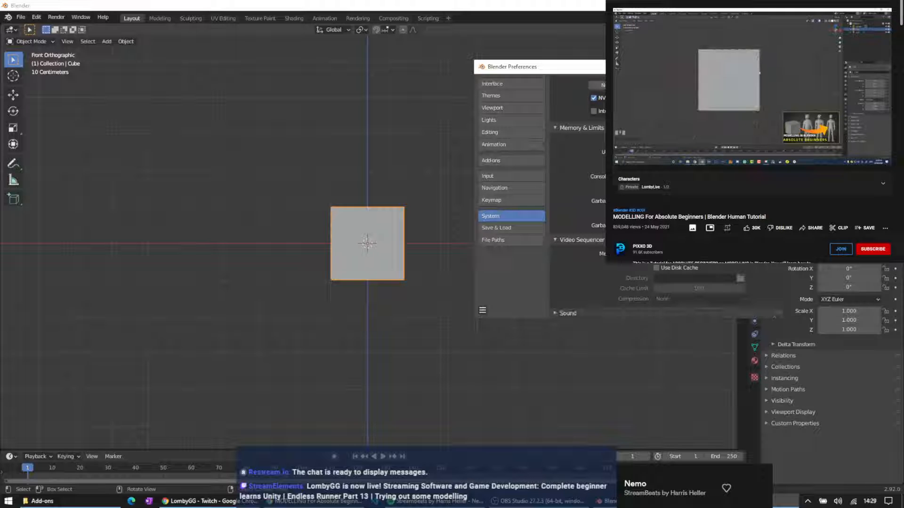
Increase the display scale in the Interface preferences to enlarge the whole interface, and close the preferences window
click(521, 80)
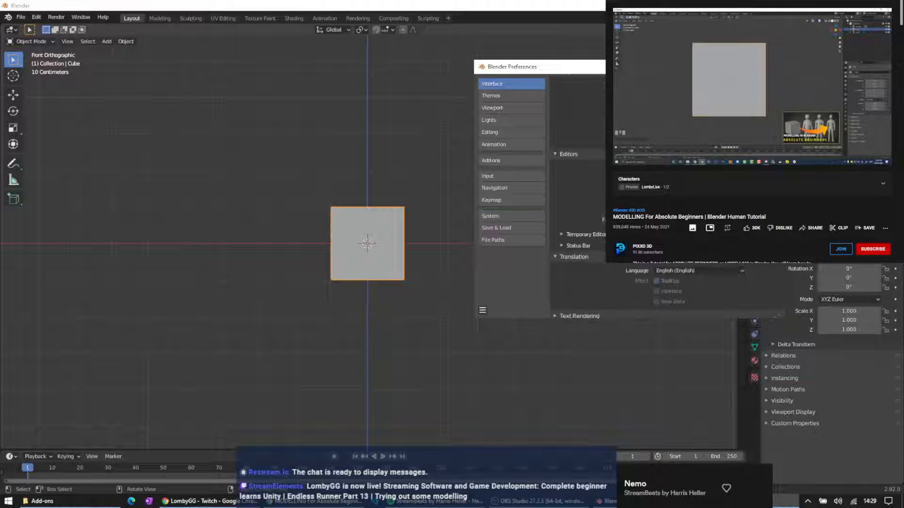
drag(692, 88, 738, 89)
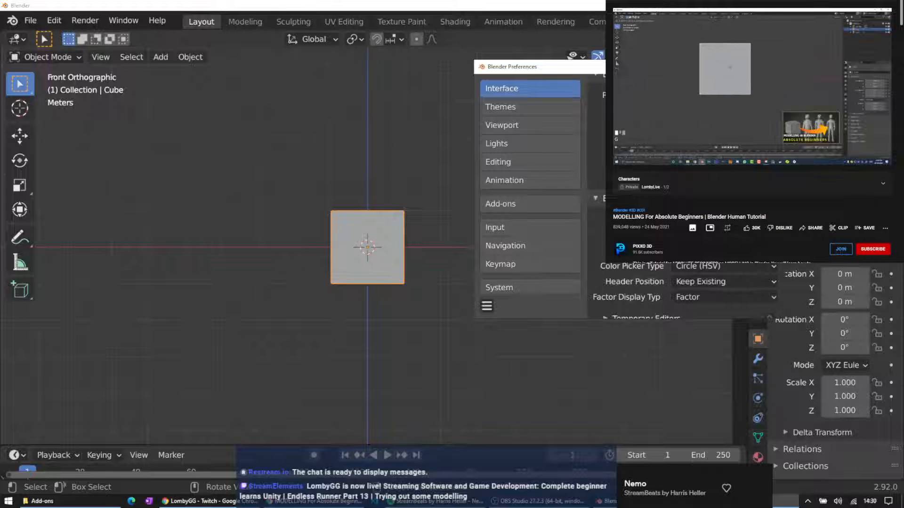
click(770, 66)
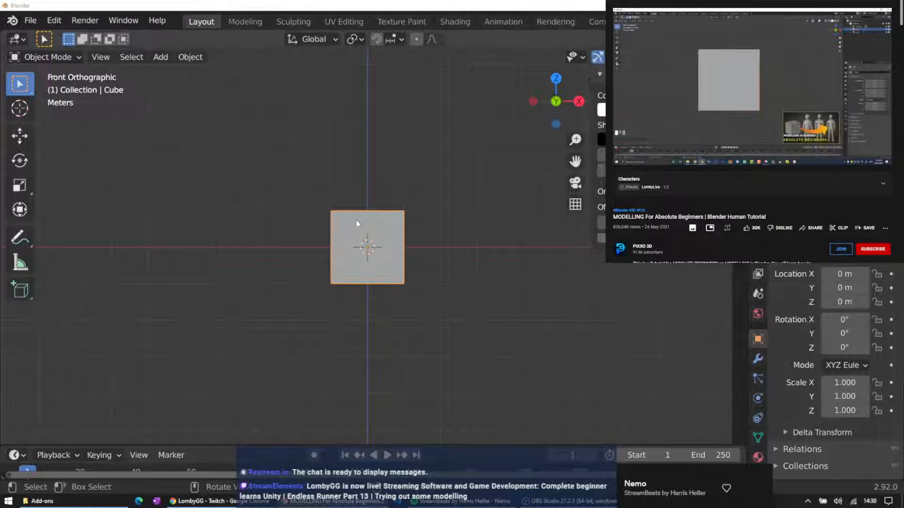
Display the selected cube's transform values and dimensions beside the viewport, and slightly adjust the object properties area
click(341, 241)
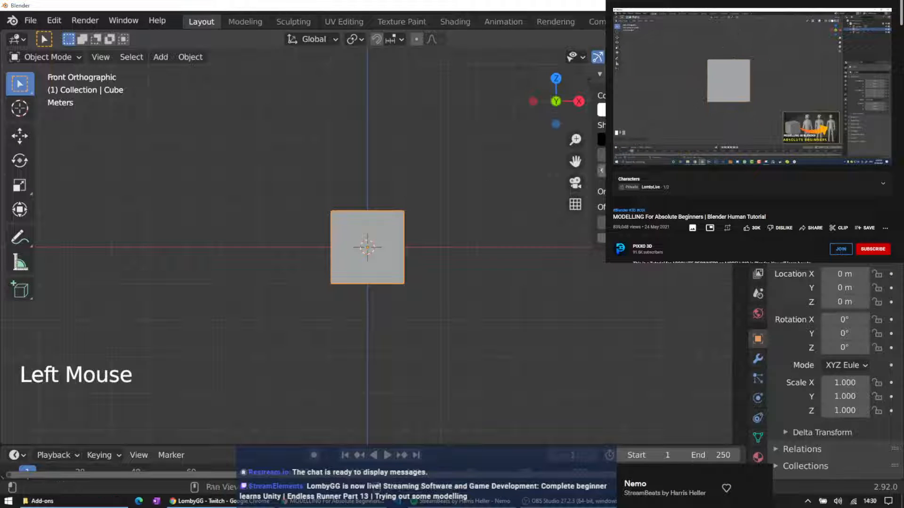
drag(659, 155, 628, 155)
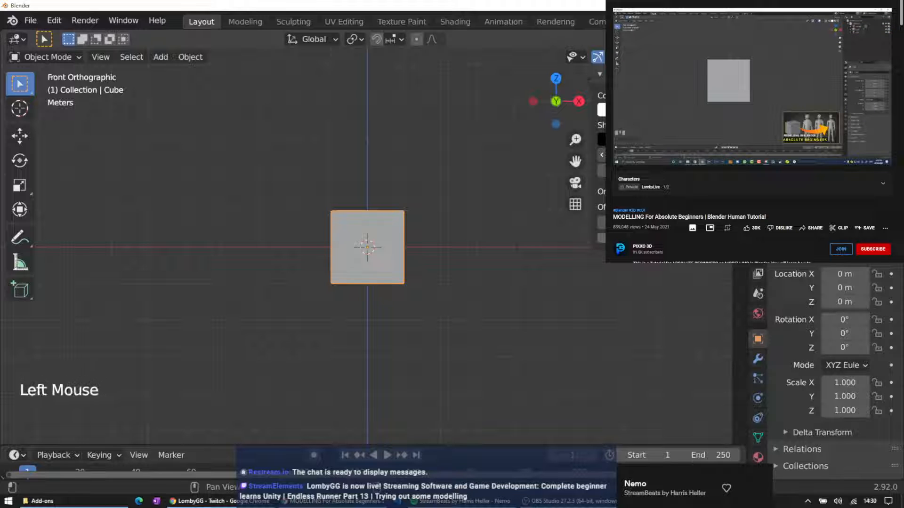
click(605, 155)
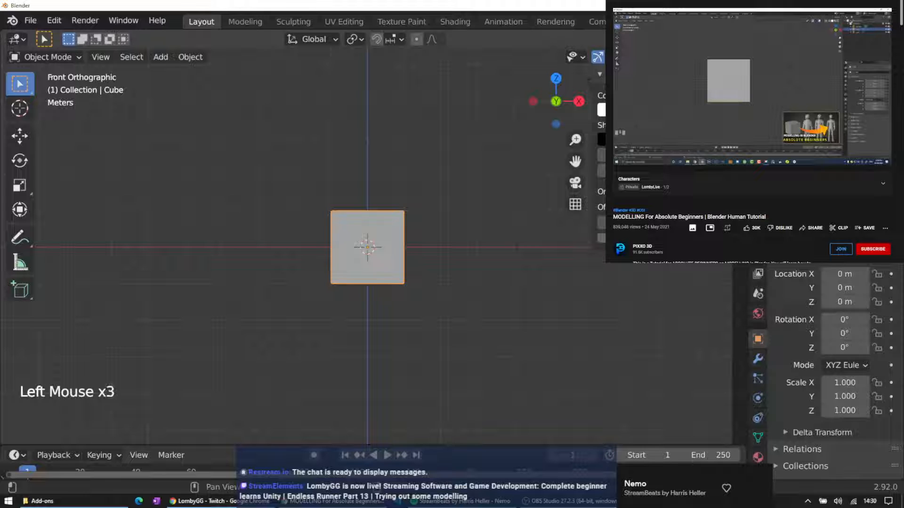
click(739, 87)
click(599, 74)
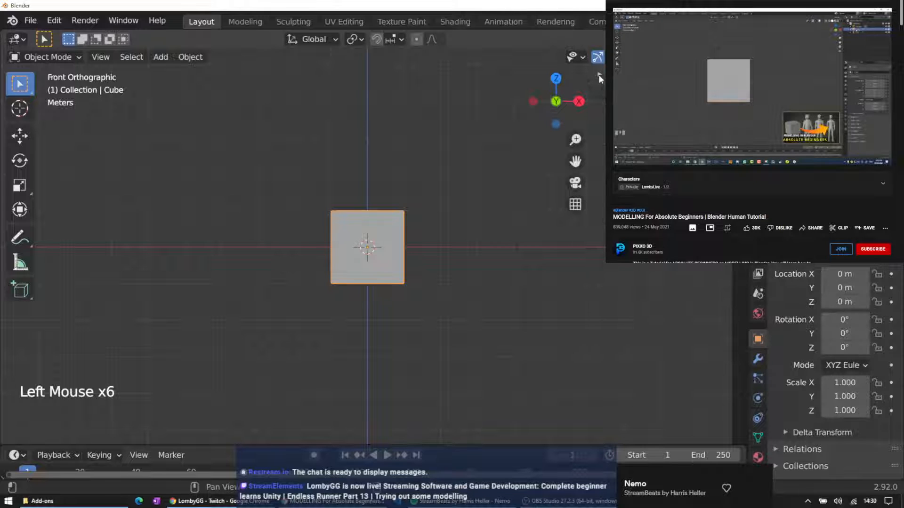
click(599, 75)
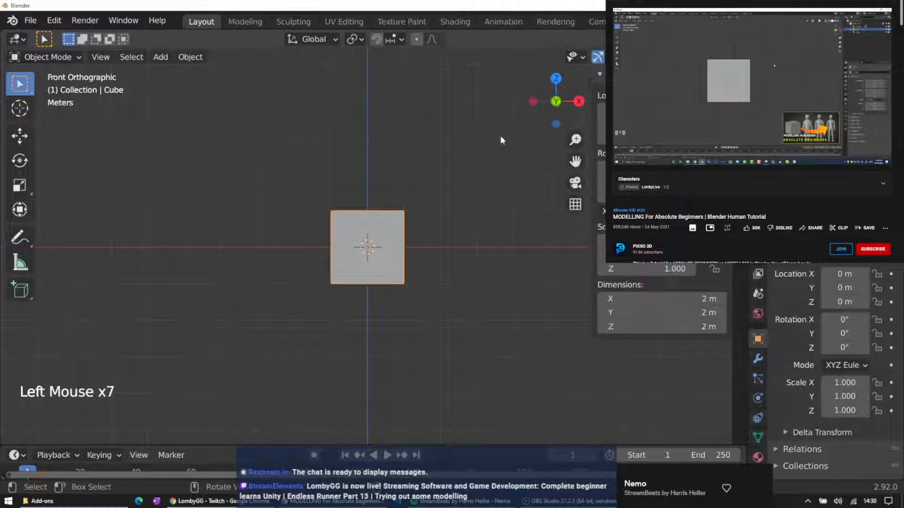
click(500, 135)
click(379, 236)
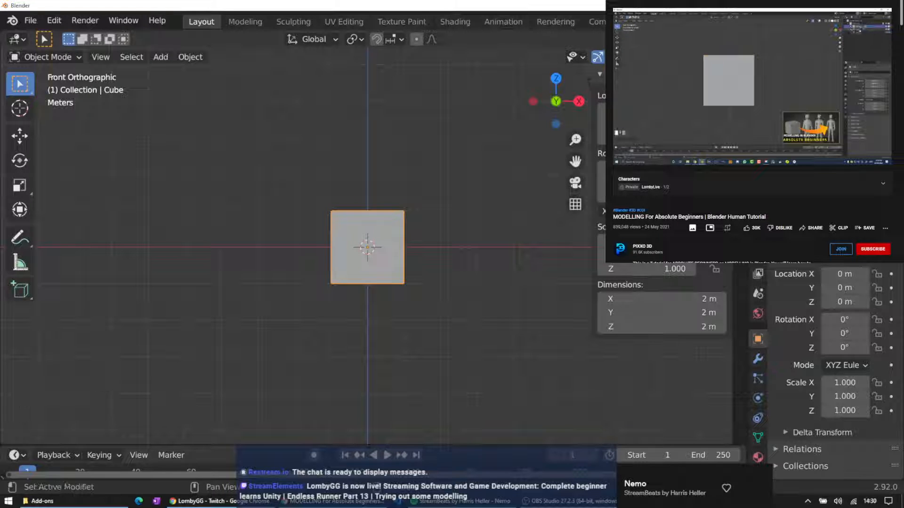
drag(772, 180, 772, 190)
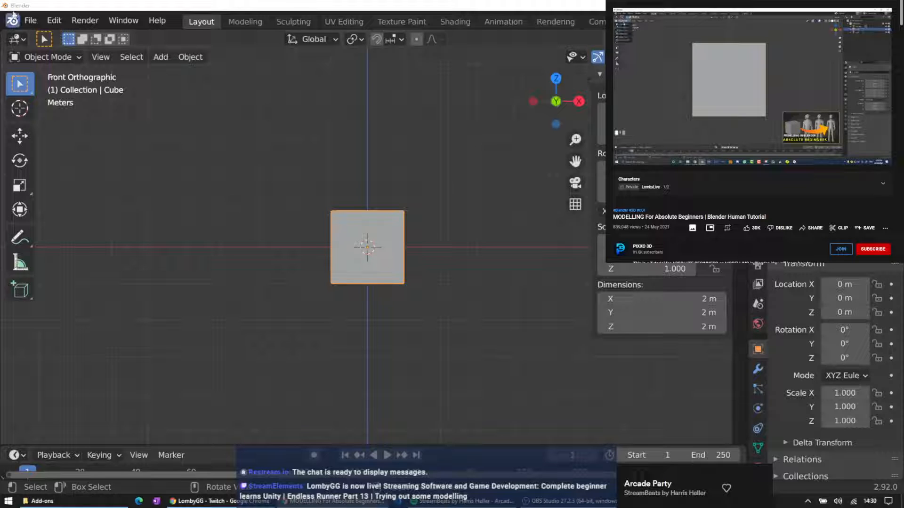
Try moving, rotating, trackball-rotating and scaling the whole cube mesh in Edit Mode, cancel the transform and return to Object Mode
click(47, 57)
click(45, 89)
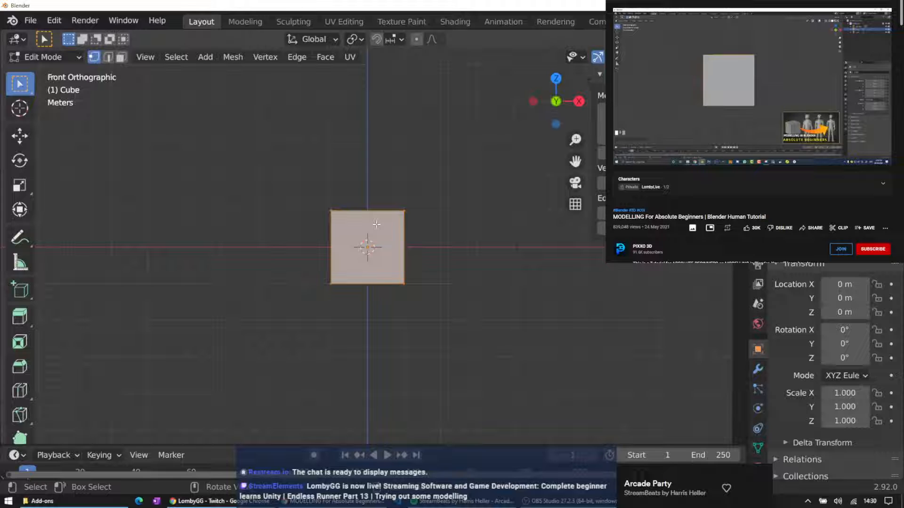
key(g)
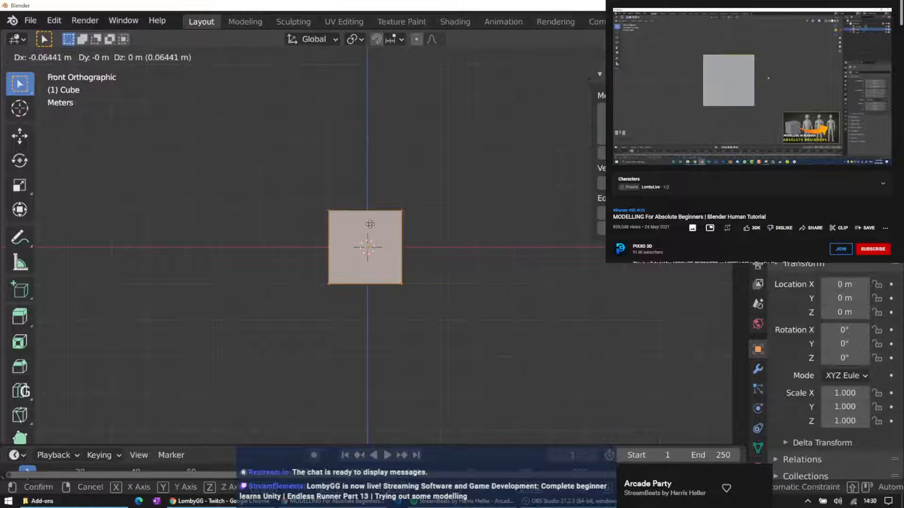
key(r)
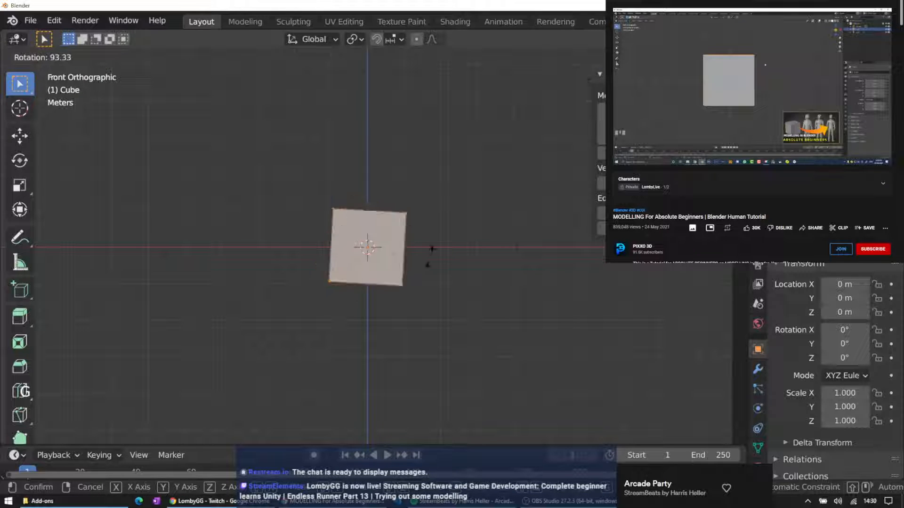
key(r)
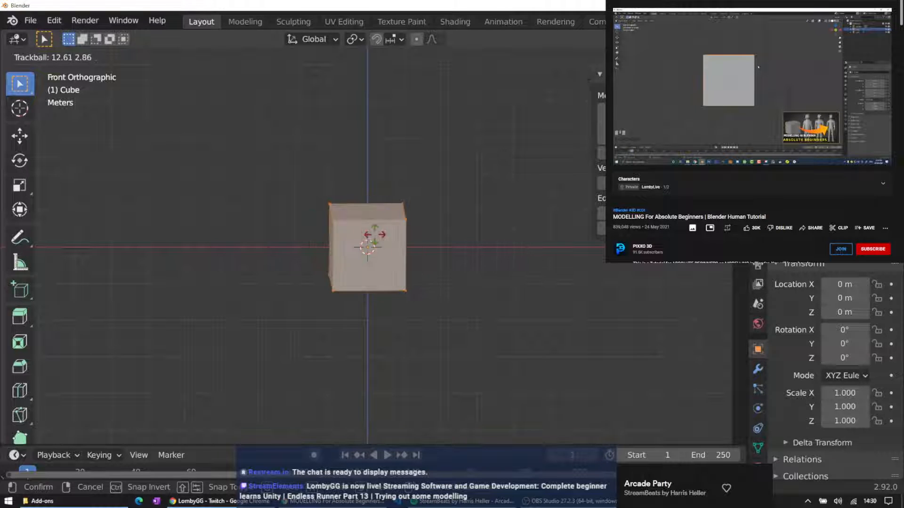
key(s)
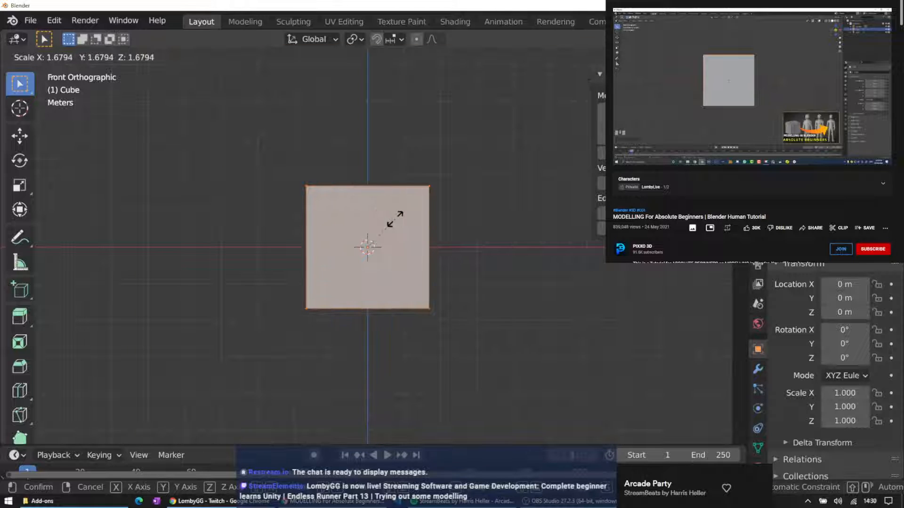
key(Escape)
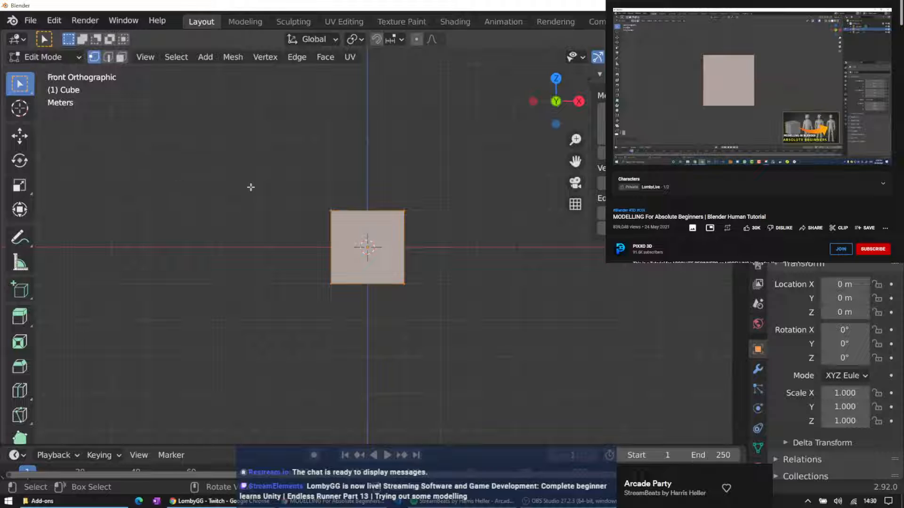
key(Tab)
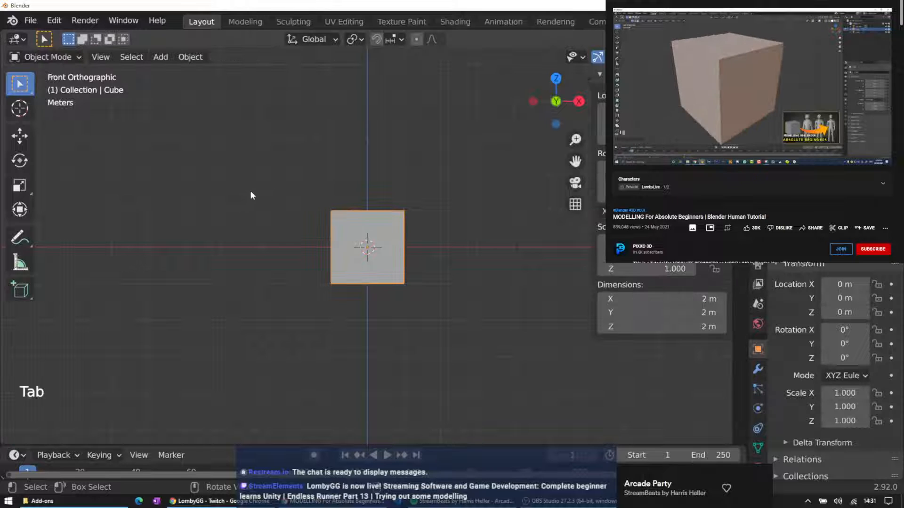
Enter Edit Mode on the cube and select its nearest upper corner vertex
right_click(346, 189)
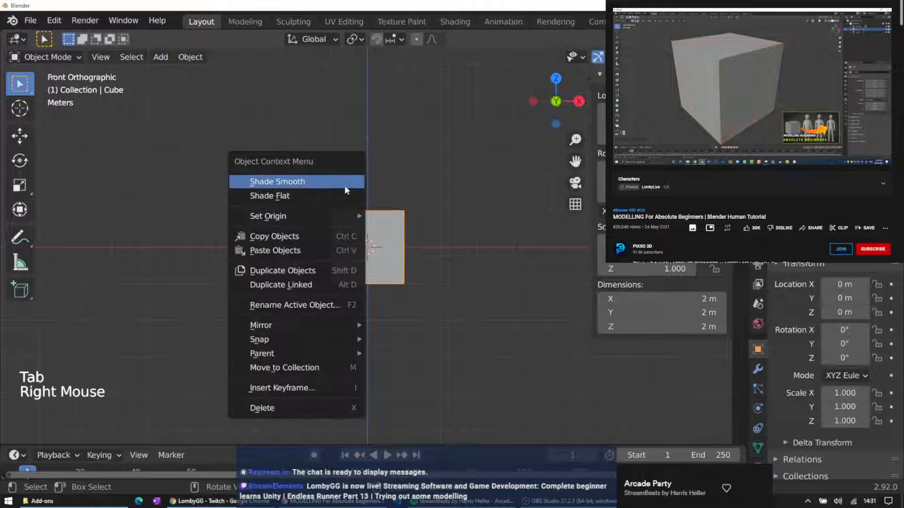
middle_drag(386, 174, 431, 207)
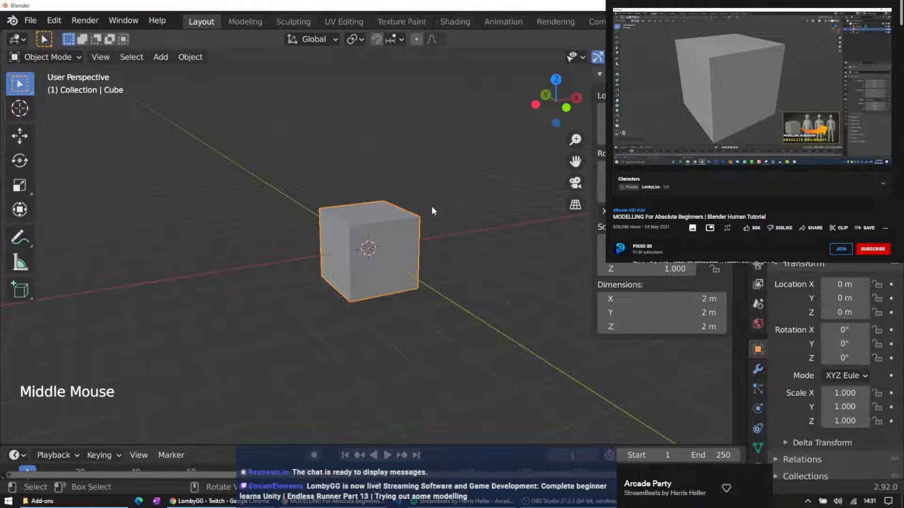
click(351, 227)
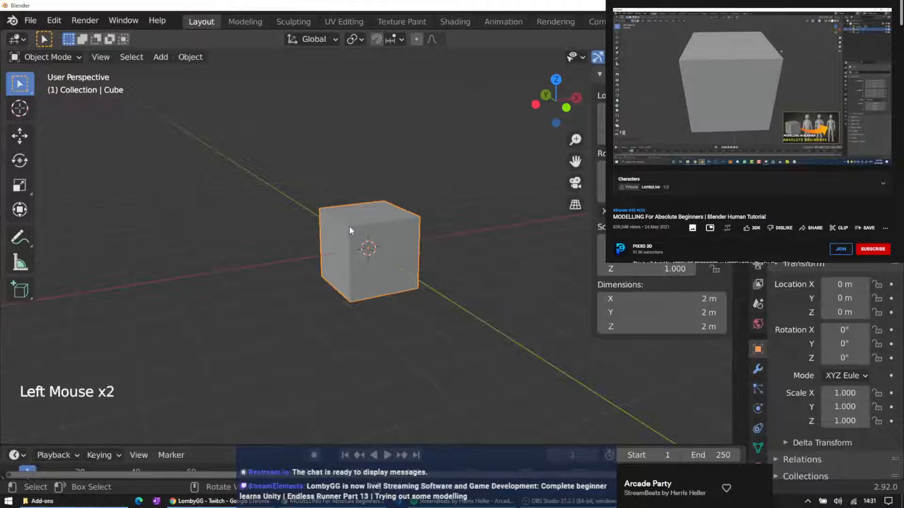
double_click(349, 228)
scroll(348, 226, up, 4)
click(323, 202)
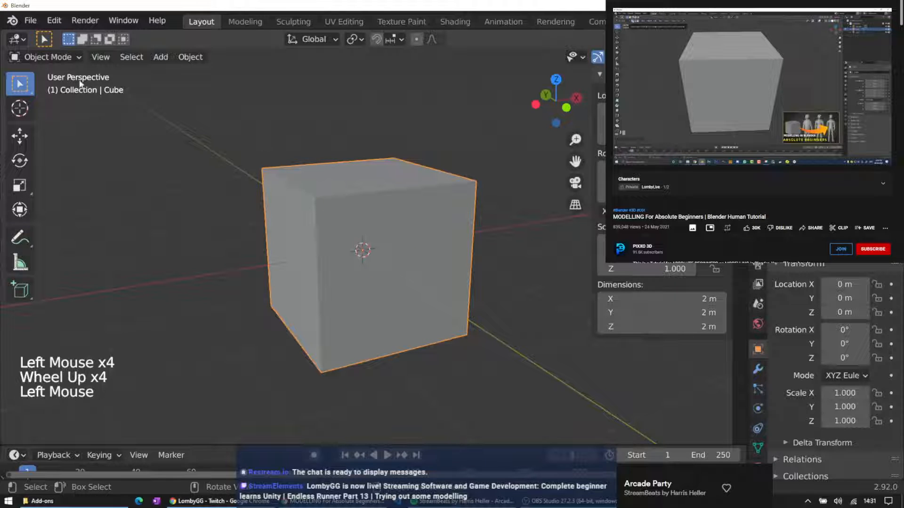
click(47, 57)
click(42, 89)
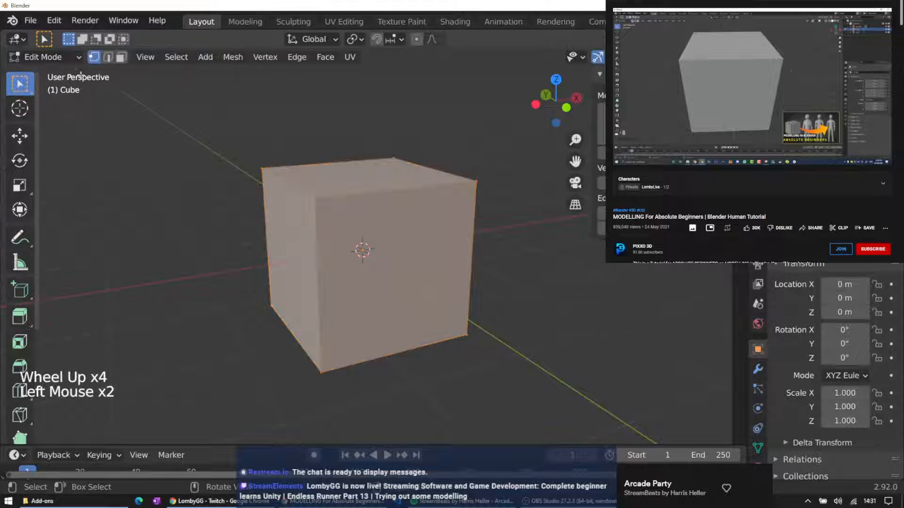
click(314, 198)
click(314, 198)
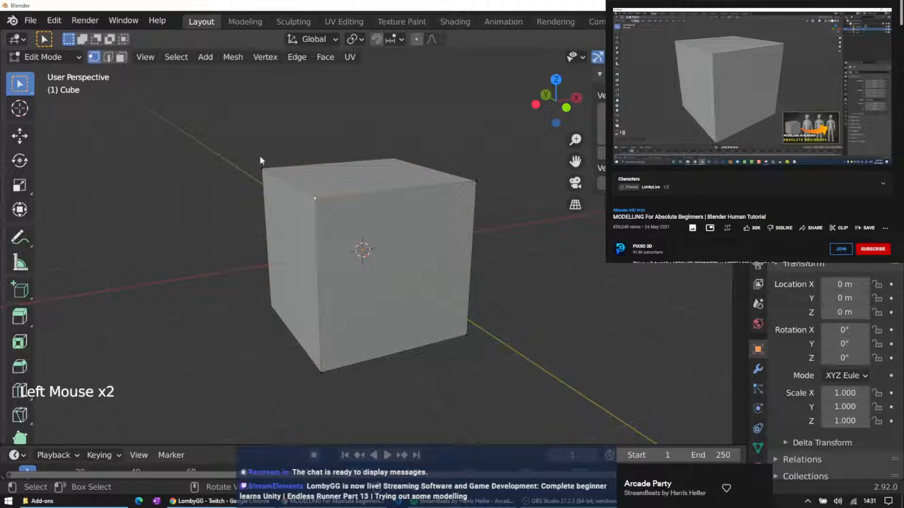
Switch to edge selection and select several of the cube's upper edges one after another
click(108, 58)
click(378, 195)
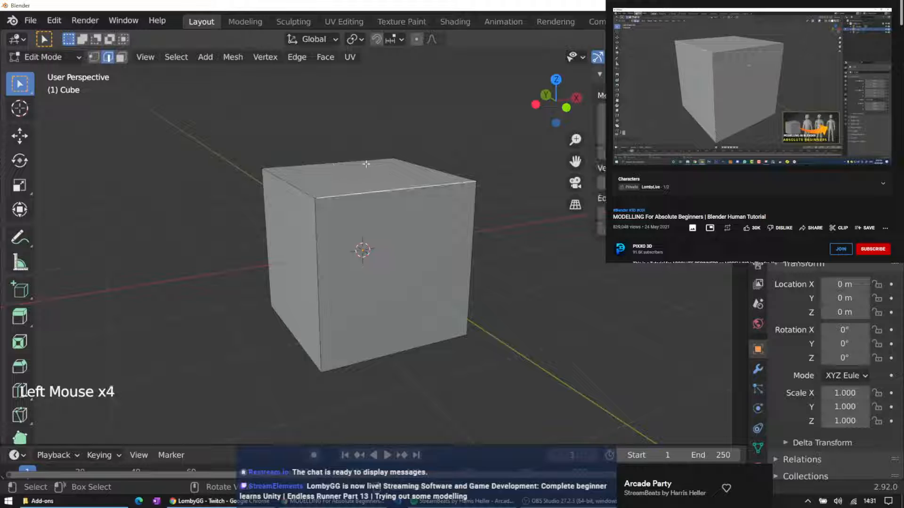
click(346, 161)
click(421, 167)
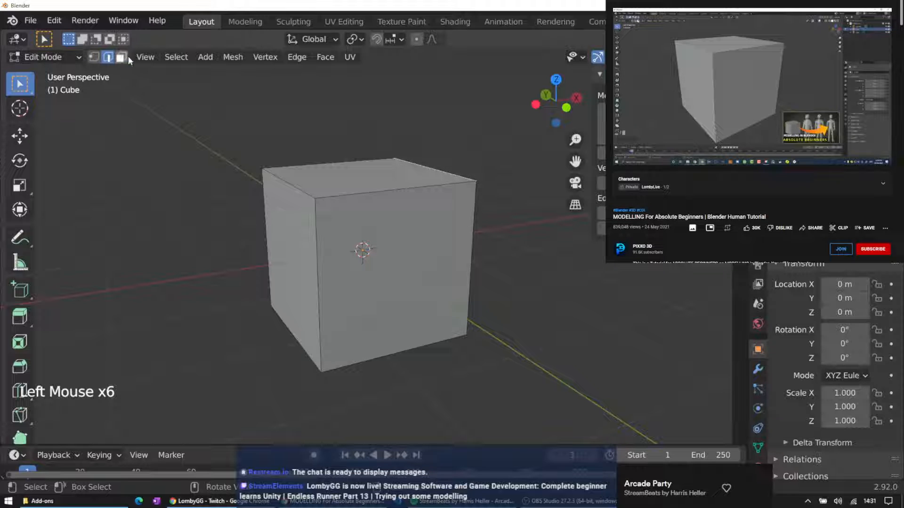
Switch to face selection and add all the cube's faces, including the underside, to one selection
click(121, 57)
click(372, 214)
shift+click(360, 171)
shift+click(287, 230)
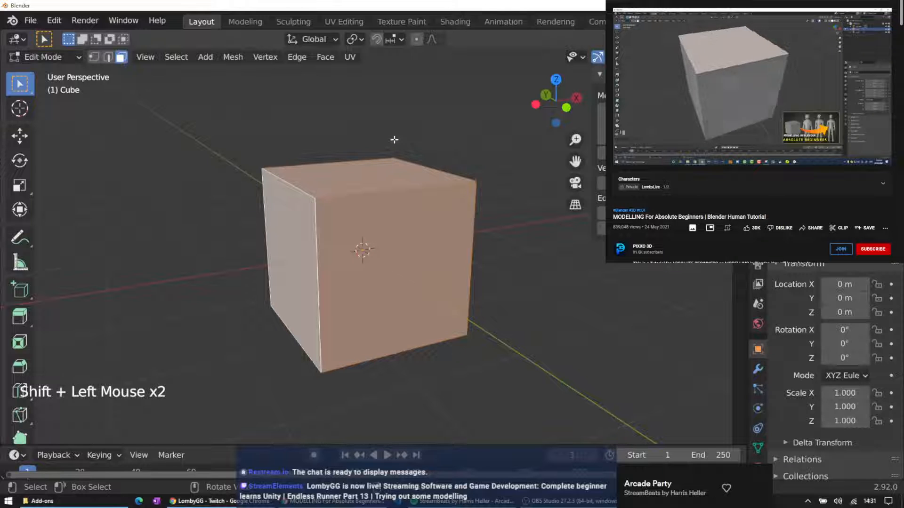
middle_drag(438, 152, 356, 244)
shift+click(357, 244)
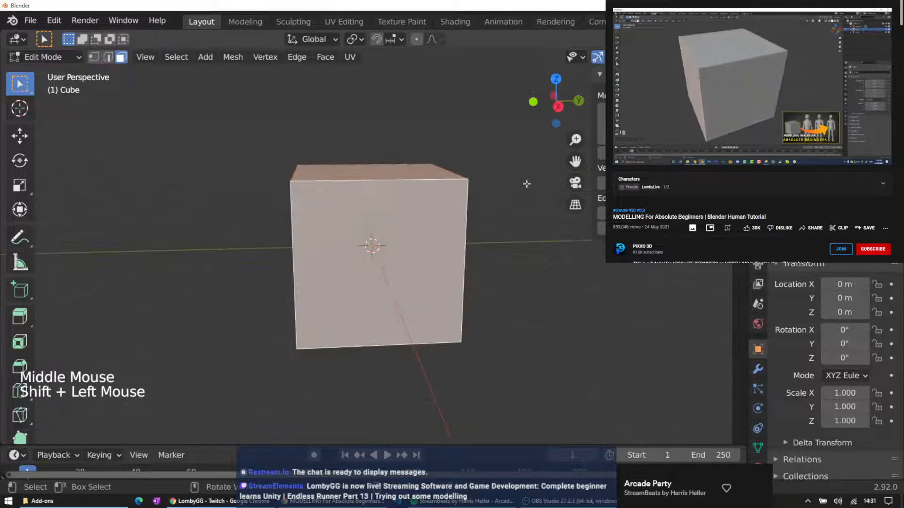
middle_drag(527, 184, 375, 166)
shift+click(413, 216)
shift+middle_drag(415, 273, 454, 60)
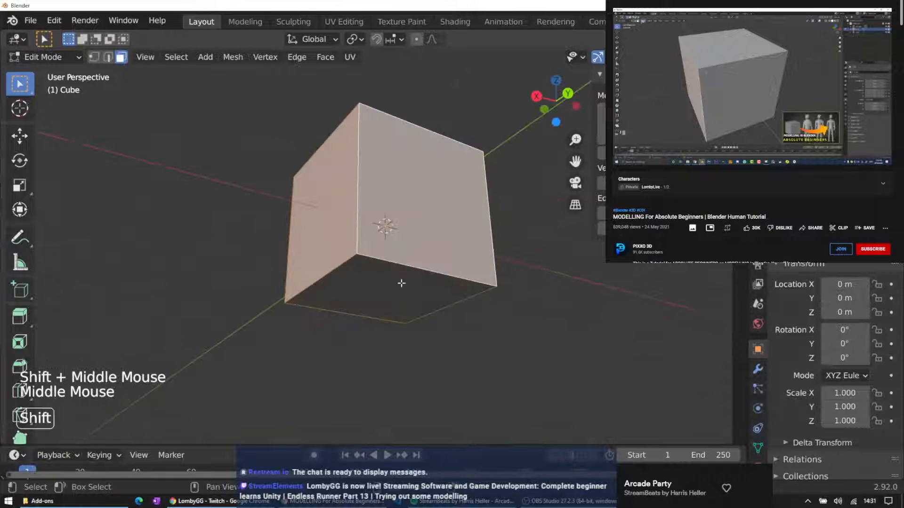
shift+click(398, 284)
middle_drag(398, 283, 448, 194)
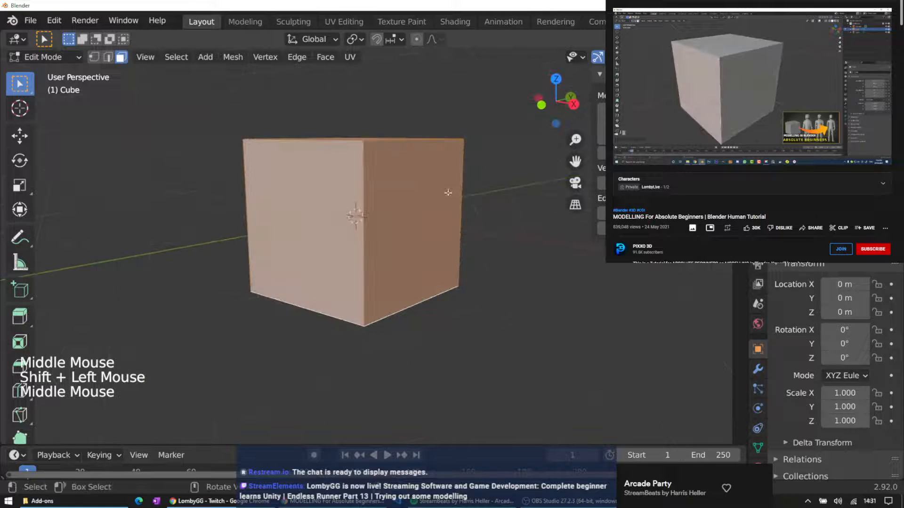
middle_drag(296, 113, 371, 151)
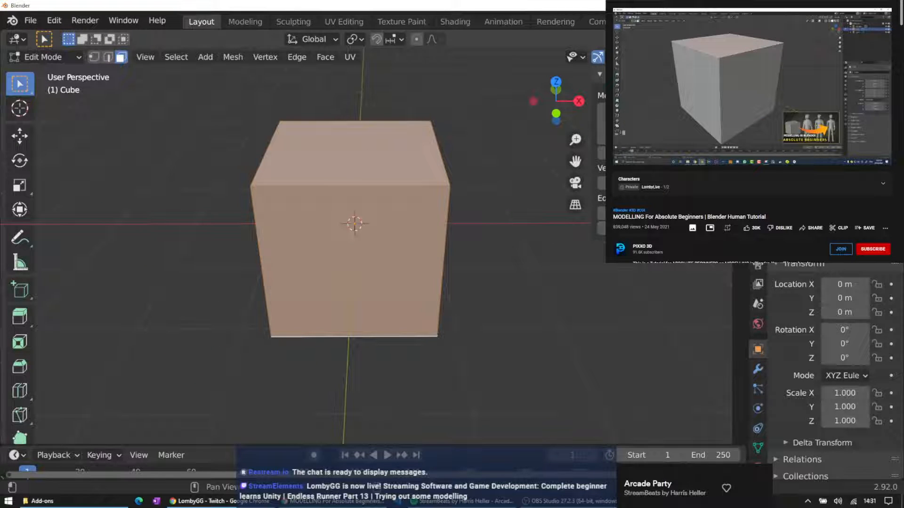
Look through the viewport's tool, view and item settings, collapsing the View, 3D Cursor and Transform sections
click(369, 153)
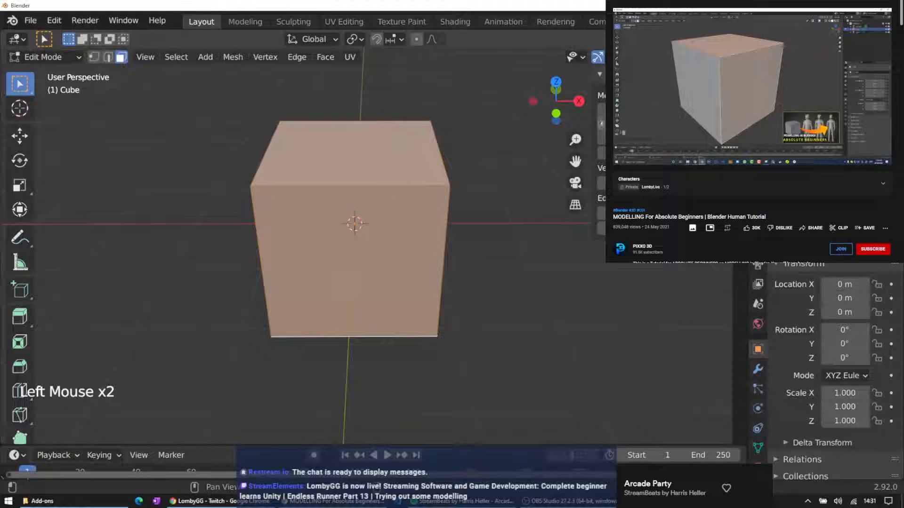
click(726, 118)
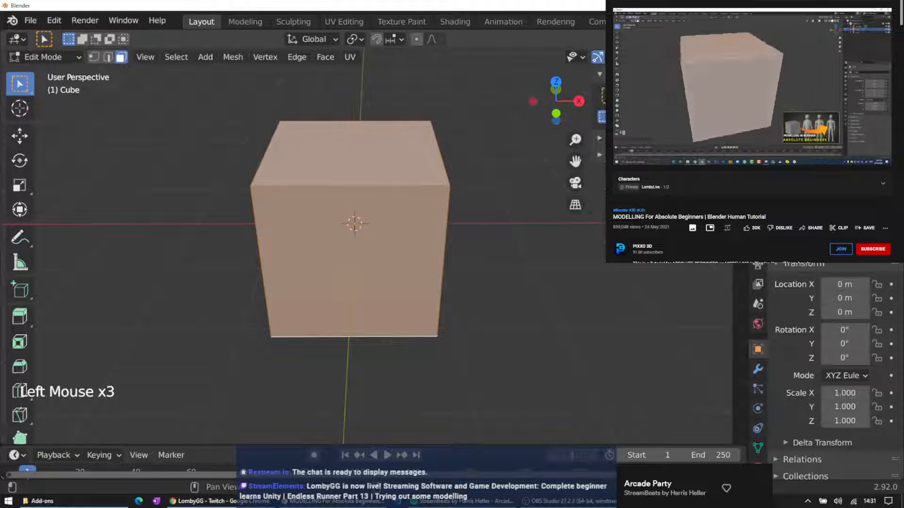
click(738, 142)
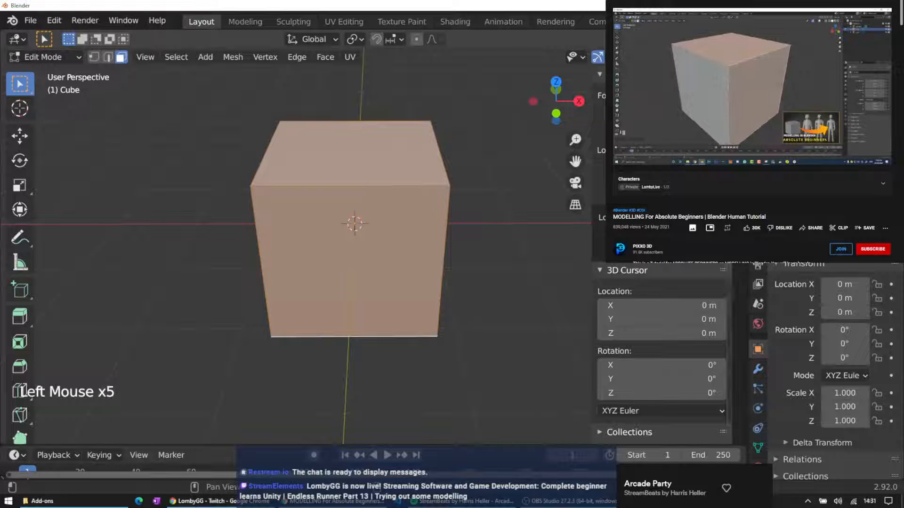
click(600, 78)
click(600, 93)
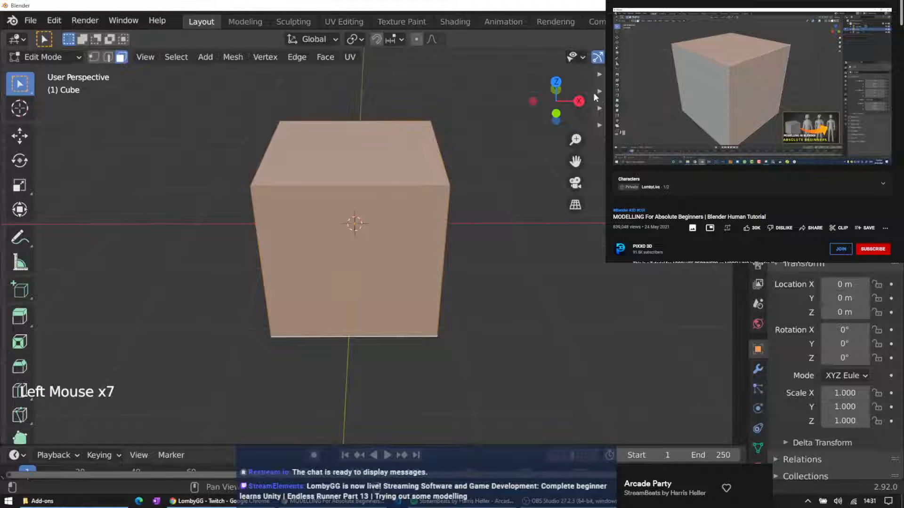
click(739, 86)
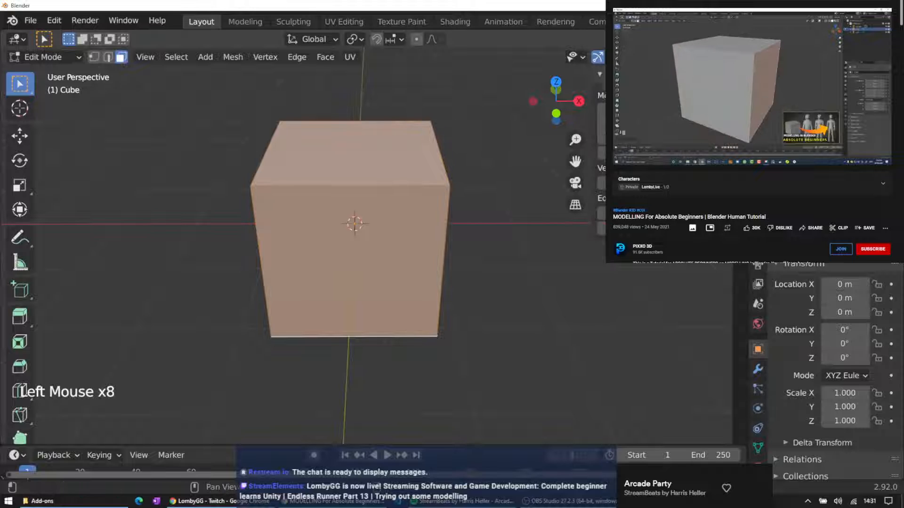
click(602, 78)
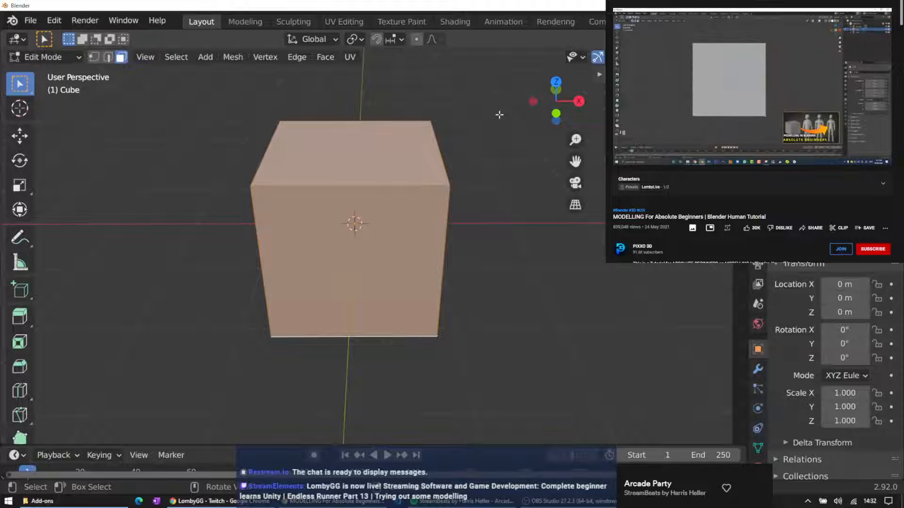
Alternate between the front orthographic view and the camera view of the cube
key(KP_1)
key(KP_0)
key(KP_1)
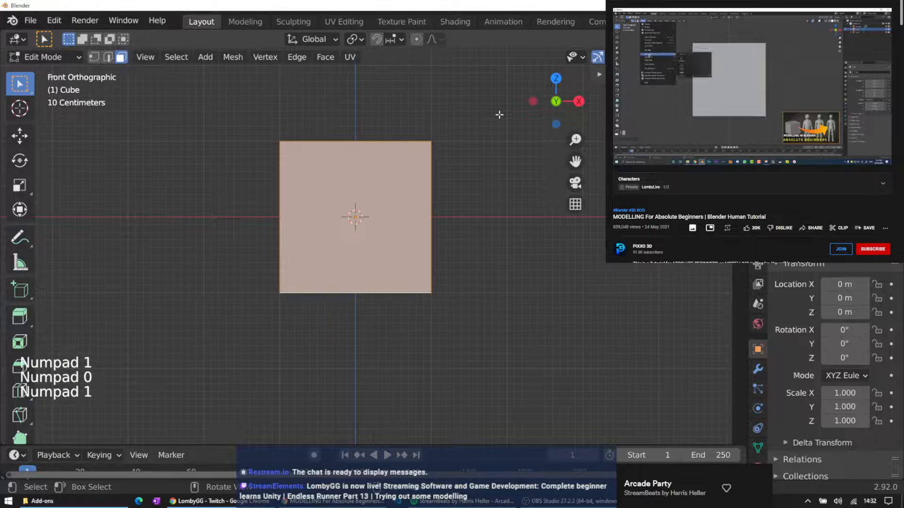
key(KP_0)
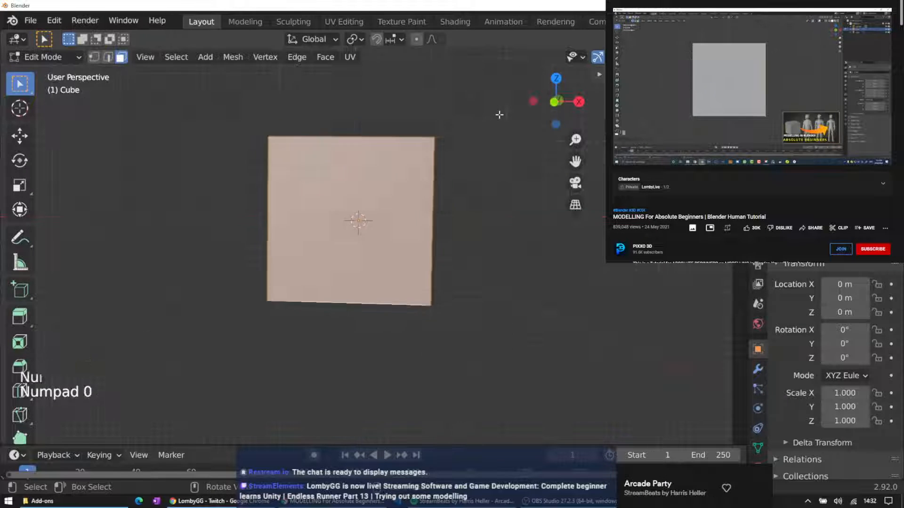
Return to the front orthographic view and add a Mirror modifier to the cube
key(KP_1)
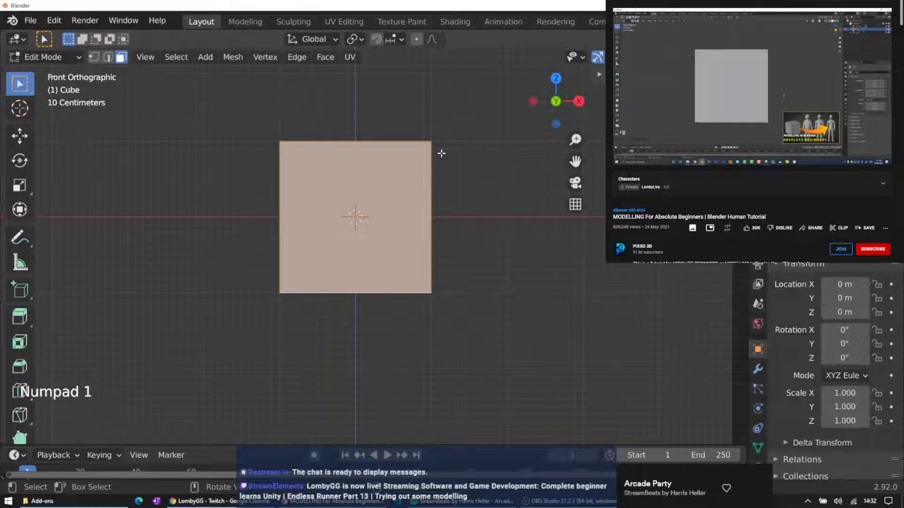
scroll(442, 153, down, 3)
middle_drag(416, 135, 423, 151)
key(KP_1)
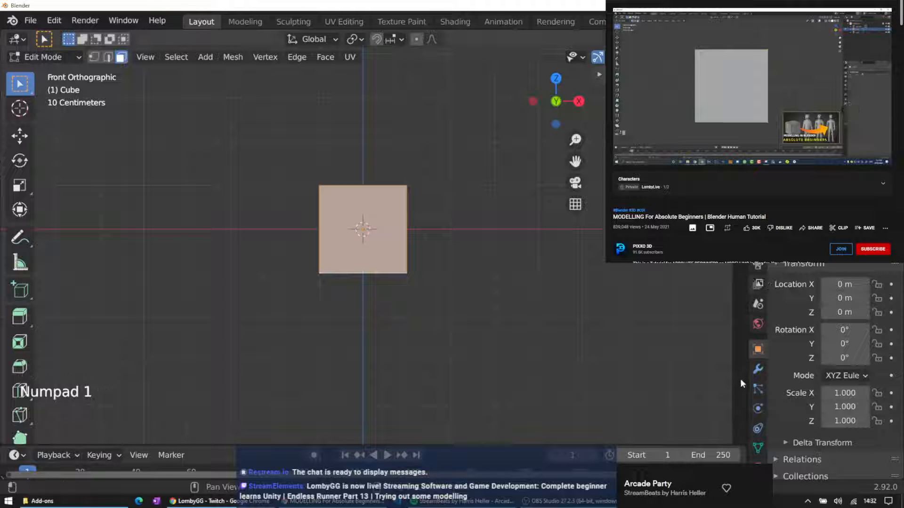
click(759, 369)
click(810, 241)
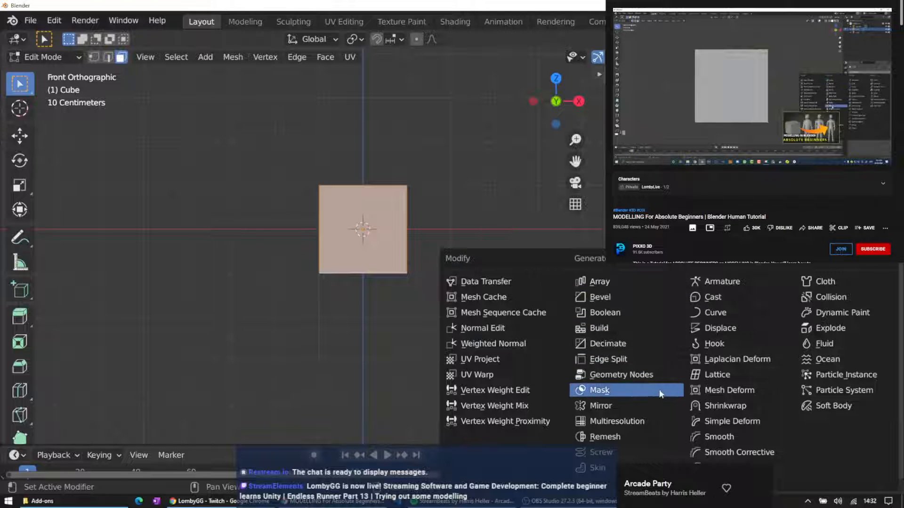
click(605, 406)
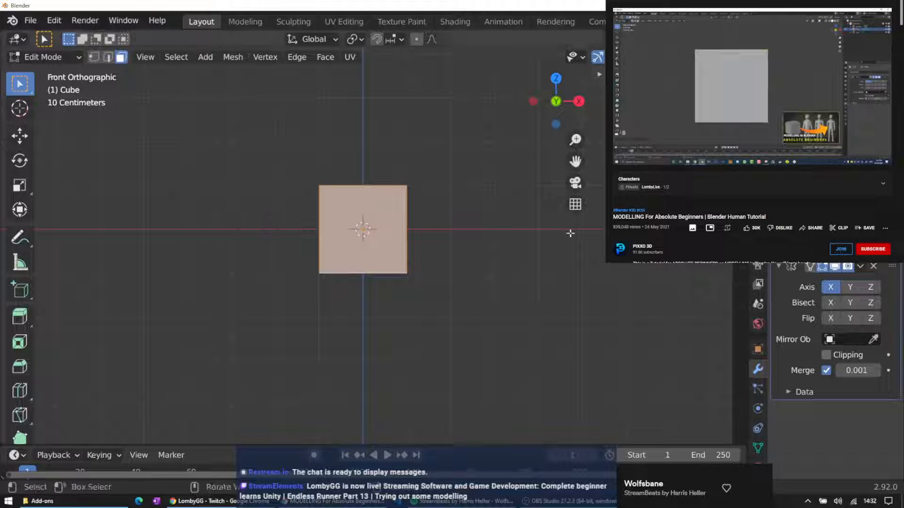
Select the whole cube mesh and move it about -1.4 m along the global X axis, away from its mirrored copy
key(a)
click(363, 176)
key(a)
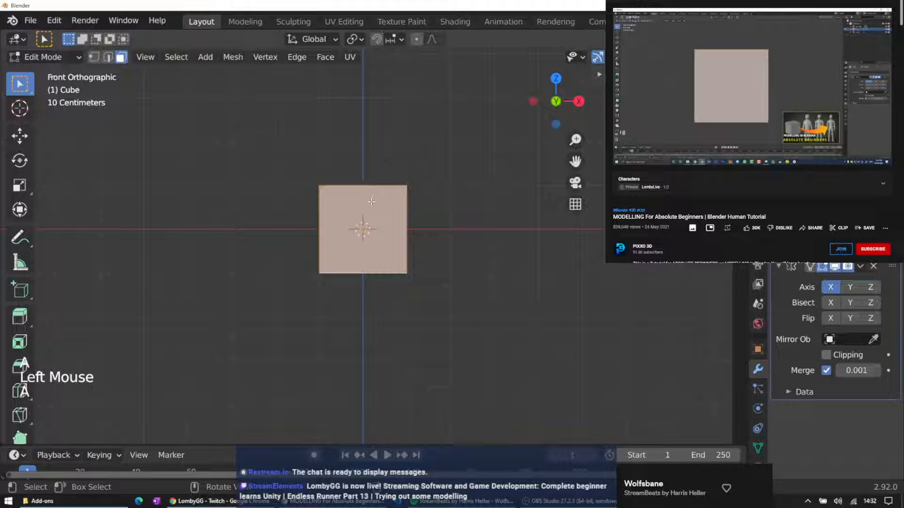
key(g)
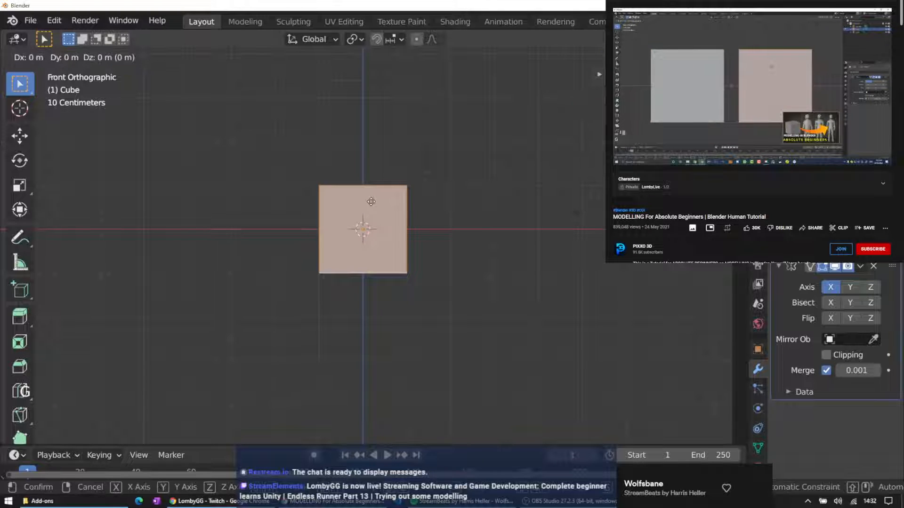
key(x)
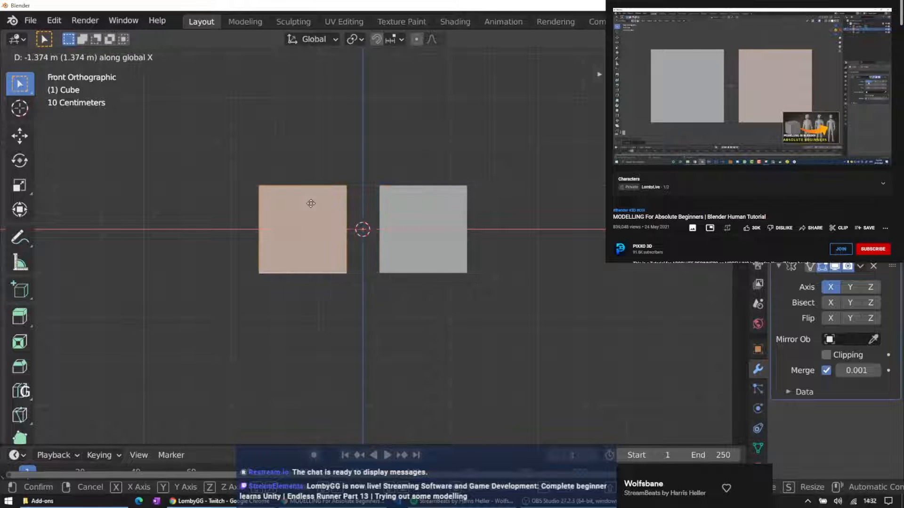
click(310, 203)
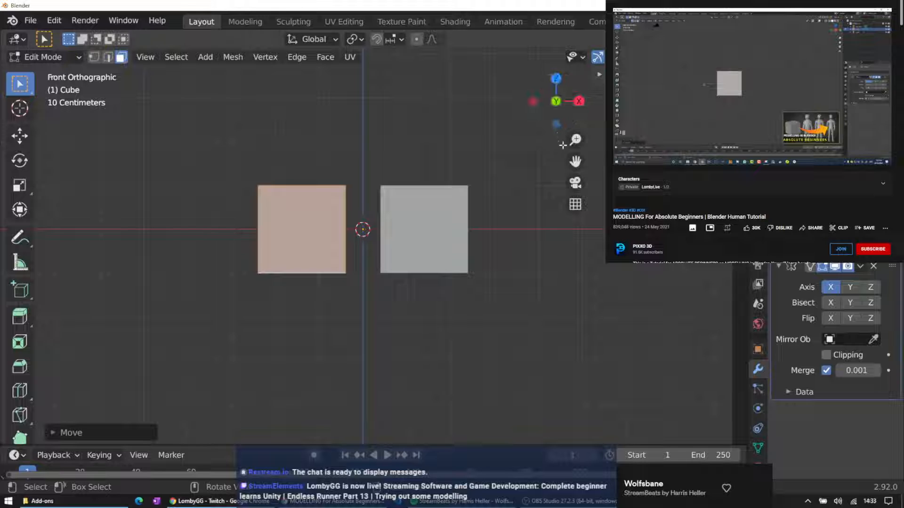
Enable the Mirror modifier's Y axis in addition to X and move the selected mesh along the global Y axis
key(KP_3)
key(KP_1)
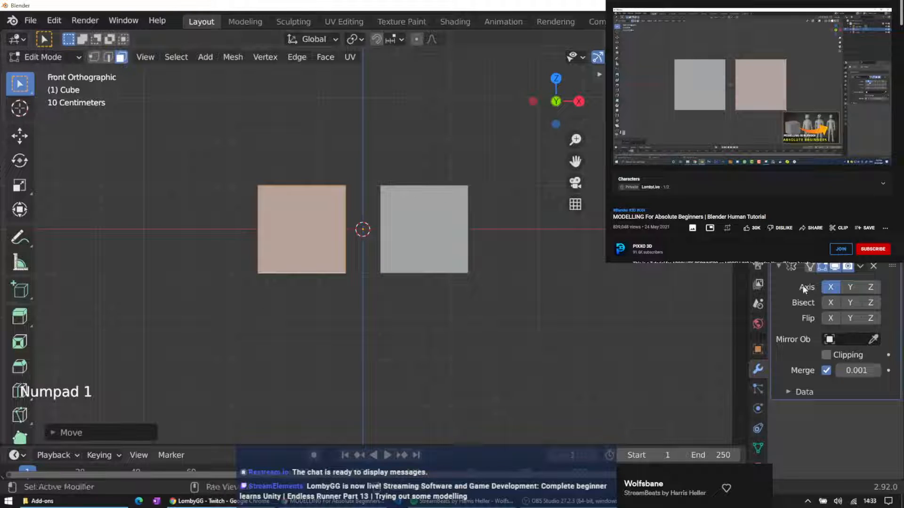
click(851, 288)
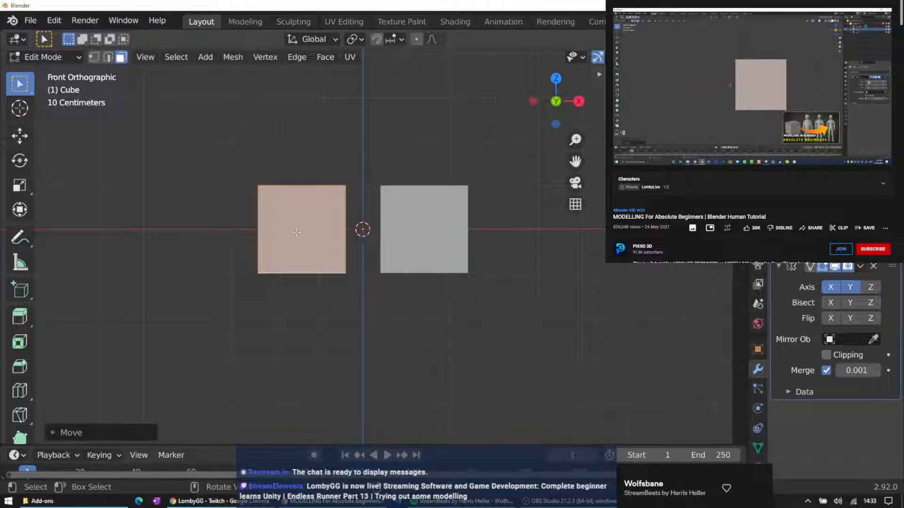
key(g)
key(y)
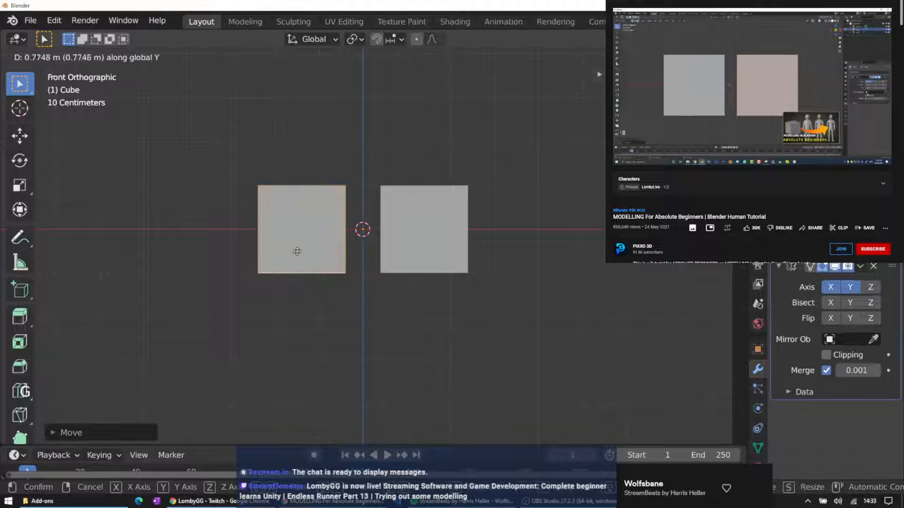
click(308, 195)
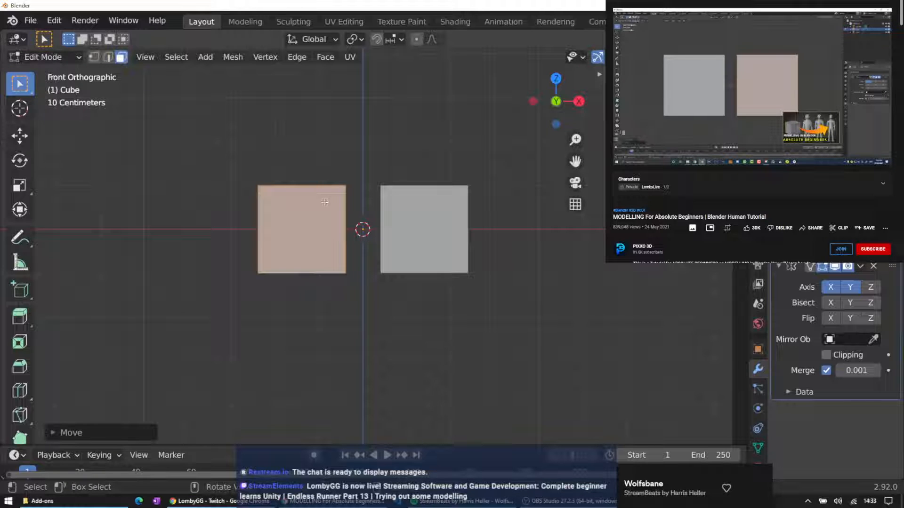
Try moving the selected mesh along the global Z axis and undo the move
key(g)
key(z)
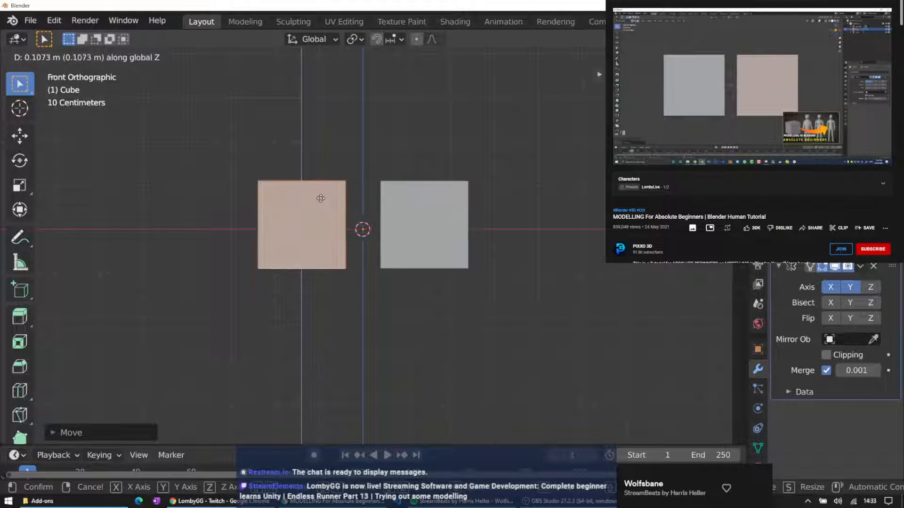
click(348, 202)
key(ctrl+z)
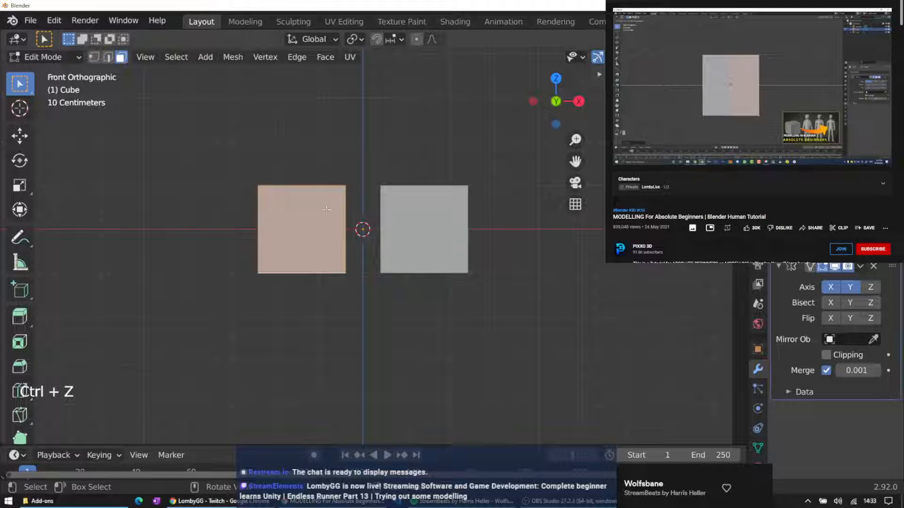
Move the selected mesh about 0.8 m along the global X axis so it overlaps its mirrored copy, and nudge it slightly along X
key(g)
key(x)
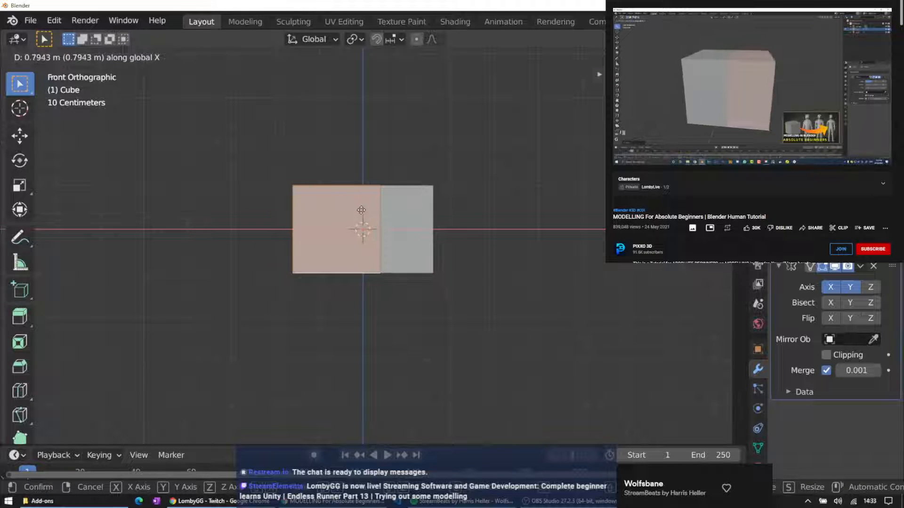
click(360, 211)
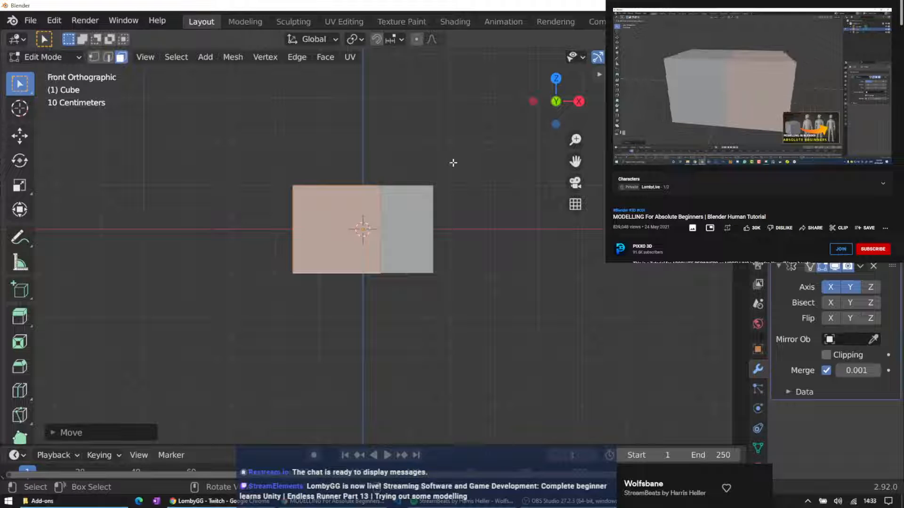
middle_drag(431, 167, 350, 205)
key(g)
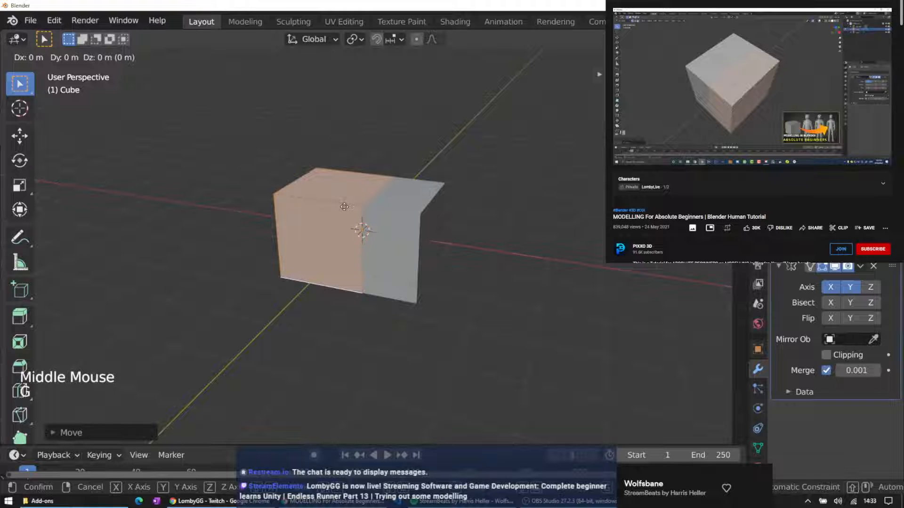
key(x)
click(345, 203)
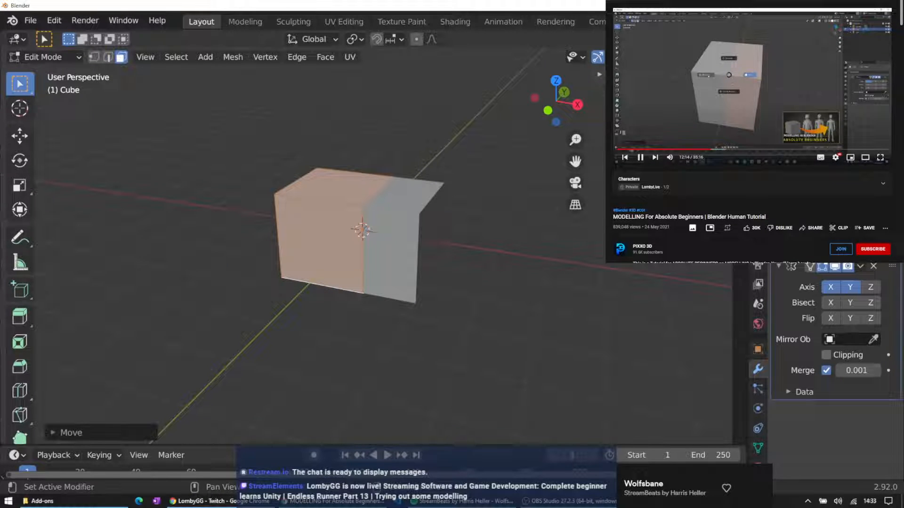
Switch to the YouTube tutorial, rewind it to about 10:57 and set the playback speed to Normal
click(701, 149)
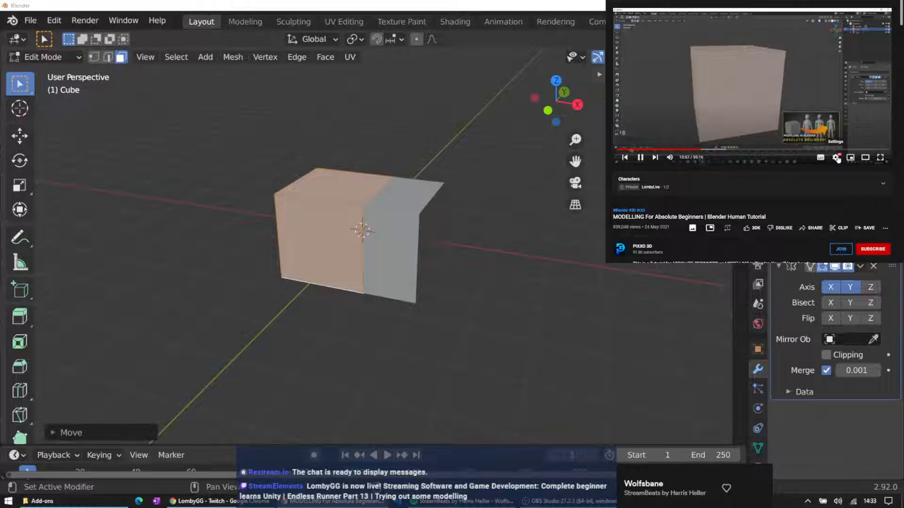
click(836, 158)
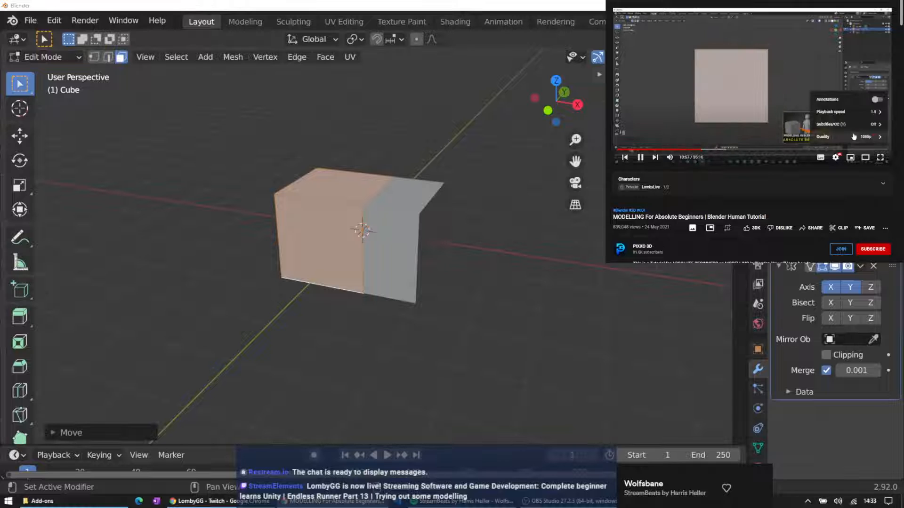
click(839, 109)
click(839, 102)
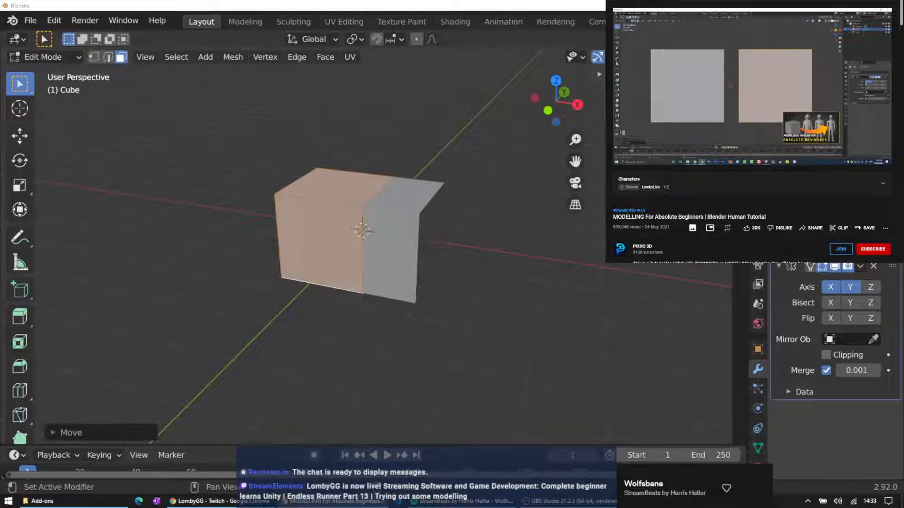
Back in Blender, enable Clipping on the Mirror modifier and move the selected mesh in the negative global X direction
click(827, 356)
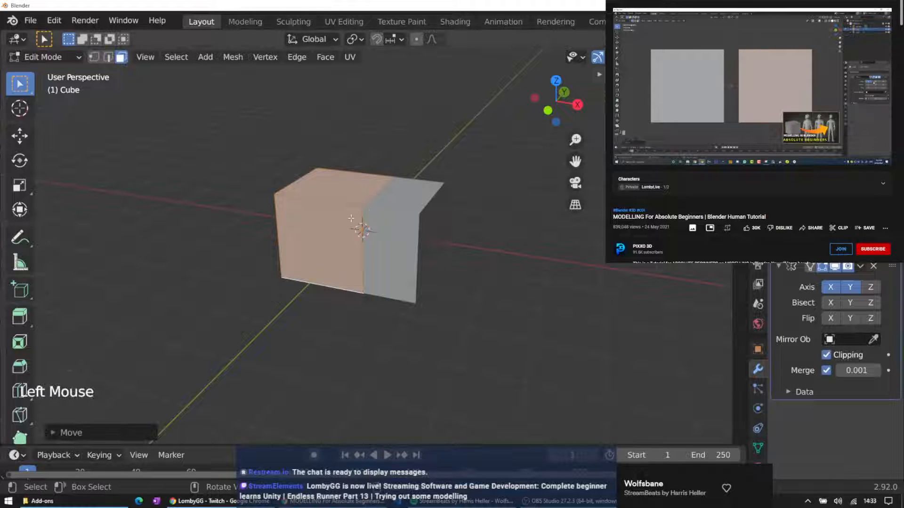
key(g)
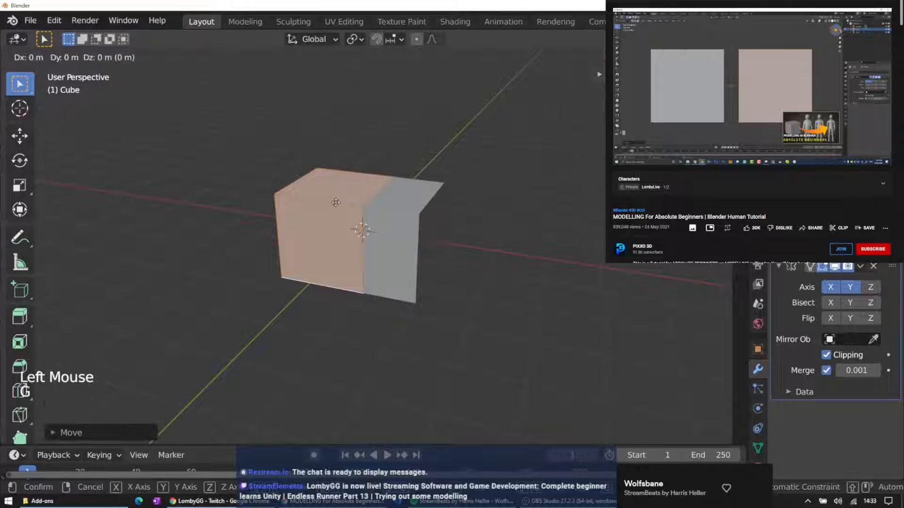
key(x)
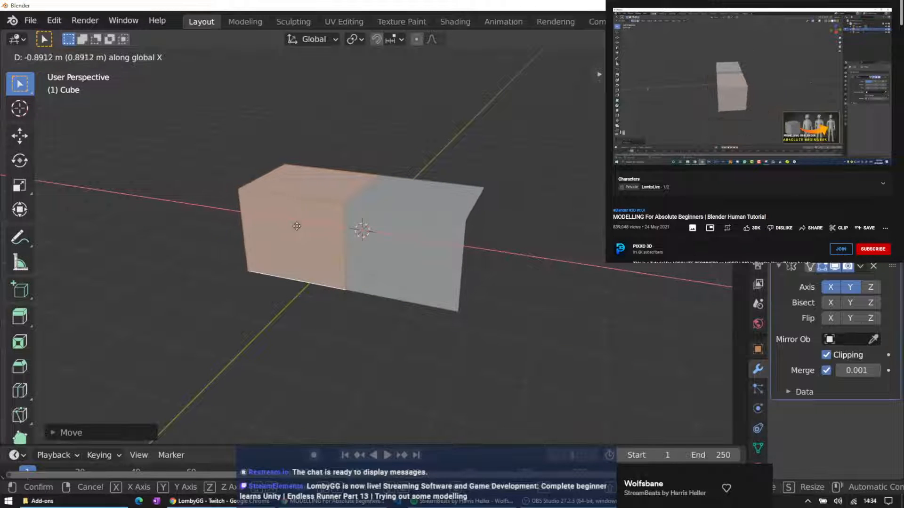
click(312, 229)
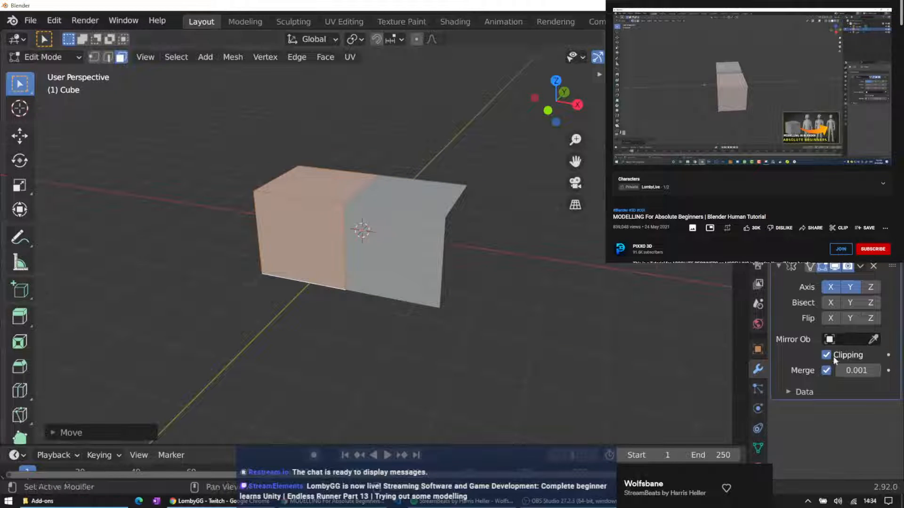
Expand the Mirror modifier's Data section and look through its settings
click(782, 392)
scroll(825, 377, down, 2)
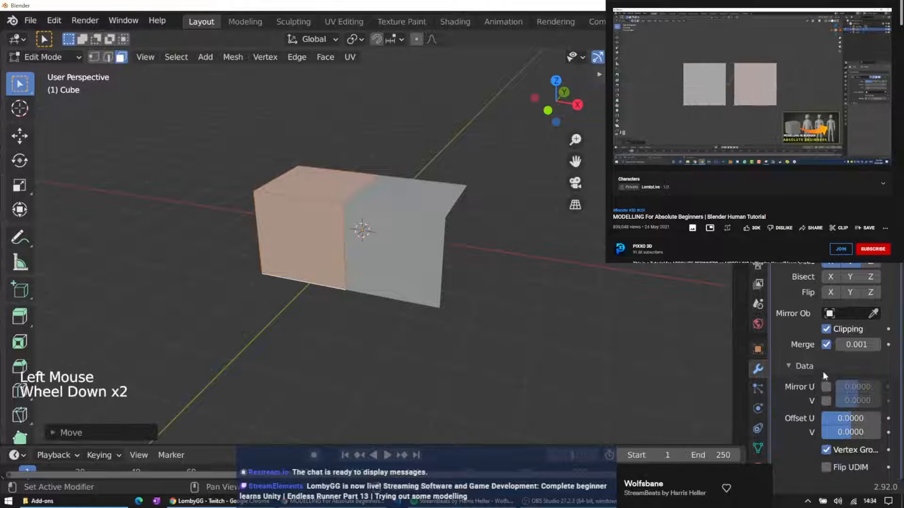
scroll(840, 328, up, 3)
click(857, 288)
scroll(857, 288, down, 2)
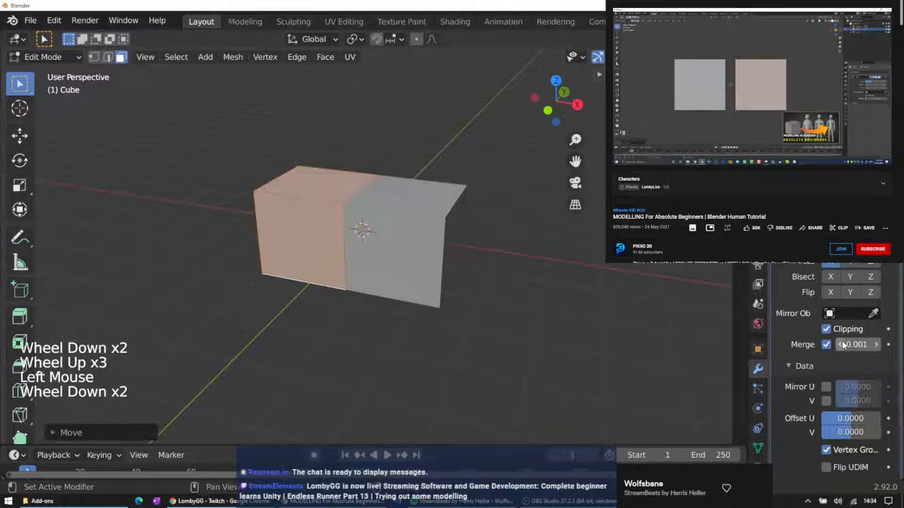
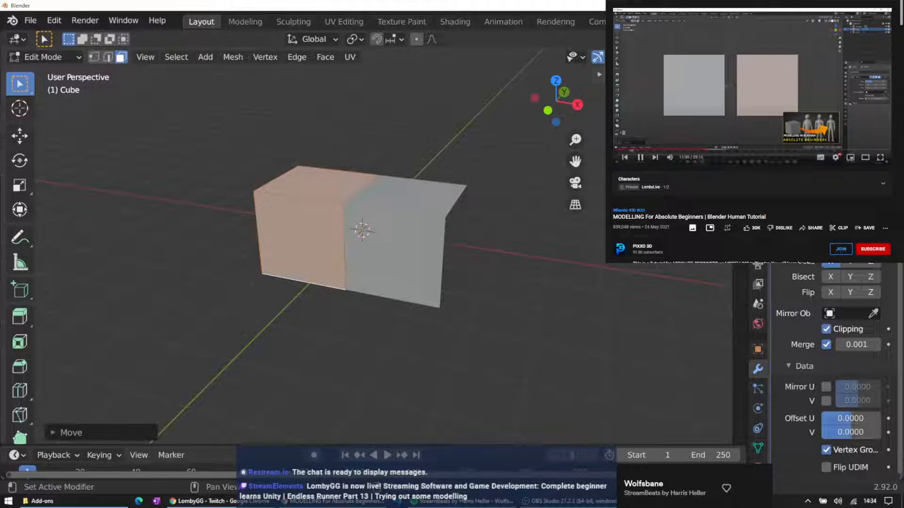
Set the YouTube tutorial's playback speed to 1.5
click(836, 157)
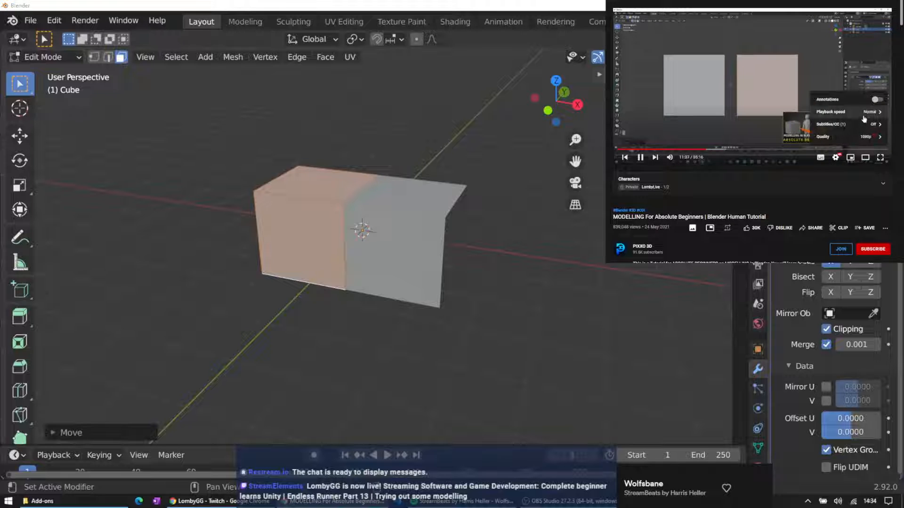
click(851, 125)
click(851, 122)
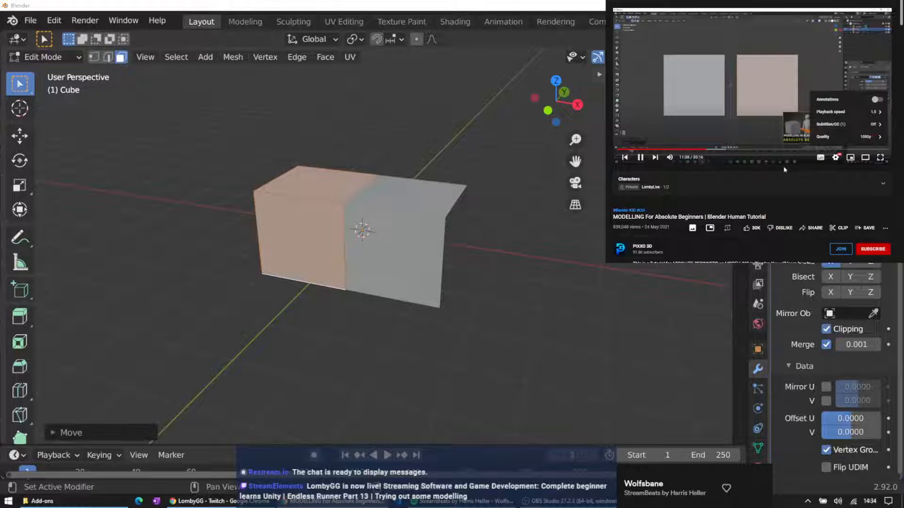
click(784, 169)
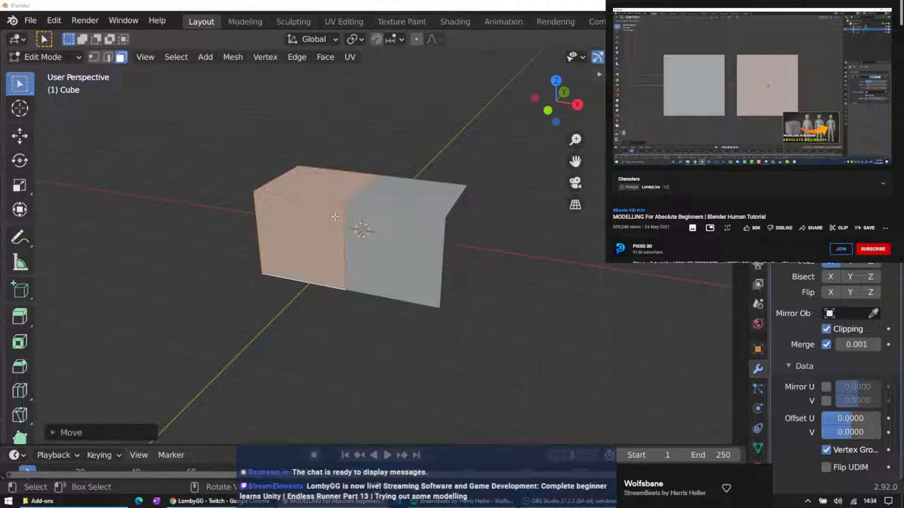
In Blender, deselect and reselect the whole mesh, try scaling it slightly and undo the resize
click(369, 146)
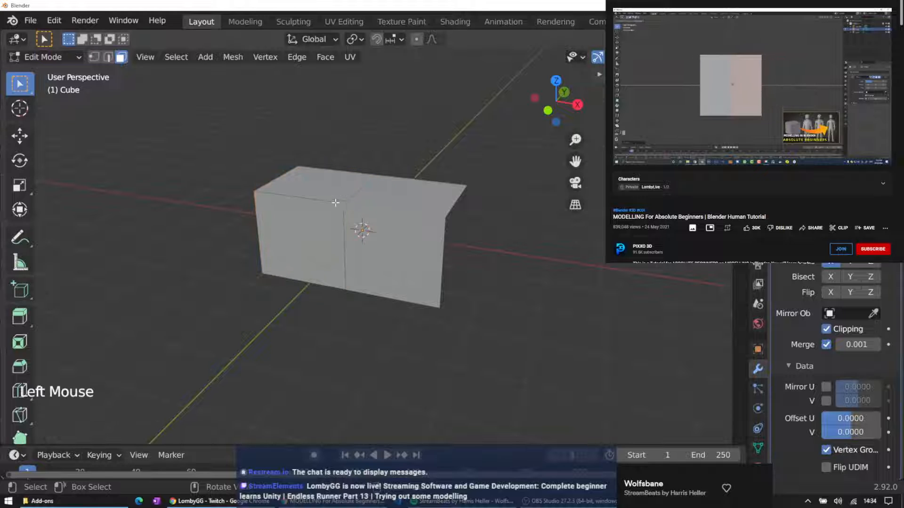
key(g)
key(a)
key(s)
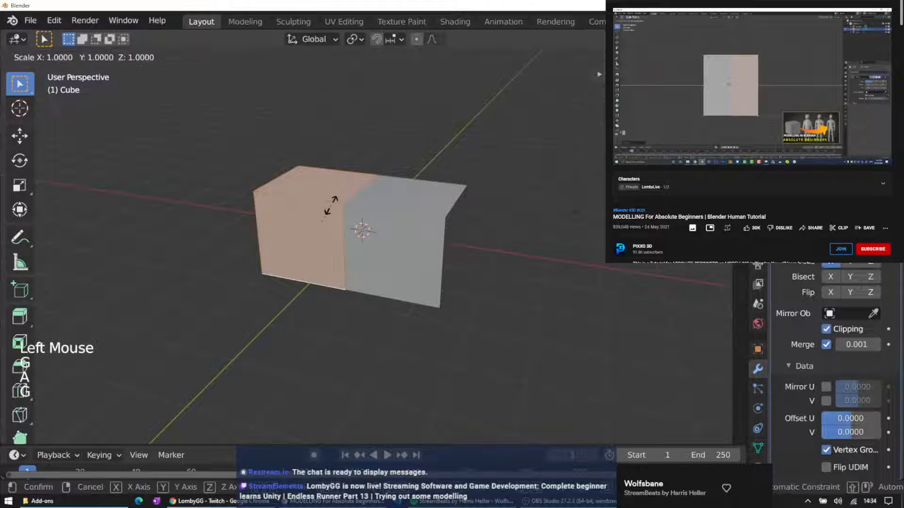
click(333, 207)
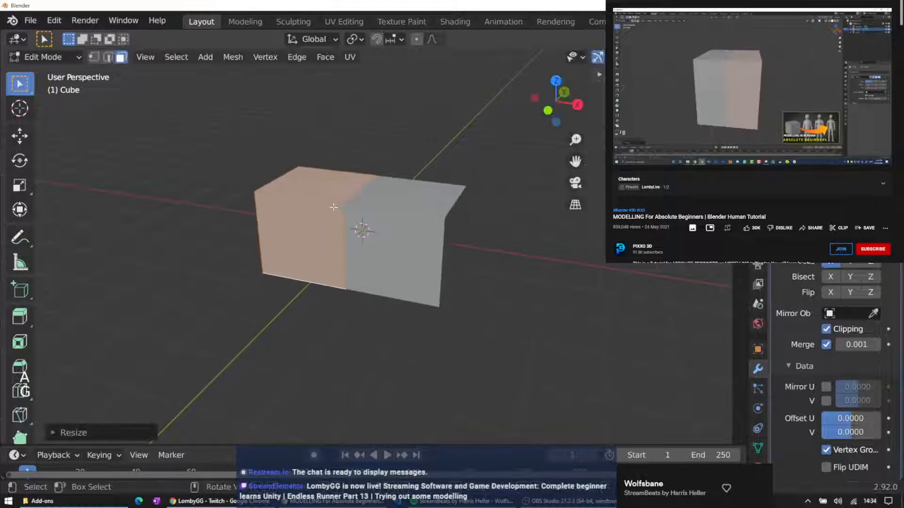
key(ctrl+z)
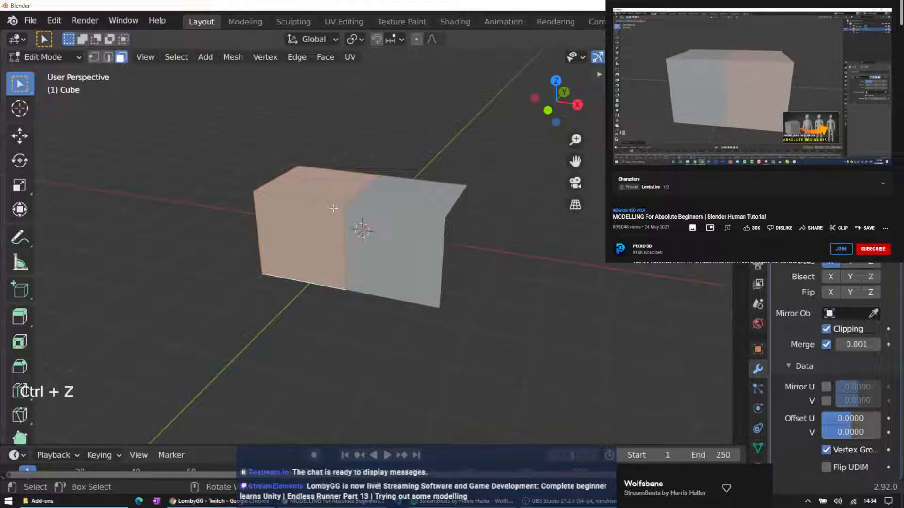
Move the selected mesh along the global X axis until it clips against its mirrored half at the centre
key(g)
key(x)
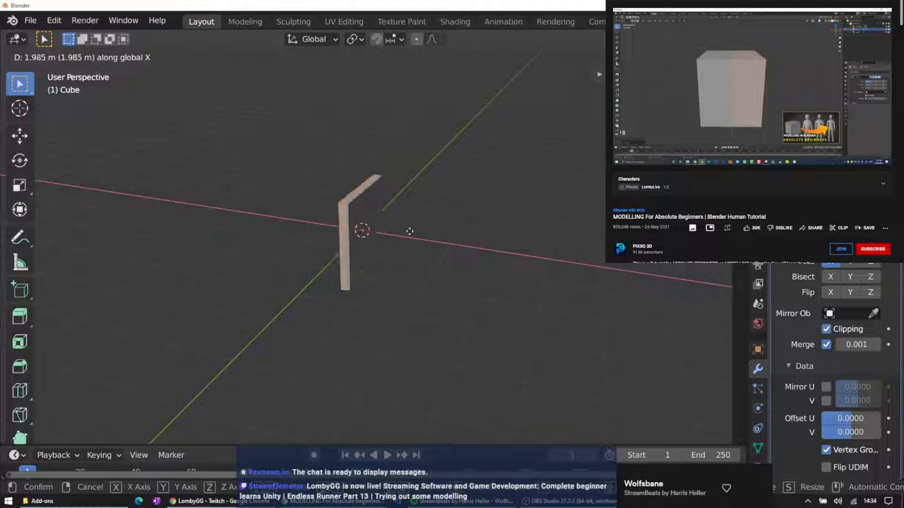
click(381, 231)
View the mesh from the front in orthographic projection and display it in Wireframe shading
key(KP_1)
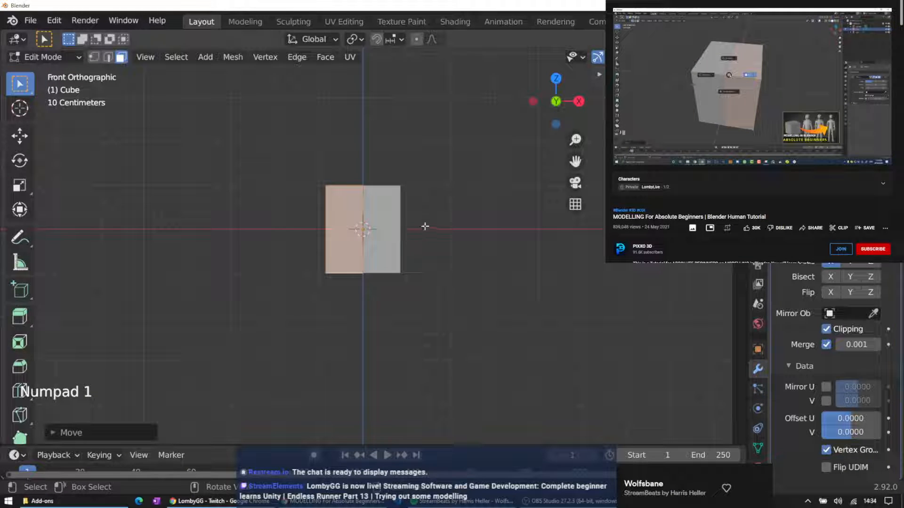
key(z)
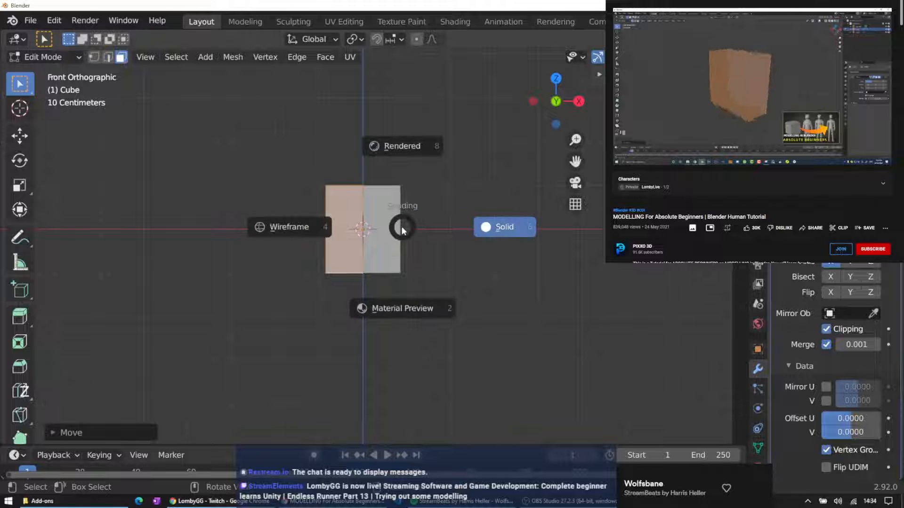
click(287, 230)
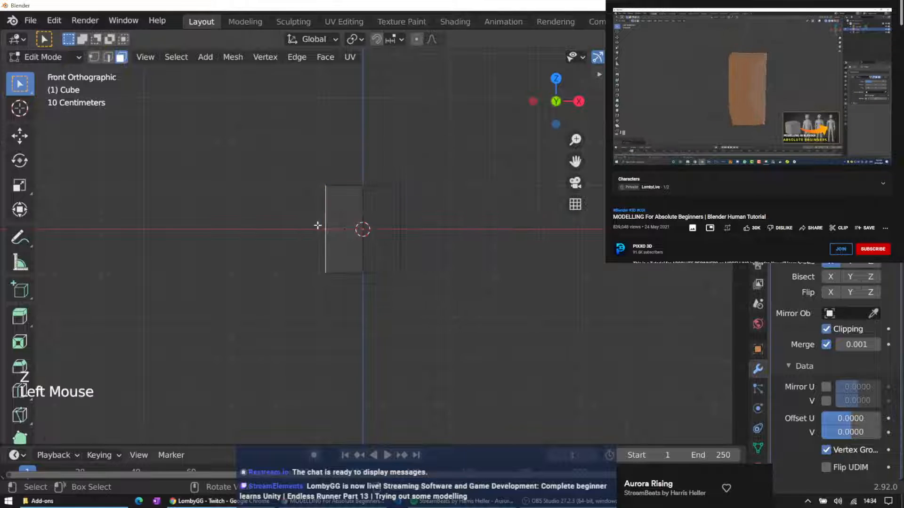
Select the inner face of the half cube lying on the mirror plane
middle_drag(406, 173, 372, 204)
click(367, 203)
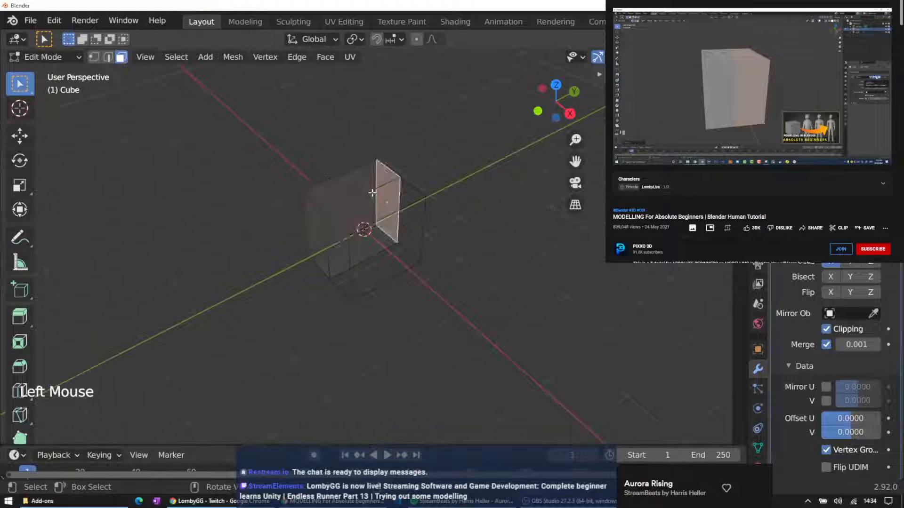
click(368, 209)
middle_drag(518, 198, 466, 151)
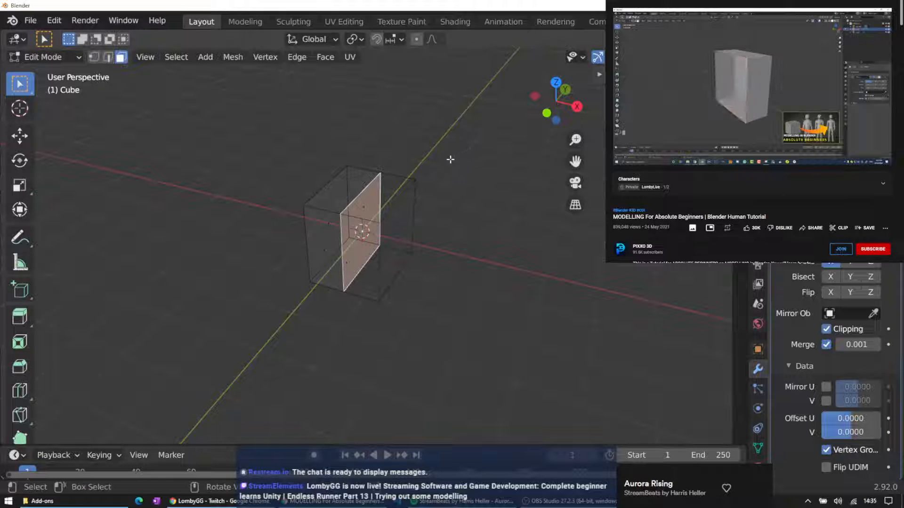
key(x)
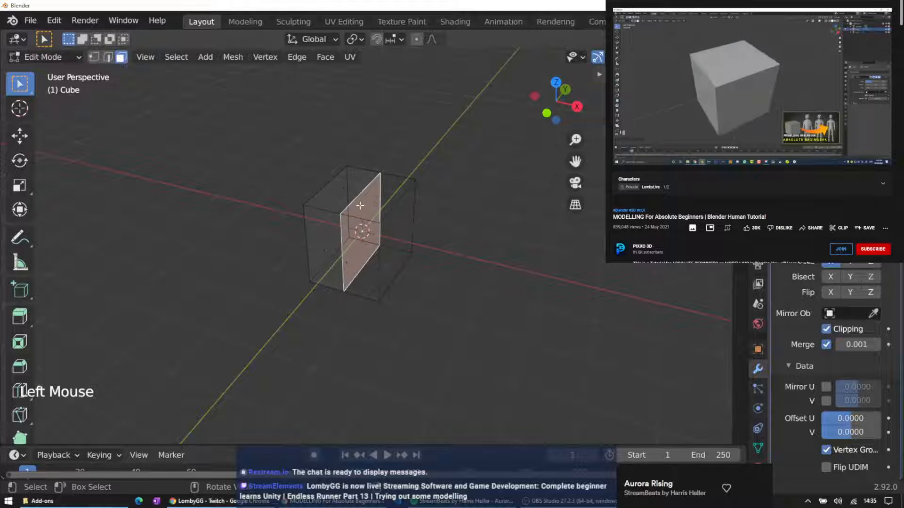
click(379, 218)
click(355, 222)
scroll(355, 222, up, 5)
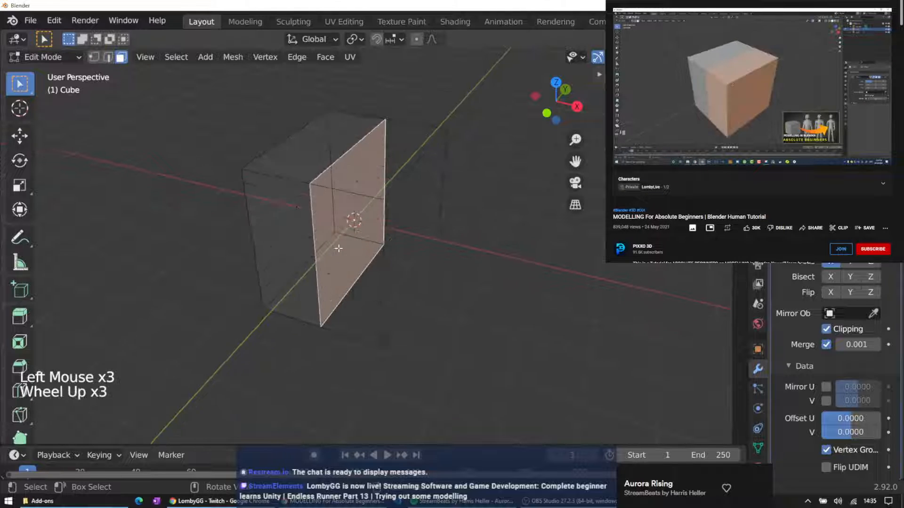
middle_drag(333, 242, 403, 253)
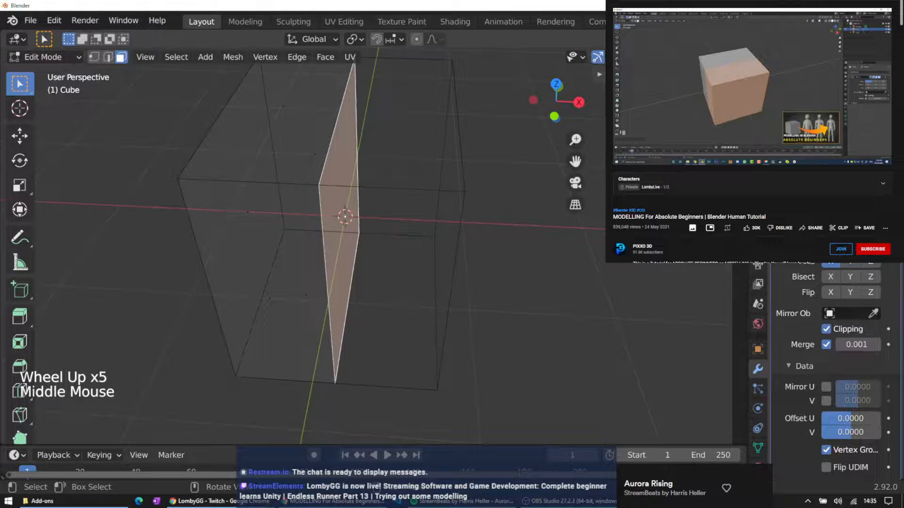
Hide the Mirror modifier in Edit Mode and try to delete the inner face on the mirror plane
click(837, 263)
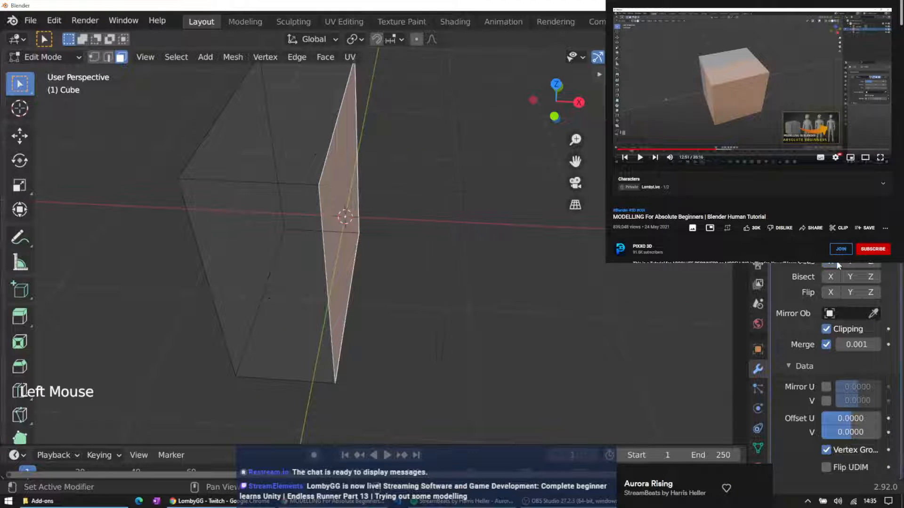
right_click(337, 165)
click(343, 216)
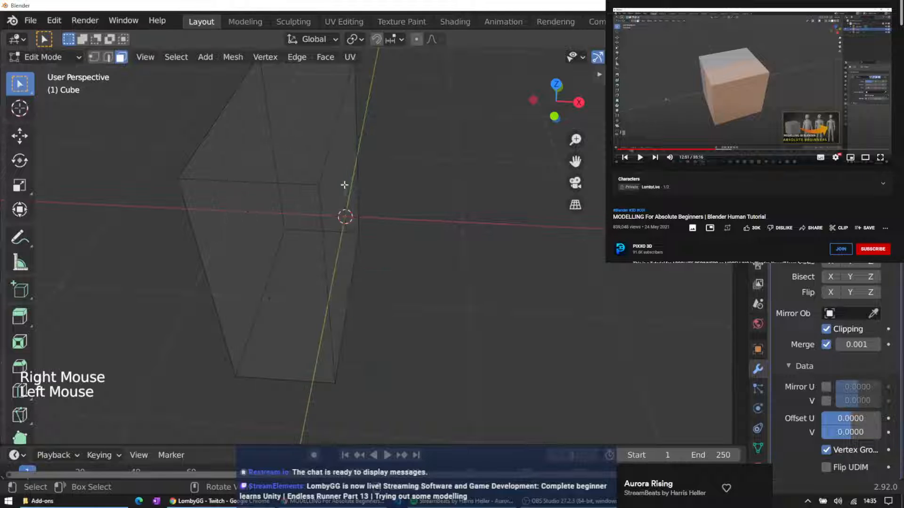
click(344, 185)
key(x)
click(275, 168)
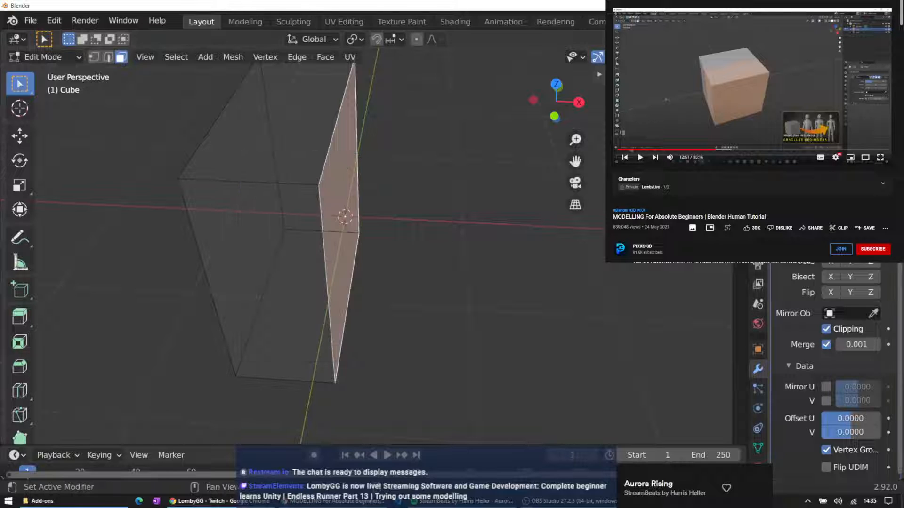
Rewind the YouTube tutorial to about 12:12, rewatch the inner face removal and pause the video
click(706, 150)
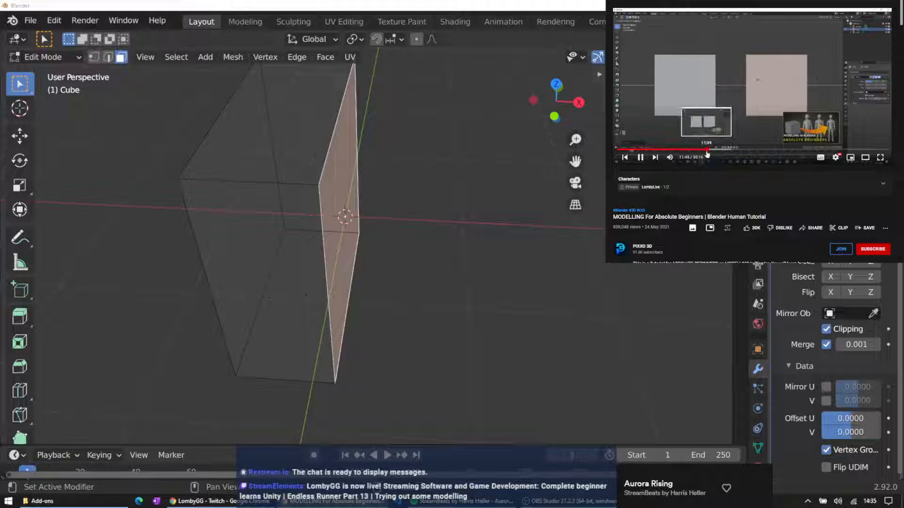
click(711, 150)
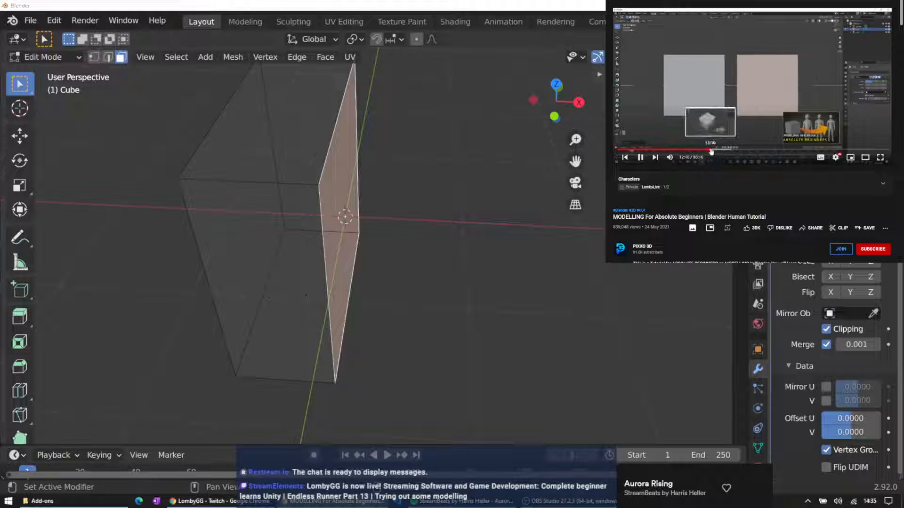
click(711, 151)
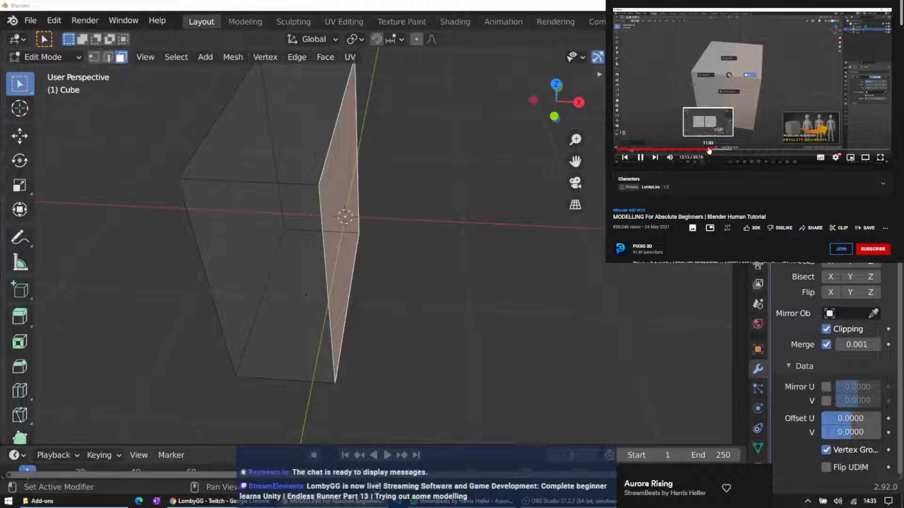
click(344, 229)
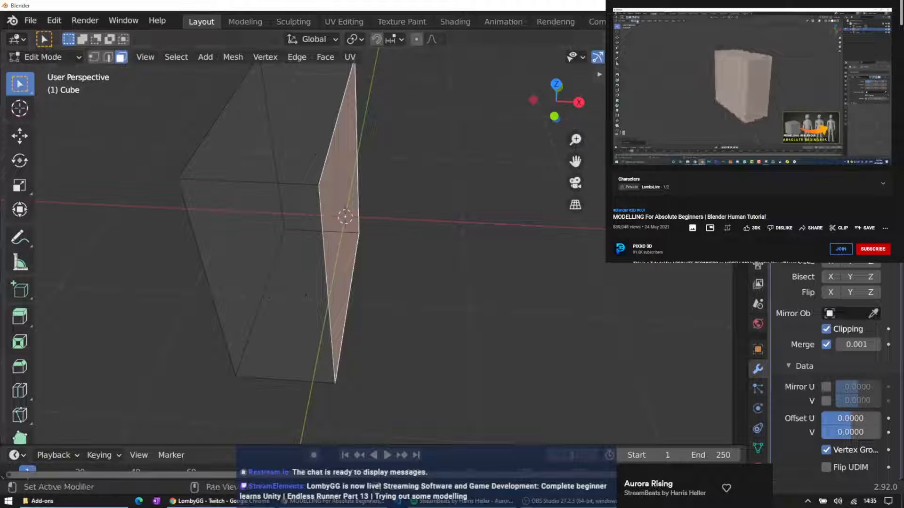
click(752, 87)
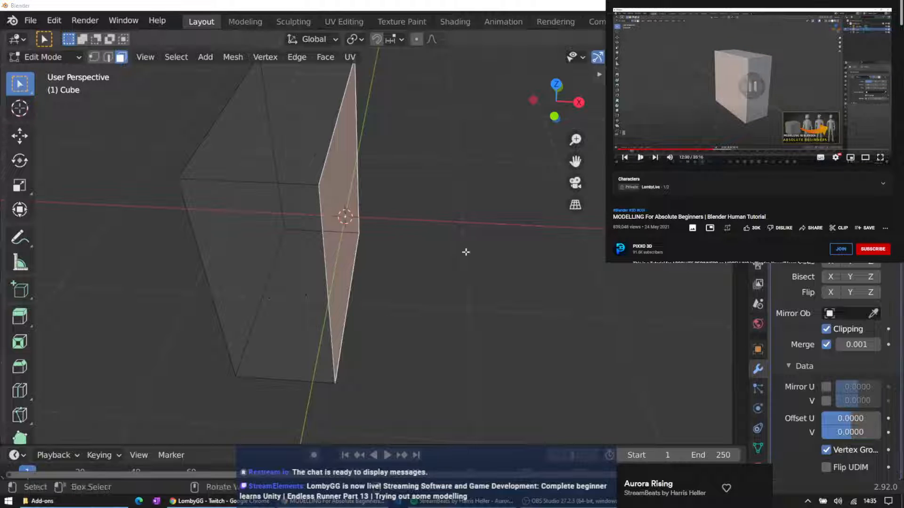
Toggle the Mirror modifier's Edit Mode display in Blender and delete the selected inner face with the Faces option
click(831, 264)
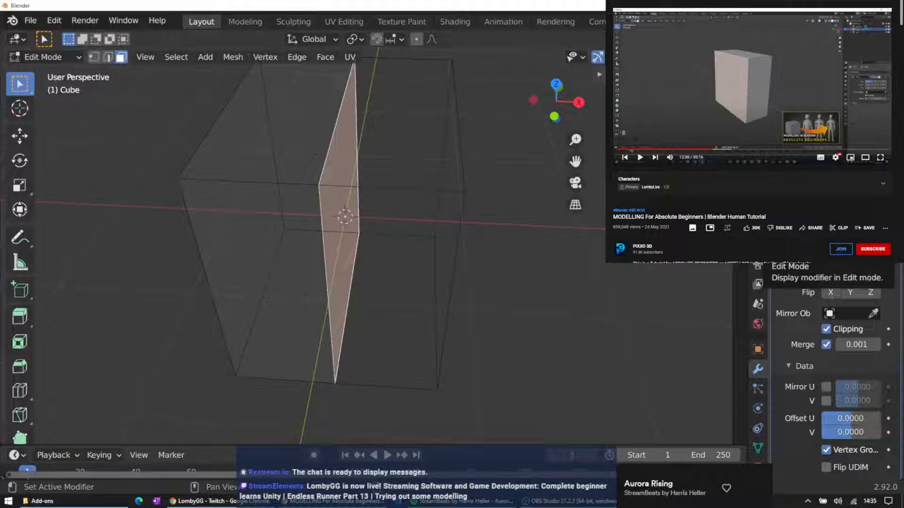
click(831, 244)
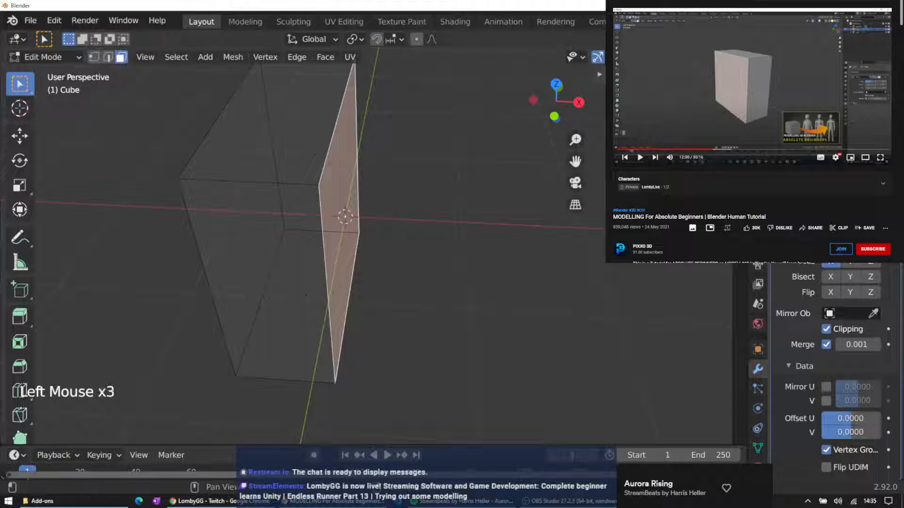
key(x)
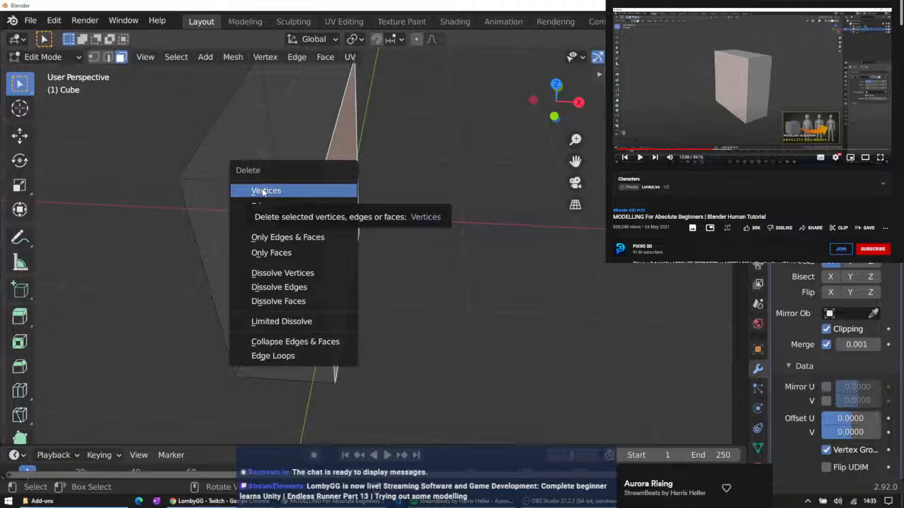
click(273, 223)
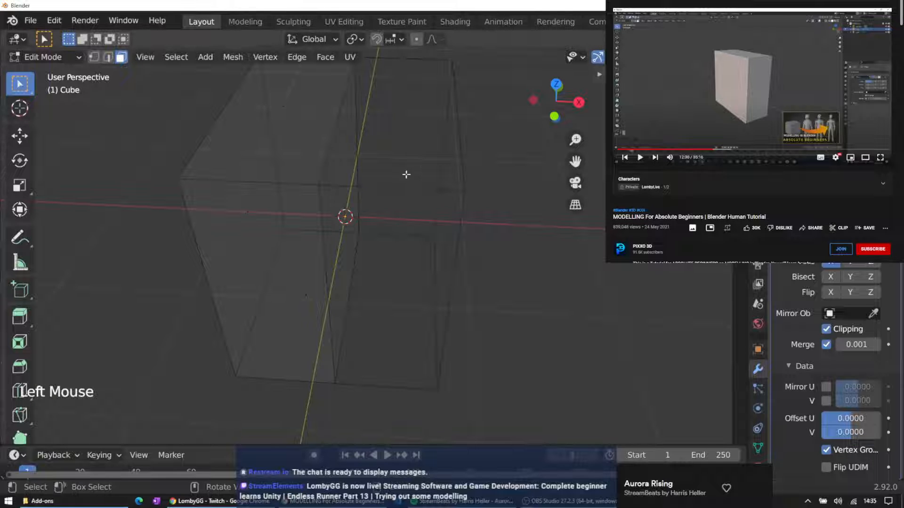
Try another deletion with the Faces option on the opened half cube
middle_drag(336, 160, 312, 126)
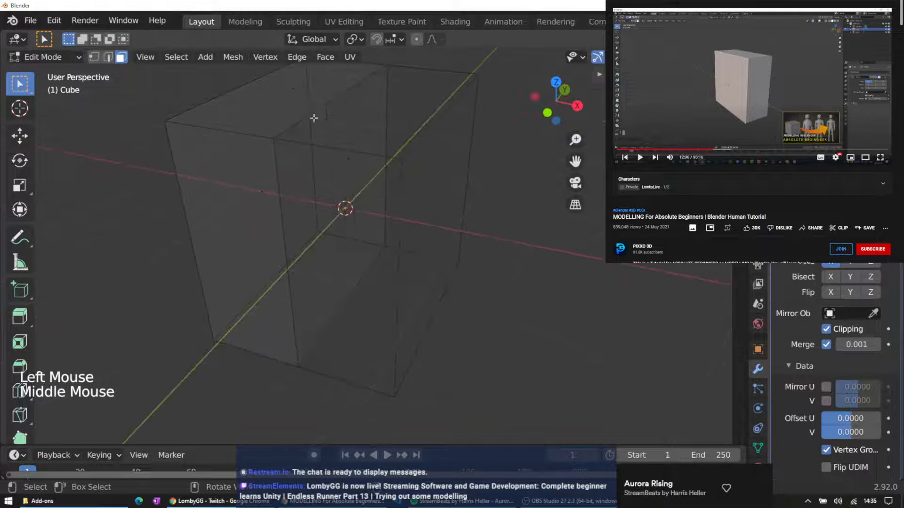
click(329, 121)
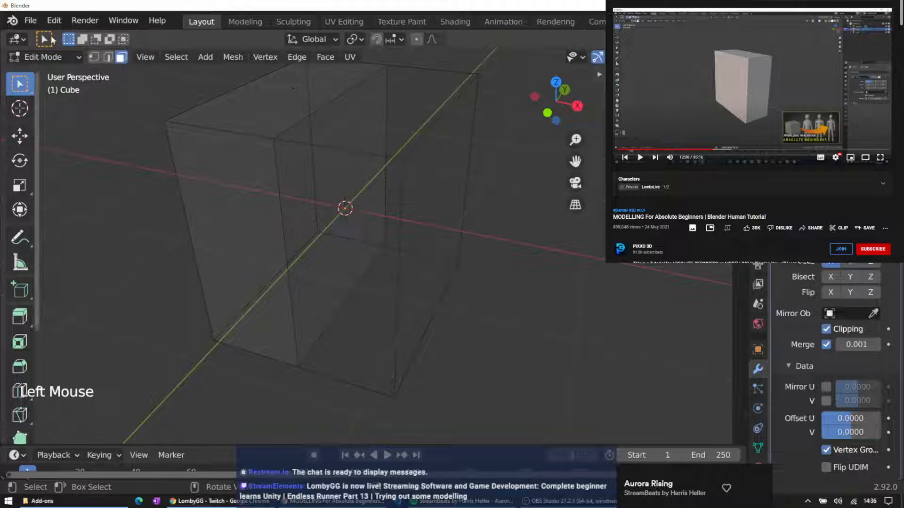
key(x)
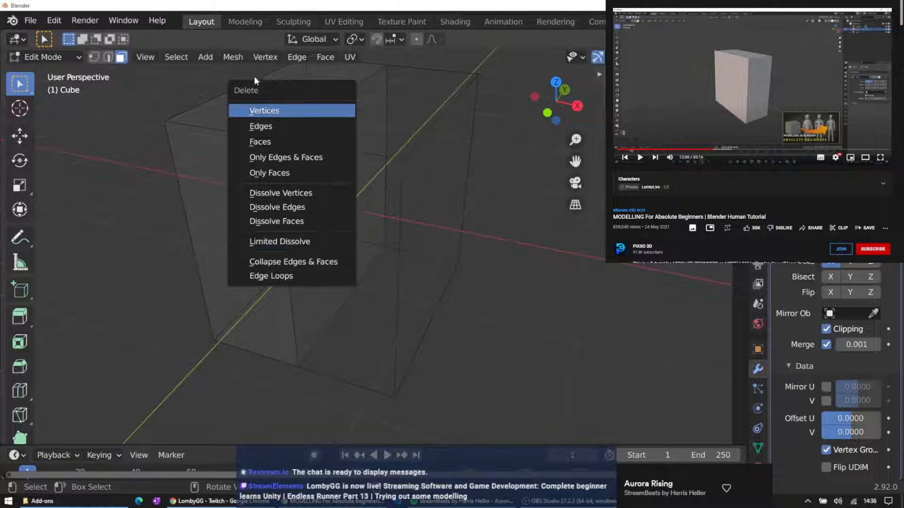
click(302, 141)
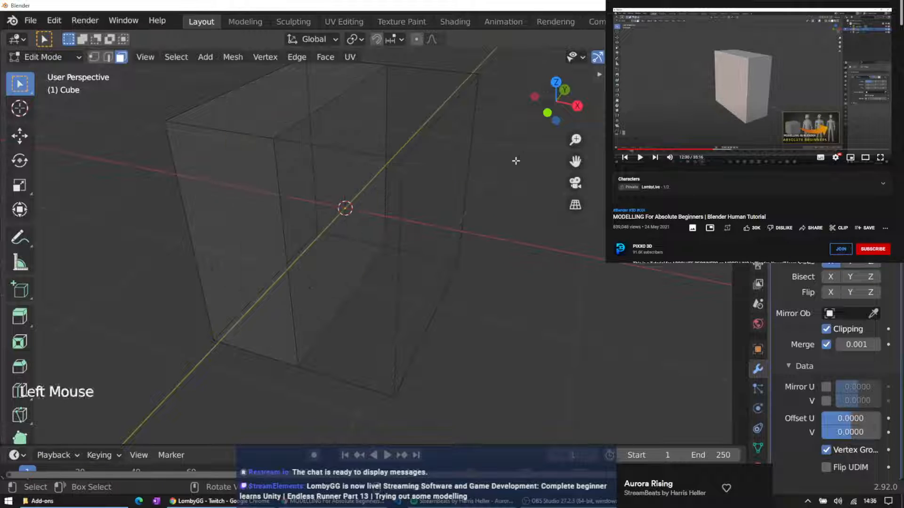
Examine the half cube from several angles, picking individual faces to check whether any remain on the mirror plane
scroll(316, 147, down, 3)
middle_drag(317, 147, 349, 157)
scroll(363, 157, up, 2)
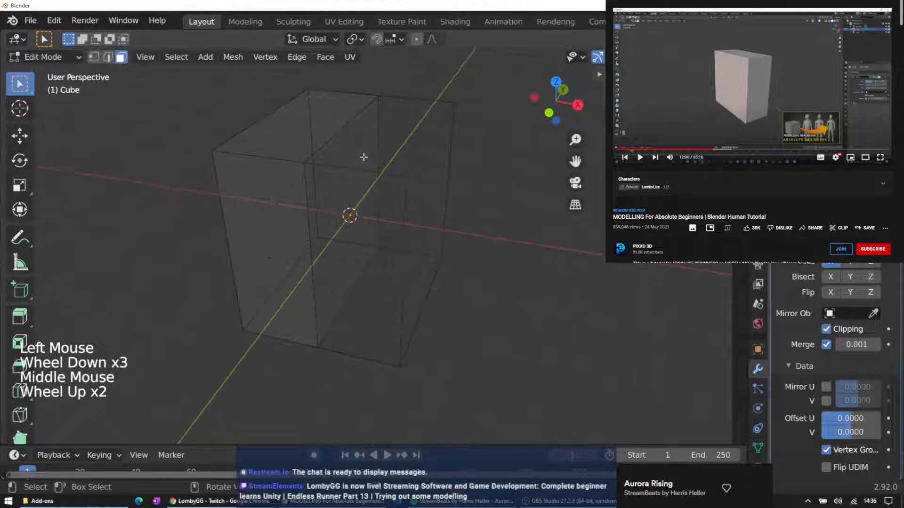
middle_drag(301, 137, 323, 97)
click(319, 124)
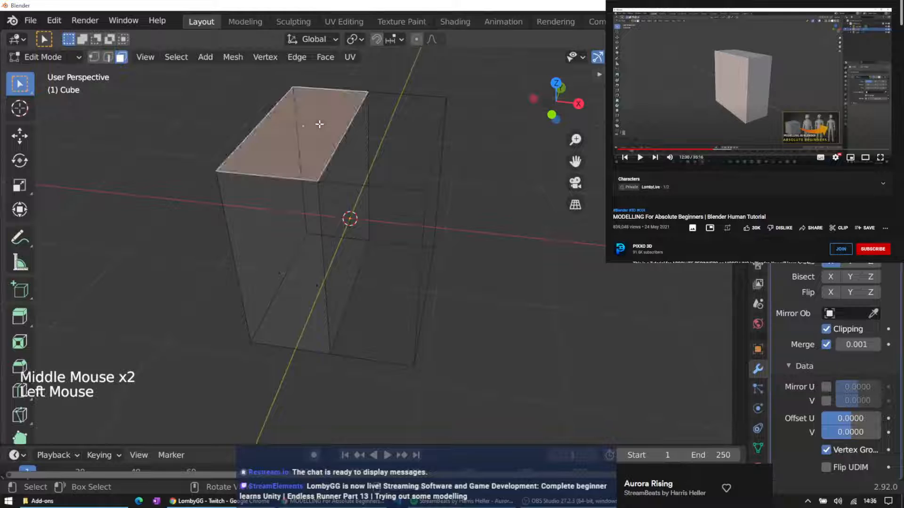
click(362, 140)
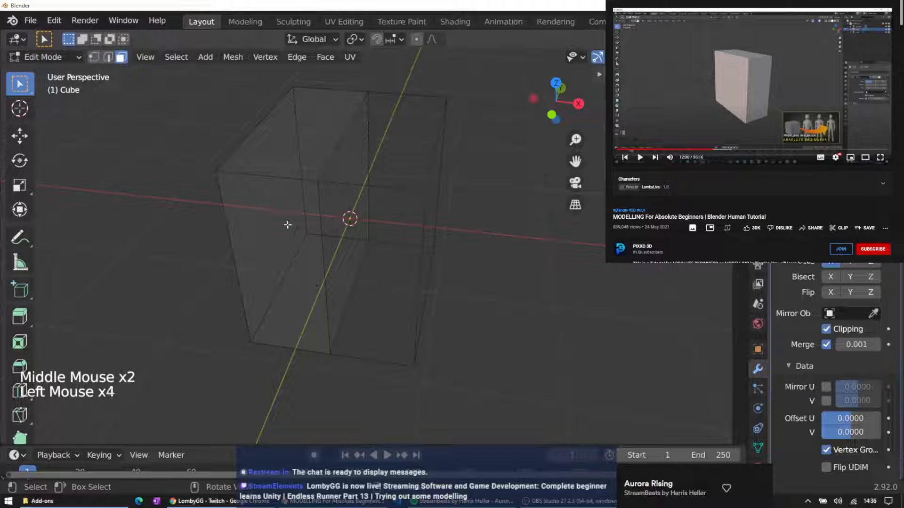
click(242, 176)
middle_drag(245, 161, 419, 240)
click(419, 240)
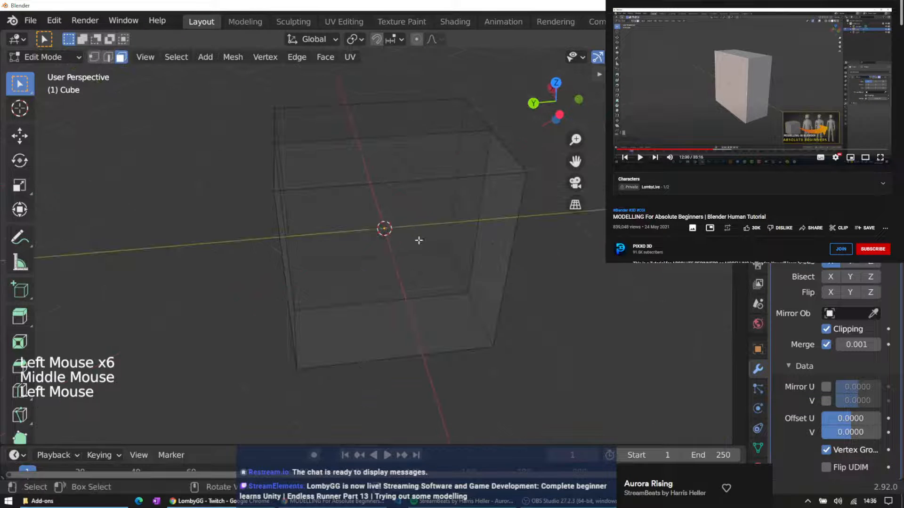
middle_drag(259, 146, 405, 161)
click(405, 162)
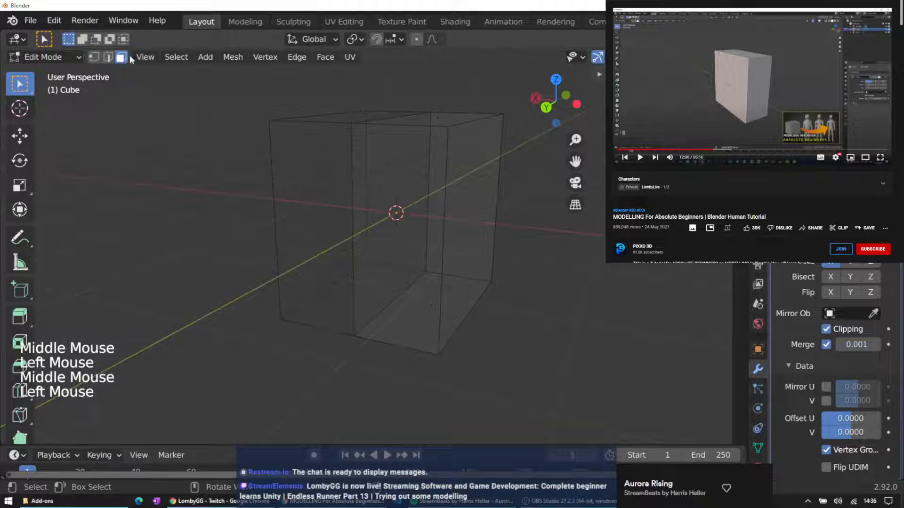
click(443, 268)
click(410, 244)
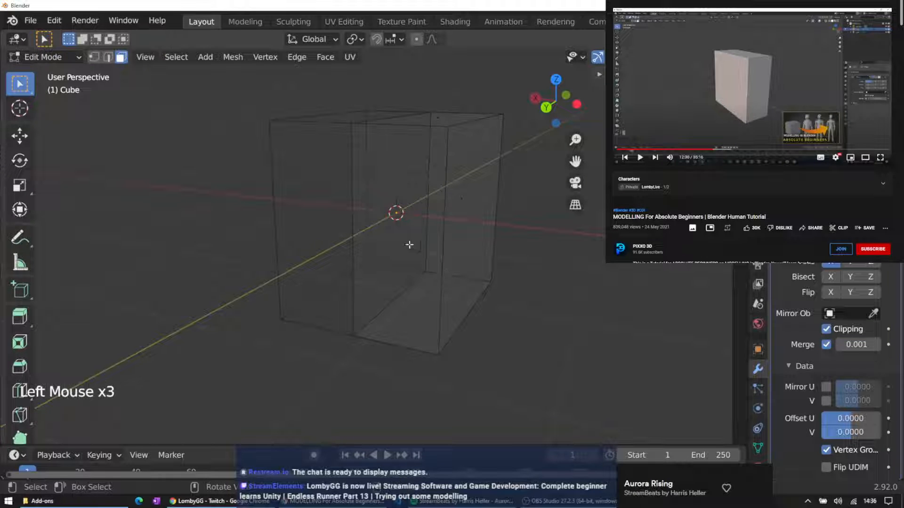
middle_drag(422, 109, 505, 185)
click(505, 185)
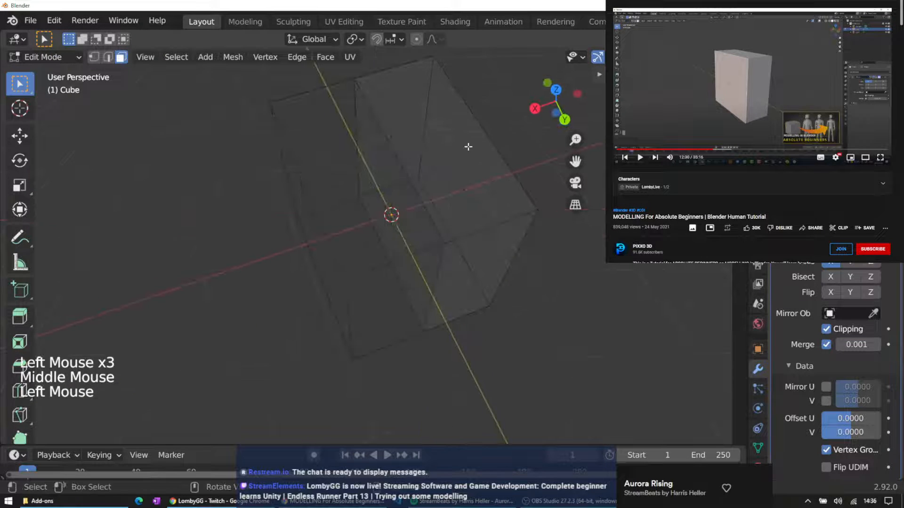
middle_drag(495, 145, 413, 201)
click(386, 306)
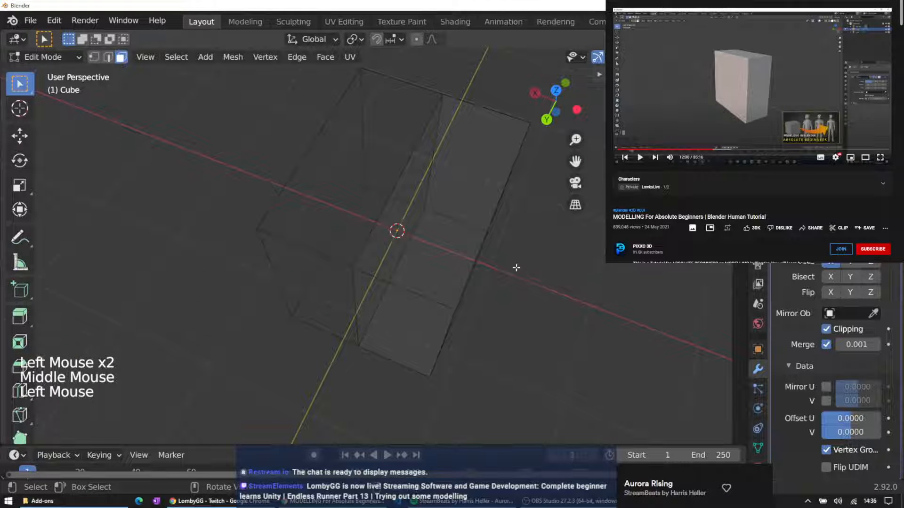
middle_drag(471, 214, 341, 107)
click(313, 127)
drag(260, 91, 553, 387)
middle_drag(523, 275, 311, 178)
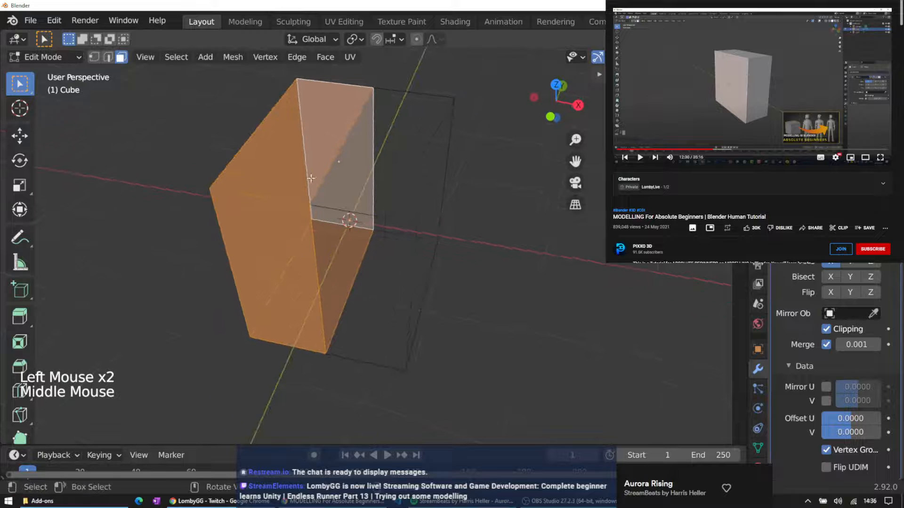
key(x)
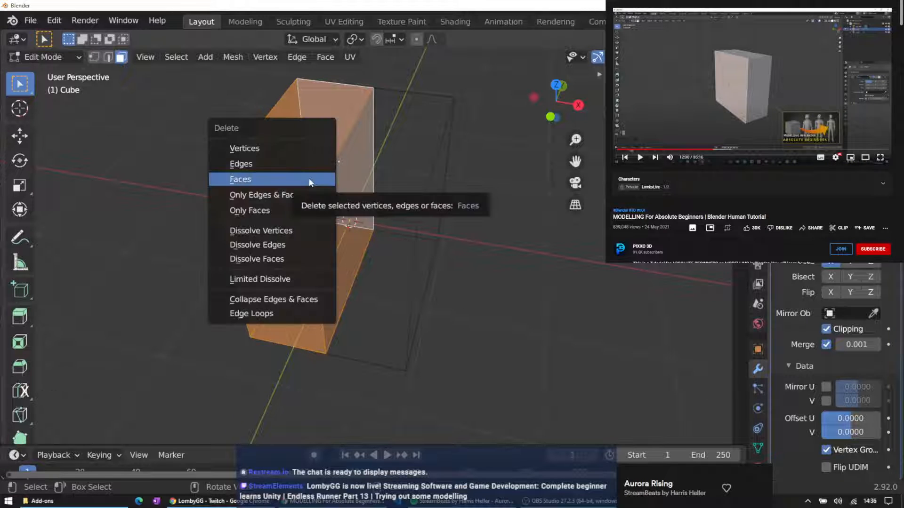
key(Escape)
Examine the mirrored cube in Solid shading from several angles for leftover inner faces
key(z)
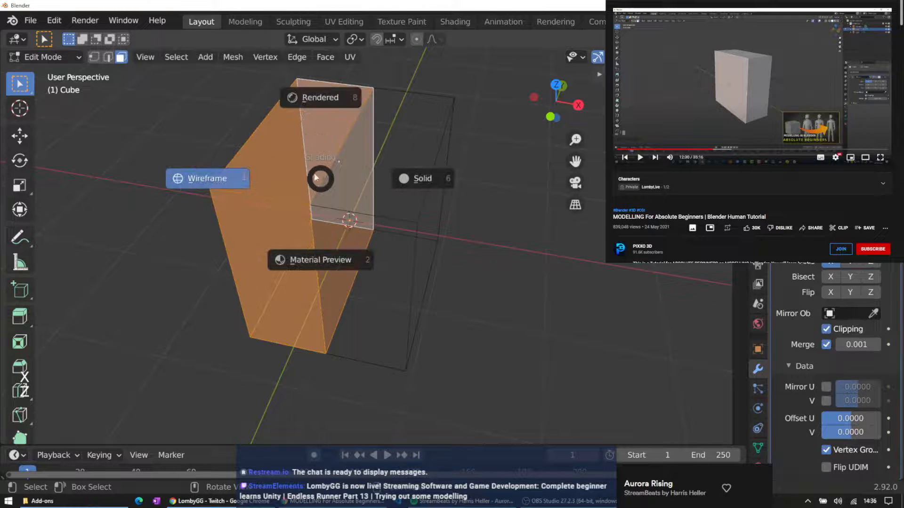
click(417, 178)
mouse_move(479, 245)
middle_down()
mouse_move(524, 200)
mouse_move(537, 203)
middle_up()
click(537, 203)
middle_drag(506, 246, 371, 263)
middle_drag(362, 268, 404, 219)
Return to Wireframe shading and pick individual faces of the half cube to check the mirror plane for an inner face
key(z)
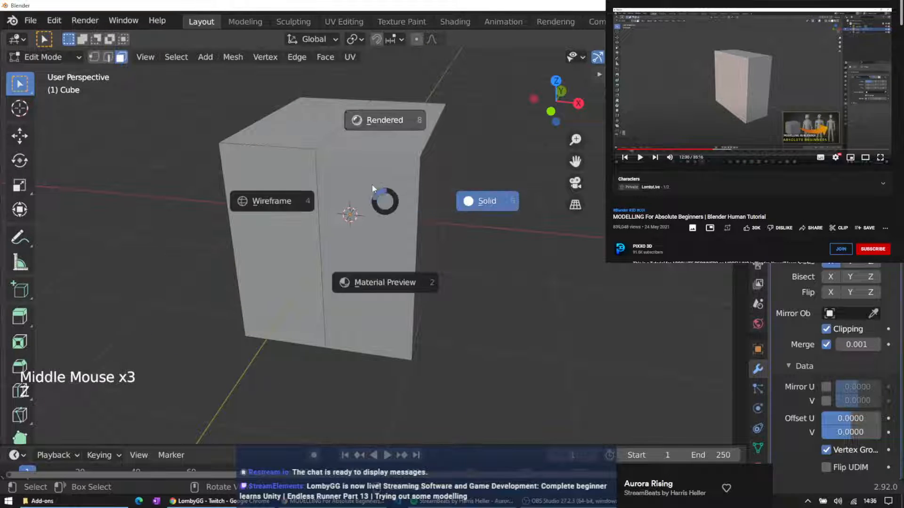
mouse_move(307, 198)
middle_down()
mouse_move(351, 234)
mouse_move(210, 216)
mouse_move(278, 184)
mouse_move(355, 169)
mouse_move(300, 82)
mouse_move(323, 217)
mouse_move(277, 210)
middle_up()
click(338, 198)
click(386, 145)
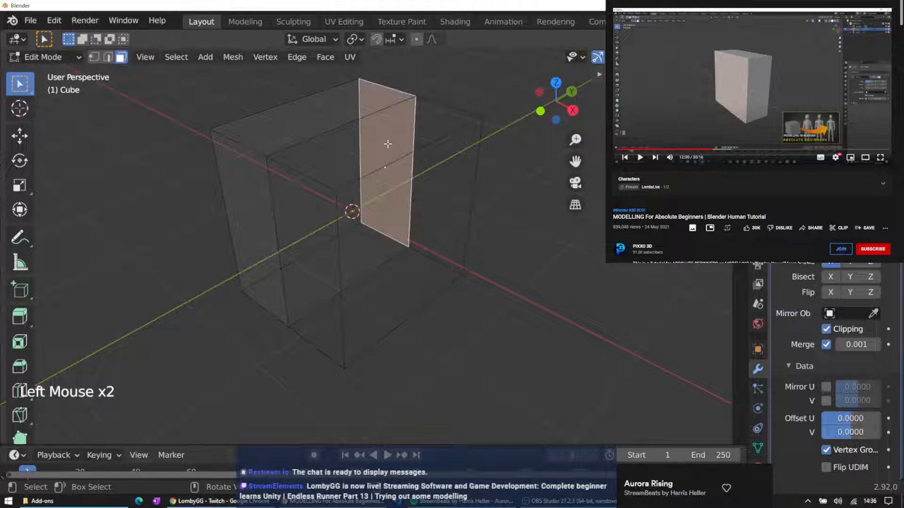
click(318, 122)
click(229, 192)
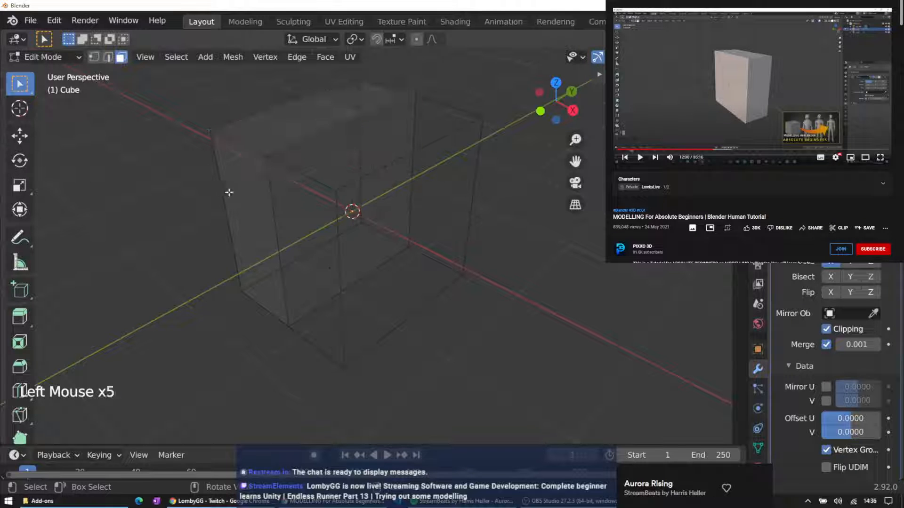
middle_drag(301, 124, 333, 299)
click(327, 310)
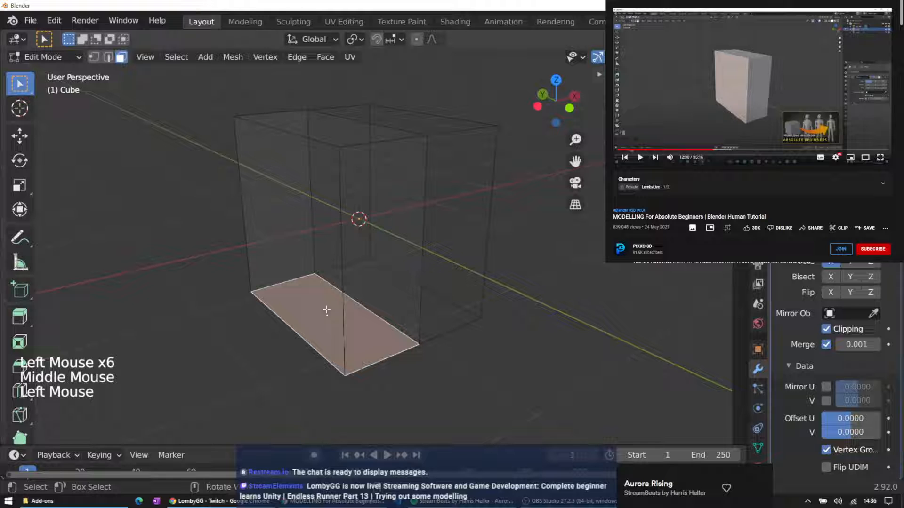
click(385, 260)
click(279, 237)
middle_drag(280, 238, 292, 203)
click(342, 212)
click(344, 212)
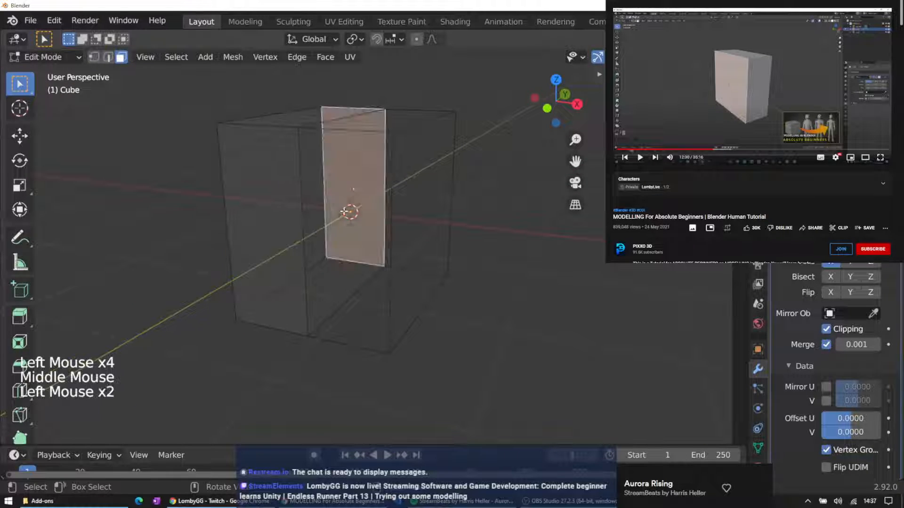
Inspect the inside of the half cube up close and from above, picking its end and top faces
middle_drag(347, 212, 397, 188)
click(443, 246)
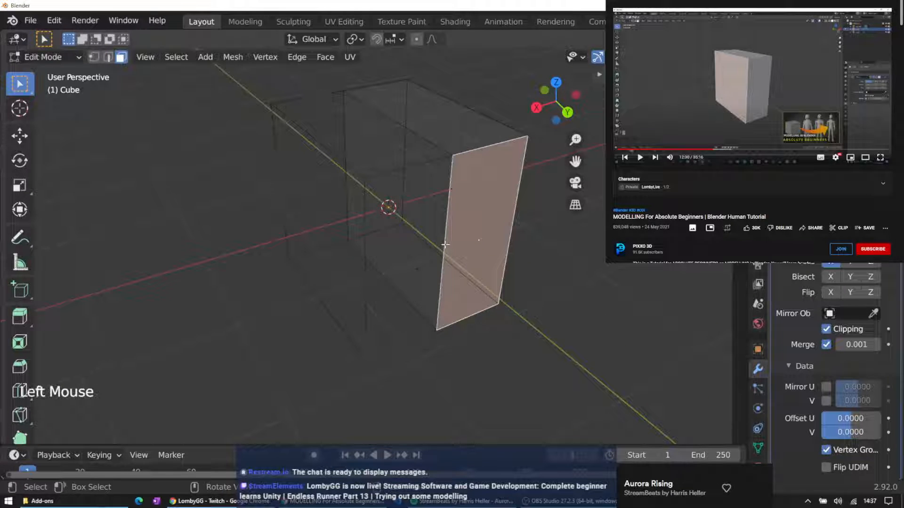
middle_drag(444, 246, 469, 218)
scroll(410, 182, up, 6)
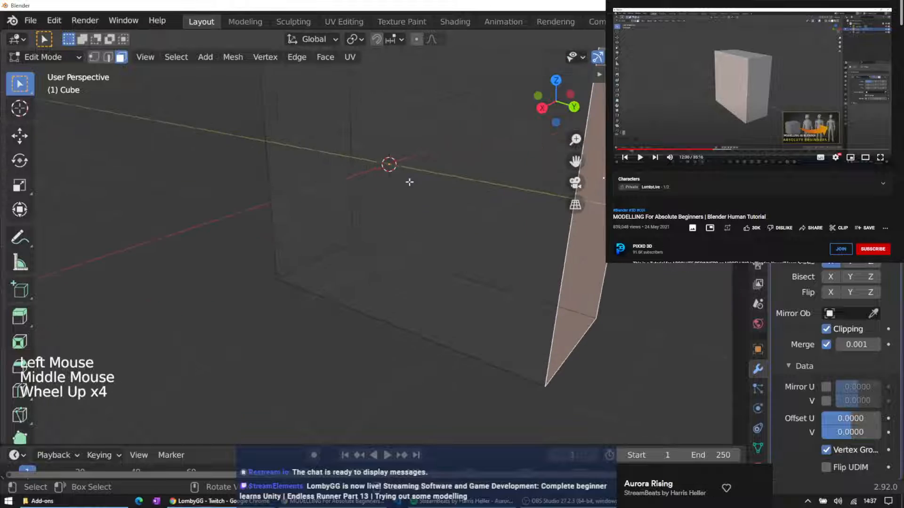
scroll(417, 159, down, 3)
middle_drag(417, 160, 345, 174)
middle_drag(426, 176, 252, 176)
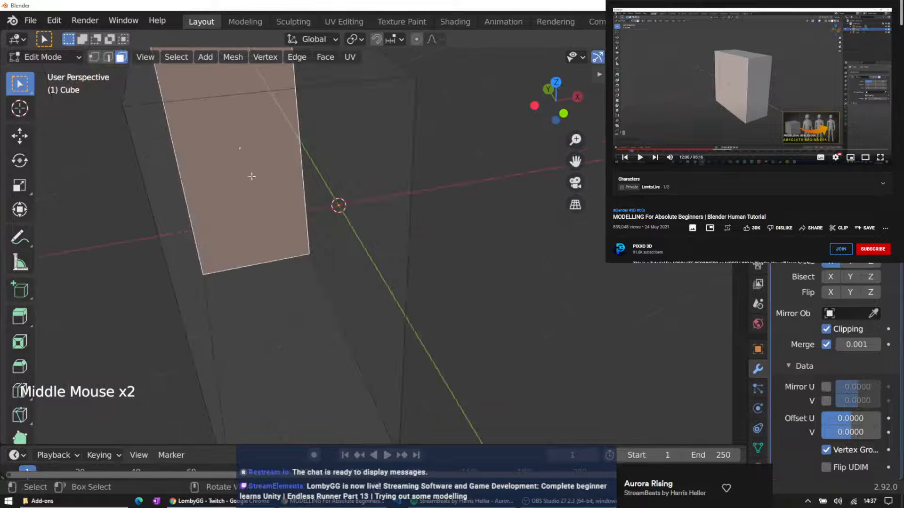
middle_drag(380, 181, 308, 208)
scroll(313, 200, down, 5)
click(317, 193)
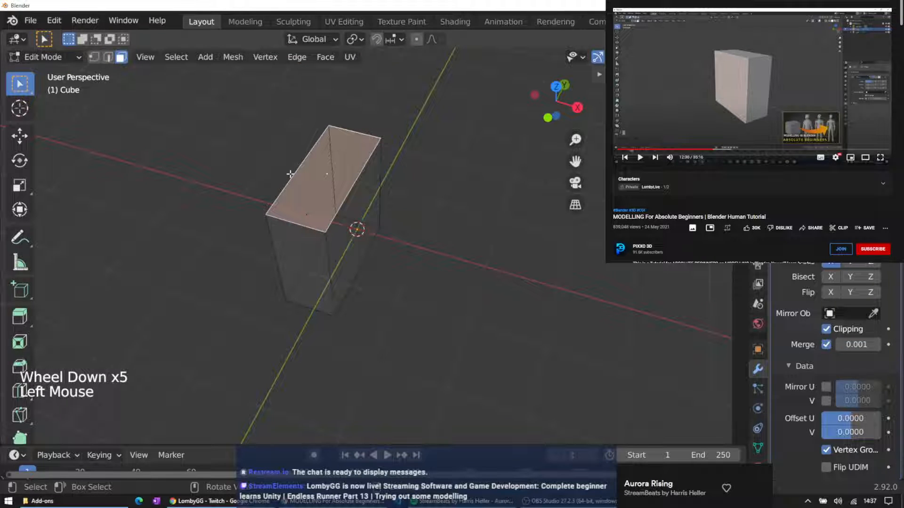
Select the whole half cube and try moving it along the X axis
key(a)
key(g)
key(x)
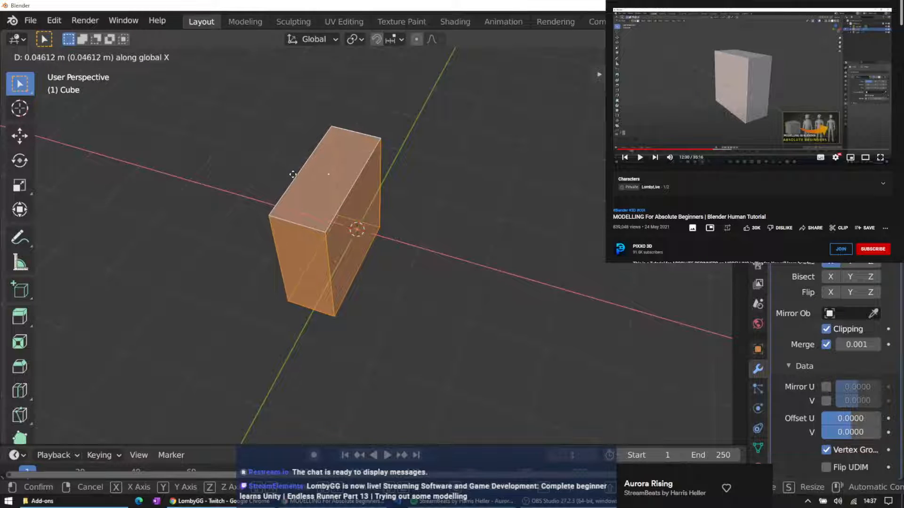
click(291, 173)
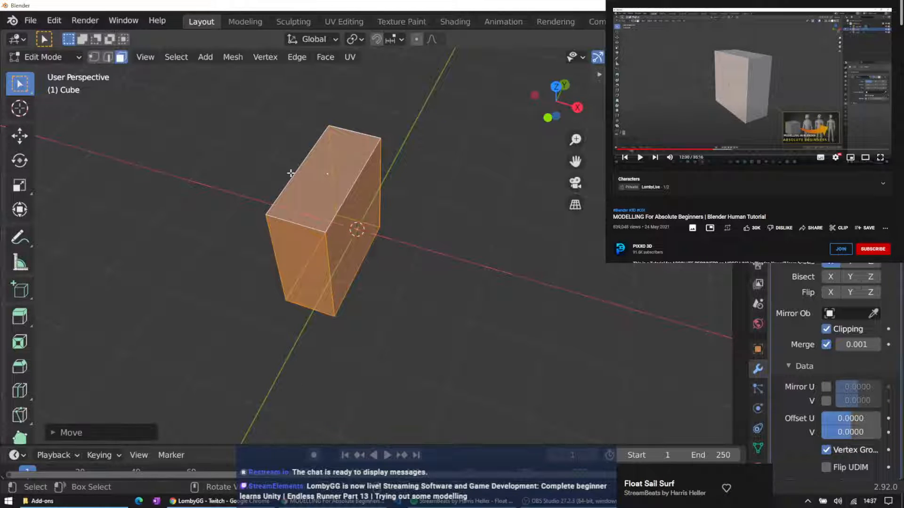
Try moving the half cube along the Z axis and undo the move
key(g)
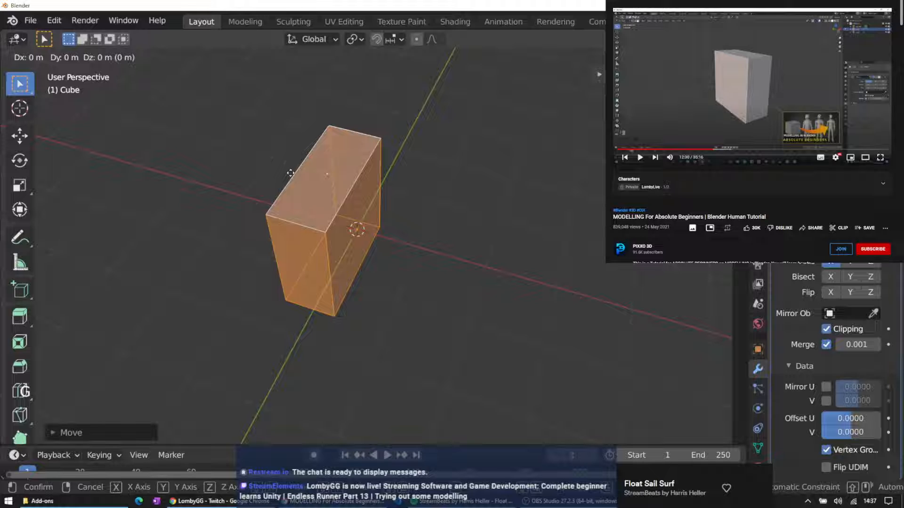
key(z)
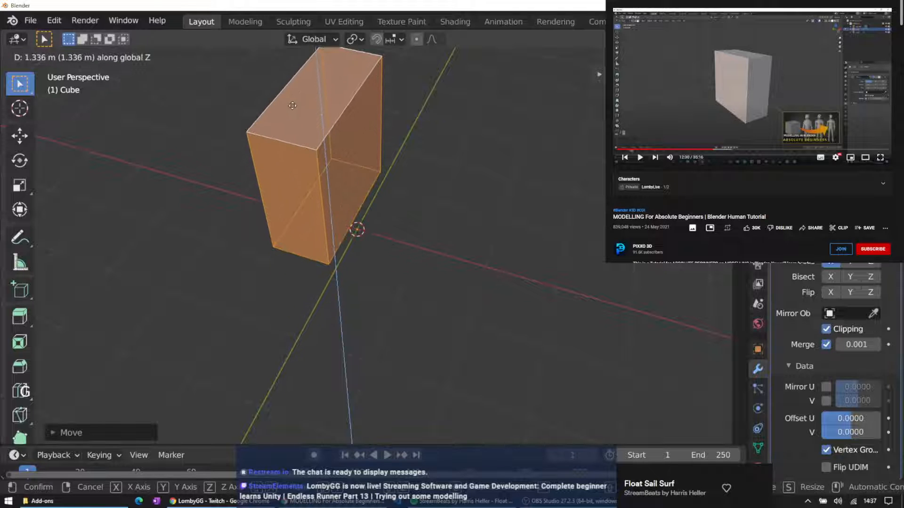
click(307, 156)
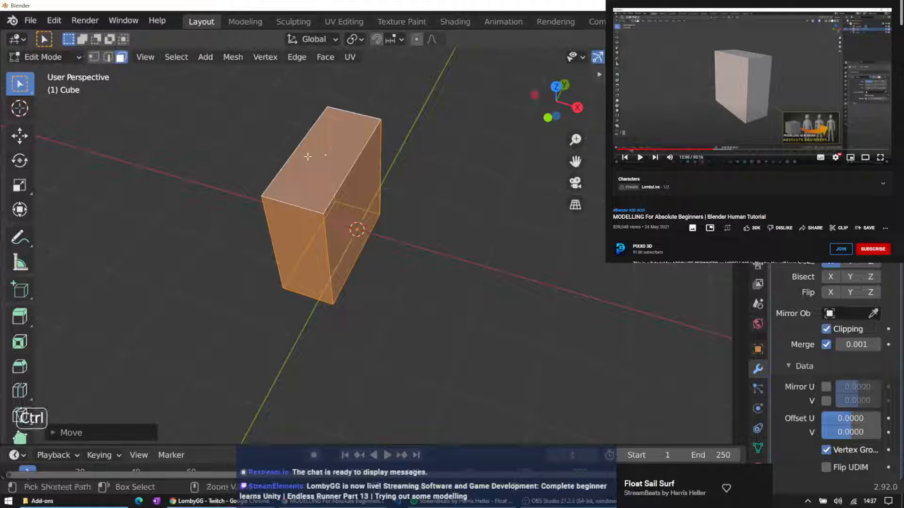
key(ctrl+z)
Try moving the half cube along the Y axis
key(g)
key(y)
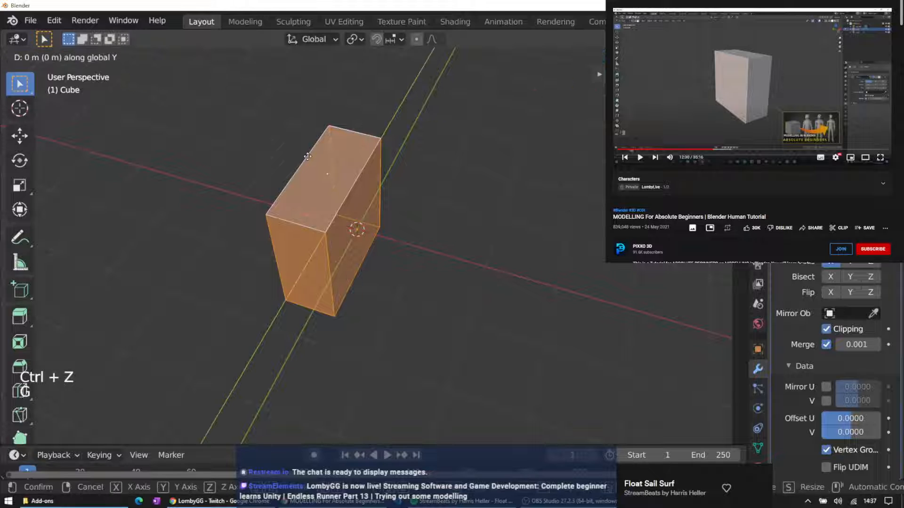
click(340, 129)
Examine the half cube's open side up close, picking its front, side and bottom faces one by one
scroll(428, 185, up, 6)
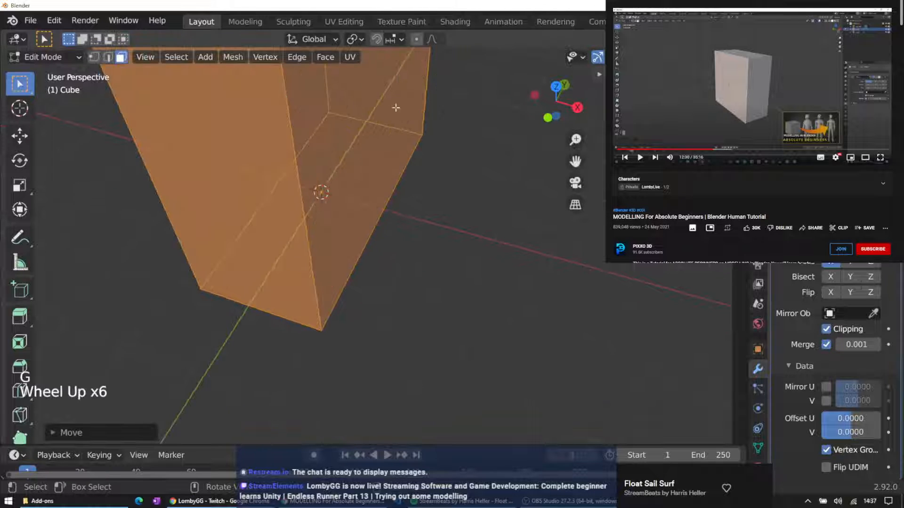
middle_drag(396, 107, 366, 42)
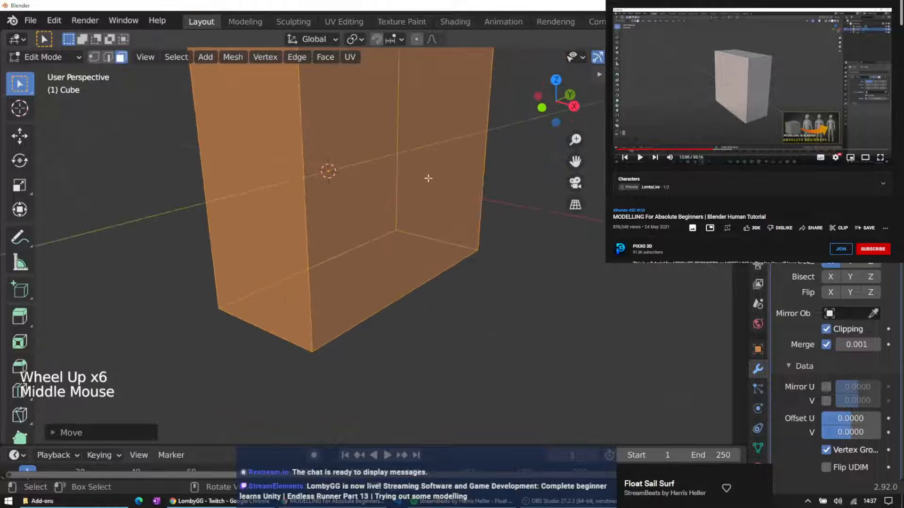
middle_drag(426, 178, 461, 185)
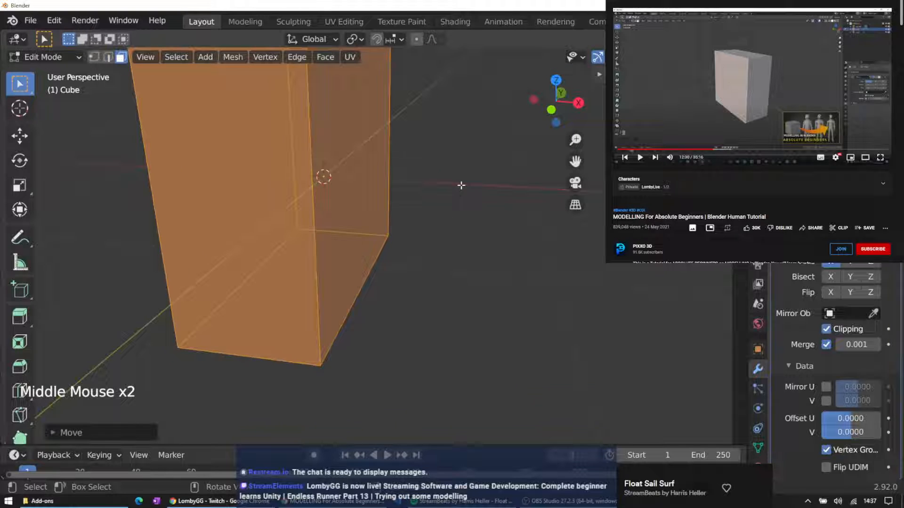
click(240, 141)
click(227, 181)
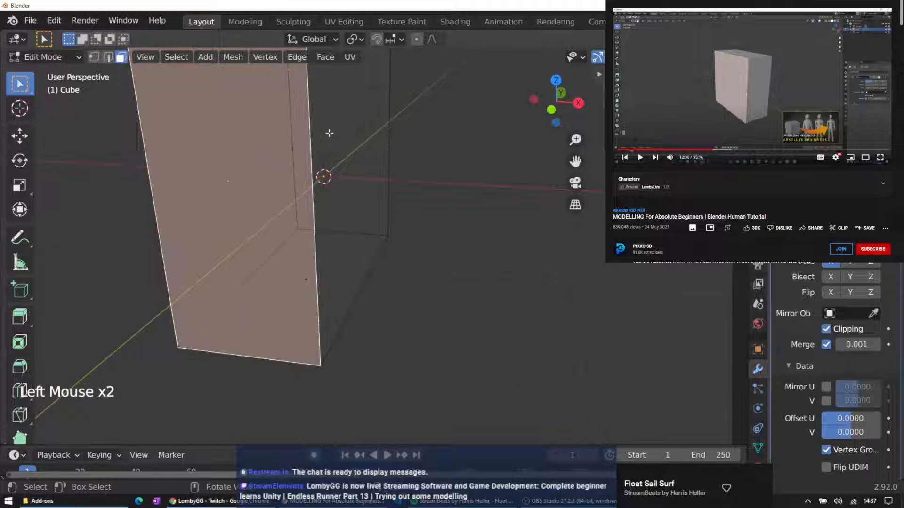
click(338, 117)
click(298, 281)
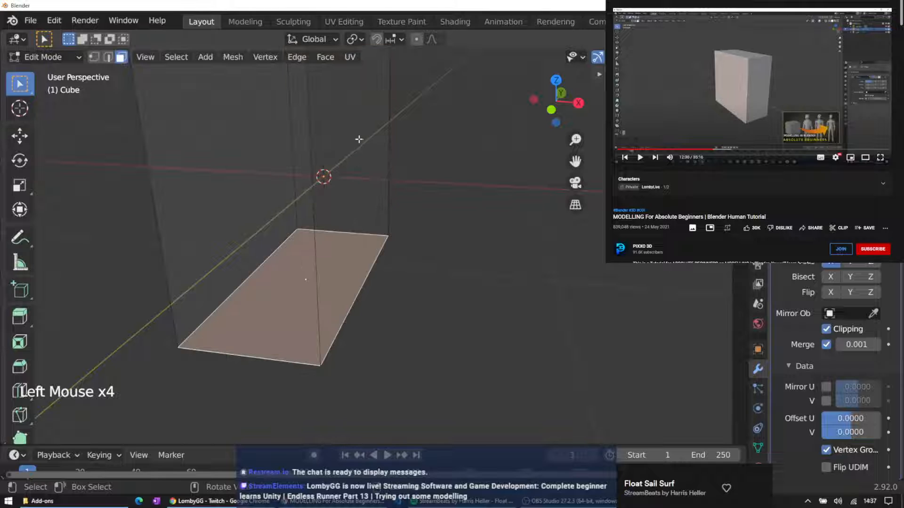
click(359, 142)
Undo the recent face selections and test moves back to the earlier selection of the outer side face
key(ctrl+z)
key(ctrl+z)
key(ctrl+z)
key(ctrl+z)
key(ctrl+z)
key(ctrl+z)
key(ctrl+z)
key(ctrl+z)
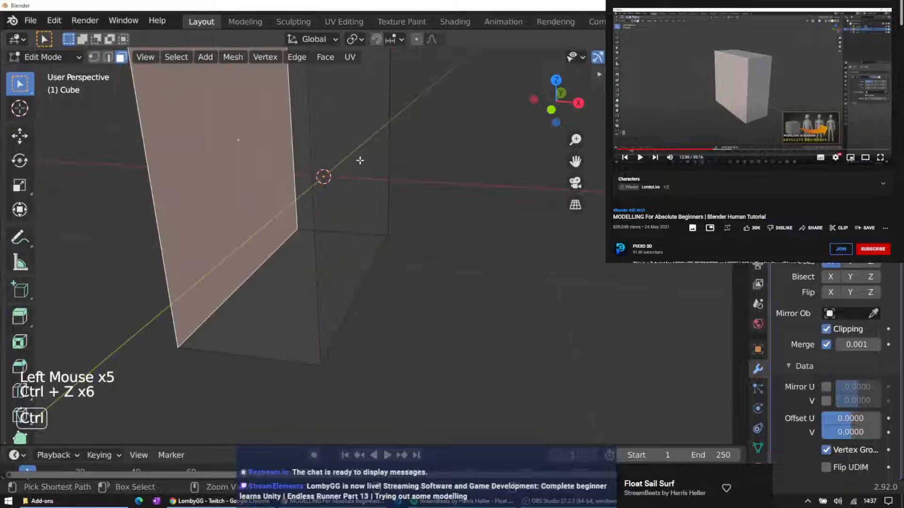
scroll(360, 160, down, 6)
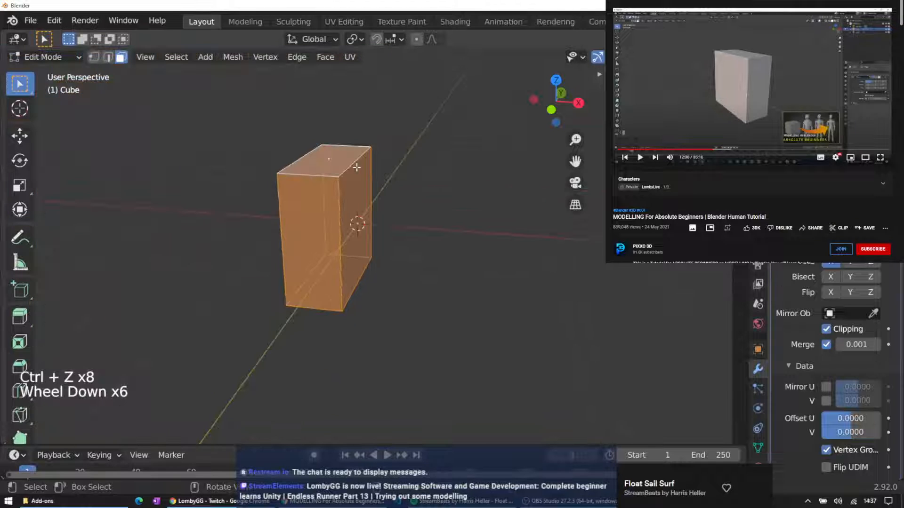
key(ctrl+z)
key(ctrl+z)
key(ctrl+z)
key(ctrl+z)
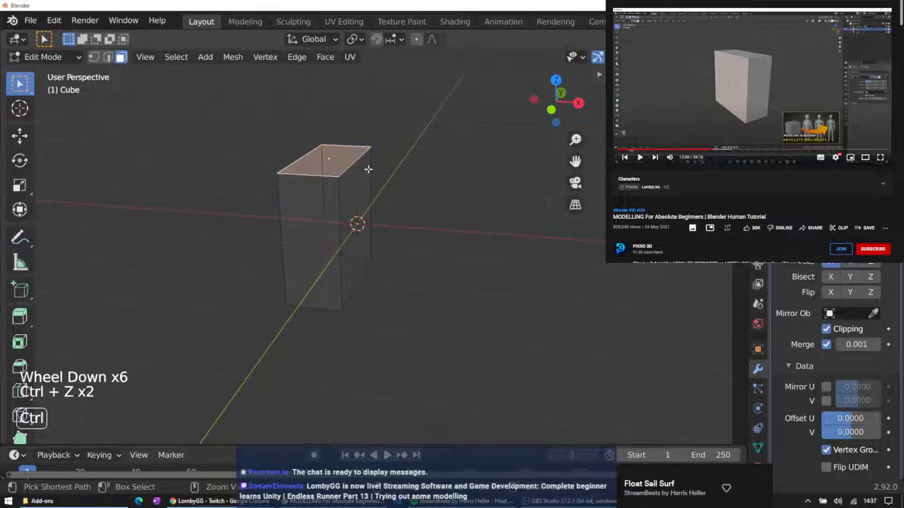
key(ctrl+z)
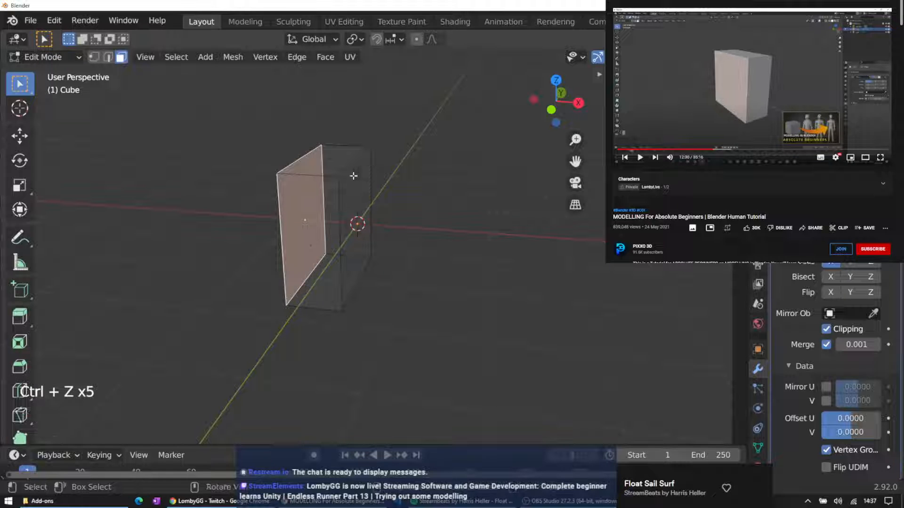
Resume the tutorial video and display the mirrored half in Edit Mode with Solid shading
click(825, 243)
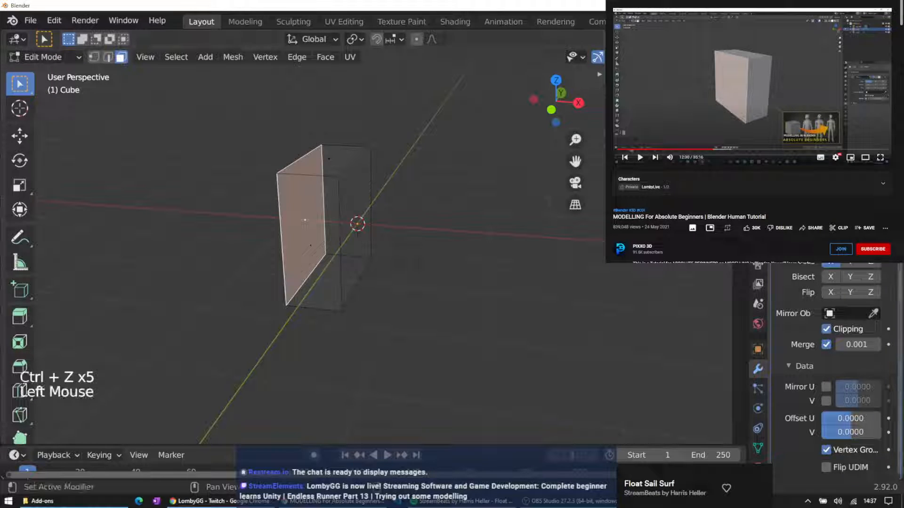
click(772, 85)
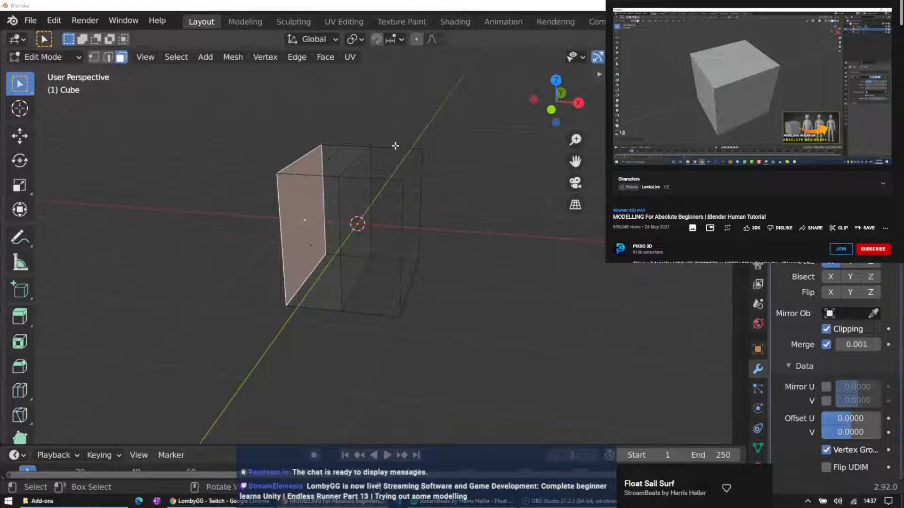
middle_drag(395, 146, 448, 152)
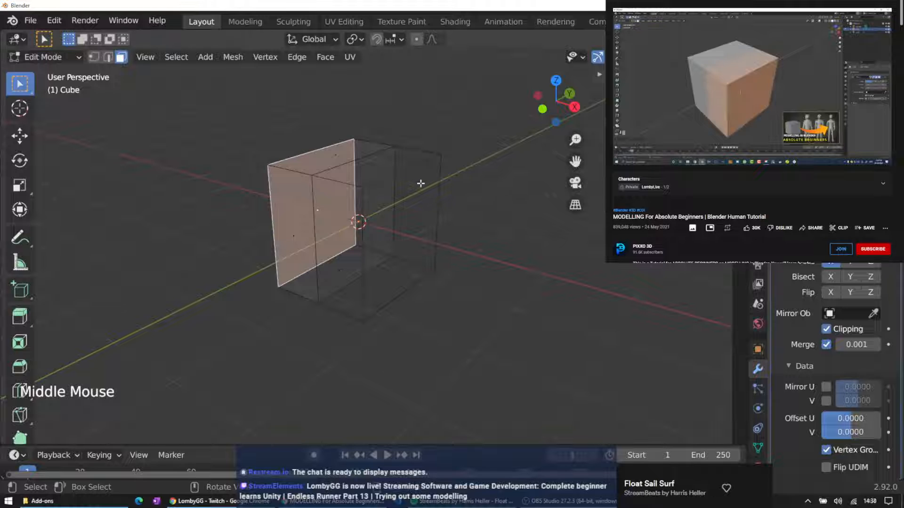
key(z)
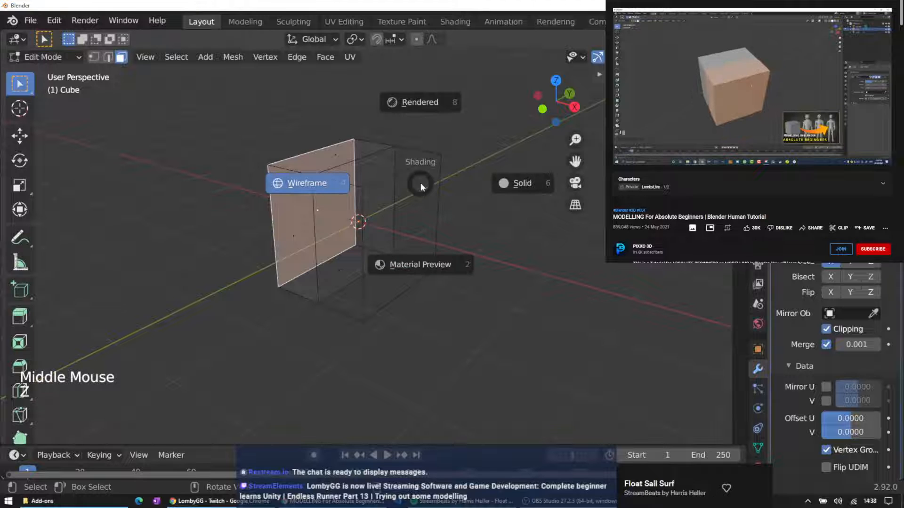
click(528, 184)
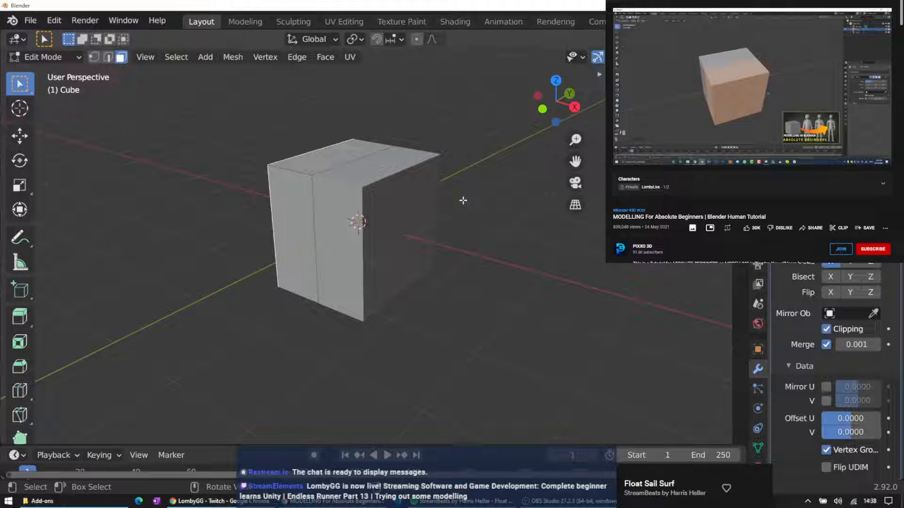
Select the whole mesh, scale it down along the Y axis and switch to the front view
key(a)
key(s)
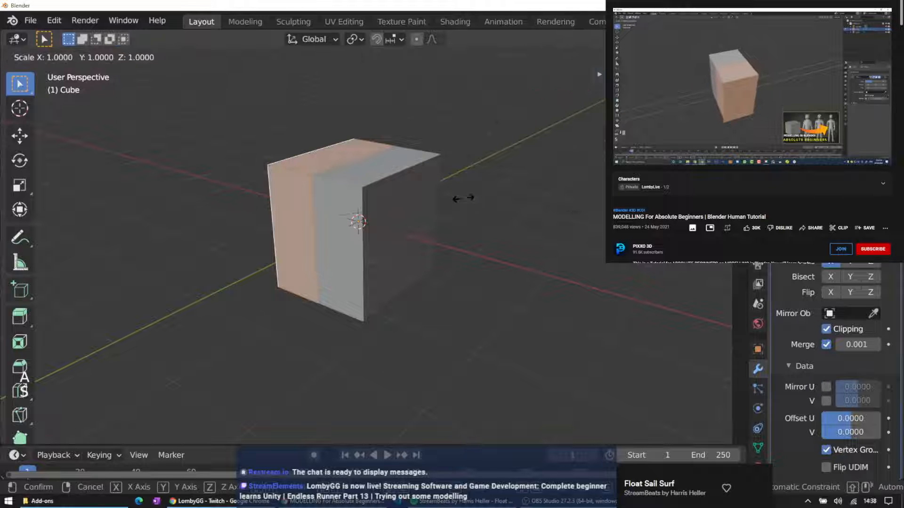
key(y)
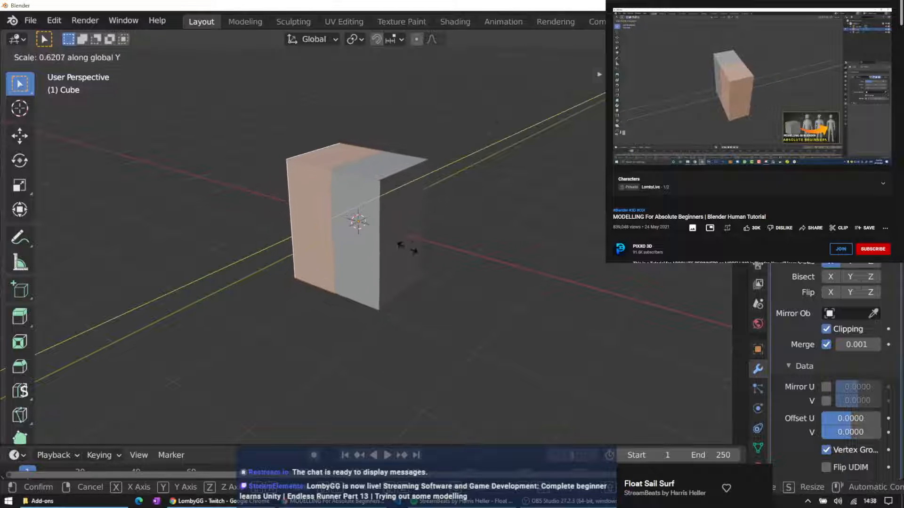
click(365, 249)
key(KP_1)
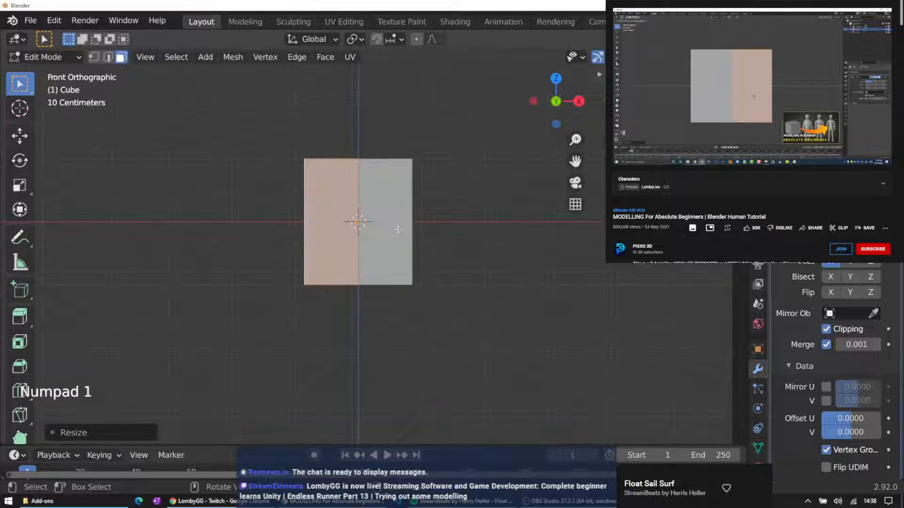
Move the selected mirrored half outward along the X axis by about 0.18 m and compare it in the right and front views
key(g)
key(x)
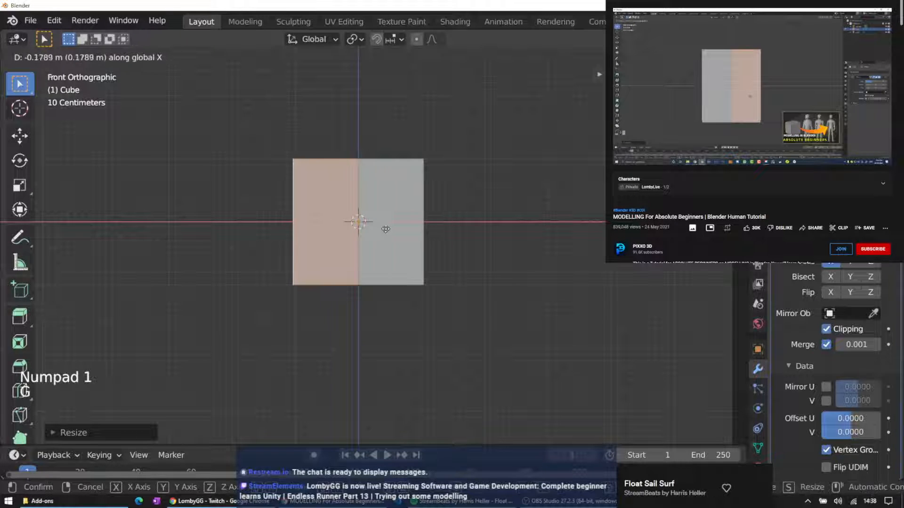
click(386, 228)
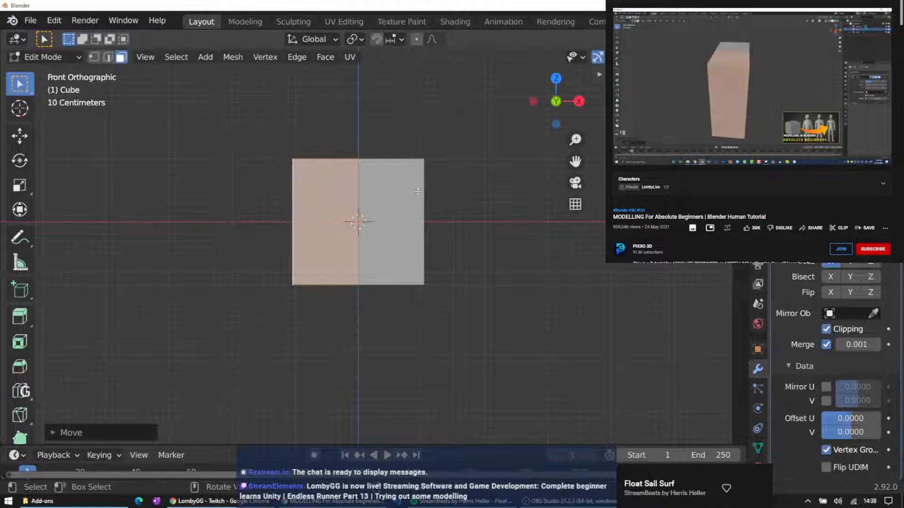
key(KP_3)
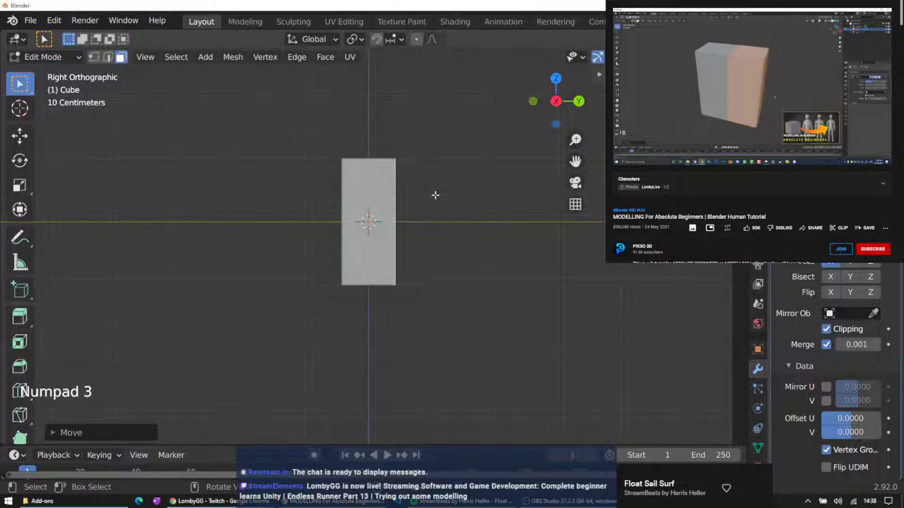
key(KP_1)
key(KP_3)
key(KP_1)
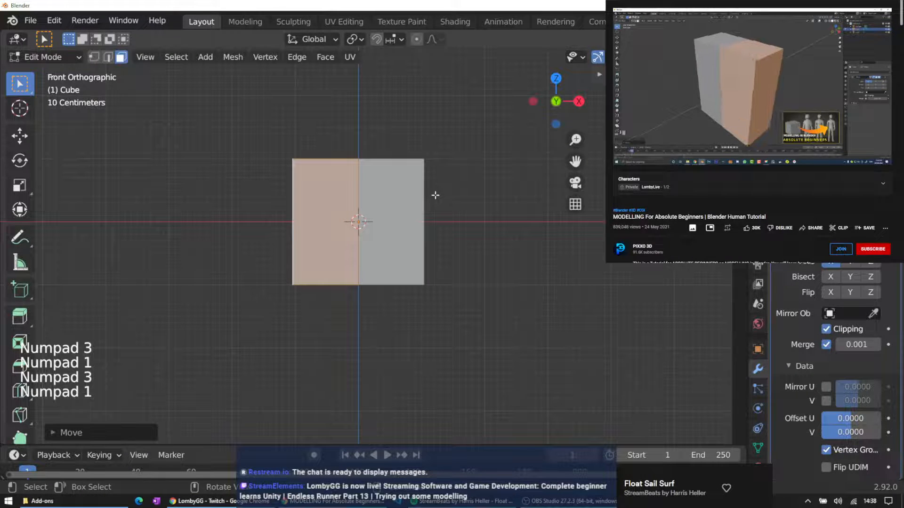
Move the half back inward along the X axis by about 0.05 m and deselect everything
key(g)
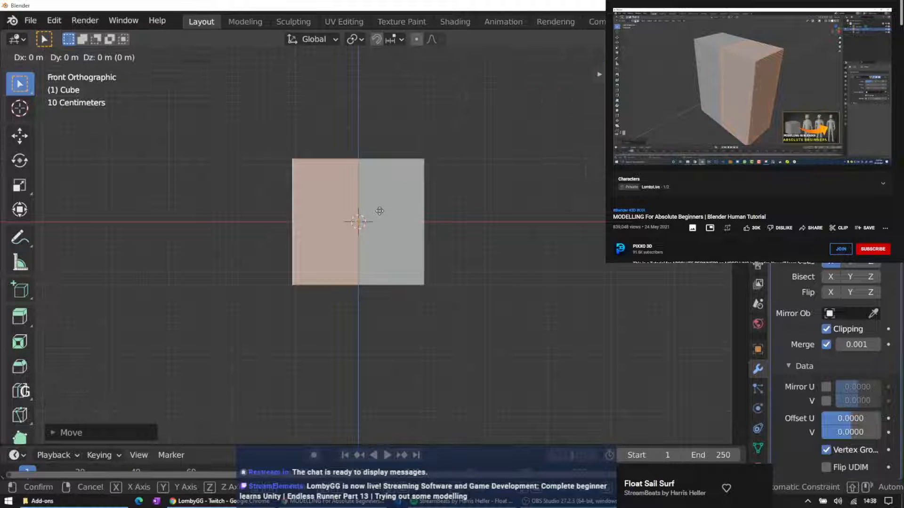
key(x)
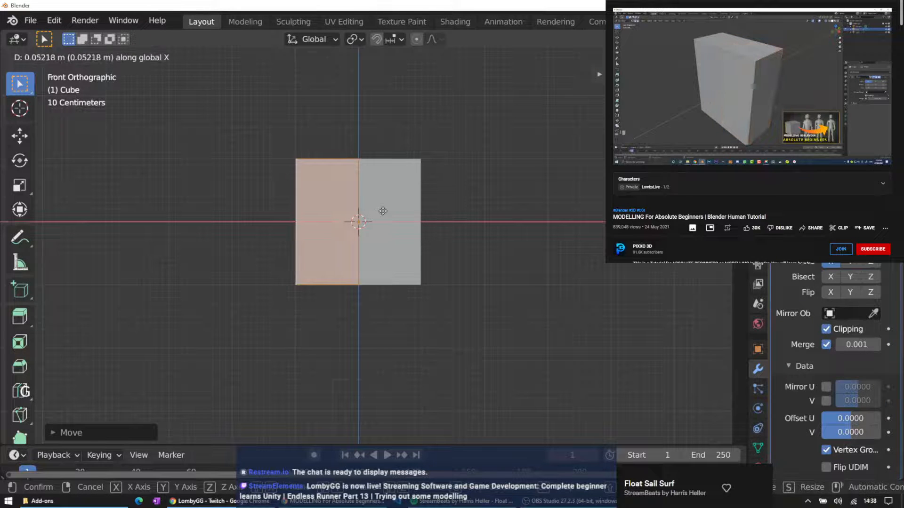
click(381, 211)
key(a)
key(a)
key(a)
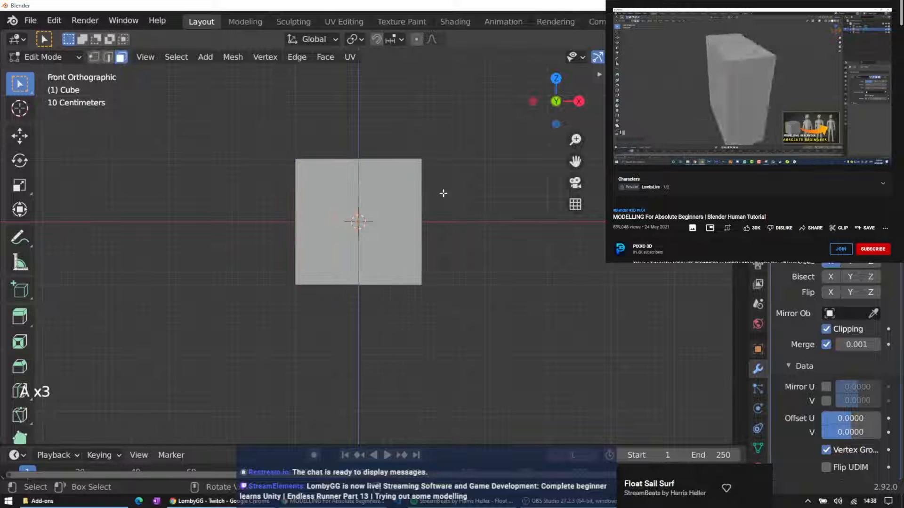
In edge selection mode, select the front and back vertical centre edges and scale them outward along the Y axis
click(108, 59)
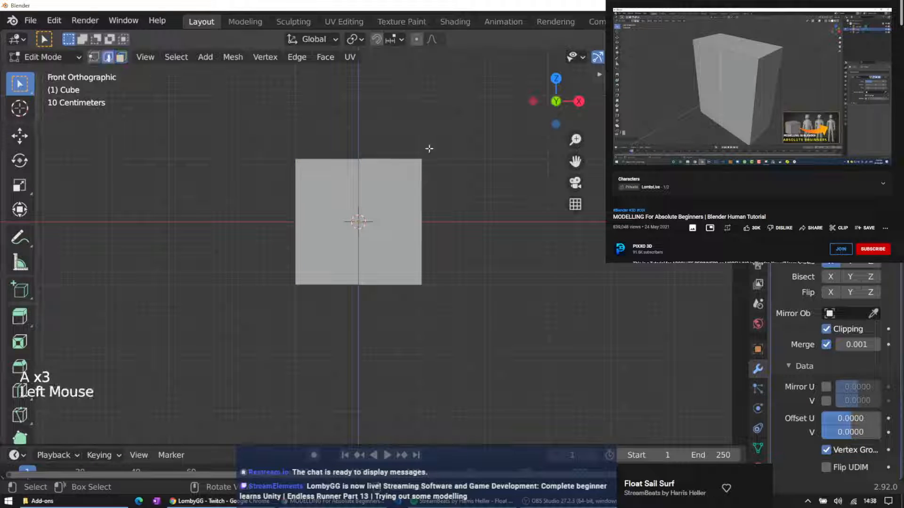
middle_drag(430, 150, 372, 190)
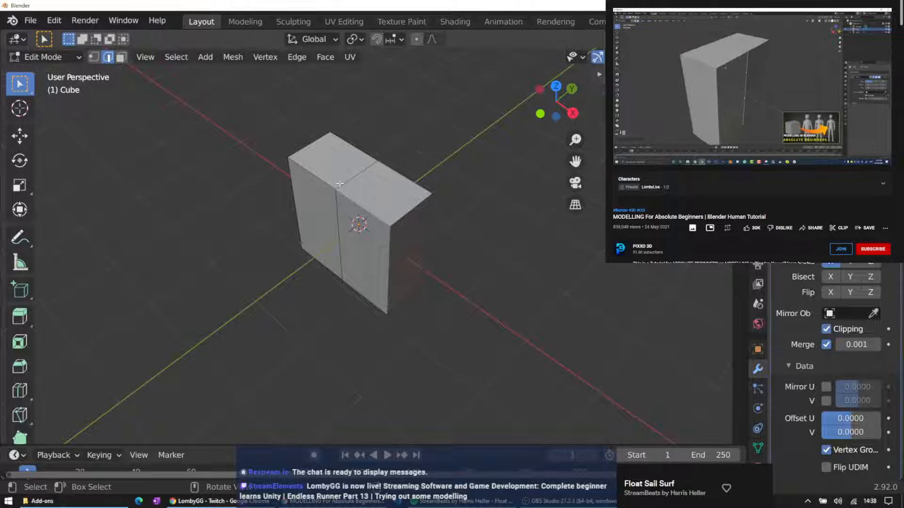
click(336, 211)
middle_drag(393, 167, 261, 184)
shift+click(398, 206)
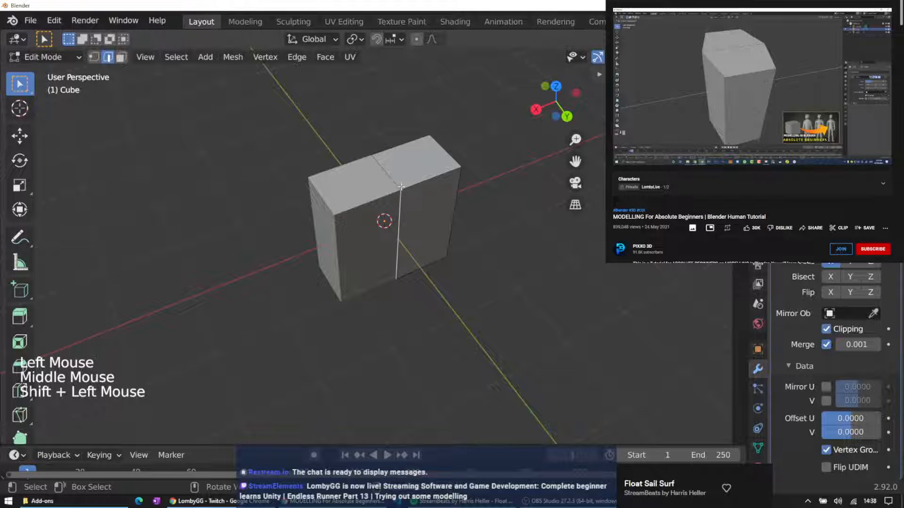
middle_drag(398, 203, 532, 127)
key(s)
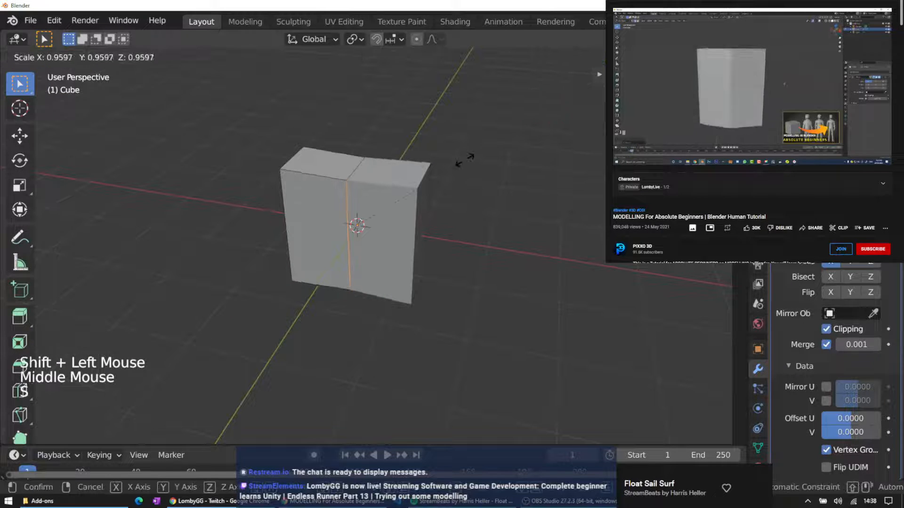
key(y)
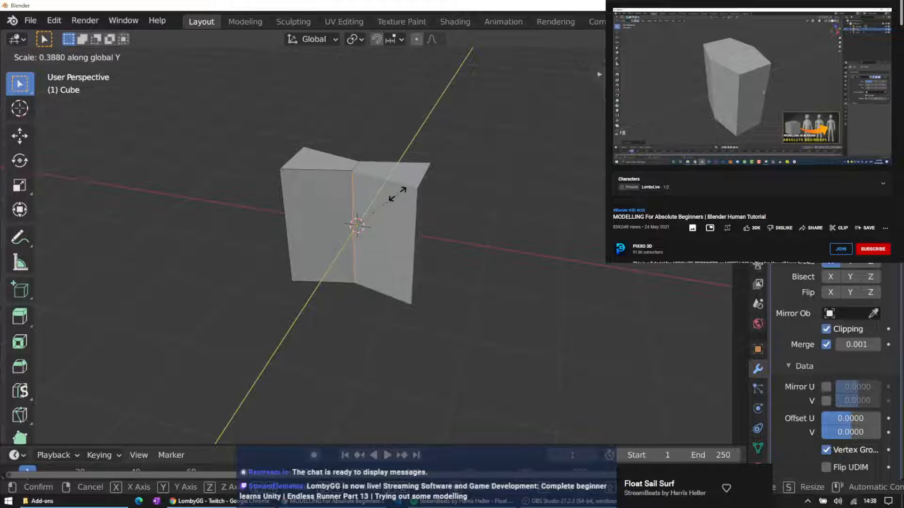
click(532, 148)
middle_drag(532, 148, 370, 166)
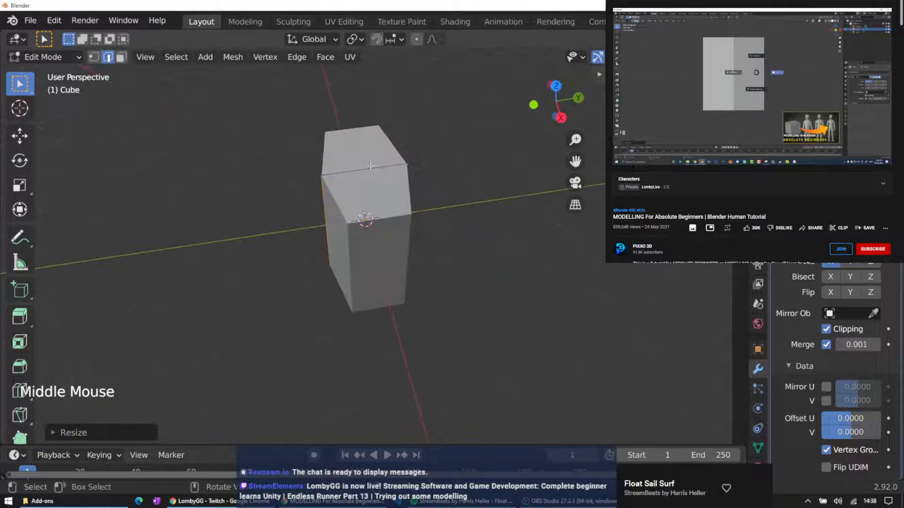
Display the mesh in Wireframe shading and change to vertex selection mode
key(KP_1)
key(x)
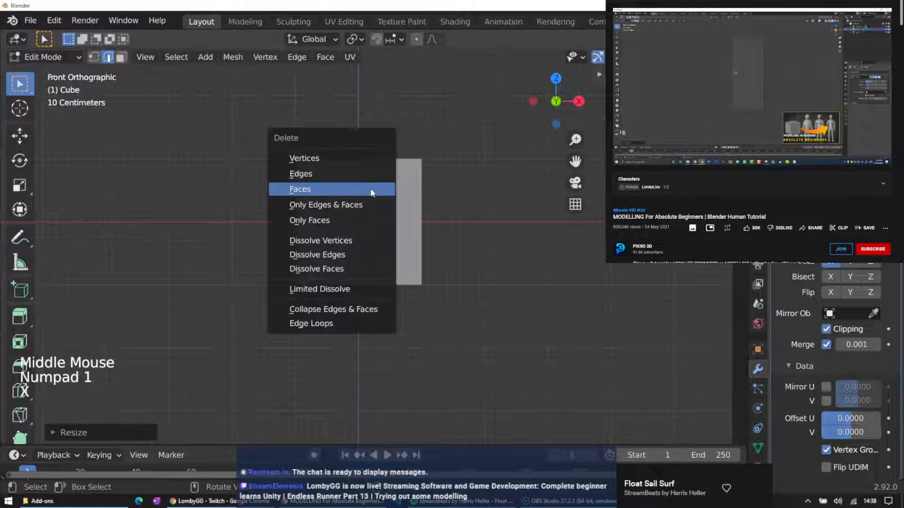
key(Escape)
key(z)
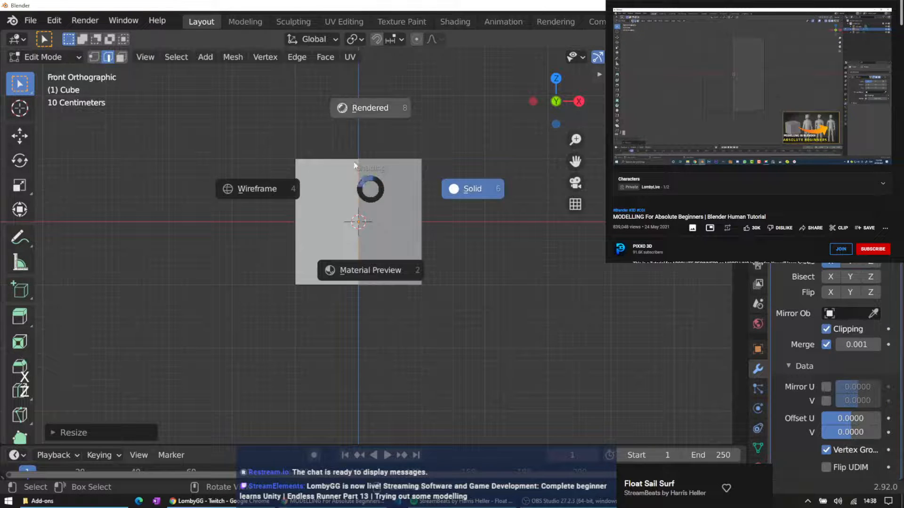
click(269, 181)
mouse_move(270, 182)
middle_down()
mouse_move(366, 135)
mouse_move(270, 206)
middle_up()
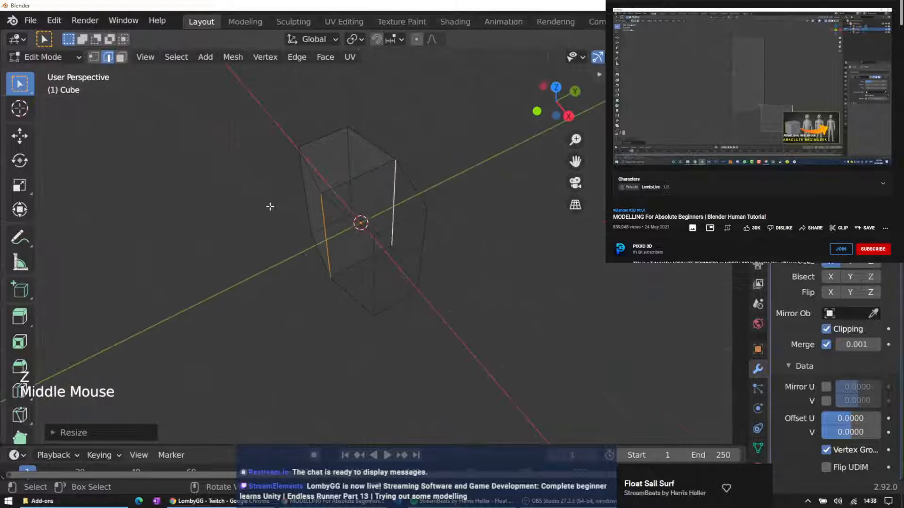
click(94, 57)
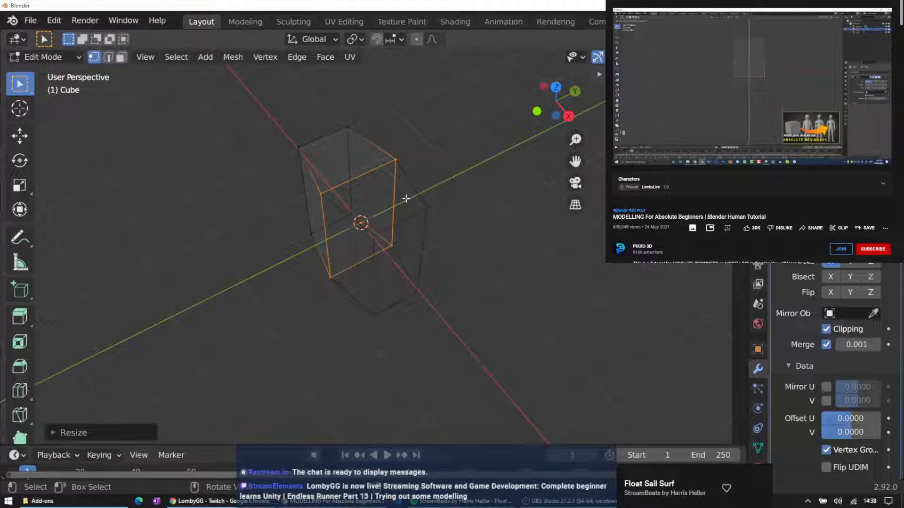
Try to move the half's bottom vertices along the X axis in the front view
key(KP_1)
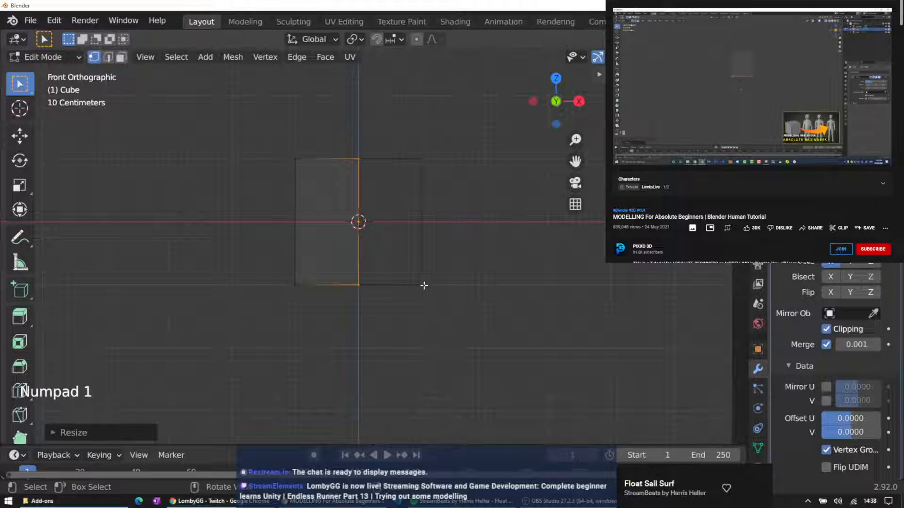
click(427, 285)
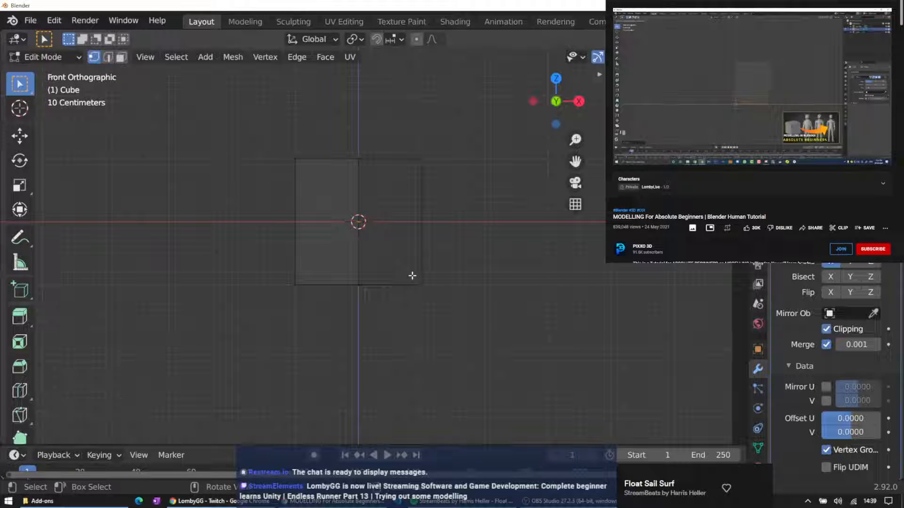
drag(269, 263, 394, 304)
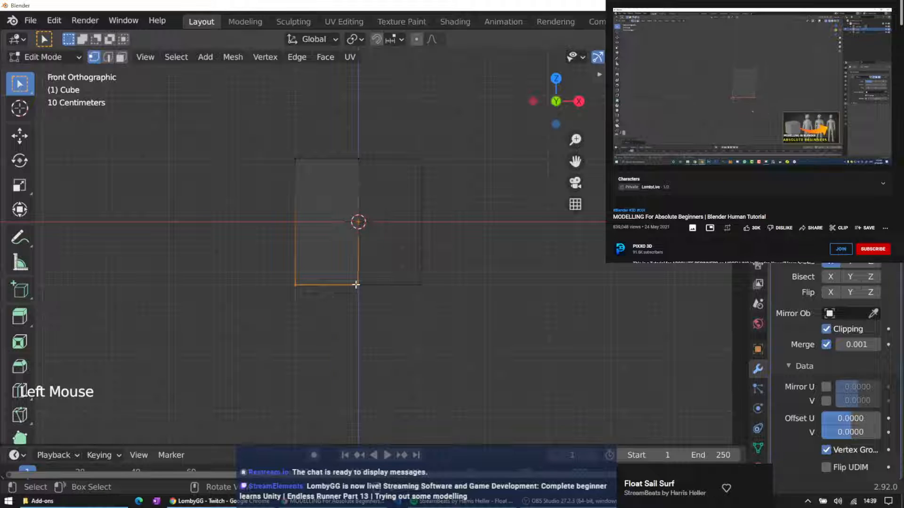
key(g)
key(x)
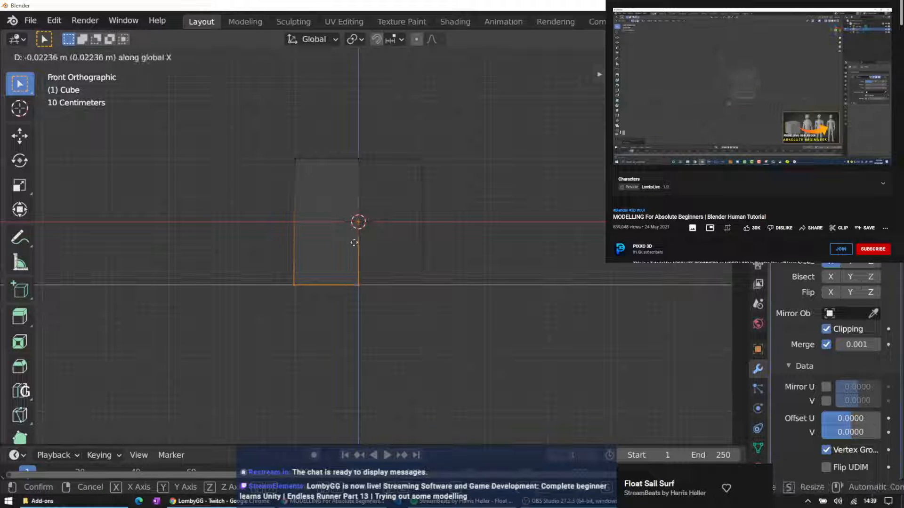
click(359, 277)
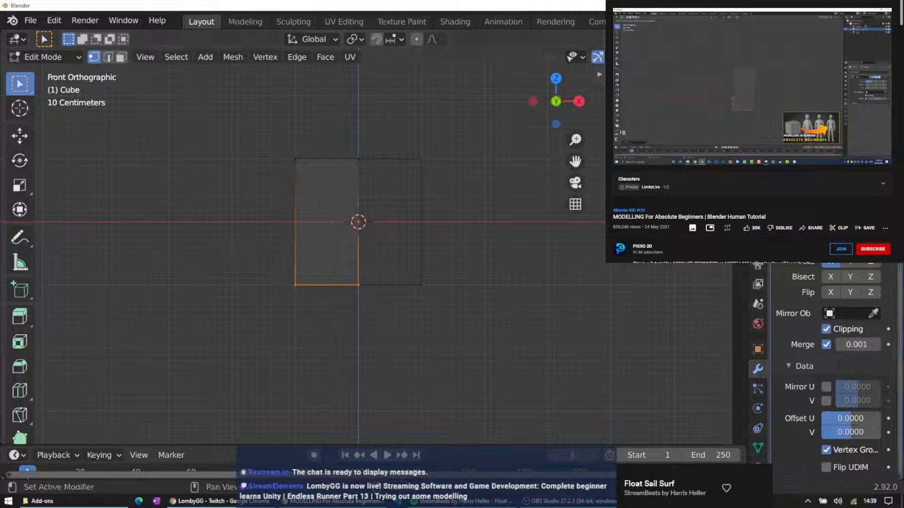
Set the tutorial video's playback speed to Normal and rewind it to the part where wireframe shading is chosen
click(836, 158)
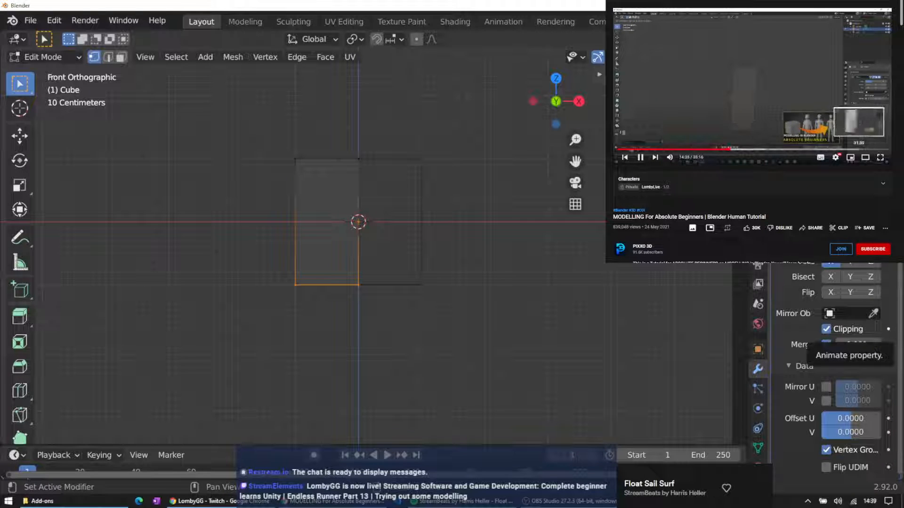
click(849, 112)
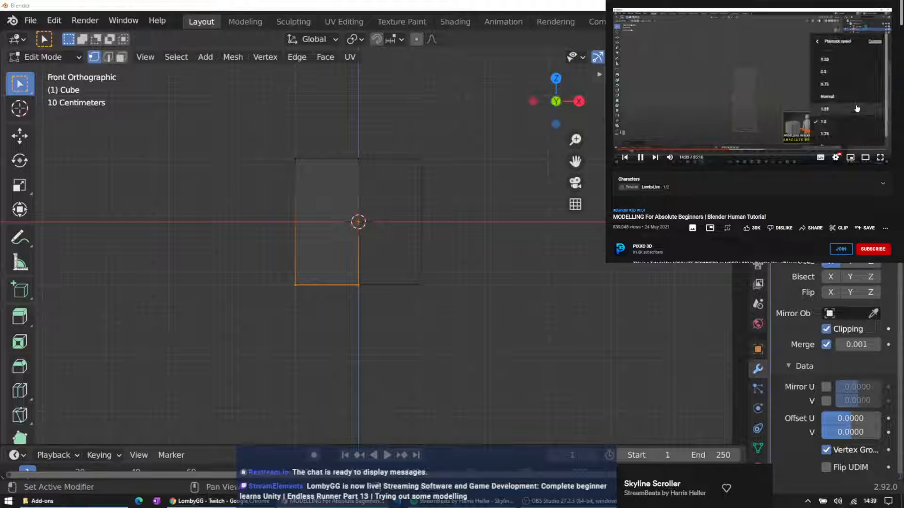
click(845, 89)
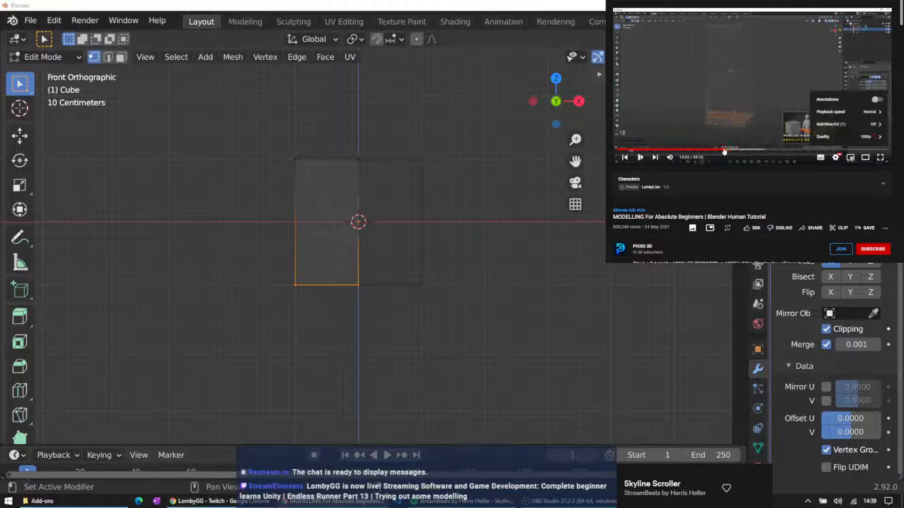
click(724, 150)
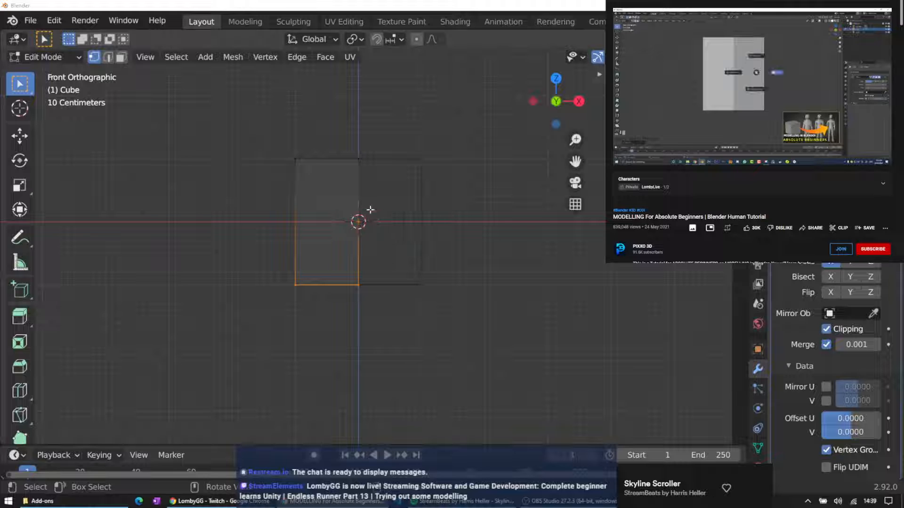
Box-select the bottom vertices in the front view and move them up along the Z axis by about 1 m
mouse_move(420, 161)
middle_down()
mouse_move(405, 174)
mouse_move(426, 196)
mouse_move(527, 202)
mouse_move(379, 180)
mouse_move(415, 151)
mouse_move(414, 171)
middle_up()
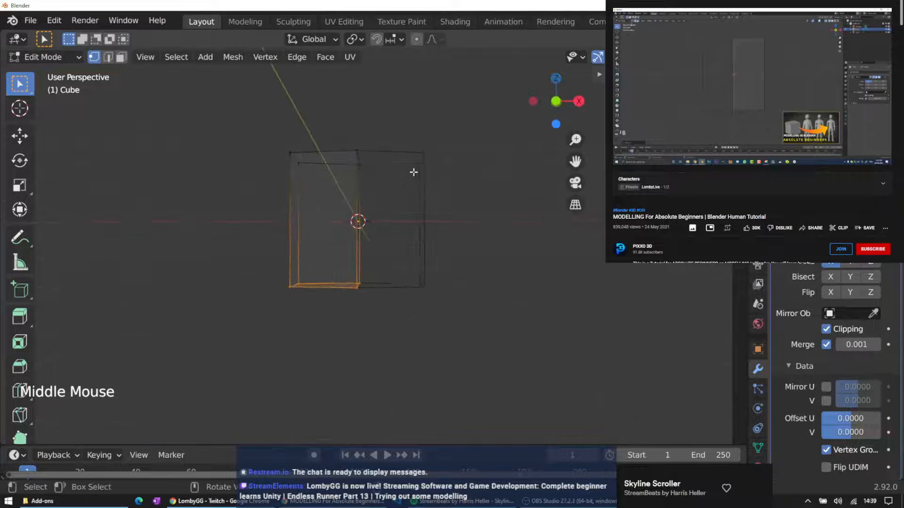
key(KP_1)
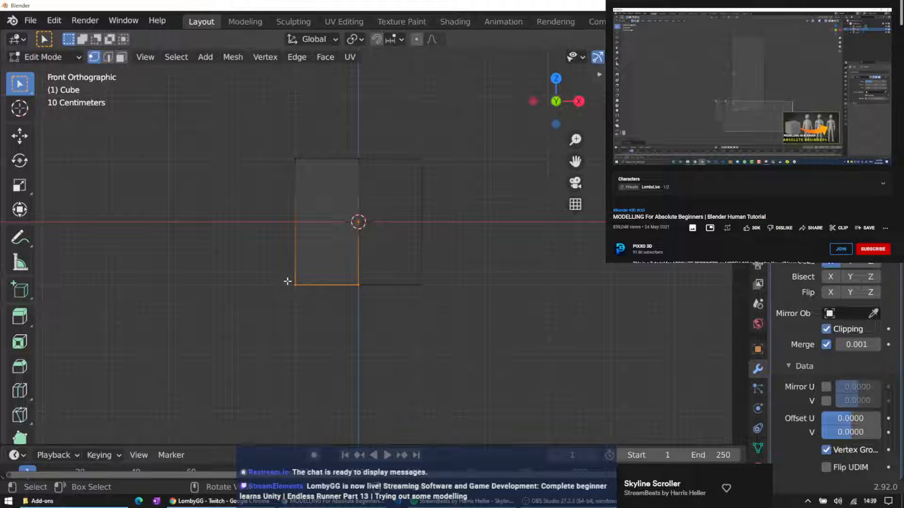
drag(259, 274, 461, 330)
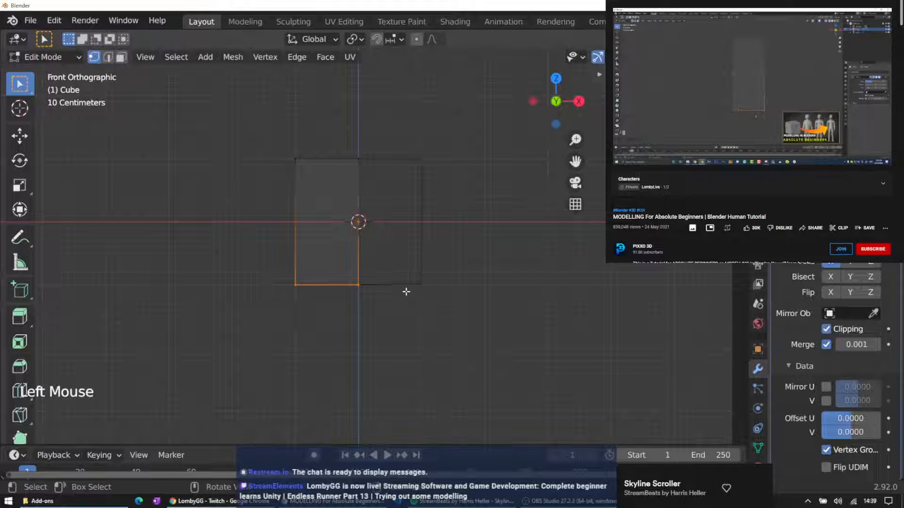
key(g)
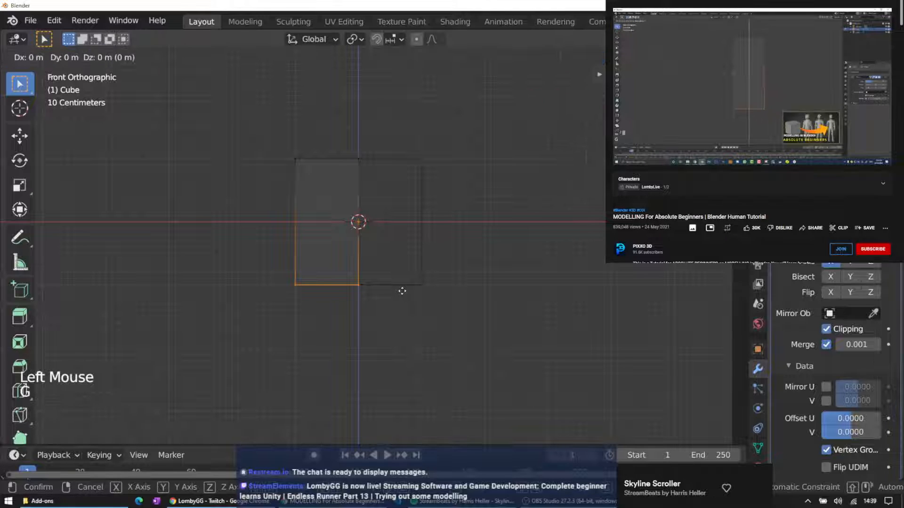
key(z)
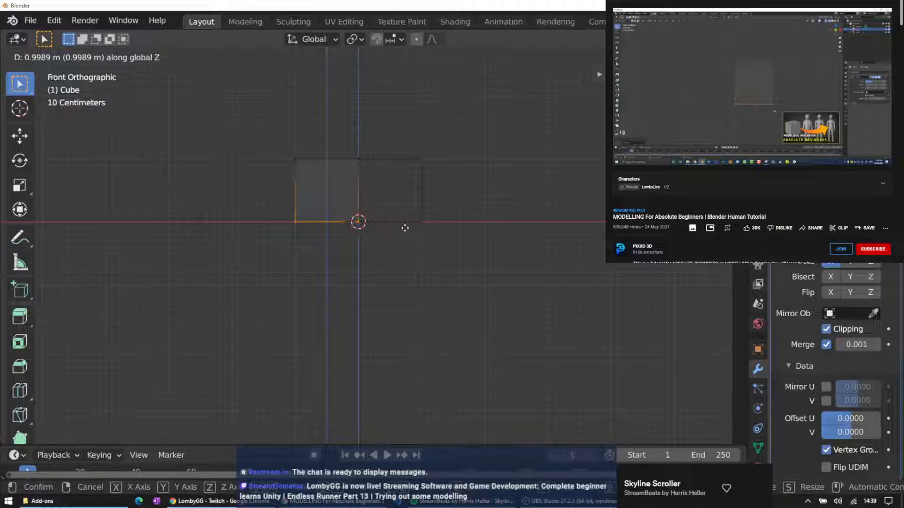
click(406, 228)
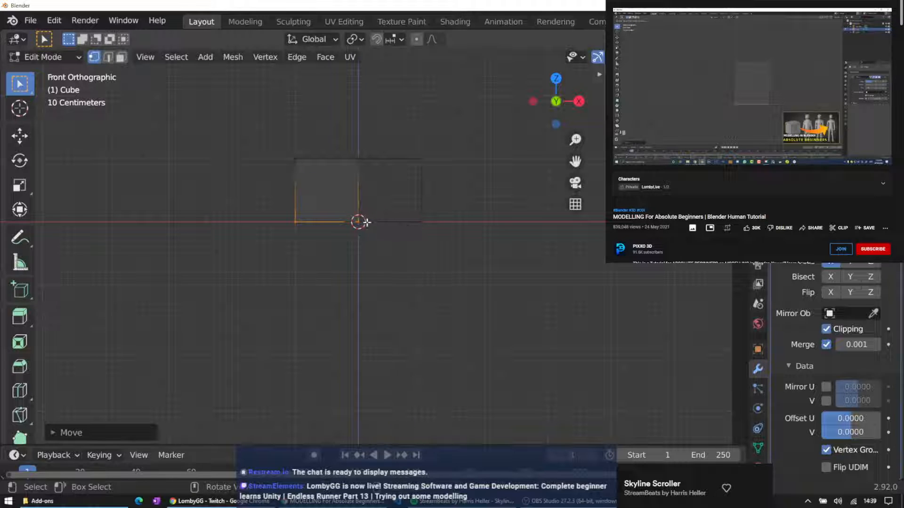
Move the bottom vertices inward along the X axis by about 0.12 m to taper the block's lower side
key(g)
key(x)
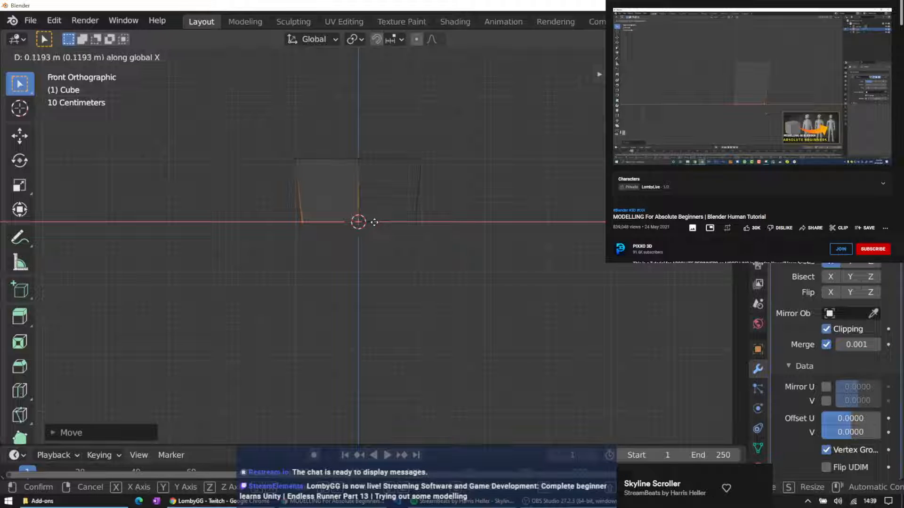
click(375, 223)
scroll(325, 196, up, 1)
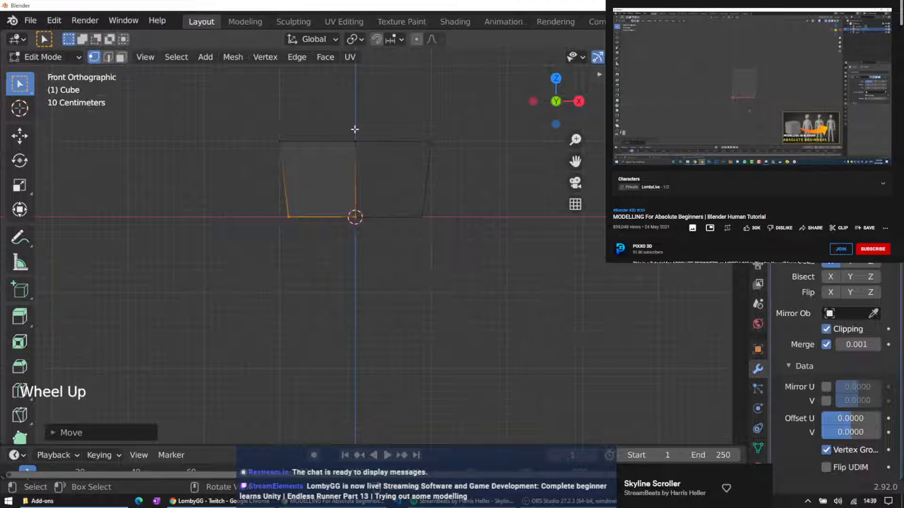
middle_drag(355, 136, 336, 143)
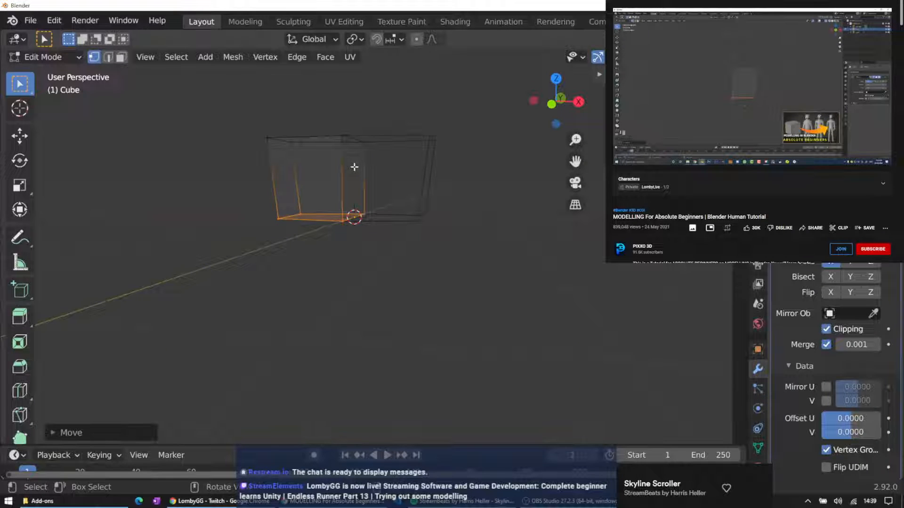
Extrude the half's bottom vertices downward by about 1.58 m and slightly outward in the front view
key(KP_1)
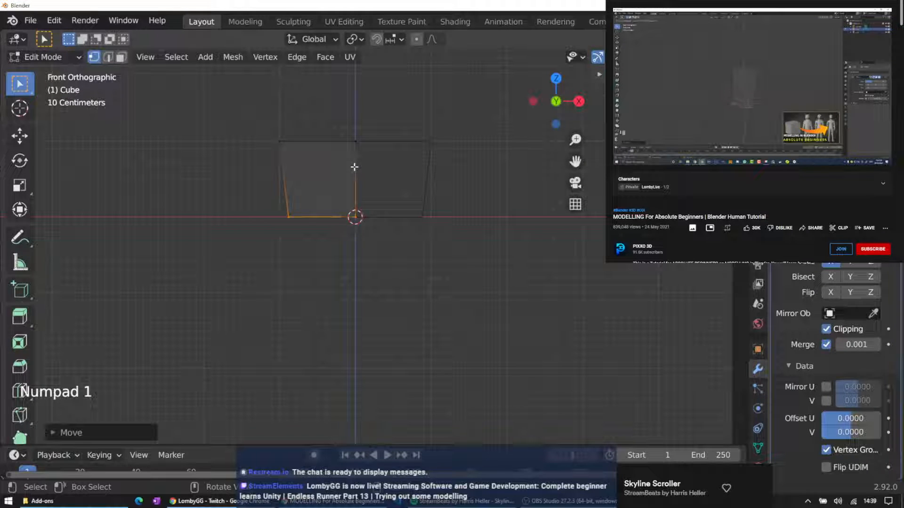
key(e)
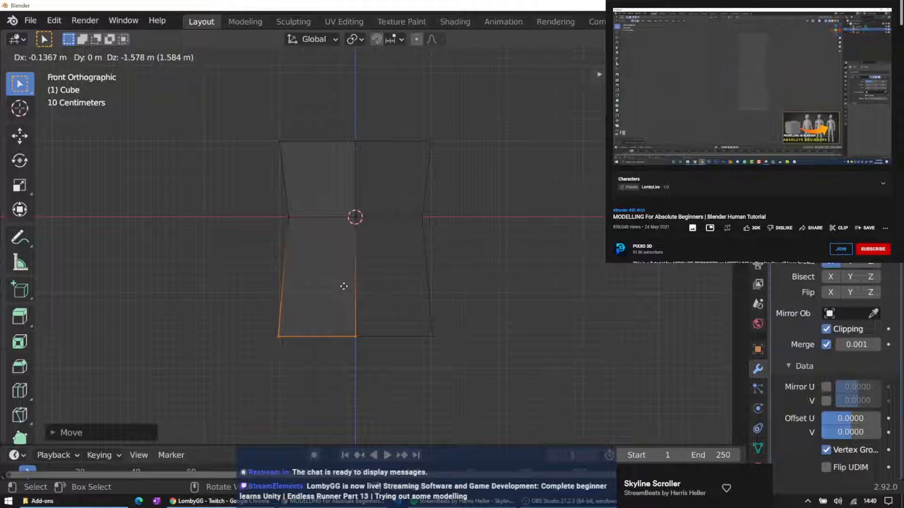
click(344, 286)
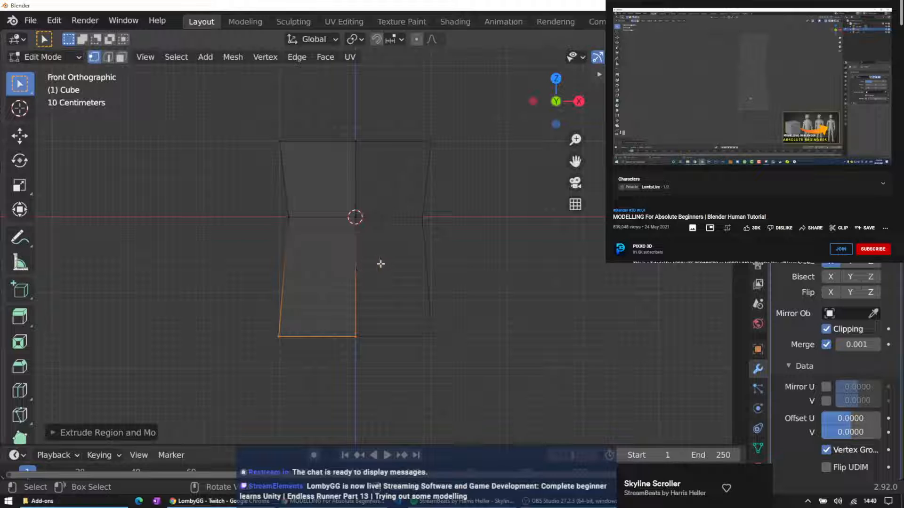
Switch to solid shading and examine the extruded torso from the front, the side and below
key(z)
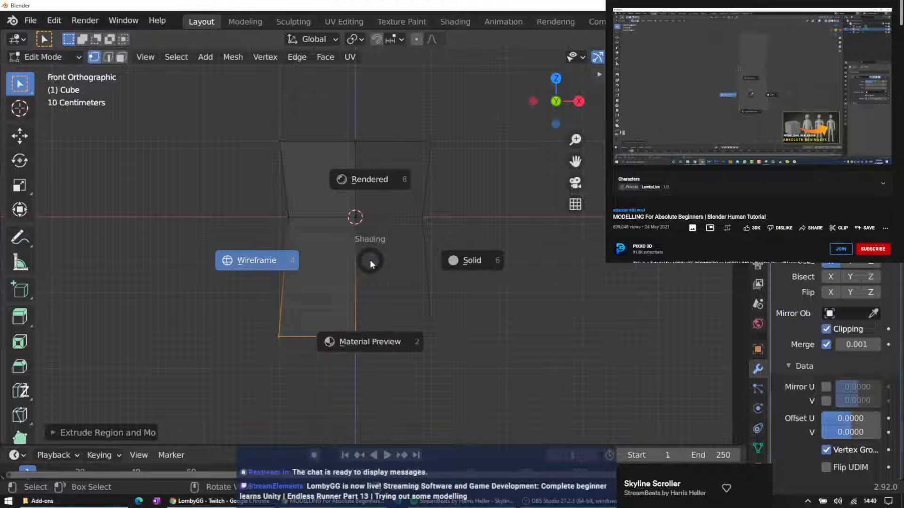
click(485, 259)
middle_drag(439, 259, 349, 227)
scroll(343, 230, down, 3)
scroll(348, 228, up, 2)
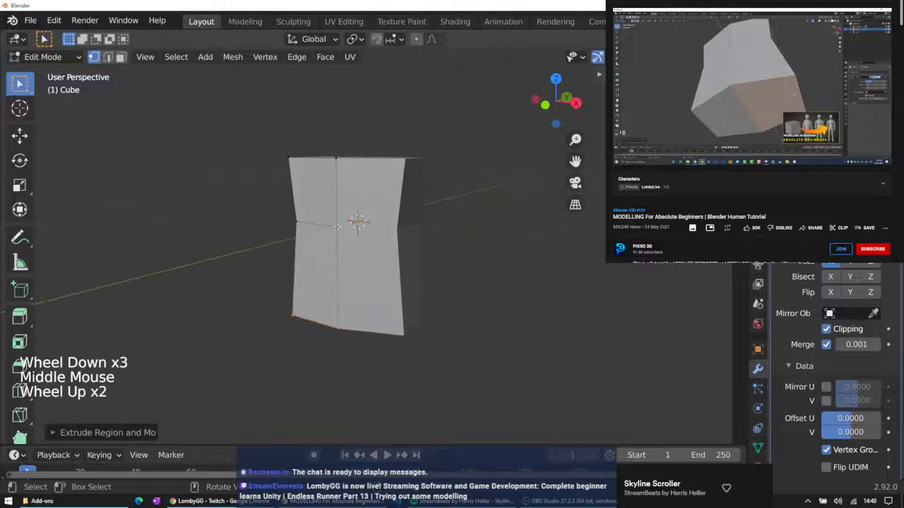
scroll(337, 227, down, 4)
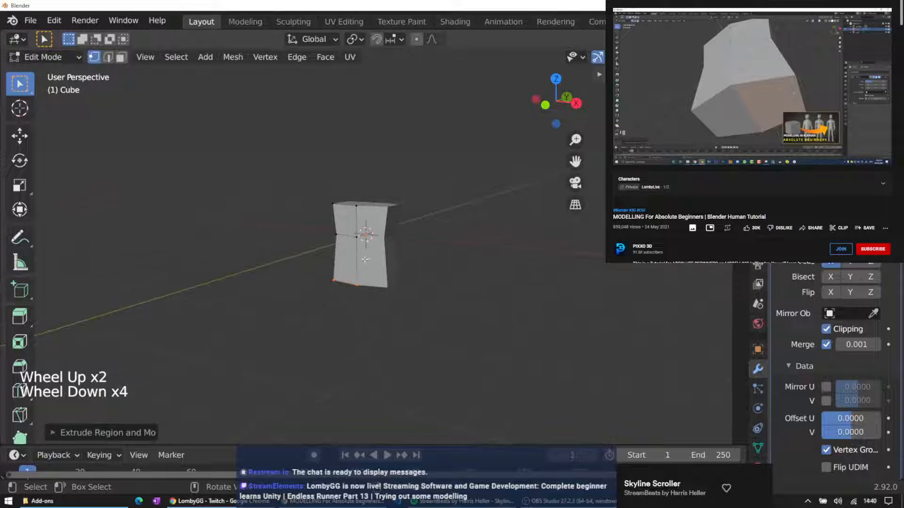
middle_drag(337, 227, 361, 316)
click(360, 281)
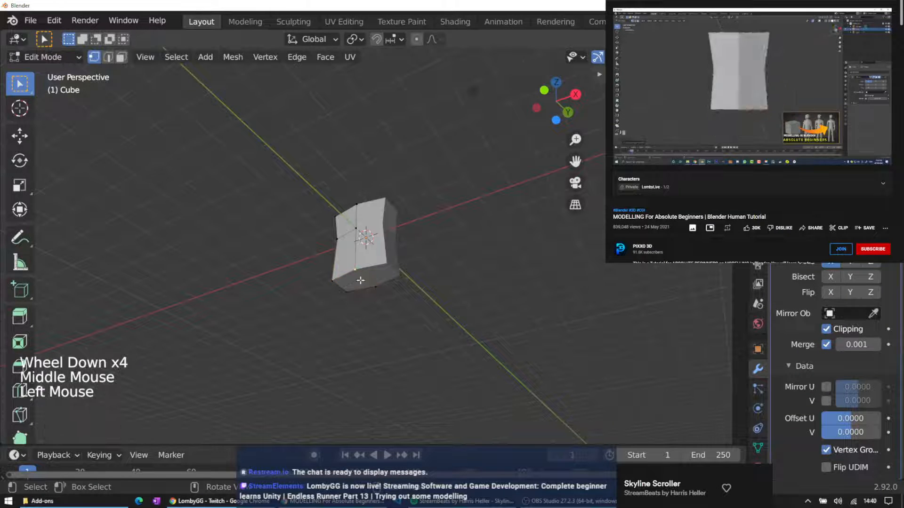
Try to rotate the bottom vertices selected in solid shading by about 7° in the front view
key(KP_1)
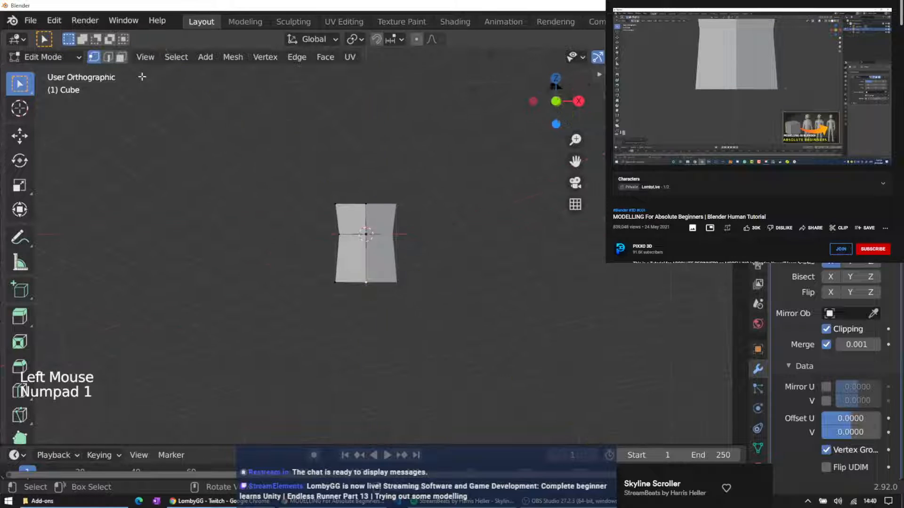
scroll(158, 175, up, 6)
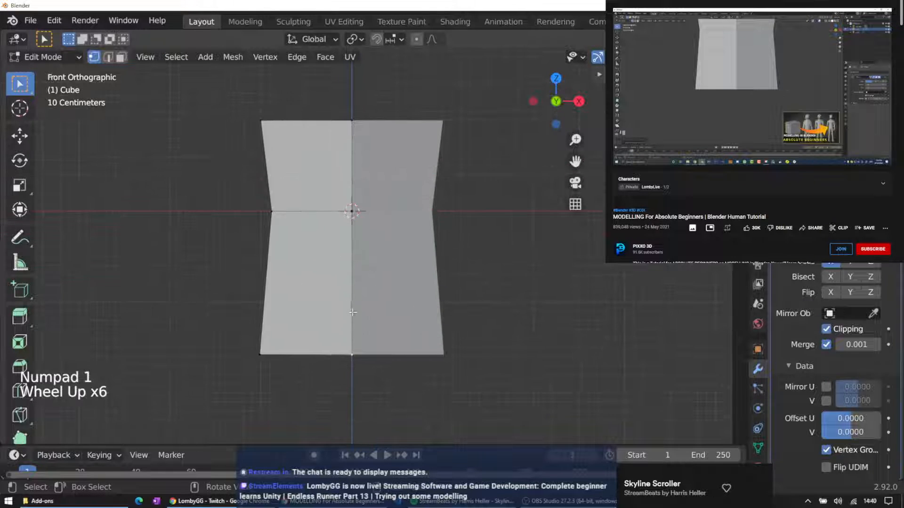
scroll(339, 319, down, 2)
drag(278, 307, 418, 364)
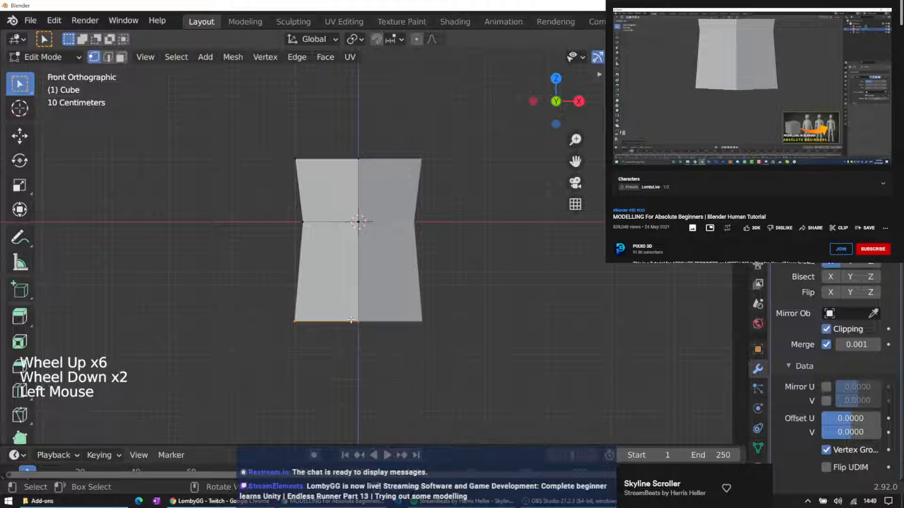
key(r)
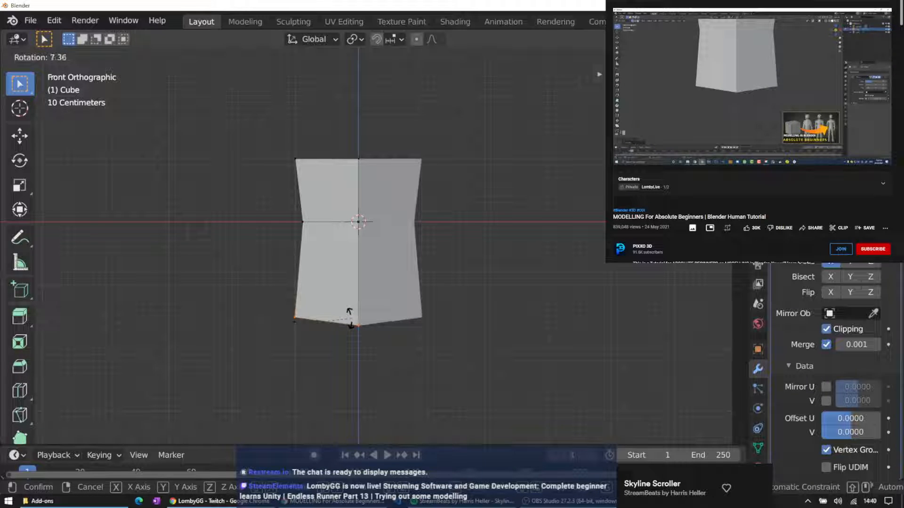
click(350, 319)
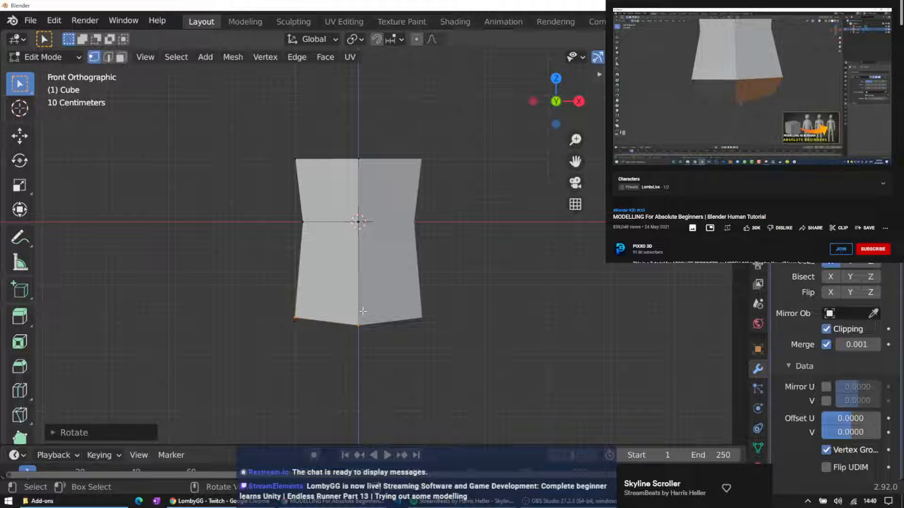
key(ctrl+z)
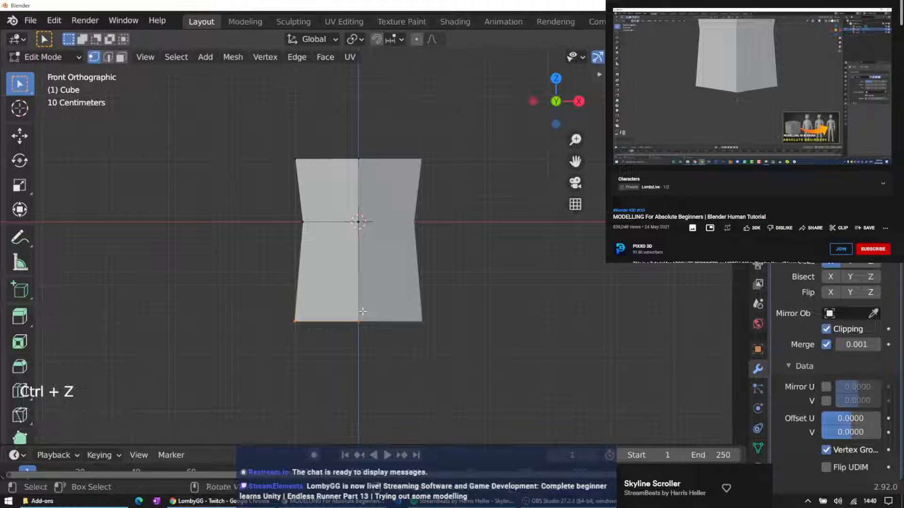
key(ctrl)
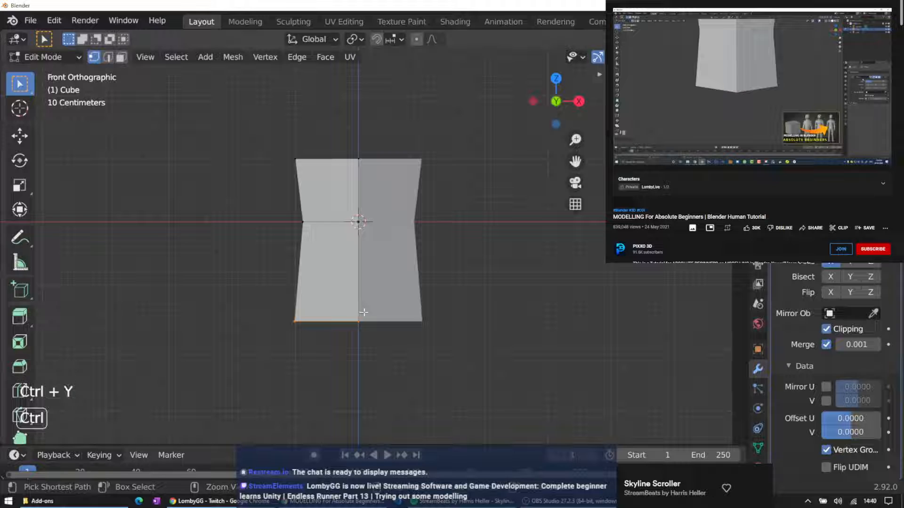
Box-select the bottom vertices again in the front view and rotate them by about 7.8°
drag(283, 316, 387, 339)
key(r)
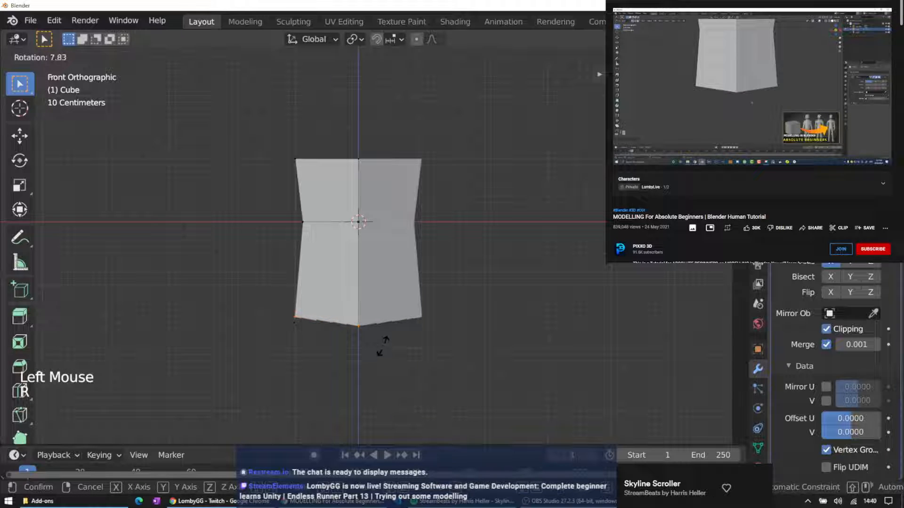
click(382, 345)
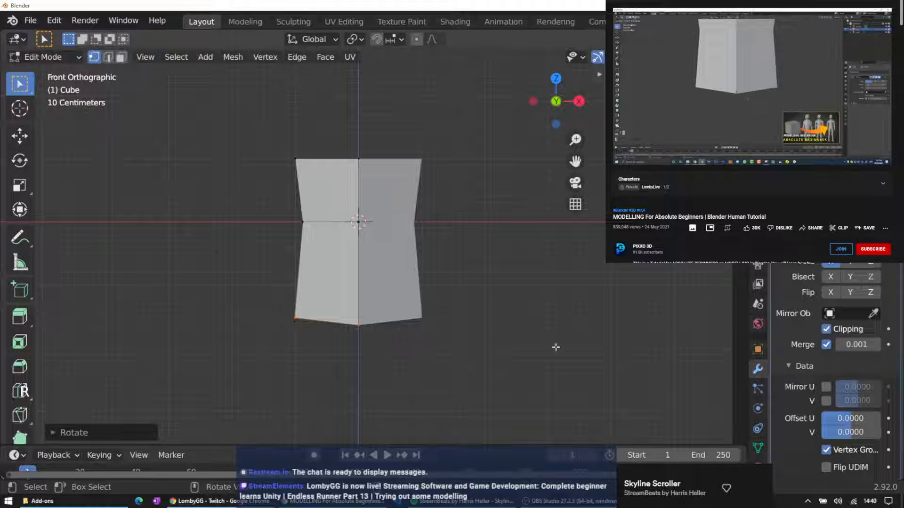
Disable Clipping in the Mirror modifier and extrude the angled bottom edge down and outward by about 1.8 m as a leg
click(826, 329)
key(e)
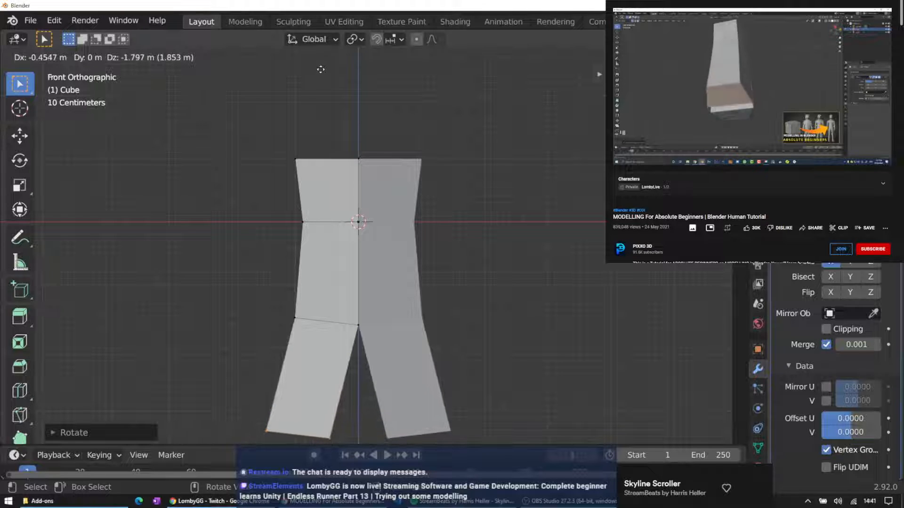
click(324, 62)
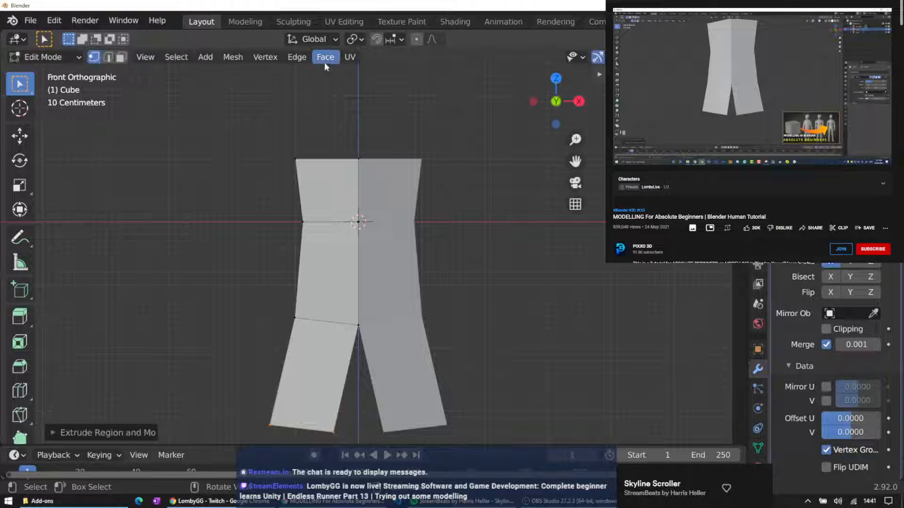
shift+middle_drag(438, 149, 449, 70)
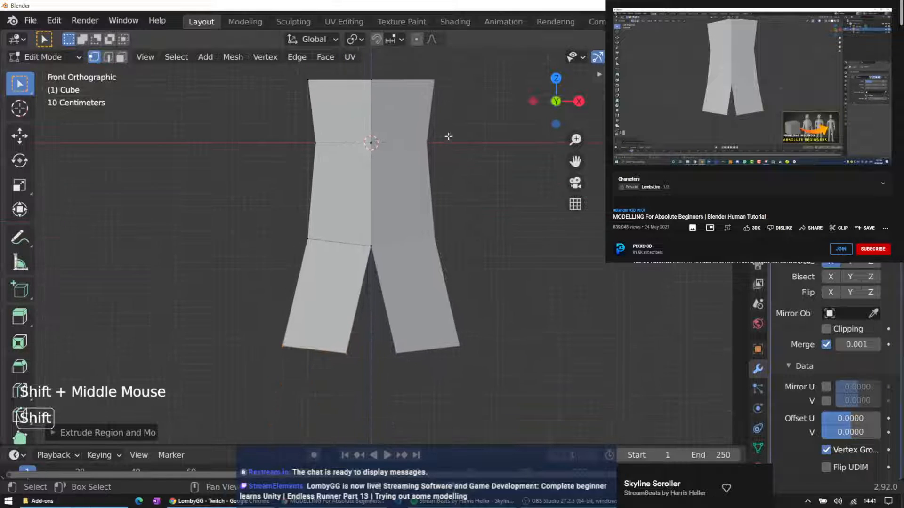
shift+middle_drag(460, 241, 467, 179)
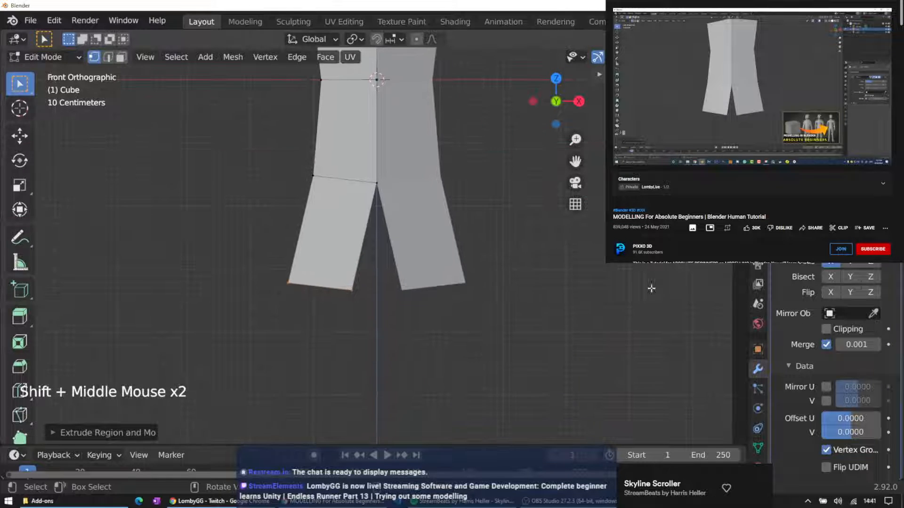
Re-enable Clipping in the Mirror modifier and undo the leg extrusion
click(827, 329)
middle_drag(366, 315, 170, 313)
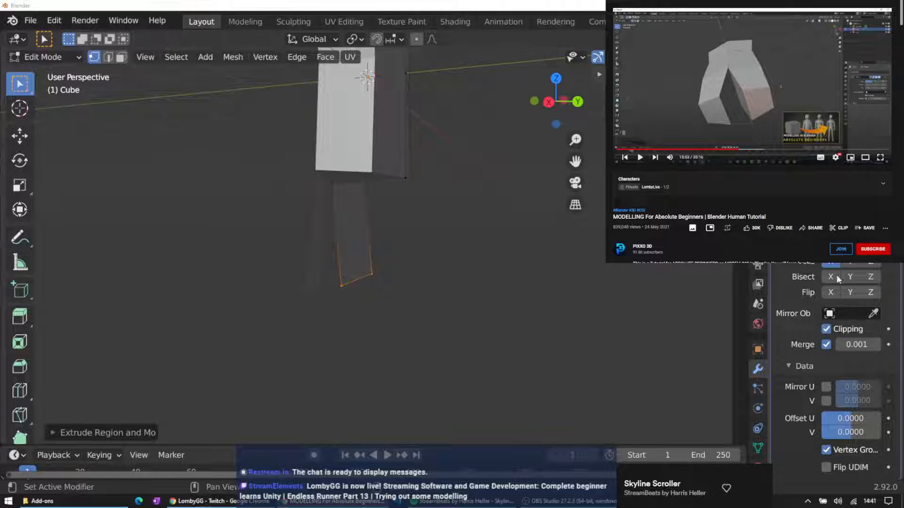
click(430, 218)
key(ctrl+z)
key(ctrl+z)
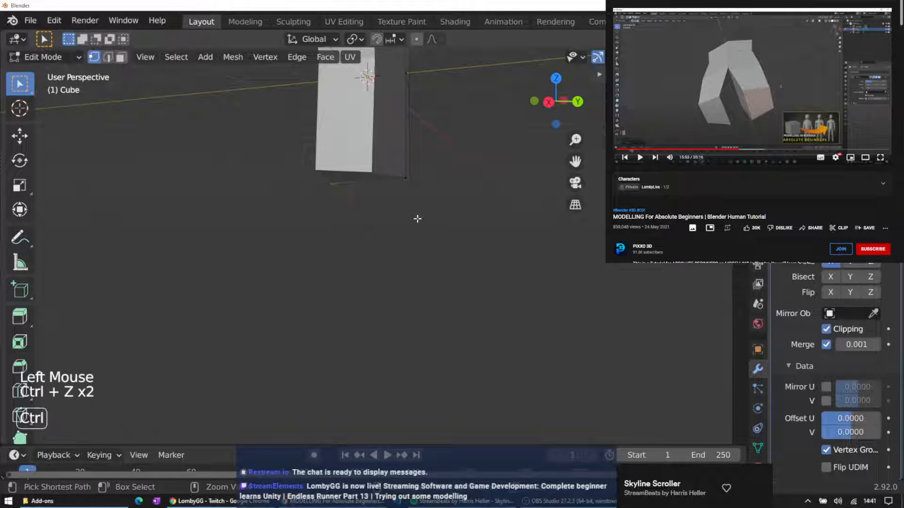
Switch to wireframe shading and box-select the front and back bottom vertices of the torso half
mouse_move(416, 217)
middle_down()
mouse_move(456, 210)
mouse_move(353, 210)
mouse_move(406, 214)
middle_up()
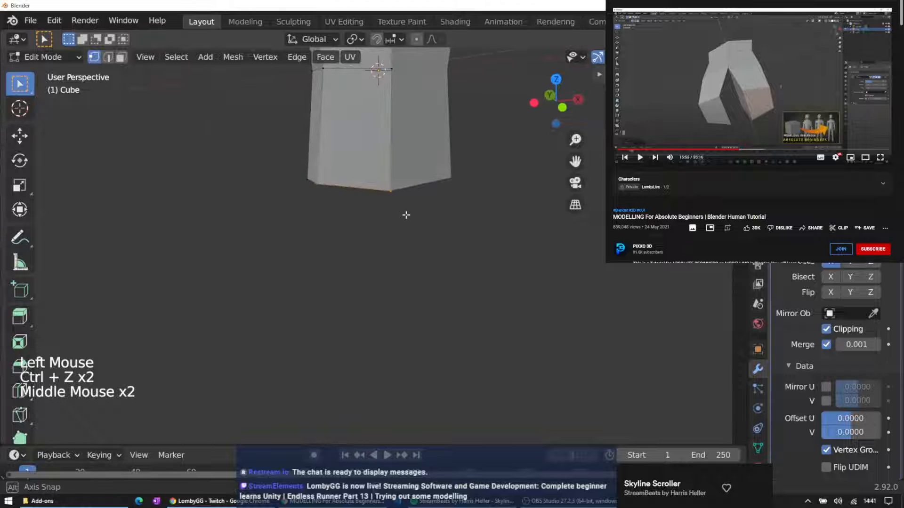
key(KP_1)
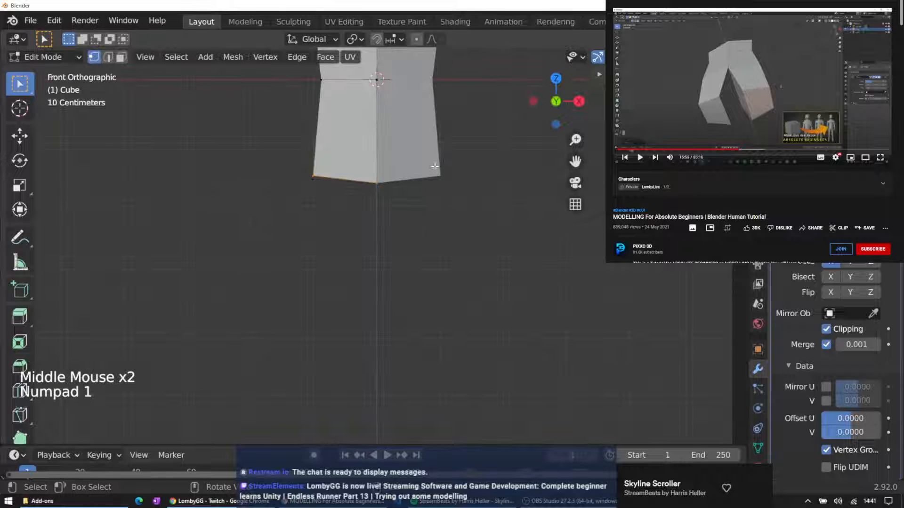
key(z)
key(z)
key(z)
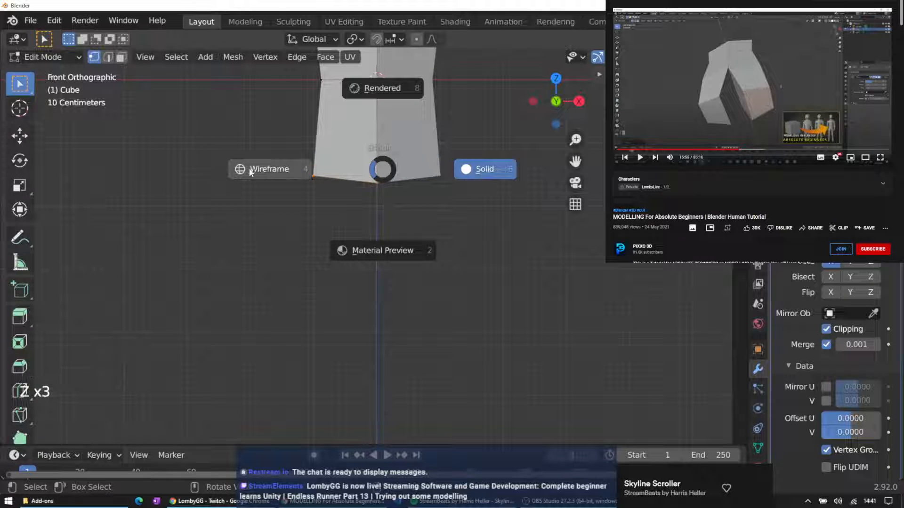
click(291, 169)
middle_drag(415, 147, 398, 160)
click(295, 166)
drag(295, 165, 408, 220)
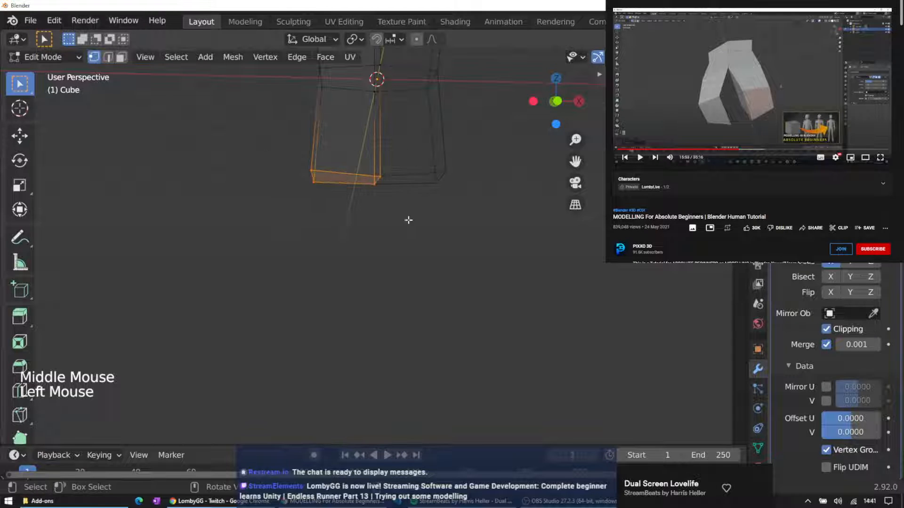
Undo the earlier bottom rotation, then box-select all the half's bottom vertices and rotate them by about 9°
middle_drag(438, 185, 381, 193)
key(ctrl+z)
key(ctrl+z)
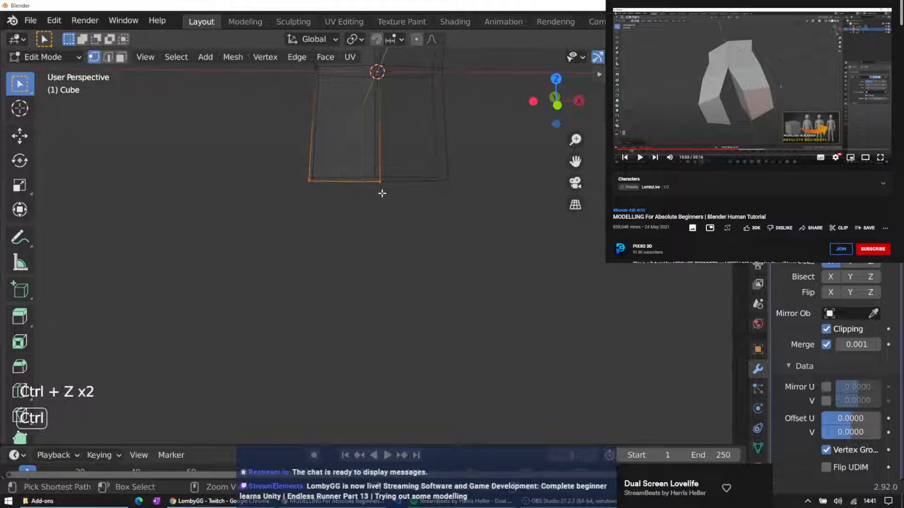
drag(287, 169, 392, 215)
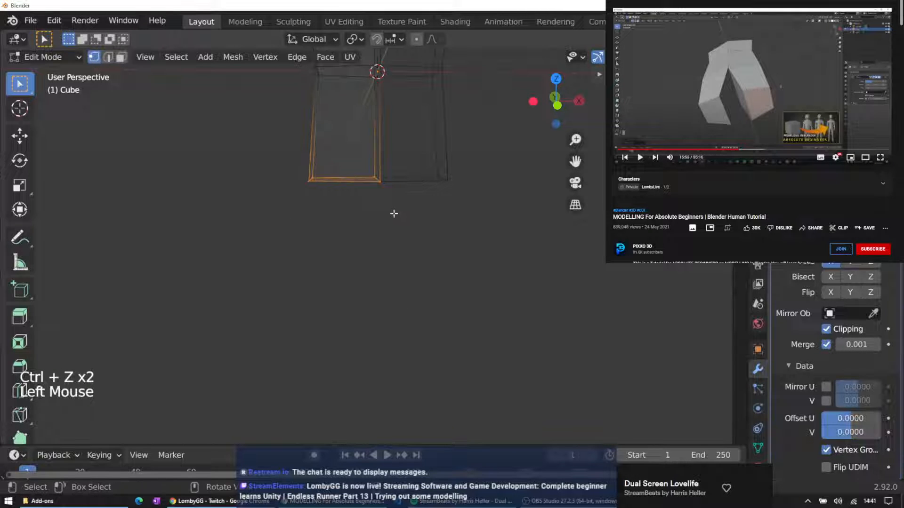
key(r)
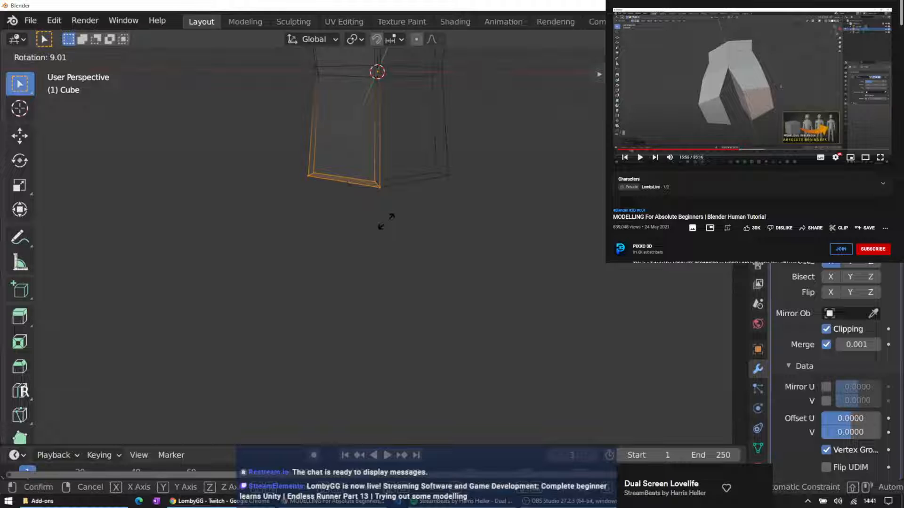
click(386, 222)
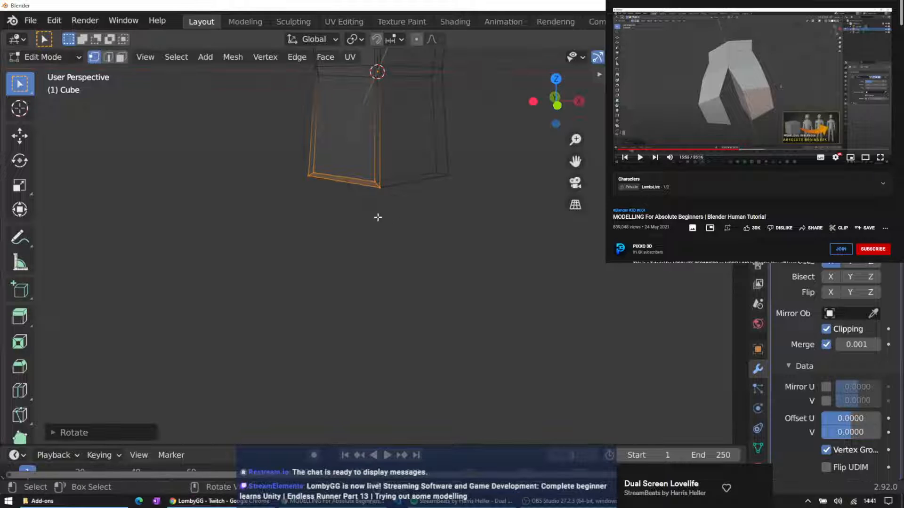
Disable Clipping in the Mirror modifier and extrude the half's angled bottom face along its normal to form an upper leg
middle_drag(356, 207, 358, 224)
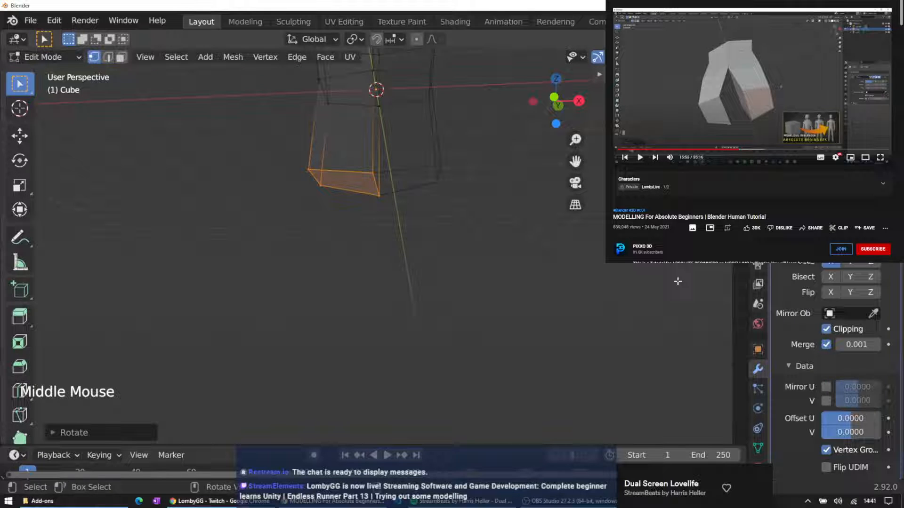
click(826, 330)
key(e)
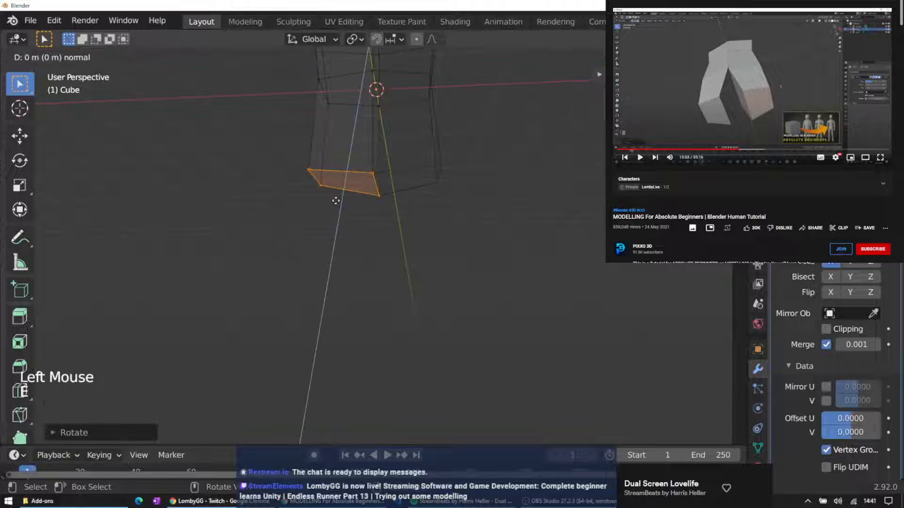
click(320, 308)
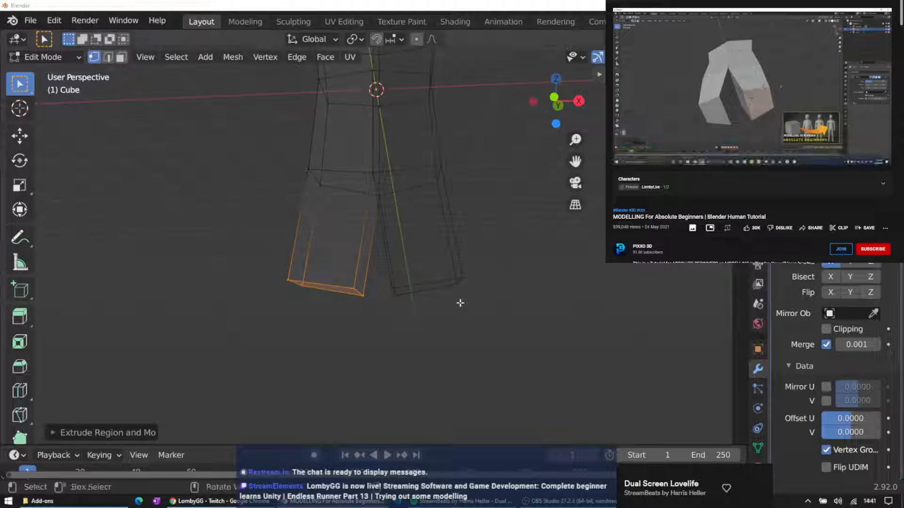
Switch to face selection, select the bottom face of the upper leg and re-enable Clipping in the Mirror modifier
middle_drag(363, 294, 397, 250)
click(343, 269)
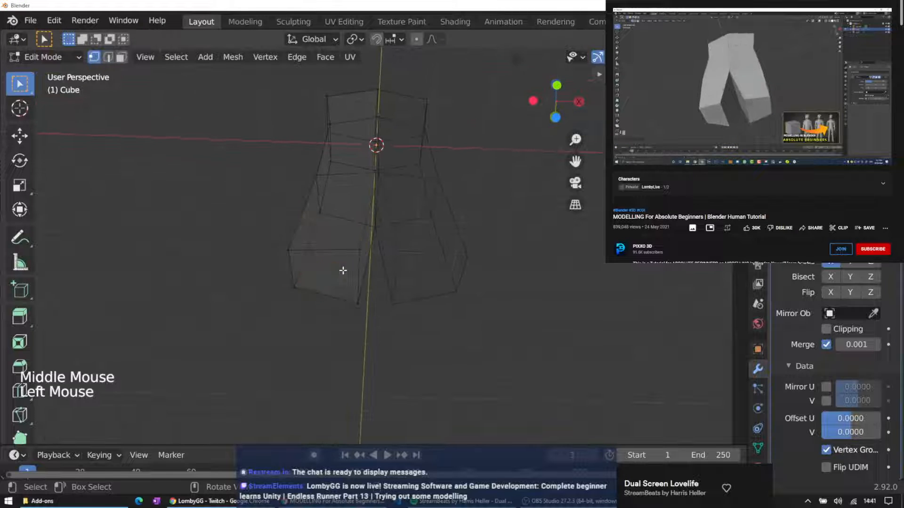
click(109, 58)
click(121, 57)
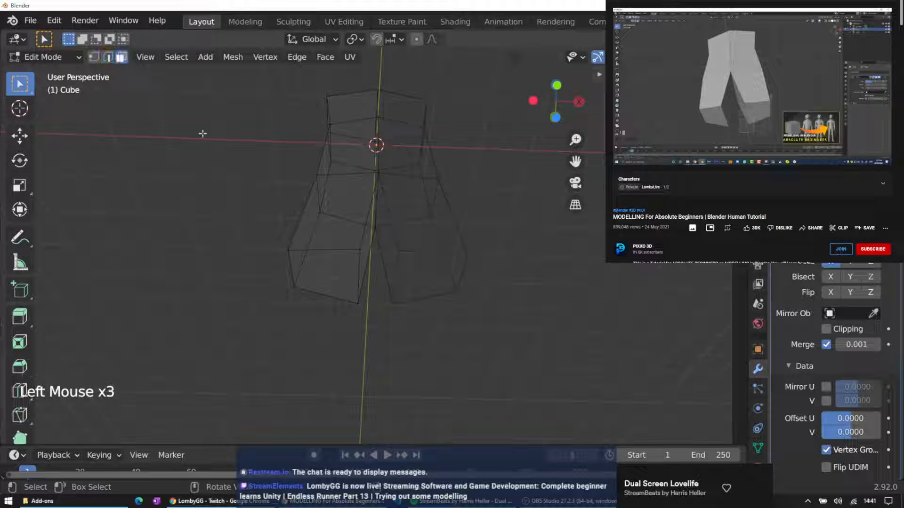
click(353, 276)
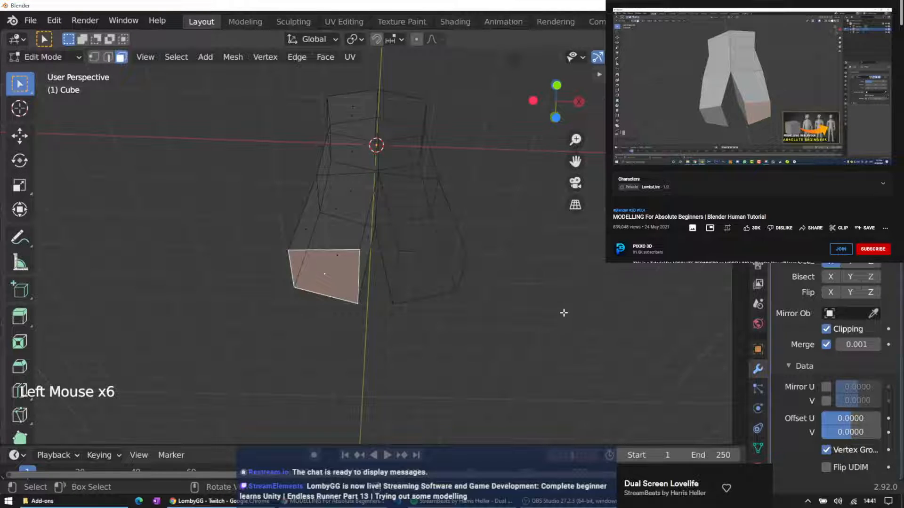
Try to extrude the leg's bottom face in front view and move it down along the global Z axis
middle_drag(444, 337, 379, 317)
scroll(395, 329, down, 1)
scroll(381, 321, down, 1)
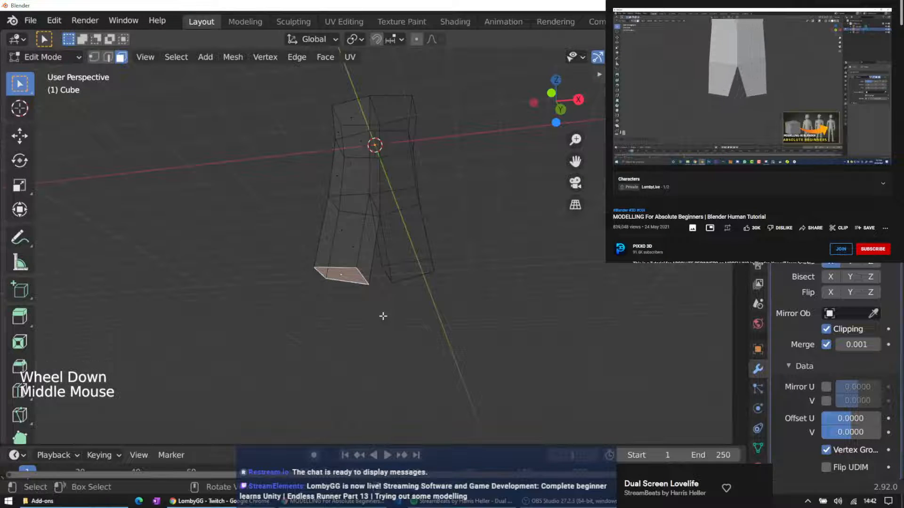
key(KP_1)
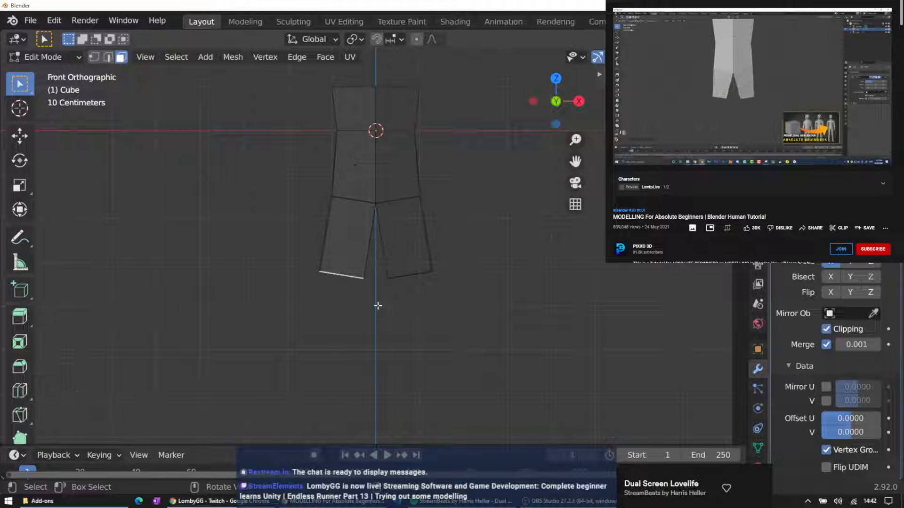
key(e)
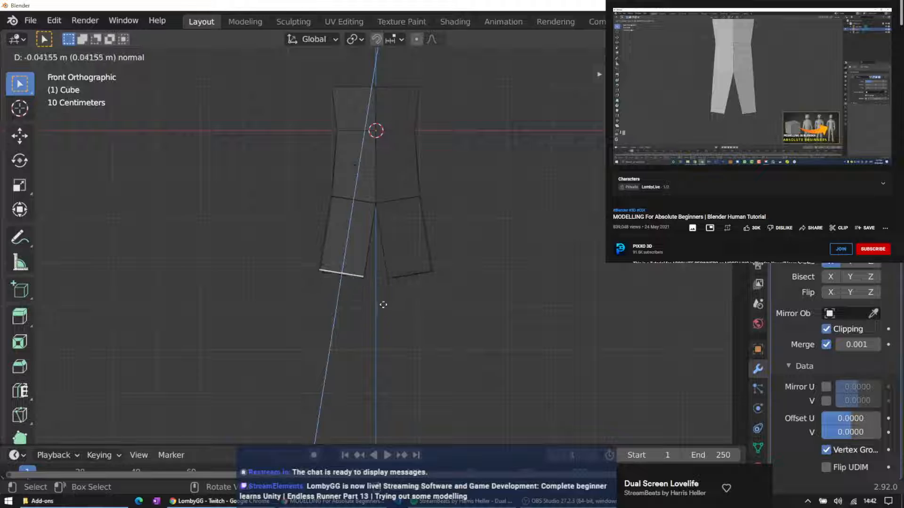
click(414, 311)
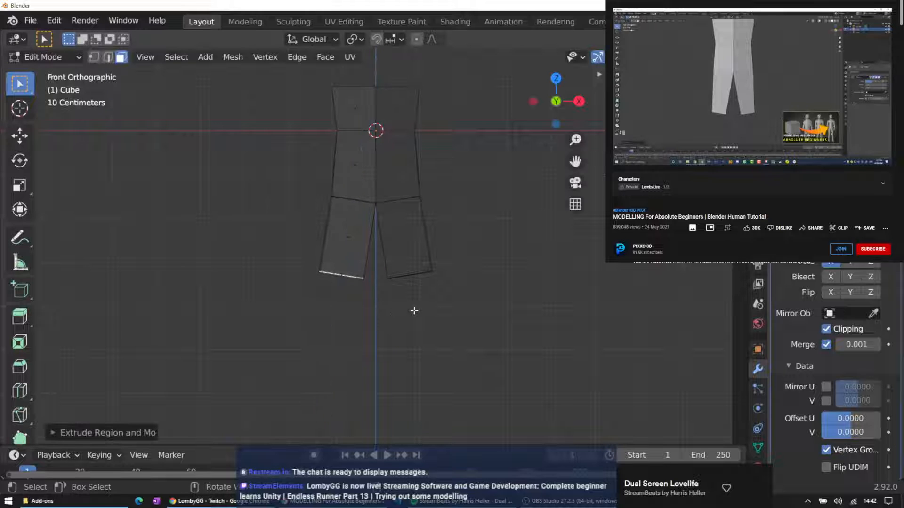
key(g)
key(z)
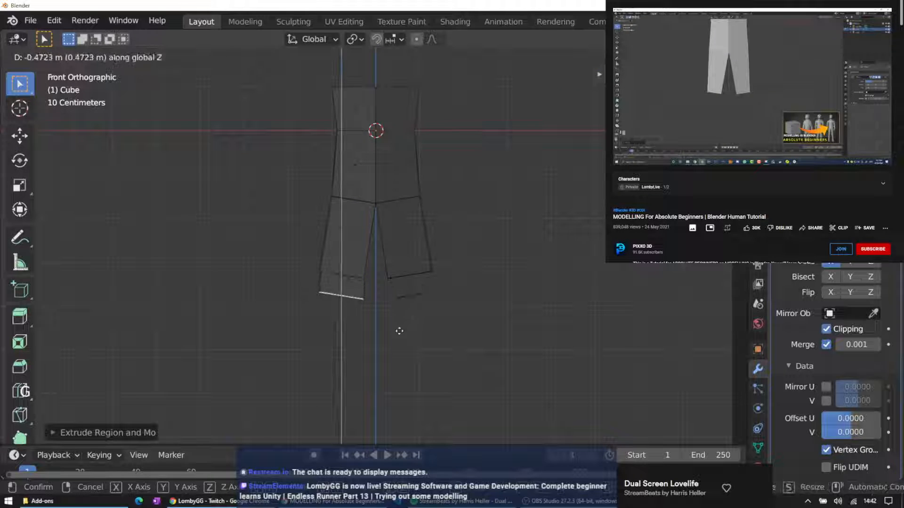
key(ctrl)
key(ctrl+z)
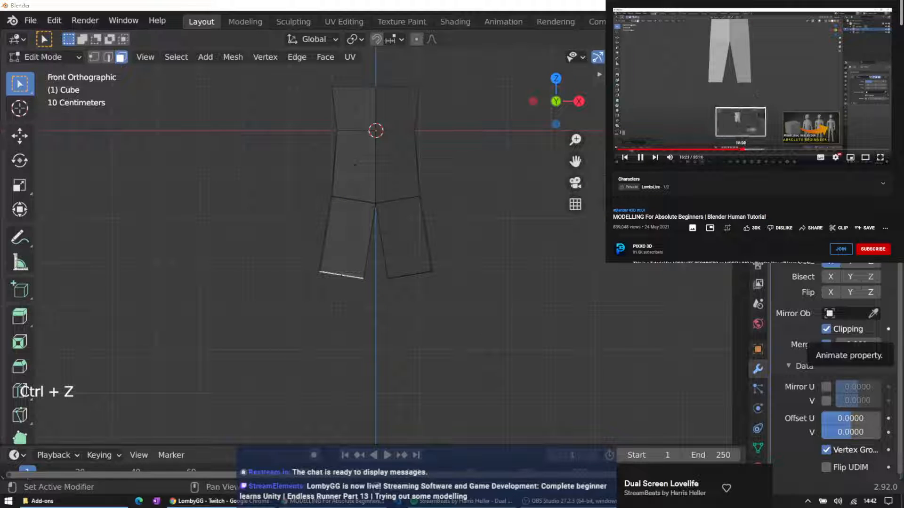
Rewind the tutorial video and try to select the leg's bottom face from the front view
click(737, 149)
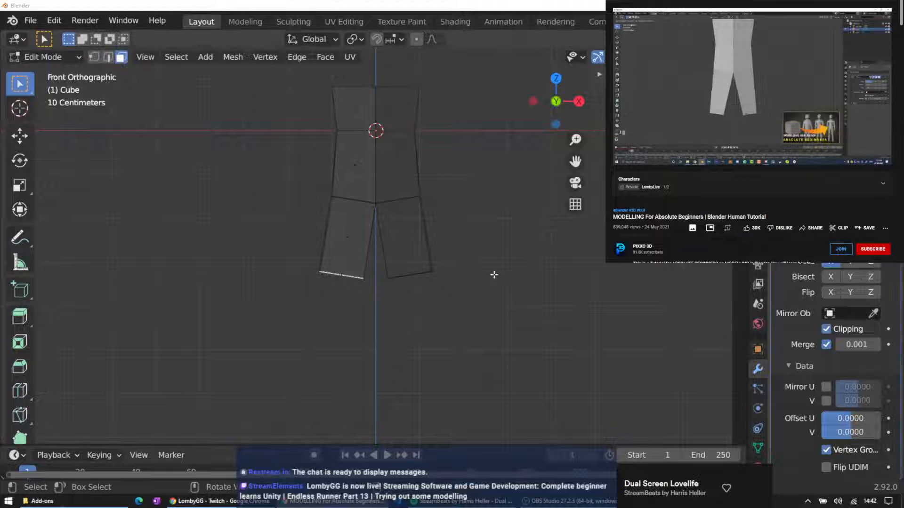
click(344, 275)
click(341, 292)
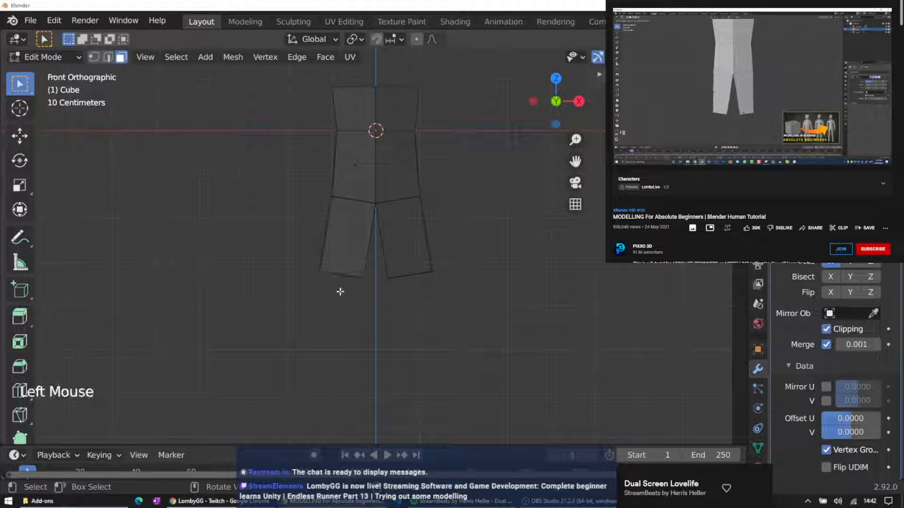
click(339, 288)
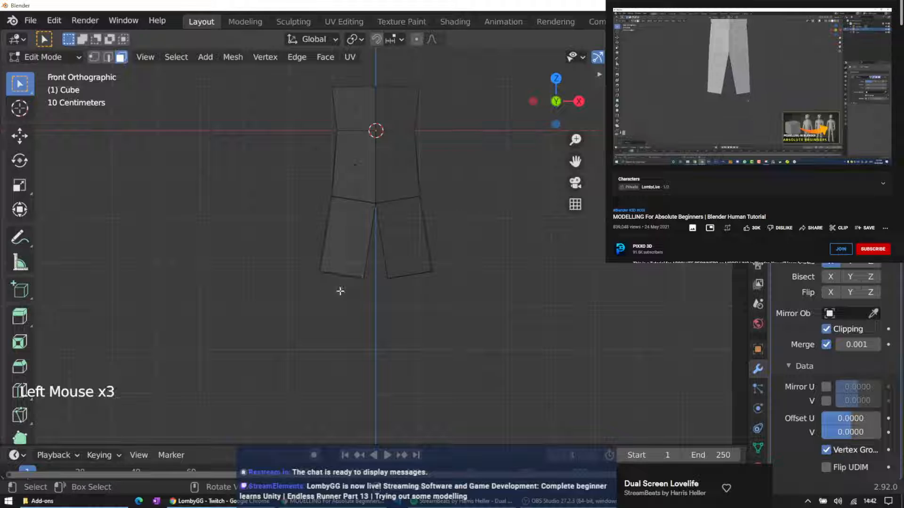
drag(289, 250, 473, 324)
key(ctrl+z)
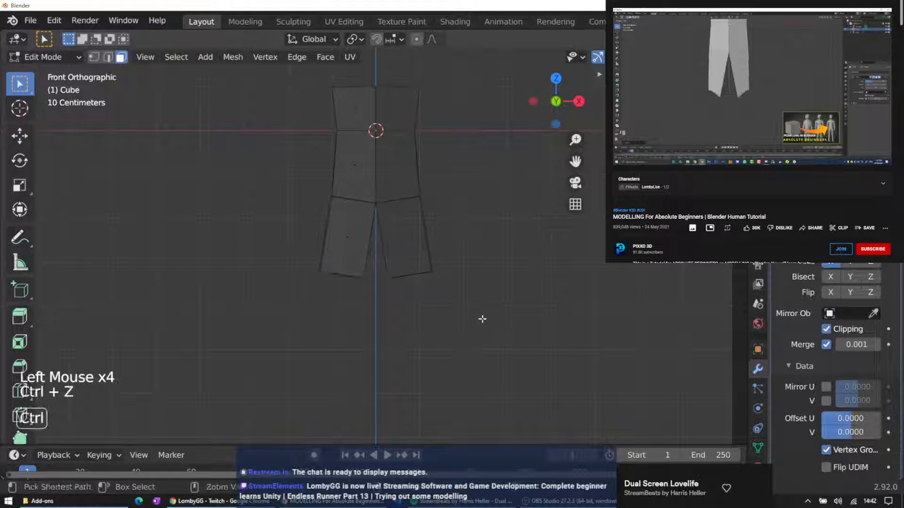
Rewind the tutorial video to the leg extrusion part and select the leg's bottom face from below
click(738, 127)
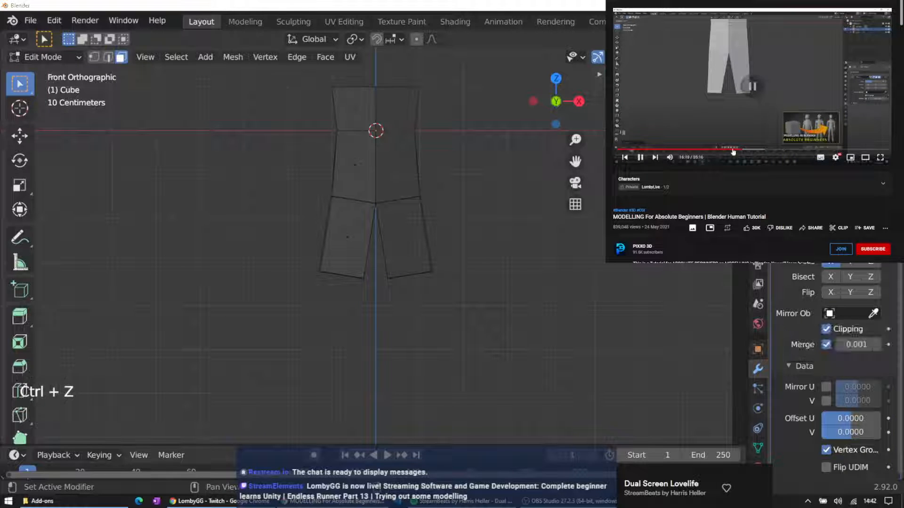
click(738, 150)
click(738, 149)
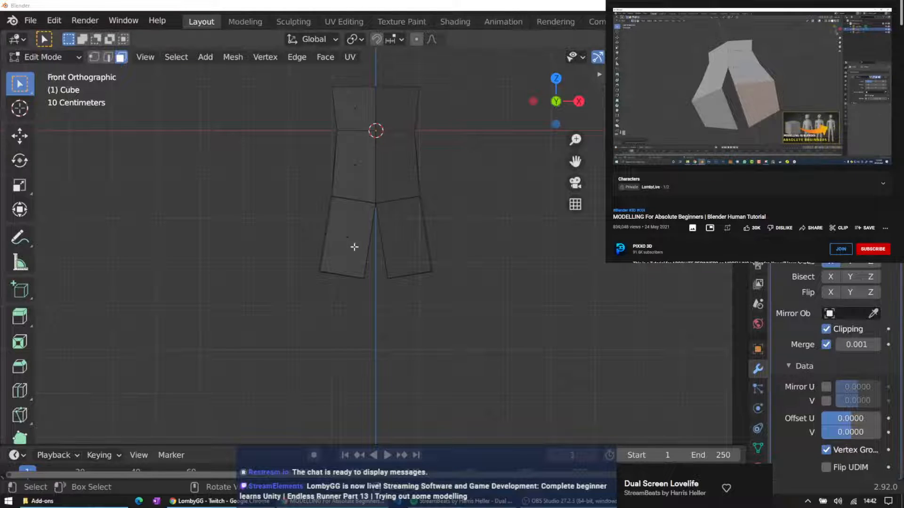
middle_drag(353, 246, 369, 193)
click(353, 264)
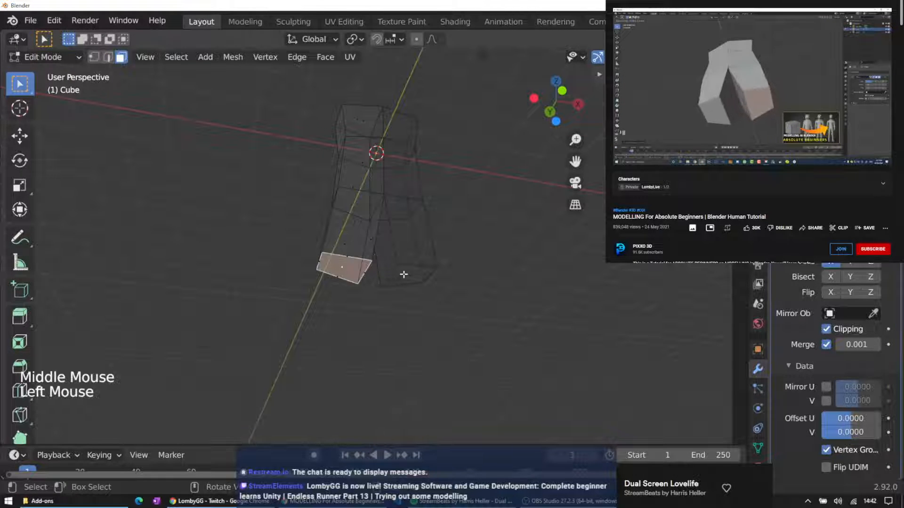
Try scaling down the bottom face of the leg and undo the resize
middle_drag(422, 253, 359, 303)
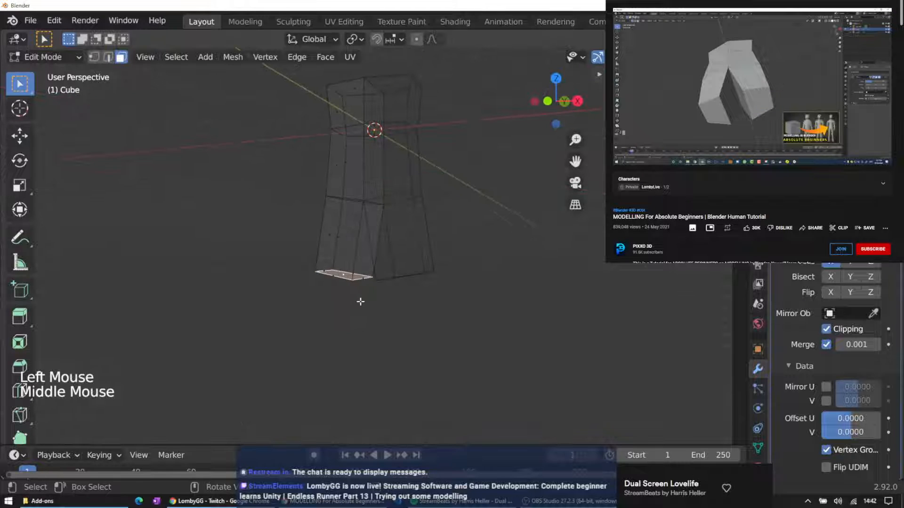
key(s)
click(353, 295)
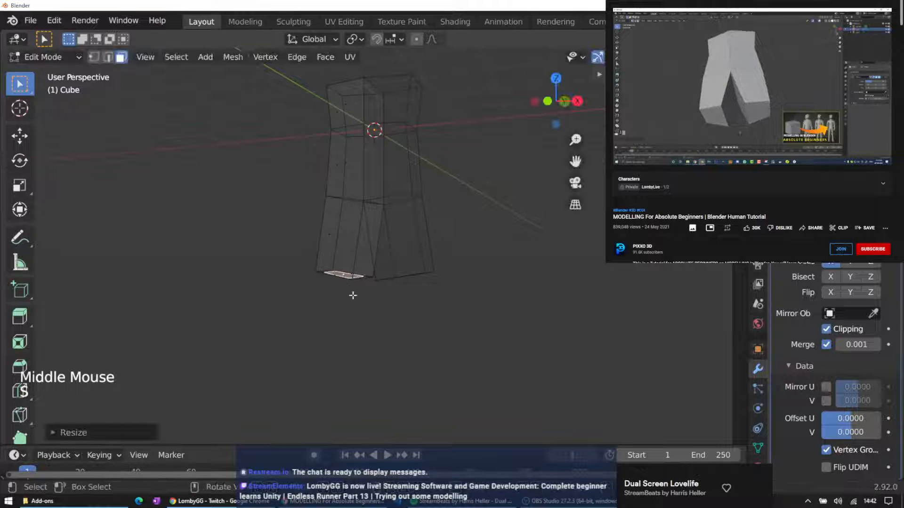
key(ctrl+z)
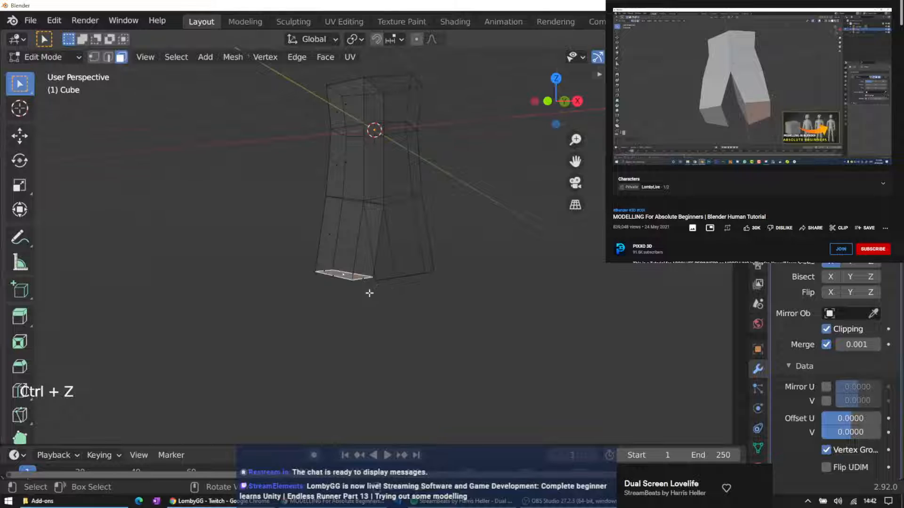
Box-select the leg's bottom vertices, and return to face selection with the leg's bottom face selected
middle_drag(369, 293, 442, 248)
middle_drag(350, 281, 159, 95)
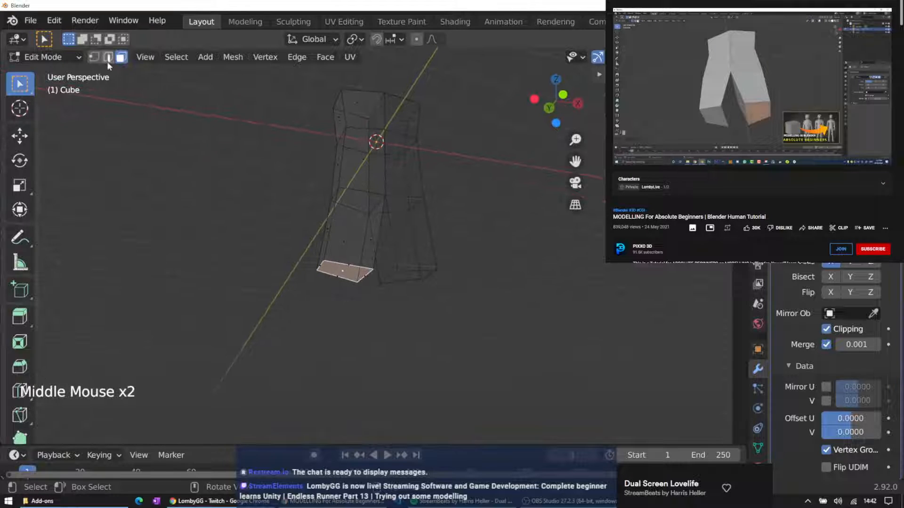
click(94, 58)
click(358, 282)
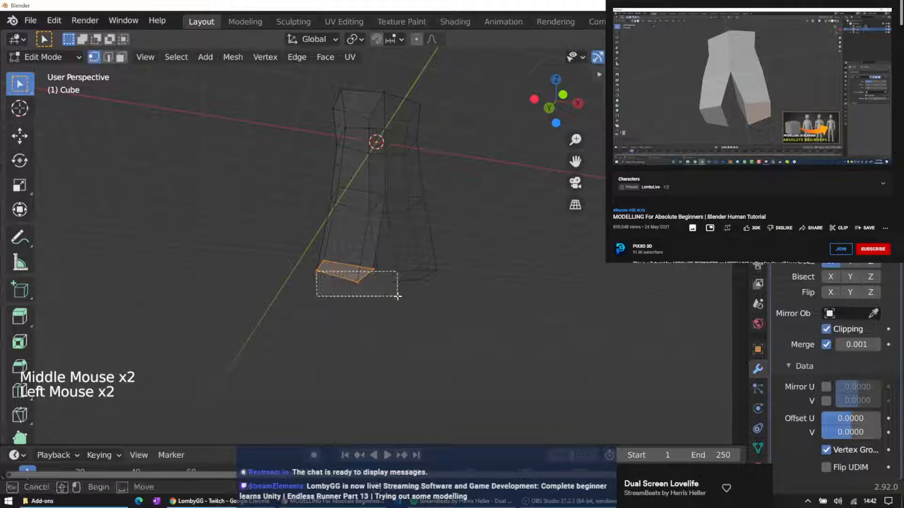
drag(287, 250, 387, 309)
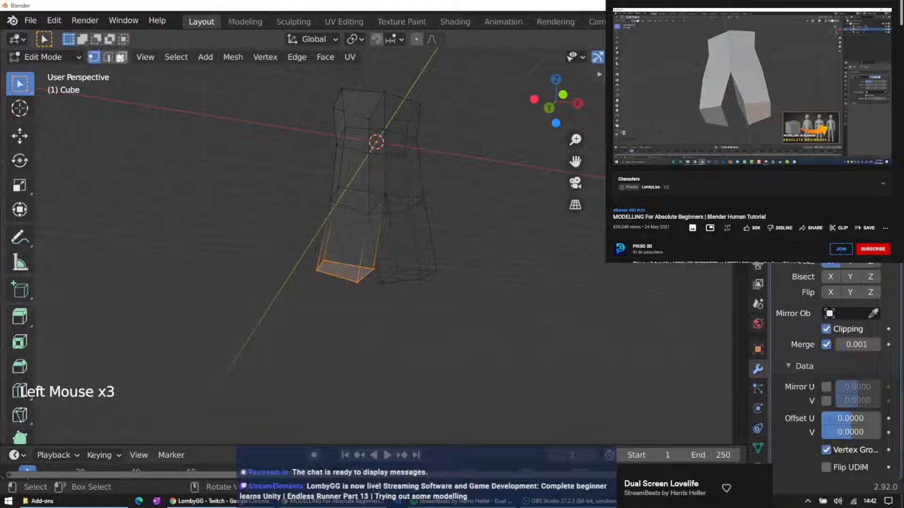
click(121, 57)
click(351, 272)
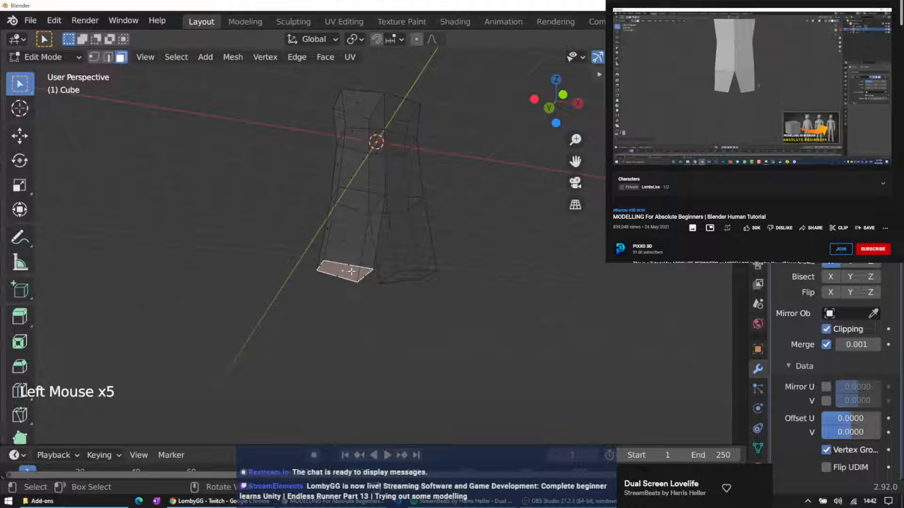
In front view, extrude the leg's bottom face about 1.7 m downward and rotate the new end face about -8° to level it
key(KP_1)
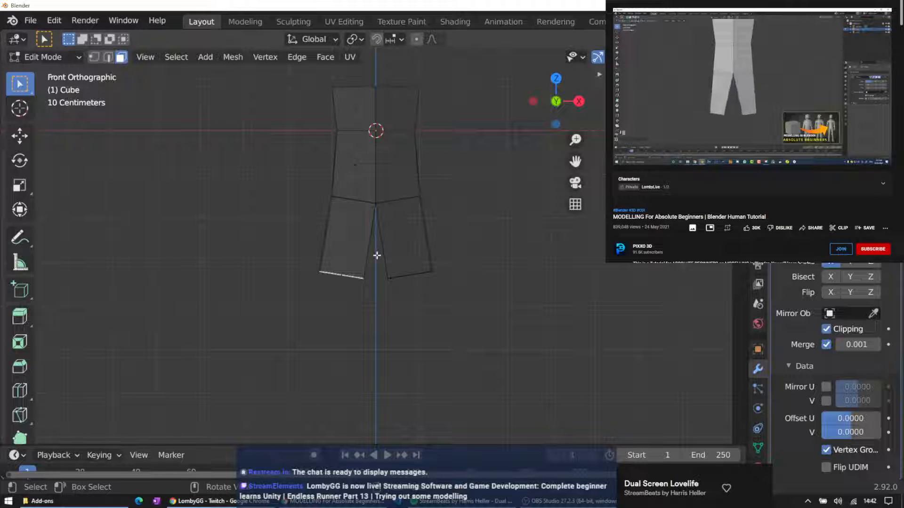
key(e)
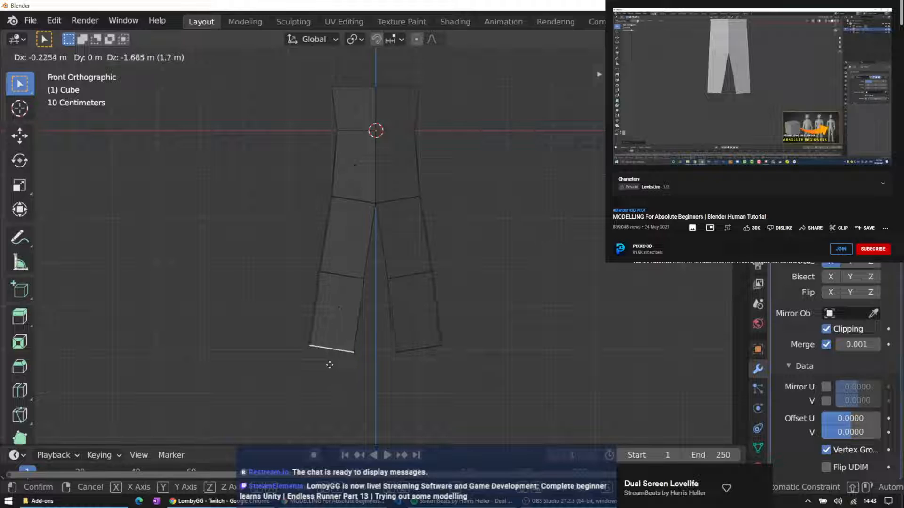
click(330, 365)
key(r)
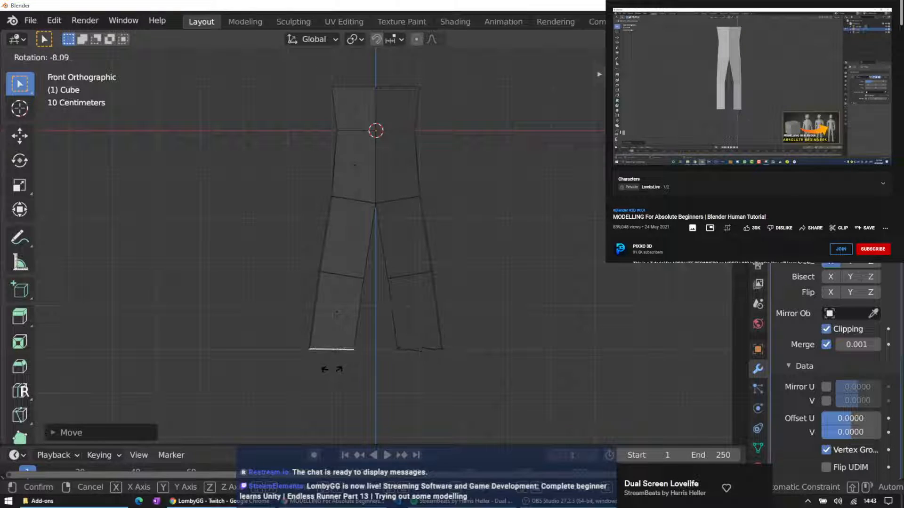
click(336, 370)
Try moving the end face of the lower leg in perspective view and undo the move
scroll(382, 278, down, 2)
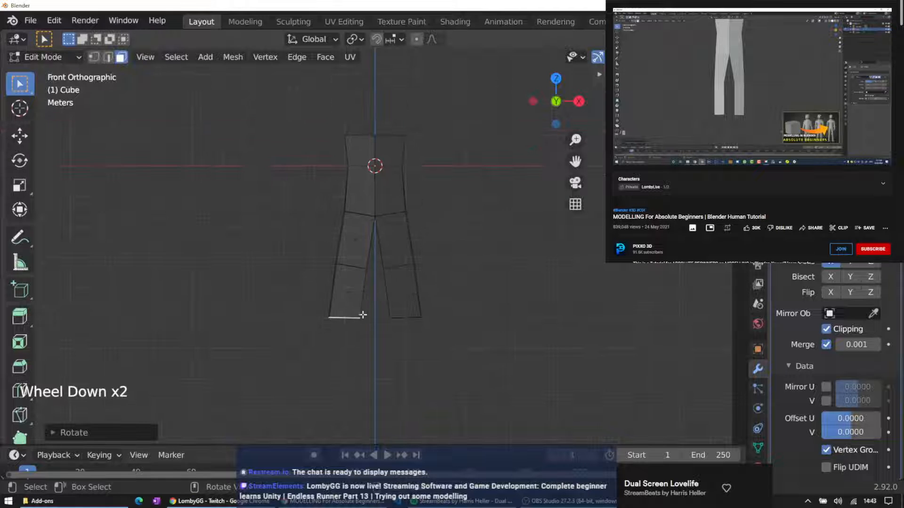
scroll(352, 327, up, 1)
middle_drag(381, 361, 381, 319)
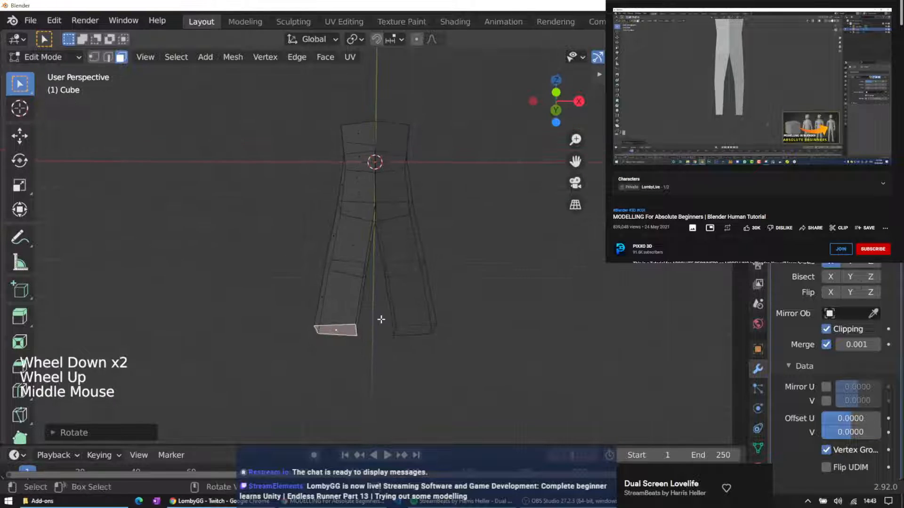
key(g)
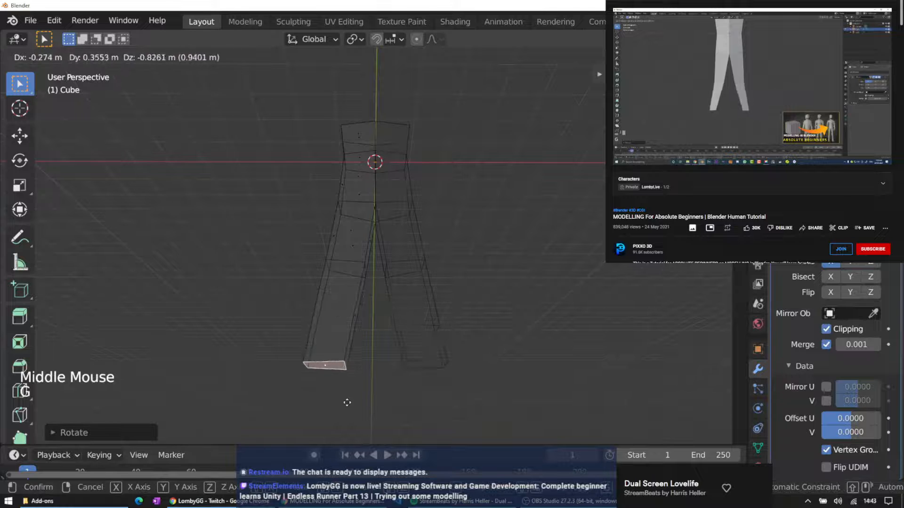
click(358, 361)
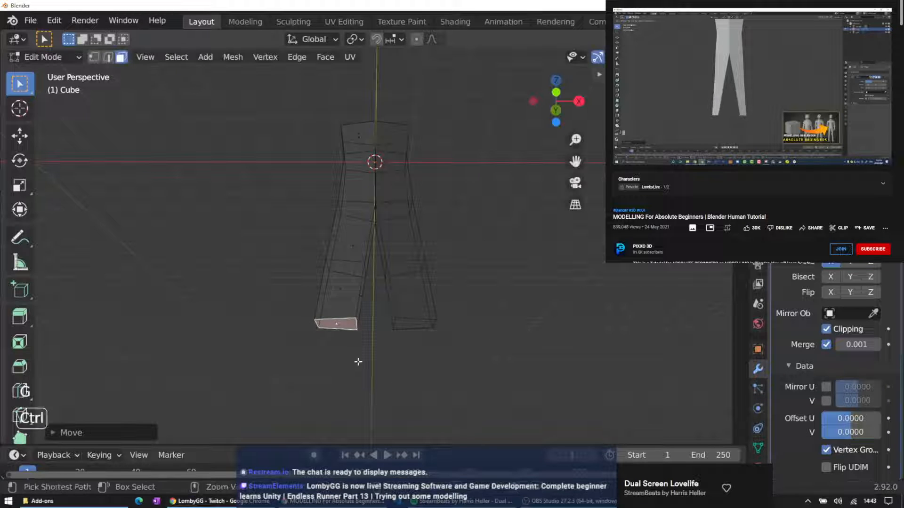
key(ctrl+z)
middle_drag(395, 317, 435, 308)
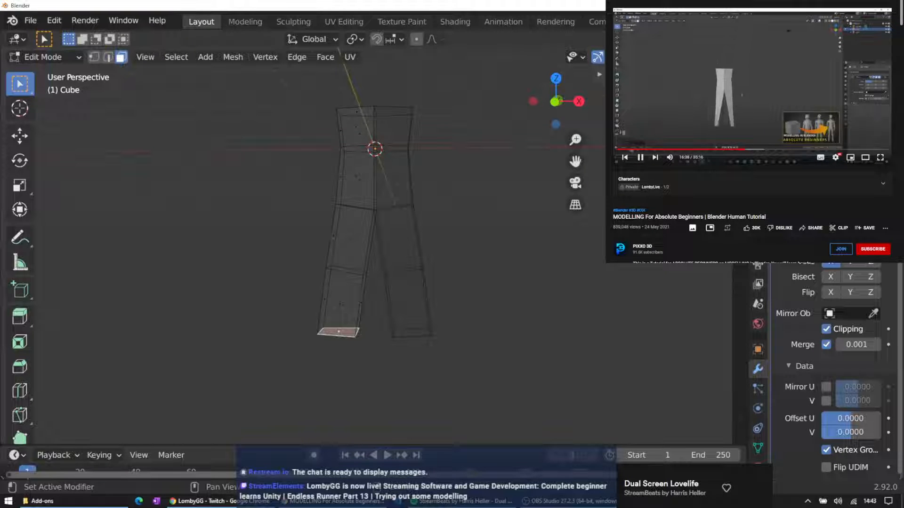
Rewind the reference tutorial video to the part where the leg extrusion begins
click(723, 149)
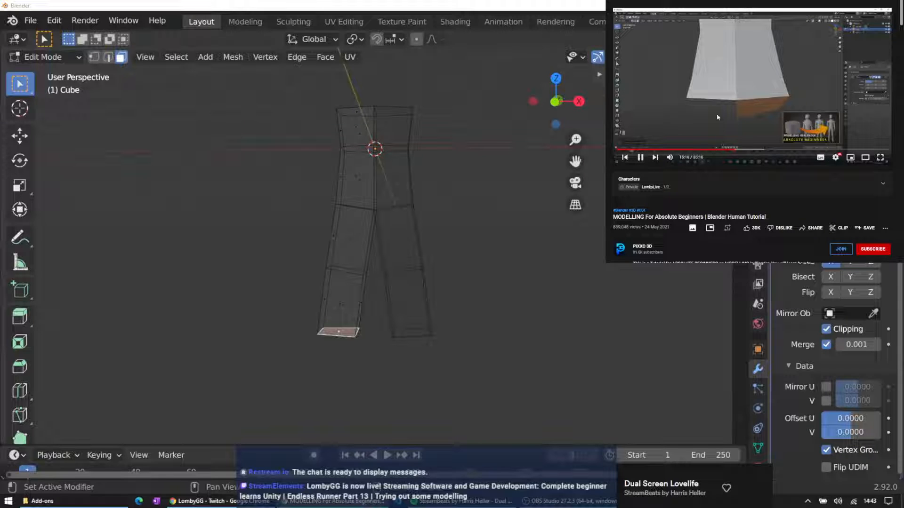
scroll(319, 259, up, 2)
scroll(321, 260, down, 1)
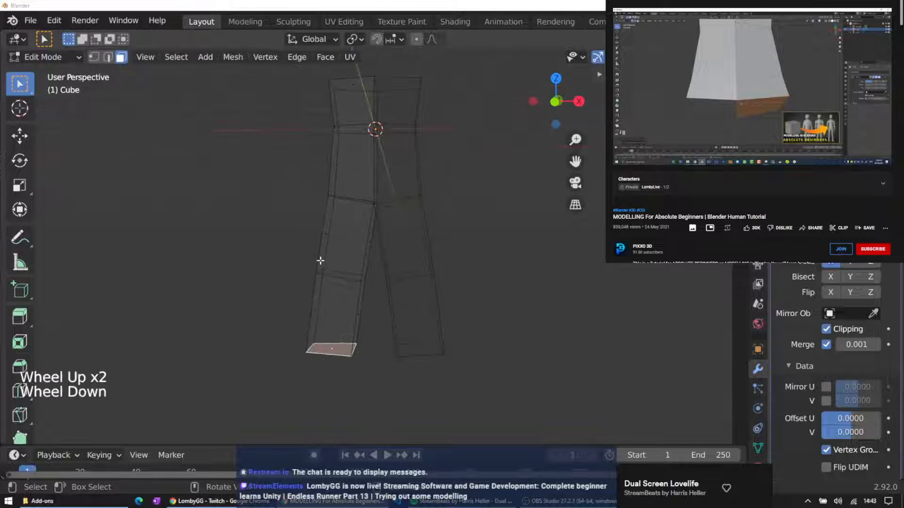
Undo the leg edits step by step until both leg extrusions are removed and only the torso remains
click(448, 276)
key(ctrl+z)
key(ctrl+z)
key(ctrl+z)
key(ctrl+z)
key(ctrl+z)
key(ctrl+z)
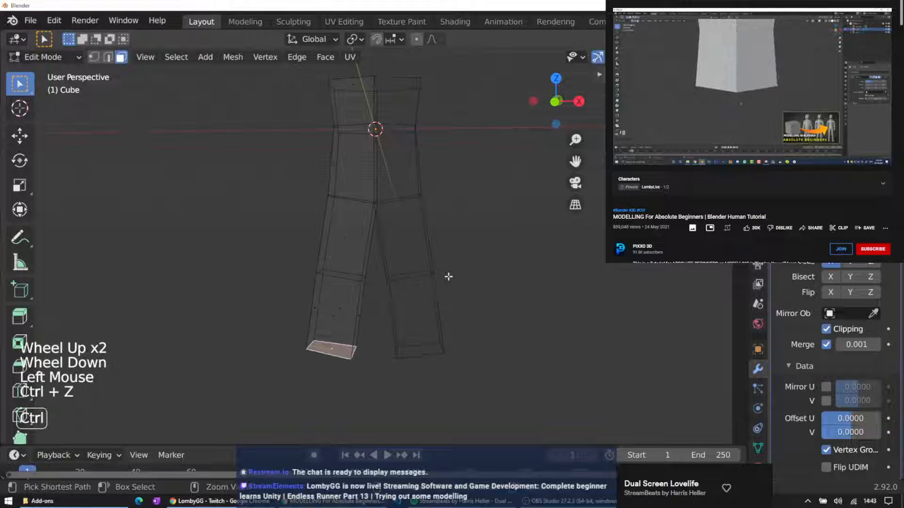
key(ctrl+z)
key(ctrl+z)
key(ctrl+z)
key(ctrl+z)
key(ctrl+z)
key(ctrl+z)
key(ctrl+z)
key(ctrl+z)
key(ctrl+z)
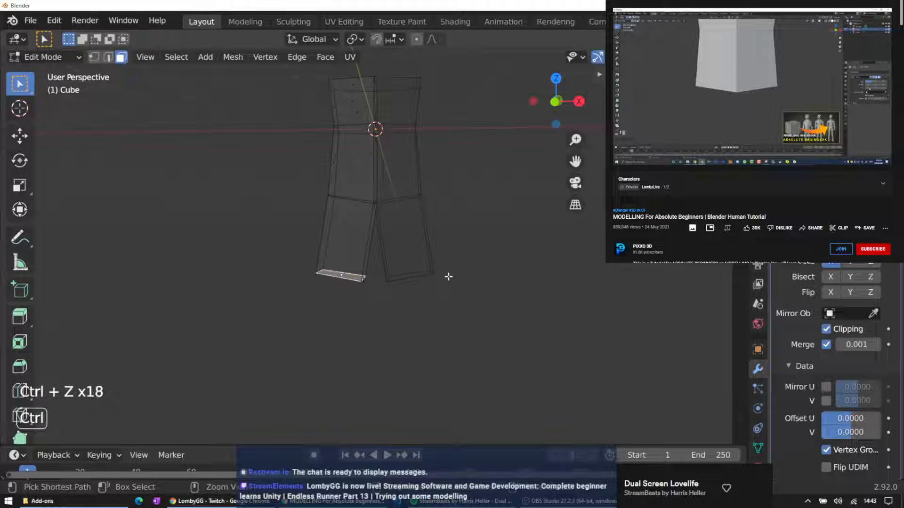
key(ctrl+z)
key(ctrl+z)
key(ctrl+z)
key(ctrl+z)
key(ctrl+z)
key(ctrl+z)
key(ctrl+z)
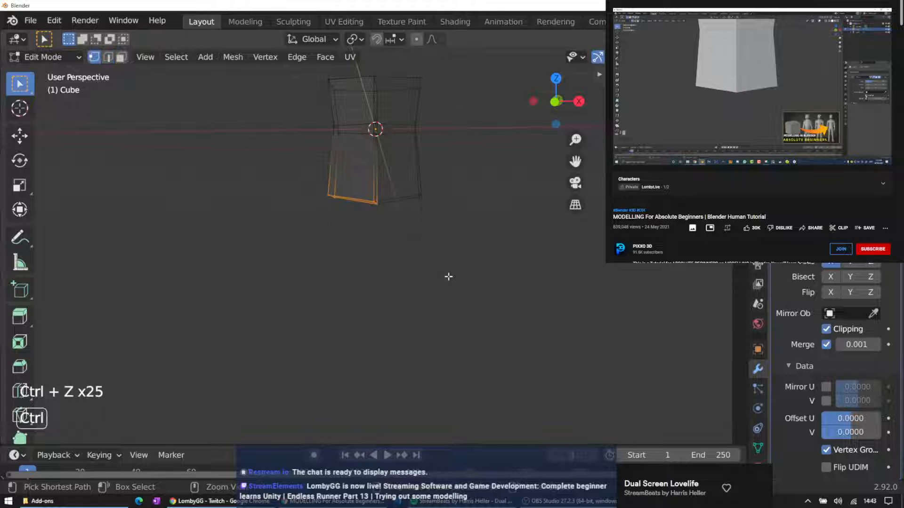
Extrude the torso's bottom vertices about 1.3 m downward as the upper leg with mirror clipping turned off, and re-enable clipping
middle_drag(448, 276, 340, 218)
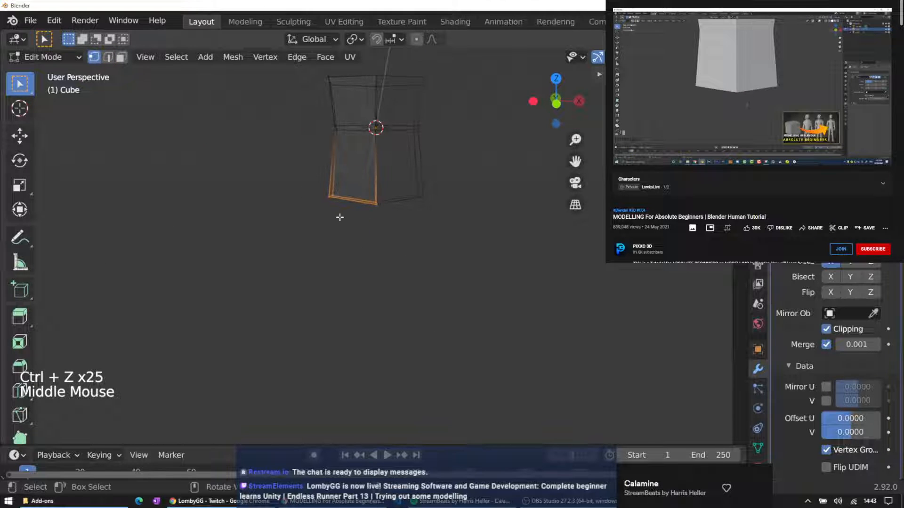
drag(285, 185, 424, 235)
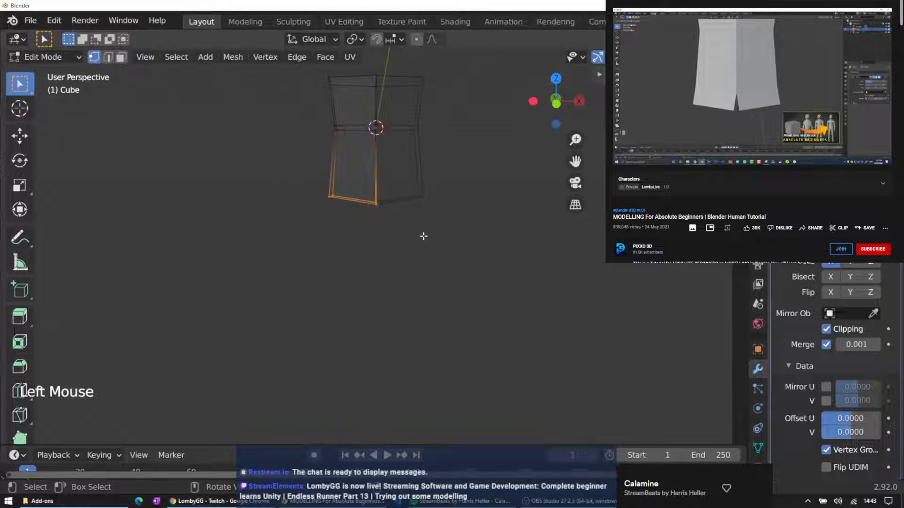
key(e)
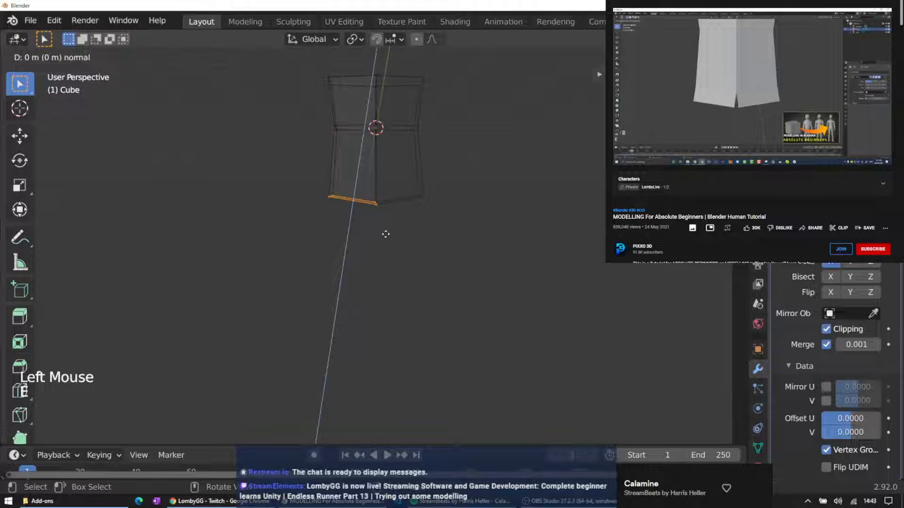
right_click(384, 265)
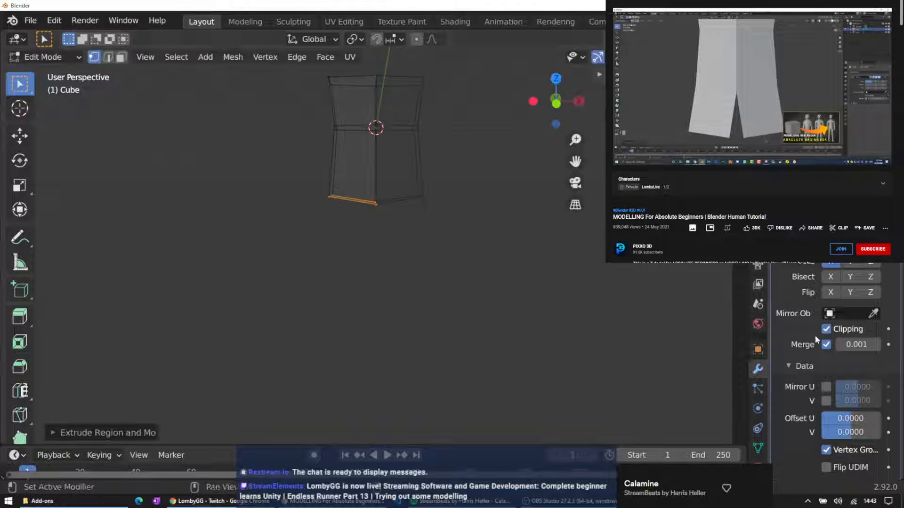
click(827, 329)
key(e)
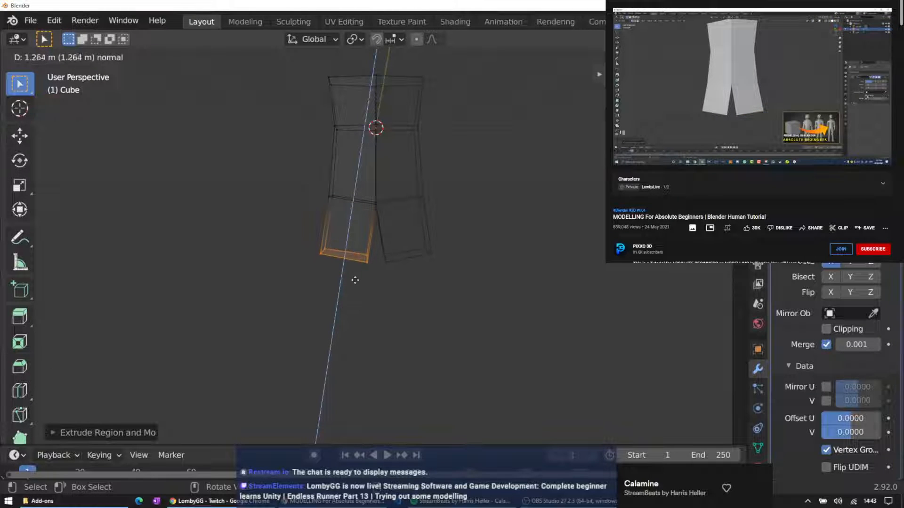
click(353, 284)
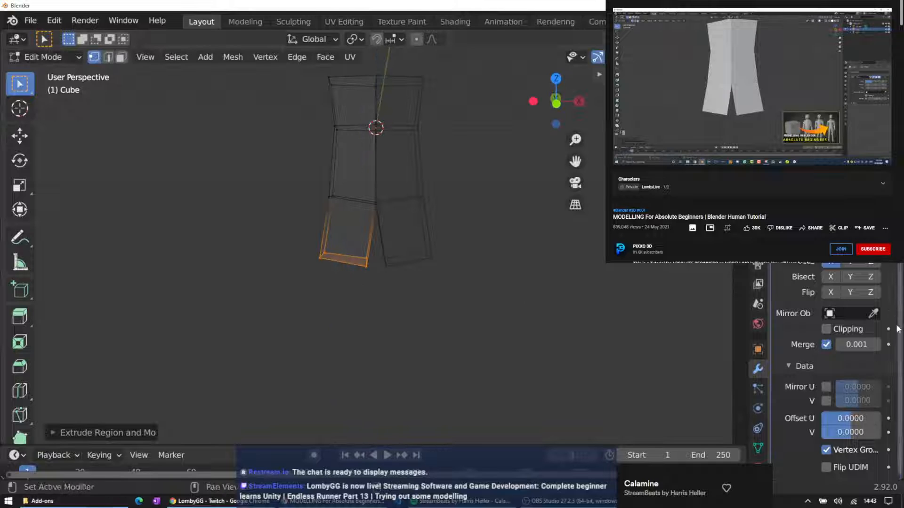
click(827, 329)
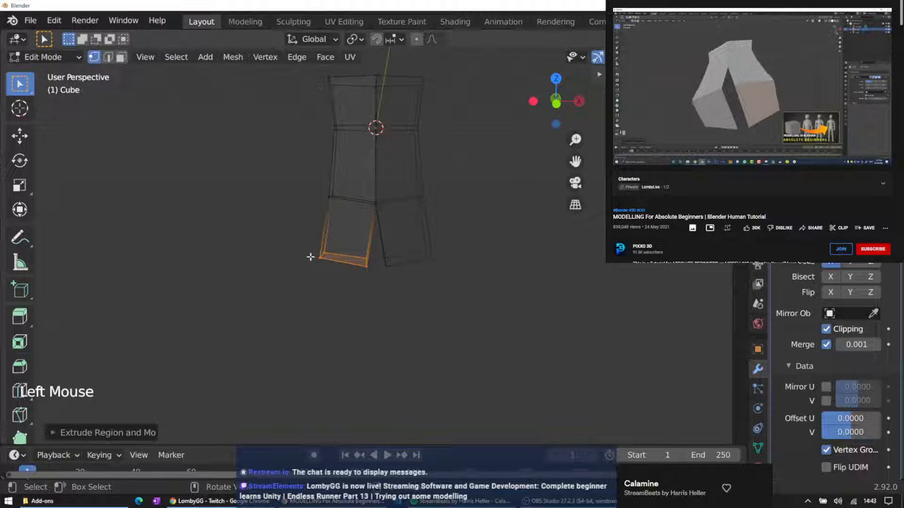
Switch to face selection and select the bottom face of the new upper leg
drag(280, 244, 356, 279)
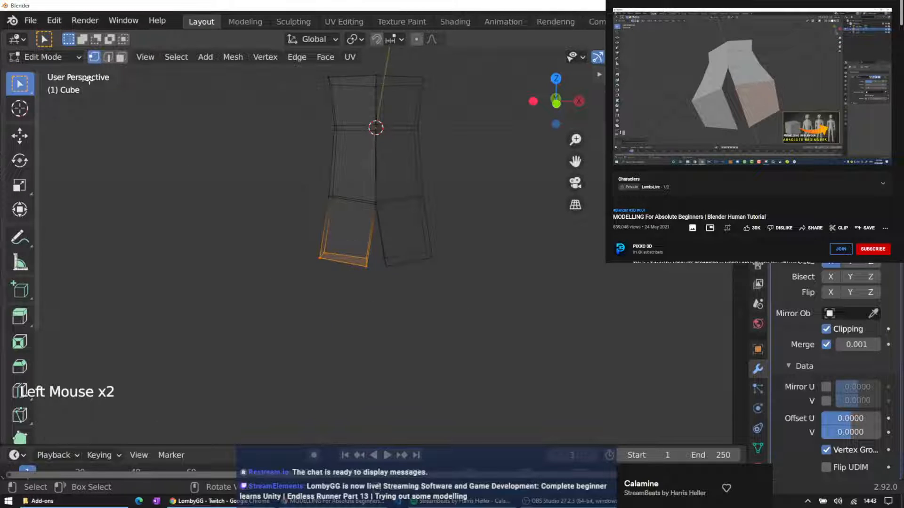
click(118, 61)
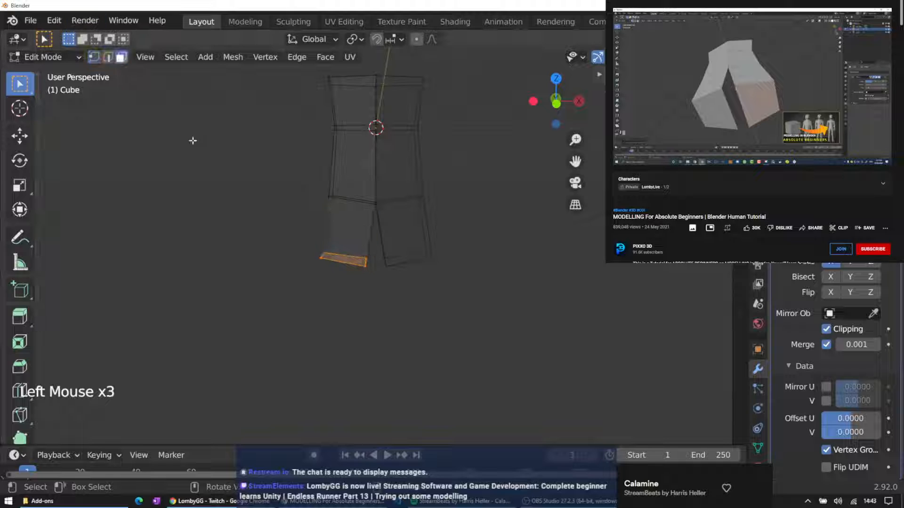
click(352, 262)
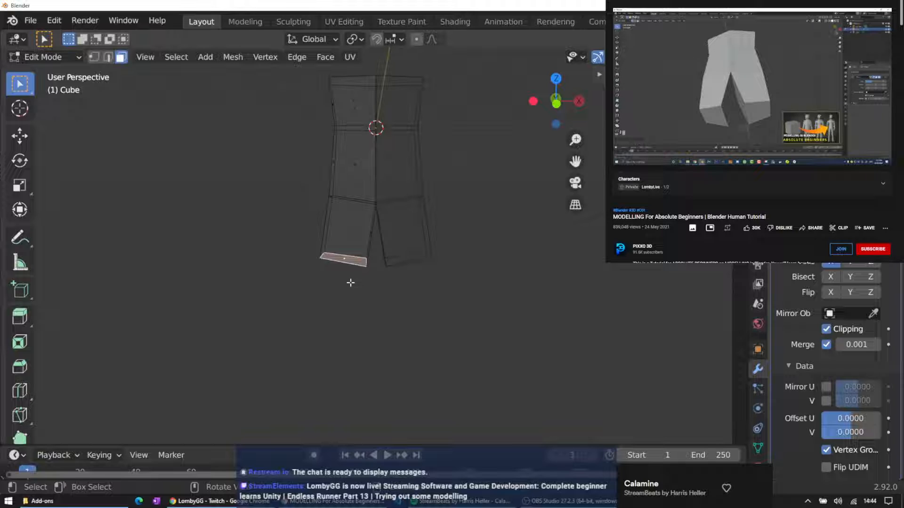
Box-select the upper leg's bottom vertices in vertex mode and scale them slightly
click(93, 57)
drag(296, 236, 385, 301)
key(s)
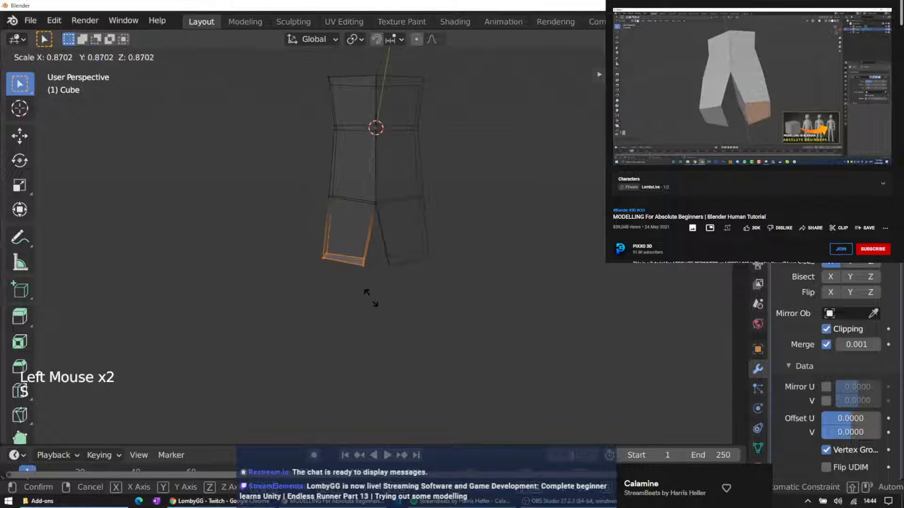
click(378, 302)
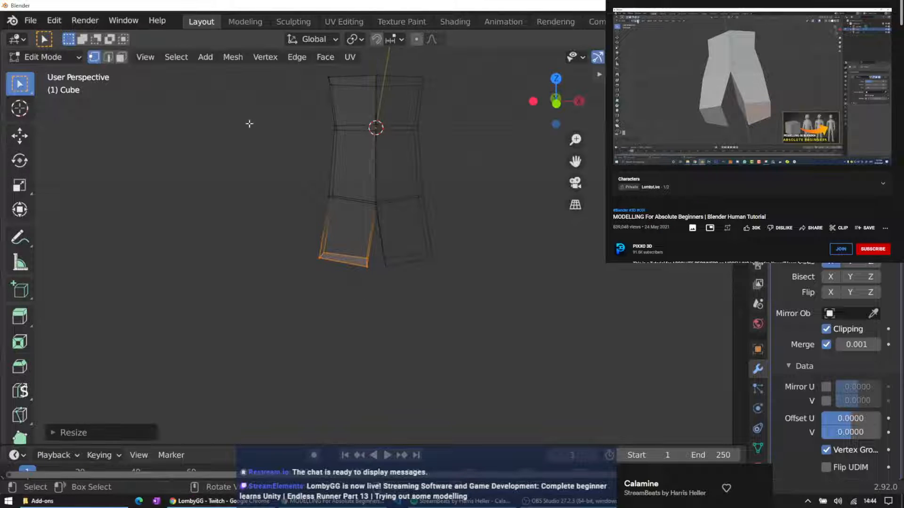
In face selection, lower the upper leg's bottom face about 1.1 m in front view and rotate it about -10° to level it
click(121, 57)
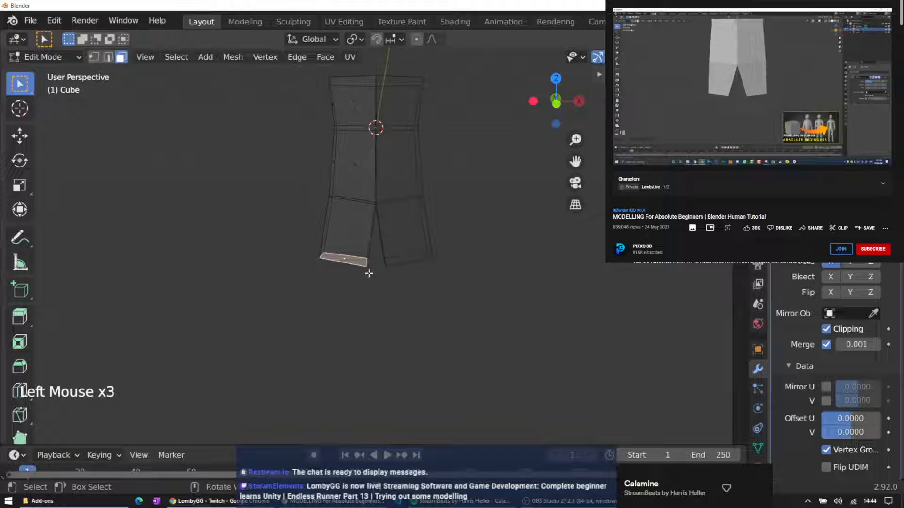
key(KP_1)
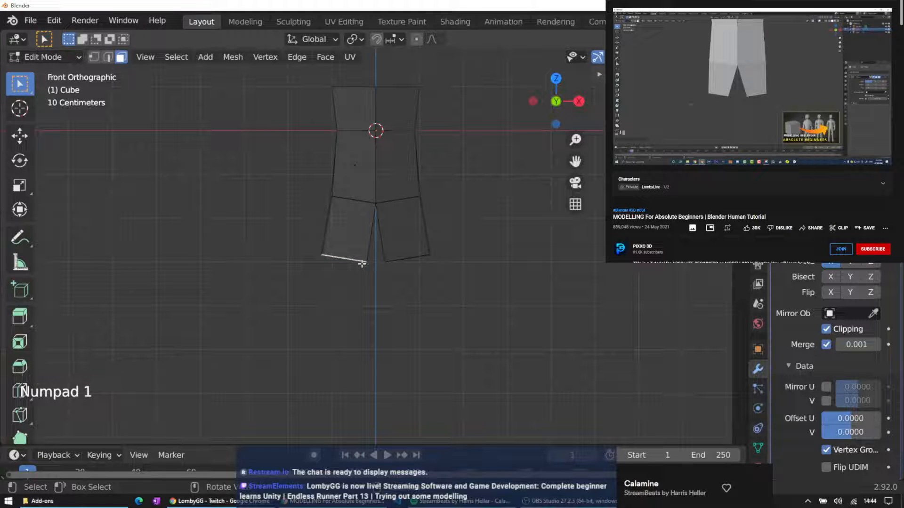
key(g)
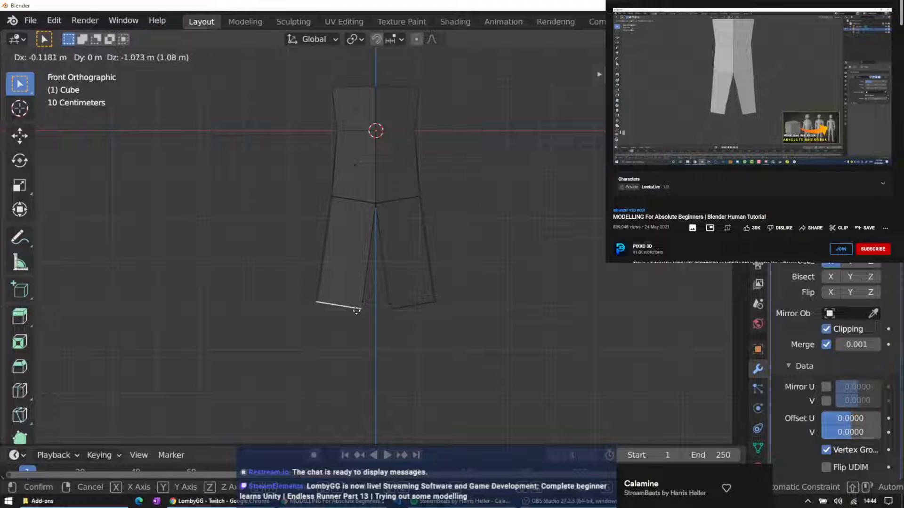
click(356, 309)
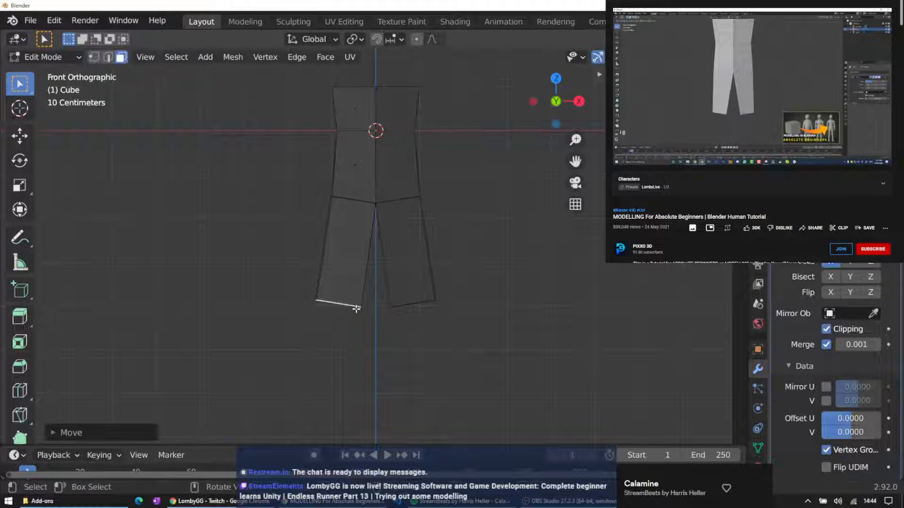
key(g)
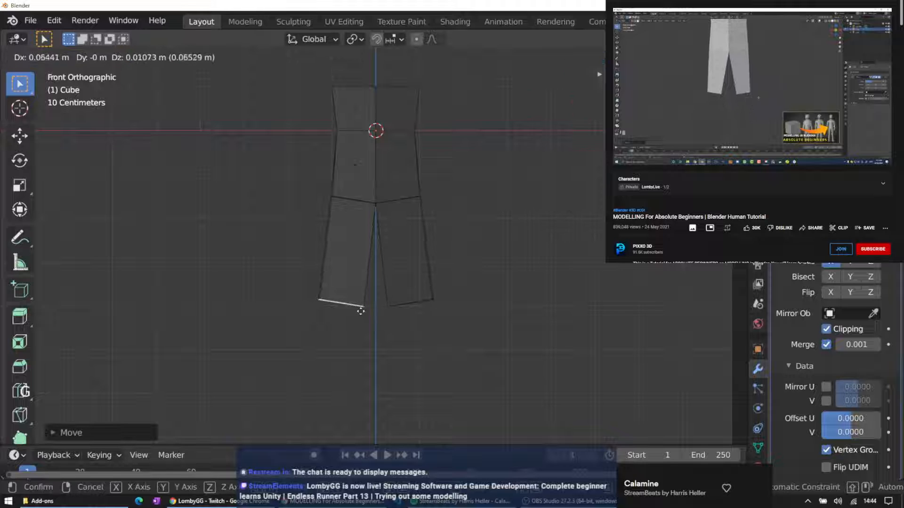
click(362, 311)
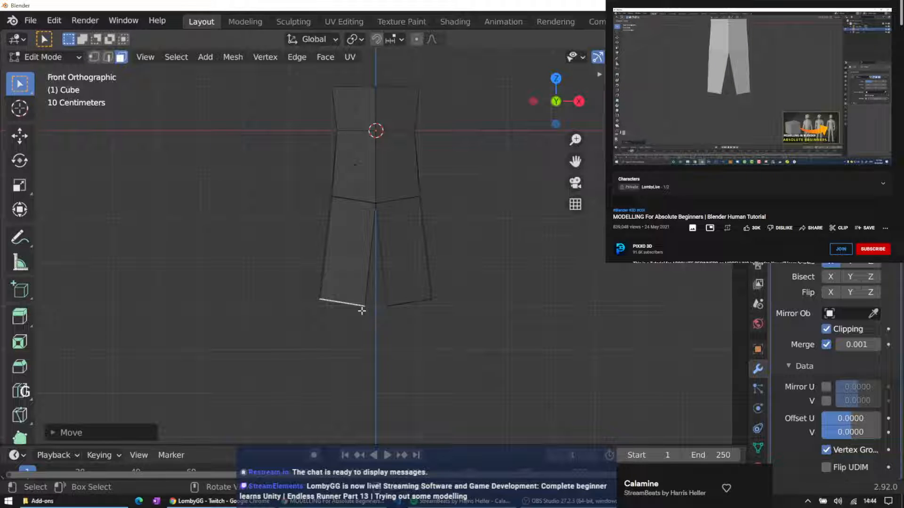
key(r)
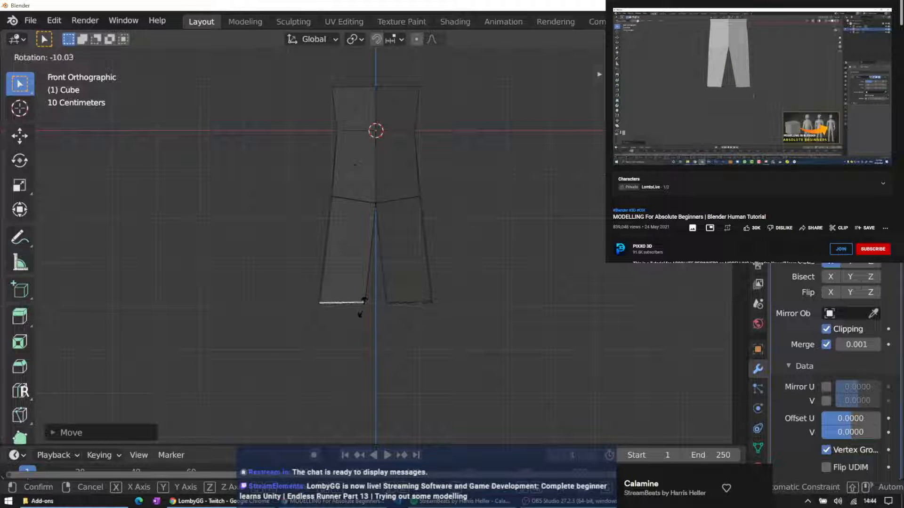
click(364, 307)
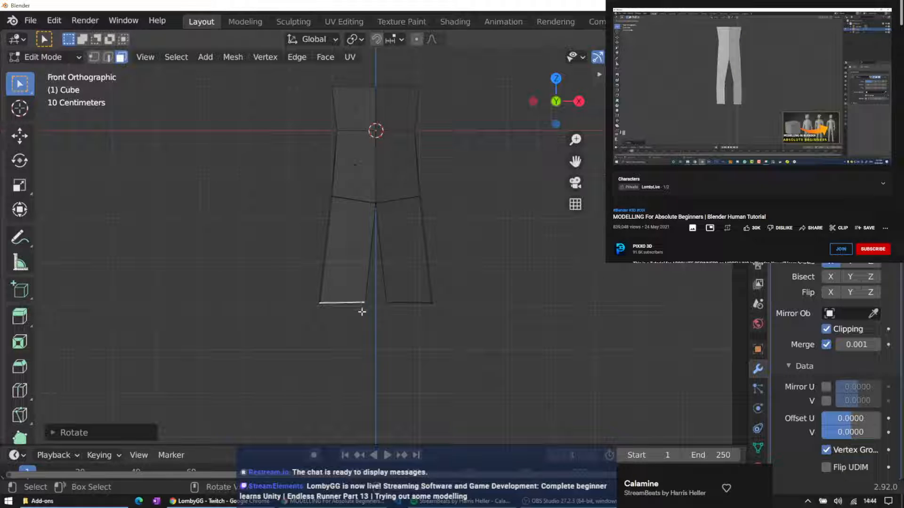
Extrude the leveled face about 2.1 m downward as the lower leg and scale its end to about 0.7
key(e)
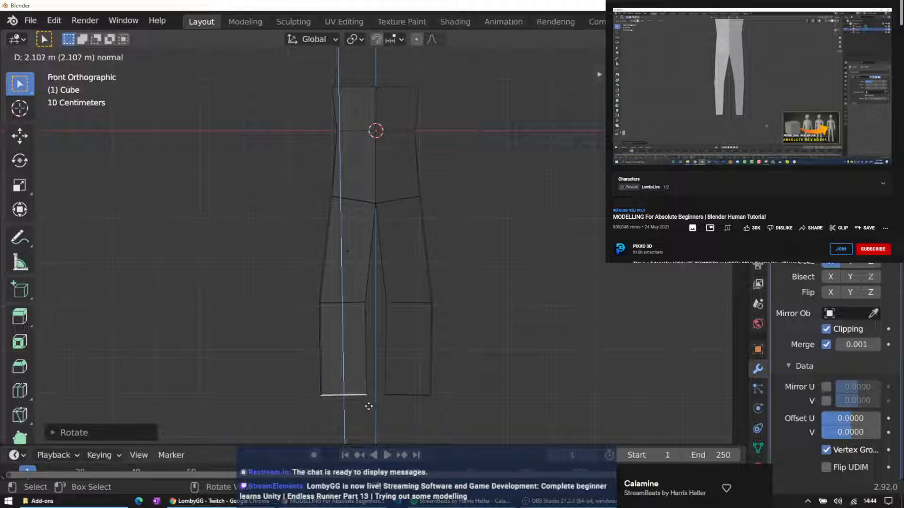
click(369, 407)
key(s)
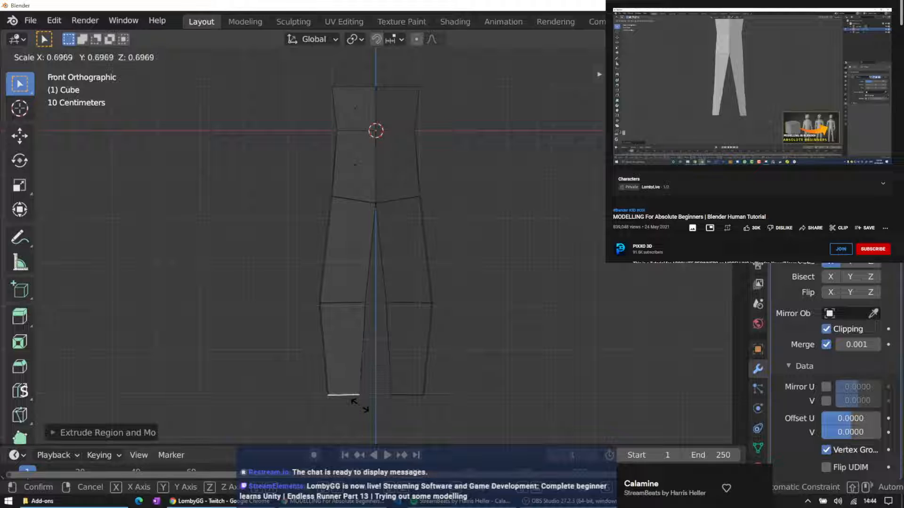
click(358, 405)
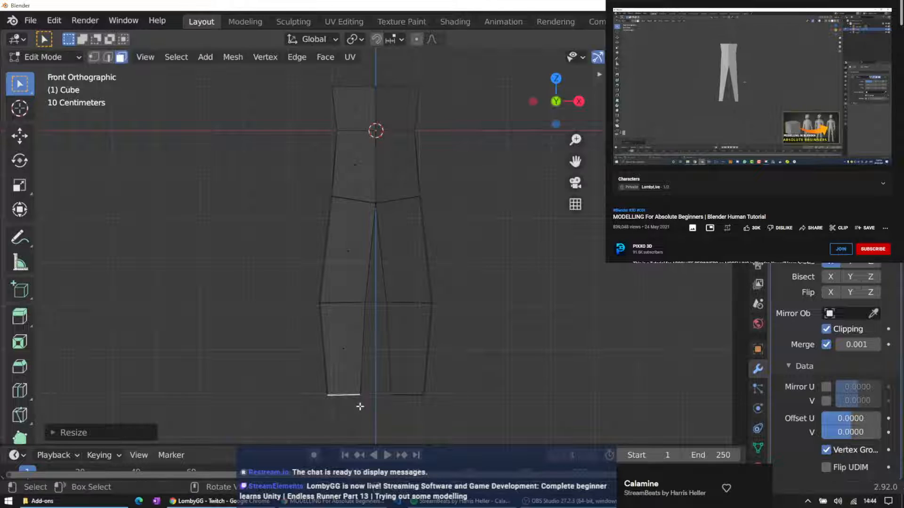
Move the lower leg's bottom face about 0.16 m outward and slightly down
key(g)
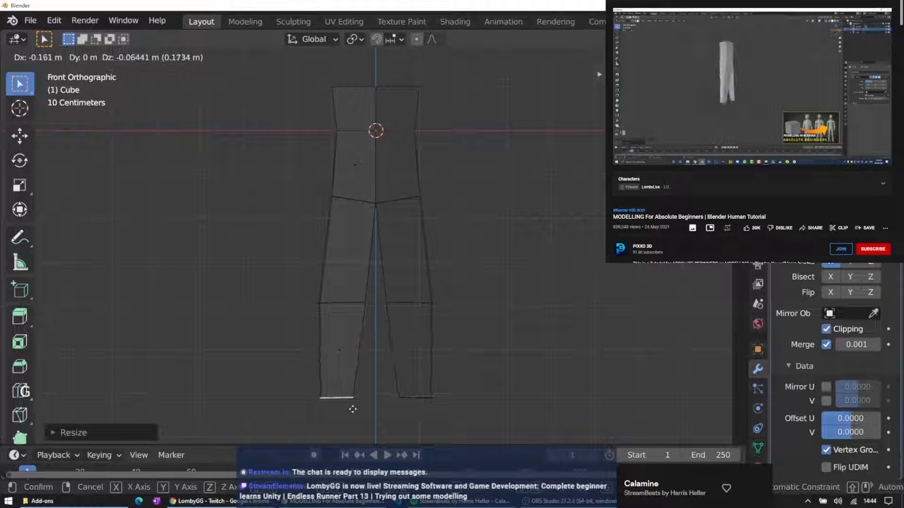
click(354, 409)
scroll(486, 328, down, 1)
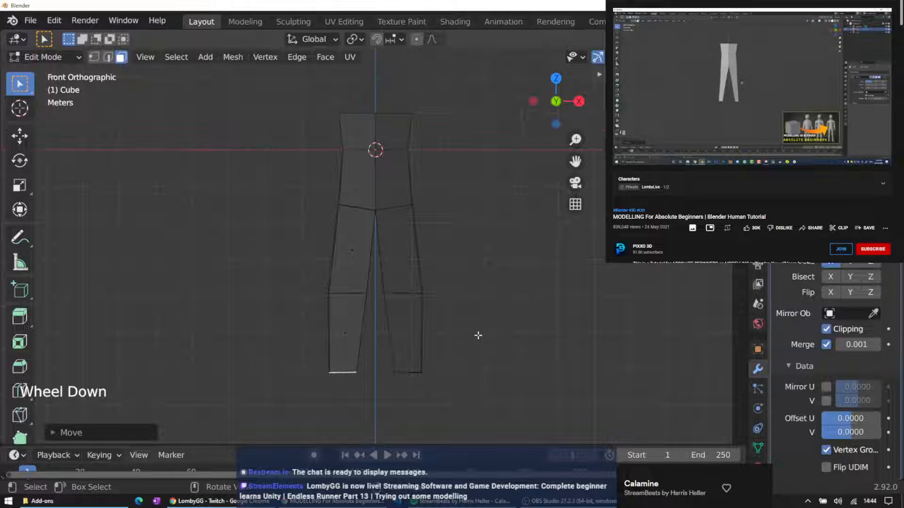
mouse_move(477, 333)
middle_down()
mouse_move(470, 323)
mouse_move(282, 355)
mouse_move(603, 365)
mouse_move(470, 365)
mouse_move(489, 337)
middle_up()
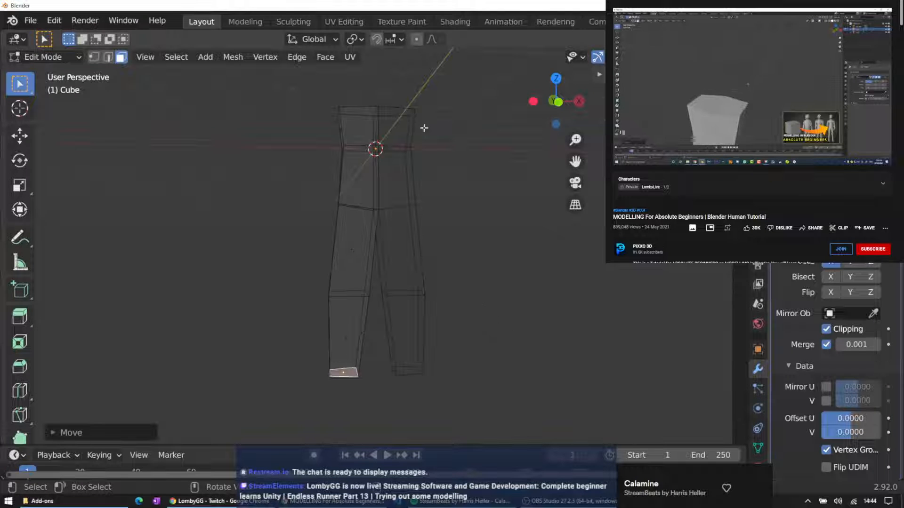
Select the torso's top face and rotate it about -14° in front view to slope the shoulder
middle_drag(450, 124, 385, 221)
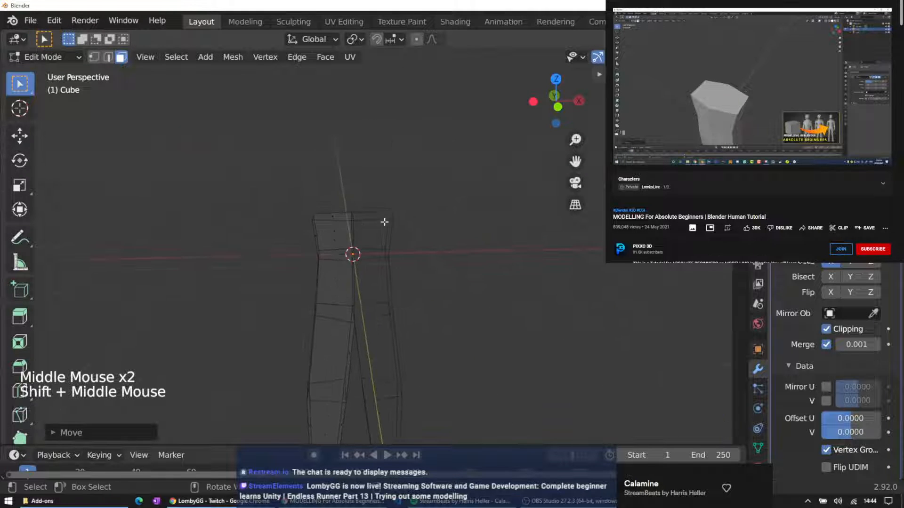
click(336, 220)
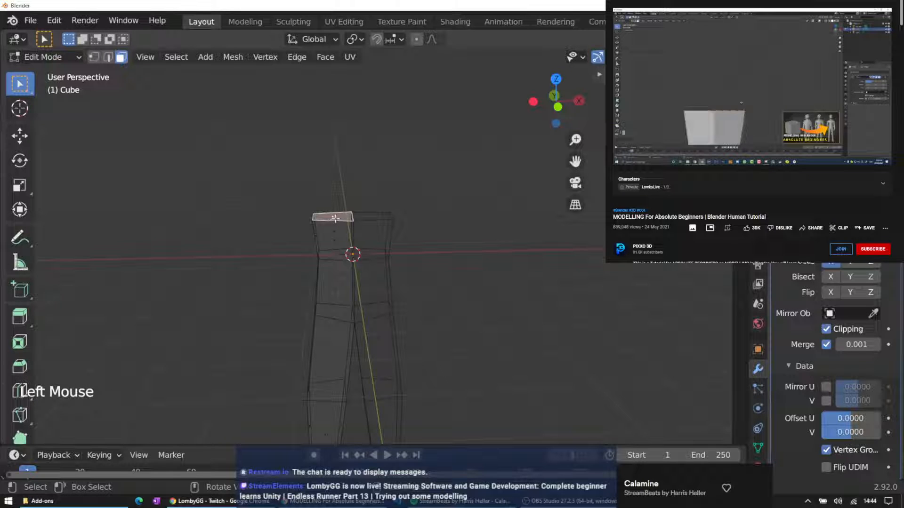
key(KP_1)
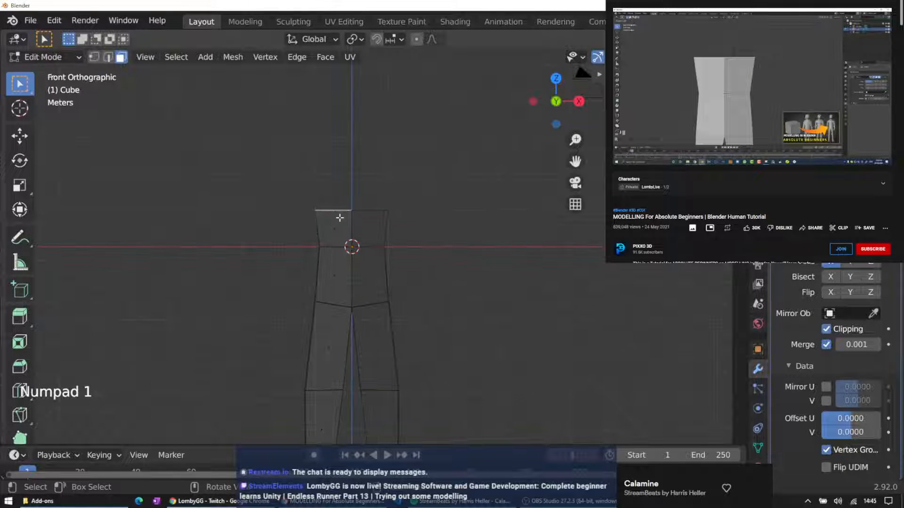
key(r)
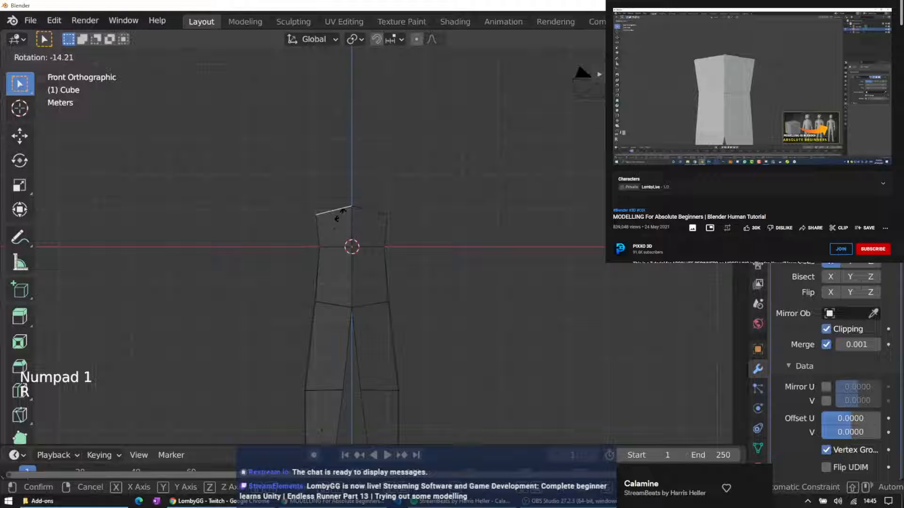
click(338, 215)
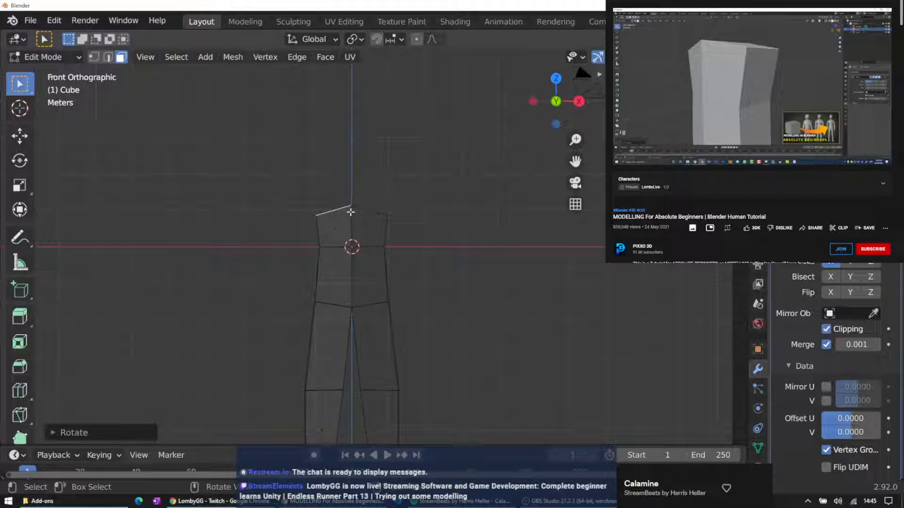
Switch to edge selection and select the vertical edge between the front and outer side of the torso's top segment
click(317, 228)
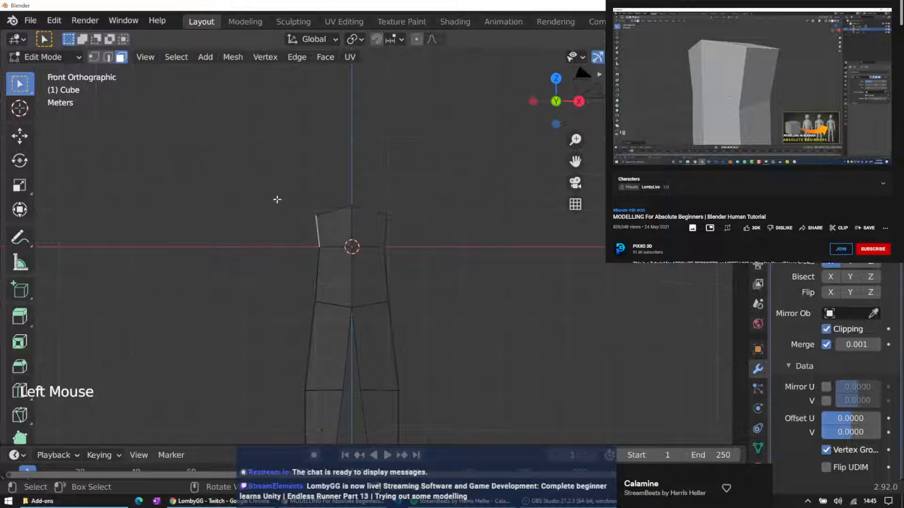
middle_drag(277, 200, 379, 213)
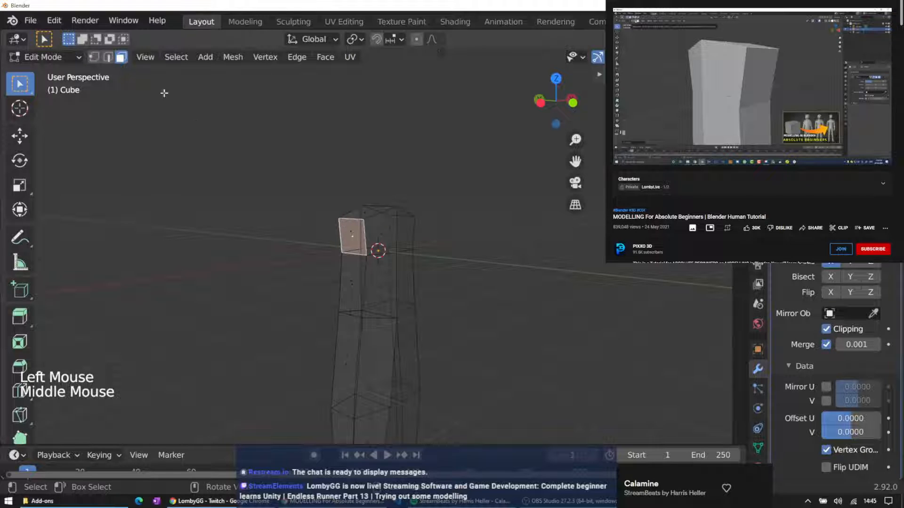
click(108, 57)
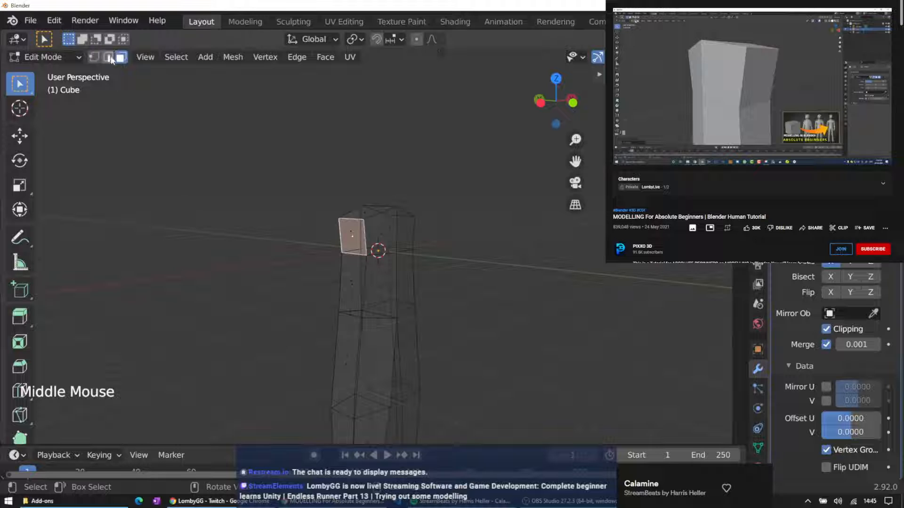
click(365, 235)
click(368, 236)
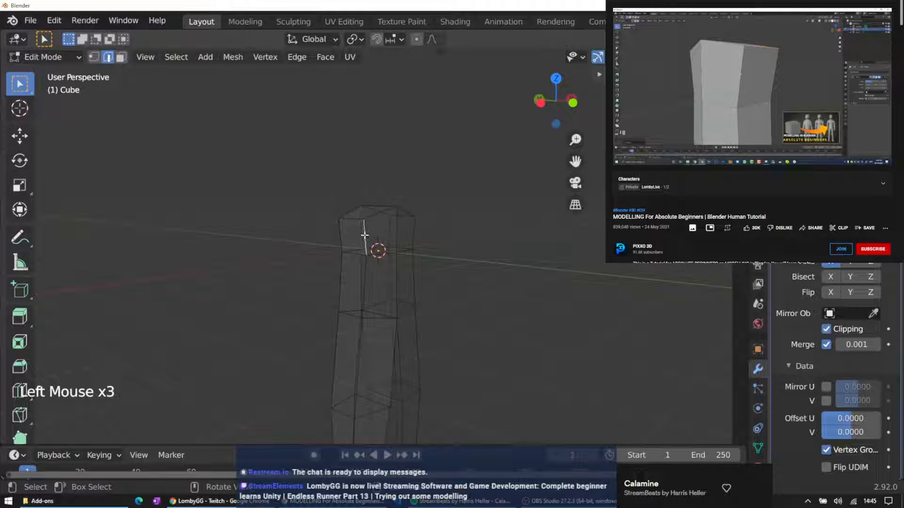
key(shift)
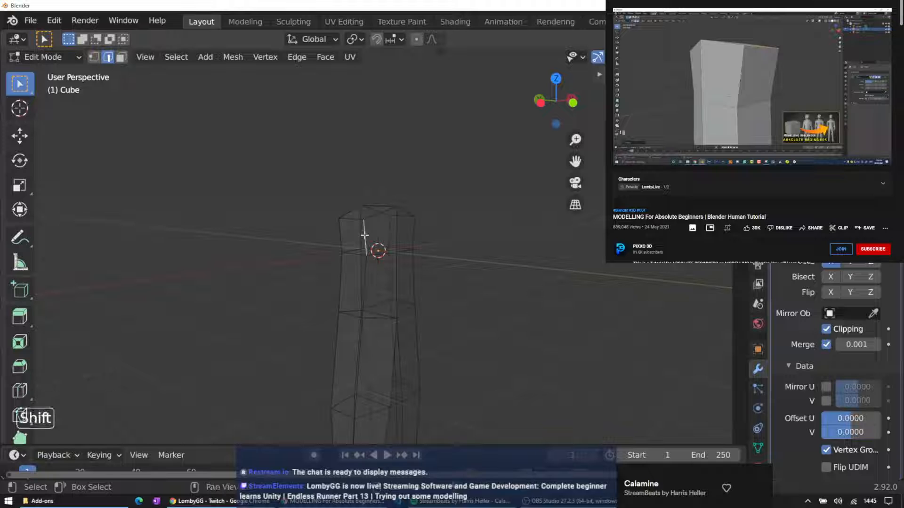
key(shift+r)
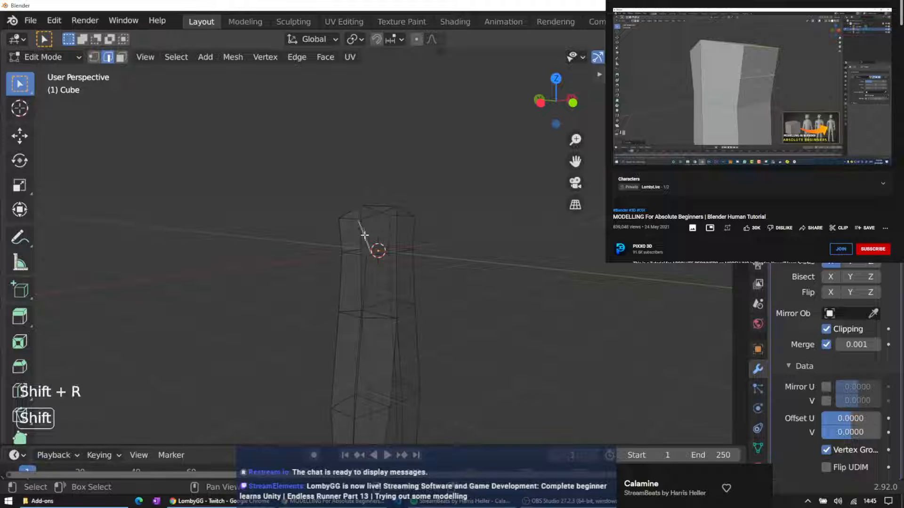
key(ctrl+z)
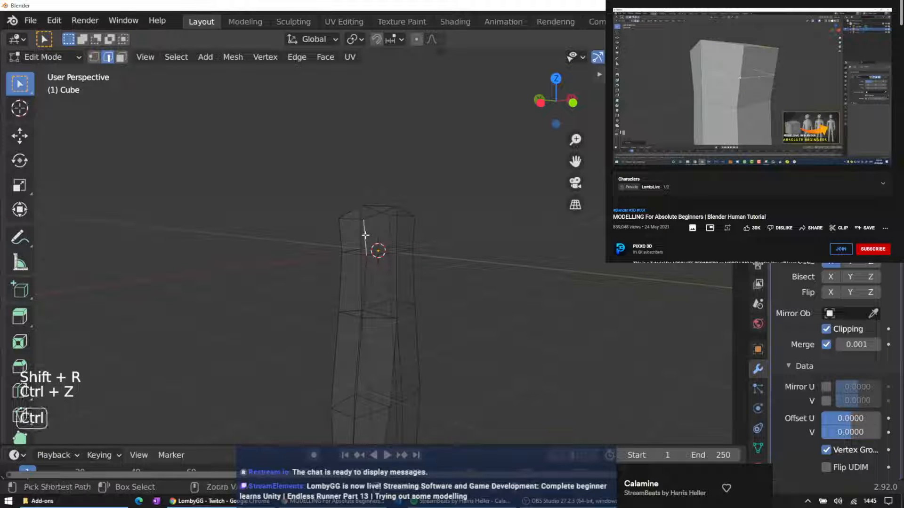
Add a single loop cut around the torso's top segment and slide it upward to a factor of about -0.39
key(ctrl+r)
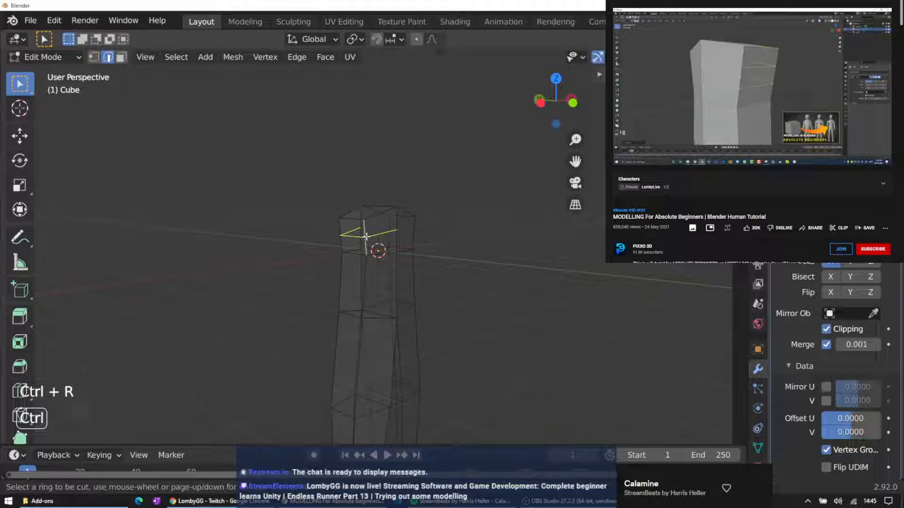
scroll(364, 234, up, 2)
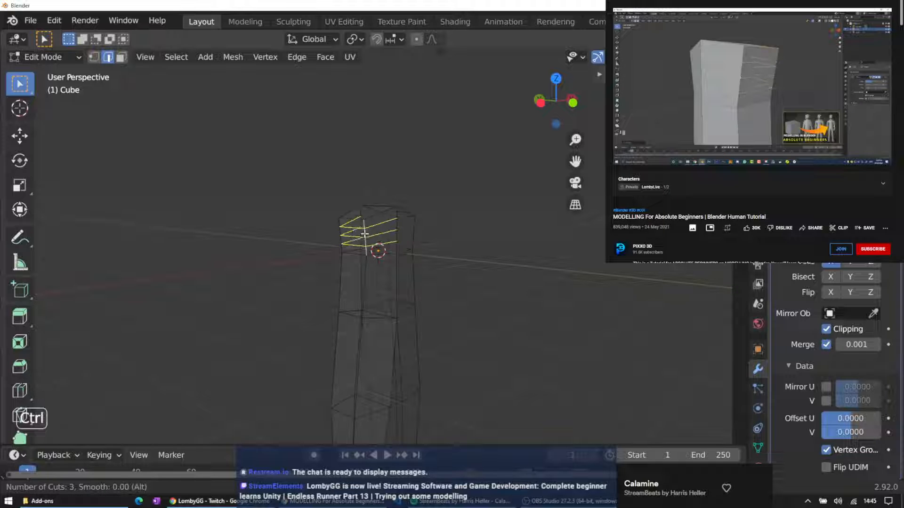
scroll(365, 234, down, 2)
scroll(365, 234, up, 2)
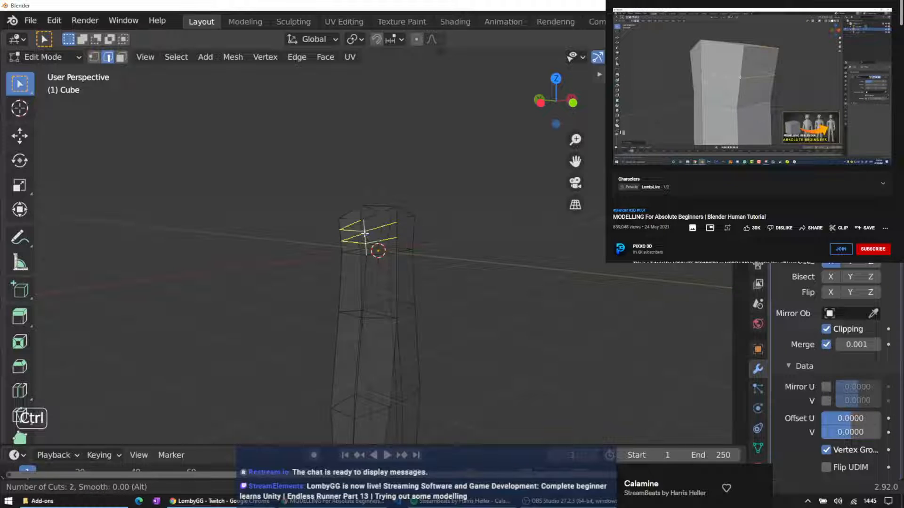
scroll(365, 234, down, 2)
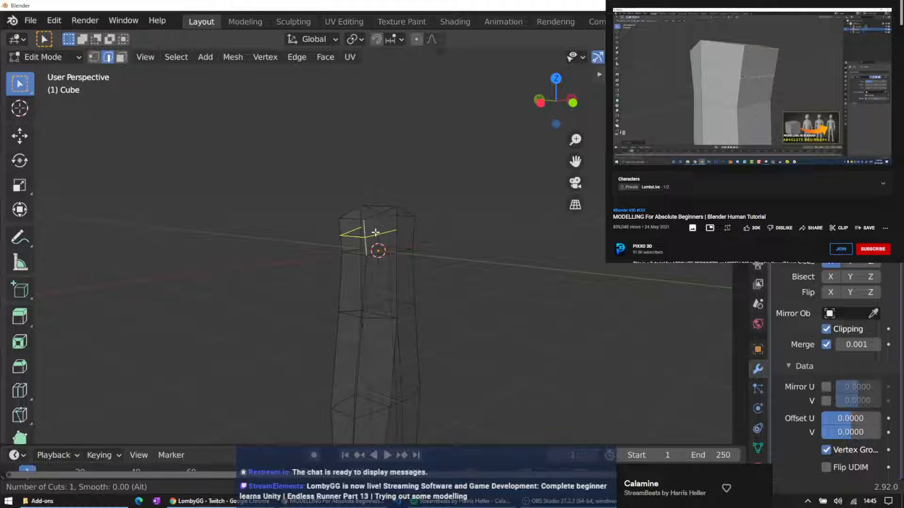
click(375, 232)
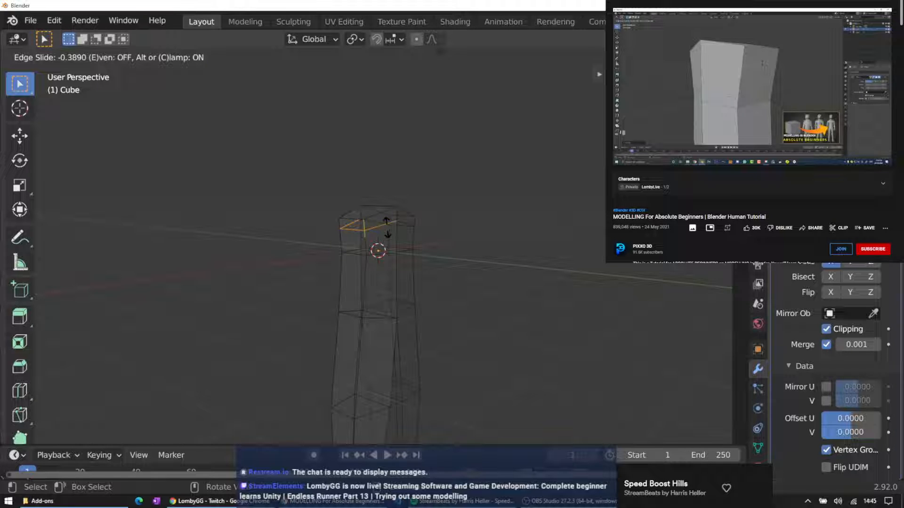
click(387, 227)
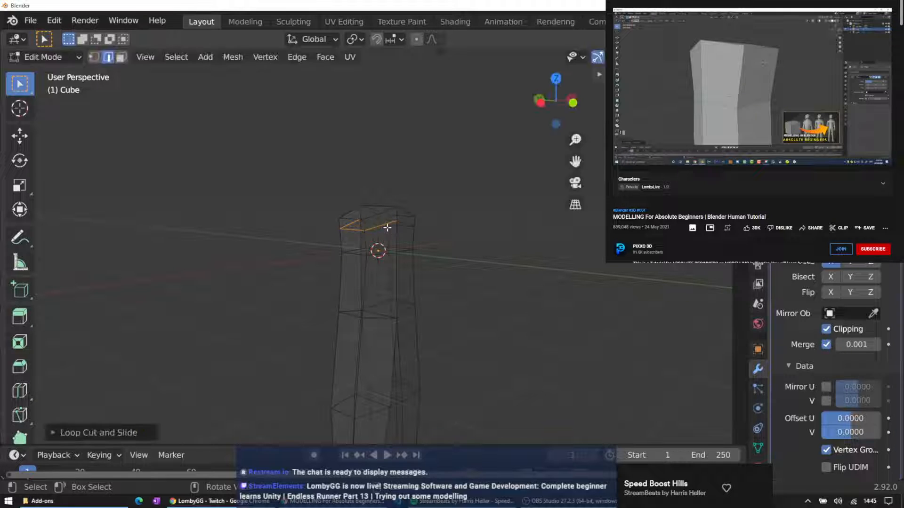
Change the viewport shading from wireframe to solid and view the torso's upper side
middle_drag(420, 219, 375, 225)
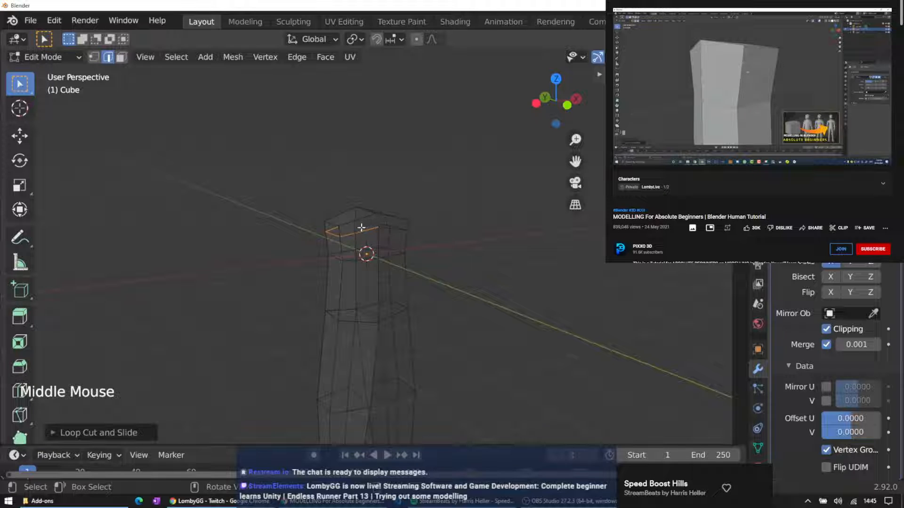
key(z)
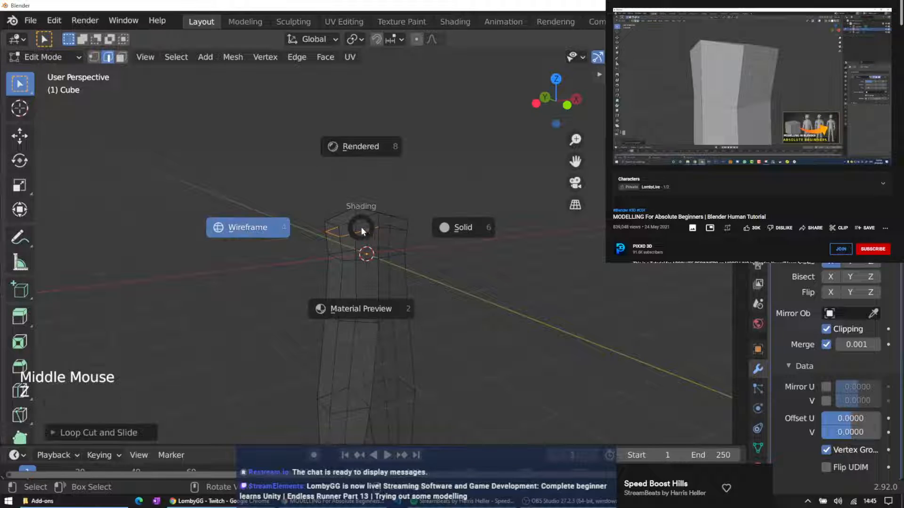
click(453, 227)
middle_drag(330, 208, 359, 227)
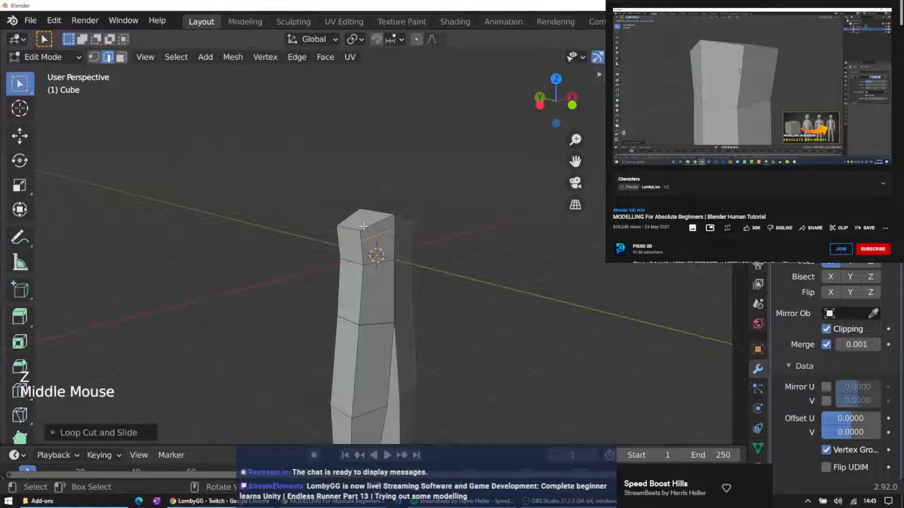
Edge-slide the new loop around the torso's top segment downward to a factor of about 0.62
key(g)
key(g)
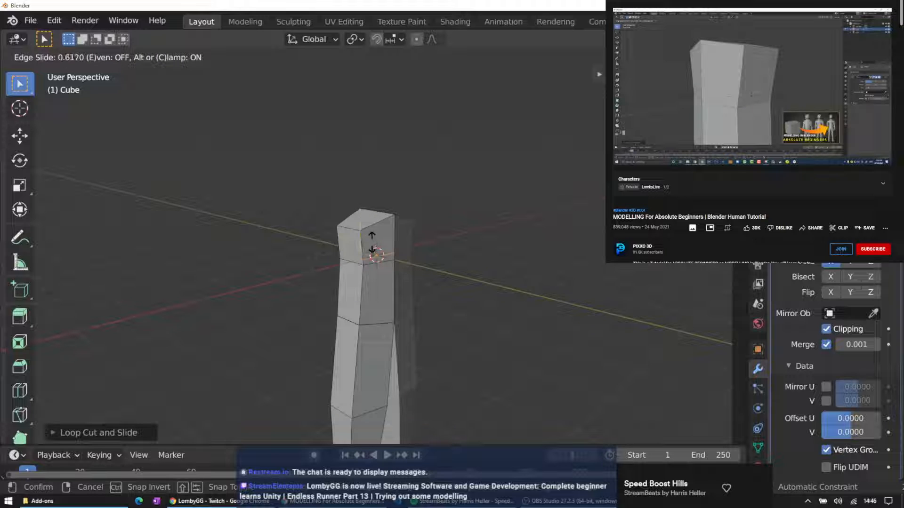
click(371, 244)
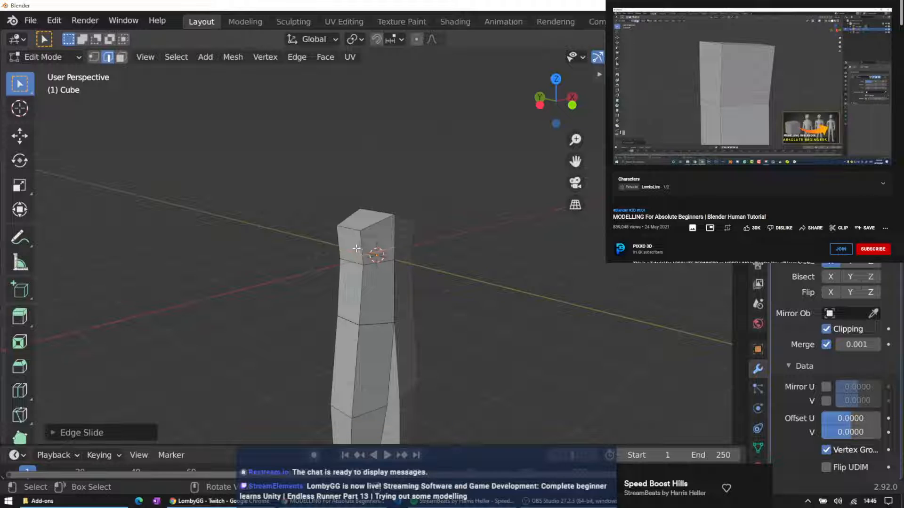
Switch to face selection and scale the outer side face of the torso's top segment to about 0.64
click(121, 57)
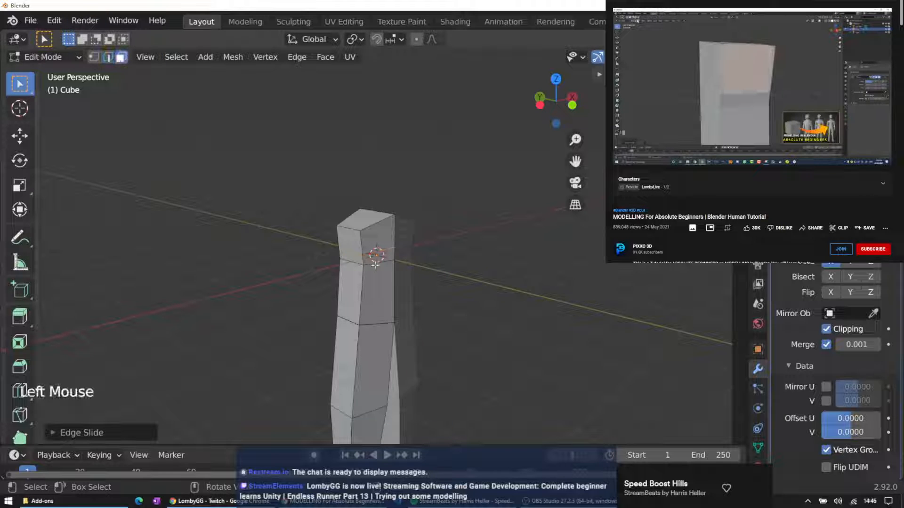
click(349, 235)
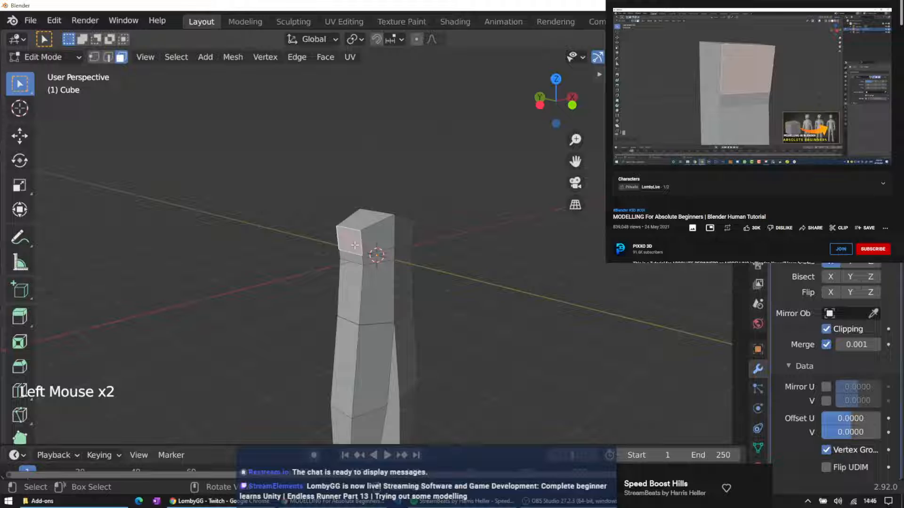
key(KP_1)
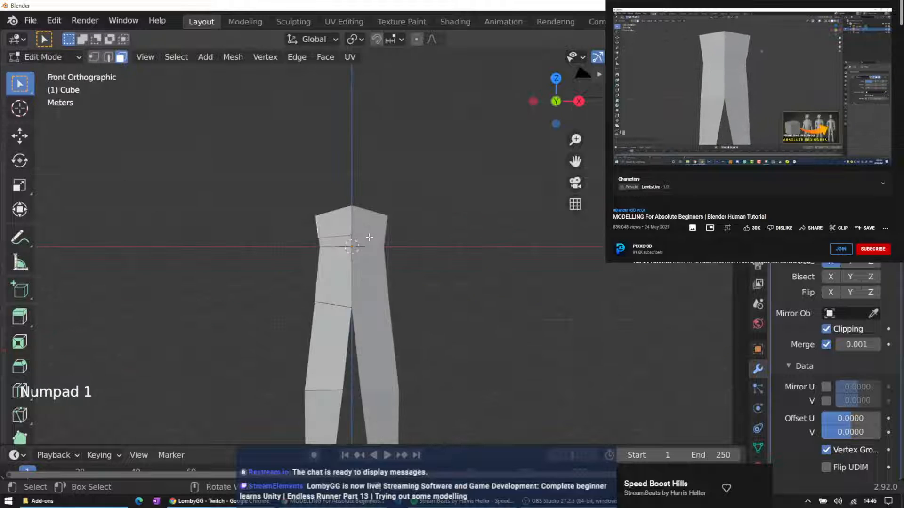
scroll(311, 227, up, 1)
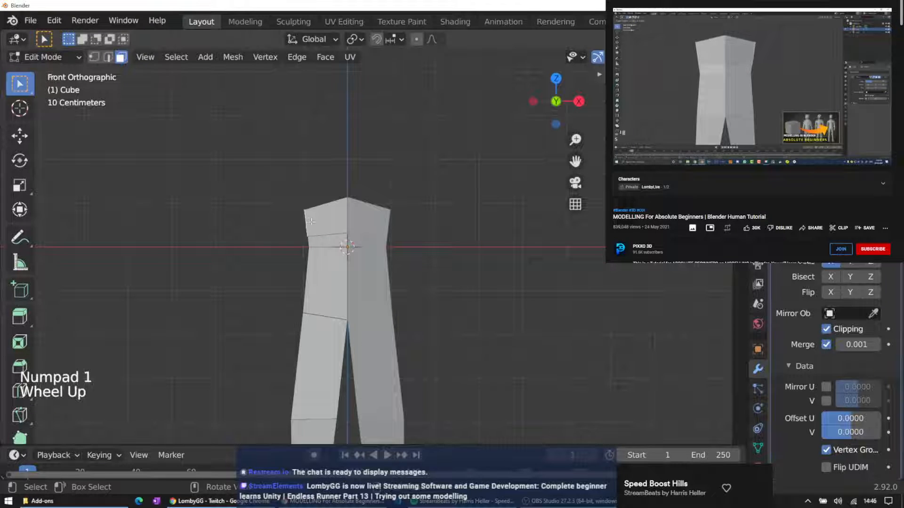
scroll(312, 219, up, 1)
key(s)
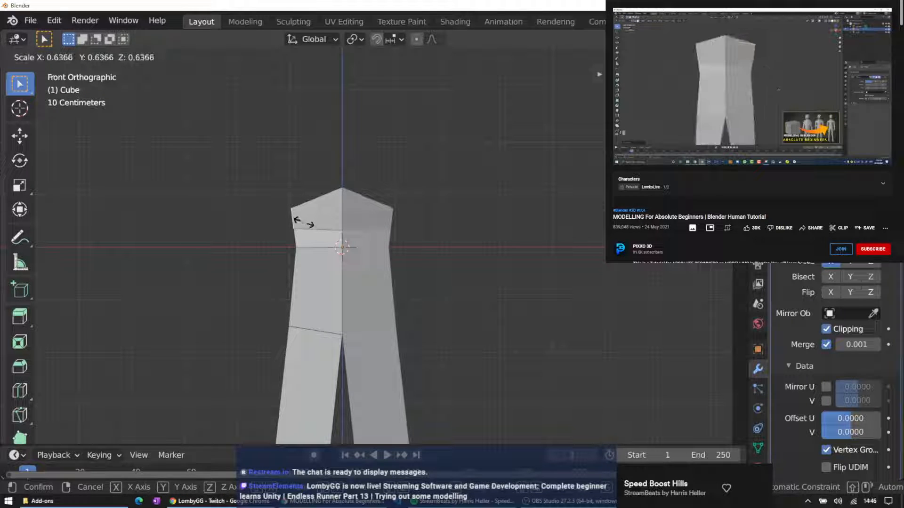
click(299, 218)
middle_drag(299, 217, 334, 209)
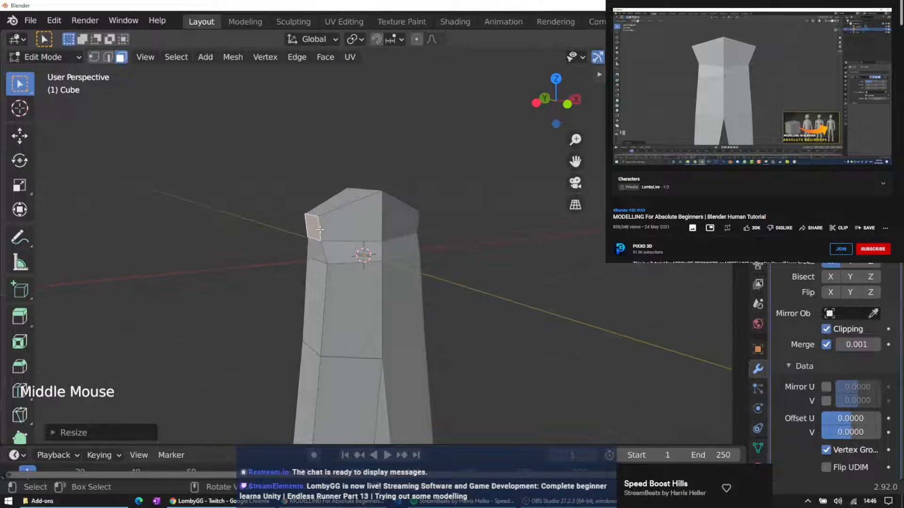
In front view, rotate the selected shoulder face about -15° and move it slightly outward from the torso
key(KP_1)
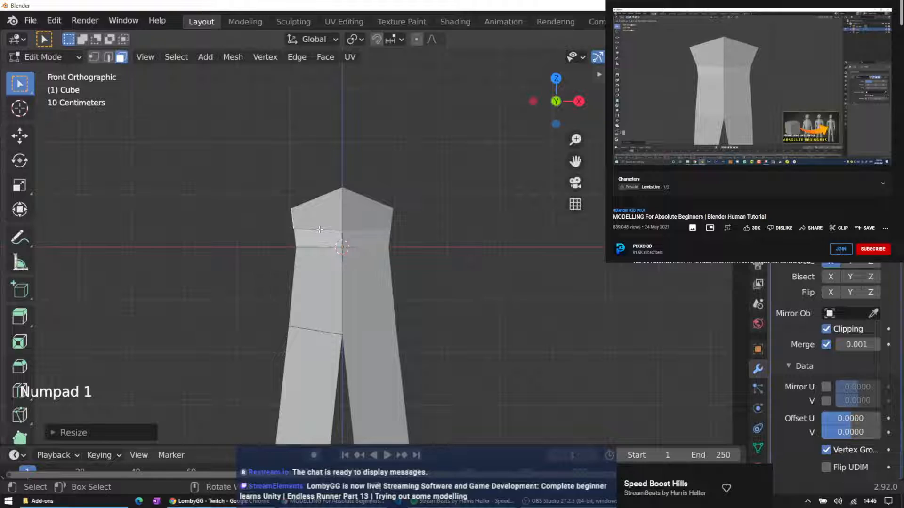
key(r)
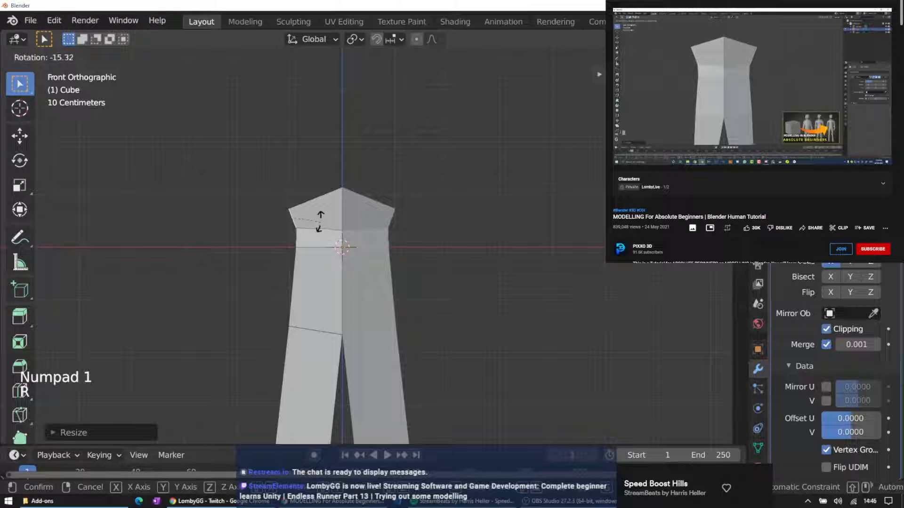
click(317, 224)
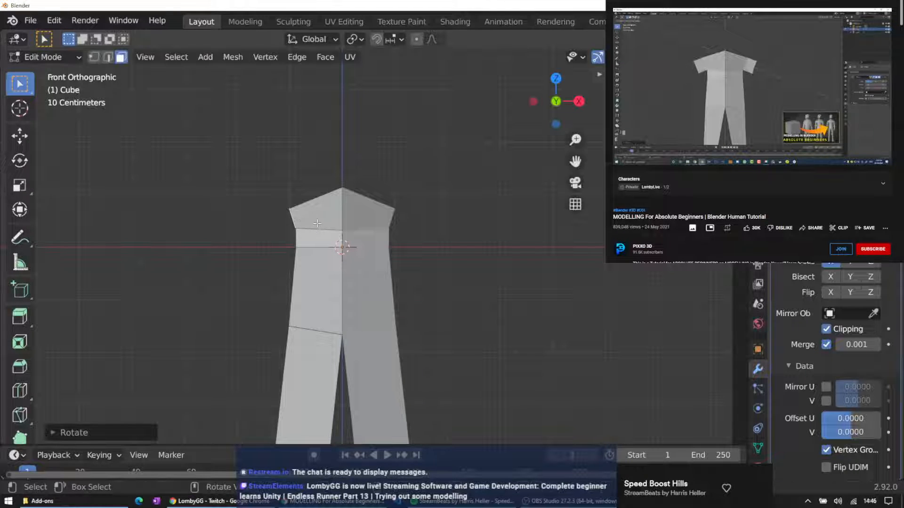
key(g)
click(313, 223)
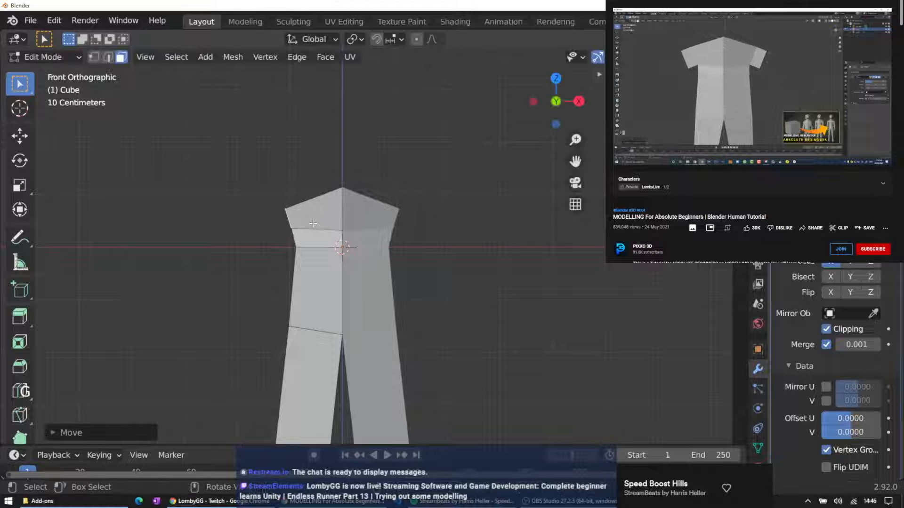
Extrude the shoulder face outward about 0.57 m along its normal
key(e)
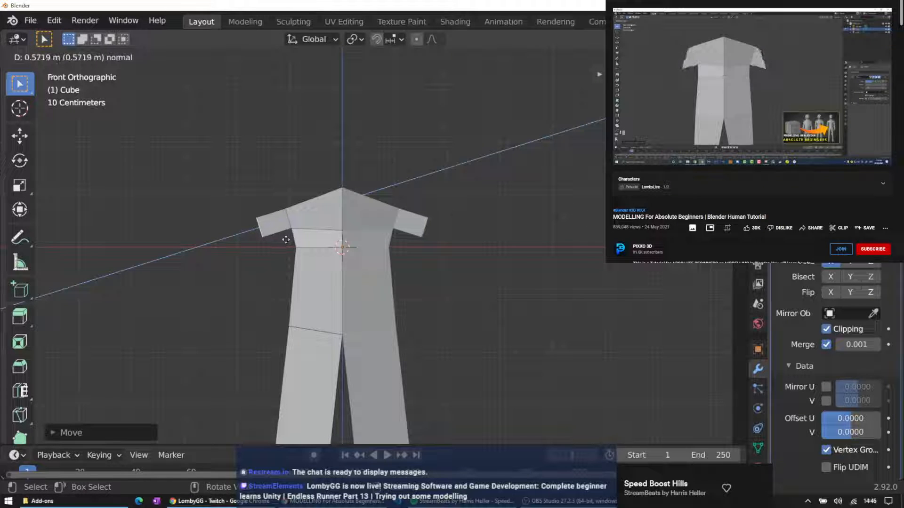
click(287, 242)
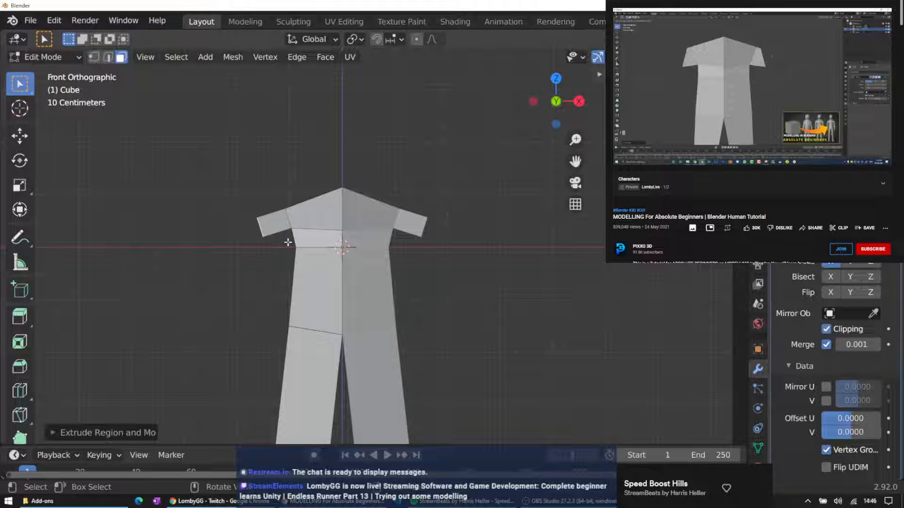
Rotate the shoulder extrusion's end face until it is vertical and move it about 0.23 m back toward the torso
key(r)
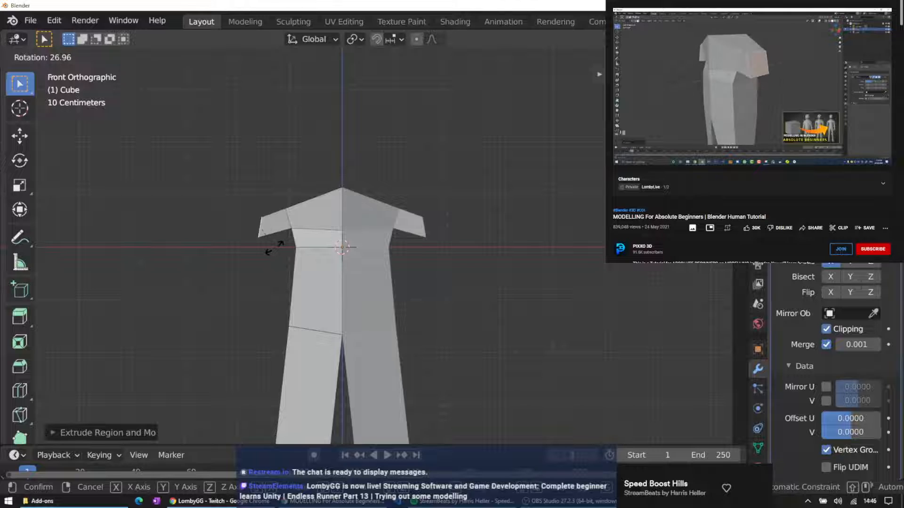
click(279, 246)
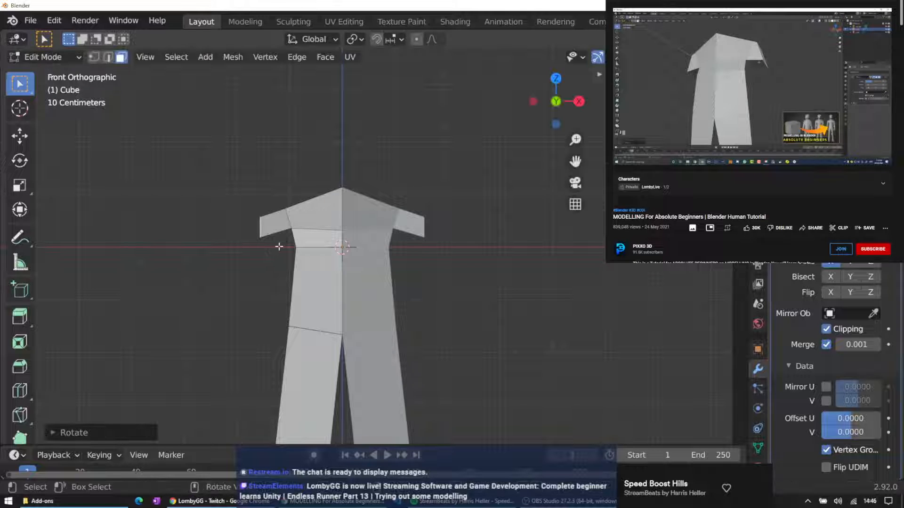
key(g)
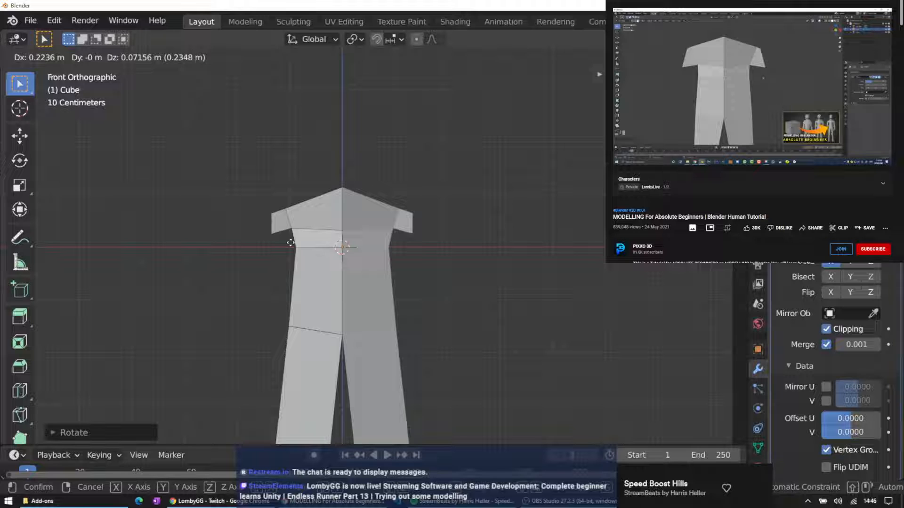
click(291, 242)
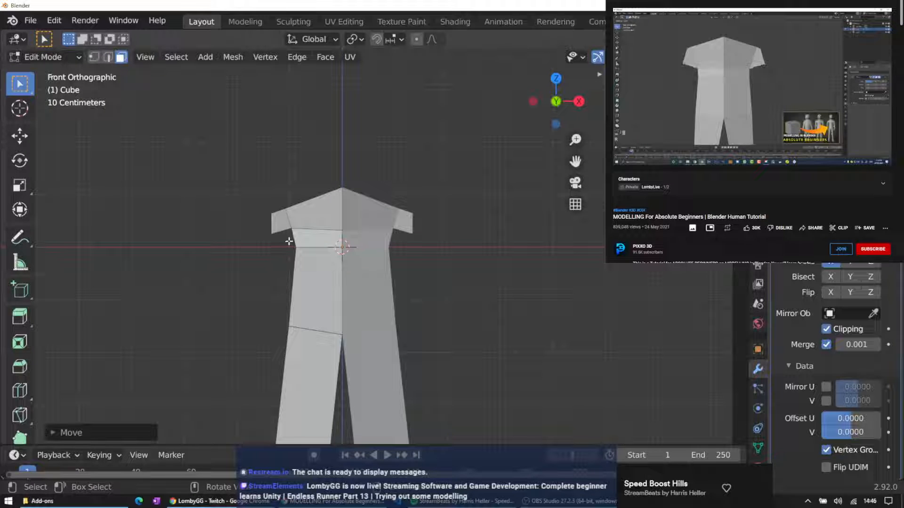
Select the underside face of the shoulder extrusion and rotate it about 36° in front view
middle_drag(280, 233, 275, 221)
click(278, 226)
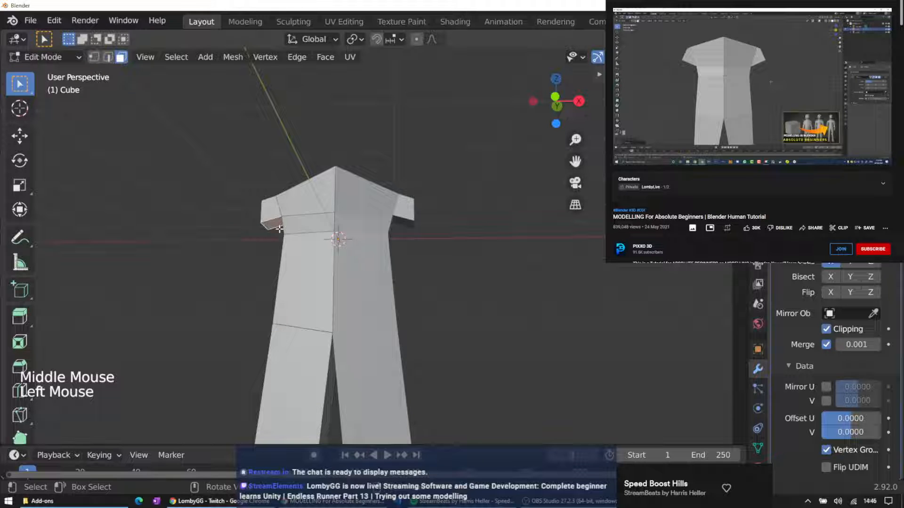
key(KP_1)
key(r)
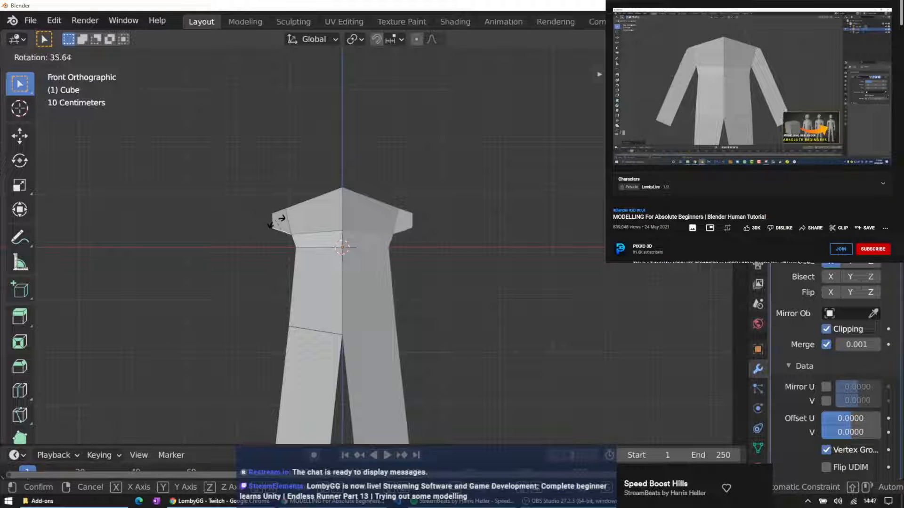
click(278, 221)
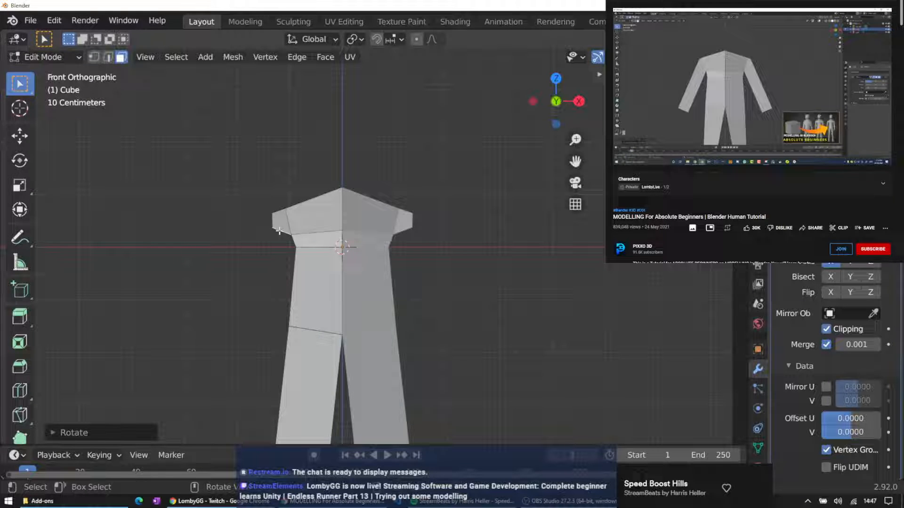
Extrude the shoulder's underside face down and outward into an arm, and scale its end to about 0.66
key(e)
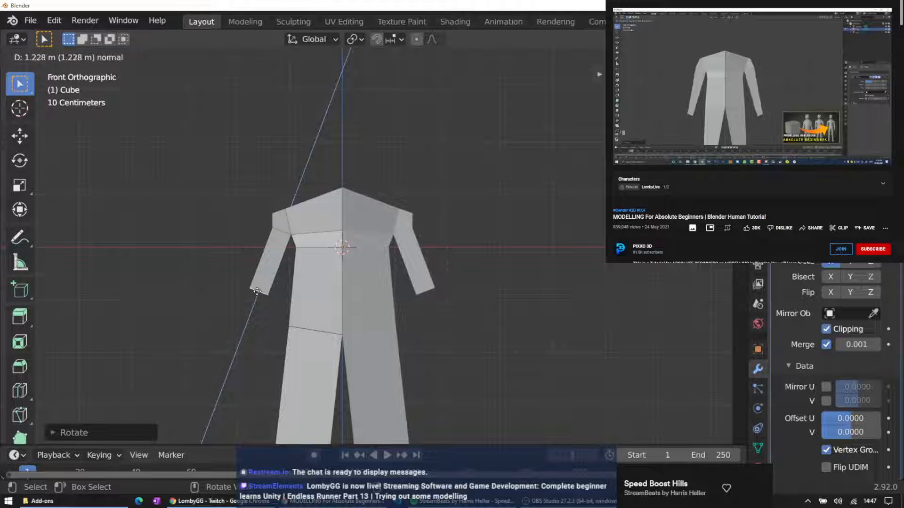
click(248, 310)
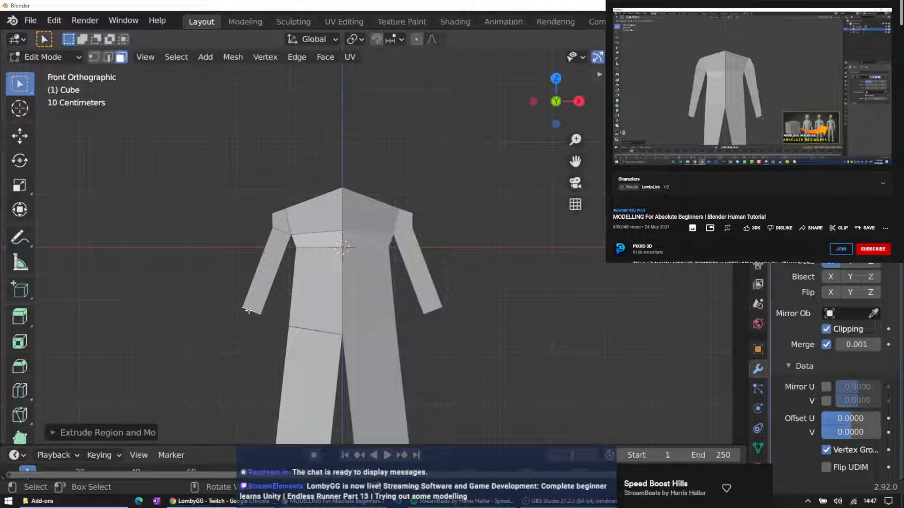
key(s)
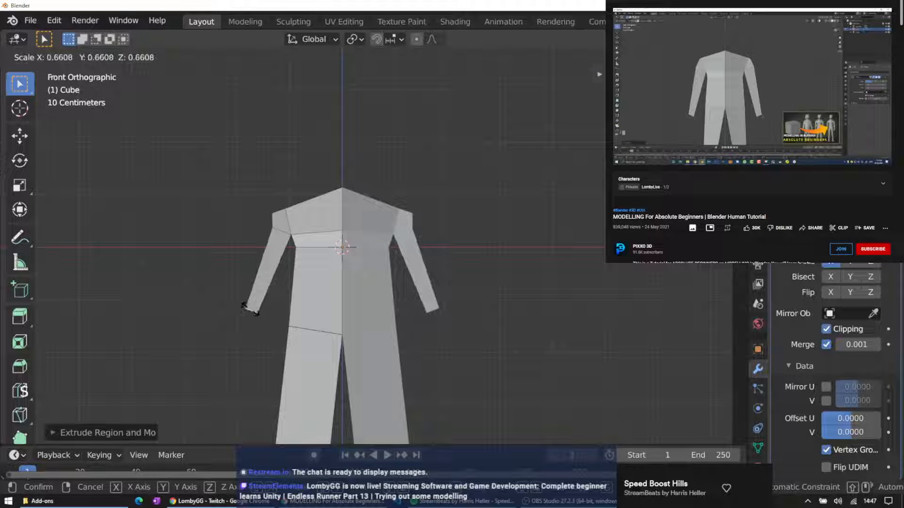
click(245, 305)
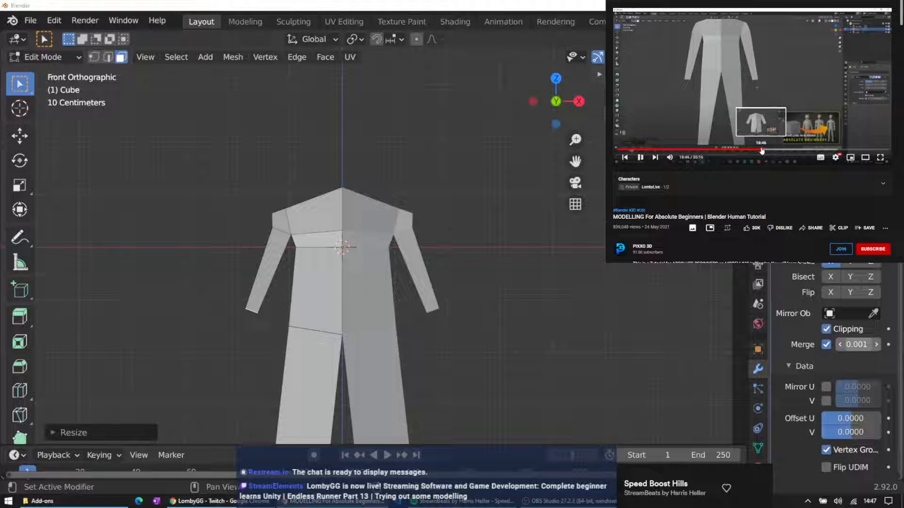
Rewind the reference video to 18:46 to watch the arm modelling again
click(762, 150)
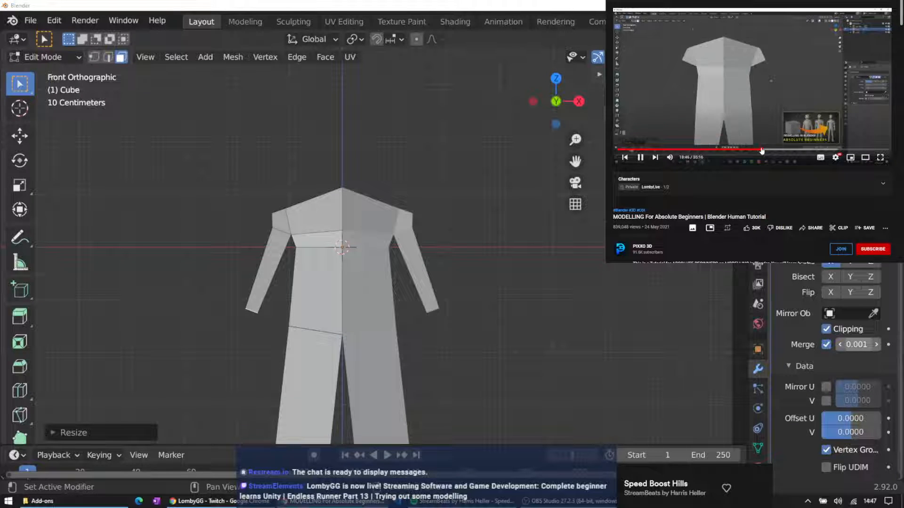
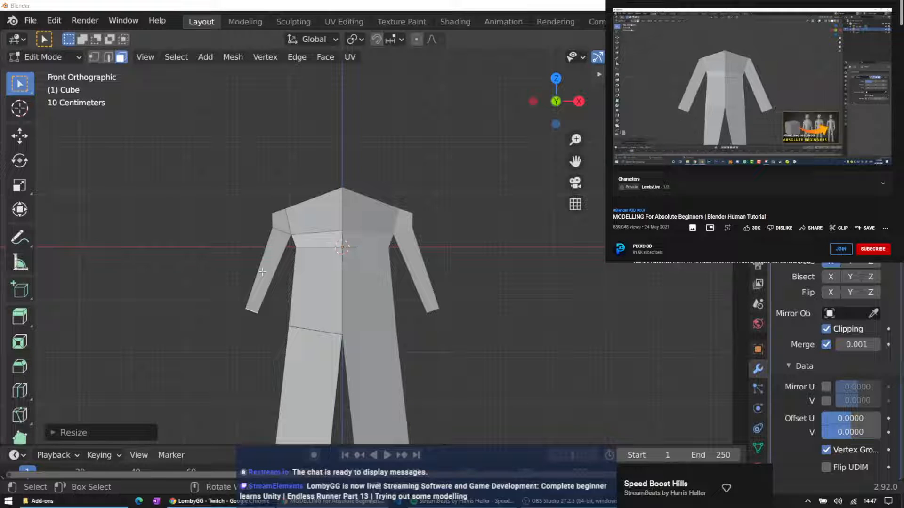
Reselect the arm's end face, move it down about 0.65 m in front view and rotate it about -15°
click(263, 314)
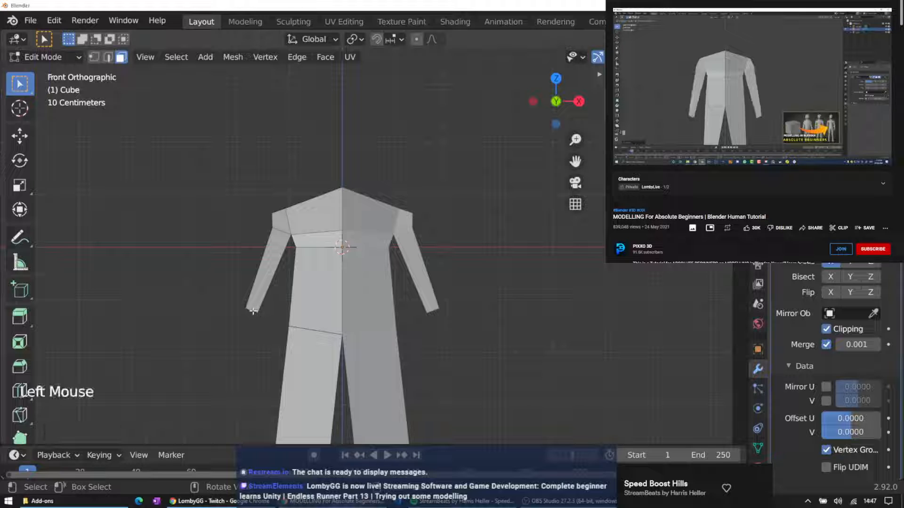
click(253, 312)
middle_drag(255, 313, 276, 281)
click(261, 277)
key(KP_1)
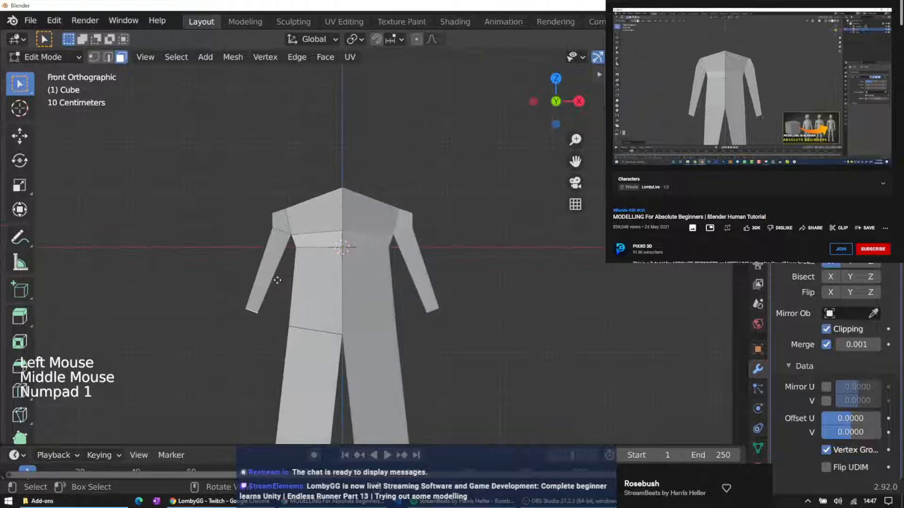
key(g)
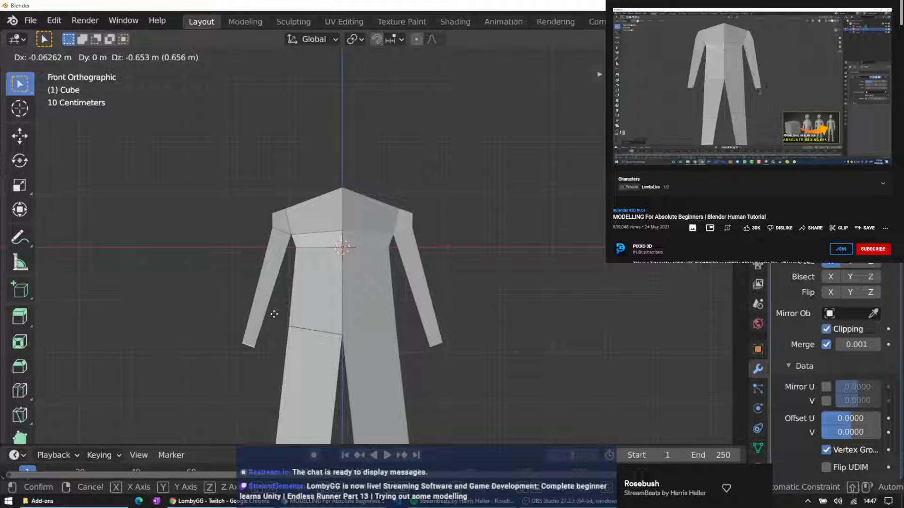
click(275, 313)
key(r)
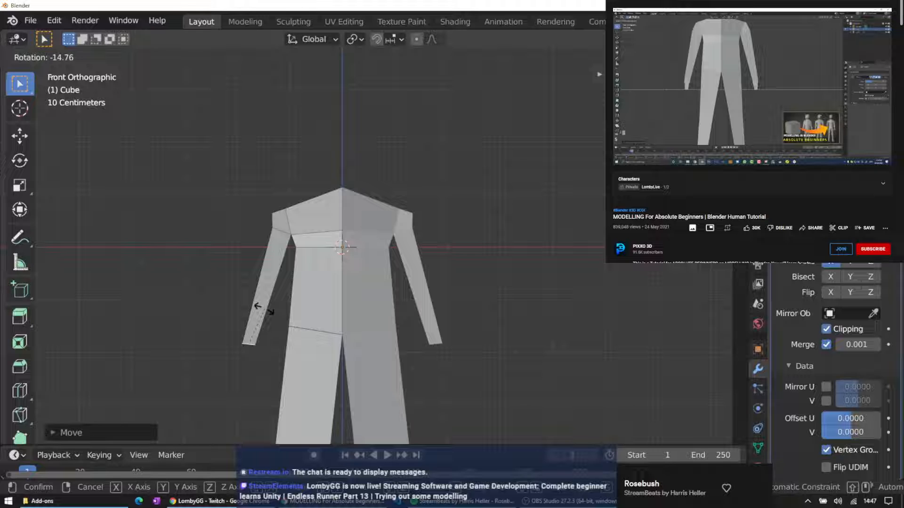
click(262, 309)
Extrude the arm's end face about 0.43 m to form a hand and scale its end along X to about 0.56
key(e)
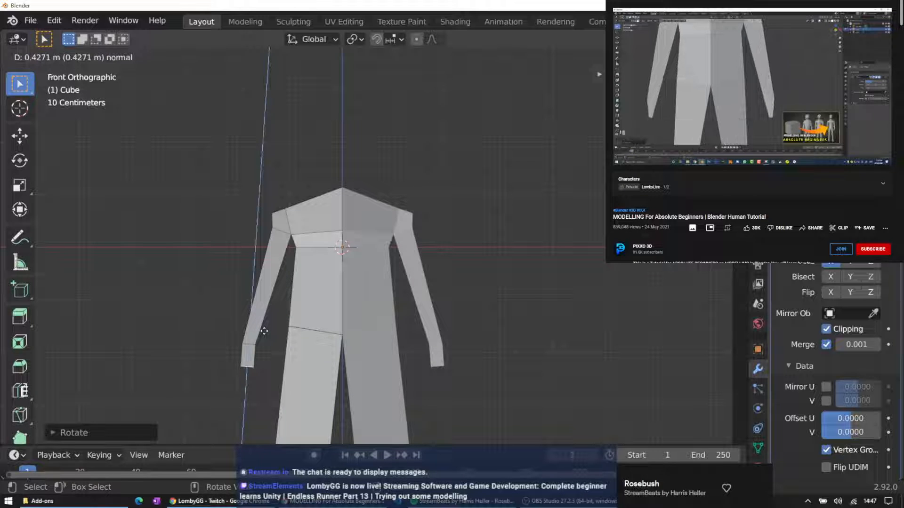
click(264, 331)
key(s)
key(x)
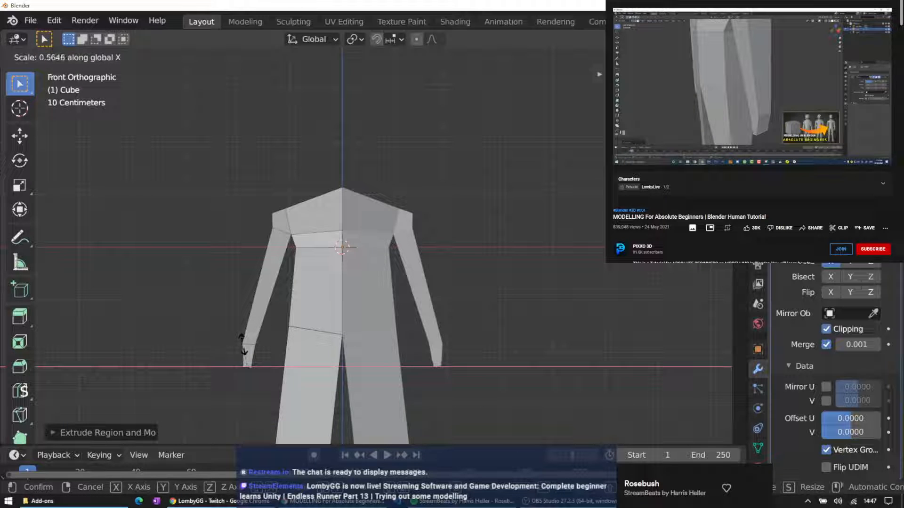
click(243, 345)
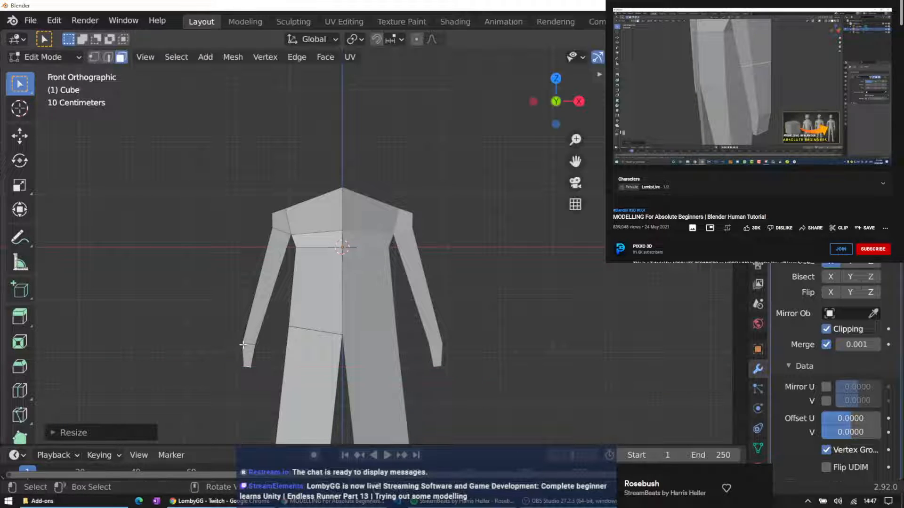
middle_drag(270, 295, 328, 302)
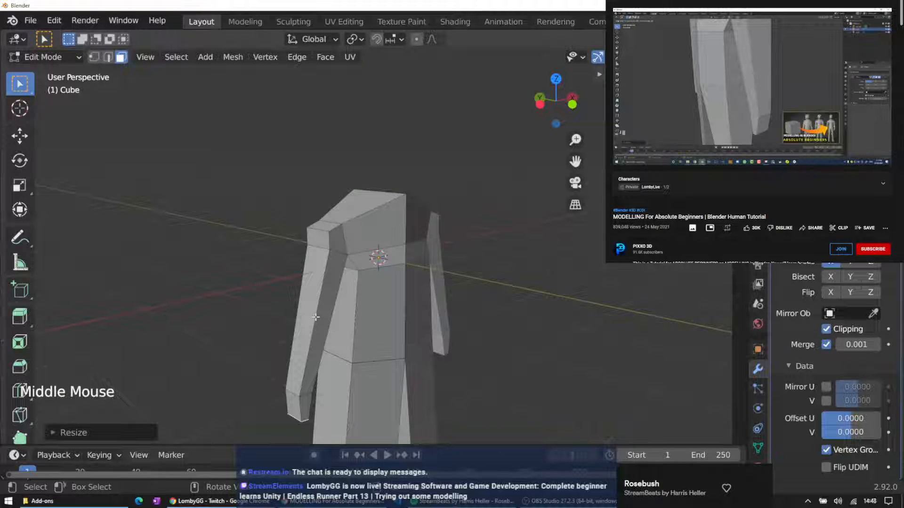
Add a loop cut around the middle of the arm for the elbow
key(ctrl+r)
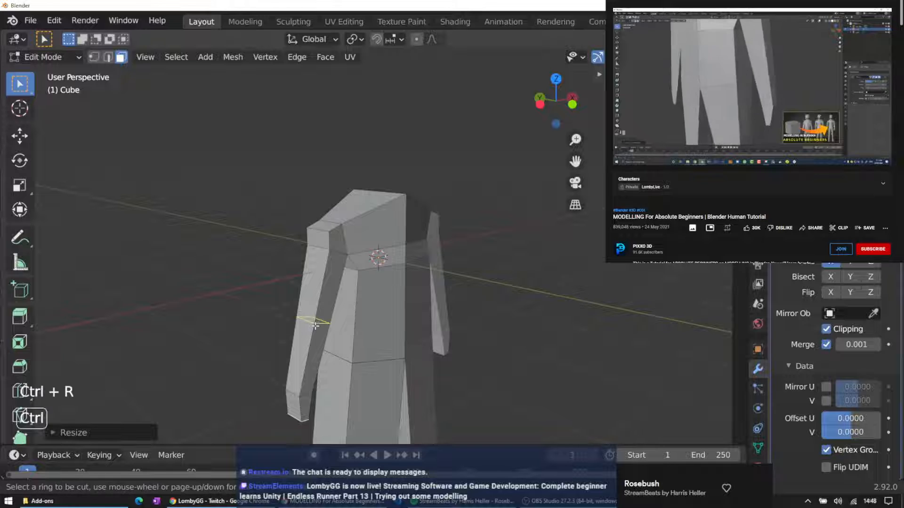
click(314, 321)
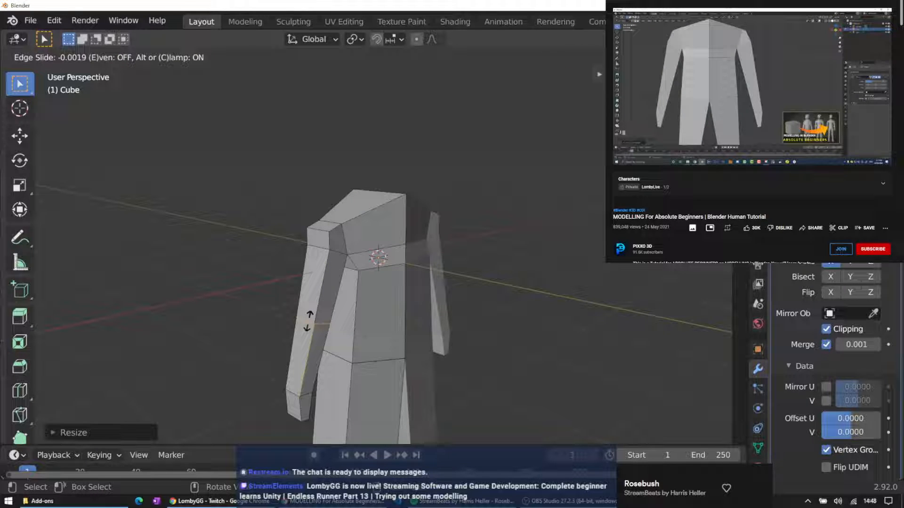
click(310, 322)
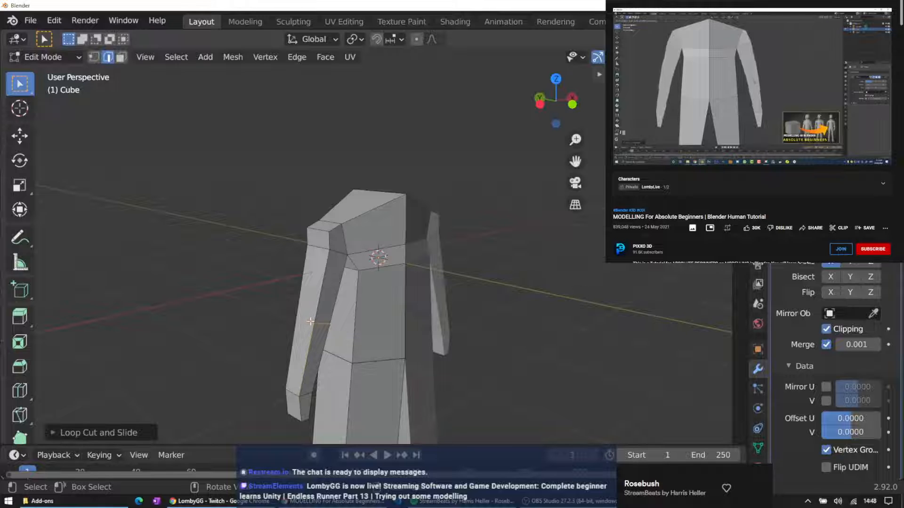
In front view, move the elbow loop outward about 0.13 m and rotate it about -4°
middle_drag(311, 321, 287, 309)
key(KP_1)
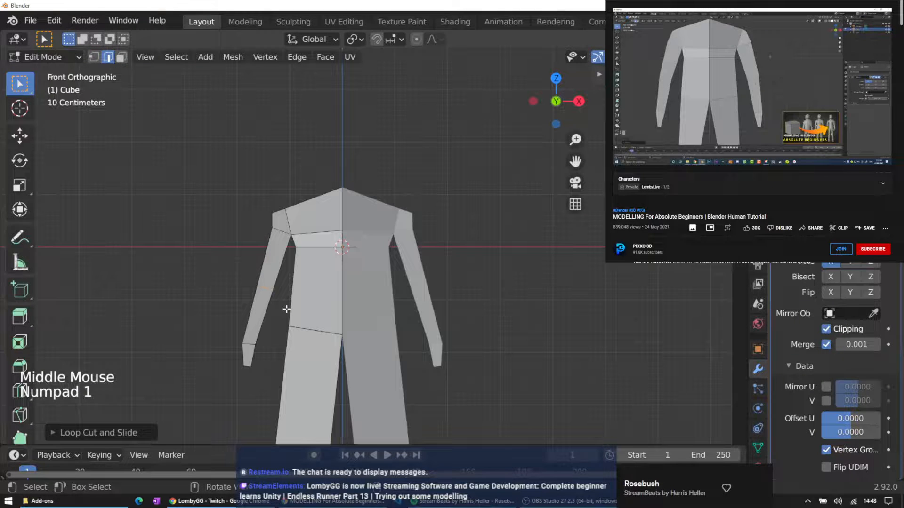
key(g)
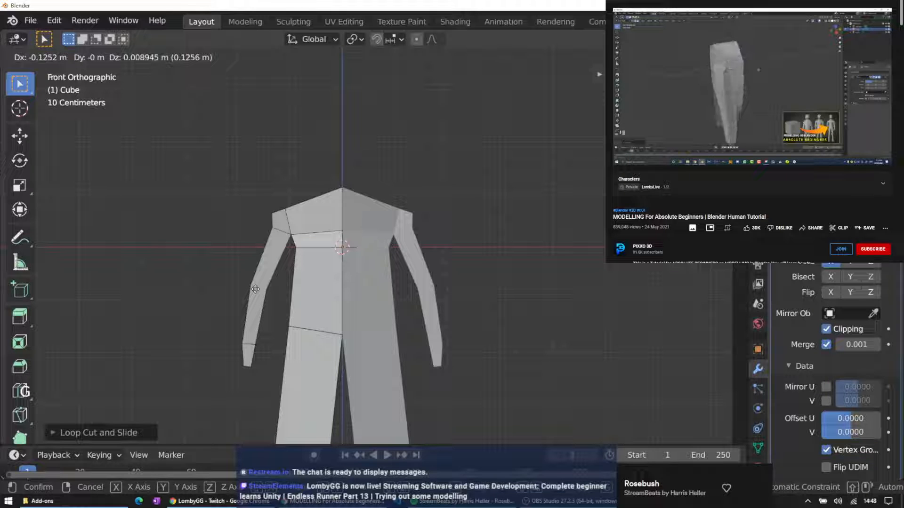
click(255, 292)
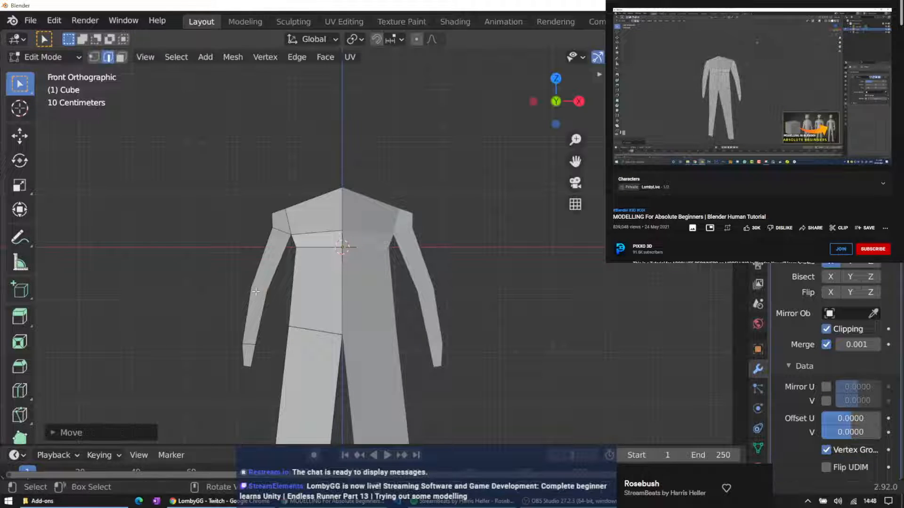
key(r)
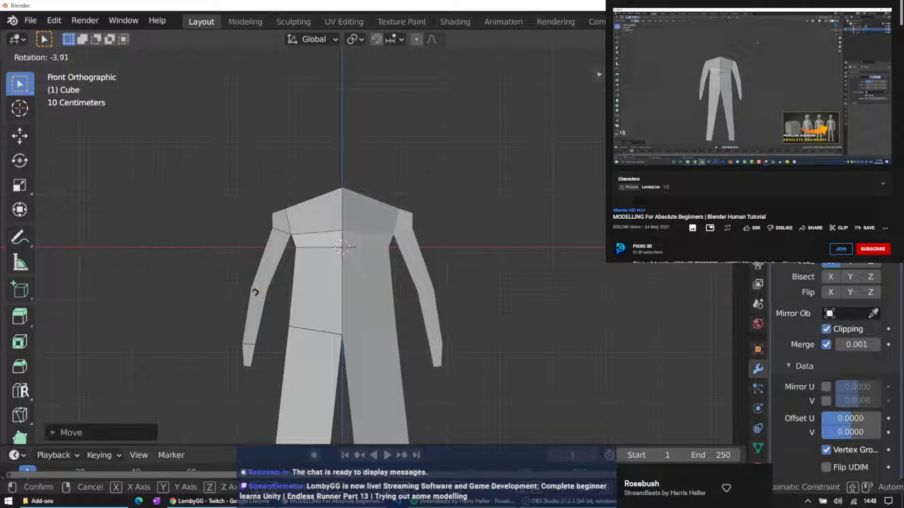
click(255, 293)
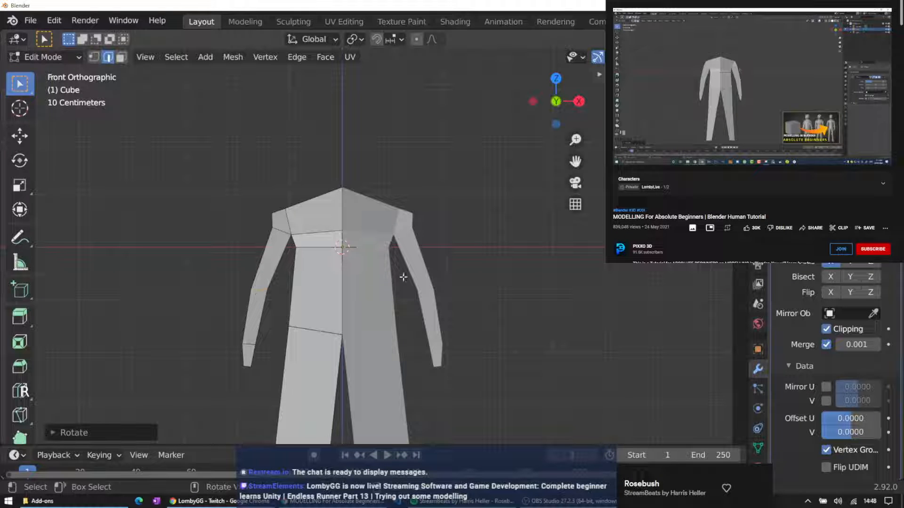
click(497, 285)
Display the model as wireframe in front view and switch to vertex selection
middle_drag(458, 232, 338, 264)
scroll(383, 252, down, 2)
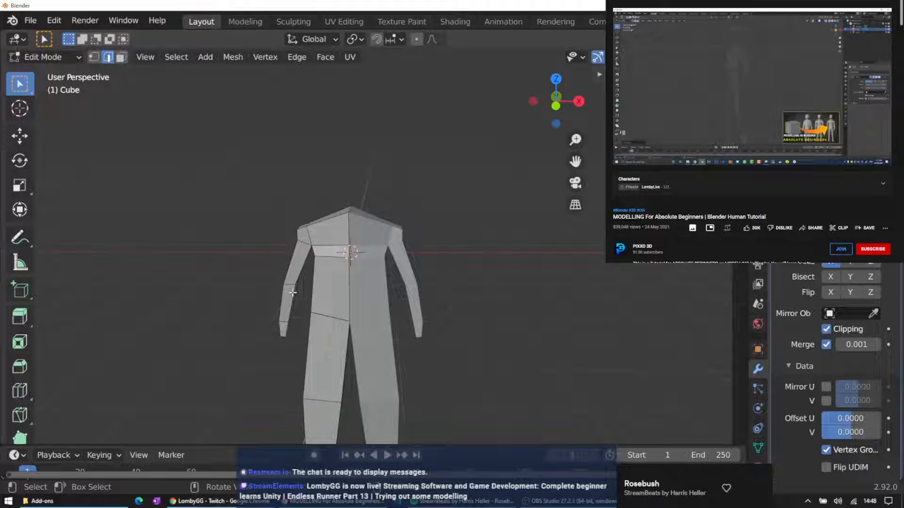
key(z)
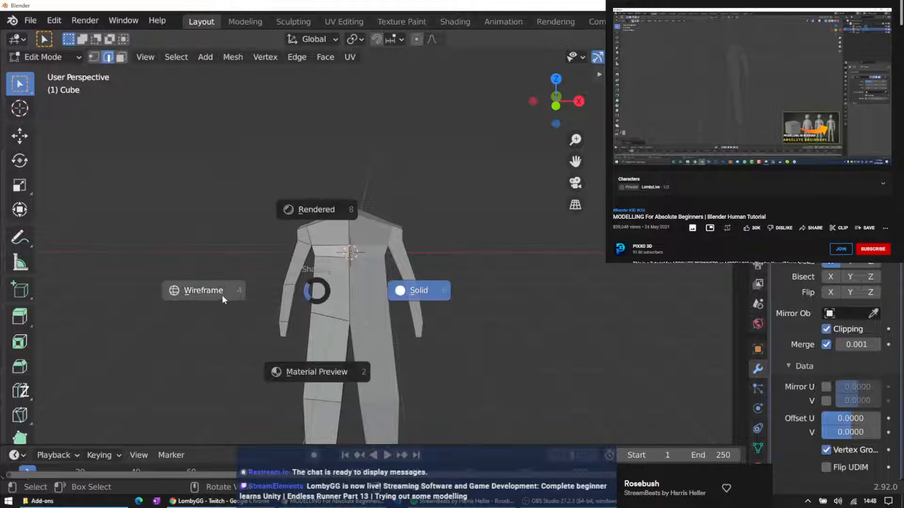
click(238, 295)
key(KP_1)
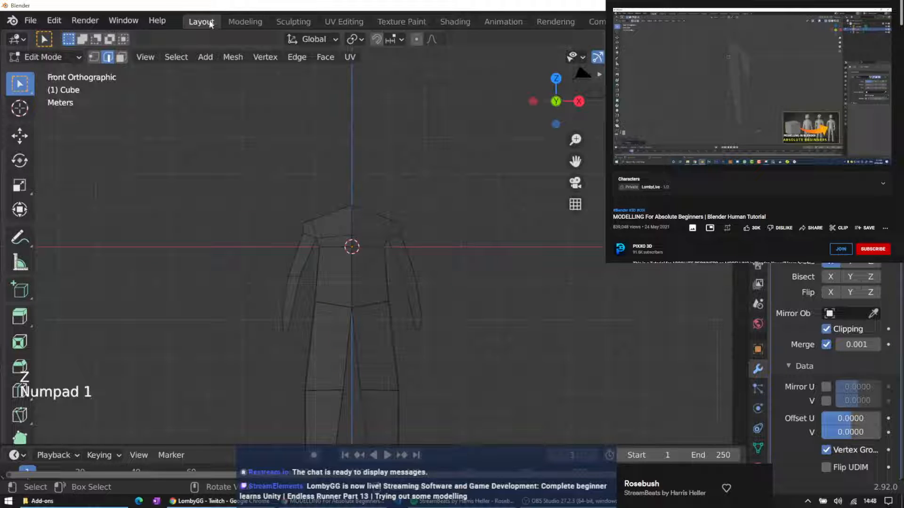
click(93, 57)
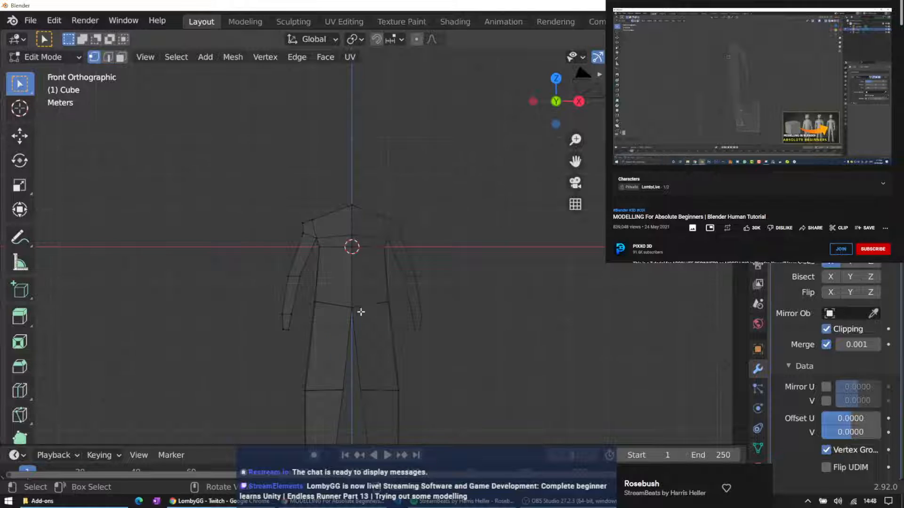
Select the knee vertices and raise them about 0.54 m, shifting them about 0.08 m outward
scroll(379, 313, down, 2)
middle_drag(380, 313, 436, 324)
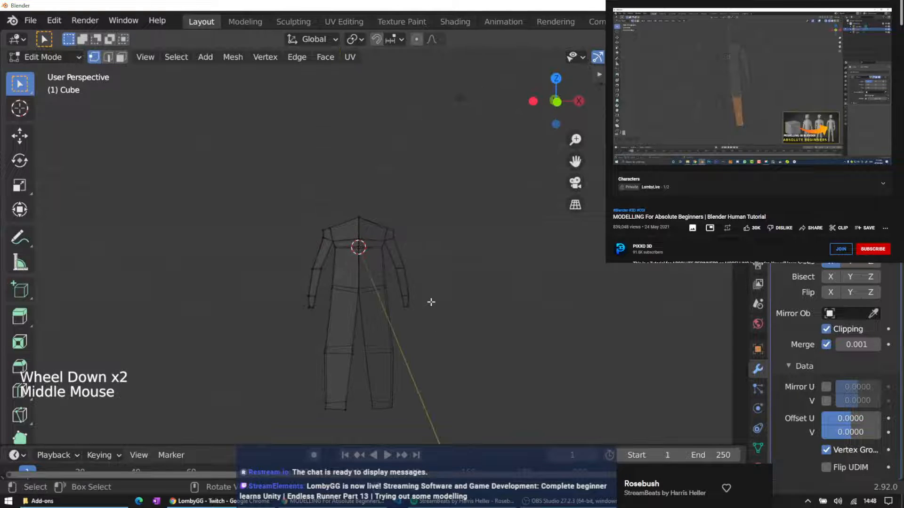
key(KP_1)
ctrl+click(429, 293)
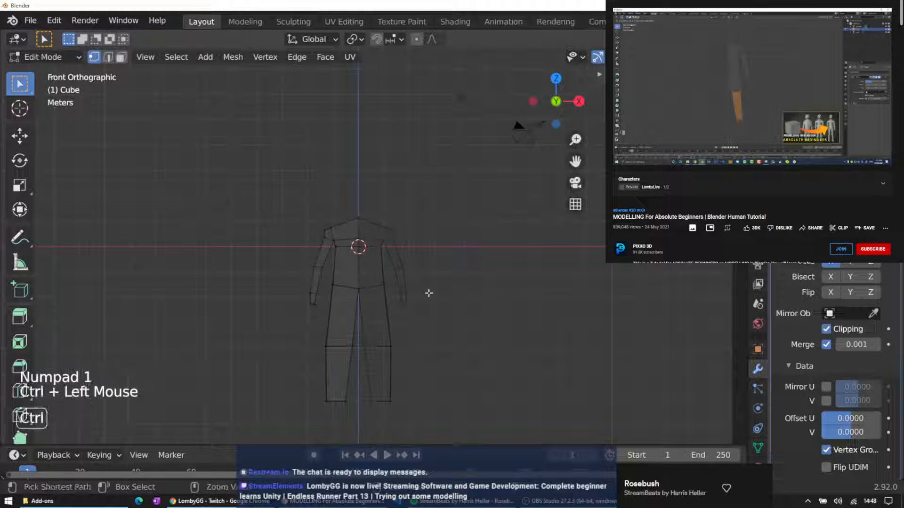
ctrl+click(429, 293)
shift+middle_drag(432, 291, 451, 253)
scroll(451, 253, up, 1)
click(417, 317)
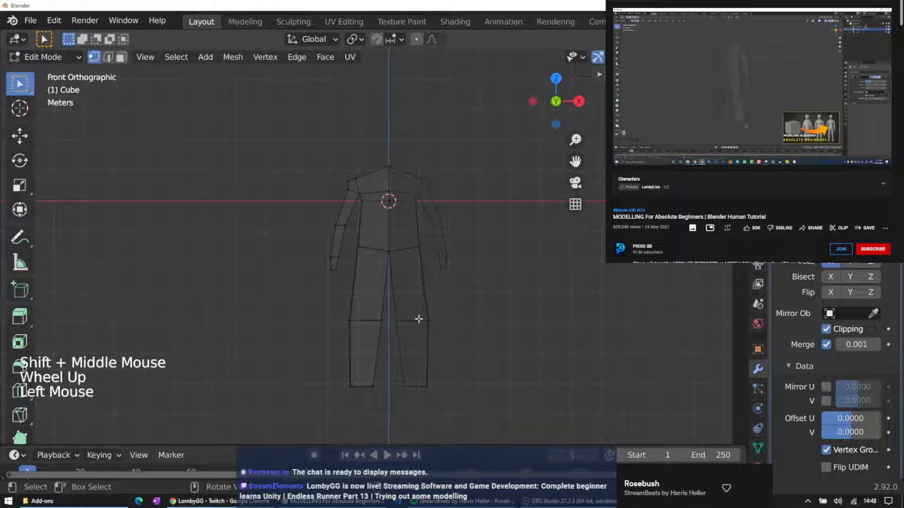
click(362, 321)
click(363, 320)
click(368, 319)
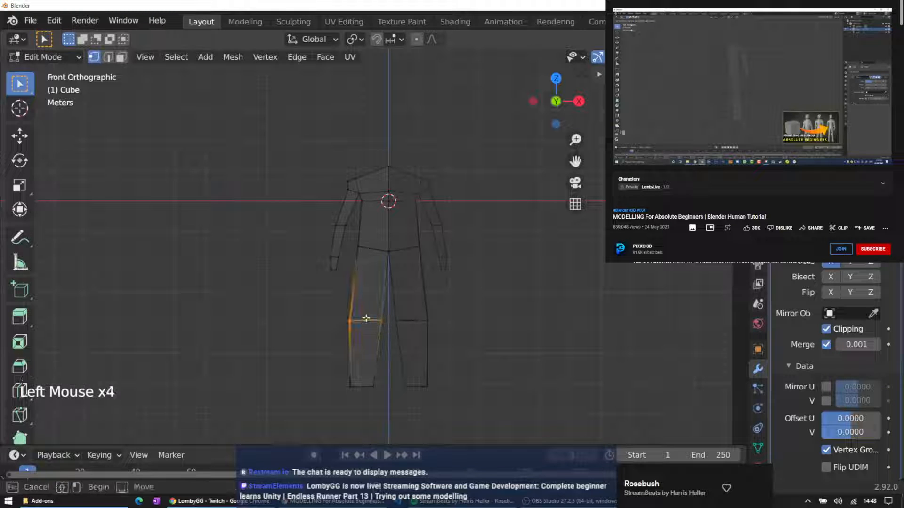
key(g)
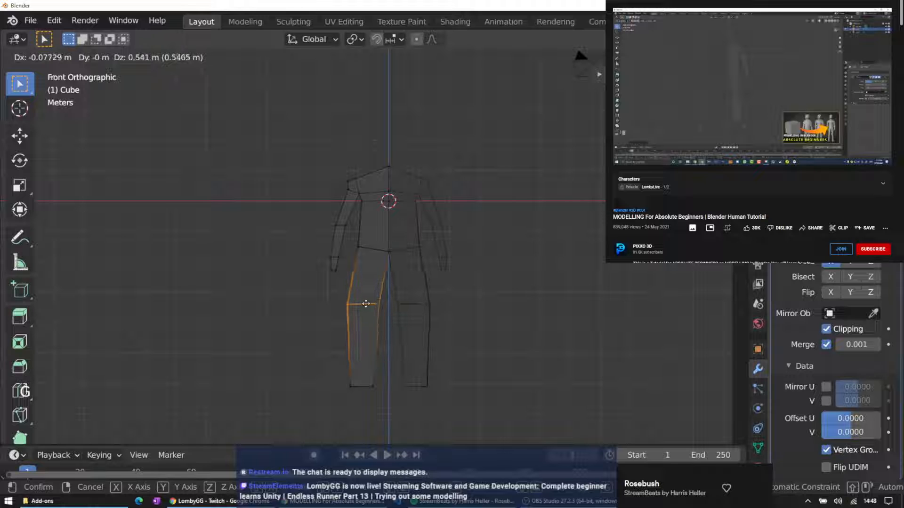
click(366, 304)
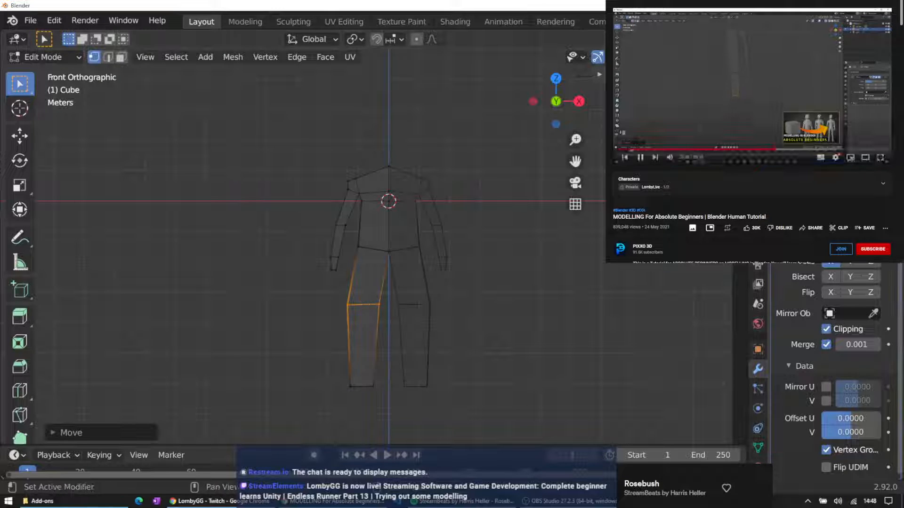
Select the hip and crotch vertices and move them about 0.11 m down and 0.11 m inward
click(360, 245)
click(359, 245)
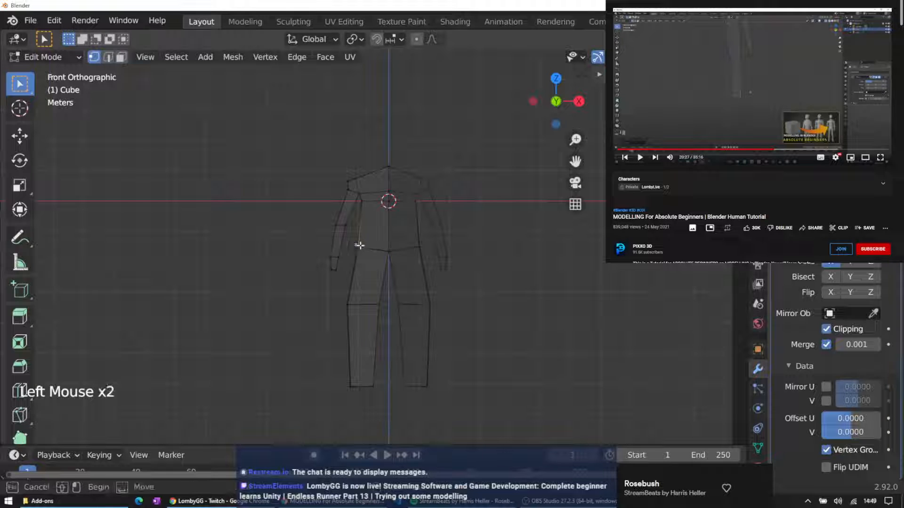
key(g)
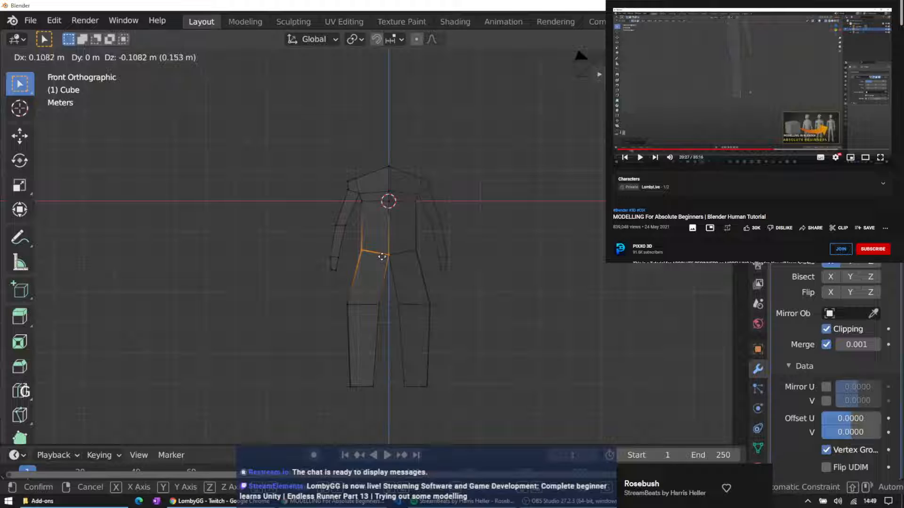
click(381, 257)
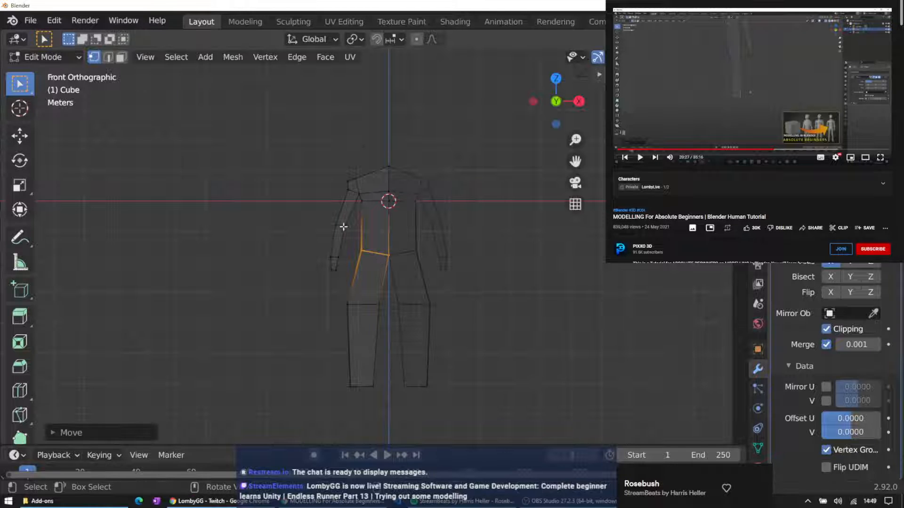
Move the outer shoulder vertices slightly outward, and raise the top shoulder and neck vertices about 0.15 m, shifting them about 0.09 m outward
click(359, 177)
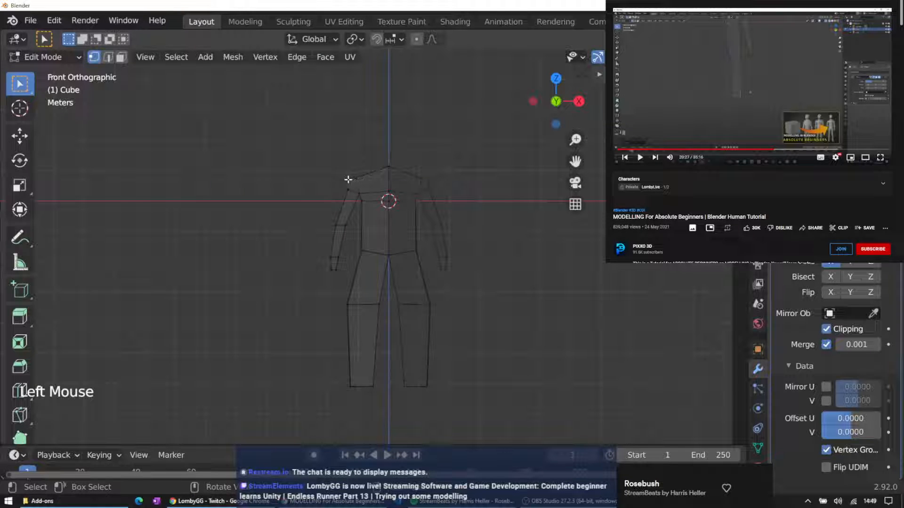
click(346, 181)
key(g)
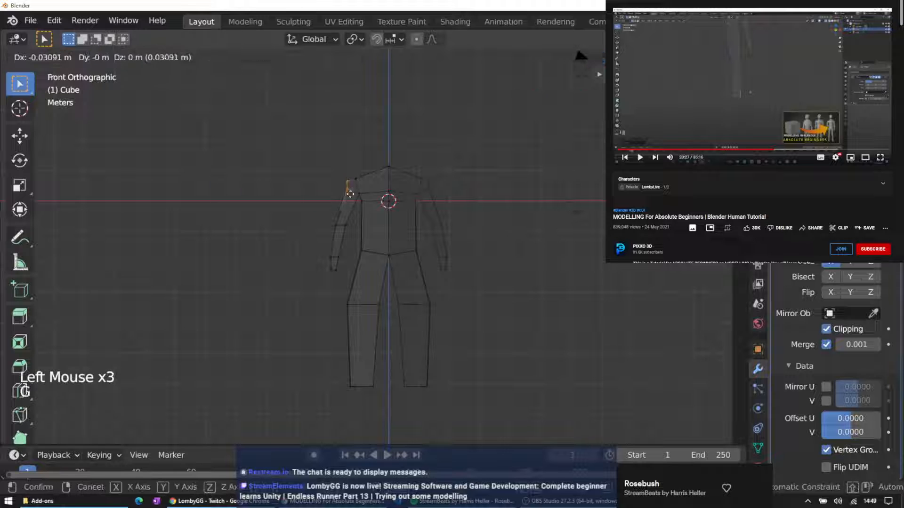
click(347, 196)
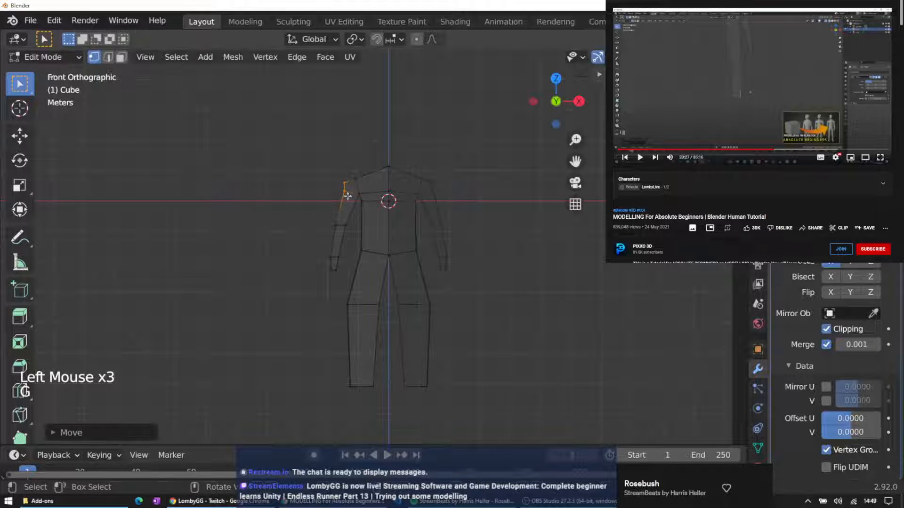
drag(347, 156, 395, 183)
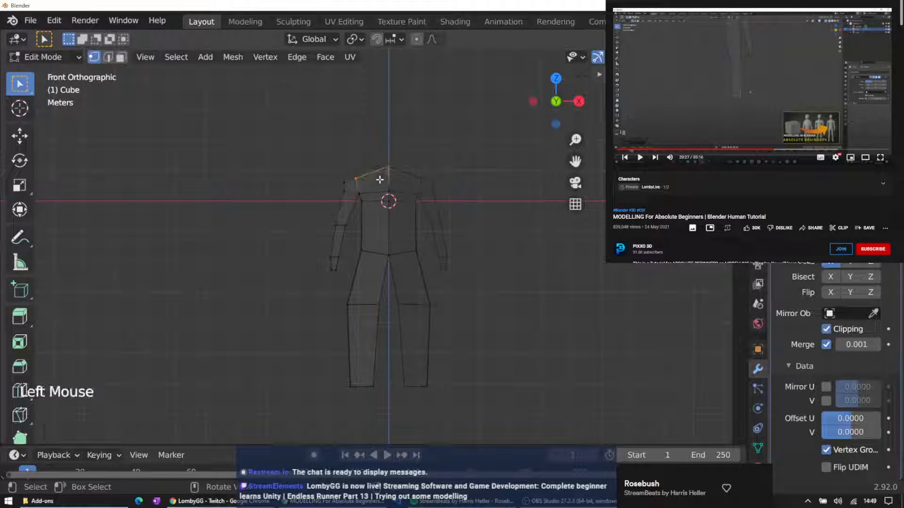
key(g)
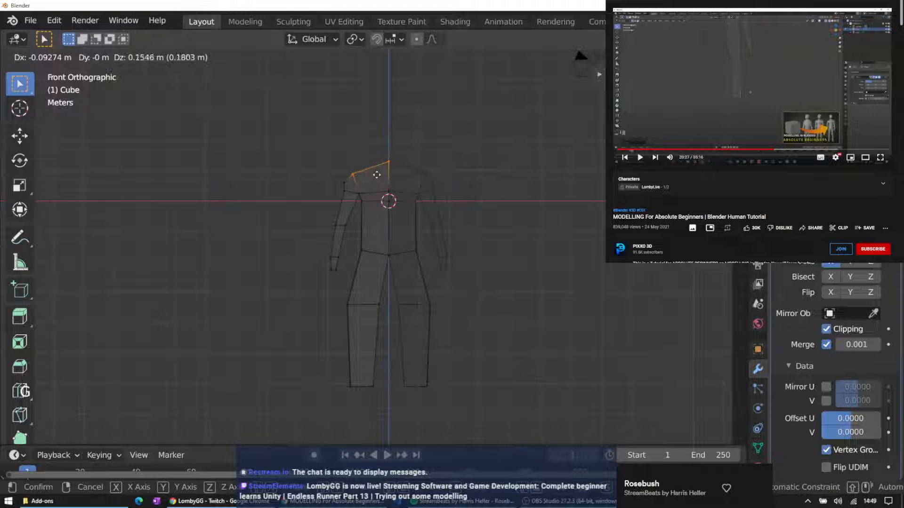
click(376, 173)
Move the vertex row below the chest down about 0.59 m toward the waist and about 0.12 m outward
drag(354, 188, 397, 208)
key(g)
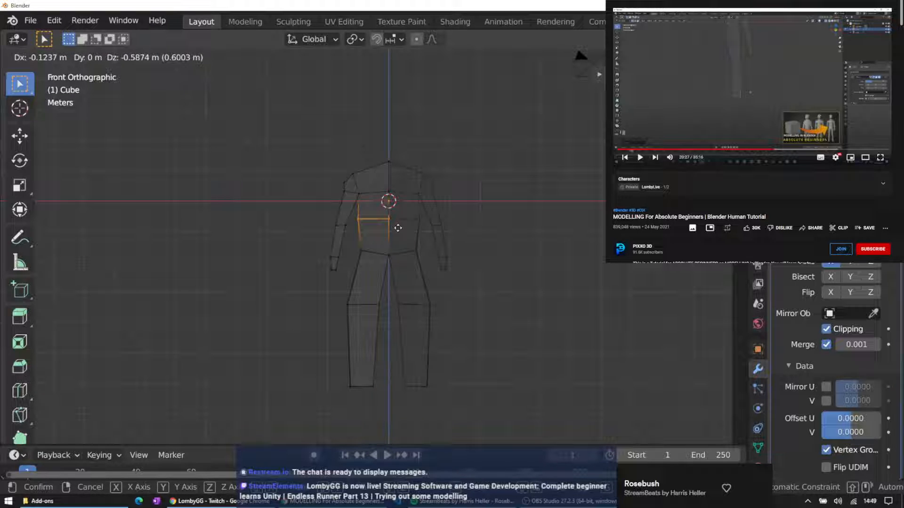
click(397, 228)
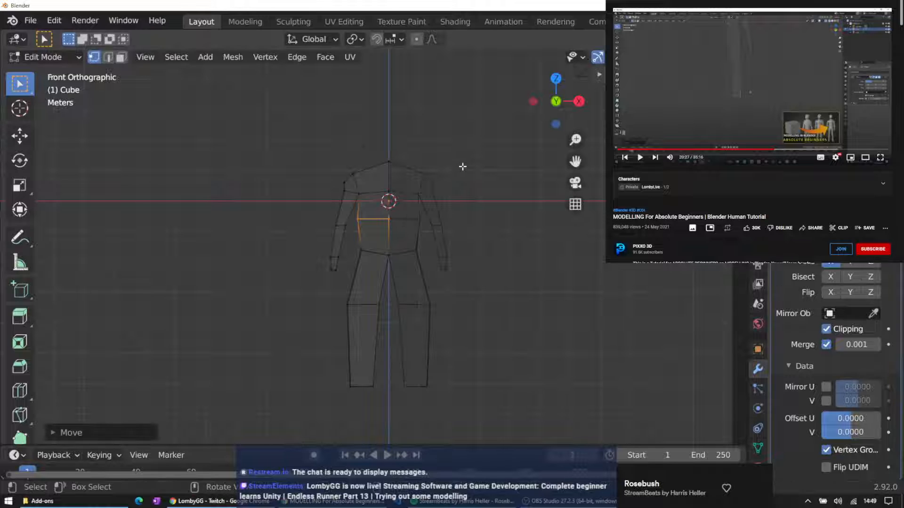
Move the outer elbow vertices about 0.12 m outward and up, and lower the hand vertices slightly to lengthen the forearm
click(328, 203)
click(337, 221)
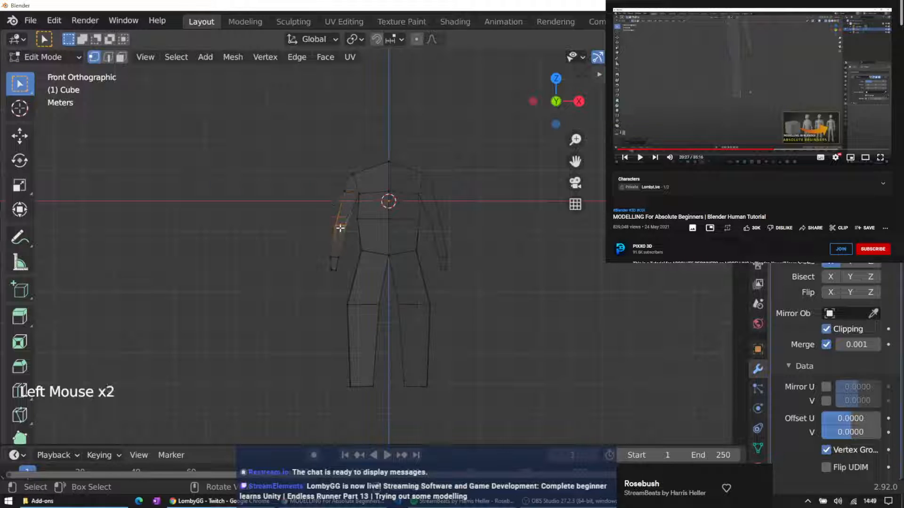
click(334, 225)
key(g)
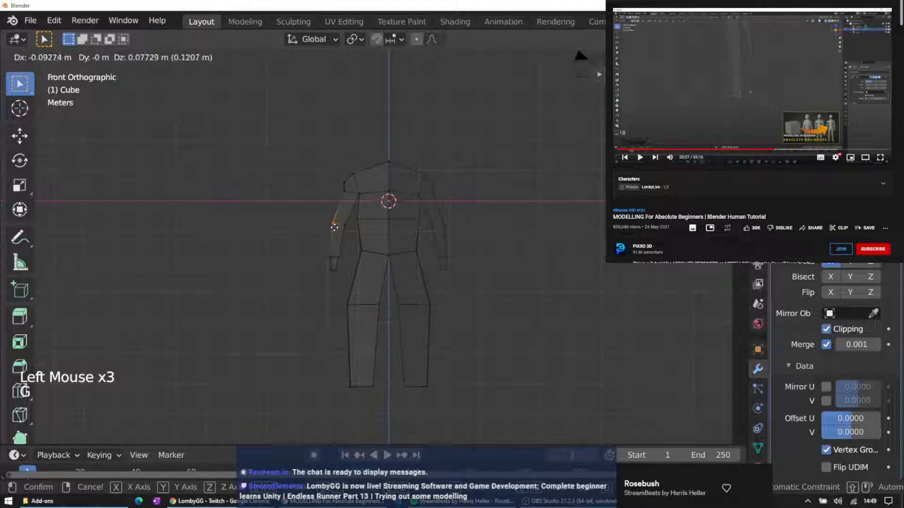
click(335, 228)
click(328, 263)
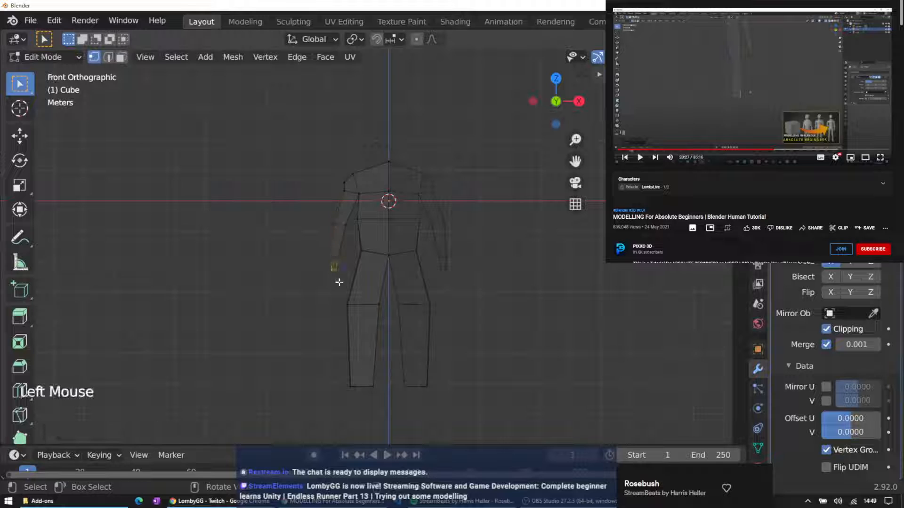
key(g)
click(339, 287)
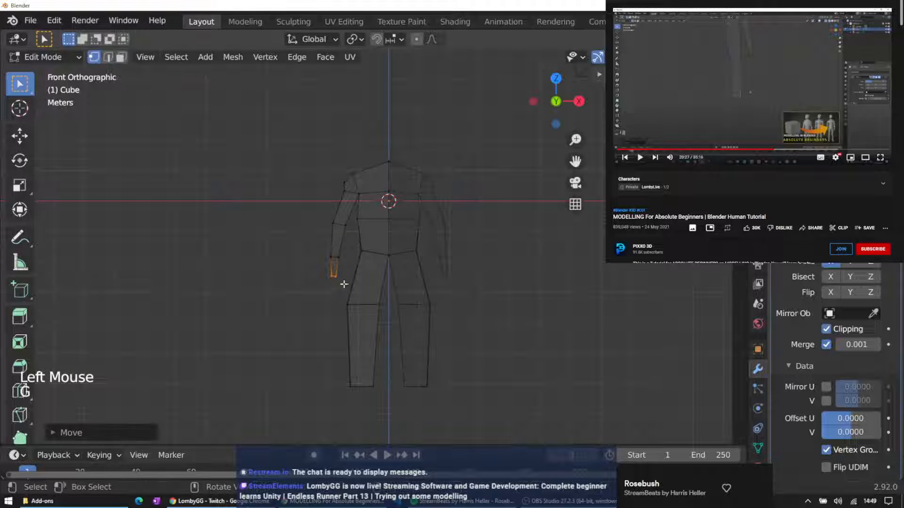
Select the outer knee vertices and move them inward about 0.2 m to slim the leg
drag(347, 300, 387, 318)
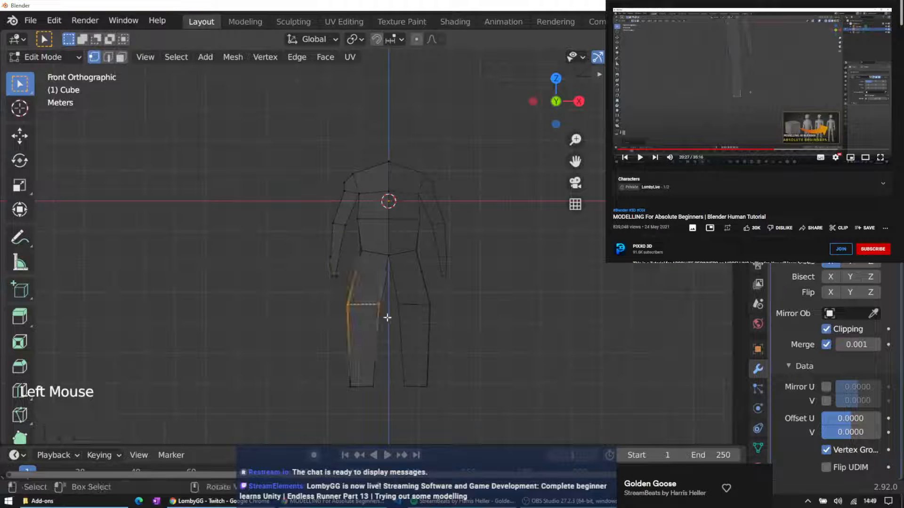
double_click(340, 307)
key(g)
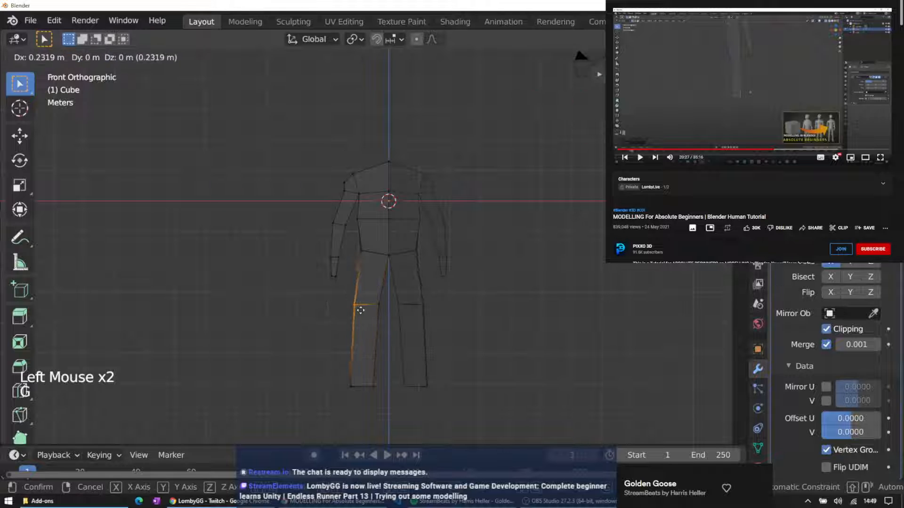
click(359, 310)
Move the outer ankle vertices inward to taper the lower leg
click(351, 387)
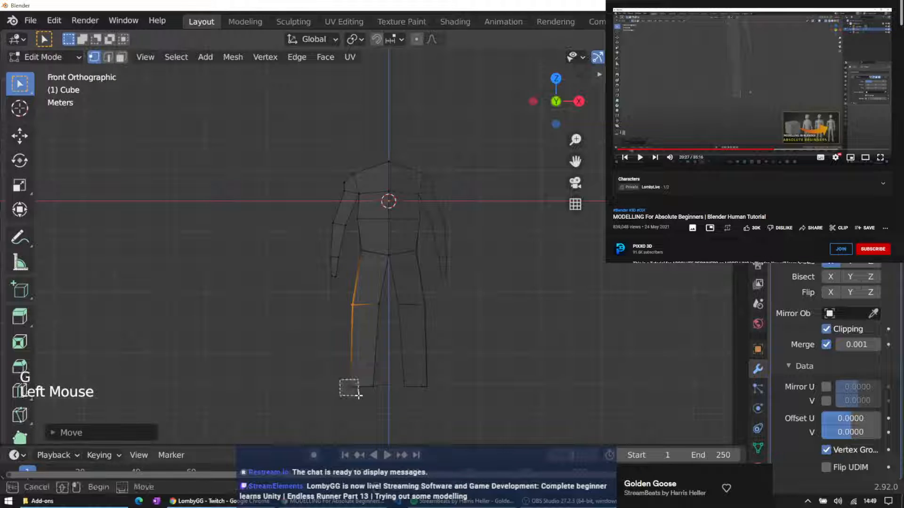
key(g)
click(377, 386)
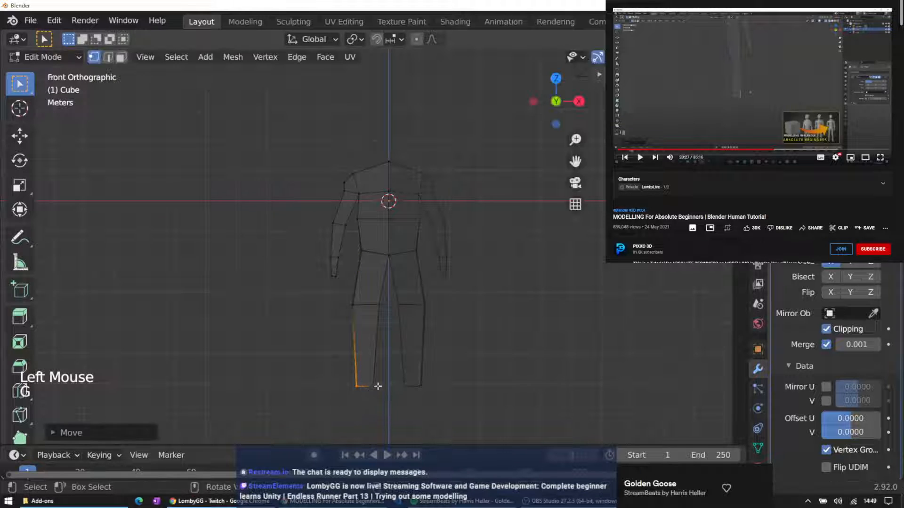
middle_drag(514, 304, 474, 273)
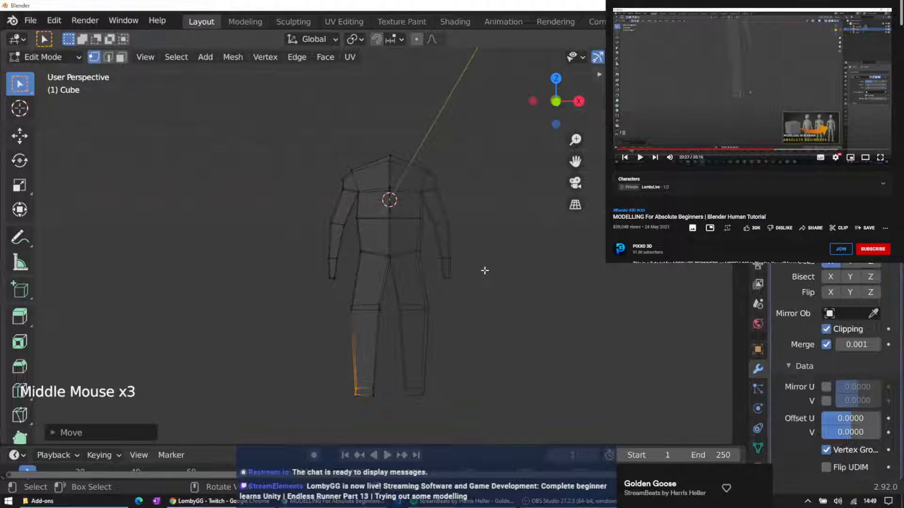
key(KP_1)
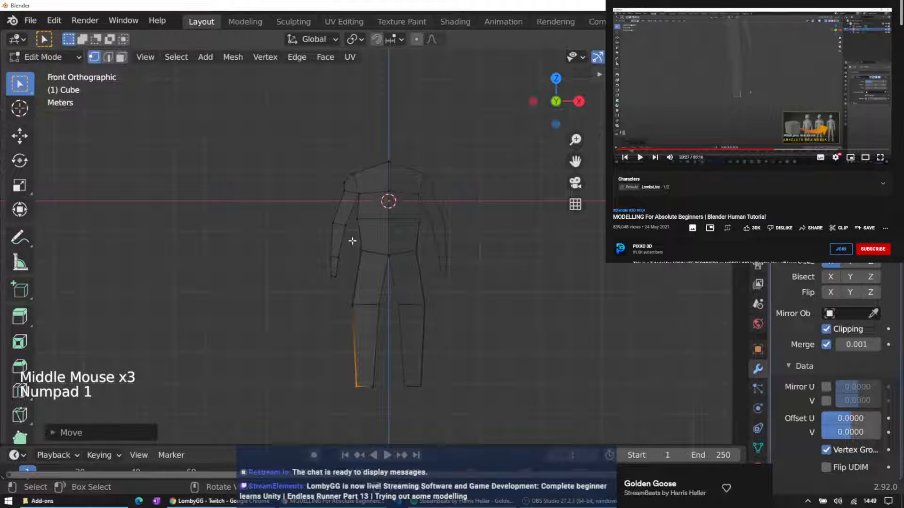
key(g)
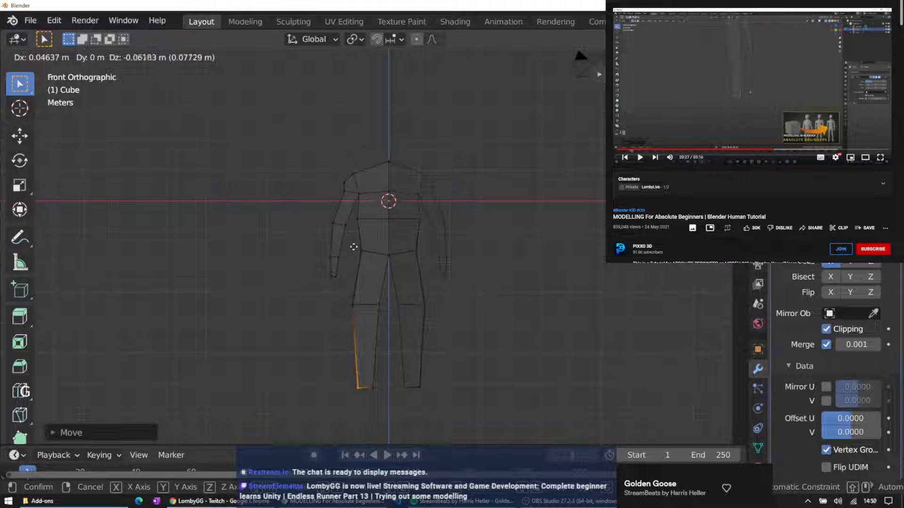
click(355, 245)
key(ctrl)
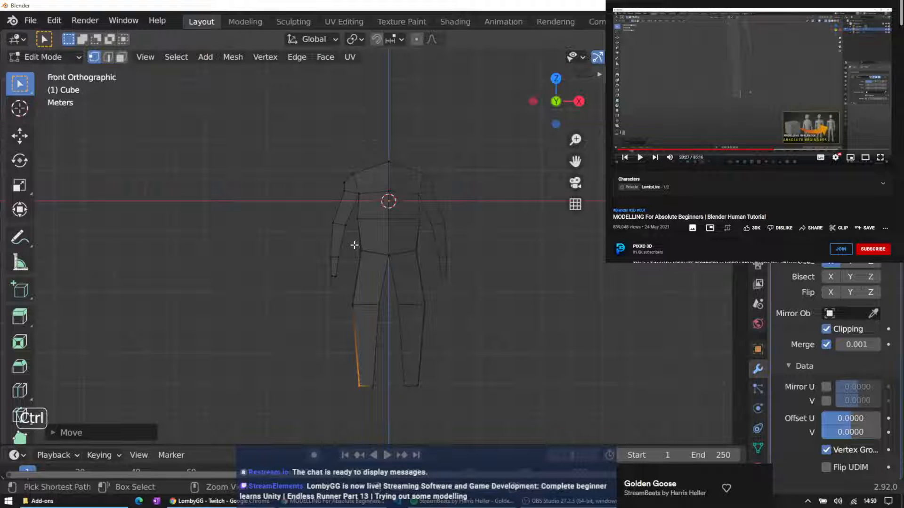
key(ctrl+z)
Move the hip and crotch vertices down about 0.23 m and about 0.06 m outward
click(358, 250)
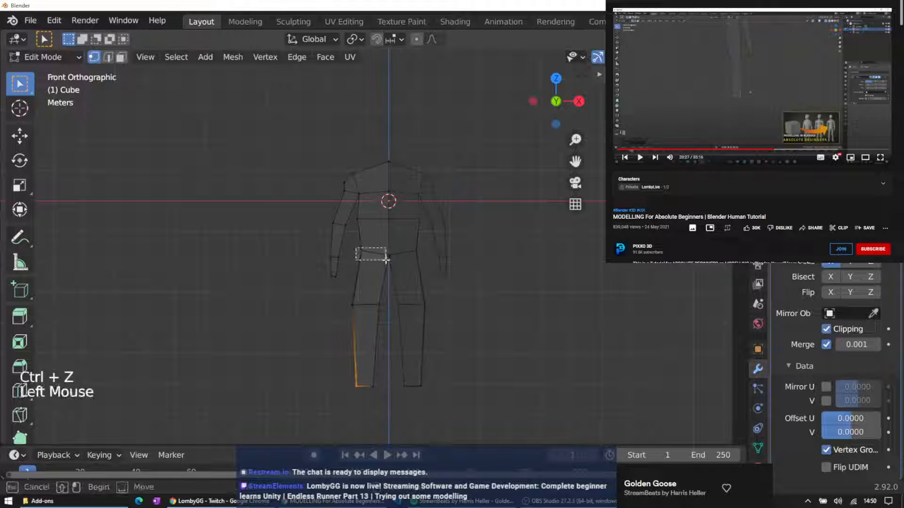
key(g)
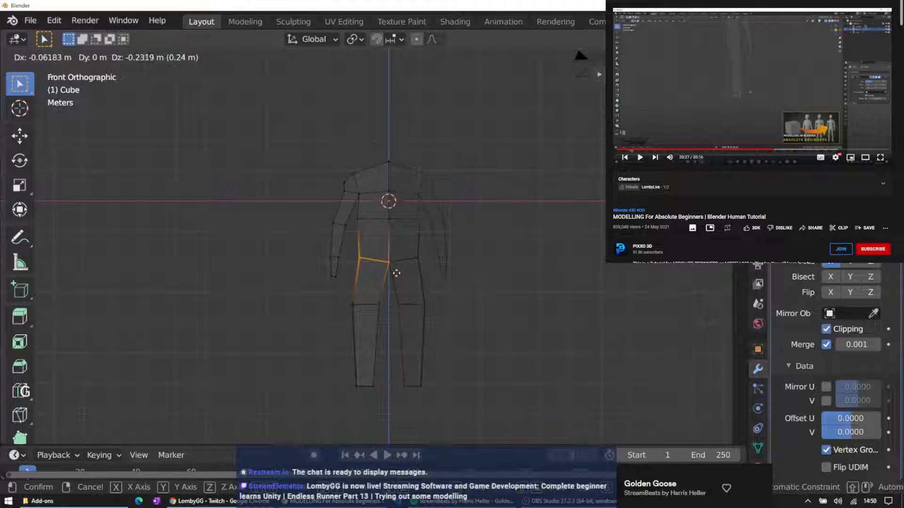
click(397, 274)
Lower the knee vertices about 0.29 m and shift them about 0.06 m outward, and nudge the outer knee vertices slightly inward
drag(347, 296, 388, 320)
key(g)
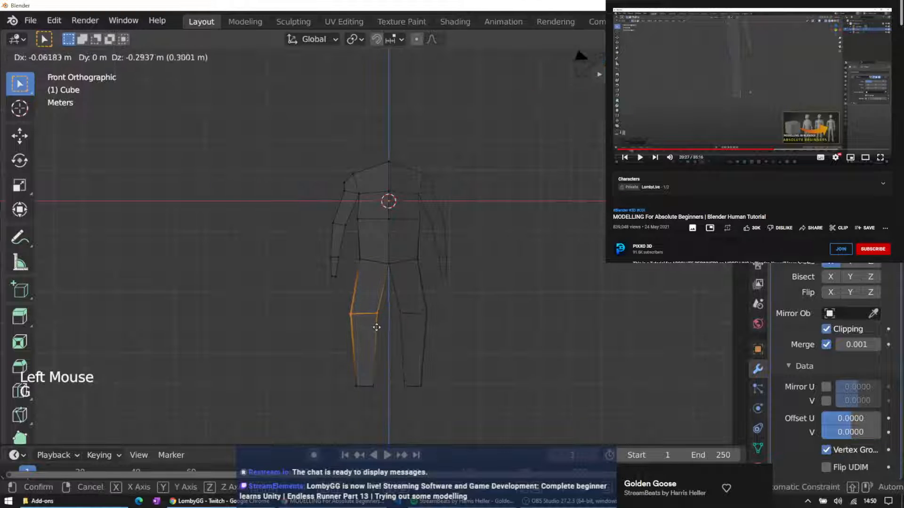
click(377, 327)
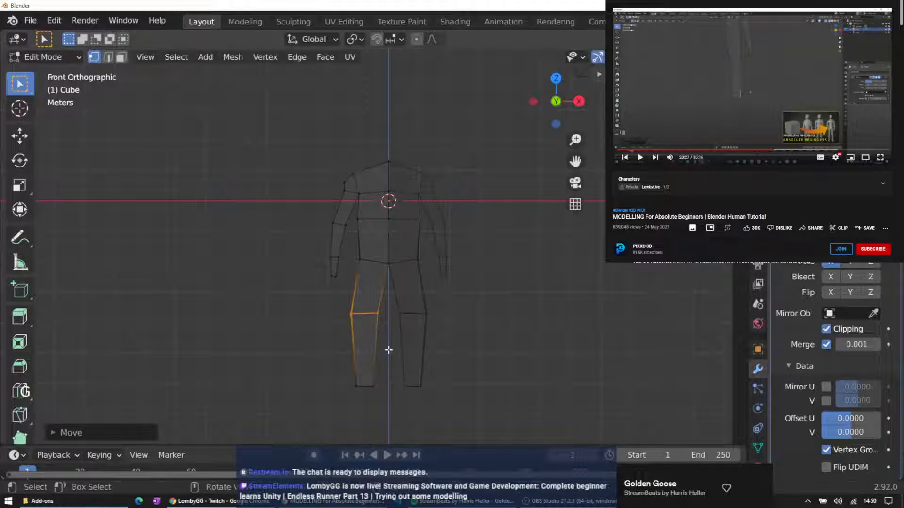
click(351, 314)
key(g)
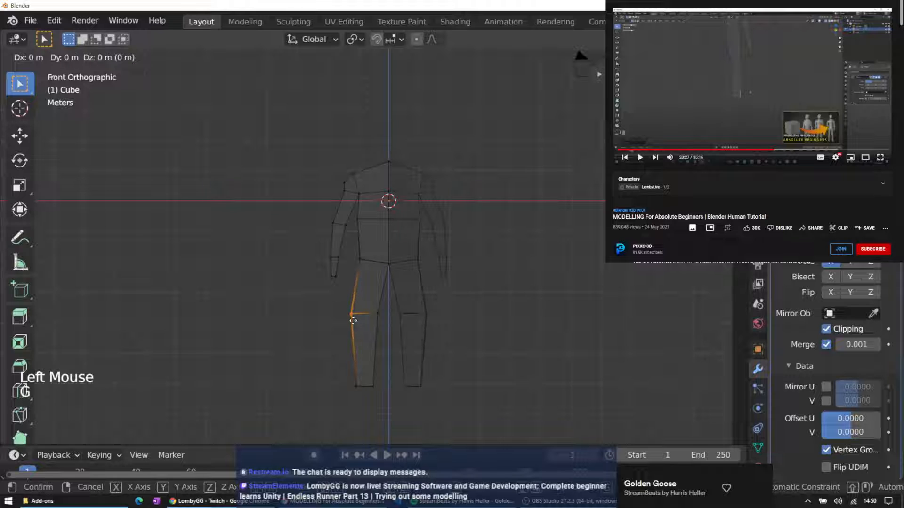
click(353, 320)
Move the lower outer shoulder vertices about 0.14 m outward, and shift the whole outer shoulder edge about 0.15 m further outward
middle_drag(565, 284, 483, 296)
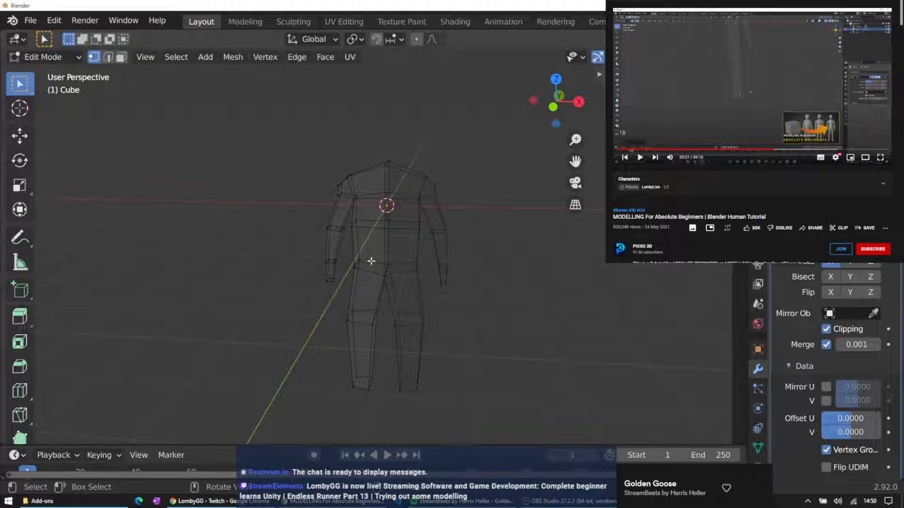
key(KP_1)
key(g)
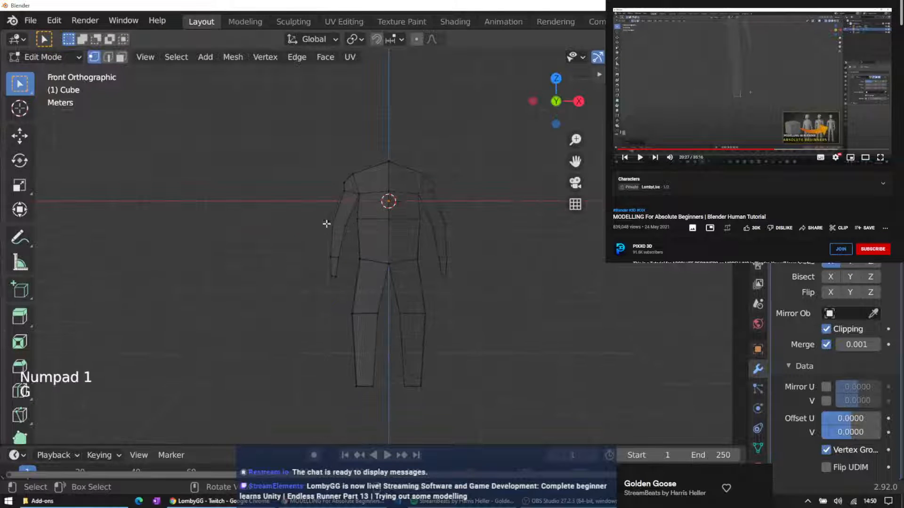
click(339, 188)
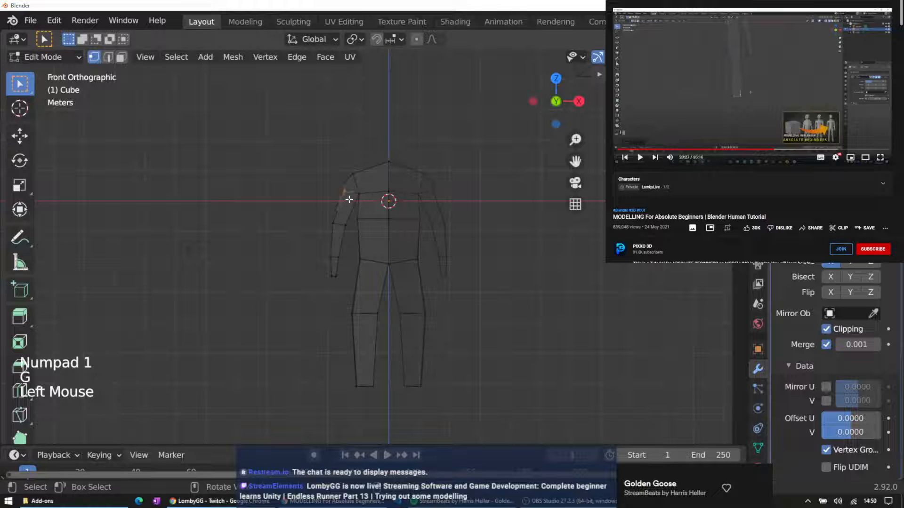
key(g)
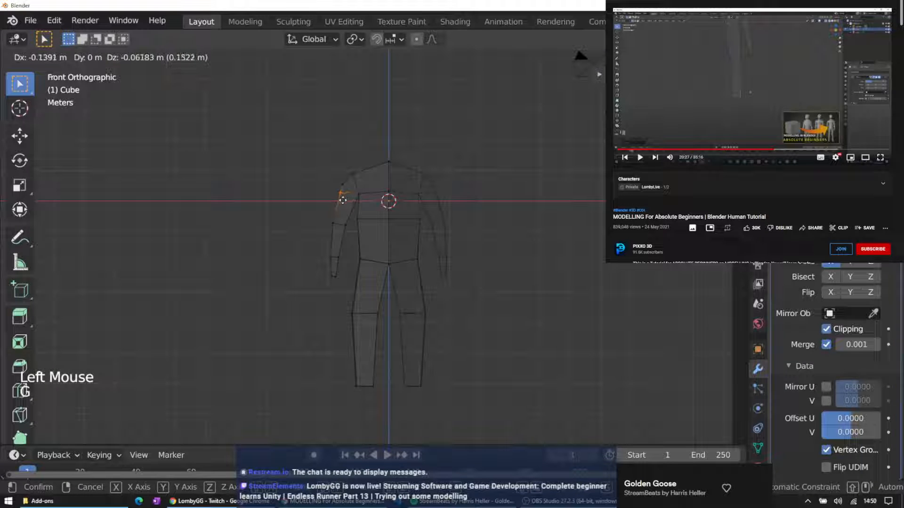
click(340, 191)
click(334, 178)
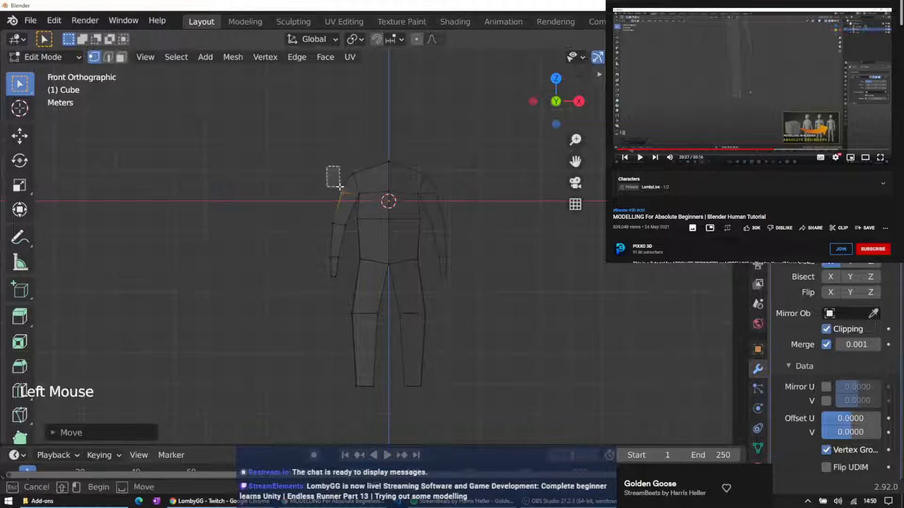
key(g)
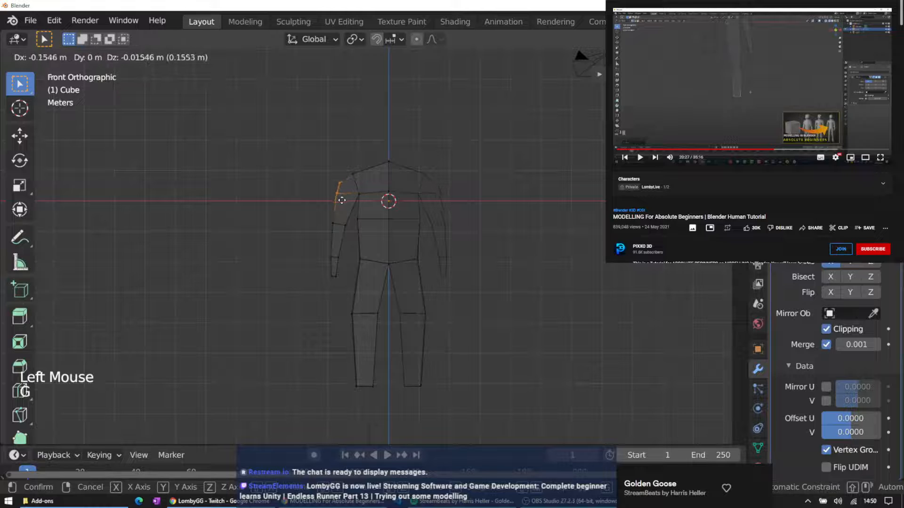
click(343, 201)
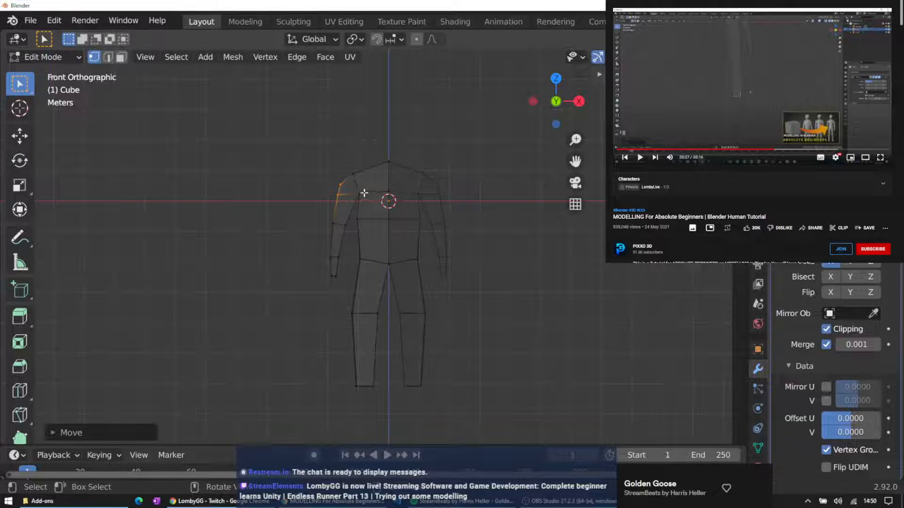
click(362, 196)
key(g)
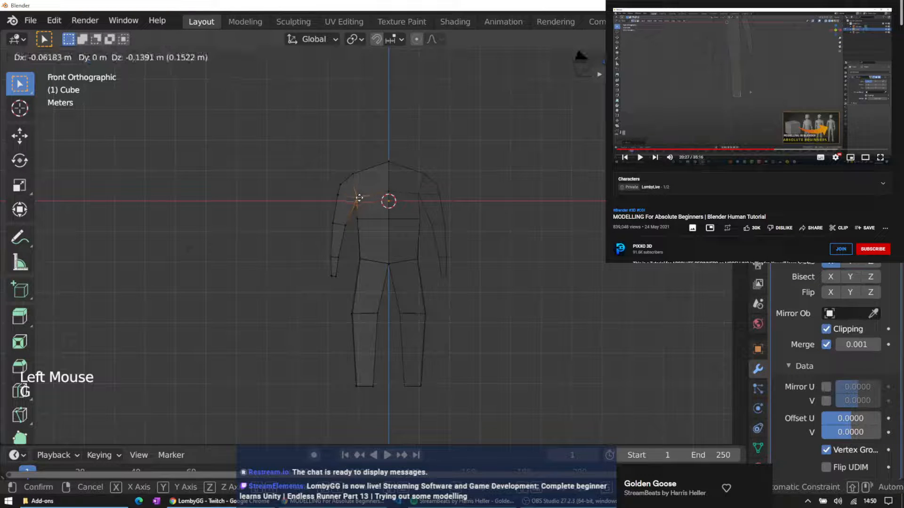
click(363, 198)
click(304, 136)
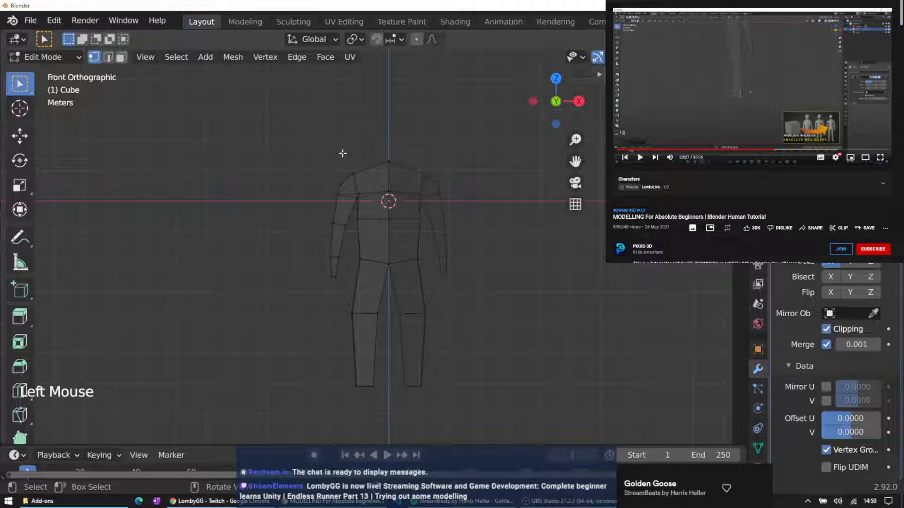
key(ctrl+z)
key(ctrl+z)
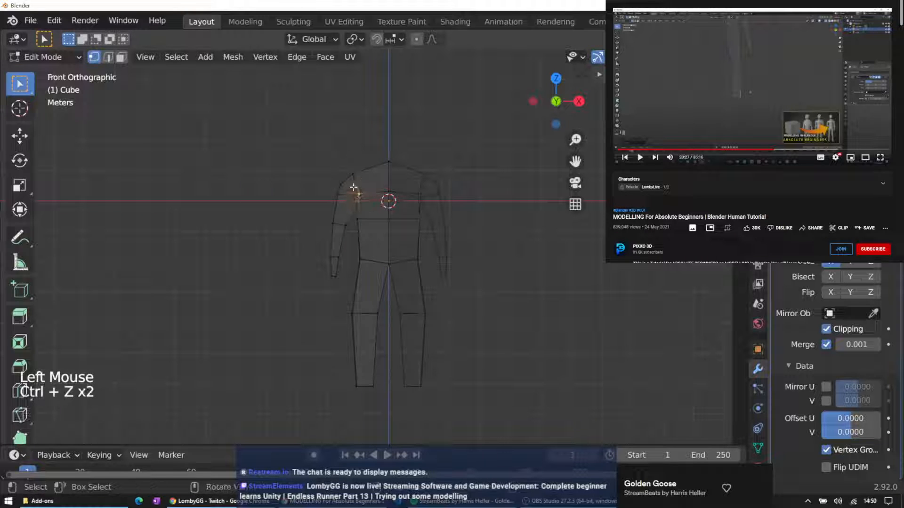
Lower the armpit vertices about 0.08 m, and move the inner elbow vertices about 0.08 m toward the body and 0.05 m down
click(359, 193)
key(g)
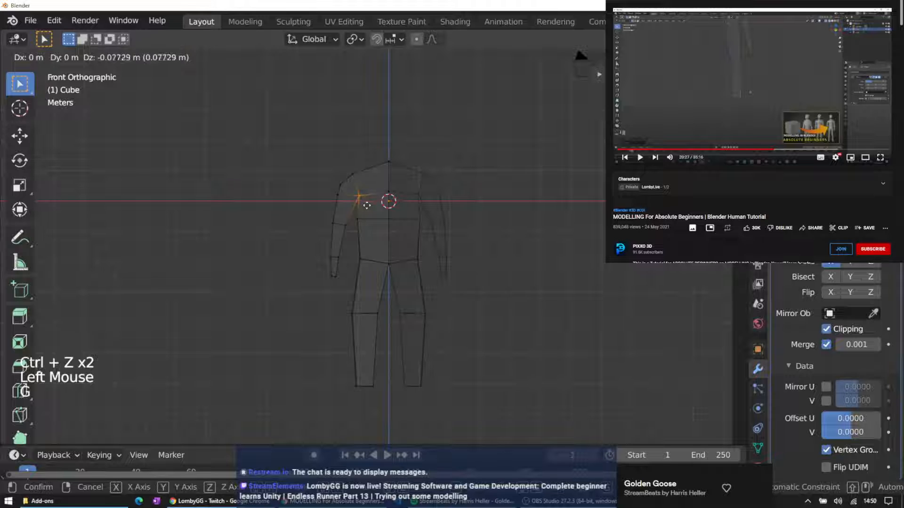
click(366, 206)
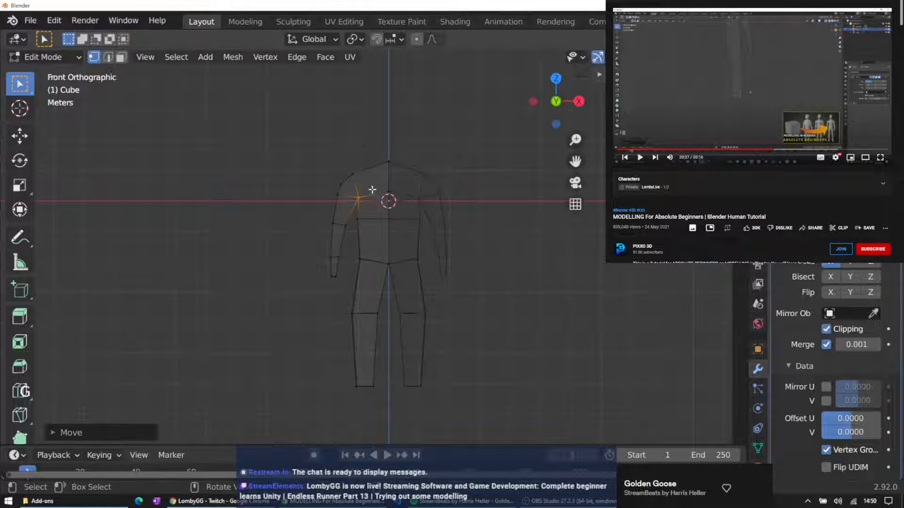
click(335, 220)
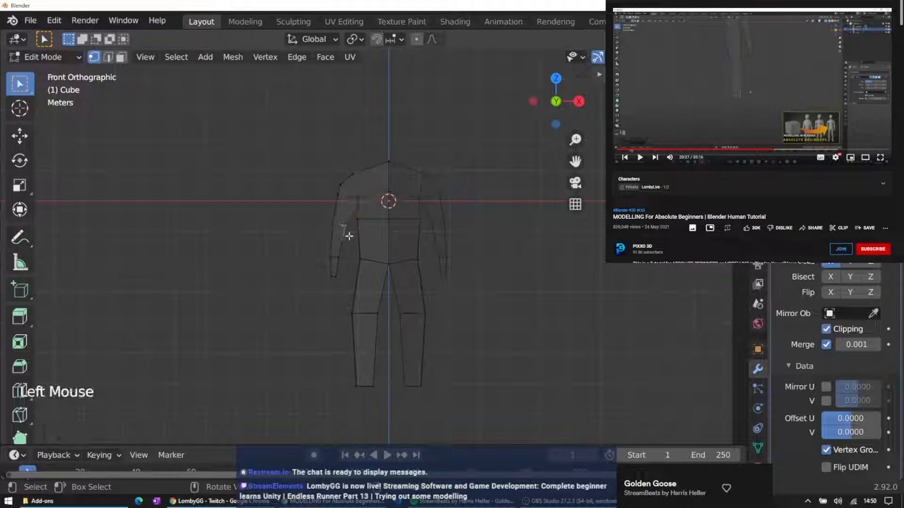
key(g)
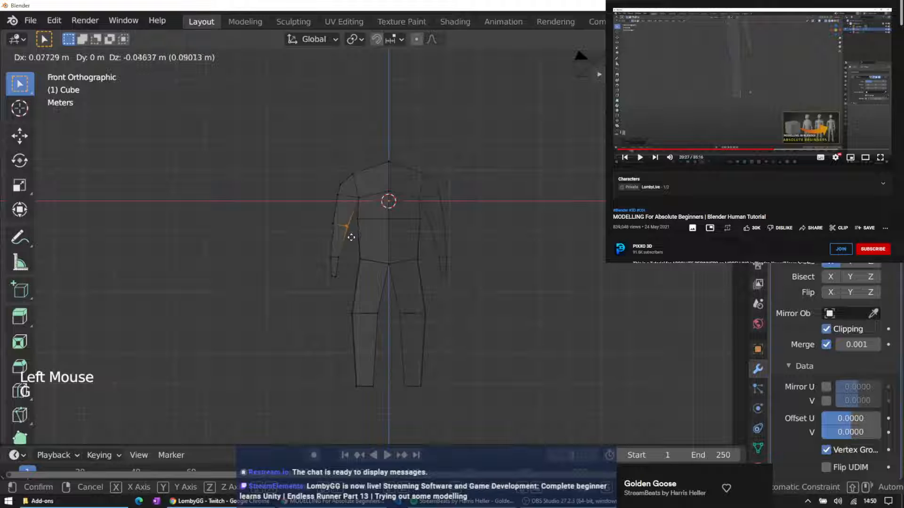
click(351, 237)
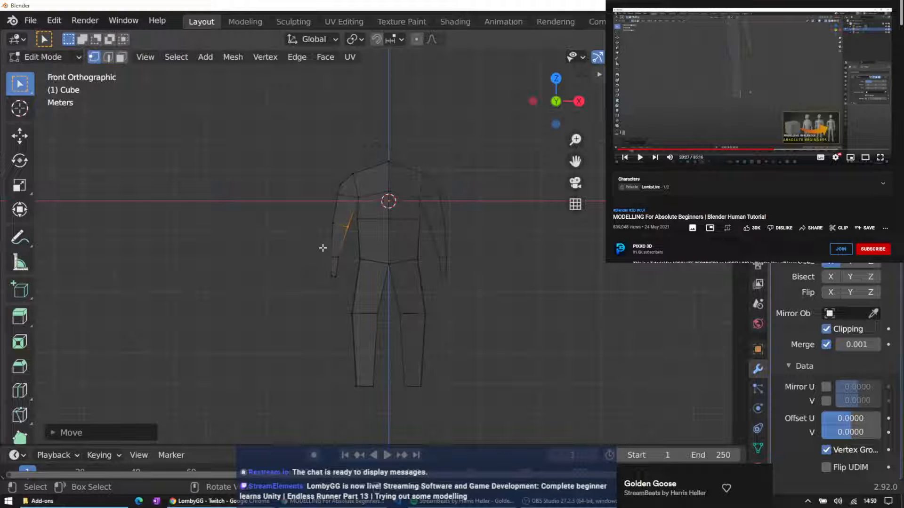
Lower the wrist and hand vertices about 0.15 m to lengthen the forearm
drag(323, 248, 345, 288)
key(g)
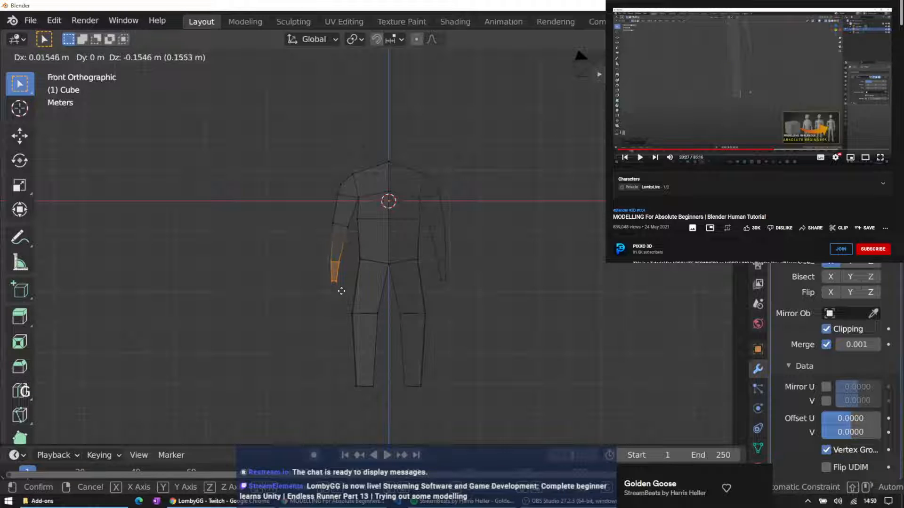
click(341, 291)
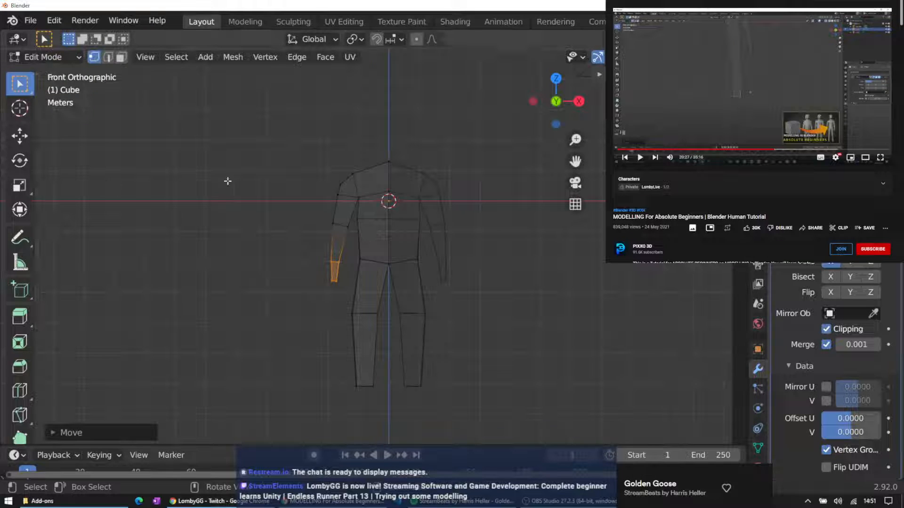
click(331, 222)
click(333, 223)
key(g)
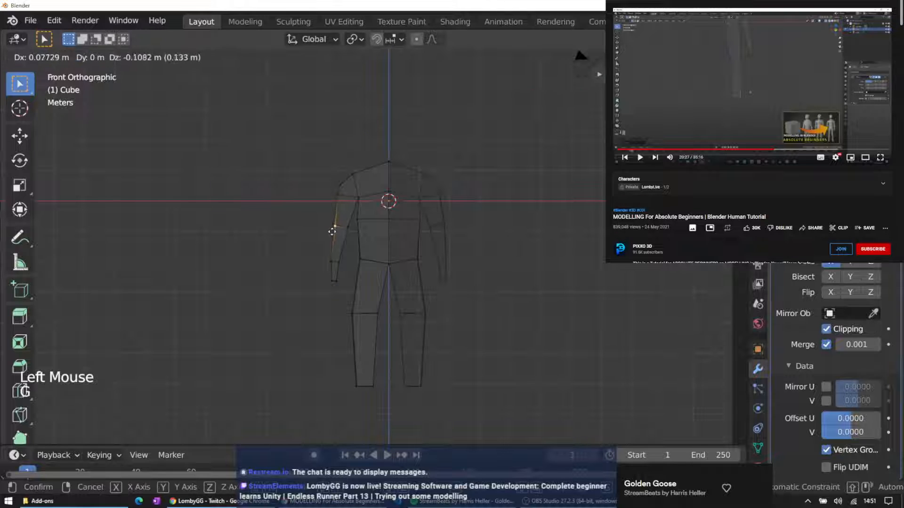
ctrl+click(330, 230)
key(ctrl+z)
Lower the outer elbow vertices about 0.08 m and the inner elbow vertices about 0.09 m, shifting both slightly outward
click(330, 222)
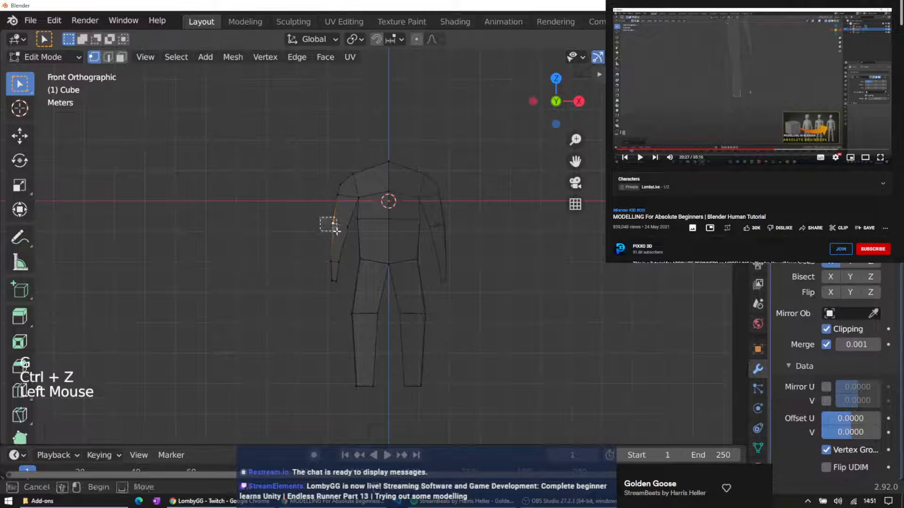
key(g)
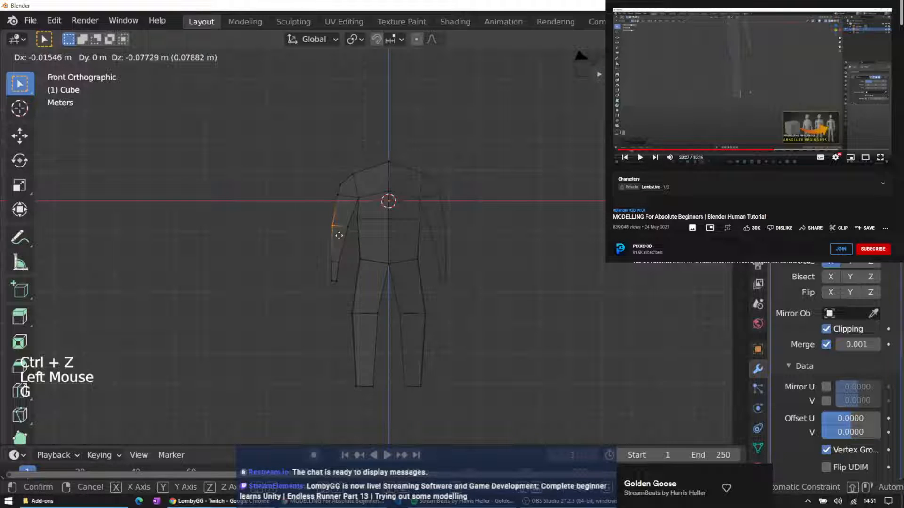
click(340, 226)
click(344, 228)
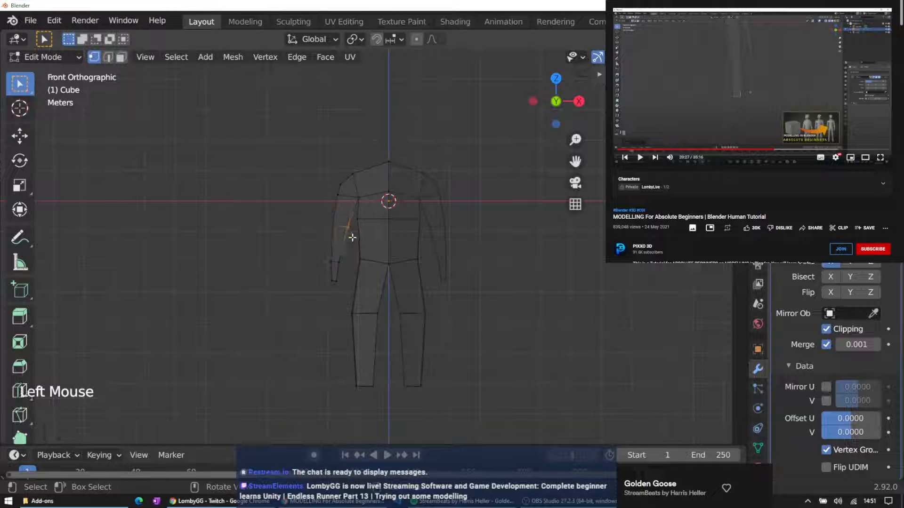
key(g)
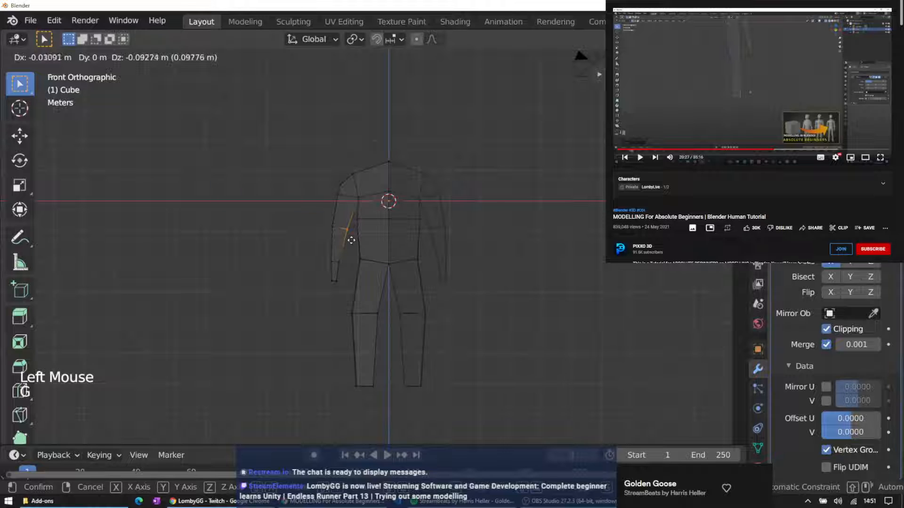
click(349, 238)
Move the armpit vertices slightly outward toward the arm
drag(352, 191, 361, 206)
key(g)
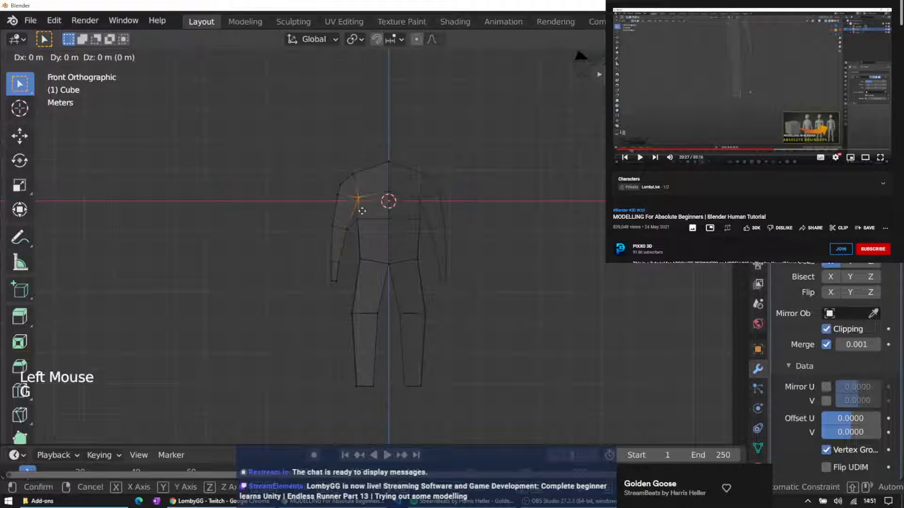
click(359, 212)
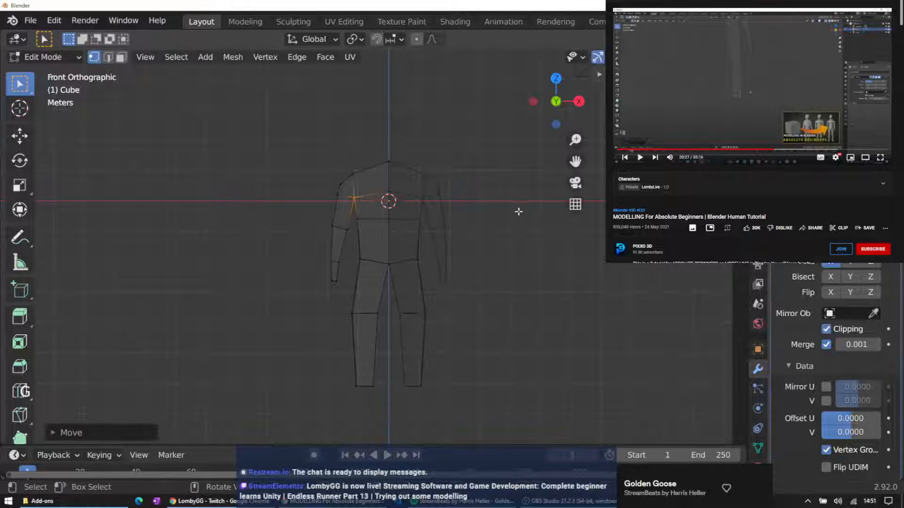
Lower the wrist and hand vertices about 0.09 m, and the hand-end vertices about 0.09 m more while shifting them slightly outward
click(381, 269)
double_click(324, 259)
key(g)
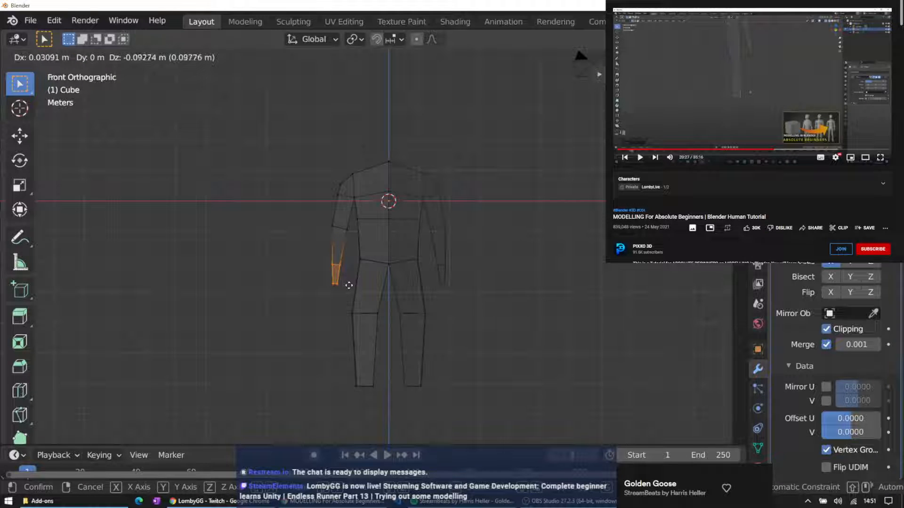
click(348, 285)
drag(325, 280, 350, 290)
key(g)
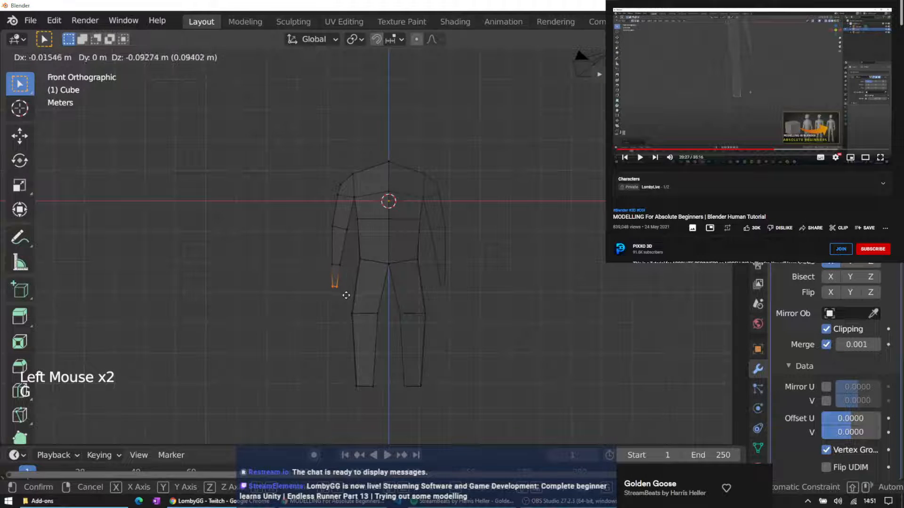
click(346, 295)
click(513, 254)
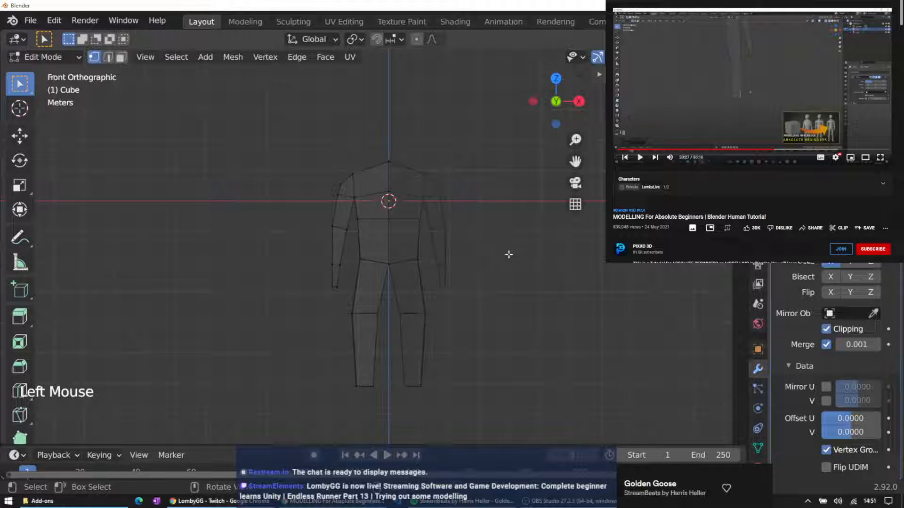
Lower the vertices at the bottom of the leg about 0.2 m to lengthen the shin
drag(326, 368, 434, 402)
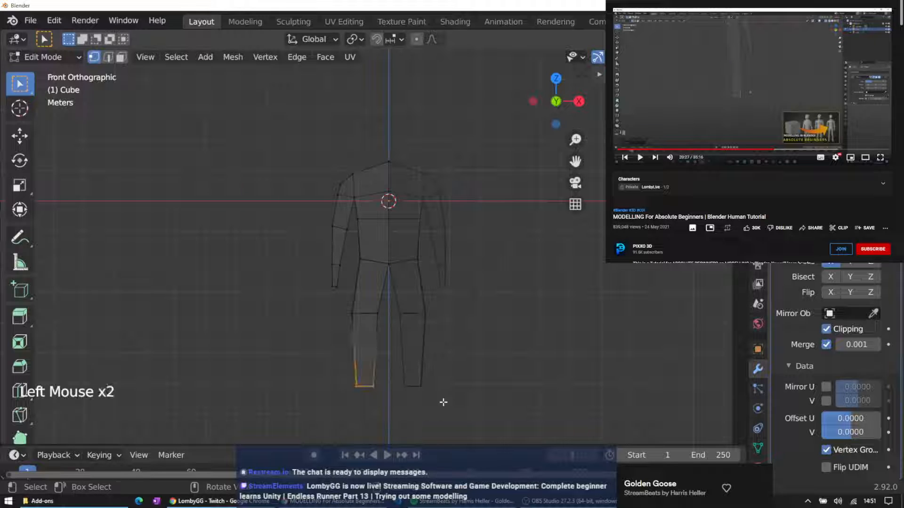
key(g)
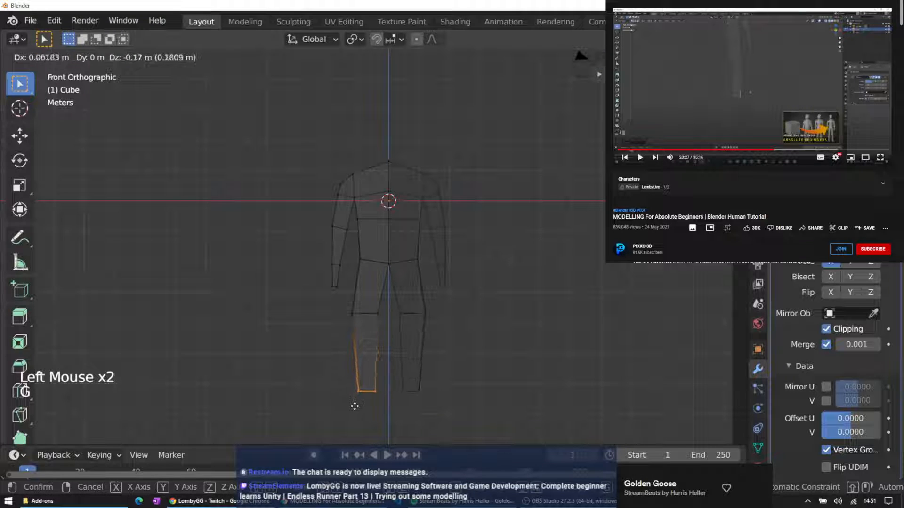
click(352, 408)
click(454, 368)
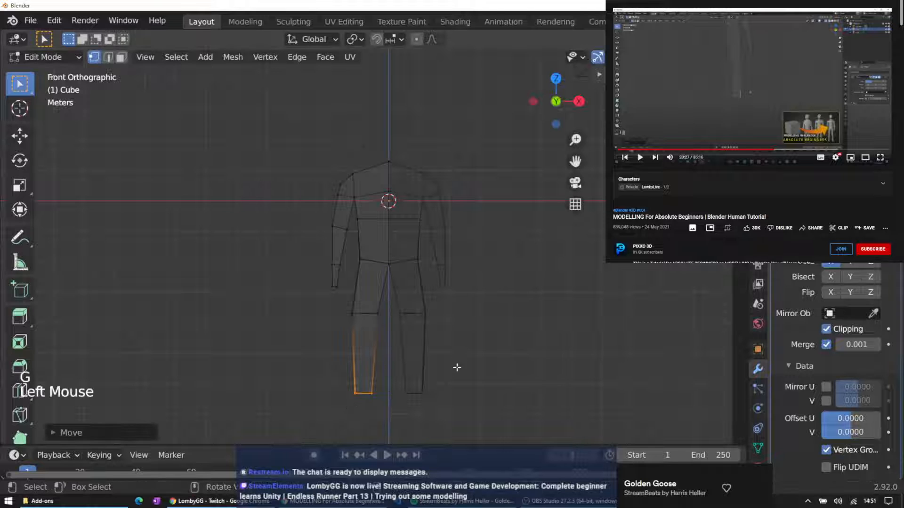
Extrude the bottom end of the leg downward about 0.41 m to start the foot
middle_drag(487, 343, 509, 338)
key(KP_1)
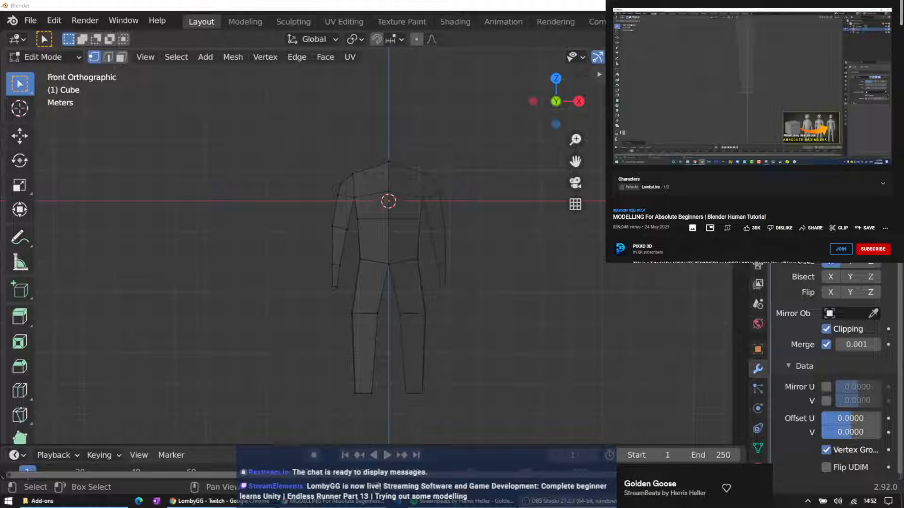
mouse_move(733, 167)
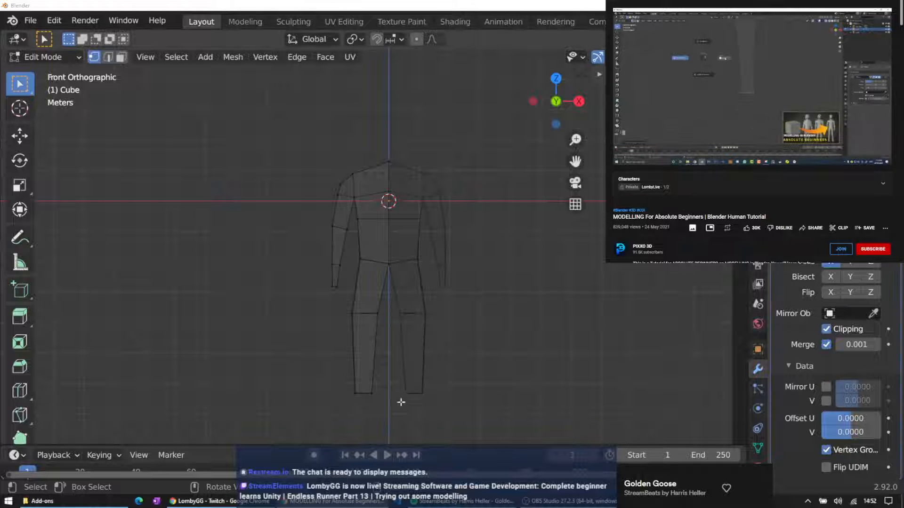
middle_drag(462, 371, 511, 250)
key(KP_1)
key(KP_1)
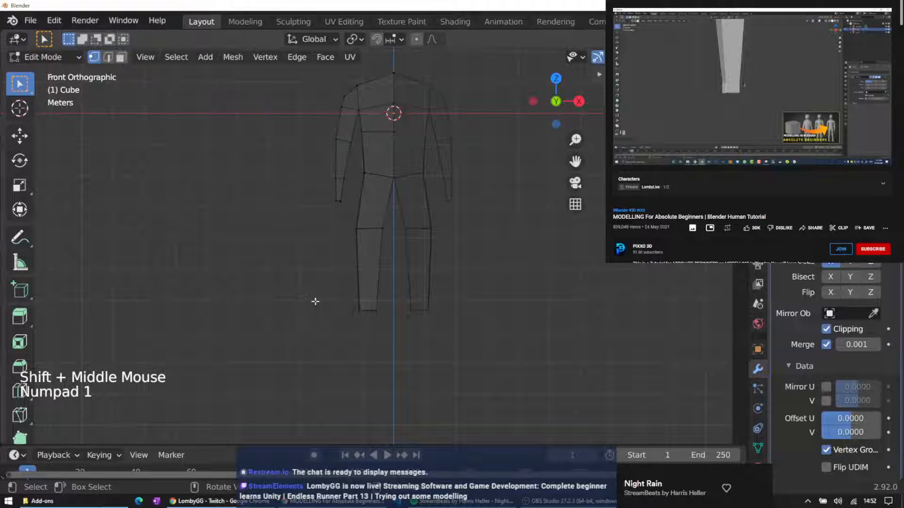
drag(315, 301, 399, 337)
key(e)
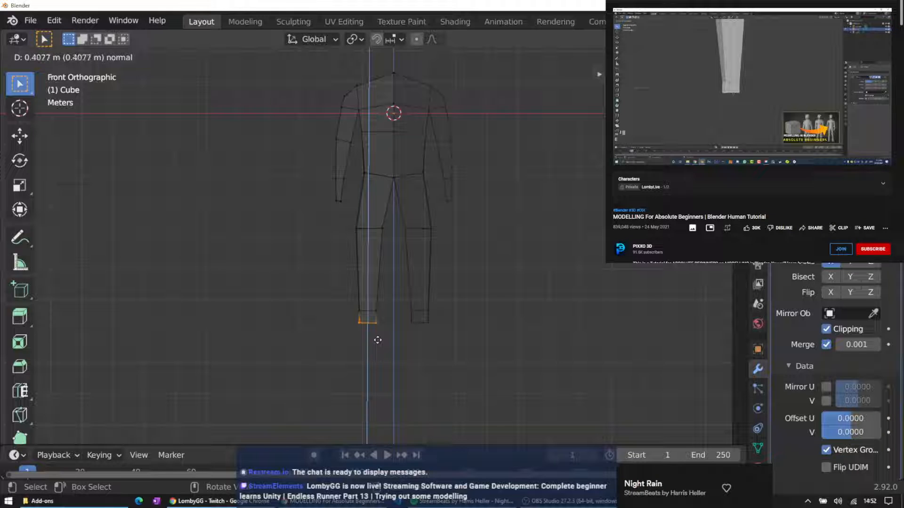
click(375, 339)
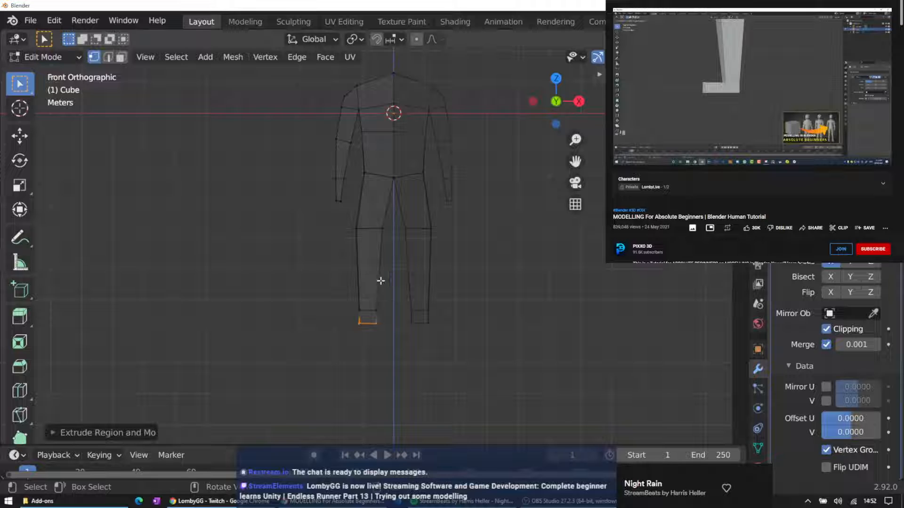
Switch to solid shading and extrude the front face of the ankle block forward about 0.86 m to form the foot
key(z)
click(490, 287)
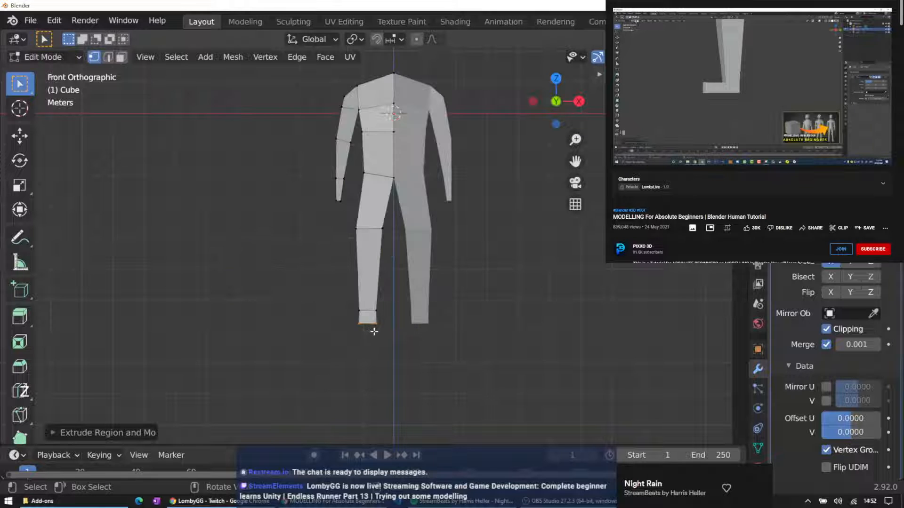
key(KP_3)
middle_drag(373, 331, 414, 319)
click(121, 57)
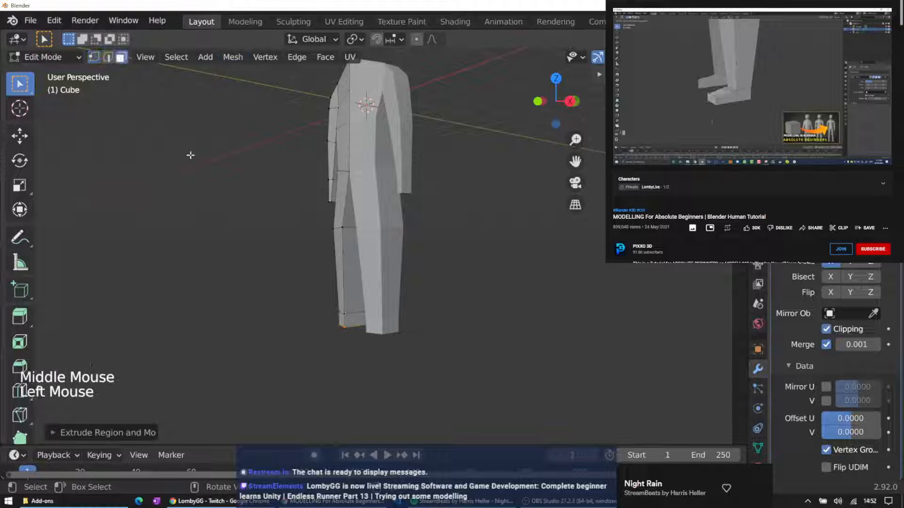
click(340, 323)
click(340, 323)
key(e)
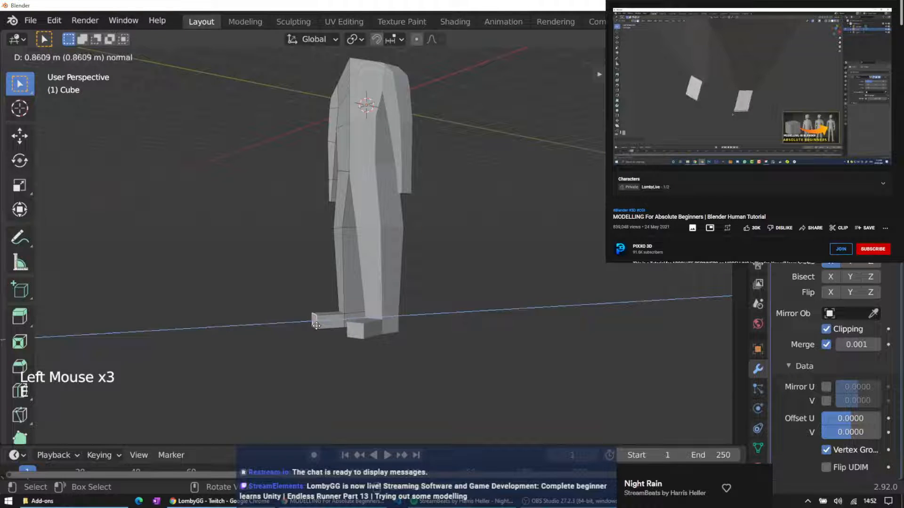
click(318, 326)
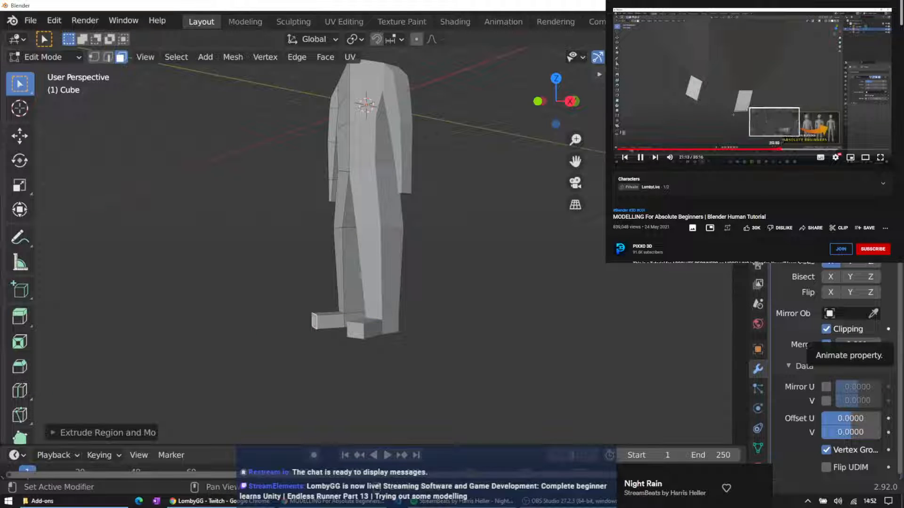
Rewind the tutorial video to the foot-modelling part and examine the new foot from the right and front views
drag(777, 150, 777, 151)
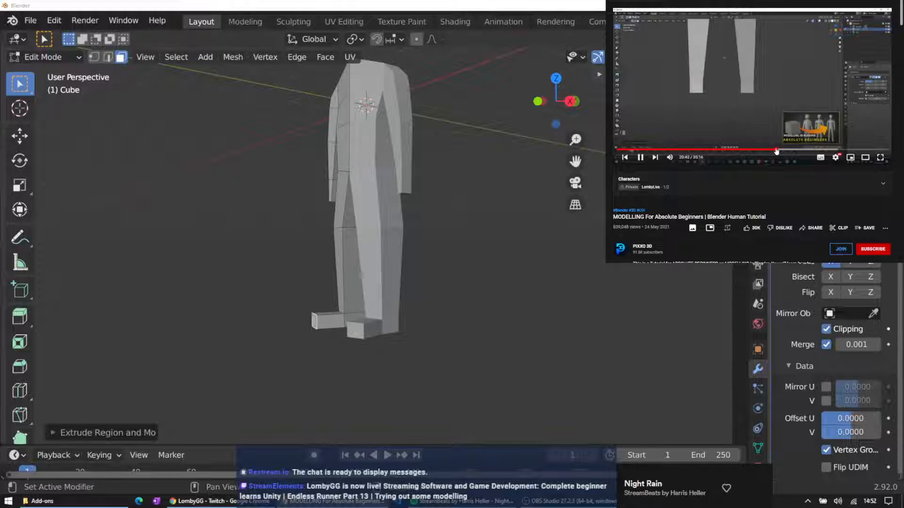
click(774, 150)
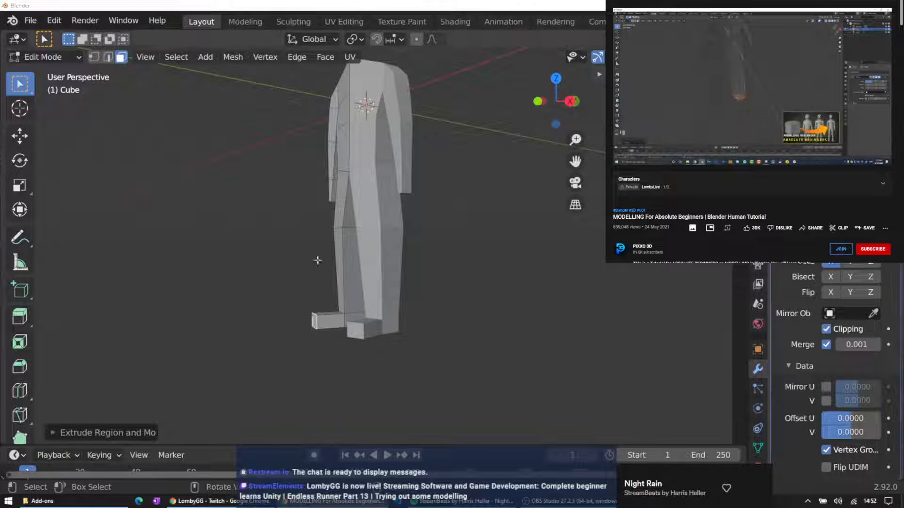
middle_drag(381, 342, 320, 282)
click(335, 327)
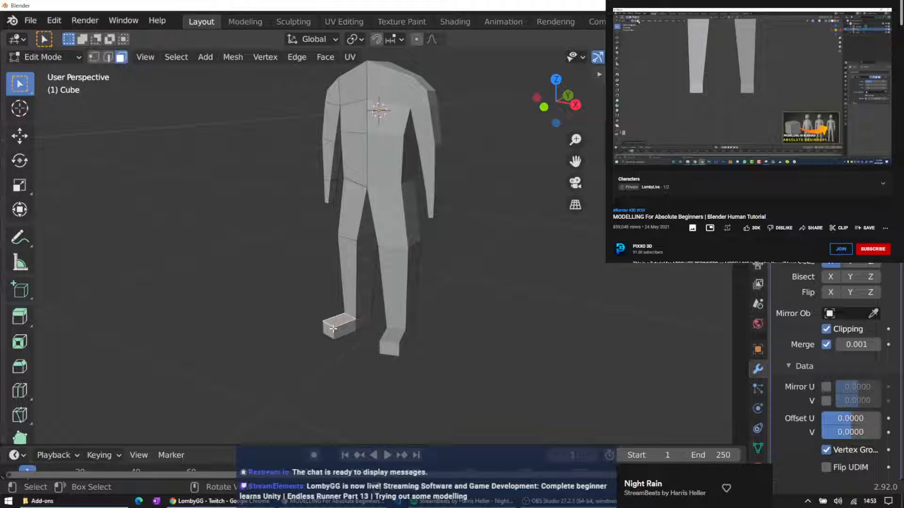
middle_drag(381, 394, 423, 355)
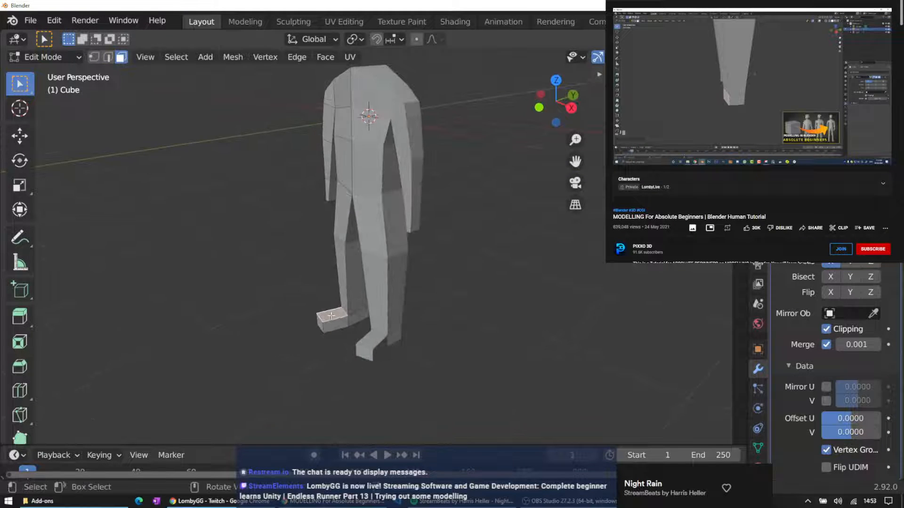
key(KP_3)
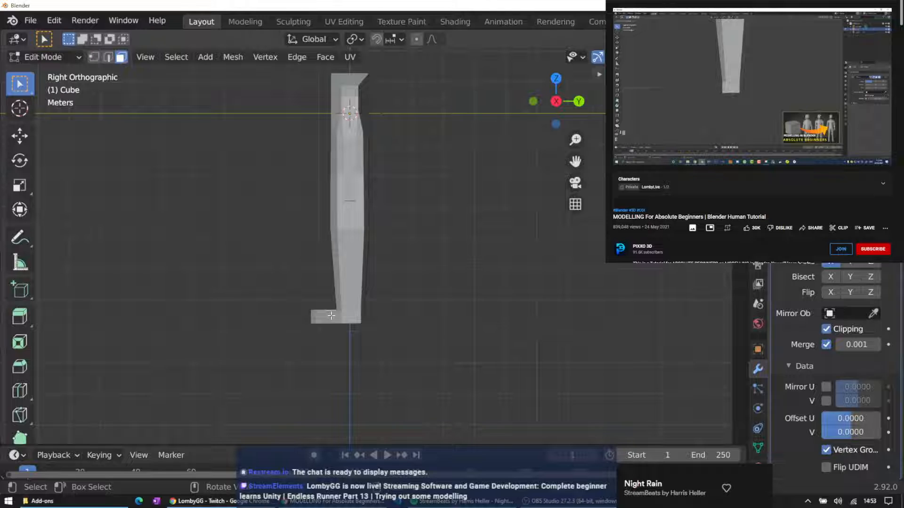
key(KP_1)
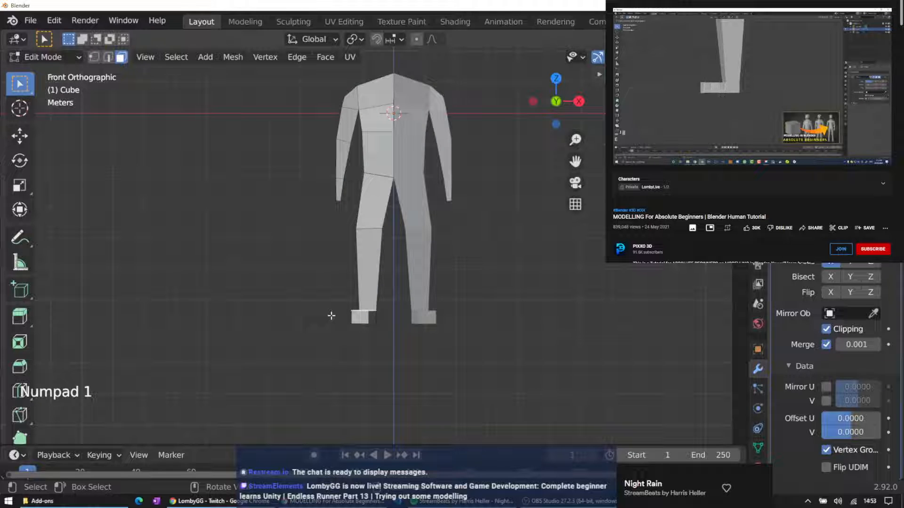
Lower the top front edge of the foot about 0.26 m along Z to slope it toward the toes
middle_drag(339, 299, 393, 325)
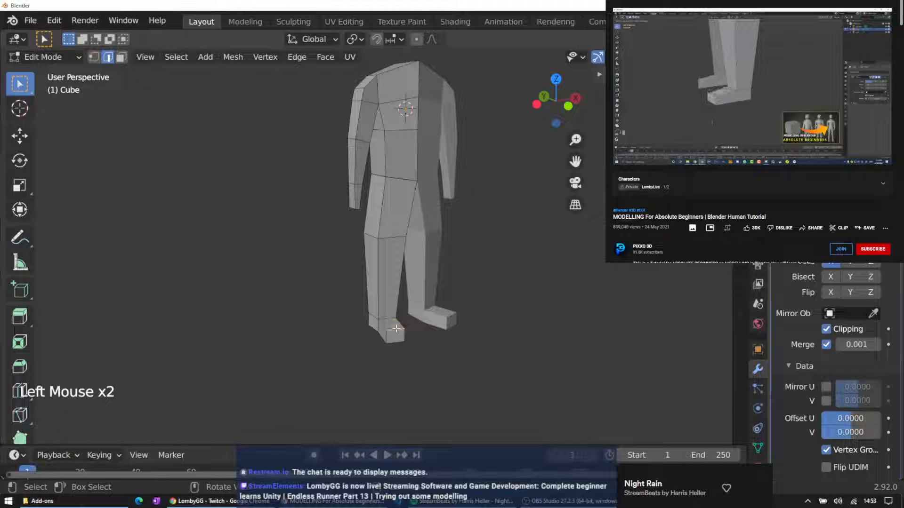
key(g)
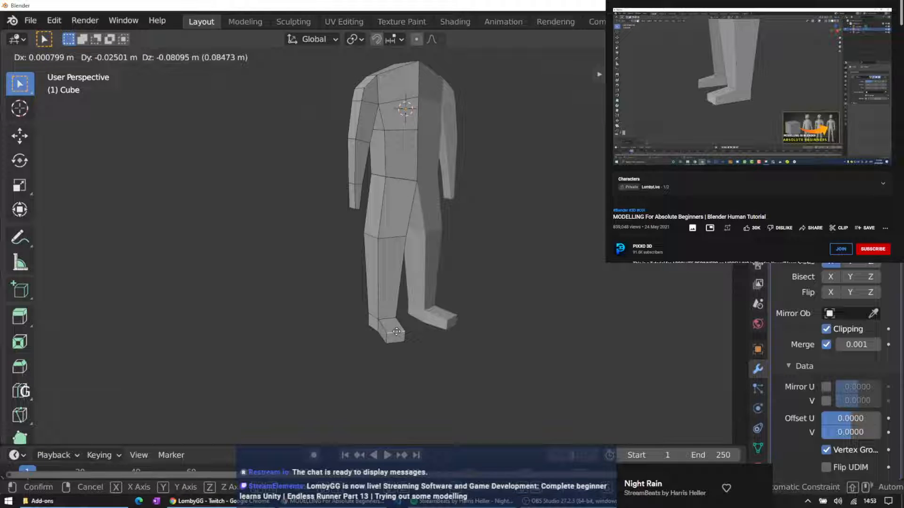
key(z)
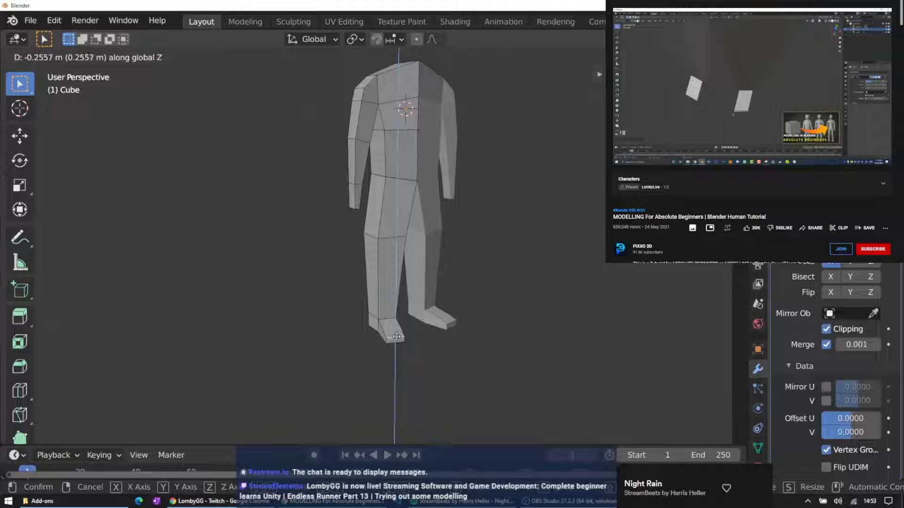
click(396, 336)
Widen the front toe face of the foot along X by a factor of about 1.3
mouse_move(493, 305)
middle_down()
mouse_move(377, 292)
mouse_move(521, 288)
mouse_move(505, 292)
middle_up()
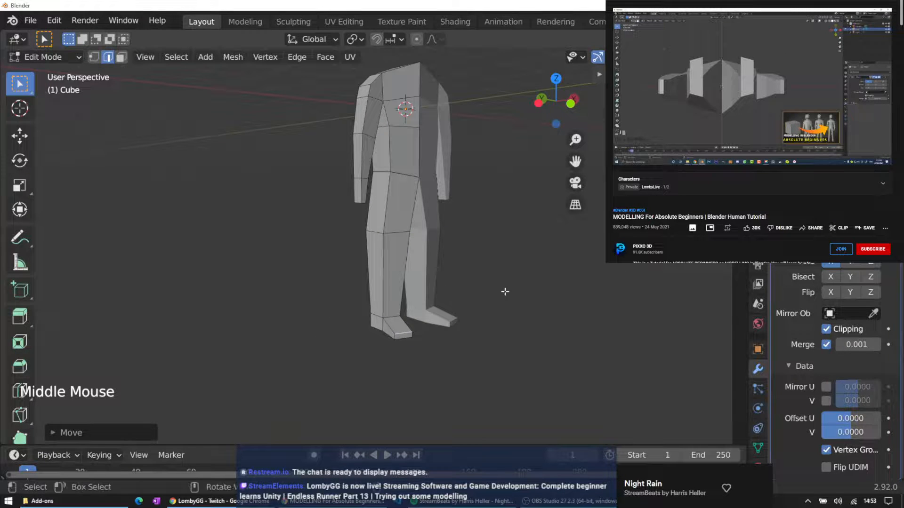
key(KP_7)
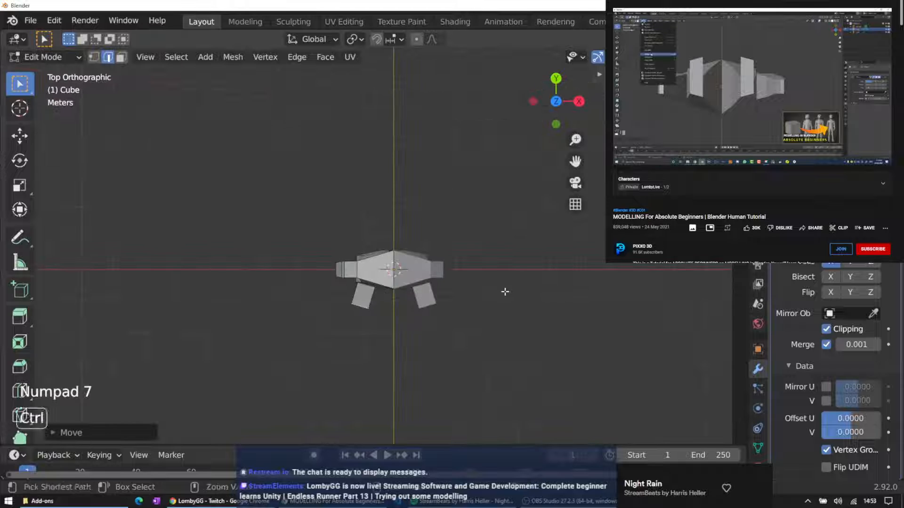
key(ctrl+KP_7)
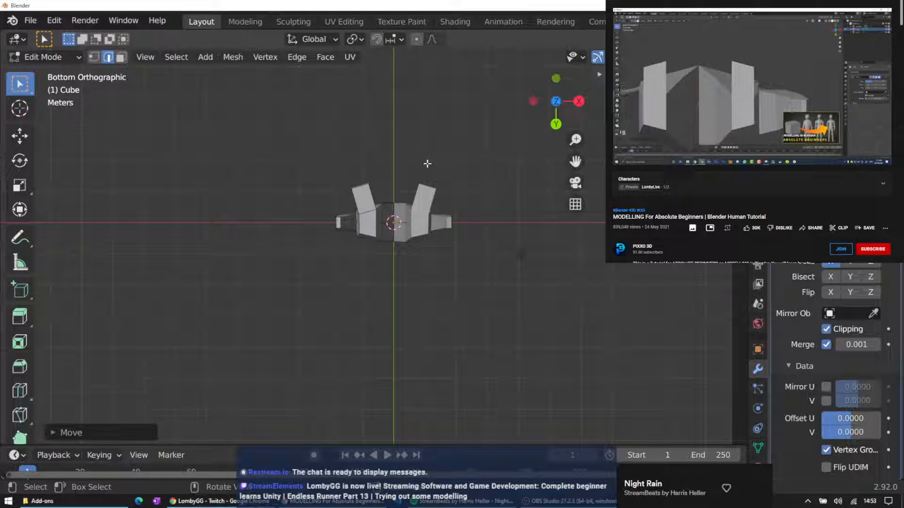
click(364, 185)
scroll(340, 193, up, 3)
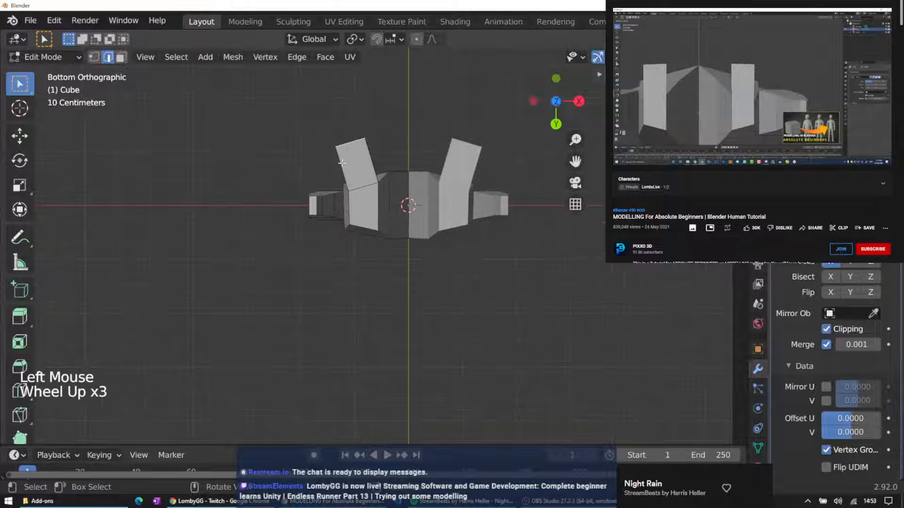
middle_drag(347, 123, 380, 190)
click(382, 225)
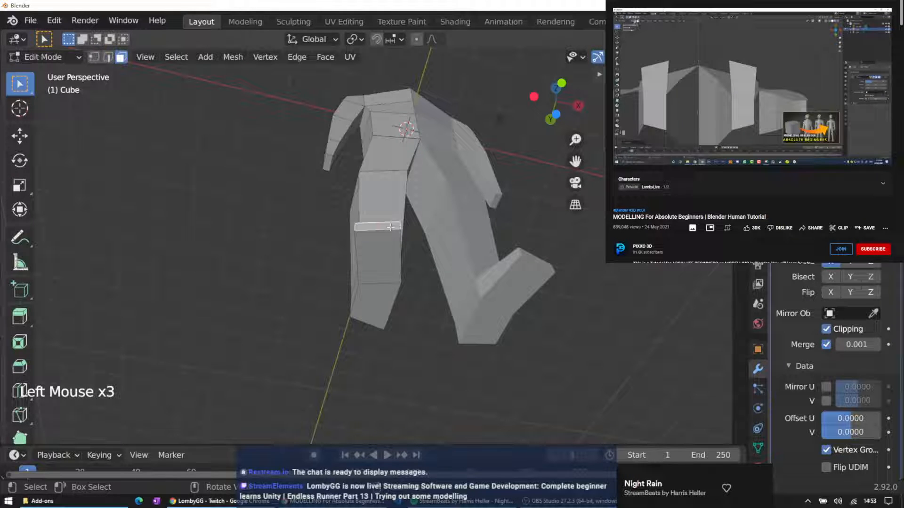
key(s)
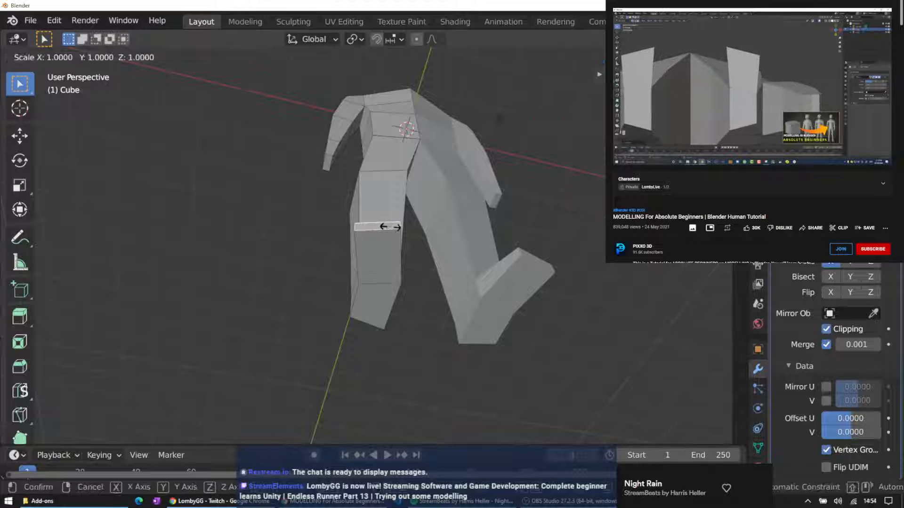
key(x)
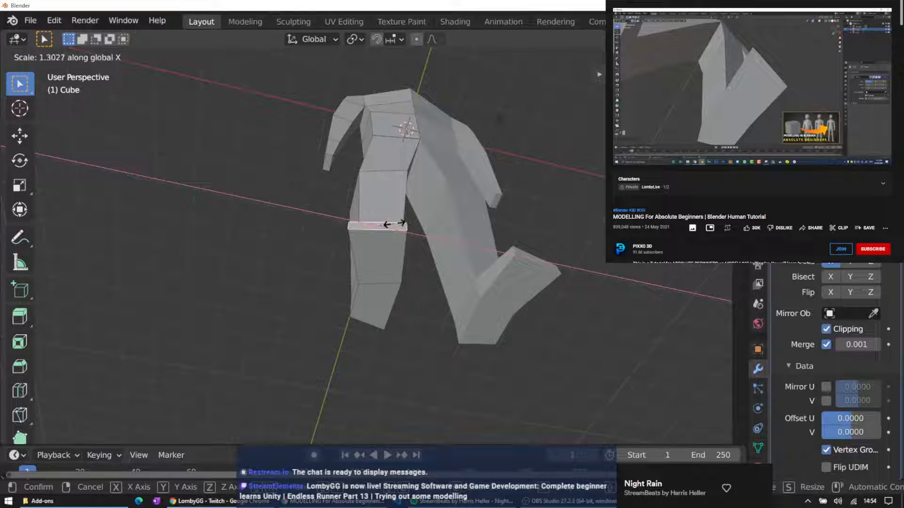
click(394, 224)
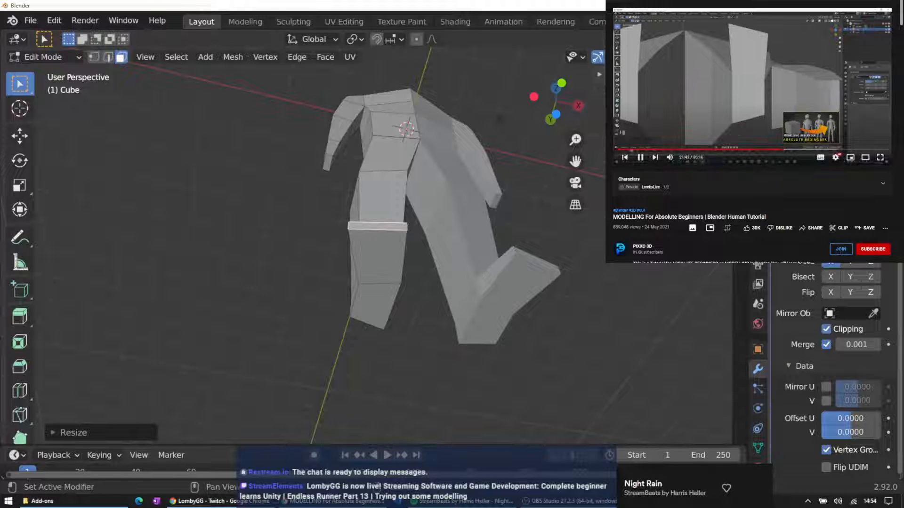
Pause the tutorial, switch to vertex selection and move the inner-side vertices where the foot meets the ankle inward about 0.04 m
click(752, 87)
middle_drag(430, 284, 319, 218)
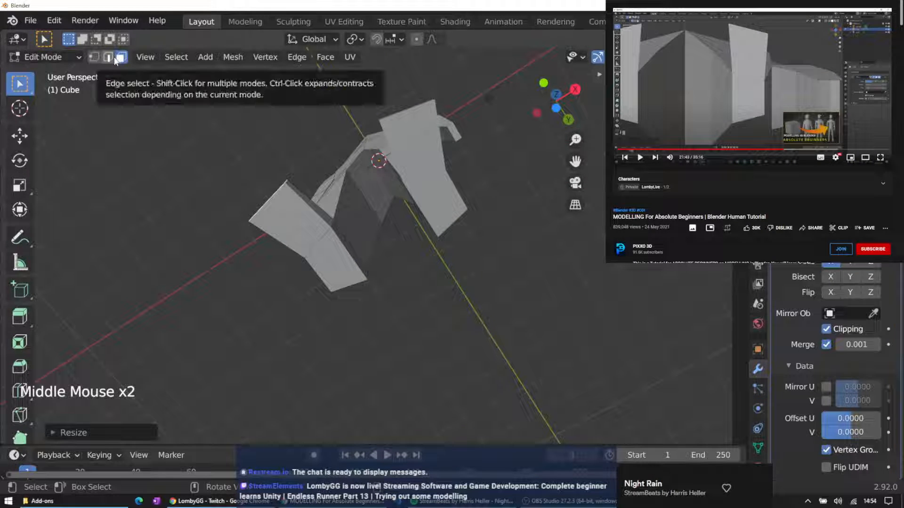
click(96, 58)
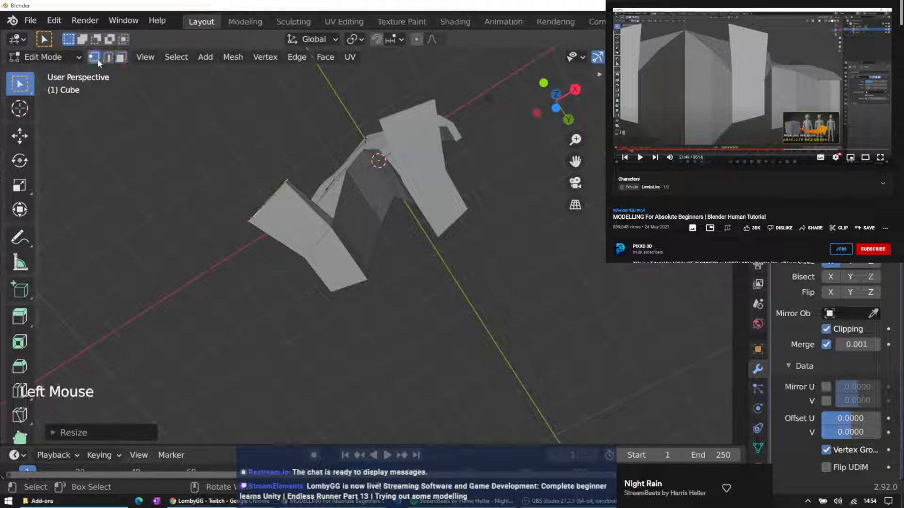
click(331, 222)
shift+click(360, 243)
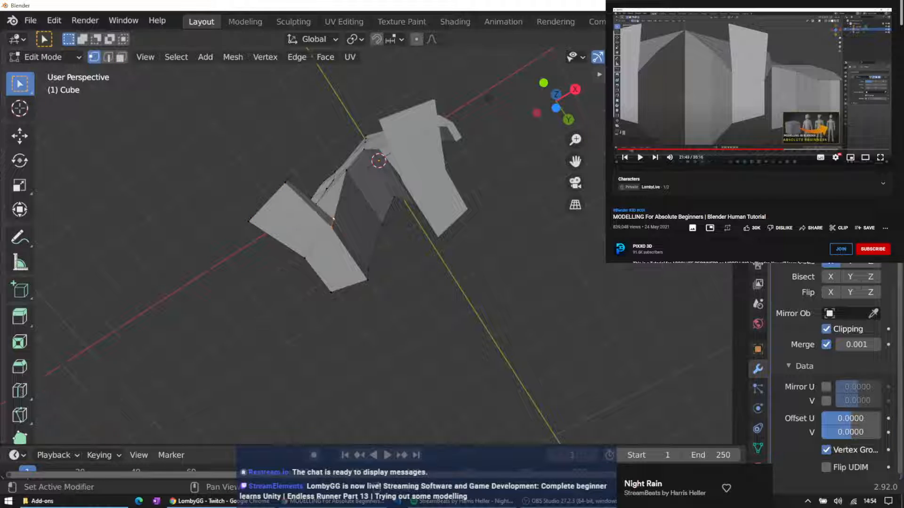
scroll(833, 89, down, 8)
scroll(753, 65, up, 8)
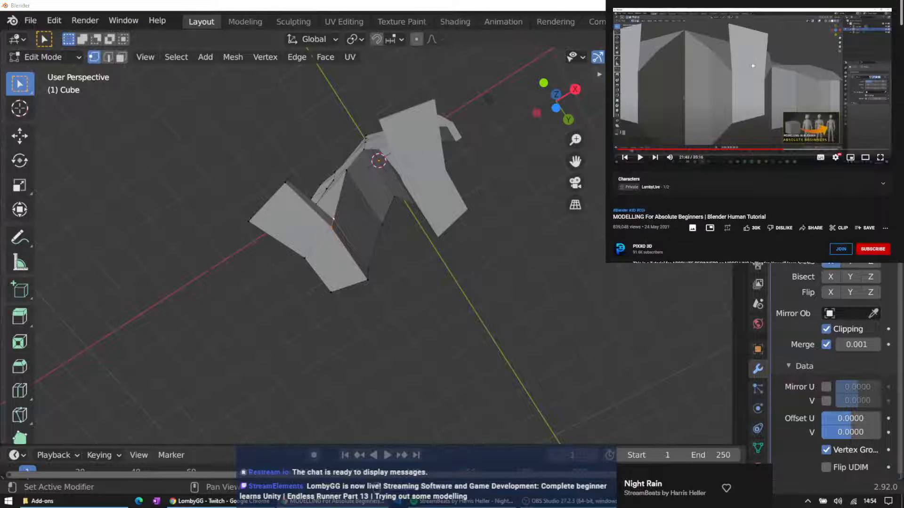
click(336, 224)
shift+click(336, 220)
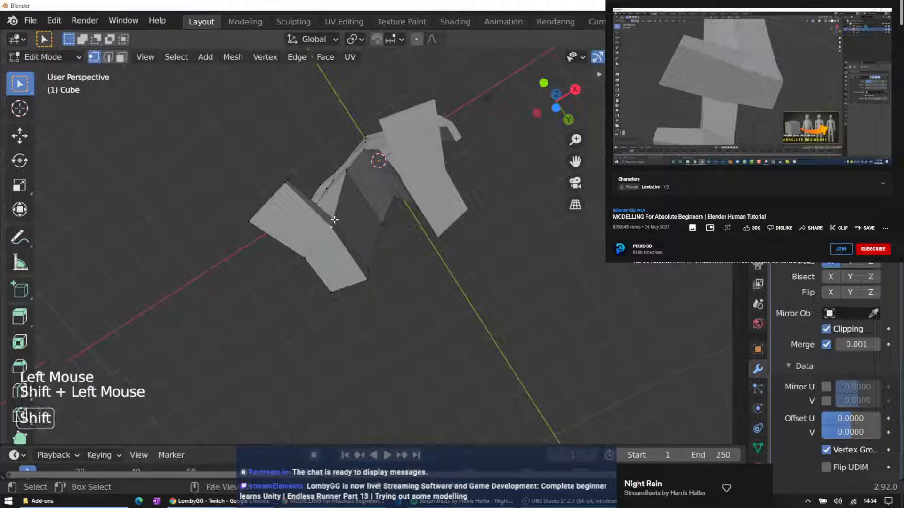
key(g)
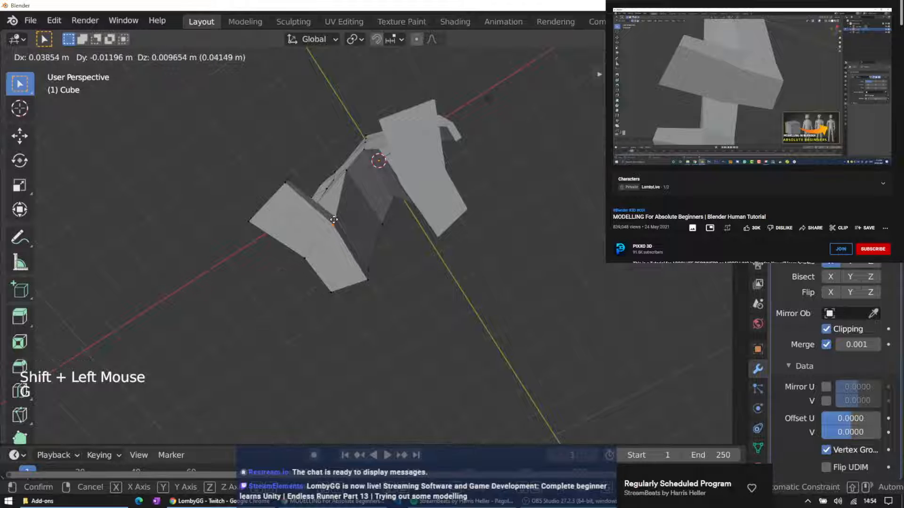
click(334, 220)
Move the outer-side vertices where the foot meets the ankle outward about 0.09 m
middle_drag(291, 255, 425, 256)
click(425, 257)
shift+click(425, 256)
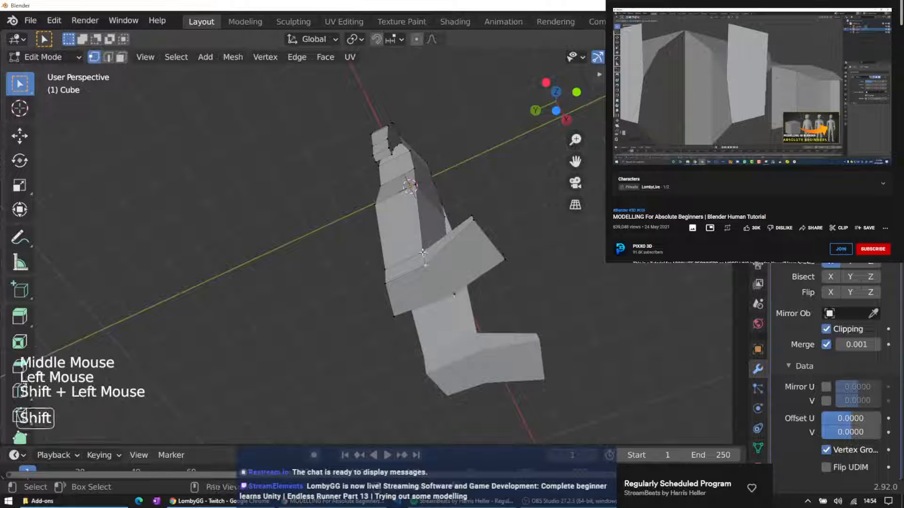
key(g)
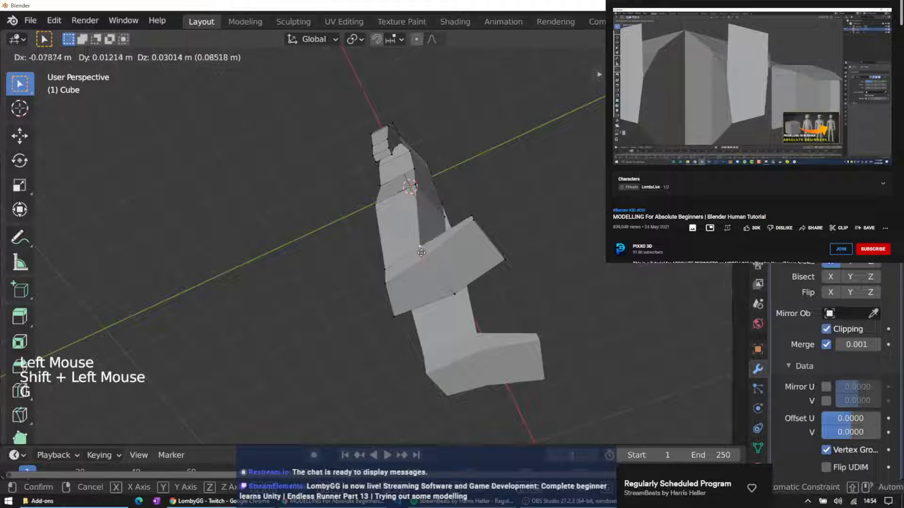
click(420, 253)
Move the inner-side vertices at the front of the ankle back toward the heel
middle_drag(469, 293, 339, 241)
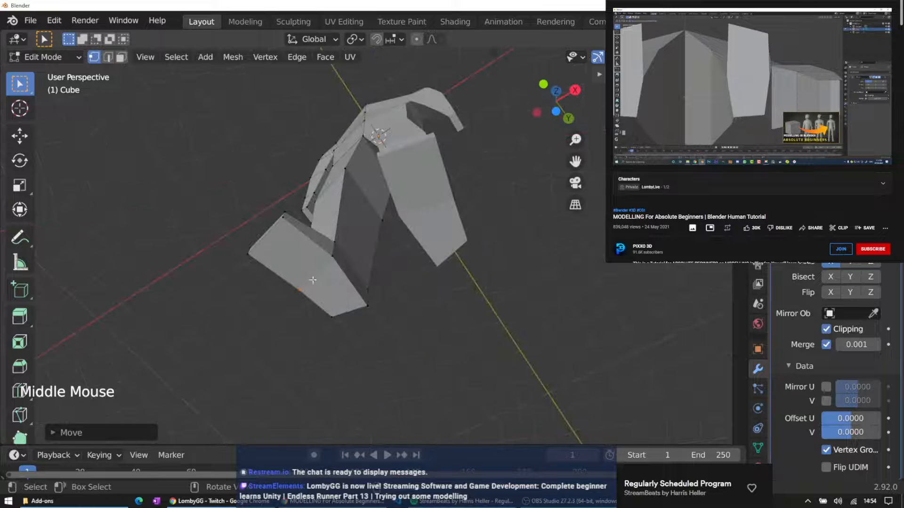
click(339, 241)
shift+click(335, 243)
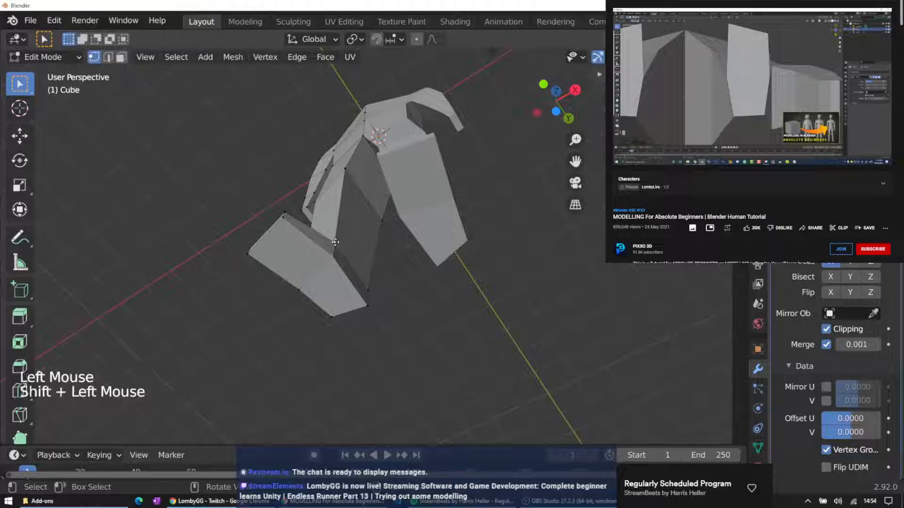
key(g)
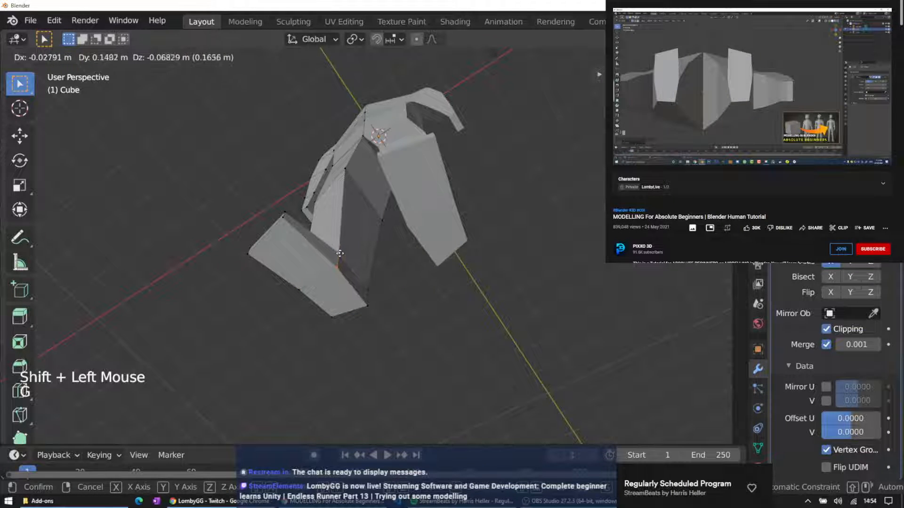
click(345, 250)
Move the inner heel vertices of the foot about 0.10 m, mainly forward toward the toes
middle_drag(345, 250, 456, 433)
scroll(358, 280, up, 1)
middle_drag(357, 280, 495, 301)
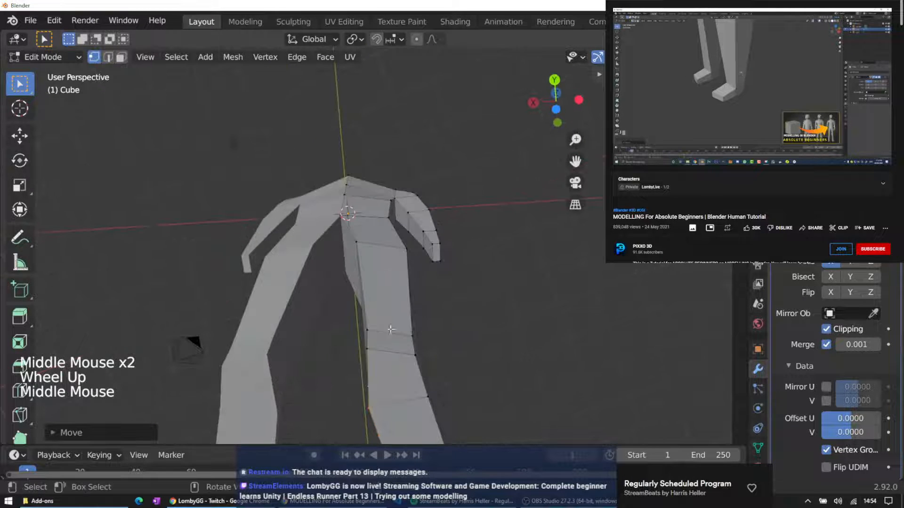
middle_drag(390, 328, 457, 300)
click(353, 311)
shift+click(354, 305)
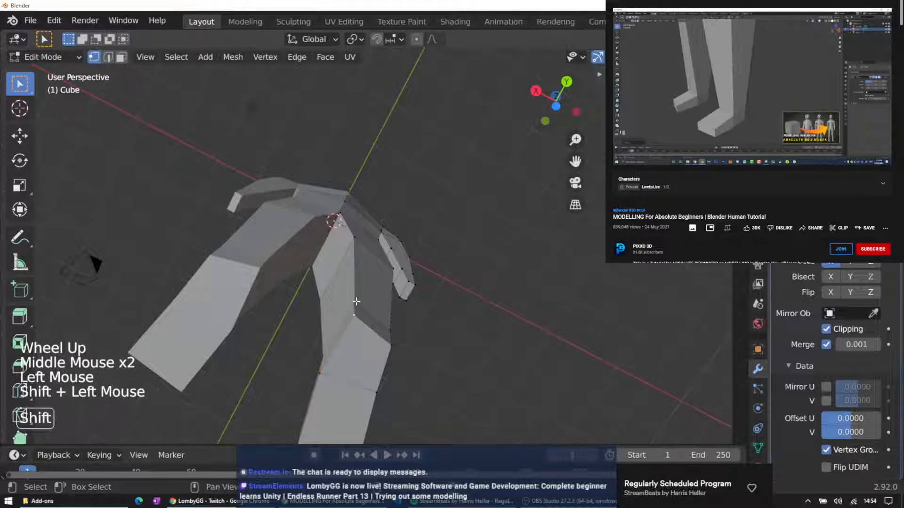
key(g)
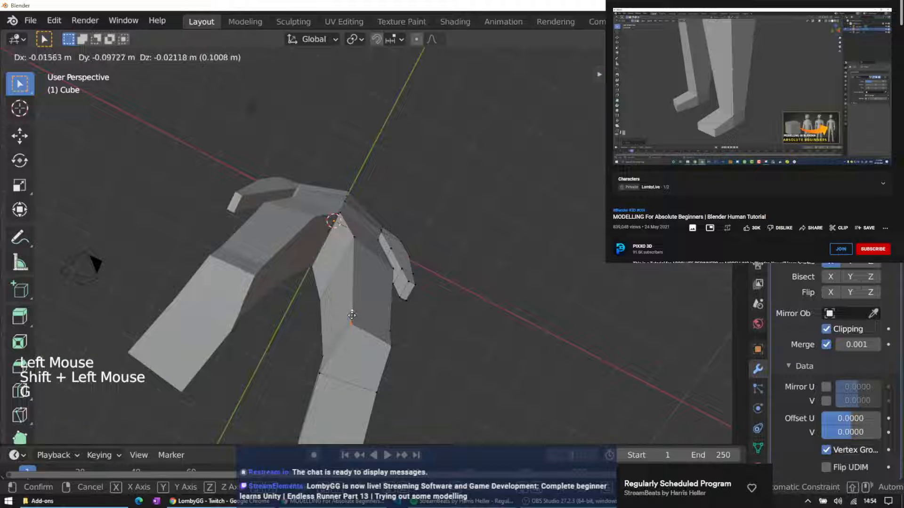
click(351, 315)
Shift the inner vertices at the front of the ankle slightly outward to narrow the middle of the foot
middle_drag(443, 320, 334, 279)
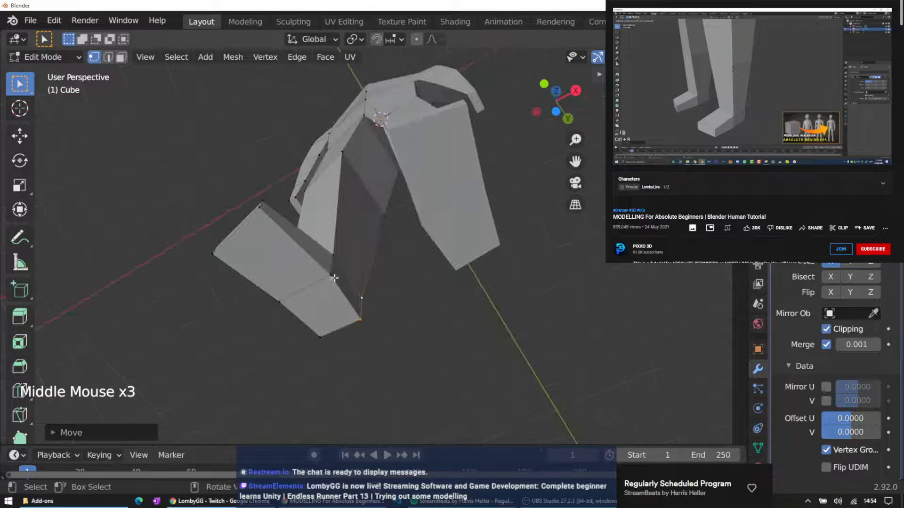
click(330, 274)
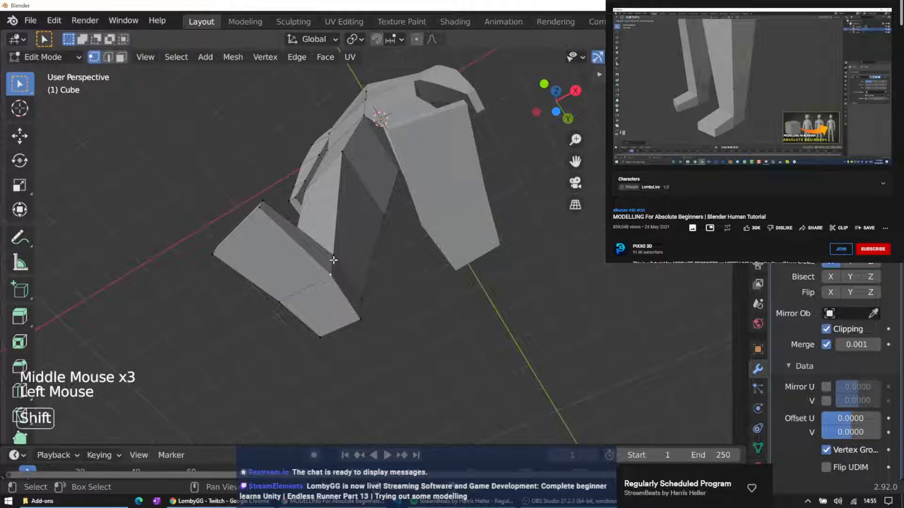
shift+click(333, 256)
key(g)
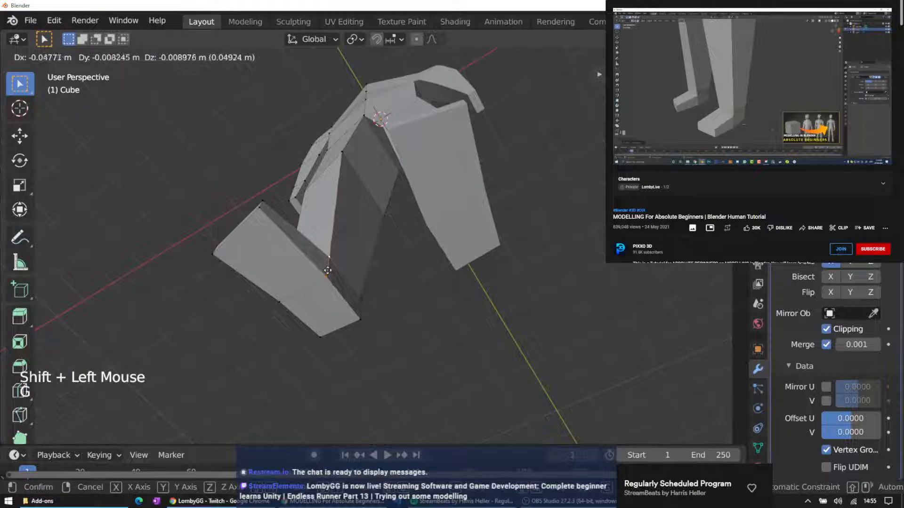
click(323, 272)
middle_drag(323, 263, 440, 376)
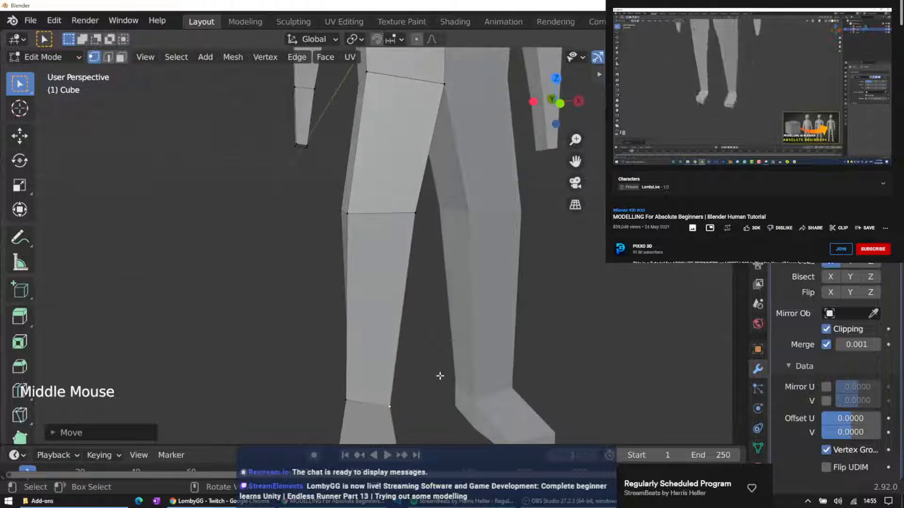
scroll(422, 343, down, 4)
middle_drag(422, 343, 368, 339)
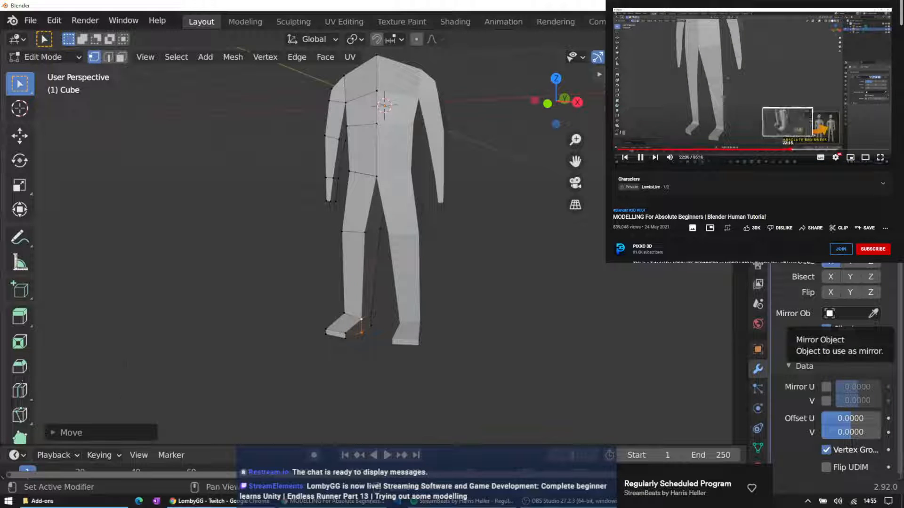
Check the tutorial, add a horizontal edge loop to the lower leg and slide it down to just above the ankle
click(788, 150)
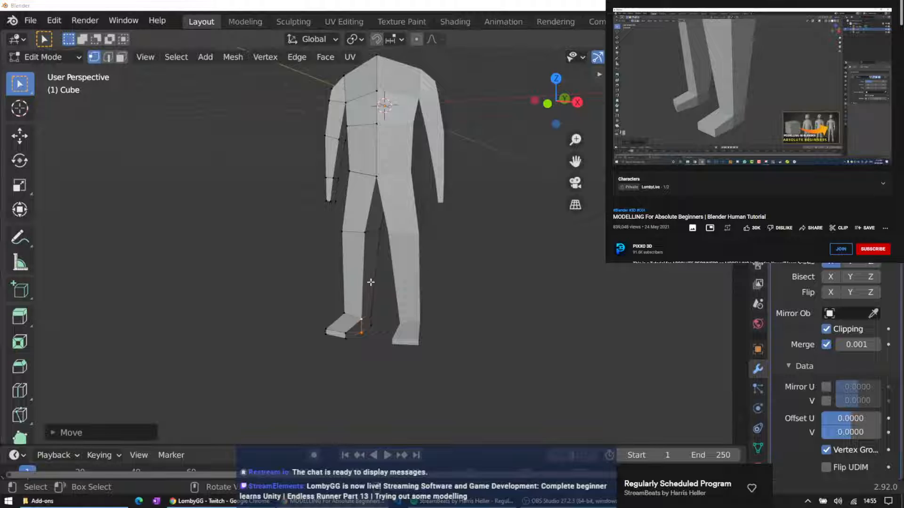
middle_drag(371, 282, 536, 276)
middle_drag(430, 295, 387, 314)
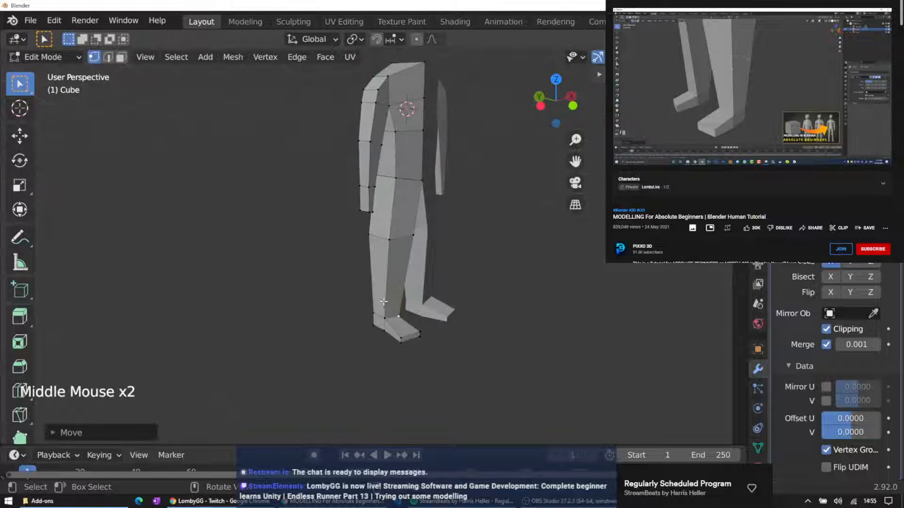
key(ctrl+r)
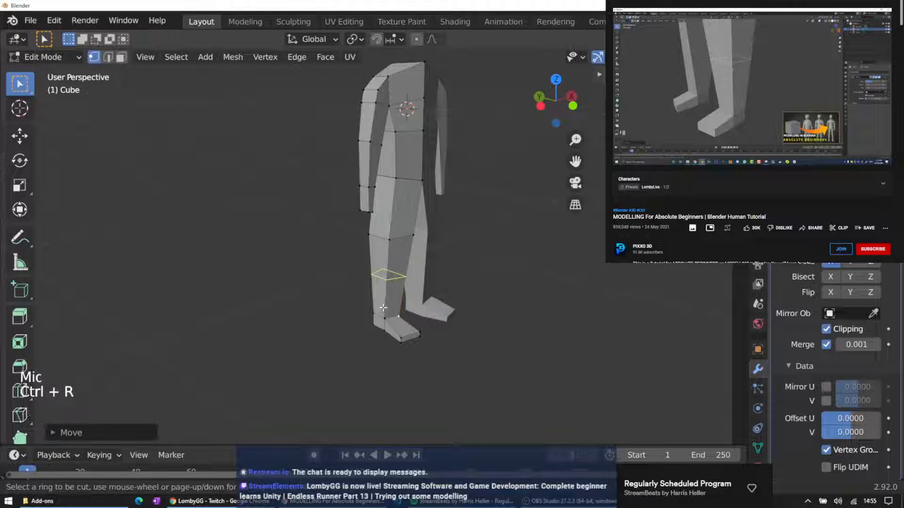
click(388, 283)
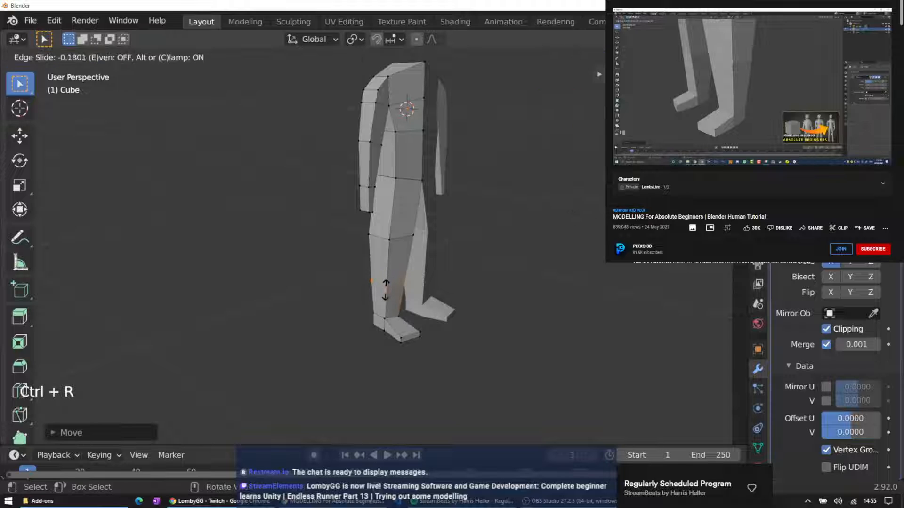
click(385, 315)
Scale the new ankle edge loop down by a factor of about 0.76 and clear the selection
scroll(423, 355, up, 4)
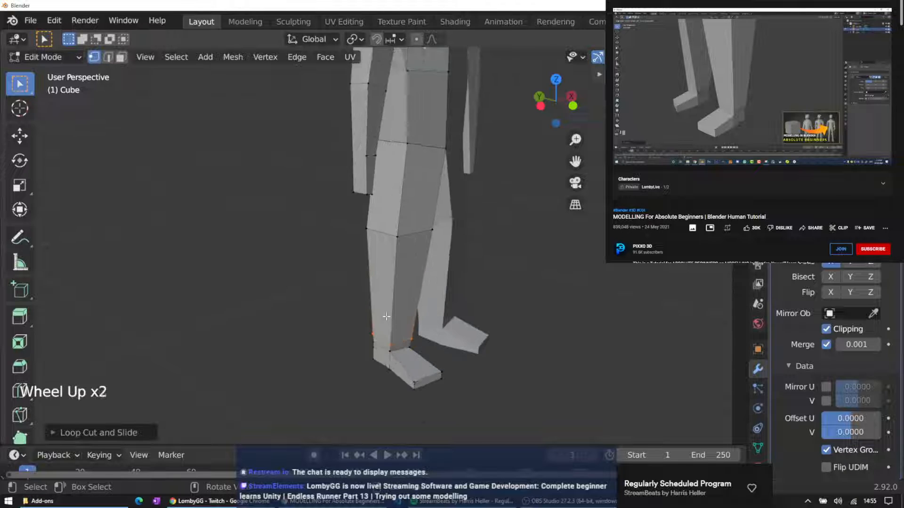
scroll(419, 366, up, 1)
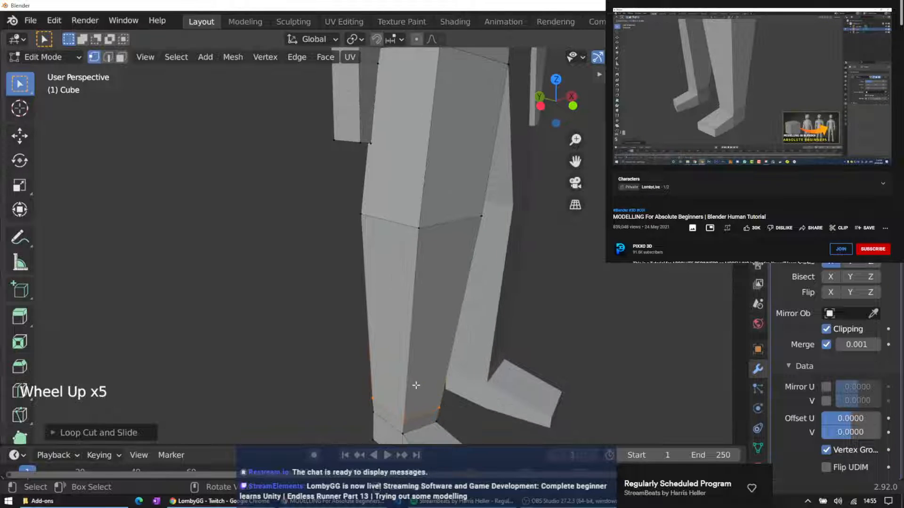
scroll(416, 386, down, 1)
key(s)
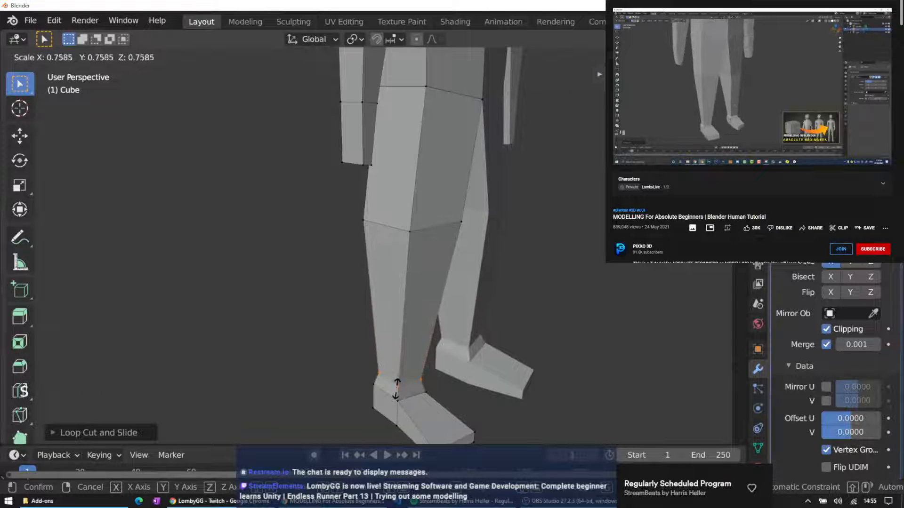
click(397, 388)
middle_drag(571, 326, 456, 355)
scroll(456, 355, down, 5)
middle_drag(496, 333, 480, 289)
triple_click(460, 291)
key(a)
key(a)
key(a)
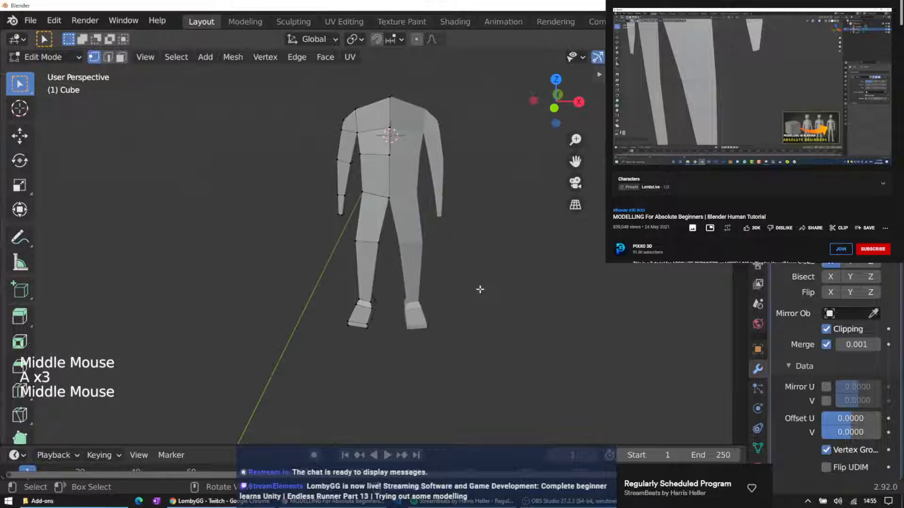
key(shift+alt)
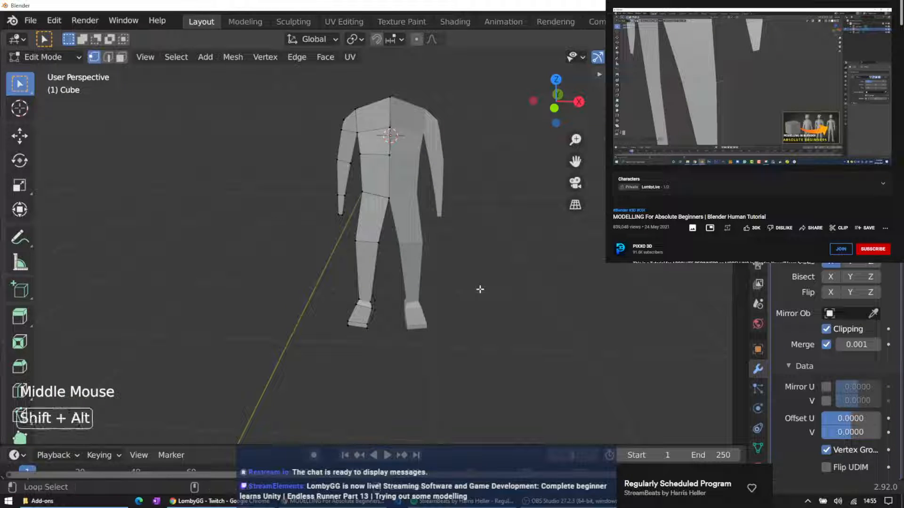
alt+shift+click(356, 274)
middle_drag(320, 264, 416, 236)
alt+shift+click(414, 265)
click(399, 232)
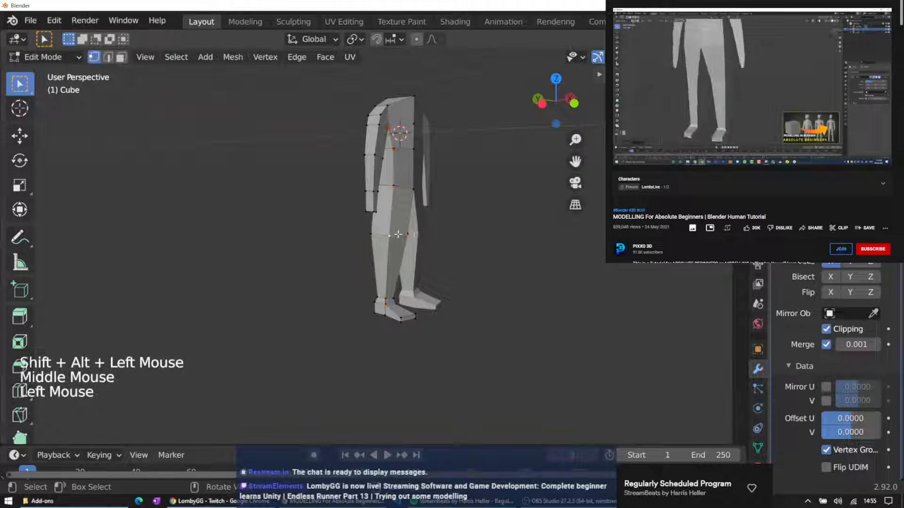
key(a)
key(a)
key(a)
Select the edge loop around the knee, lower it about 0.3 m and scale it down to slim the knee
alt+shift+click(398, 235)
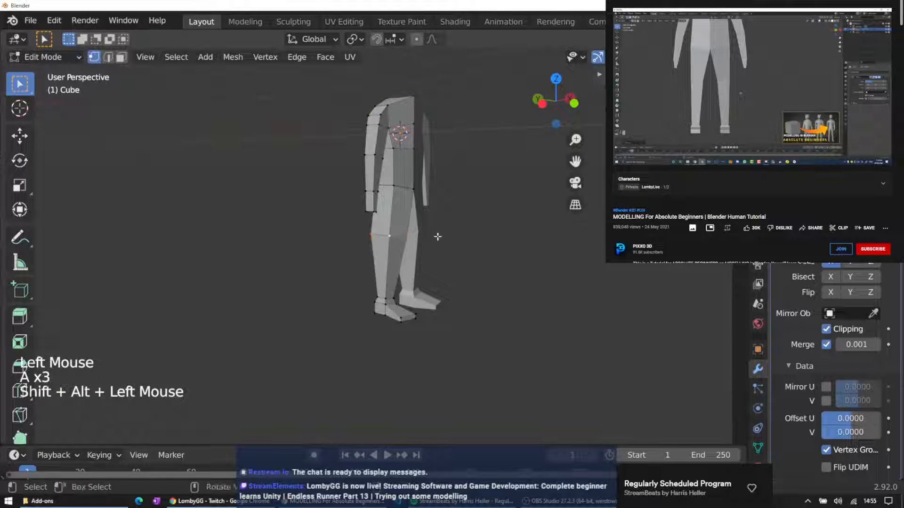
middle_drag(436, 236, 368, 245)
key(g)
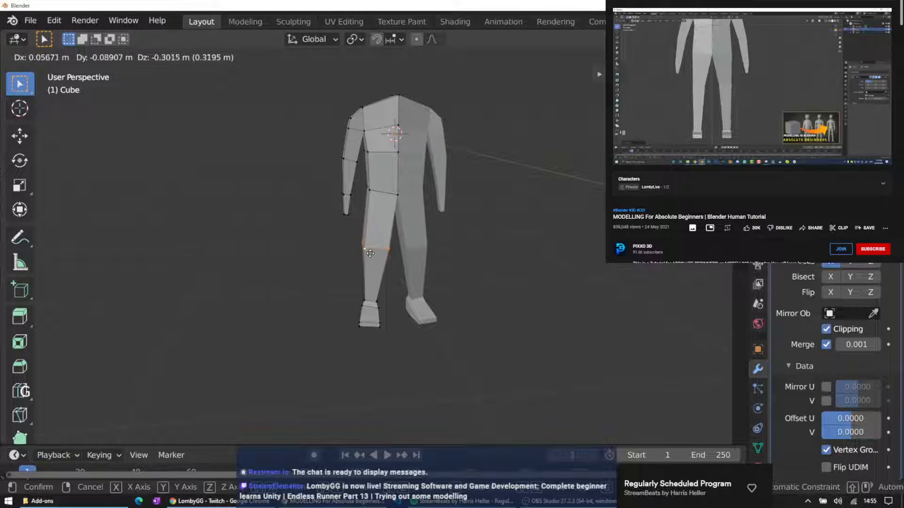
click(370, 253)
key(s)
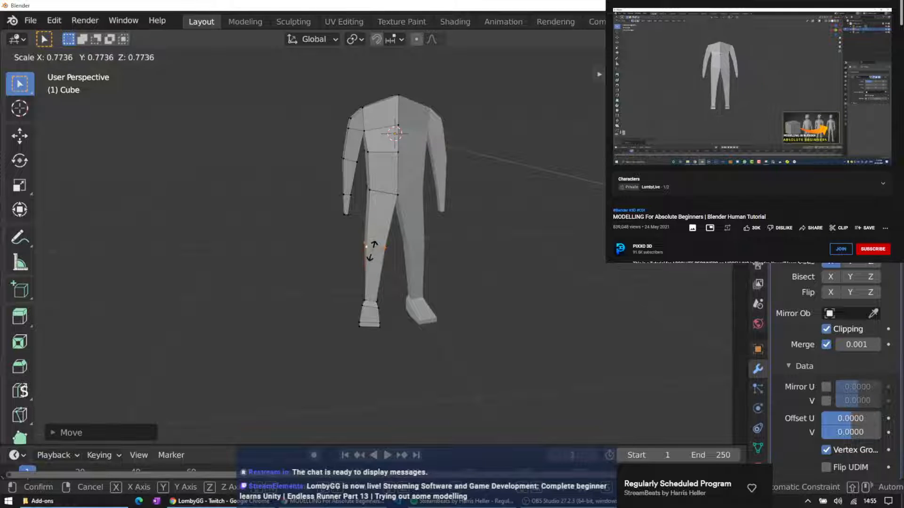
click(370, 242)
middle_drag(455, 232, 416, 324)
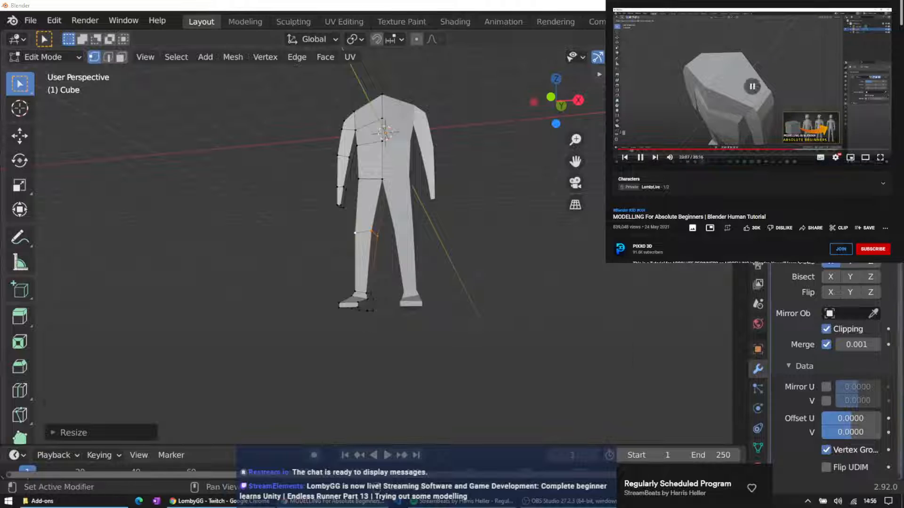
scroll(317, 304, up, 4)
scroll(319, 316, down, 1)
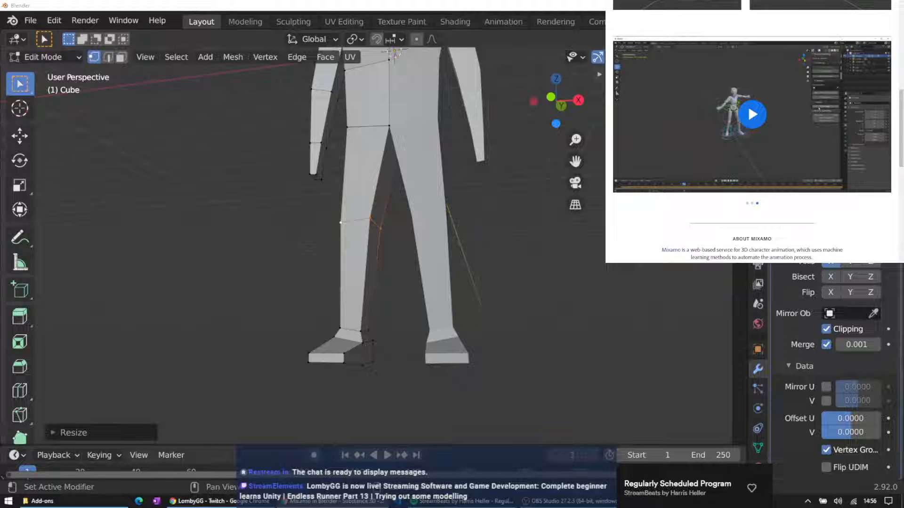
click(518, 264)
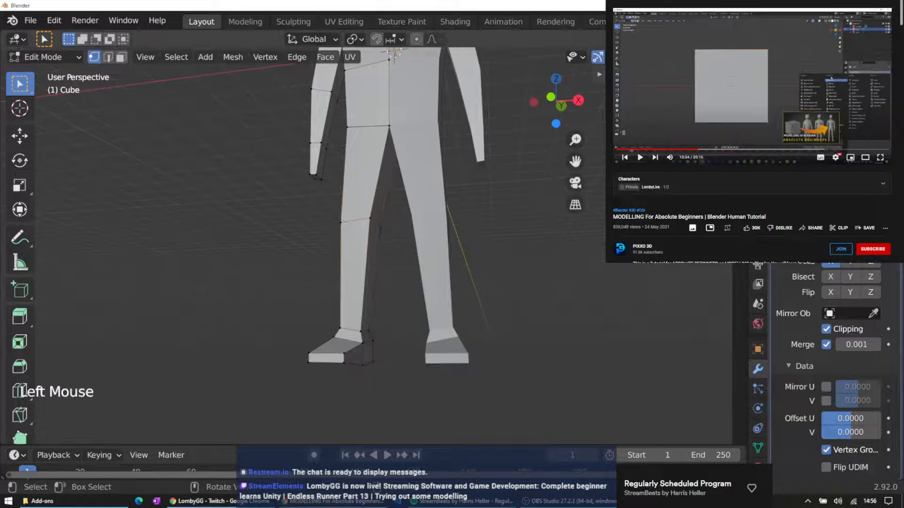
Select the vertices at the middle of the foot's sole and raise them about 0.09 m along Z
key(KP_3)
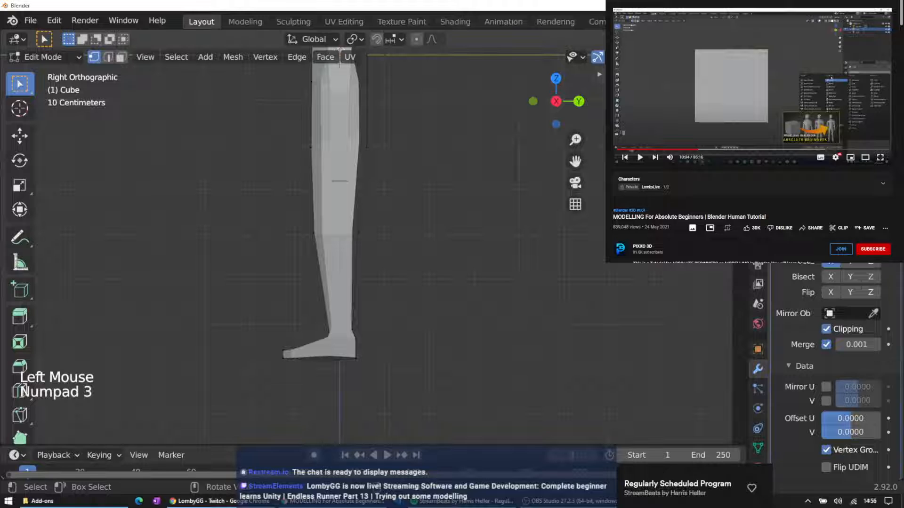
key(shift)
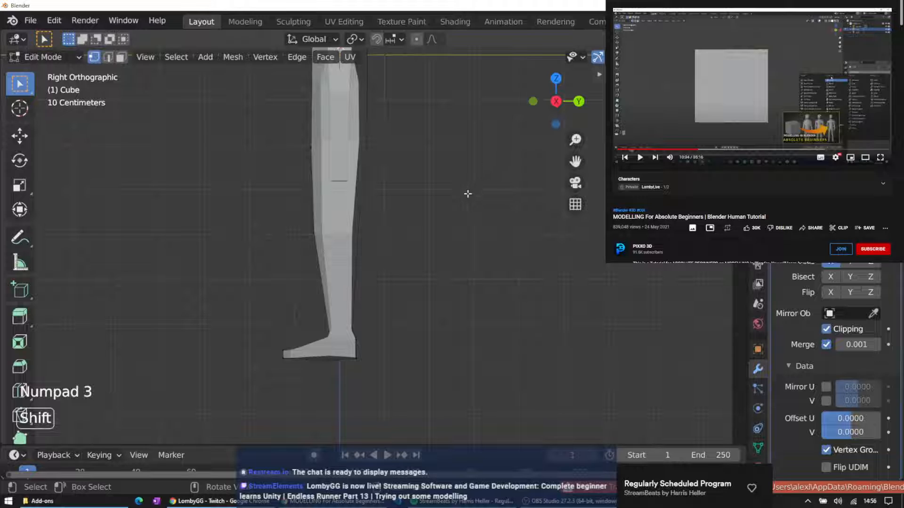
middle_drag(495, 198, 495, 198)
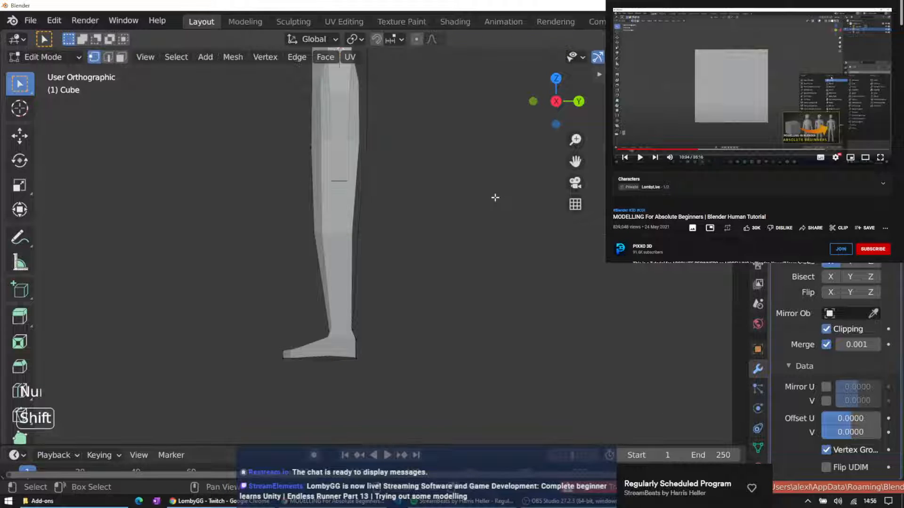
key(ctrl+KP_3)
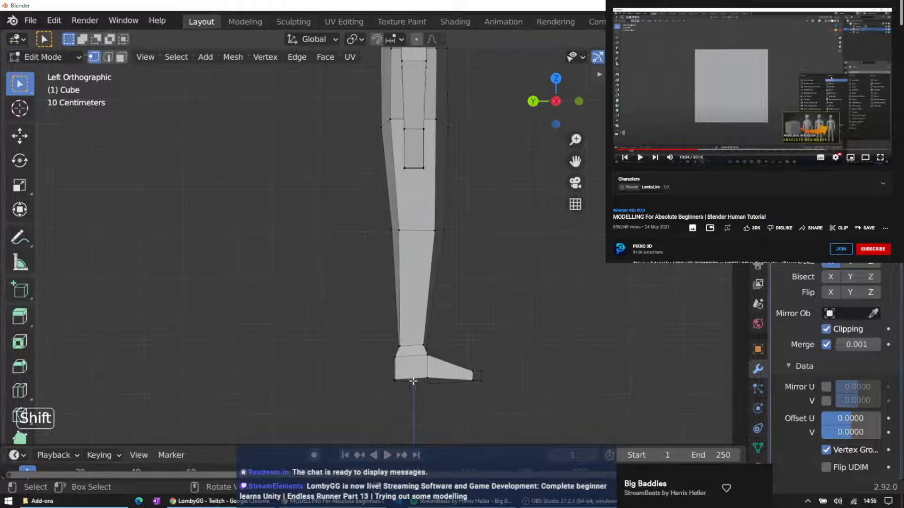
middle_drag(471, 381, 273, 403)
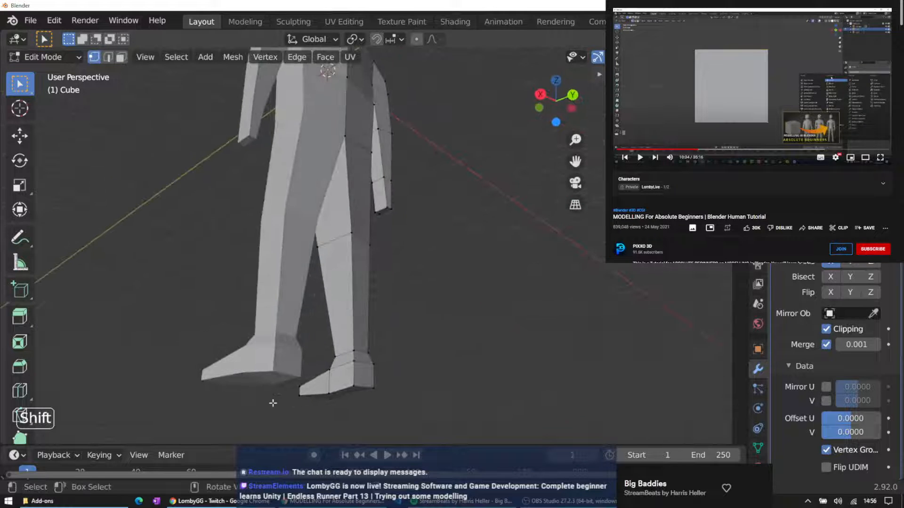
shift+drag(296, 391, 358, 399)
middle_drag(402, 395, 340, 391)
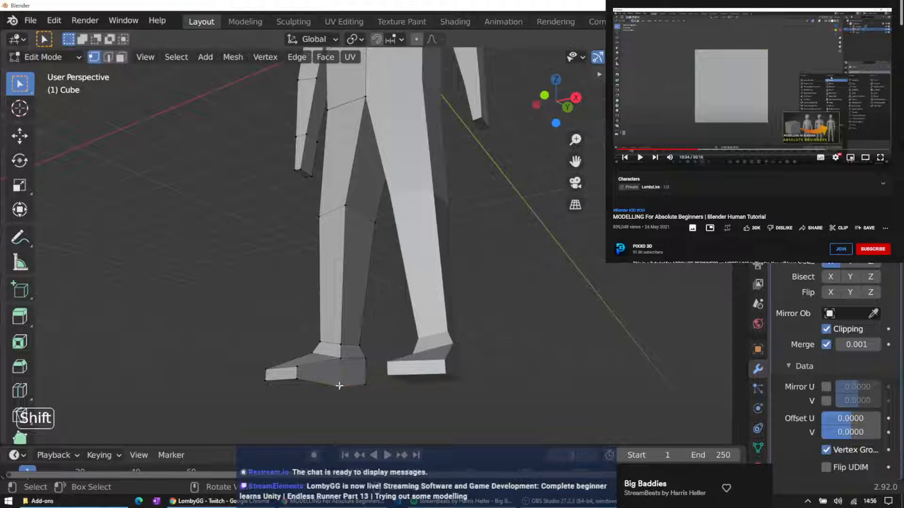
key(g)
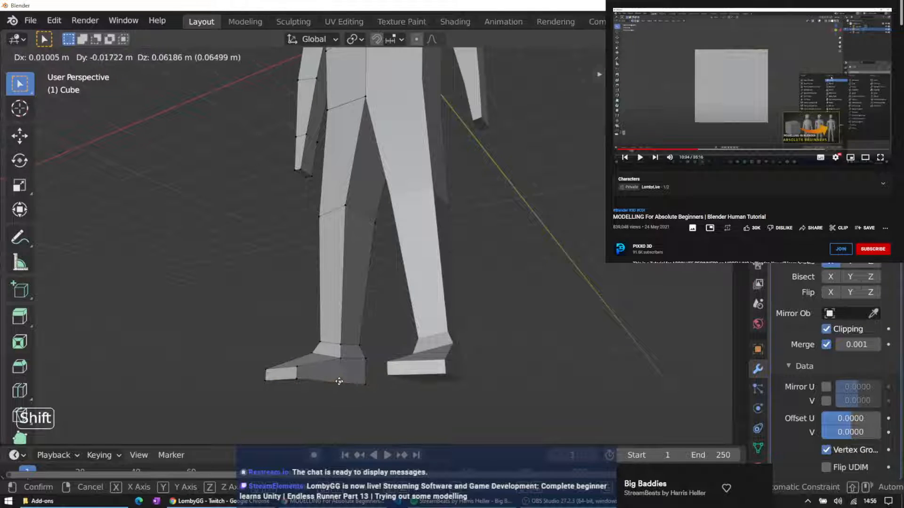
key(z)
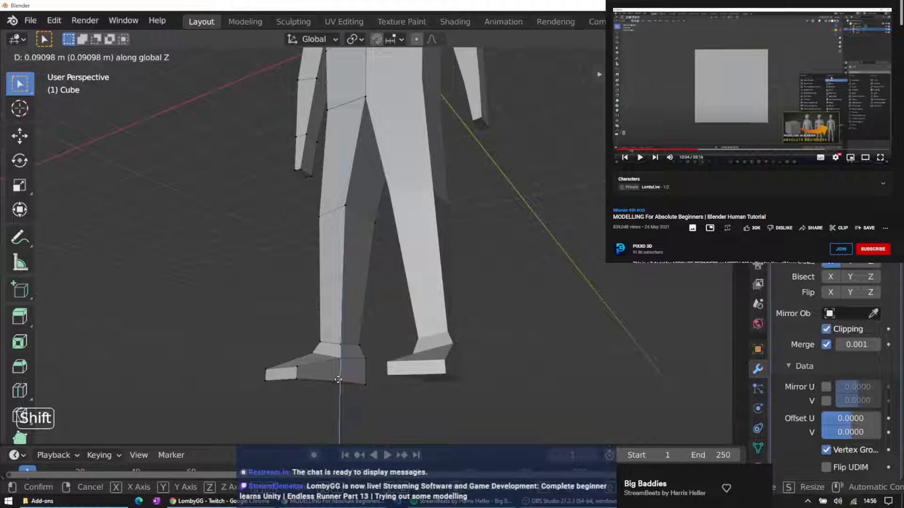
click(338, 380)
Switch to wireframe shading, select all the bottom vertices of the foot and try to move them slightly
scroll(340, 401, up, 2)
middle_drag(338, 403, 444, 293)
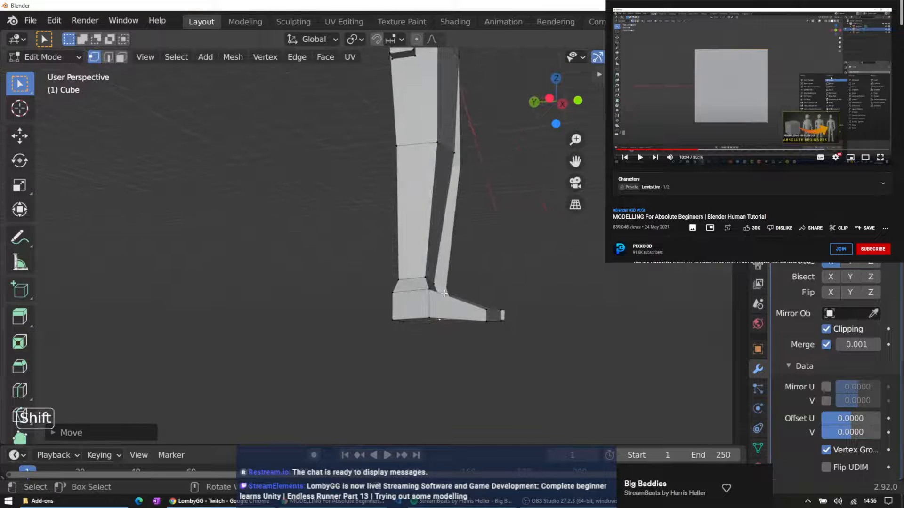
key(z)
click(335, 292)
mouse_move(334, 293)
middle_down()
mouse_move(474, 325)
mouse_move(304, 319)
mouse_move(370, 323)
middle_up()
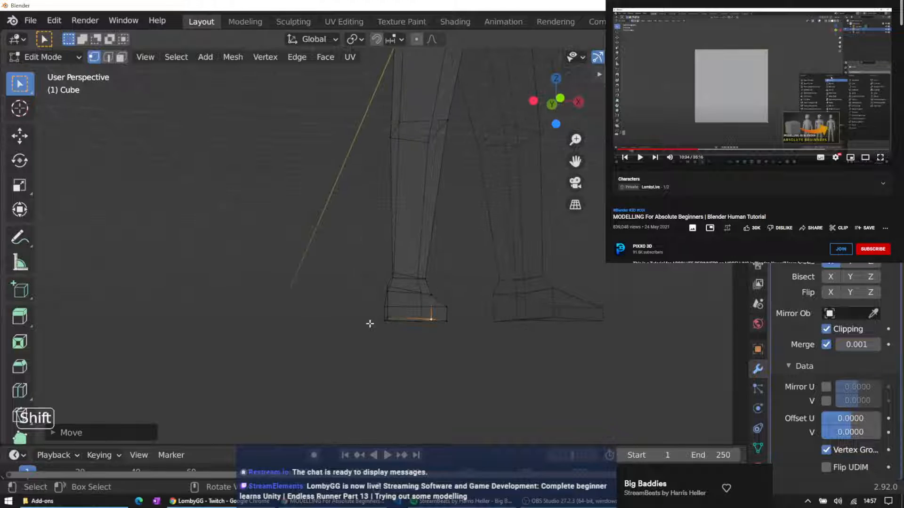
drag(364, 314, 467, 335)
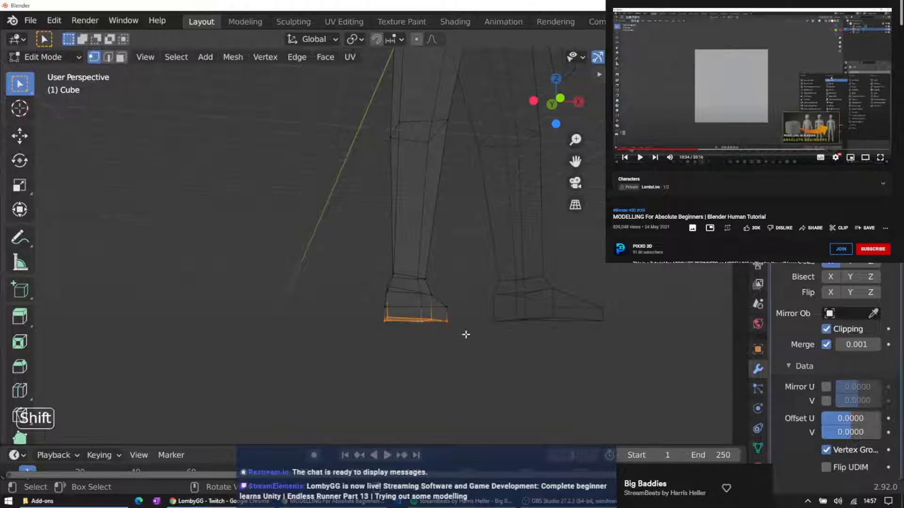
middle_drag(466, 333, 541, 354)
key(g)
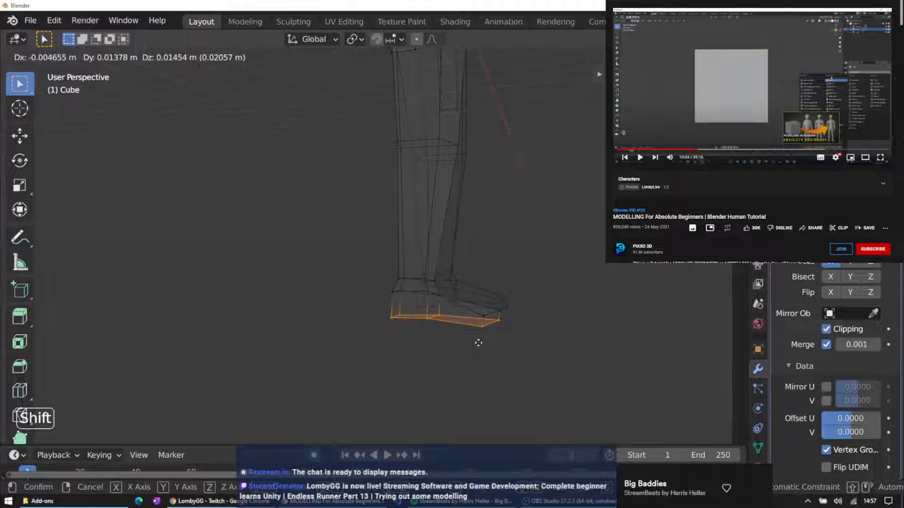
click(479, 343)
mouse_move(492, 336)
middle_down()
mouse_move(543, 317)
mouse_move(505, 324)
middle_up()
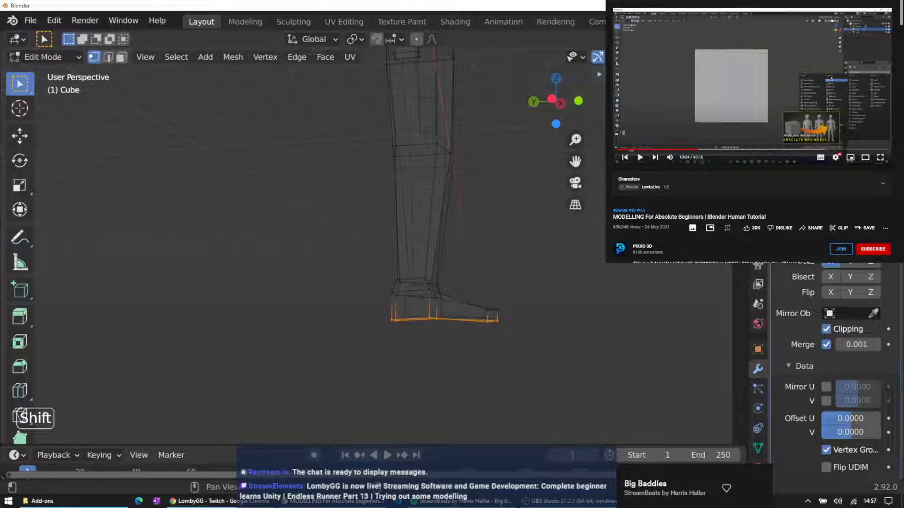
Look through the output and object properties, returning to the cube's Mirror modifier settings
click(758, 220)
click(758, 246)
click(756, 267)
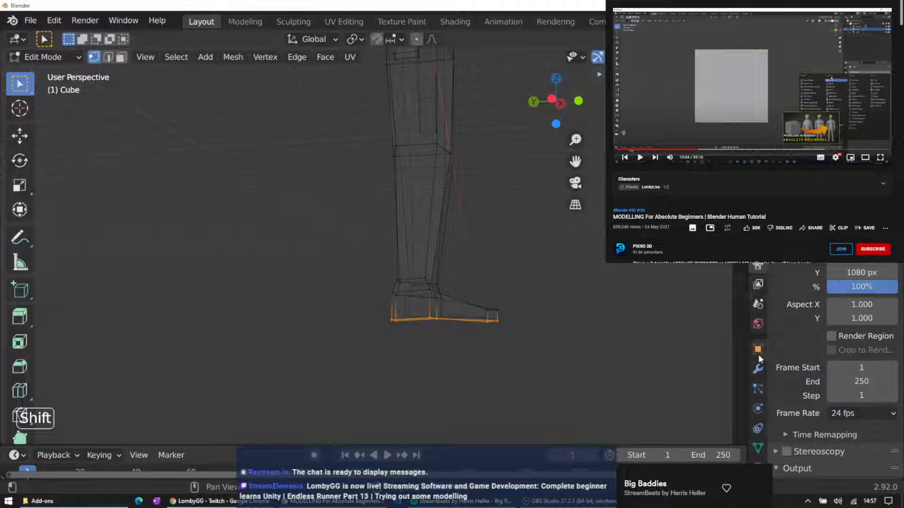
click(759, 370)
click(759, 390)
click(757, 372)
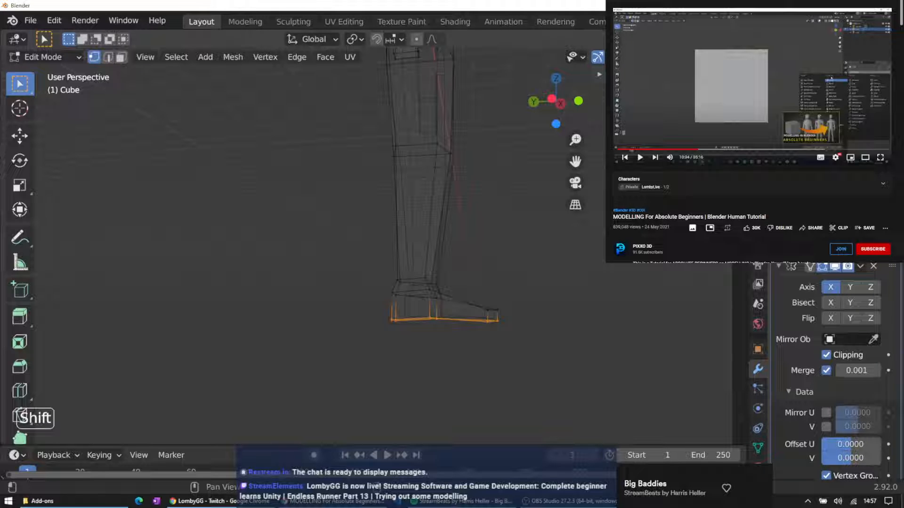
Examine the transform values of the selected sole vertices and the other sidebar settings for the 3D view
click(600, 74)
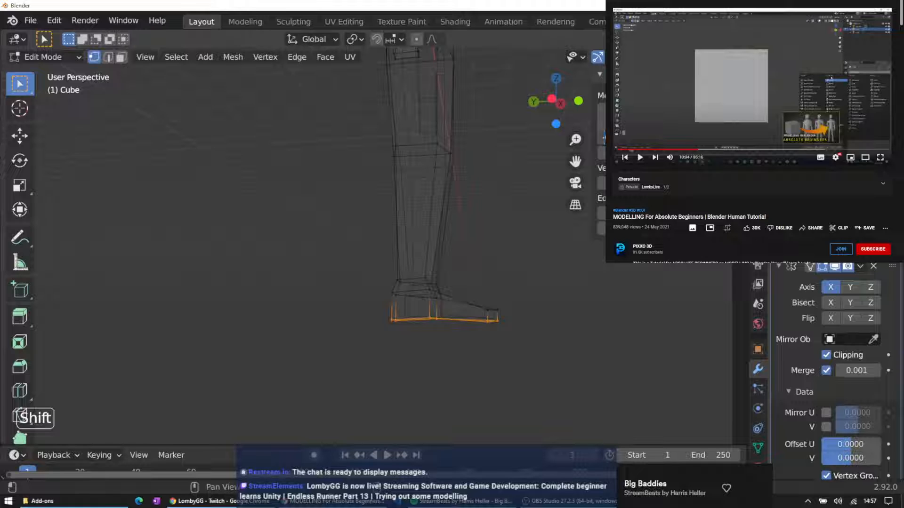
key(Return)
key(ctrl+z)
mouse_move(612, 138)
shift+mouse_down()
mouse_move(593, 138)
mouse_move(612, 138)
shift+mouse_up()
click(740, 109)
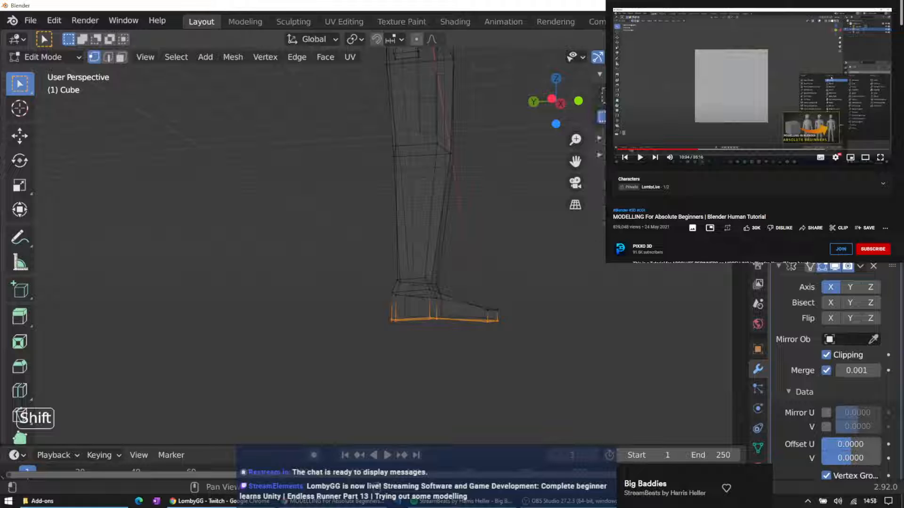
click(739, 137)
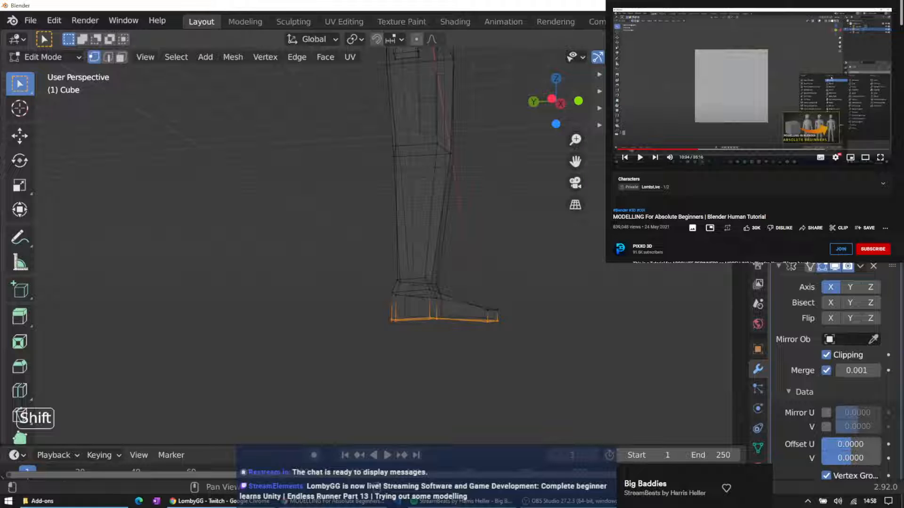
click(740, 84)
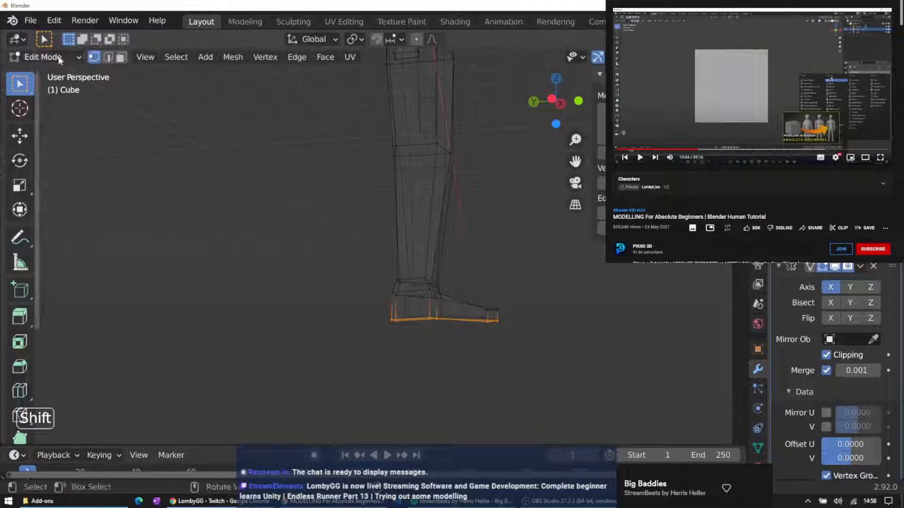
Try the Move tool, restore box selection and look through the available mesh editing tools
click(19, 137)
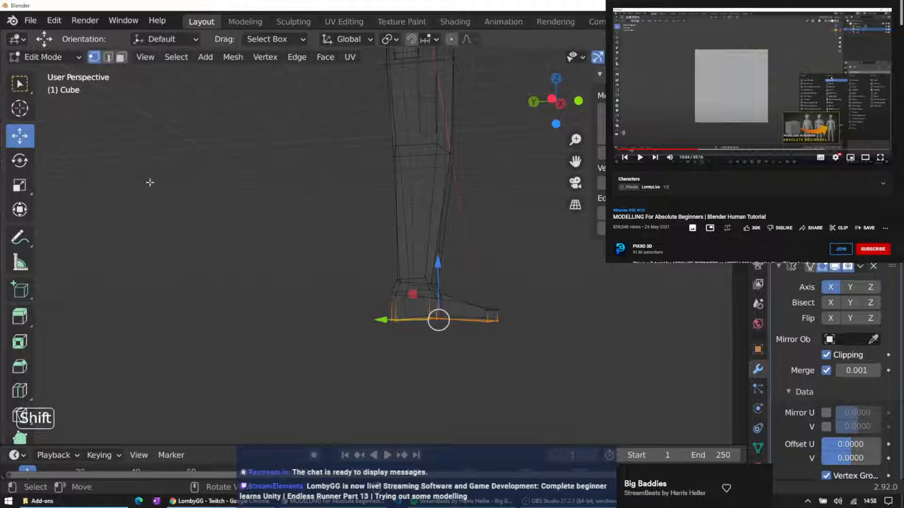
key(w)
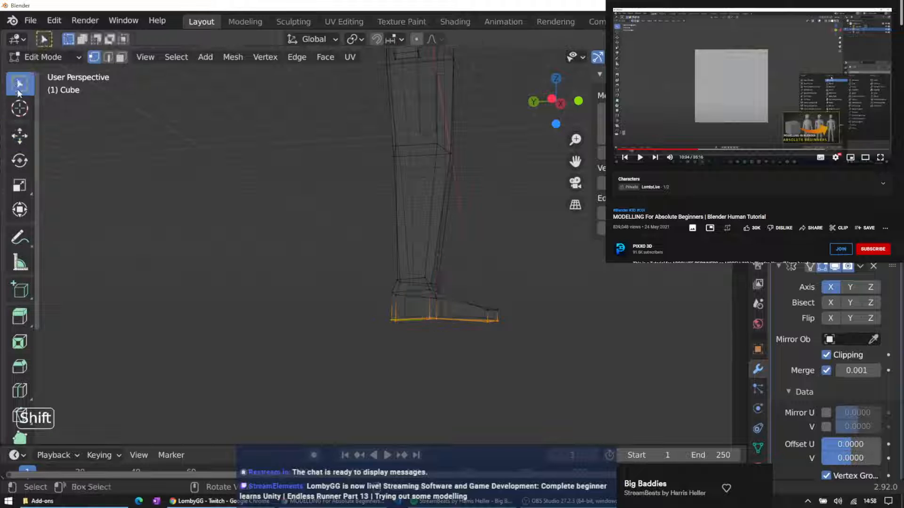
scroll(16, 329, down, 5)
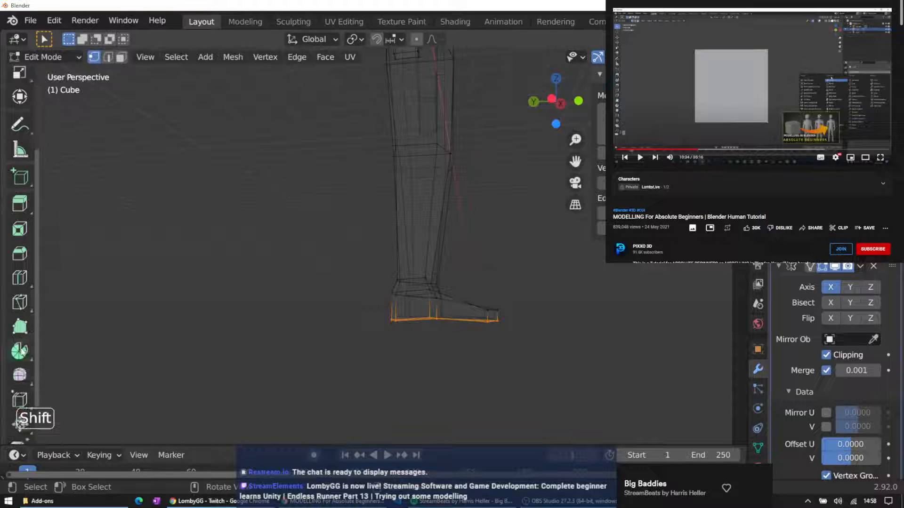
scroll(21, 349, down, 1)
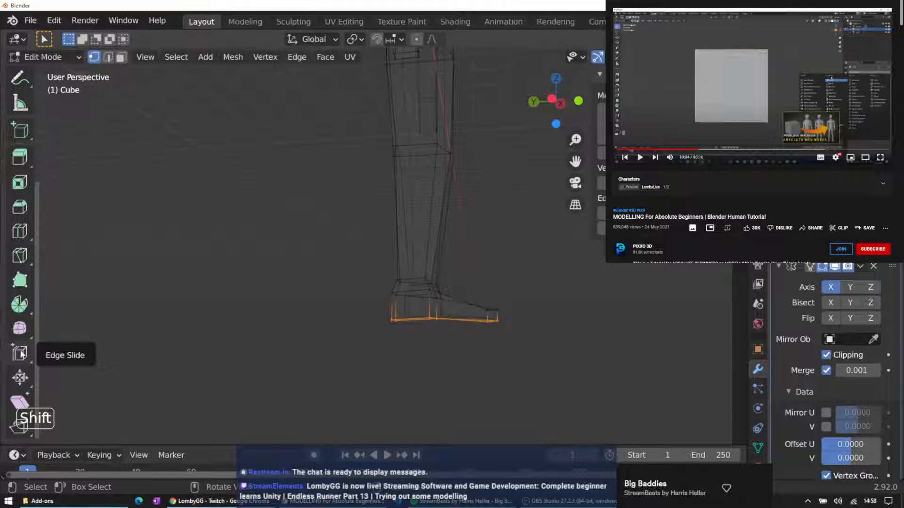
scroll(21, 235, up, 3)
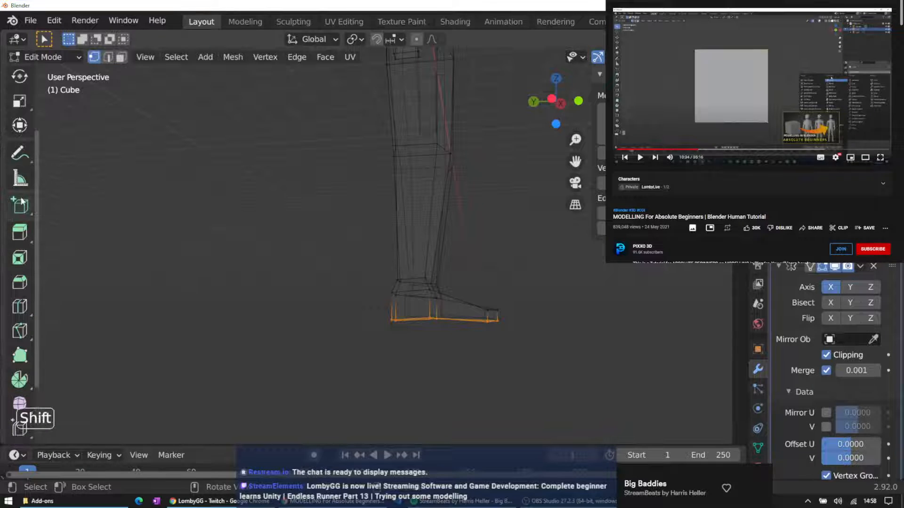
scroll(21, 200, up, 3)
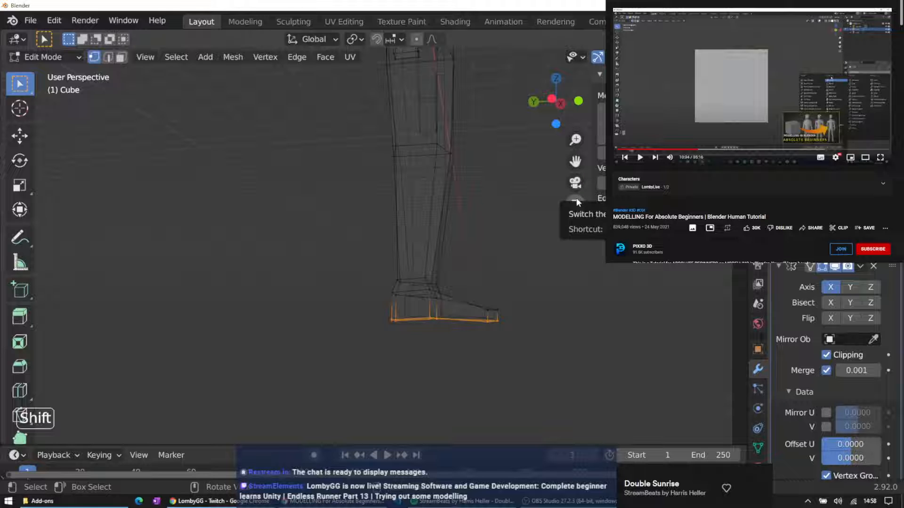
In the left side view, select the bottom heel vertices and raise them about 0.036 m along Z
middle_drag(550, 363, 353, 322)
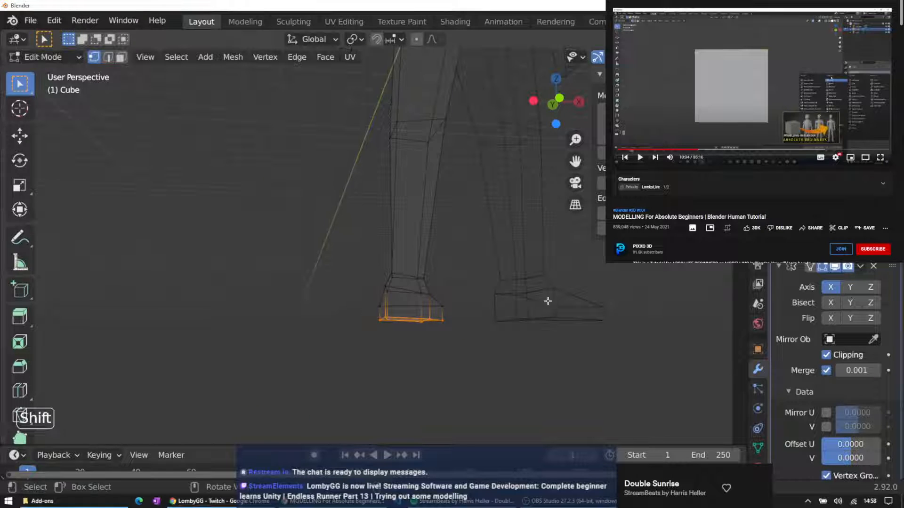
key(KP_3)
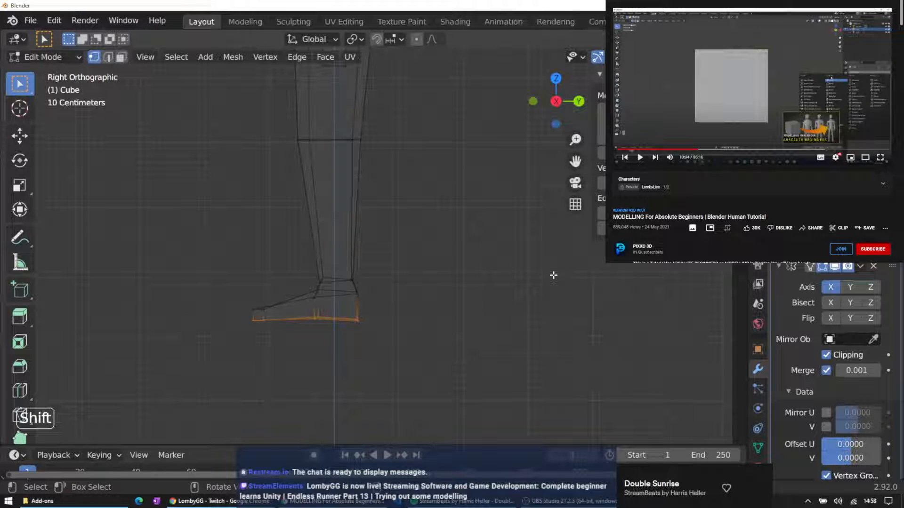
key(ctrl+KP_3)
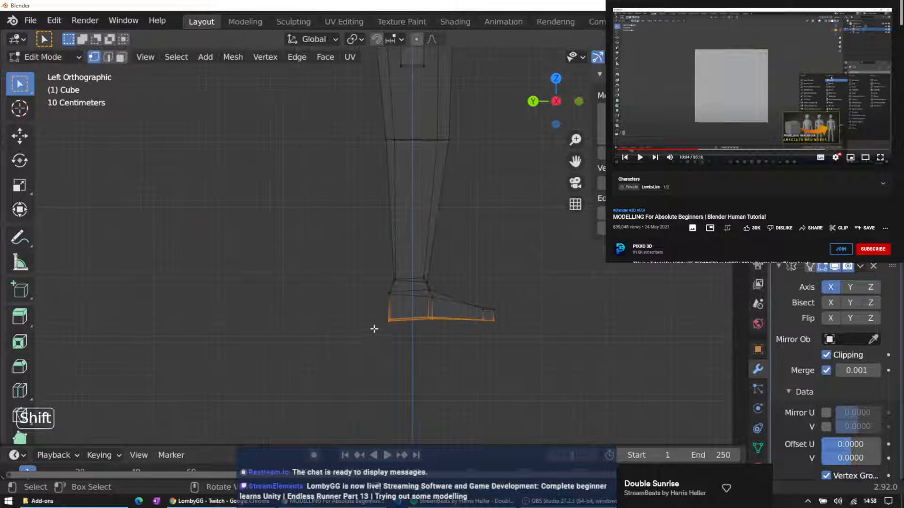
click(399, 325)
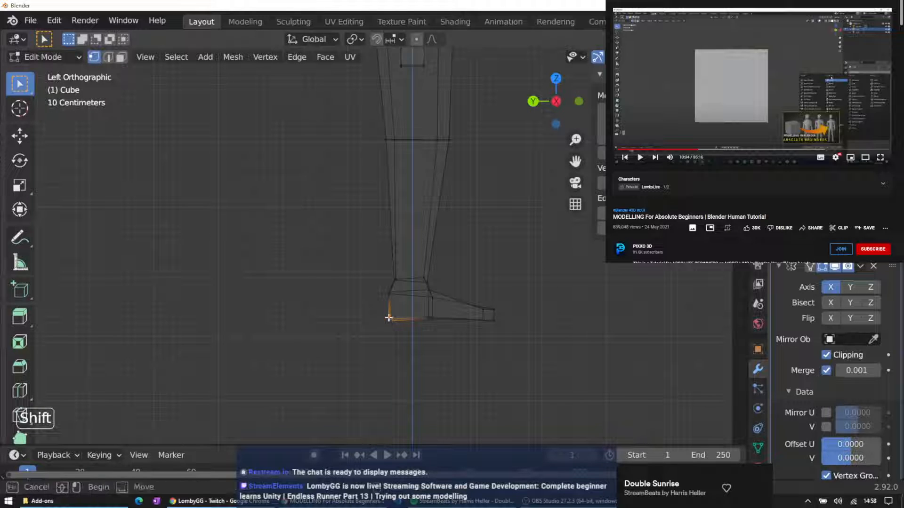
shift+drag(374, 307, 399, 332)
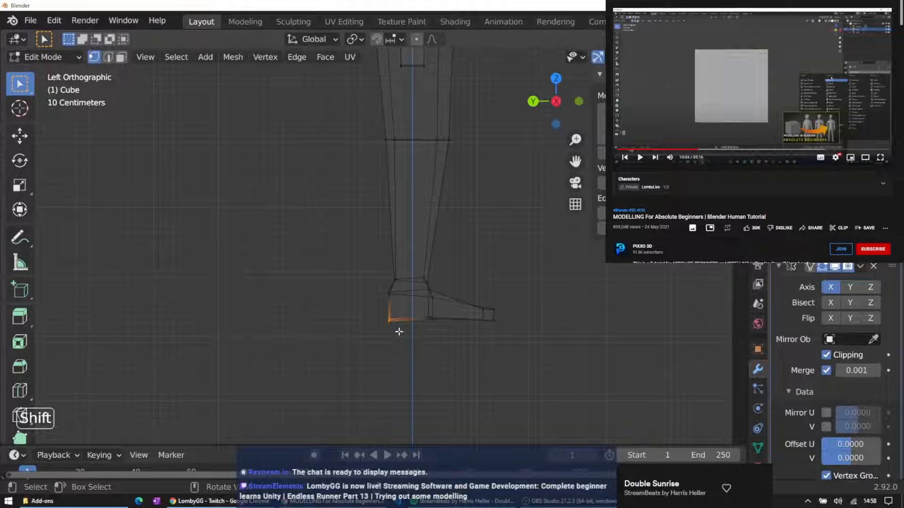
key(g)
key(z)
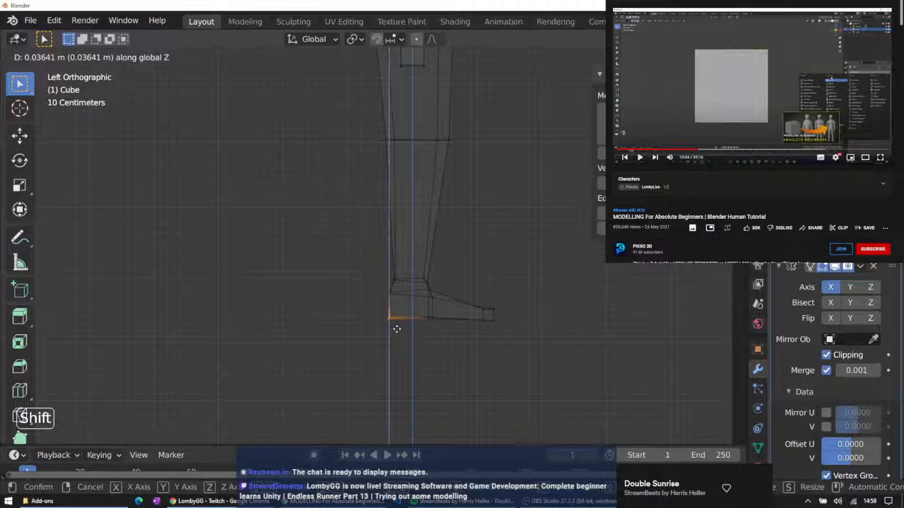
click(397, 329)
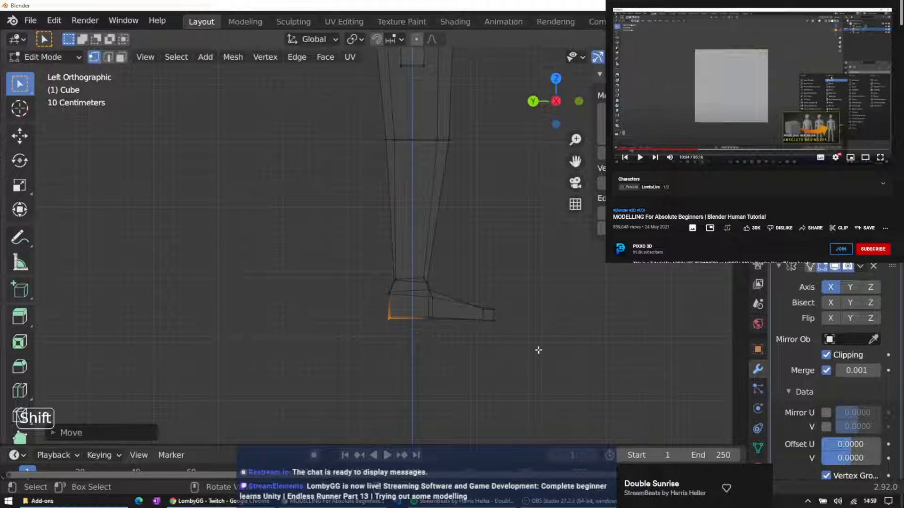
Select the bottom vertices at the toe end of the foot and raise them about 0.03 m along Z
drag(413, 312, 504, 330)
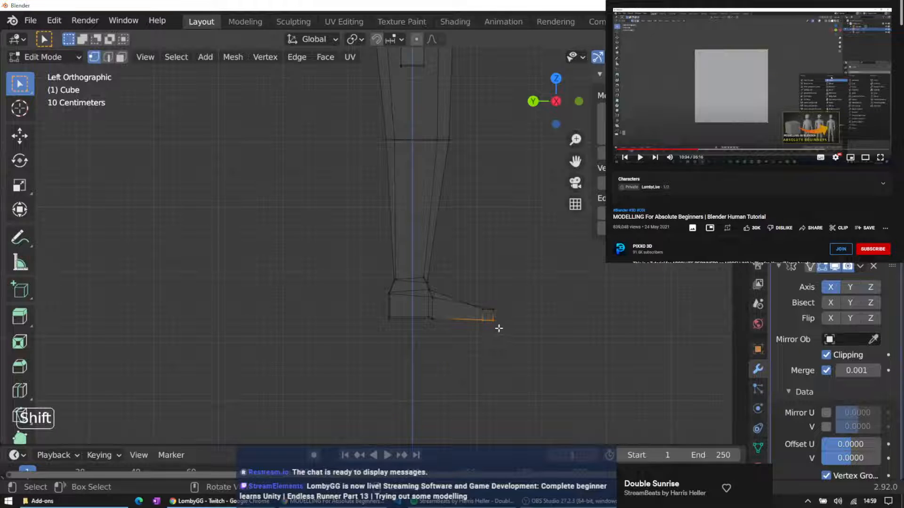
key(z)
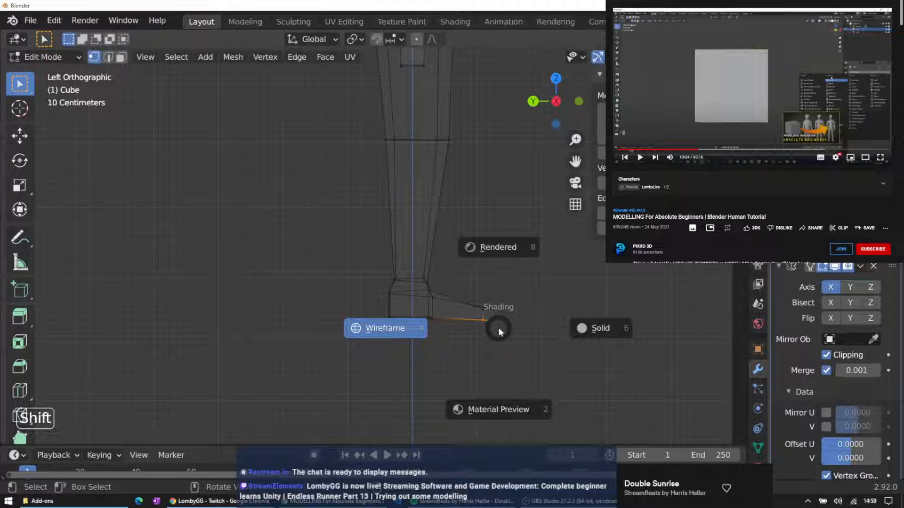
key(Escape)
key(g)
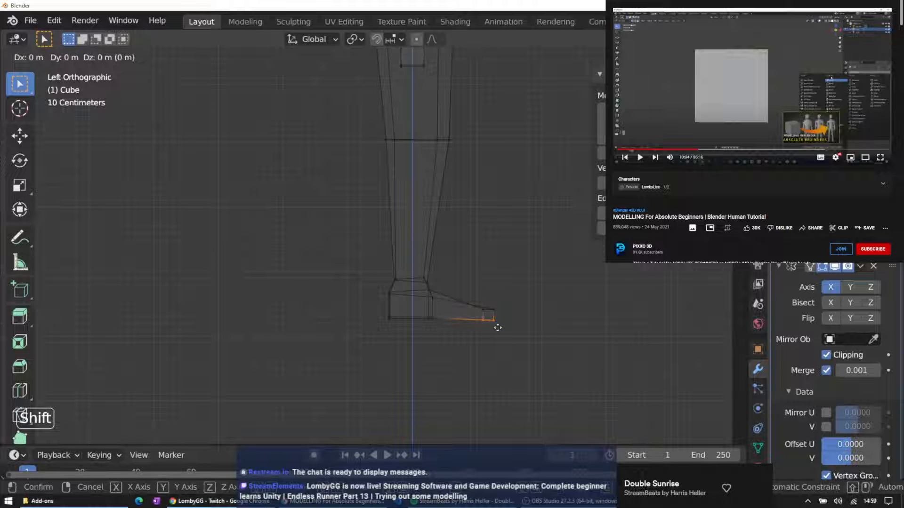
key(z)
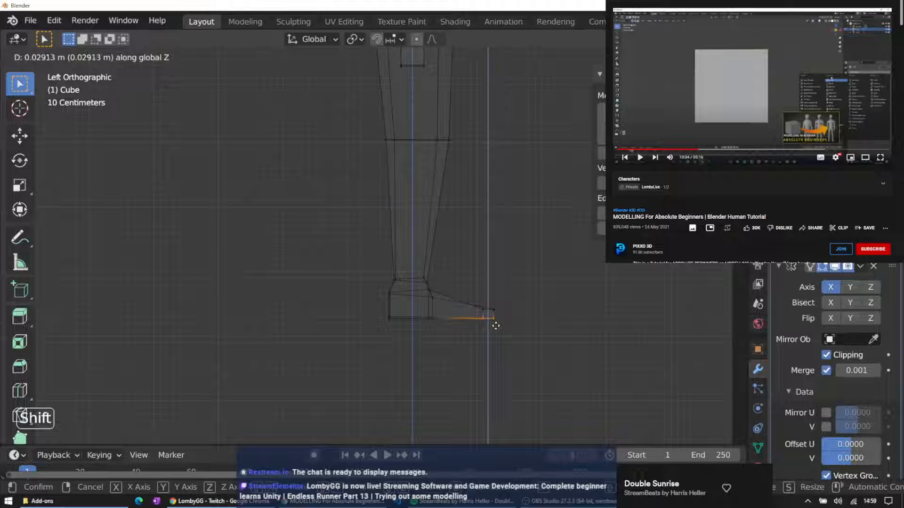
click(494, 326)
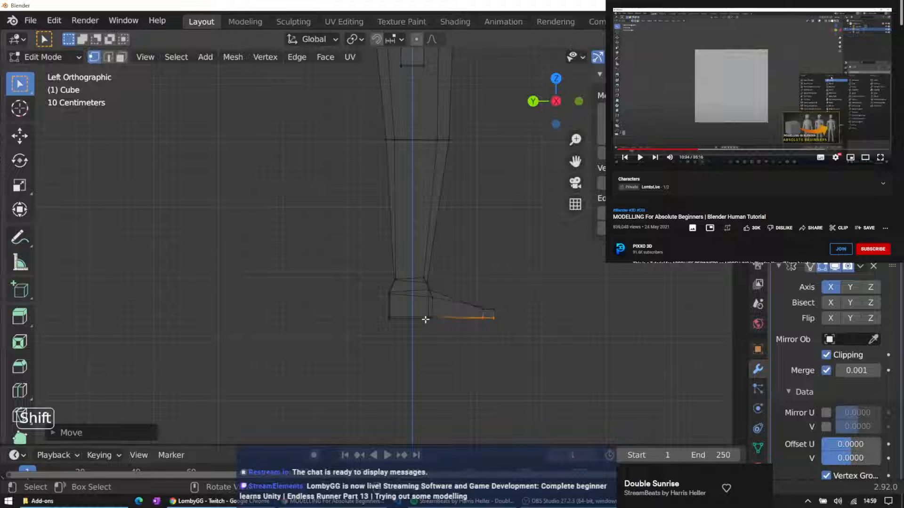
In the left side view, select the heel and mid-foot sole vertices and raise them about 0.022 m along Z
drag(364, 309, 459, 344)
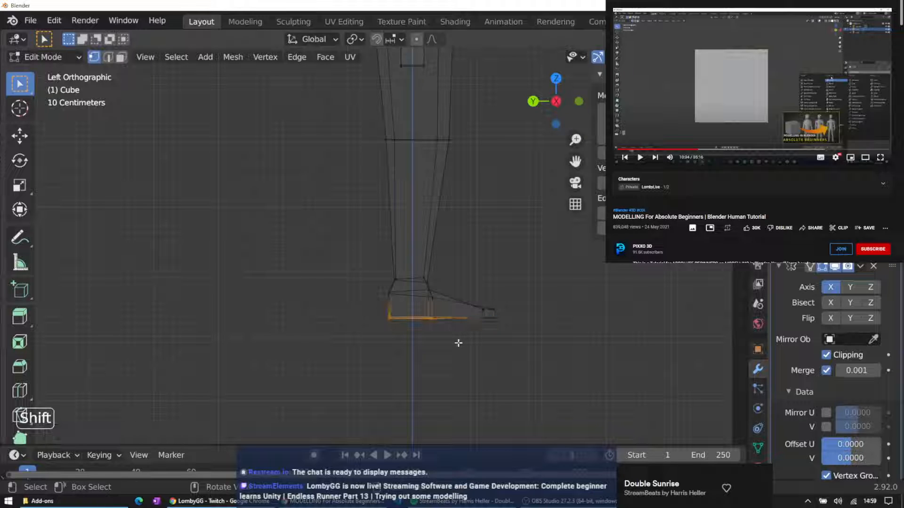
drag(389, 315, 444, 337)
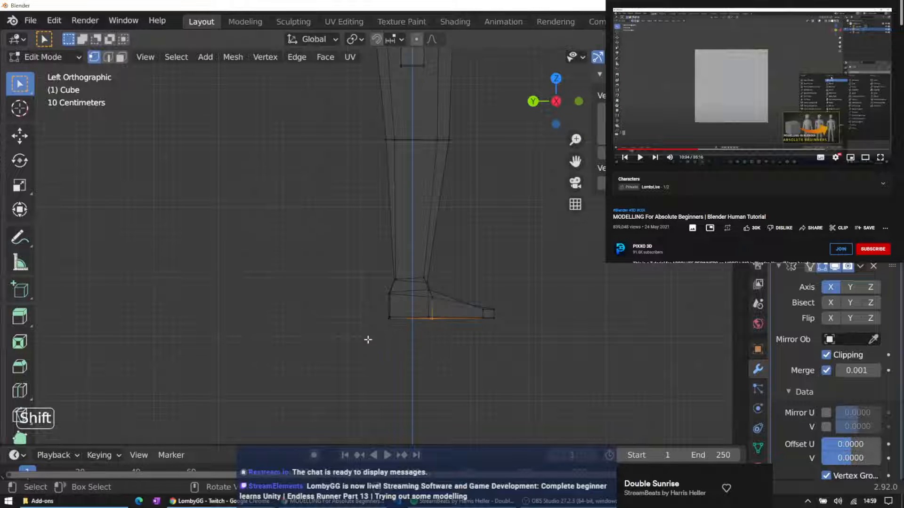
middle_drag(367, 339, 333, 317)
mouse_move(444, 338)
middle_down()
mouse_move(426, 337)
mouse_move(437, 335)
middle_up()
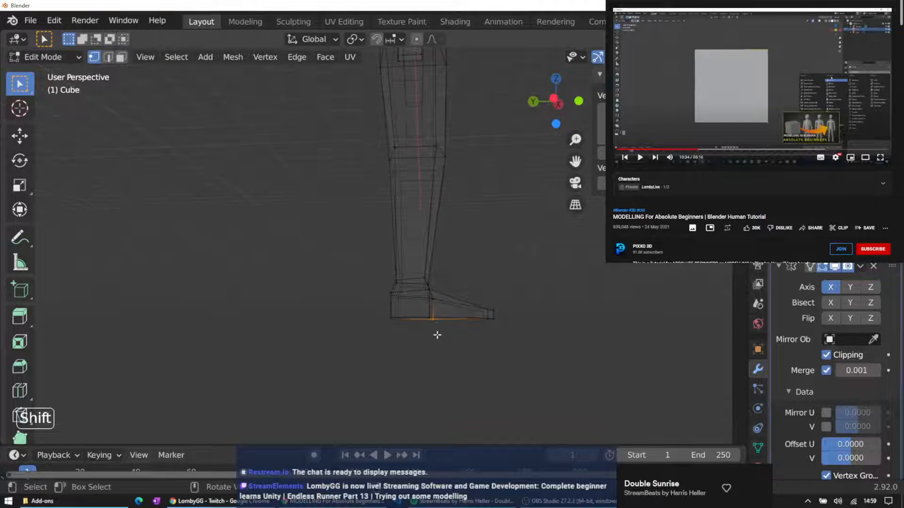
key(KP_3)
key(ctrl+KP_3)
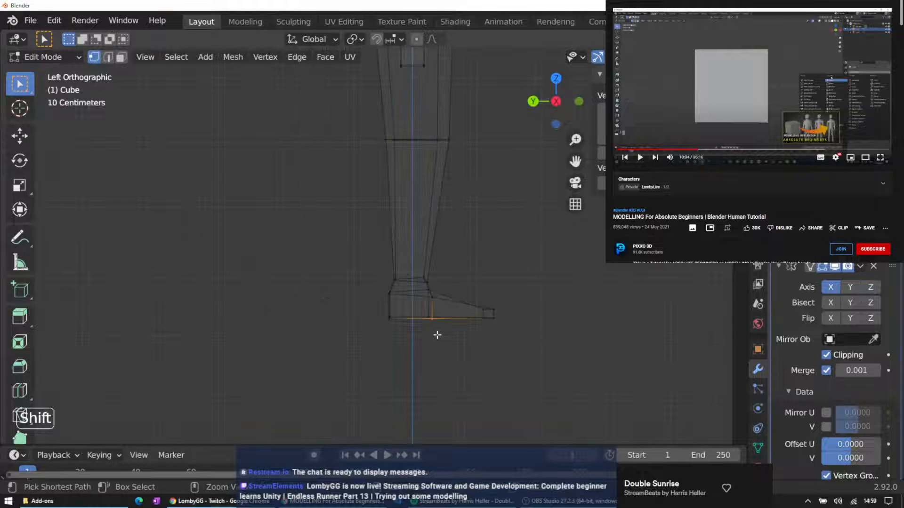
click(389, 318)
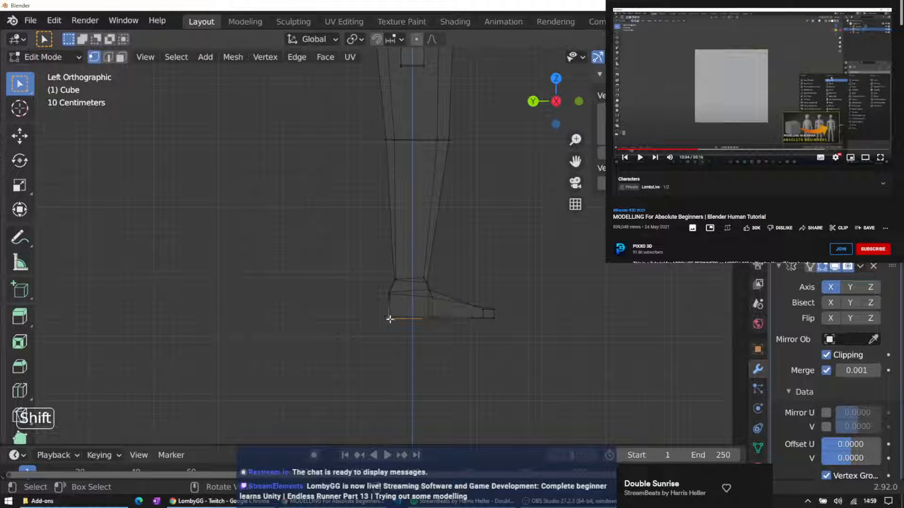
shift+click(433, 319)
shift+click(487, 321)
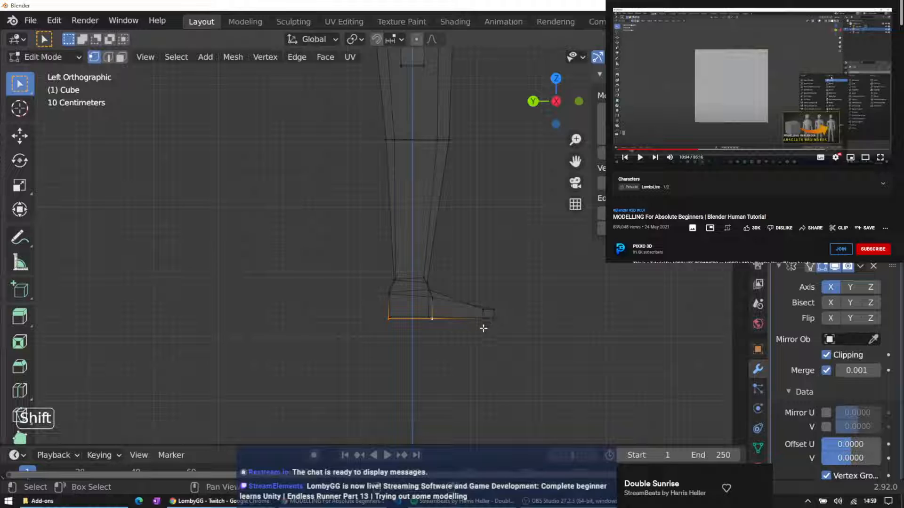
key(g)
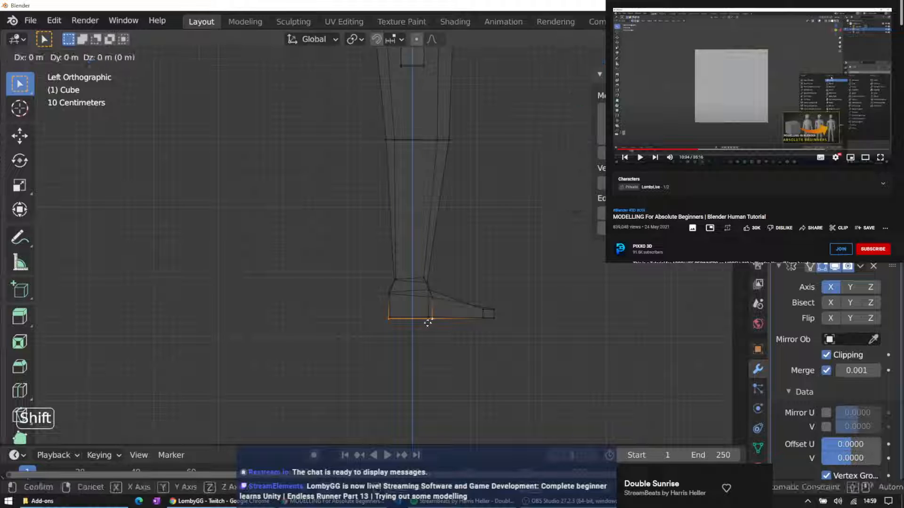
key(z)
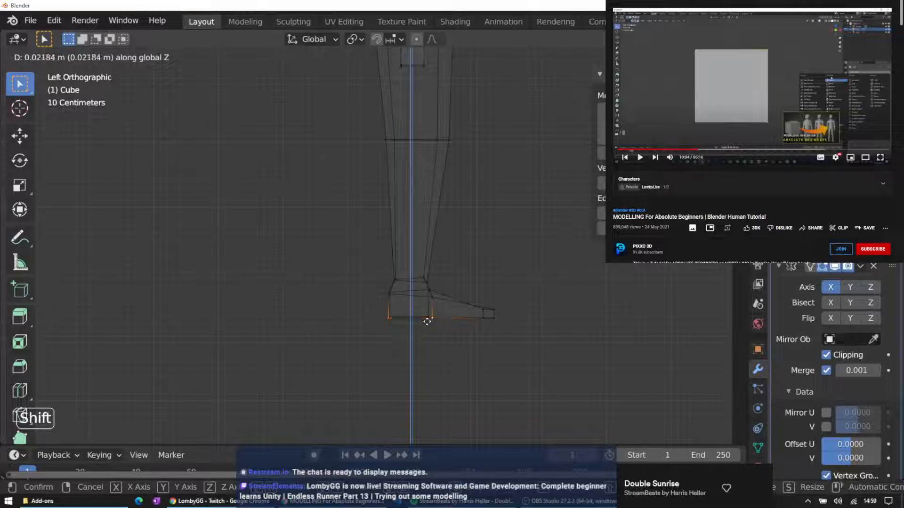
click(427, 322)
Freely move the inner instep vertex about 0.069 m and the front ankle vertex above it about 0.039 m
middle_drag(524, 325, 315, 367)
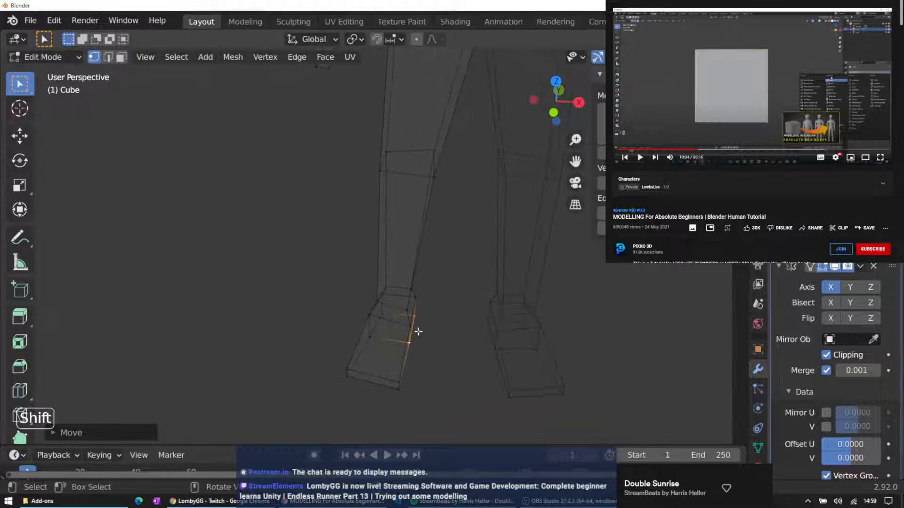
click(411, 327)
key(g)
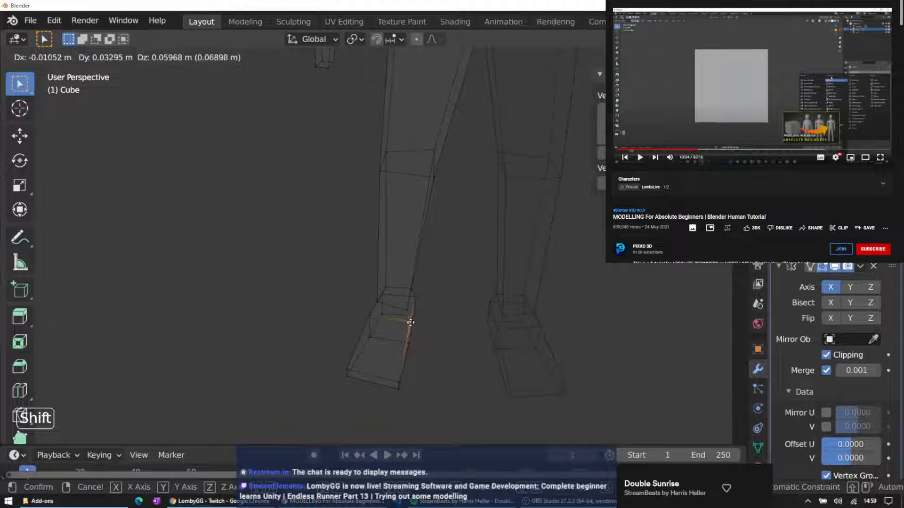
click(413, 321)
middle_drag(412, 321, 389, 314)
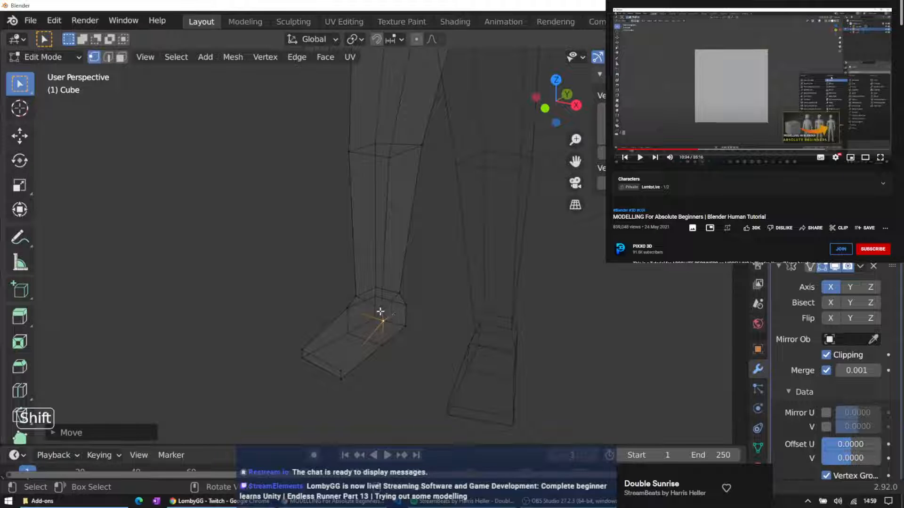
shift+click(381, 311)
key(g)
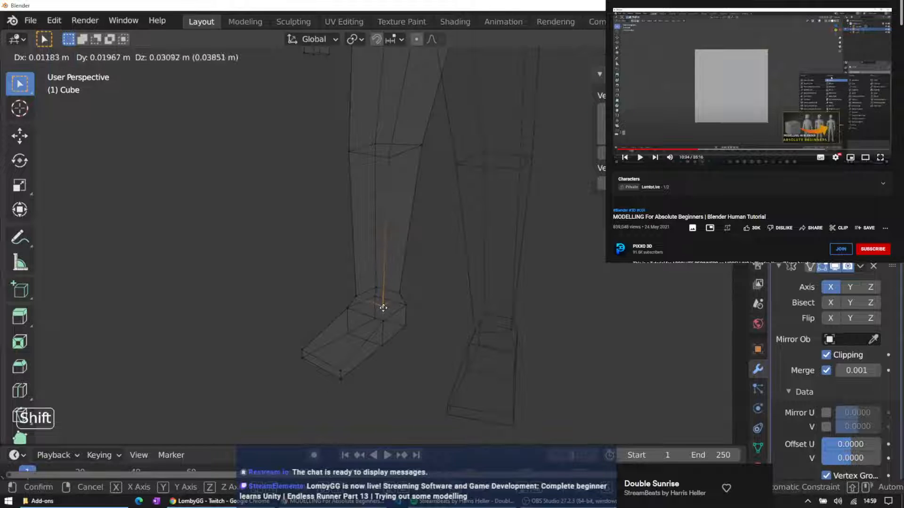
click(383, 307)
Move the outer instep vertex about 0.038 m freely, and adjust the sole vertex below it along X
middle_drag(383, 307, 521, 327)
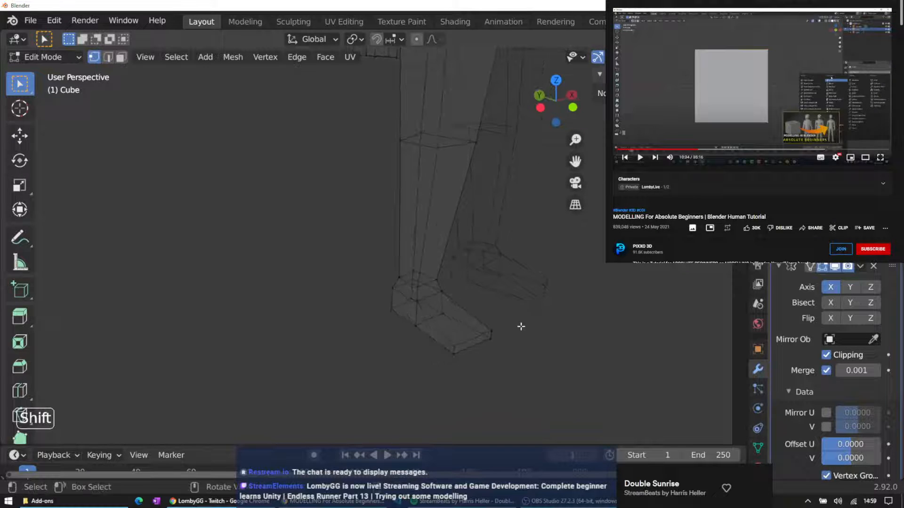
click(418, 303)
key(g)
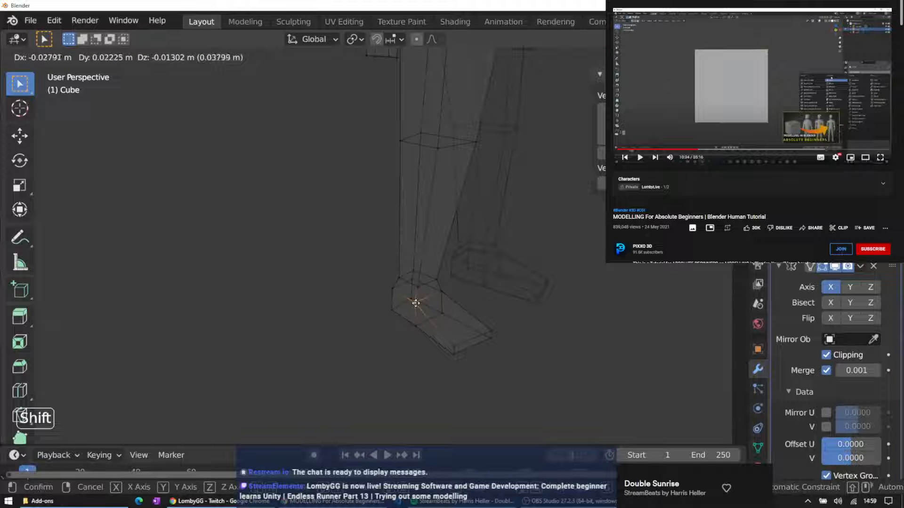
click(416, 302)
shift+click(416, 325)
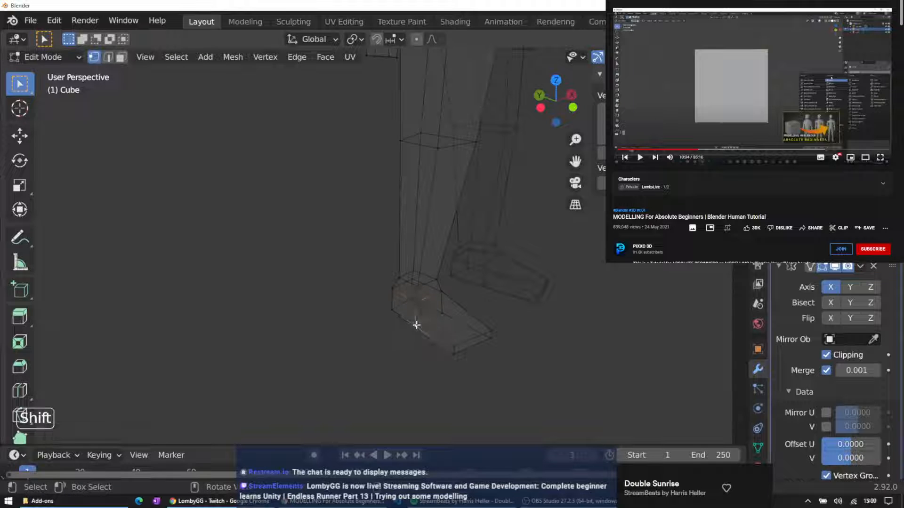
key(g)
key(x)
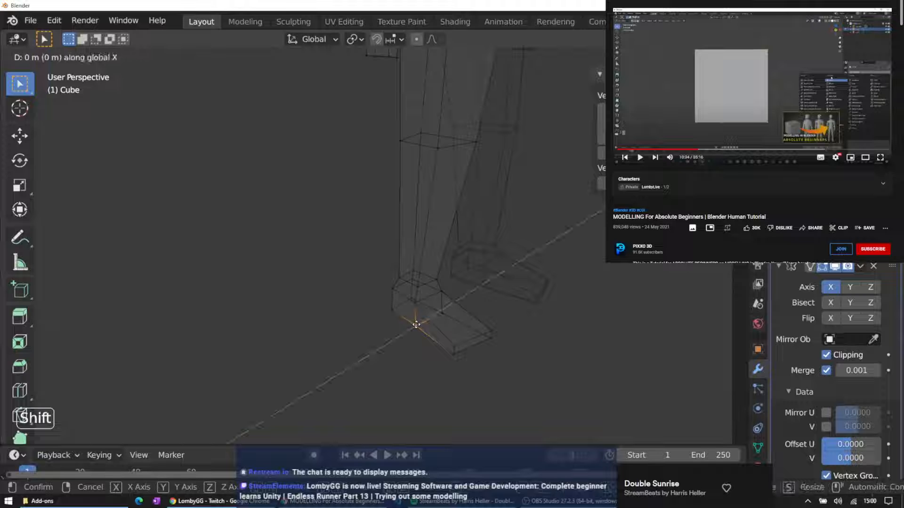
click(415, 325)
Select the inner mid-foot sole vertex and move it about 0.013 m along X
middle_drag(494, 317, 394, 310)
click(407, 342)
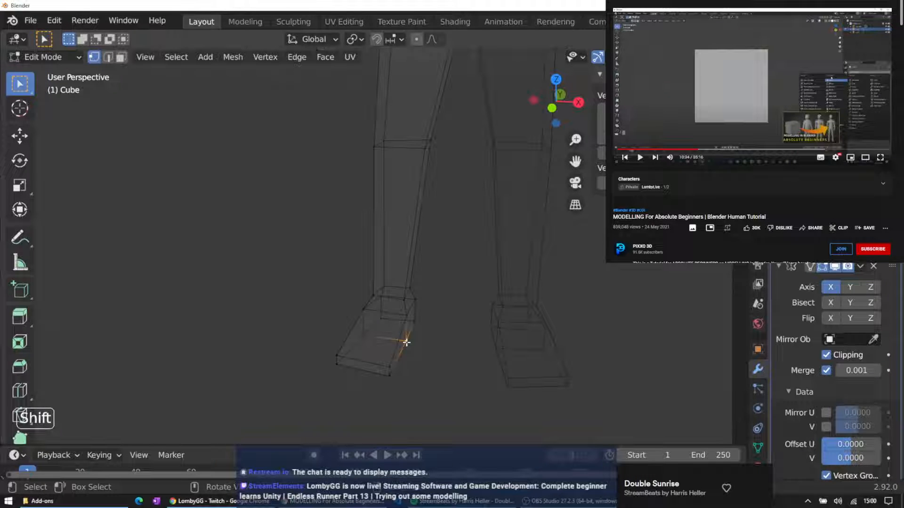
key(g)
key(x)
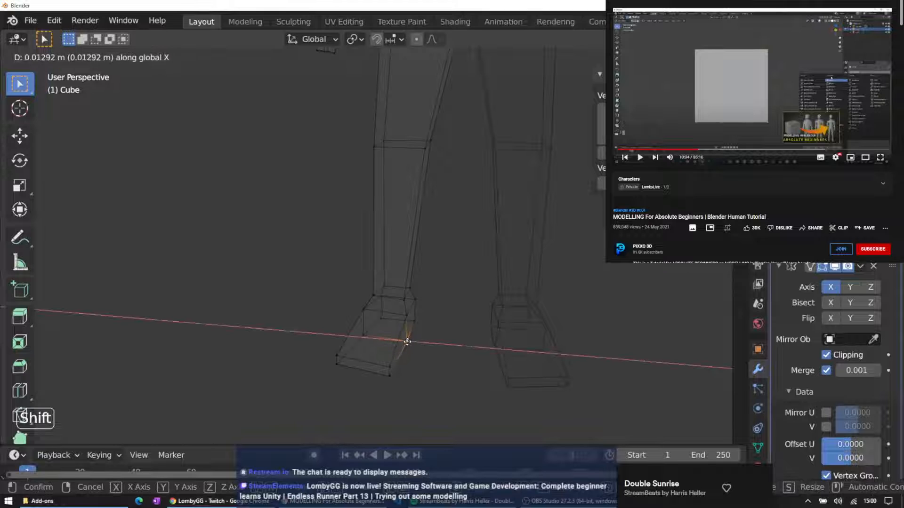
click(407, 342)
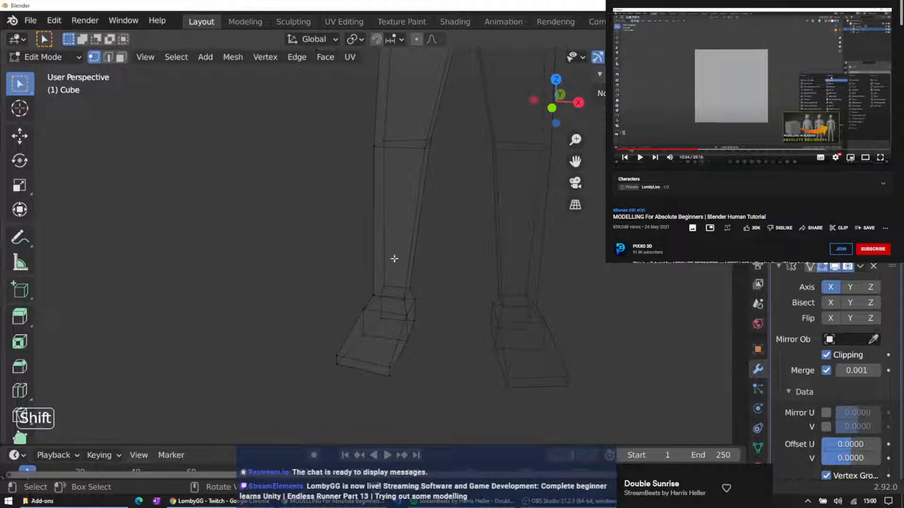
Switch to solid shading and examine the whole figure from the front
key(z)
click(490, 262)
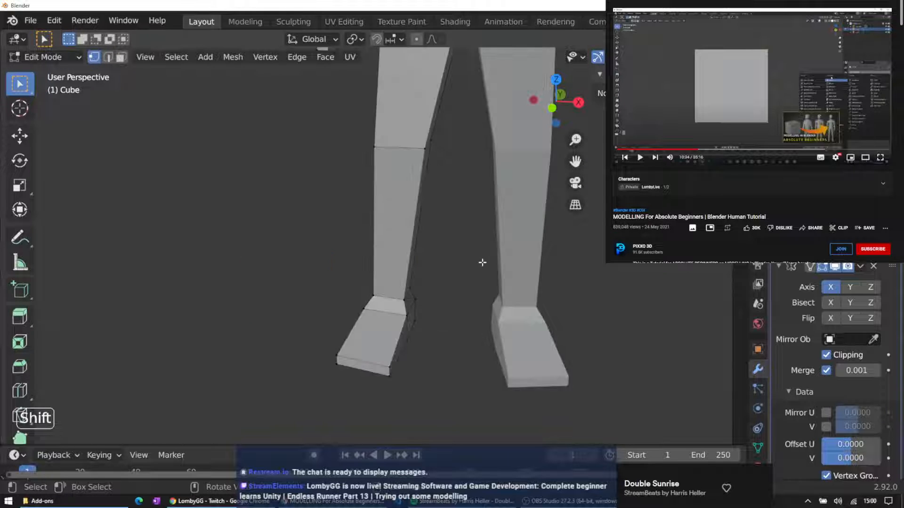
mouse_move(482, 262)
middle_down()
mouse_move(355, 247)
mouse_move(481, 268)
mouse_move(561, 250)
mouse_move(392, 255)
mouse_move(466, 248)
mouse_move(528, 229)
mouse_move(458, 242)
mouse_move(437, 195)
middle_up()
scroll(411, 258, down, 5)
key(KP_1)
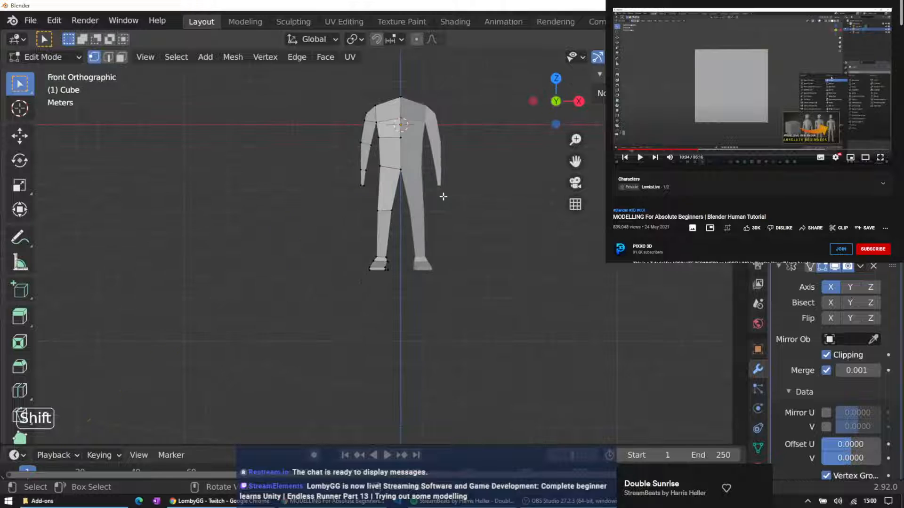
Resume the reference tutorial video and skip ahead to the legs and feet section at about 22:27
click(753, 87)
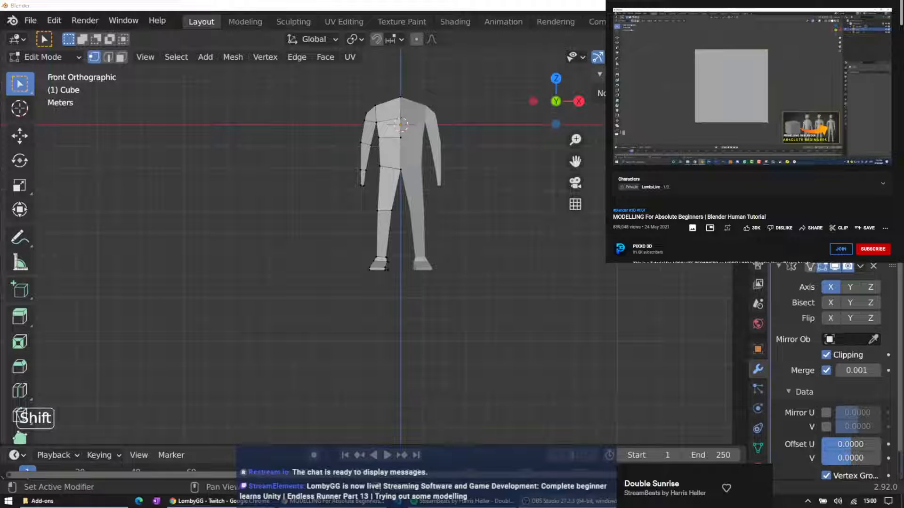
mouse_move(728, 93)
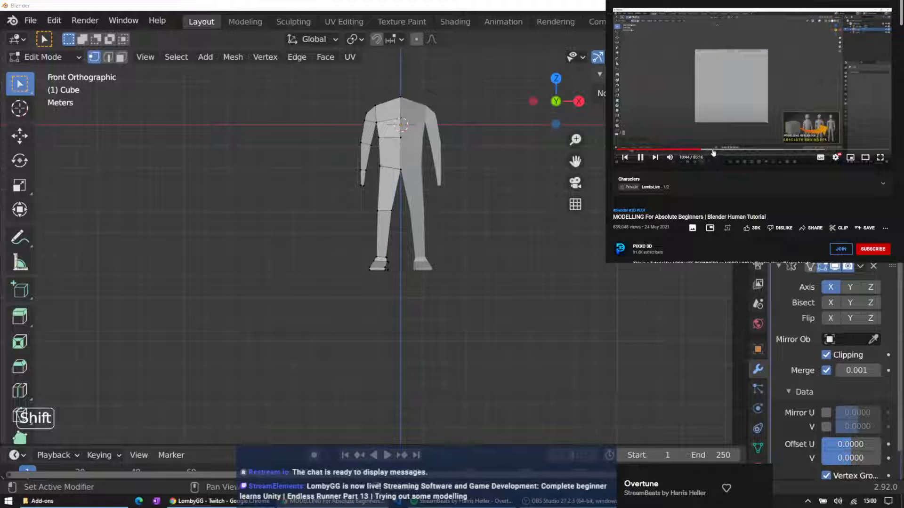
click(754, 149)
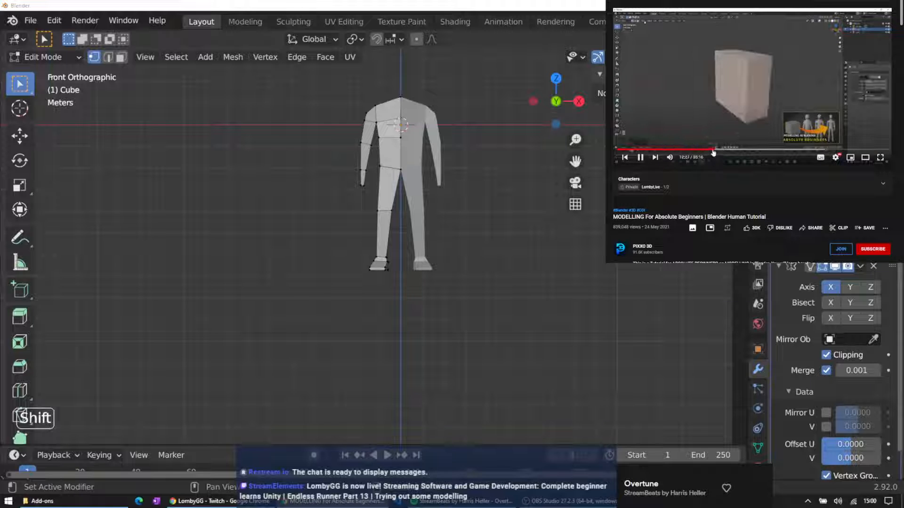
click(779, 151)
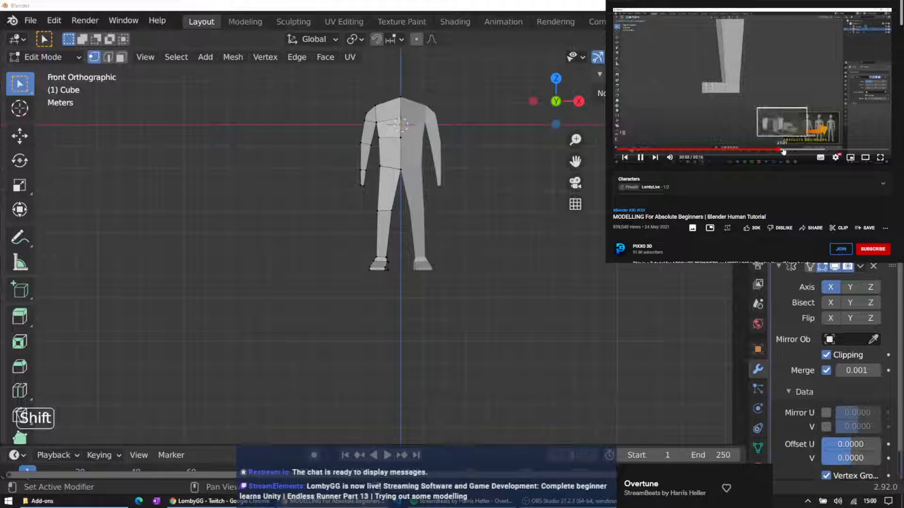
click(793, 151)
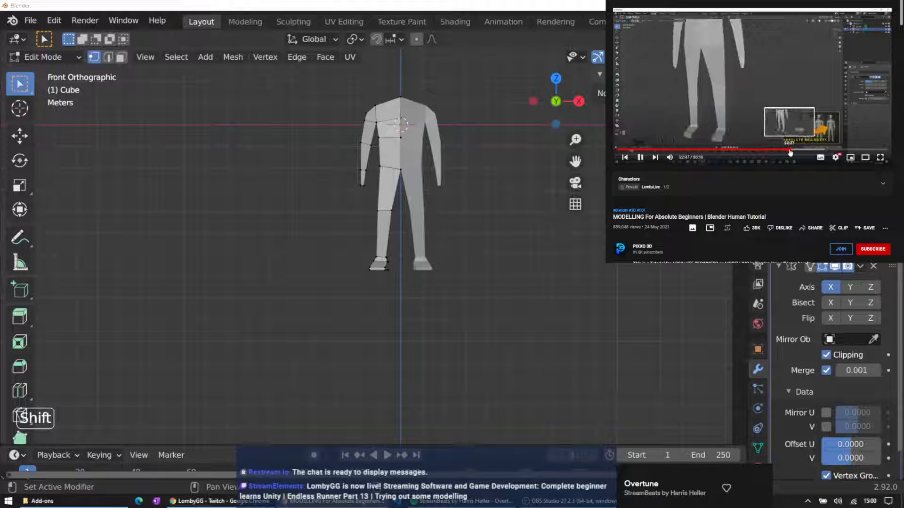
Switch to wireframe shading in front view, select the hip and crotch vertices, and lower them about 0.147 m along Z
middle_drag(454, 150, 430, 148)
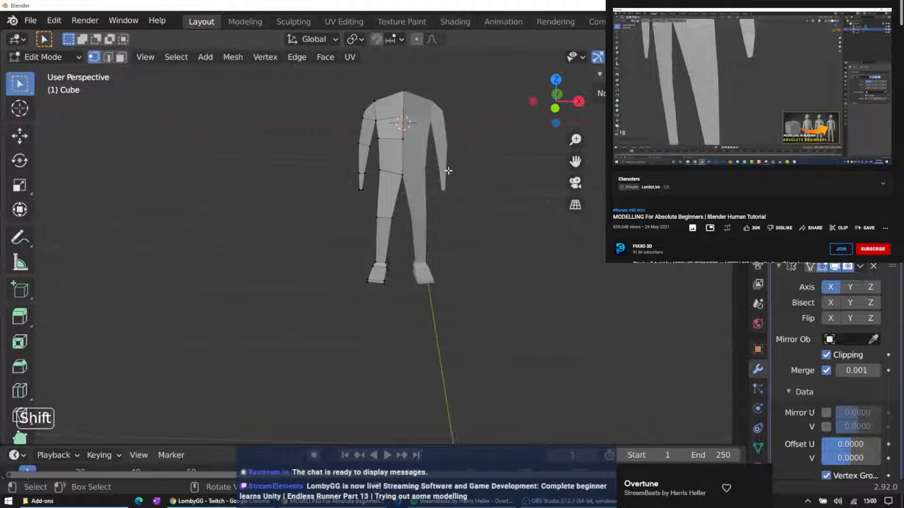
key(z)
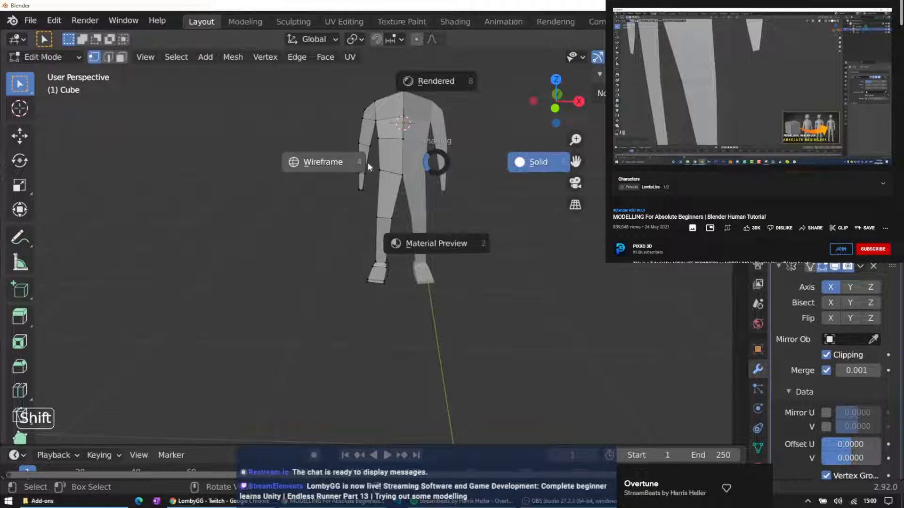
click(367, 162)
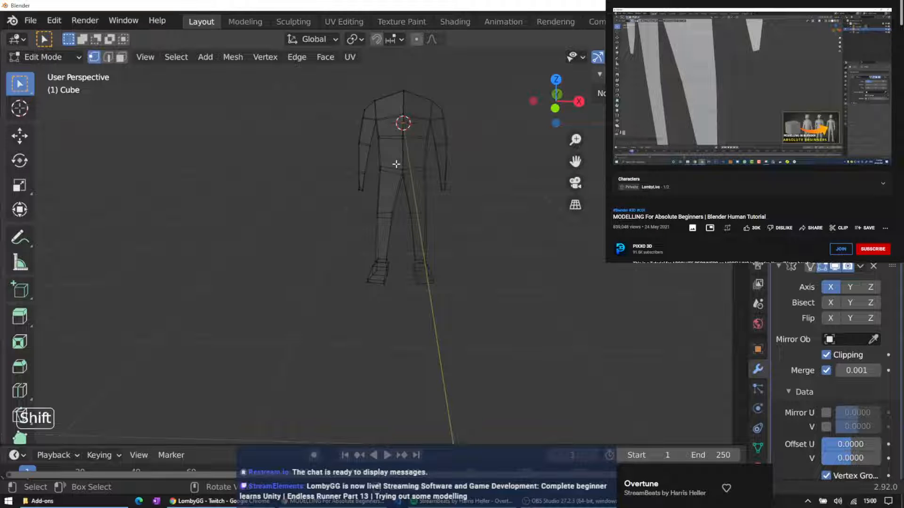
key(KP_1)
scroll(416, 154, up, 7)
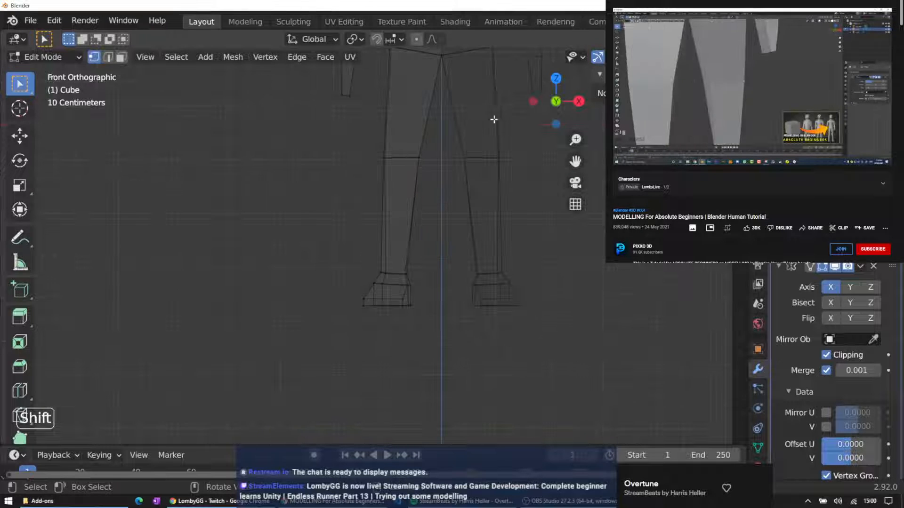
scroll(495, 132, down, 4)
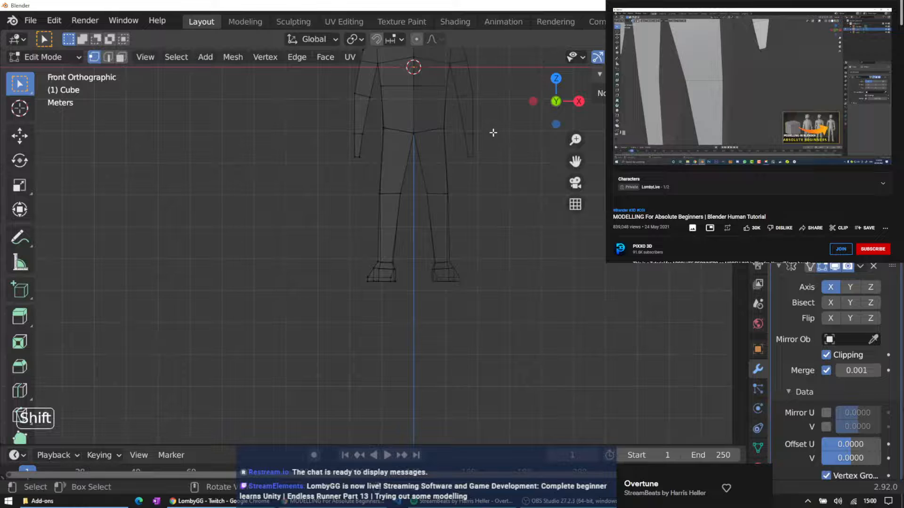
shift+middle_drag(498, 115, 473, 196)
scroll(419, 220, up, 2)
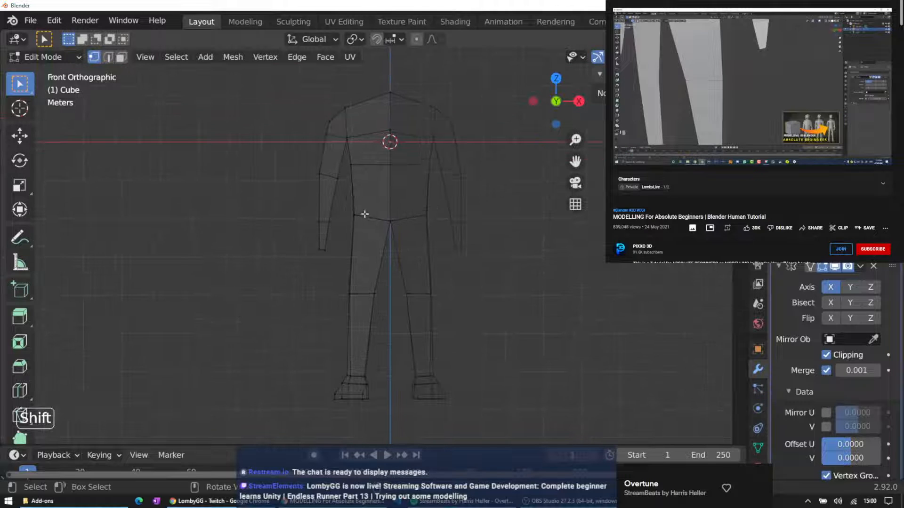
drag(347, 210, 384, 226)
key(g)
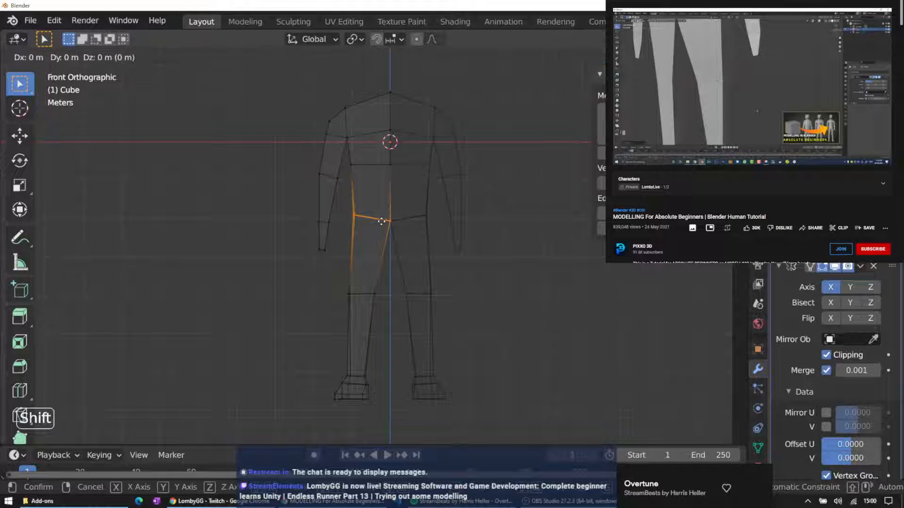
key(z)
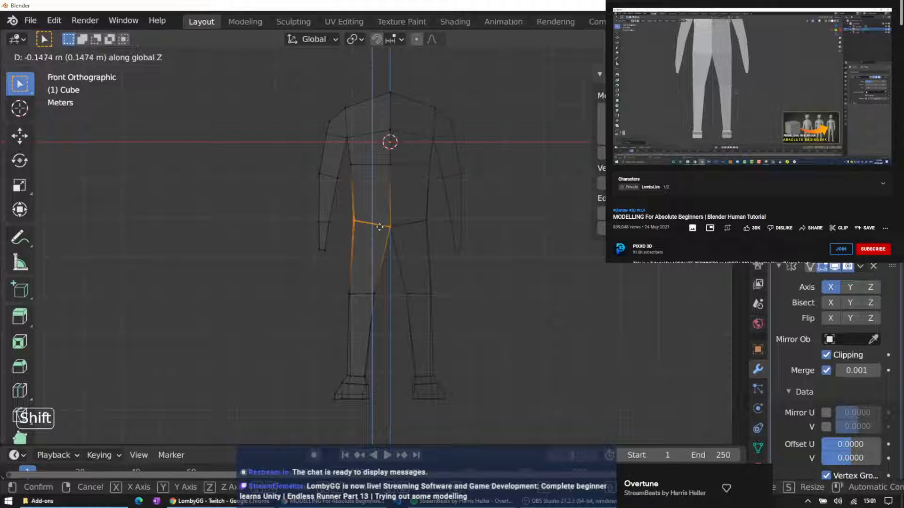
click(379, 227)
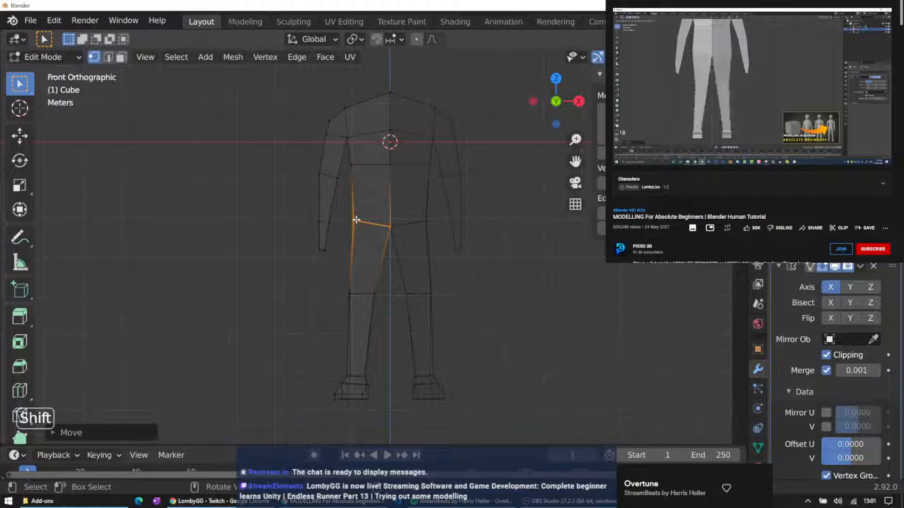
click(493, 266)
Select the outer knee vertices and move them freely about 0.117 m, mostly upward
middle_drag(492, 266, 445, 258)
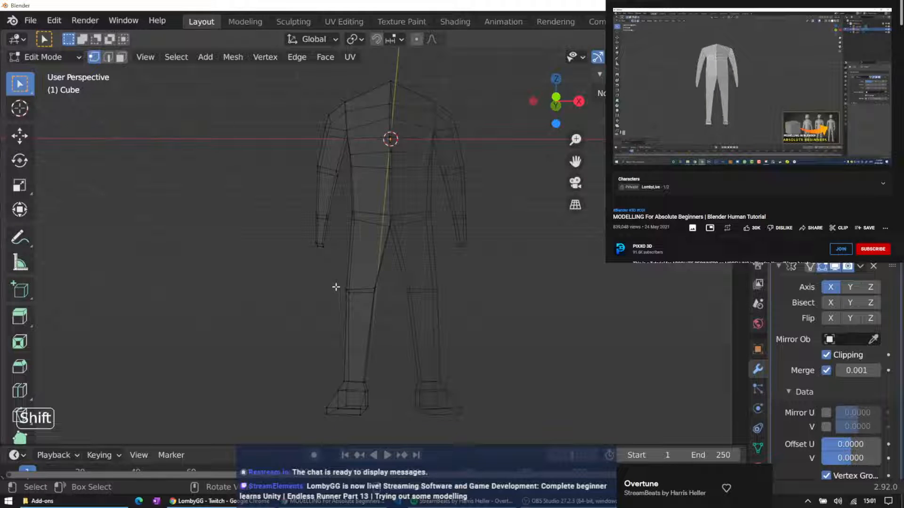
middle_drag(336, 287, 343, 292)
drag(335, 283, 358, 305)
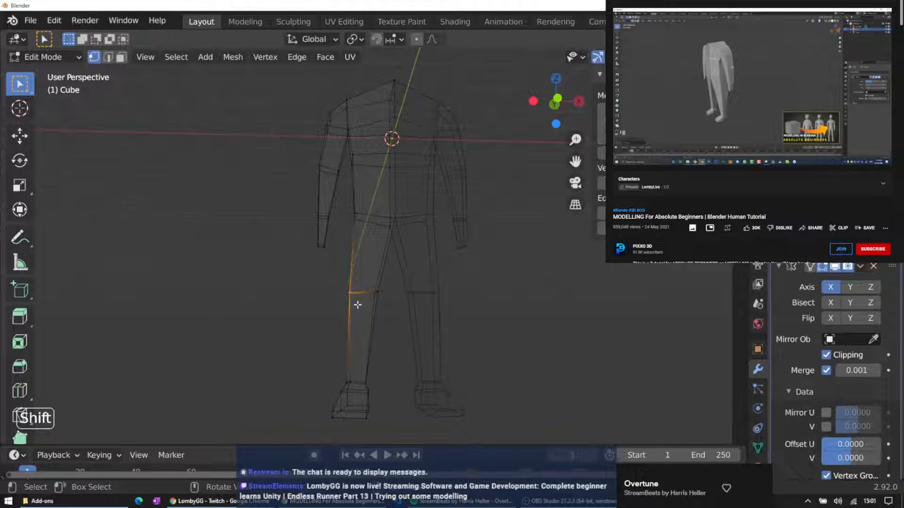
key(g)
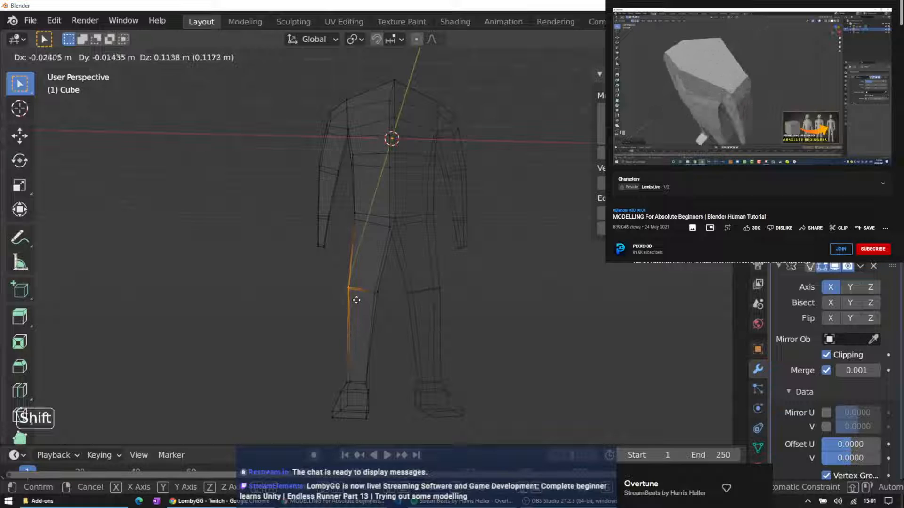
click(356, 300)
click(499, 296)
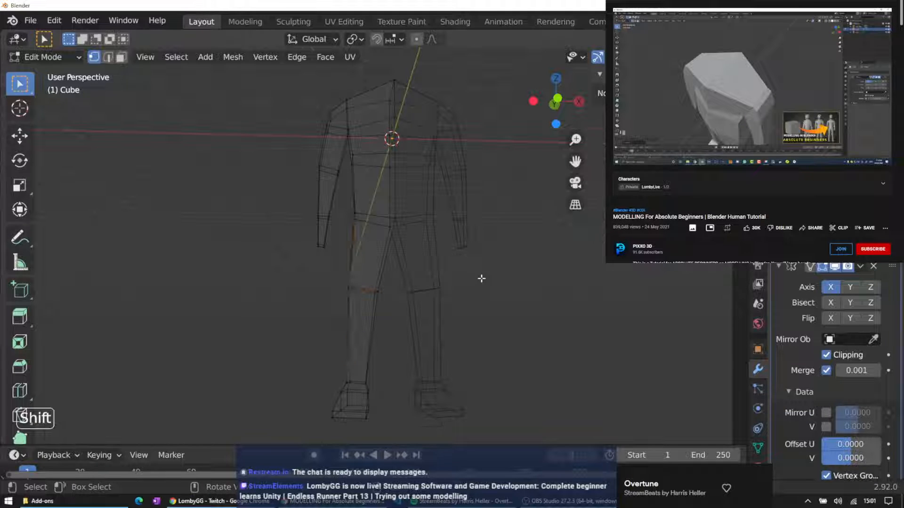
In edge selection mode, select the vertical centre edge of the upper chest and try to slide it sideways
middle_drag(480, 277, 383, 308)
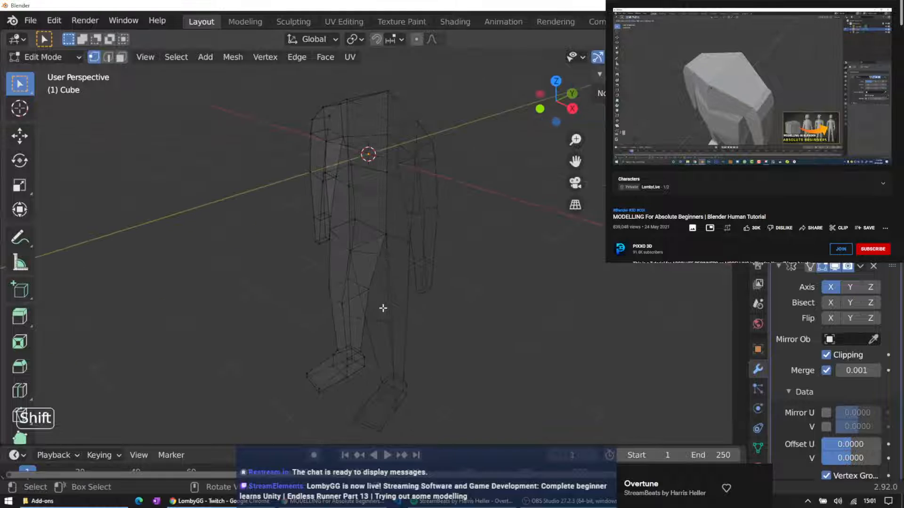
click(346, 117)
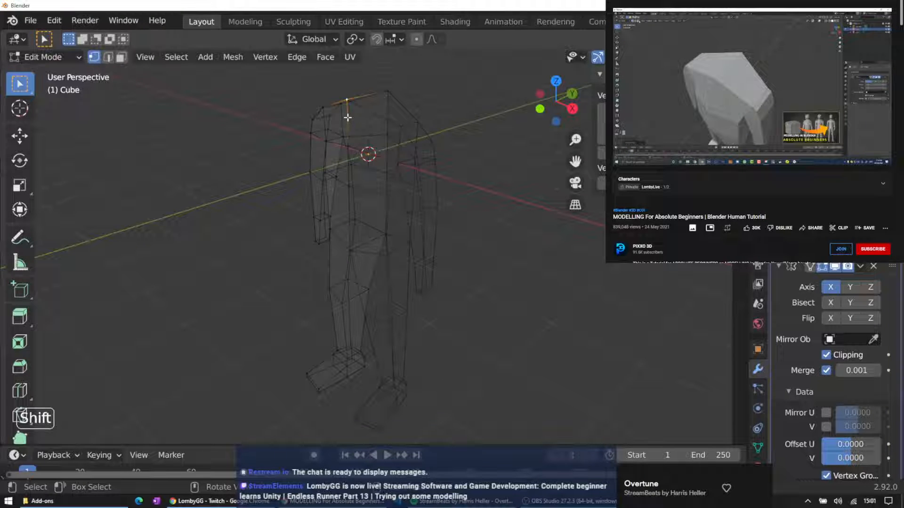
click(108, 57)
click(347, 119)
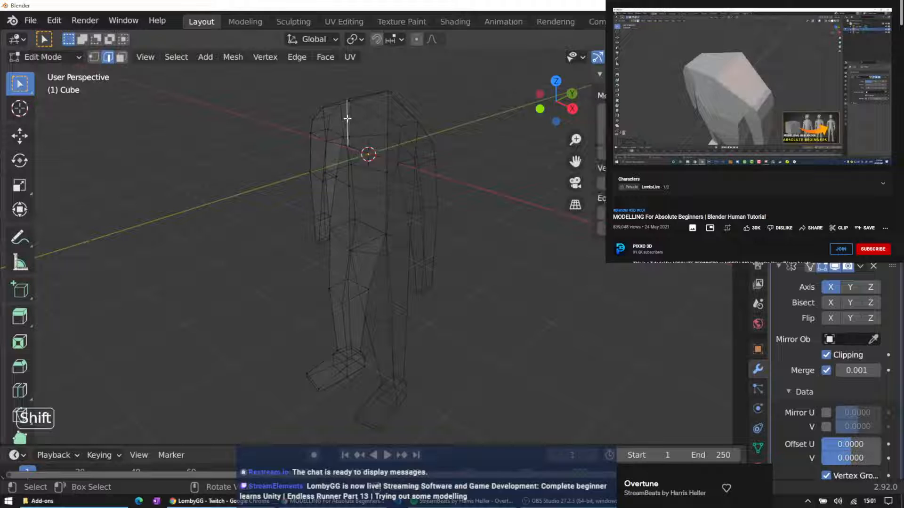
key(g)
key(g)
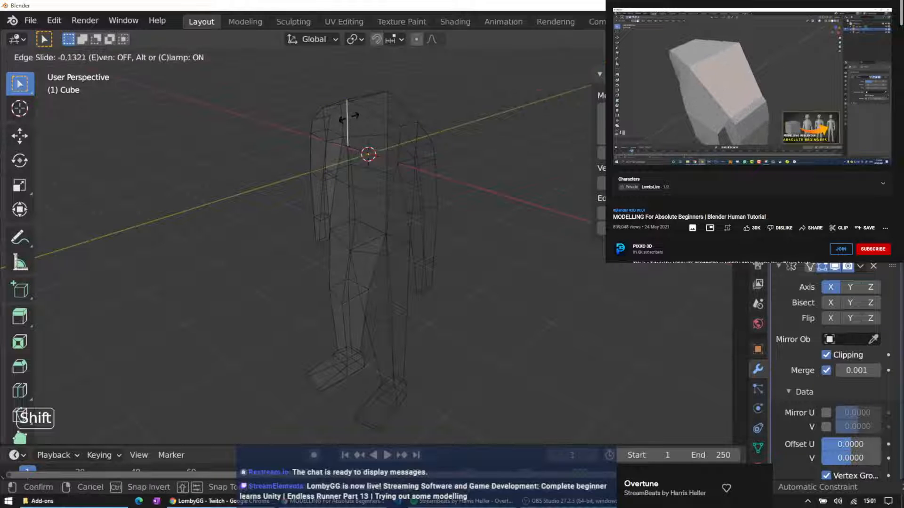
click(348, 117)
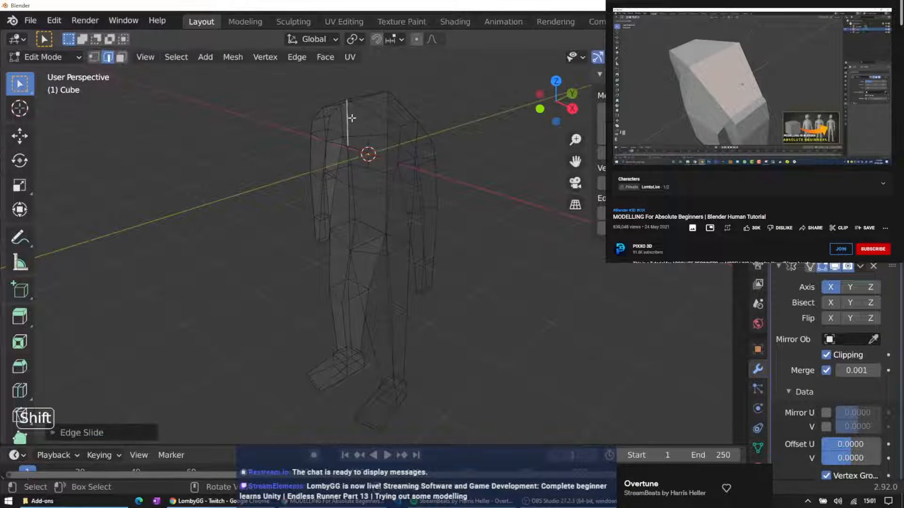
middle_drag(339, 84, 405, 111)
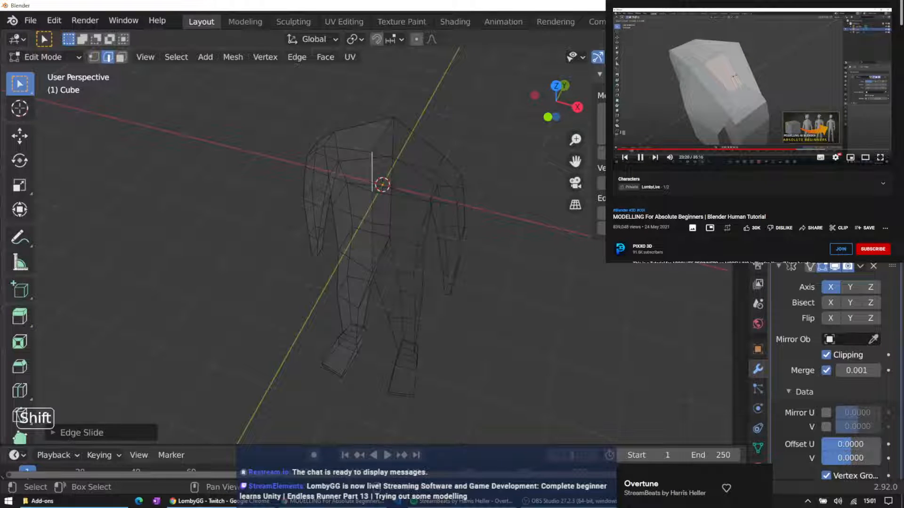
Rewind the reference tutorial video to the leg-shaping section and return the figure to solid shading
click(793, 150)
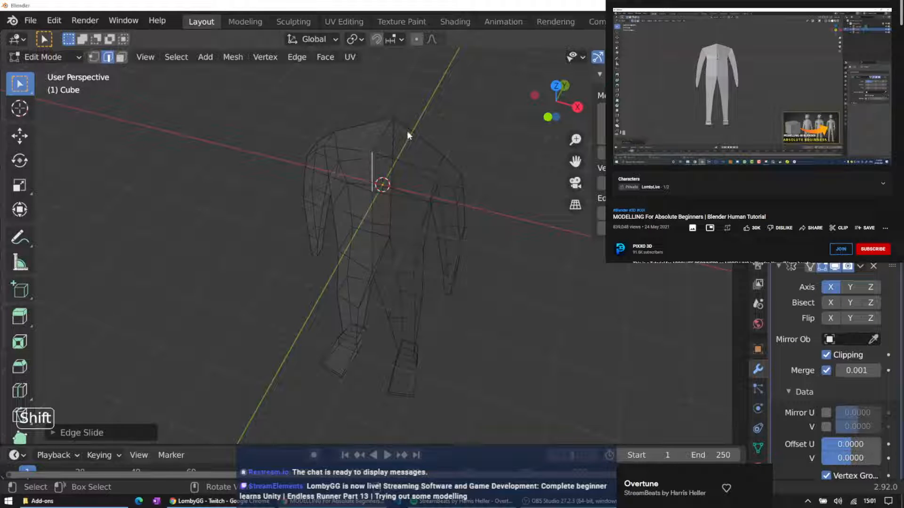
key(z)
click(435, 143)
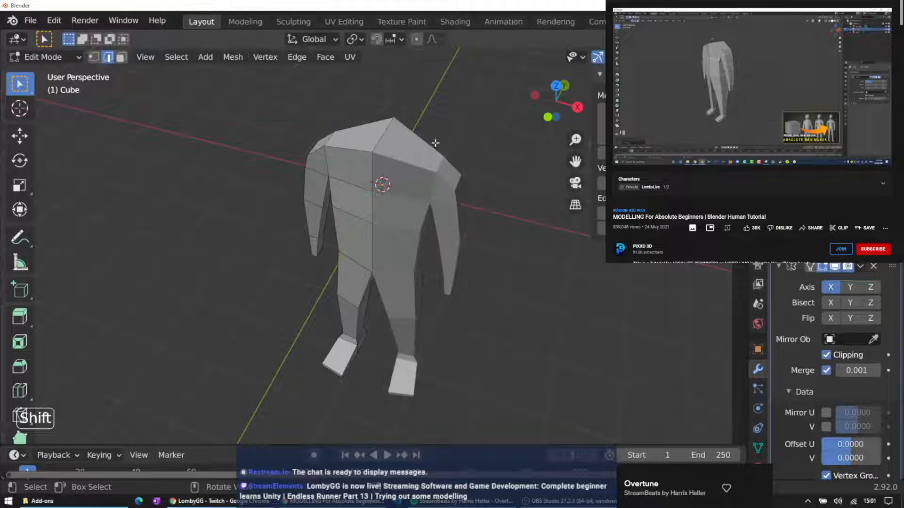
Try twice more to edge-slide the upper chest's centre edge along the neighbouring faces
middle_drag(435, 143, 357, 114)
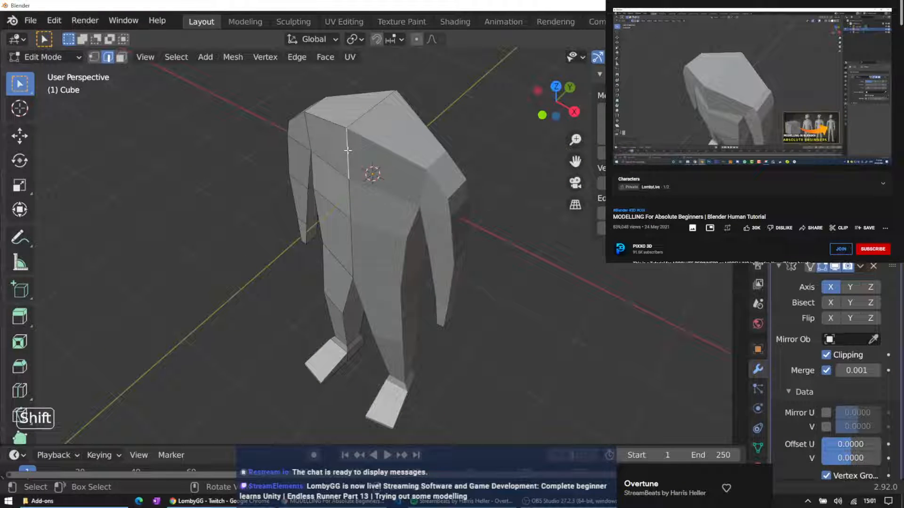
key(g)
key(g)
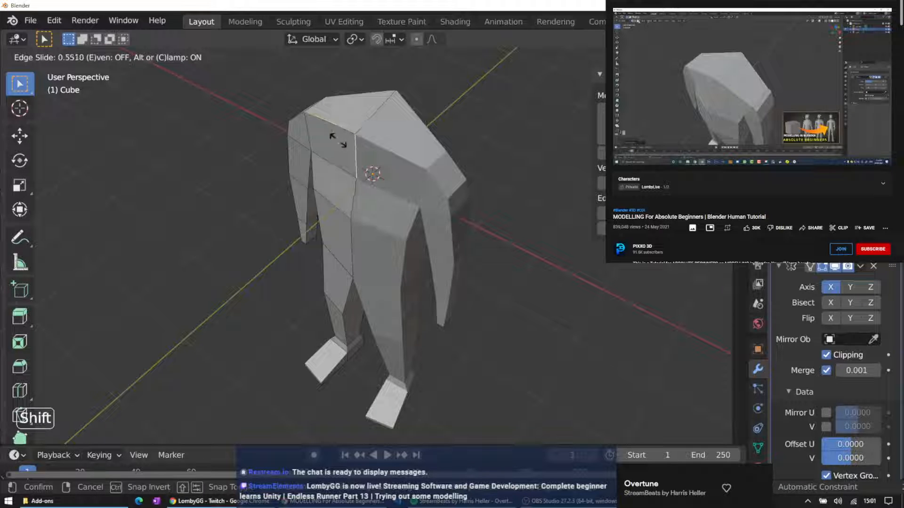
click(349, 166)
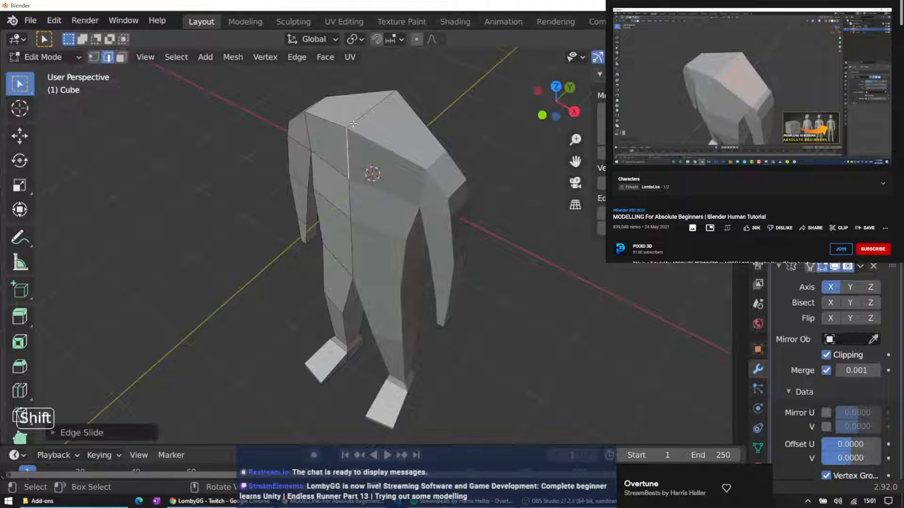
key(g)
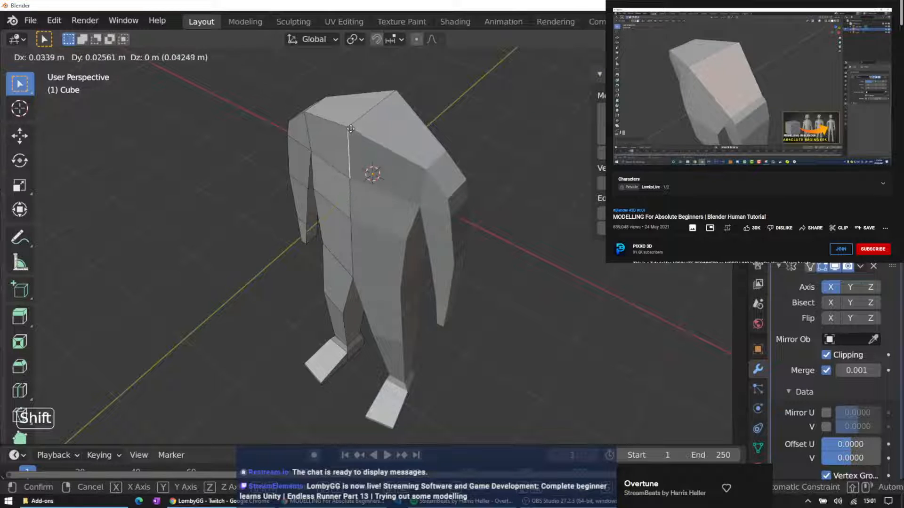
key(g)
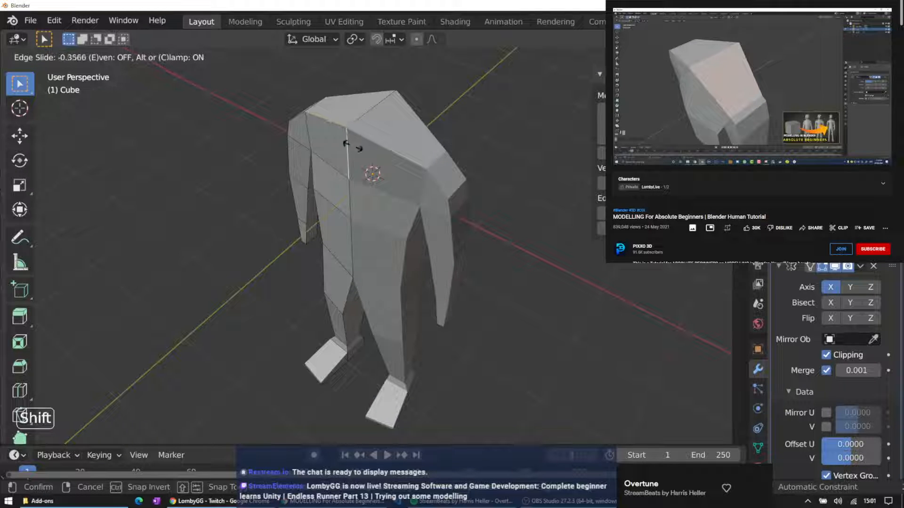
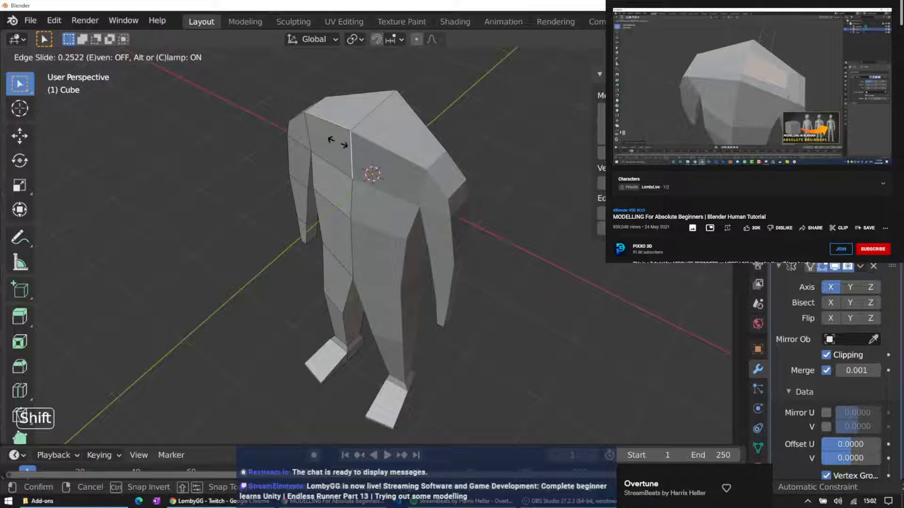
click(335, 140)
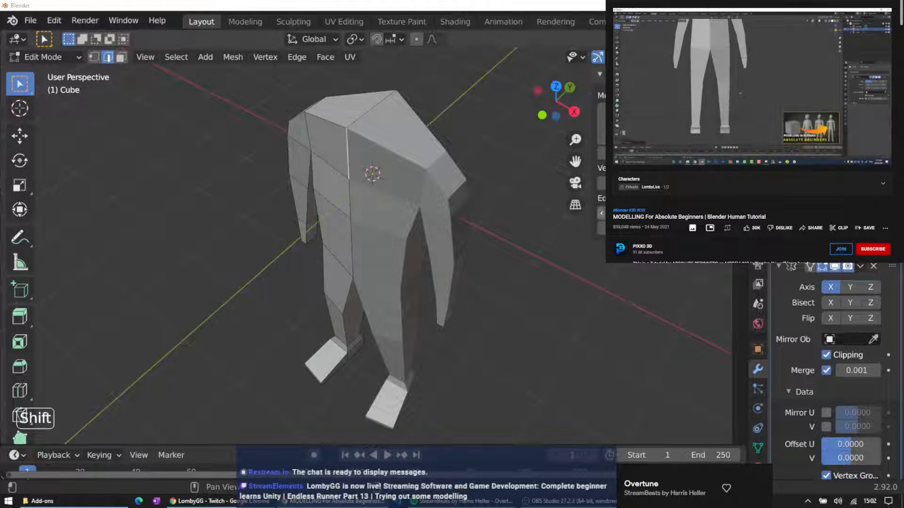
Step back through the edit history with undo and redo to revert the chest edge slides, keeping vertex selection and solid shading
click(512, 223)
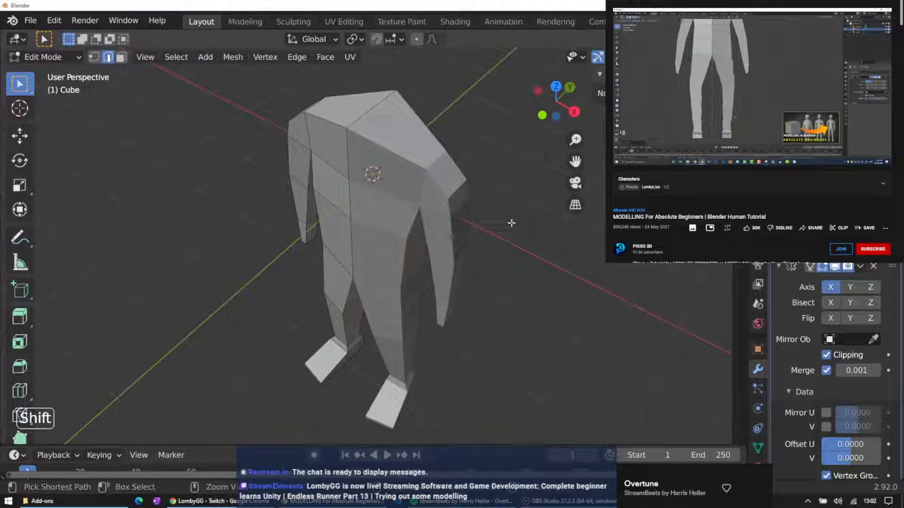
key(ctrl+z)
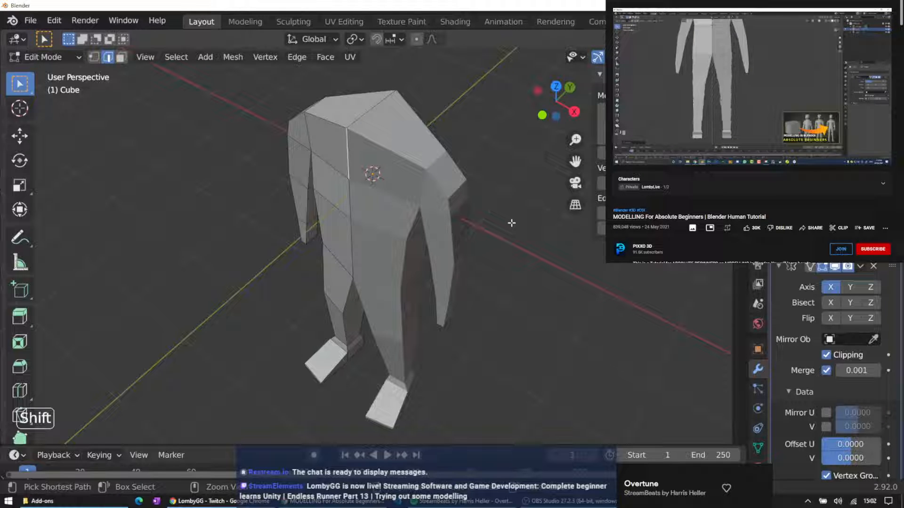
key(1)
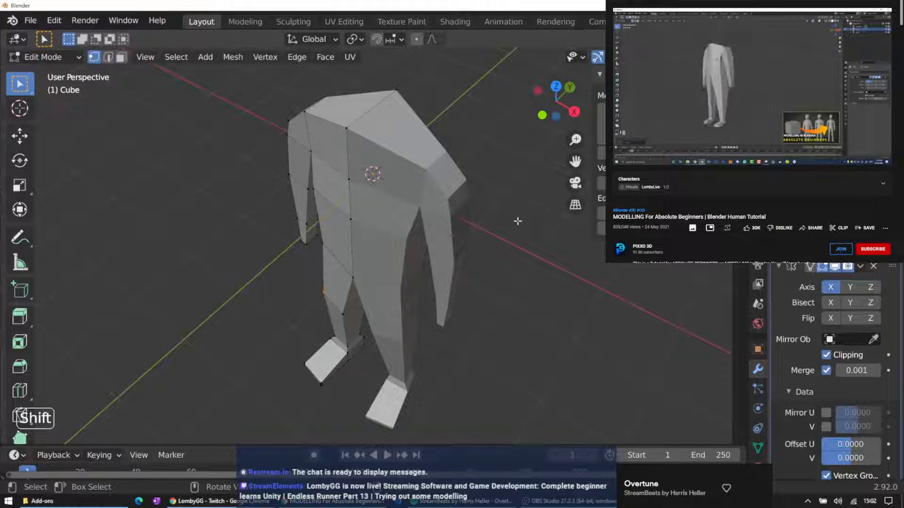
click(54, 20)
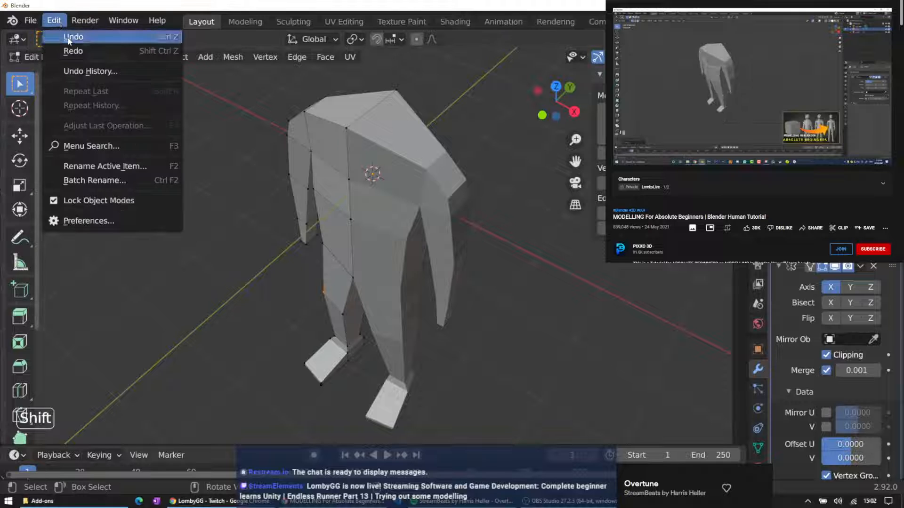
click(76, 51)
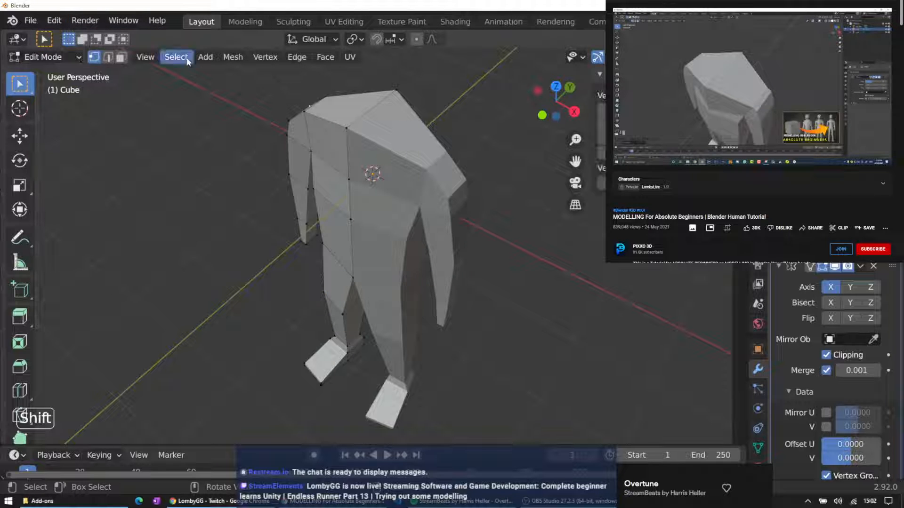
key(z)
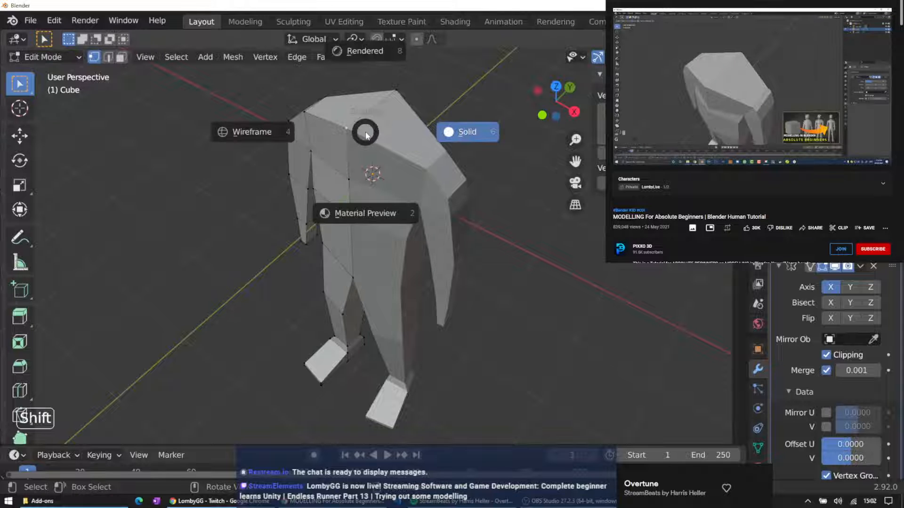
click(514, 196)
key(ctrl+z)
key(ctrl+z)
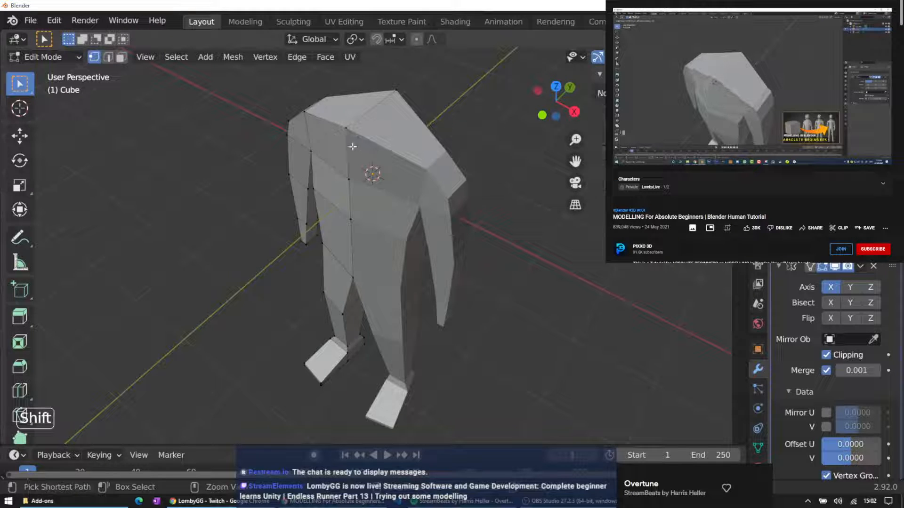
Select the top centre vertex of the chest and rewind the reference tutorial video to the chest-shaping section
key(ctrl+shift+z)
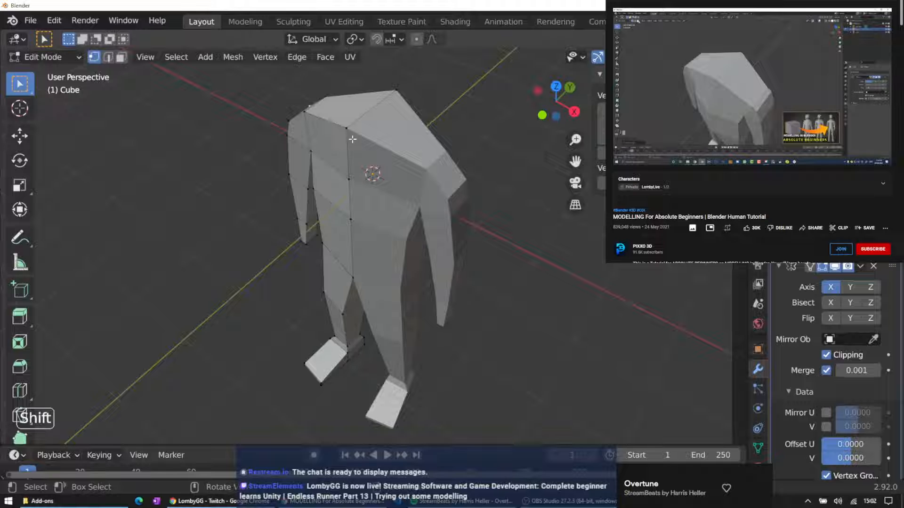
click(488, 118)
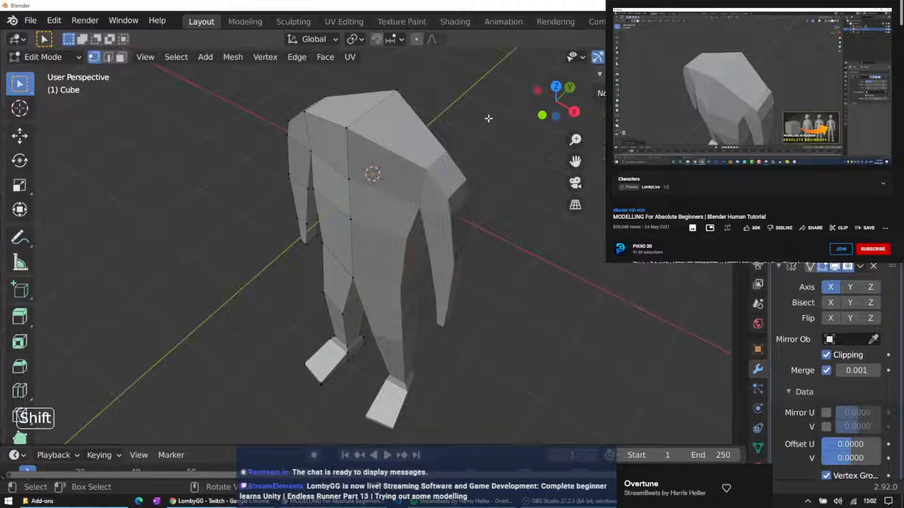
click(347, 137)
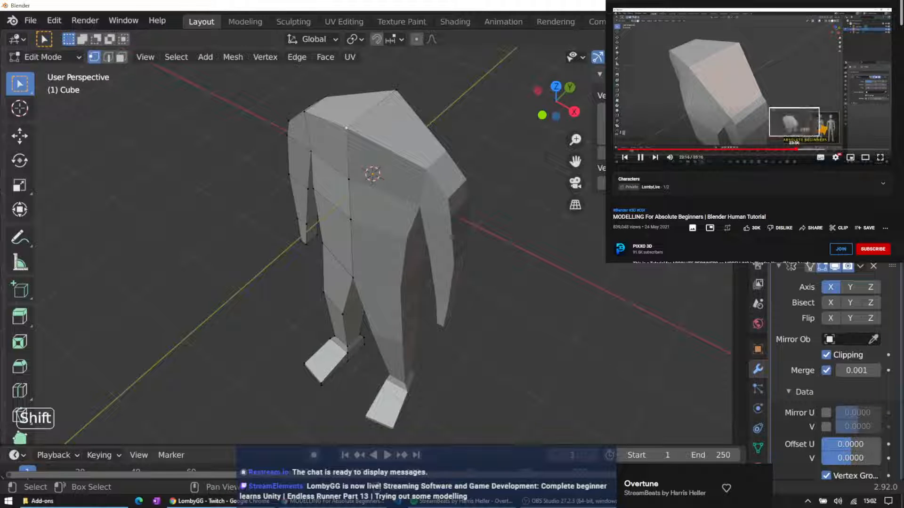
click(794, 151)
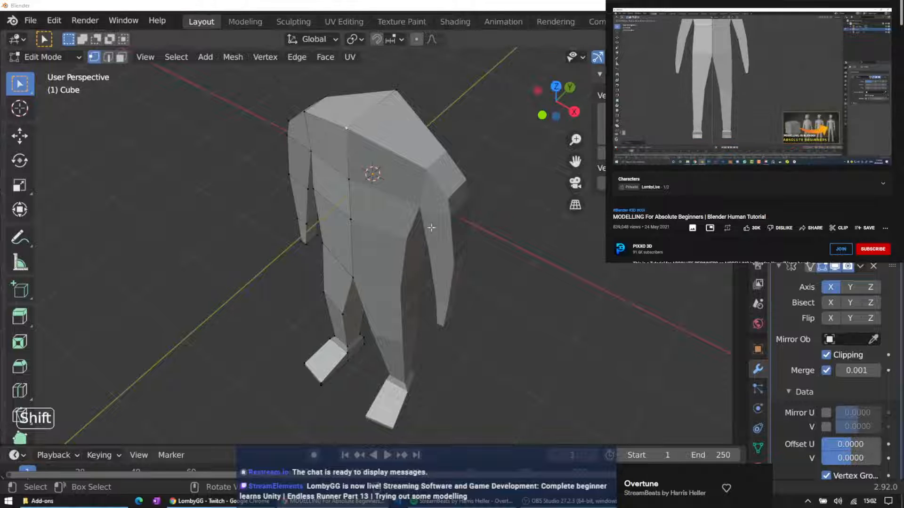
In edge selection mode, try again to edge-slide the upper chest's vertical centre edge
key(2)
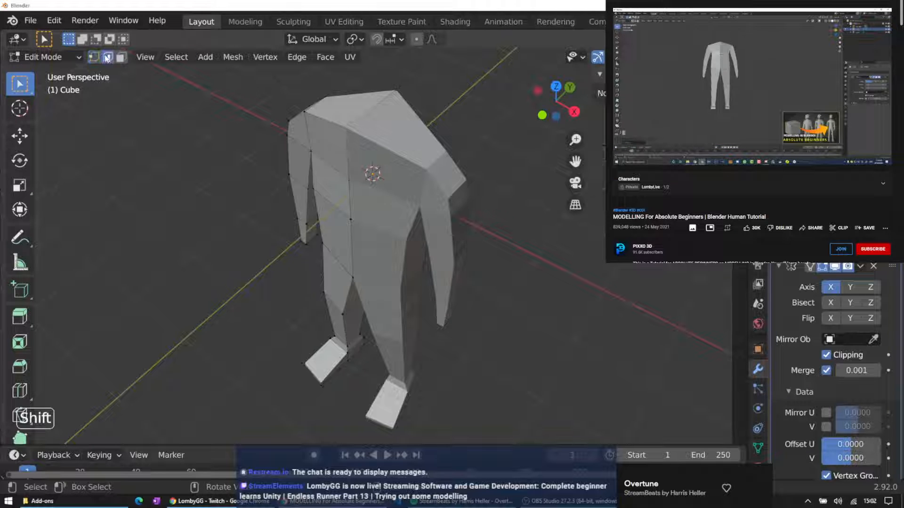
click(348, 146)
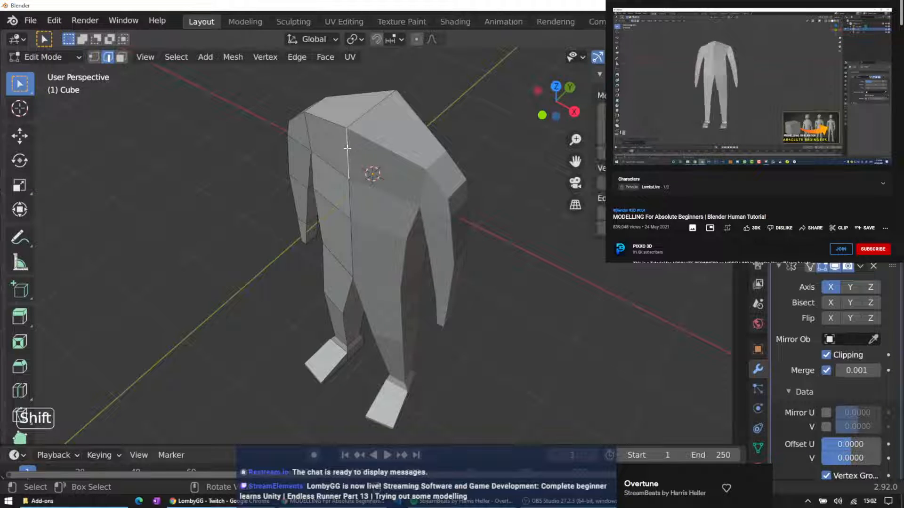
key(g)
key(g)
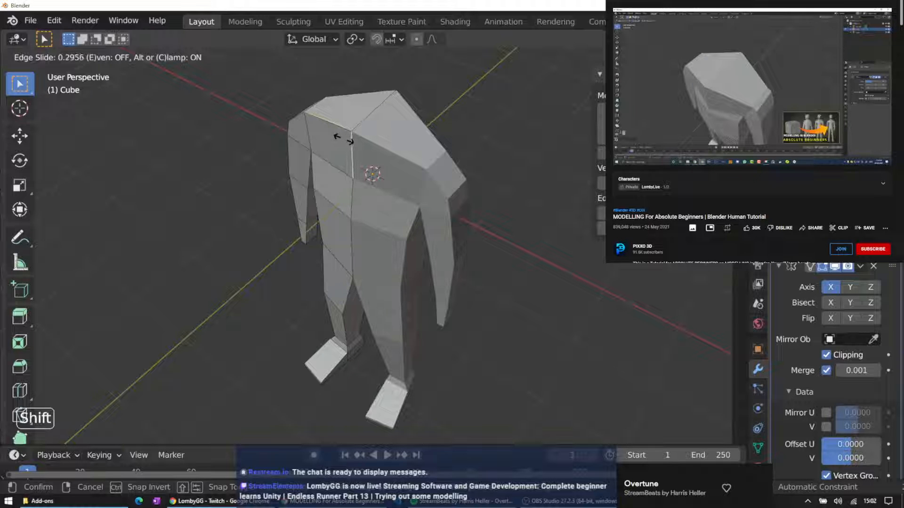
click(344, 131)
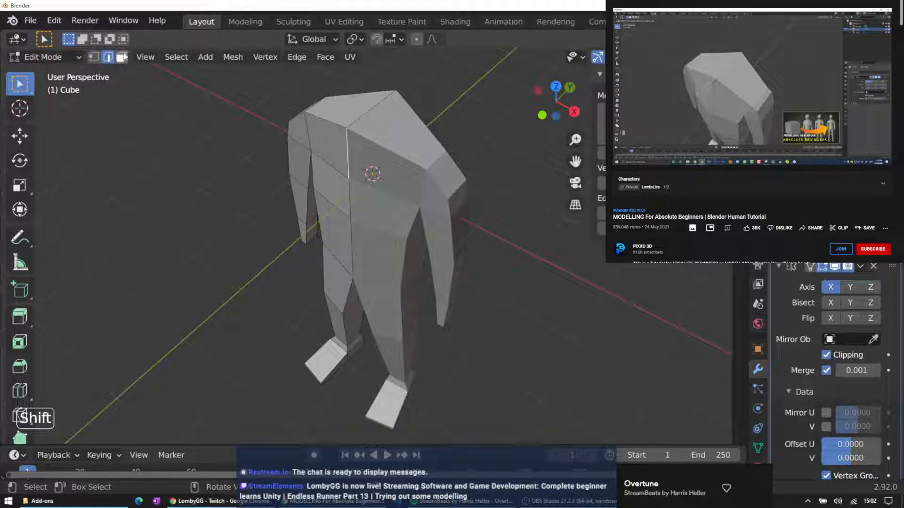
In vertex selection mode, slide the chest's top centre vertex backward along the centre ridge by a factor of about 0.14
key(1)
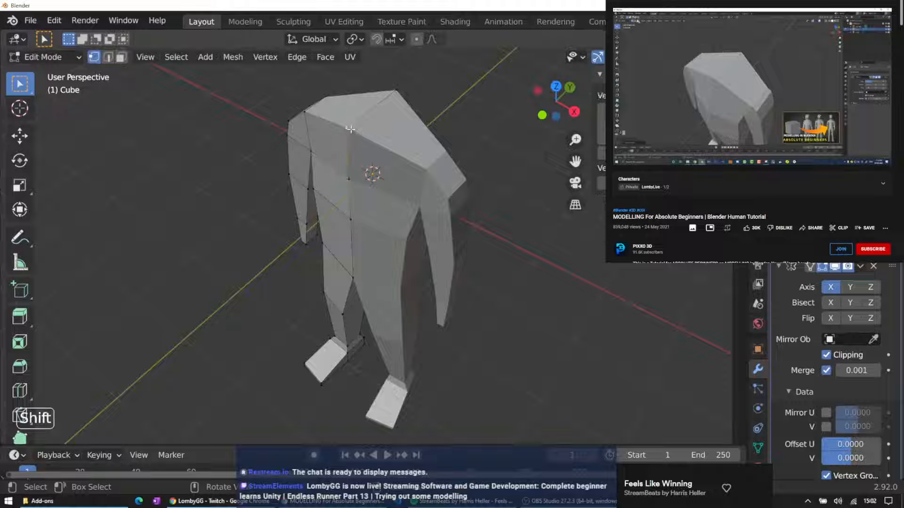
key(shift+v)
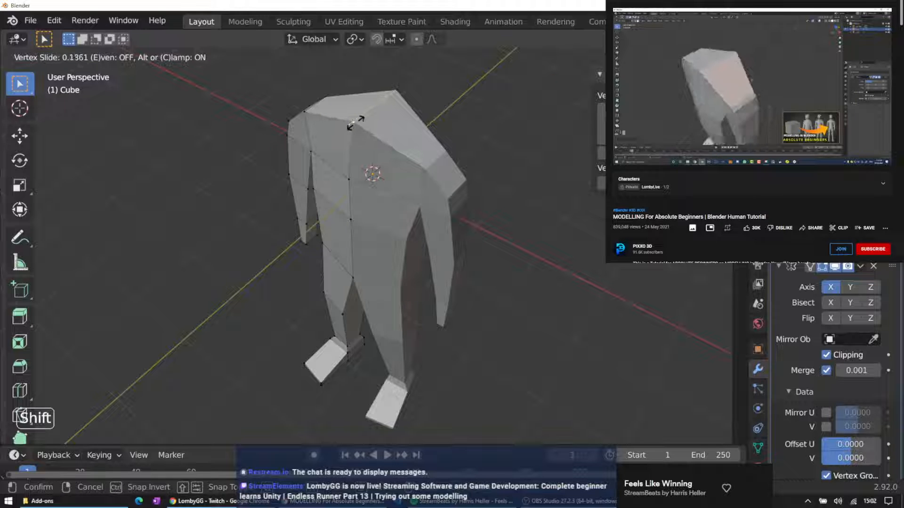
click(356, 121)
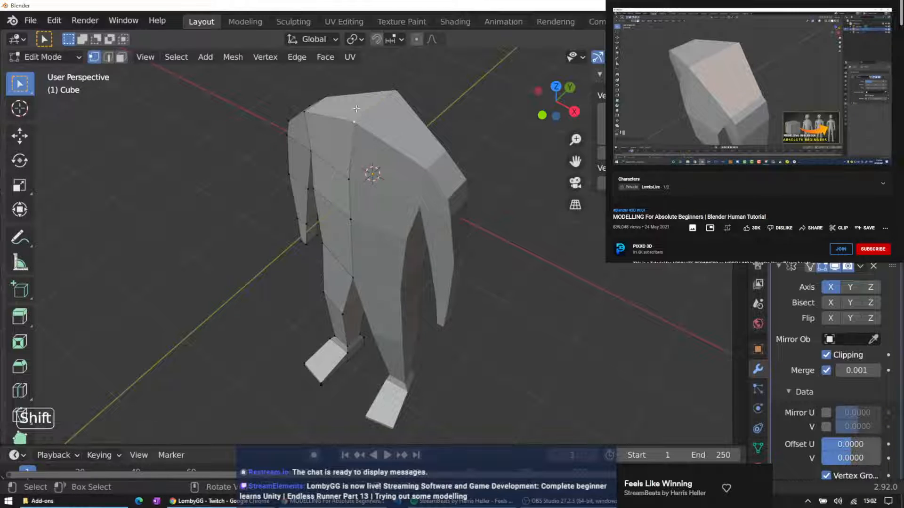
In face selection mode, extrude the top face between chest centre and shoulder and scale it inward
click(121, 57)
click(345, 107)
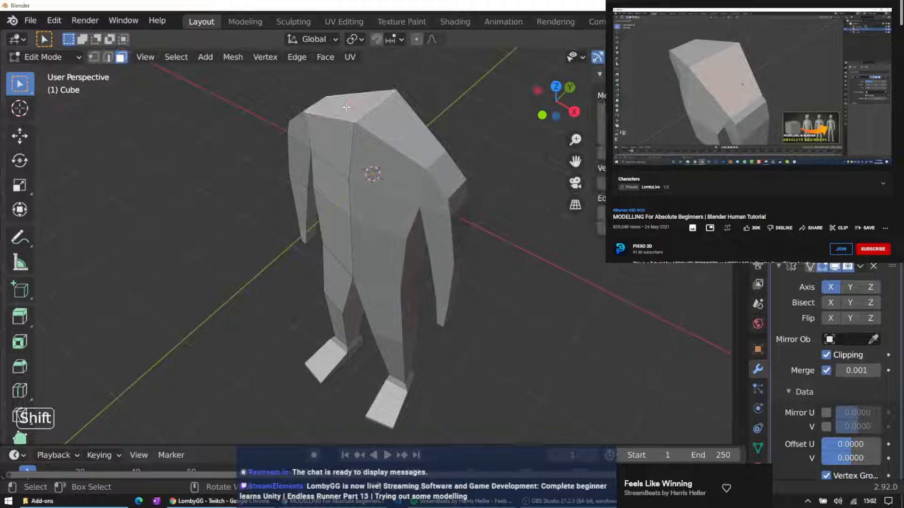
key(e)
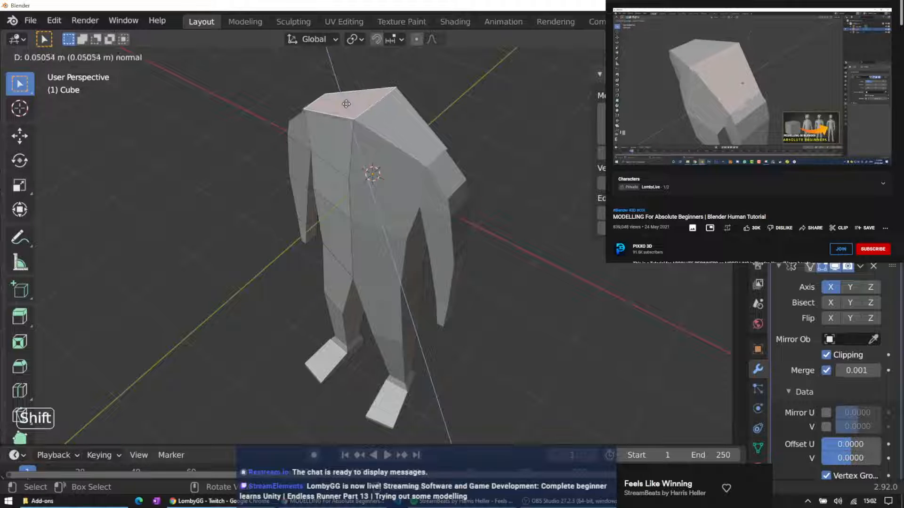
click(346, 103)
key(s)
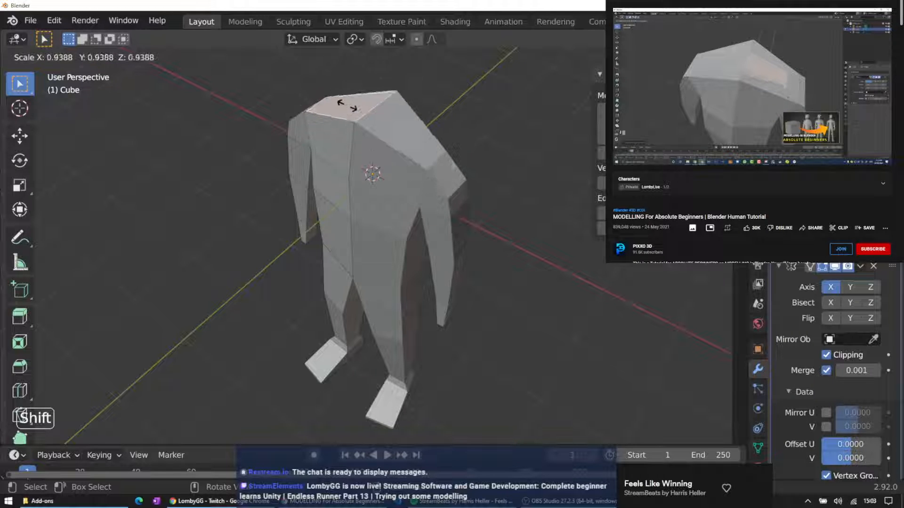
right_click(346, 104)
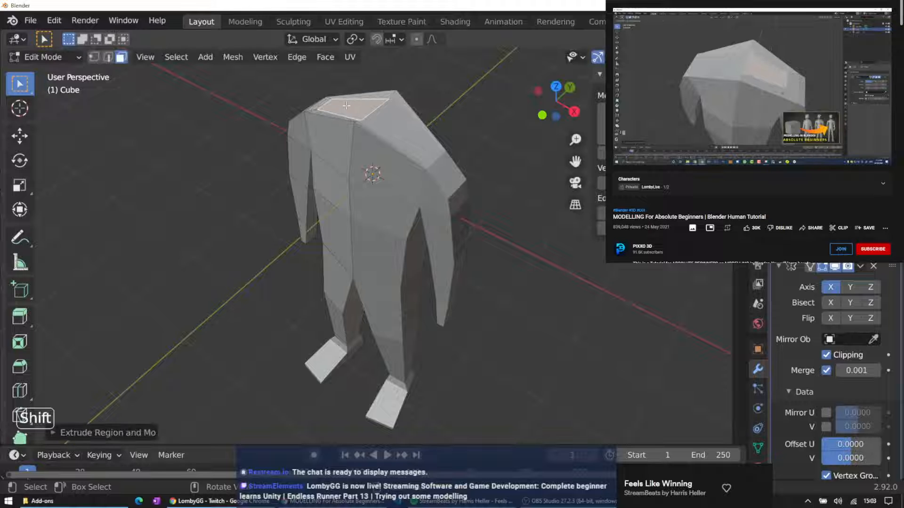
Examine the extruded shoulder-top face from the front and rewind the reference video to its extrusion section
middle_drag(346, 89, 443, 112)
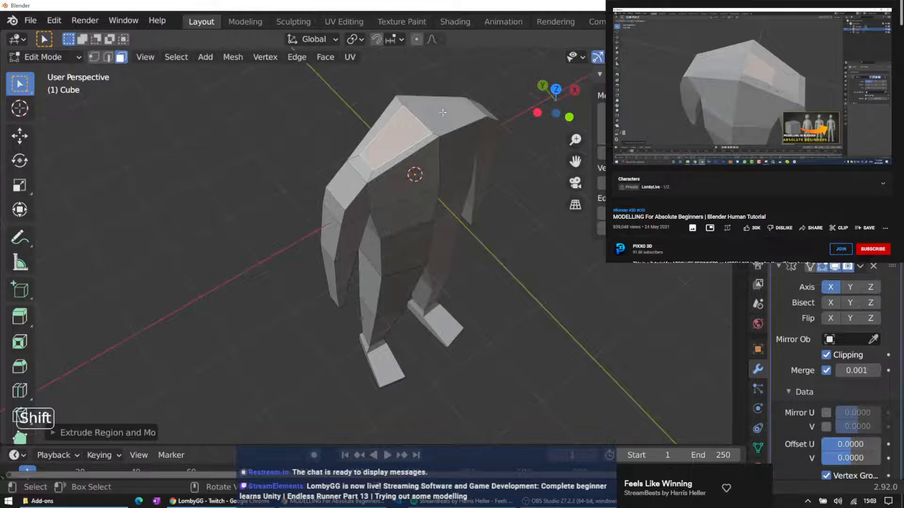
scroll(420, 111, up, 1)
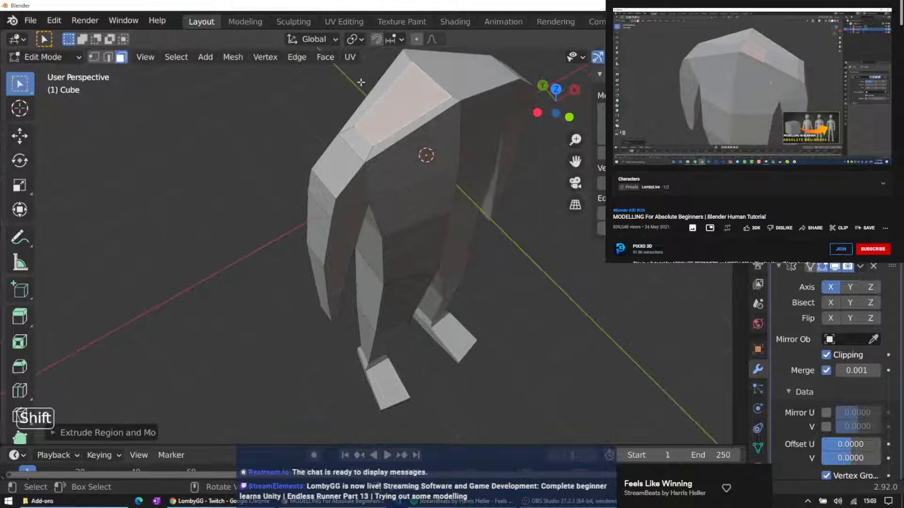
middle_drag(361, 82, 344, 98)
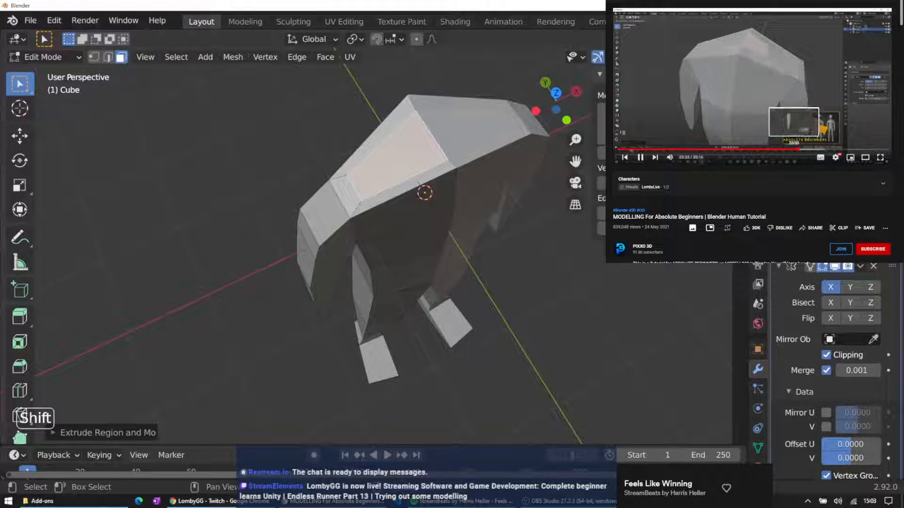
click(835, 157)
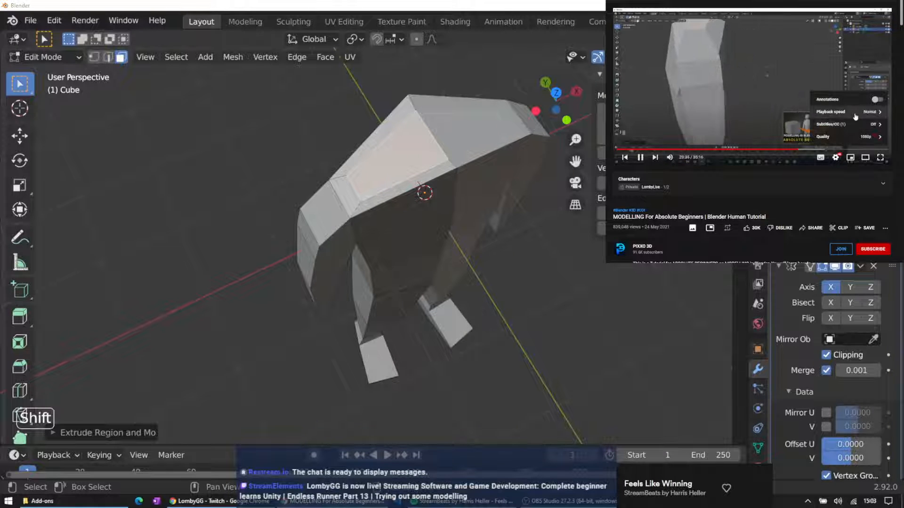
click(797, 150)
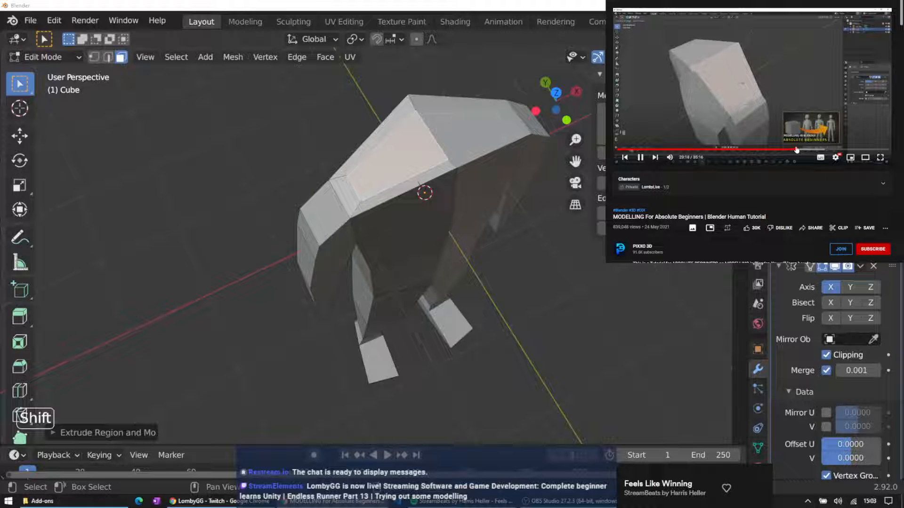
Move the inner shoulder-top face about 0.25 m along the X axis toward the body's centre line
middle_drag(371, 116, 383, 84)
shift+click(372, 102)
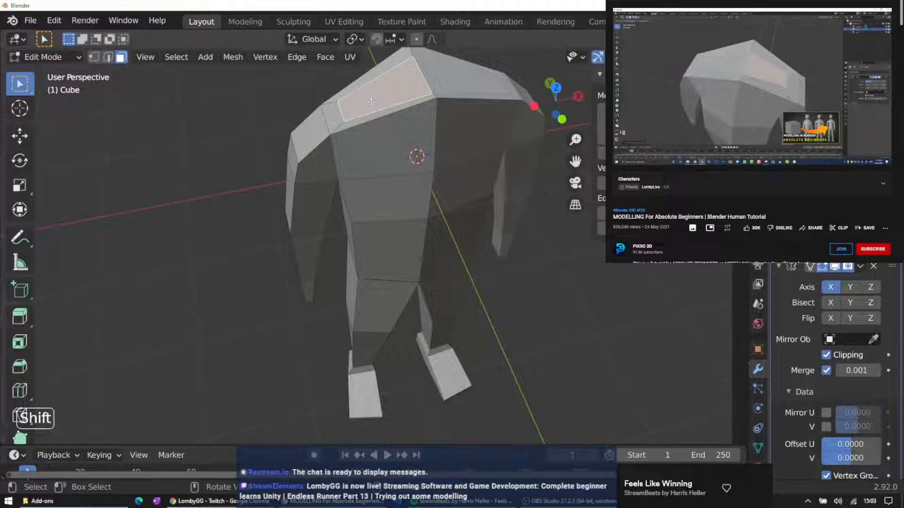
key(g)
key(y)
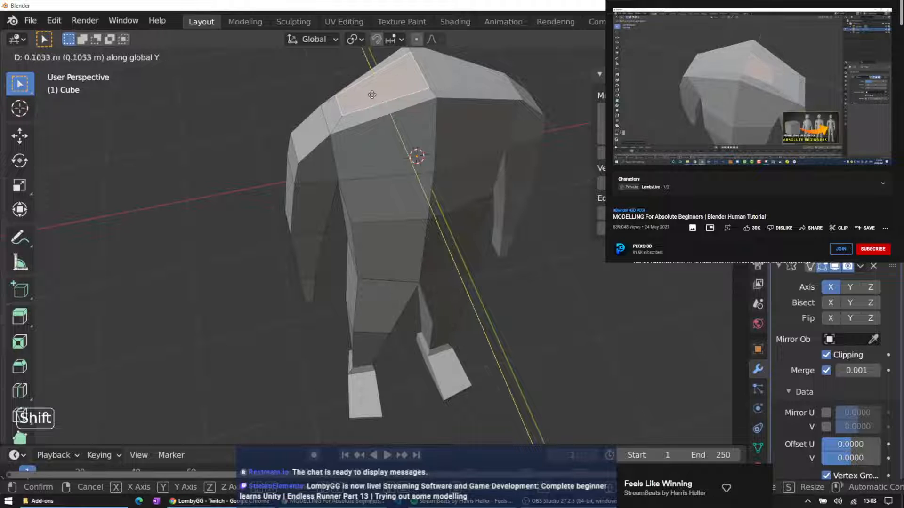
key(x)
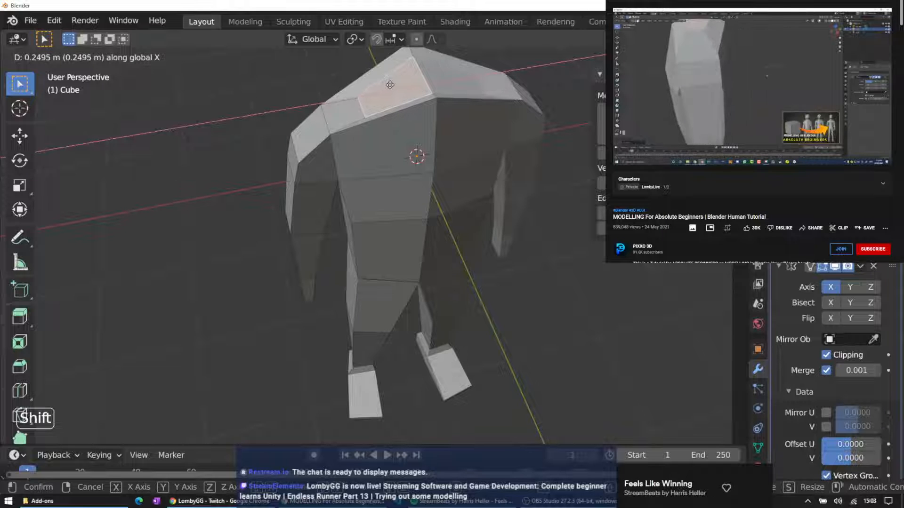
click(390, 85)
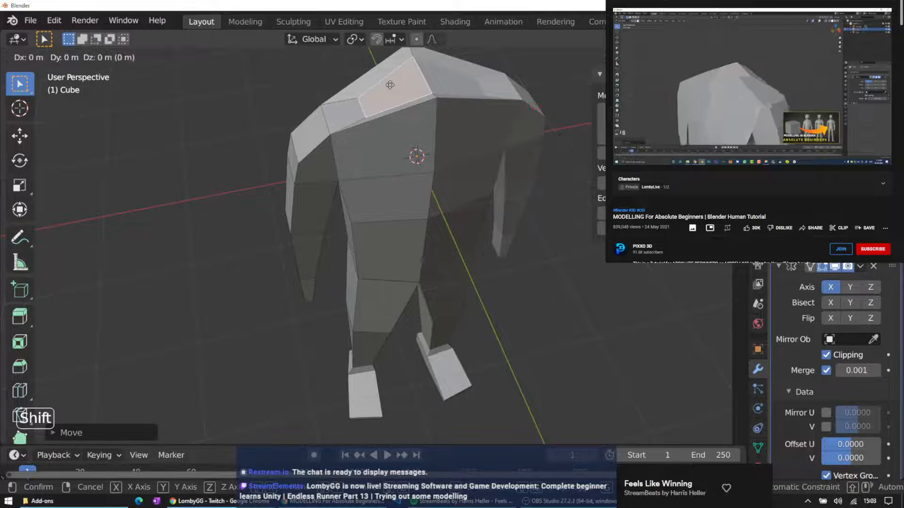
Raise the inner shoulder-top face about 0.13 m along Z and flatten it by scaling to about 0.31 along Z
key(g)
key(z)
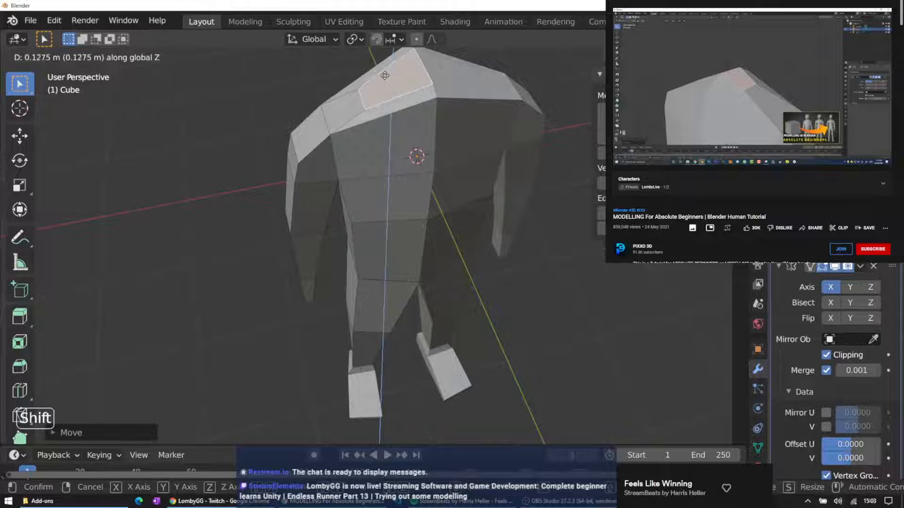
click(385, 76)
key(s)
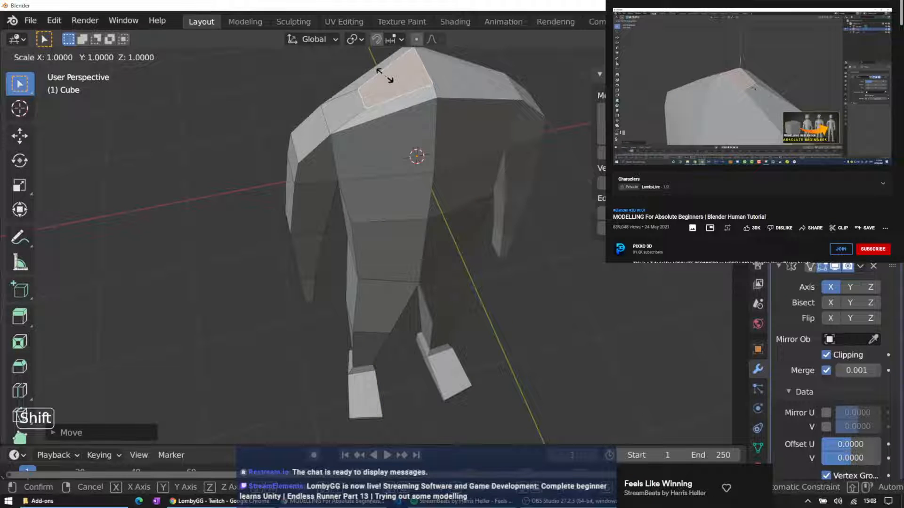
key(z)
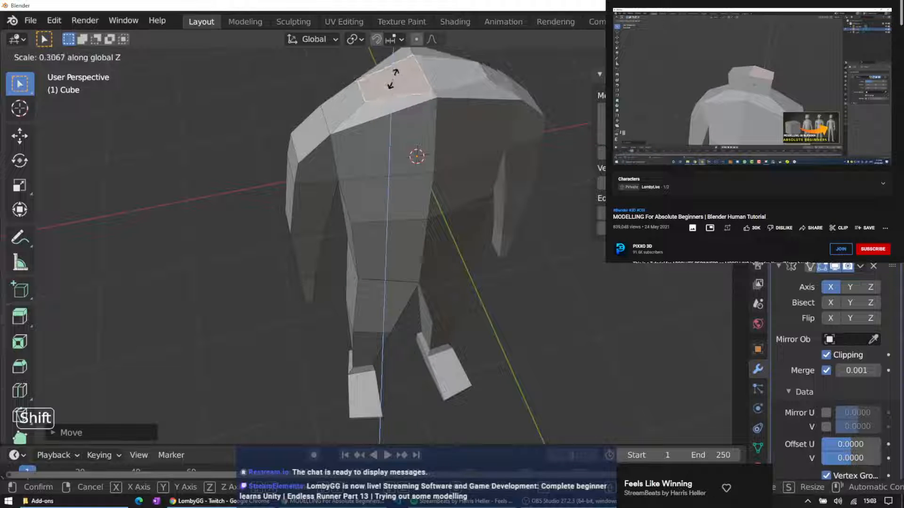
click(393, 79)
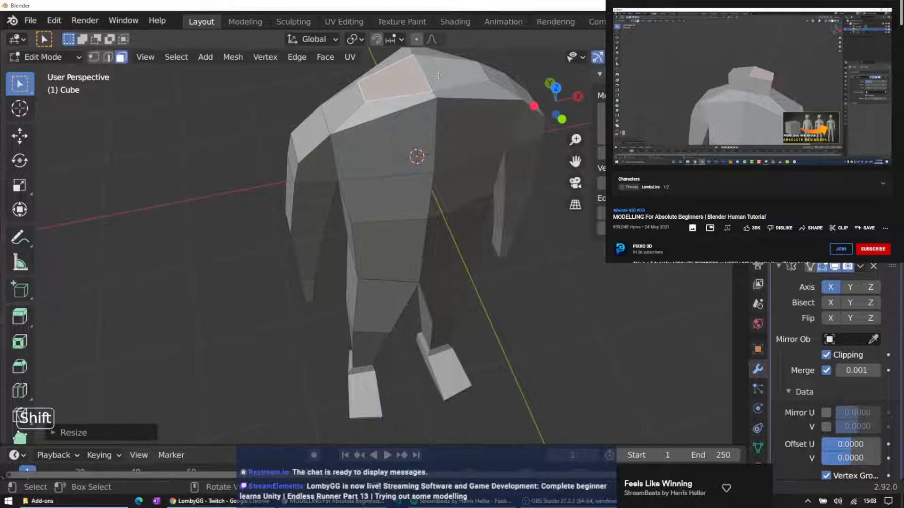
In edge selection mode, move the outer edge of the neck-base face about 0.15 m along X toward the centre line
middle_drag(393, 79, 340, 162)
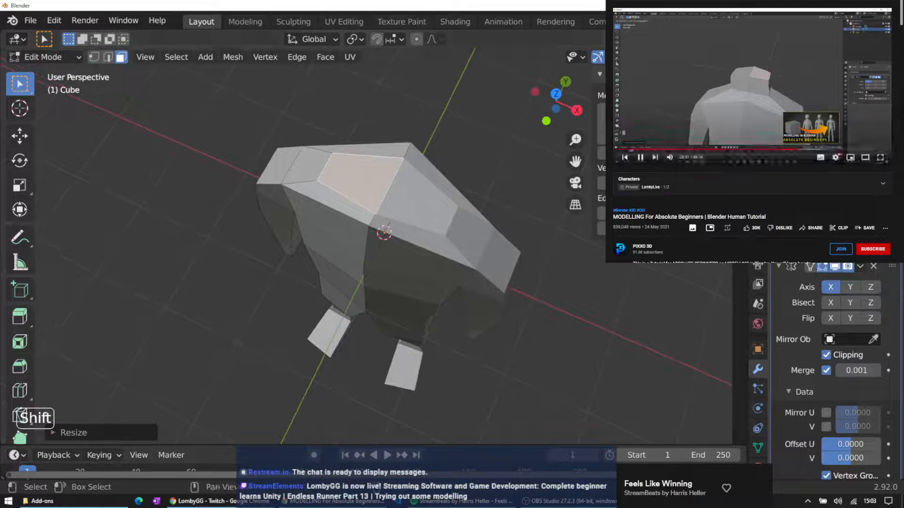
click(328, 168)
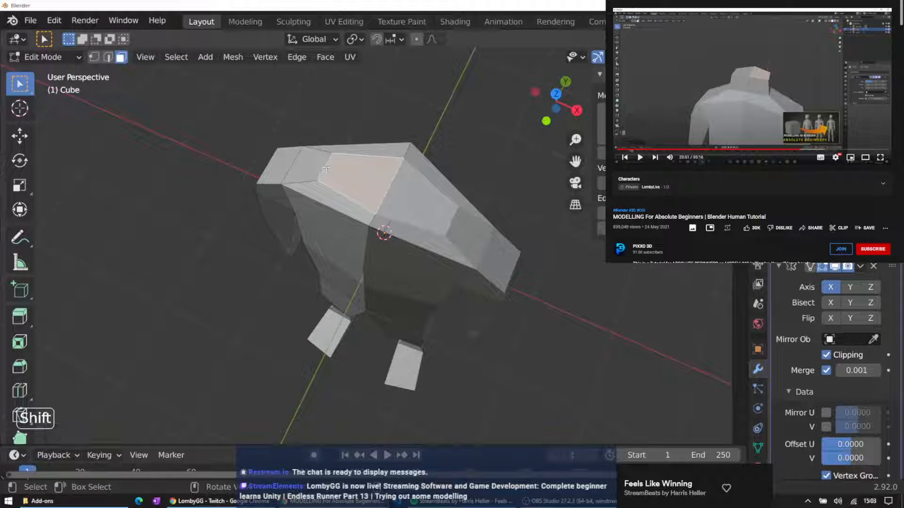
click(110, 57)
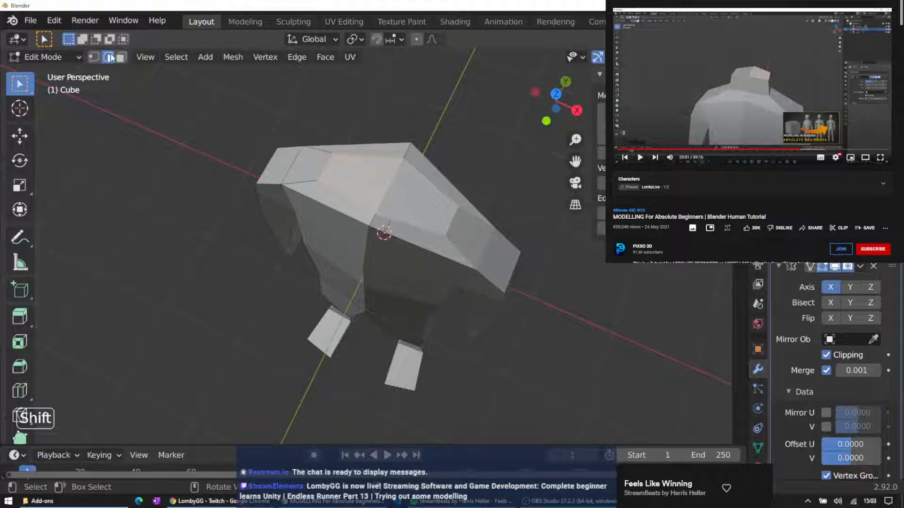
click(326, 165)
key(g)
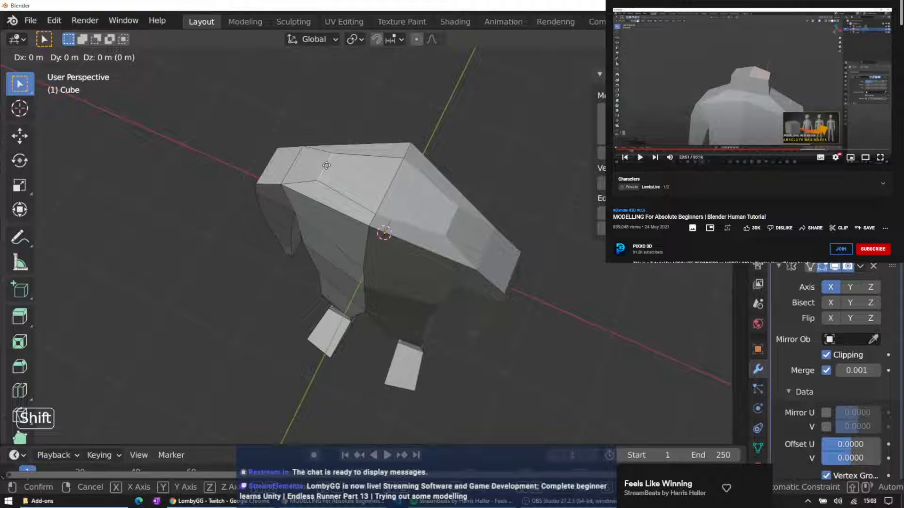
key(z)
key(x)
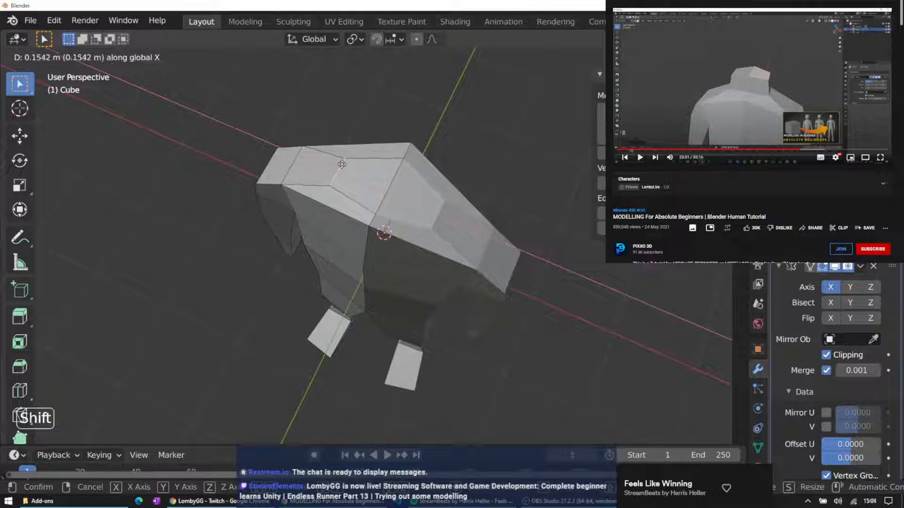
click(341, 164)
middle_drag(342, 165, 402, 139)
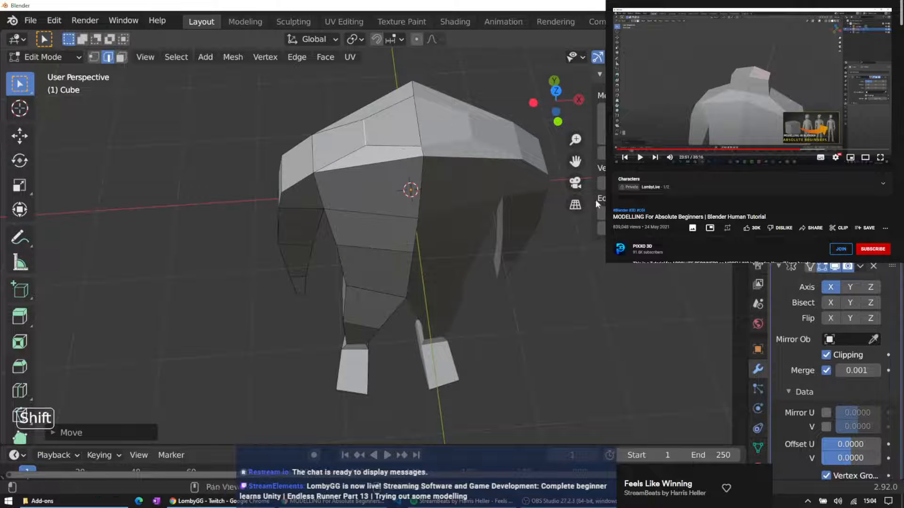
key(KP_1)
shift+middle_drag(475, 108, 480, 306)
scroll(362, 222, up, 3)
middle_drag(396, 175, 437, 228)
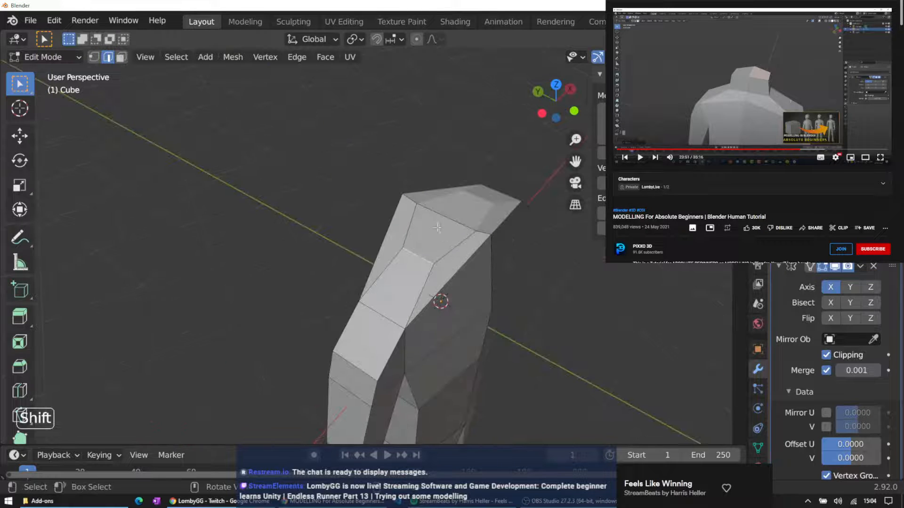
In vertex selection mode, nudge the neck-base face's back centre-line vertex slightly toward the front along the Y axis
shift+click(411, 204)
click(93, 57)
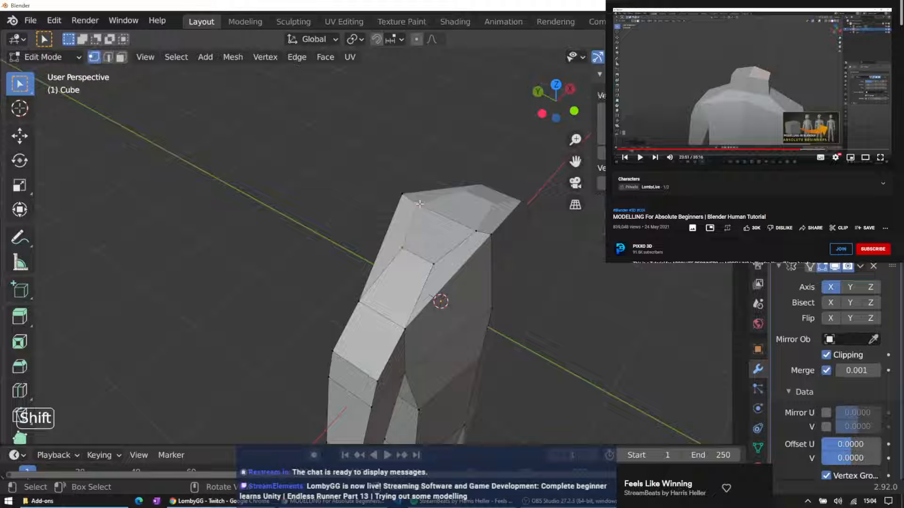
key(g)
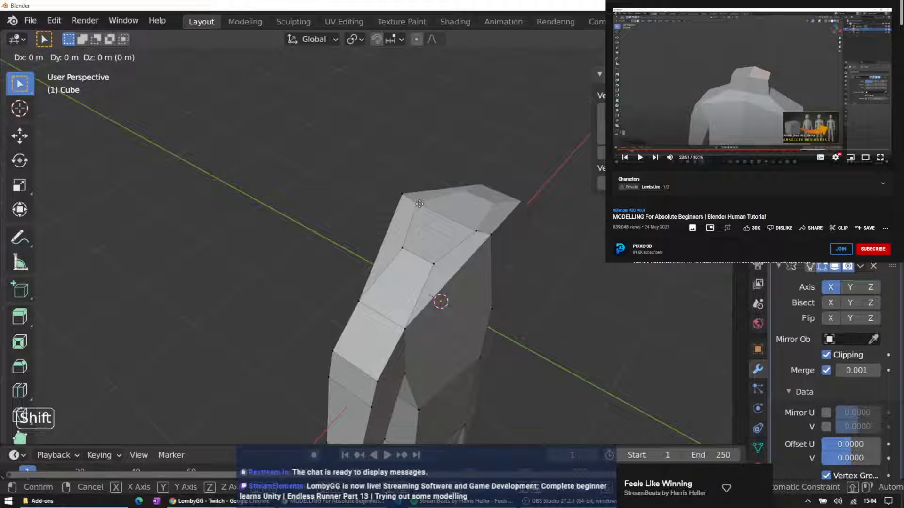
key(z)
key(y)
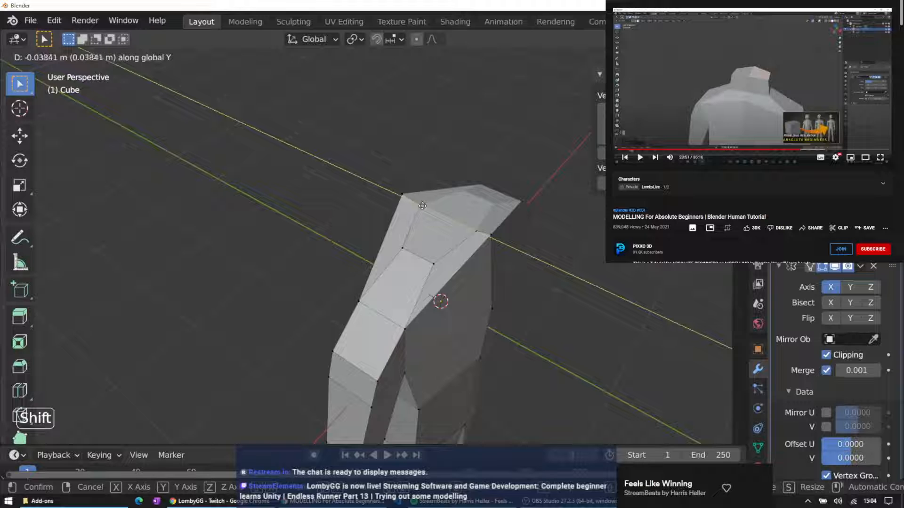
click(420, 205)
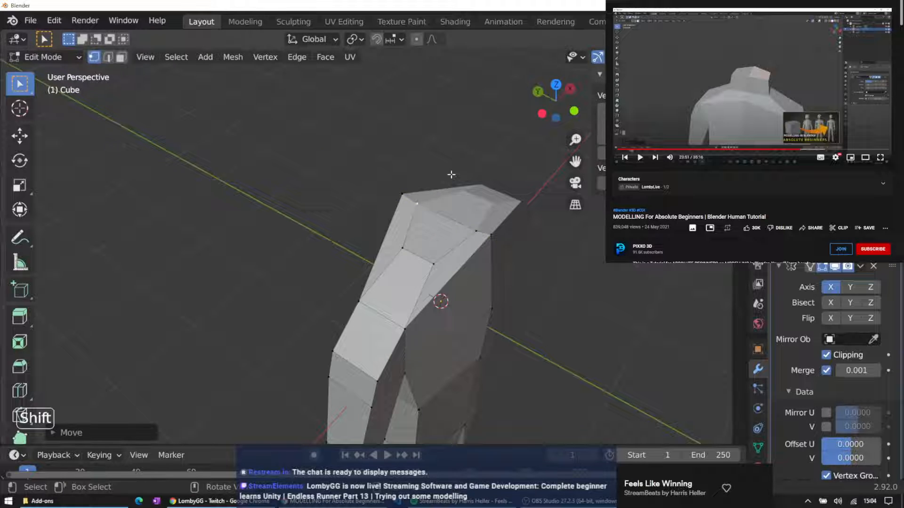
shift+click(433, 219)
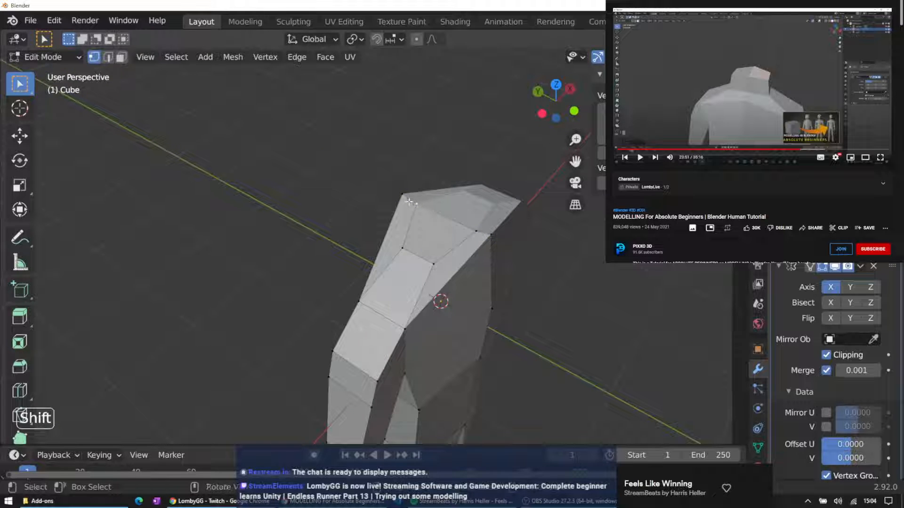
key(g)
key(y)
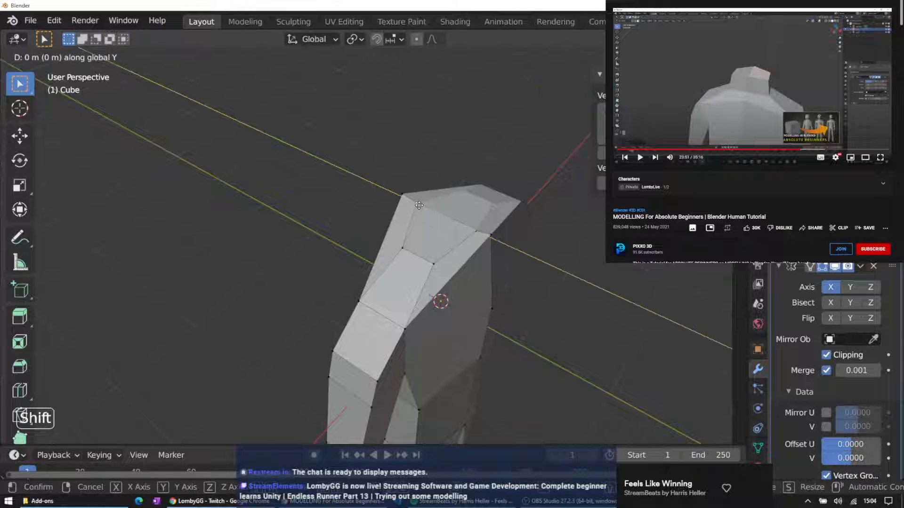
click(424, 207)
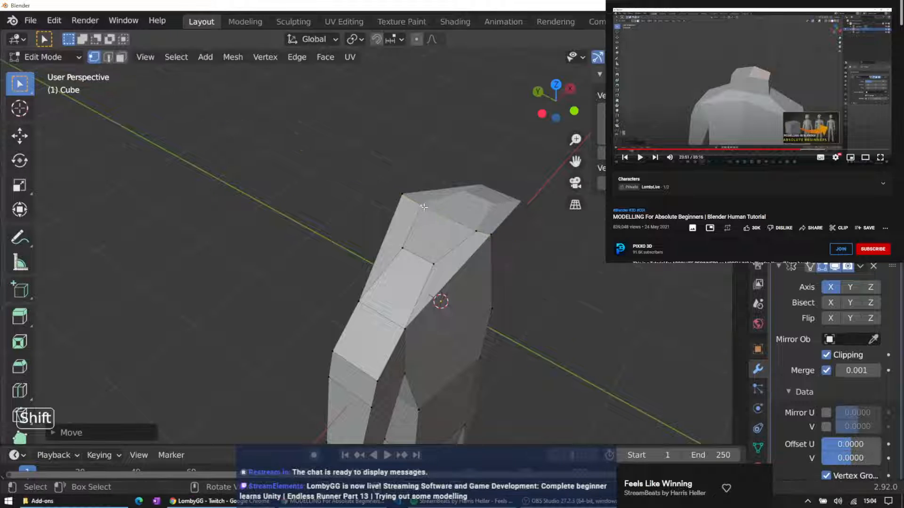
Move the neck-base face's front centre-line vertex slightly toward the back along the Y axis
shift+click(474, 231)
key(g)
key(y)
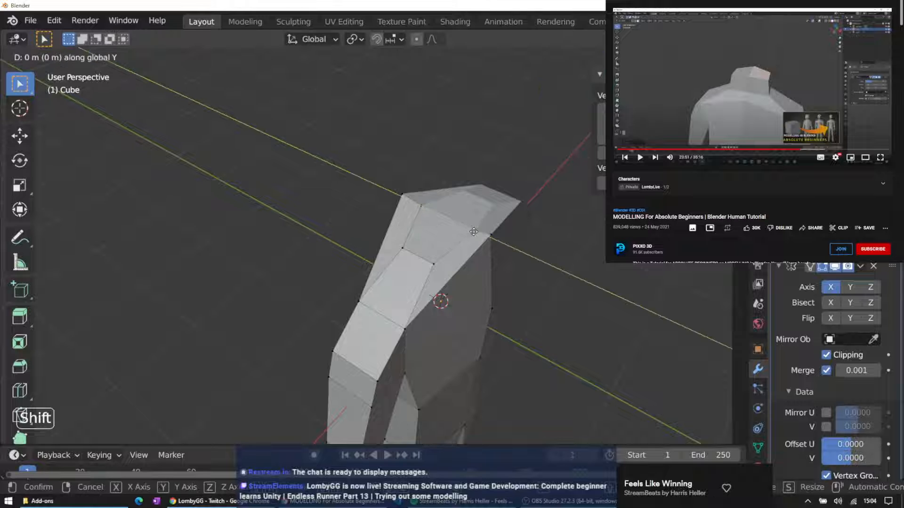
click(468, 229)
Move the torso's uppermost back centre-line vertex about 0.06 m toward the front along the Y axis
middle_drag(468, 230, 364, 243)
shift+click(363, 238)
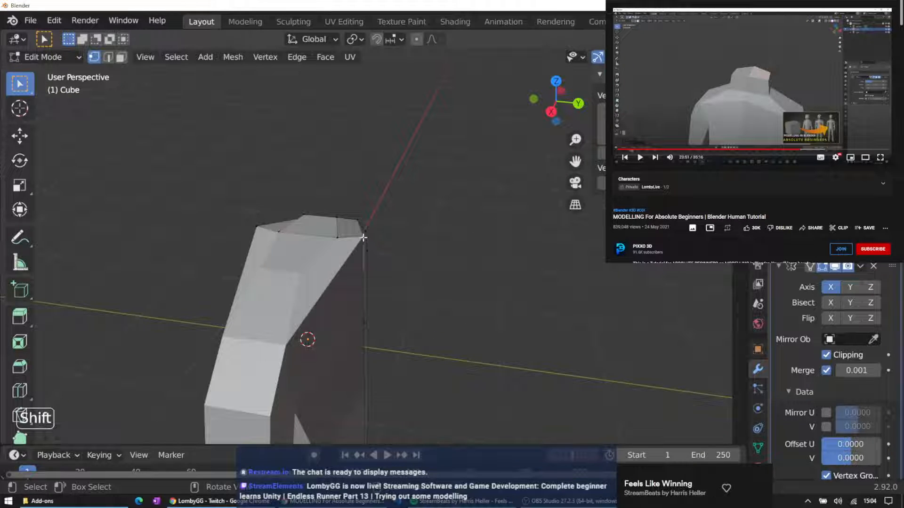
key(g)
key(y)
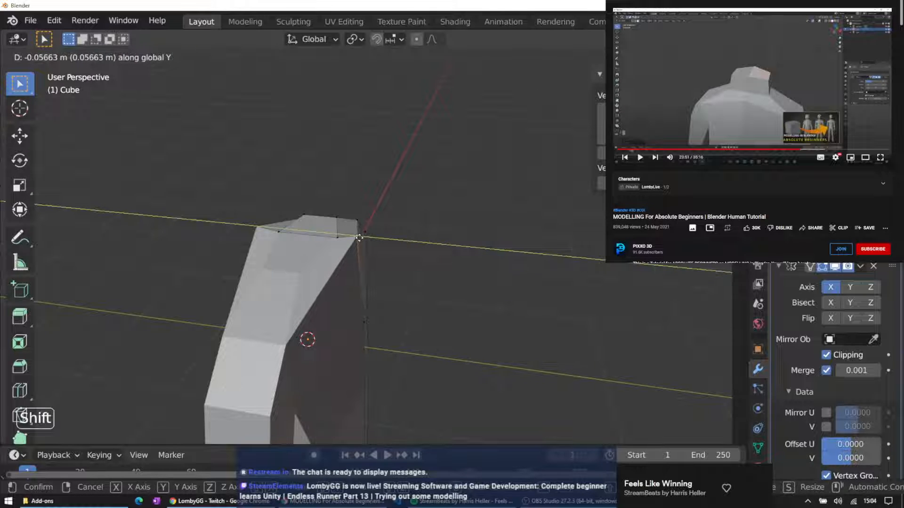
click(359, 224)
In edge selection mode, freely move the neck-base face's outer edge about 0.12 m inward and slightly up toward the centre line
middle_drag(359, 224, 438, 207)
middle_drag(436, 289, 473, 237)
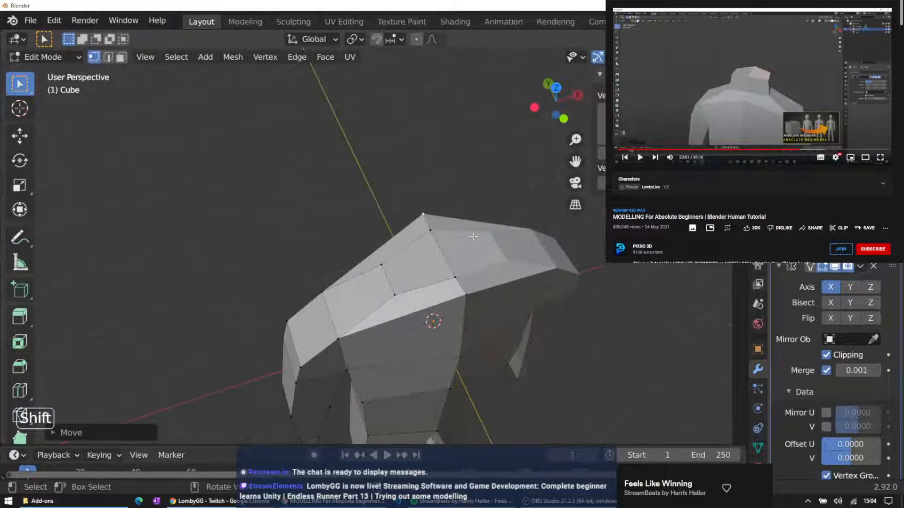
shift+click(382, 276)
key(2)
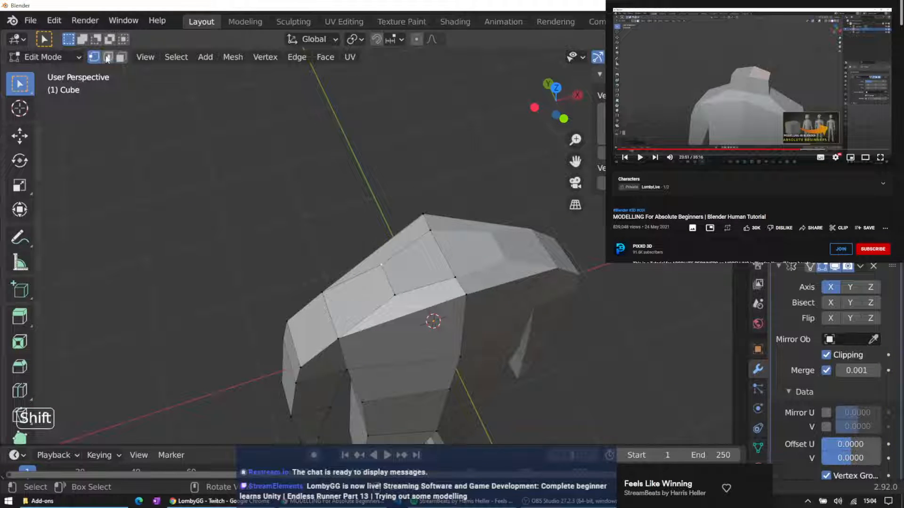
shift+click(387, 277)
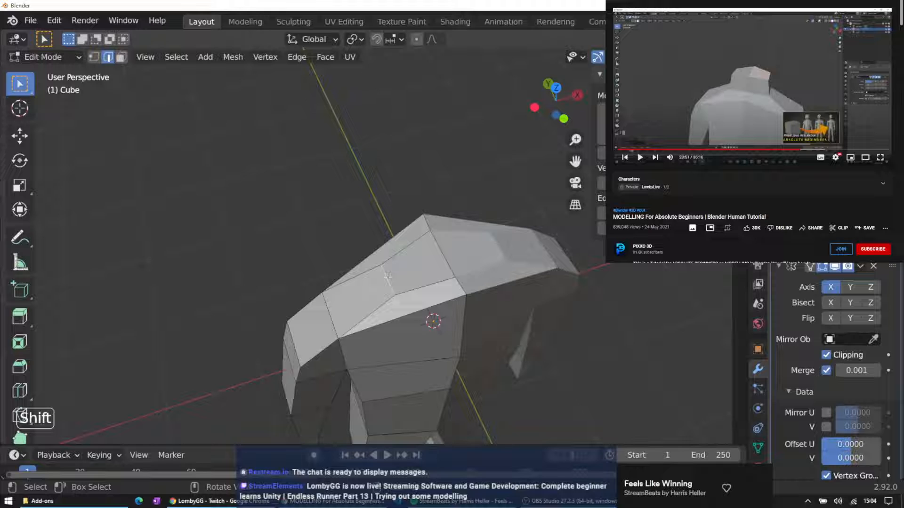
key(g)
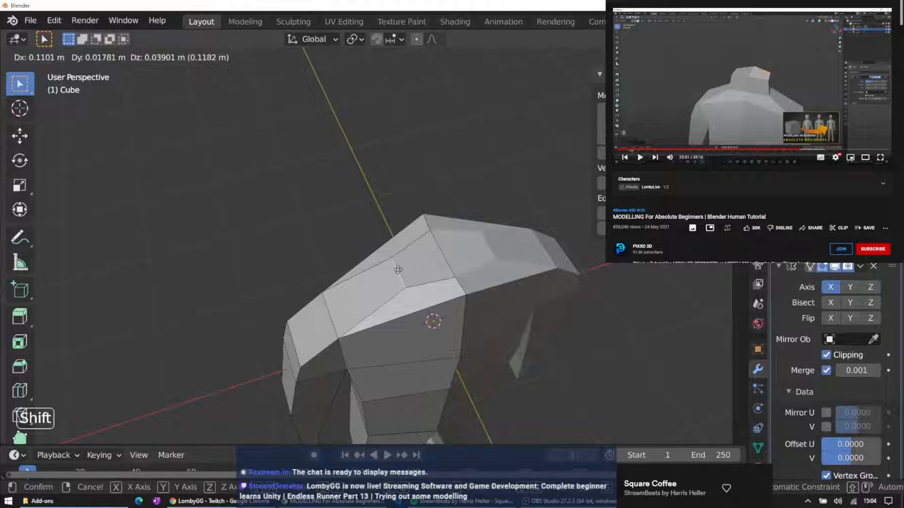
click(398, 269)
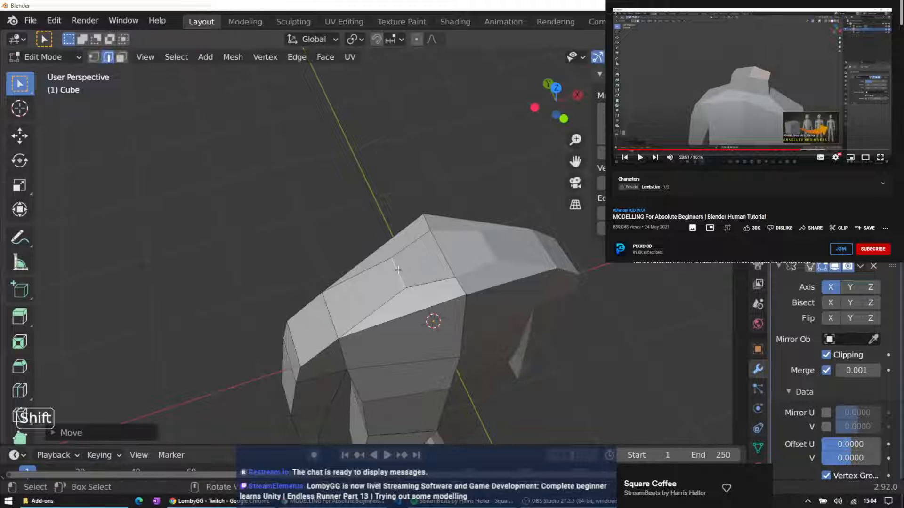
In face selection mode, extrude the neck-base face upward about 0.39 m to form the neck
mouse_move(398, 270)
middle_down()
mouse_move(395, 112)
mouse_move(391, 197)
mouse_move(406, 262)
middle_up()
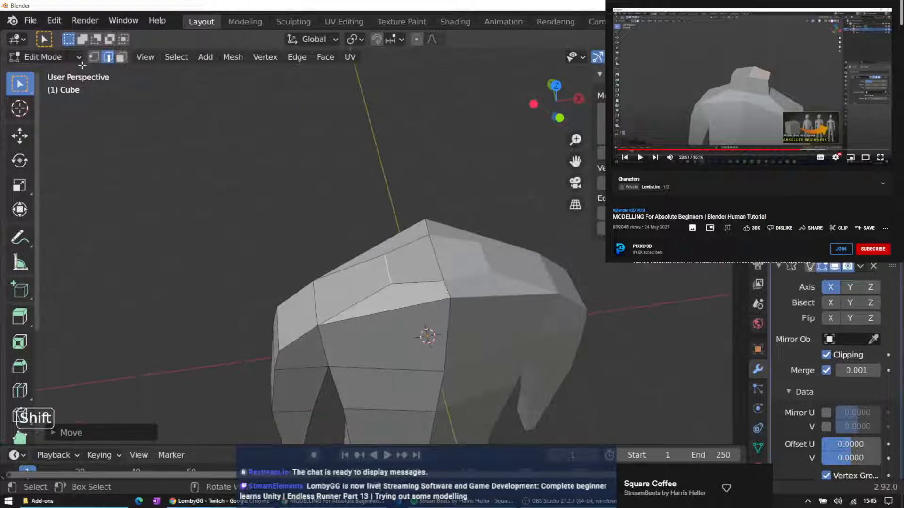
key(3)
shift+click(427, 262)
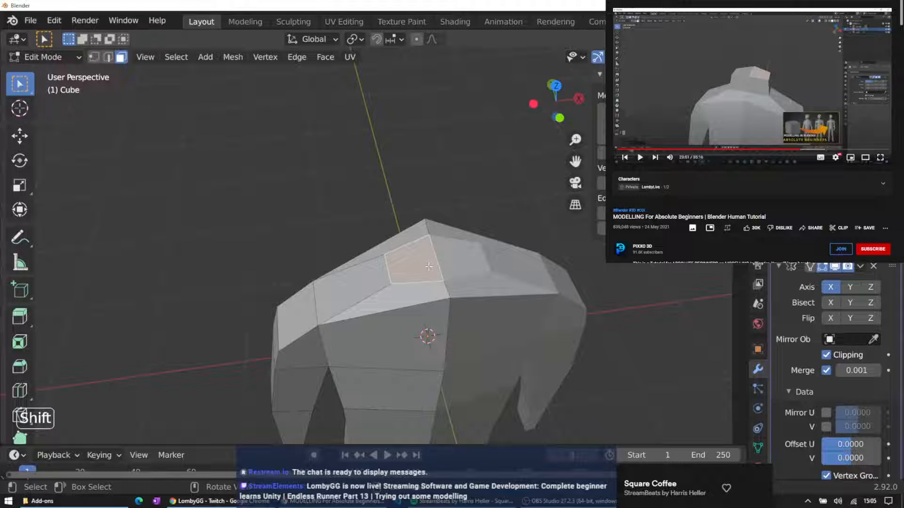
key(e)
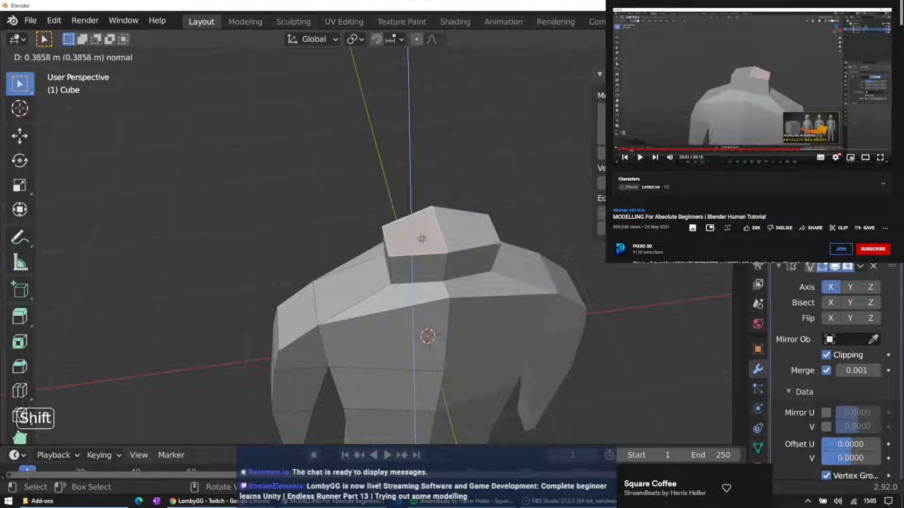
click(422, 236)
Examine the extruded neck from the front and rewind the reference video to its neck extrusion section
middle_drag(421, 236, 394, 123)
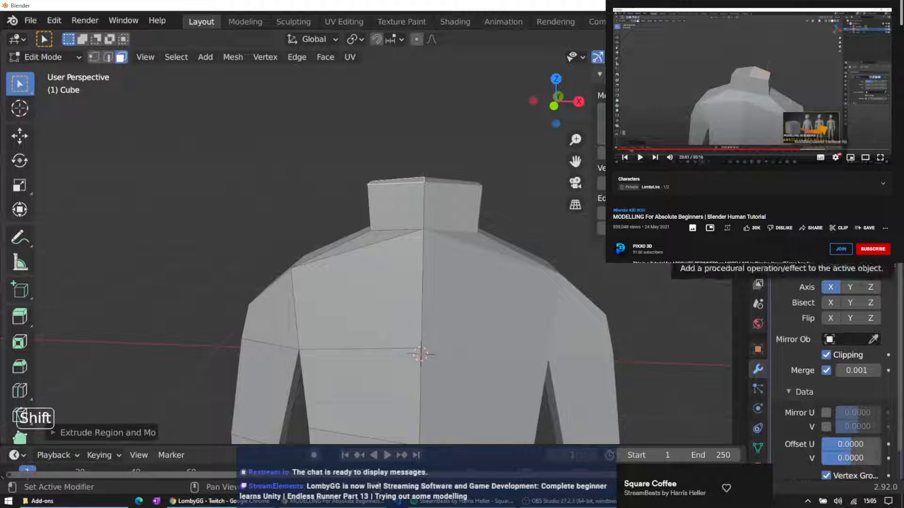
click(801, 150)
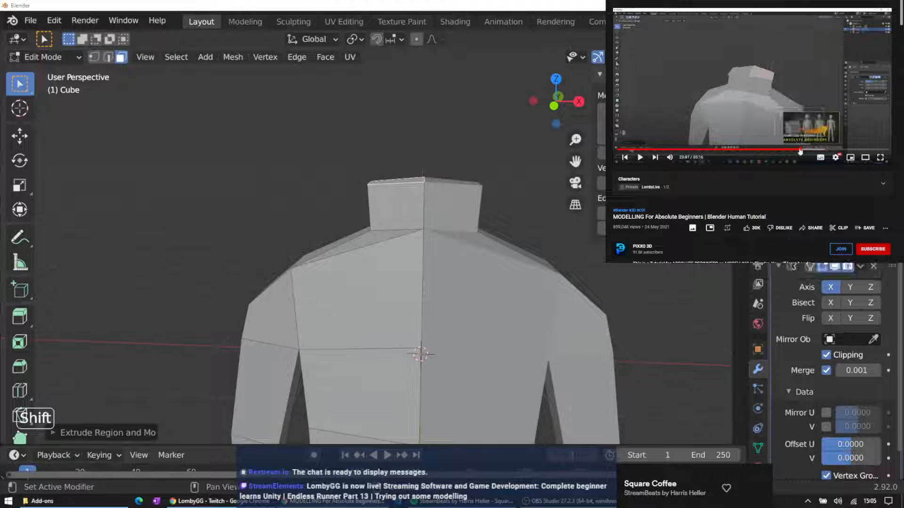
drag(801, 150, 798, 151)
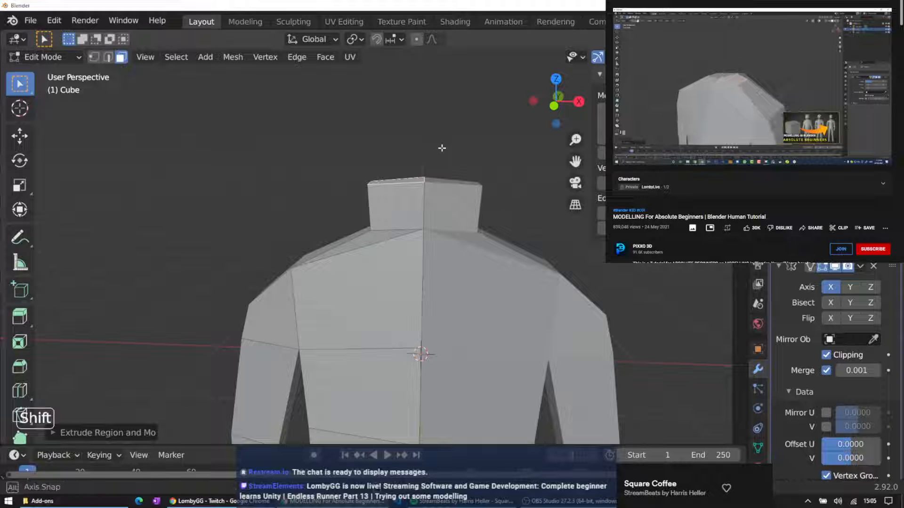
Move the top face of the extruded neck
middle_drag(442, 147, 432, 191)
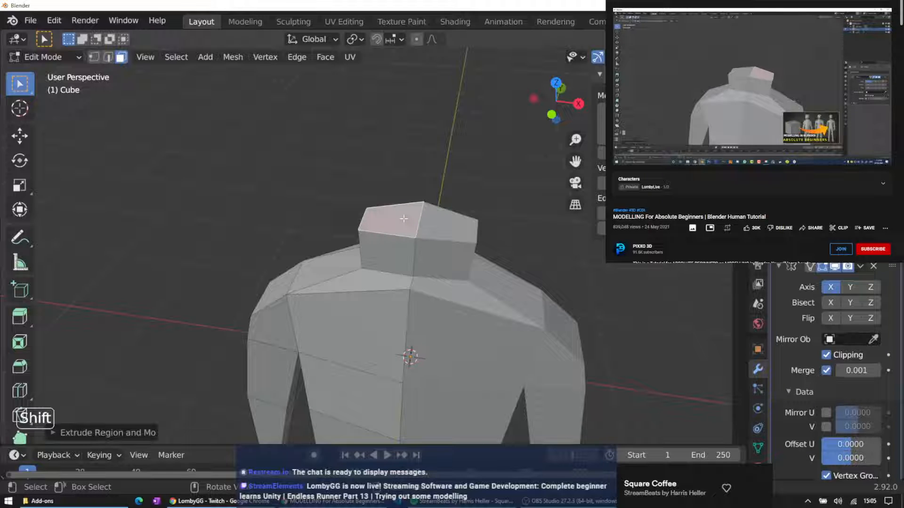
key(g)
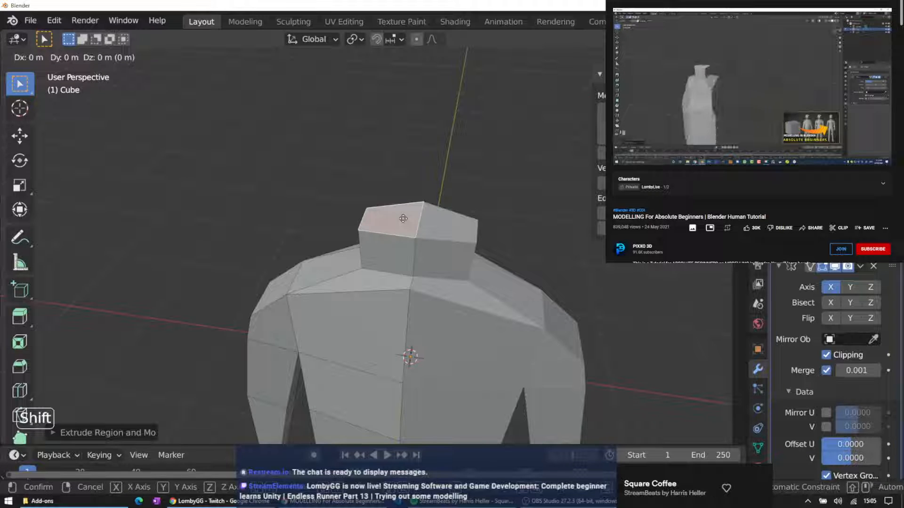
Move the extruded neck geometry inward about 0.03 m along the X axis
key(x)
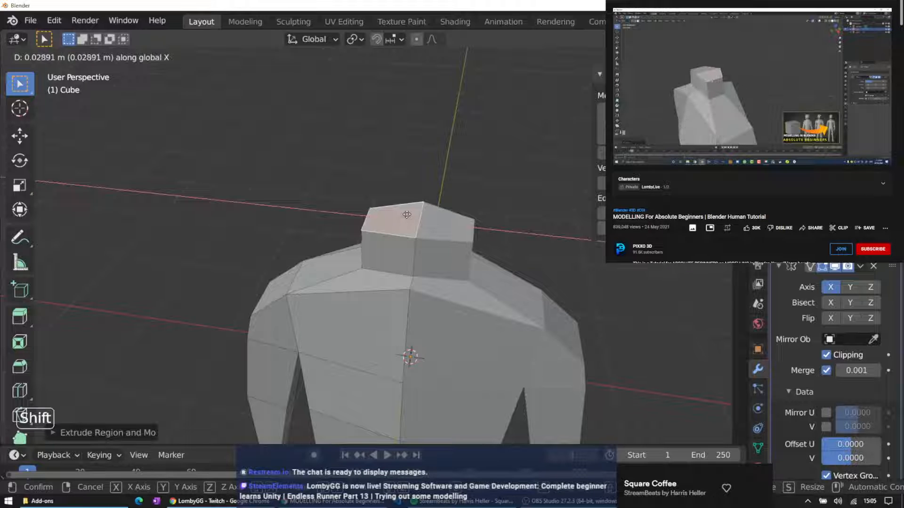
click(409, 214)
middle_drag(410, 214, 384, 233)
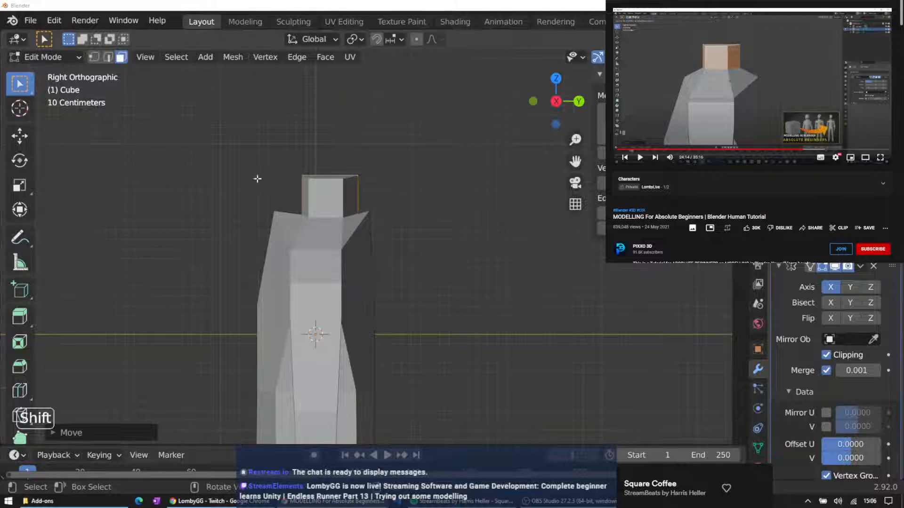
Inspect the neck and shoulders from several sides, toggling the Mirror modifier's edit-mode display off and back on
middle_drag(258, 179, 328, 233)
click(337, 249)
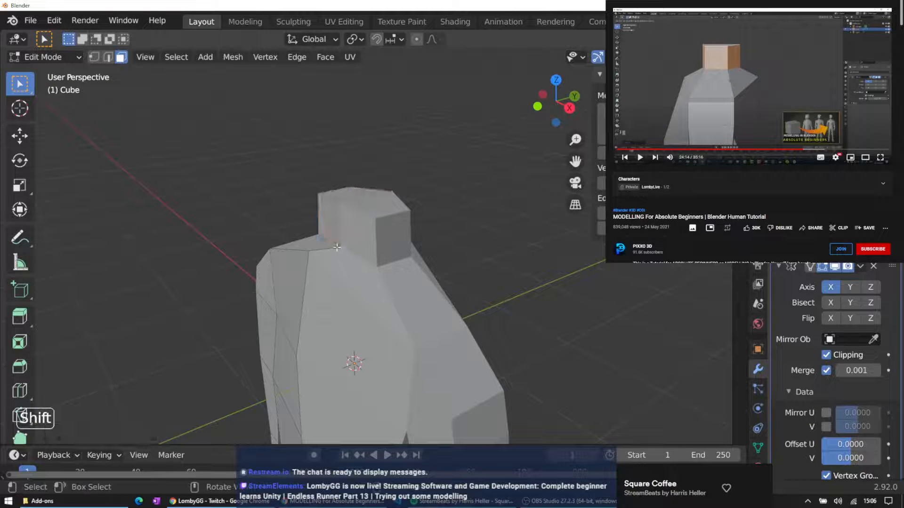
middle_drag(422, 171, 336, 227)
middle_drag(361, 259, 475, 201)
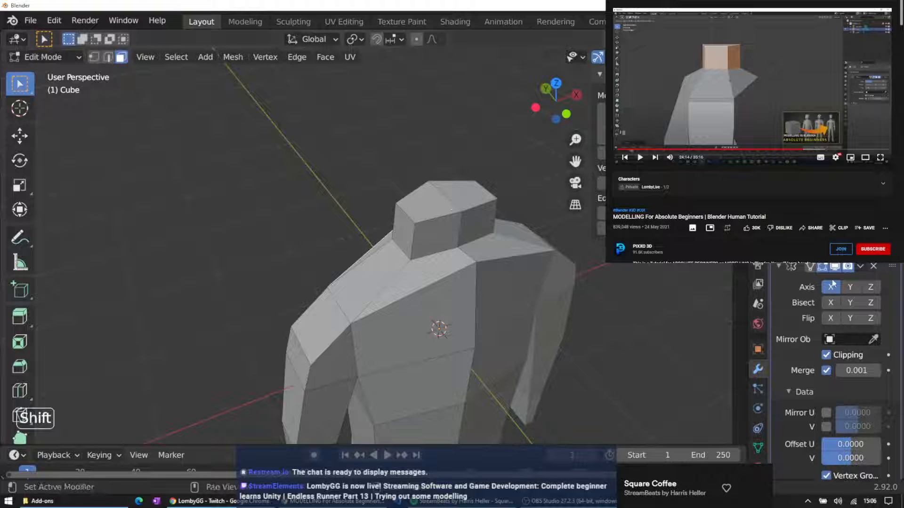
middle_drag(505, 228, 298, 224)
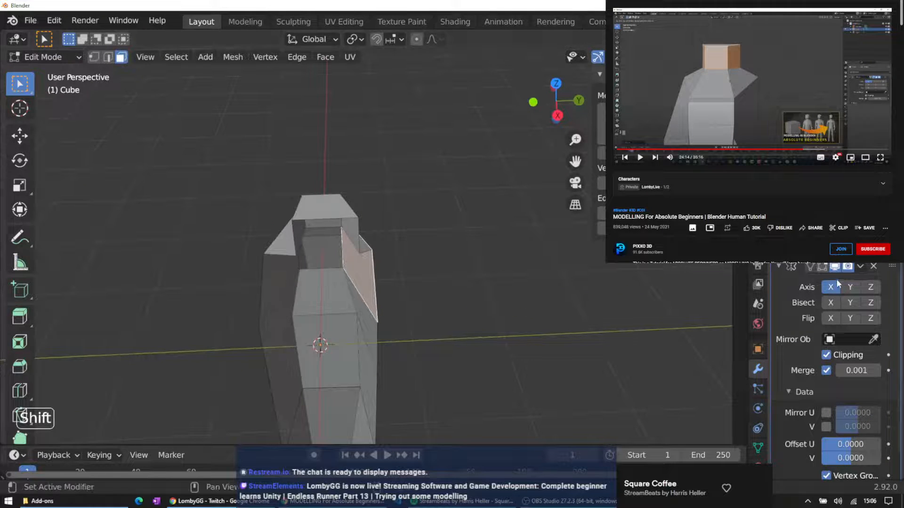
click(822, 267)
middle_drag(424, 240, 499, 202)
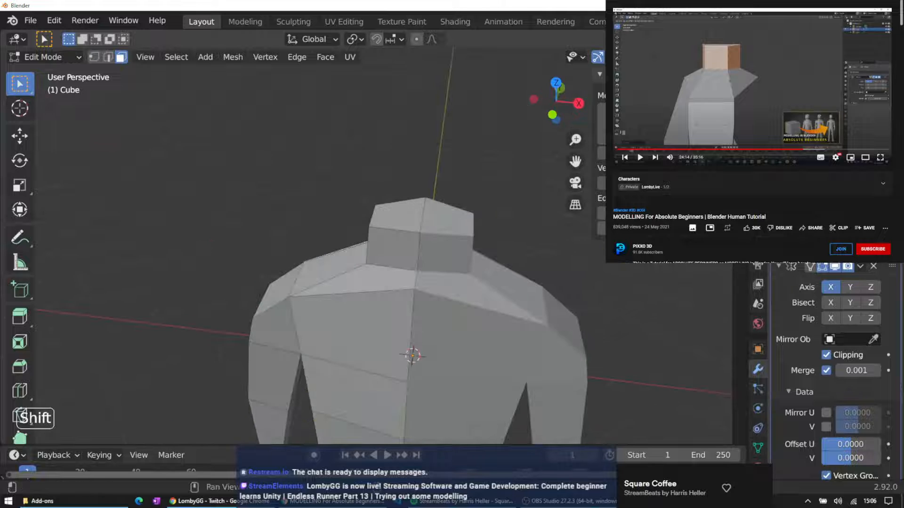
Switch from face to edge selection and pick the edge at the base of the neck
middle_drag(278, 163, 435, 156)
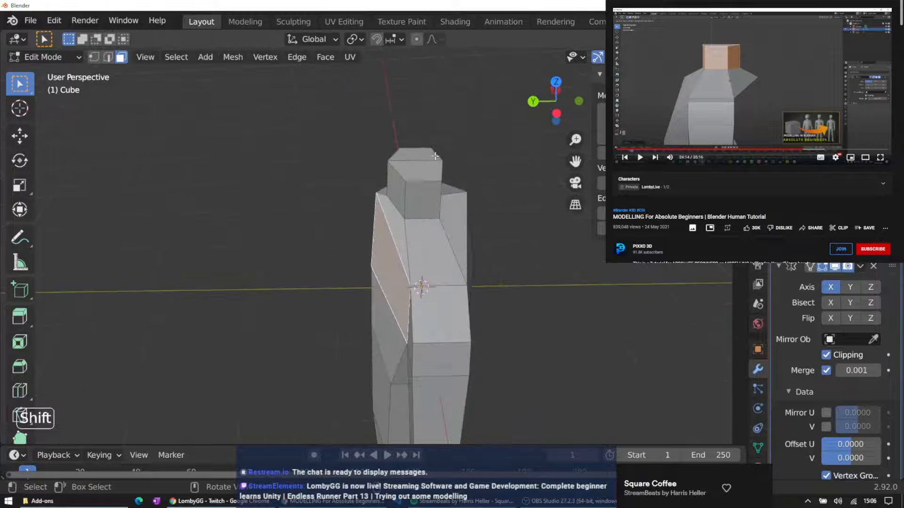
shift+click(401, 210)
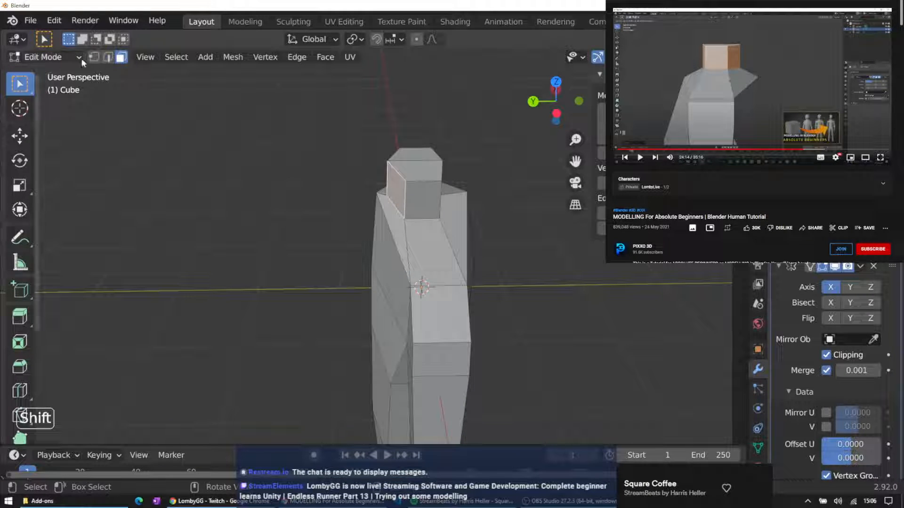
click(108, 57)
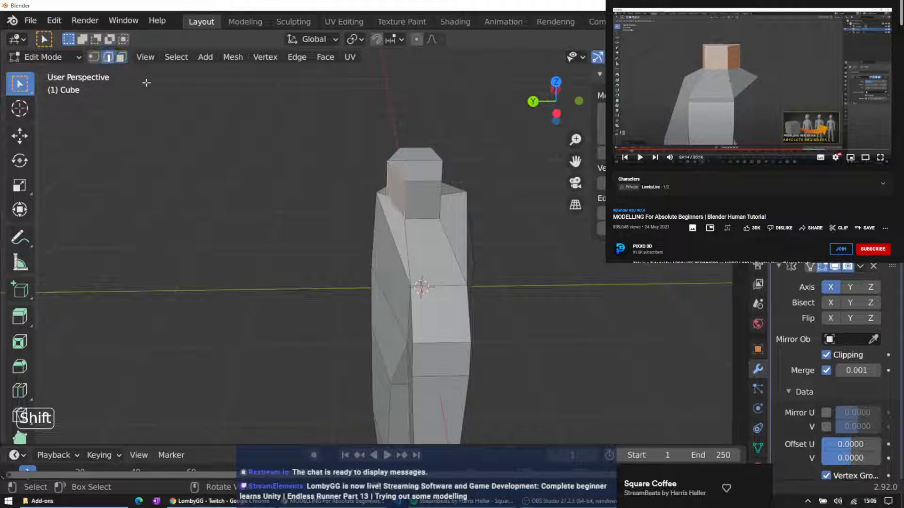
shift+click(397, 206)
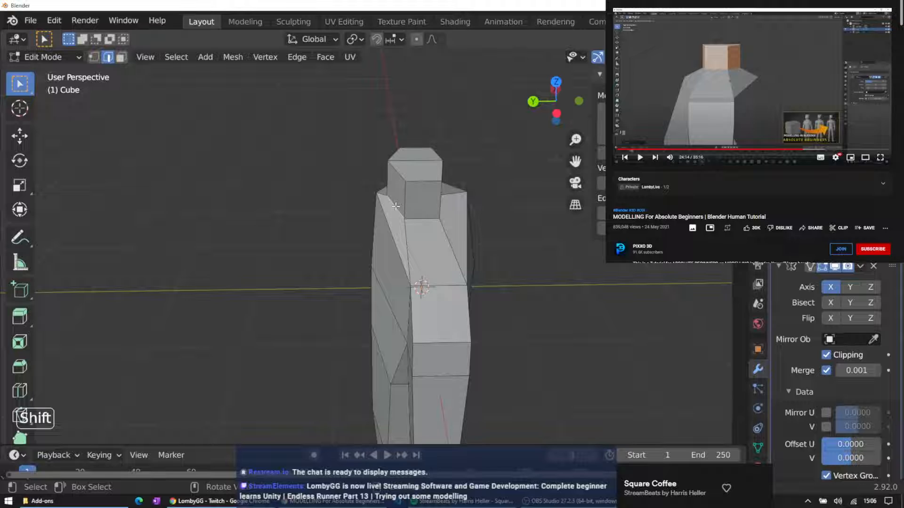
Try to add a loop cut around the neck, and undo it
key(ctrl+r)
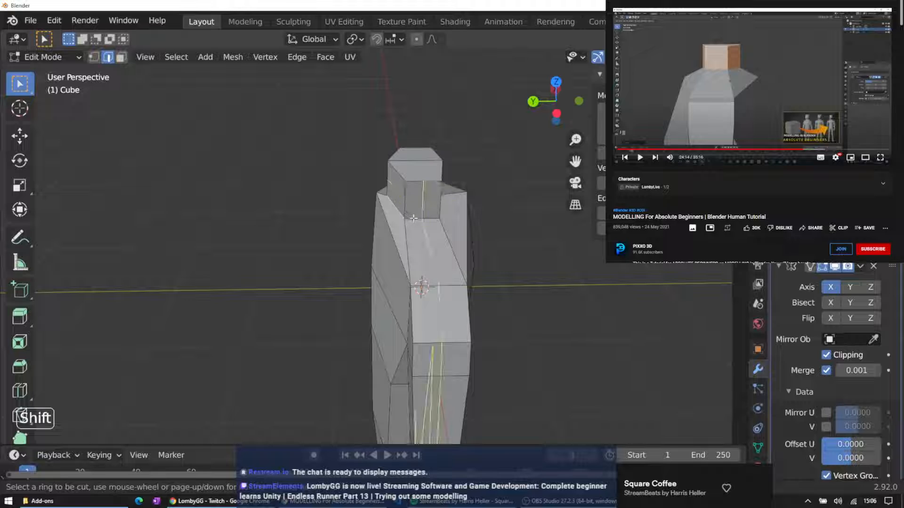
click(395, 204)
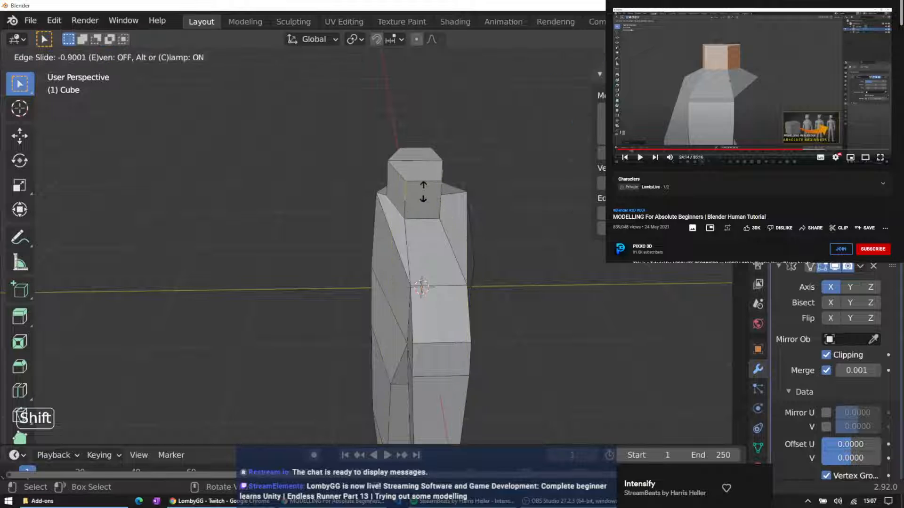
click(416, 215)
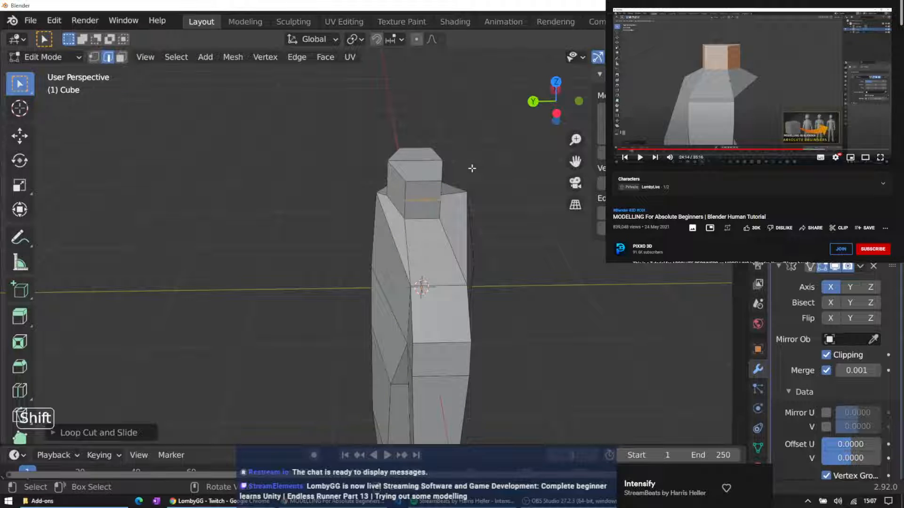
key(ctrl+z)
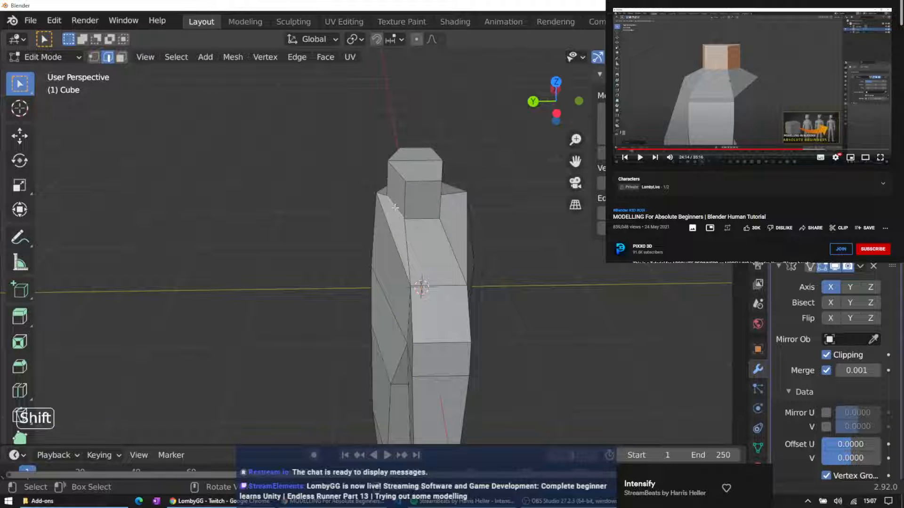
click(426, 219)
key(ctrl+r)
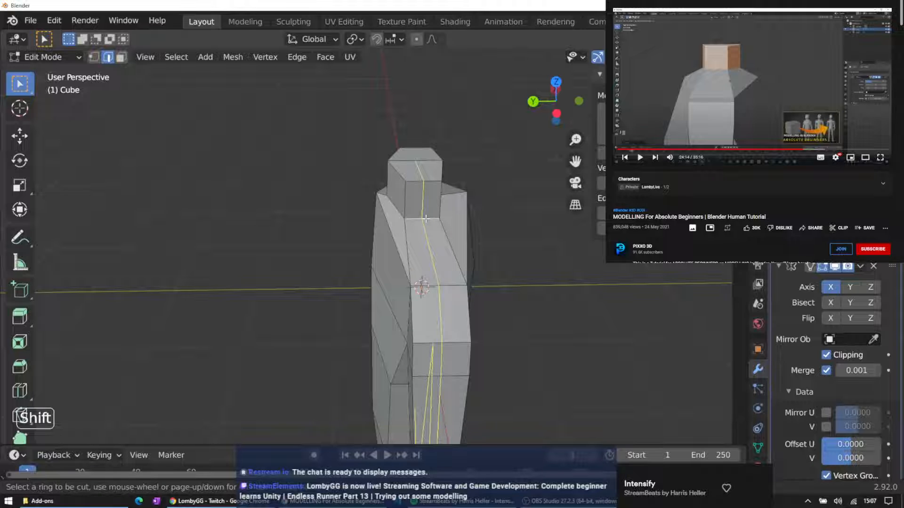
key(Escape)
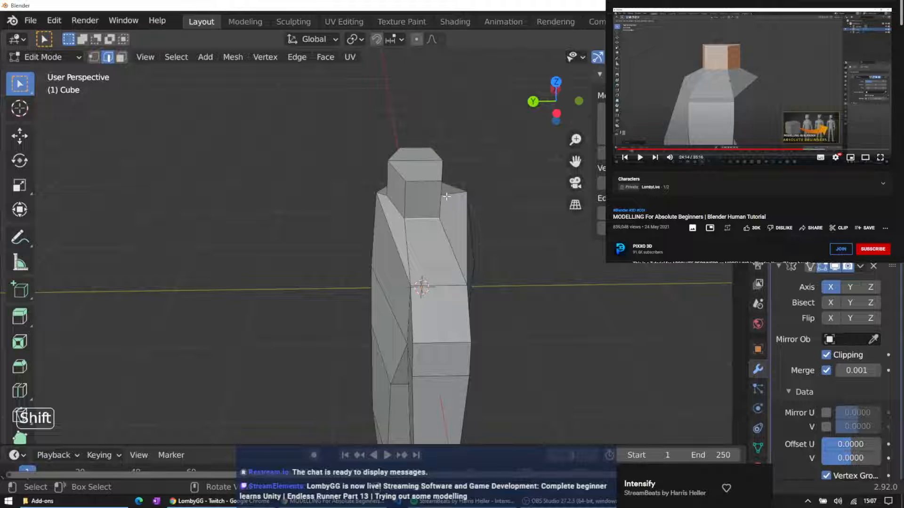
Raise the front edge at the neck's base about 0.06 m along the Z axis
click(395, 208)
middle_drag(429, 219, 424, 245)
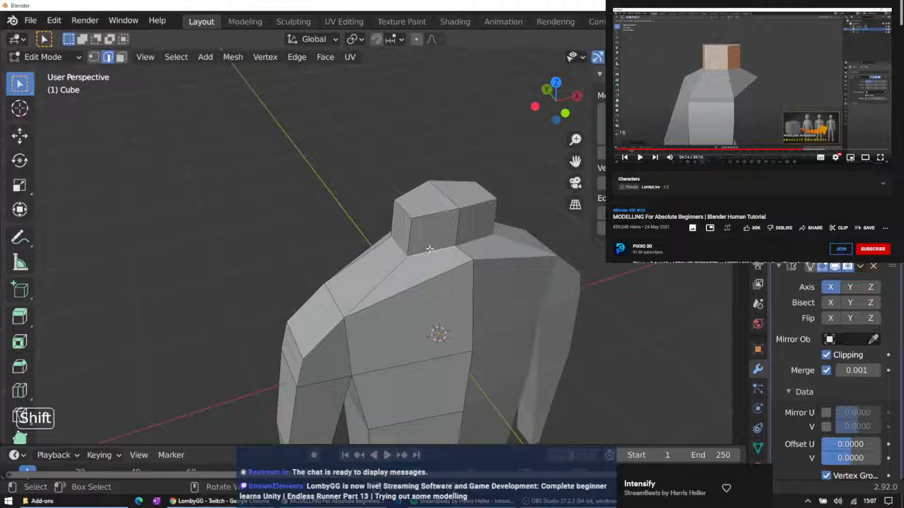
key(g)
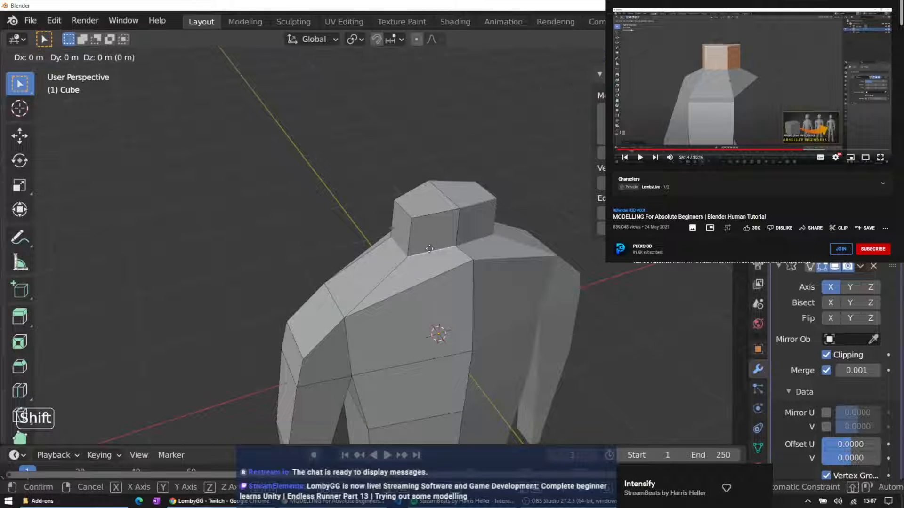
key(z)
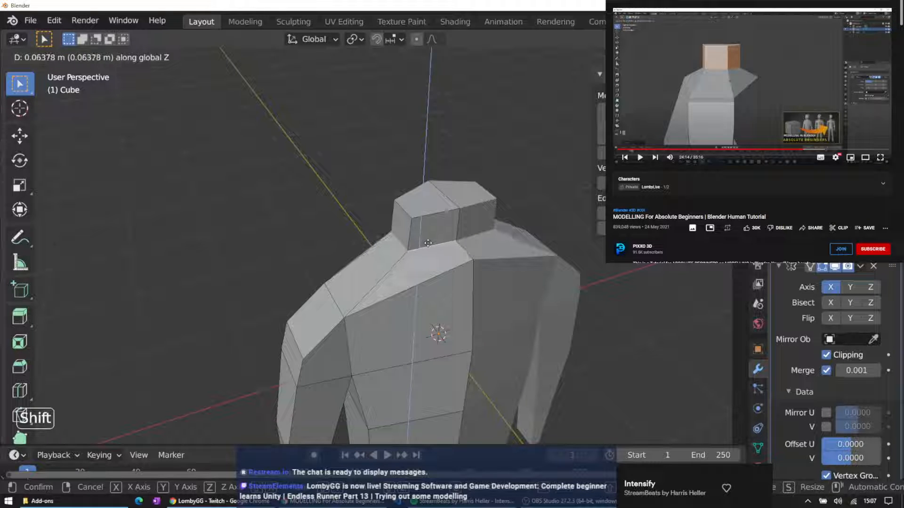
click(428, 243)
Switch to vertex selection and lower the centre vertex of the upper chest, below the neck, along the Z axis
middle_drag(442, 169, 260, 113)
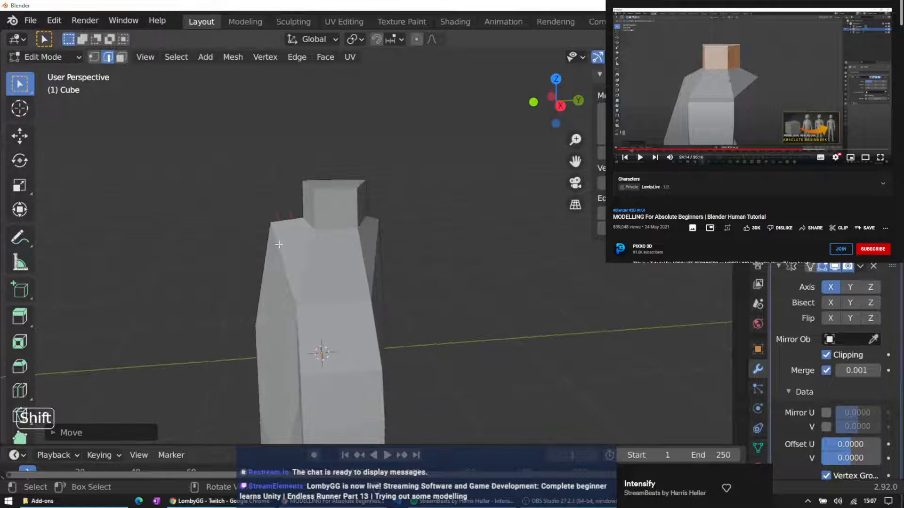
click(271, 222)
middle_drag(222, 170, 313, 212)
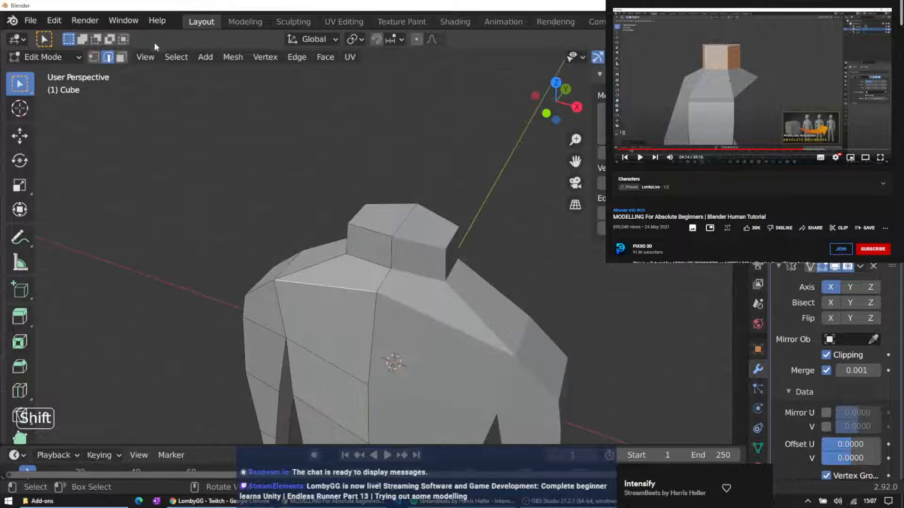
click(94, 57)
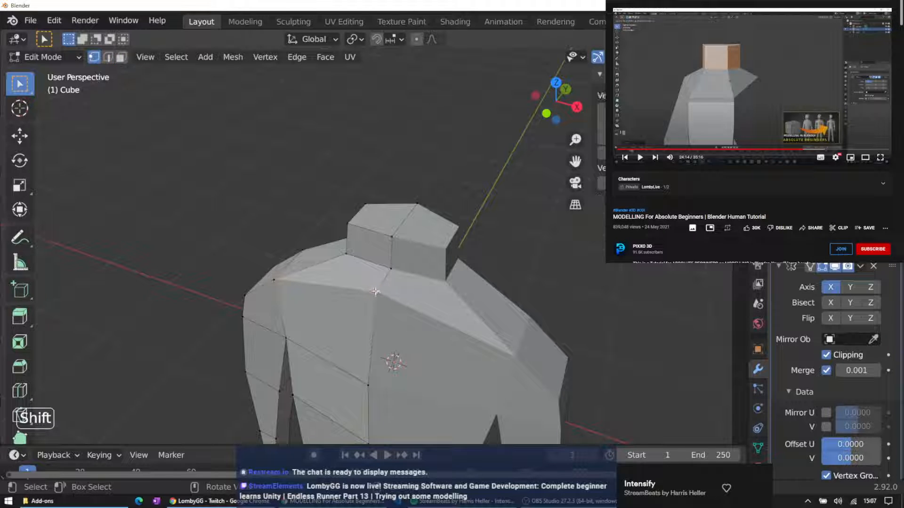
key(g)
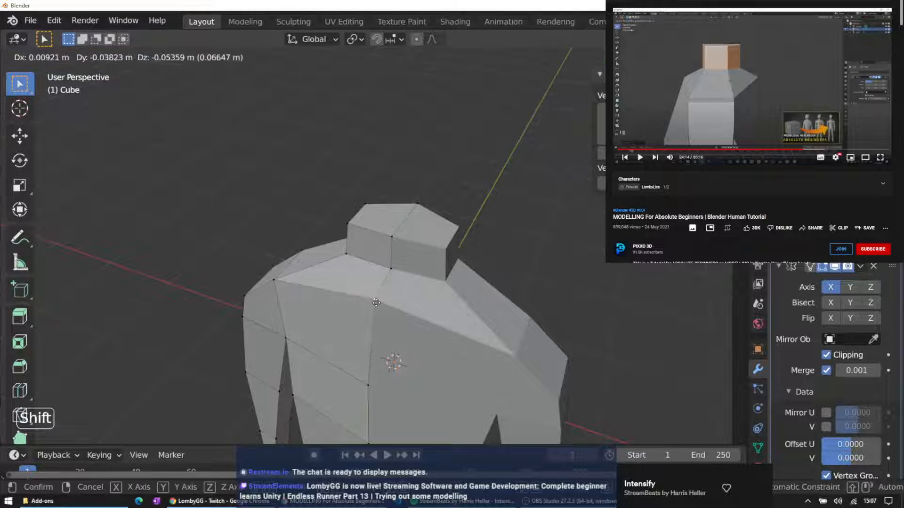
key(z)
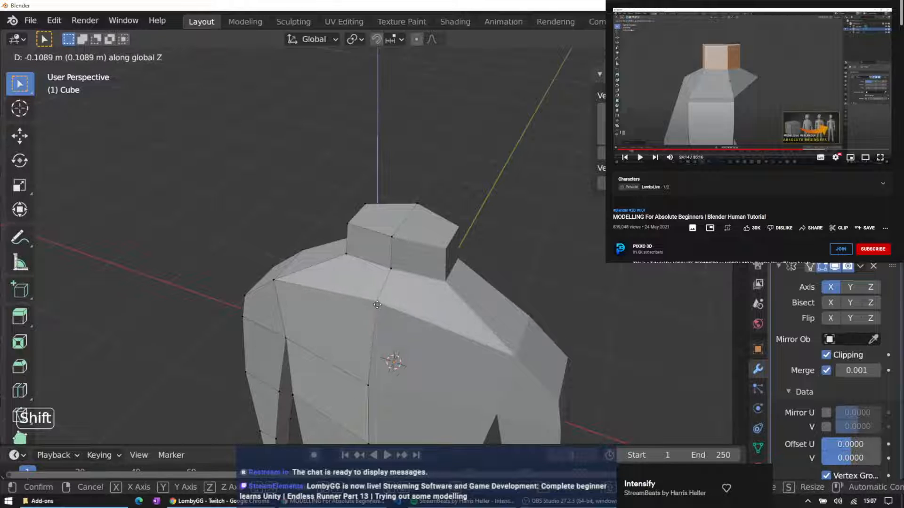
click(378, 310)
Move the upper chest's centre vertex about 0.12 m along Y, in toward the body
middle_drag(450, 263, 345, 188)
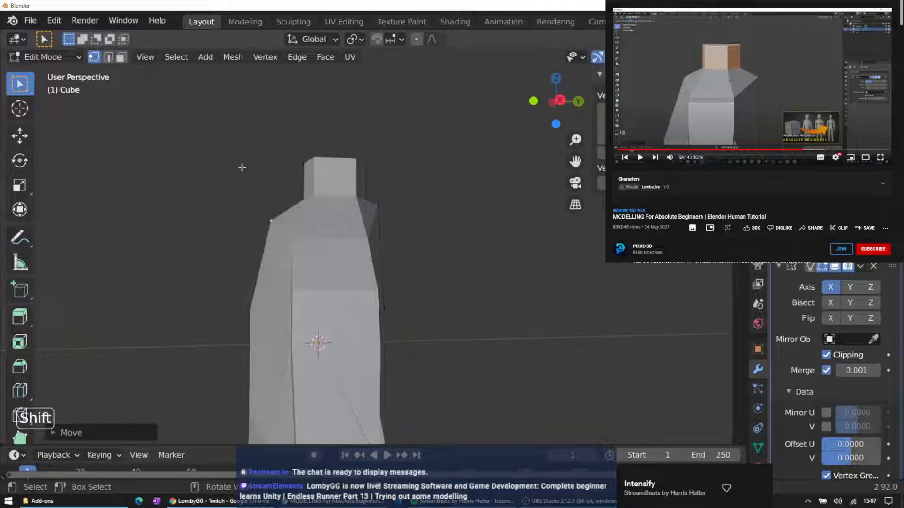
middle_drag(236, 175, 257, 234)
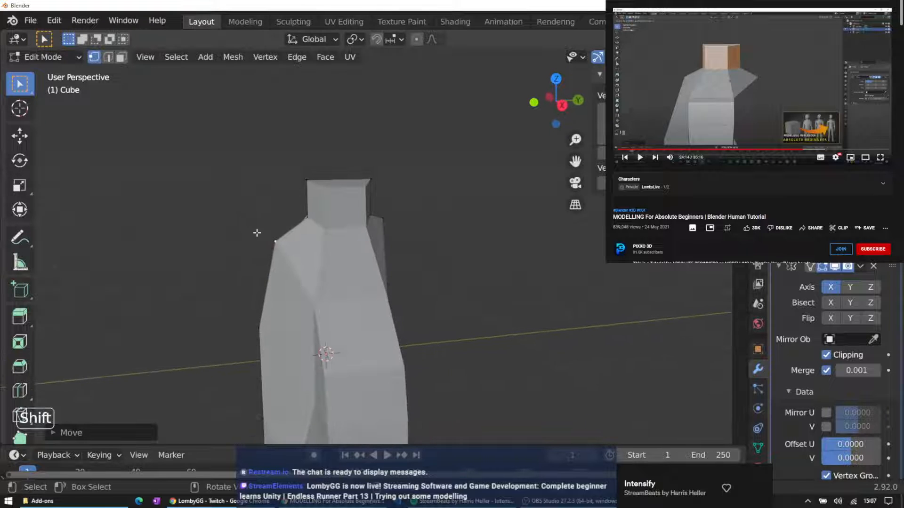
key(g)
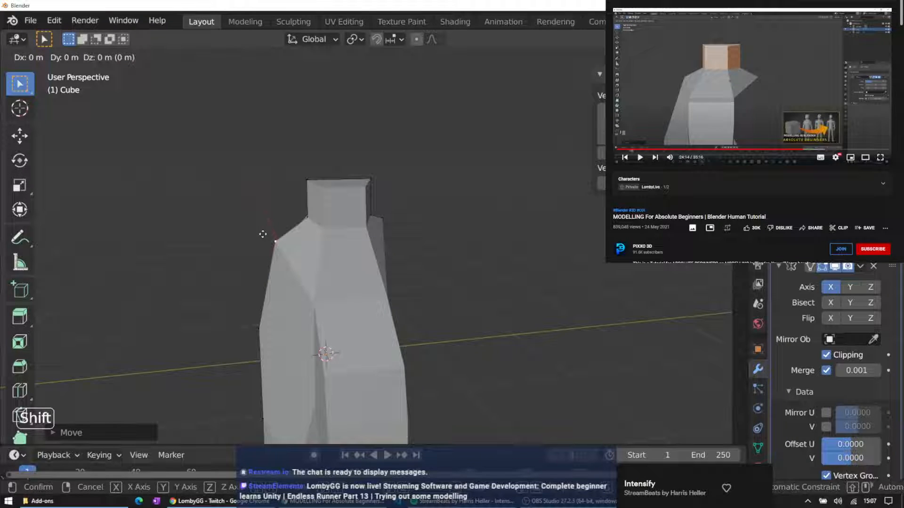
key(x)
key(y)
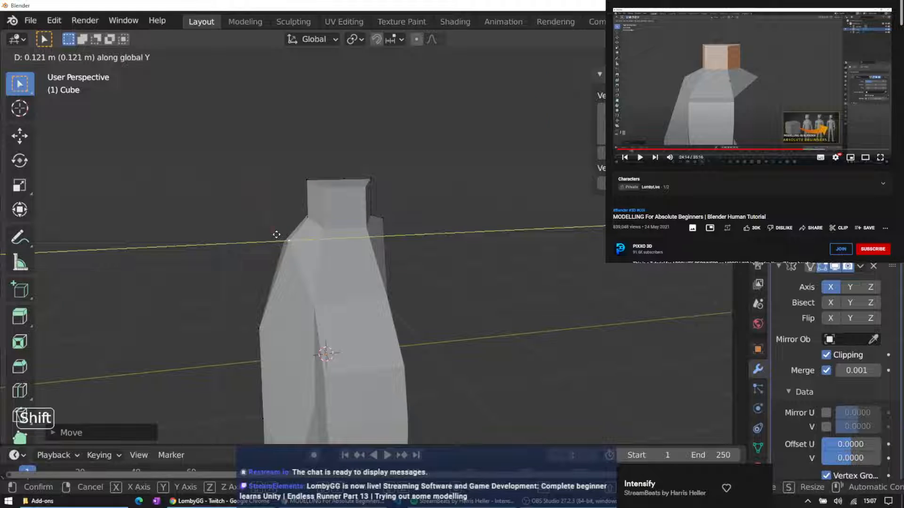
click(277, 235)
Nudge the top centre vertex of the back slightly inward along Y and slightly down along Z
middle_drag(219, 197, 290, 186)
click(373, 209)
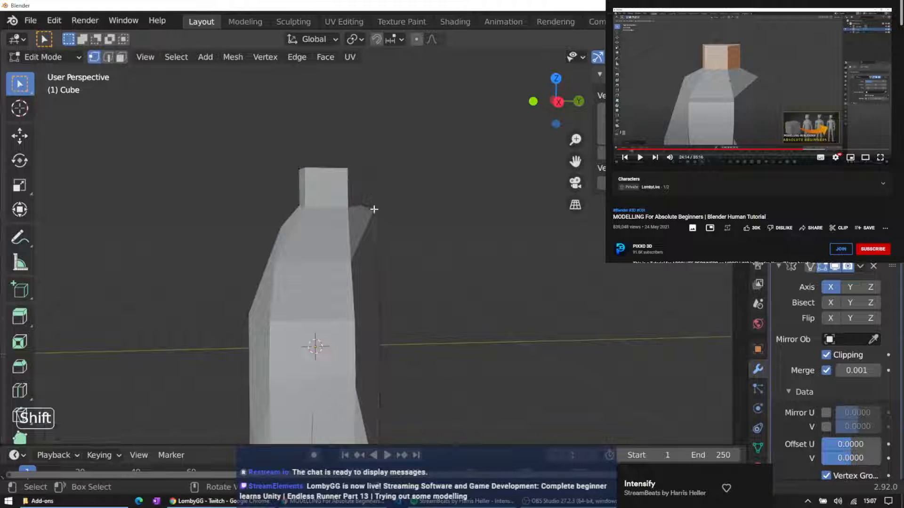
key(g)
key(y)
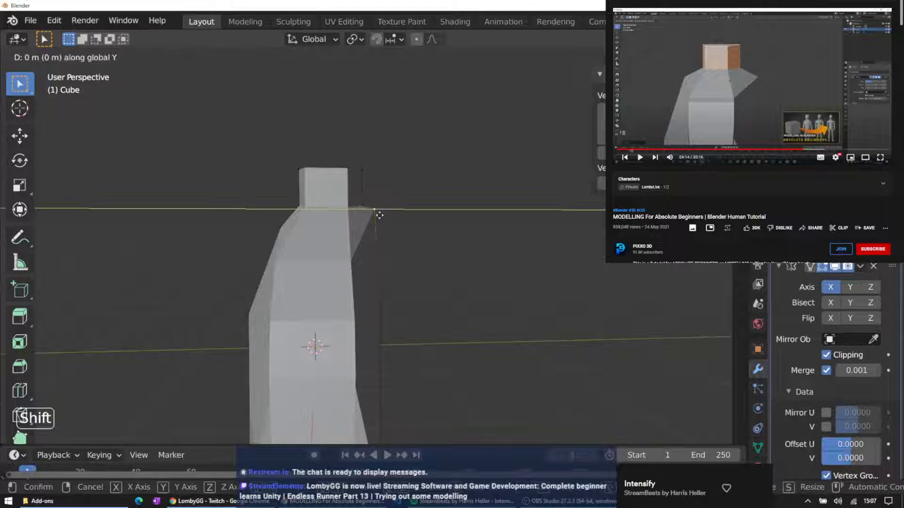
click(374, 214)
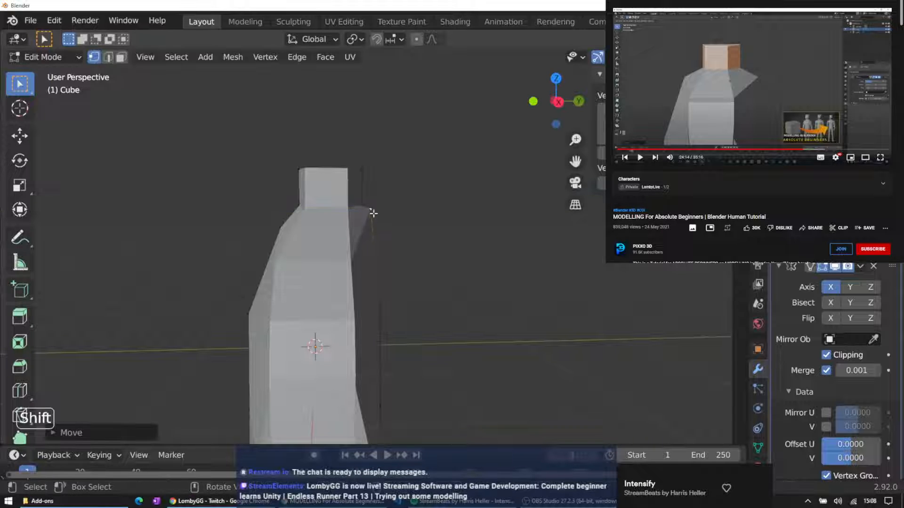
key(g)
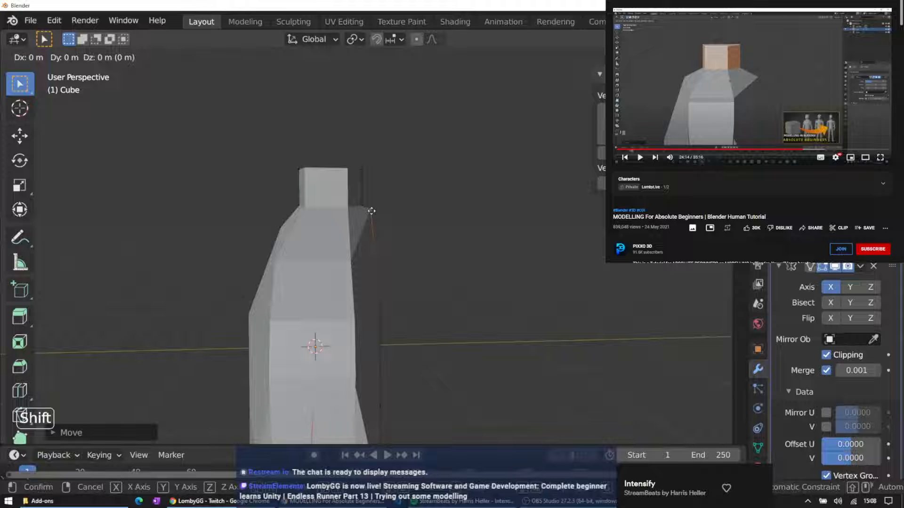
key(z)
click(371, 215)
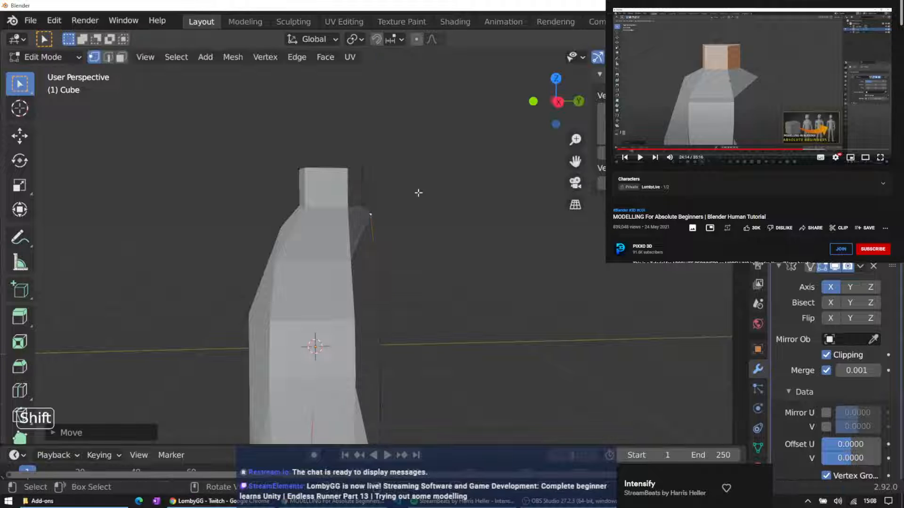
middle_drag(418, 193, 494, 141)
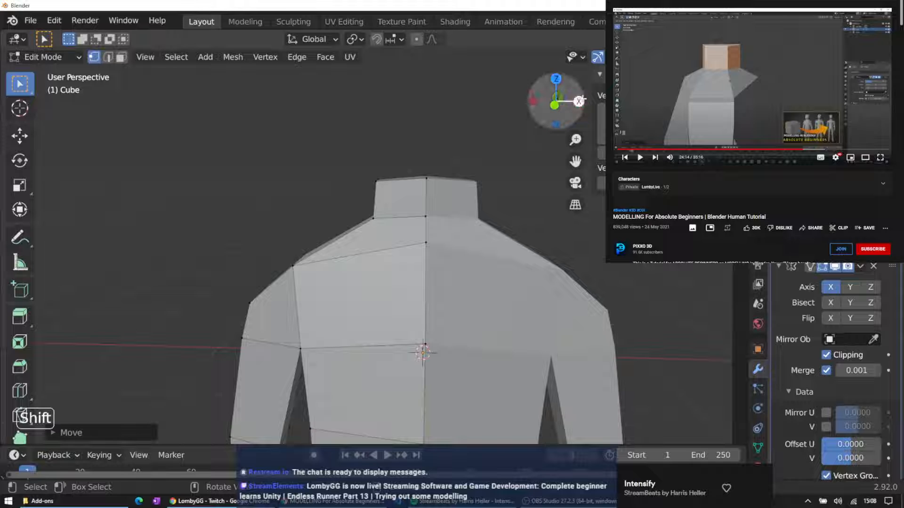
middle_drag(486, 115, 339, 121)
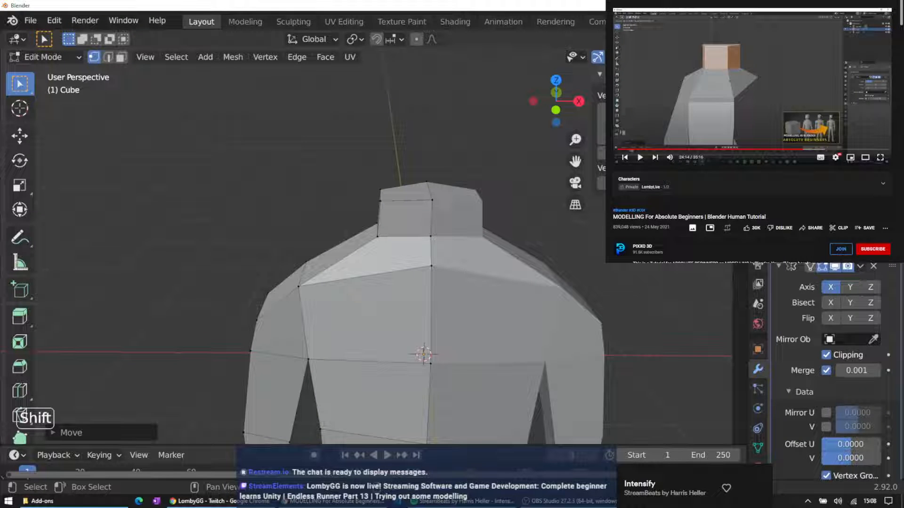
Switch to the browser and search the web in a new tab for "blender axis unity different"
key(ctrl+t)
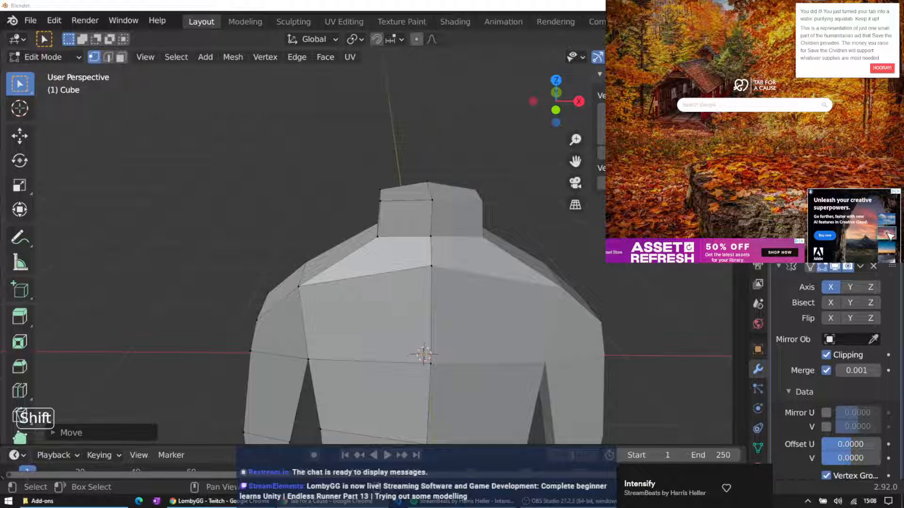
text(blender a)
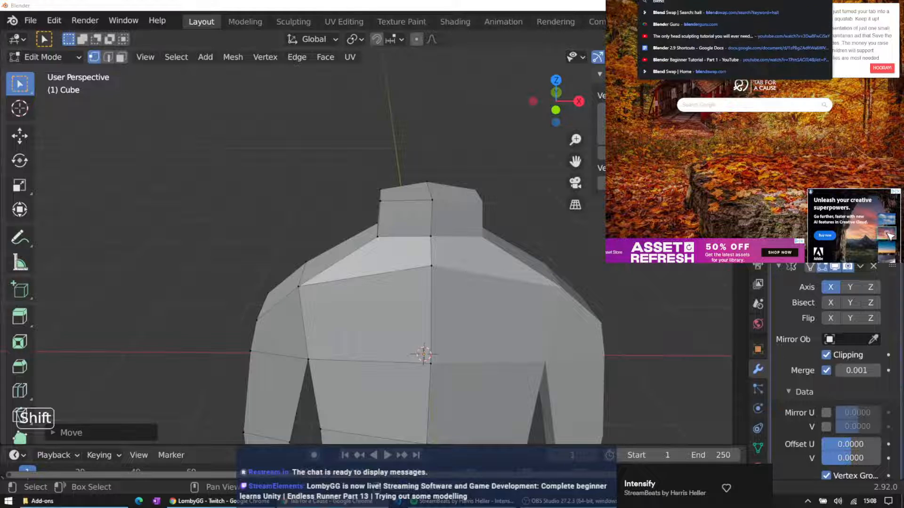
text(x)
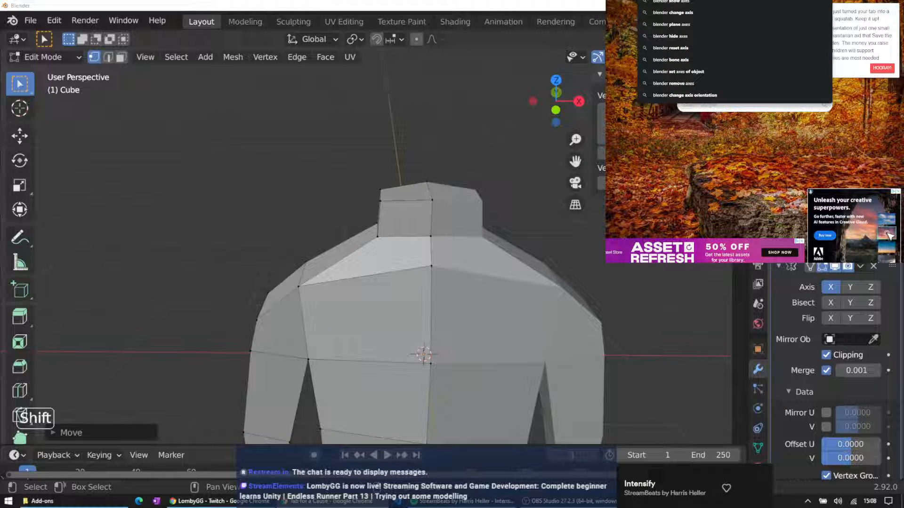
text( unity)
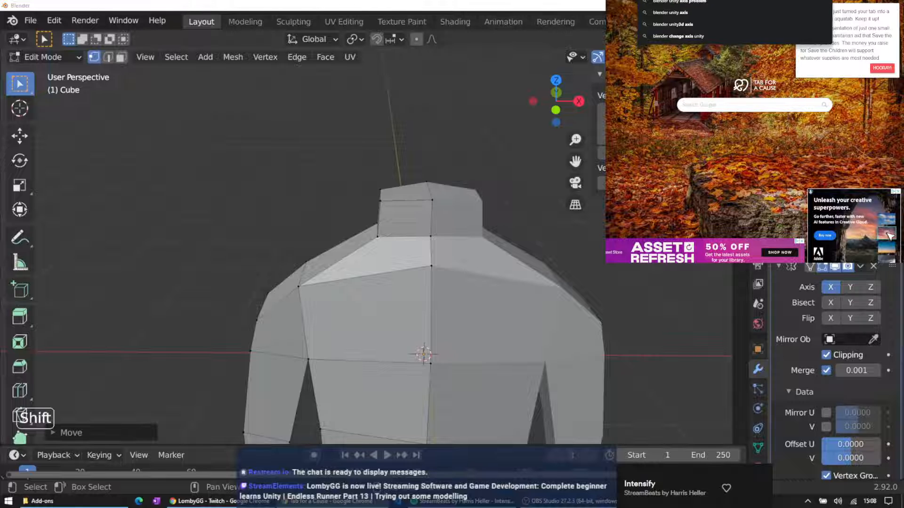
text( different)
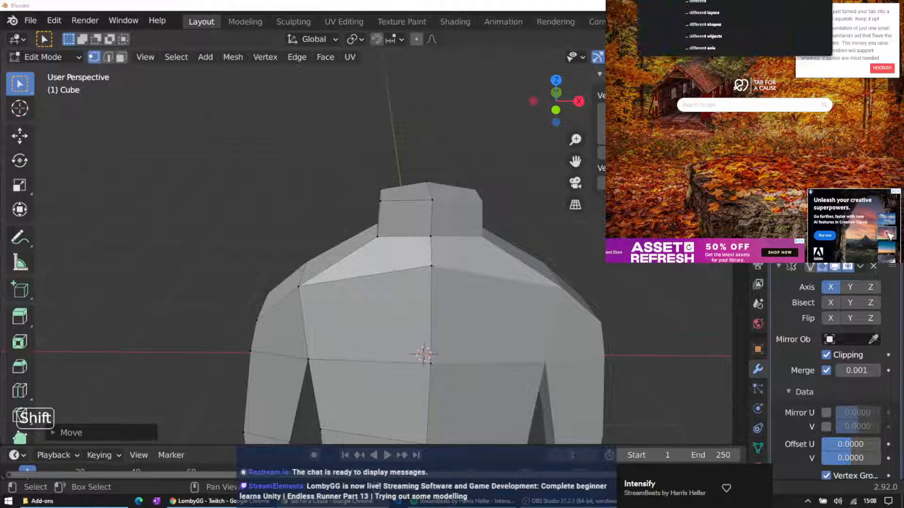
key(Return)
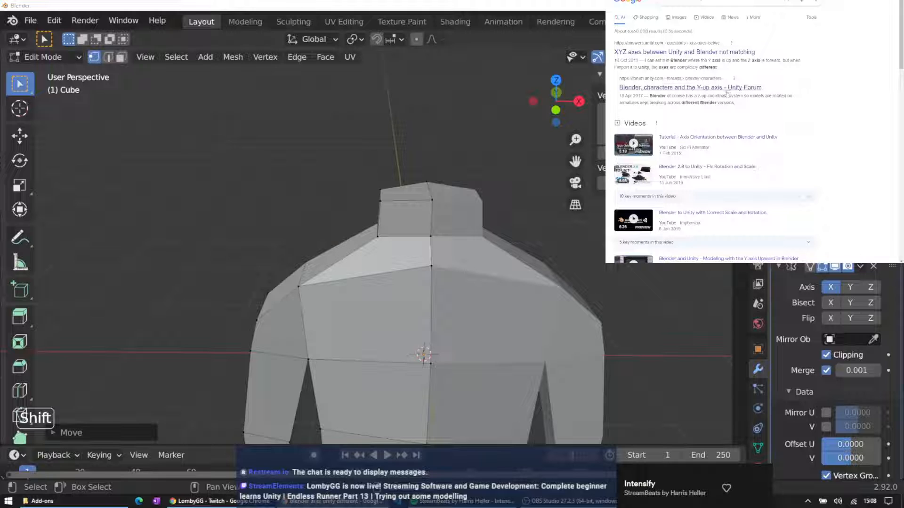
Read the Unity Forum thread about Blender characters and the Y-up axis, and return to the tutorial video
click(743, 85)
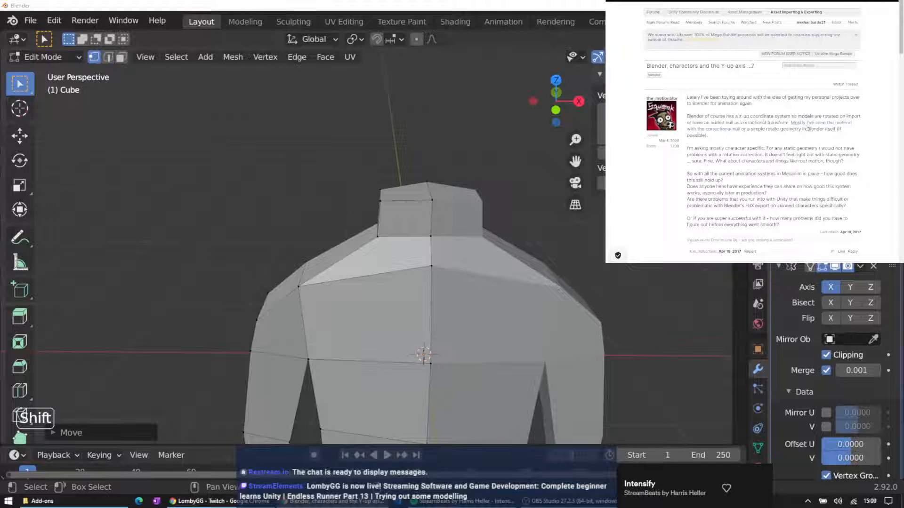
scroll(770, 147, down, 1)
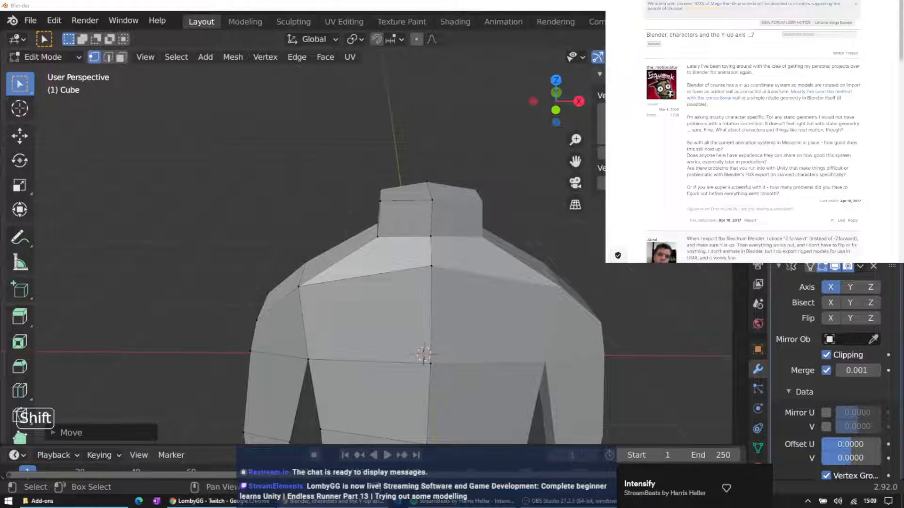
scroll(749, 140, down, 1)
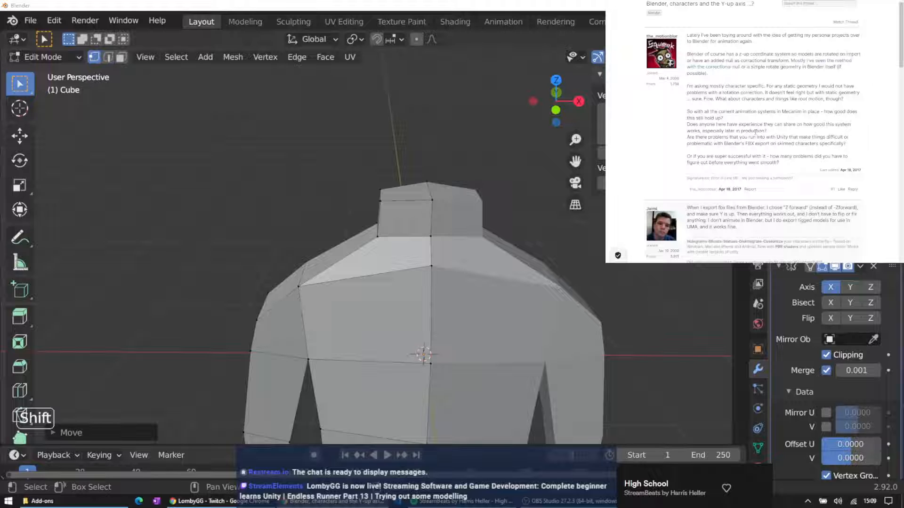
scroll(756, 133, down, 3)
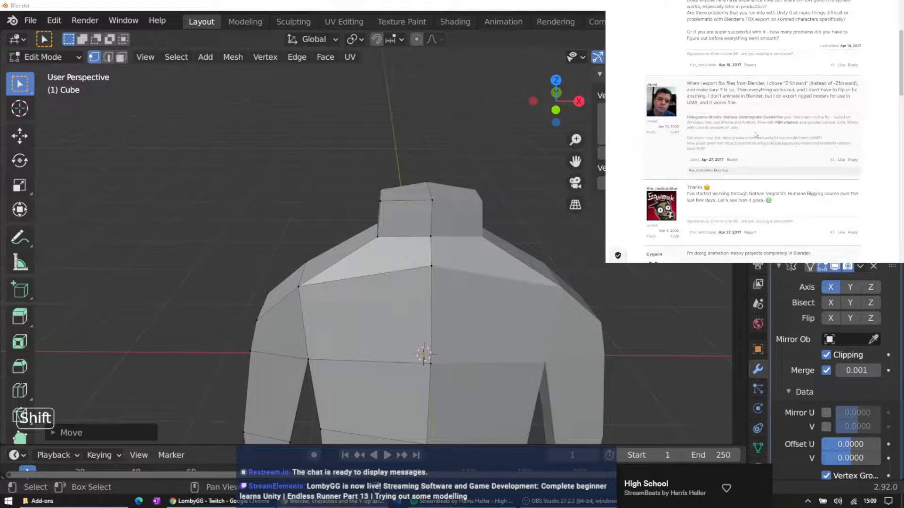
scroll(756, 135, down, 2)
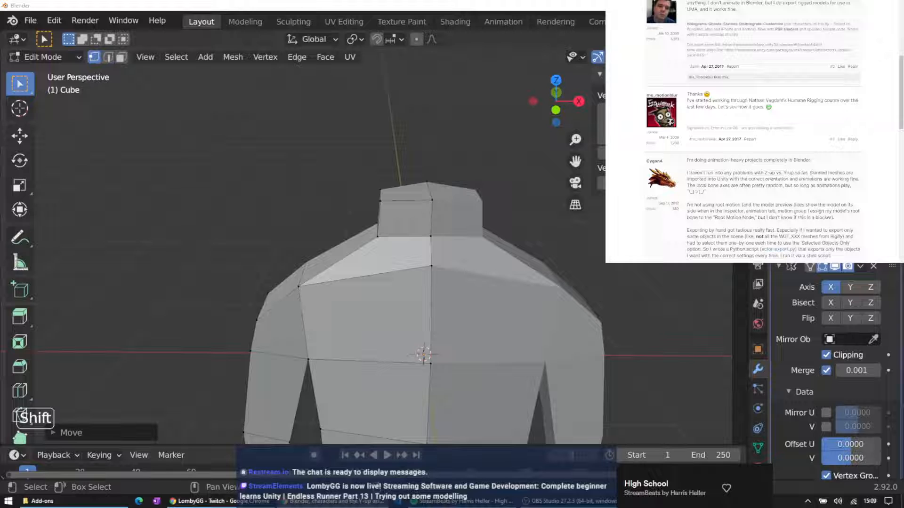
key(ctrl+Tab)
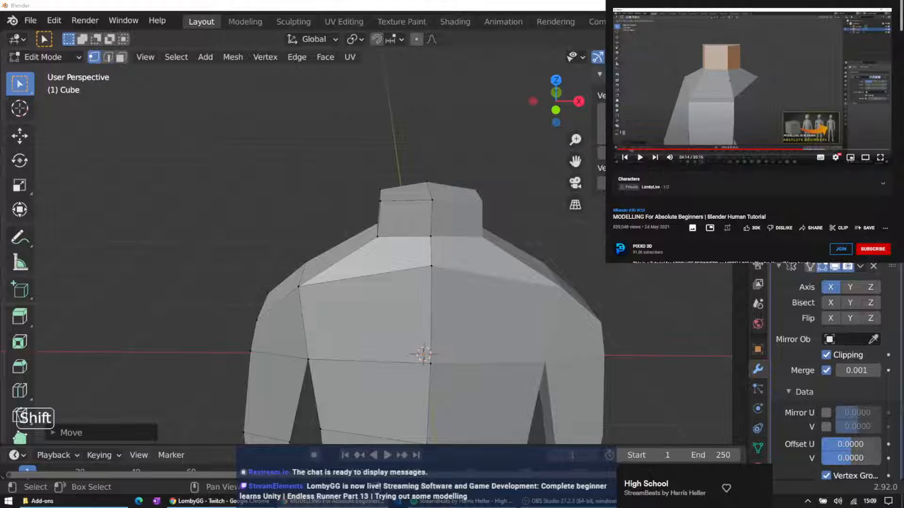
Switch to face selection, select the neck's top face and grow the selection to the neck's side faces
middle_drag(502, 205, 479, 163)
key(KP_3)
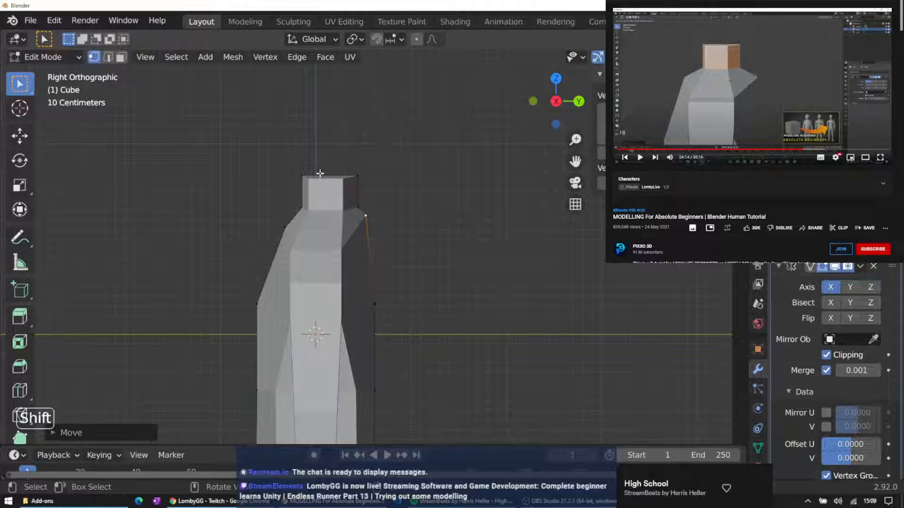
middle_drag(319, 174, 401, 203)
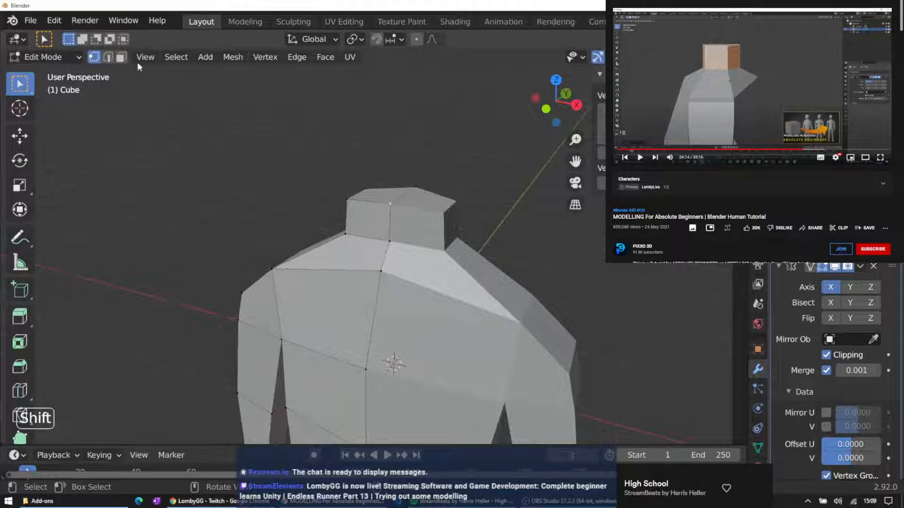
click(121, 57)
click(368, 194)
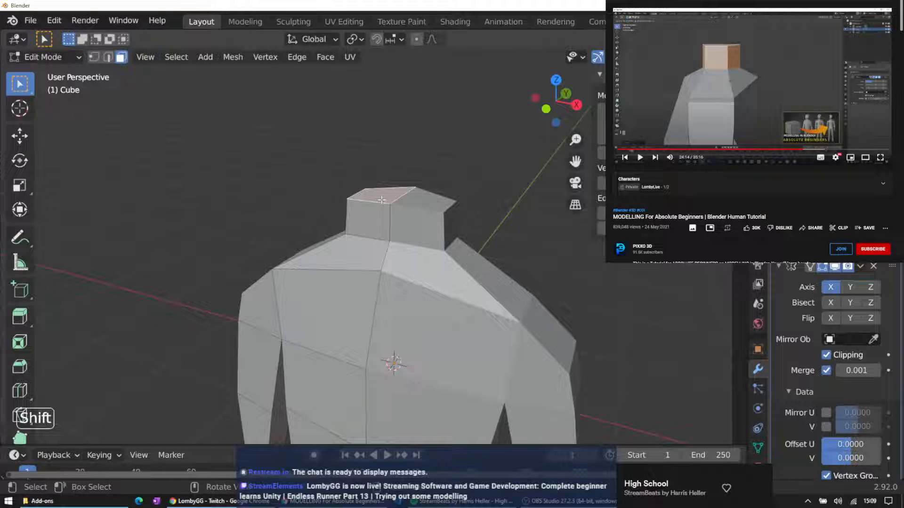
key(ctrl)
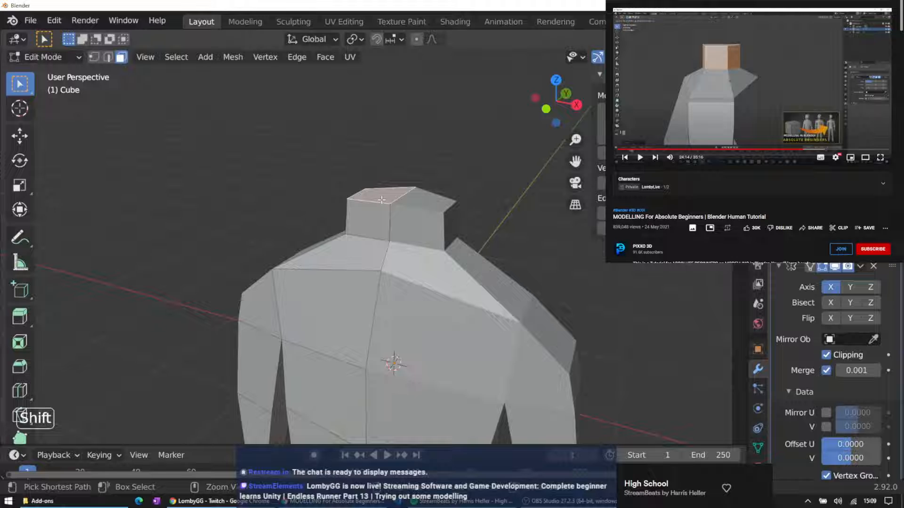
scroll(381, 200, up, 1)
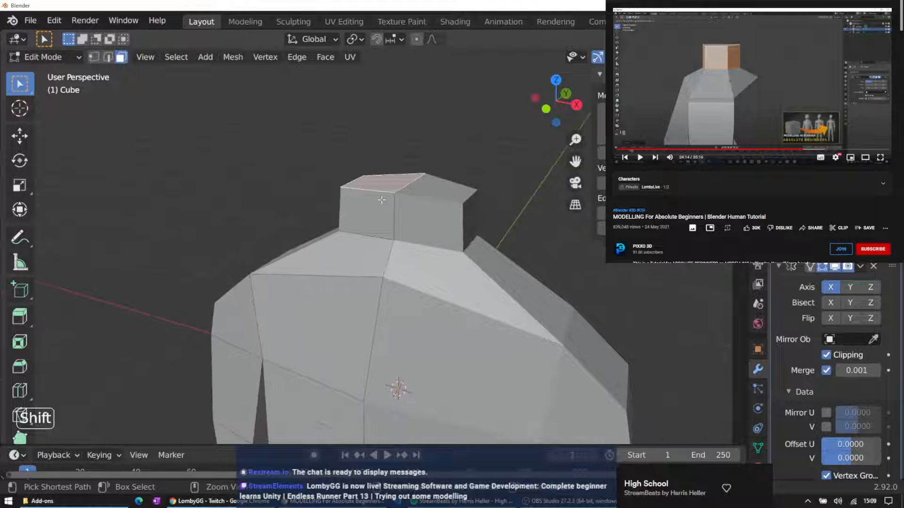
key(ctrl+shift+equal)
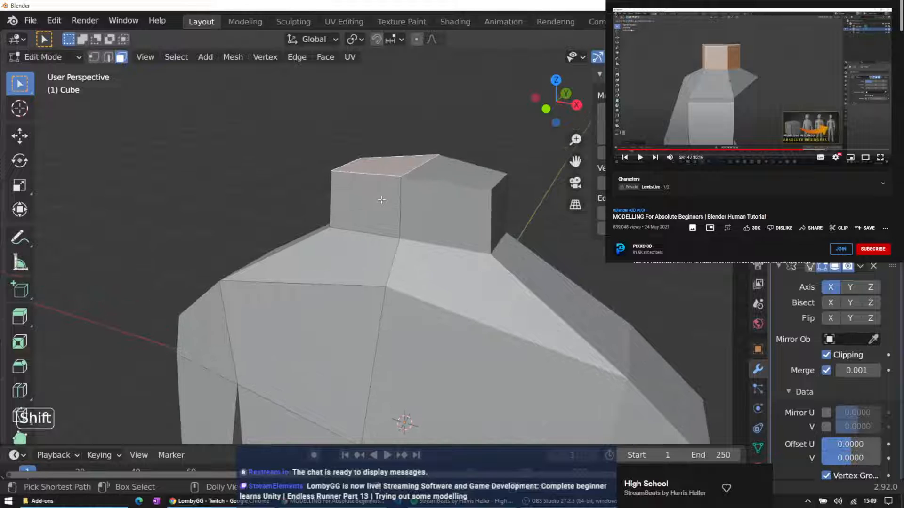
key(ctrl+shift+minus)
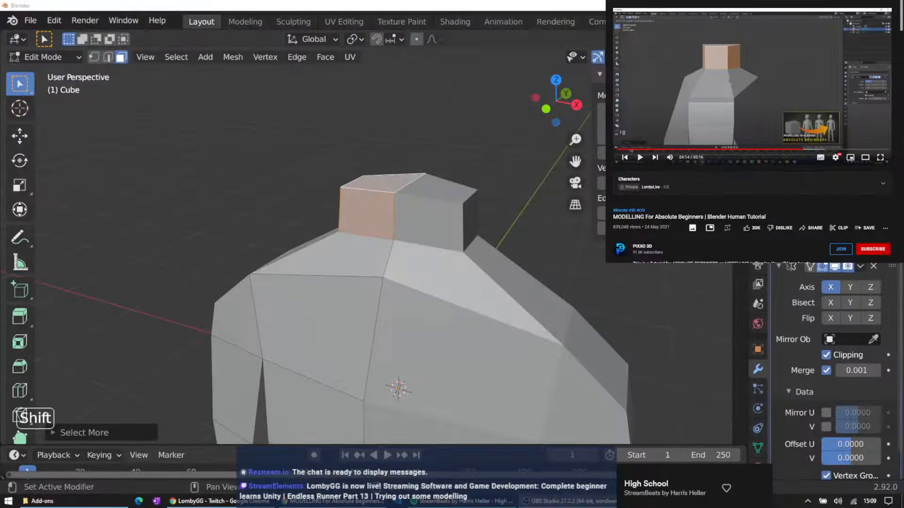
Compare the body's side profile in the right and left views with the tutorial and resume its playback
middle_drag(384, 153, 325, 160)
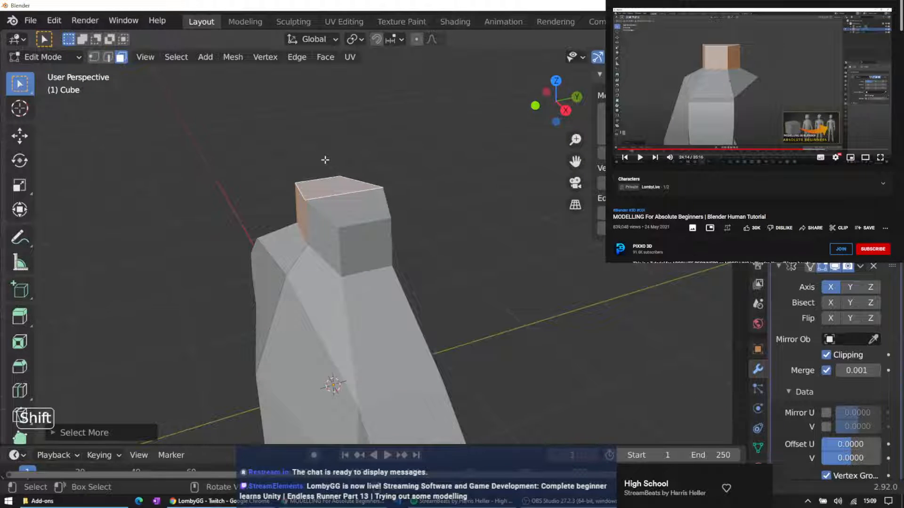
key(KP_3)
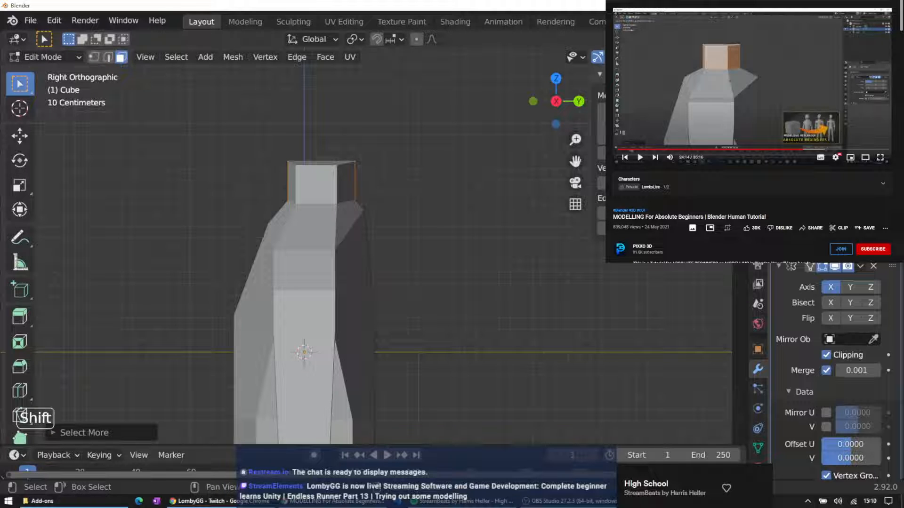
key(ctrl+KP_3)
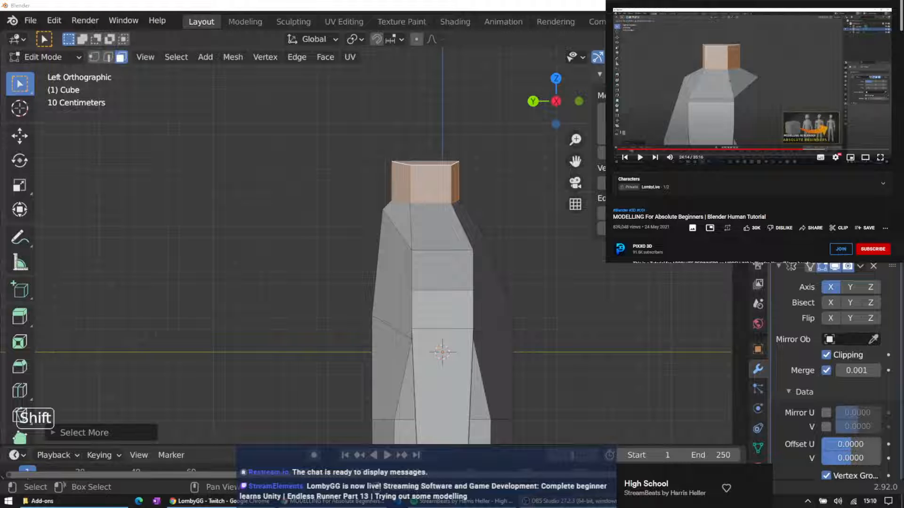
key(space)
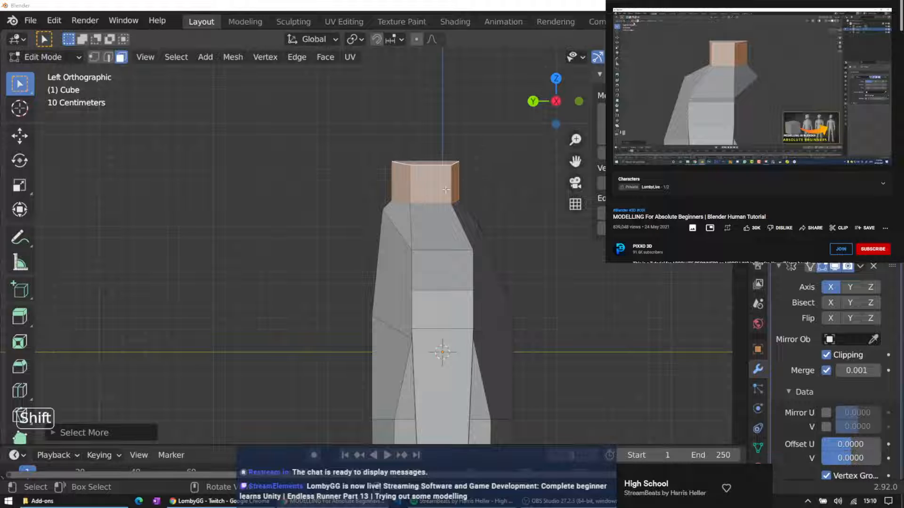
mouse_move(485, 177)
middle_down()
mouse_move(466, 181)
mouse_move(478, 166)
middle_up()
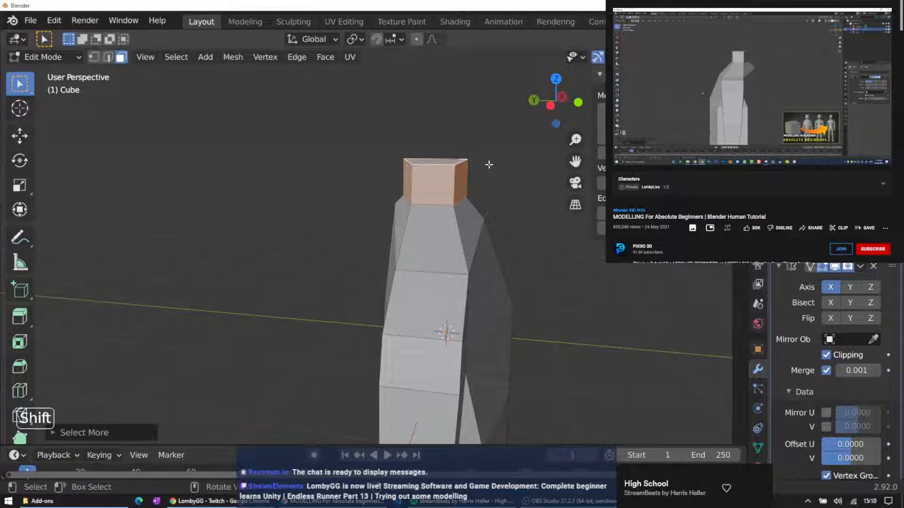
middle_drag(489, 165, 498, 226)
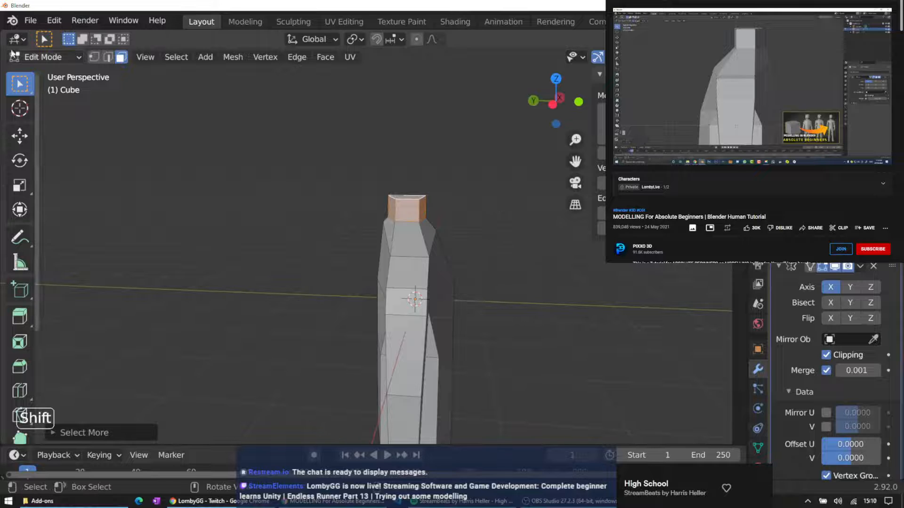
Switch to vertex selection and move the chest's centre vertex at armpit height slightly inward along the Y axis
key(1)
click(459, 285)
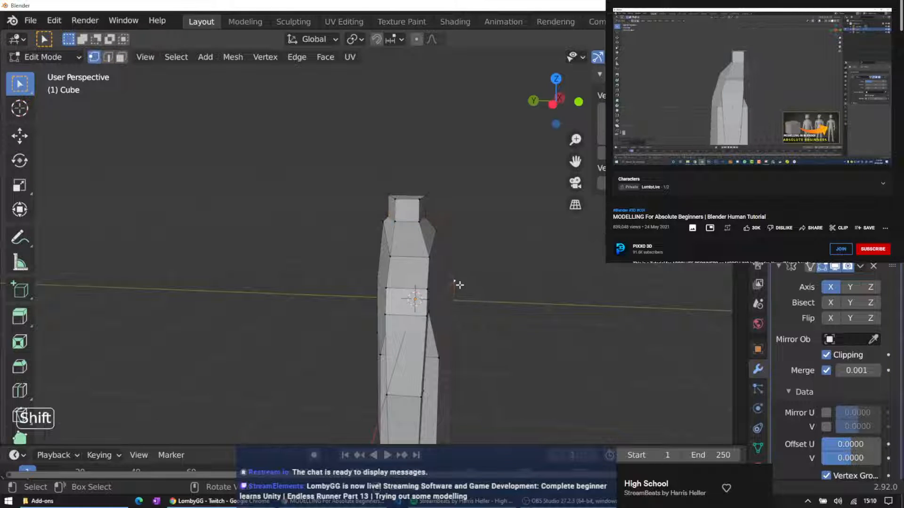
key(g)
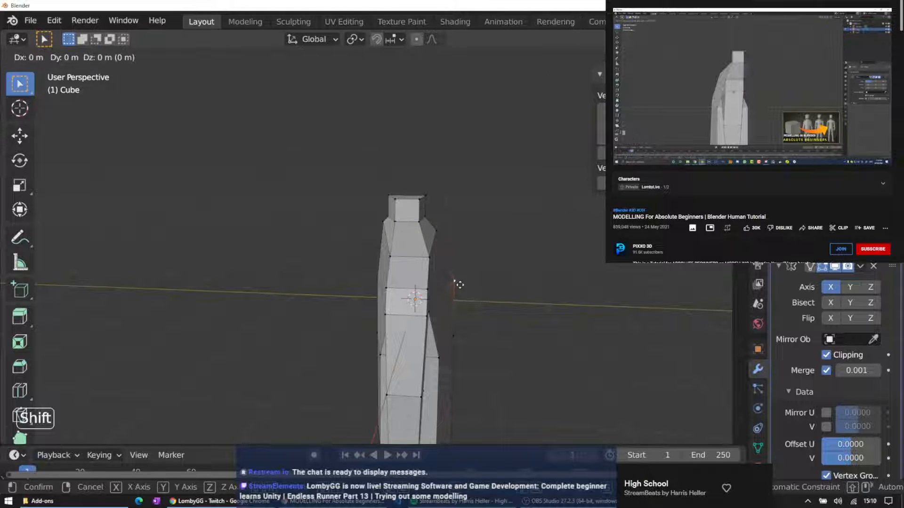
key(z)
key(x)
key(y)
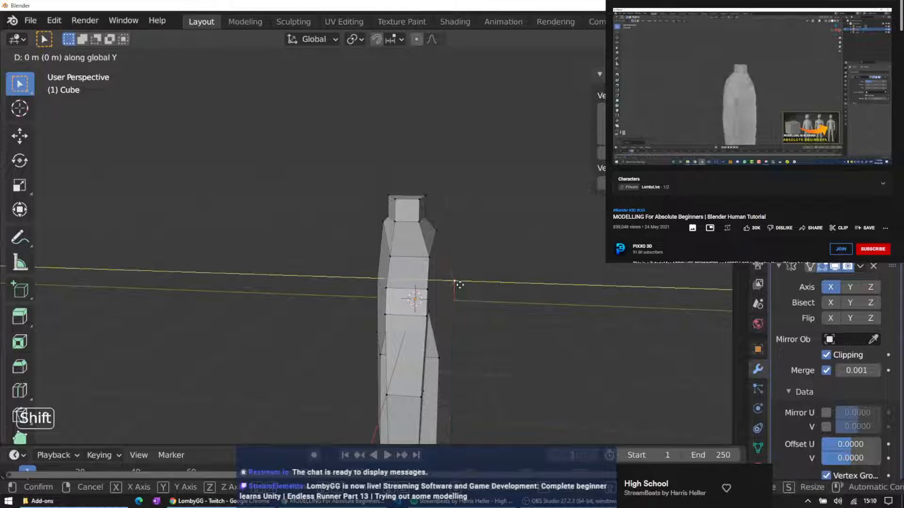
click(458, 286)
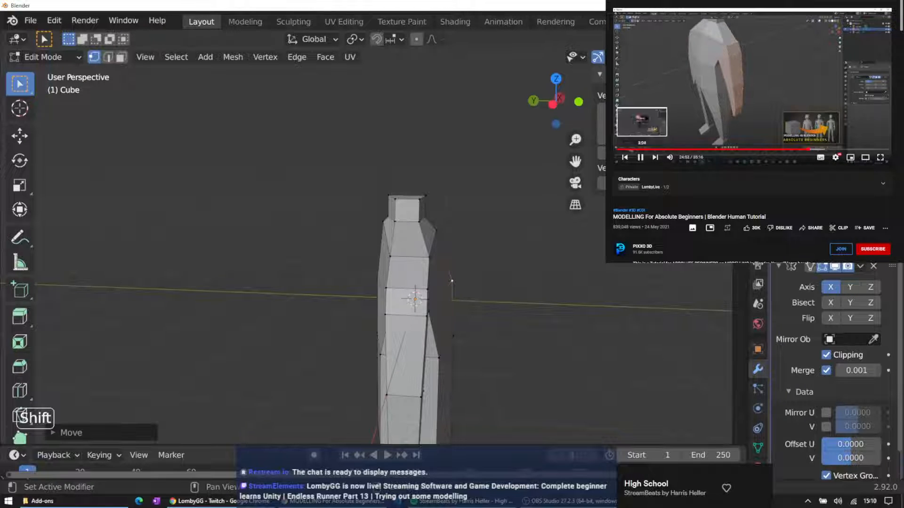
Pause the tutorial video and select the wrist-loop vertices of the editable arm
click(640, 157)
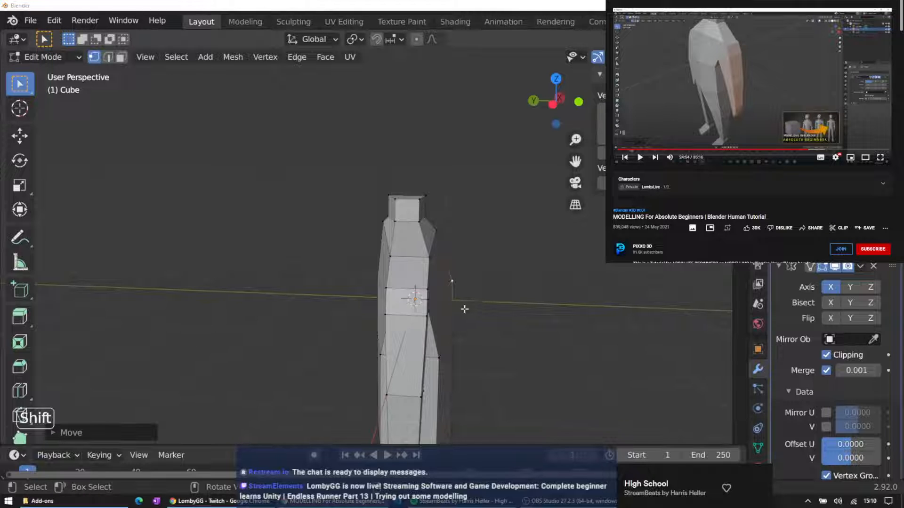
middle_drag(465, 307, 511, 217)
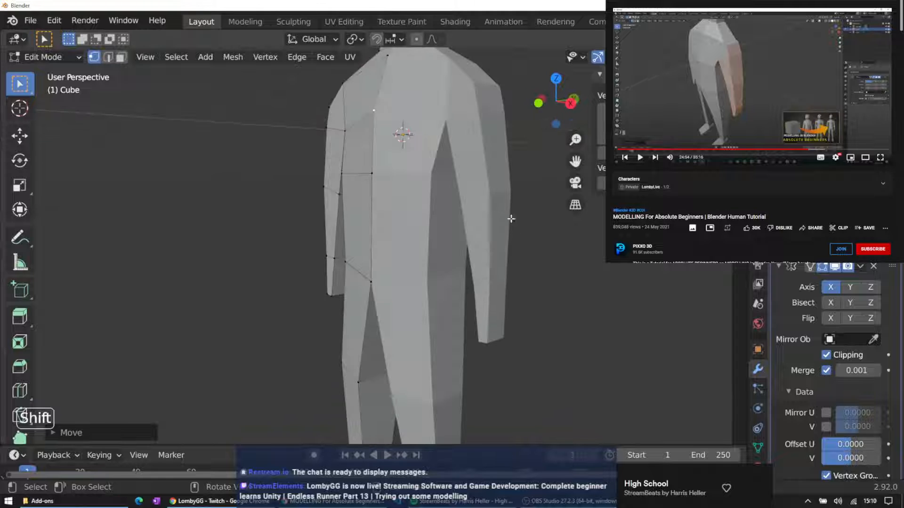
middle_drag(295, 252, 185, 228)
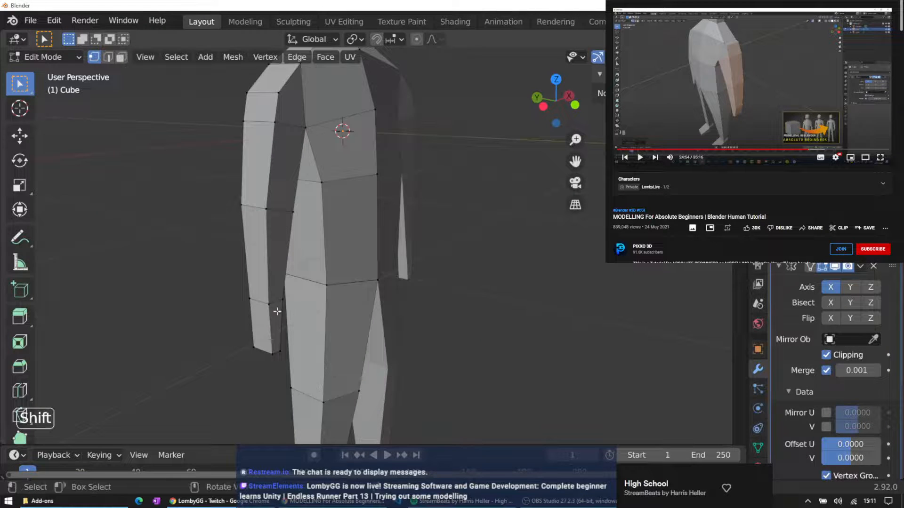
click(250, 298)
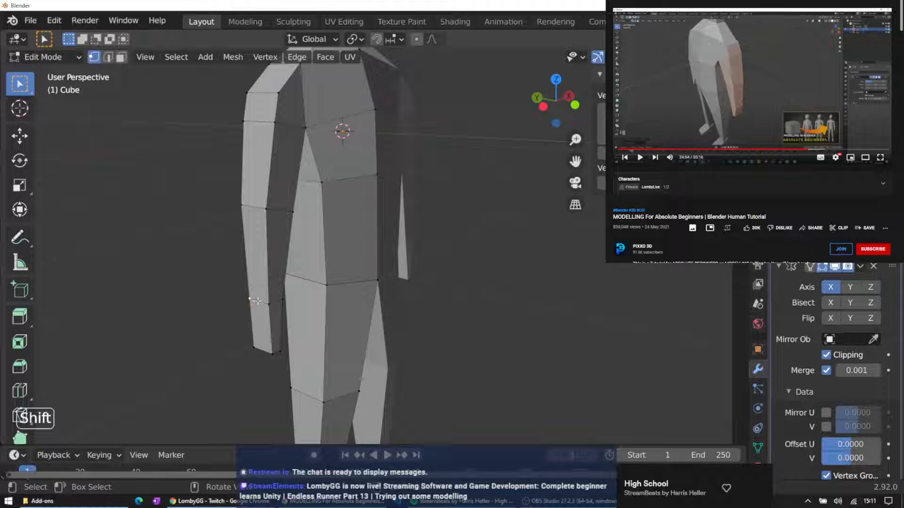
key(alt)
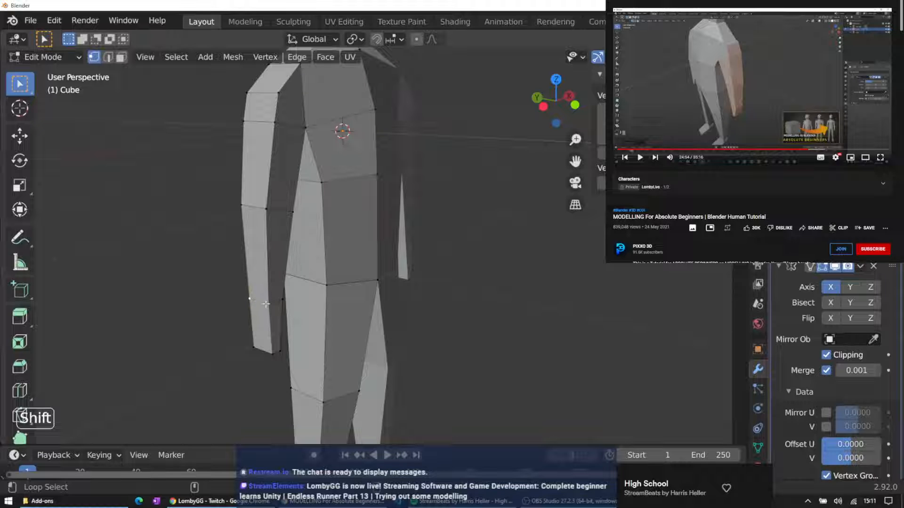
middle_drag(281, 301, 229, 285)
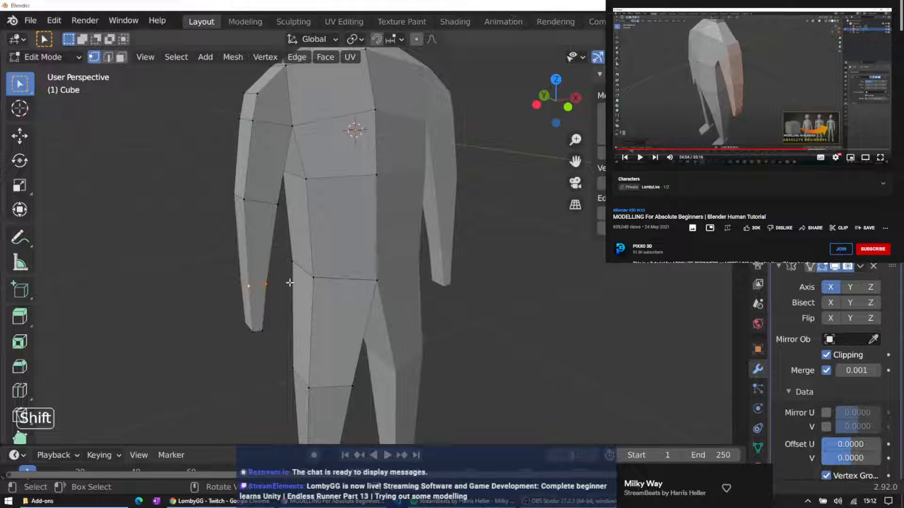
Grow and shrink the wrist selection until it covers the arm from the hand up to armpit height
key(ctrl+KP_Add)
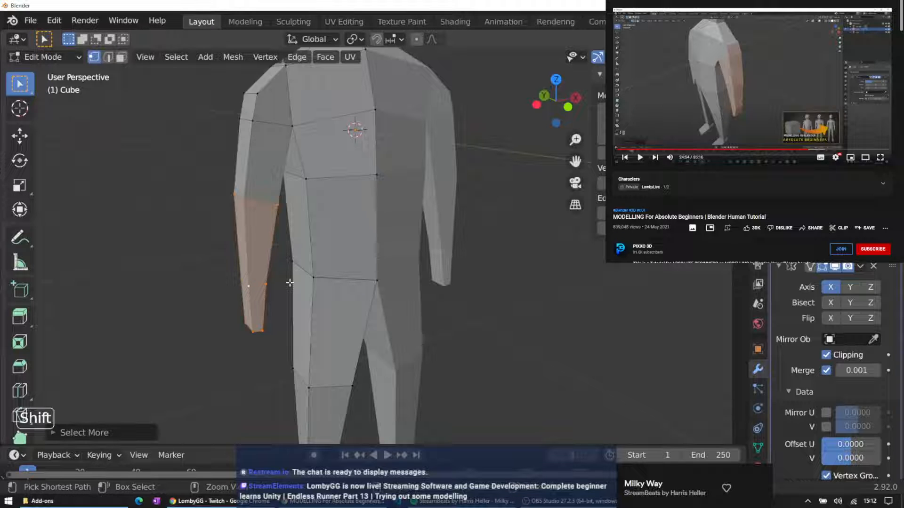
key(ctrl+KP_Add)
key(ctrl+KP_Add)
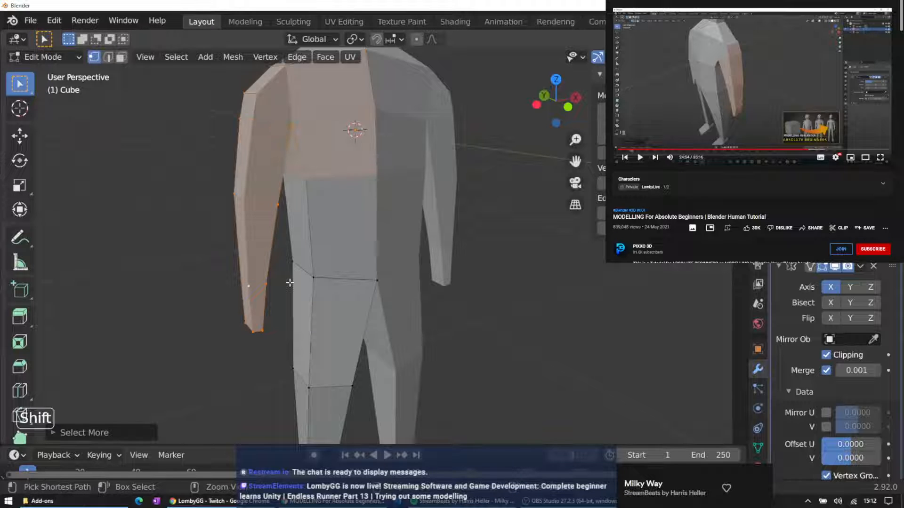
key(ctrl+KP_Subtract)
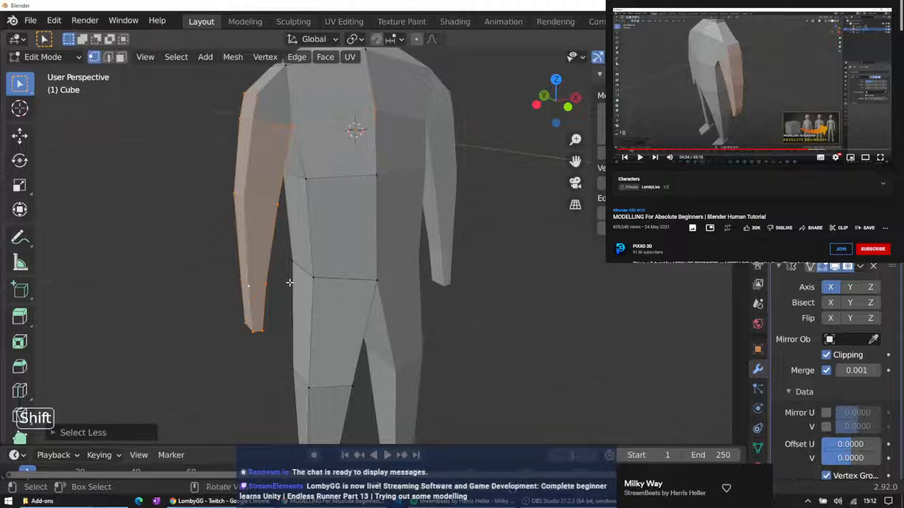
middle_drag(197, 125, 196, 201)
key(ctrl+KP_Subtract)
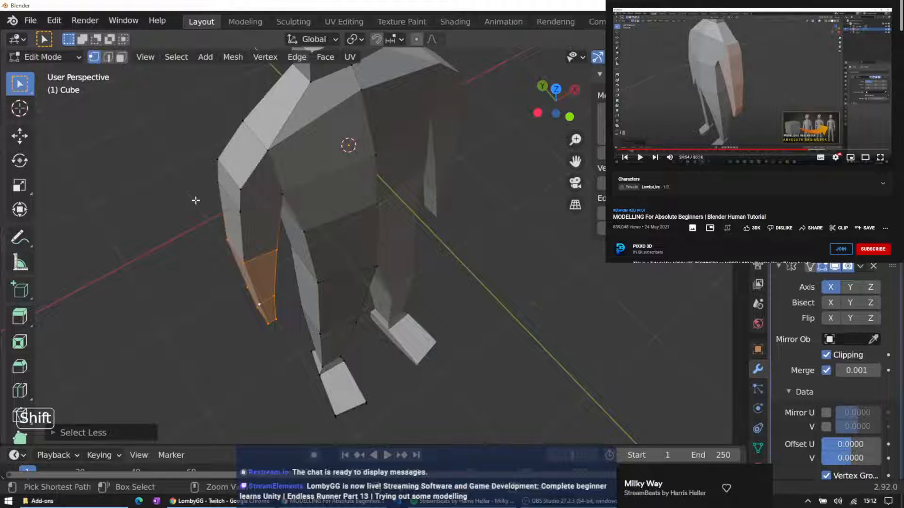
key(ctrl+KP_Add)
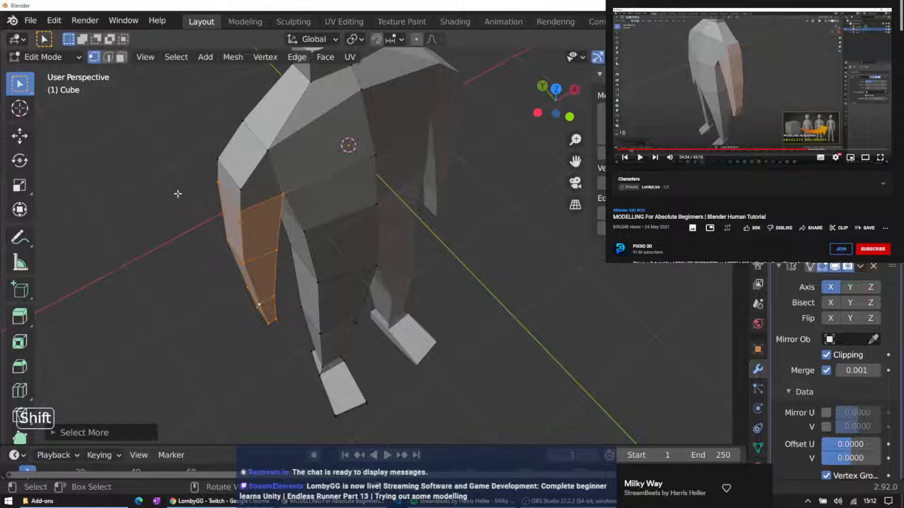
middle_drag(178, 194, 172, 147)
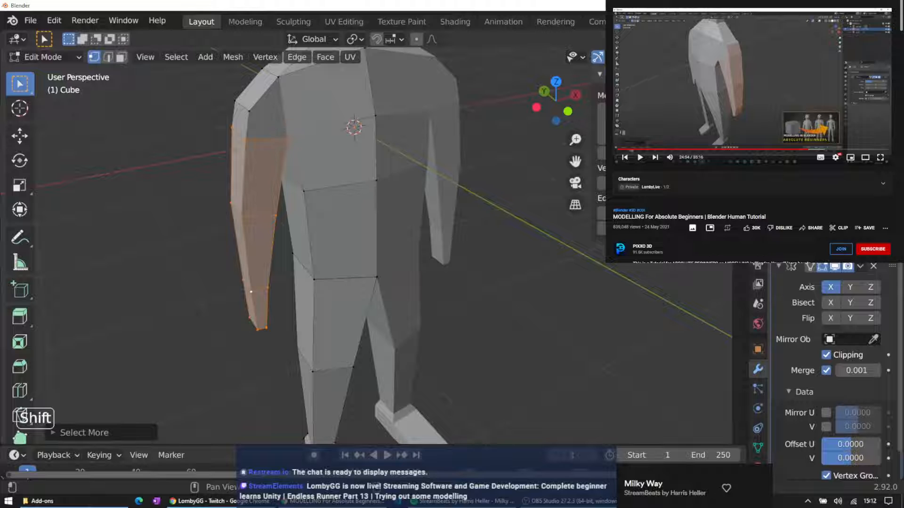
Watch the tutorial's next part on repositioning the selected arm, and pause the video
click(734, 99)
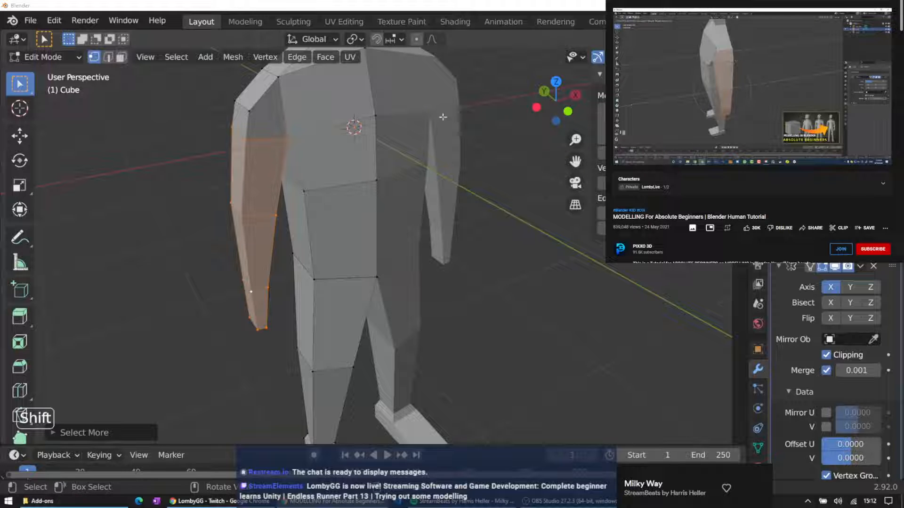
mouse_move(674, 66)
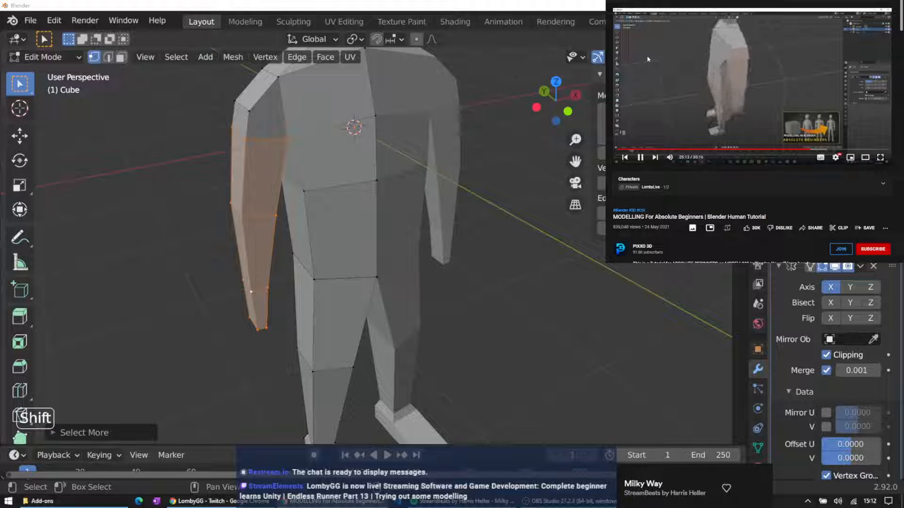
click(636, 60)
Add the adjoining upper-arm vertices to the arm selection and turn on proportional editing
middle_drag(147, 119, 391, 140)
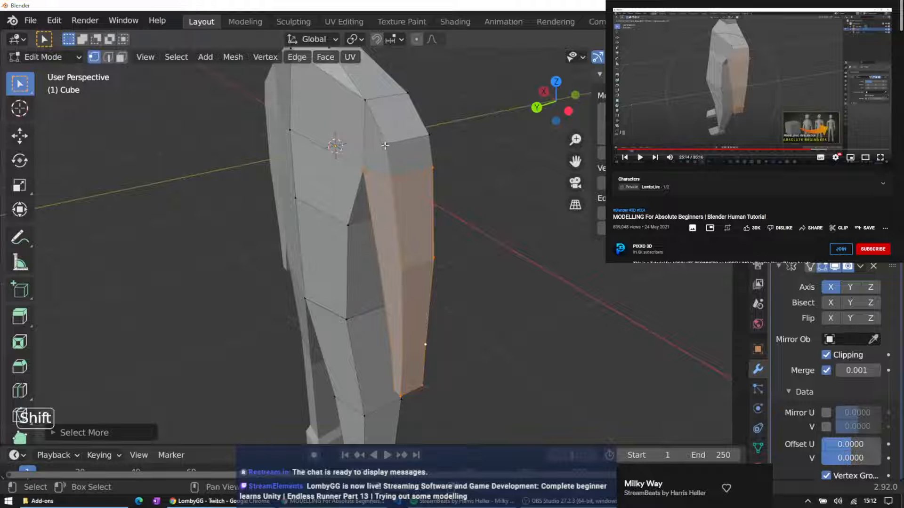
shift+click(386, 144)
middle_drag(456, 115, 428, 49)
click(417, 39)
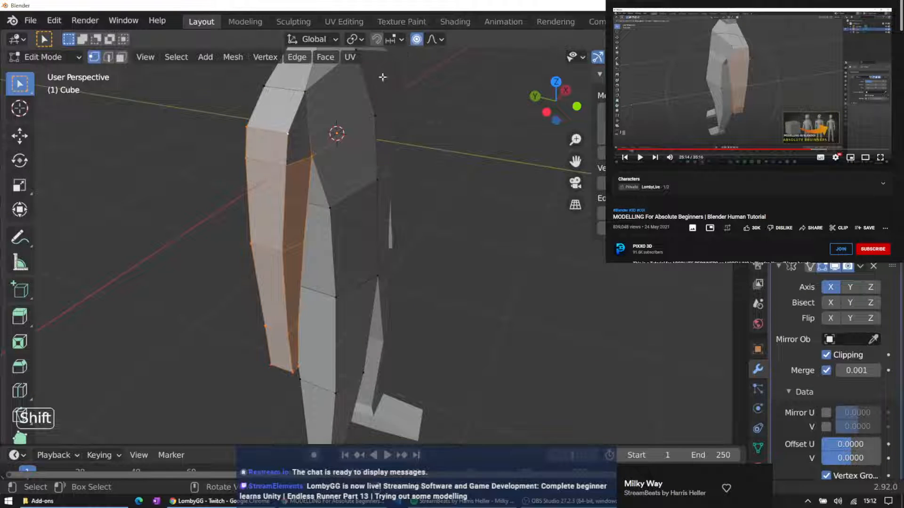
Try moving the arm with proportional editing while adjusting the influence size to 0.91, and undo the move
key(g)
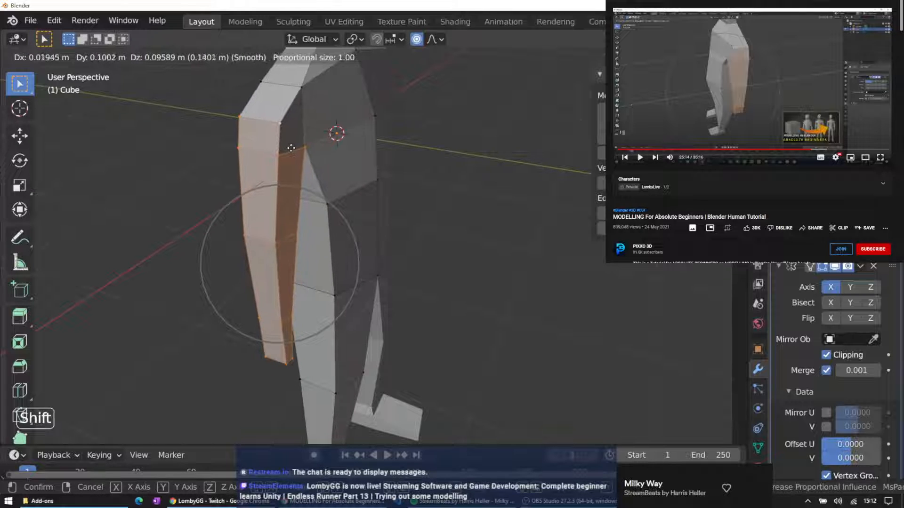
scroll(283, 158, down, 6)
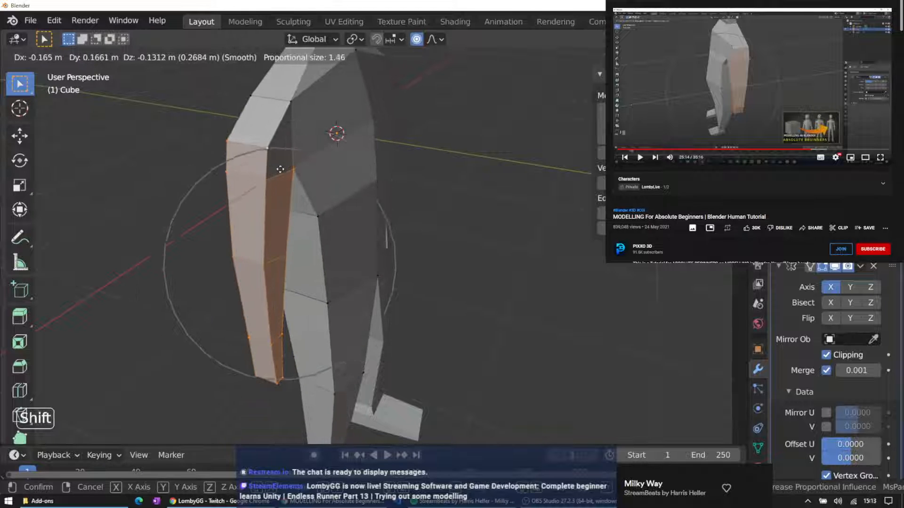
scroll(268, 170, up, 6)
scroll(238, 174, up, 9)
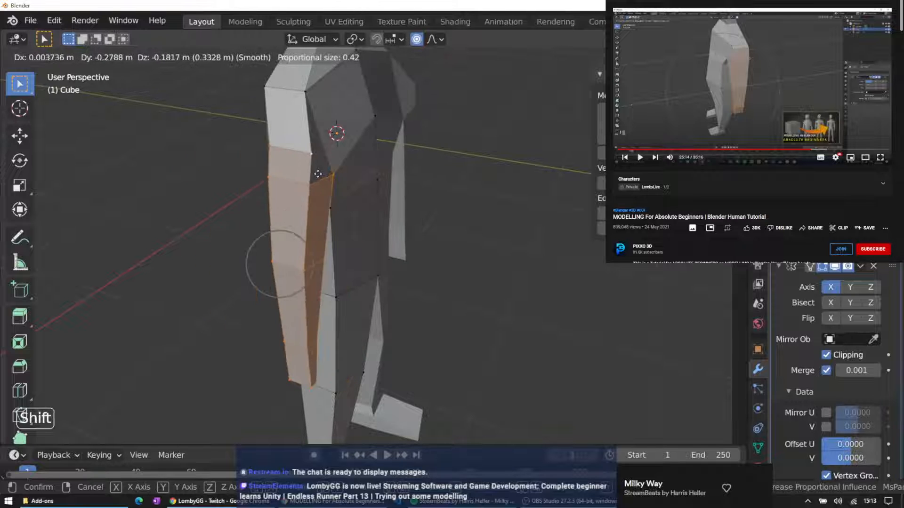
scroll(306, 170, down, 7)
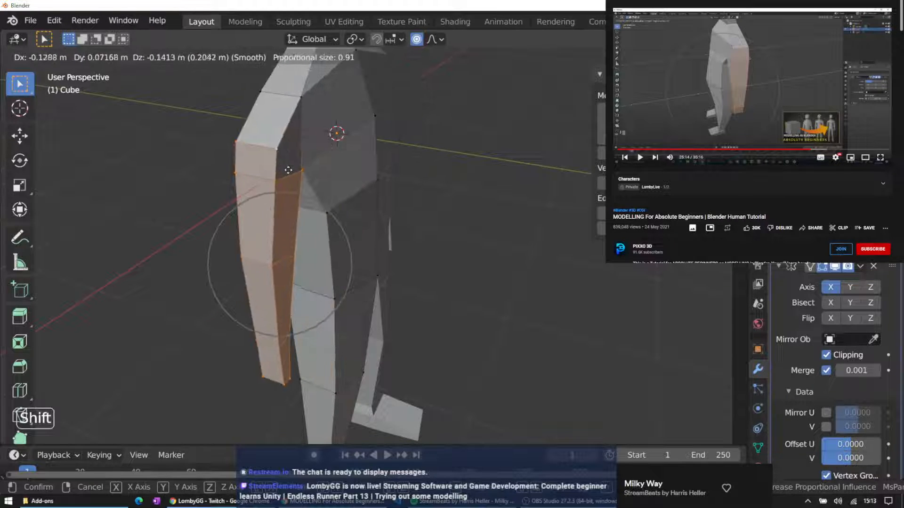
scroll(310, 160, down, 1)
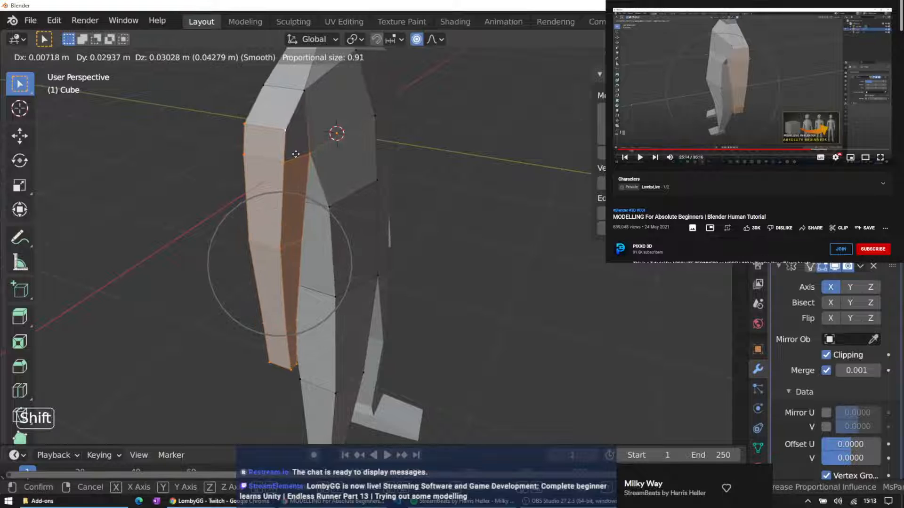
text(3)
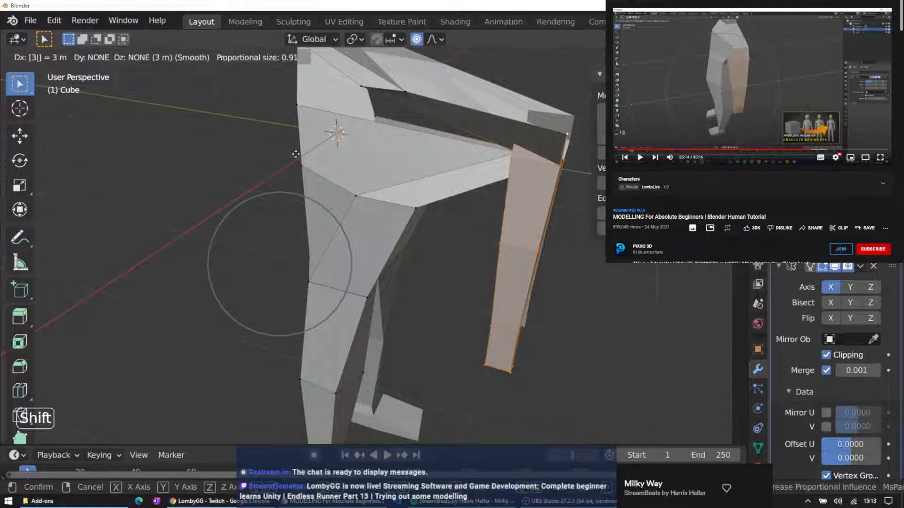
text(3)
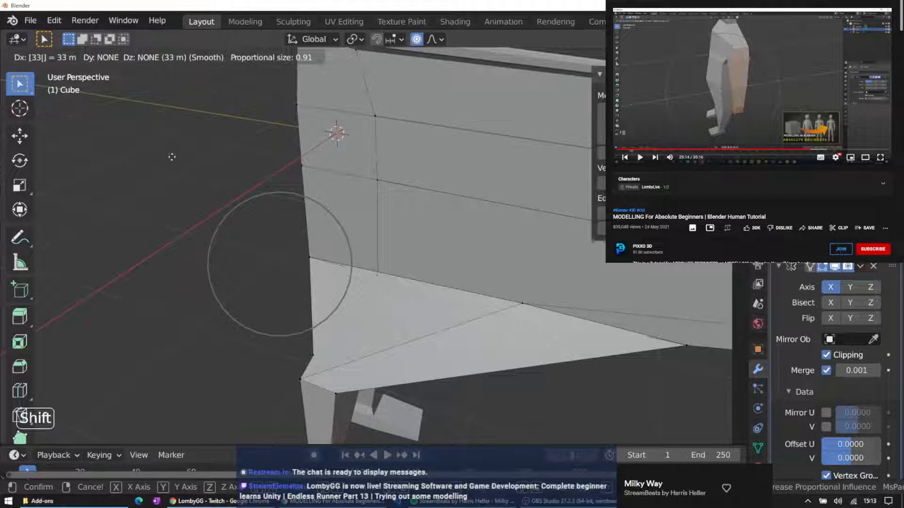
text(1)
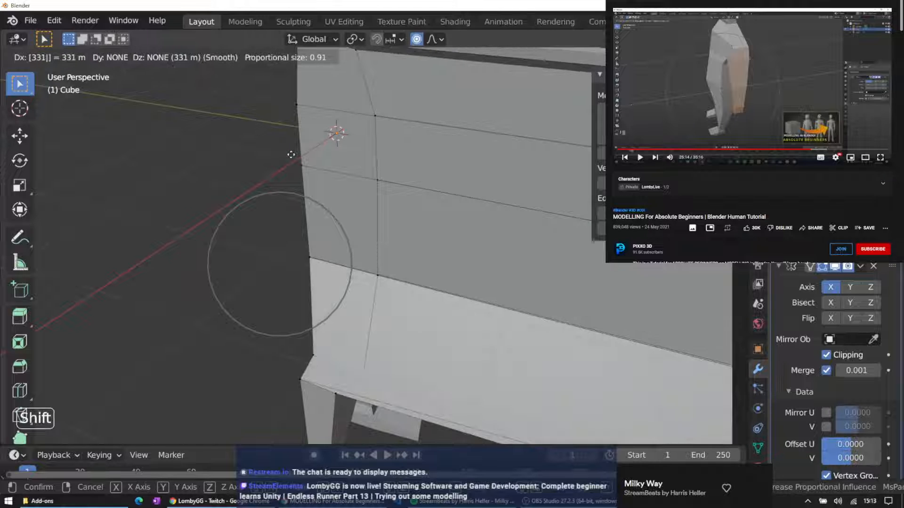
text(1)
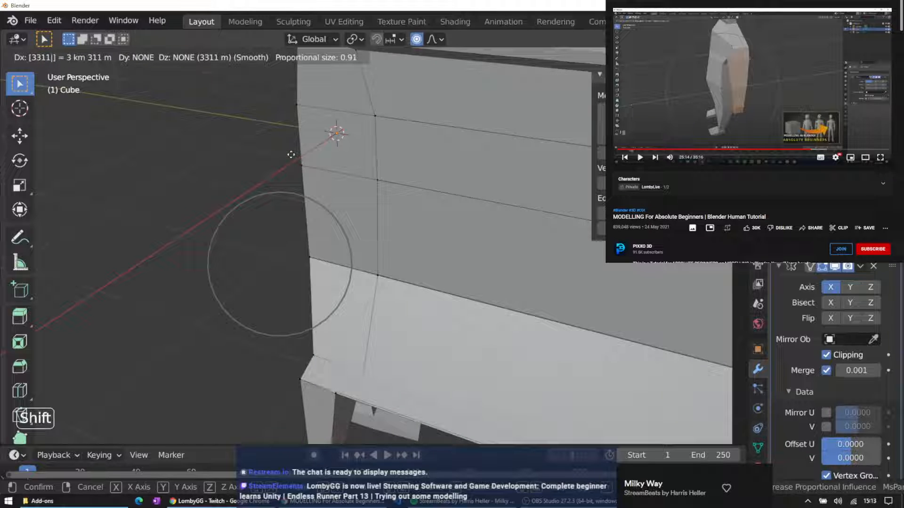
click(279, 164)
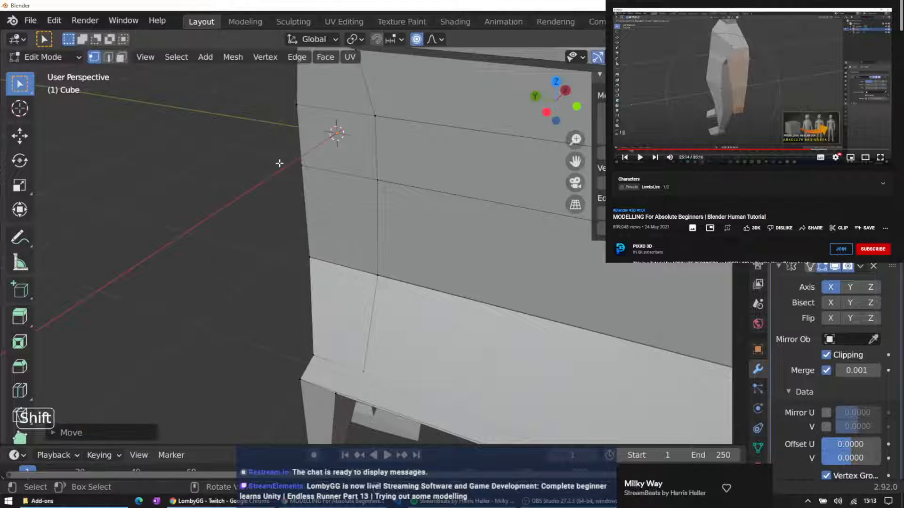
key(ctrl+z)
Try moving the selected arm slightly backward and up in the left orthographic view with proportional editing
middle_drag(176, 134, 217, 109)
key(KP_3)
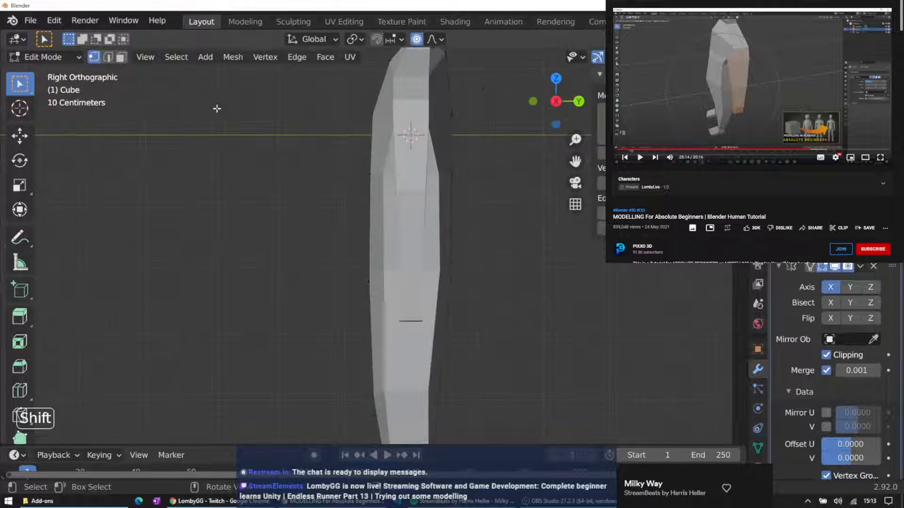
key(ctrl+KP_3)
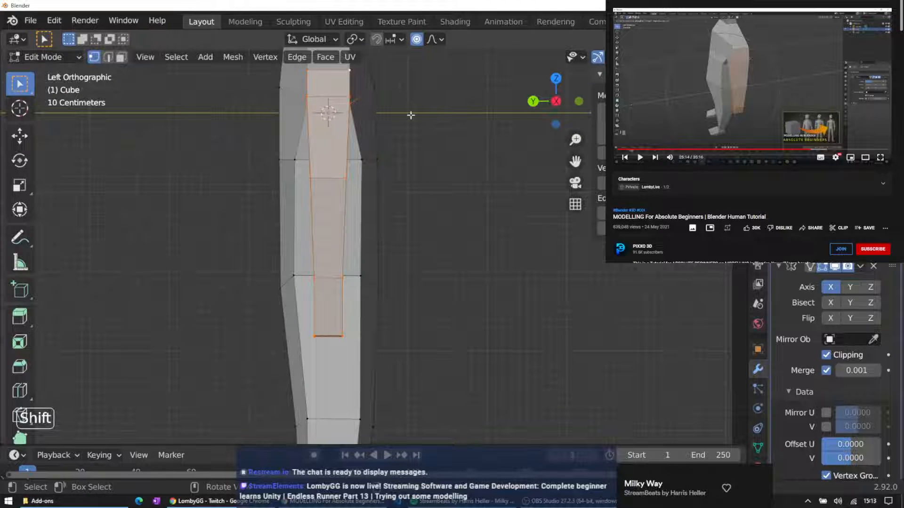
scroll(412, 141, down, 4)
scroll(414, 162, up, 5)
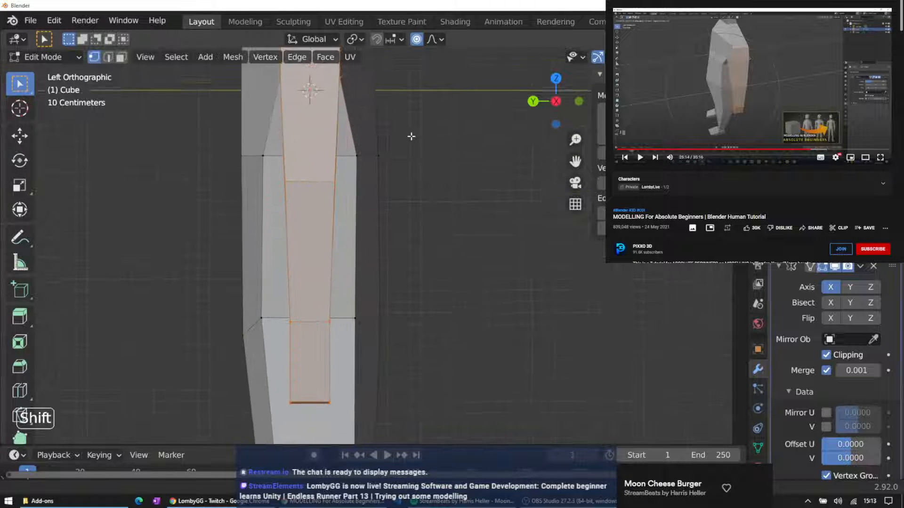
shift+middle_drag(411, 137, 424, 280)
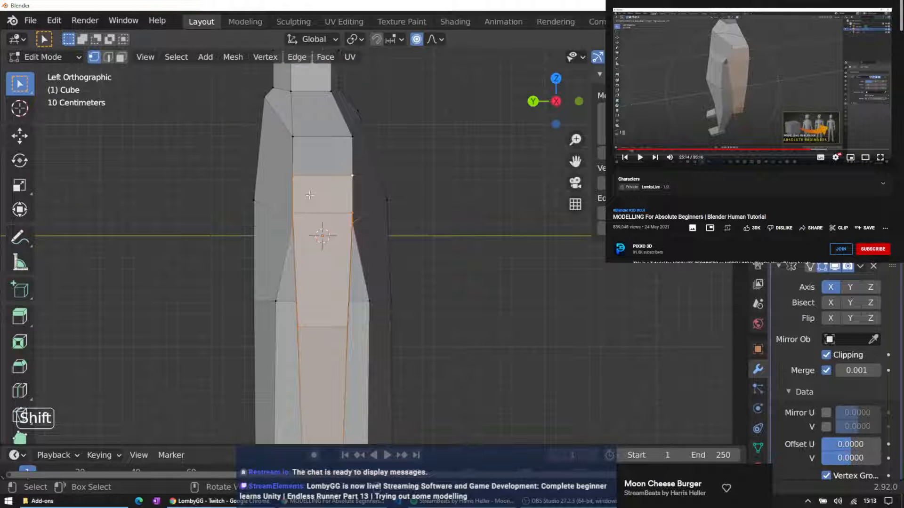
key(g)
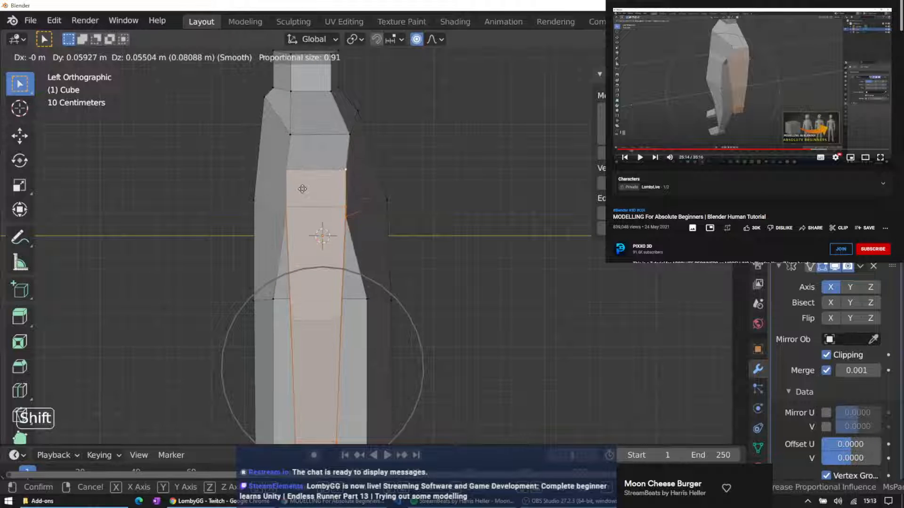
click(302, 189)
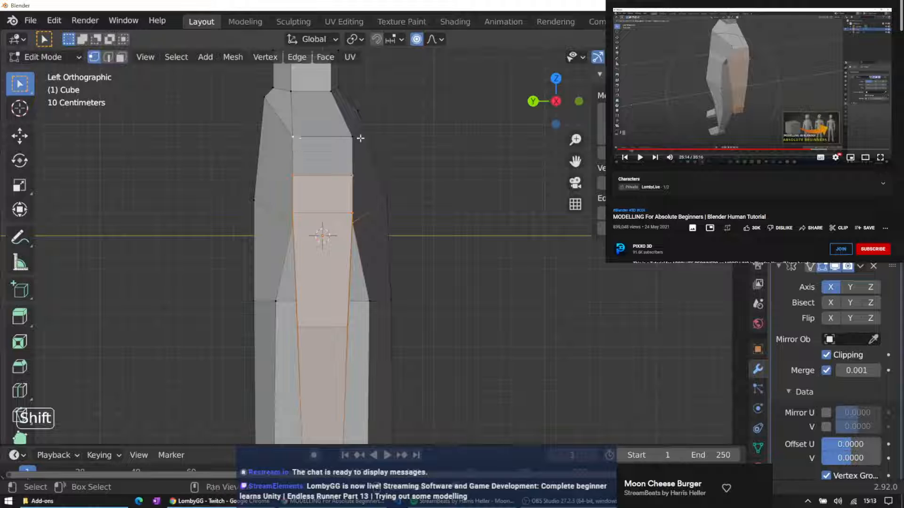
Move the selected arm about 0.11 m backward and 0.02 m up in the left orthographic view with proportional editing
middle_drag(244, 144, 168, 179)
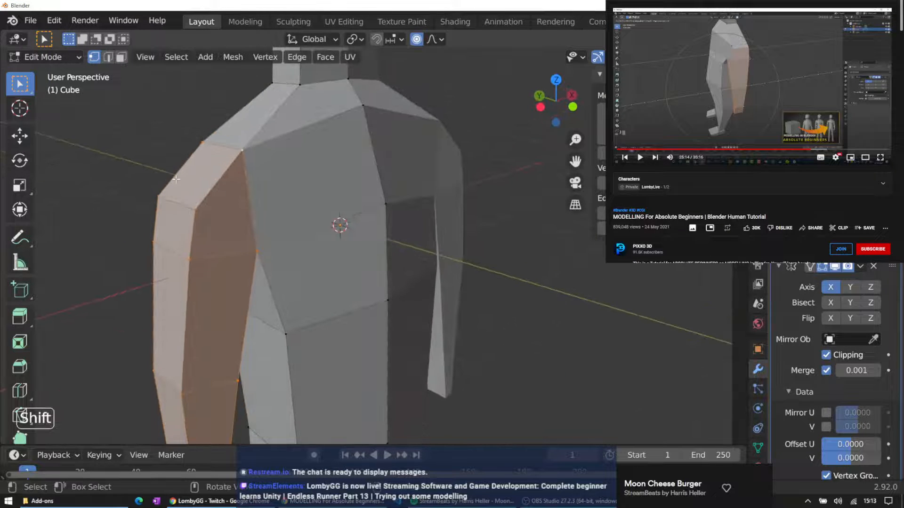
key(ctrl+KP_3)
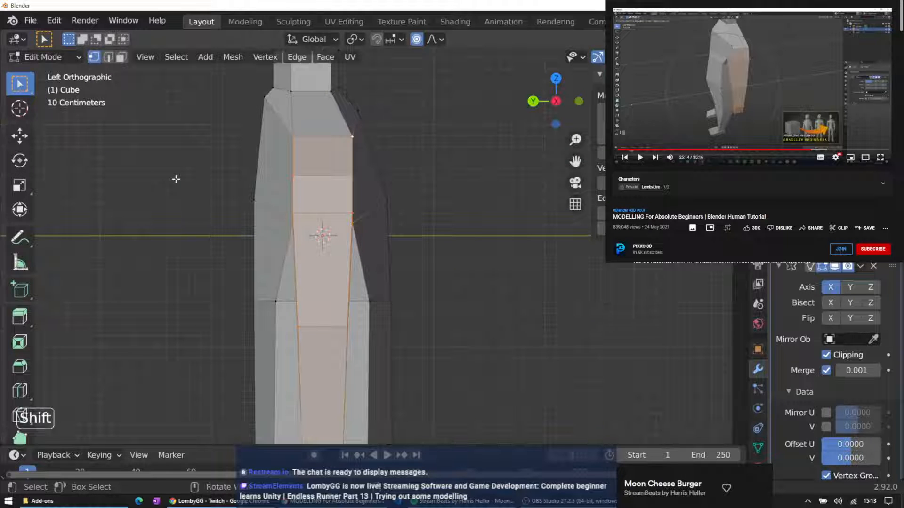
key(g)
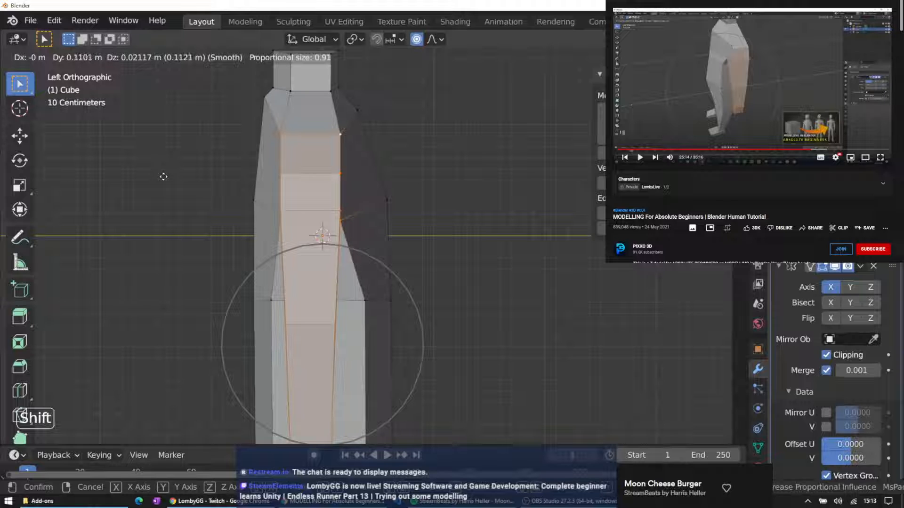
click(163, 176)
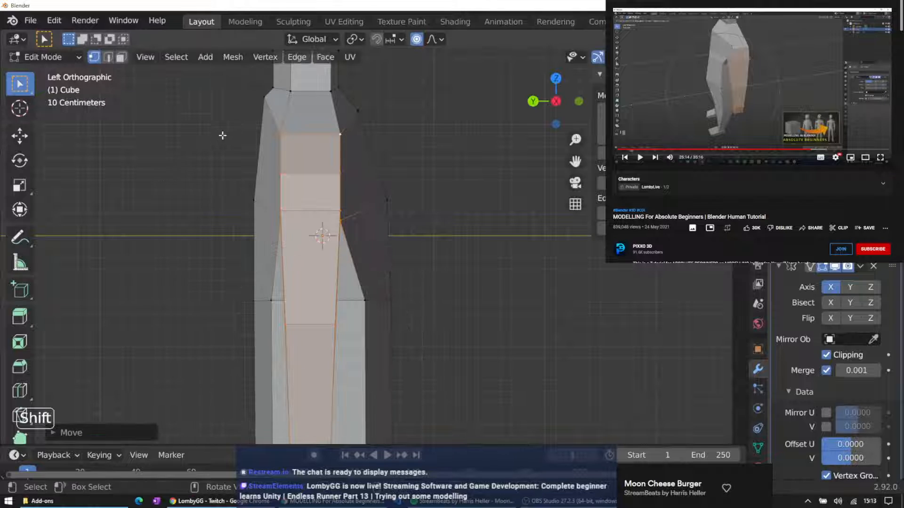
Replace the arm selection with the centre vertex of the torso's waist edge and switch the viewport to wireframe shading
middle_drag(420, 152, 243, 187)
scroll(242, 188, down, 5)
middle_drag(423, 216, 314, 186)
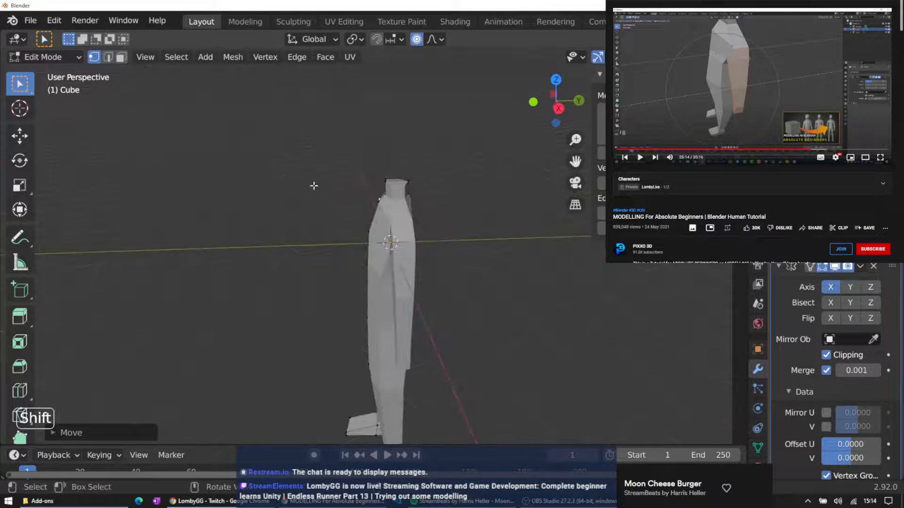
middle_drag(398, 195, 372, 220)
middle_drag(408, 259, 389, 267)
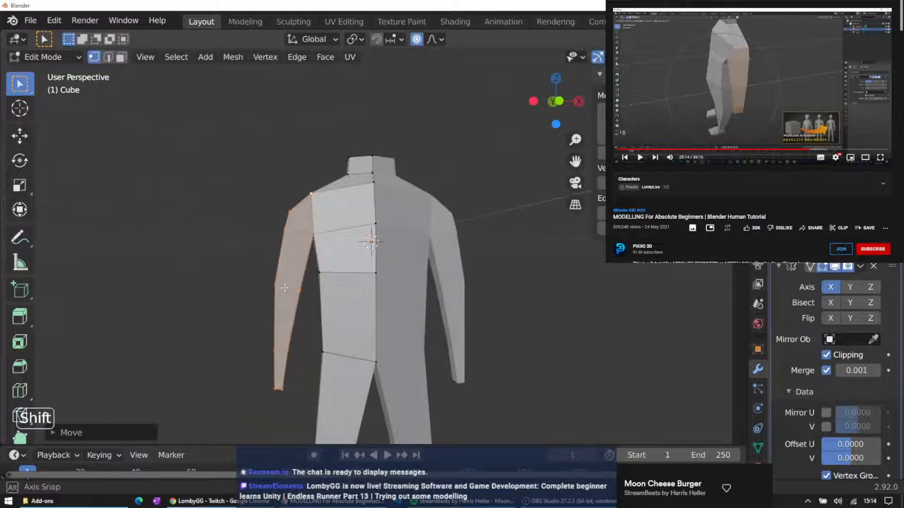
click(369, 274)
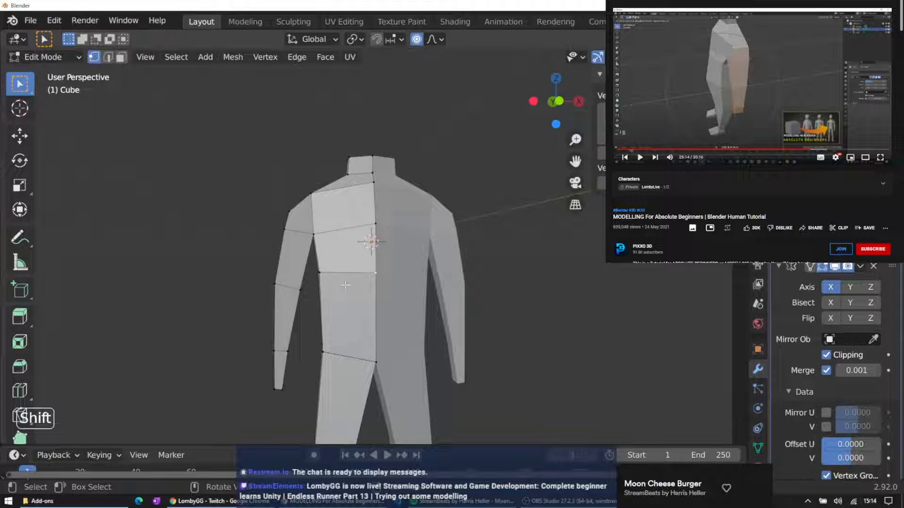
right_click(346, 285)
key(z)
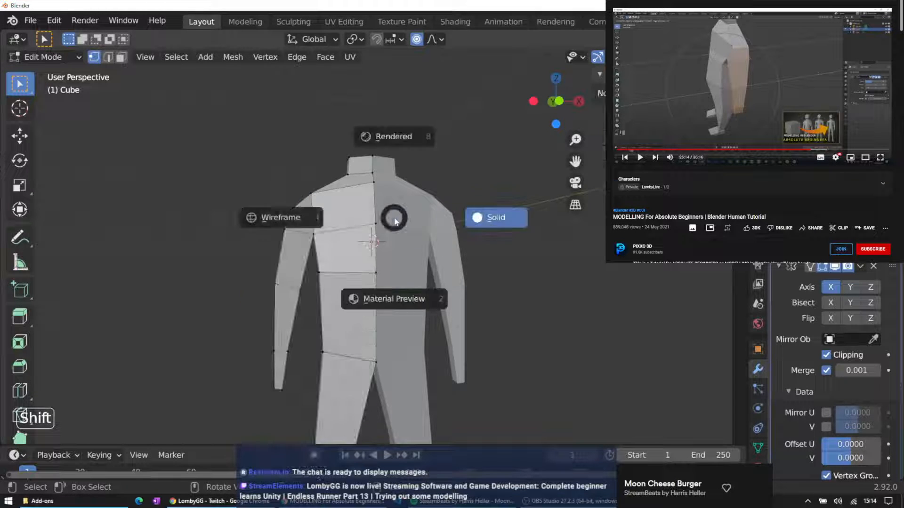
key(4)
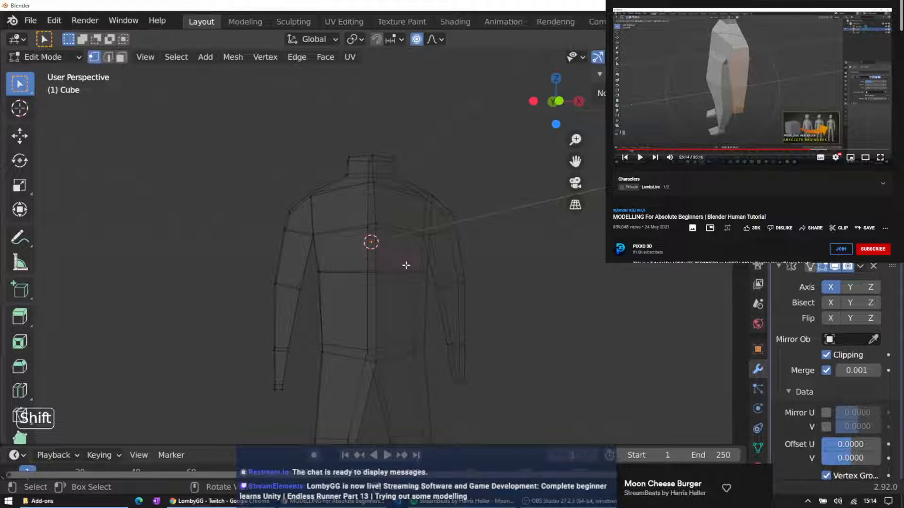
In front orthographic view, select the waist edge's front and back vertices and lower them about 0.36 m with proportional editing
key(KP_1)
shift+drag(313, 261, 399, 297)
key(g)
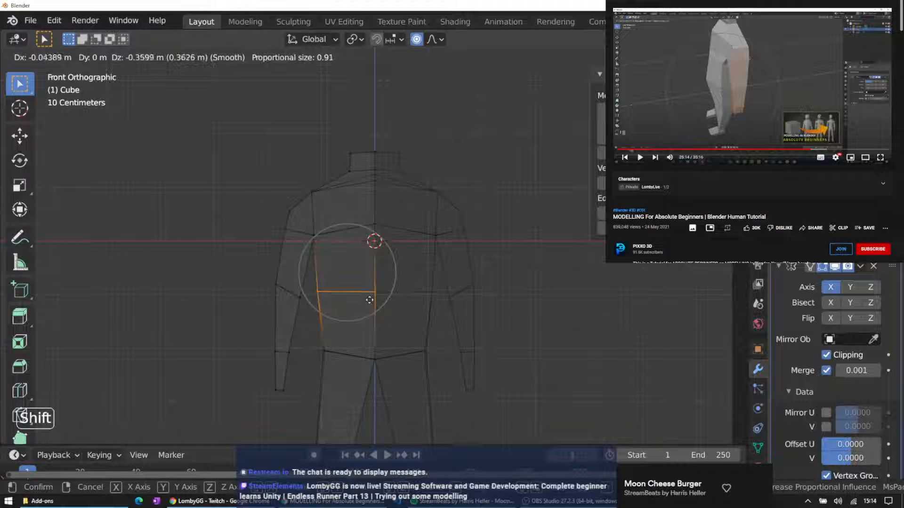
click(370, 300)
click(491, 210)
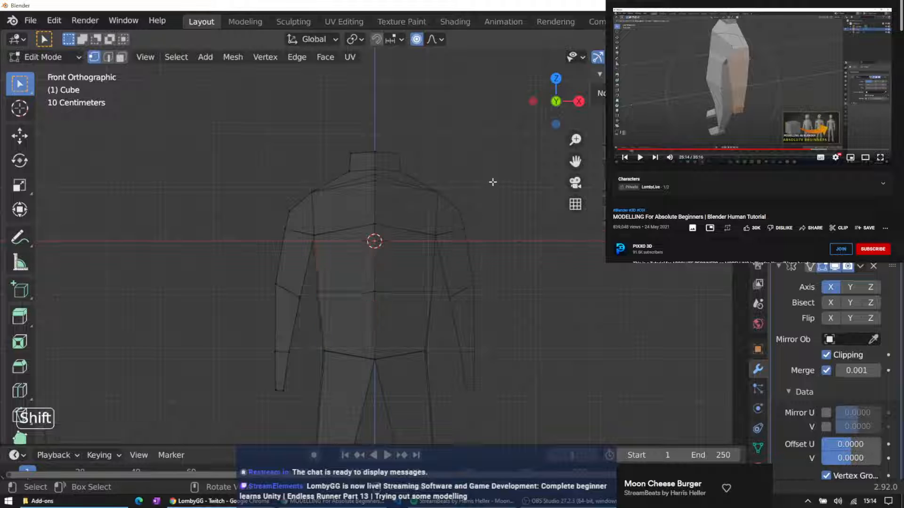
Clear the selection and return the viewport to solid shading
right_click(350, 210)
key(z)
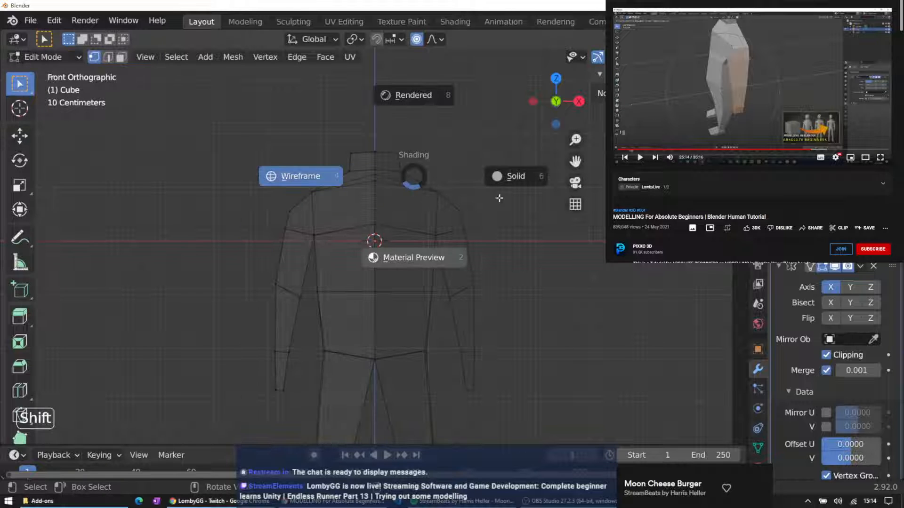
click(449, 147)
key(z)
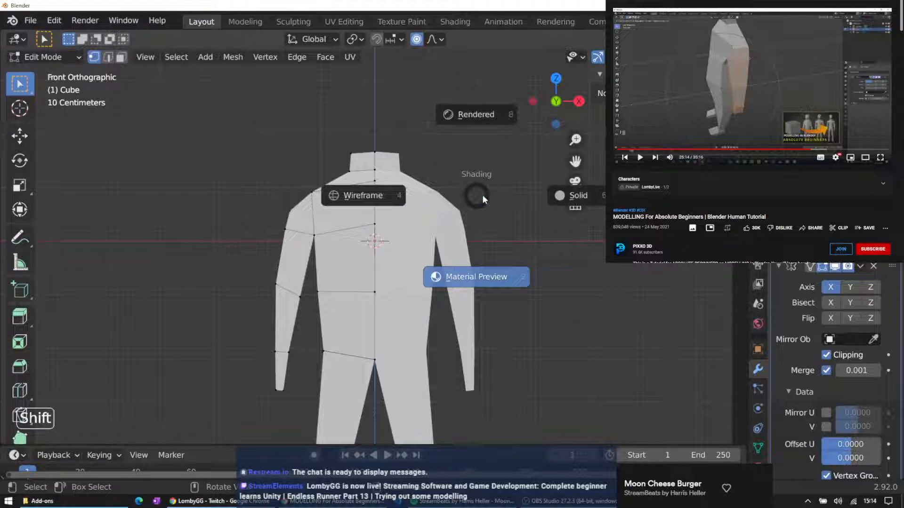
click(571, 196)
Move the front outer waist vertex about 0.03 m forward and 0.02 m down with proportional editing
mouse_move(571, 196)
middle_down()
mouse_move(286, 228)
mouse_move(347, 238)
mouse_move(358, 178)
mouse_move(383, 303)
middle_up()
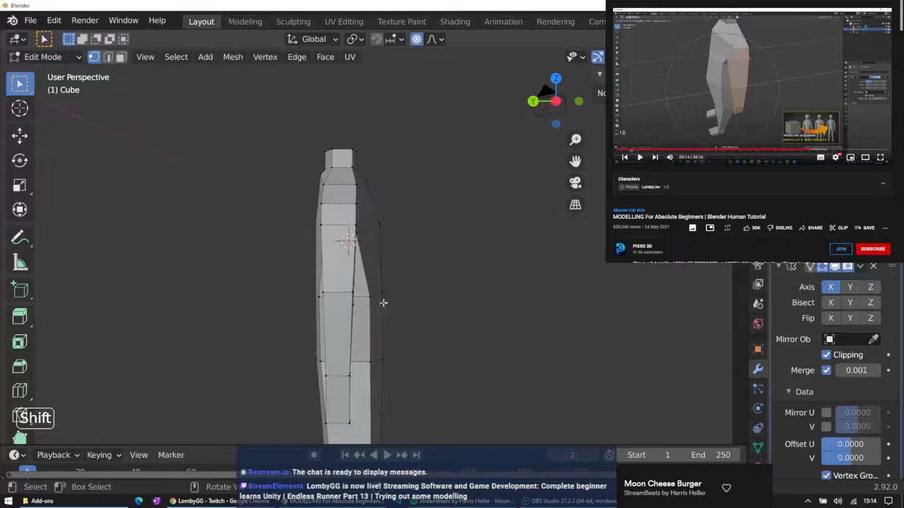
click(371, 298)
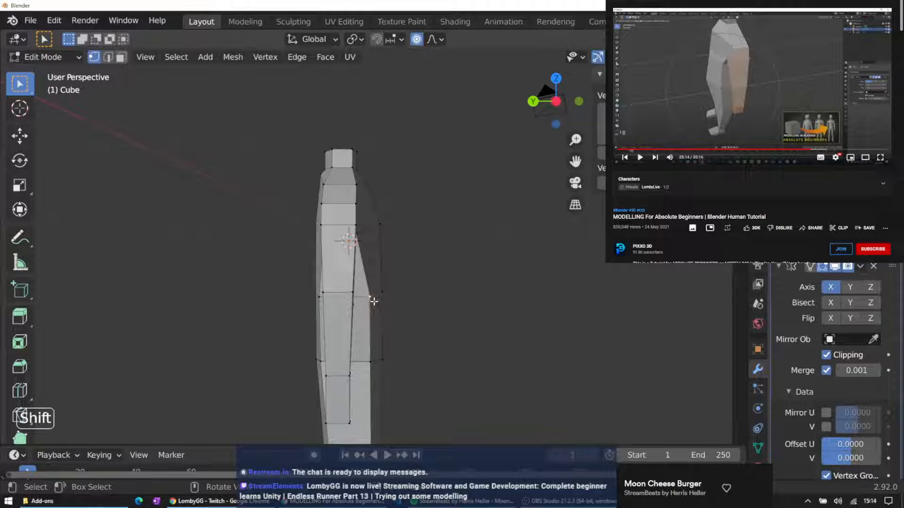
key(g)
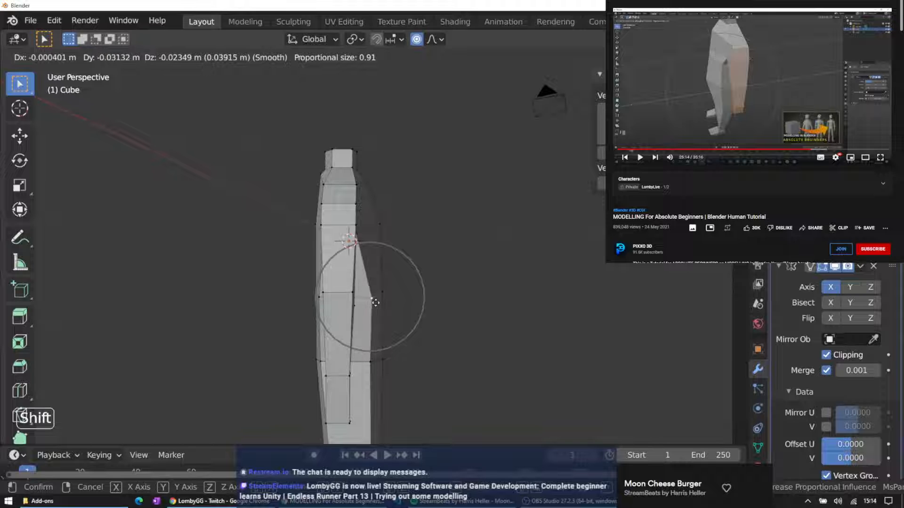
click(374, 300)
Move the front armpit vertex about 0.11 m forward along the global Y axis with proportional editing
middle_drag(383, 240, 338, 253)
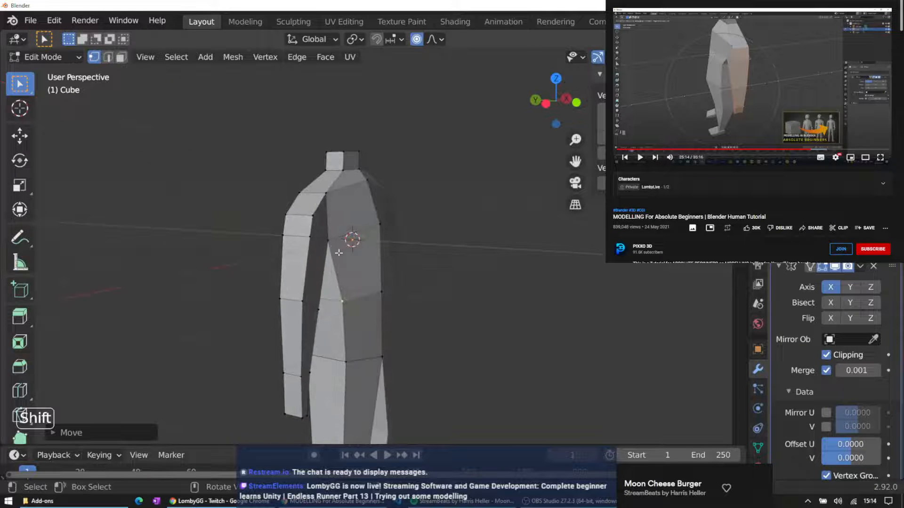
click(329, 241)
key(g)
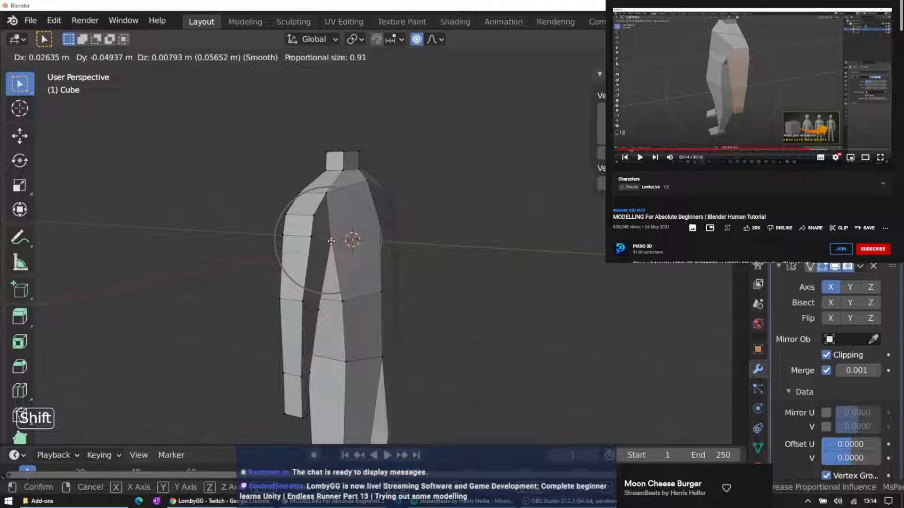
key(x)
key(z)
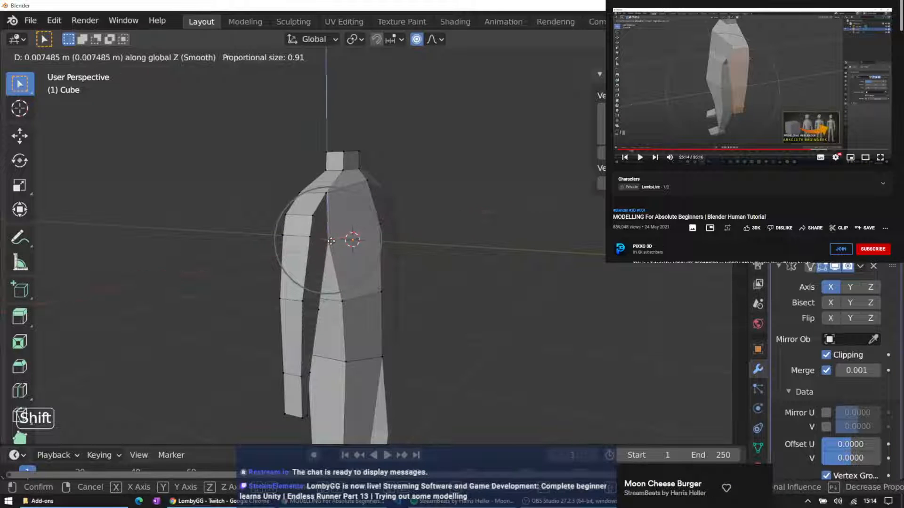
key(y)
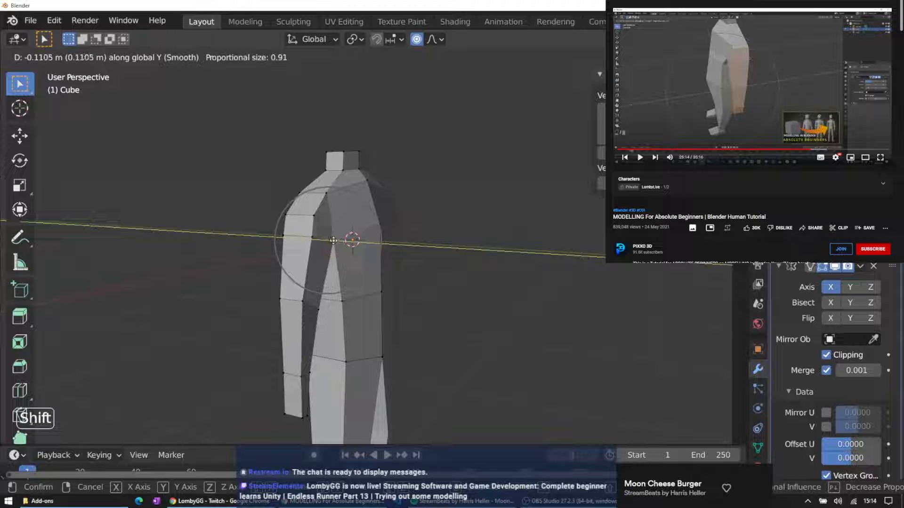
click(333, 241)
Lower the centre upper-back vertex below the neck about 0.03 m along the global Z axis with proportional editing
middle_drag(333, 241, 268, 185)
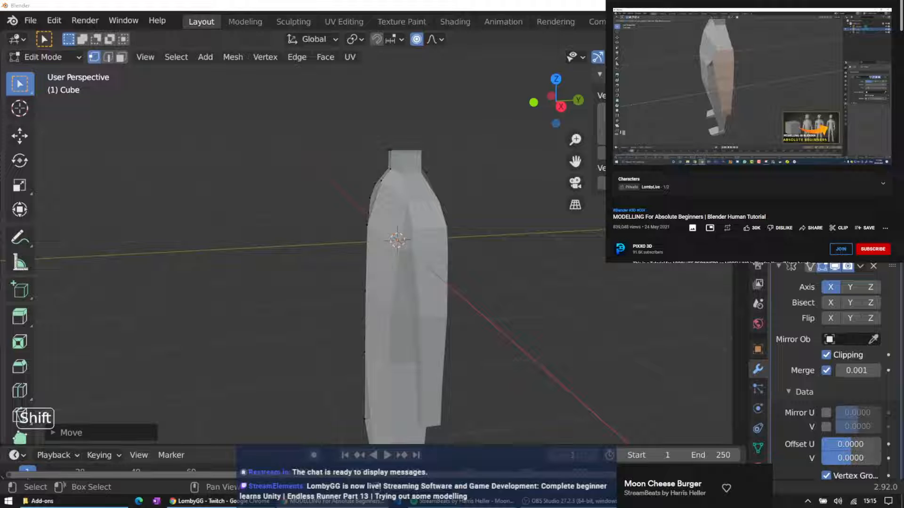
middle_drag(460, 212, 336, 198)
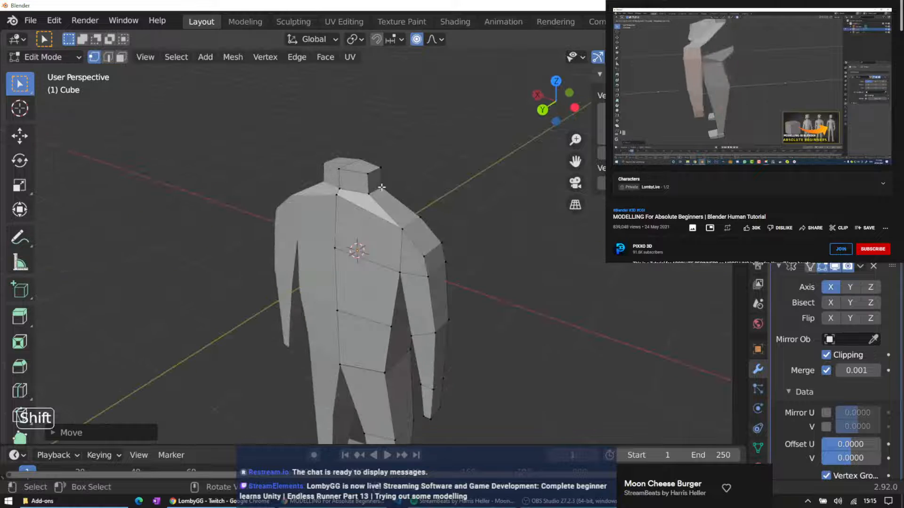
key(g)
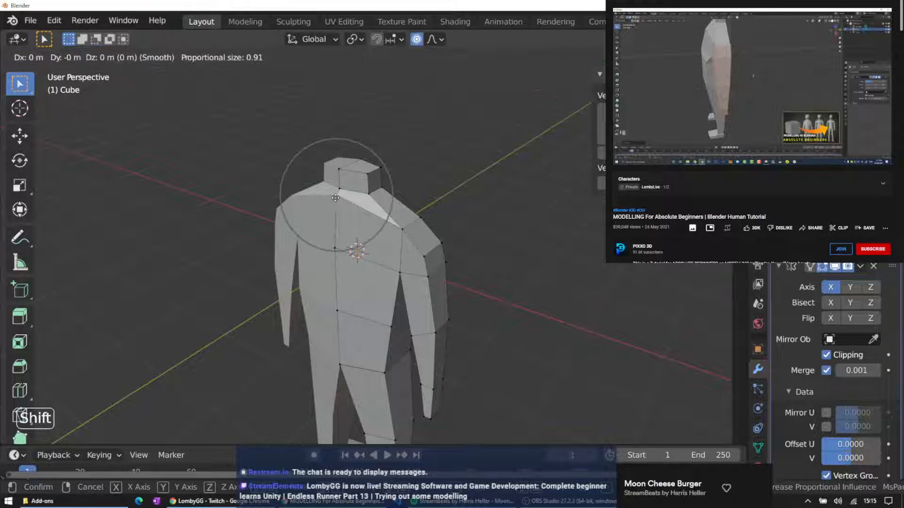
key(x)
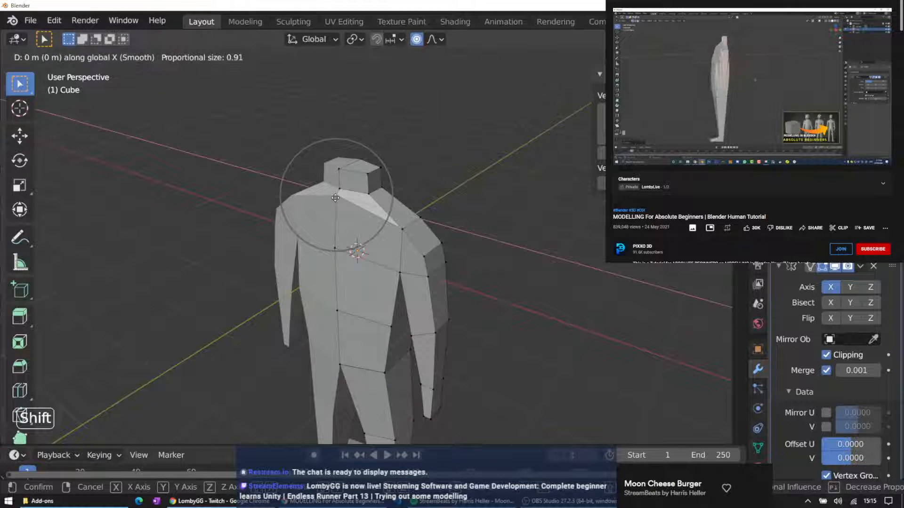
key(y)
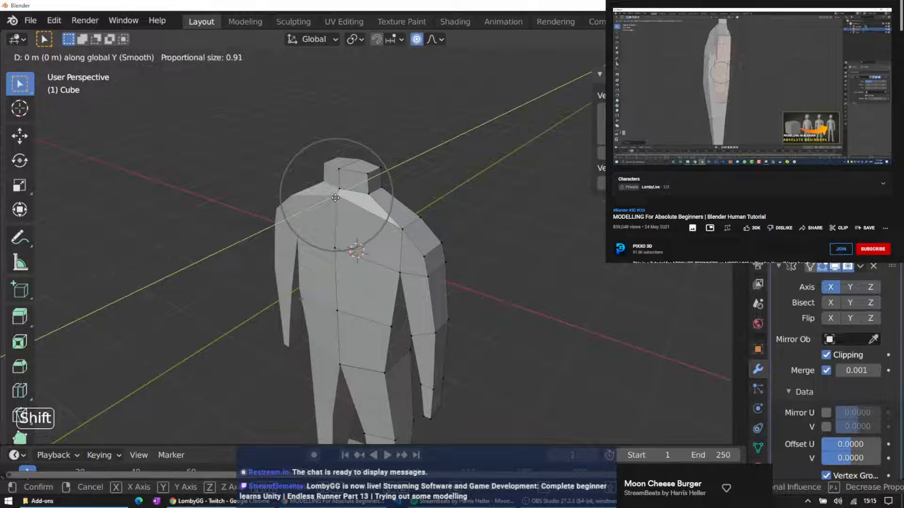
key(z)
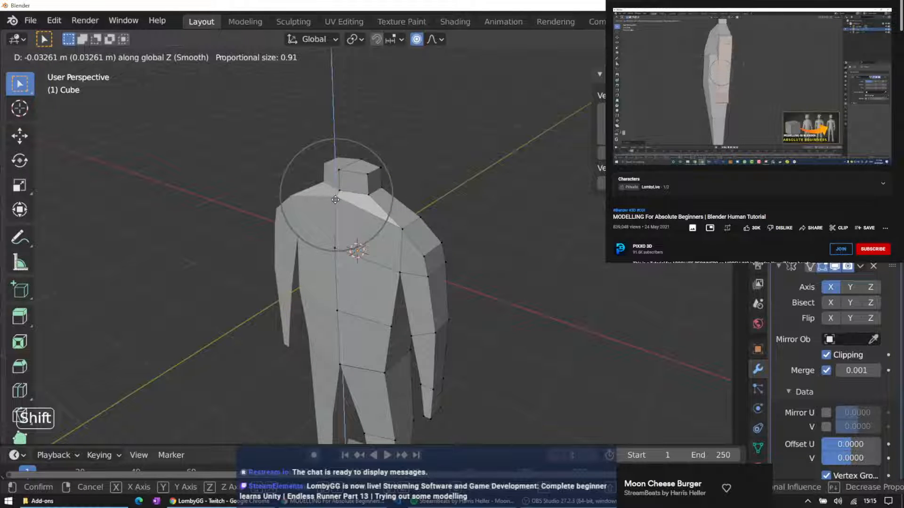
click(335, 200)
Turn off proportional editing and lower the centre upper-back vertex about 0.08 m along the global Z axis
click(417, 39)
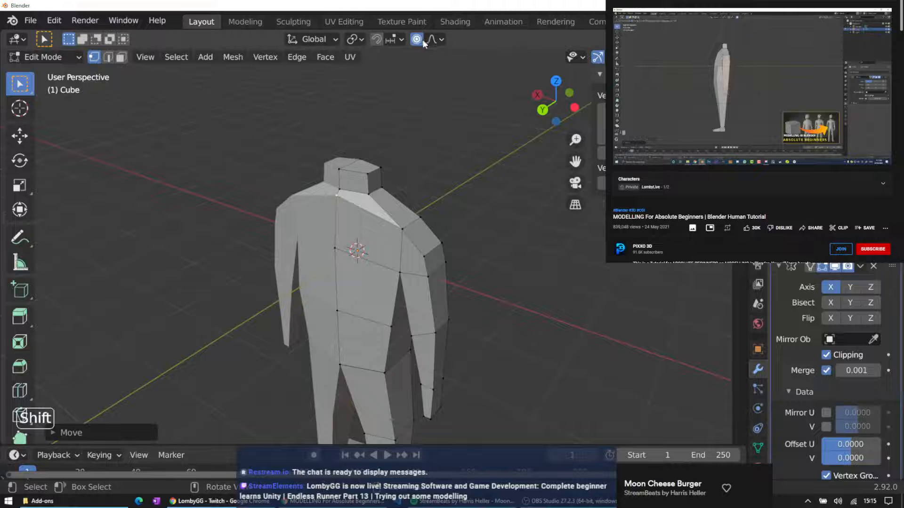
middle_drag(405, 76, 351, 115)
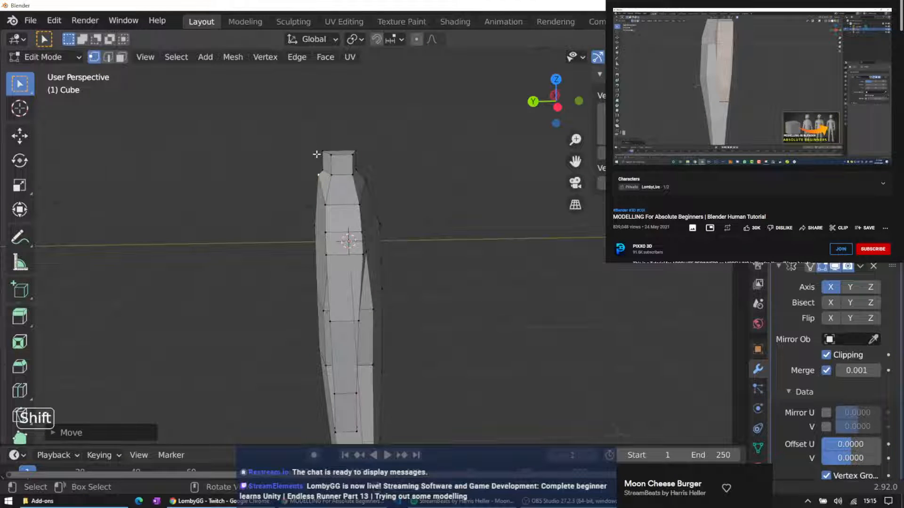
key(g)
key(z)
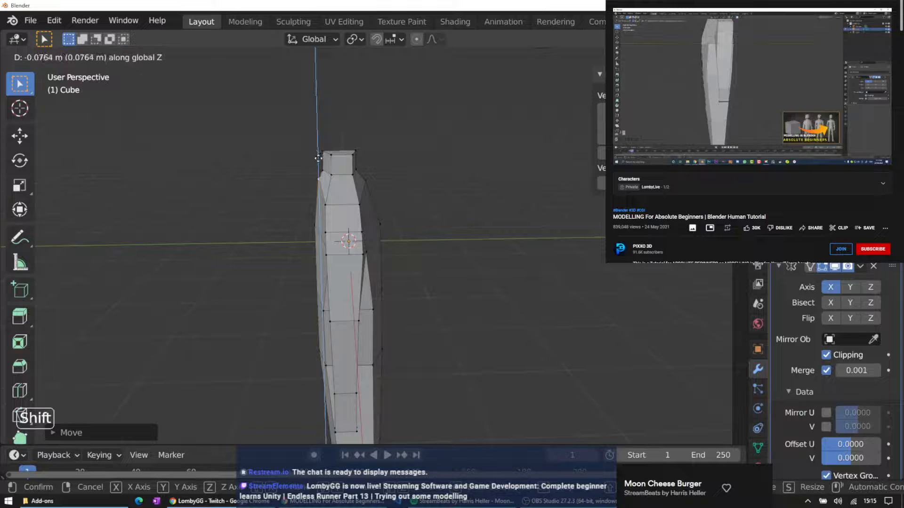
click(319, 159)
Move the centre upper-back vertex about 0.02 m forward along the global Y axis
key(g)
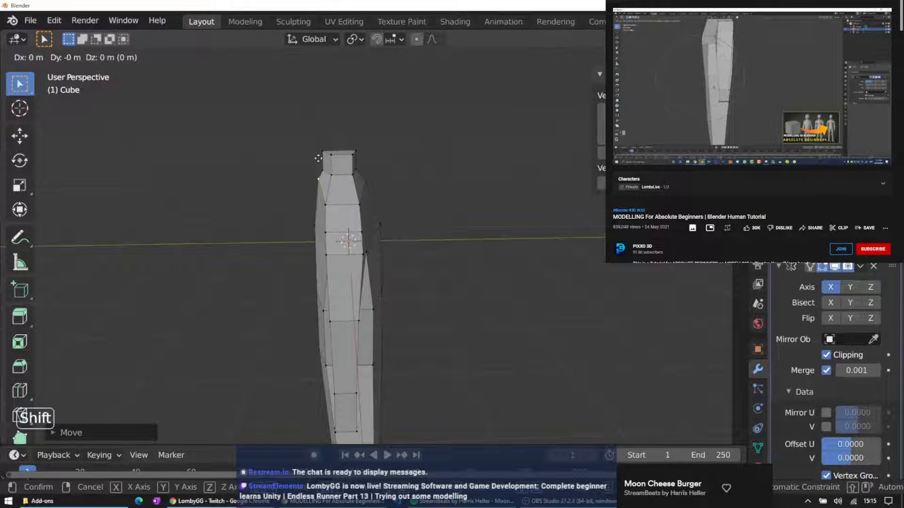
key(x)
key(y)
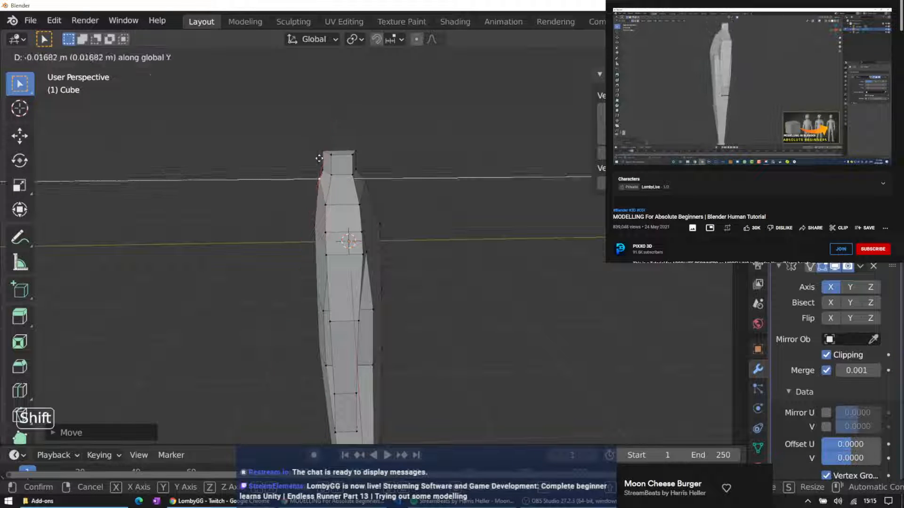
click(320, 158)
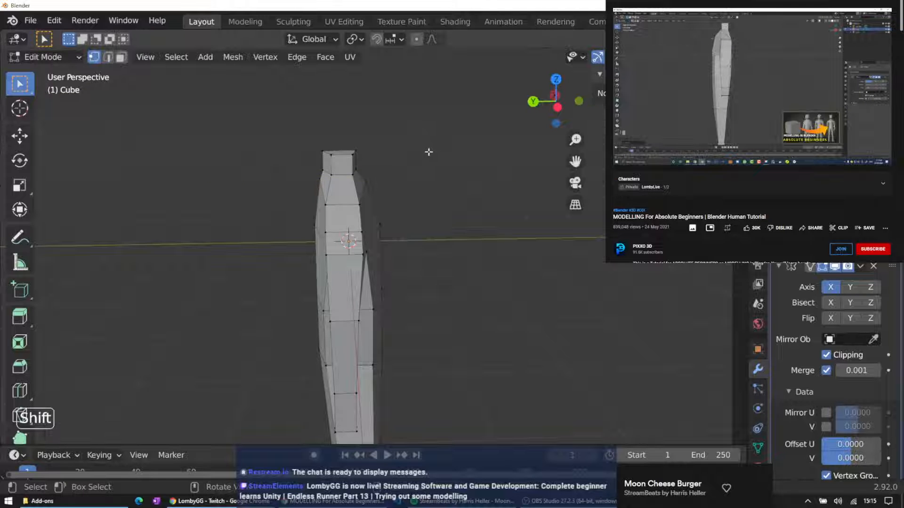
Move the outer waist vertices of the torso inward and slightly upward to narrow the waist
middle_drag(428, 151, 240, 239)
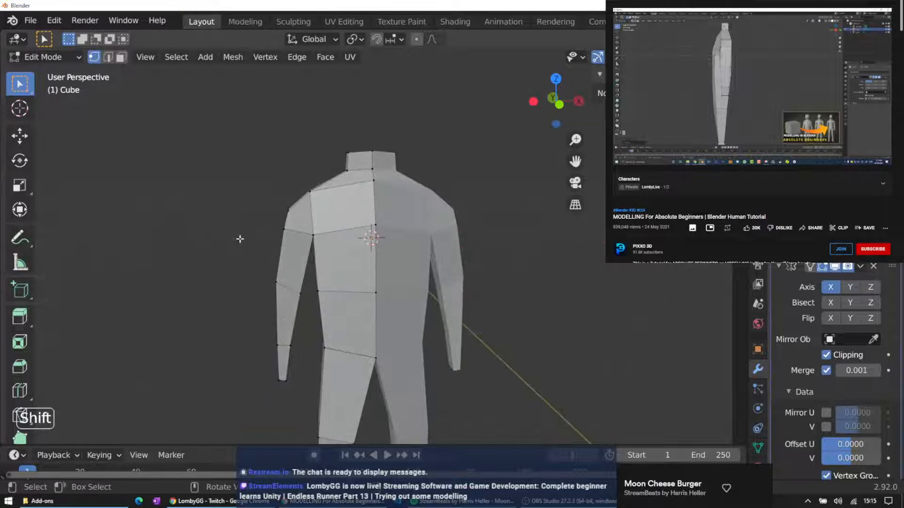
middle_drag(307, 288, 325, 283)
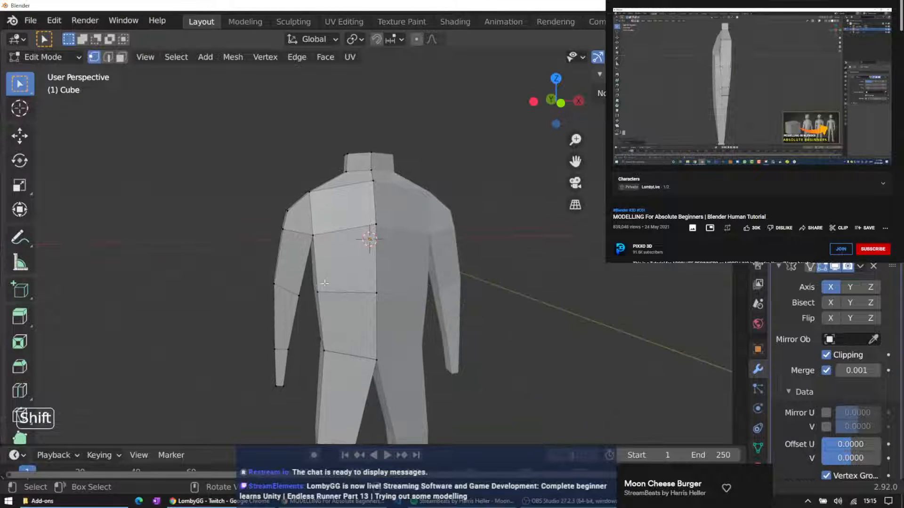
drag(308, 281, 326, 302)
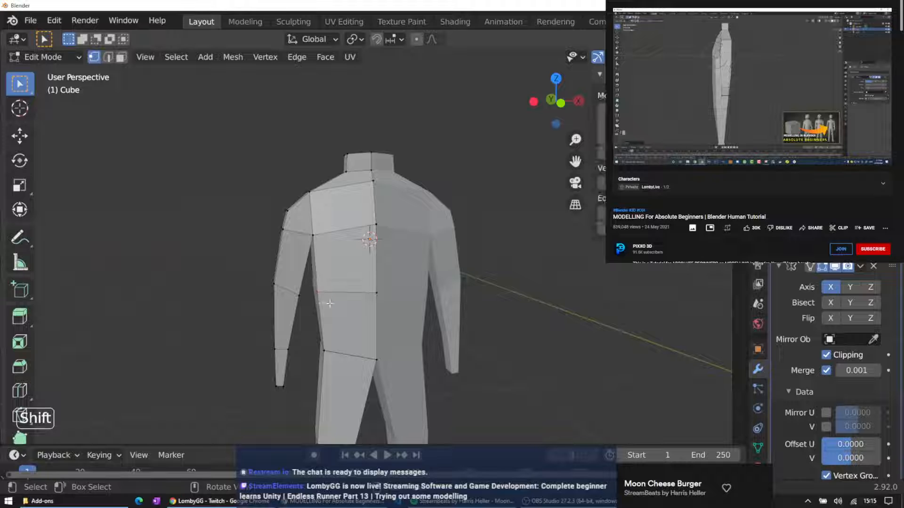
key(g)
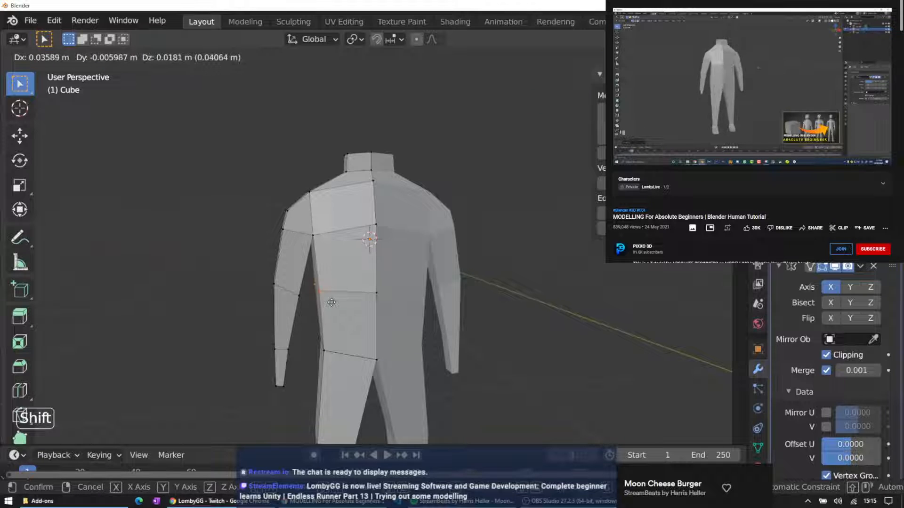
click(334, 299)
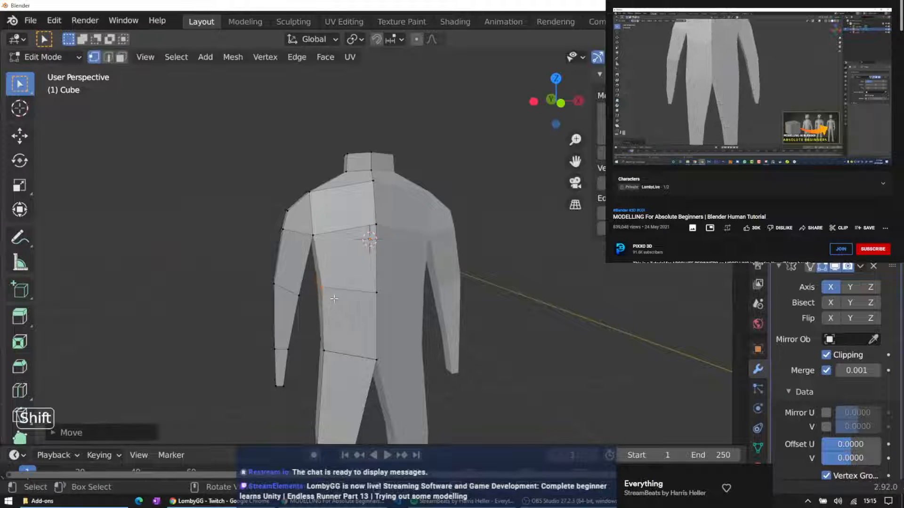
Add a centred loop cut around the torso midway between the waist and hip edges
middle_drag(464, 216, 459, 186)
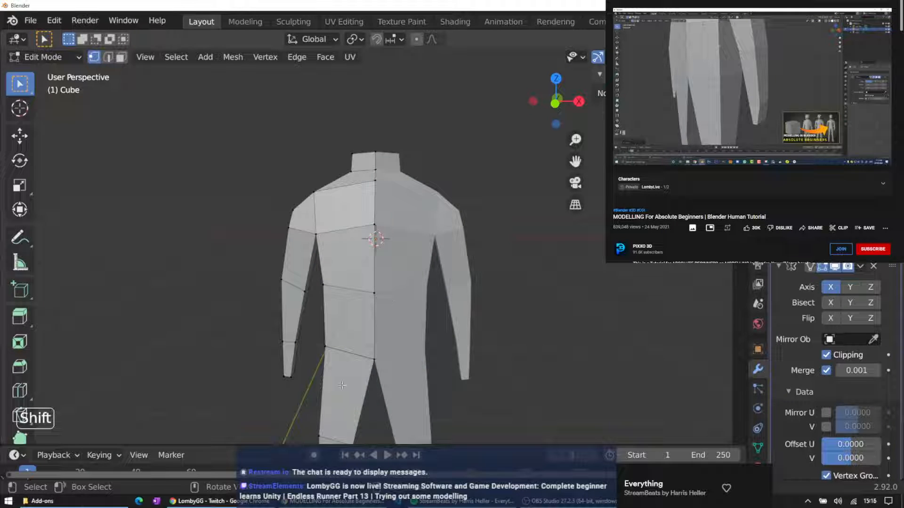
middle_drag(297, 369, 368, 346)
shift+drag(300, 347, 333, 368)
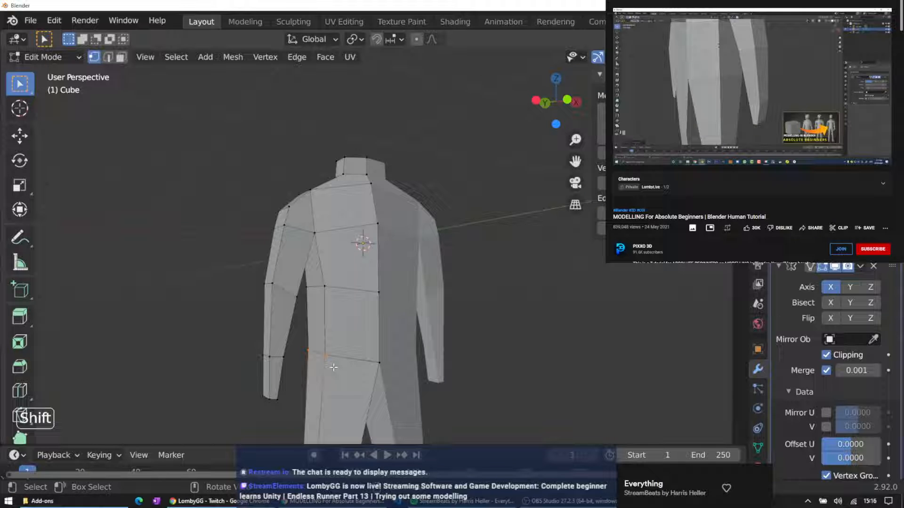
click(329, 360)
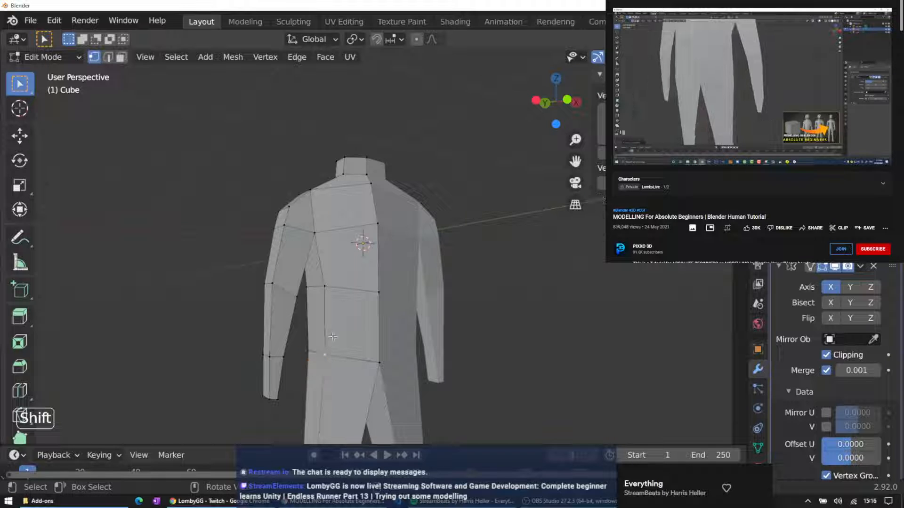
key(ctrl+r)
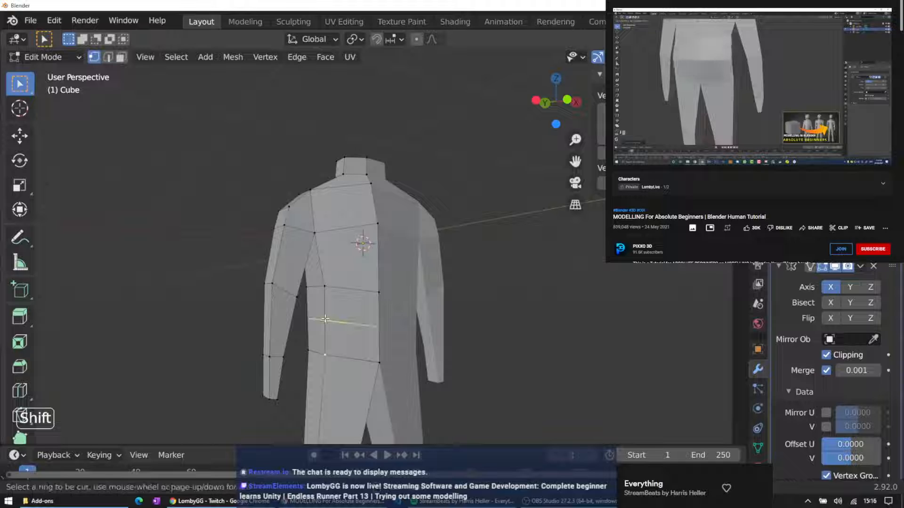
click(325, 319)
right_click(326, 320)
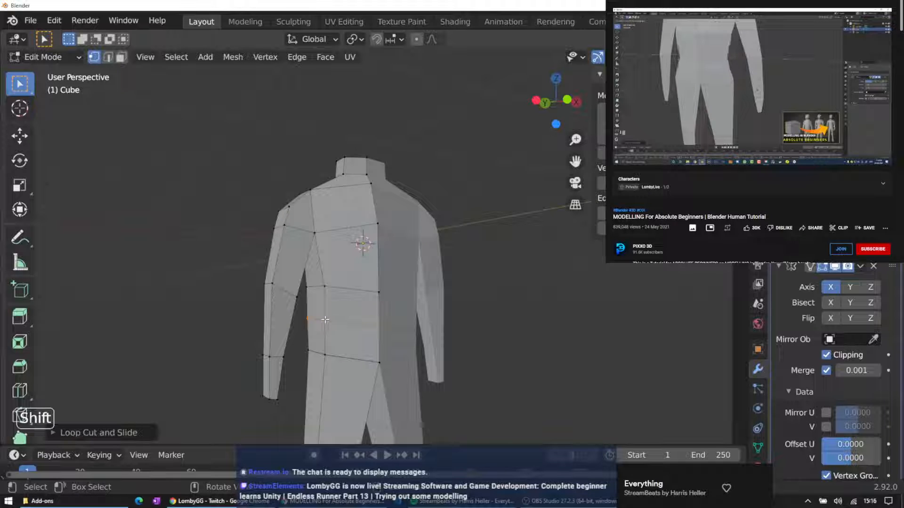
Move the new lower-torso loop about 0.06 m inward along the global X axis
key(g)
key(x)
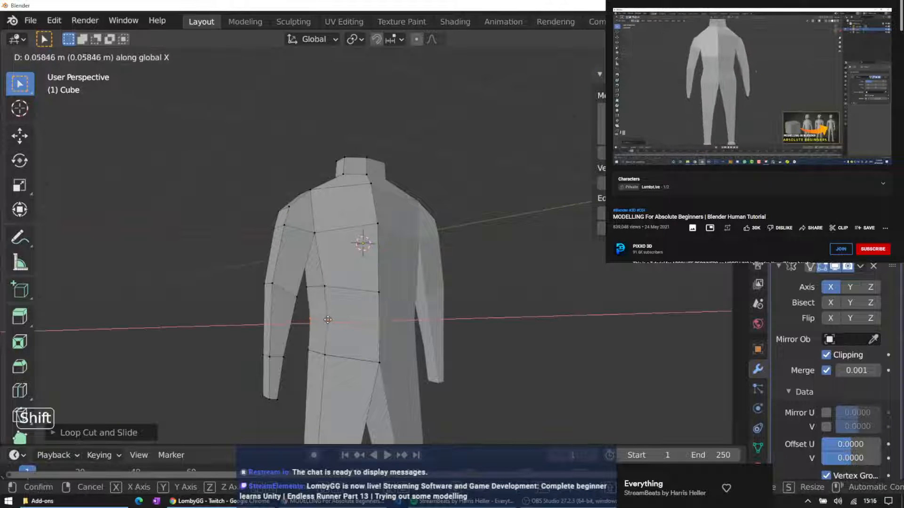
click(328, 319)
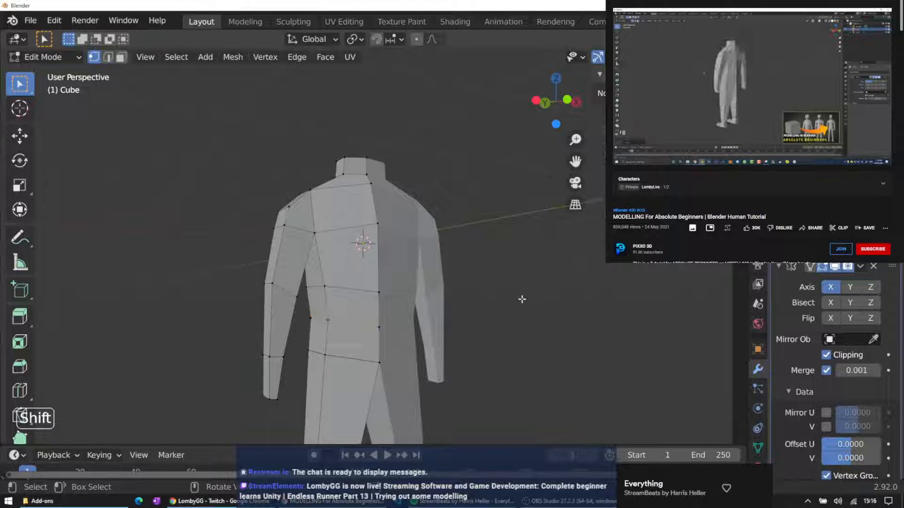
middle_drag(521, 299, 442, 306)
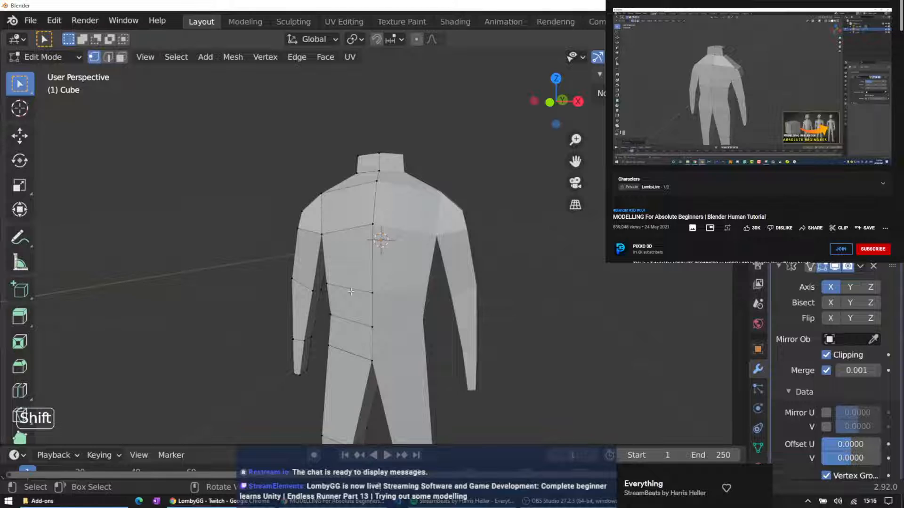
In face selection mode, extrude the neck's top face upward twice, about 0.32 m and about 0.36 m, to form the head
middle_drag(351, 292, 215, 101)
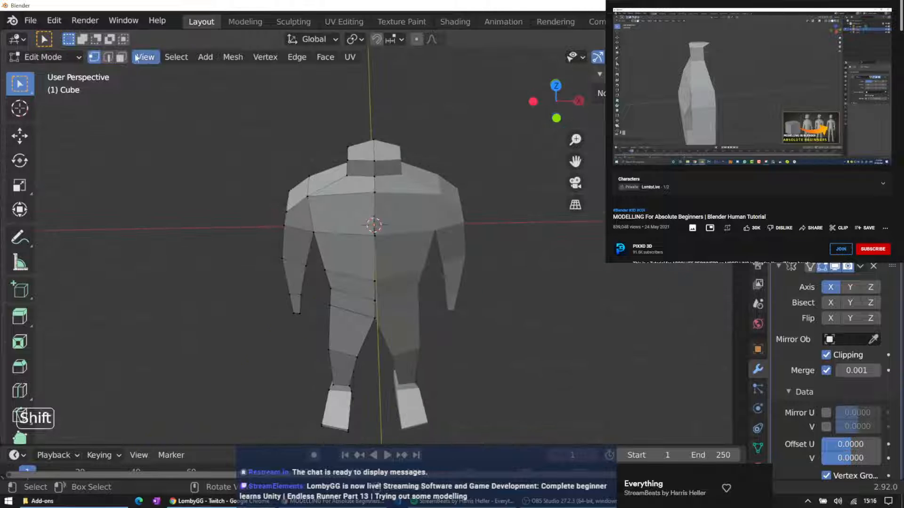
click(108, 57)
click(121, 57)
click(360, 154)
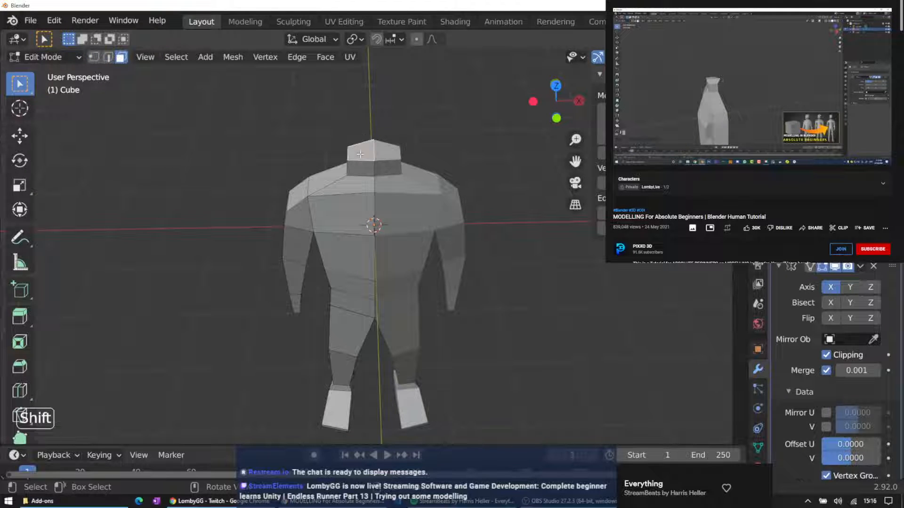
middle_drag(333, 121, 396, 127)
key(e)
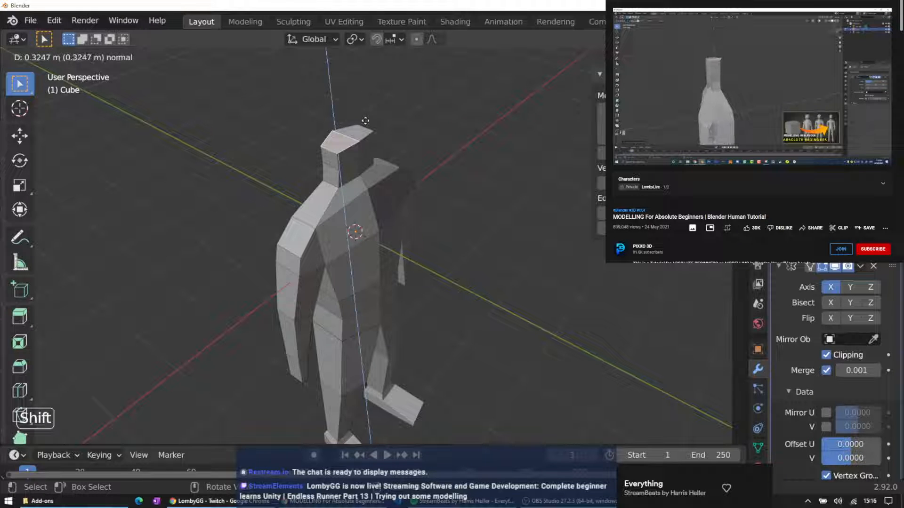
click(365, 121)
key(e)
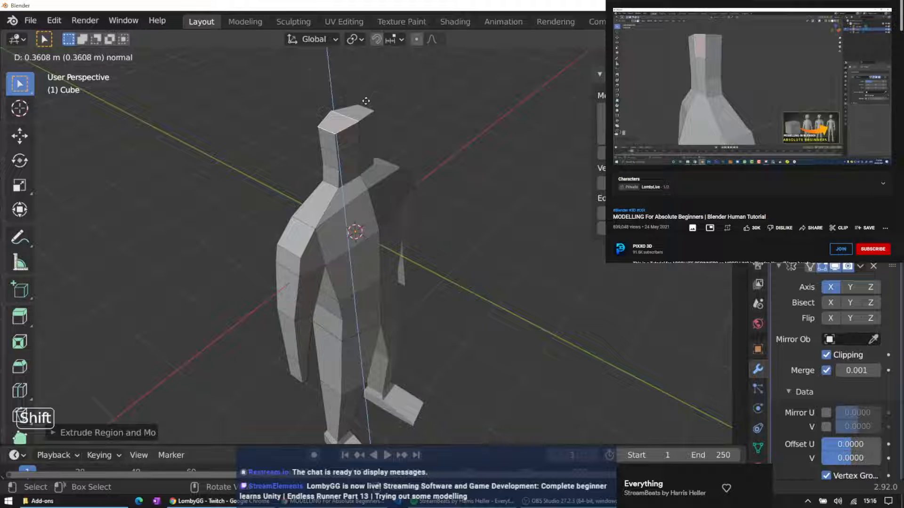
click(366, 101)
Extrude the two front head faces about 0.15 m forward and scale them to about 0.62
click(347, 134)
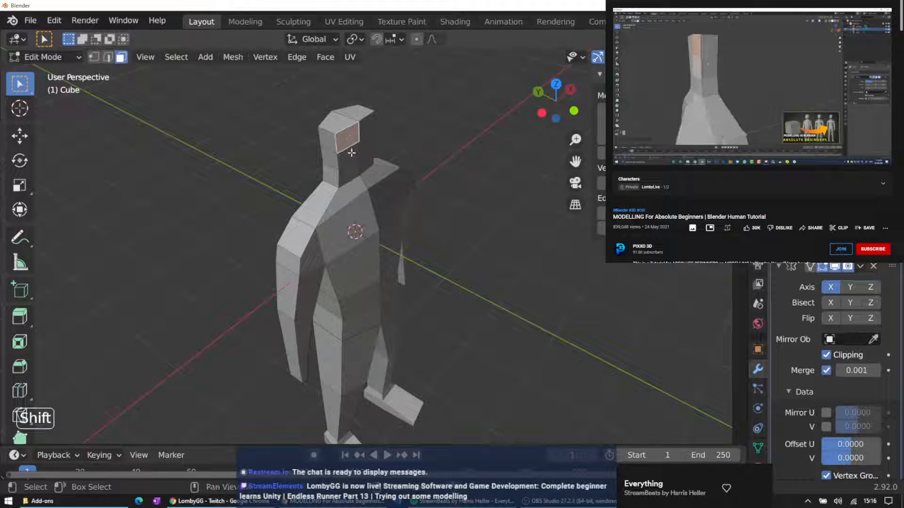
shift+click(351, 153)
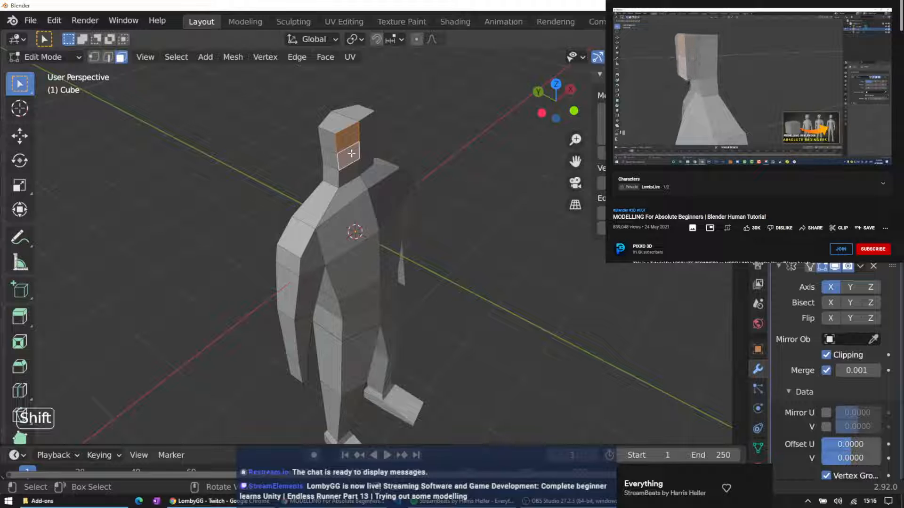
key(e)
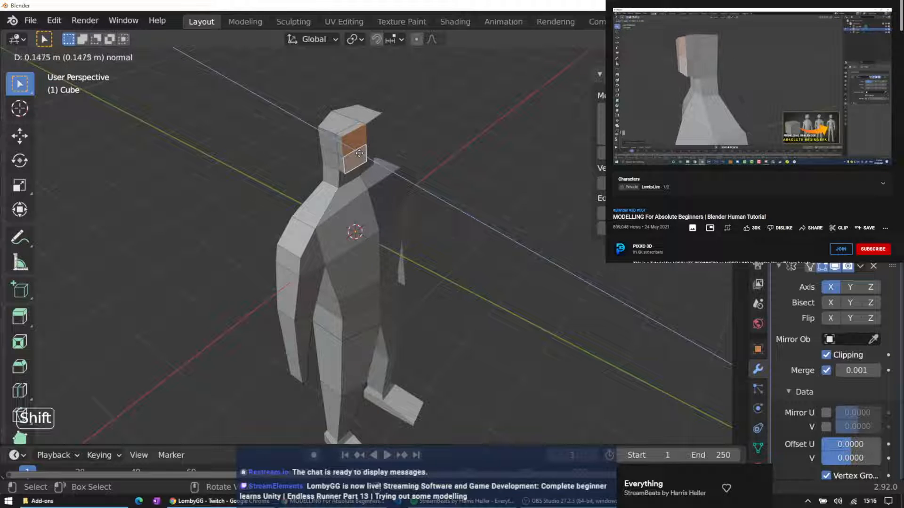
click(361, 154)
key(s)
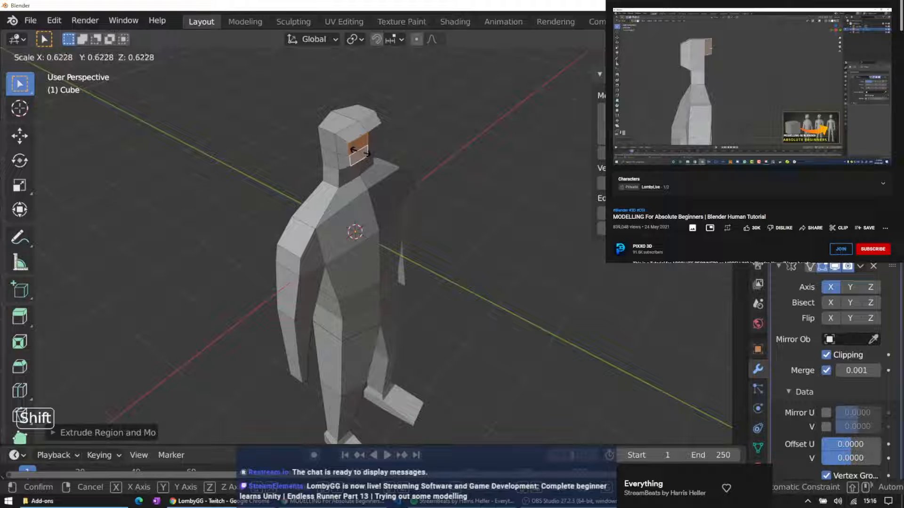
click(361, 150)
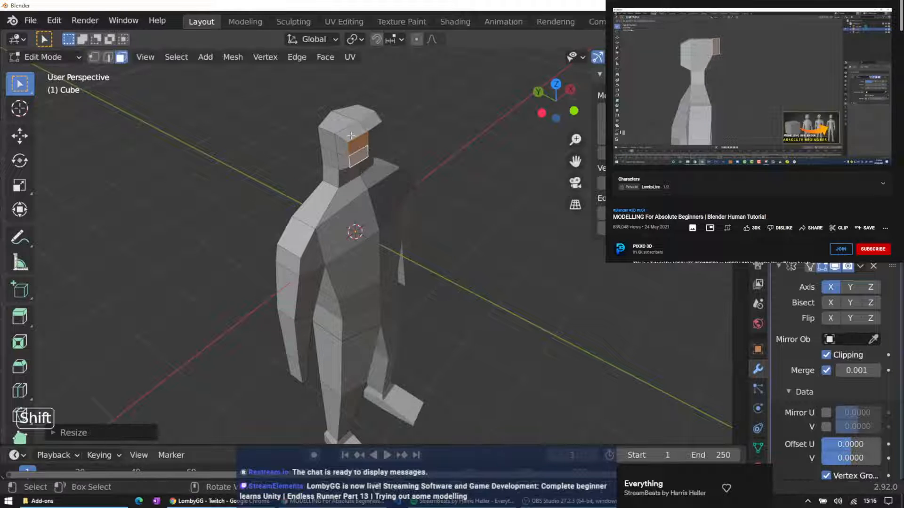
In the left orthographic view, move the upper back face of the head about 0.08 m backward
middle_drag(257, 115, 411, 109)
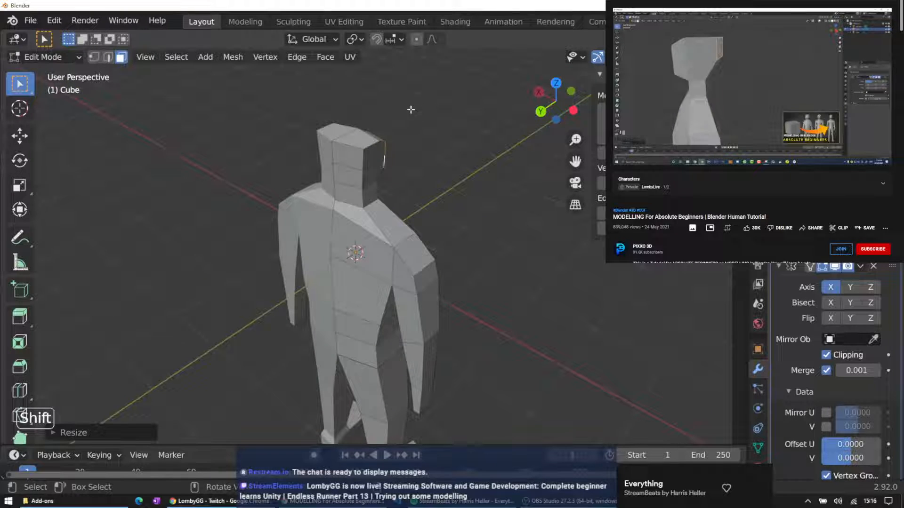
click(355, 155)
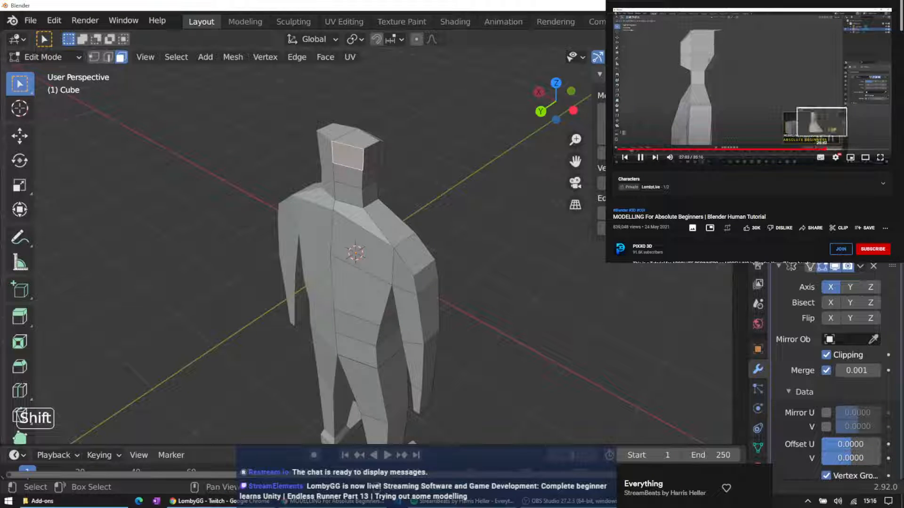
click(822, 150)
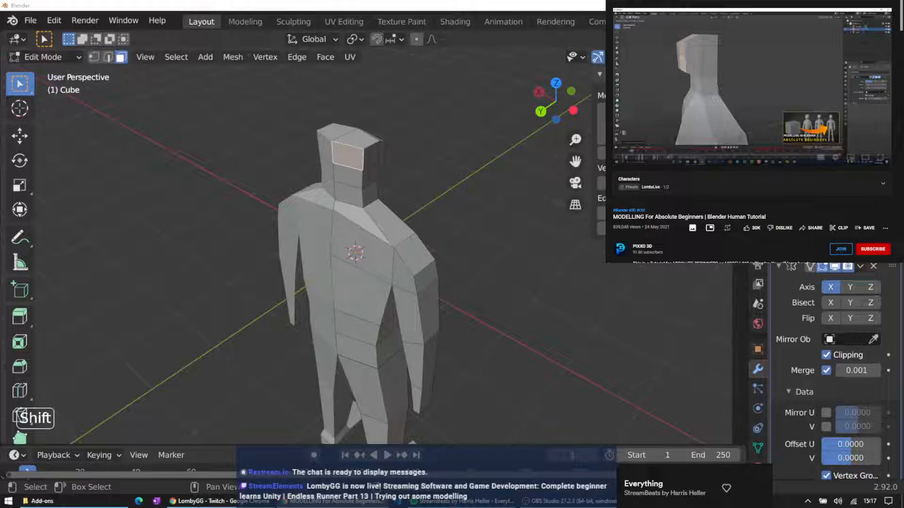
middle_drag(321, 150, 422, 184)
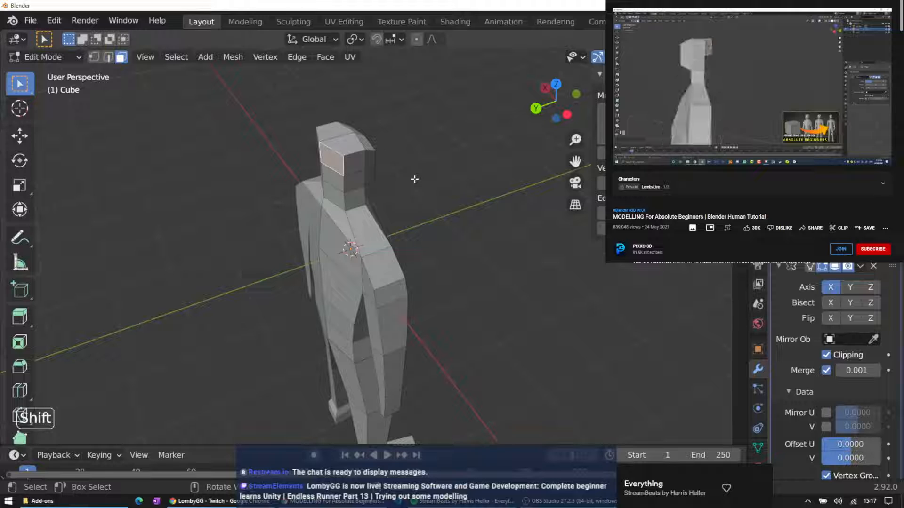
key(shift+KP_3)
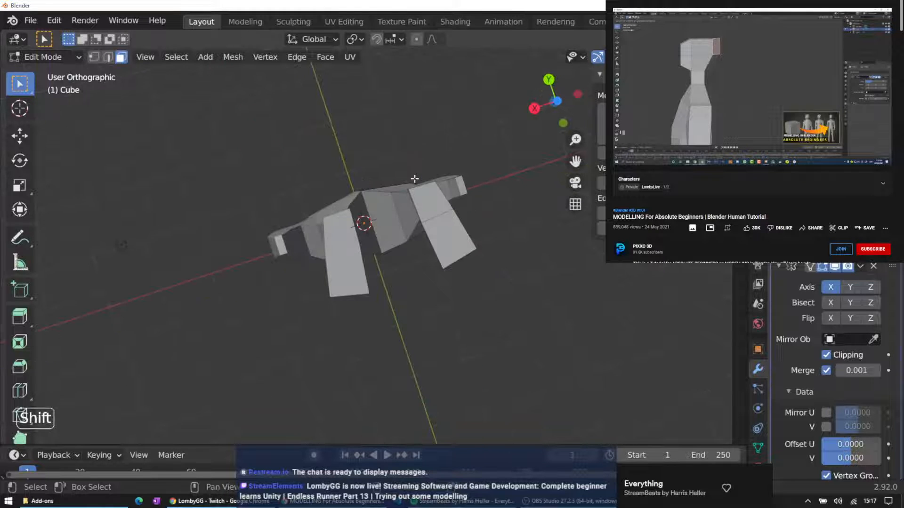
key(ctrl+KP_3)
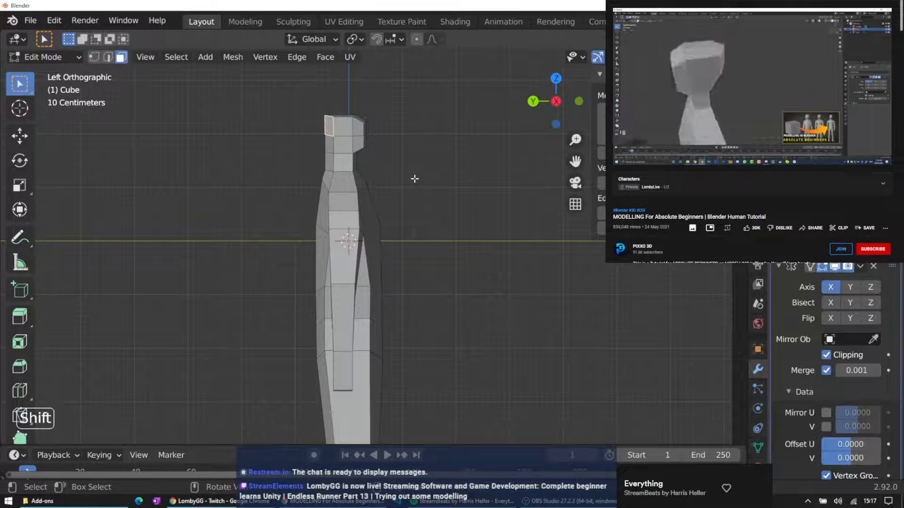
key(g)
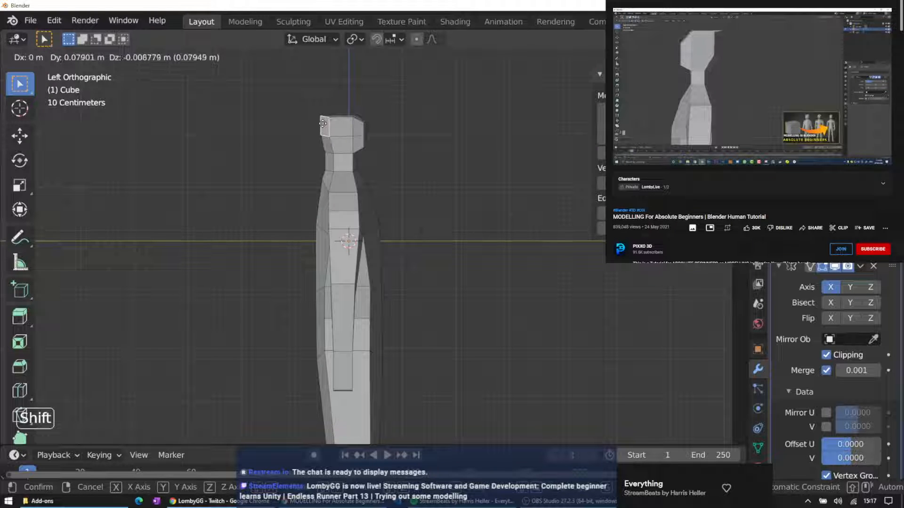
click(322, 123)
Move the head's top face about 0.15 m upward and 0.11 m along X toward the centre
middle_drag(340, 112, 362, 166)
click(337, 131)
key(g)
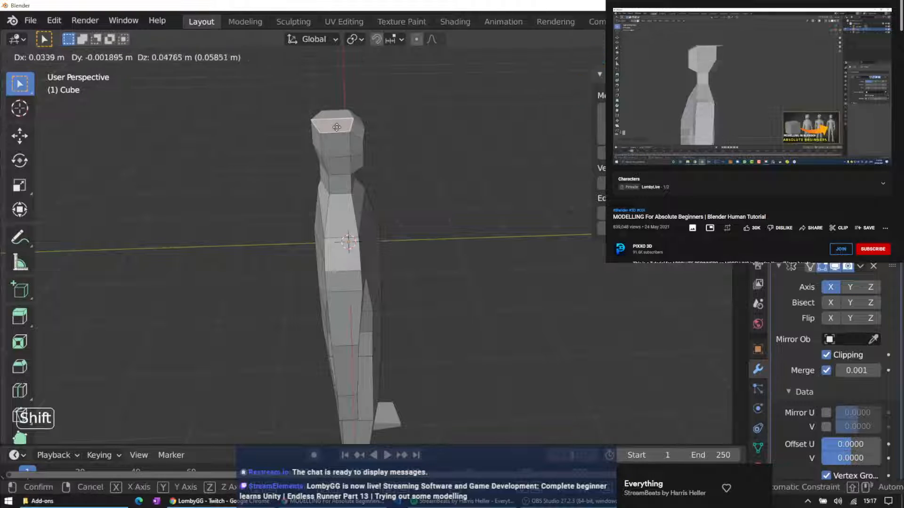
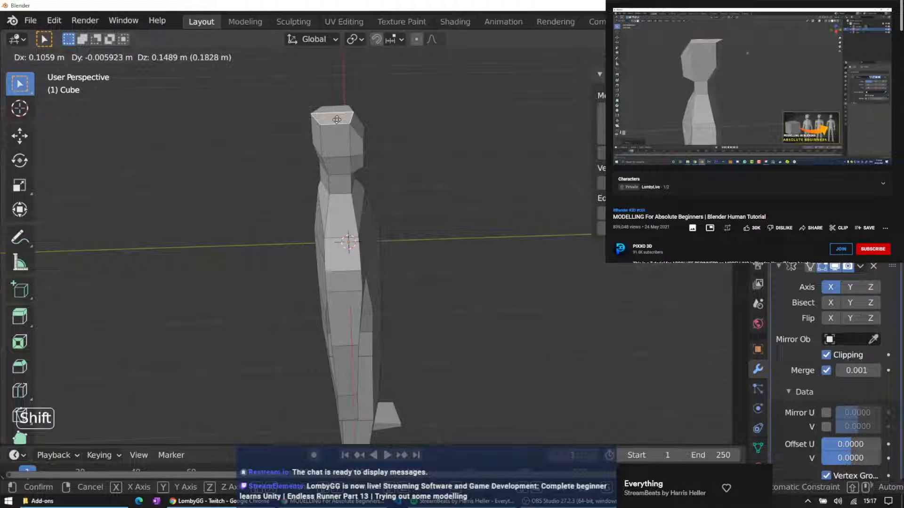
click(336, 120)
Examine the head's shape from the front and in perspective, and replay the tutorial passage on shaping the head
key(KP_1)
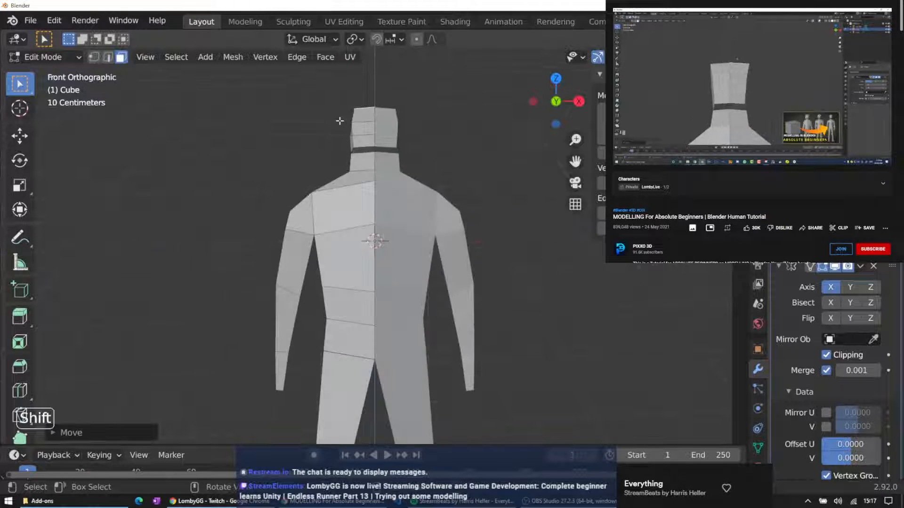
mouse_move(424, 96)
middle_down()
mouse_move(414, 121)
mouse_move(419, 105)
middle_up()
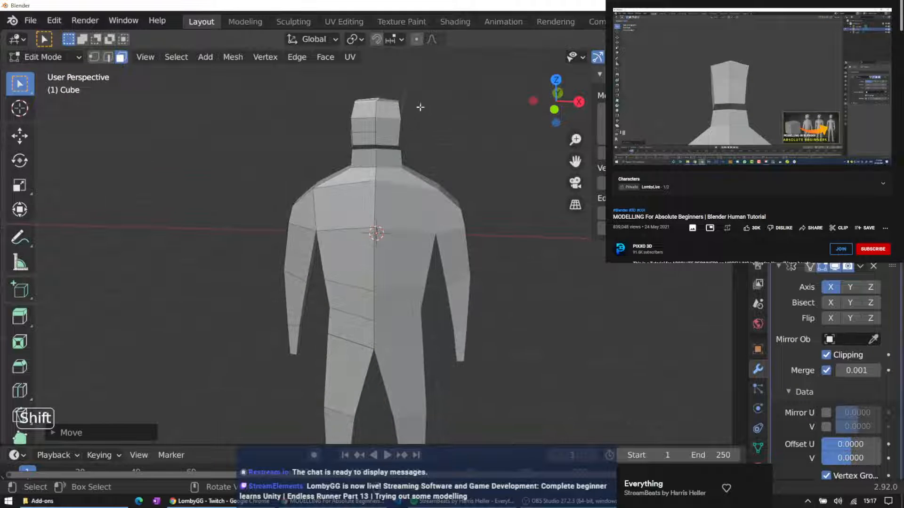
scroll(427, 123, down, 3)
scroll(428, 108, up, 8)
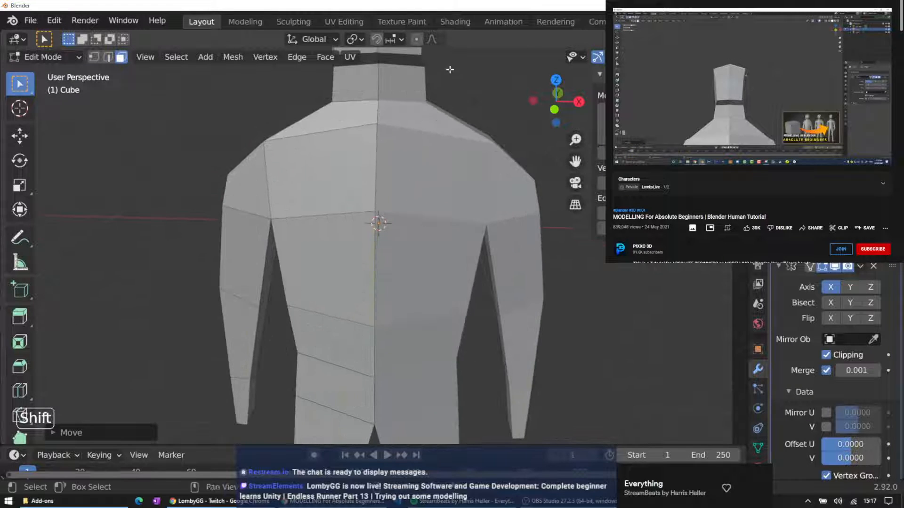
mouse_move(448, 146)
shift+middle_down()
mouse_move(454, 235)
mouse_move(467, 182)
mouse_move(541, 162)
mouse_move(442, 145)
shift+middle_up()
click(382, 202)
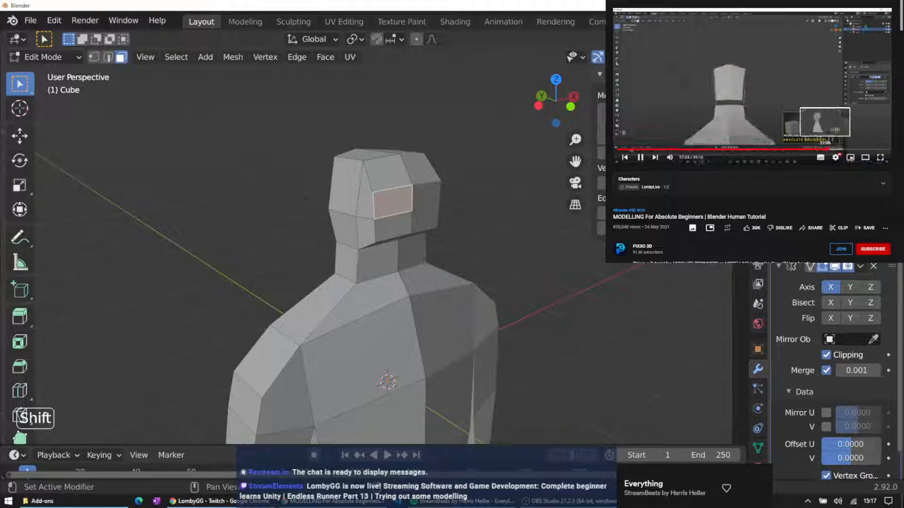
click(825, 149)
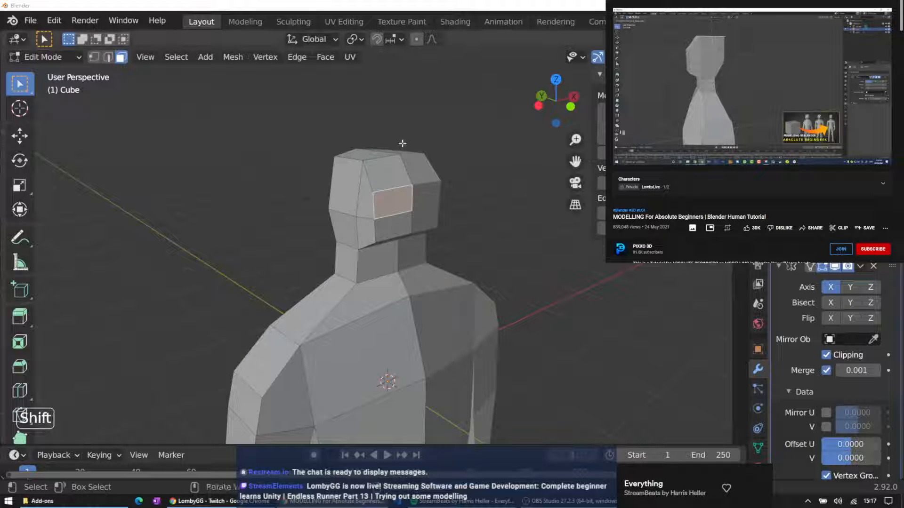
In the front orthographic view, rotate the head's top face about -7° so it slopes down toward the side
click(347, 155)
middle_drag(348, 155, 309, 133)
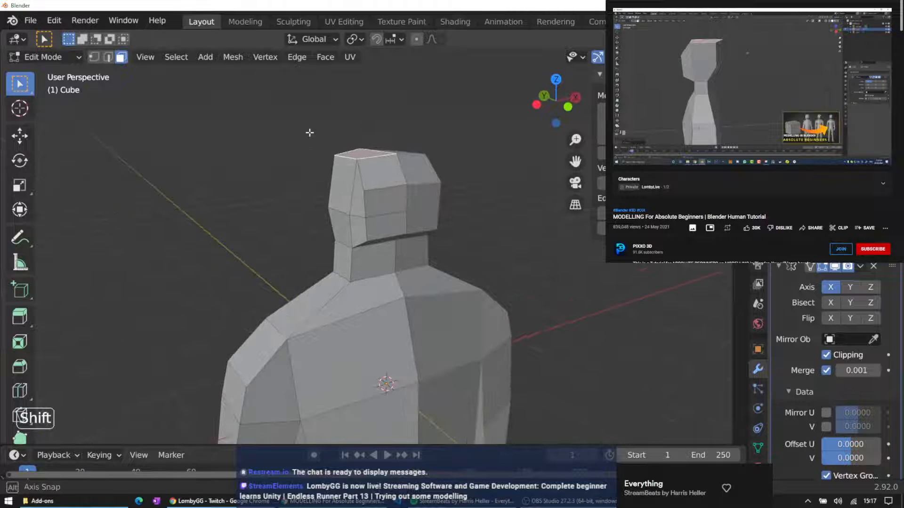
key(KP_1)
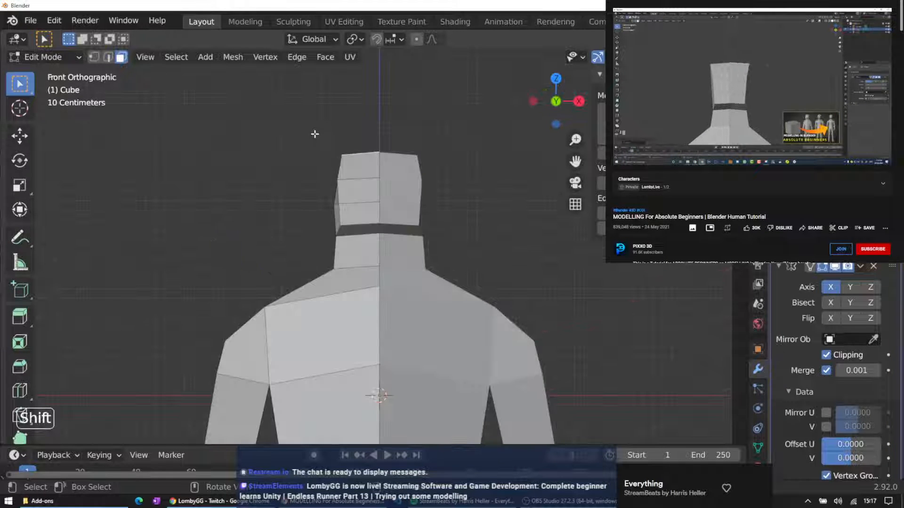
middle_drag(360, 153, 473, 202)
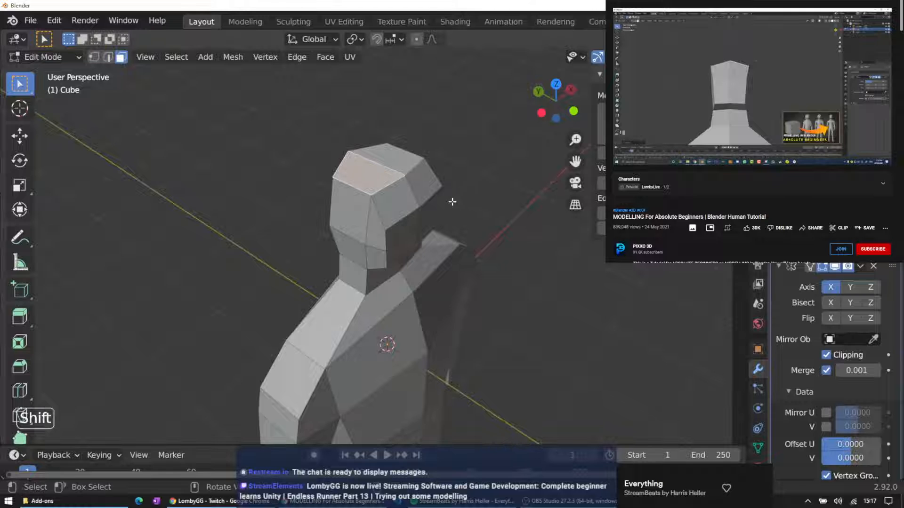
click(826, 152)
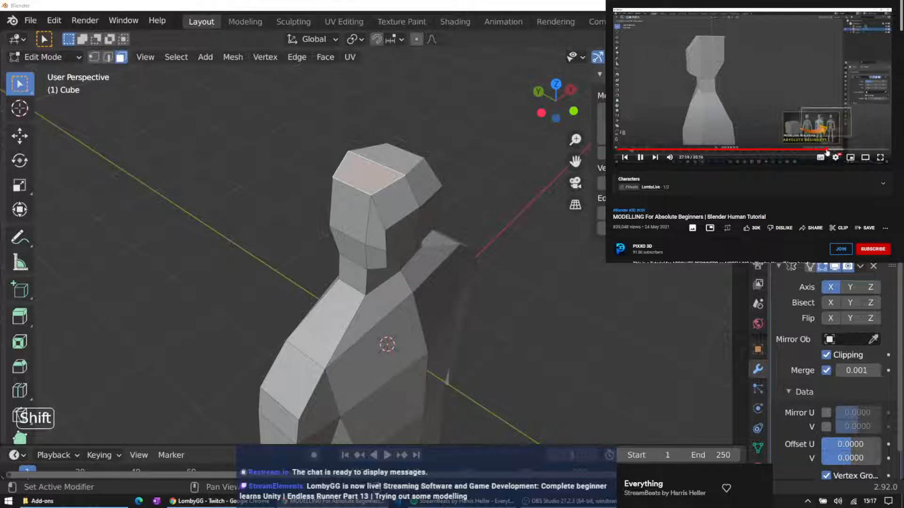
click(828, 152)
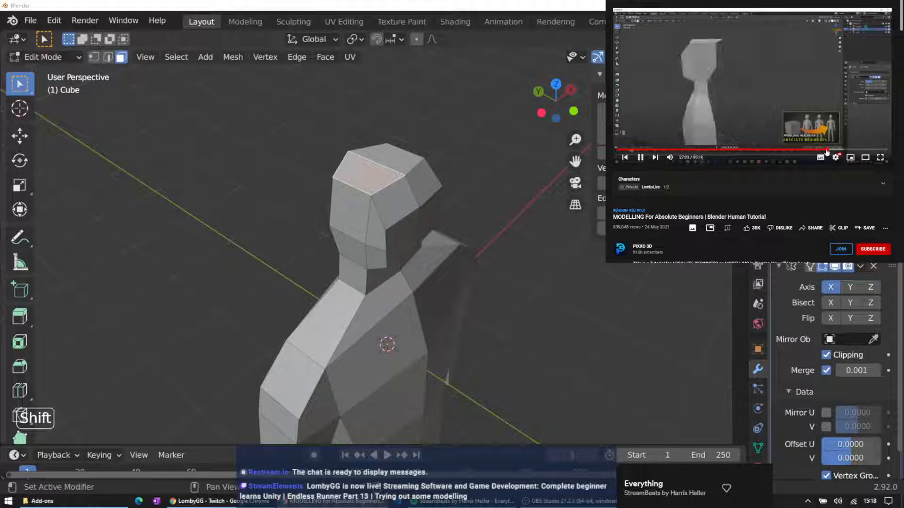
click(826, 152)
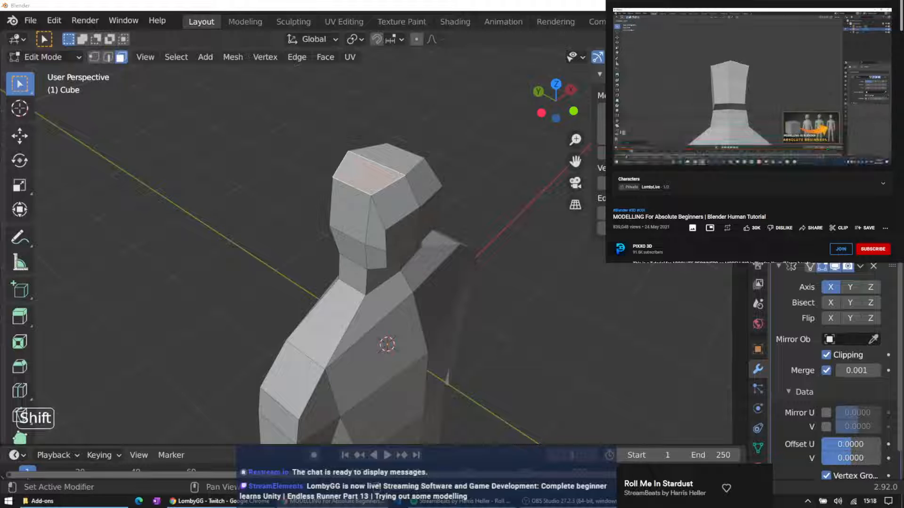
click(403, 128)
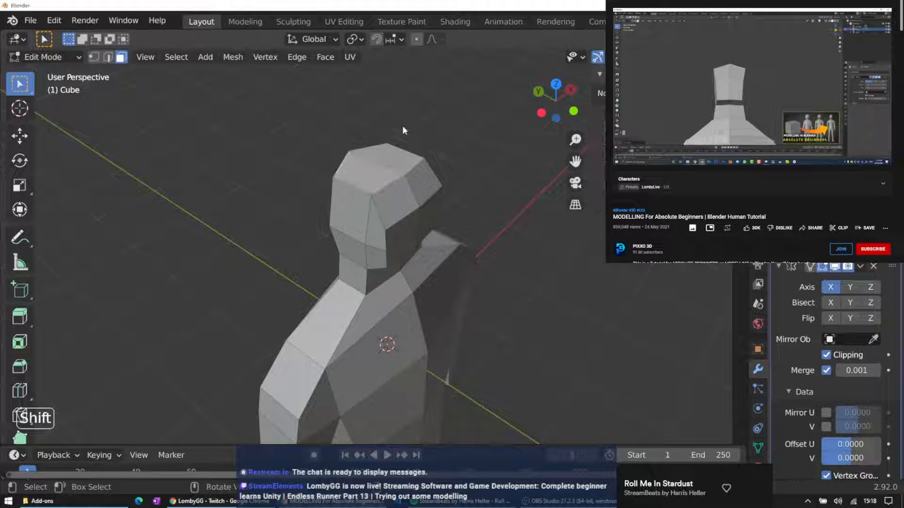
key(KP_1)
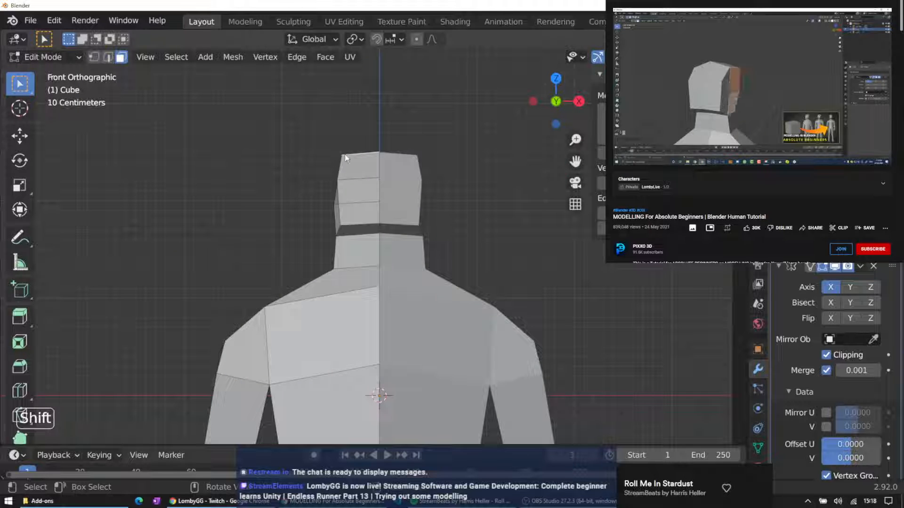
key(r)
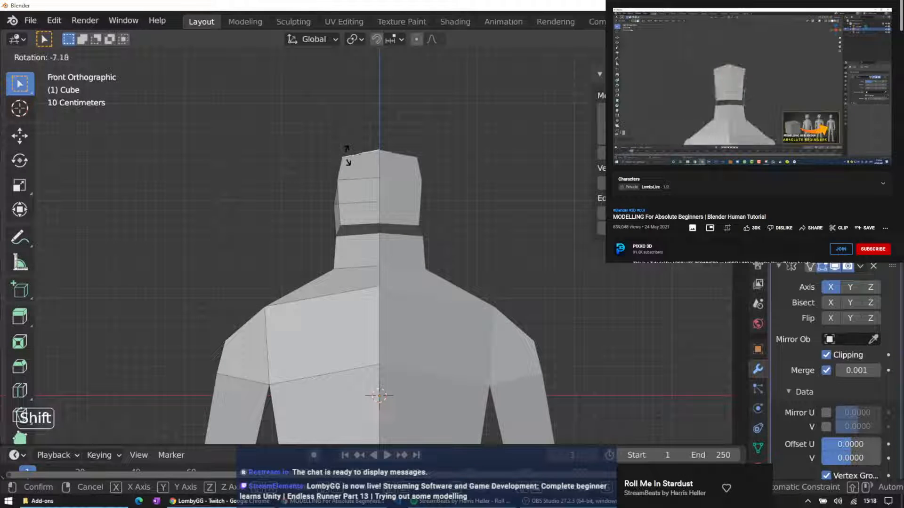
click(345, 156)
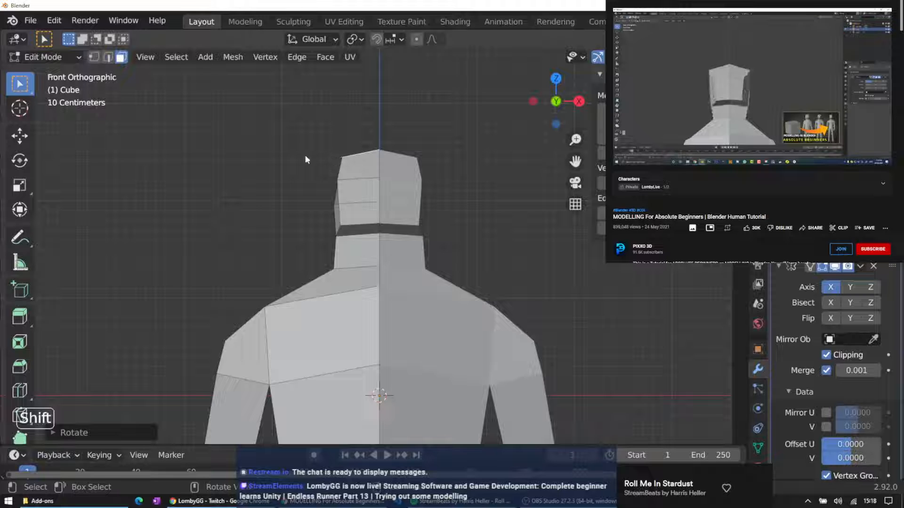
Move the two front side faces of the head, upper and lower, about 0.03 m outward
middle_drag(299, 164, 341, 177)
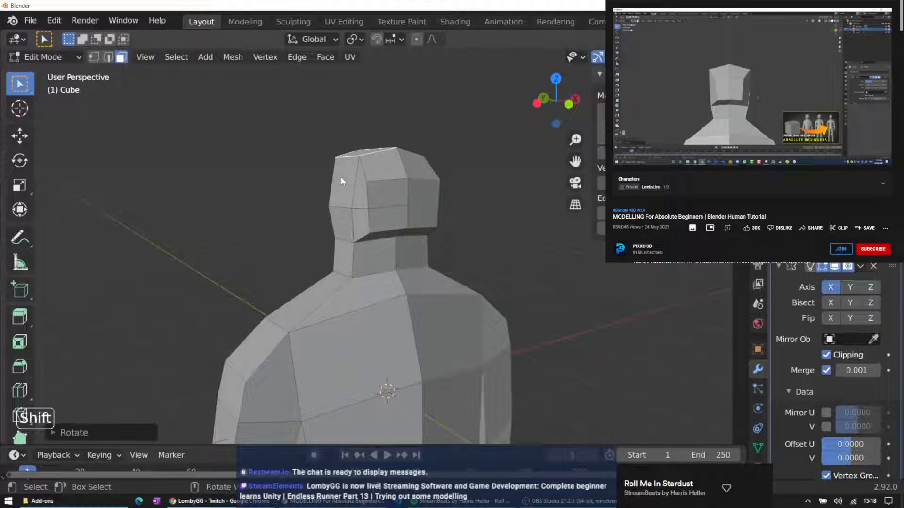
shift+click(343, 216)
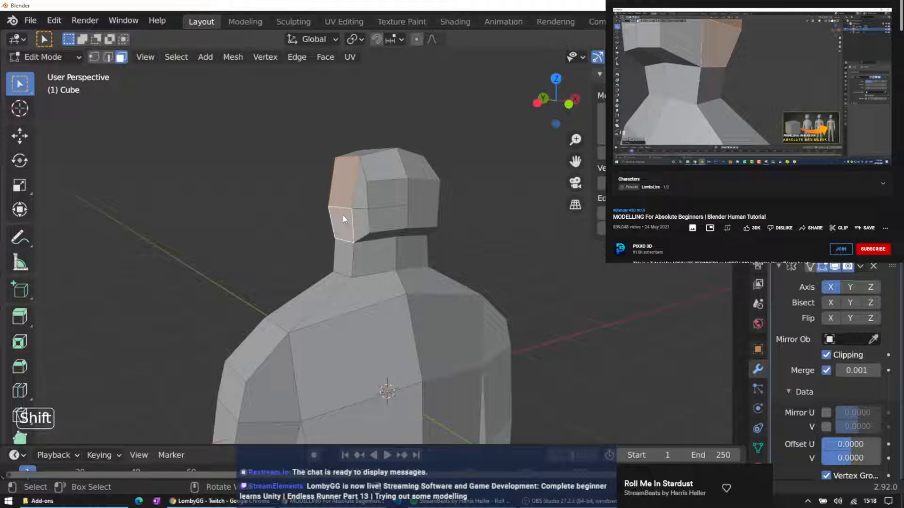
key(g)
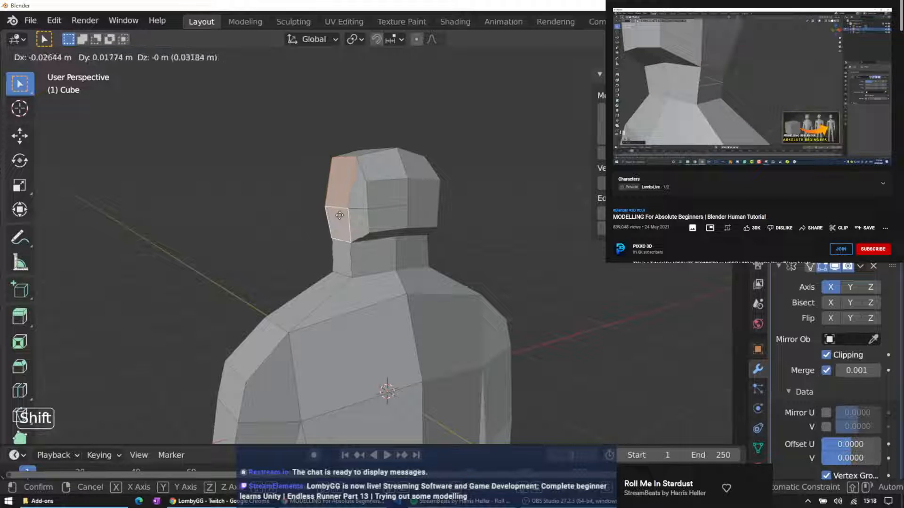
click(339, 216)
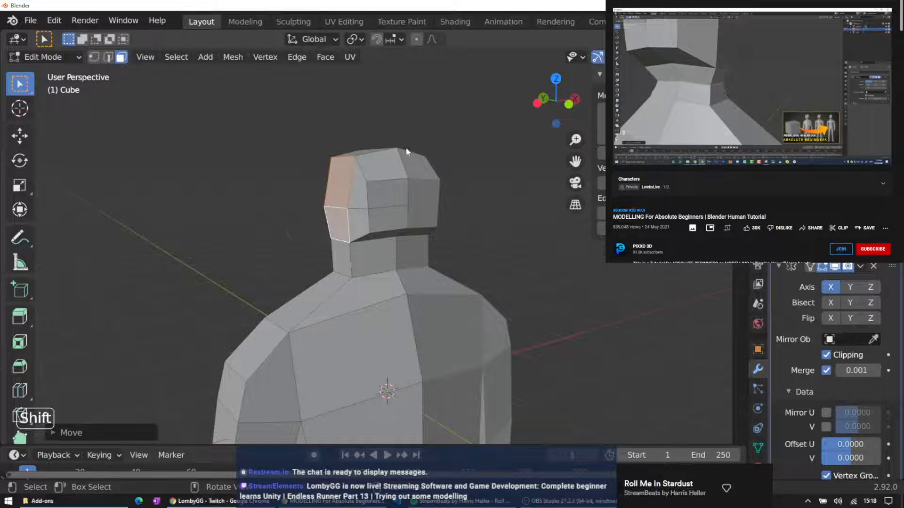
middle_drag(407, 151, 348, 156)
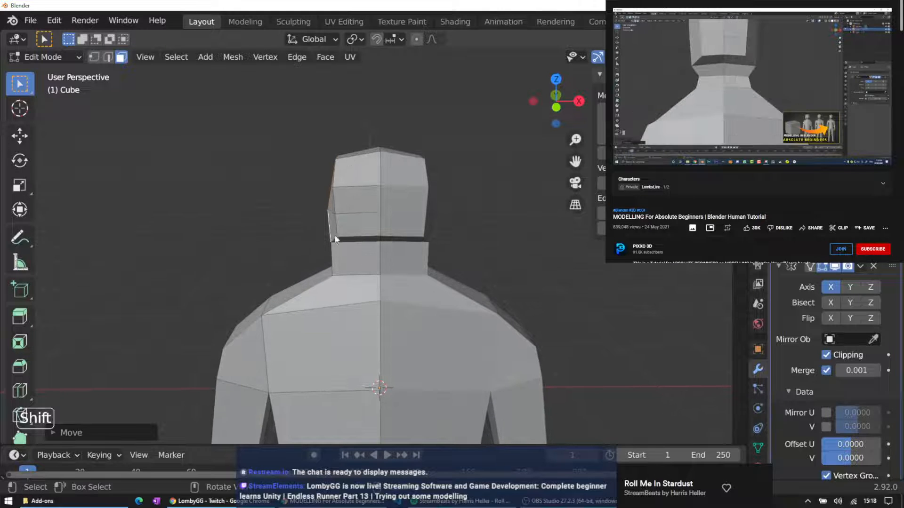
Add a loop cut around the middle of the neck and scale it to about 0.78
middle_drag(313, 201, 357, 184)
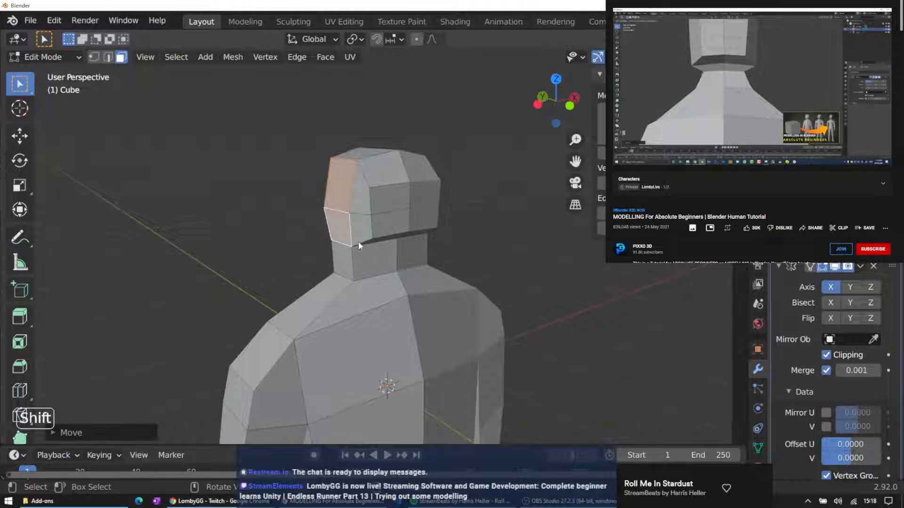
click(353, 265)
key(ctrl+r)
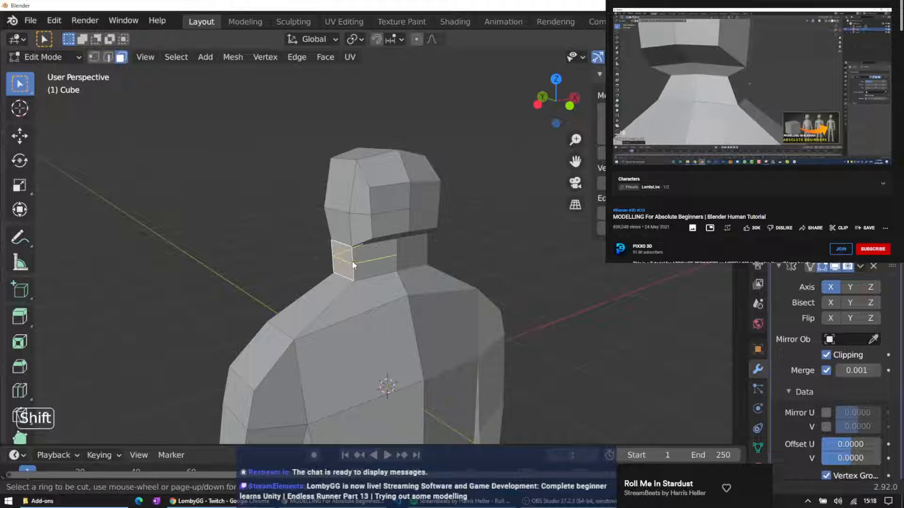
click(352, 261)
click(354, 263)
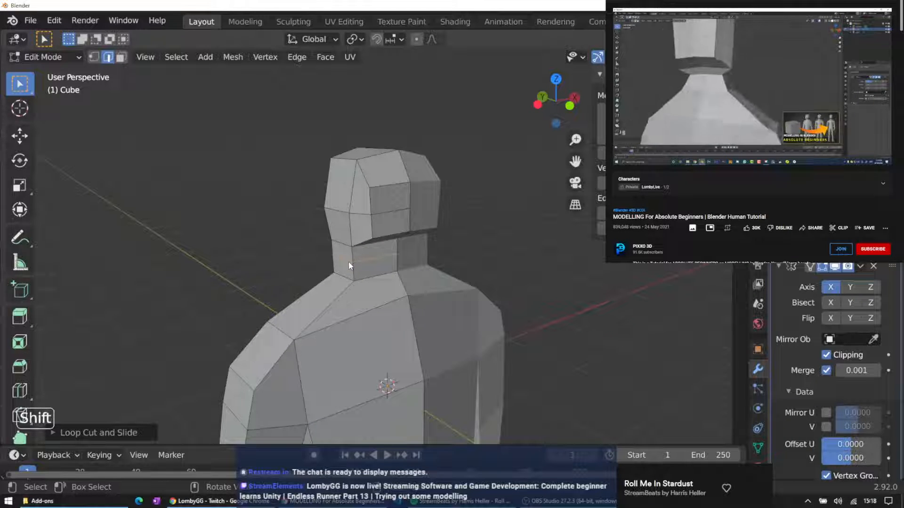
key(s)
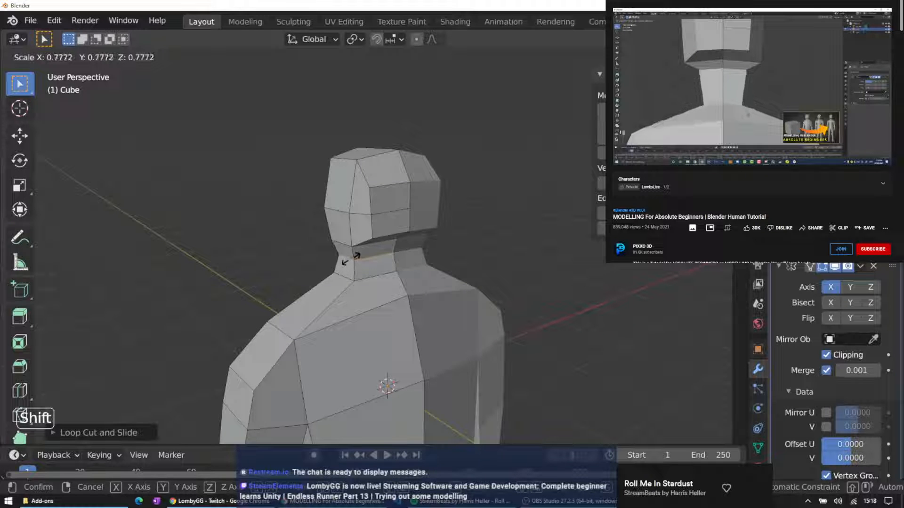
click(357, 256)
middle_drag(353, 259, 370, 224)
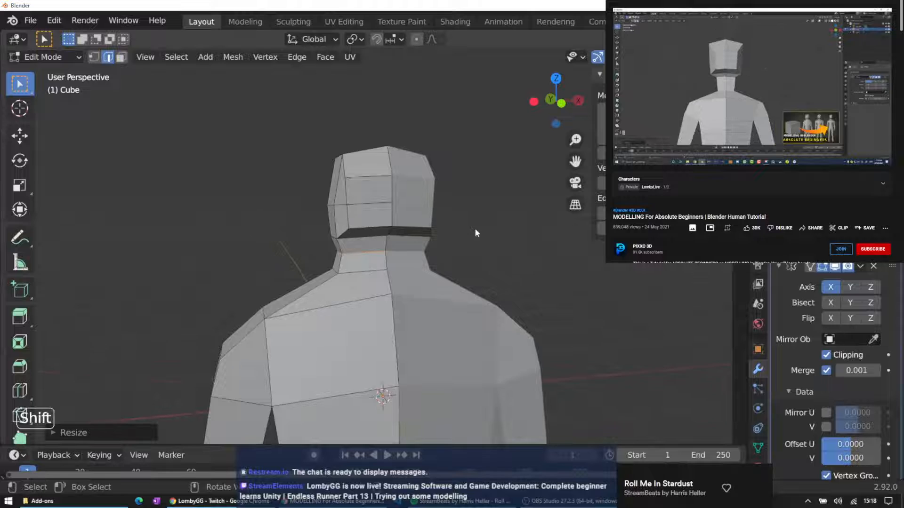
middle_drag(474, 228, 427, 230)
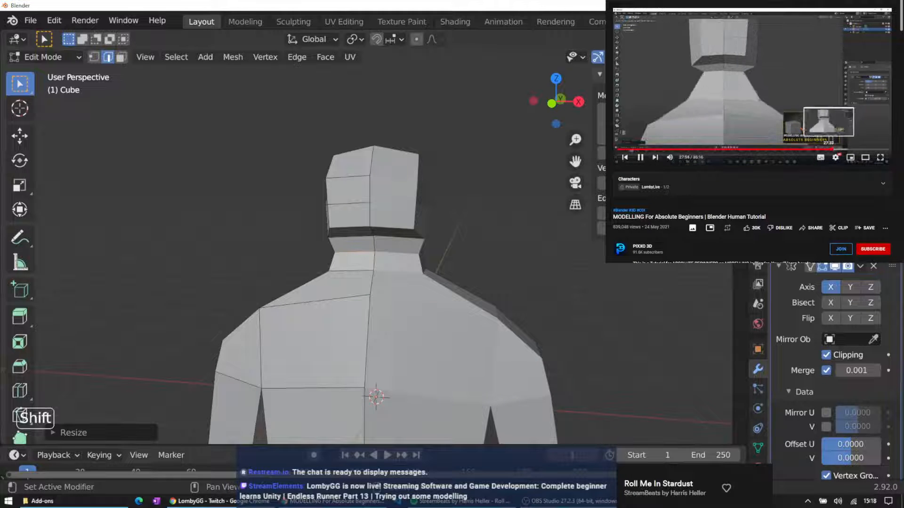
click(830, 151)
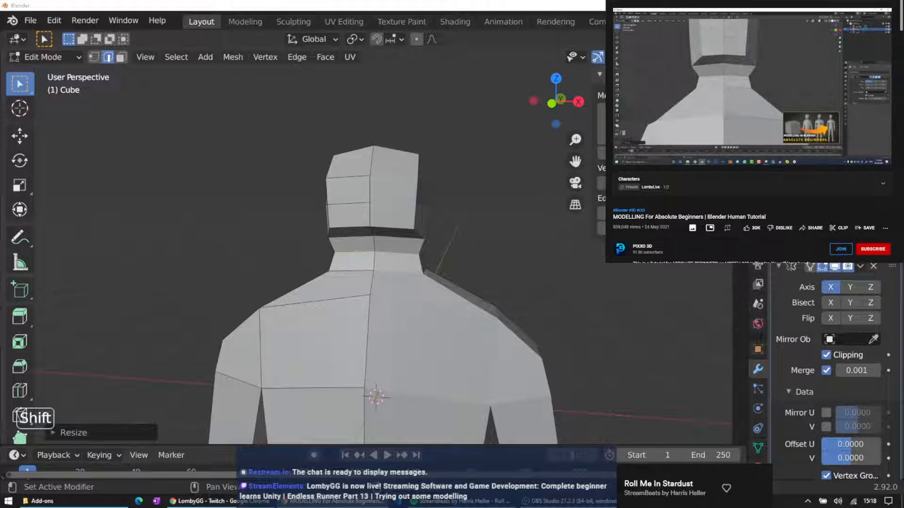
Select the edge loop at the base of the neck and move it about 0.07 m inward and upward
middle_drag(320, 255, 355, 270)
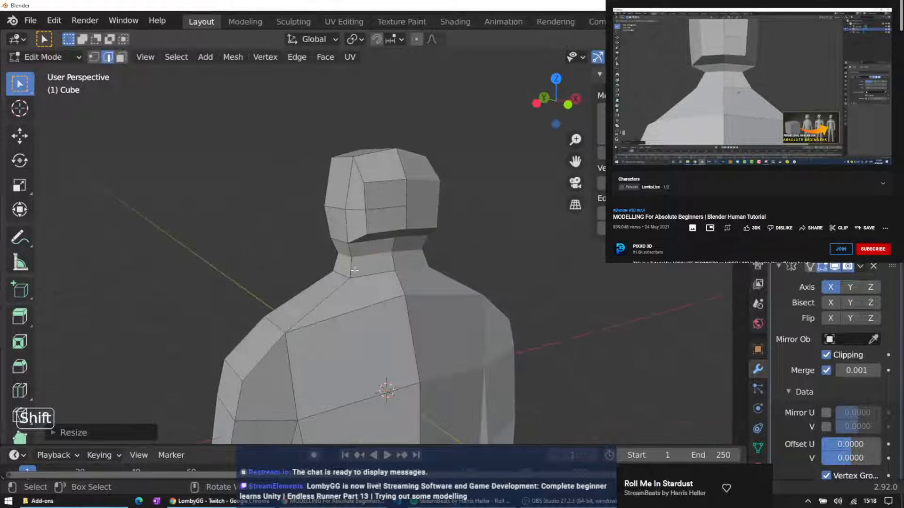
click(346, 275)
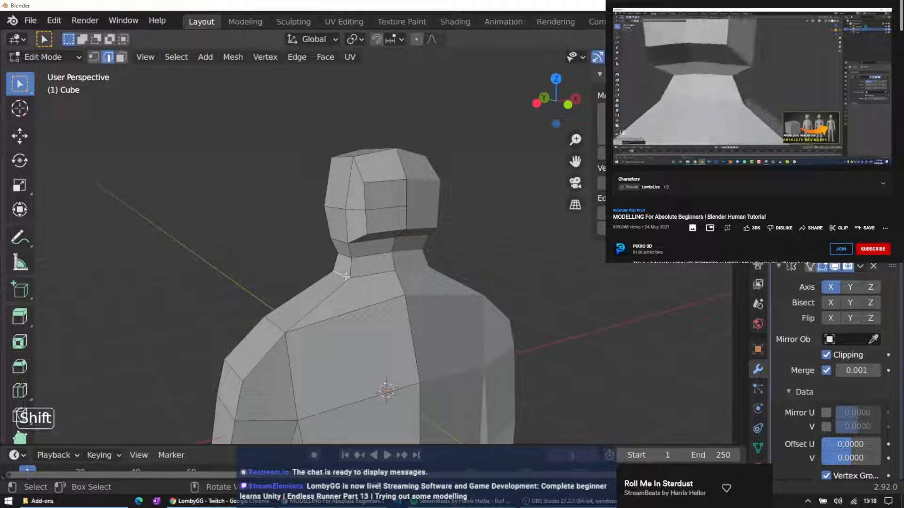
key(alt+a)
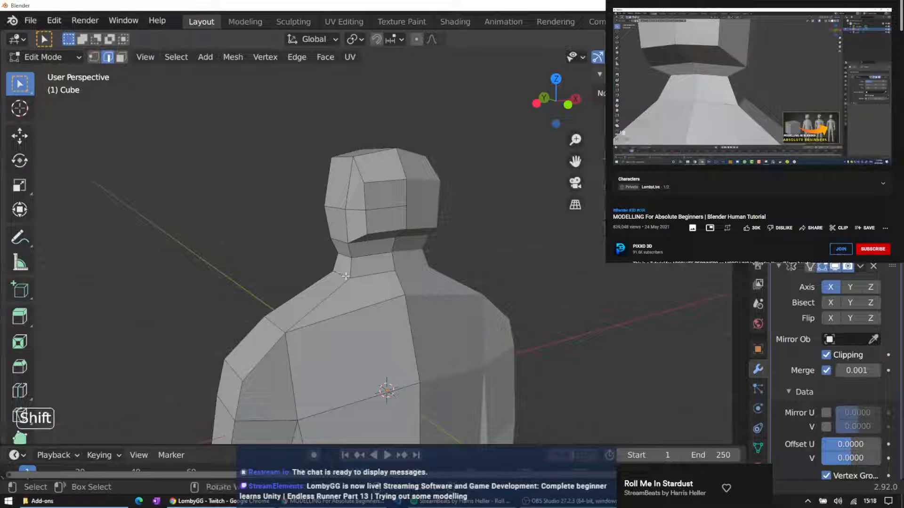
ctrl+alt+shift+click(345, 277)
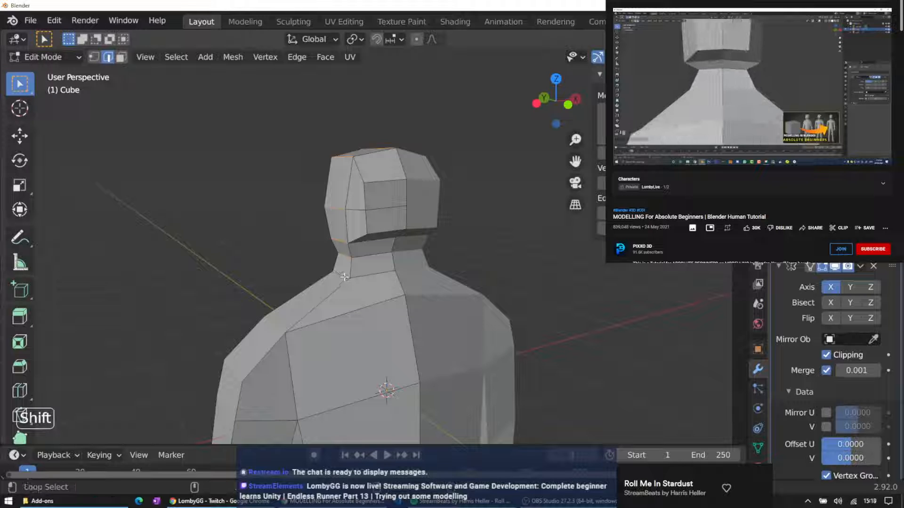
key(alt+a)
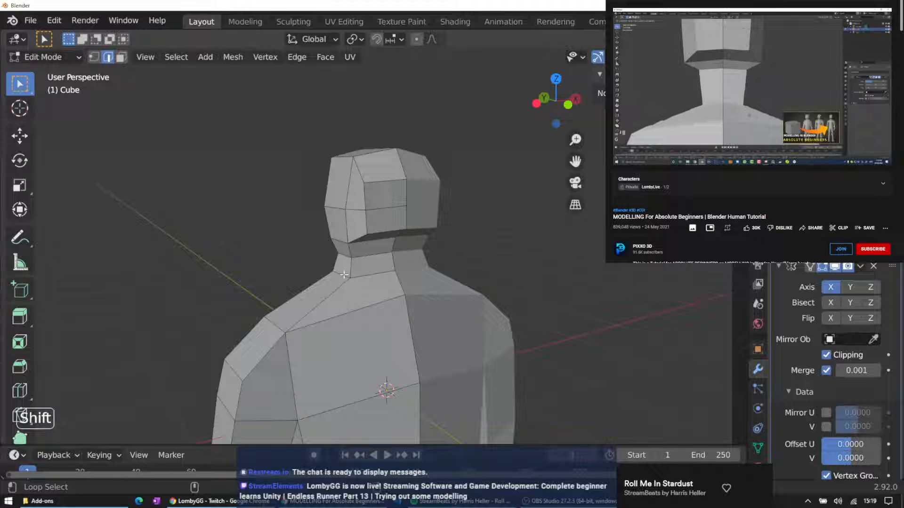
alt+shift+click(345, 275)
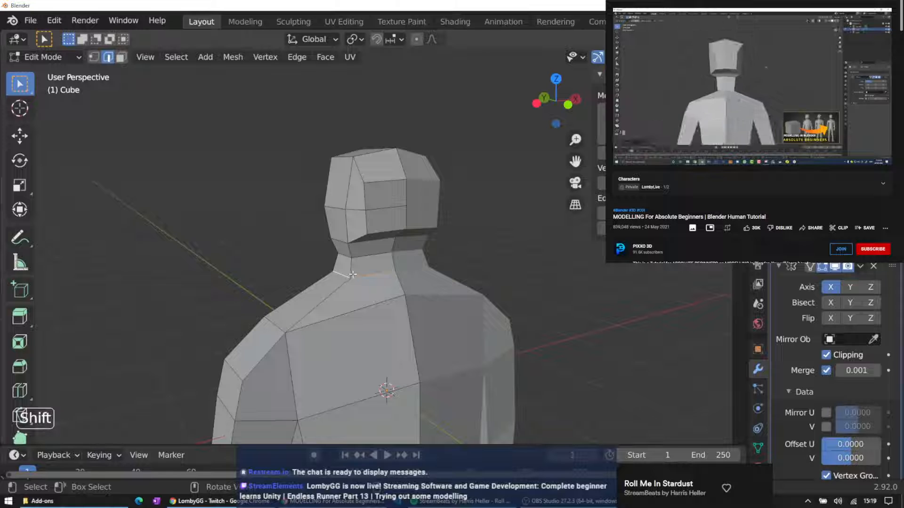
key(g)
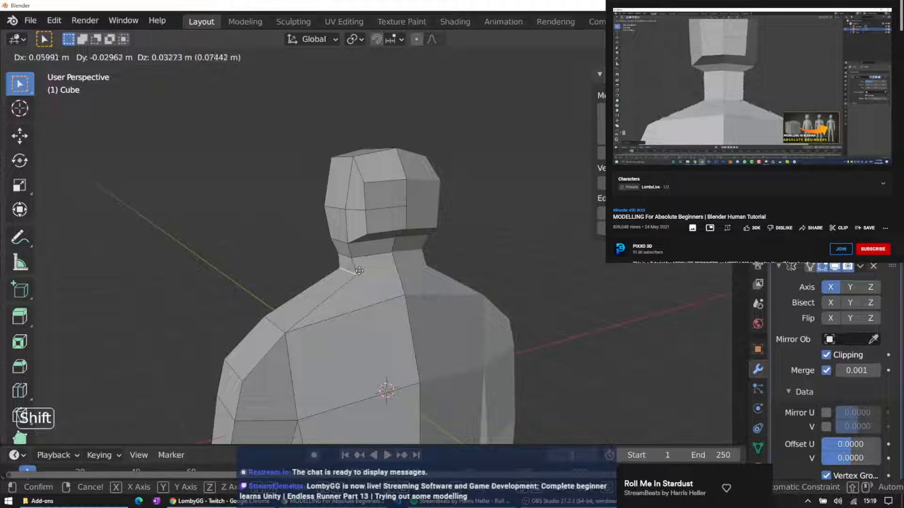
click(360, 270)
Select the edge loop around the middle of the neck and move it about 0.05 m inward
middle_drag(451, 245, 412, 240)
middle_drag(331, 255, 362, 262)
alt+click(350, 257)
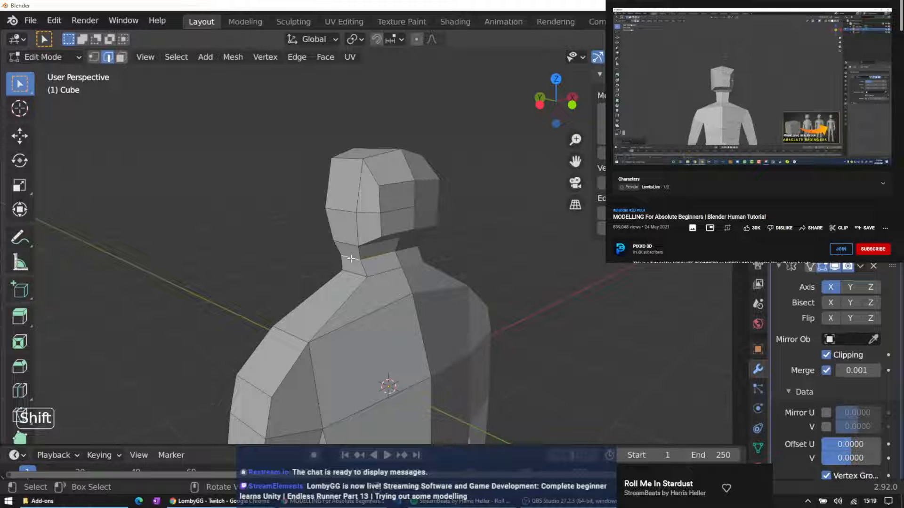
key(g)
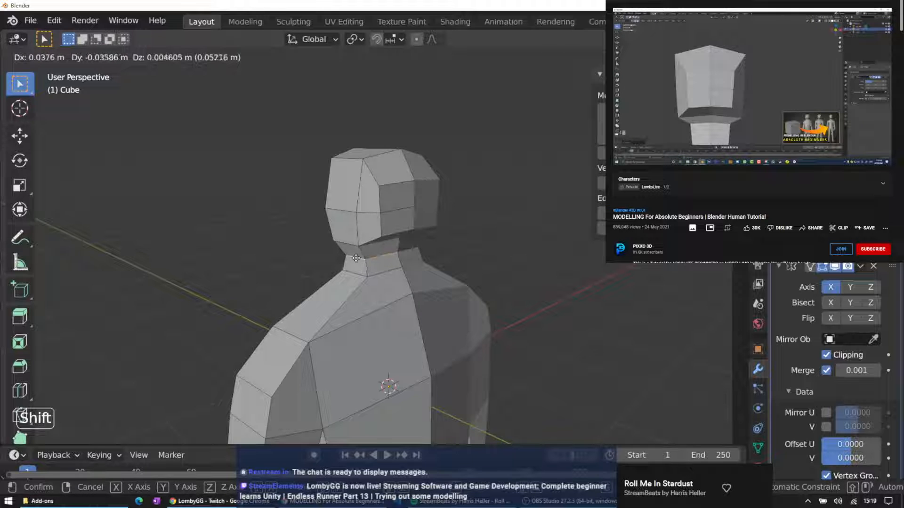
click(356, 256)
Rotate the brow edge on the front of the head about -13° and raise it about 0.08 m along Z
middle_drag(356, 256, 373, 201)
click(369, 191)
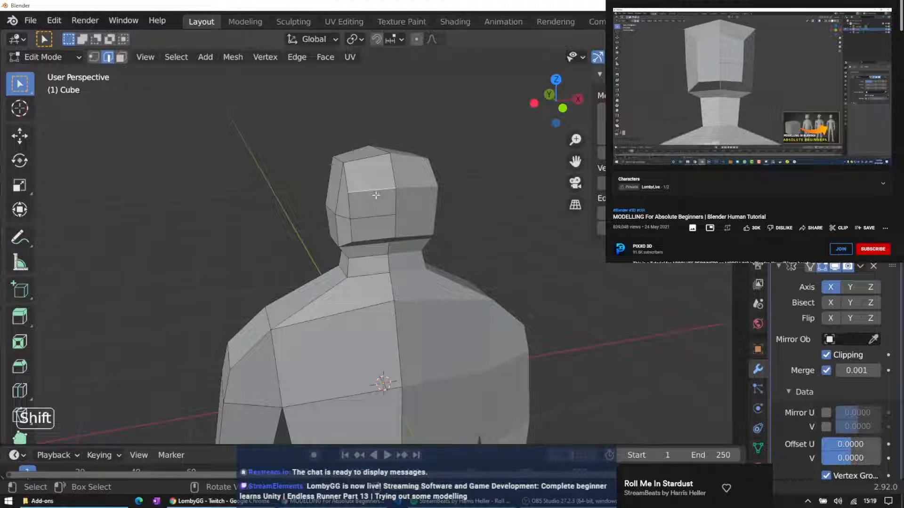
key(r)
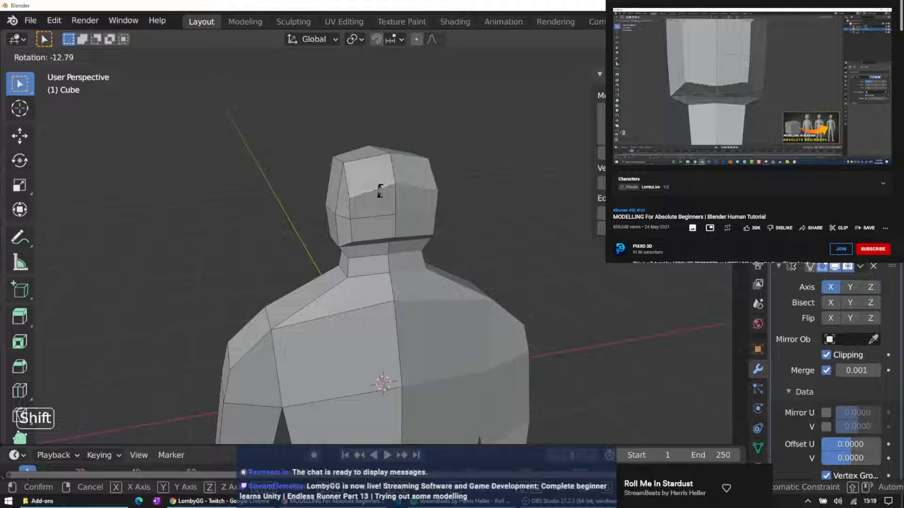
click(381, 191)
key(g)
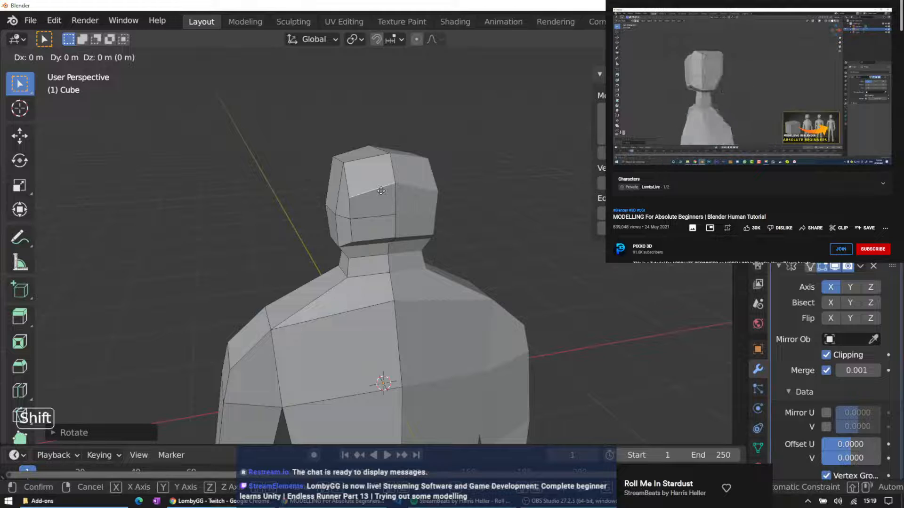
key(z)
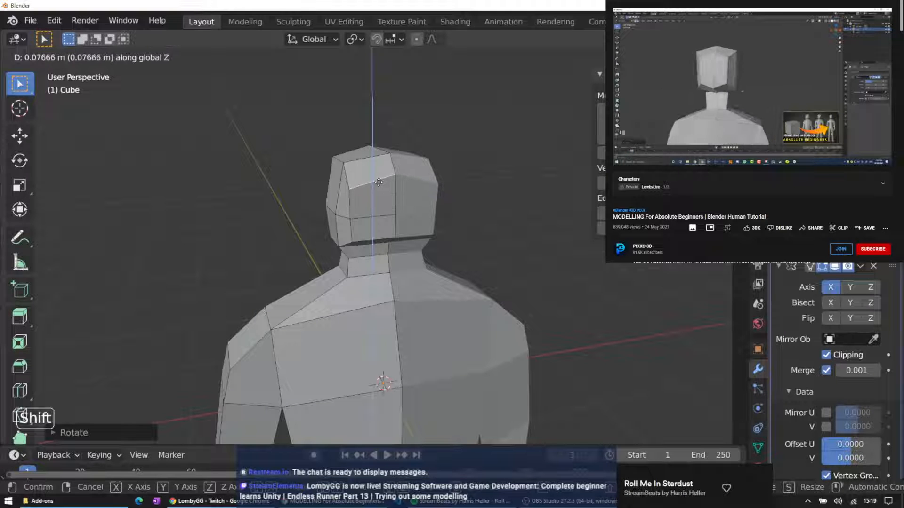
click(386, 165)
Rotate the lower front edge of the head at the chin about 18°
middle_drag(386, 164, 406, 182)
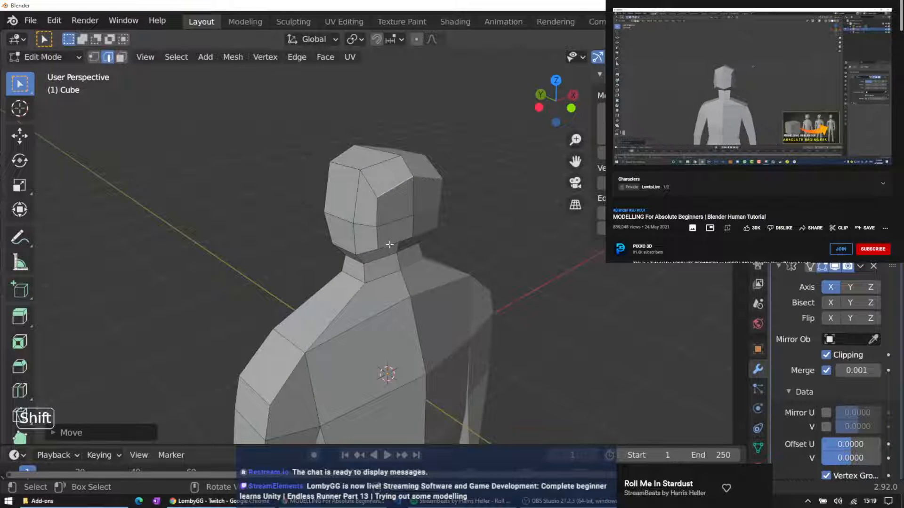
middle_drag(387, 244, 373, 223)
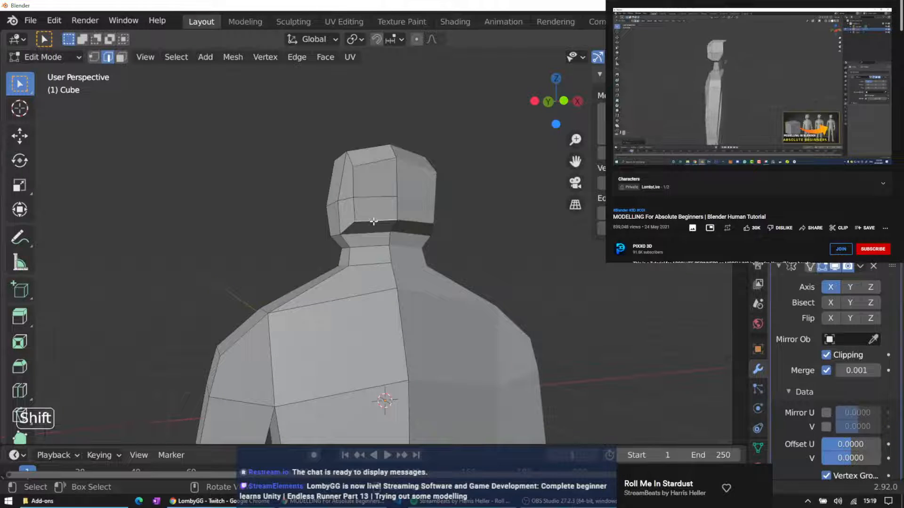
key(r)
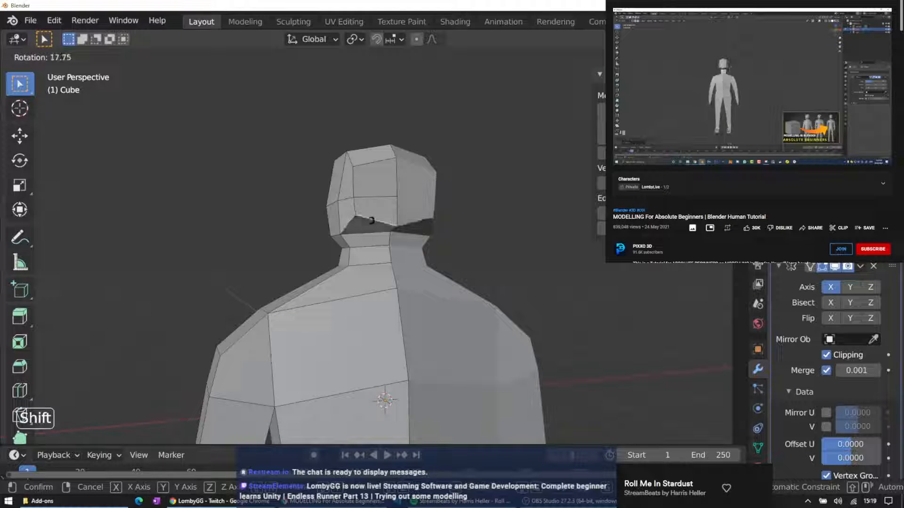
click(376, 186)
Select the top face of the head in face mode and move it about 0.04 m upward
middle_drag(377, 186, 362, 169)
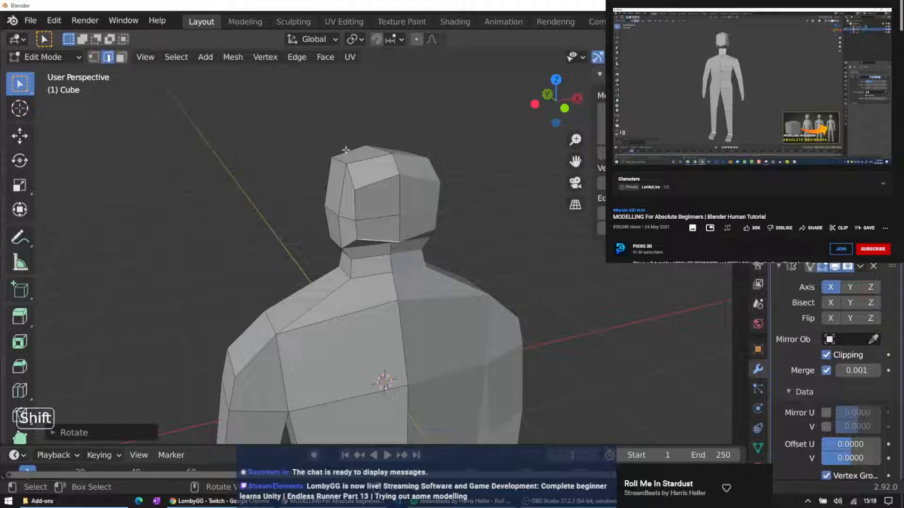
click(361, 157)
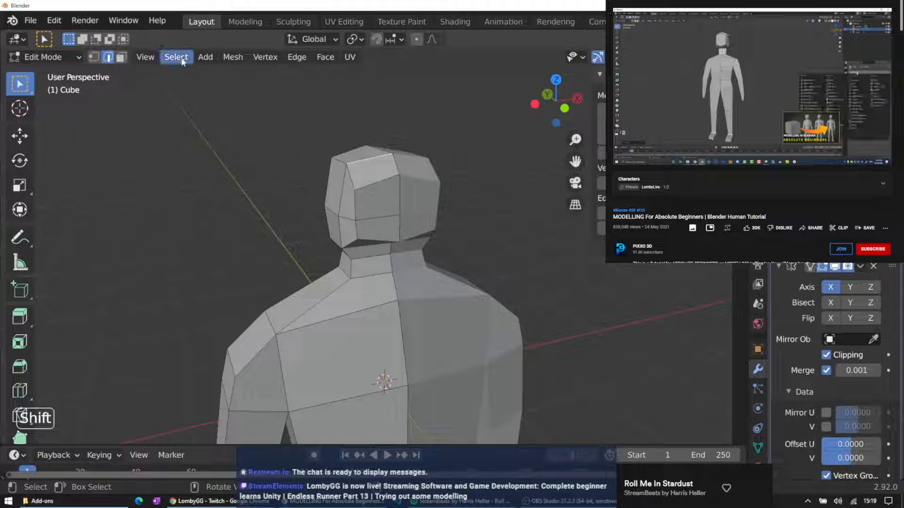
key(3)
shift+click(363, 151)
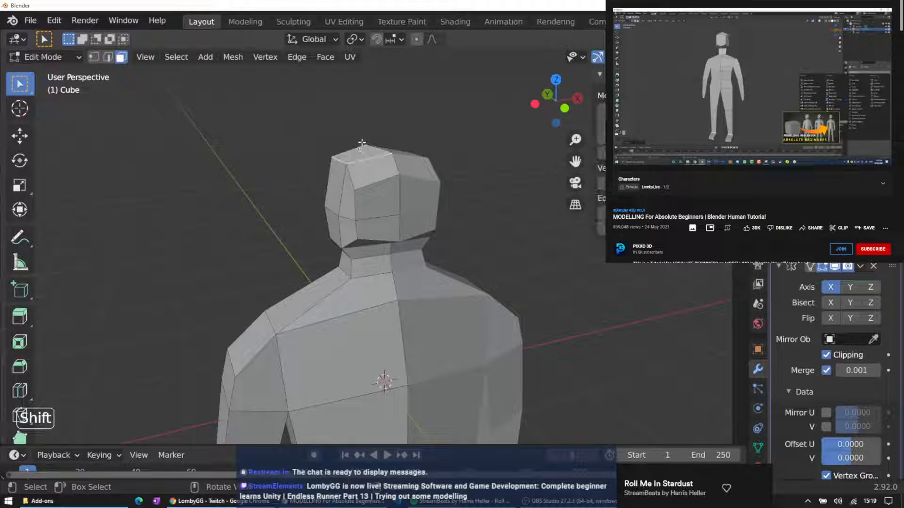
key(g)
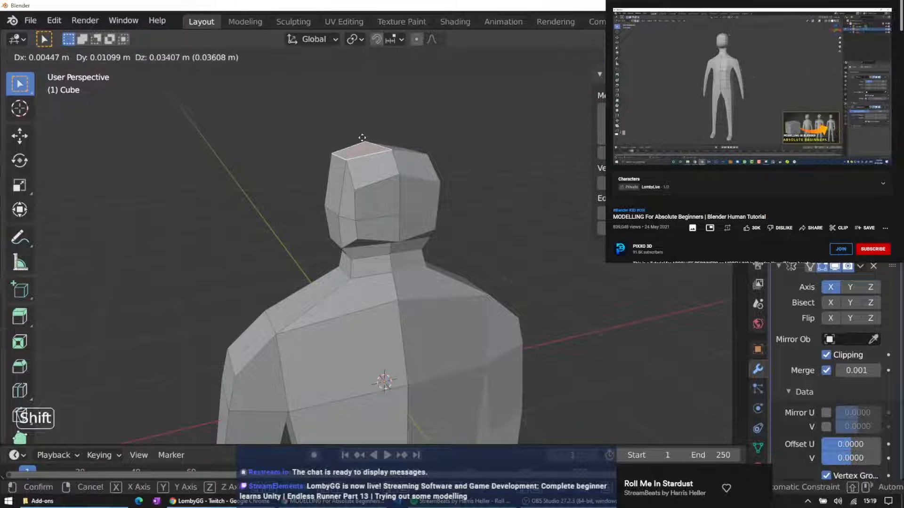
click(361, 135)
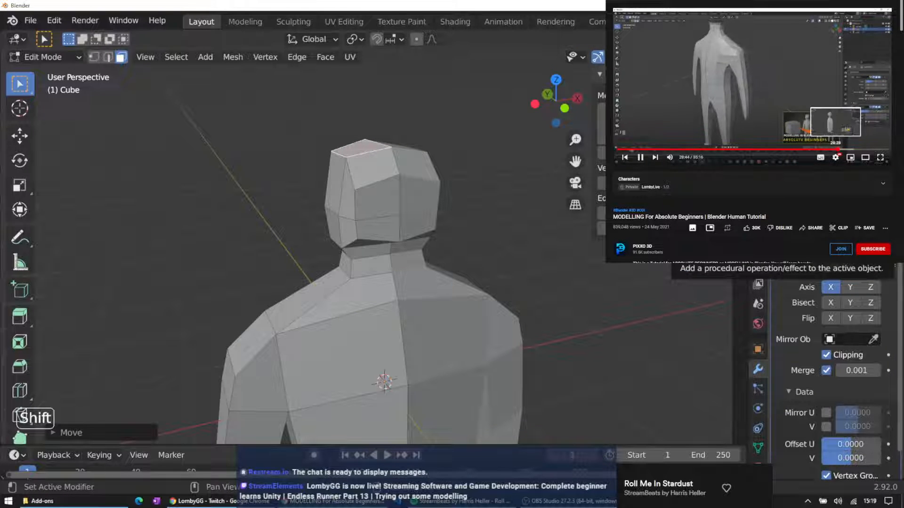
Switch to the tutorial video, rewind it slightly and pause it on the full-body view of the figure
click(837, 149)
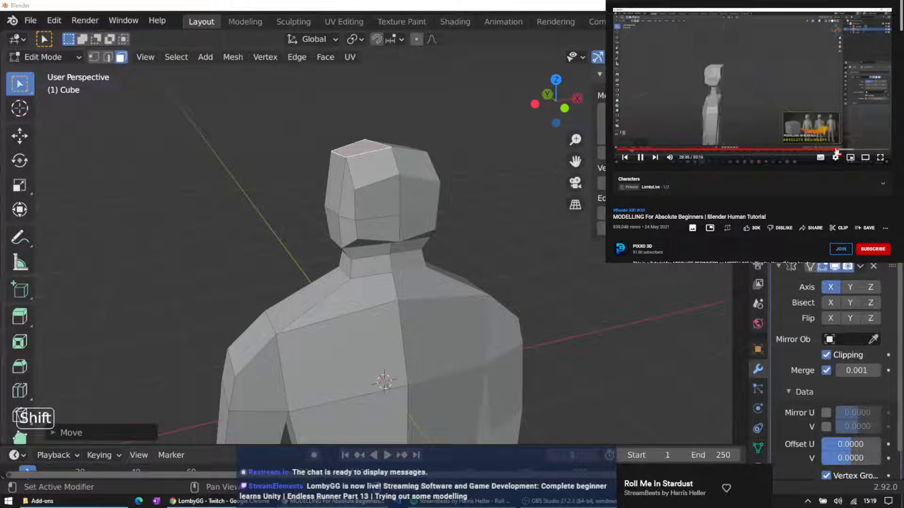
click(752, 85)
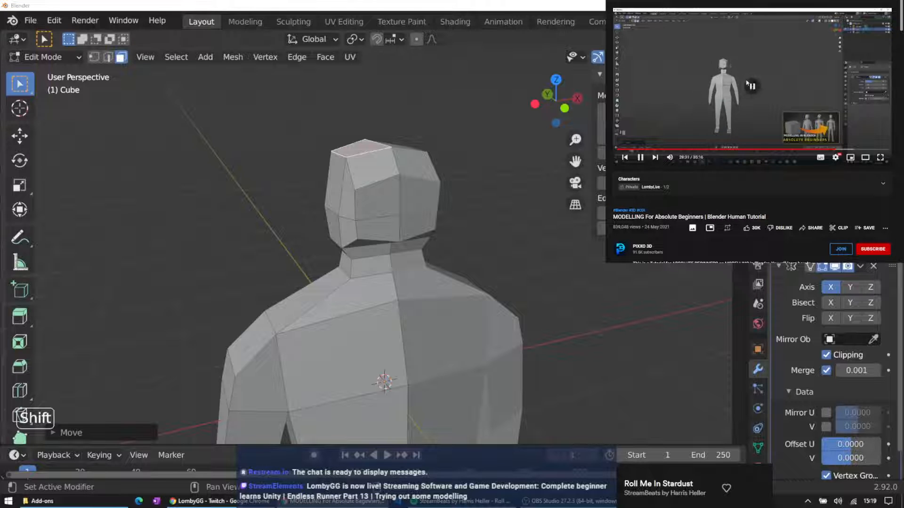
Move the top centre vertex at the back of the head about 0.03 m forward
middle_drag(447, 137, 335, 214)
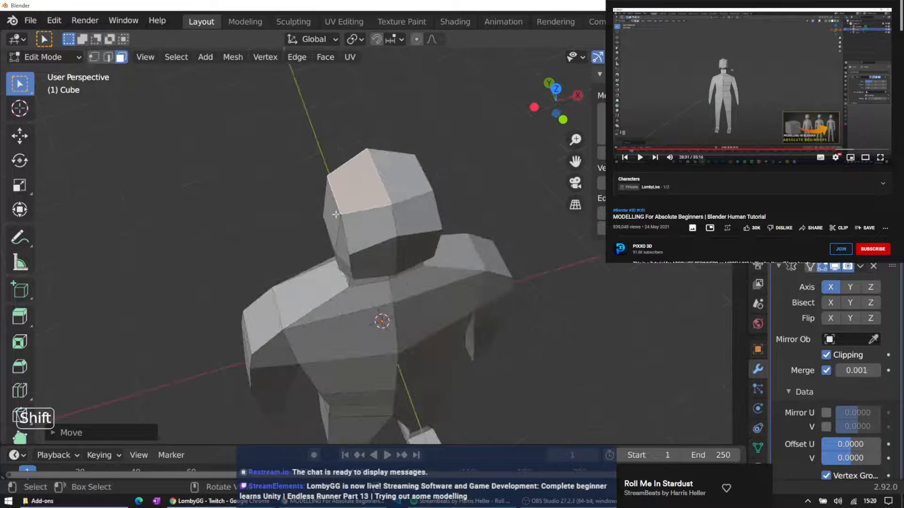
click(338, 199)
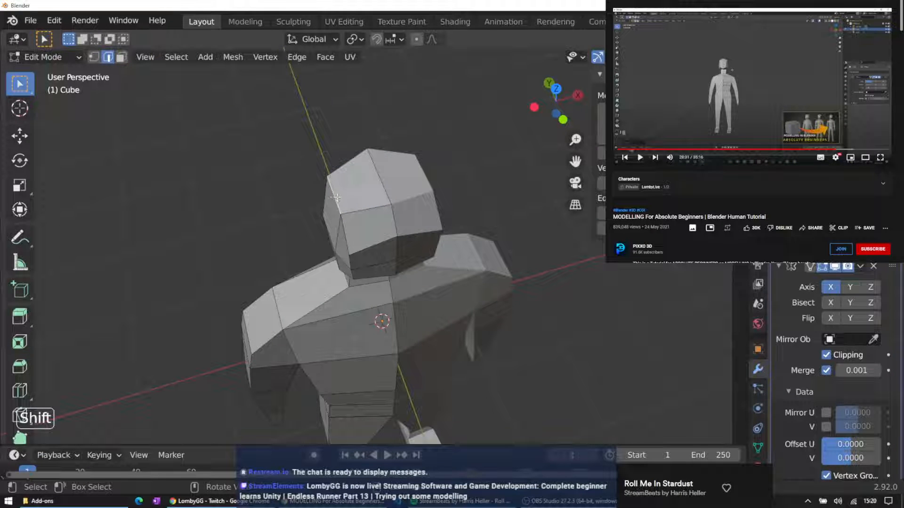
drag(336, 198, 342, 196)
middle_drag(351, 187, 420, 127)
middle_drag(301, 114, 352, 166)
click(396, 179)
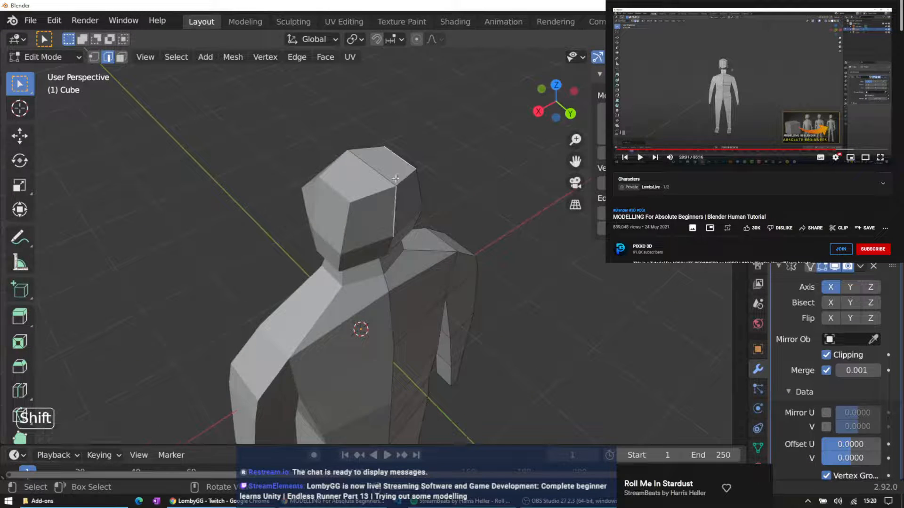
middle_drag(379, 98, 407, 175)
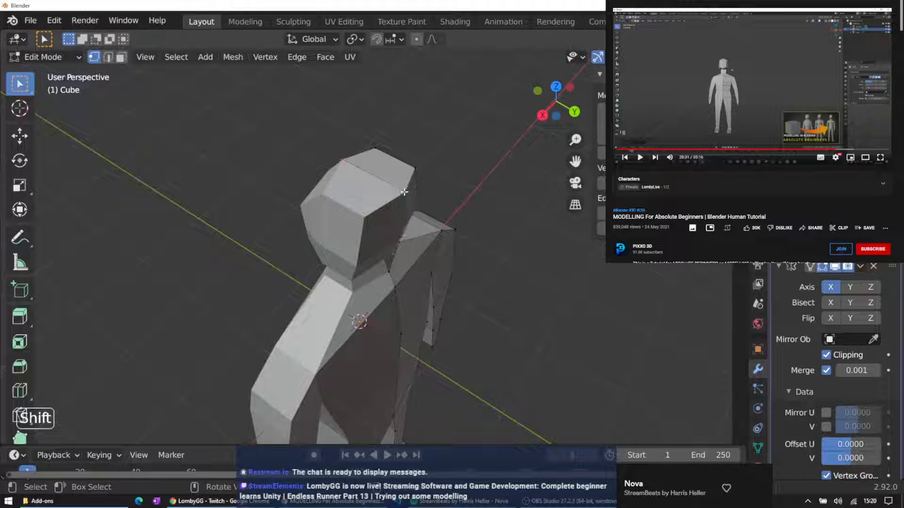
key(g)
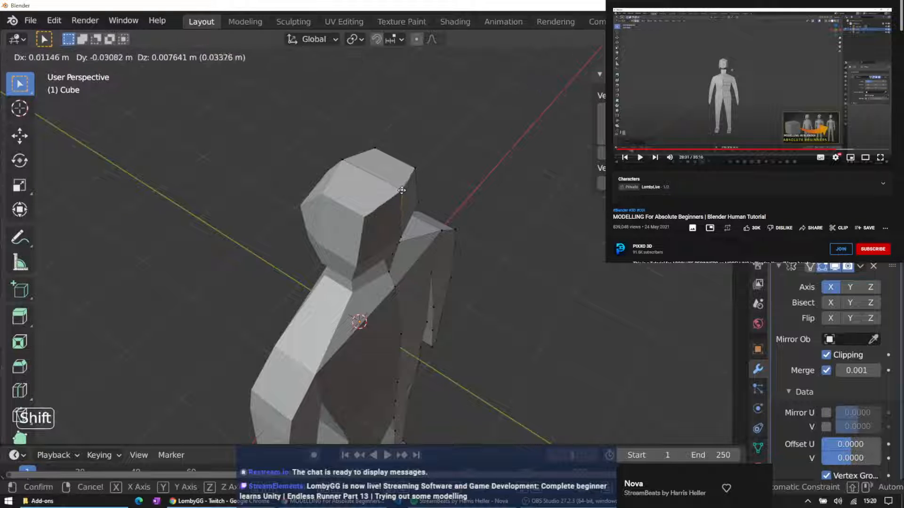
click(400, 189)
Select the lower side edge of the head at the jaw and move it about 0.03 m inward and upward
middle_drag(400, 189, 385, 109)
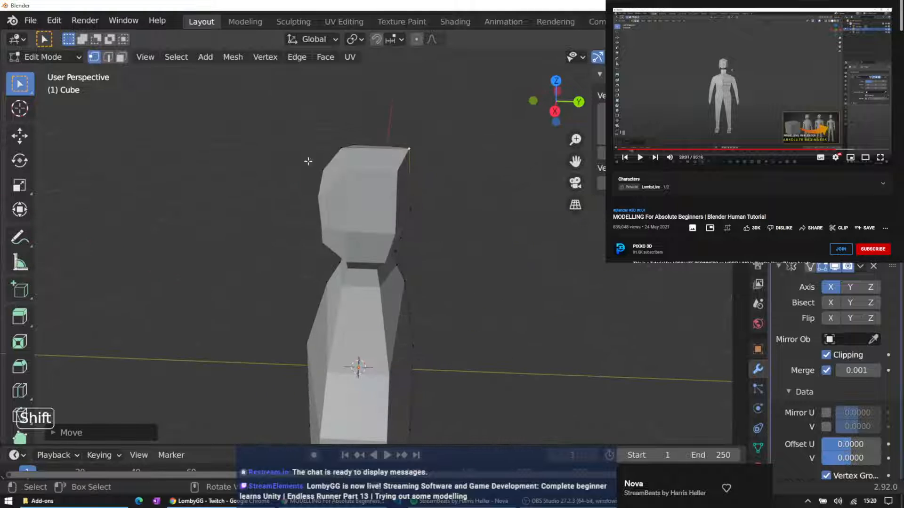
middle_drag(306, 159, 445, 114)
middle_drag(285, 138, 342, 170)
click(347, 256)
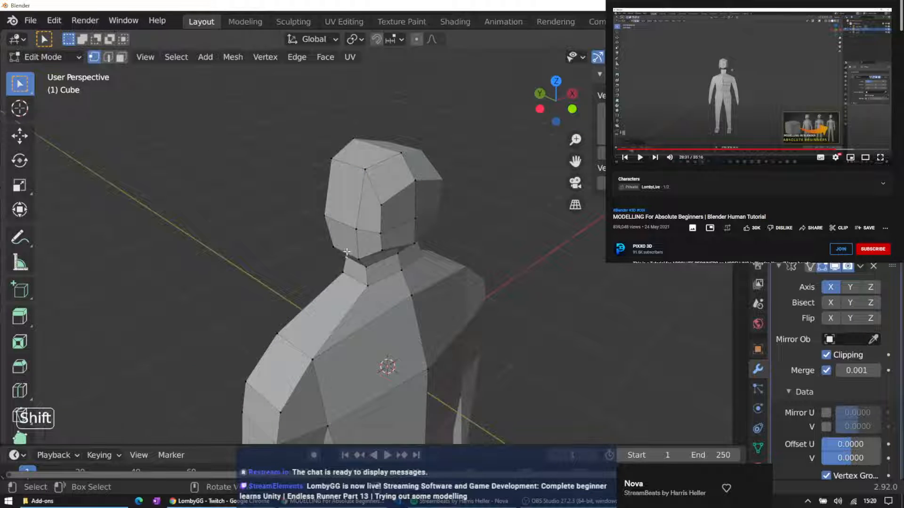
click(111, 57)
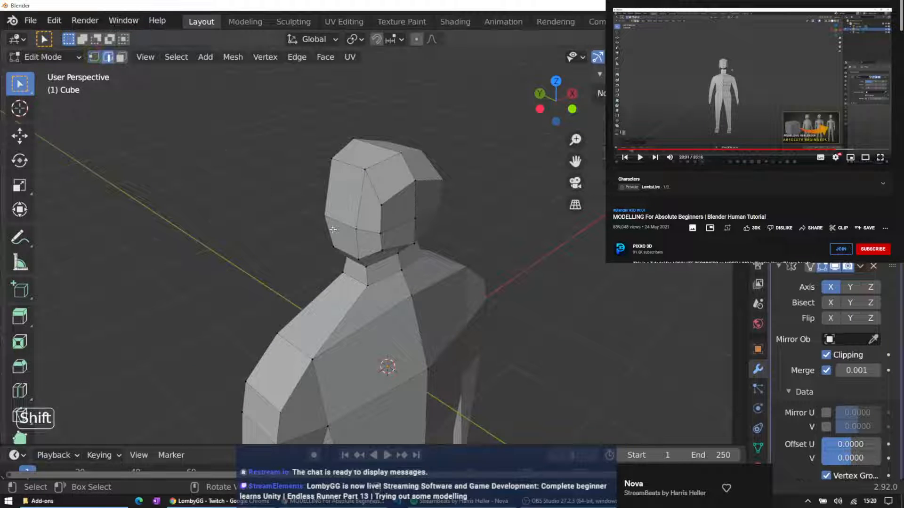
shift+click(347, 254)
middle_drag(347, 254, 311, 223)
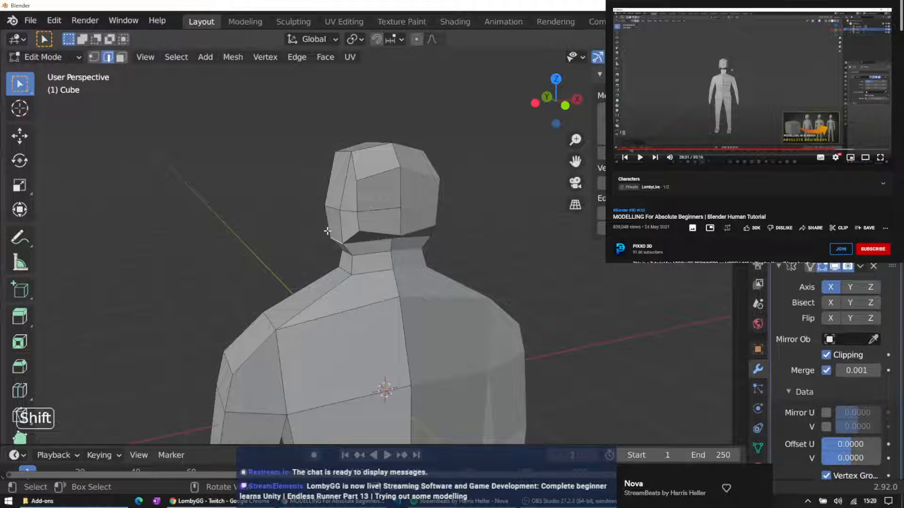
key(g)
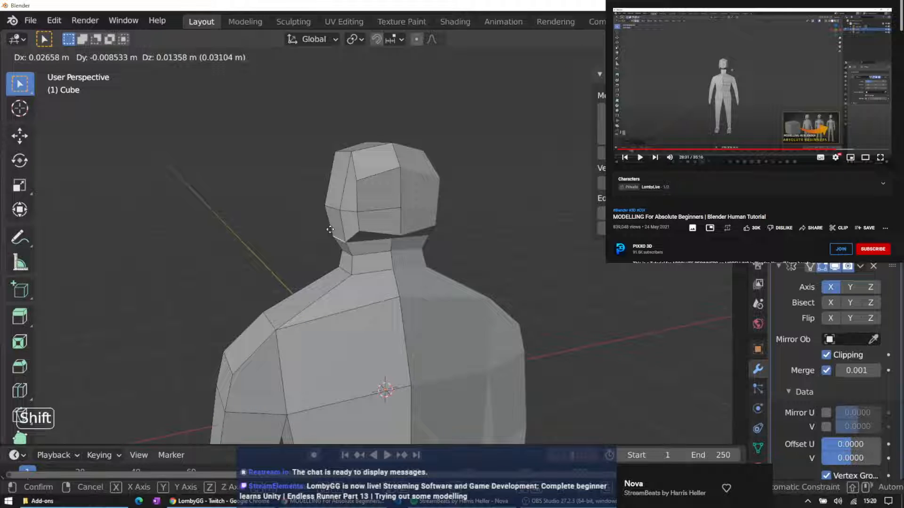
click(332, 227)
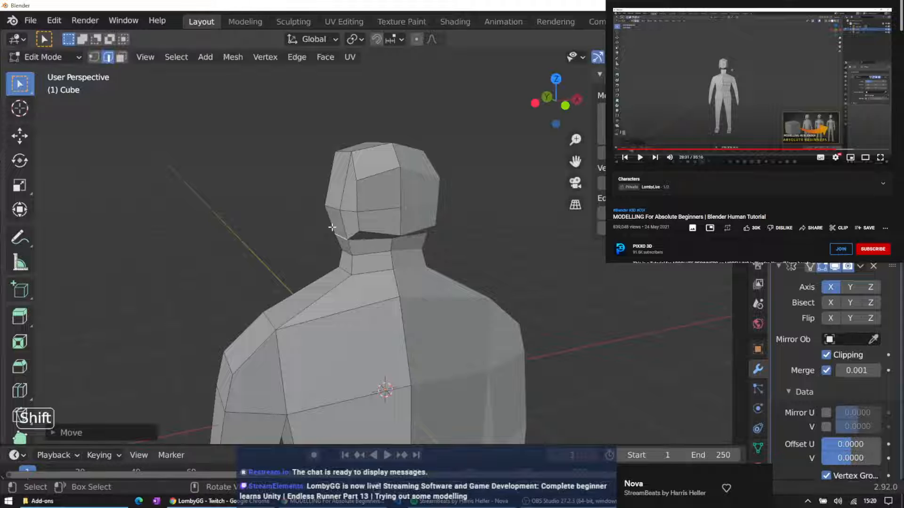
Move the mid-height edge on the side of the head about 0.09 m upward and slightly back
middle_drag(405, 117, 326, 160)
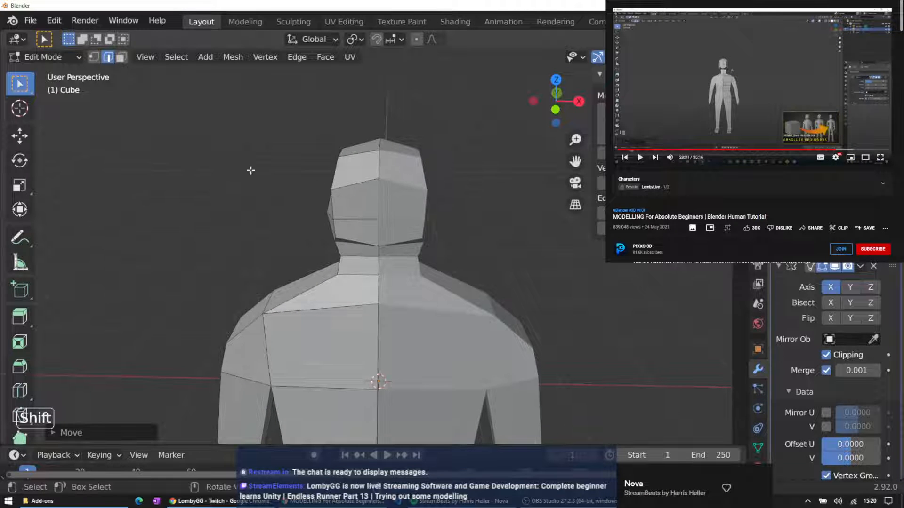
middle_drag(253, 169, 290, 166)
shift+click(331, 212)
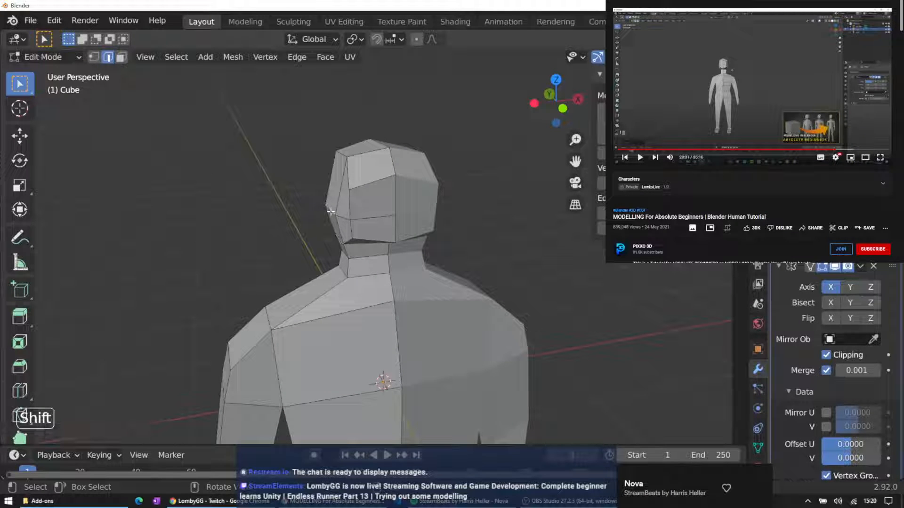
key(g)
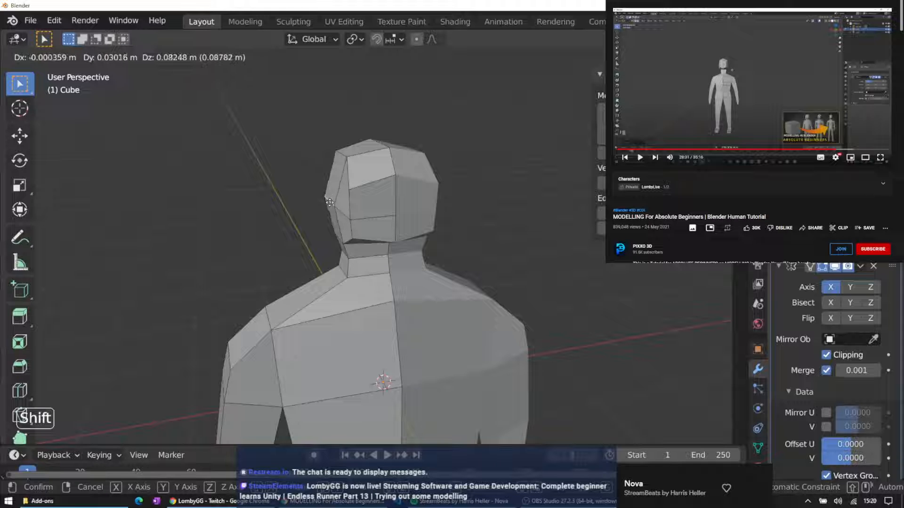
click(329, 203)
Add the front mid-height edges of the head to the selected side edge and raise them about 0.06 m along Z
middle_drag(330, 202, 396, 130)
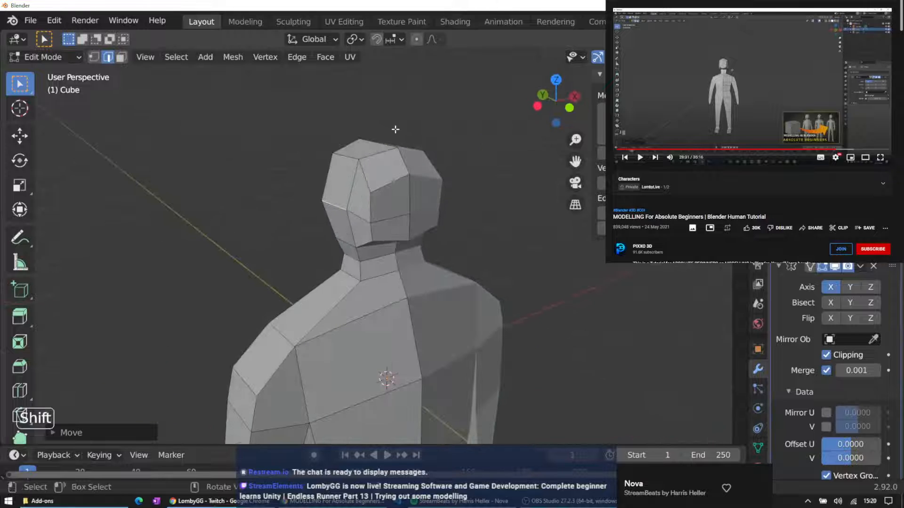
shift+click(385, 220)
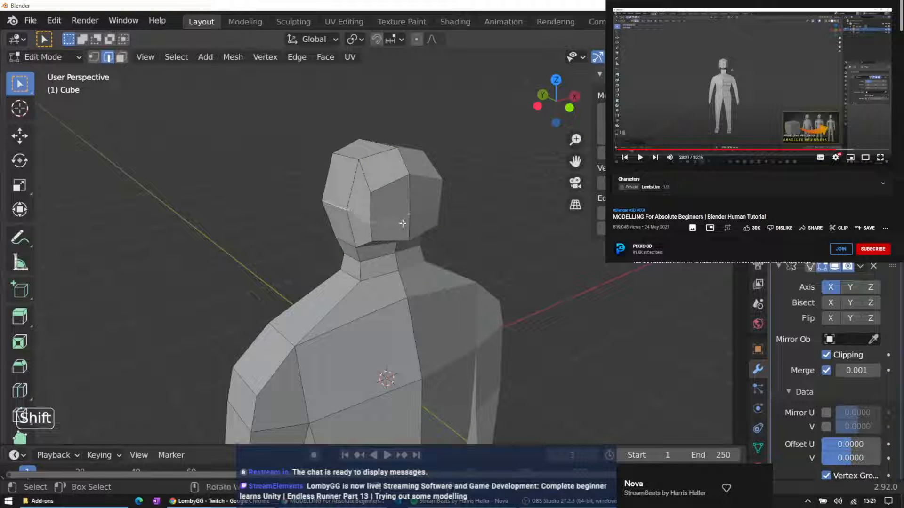
key(g)
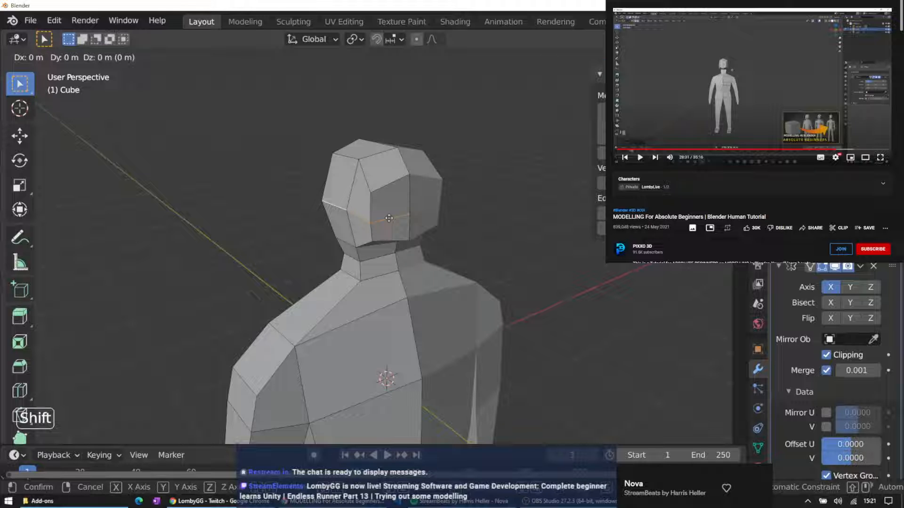
key(z)
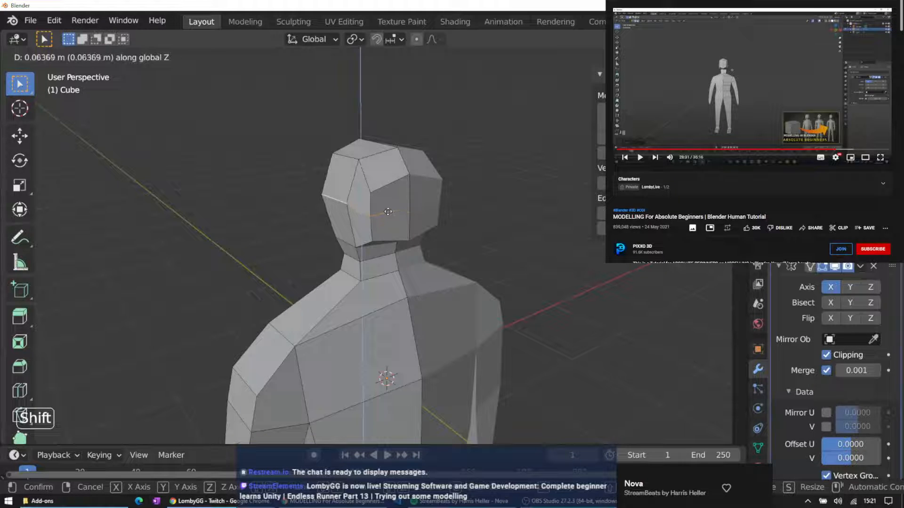
click(388, 212)
middle_drag(388, 211, 372, 197)
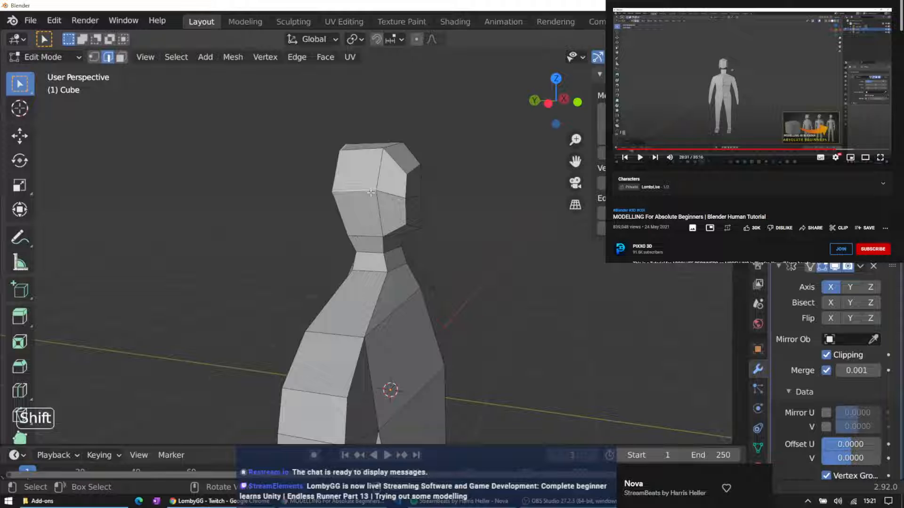
Nudge the top centre vertex at the back of the head and adjust its height along Z
drag(371, 193, 370, 199)
middle_drag(370, 199, 81, 200)
middle_drag(414, 151, 401, 196)
click(93, 57)
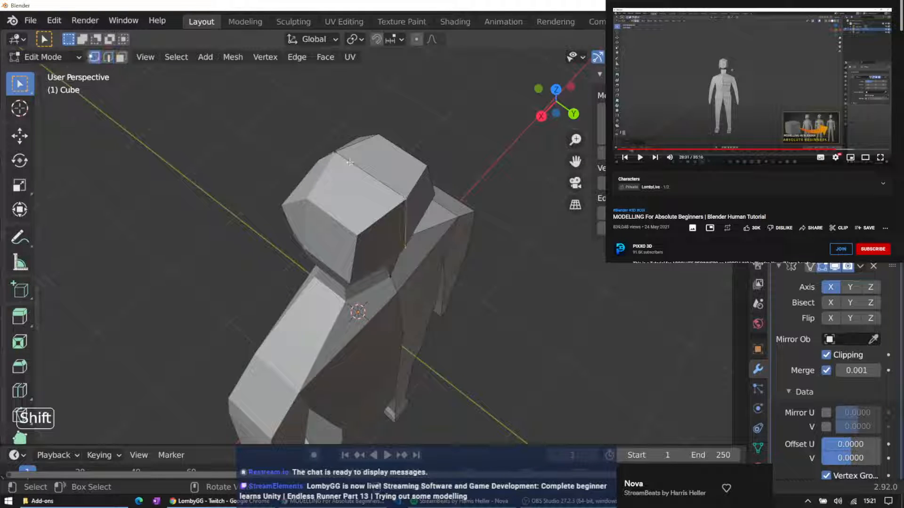
drag(404, 204, 403, 195)
middle_drag(401, 154, 395, 114)
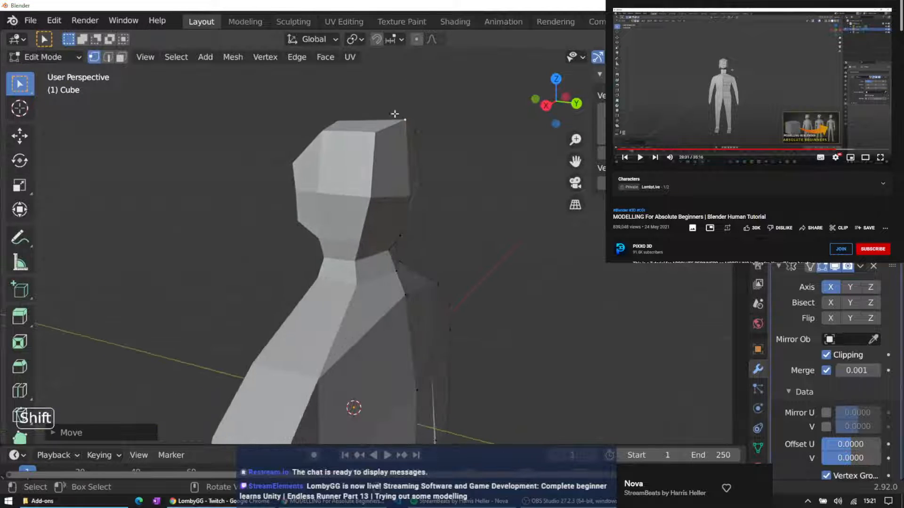
drag(404, 121, 404, 127)
key(z)
middle_drag(390, 82, 292, 114)
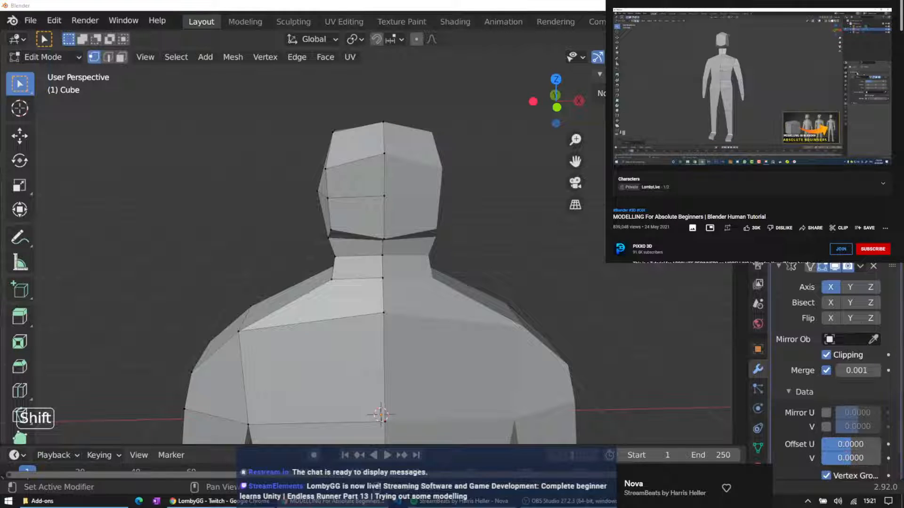
Add a Subdivision Surface modifier to the mirrored human mesh
click(810, 252)
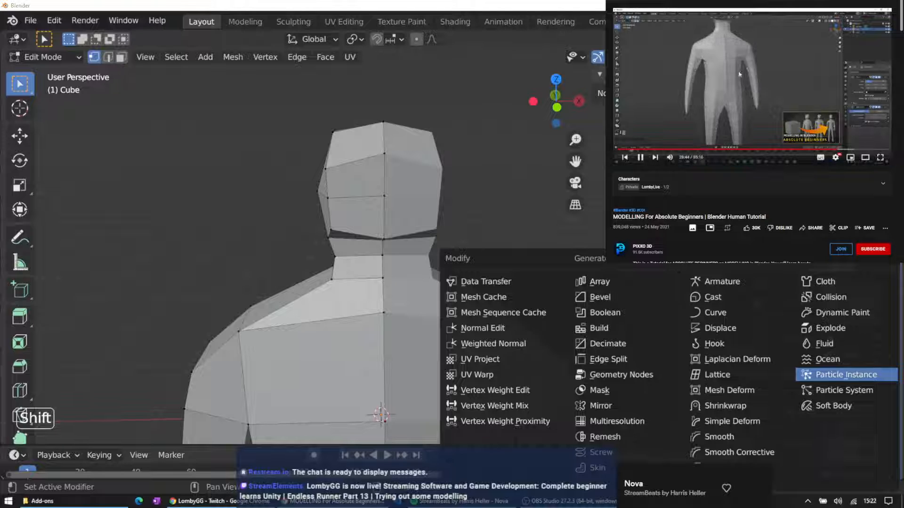
click(739, 72)
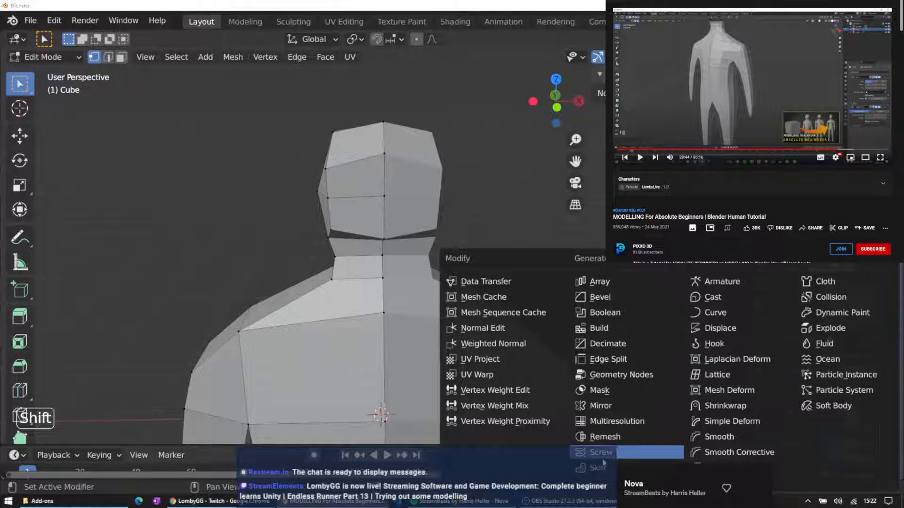
mouse_move(613, 472)
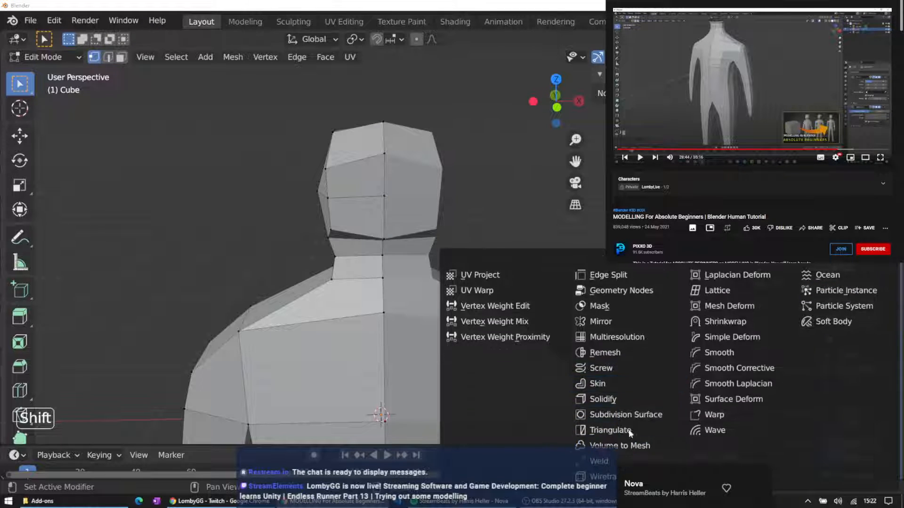
click(627, 415)
middle_drag(441, 127, 485, 138)
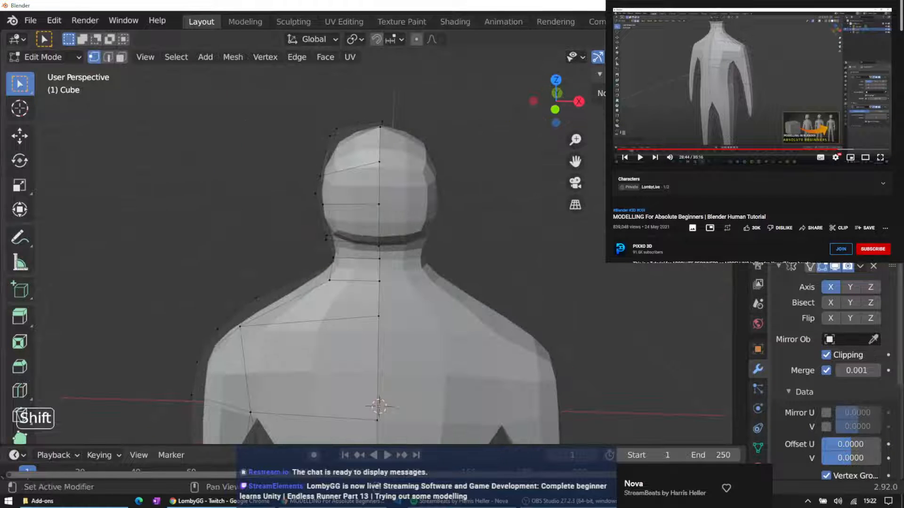
Set the Subdivision Surface viewport level to 2 and display the edit cage on the smoothed surface
click(716, 97)
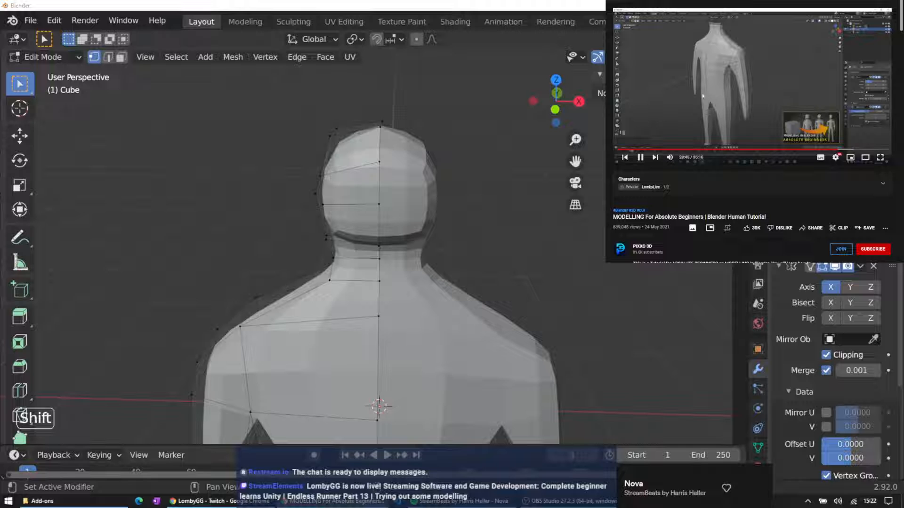
middle_drag(218, 265, 262, 132)
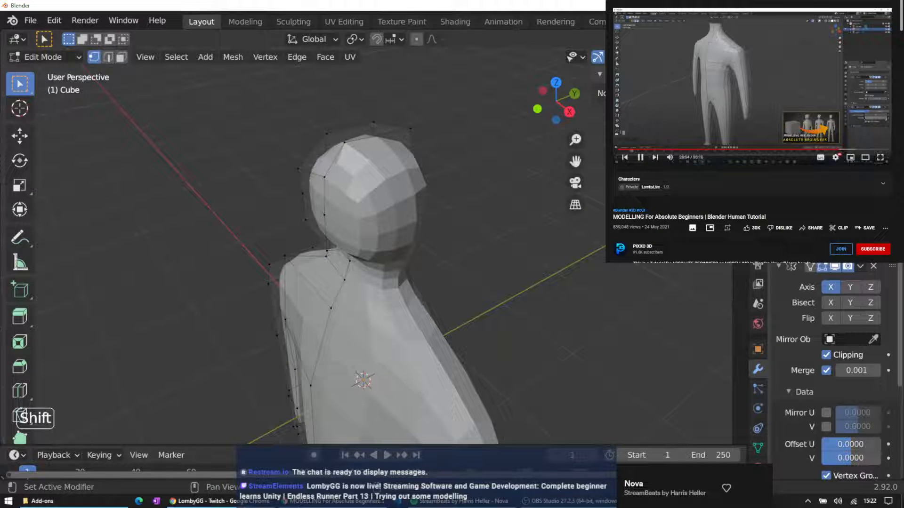
scroll(822, 339, down, 7)
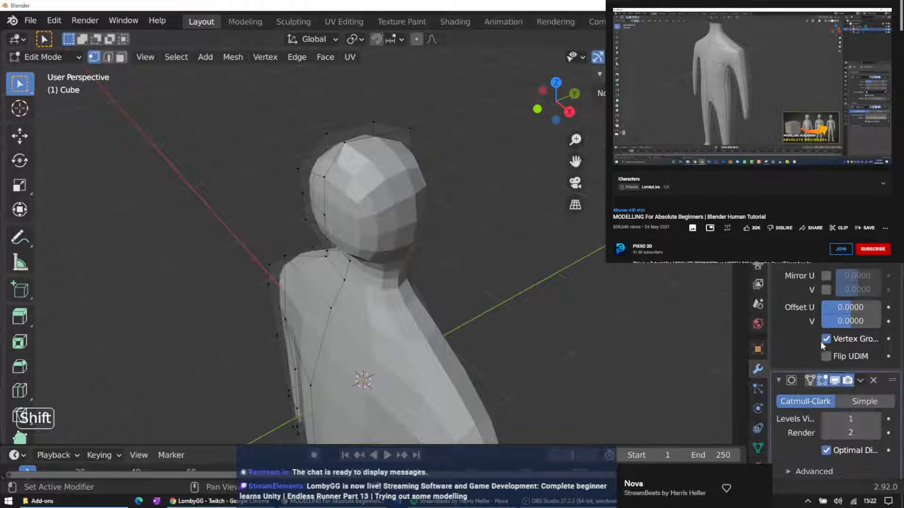
click(878, 421)
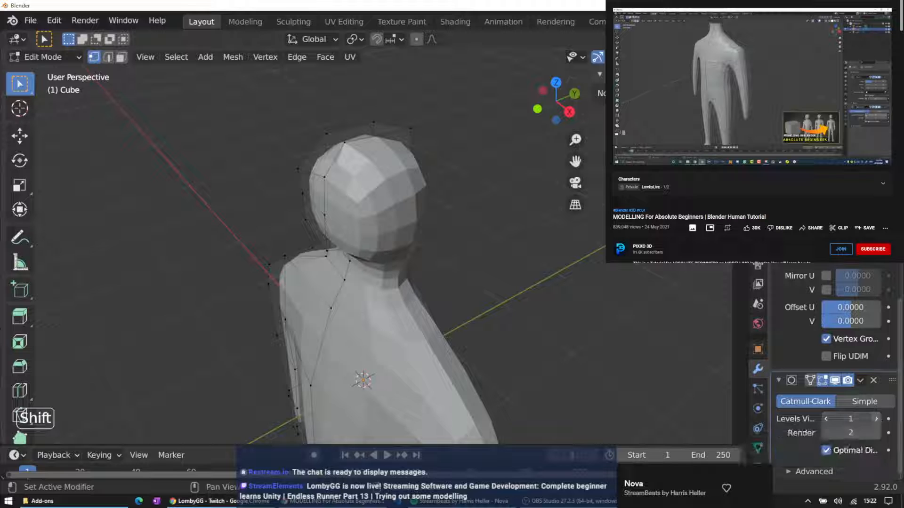
middle_drag(439, 266, 456, 228)
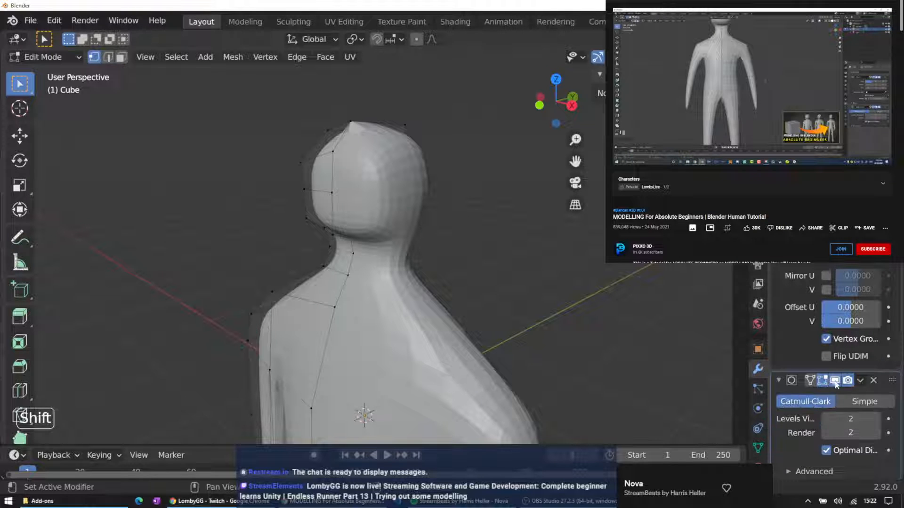
middle_drag(502, 238, 197, 125)
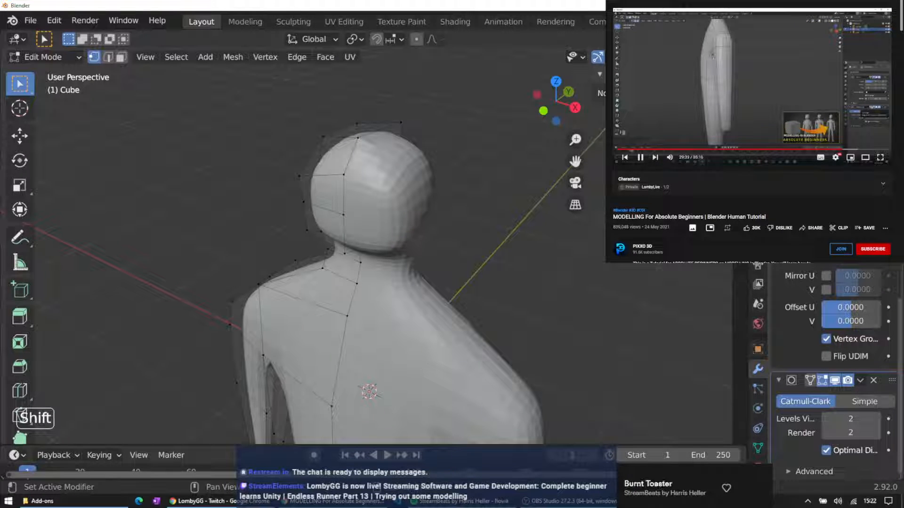
click(811, 380)
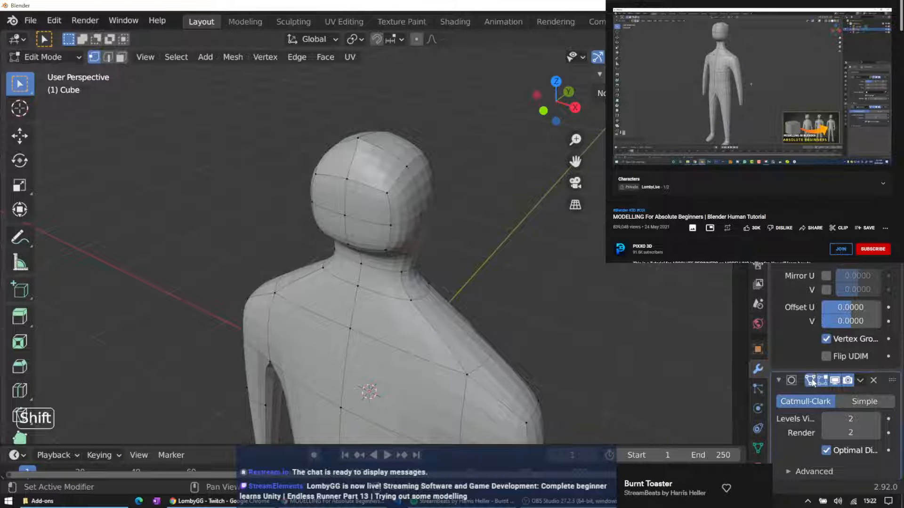
Lower the protruding top centre vertex at the front of the head about 0.12 m along Z
middle_drag(448, 231, 589, 221)
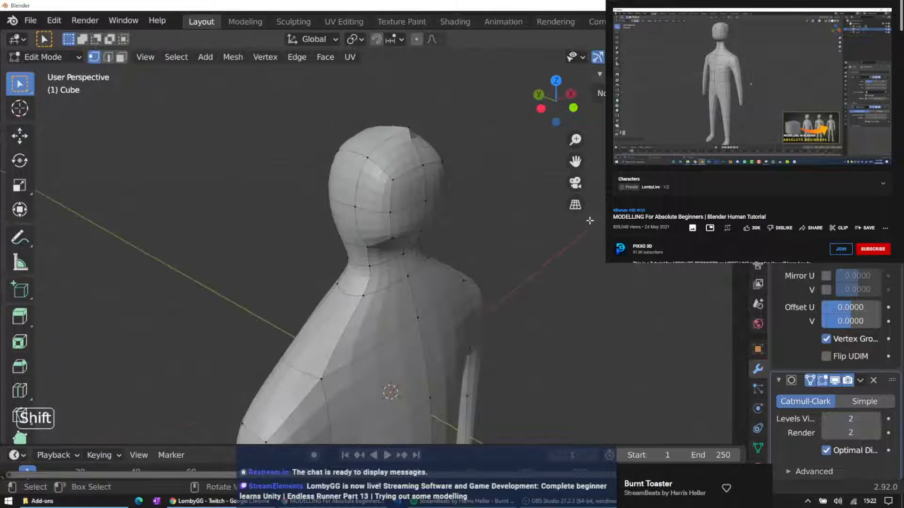
middle_drag(413, 126, 460, 172)
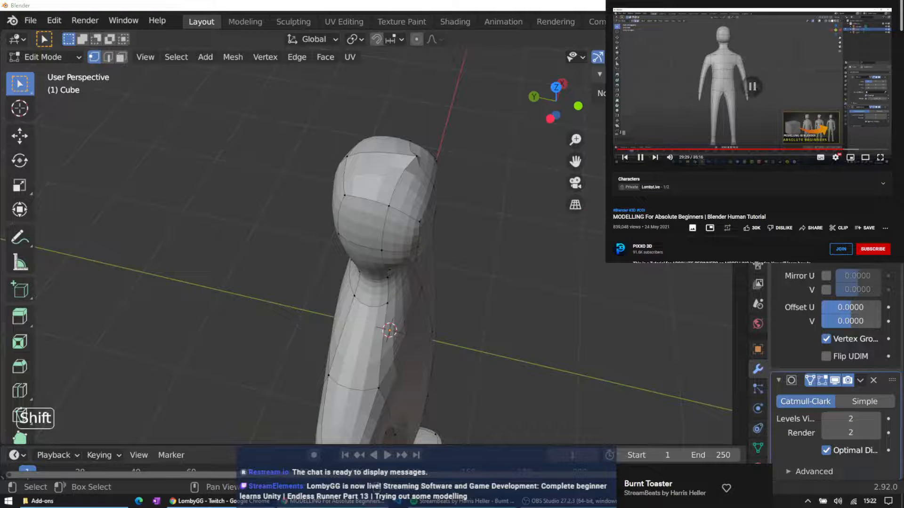
middle_drag(399, 138, 430, 92)
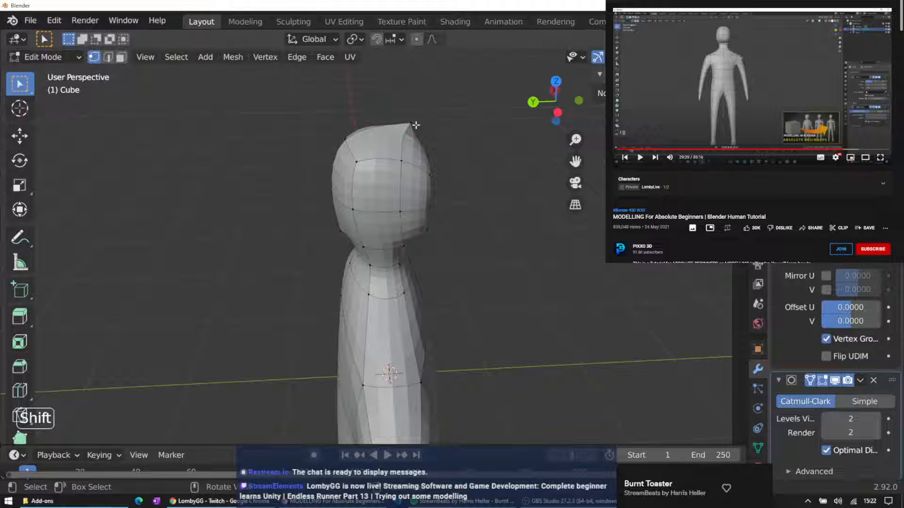
middle_drag(410, 123, 340, 138)
key(g)
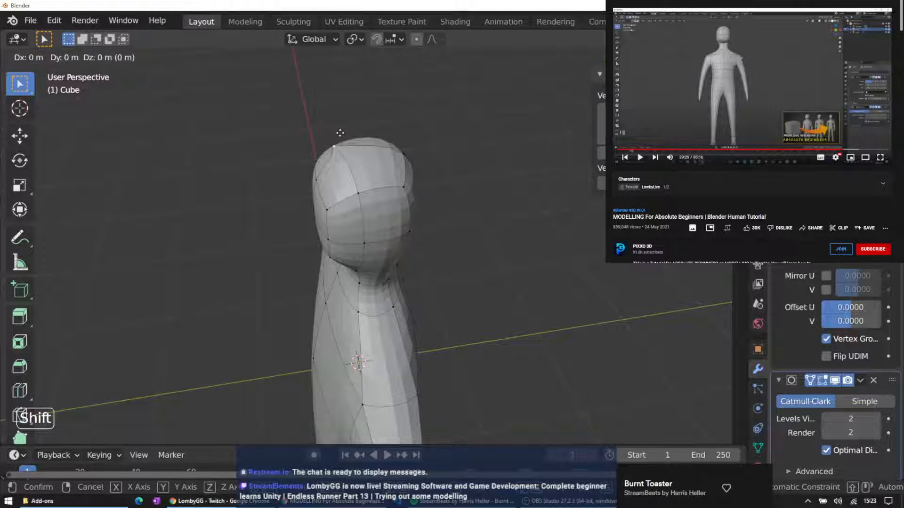
key(z)
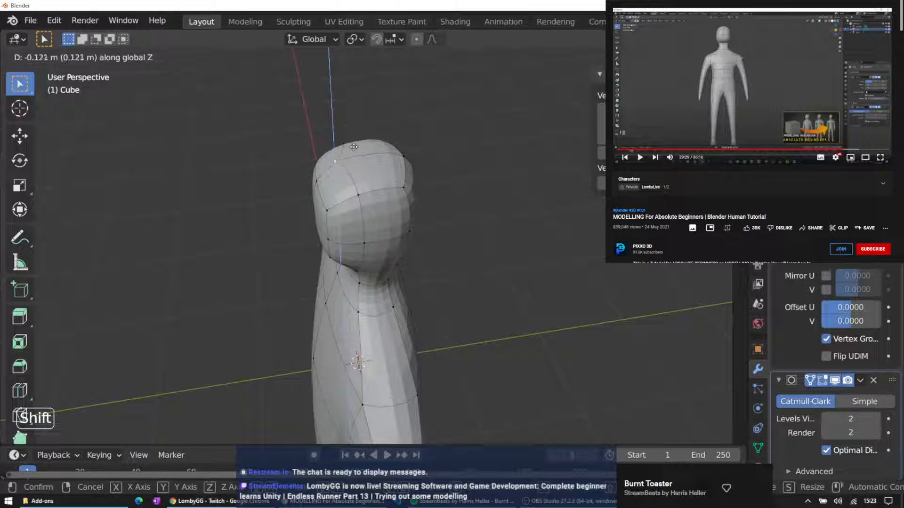
click(354, 147)
Move the same top front vertex of the head backward along Y
key(g)
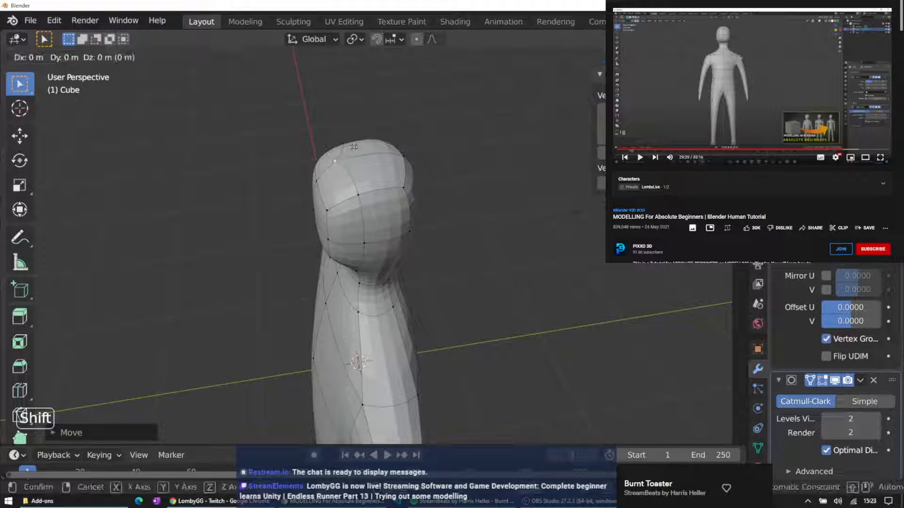
key(x)
key(y)
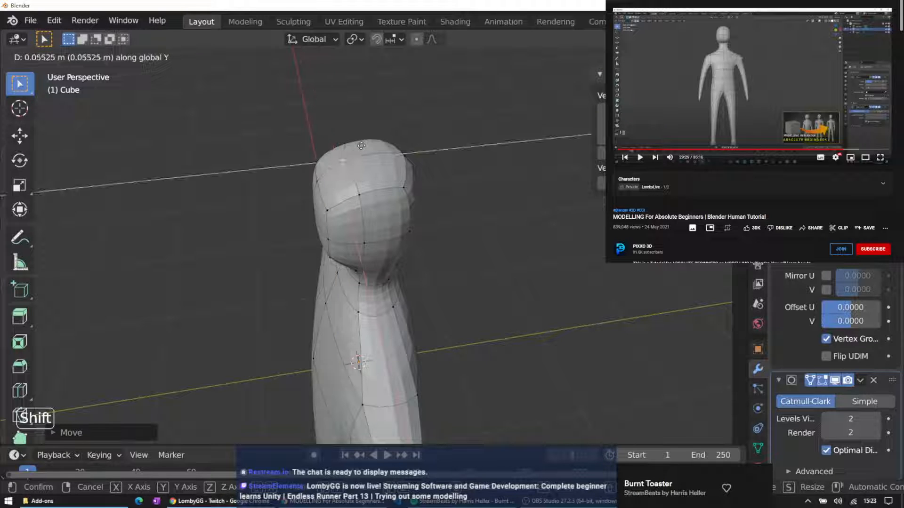
click(370, 145)
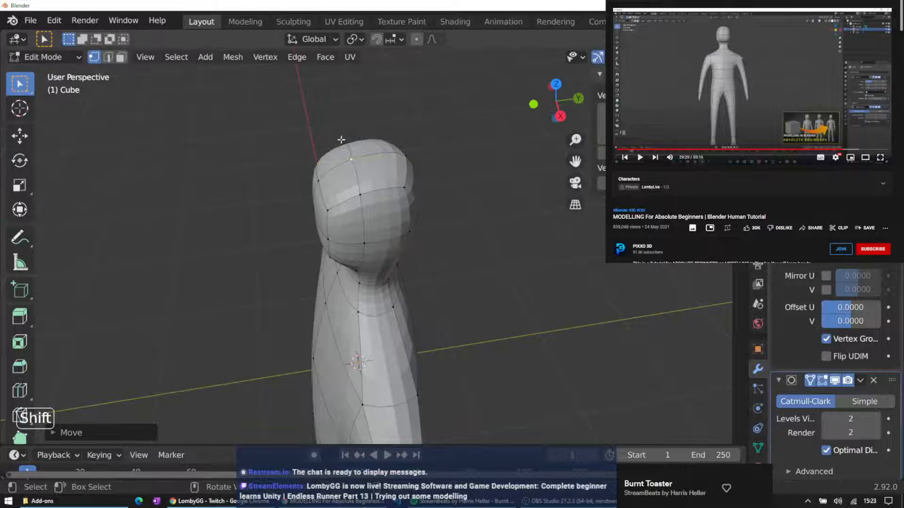
Move the lower centre vertex at the back of the head about 0.08 m forward along Y
middle_drag(369, 145, 351, 235)
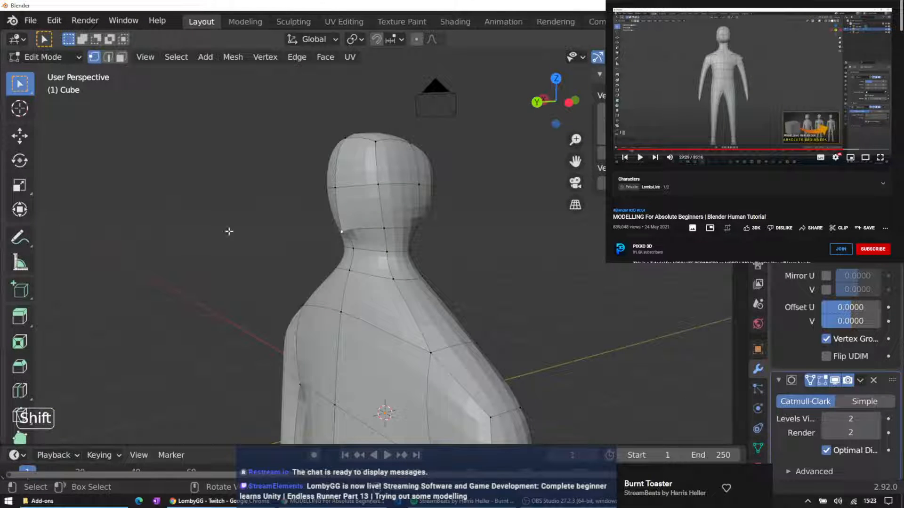
middle_drag(229, 231, 285, 237)
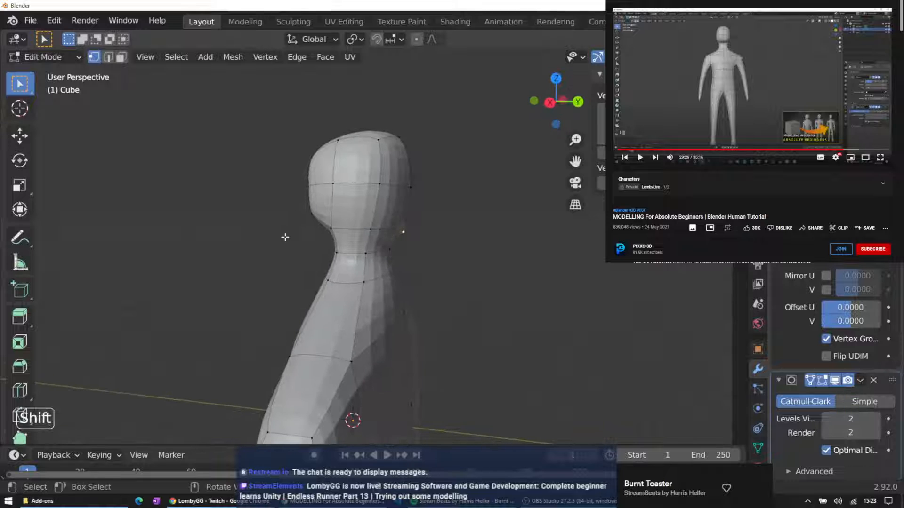
key(g)
key(y)
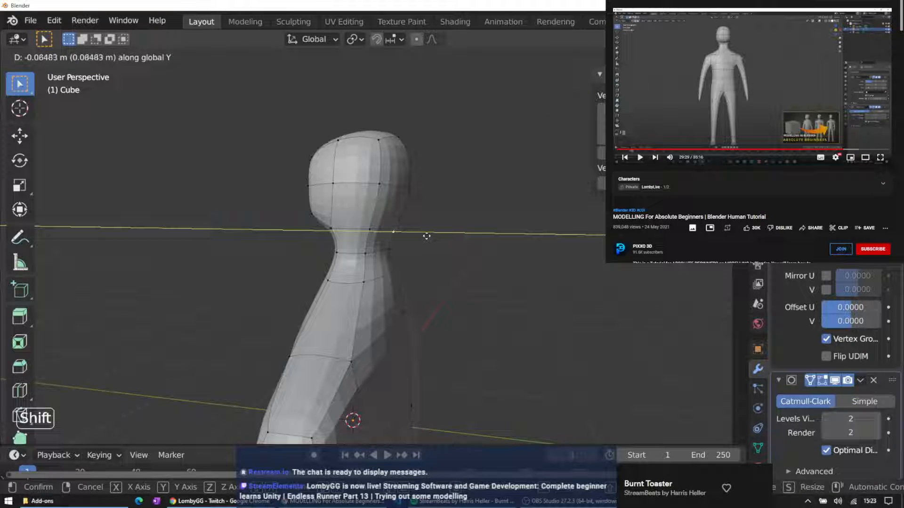
click(426, 236)
Select the vertices across the top of the head and raise them about 0.14 m along Z
middle_drag(428, 218, 387, 207)
middle_drag(335, 221, 424, 240)
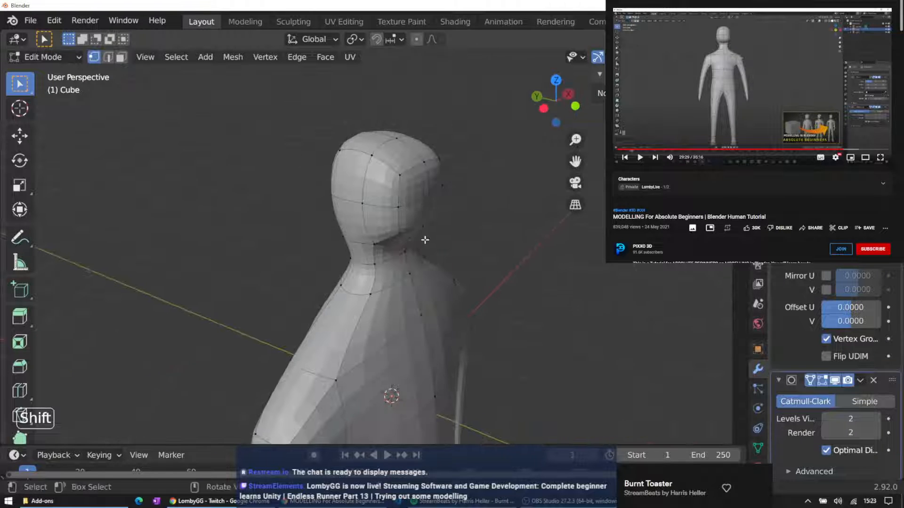
drag(242, 113, 499, 185)
middle_drag(474, 171, 347, 126)
key(g)
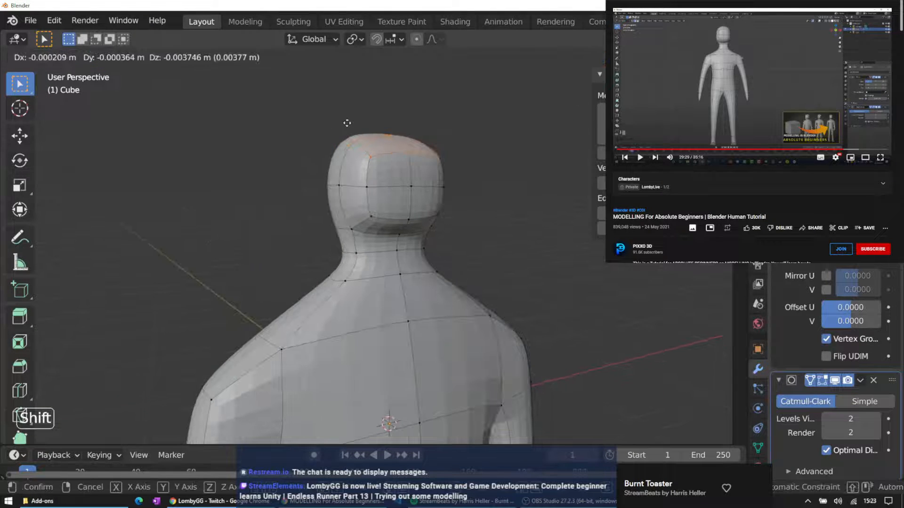
key(z)
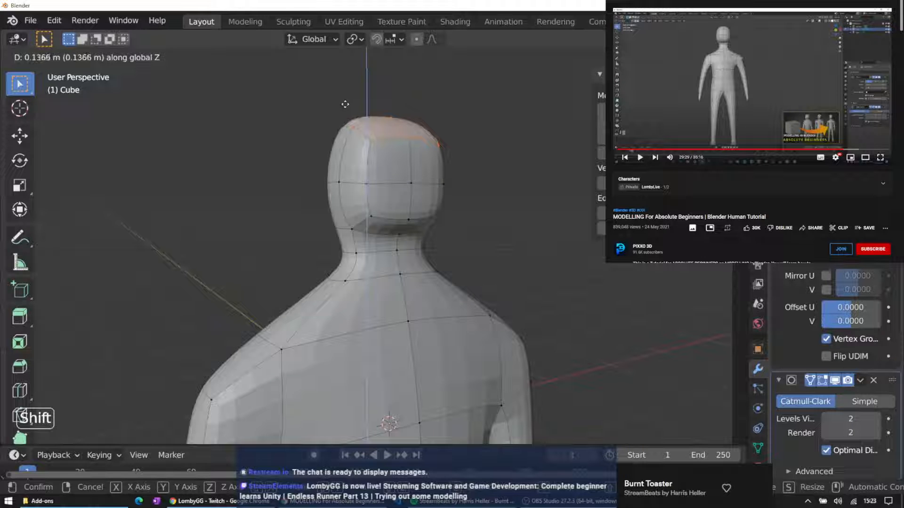
click(345, 104)
Examine the smoothed figure from the front, sides and full length to check the head's proportions against the body
middle_drag(347, 101, 133, 154)
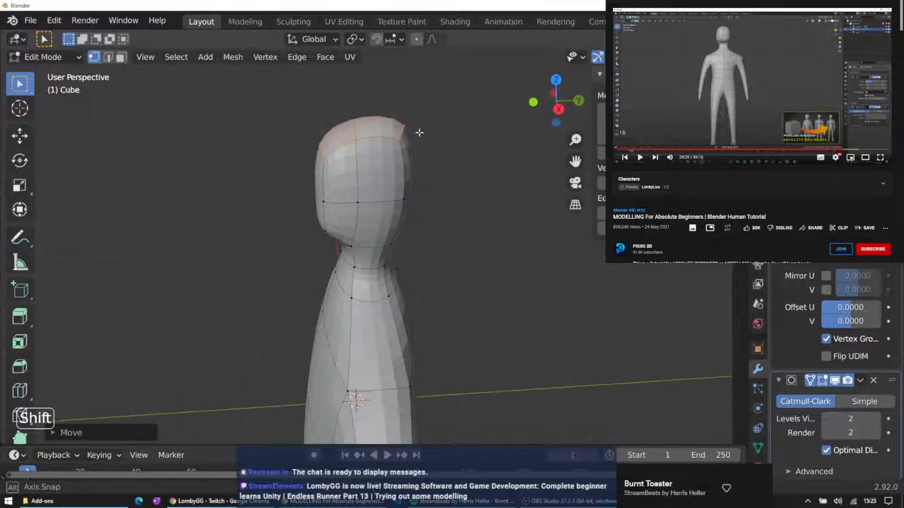
middle_drag(419, 133, 465, 252)
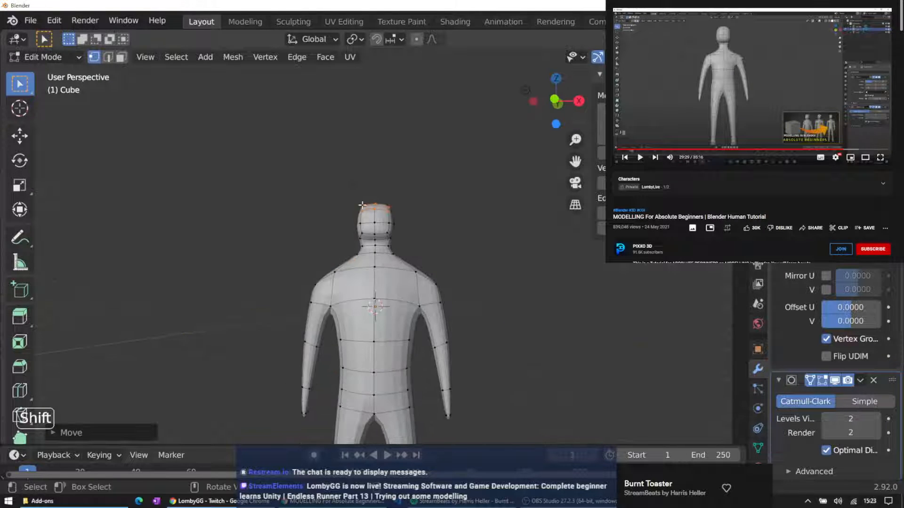
middle_drag(362, 205, 448, 256)
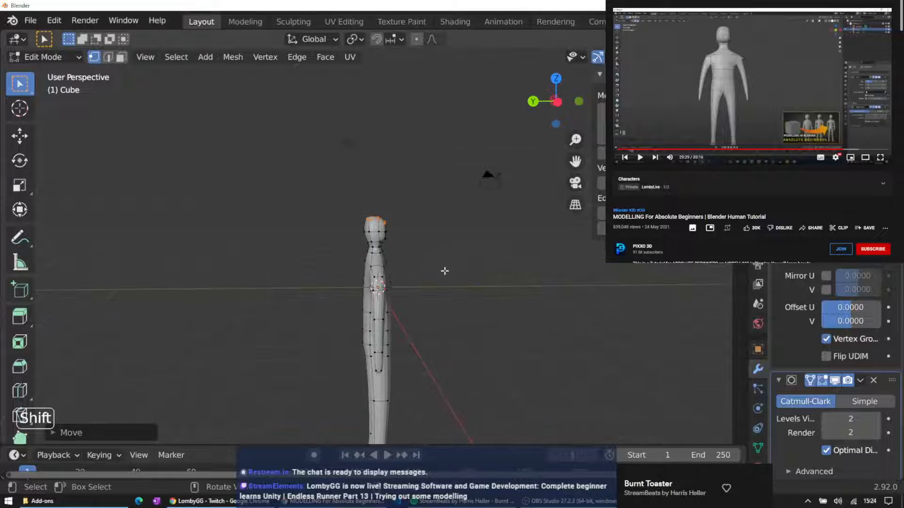
middle_drag(417, 288, 141, 260)
scroll(419, 266, down, 5)
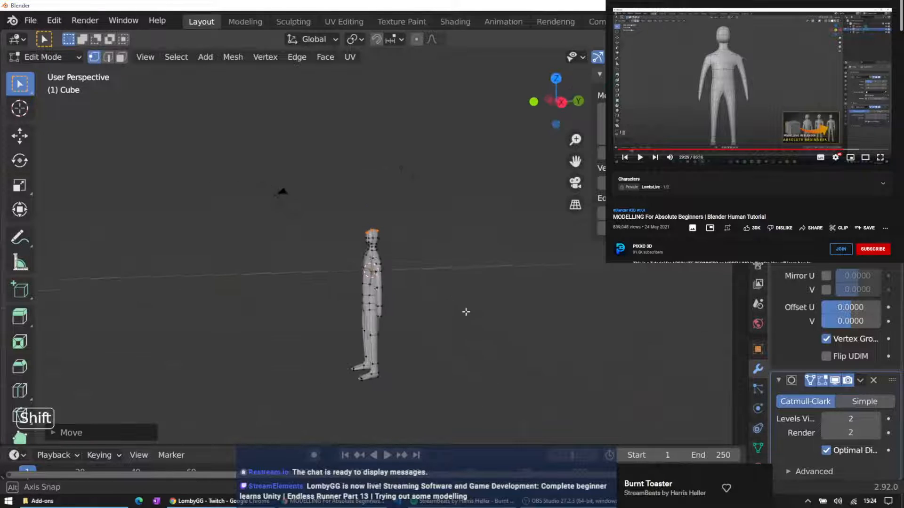
middle_drag(466, 313, 267, 225)
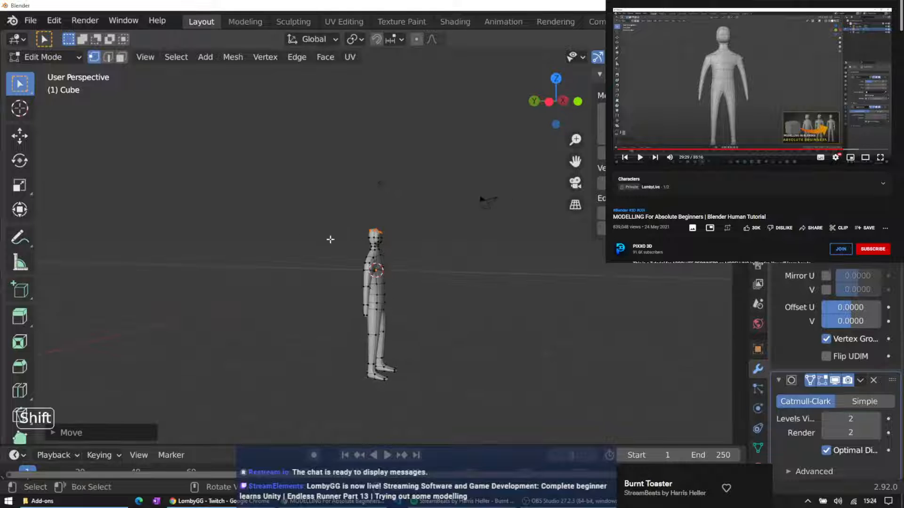
middle_drag(330, 240, 349, 254)
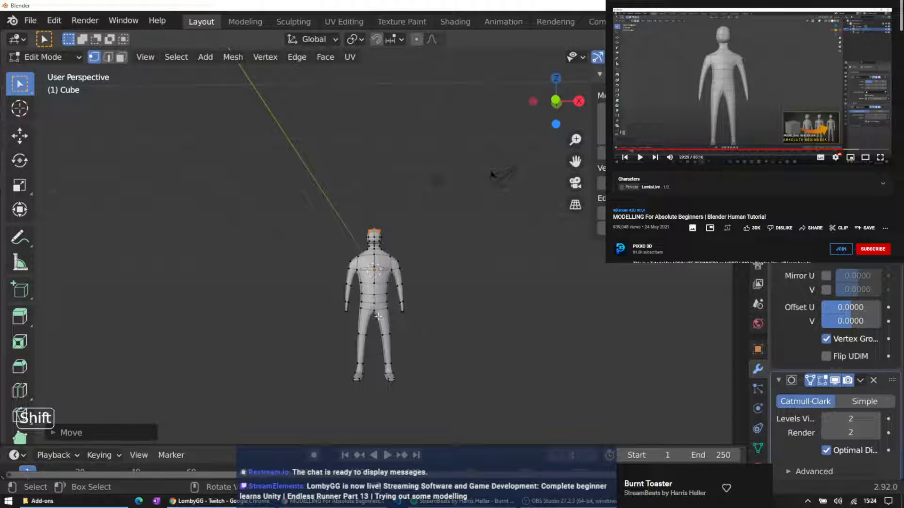
scroll(355, 326, up, 3)
ctrl+middle_drag(438, 252, 435, 138)
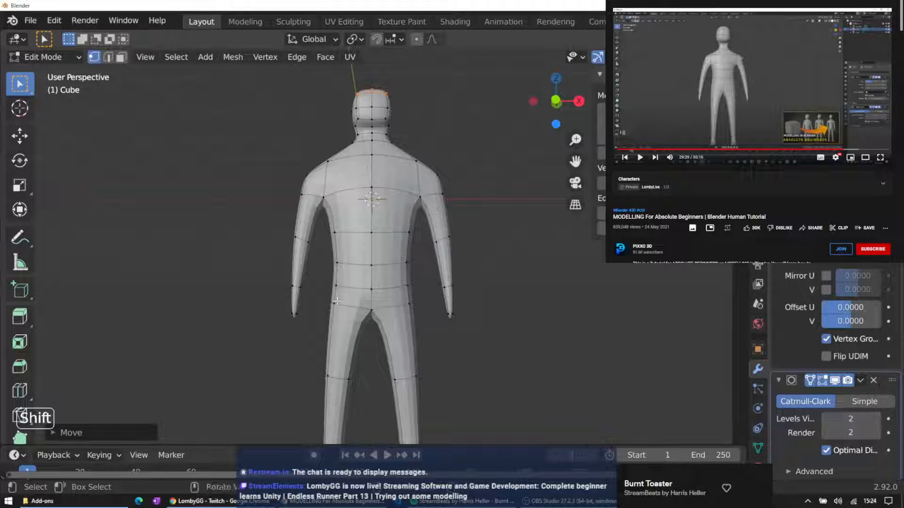
In wireframe shading, select the hip band's vertices through the front and back and move them up about 0.3 m
shift+drag(319, 290, 431, 330)
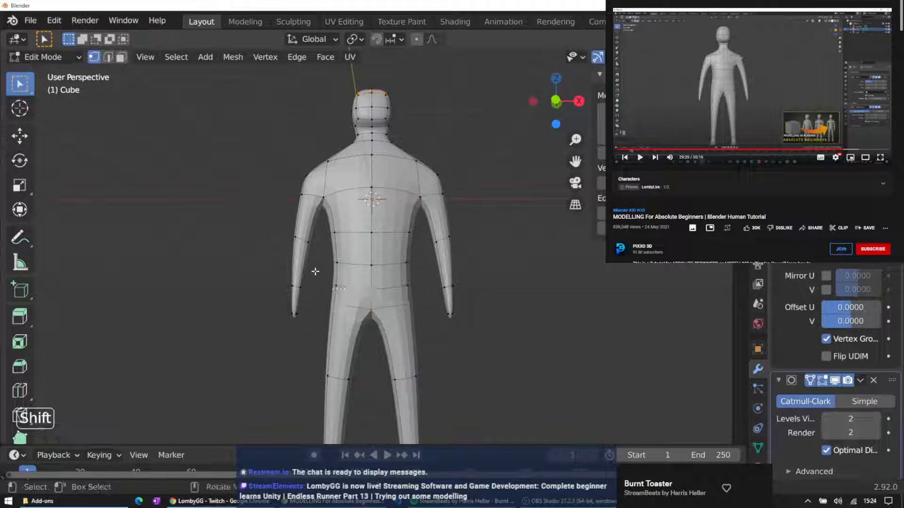
drag(315, 272, 425, 333)
key(z)
click(278, 238)
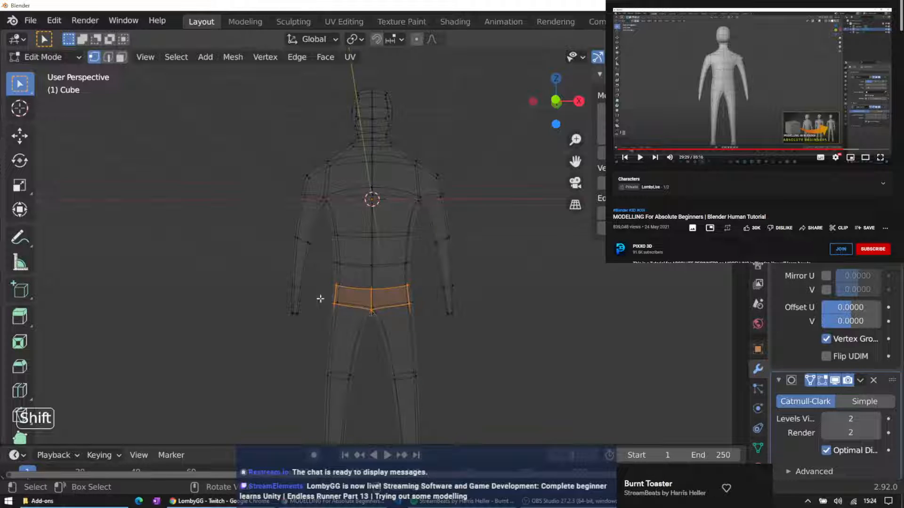
click(475, 352)
middle_drag(344, 323, 406, 327)
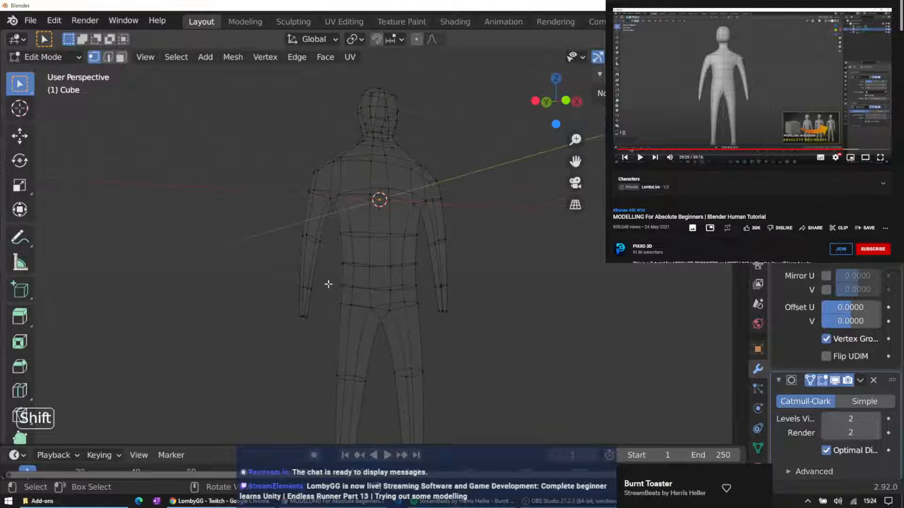
drag(330, 277, 397, 328)
middle_drag(356, 302, 313, 318)
key(g)
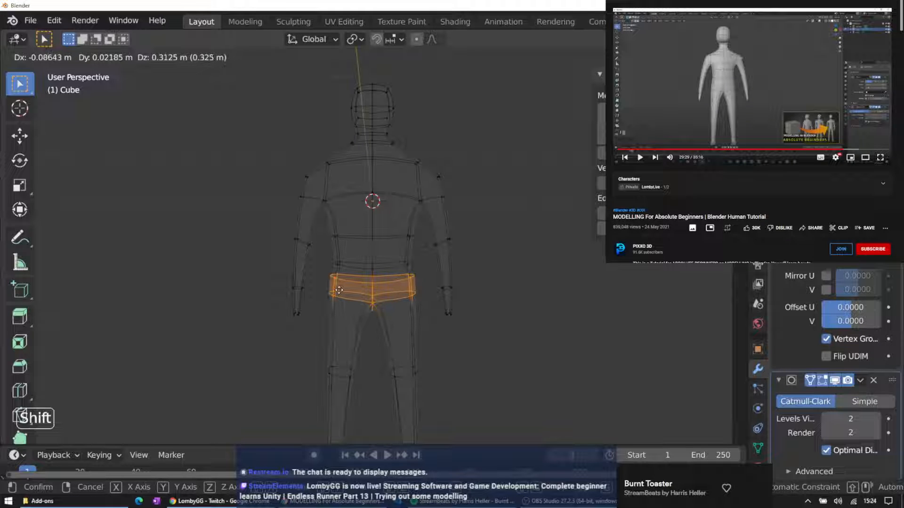
click(338, 291)
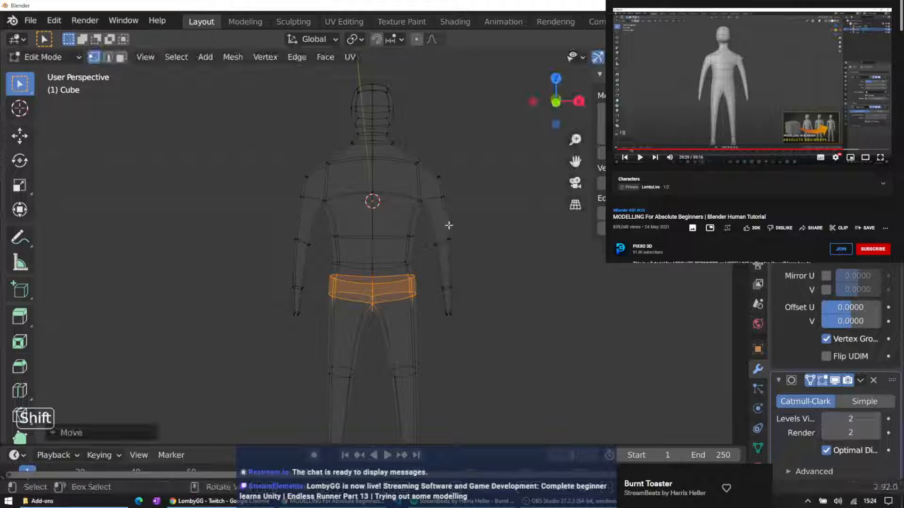
Clear the selection, return to solid shading and check the whole figure
click(505, 217)
key(z)
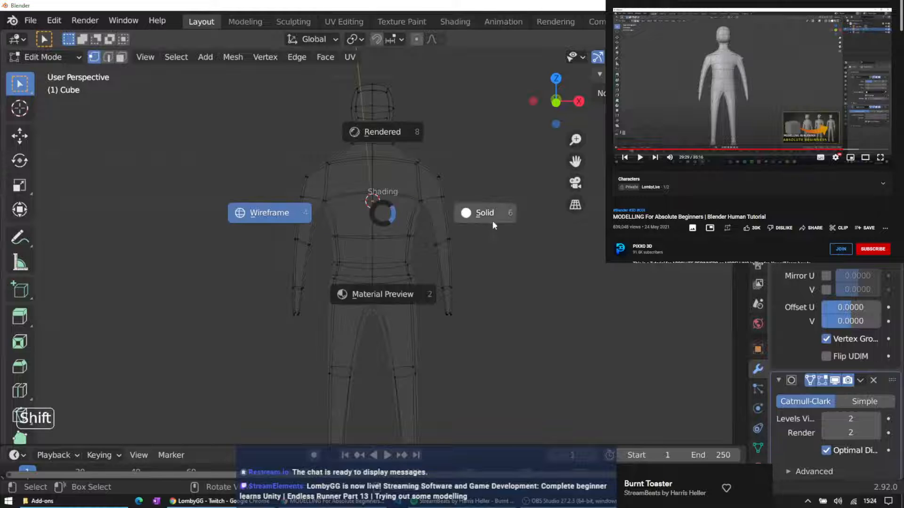
click(493, 221)
scroll(463, 217, down, 3)
mouse_move(445, 230)
middle_down()
mouse_move(161, 242)
mouse_move(482, 80)
mouse_move(438, 262)
mouse_move(456, 234)
mouse_move(147, 228)
mouse_move(190, 222)
middle_up()
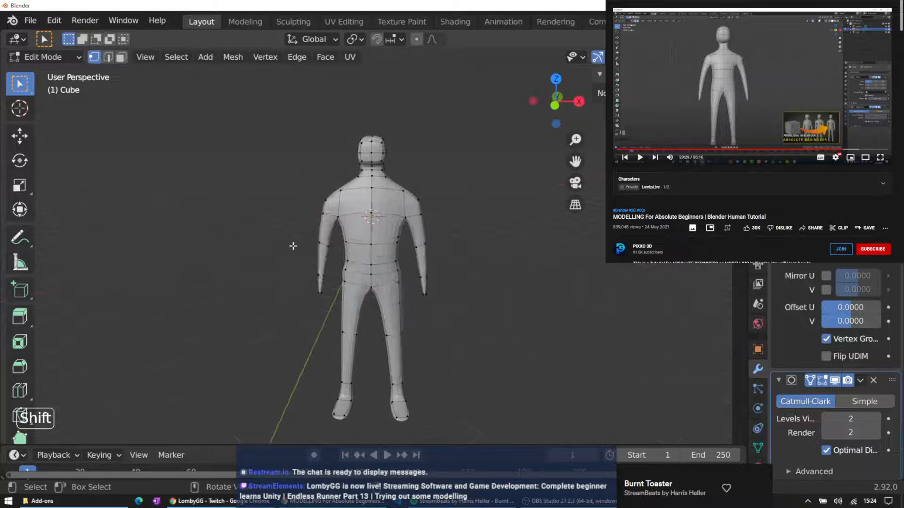
Select the waist vertices just above the hips on the front and back and move them up about 0.33 m
scroll(312, 266, up, 3)
middle_drag(318, 266, 384, 258)
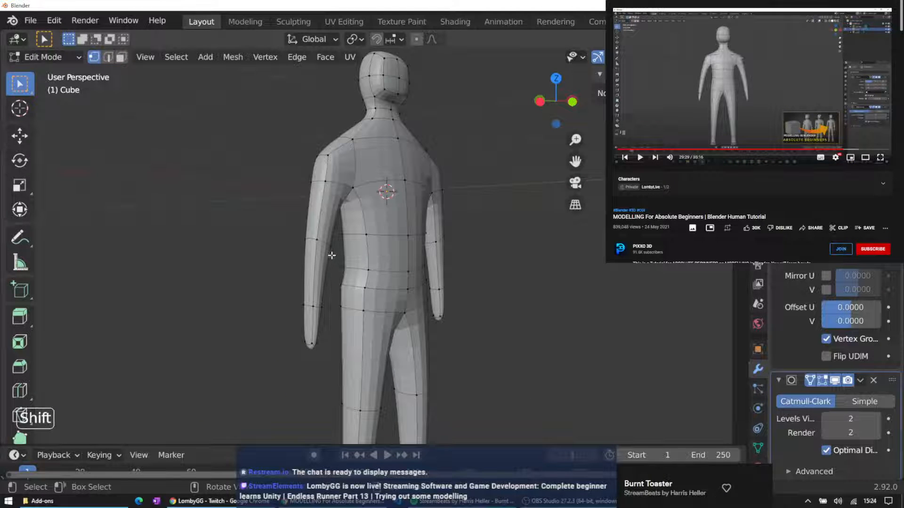
click(412, 278)
middle_drag(175, 246, 411, 246)
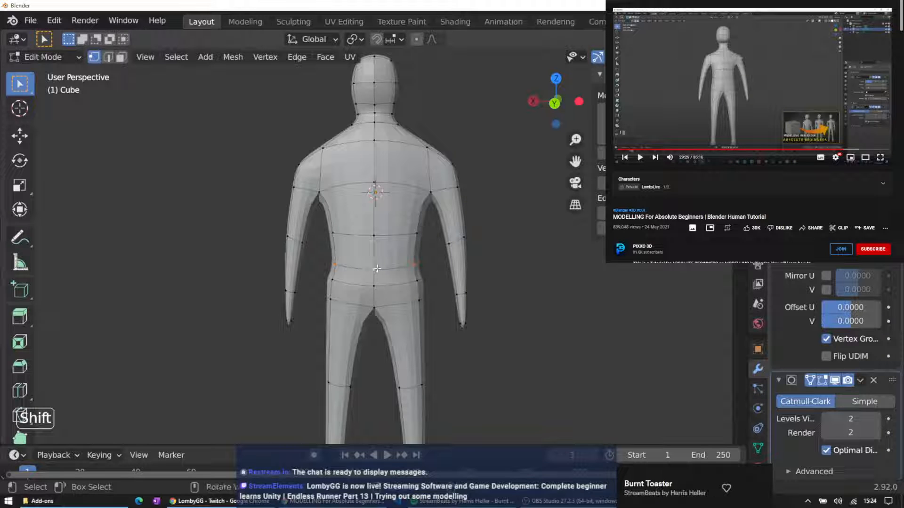
key(g)
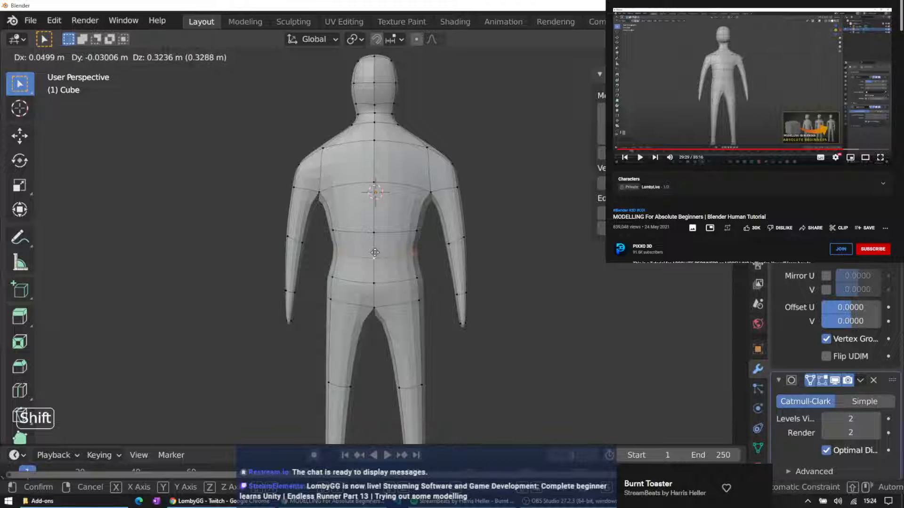
click(361, 248)
Select the torso vertices one ring above the waist and raise them toward the chest
shift+drag(318, 218, 331, 224)
shift+drag(412, 245, 426, 244)
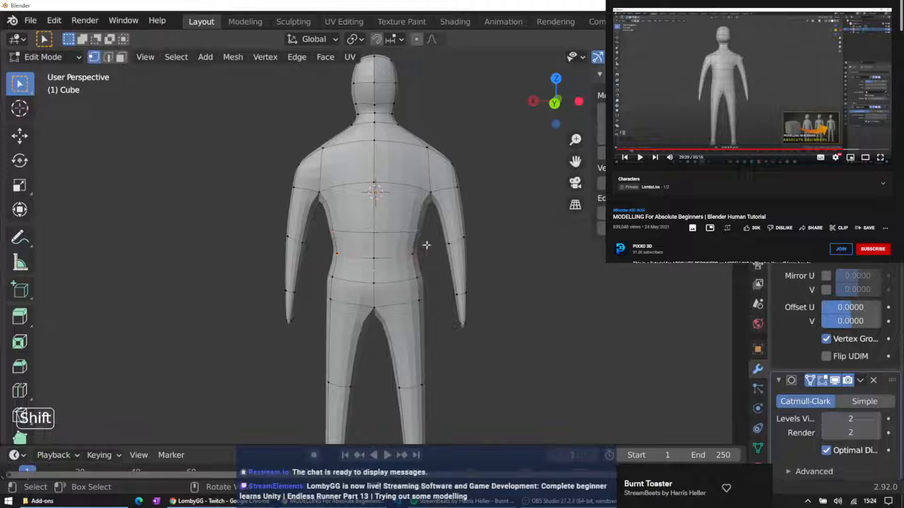
middle_drag(426, 243, 228, 246)
shift+drag(331, 227, 370, 234)
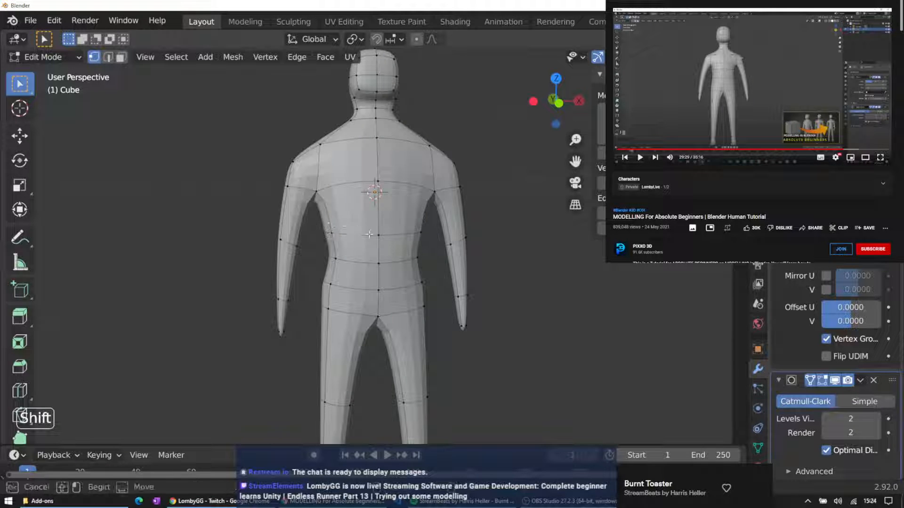
shift+drag(429, 249, 429, 249)
key(g)
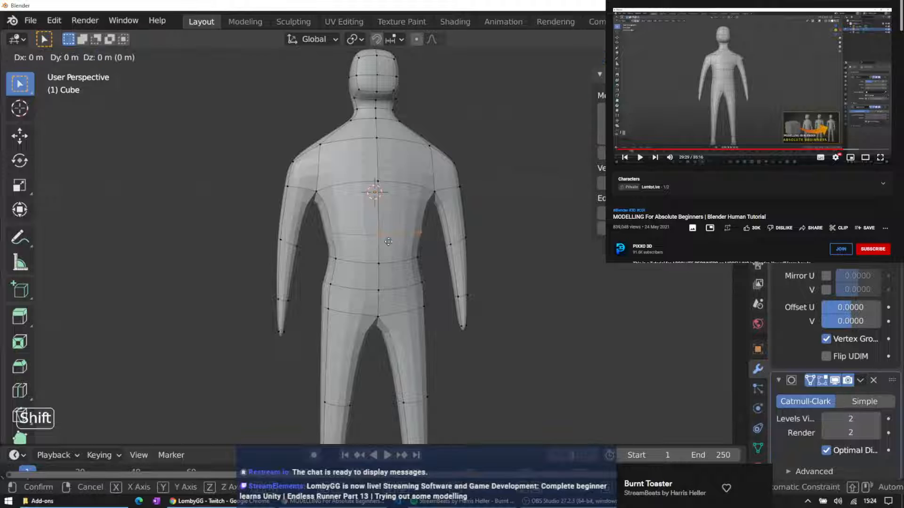
click(391, 218)
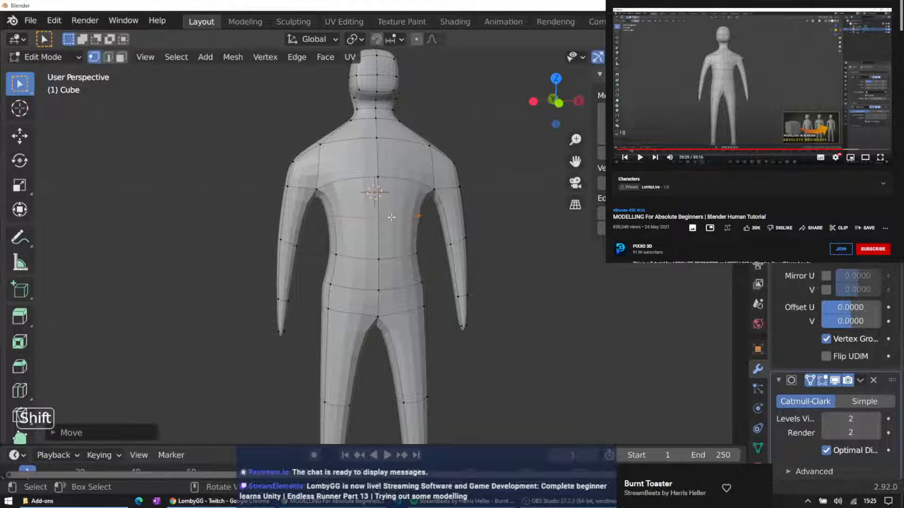
Select all the hand and wrist vertices and move them down about 0.35 m to lengthen the arms
middle_drag(476, 137, 443, 162)
scroll(390, 169, down, 3)
middle_drag(232, 173, 274, 132)
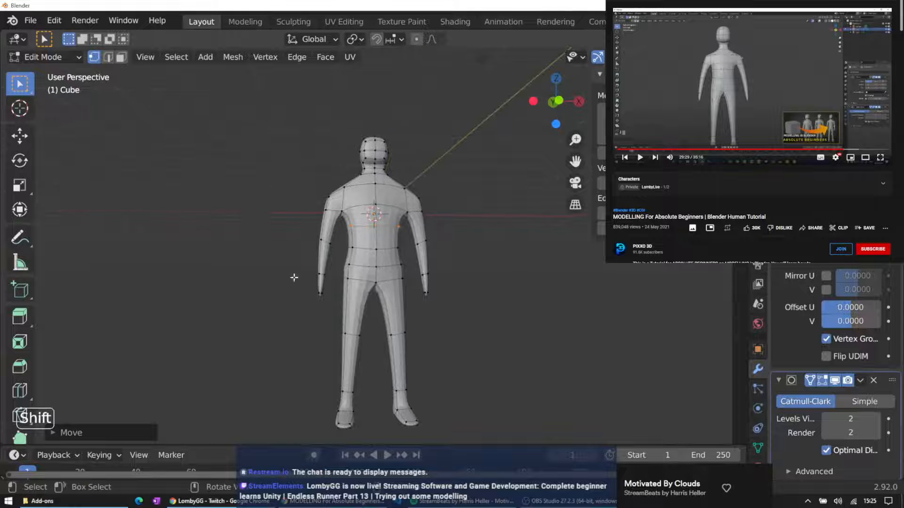
shift+drag(306, 272, 339, 313)
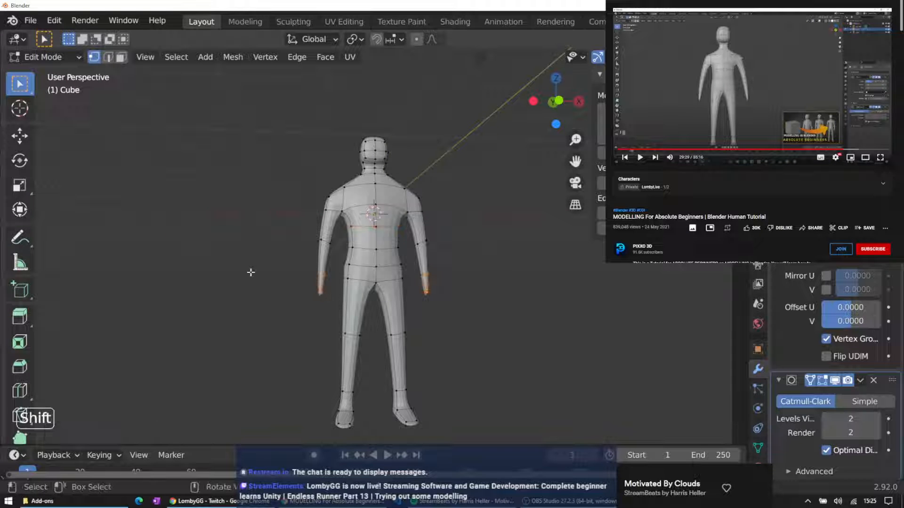
middle_drag(250, 272, 355, 279)
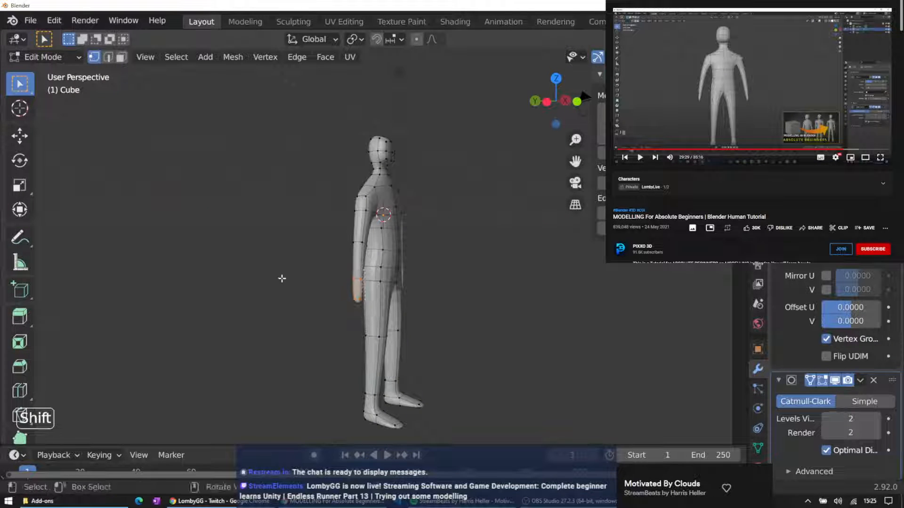
middle_drag(281, 276, 408, 280)
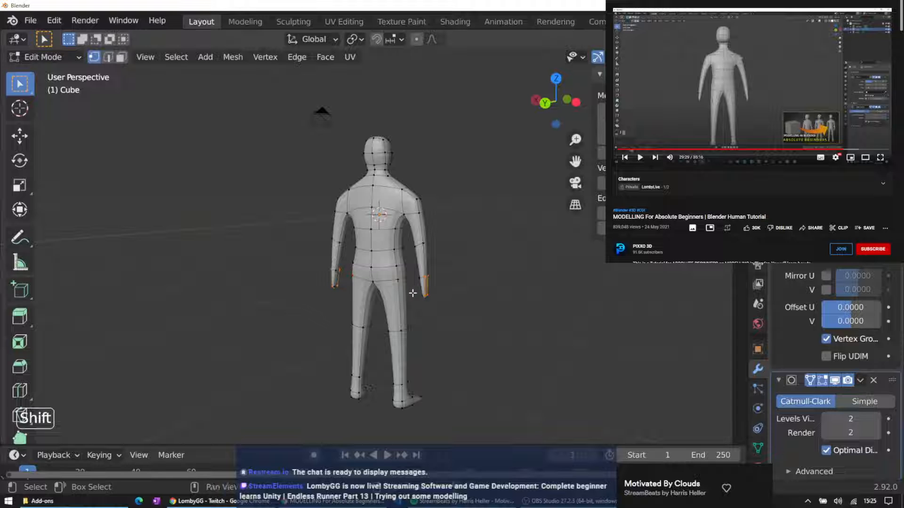
shift+drag(416, 270, 430, 302)
middle_drag(451, 265, 290, 274)
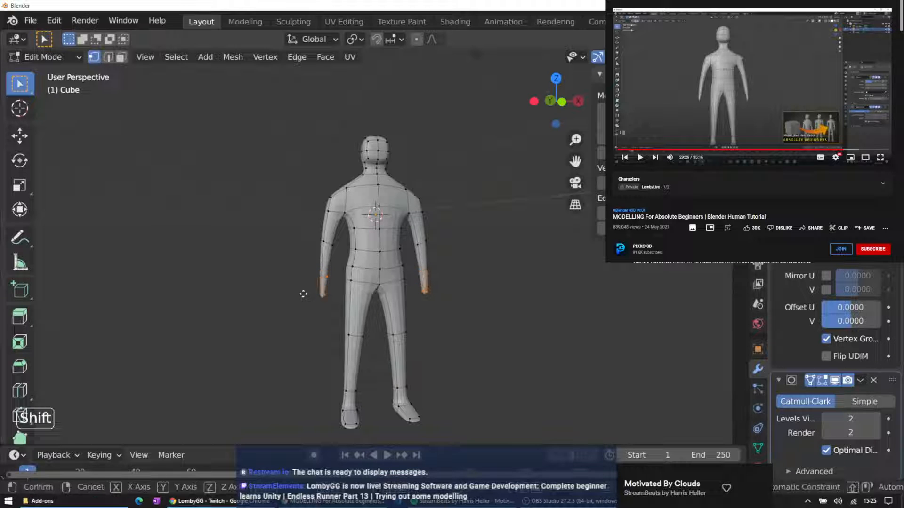
key(g)
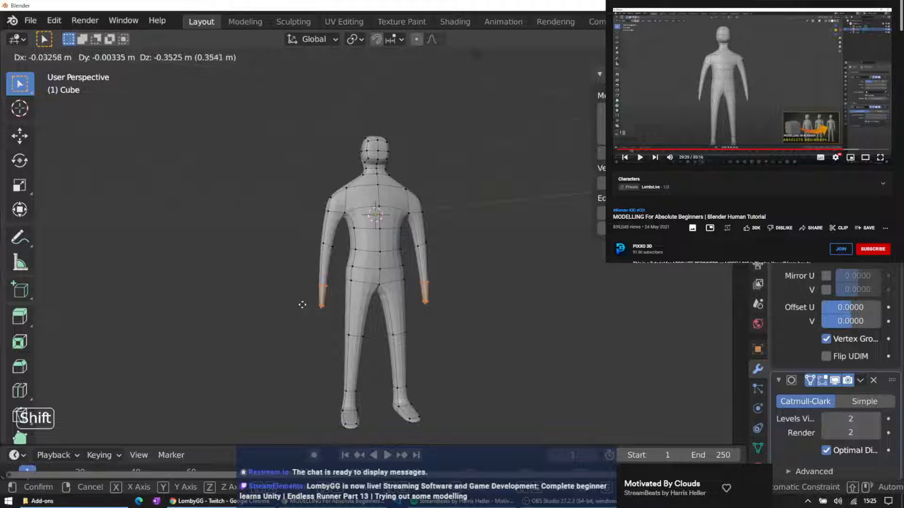
click(302, 306)
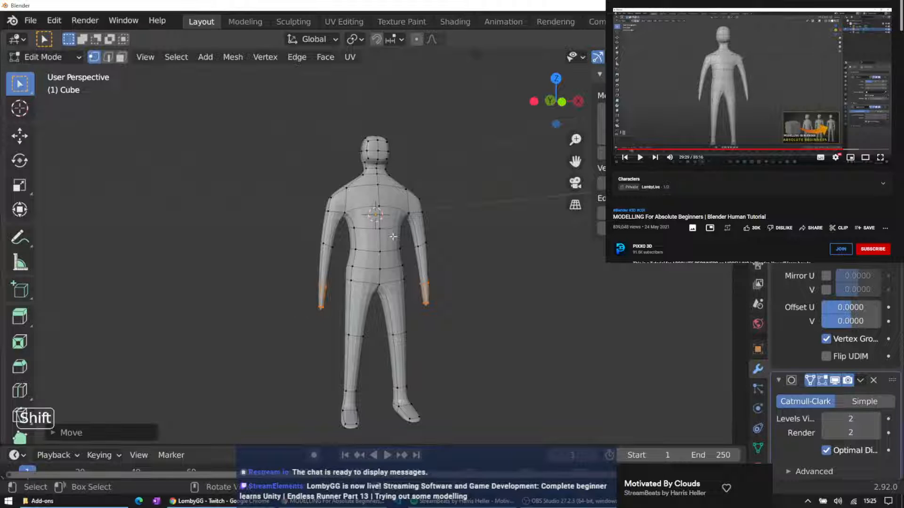
Turn off the Subdivision modifier's on-cage display so the original control mesh can be edited
middle_drag(393, 237, 410, 236)
click(810, 381)
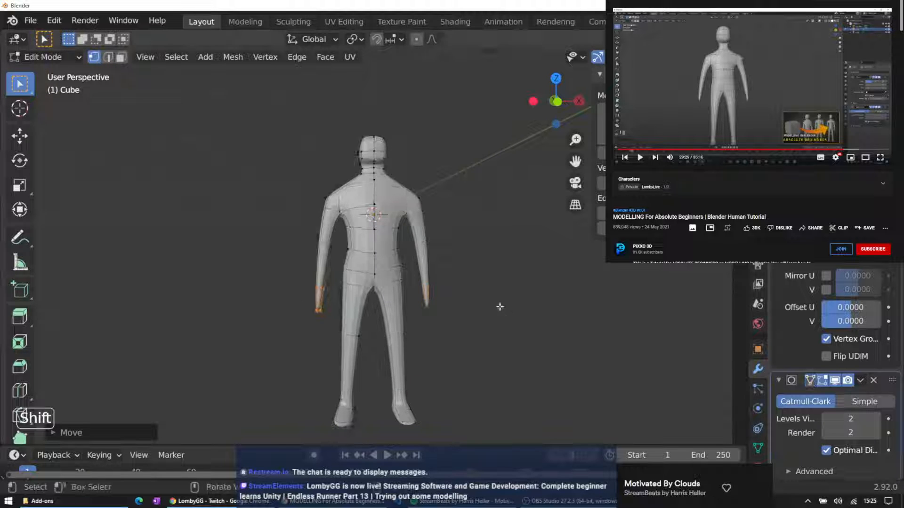
middle_drag(453, 266, 491, 309)
Select the elbow vertices on the outer side of the arm and move them down about 0.2 m
scroll(287, 284, up, 3)
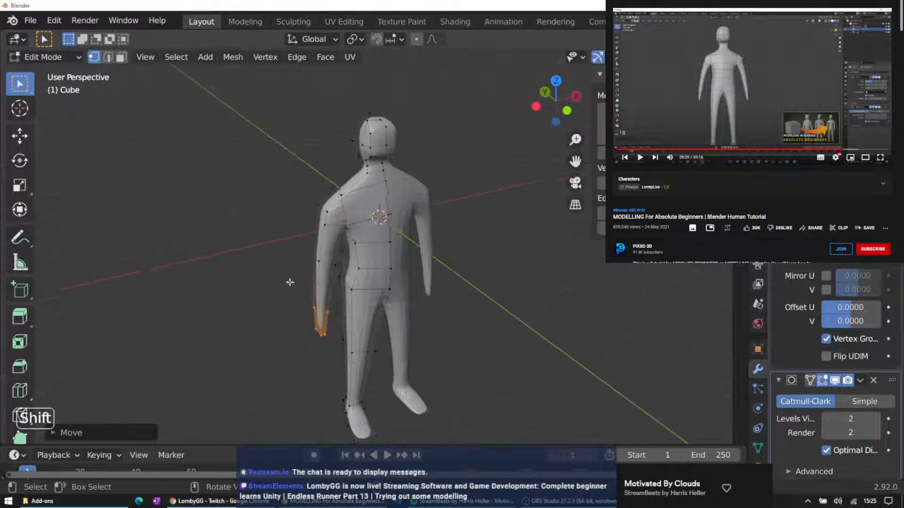
middle_drag(204, 306, 326, 331)
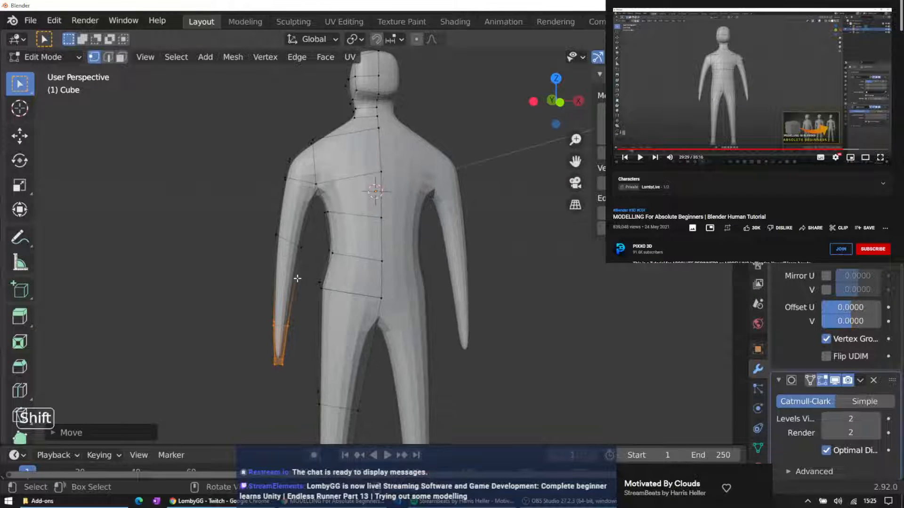
middle_drag(258, 242, 244, 253)
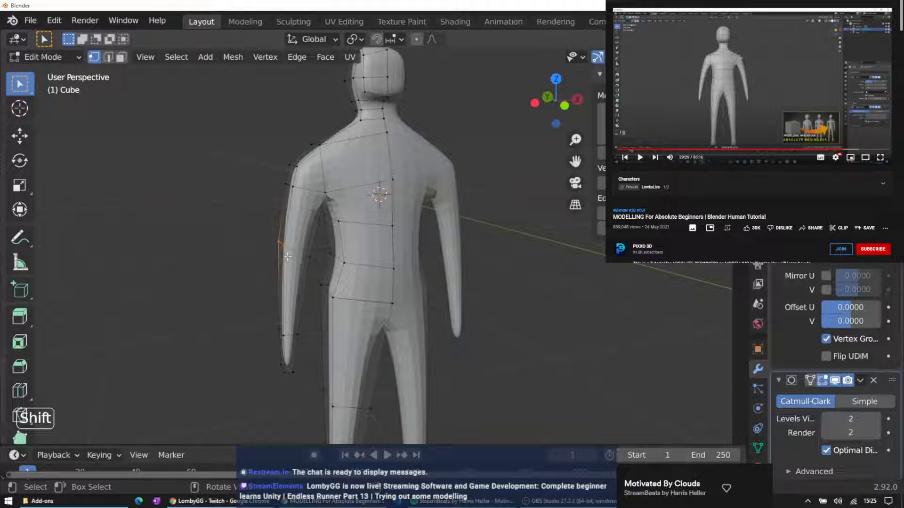
key(g)
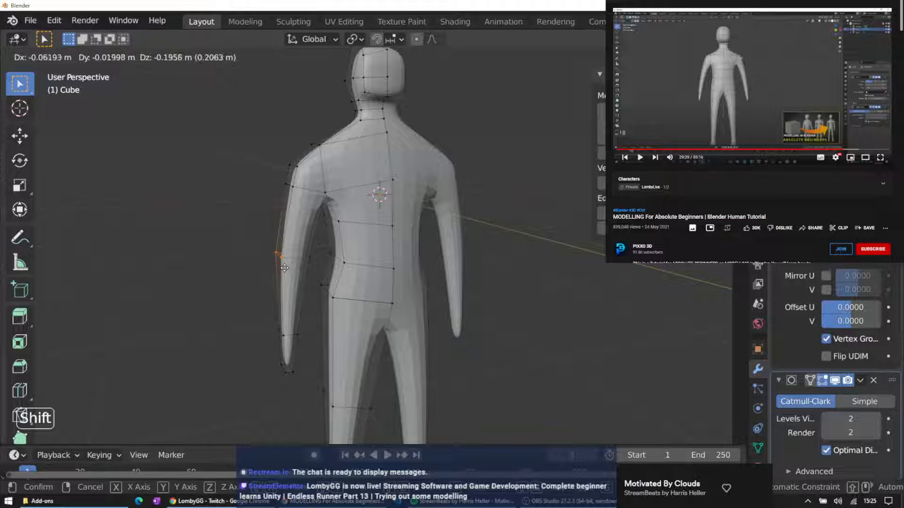
click(286, 267)
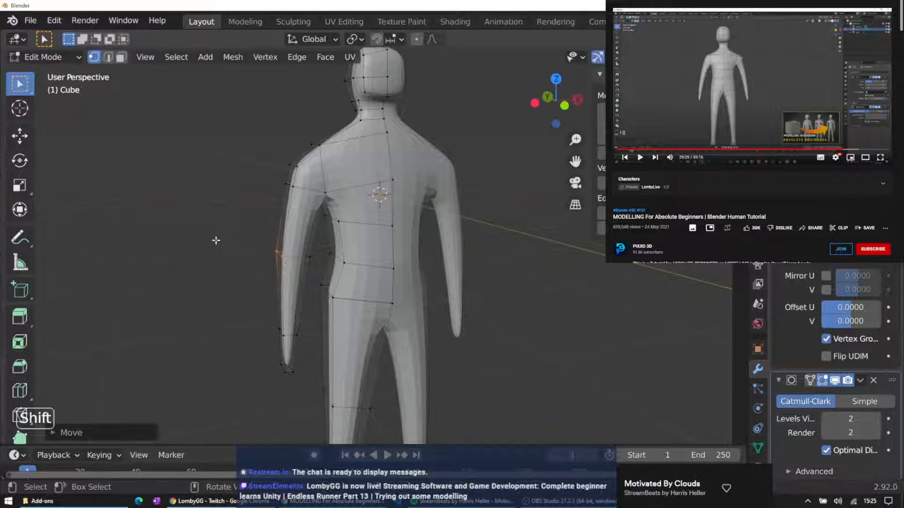
Move the vertex at the back of the armpit along Y
middle_drag(220, 234, 438, 199)
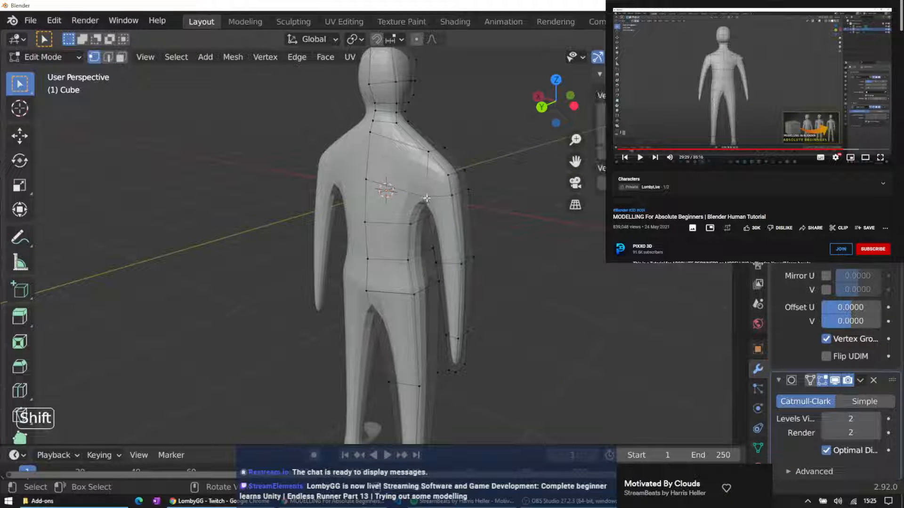
key(g)
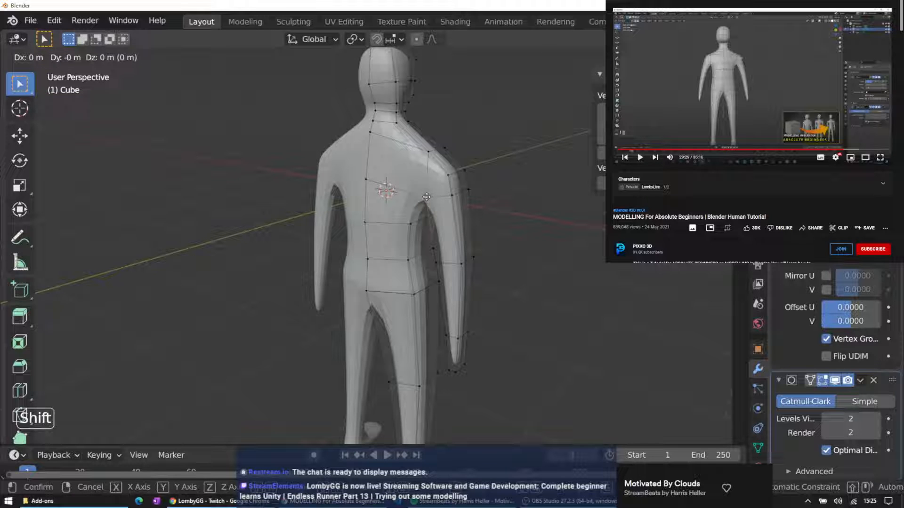
key(y)
click(441, 192)
Examine the chest, shoulders, arms and neck from the front at close and wide range
middle_drag(442, 192, 349, 127)
scroll(350, 128, up, 6)
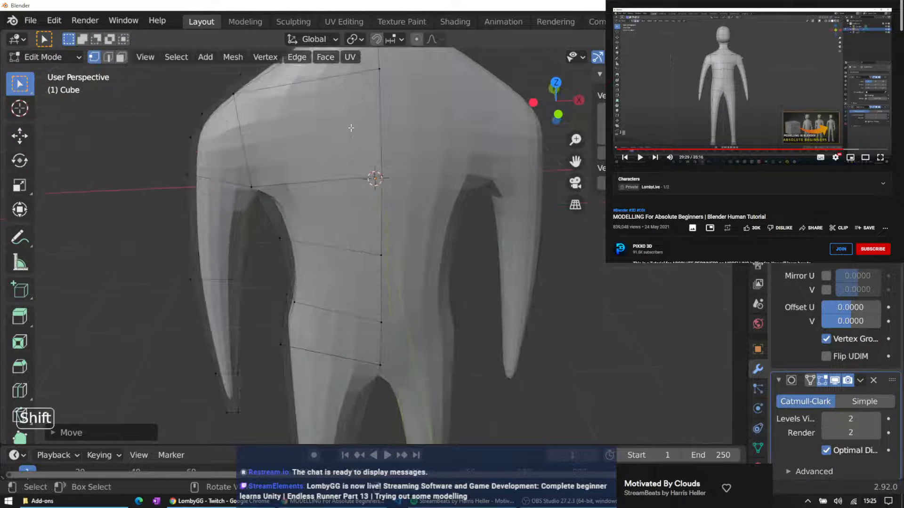
scroll(351, 128, down, 8)
scroll(334, 90, up, 8)
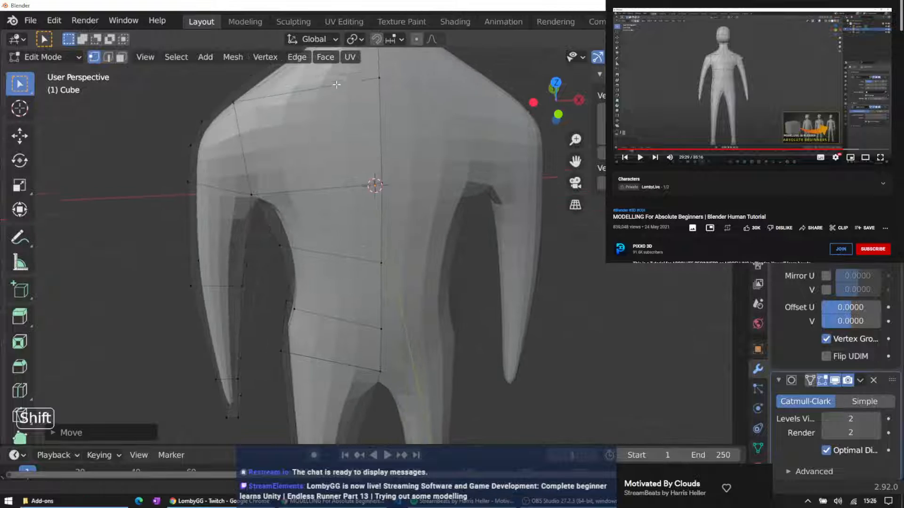
scroll(336, 85, down, 6)
scroll(350, 122, up, 7)
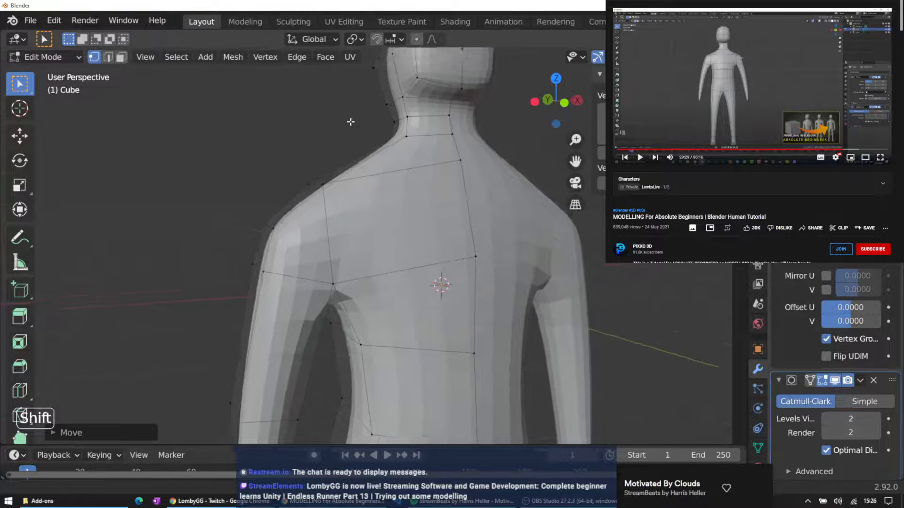
scroll(351, 122, down, 4)
scroll(343, 157, up, 2)
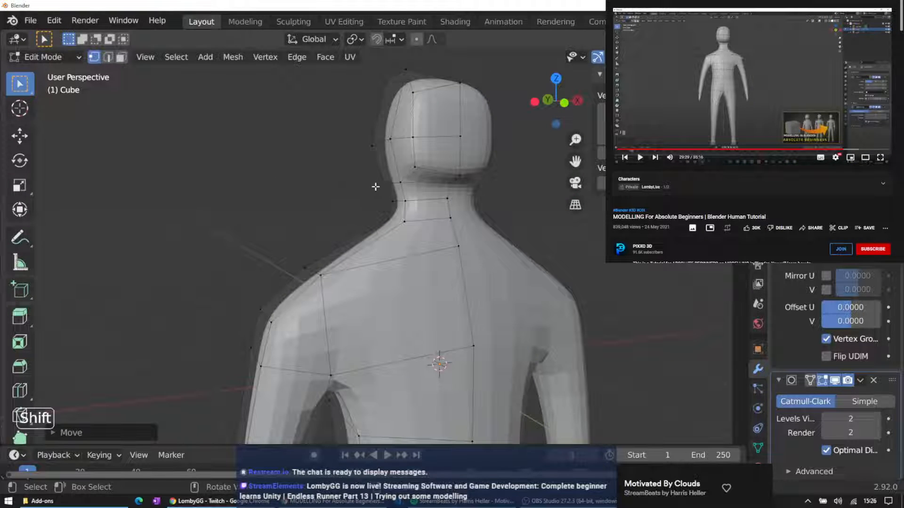
Move the rear jaw corner vertex inward about 0.07 m and the side vertex of the neck below it inward about 0.1 m
shift+click(405, 192)
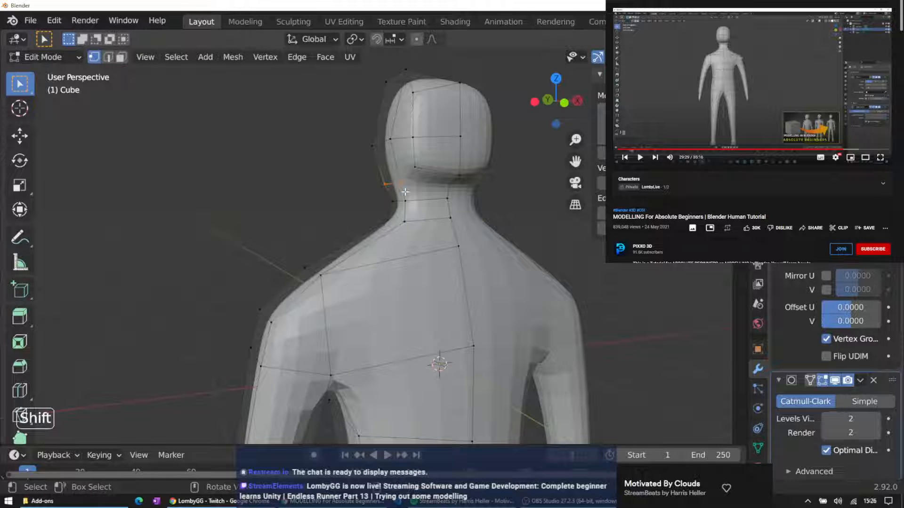
key(g)
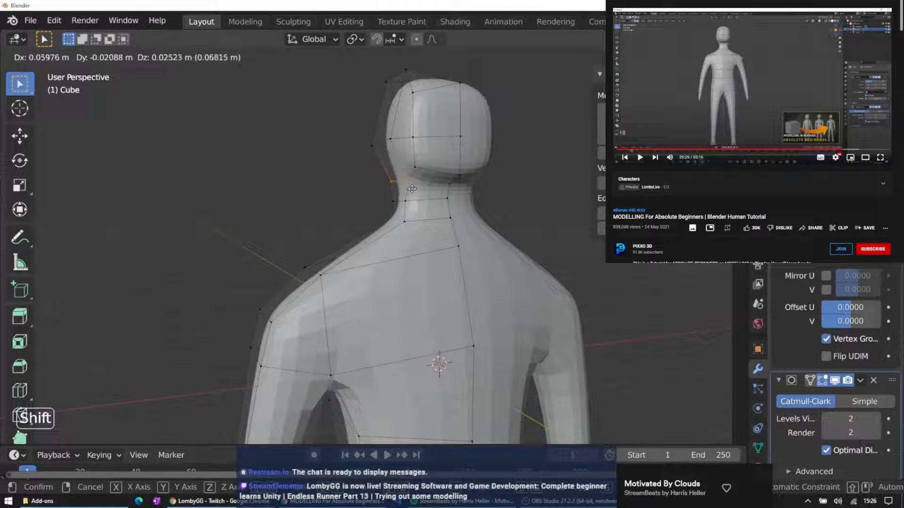
click(409, 188)
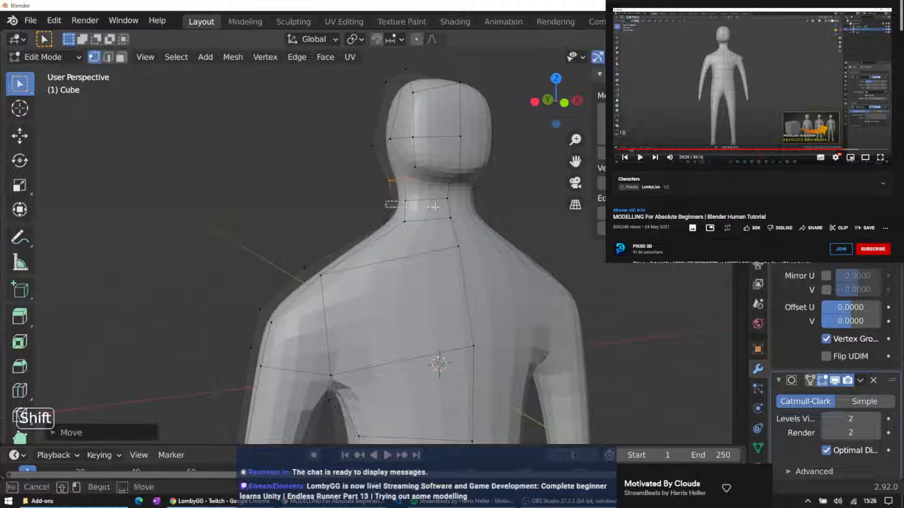
key(g)
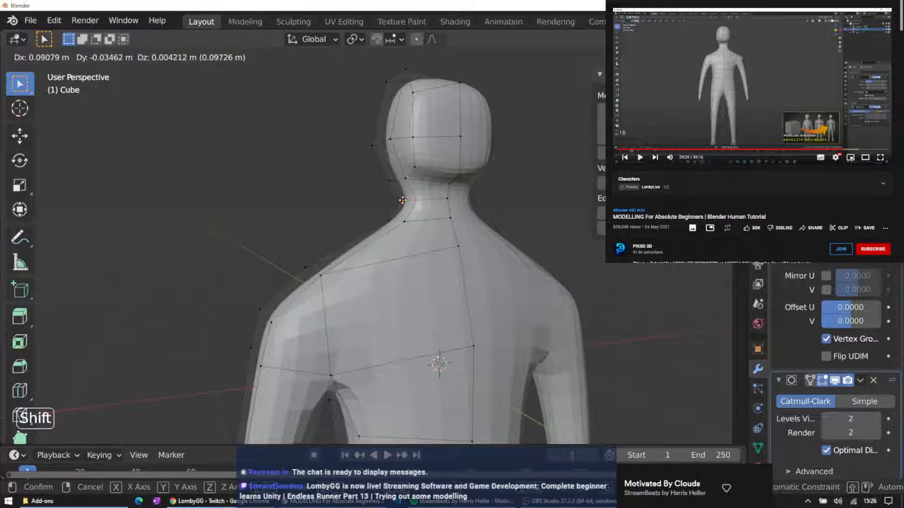
click(401, 200)
Select the vertex at the bottom front of the chin and move it about 0.2 m down and forward
middle_drag(504, 198, 354, 211)
shift+click(232, 192)
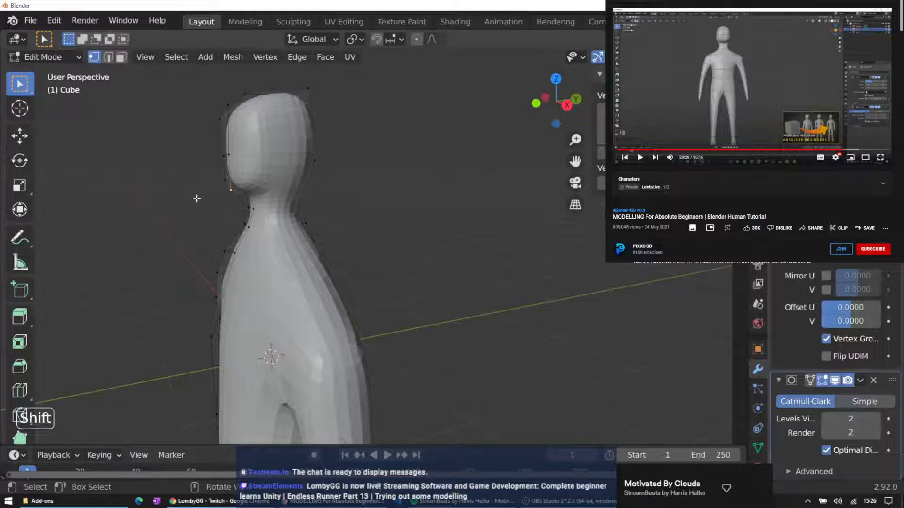
middle_drag(197, 199, 352, 199)
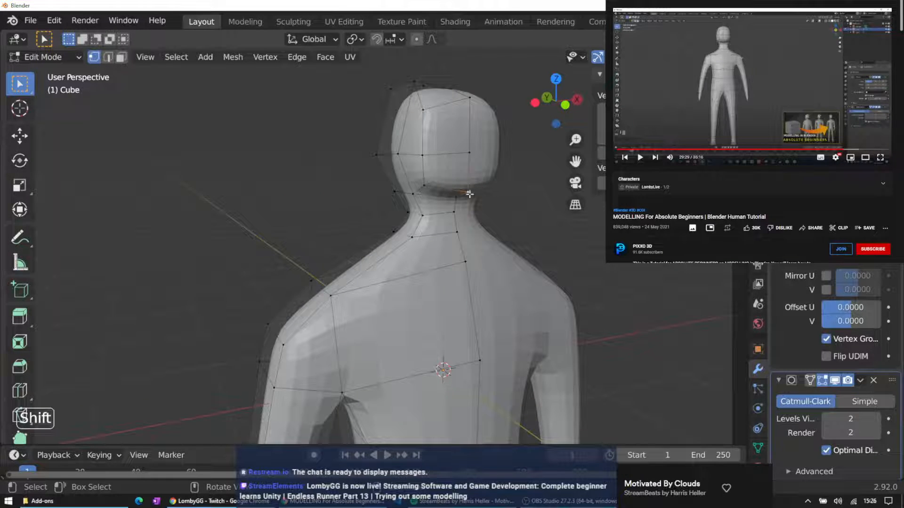
key(g)
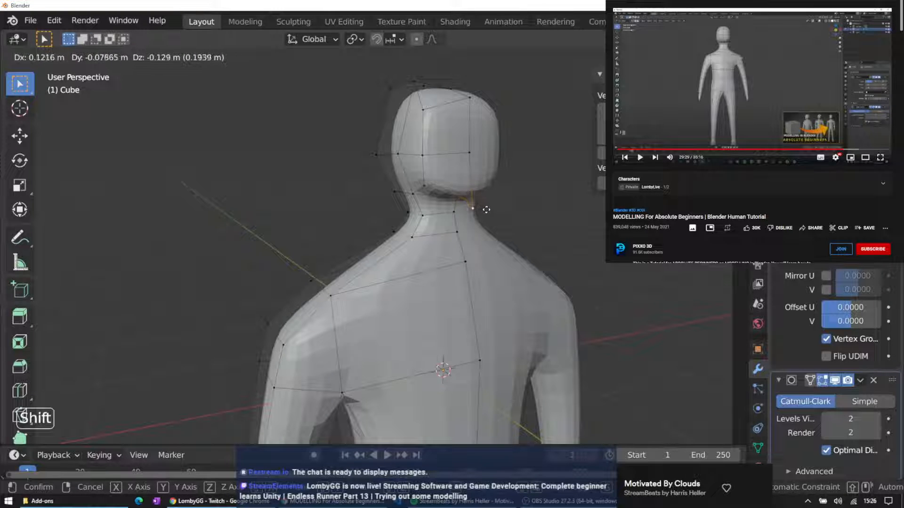
click(486, 210)
Move the vertex at the top rear corner of the head backward about 0.14 m
middle_drag(487, 210, 228, 154)
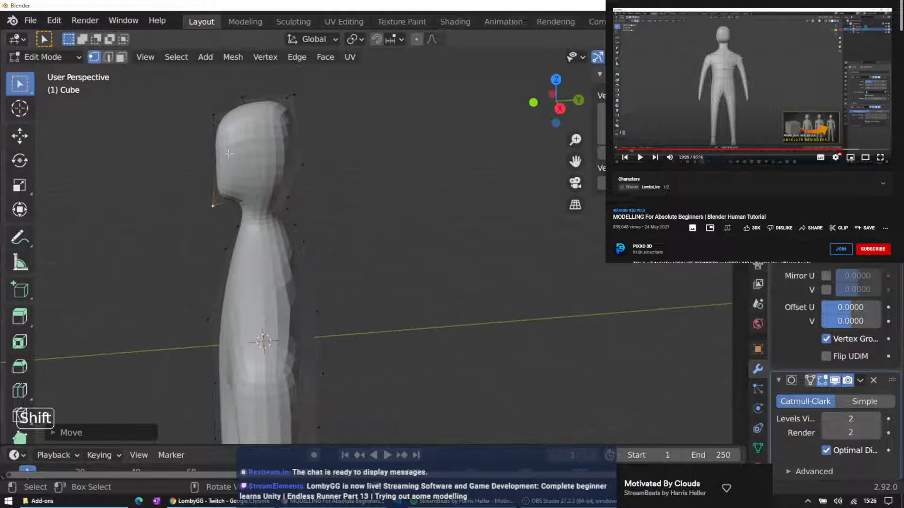
shift+click(294, 94)
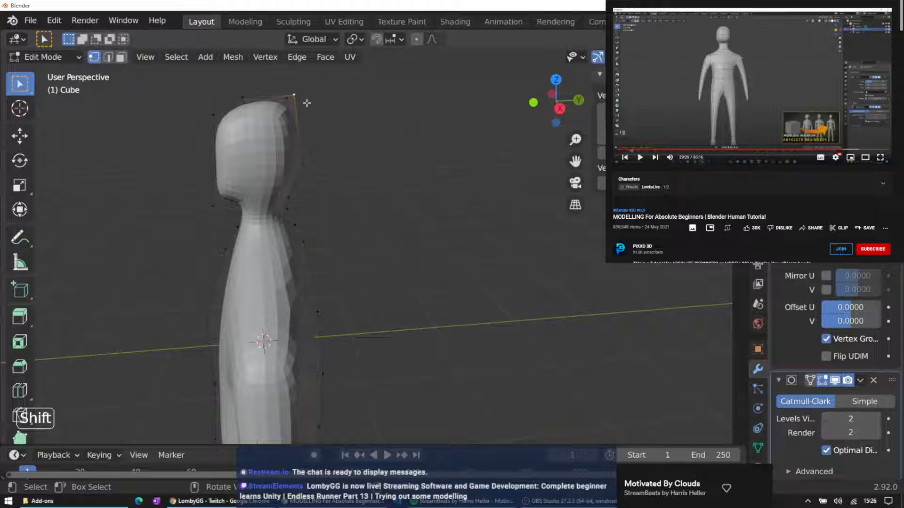
key(g)
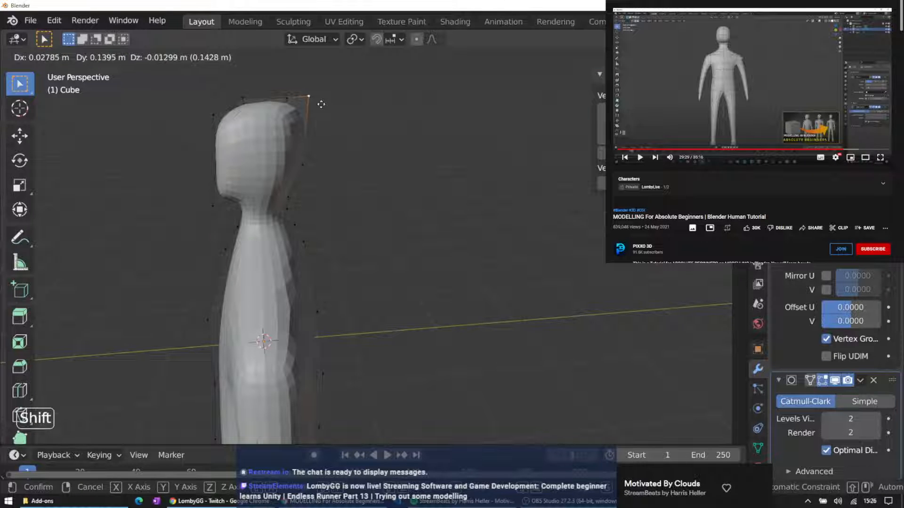
click(321, 104)
middle_drag(328, 101, 164, 113)
middle_drag(349, 124, 522, 96)
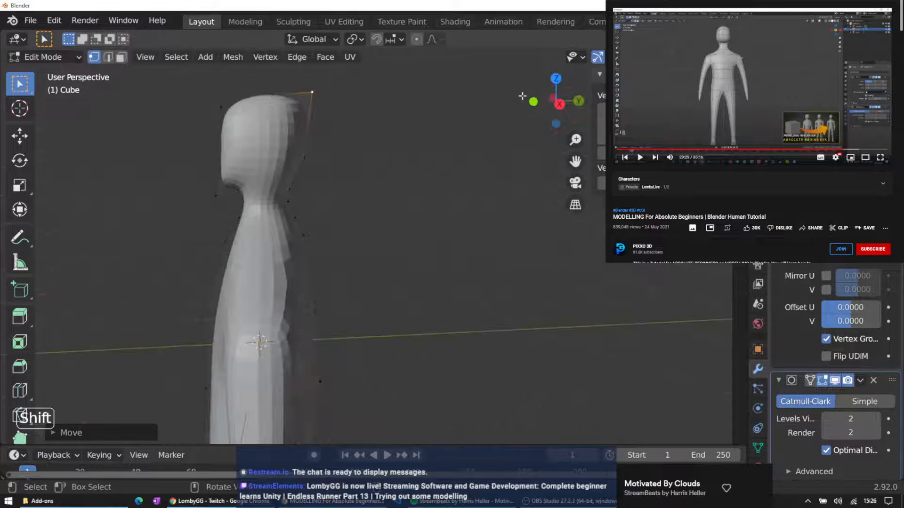
Move the vertex halfway down the back of the head backward about 0.04 m
click(306, 156)
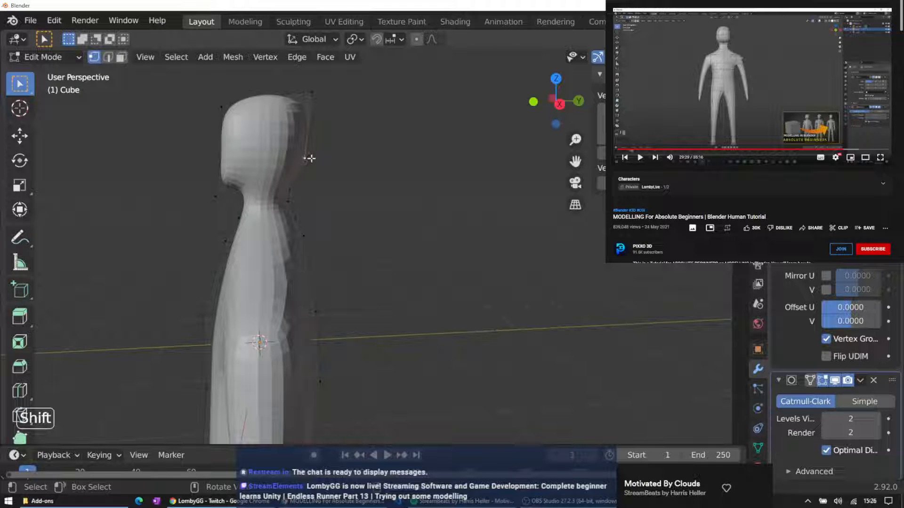
key(g)
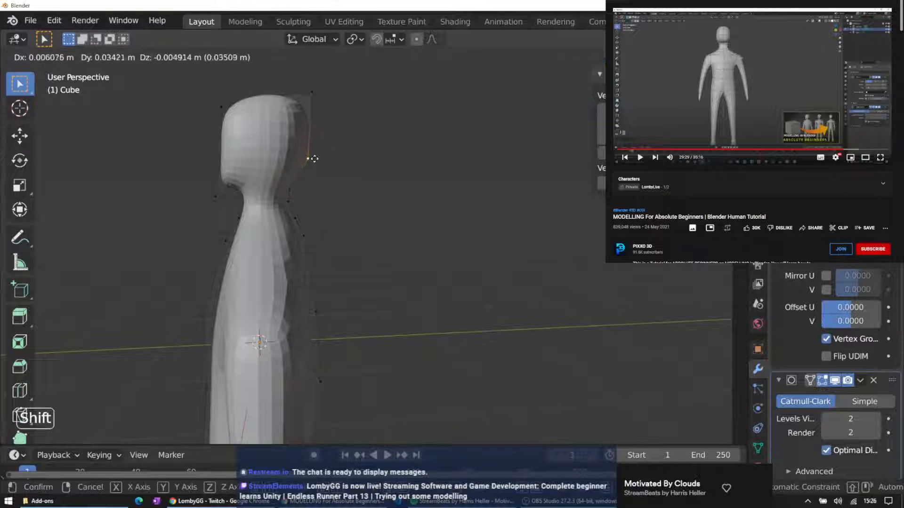
click(314, 158)
middle_drag(313, 151, 335, 151)
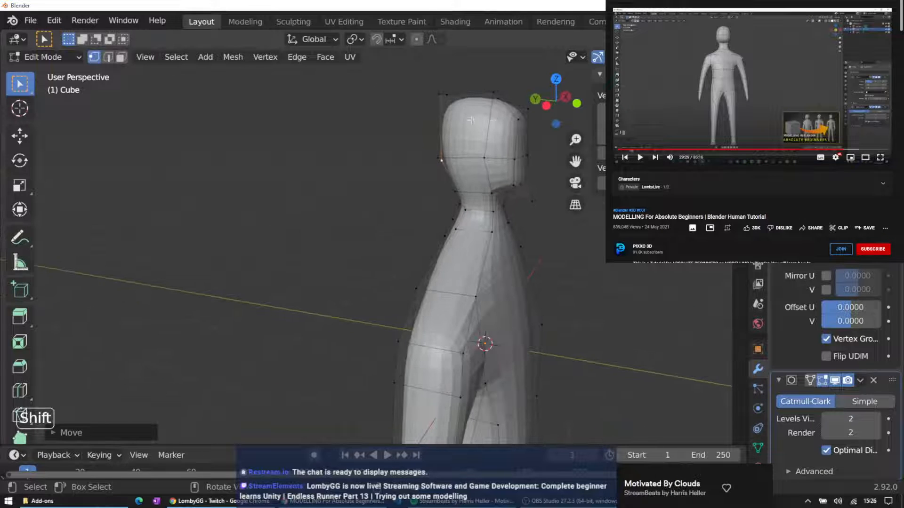
Move the upper forehead vertex at the front of the head backward about 0.08 m to round the brow
middle_drag(470, 120, 163, 121)
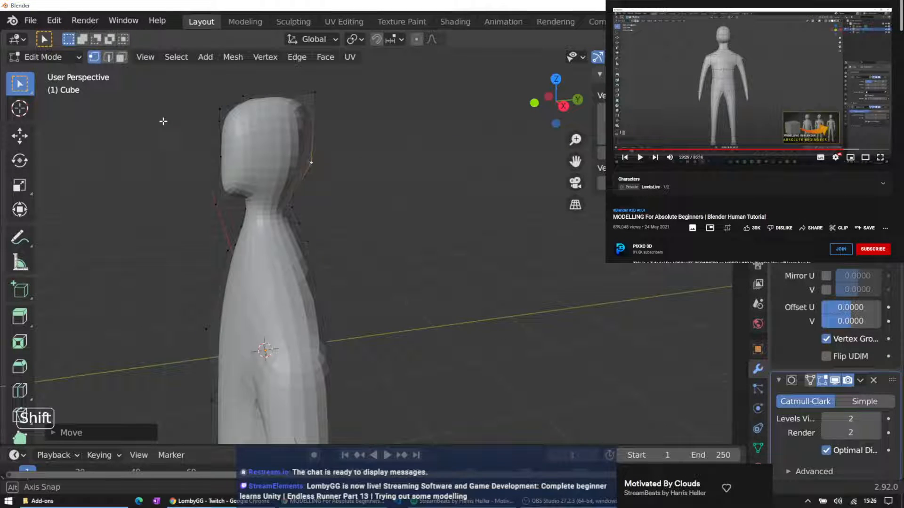
shift+click(217, 153)
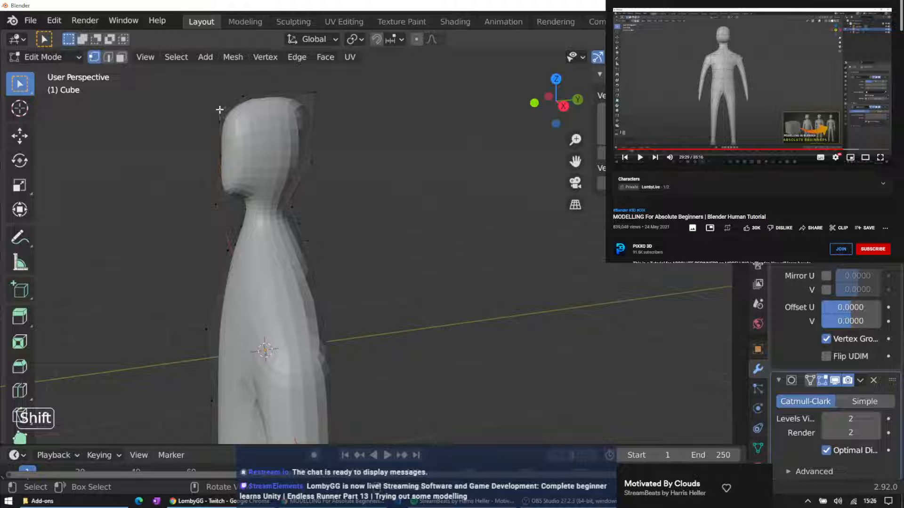
key(g)
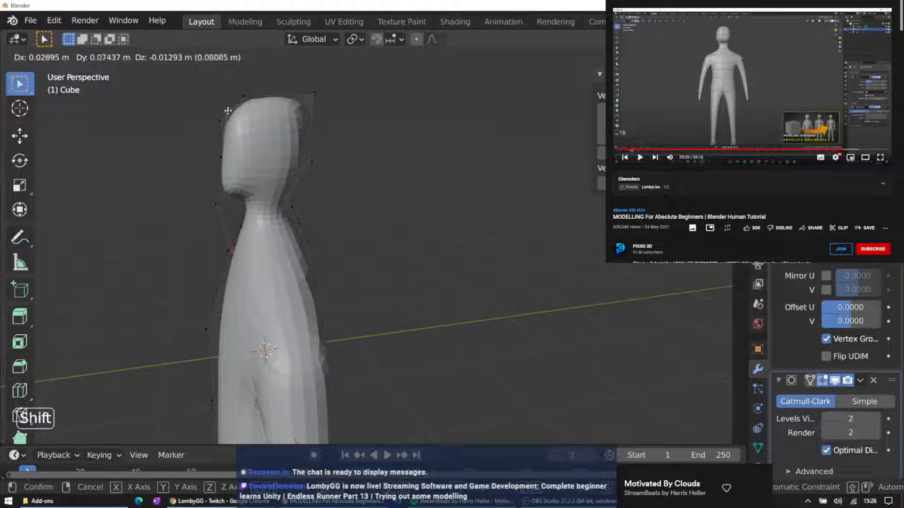
click(231, 108)
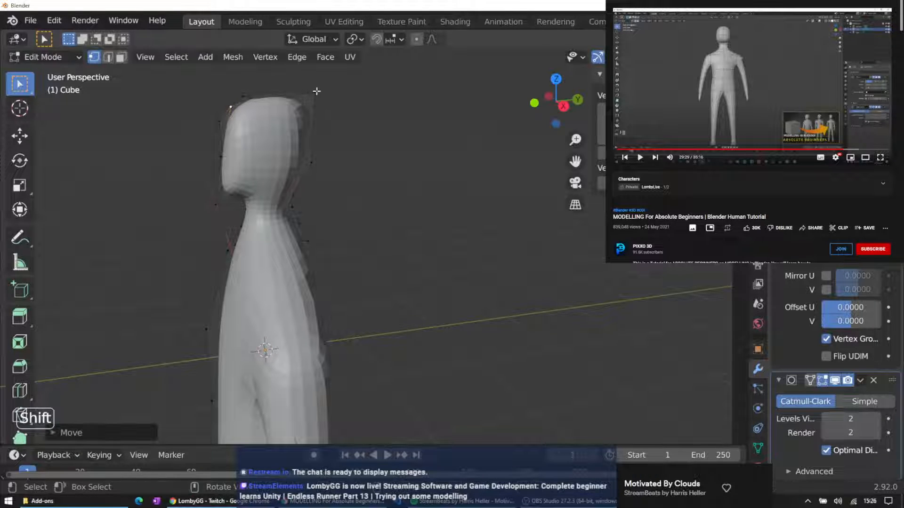
Pull the top rear head vertex back about 0.07 m more and the vertex below it back about 0.02 m
click(317, 91)
key(g)
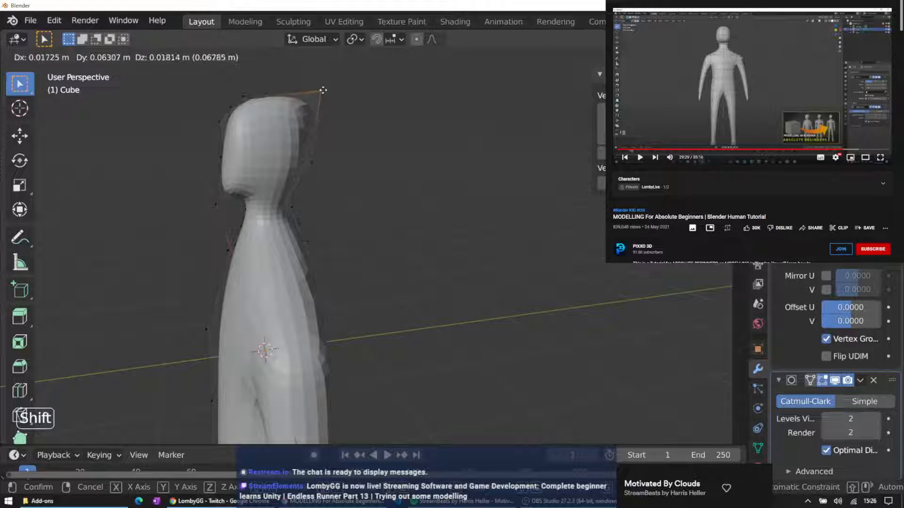
click(323, 90)
click(312, 162)
key(g)
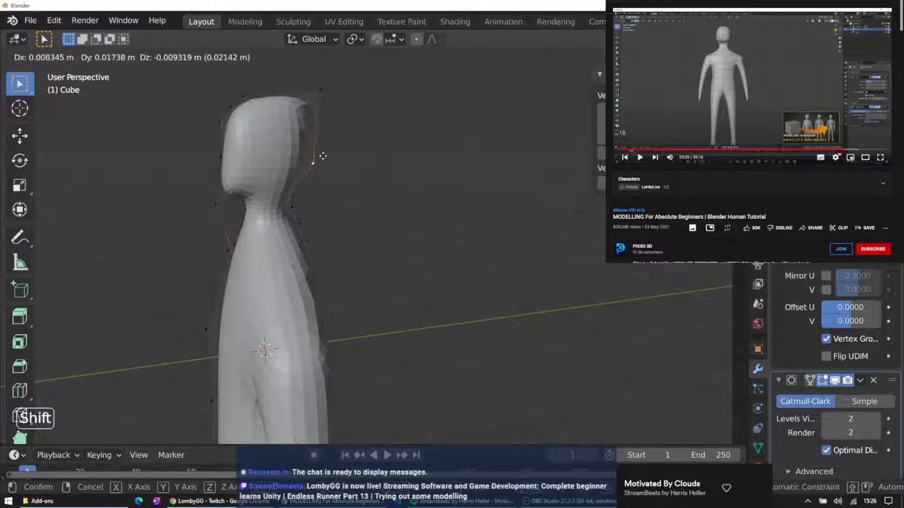
click(322, 156)
Reposition the vertex at the side corner of the forehead to smooth the front of the head
middle_drag(366, 178, 382, 170)
click(519, 132)
key(g)
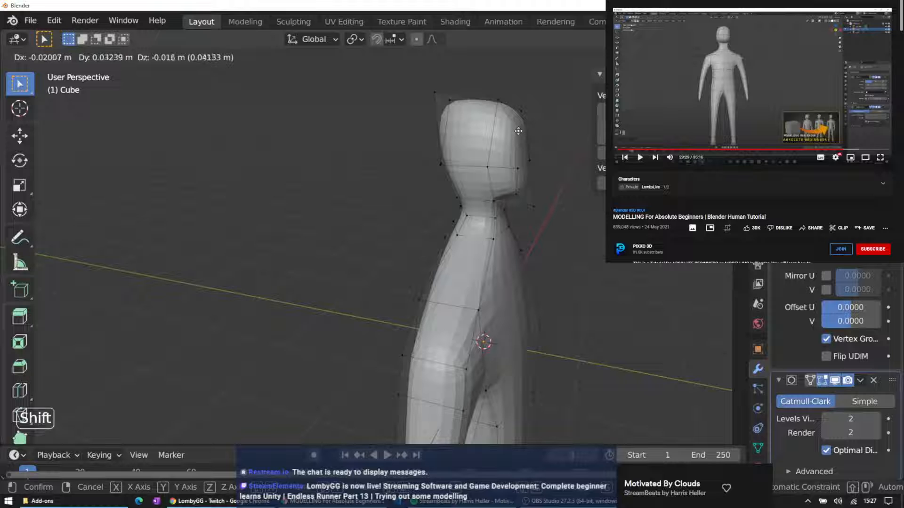
click(530, 121)
middle_drag(531, 121, 433, 142)
middle_drag(403, 91, 490, 129)
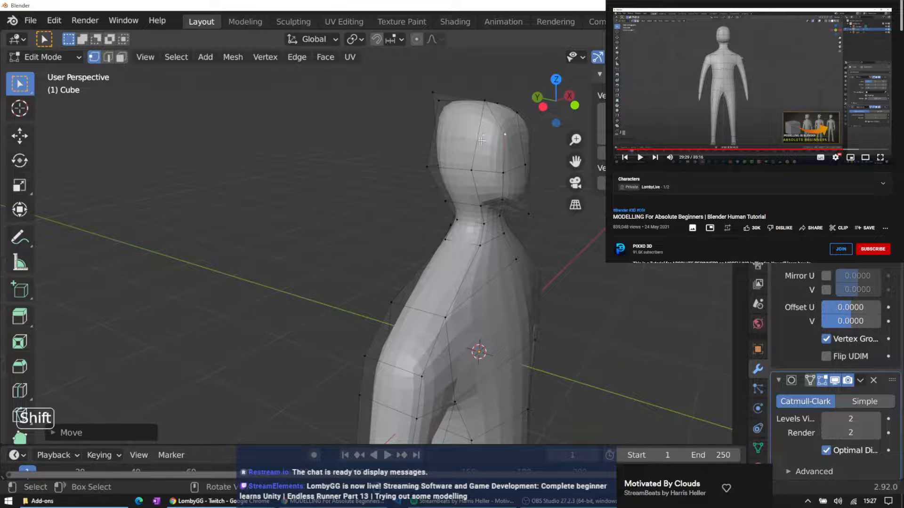
Move the vertex at mid-height on the side of the head slightly outward
click(474, 172)
key(g)
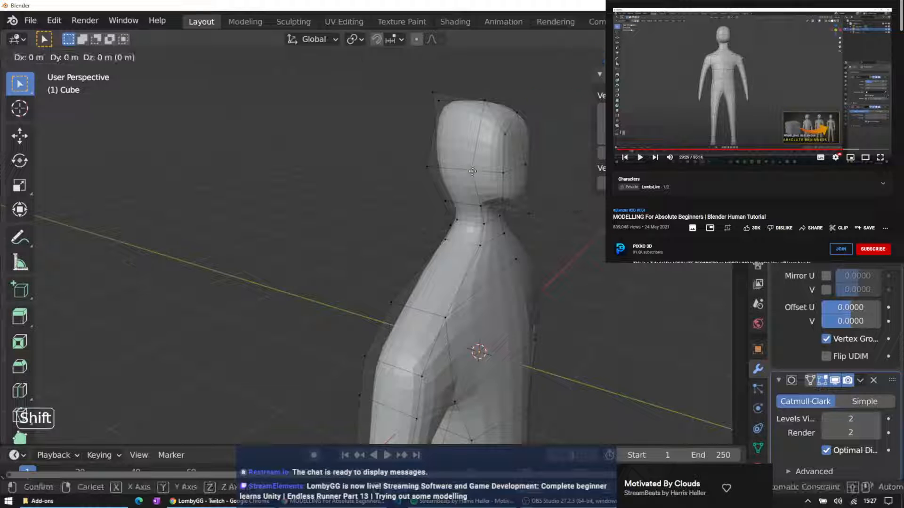
click(468, 170)
middle_drag(467, 109, 347, 182)
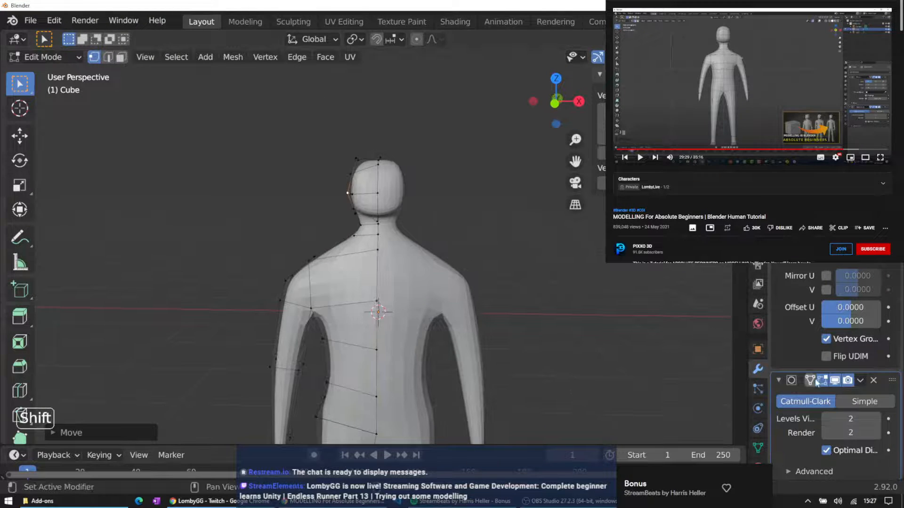
Turn on the Subdivision modifier's on-cage display and look over the whole figure
middle_drag(496, 288, 347, 224)
scroll(347, 224, down, 5)
middle_drag(457, 248, 369, 264)
Resume the tutorial video and seek to its closing section on refining the smoothed body
click(653, 81)
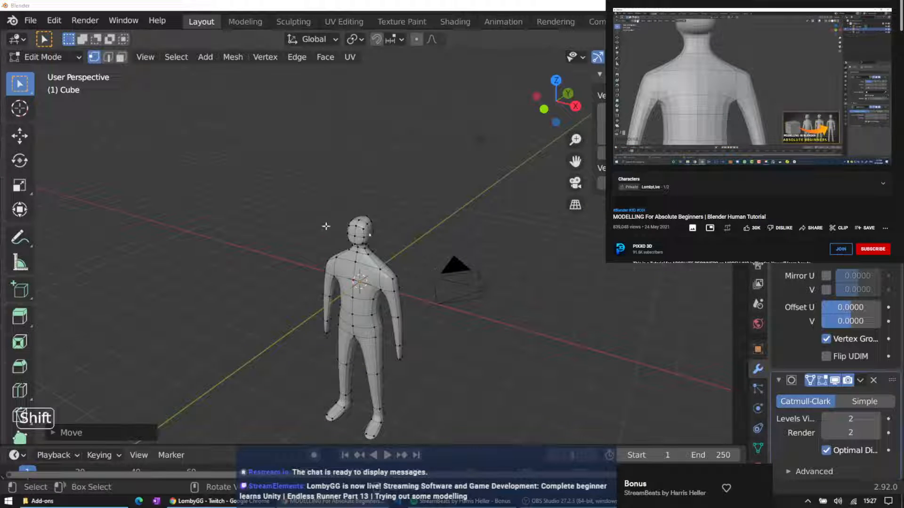
key(1)
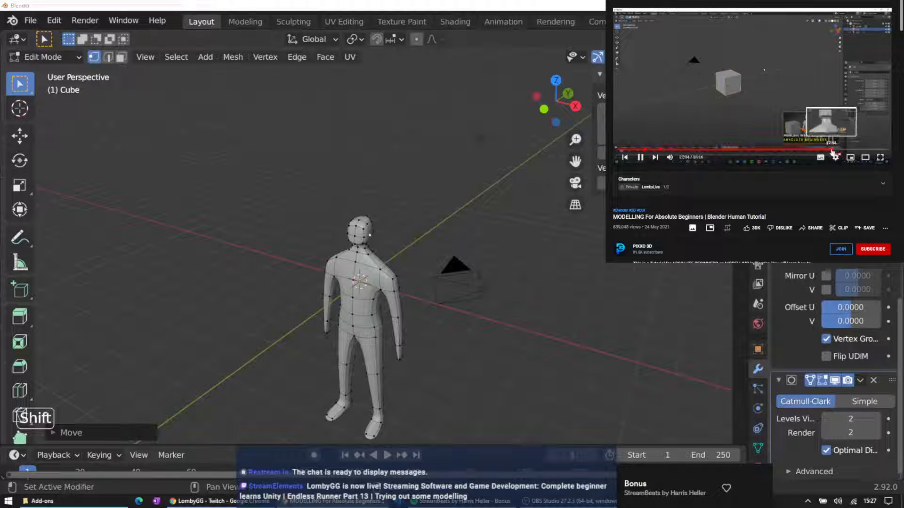
click(832, 149)
click(846, 150)
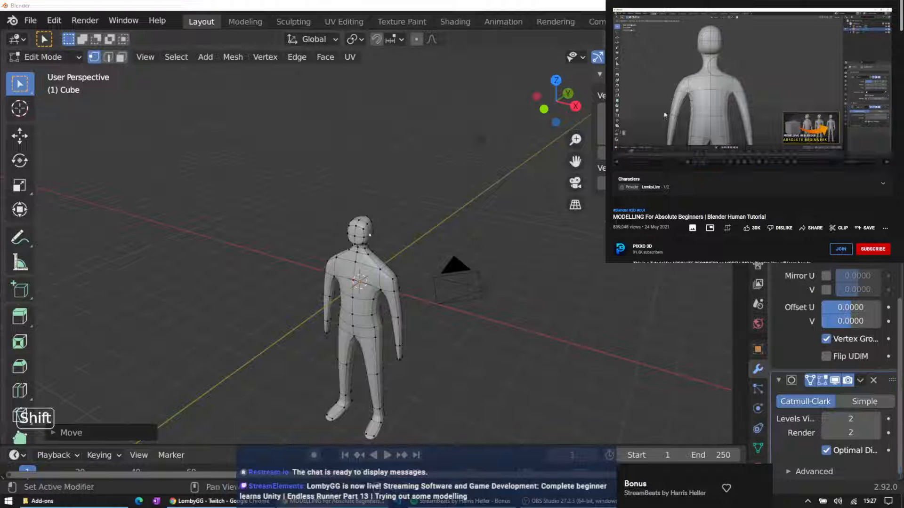
Select the upper vertices at the front of the head from a front view and switch the viewport to wireframe shading
click(439, 221)
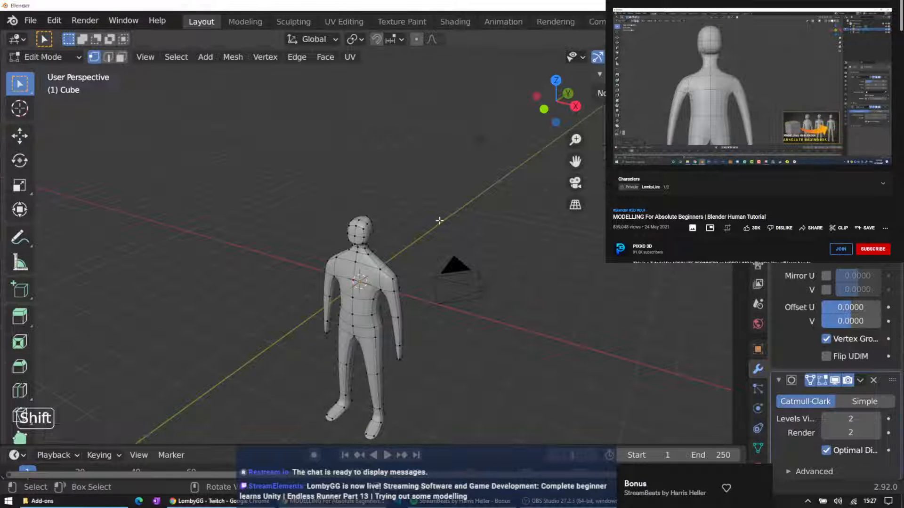
key(KP_1)
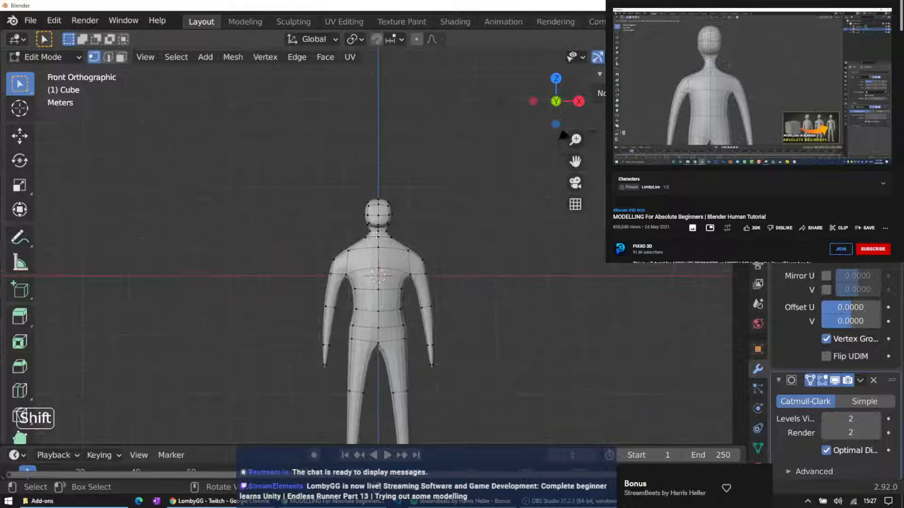
scroll(390, 173, up, 2)
scroll(467, 176, up, 2)
middle_drag(466, 175, 460, 186)
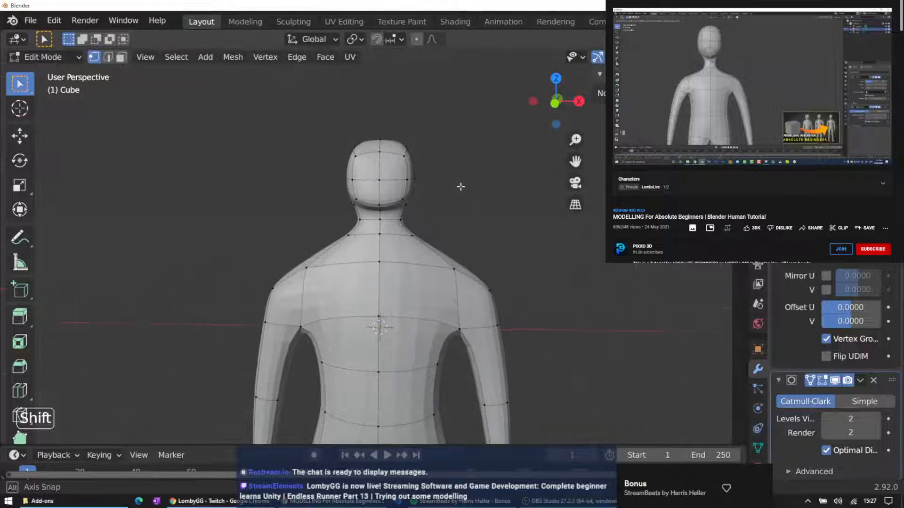
drag(319, 113, 427, 185)
drag(313, 122, 433, 170)
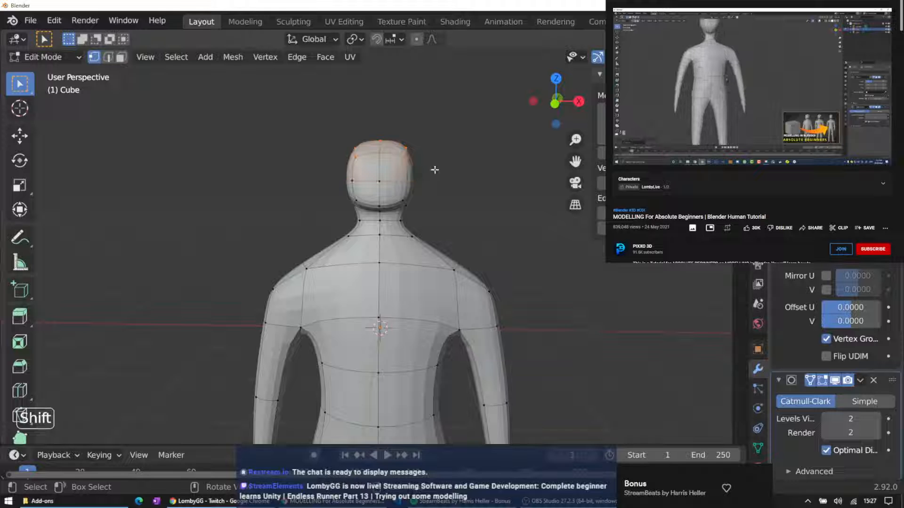
middle_drag(437, 160, 293, 174)
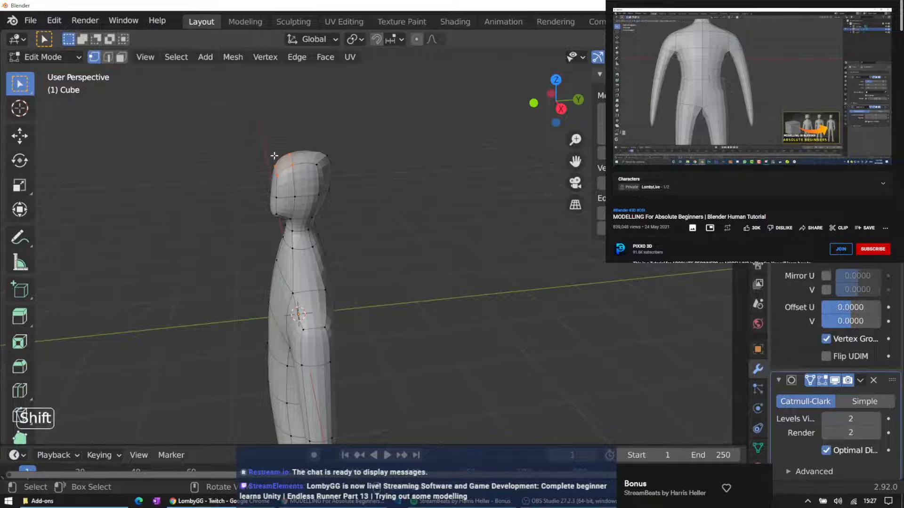
key(z)
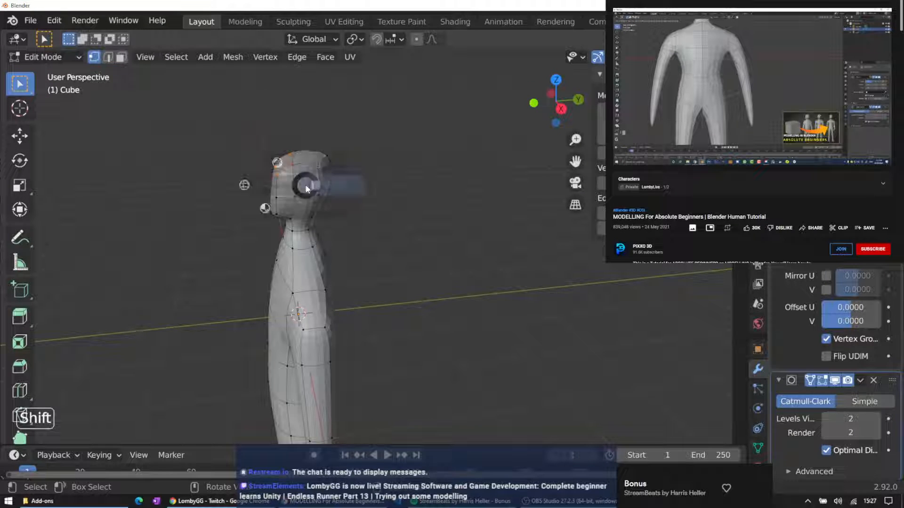
click(198, 188)
Add the upper vertices on the side and back of the head to the selection and move them up about 0.18 m
mouse_move(198, 188)
middle_down()
mouse_move(318, 162)
mouse_move(278, 139)
middle_up()
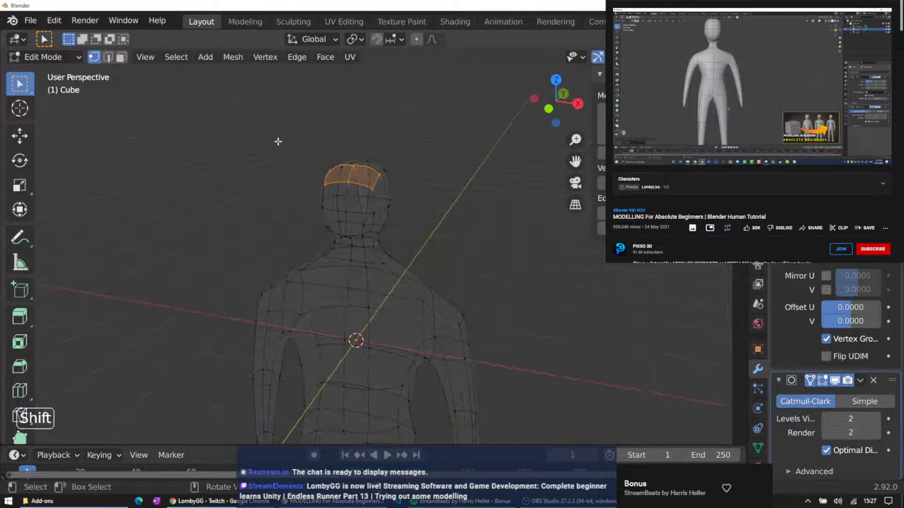
shift+drag(279, 140, 397, 198)
middle_drag(216, 167, 358, 139)
shift+drag(354, 136, 494, 185)
middle_drag(474, 146, 399, 138)
key(g)
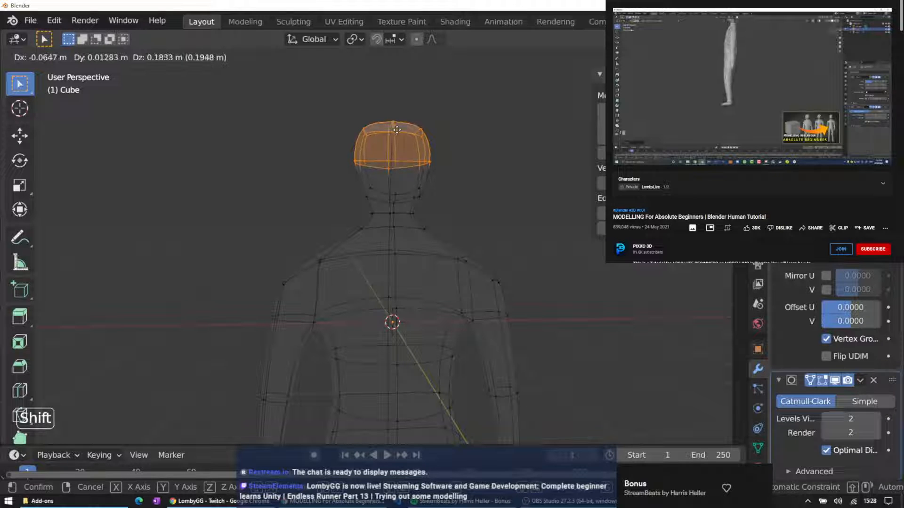
click(395, 130)
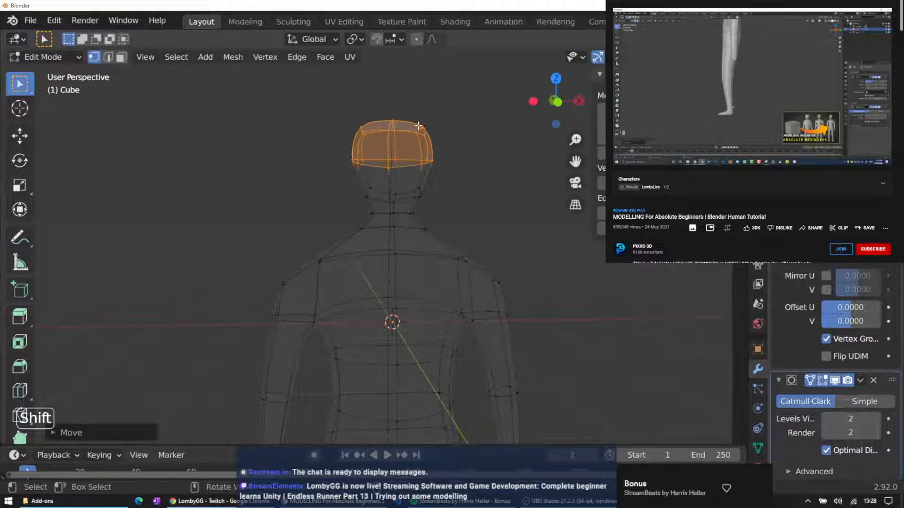
click(444, 122)
Select the edge loop around the knee and move it forward along Y by about 0.18 m
middle_drag(450, 124, 245, 214)
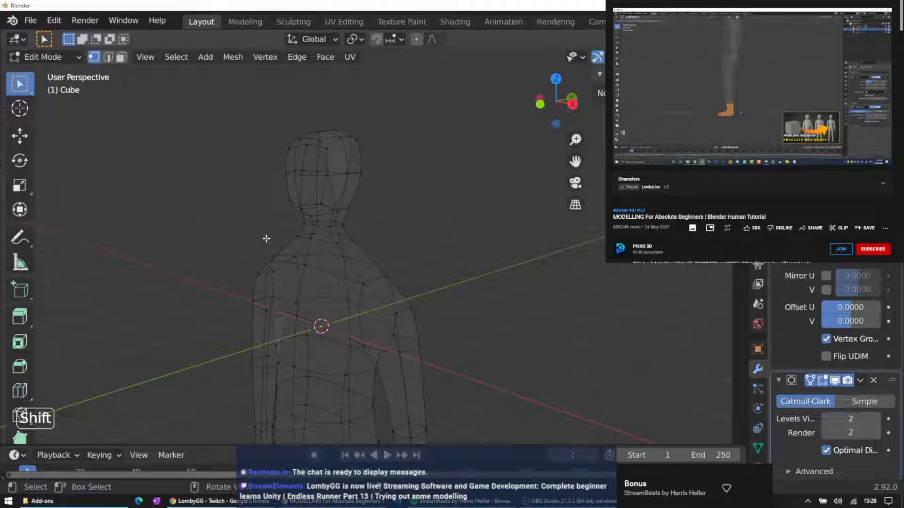
key(KP_3)
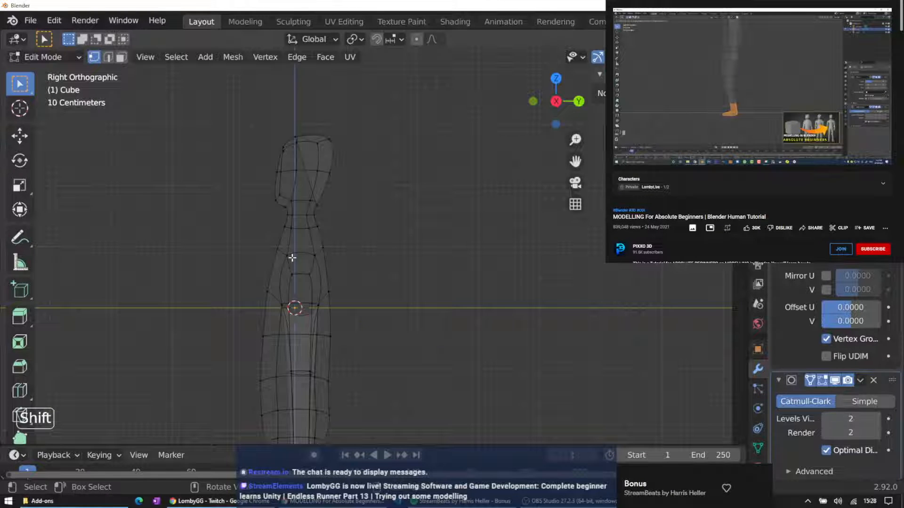
middle_drag(255, 312, 279, 186)
scroll(274, 212, down, 5)
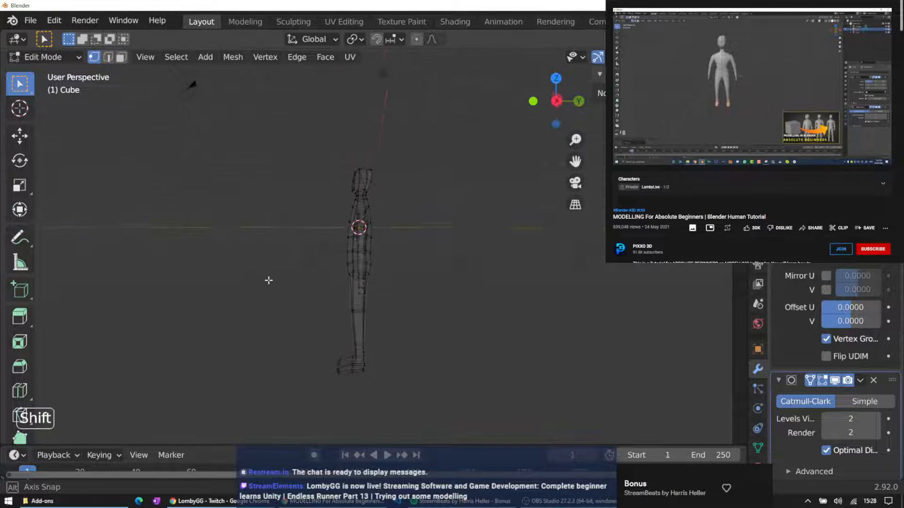
alt+click(350, 309)
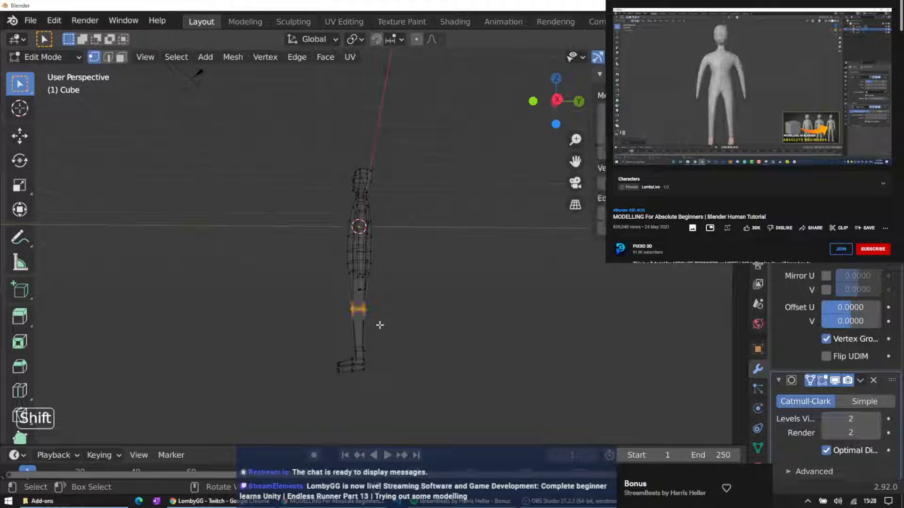
key(g)
key(y)
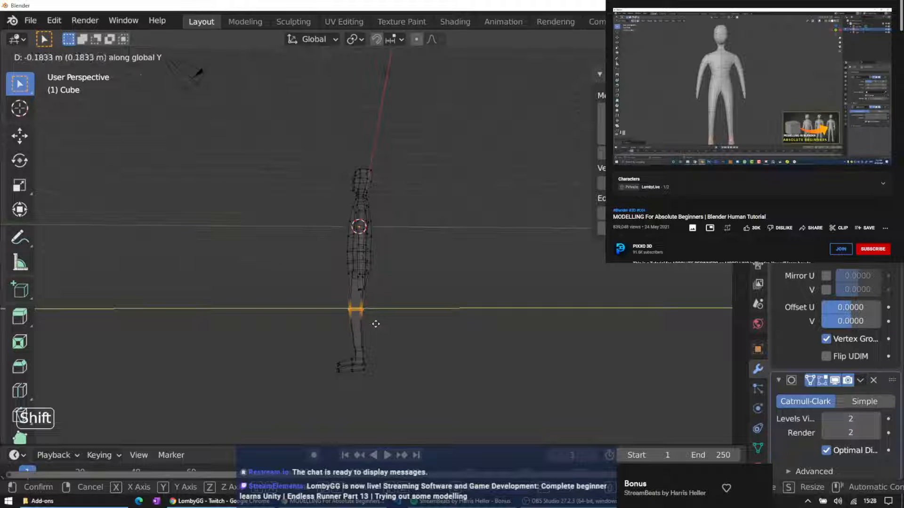
click(374, 324)
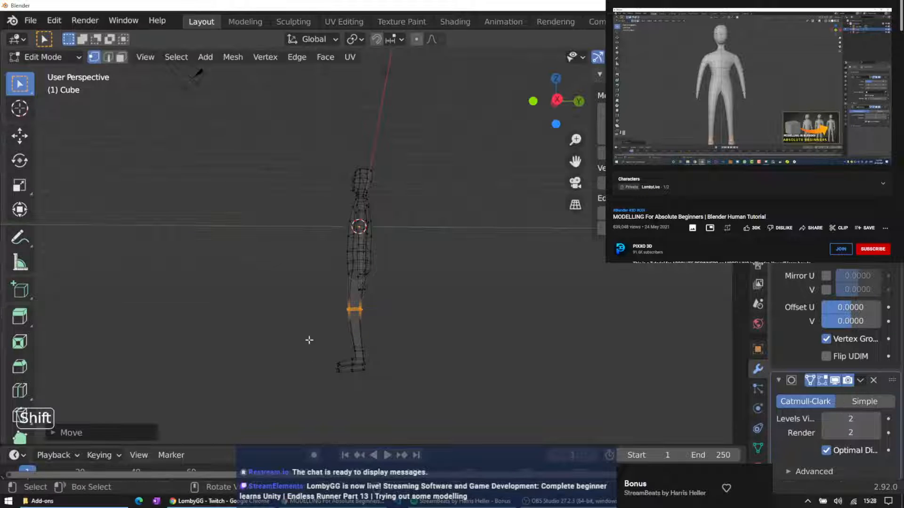
Select the foot and ankle vertices, move them backward along Y by about 0.27 m, and clear the selection
middle_drag(310, 351, 322, 366)
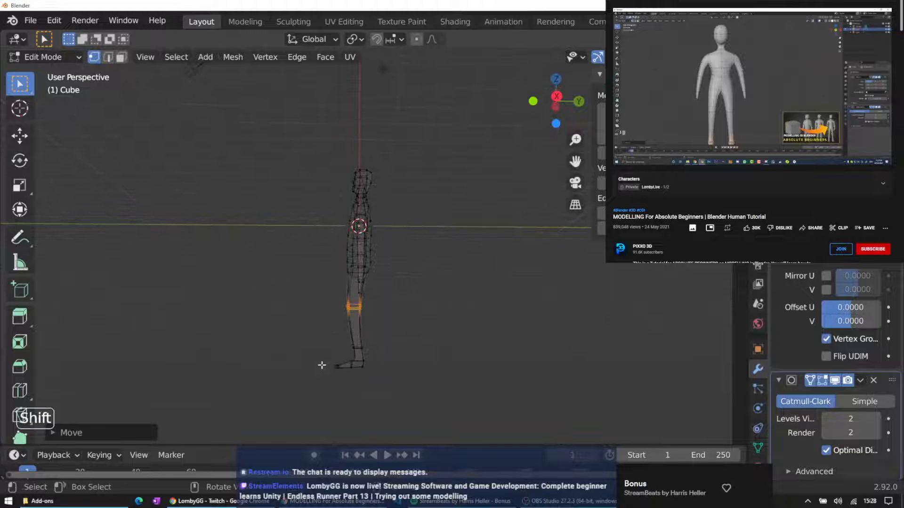
drag(317, 340, 382, 372)
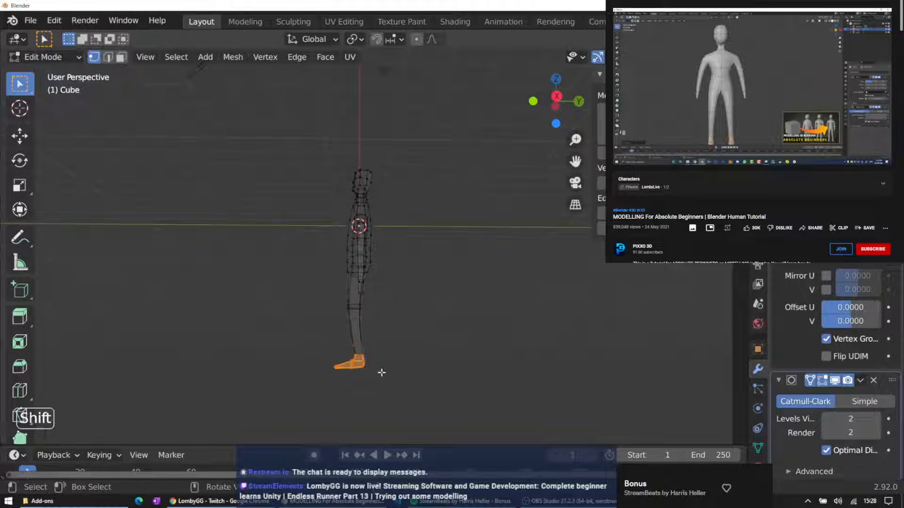
drag(264, 335, 392, 384)
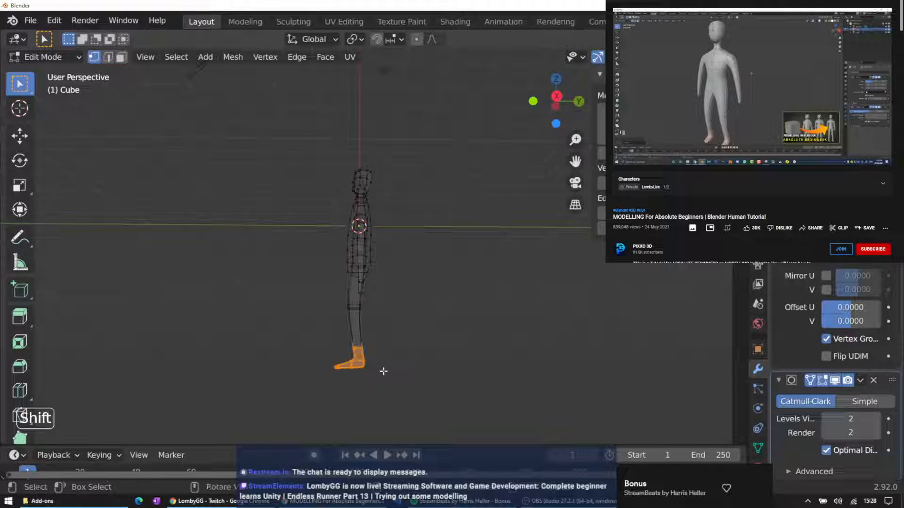
key(g)
key(y)
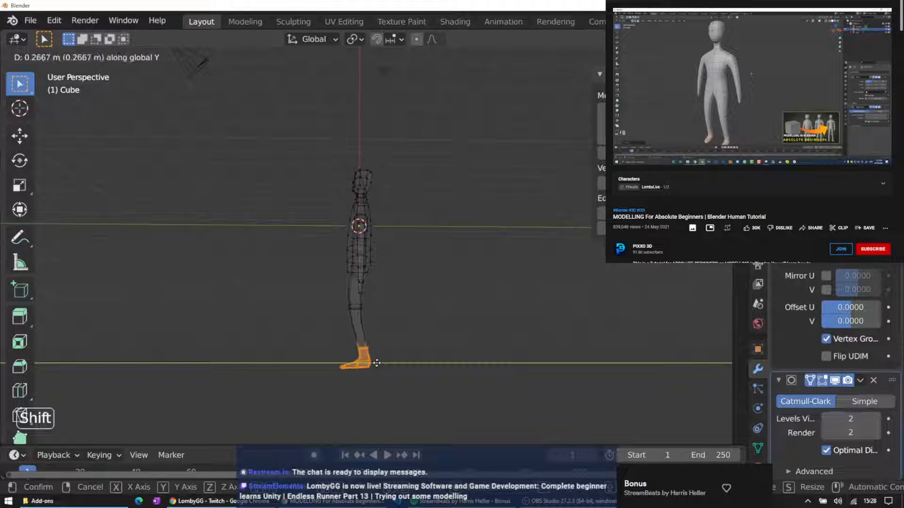
click(375, 363)
middle_drag(399, 250, 404, 292)
click(404, 292)
Rewind the tutorial video to before the 30:37 mark to rewatch the adjustments to the arms and legs
middle_drag(274, 214, 264, 210)
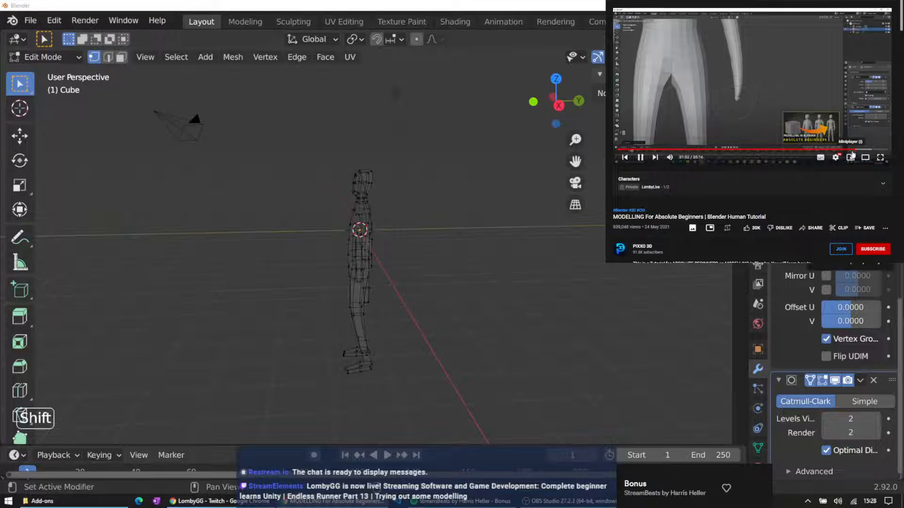
click(855, 151)
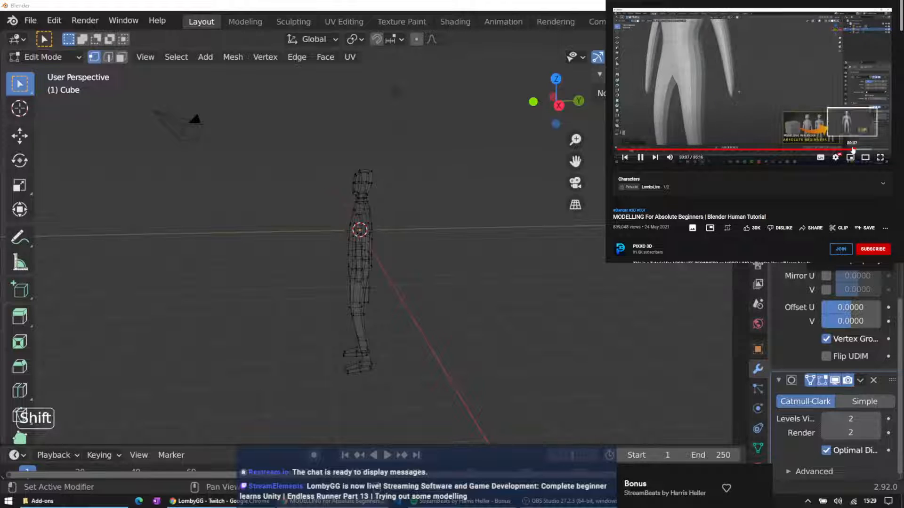
click(854, 150)
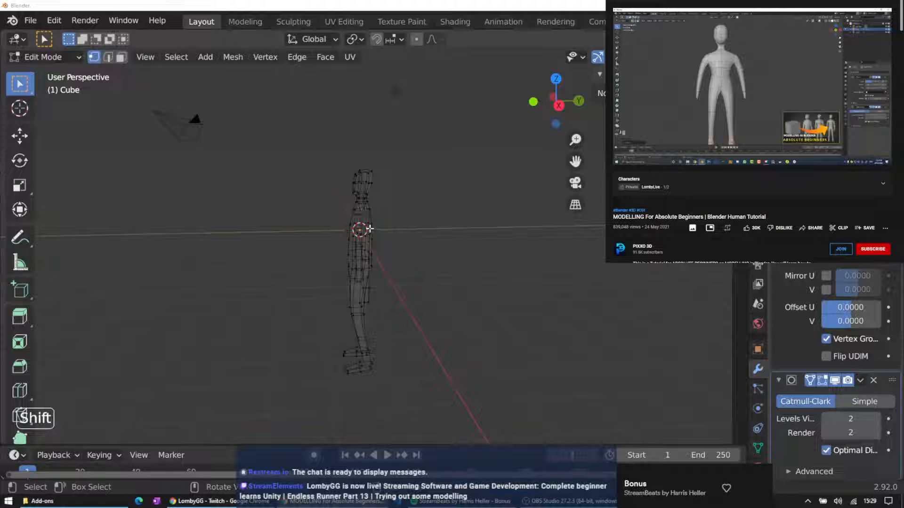
Return the viewport to solid shading from a front view and switch to face selection
key(KP_3)
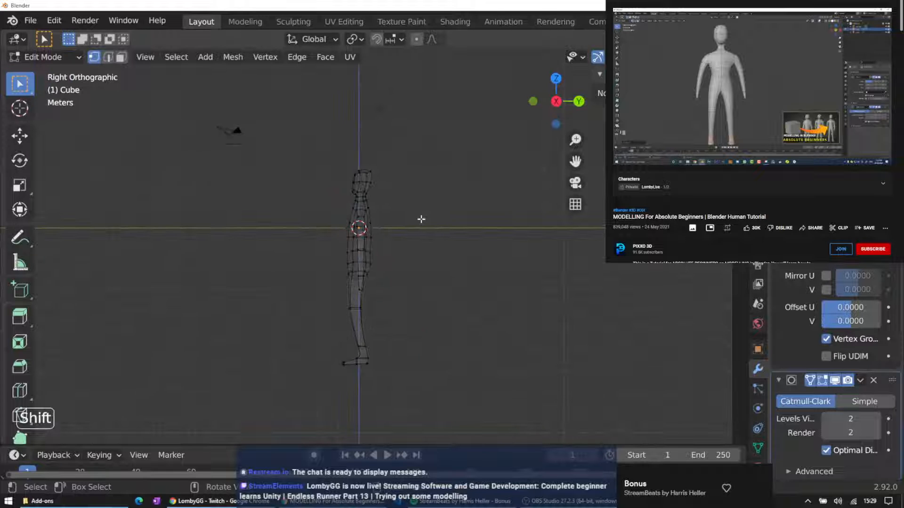
key(KP_1)
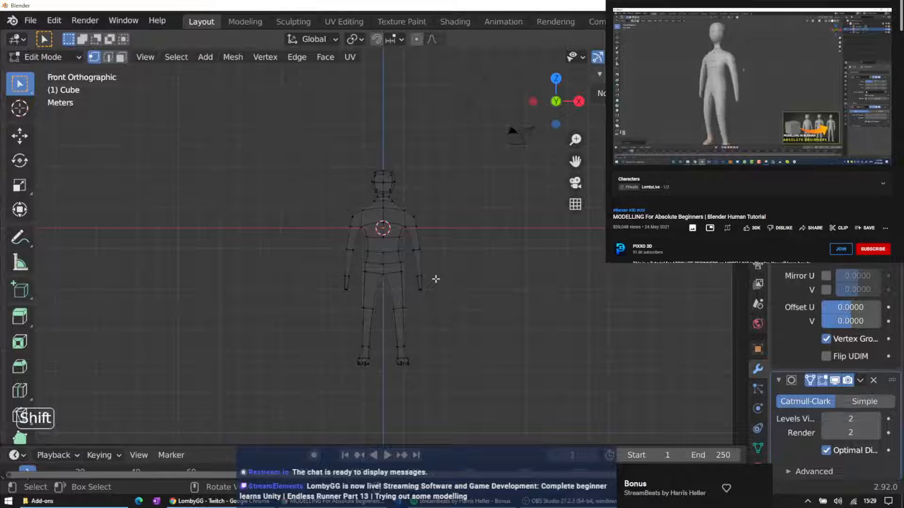
scroll(444, 265, up, 4)
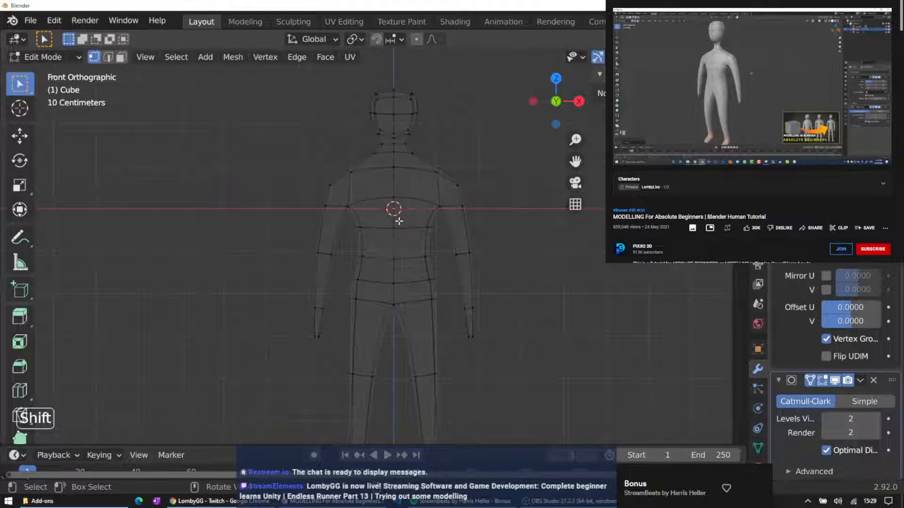
key(z)
click(495, 224)
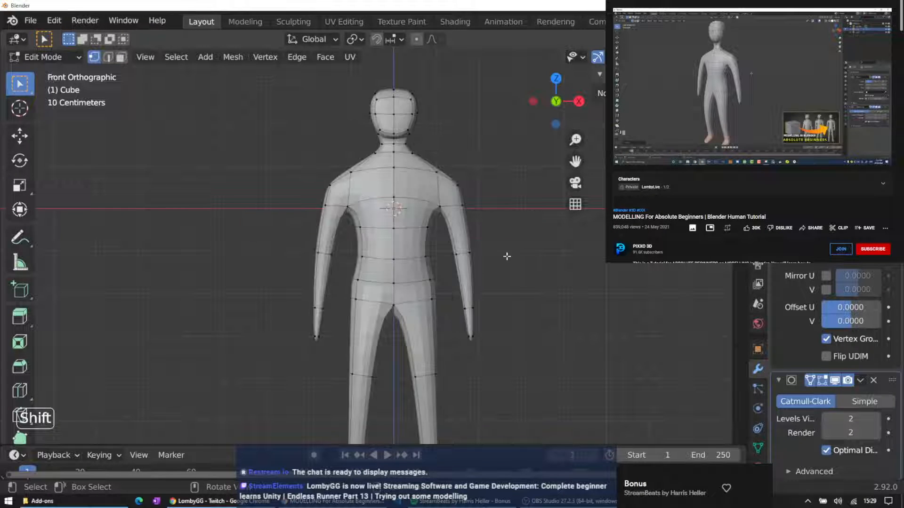
mouse_move(509, 256)
middle_down()
mouse_move(492, 329)
mouse_move(460, 329)
mouse_move(500, 329)
mouse_move(497, 357)
mouse_move(501, 333)
mouse_move(484, 331)
middle_up()
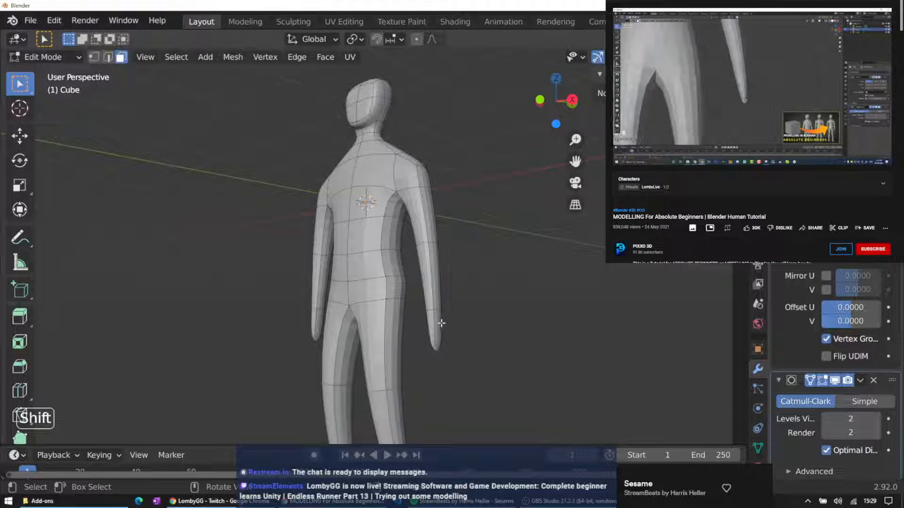
Select the end face of the arm and reposition it slightly from a near-front view
shift+click(436, 349)
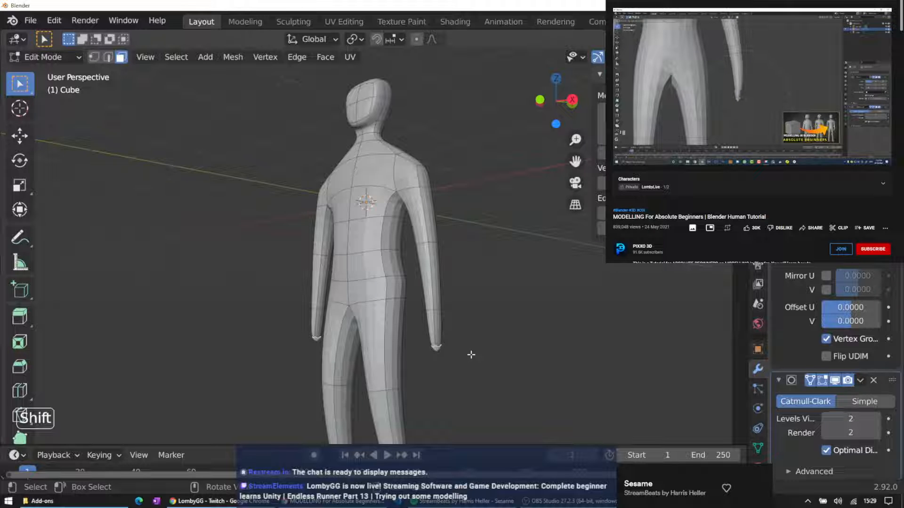
middle_drag(466, 353, 497, 355)
key(g)
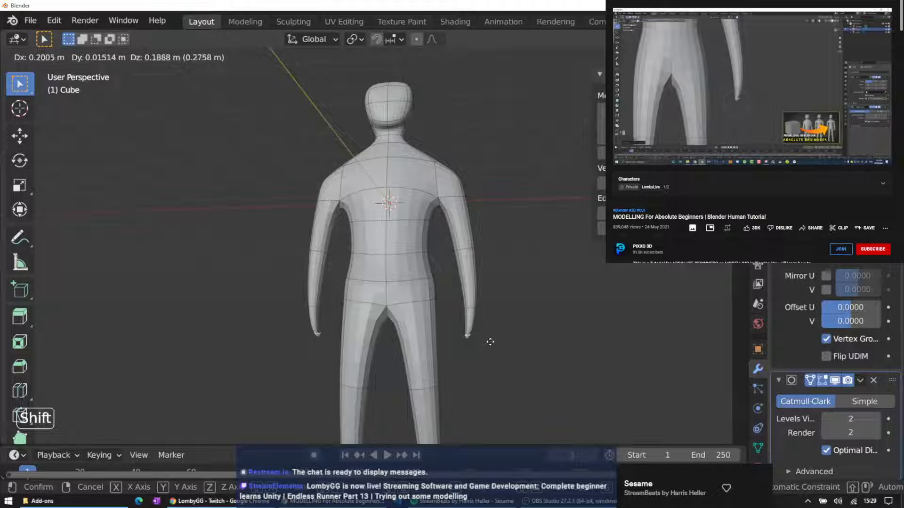
click(485, 345)
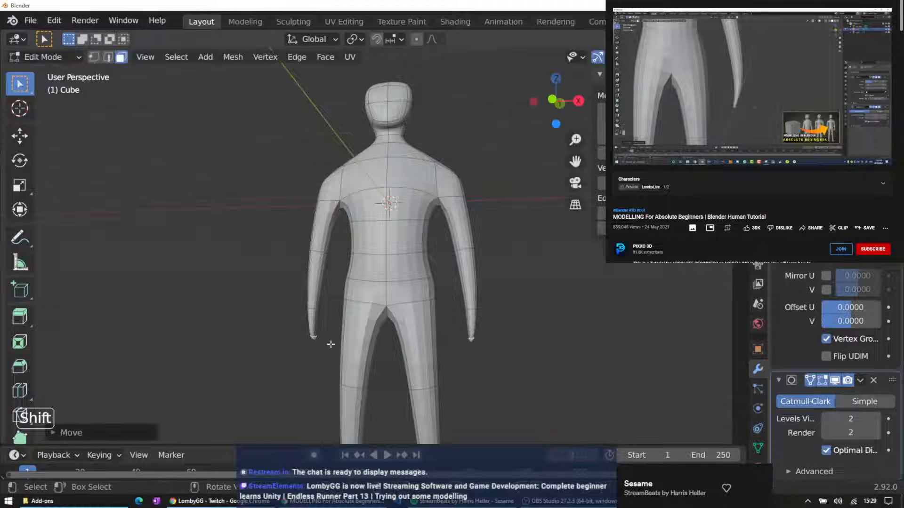
Try to rotate the end face of the arm from an angled close-up view
mouse_move(307, 338)
middle_down()
mouse_move(307, 326)
mouse_move(324, 336)
middle_up()
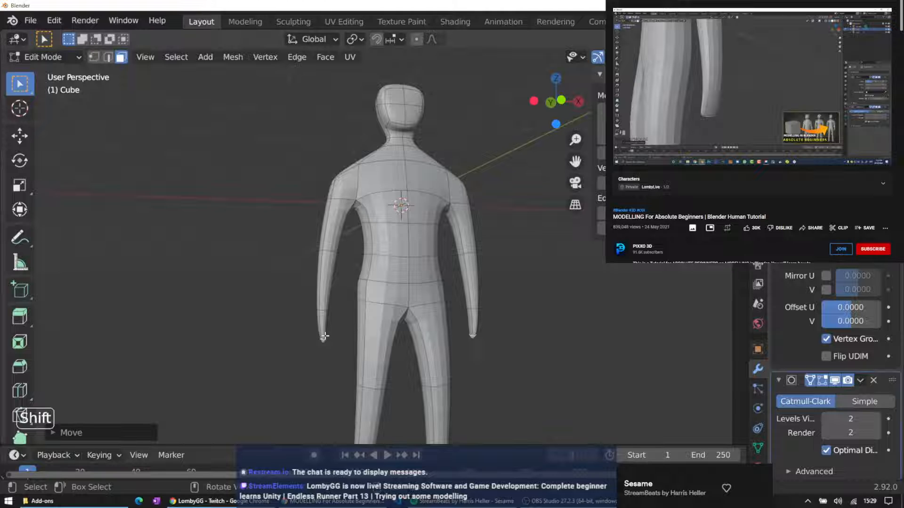
scroll(304, 370, up, 2)
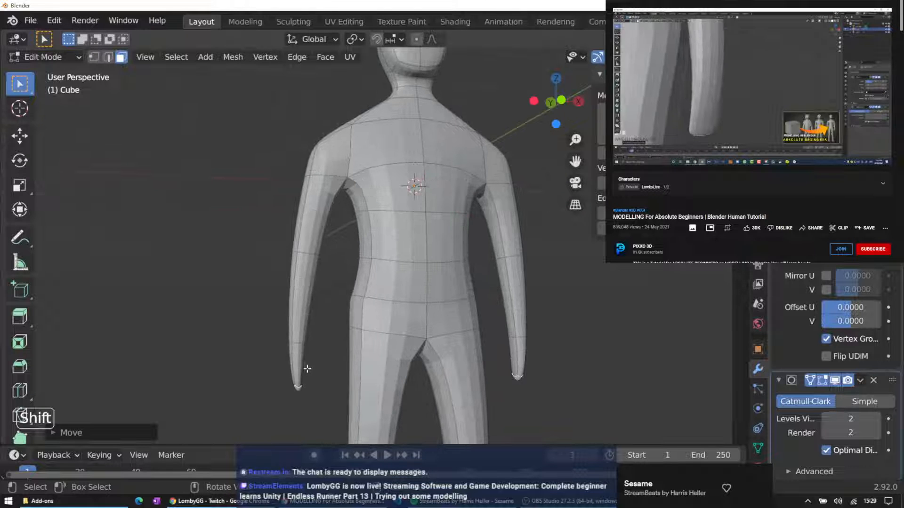
shift+middle_drag(307, 370, 347, 315)
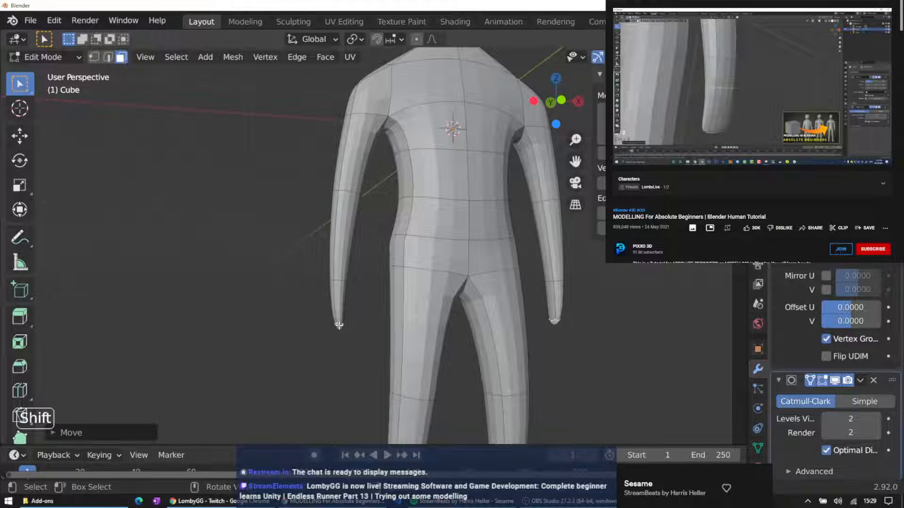
key(r)
click(360, 326)
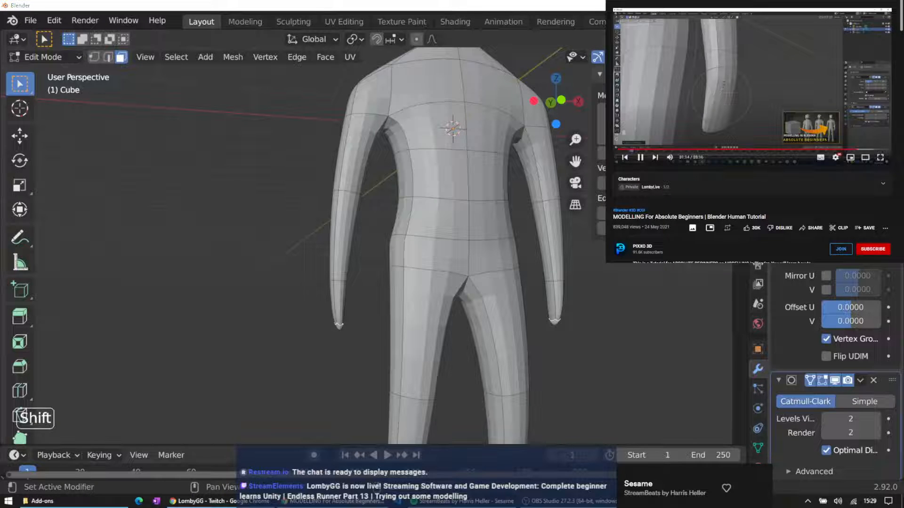
Rewind the tutorial video to rewatch the arm adjustments and move the arm's end face inward about 0.04 m
click(854, 149)
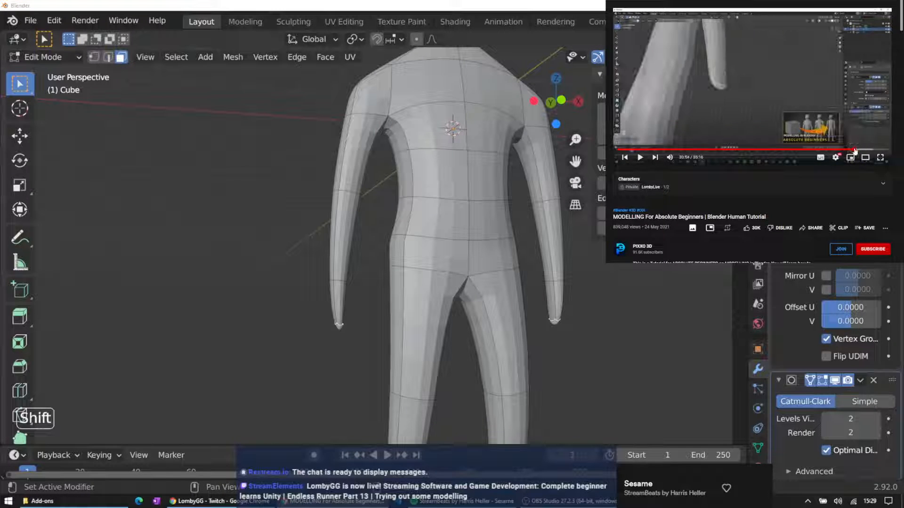
click(854, 150)
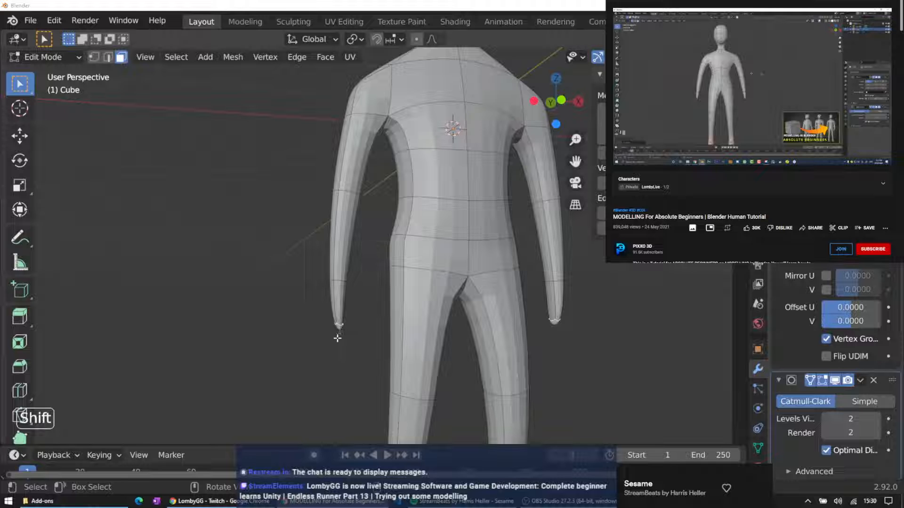
scroll(332, 335, up, 2)
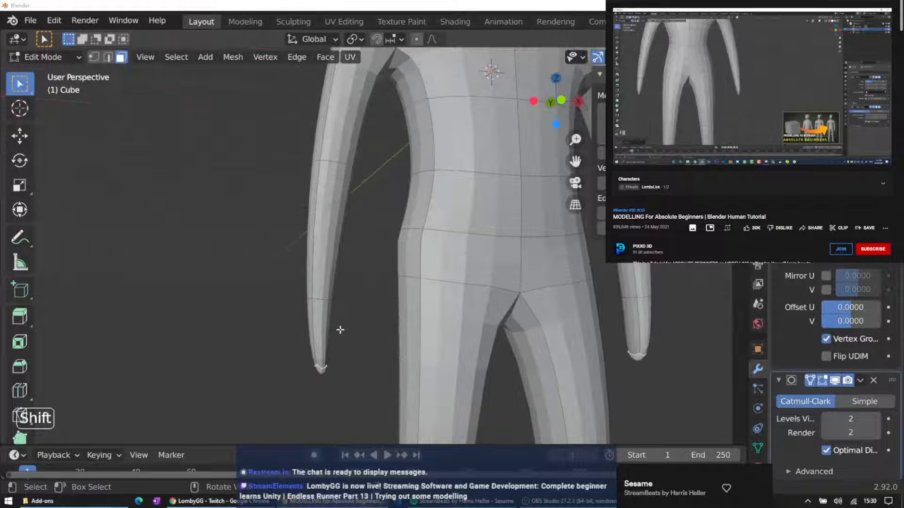
middle_drag(340, 330, 397, 286)
scroll(369, 311, down, 1)
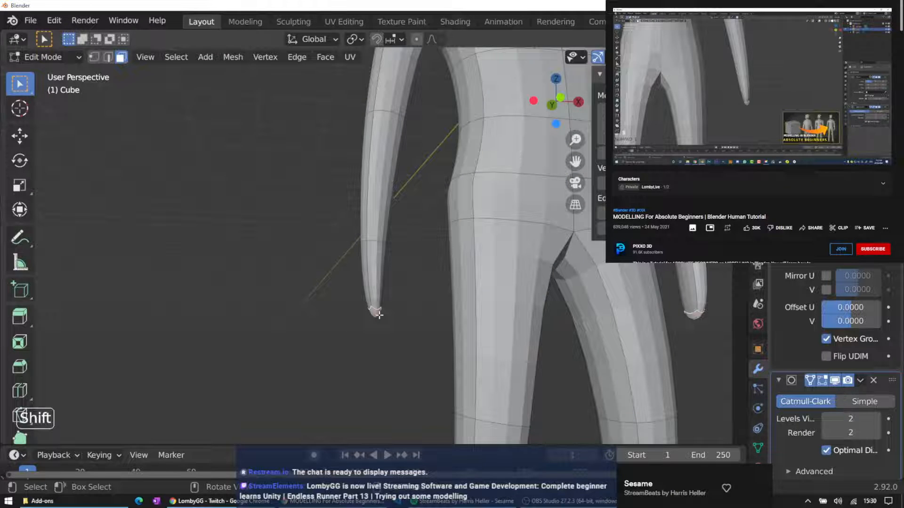
shift+middle_drag(397, 306, 383, 313)
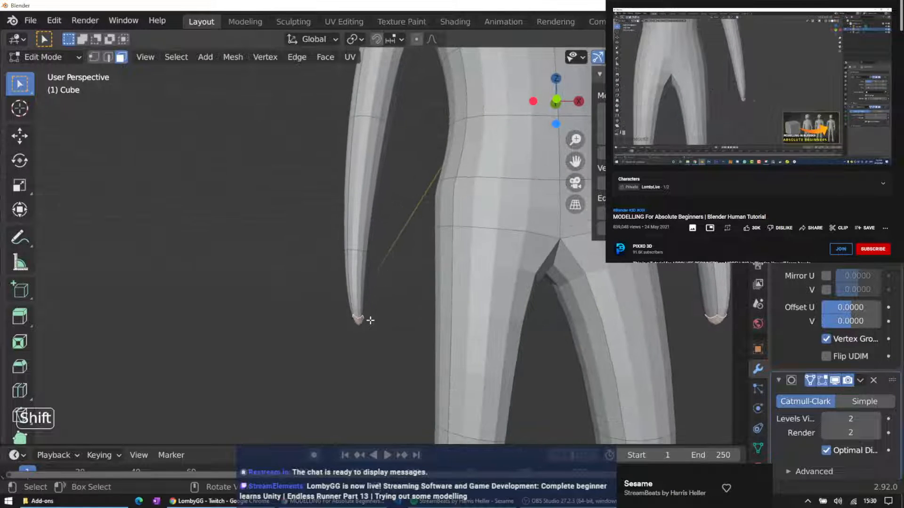
key(g)
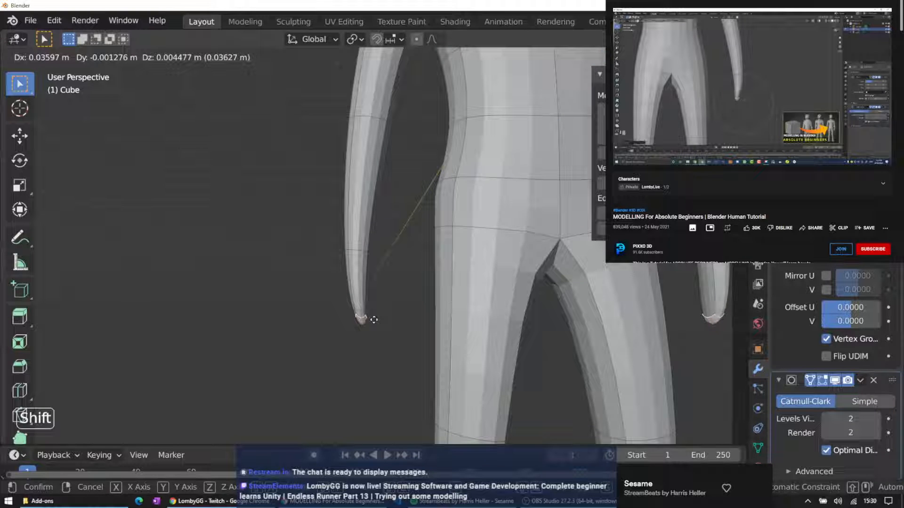
click(374, 320)
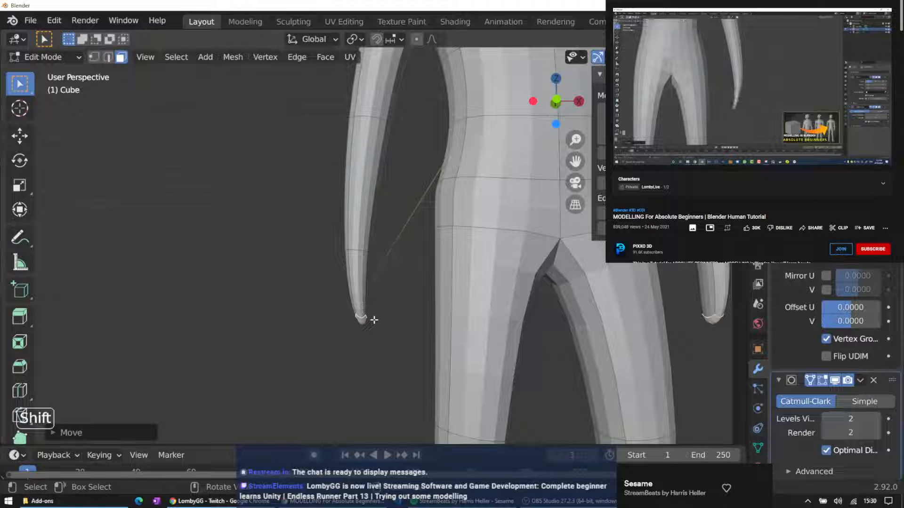
Turn on proportional editing and extrude the arm's end face about 0.15 m downward to start the hand
click(416, 41)
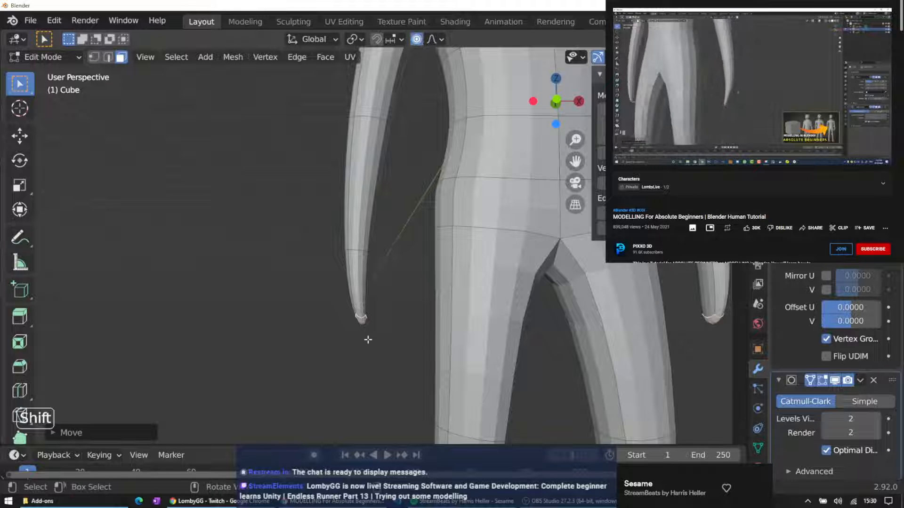
key(g)
key(z)
key(z)
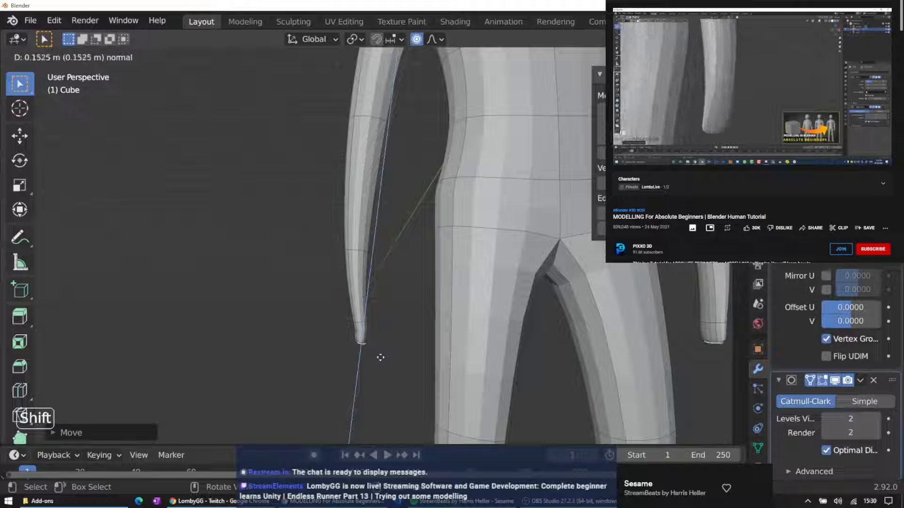
right_click(381, 358)
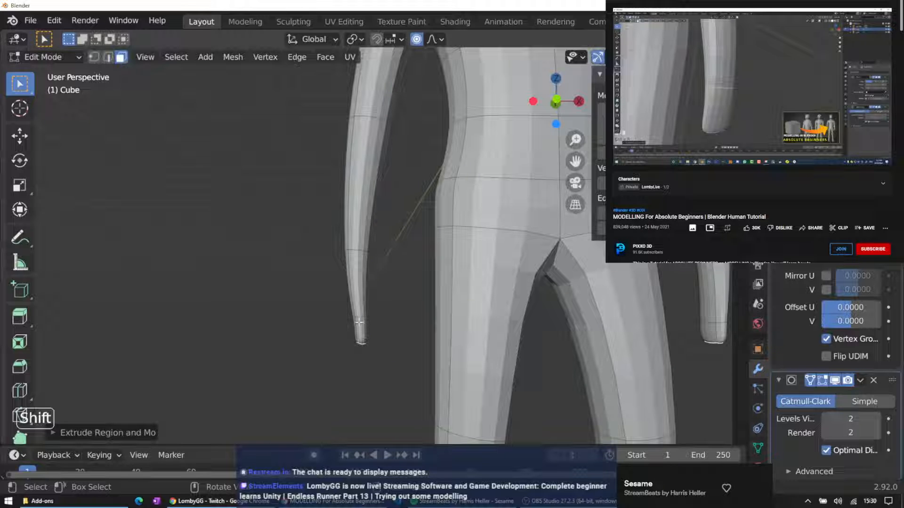
Add an edge loop around the lower arm just above the hand and slide it slightly up toward the wrist
shift+click(359, 323)
middle_drag(359, 324, 422, 318)
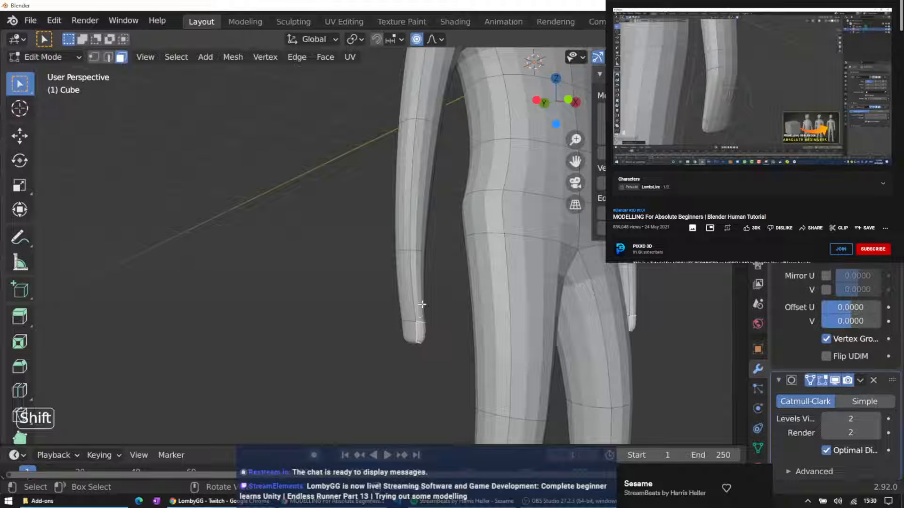
key(g)
key(g)
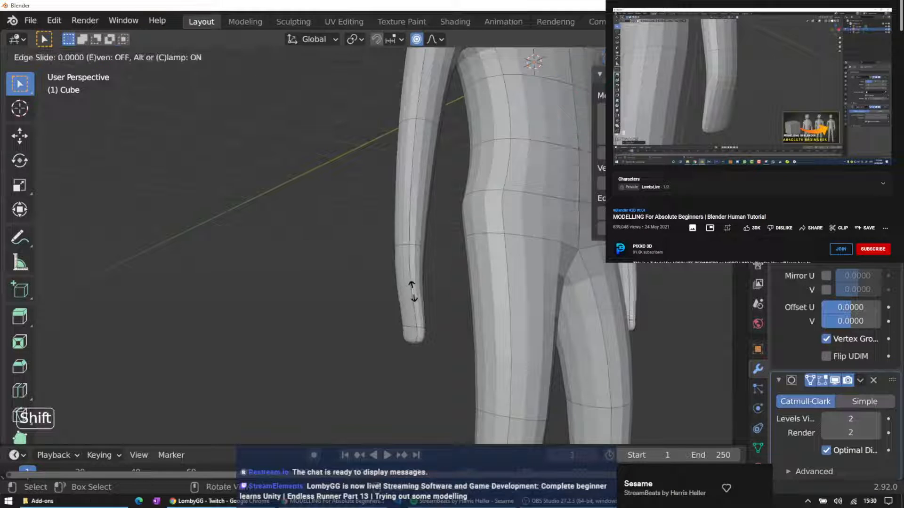
click(413, 292)
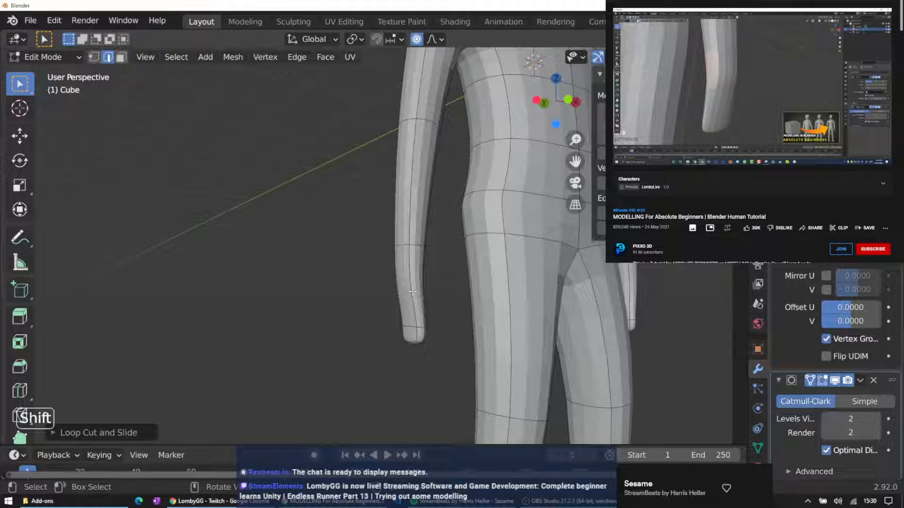
key(g)
key(g)
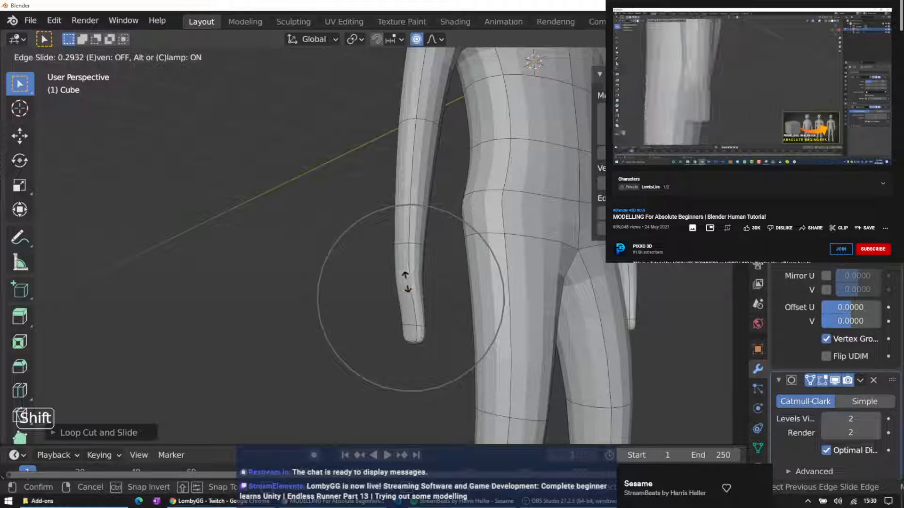
click(406, 264)
scroll(460, 269, up, 2)
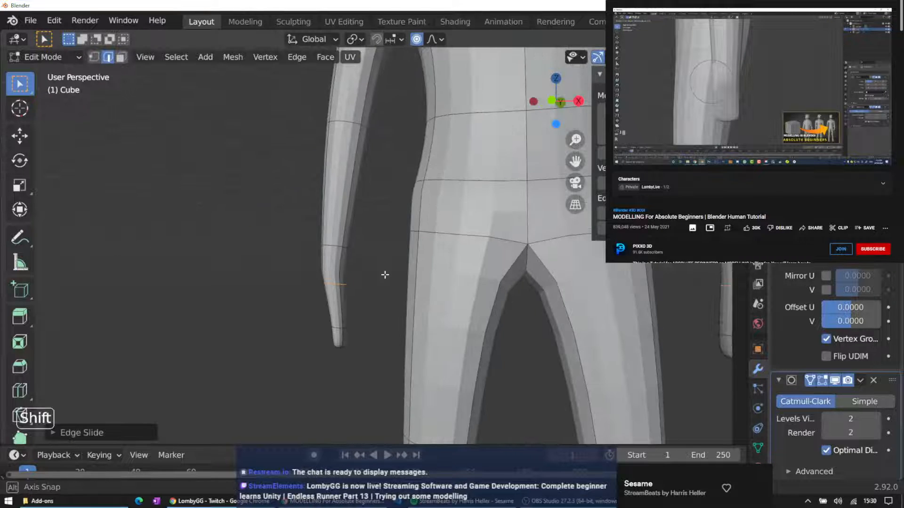
shift+middle_drag(374, 281, 398, 280)
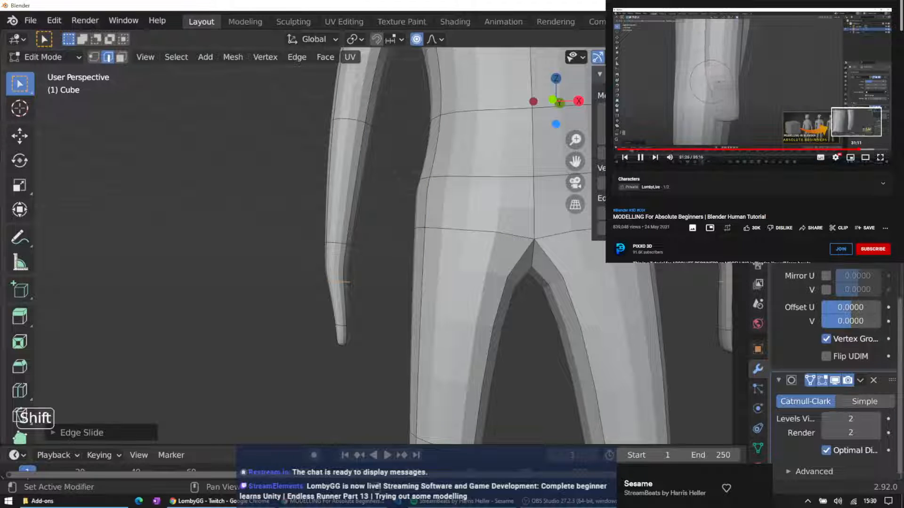
Rewind the tutorial, then select the front face between the two wrist loops and rotate it in the left side view
click(856, 150)
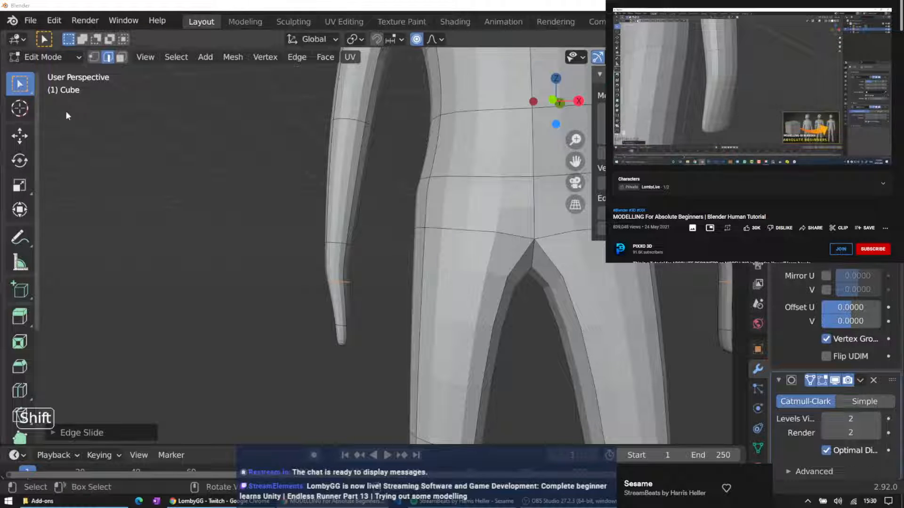
click(121, 57)
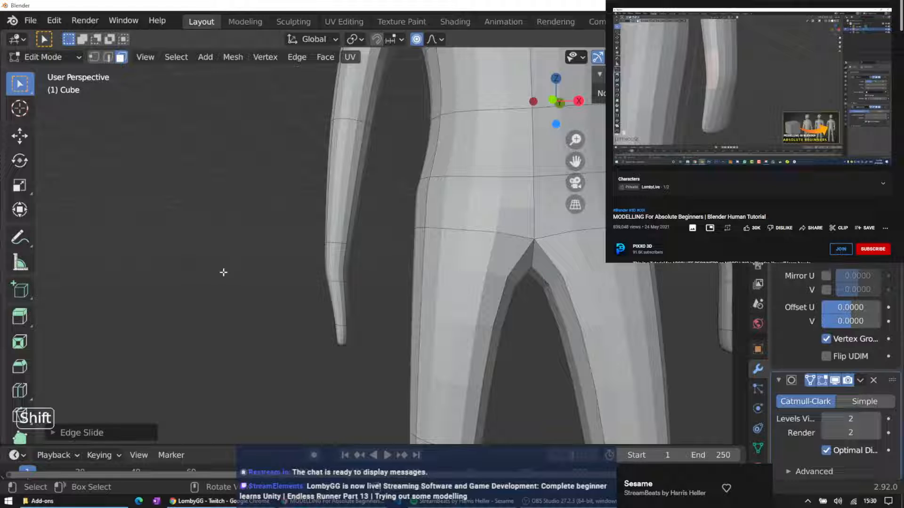
click(338, 260)
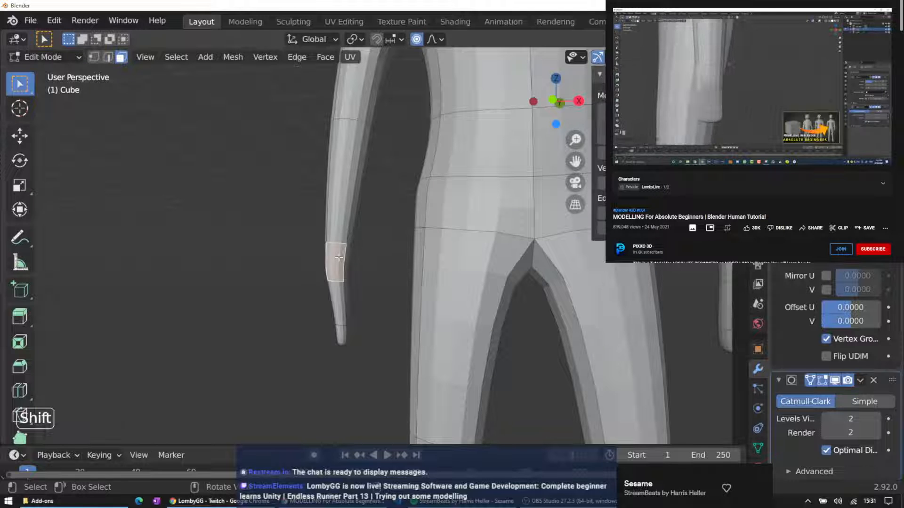
key(ctrl+KP_3)
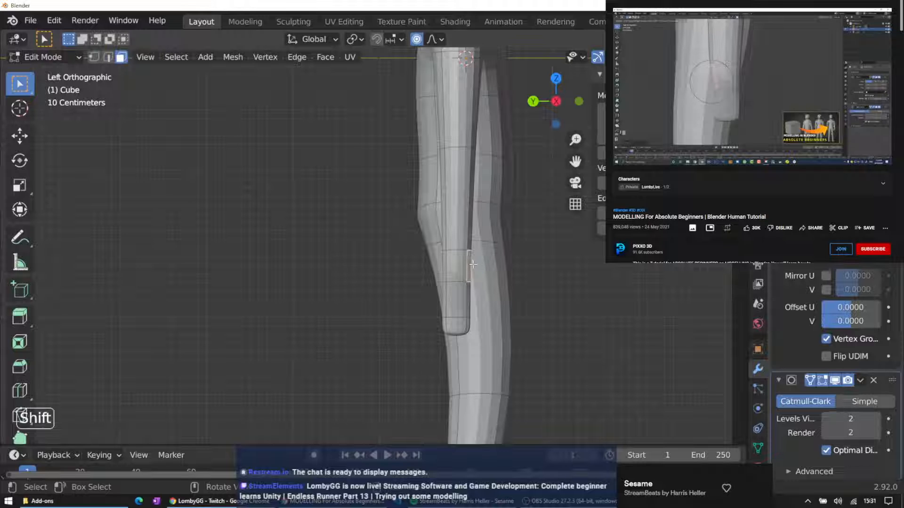
key(r)
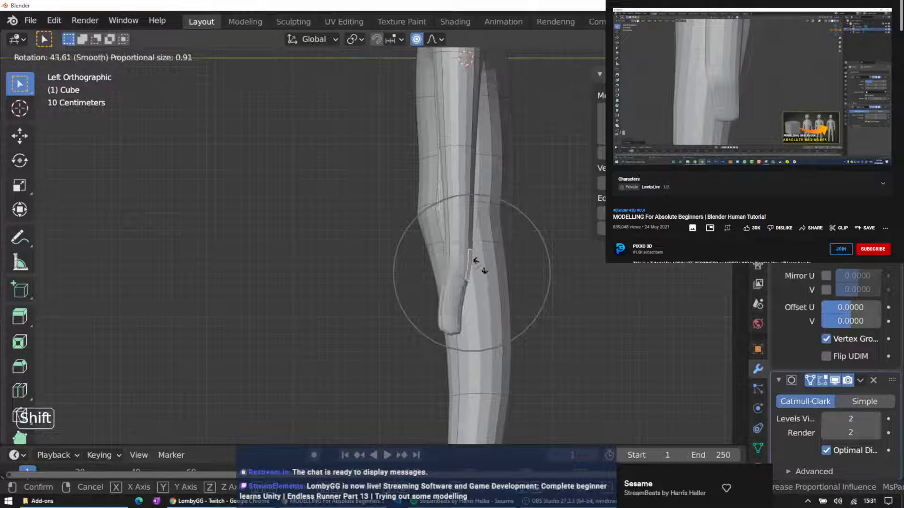
click(477, 265)
Replay the tutorial section that shows how the thumb is formed on the hand
click(706, 126)
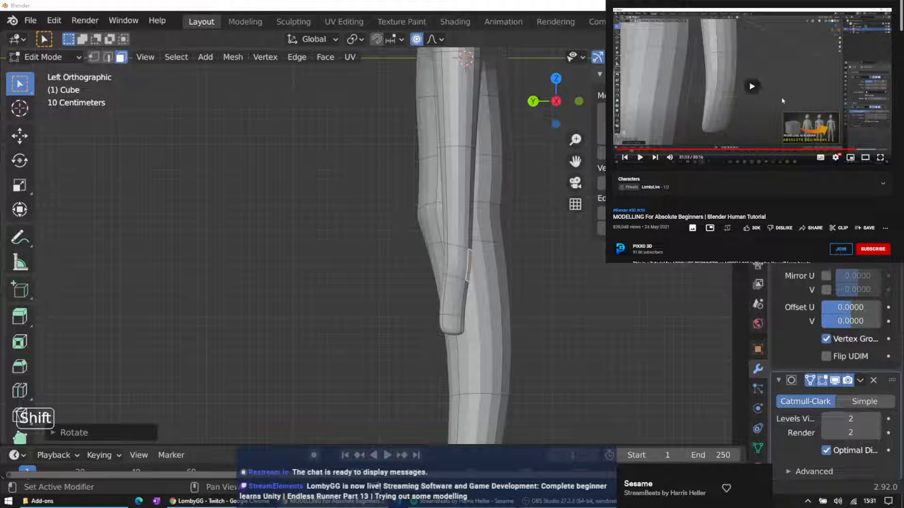
click(744, 98)
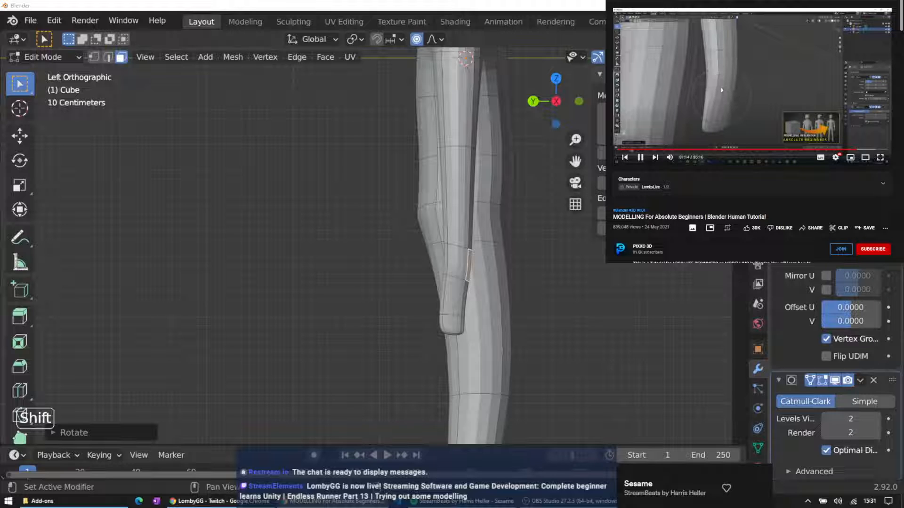
click(837, 158)
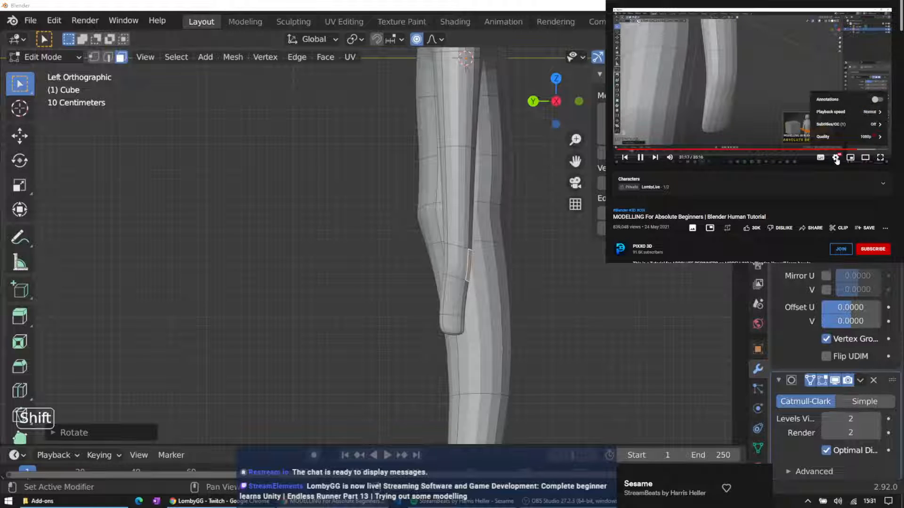
click(836, 159)
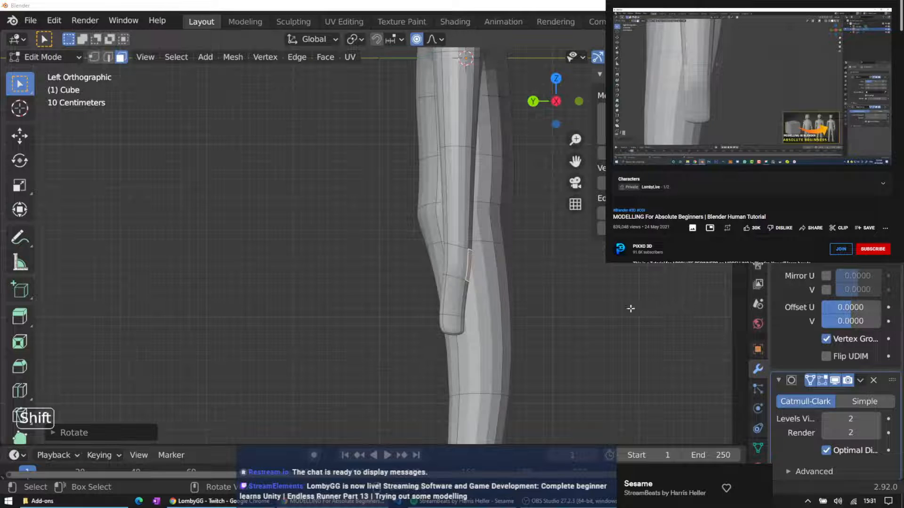
Move the selected face at the side of the hand slightly outward with proportional editing
middle_drag(542, 282, 470, 264)
key(g)
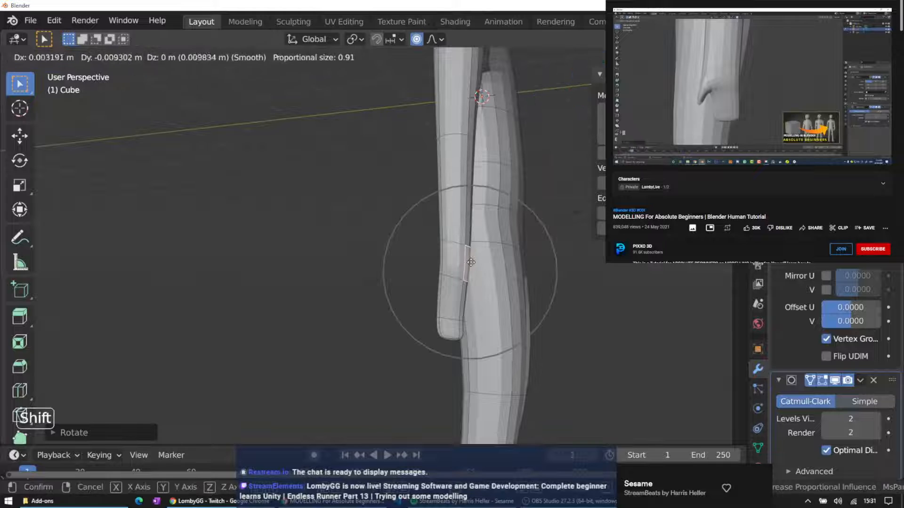
click(475, 262)
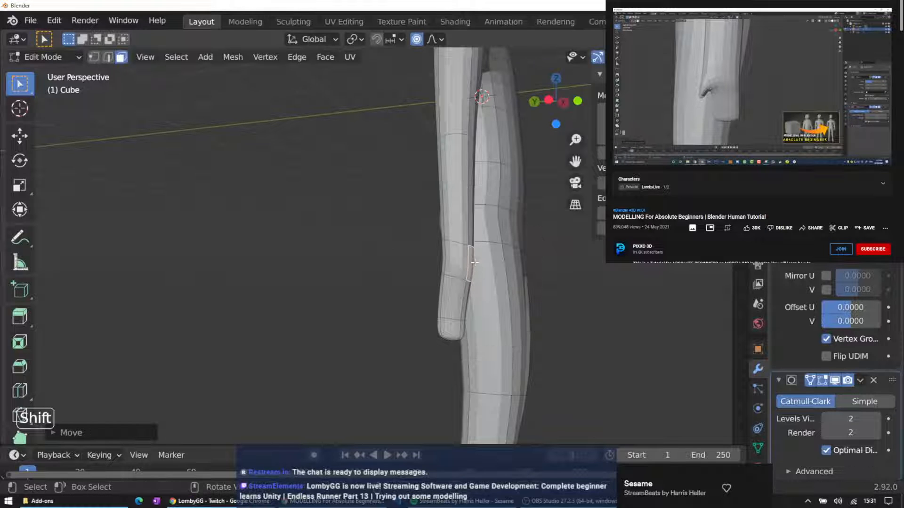
Extrude the selected hand face outward and down about 0.3 m, then extrude it a second short time to form the thumb
key(e)
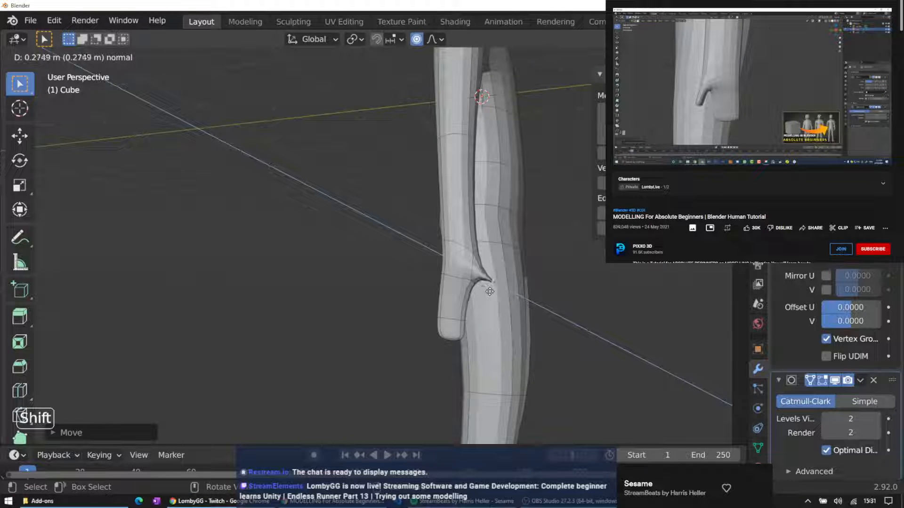
click(493, 299)
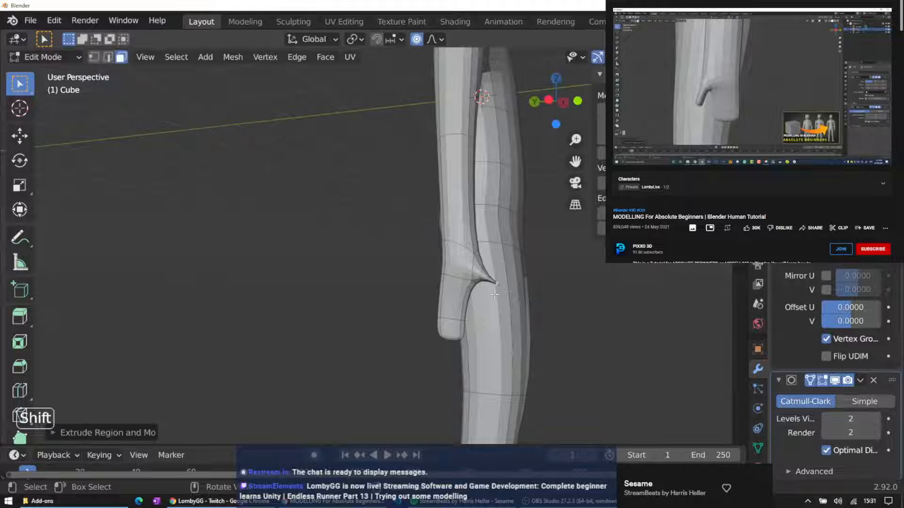
key(e)
click(495, 311)
middle_drag(564, 265, 459, 254)
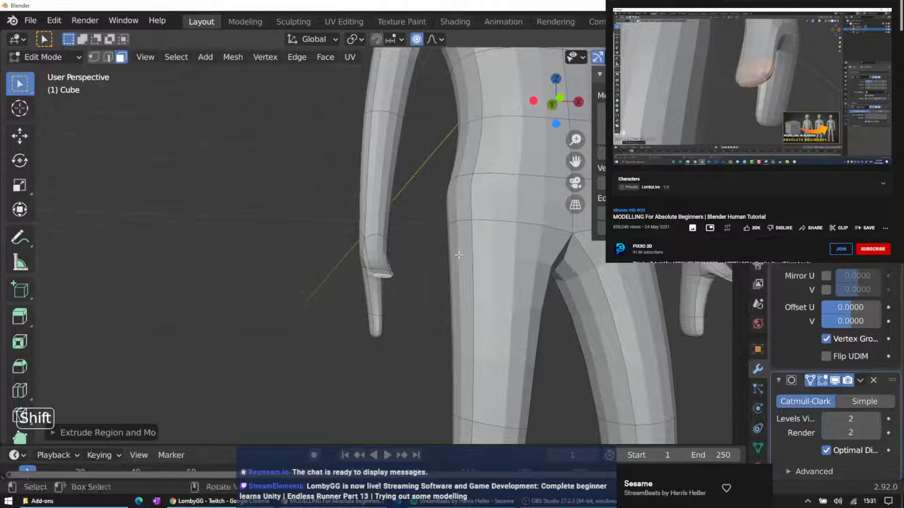
scroll(398, 295, up, 1)
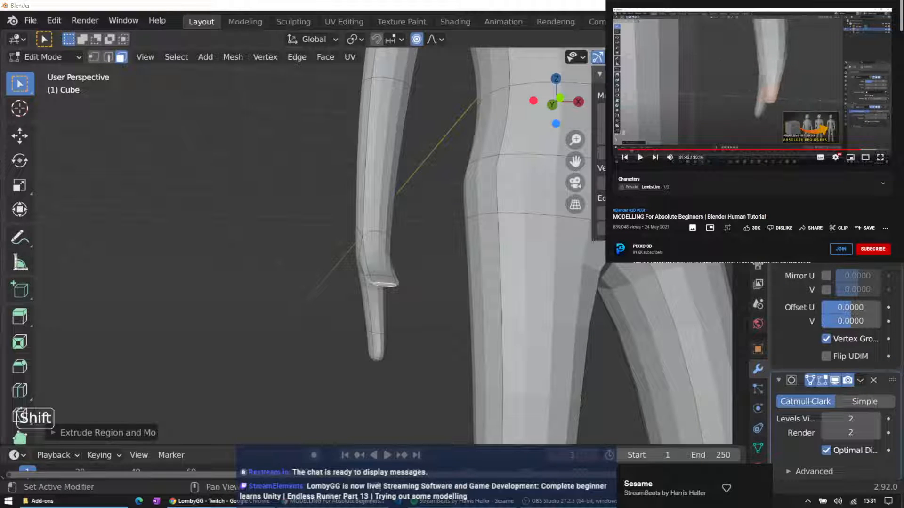
Turn off proportional editing and rewind the tutorial to rewatch the thumb shaping
click(416, 40)
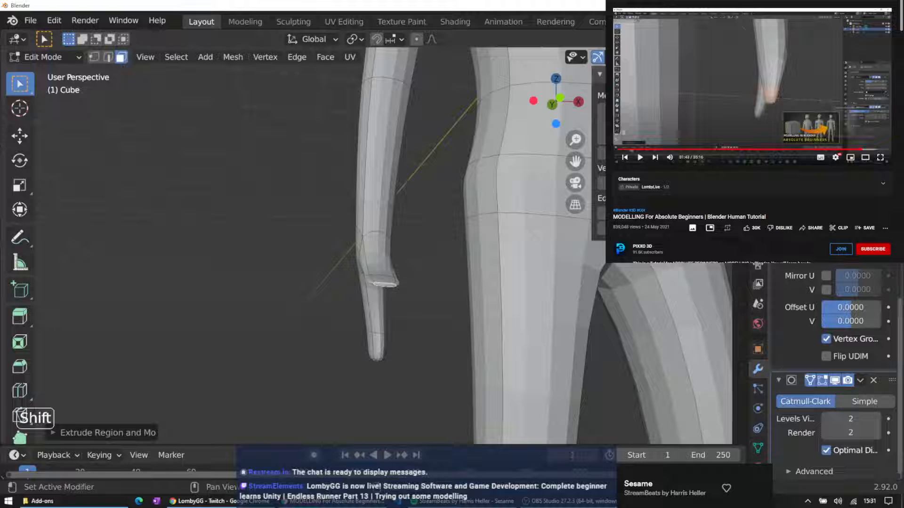
click(859, 149)
click(746, 120)
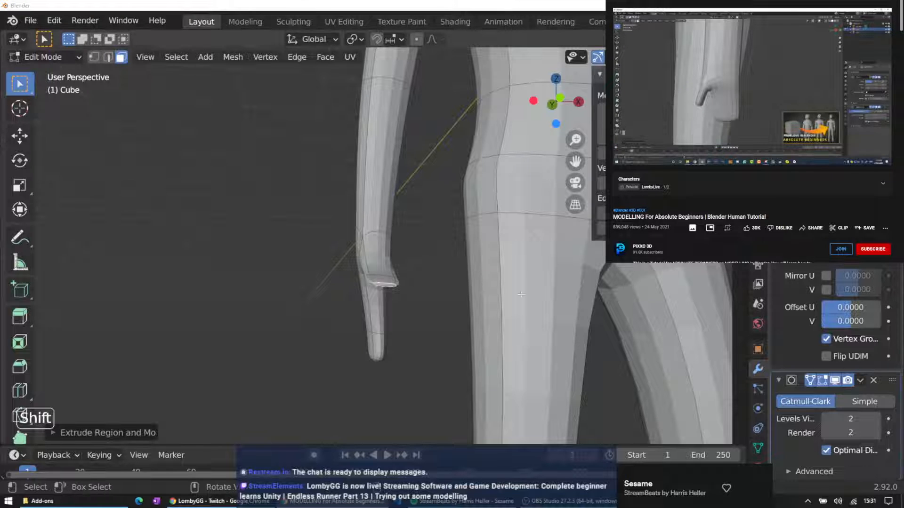
Expand the selection around the thumb tip and scale it down slightly
middle_drag(359, 278, 426, 286)
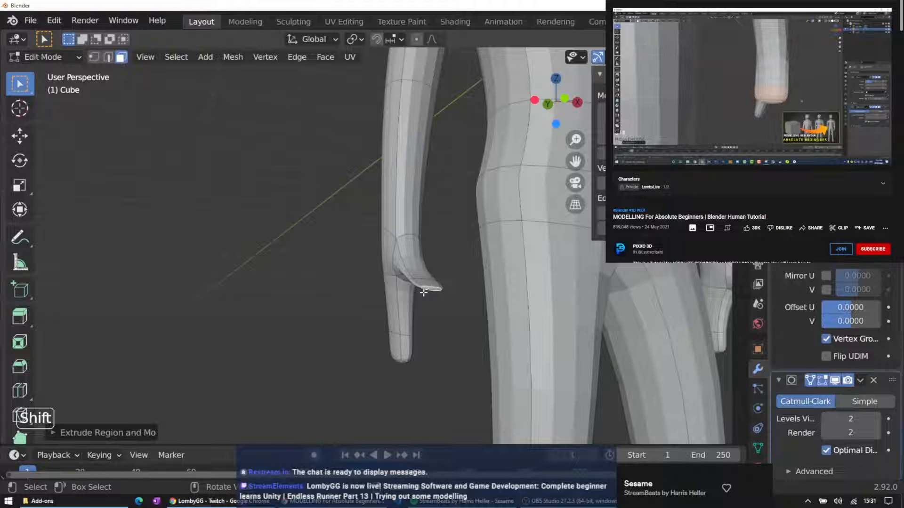
key(ctrl+KP_Add)
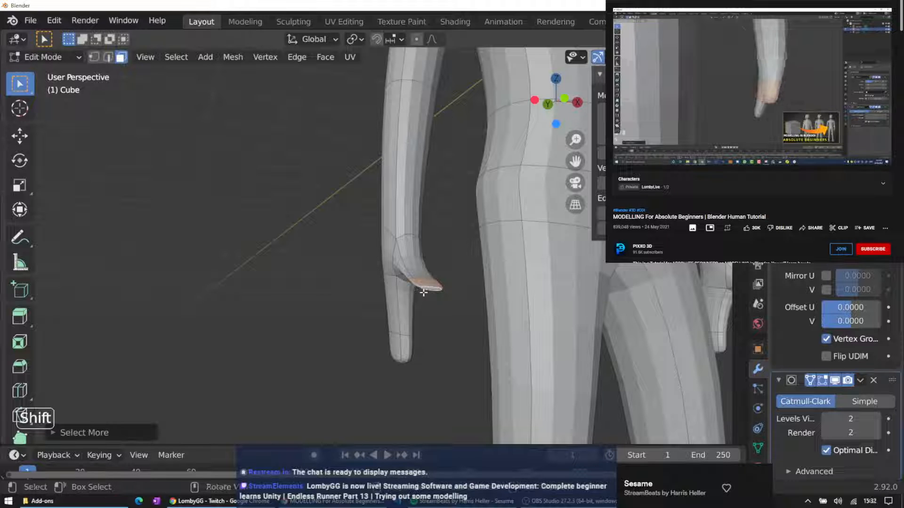
key(s)
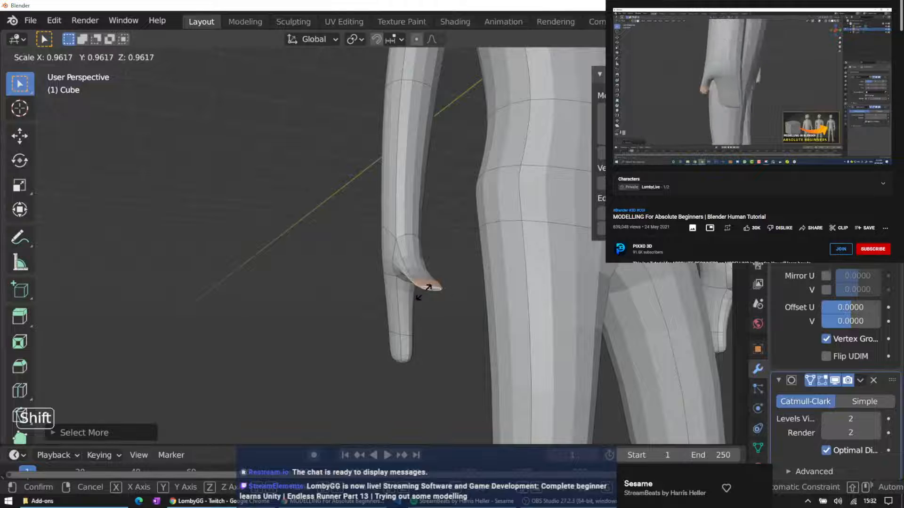
Scale the selected thumb-tip faces by about 1.5 along the global Z axis
key(z)
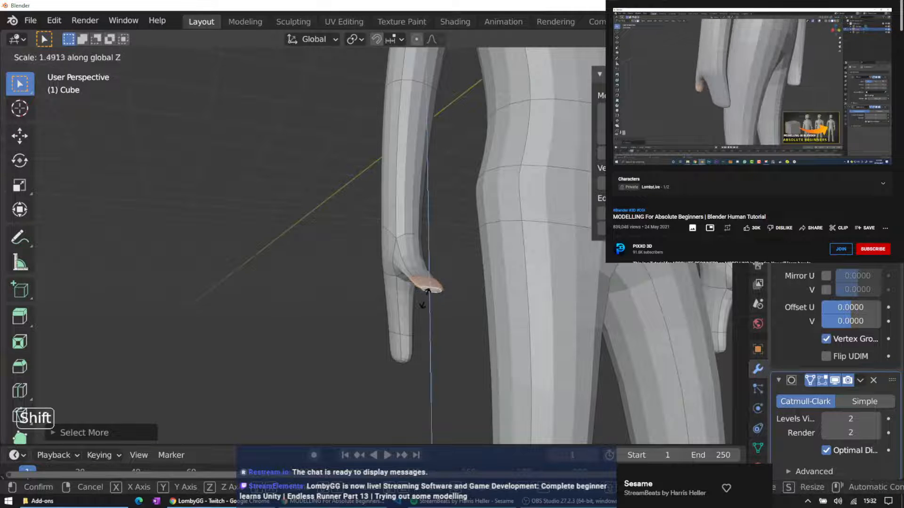
click(430, 301)
middle_drag(431, 301, 469, 281)
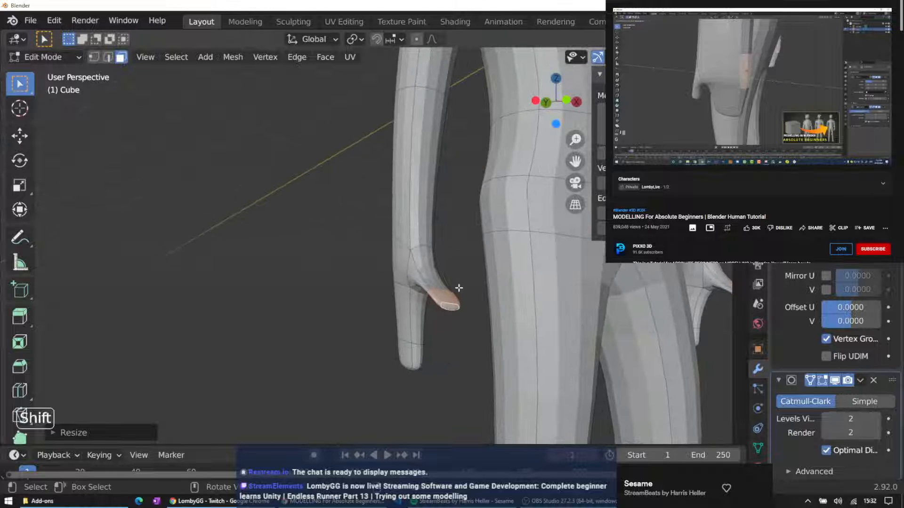
Undo the thumb scaling and the thumb extrusion, going back to the plain hand with its side face selected
key(ctrl+z)
key(ctrl+z)
key(ctrl+z)
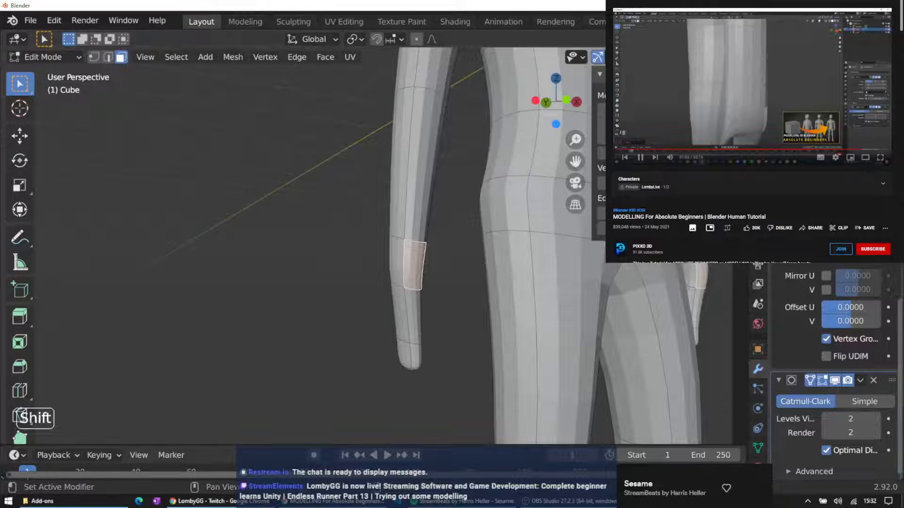
Rewind the tutorial video to about 30:30, before the hand is modelled, and resume playback
click(855, 149)
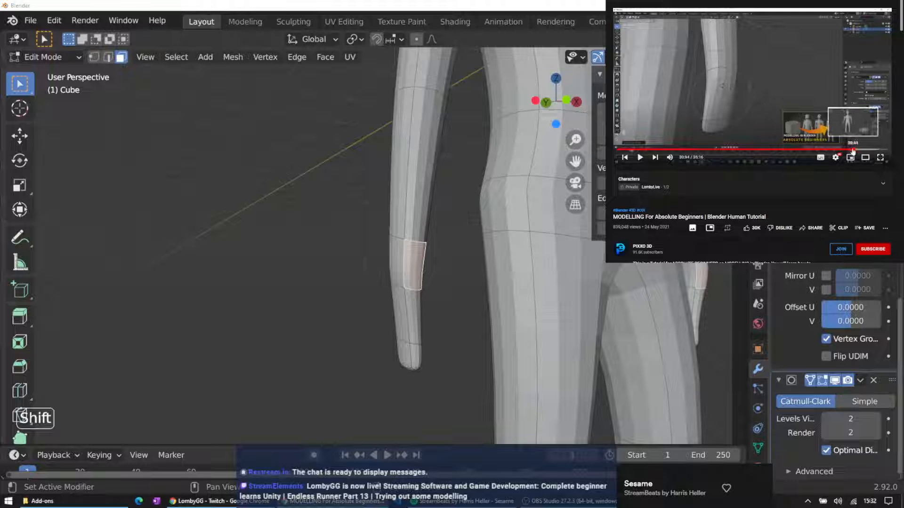
click(852, 150)
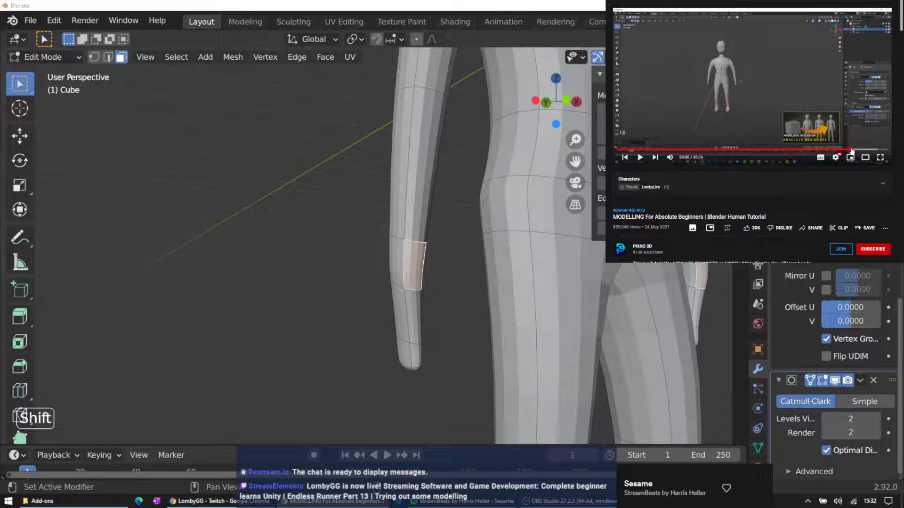
click(729, 95)
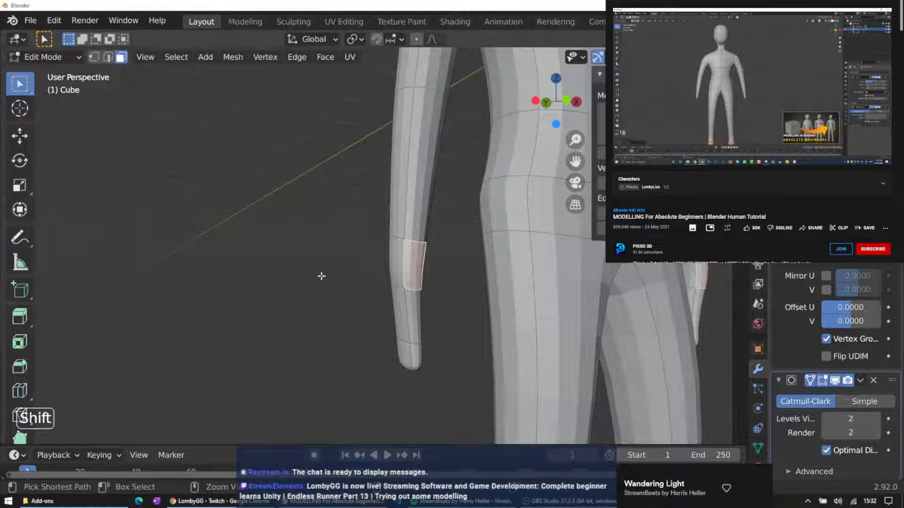
Undo the earlier hand edits back to the tapered arm end without the extra edge loops
key(ctrl+z)
key(ctrl+z)
key(ctrl+z)
key(ctrl+z)
key(ctrl+z)
key(ctrl+z)
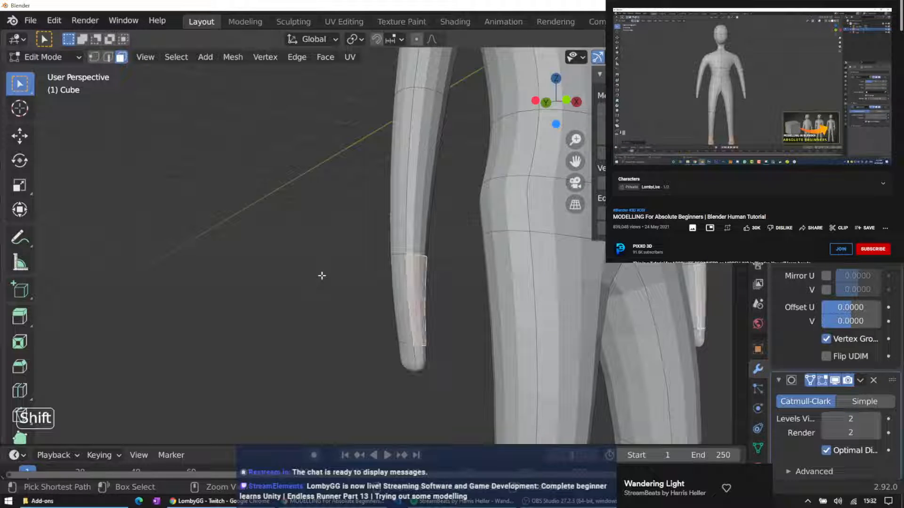
key(ctrl+z)
key(ctrl+z)
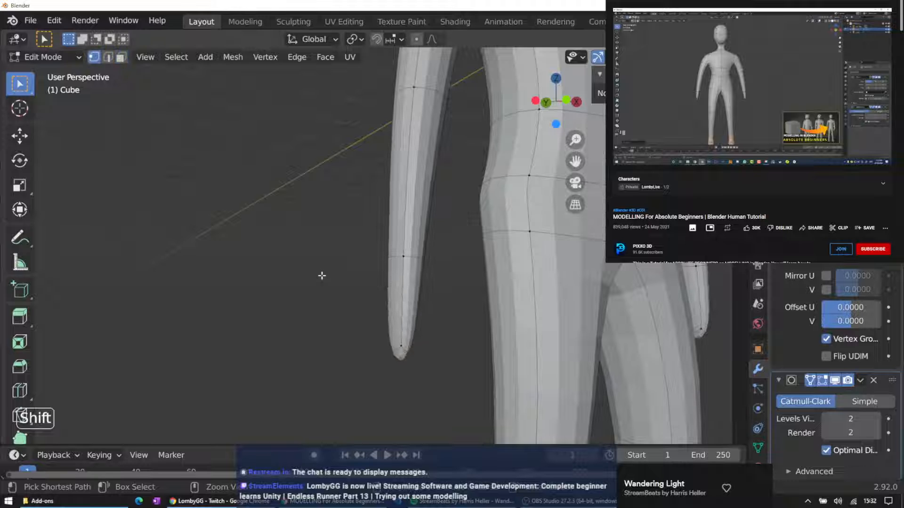
key(ctrl+z)
key(ctrl+z)
key(ctrl+z)
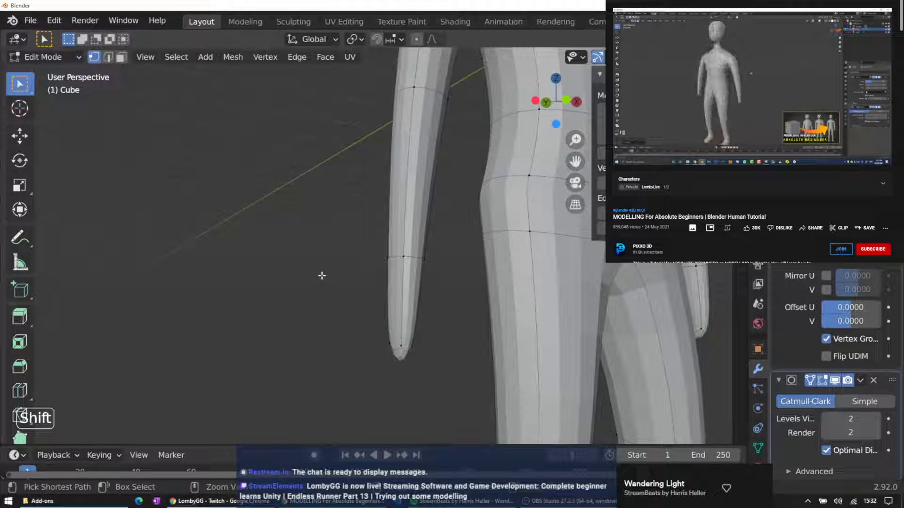
Step through the redo history to restore face selection mode with the arm's end faces selected
key(ctrl+shift+z)
key(ctrl+shift+z)
key(ctrl+shift+z)
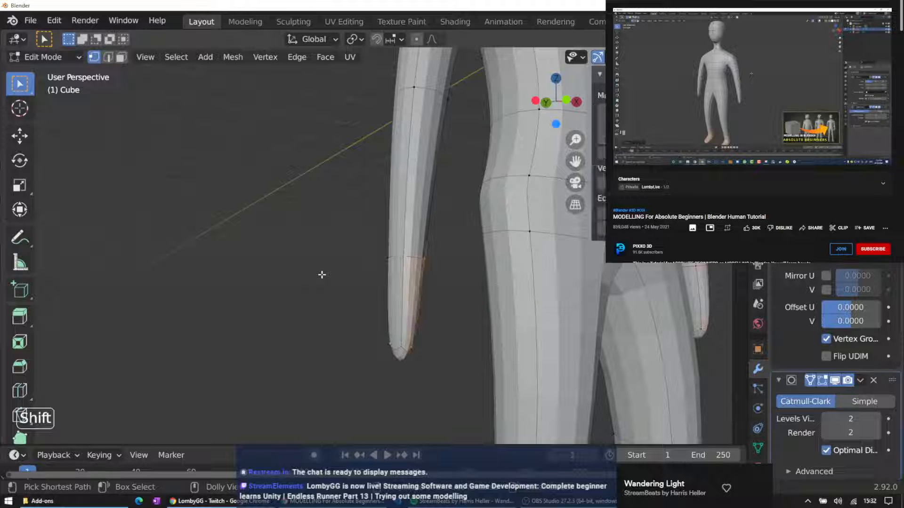
key(ctrl+z)
key(ctrl+shift+z)
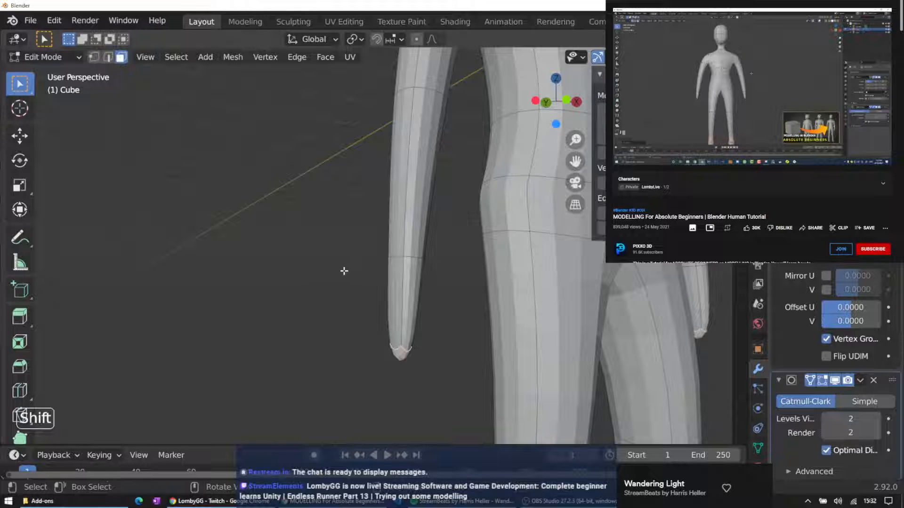
Move the selected end faces of the arm slightly upward, by about 0.05 m
middle_drag(452, 334, 422, 313)
key(g)
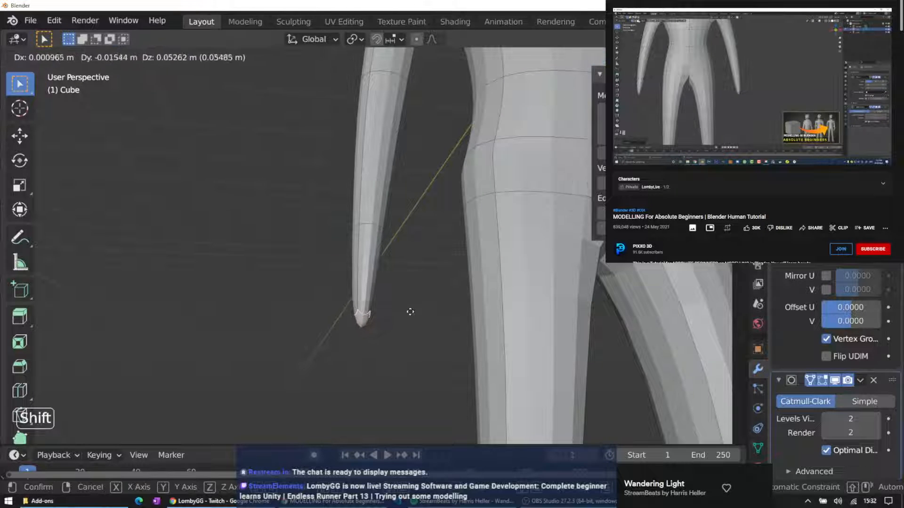
click(412, 306)
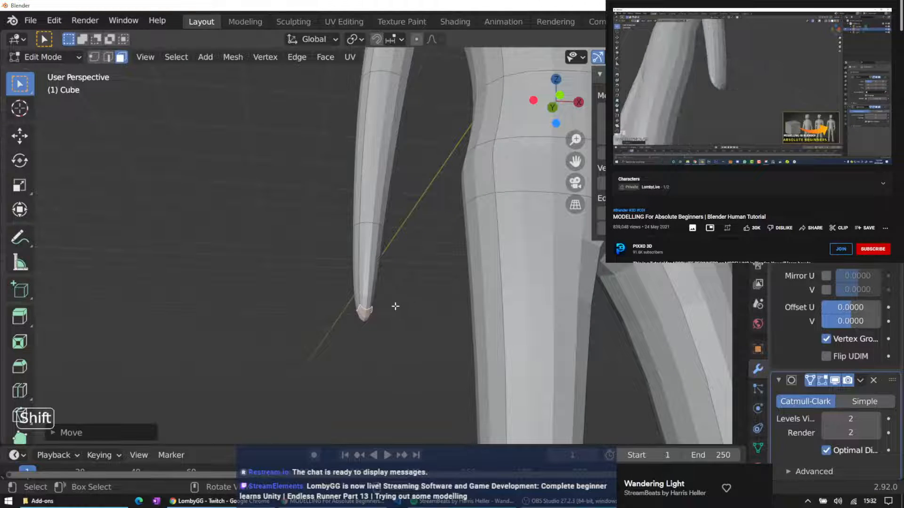
Try moving the arm's end faces inward toward the leg, then undo that move
key(g)
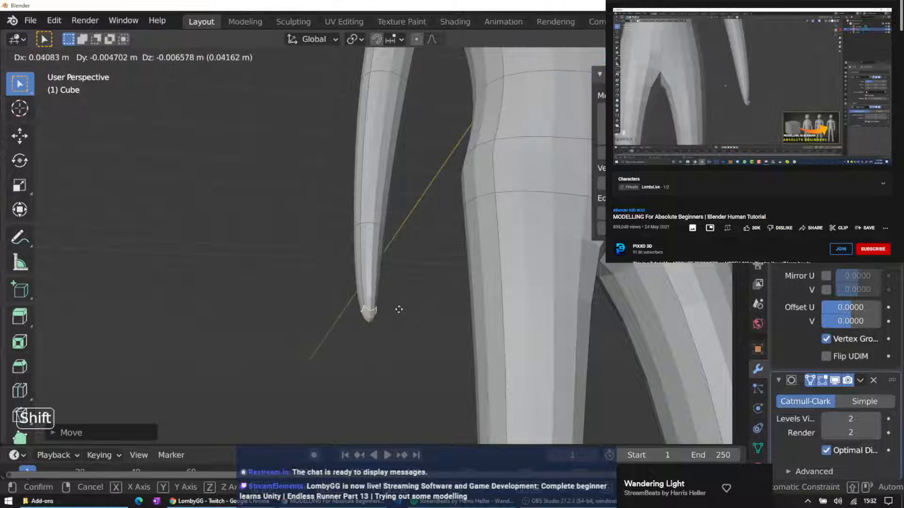
click(411, 295)
middle_drag(411, 296, 530, 317)
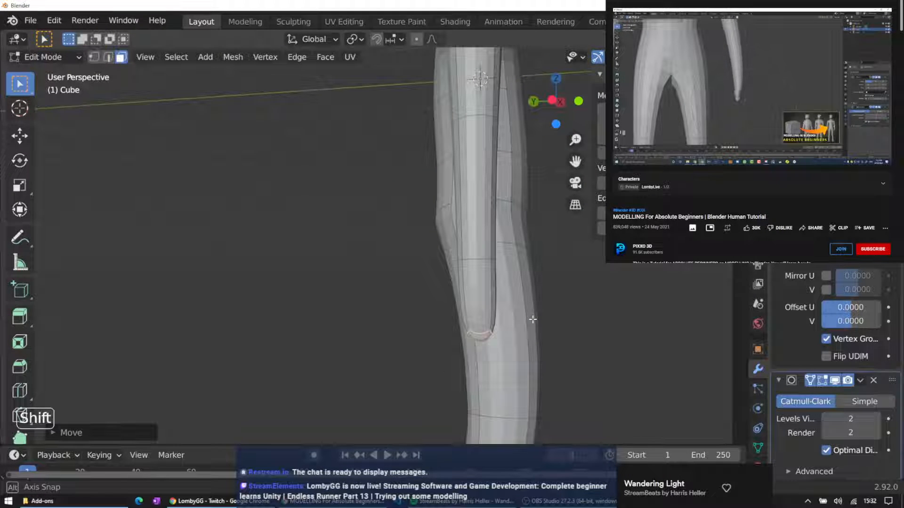
key(ctrl+z)
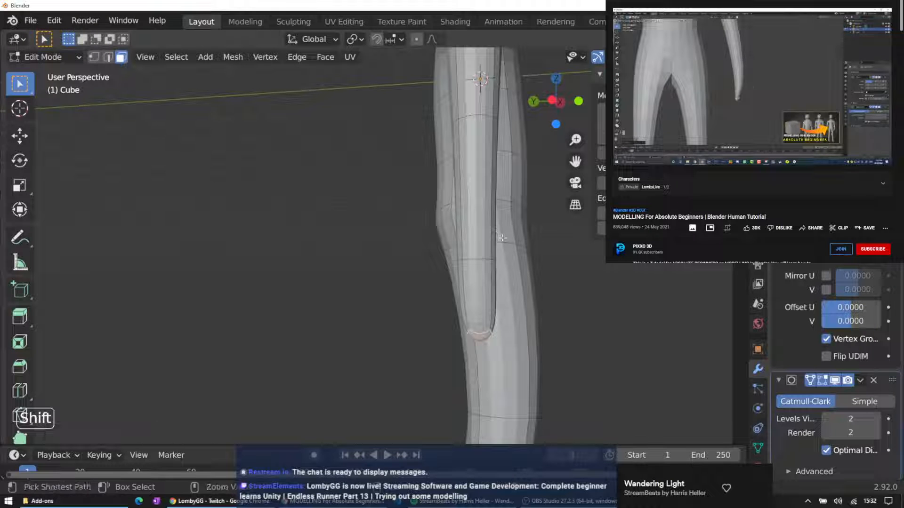
Move the arm's end faces about 0.06 m toward the leg with smooth proportional editing enabled
middle_drag(597, 284, 447, 273)
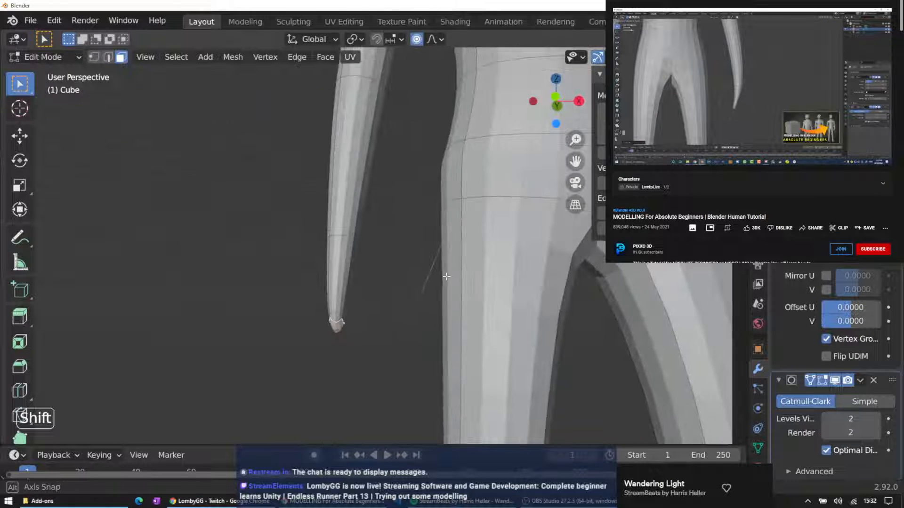
key(g)
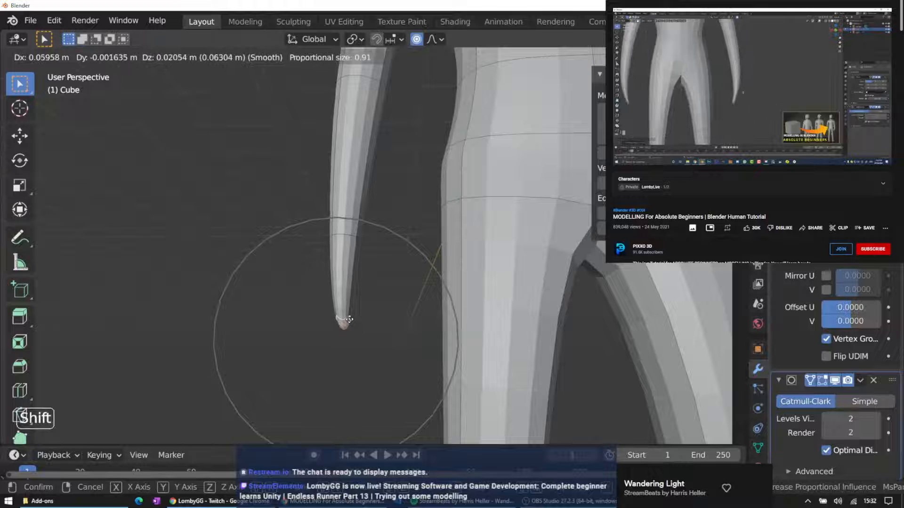
click(352, 318)
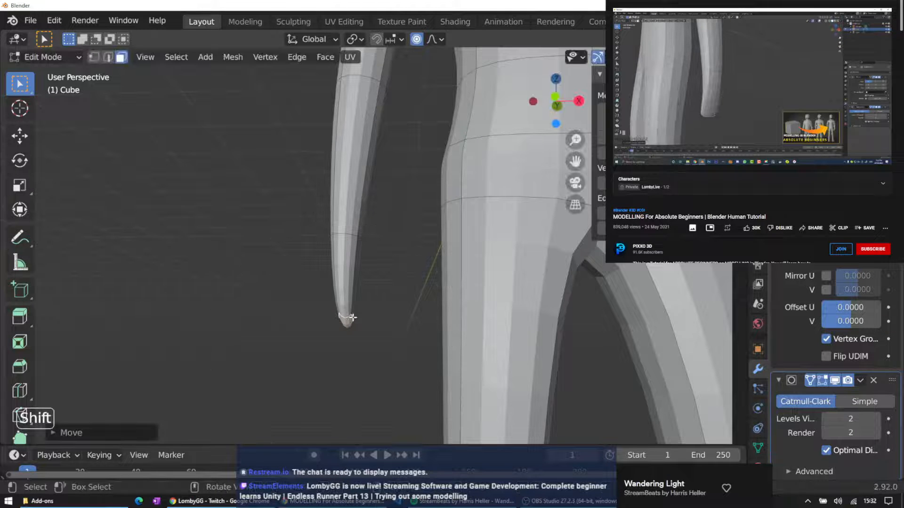
Extrude the arm's end faces downward along their normal to form a straight hand section
key(g)
key(z)
key(z)
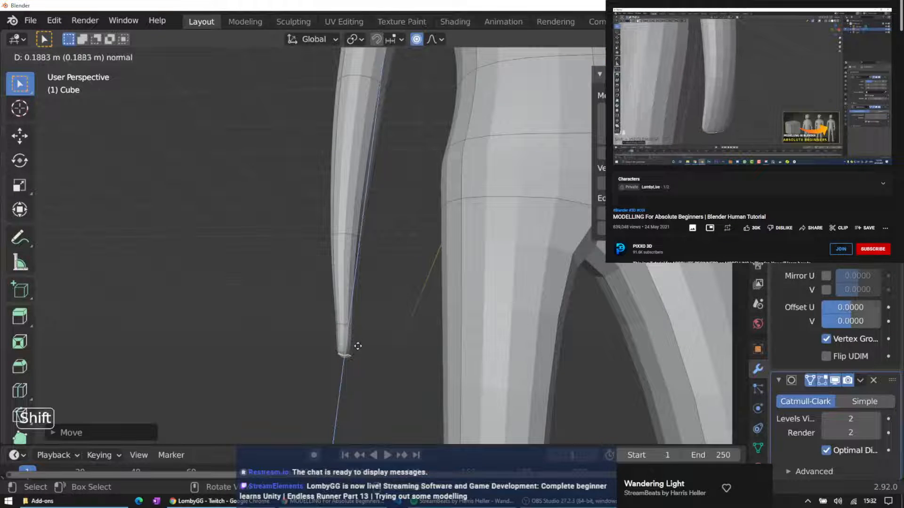
click(381, 364)
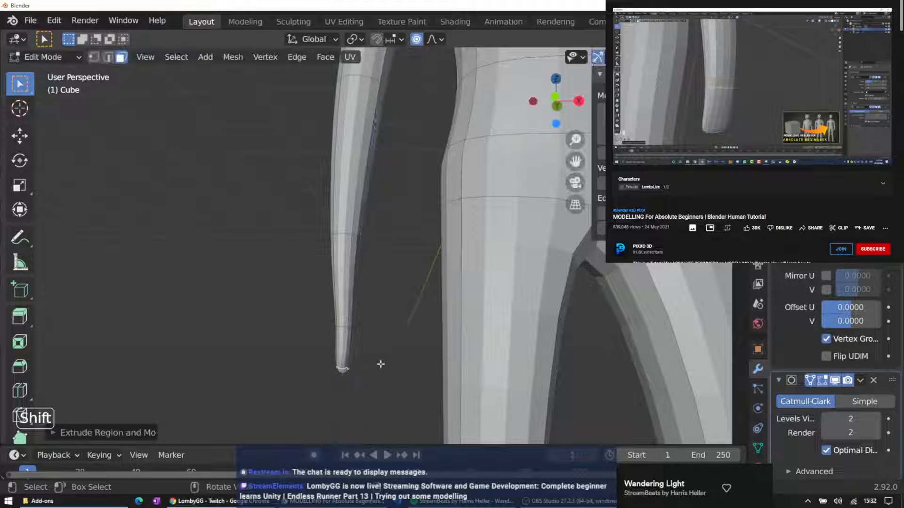
Rewatch the tutorial from about 31:01 and undo the straight extrusion at the end of the arm
click(852, 150)
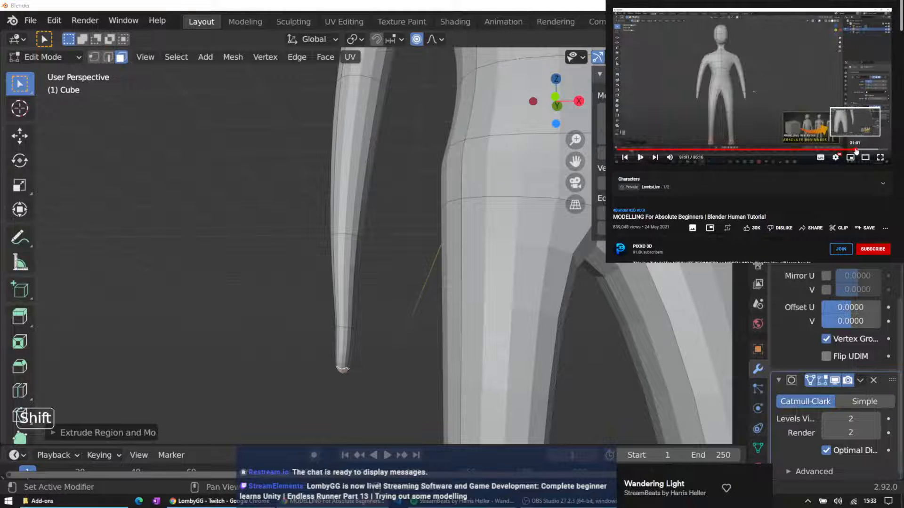
click(856, 150)
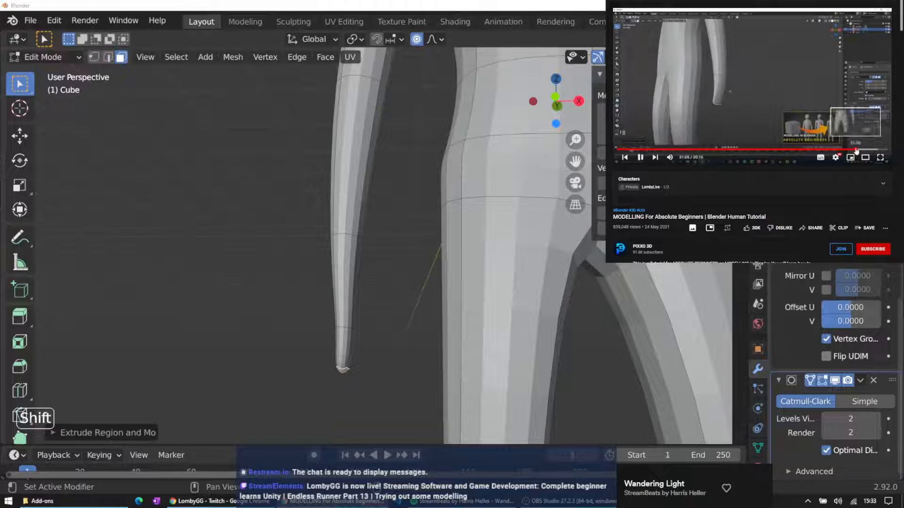
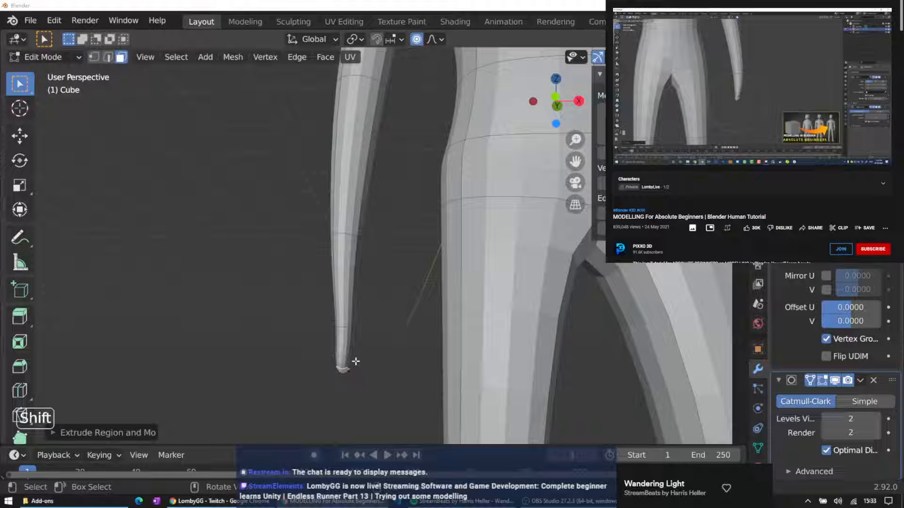
key(ctrl+z)
key(ctrl+z)
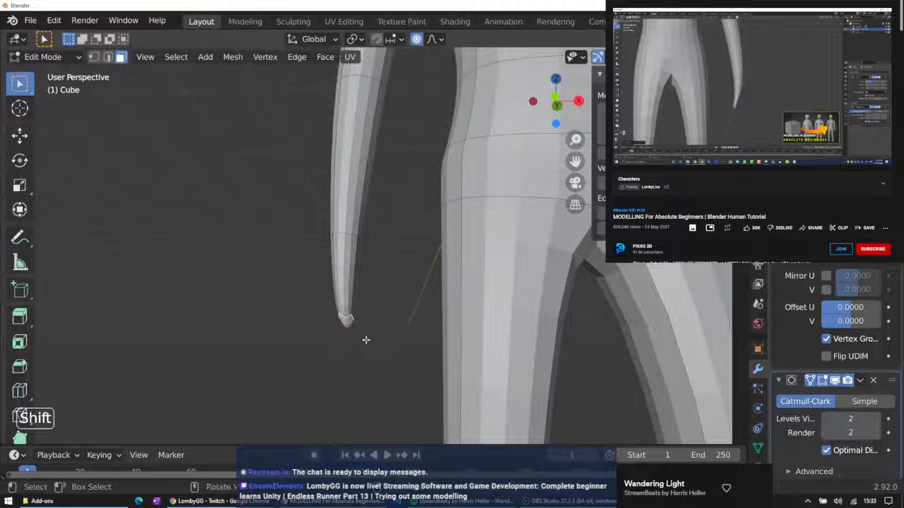
Bend the arm's end about 0.09 m toward the leg using proportional editing with a reduced size of 0.61
key(g)
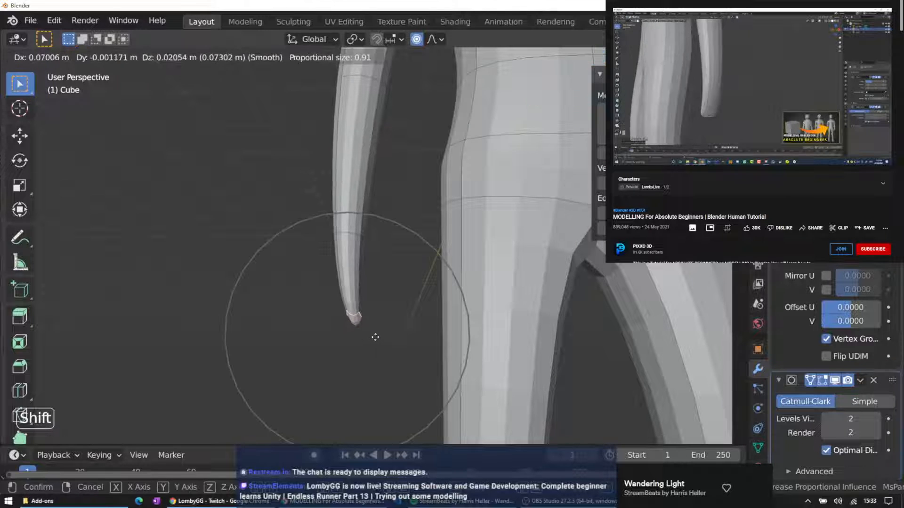
scroll(382, 339, up, 6)
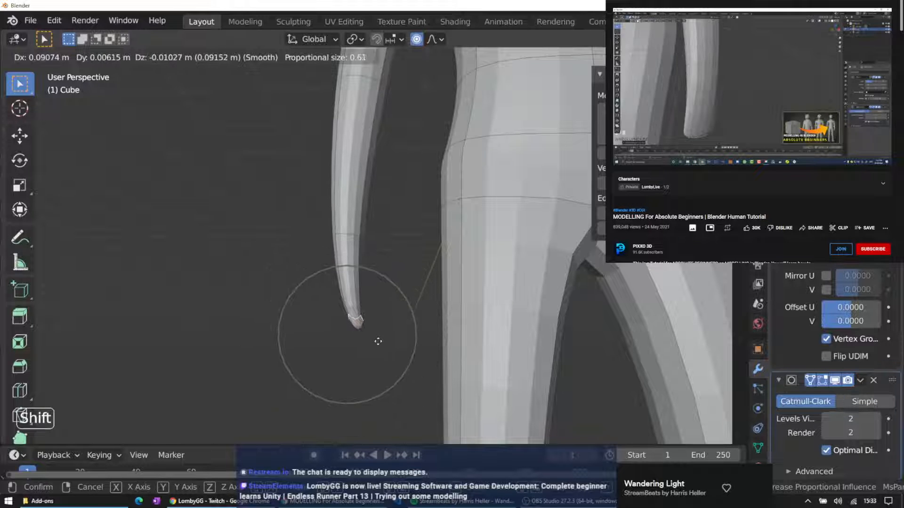
click(380, 338)
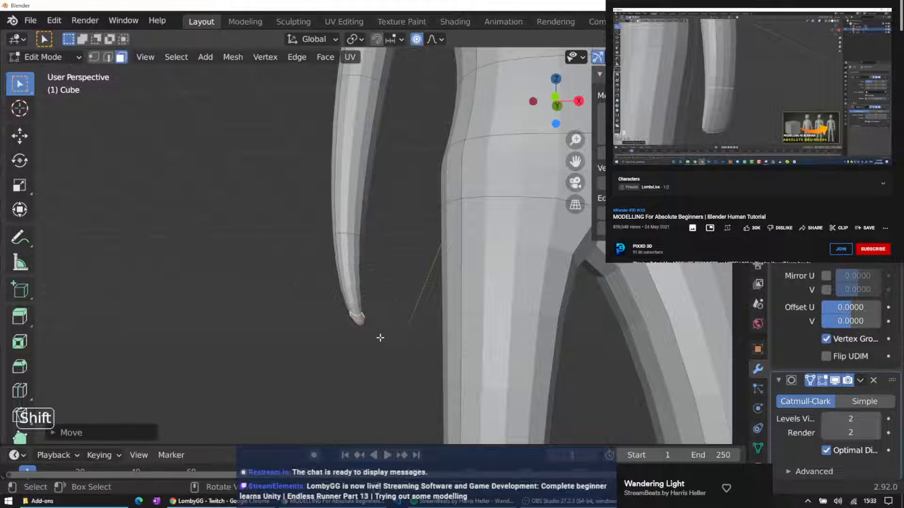
Extrude the arm's end faces about 0.1 m downward and inward to lengthen the hand
key(g)
key(z)
key(z)
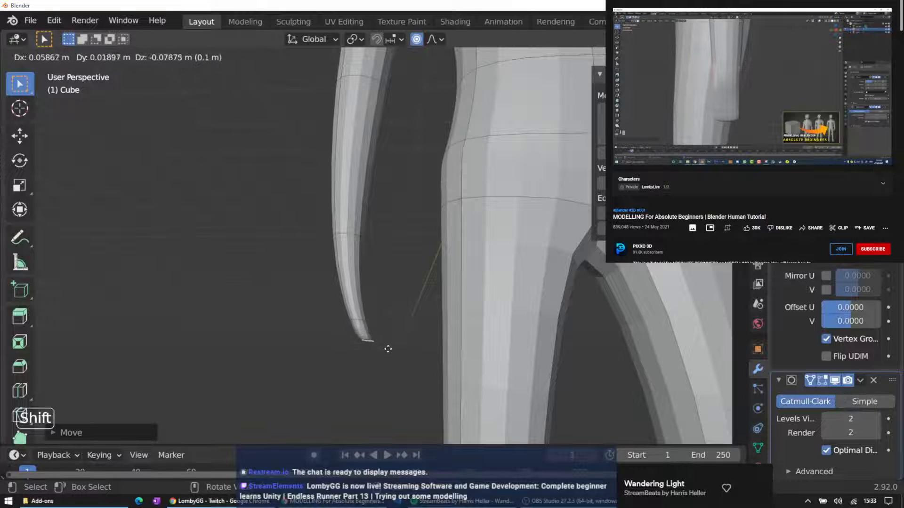
click(386, 354)
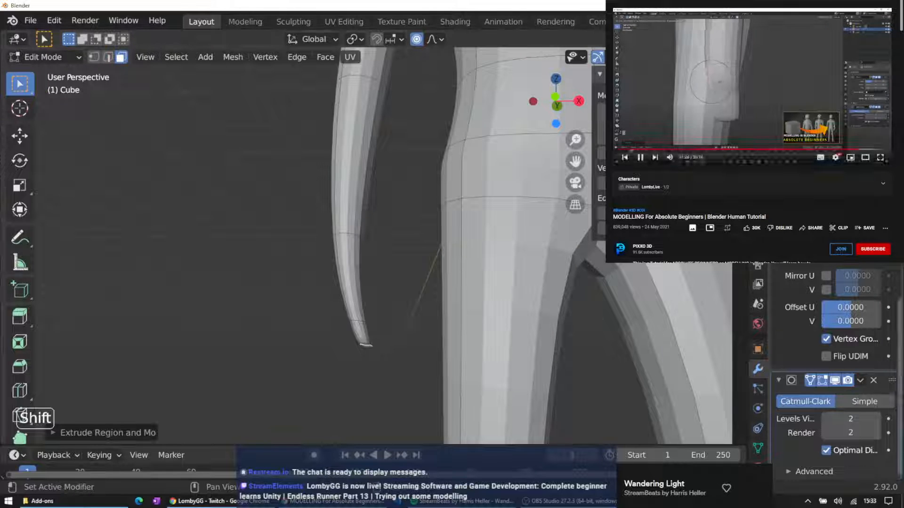
Replay the tutorial section from about 31:04 showing the edge loop across the hand
click(855, 150)
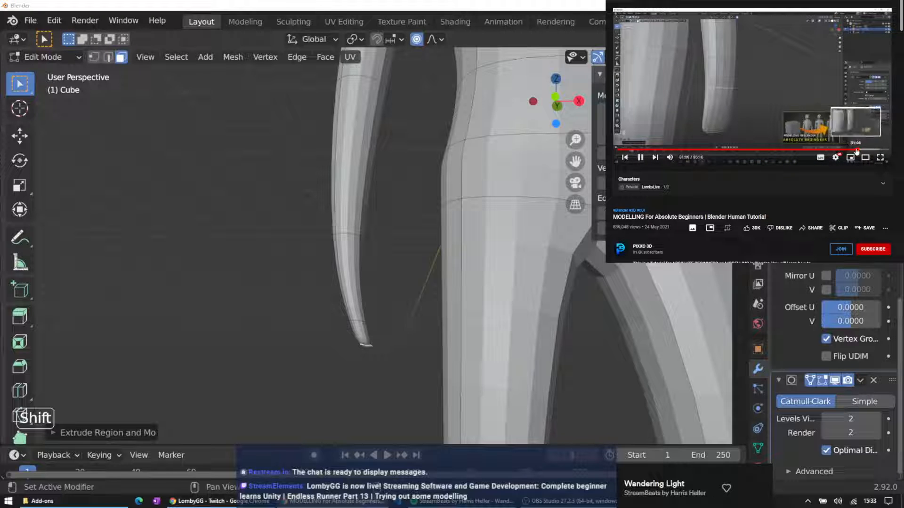
click(856, 150)
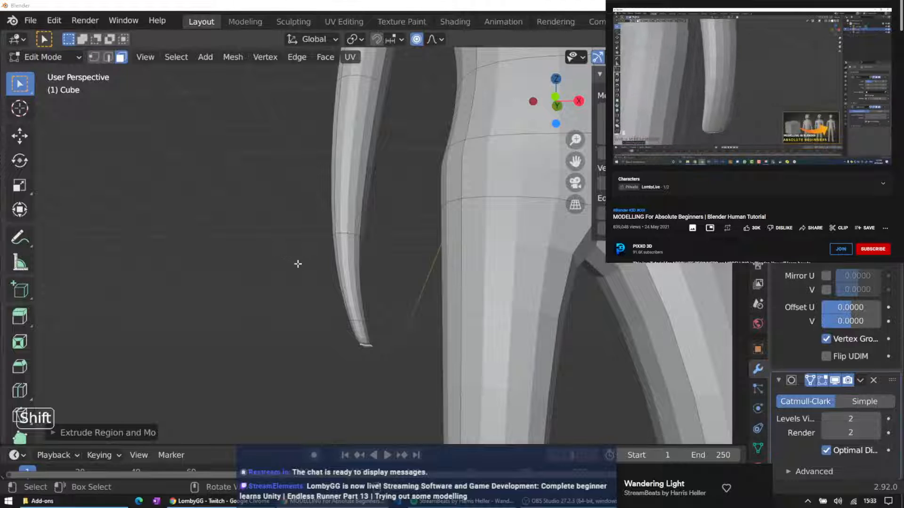
Add an edge loop across the middle of the hand and slide it toward the wrist by a factor of about 0.65
middle_drag(299, 264, 414, 277)
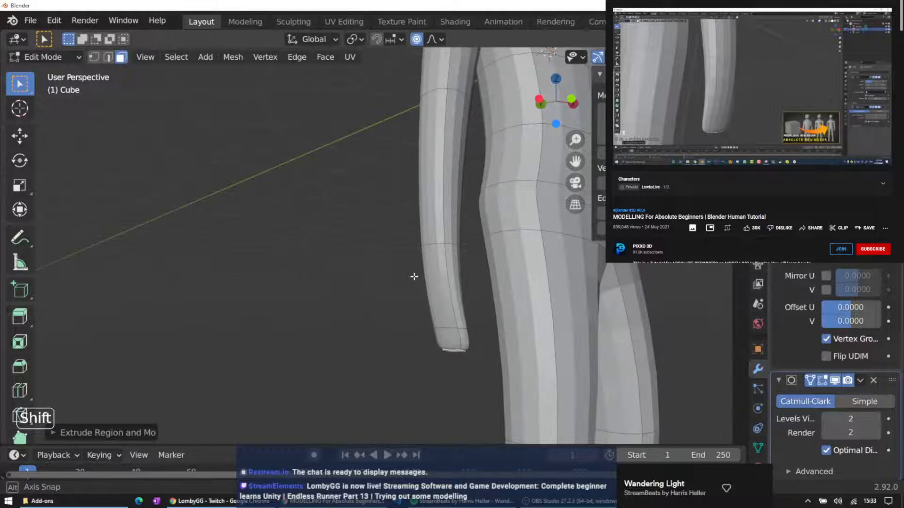
key(ctrl+r)
click(448, 285)
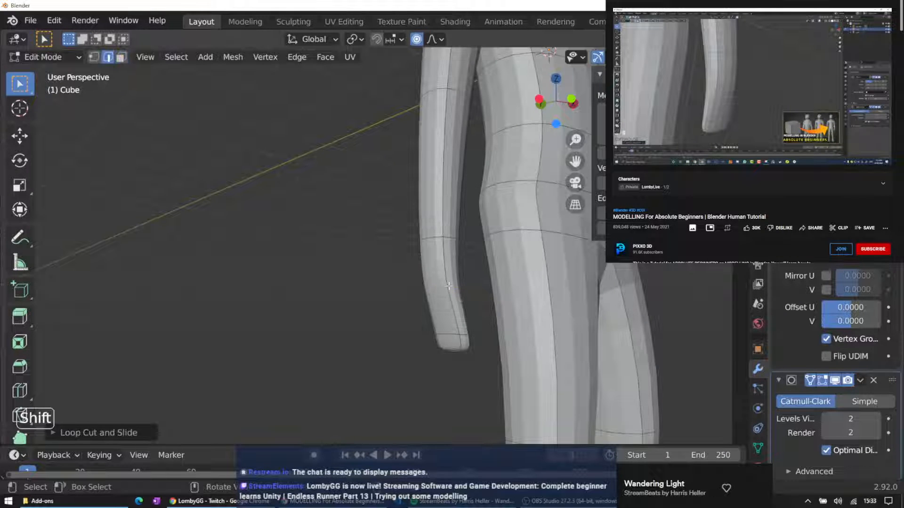
key(g)
key(g)
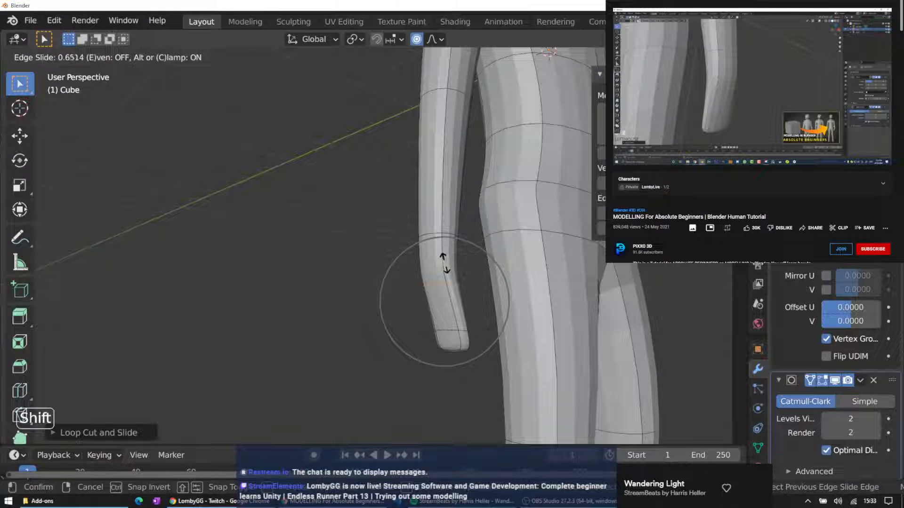
click(445, 264)
shift+click(450, 256)
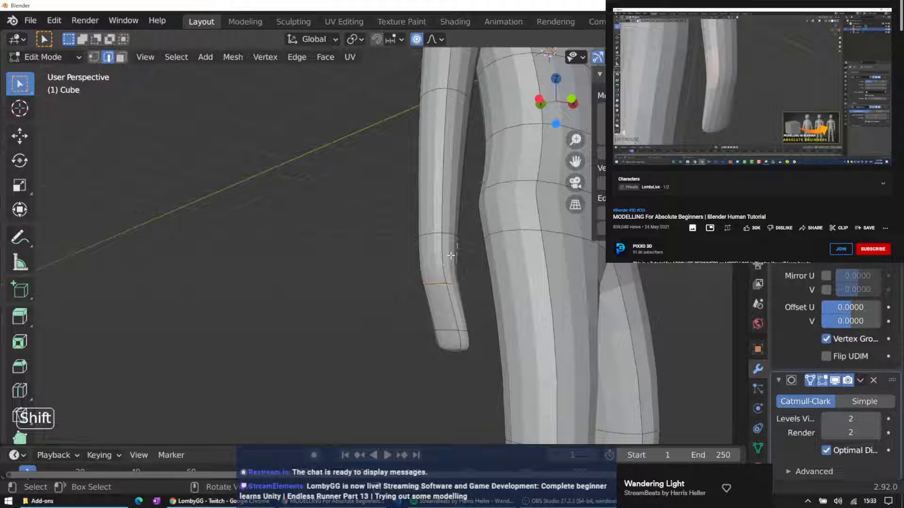
Rotate the hand's thumb-side face about 33° and move it about 0.1 m outward in left view, using proportional editing size 0.51
click(121, 57)
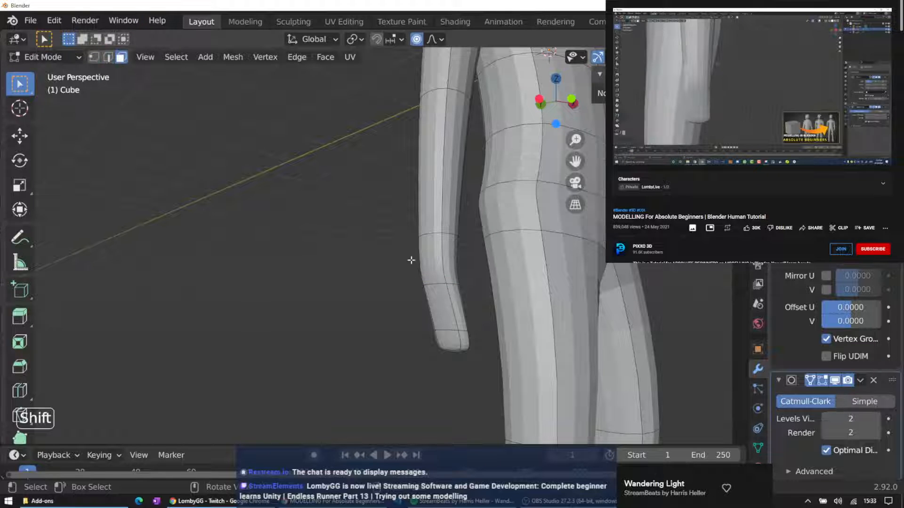
click(448, 255)
key(ctrl+KP_3)
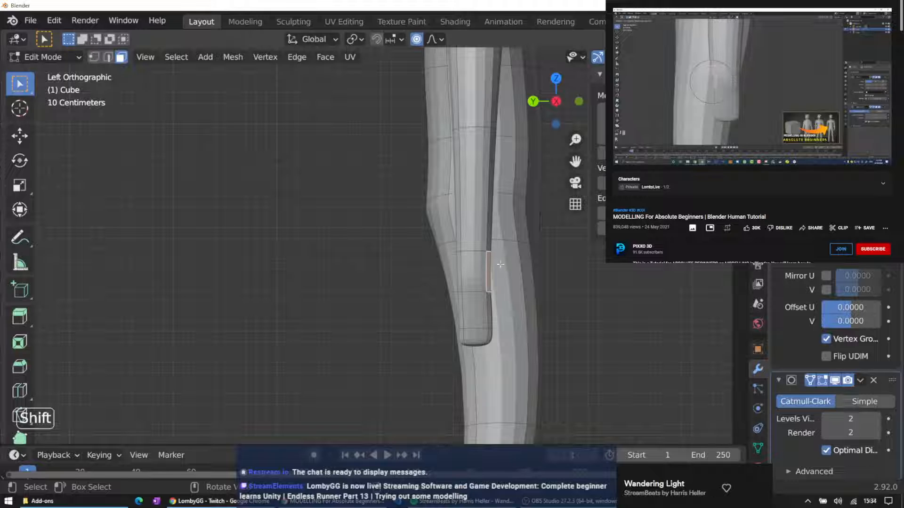
key(r)
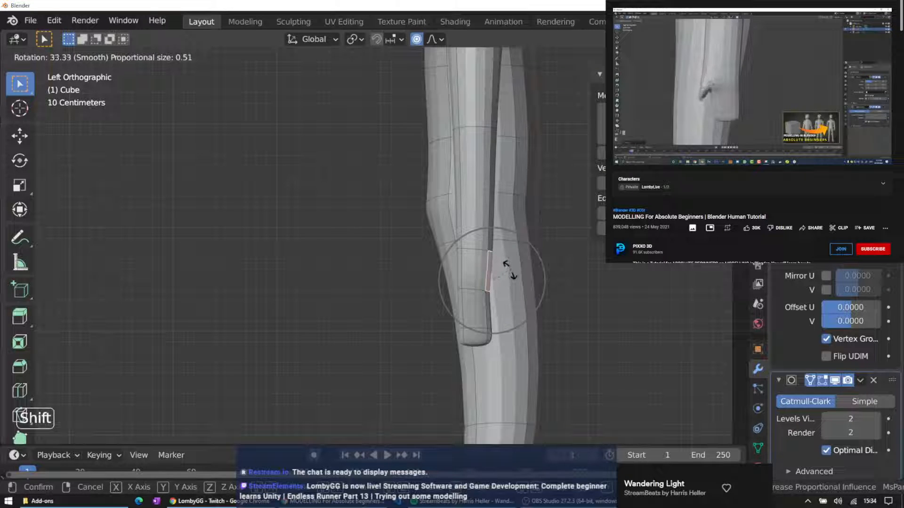
click(509, 270)
key(g)
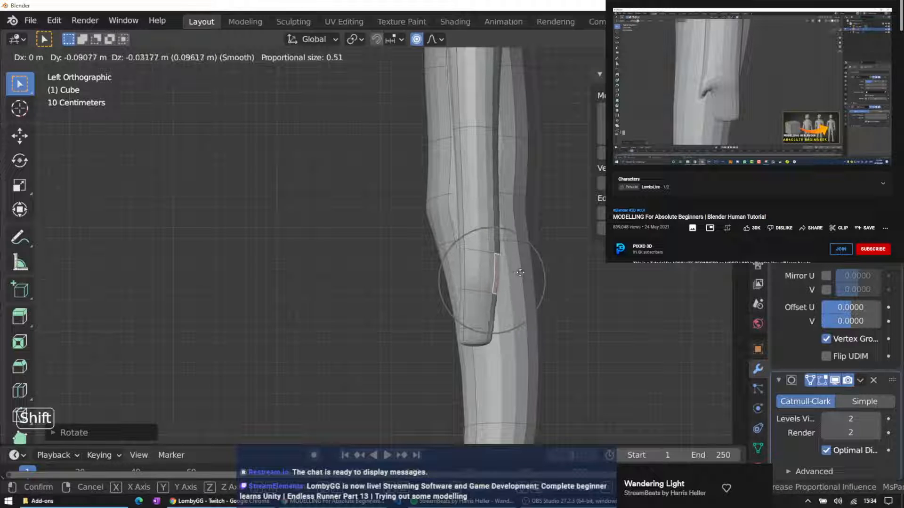
click(519, 274)
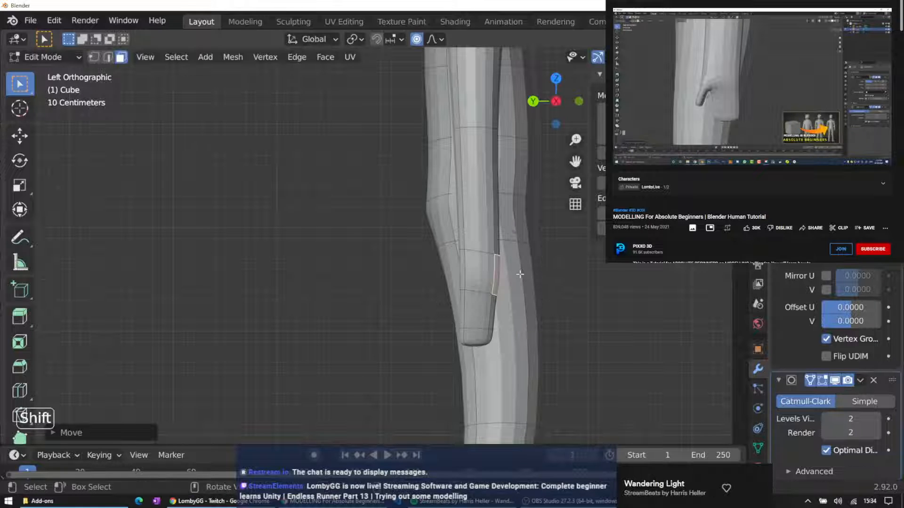
Try to form a thumb by extruding the side face about 0.2 m outward, then about 0.17 m farther downward
key(e)
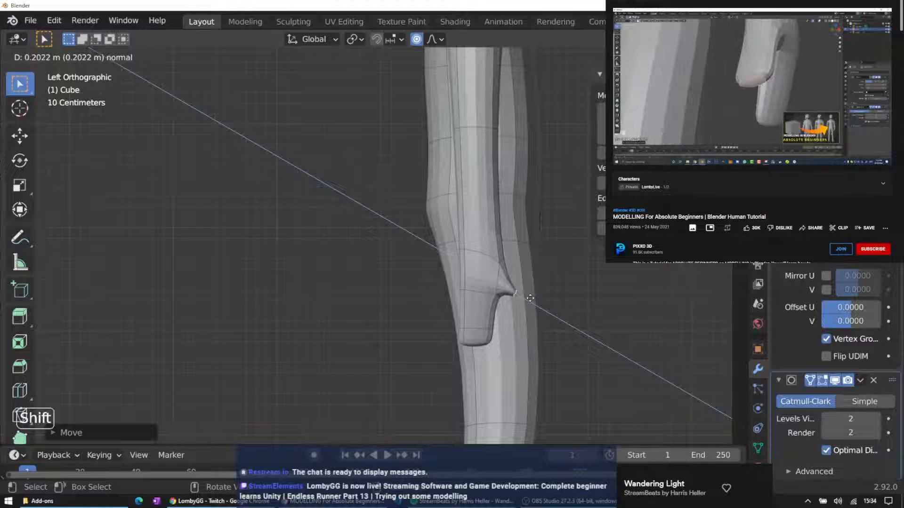
click(535, 303)
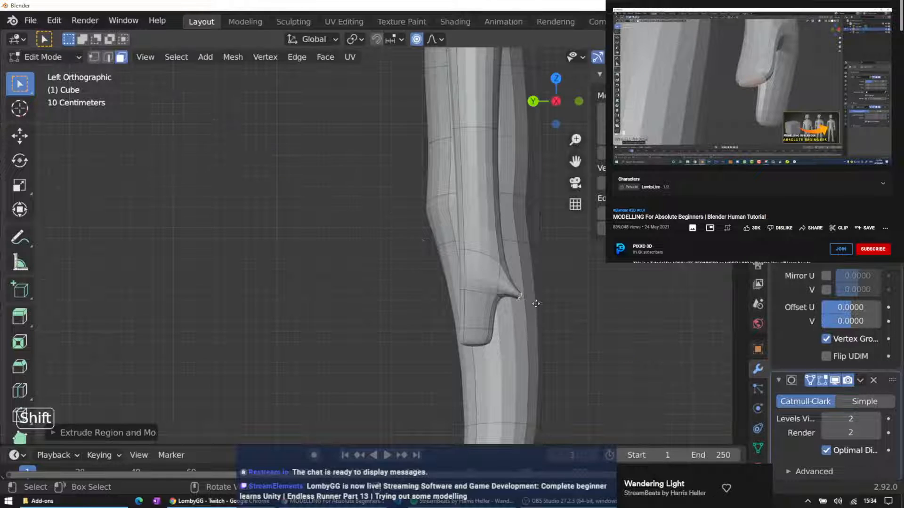
key(e)
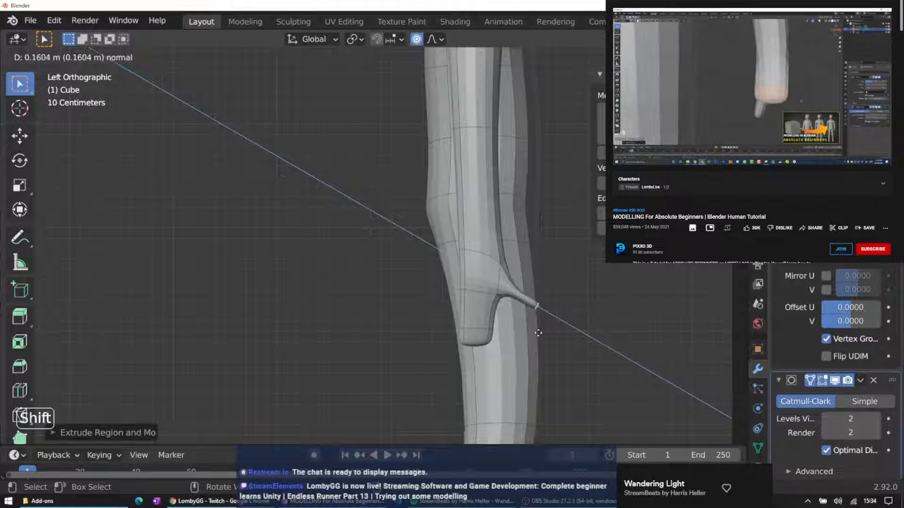
middle_click(538, 334)
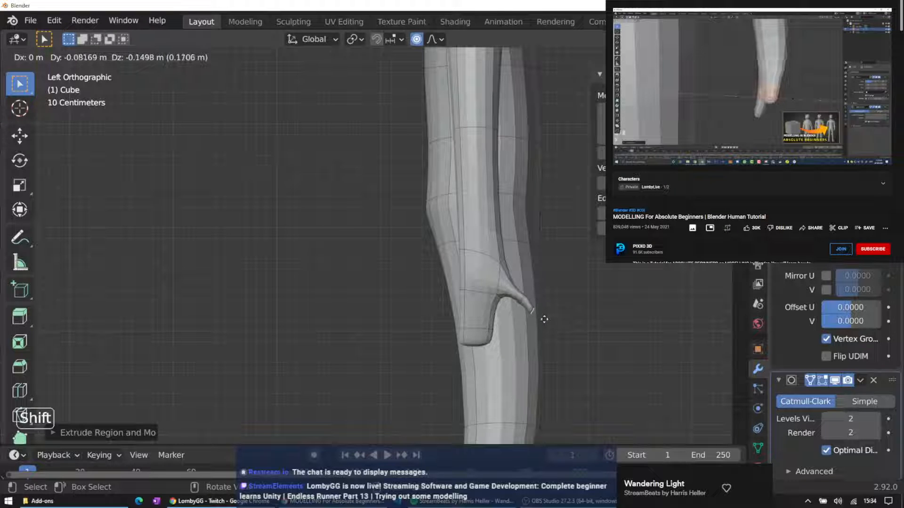
click(546, 321)
middle_drag(547, 301, 439, 285)
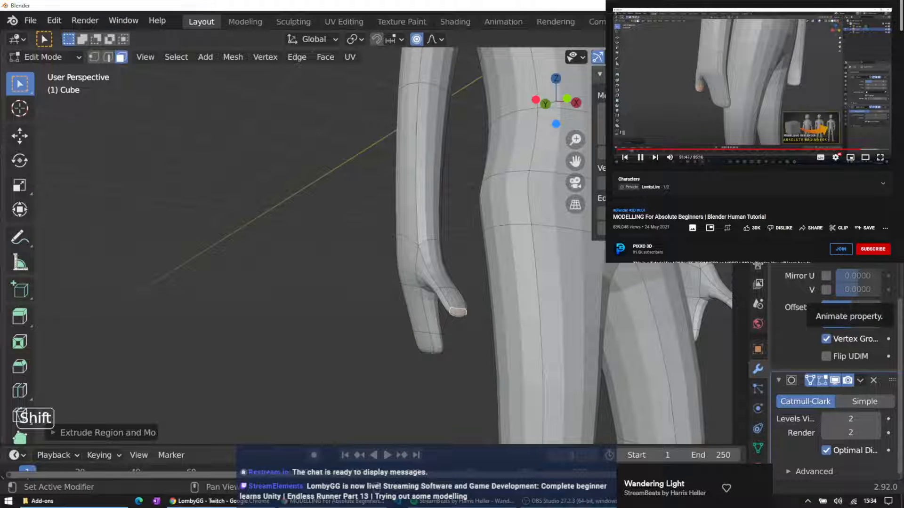
Pause the tutorial video and turn off proportional editing
click(753, 86)
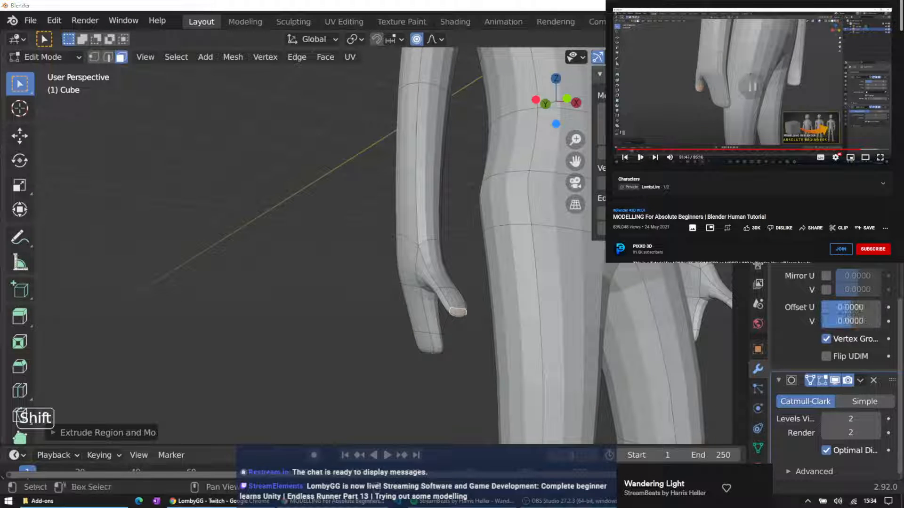
click(420, 41)
scroll(506, 320, up, 3)
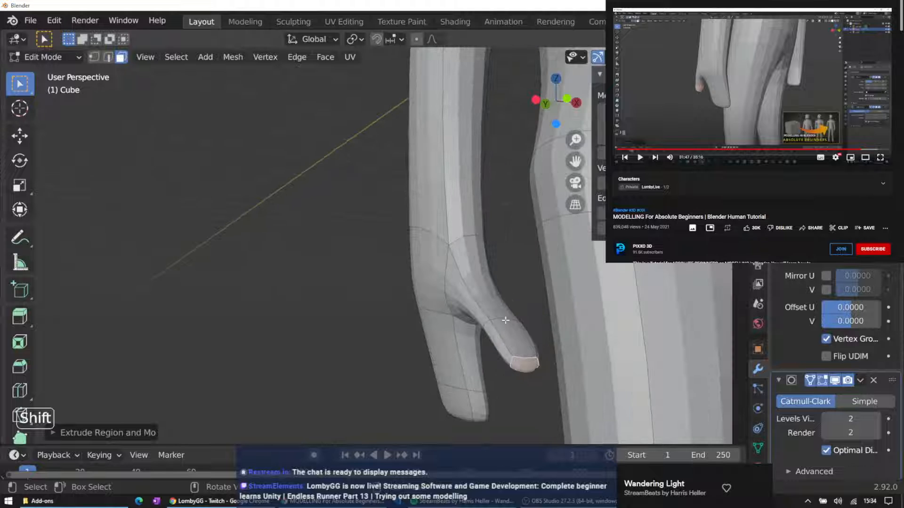
scroll(545, 336, down, 1)
middle_drag(512, 321, 550, 307)
Undo both thumb extrusions and nudge the hand's thumb-side face slightly outward
key(ctrl+z)
key(ctrl+z)
key(g)
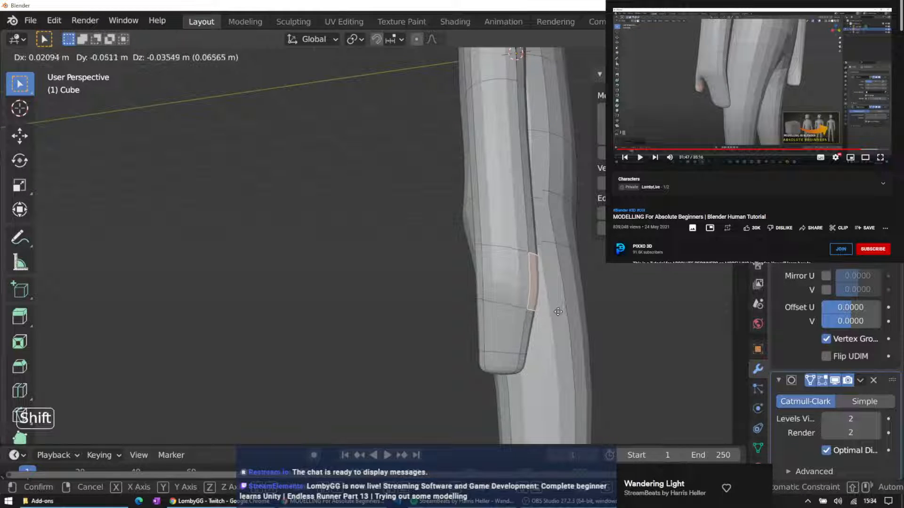
click(552, 312)
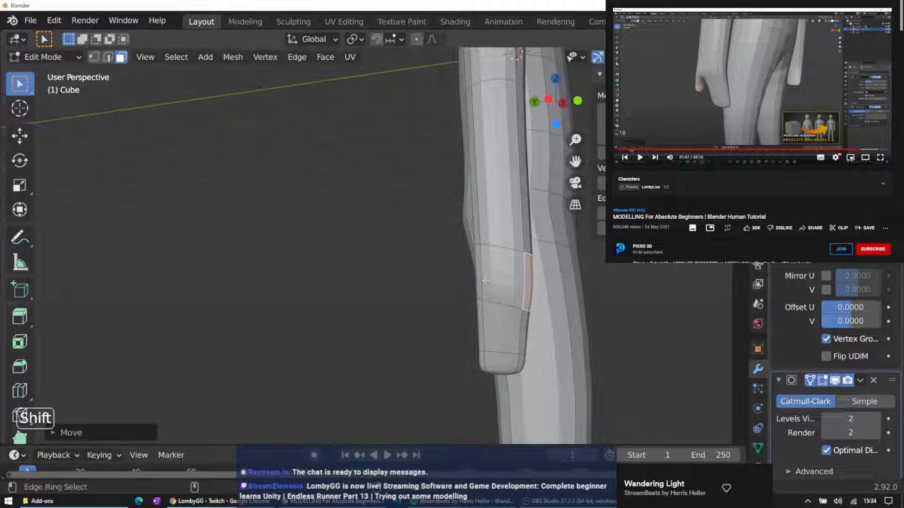
Move the edge loop below the thumb-side face about 0.13 m up the hand
ctrl+alt+click(500, 301)
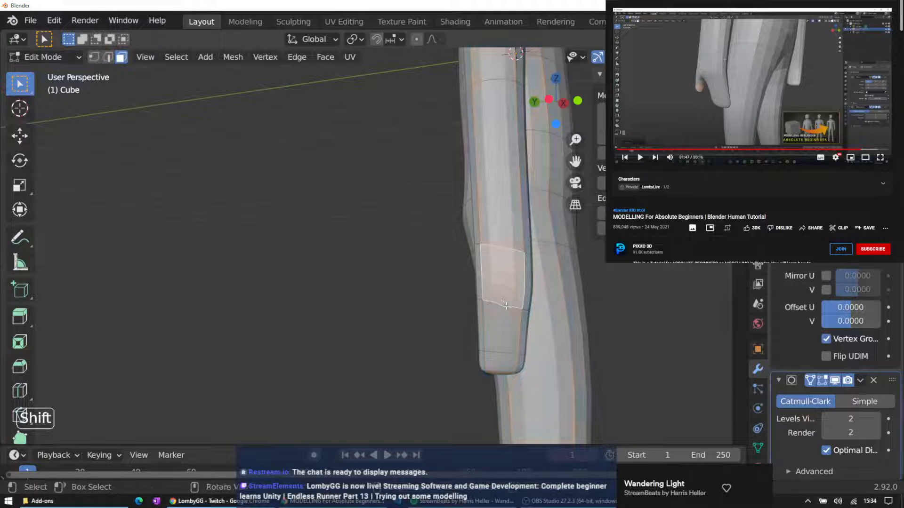
key(alt+a)
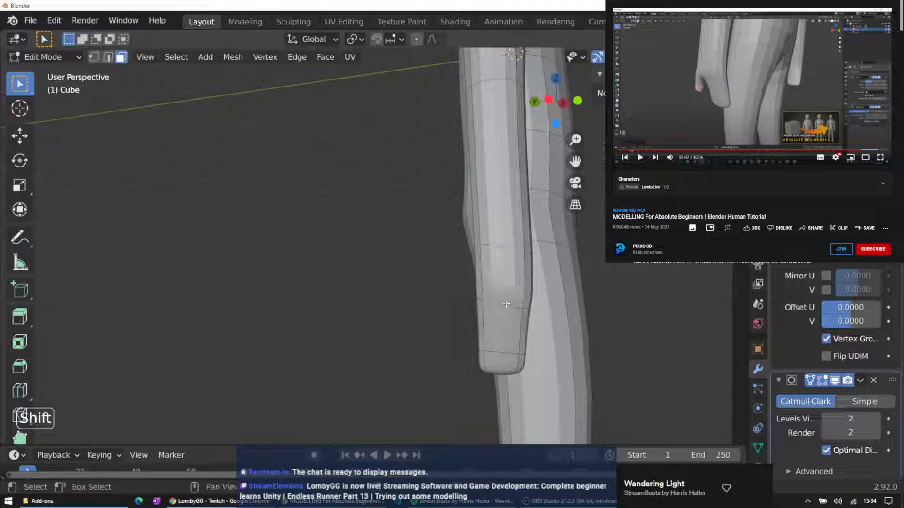
click(111, 59)
alt+click(507, 306)
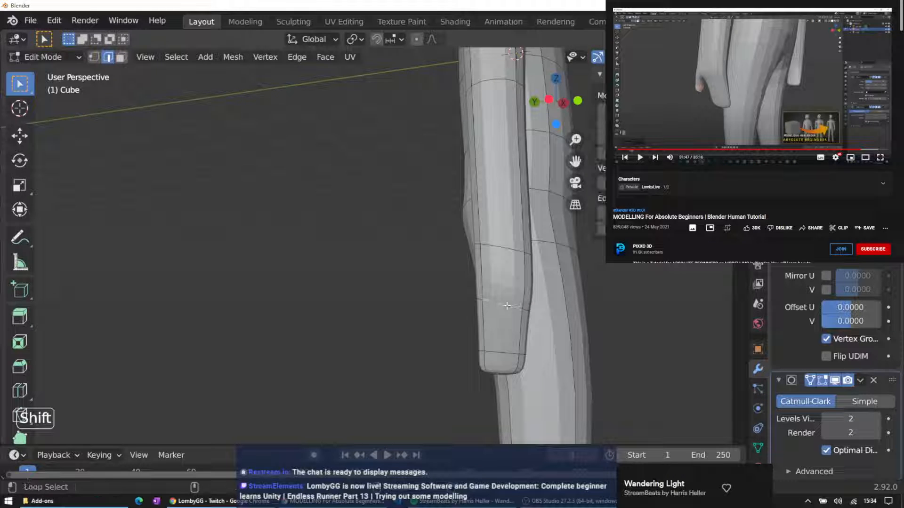
alt+shift+click(507, 306)
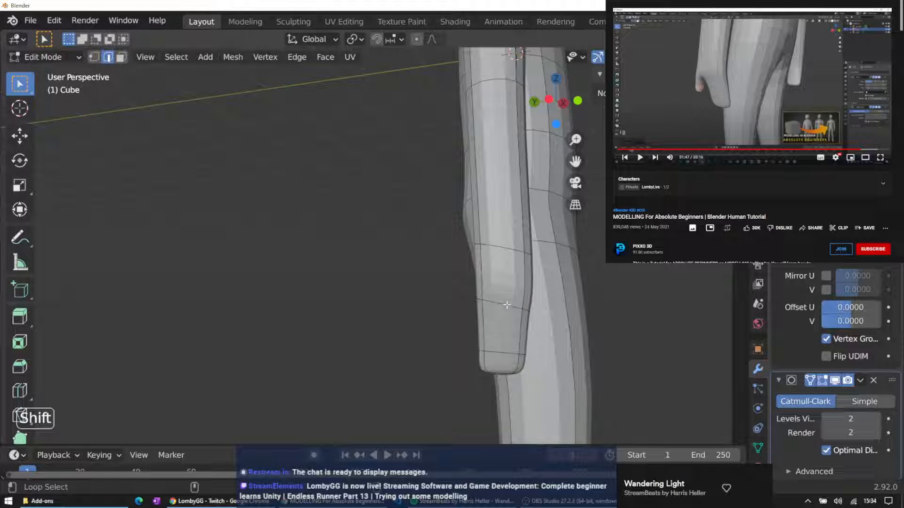
alt+shift+click(507, 305)
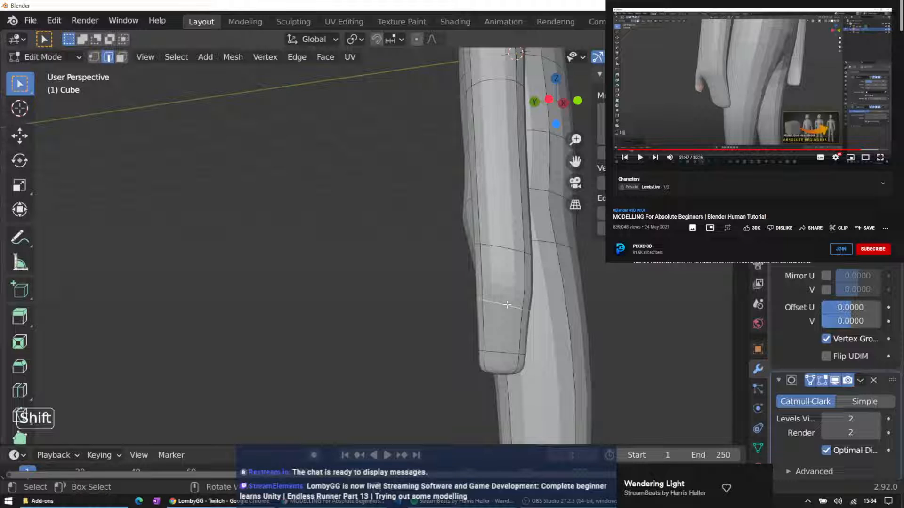
key(g)
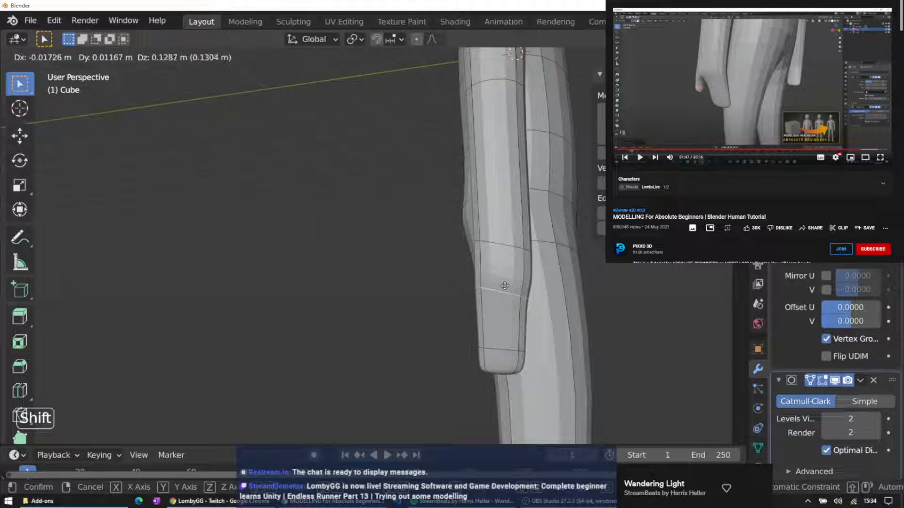
click(505, 286)
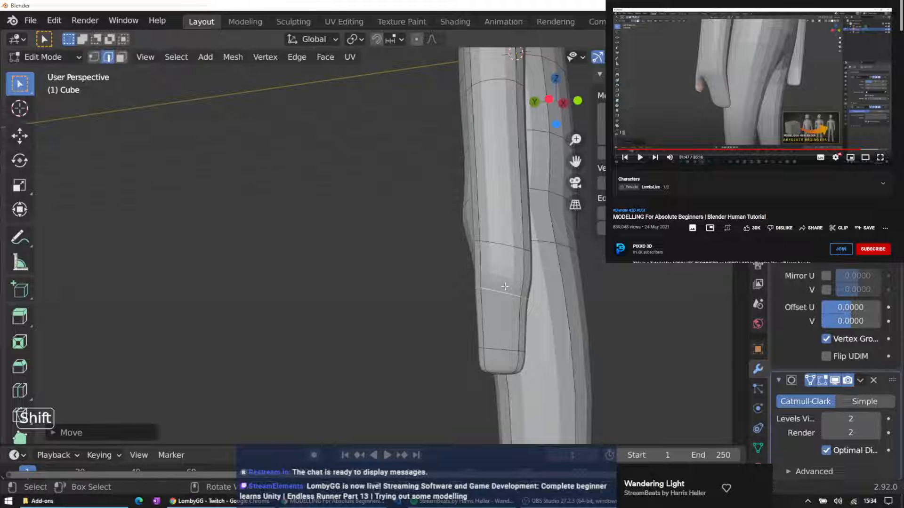
Move the wrist edge loop above the thumb-side face about 0.14 m downward
alt+click(511, 247)
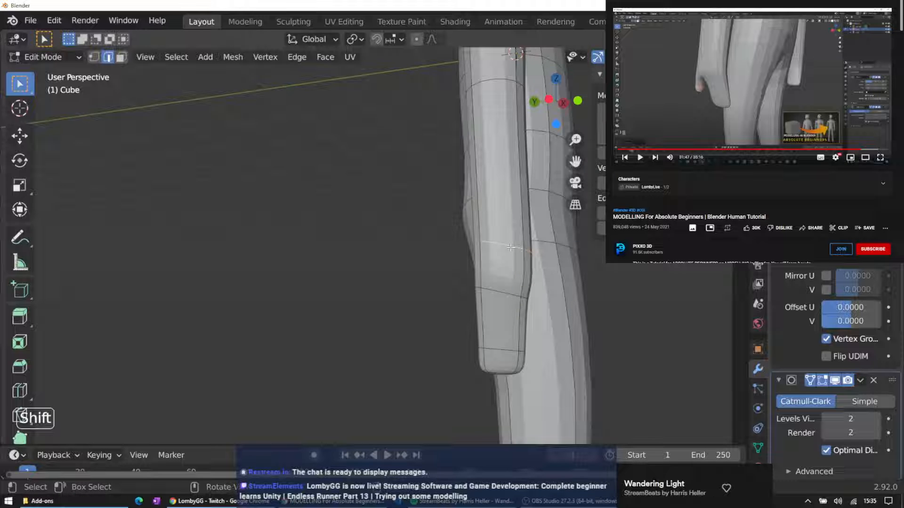
key(g)
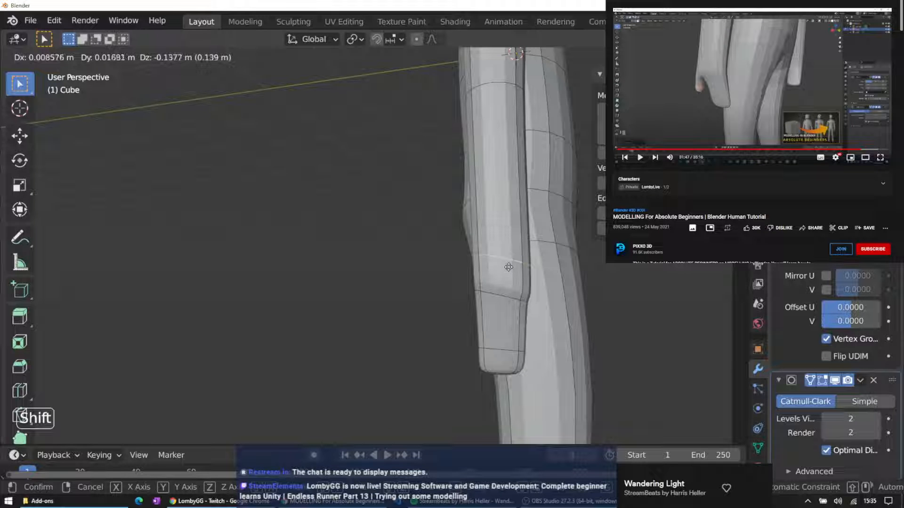
click(509, 267)
Select the shortened thumb-side face of the hand and rotate it about -22°
middle_drag(509, 267, 469, 252)
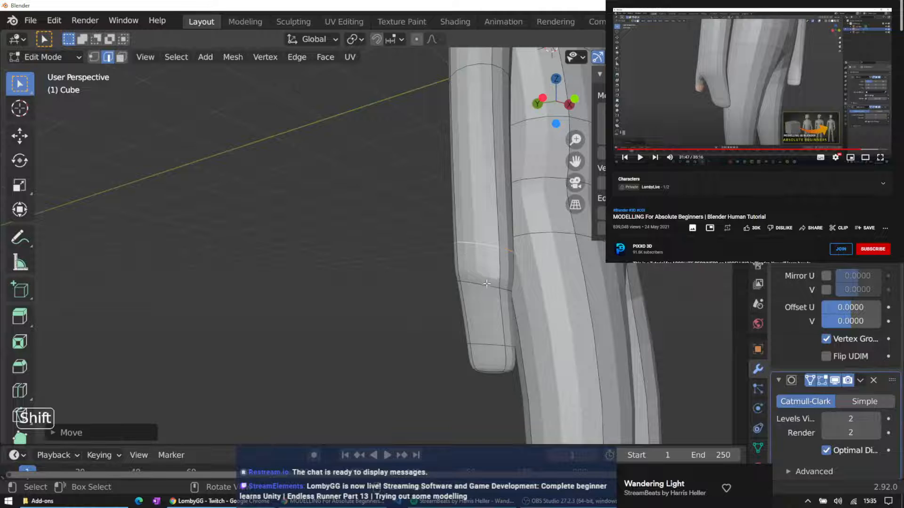
shift+click(509, 274)
click(124, 57)
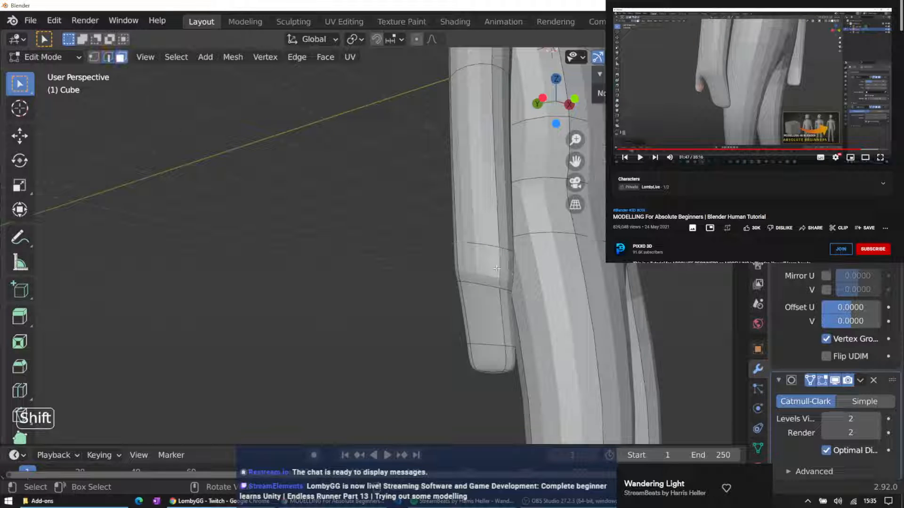
shift+click(508, 274)
key(r)
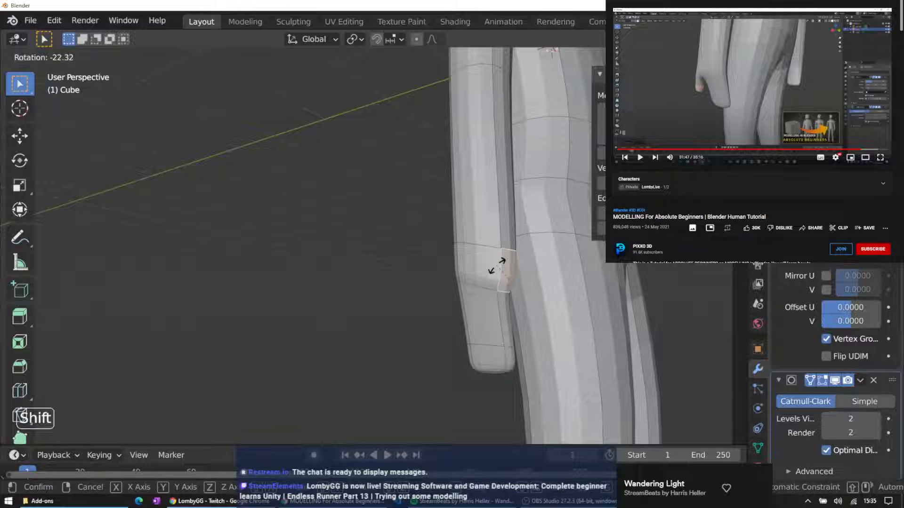
click(495, 268)
Extrude the rotated thumb-side face to start a new thumb, constraining the movement to the global Z axis
middle_drag(495, 268, 509, 289)
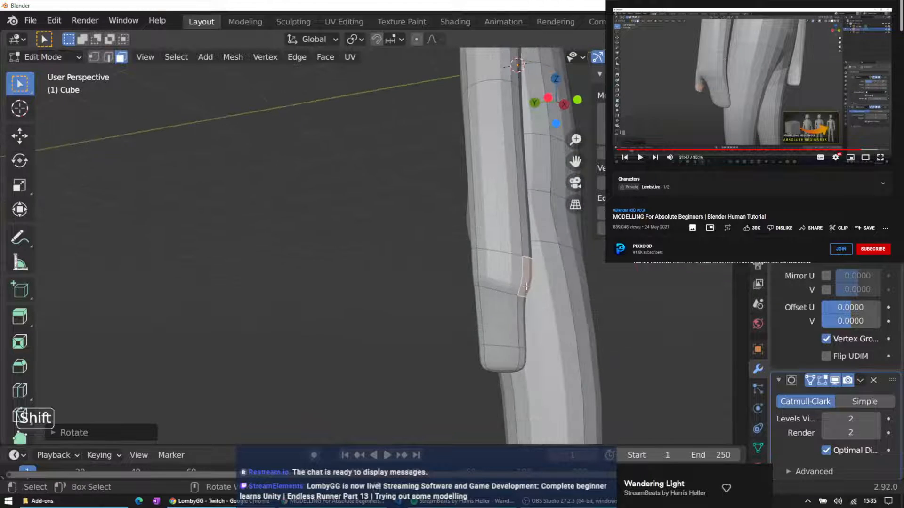
key(e)
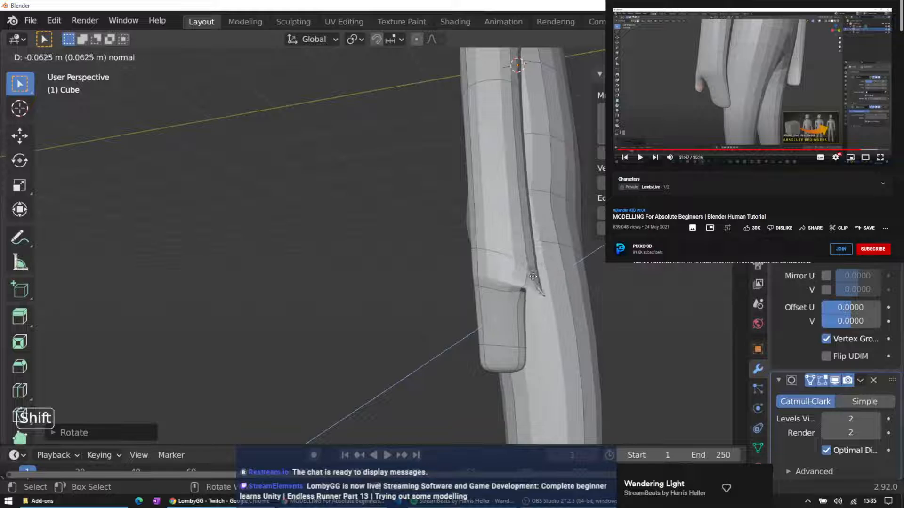
key(x)
key(x)
key(x)
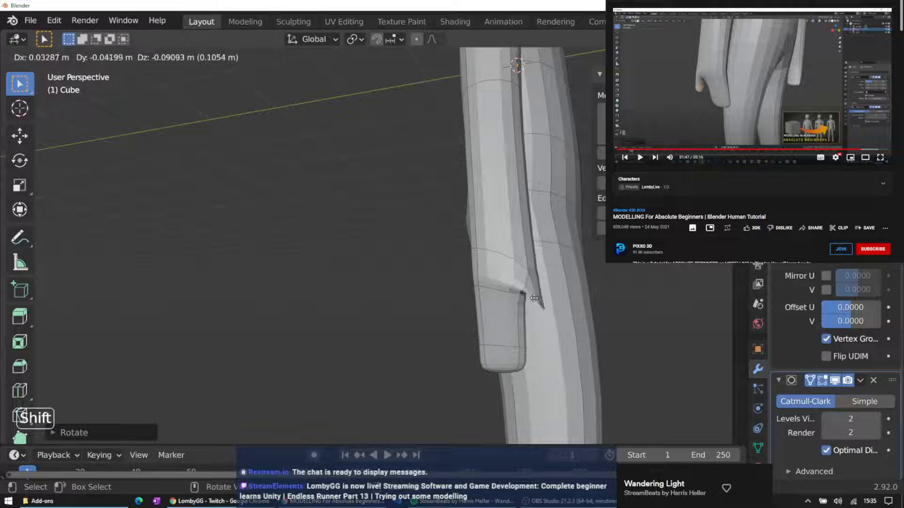
key(y)
key(z)
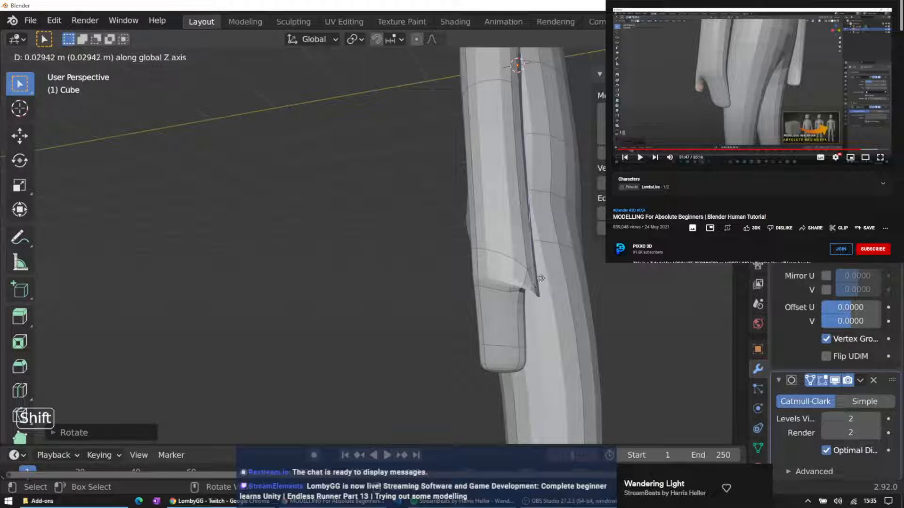
click(544, 289)
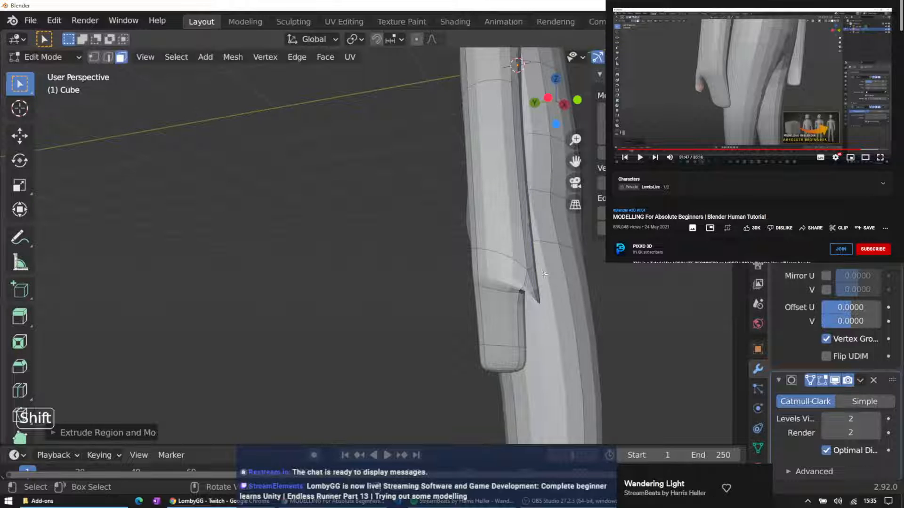
Undo the last thumb extrusion so that the rotated thumb-side face of the hand is selected again
middle_drag(544, 289, 520, 253)
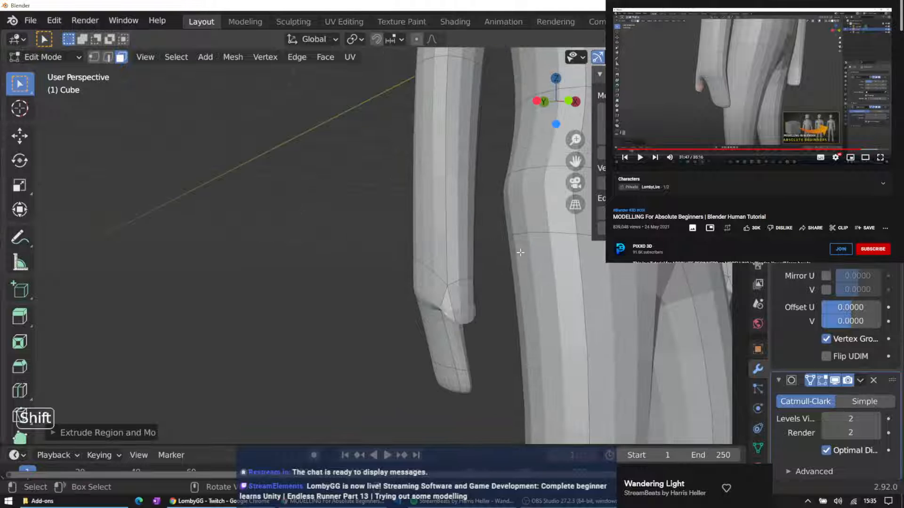
middle_drag(444, 298, 513, 273)
click(515, 271)
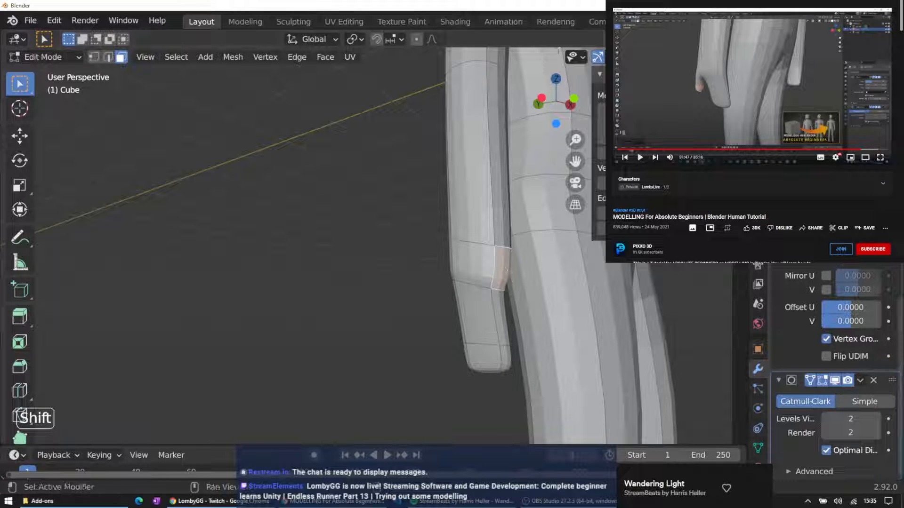
Replay the tutorial video's section on extruding the thumb and pause it at the finished thumb shape
click(861, 150)
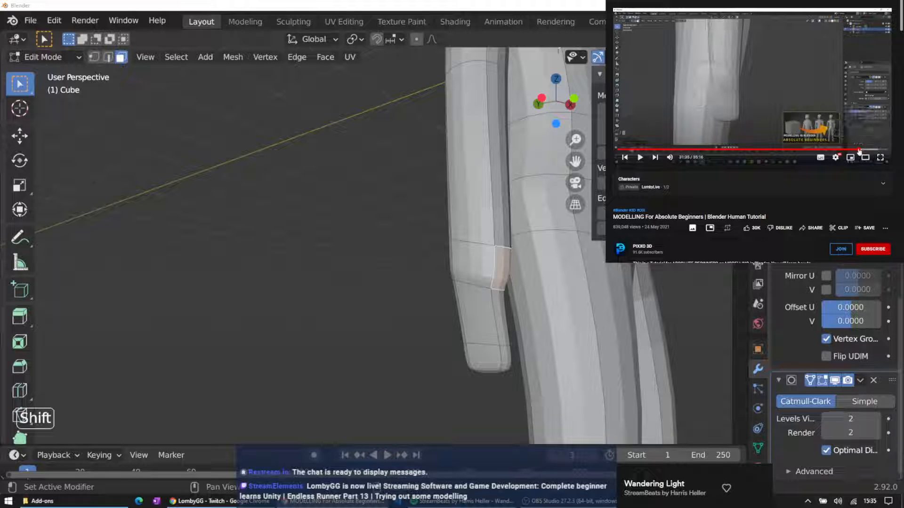
click(724, 94)
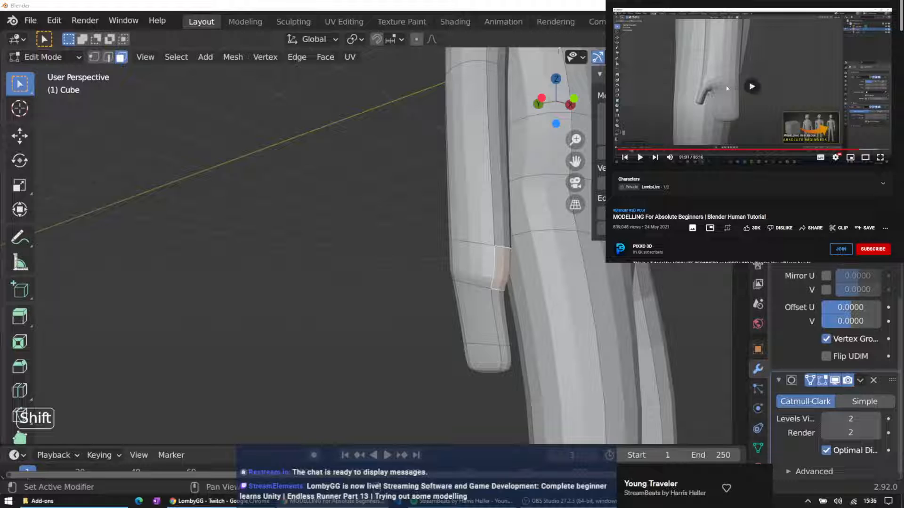
click(727, 88)
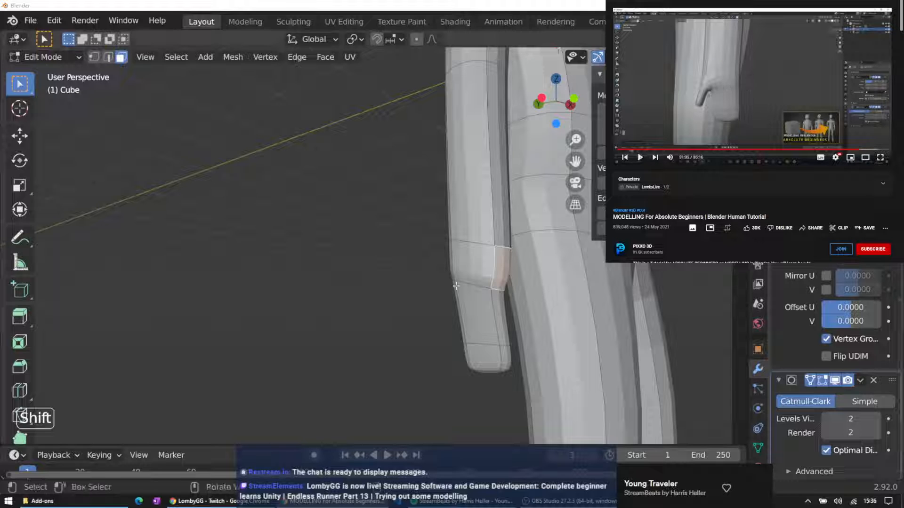
Extrude the selected thumb-side face downward along the global Z axis to form the base of the thumb
key(e)
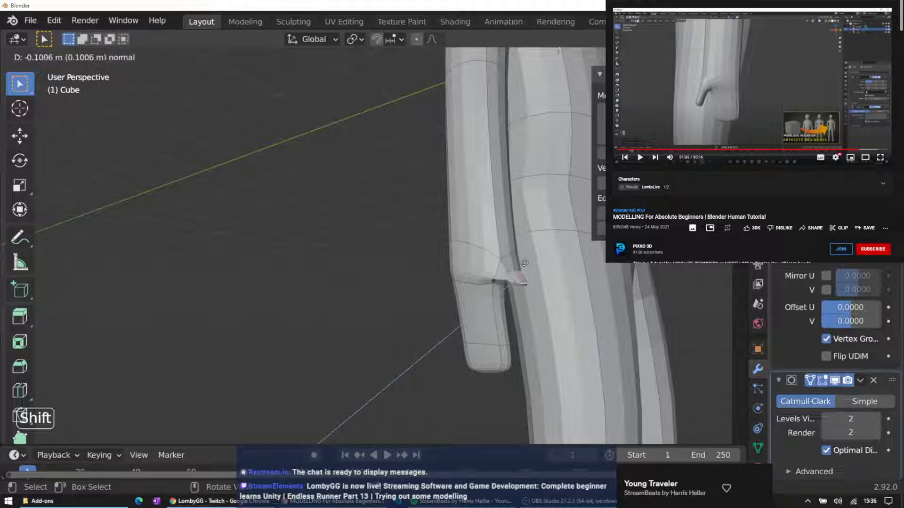
shift+middle_click(517, 267)
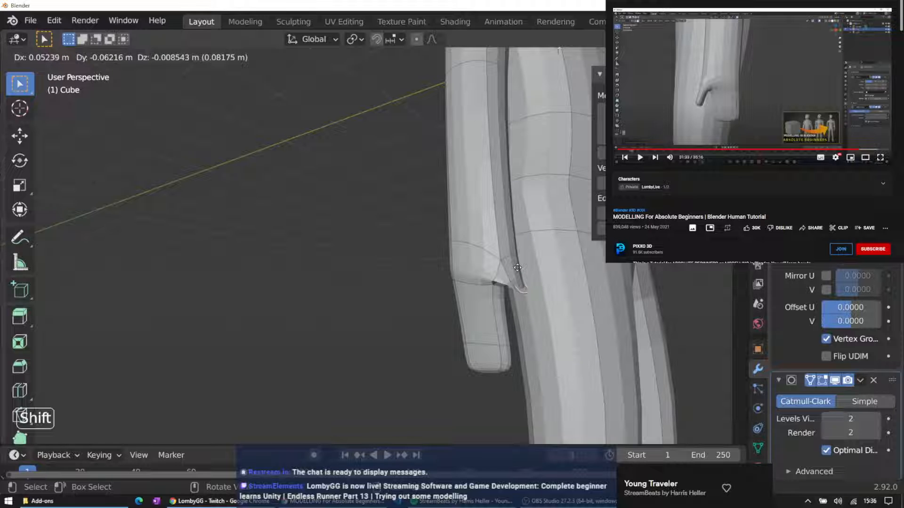
key(z)
key(z)
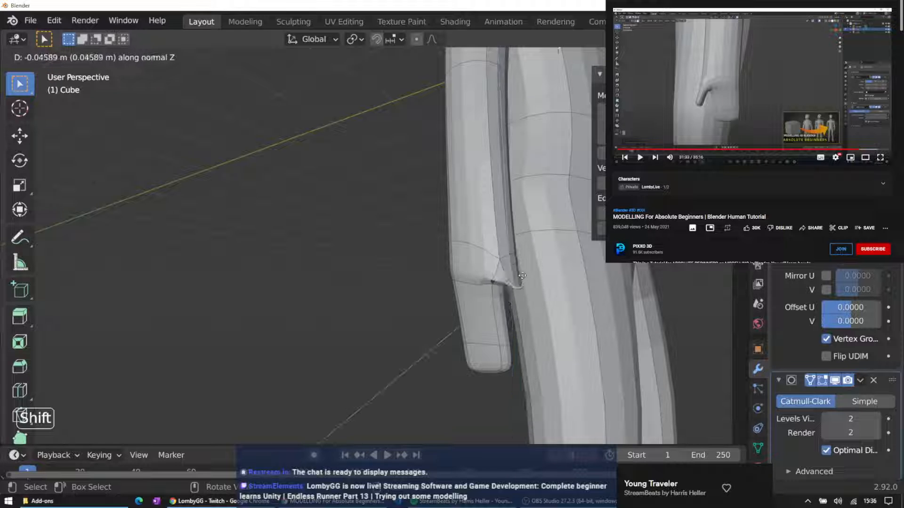
key(z)
key(z)
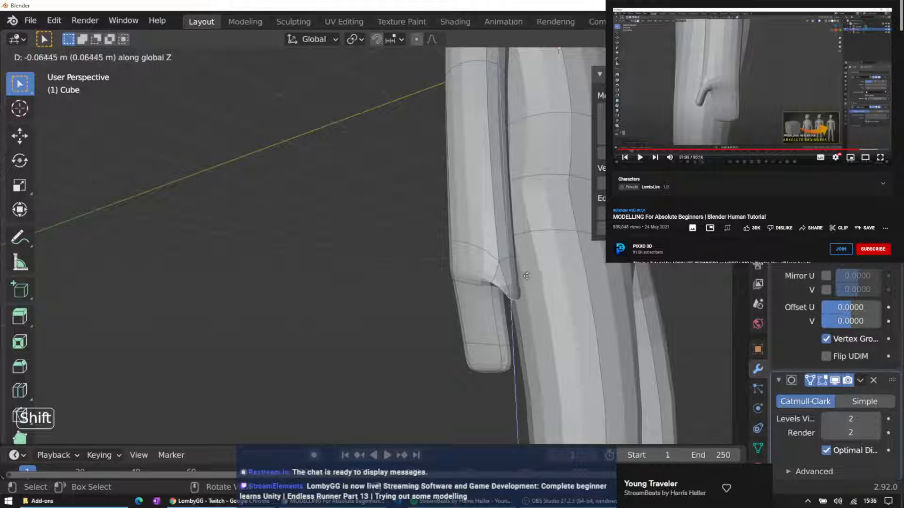
middle_drag(527, 276, 528, 301)
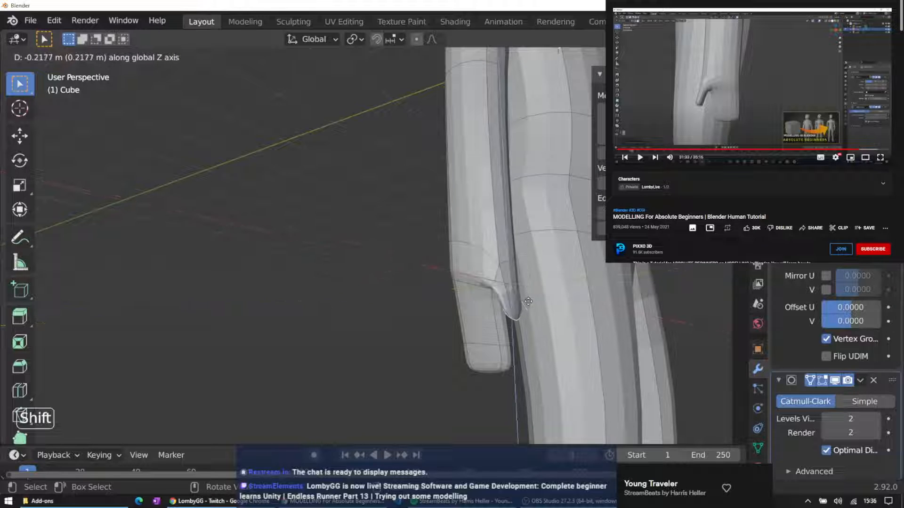
click(512, 277)
Extrude the thumb's end face a second time, moving it freely downward and outward about 0.14 m
key(e)
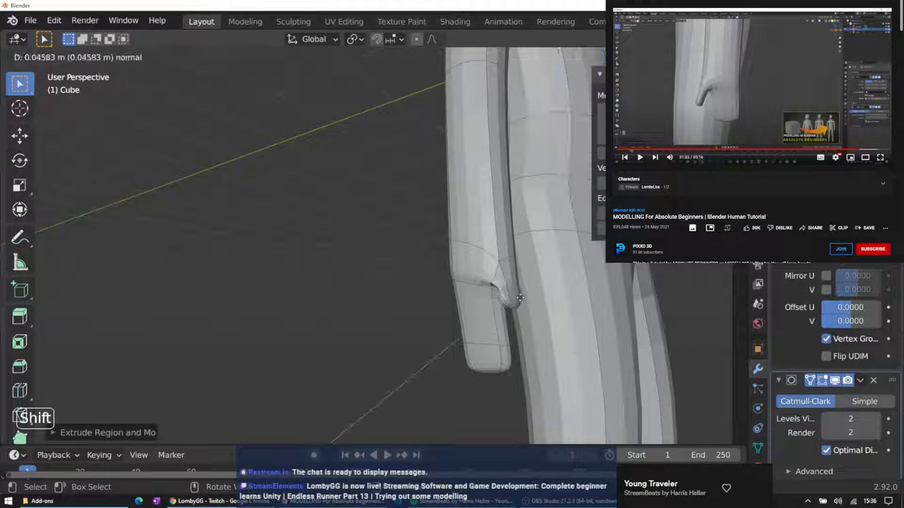
middle_click(523, 298)
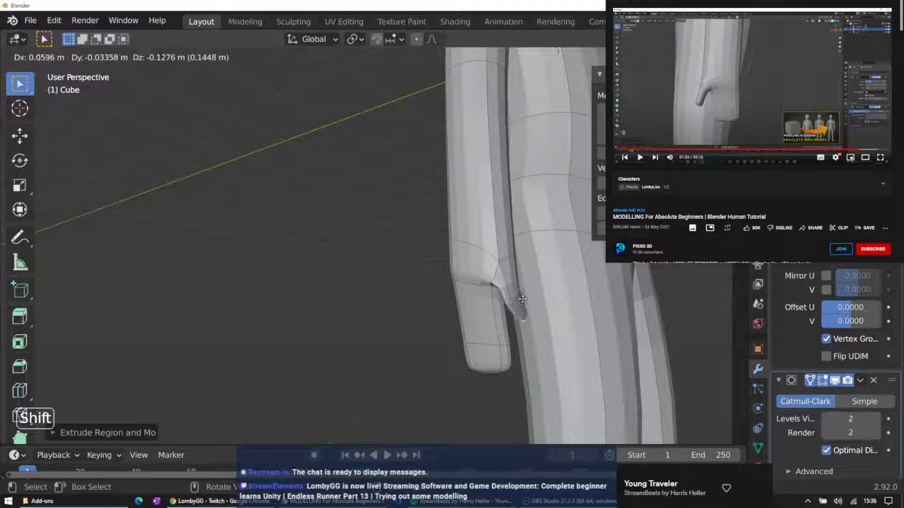
click(522, 302)
Select the thumb's tip face and move it freely upward to reshape the thumb
middle_drag(522, 303, 497, 283)
shift+click(511, 292)
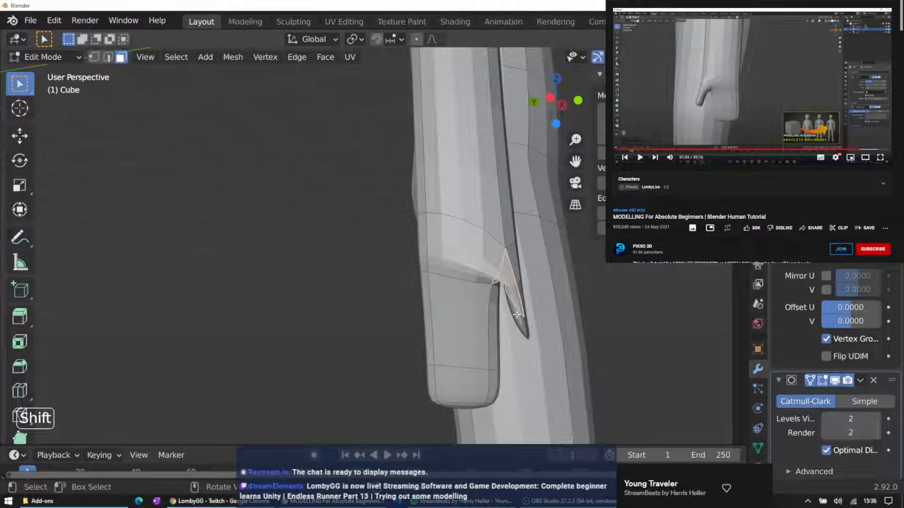
middle_drag(521, 329, 536, 243)
key(g)
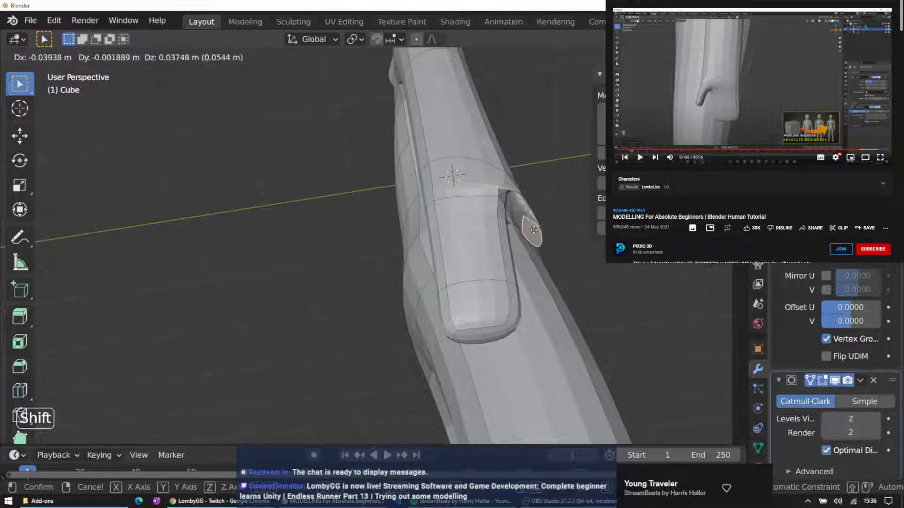
click(530, 203)
middle_drag(529, 203, 541, 262)
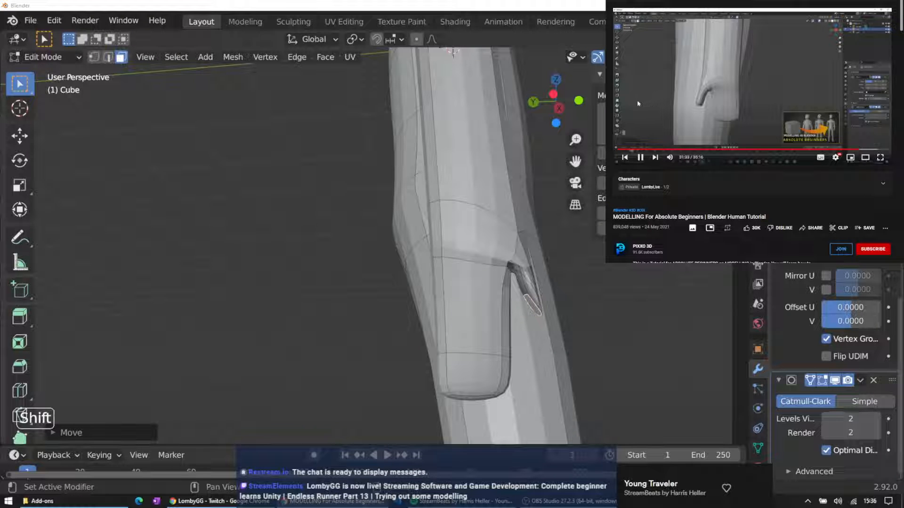
Grow the selection from the tip face to the surrounding thumb faces and scale them along the global X axis
click(539, 310)
key(ctrl+KP_Add)
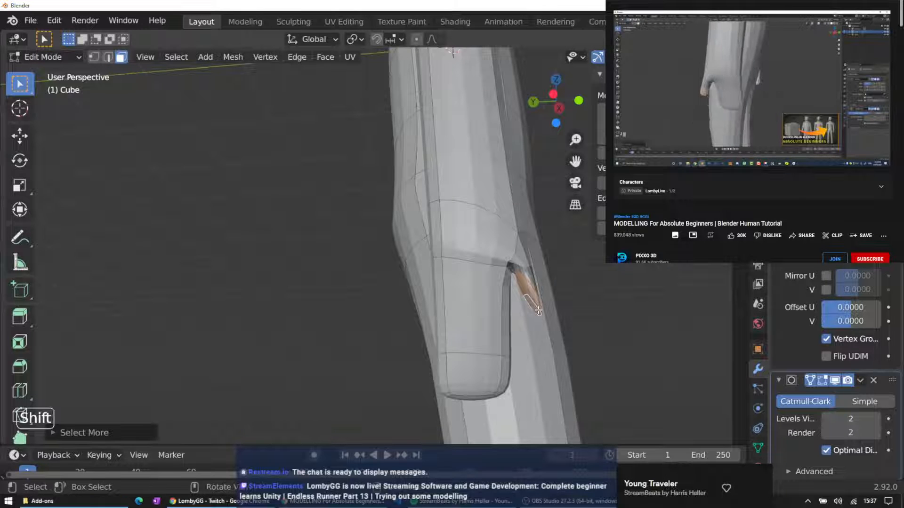
key(s)
key(x)
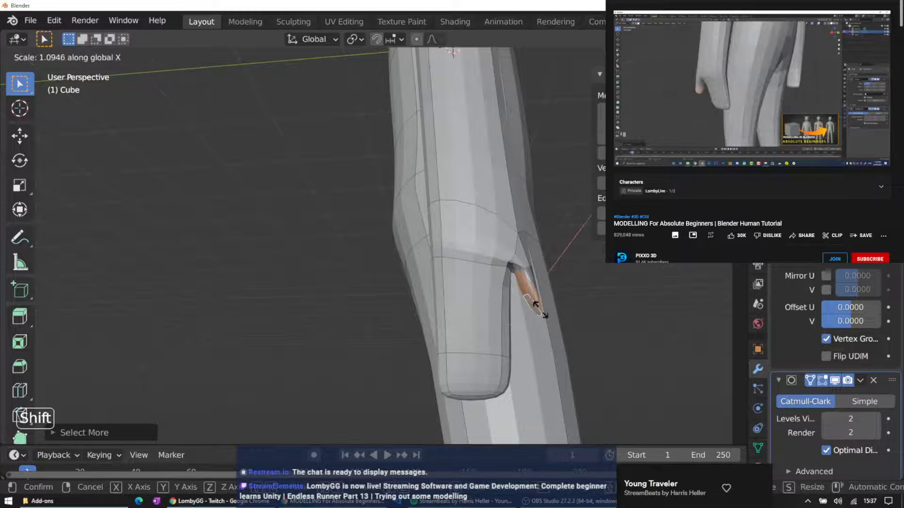
click(534, 306)
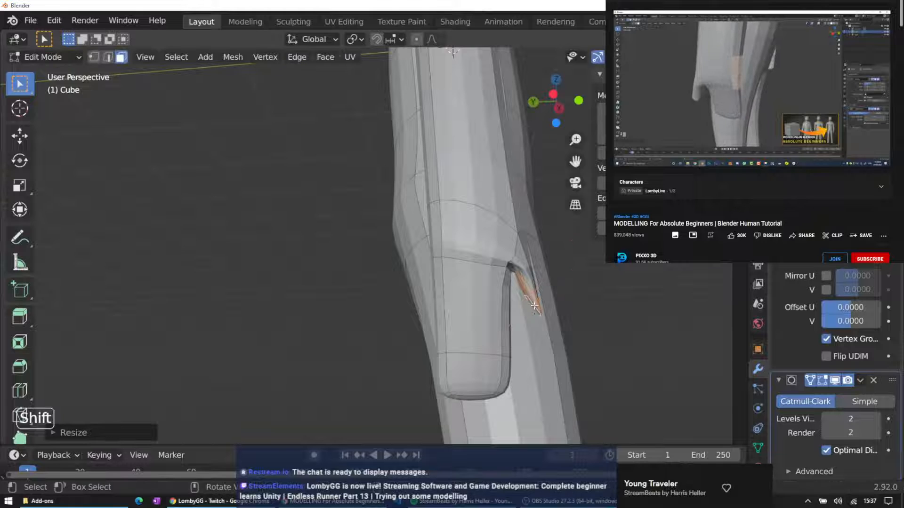
Scale the selected thumb-end faces along the global Z axis to stretch the thumb vertically
middle_drag(535, 306, 373, 295)
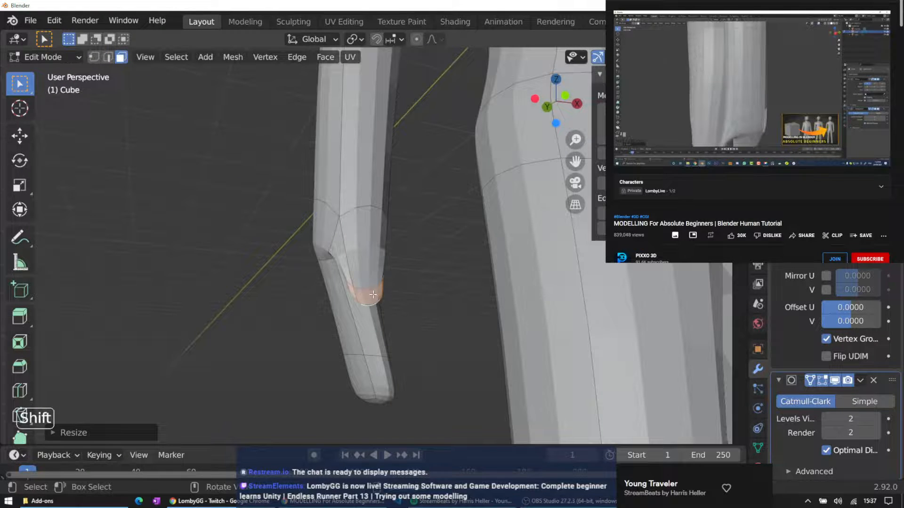
key(s)
key(z)
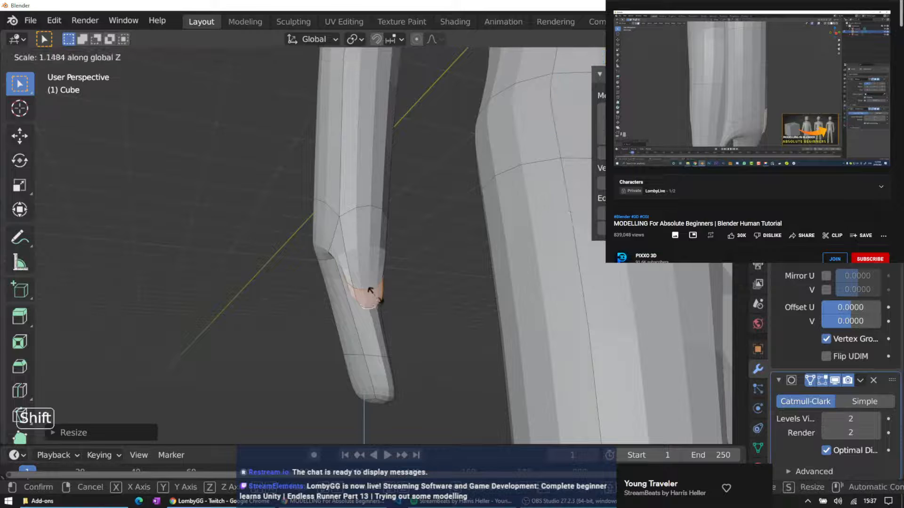
key(y)
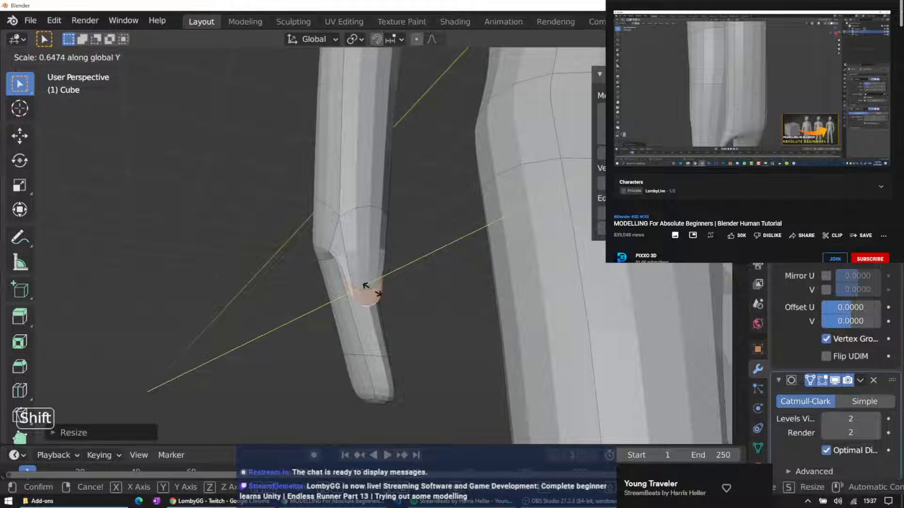
key(z)
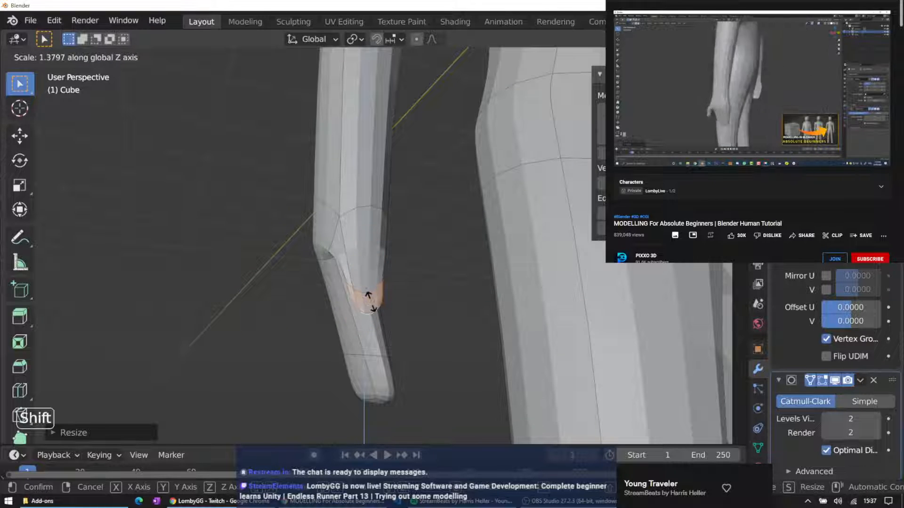
click(380, 274)
middle_drag(380, 274, 500, 298)
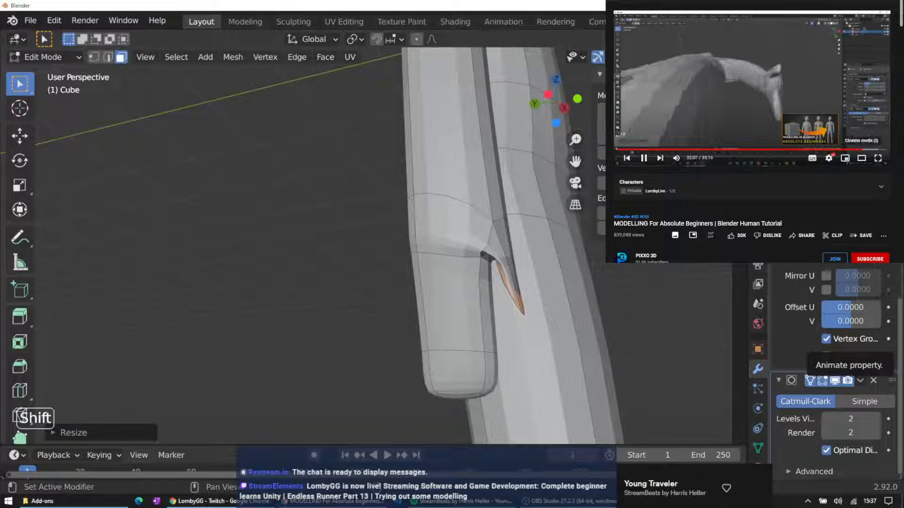
Rewind the tutorial video to about 31:12 and rewatch the hand and thumb modelling against the current mesh
click(856, 150)
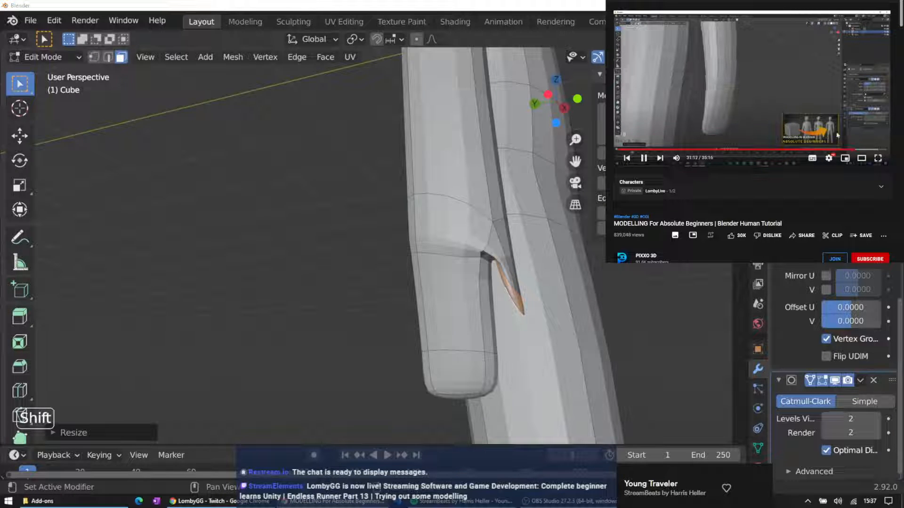
middle_drag(351, 279, 373, 247)
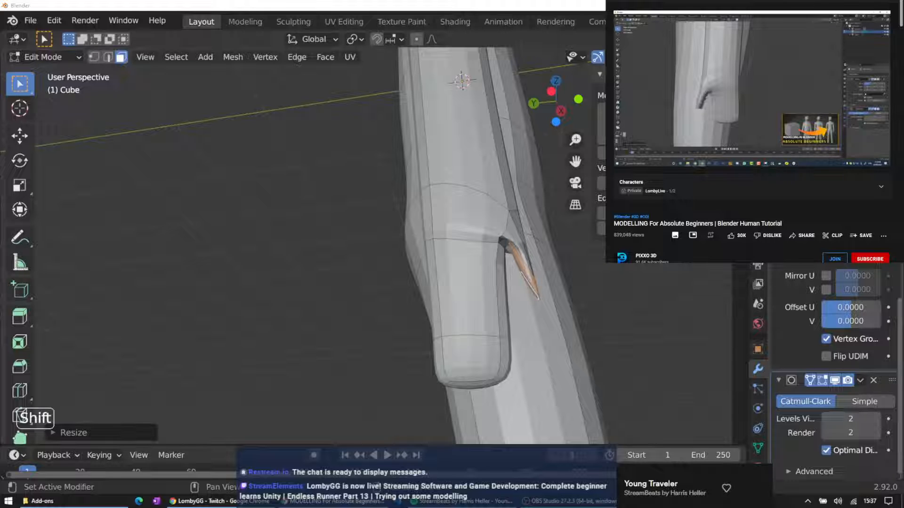
mouse_move(698, 129)
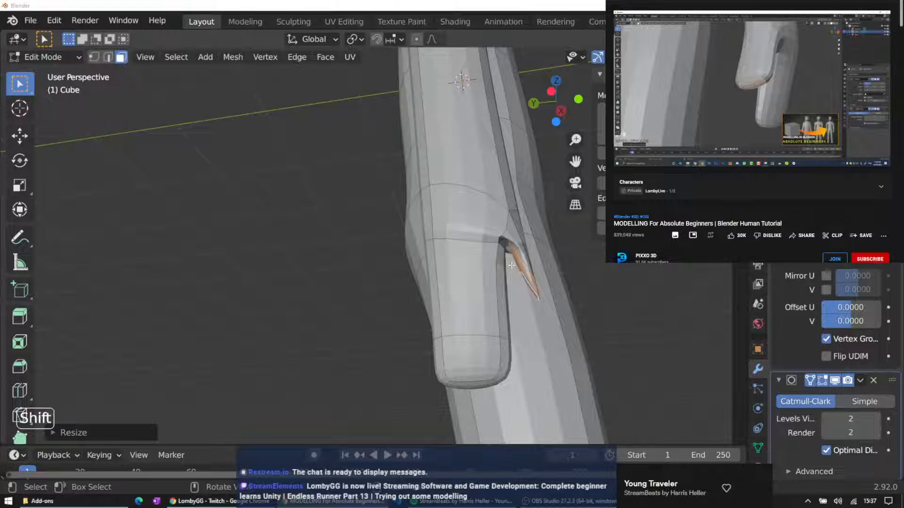
Undo the thumb's scaling, moving and extrusions, going back to the edge-loop adjustment at the wrist
middle_drag(531, 196, 385, 236)
scroll(386, 233, down, 6)
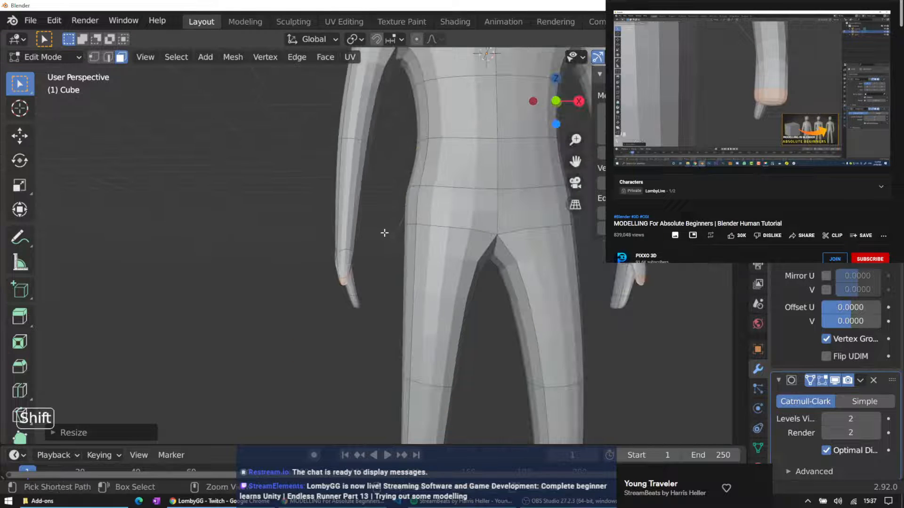
key(ctrl+z)
key(ctrl+z)
key(ctrl+z)
key(ctrl+z)
key(ctrl+z)
key(ctrl+z)
key(ctrl+z)
key(ctrl+z)
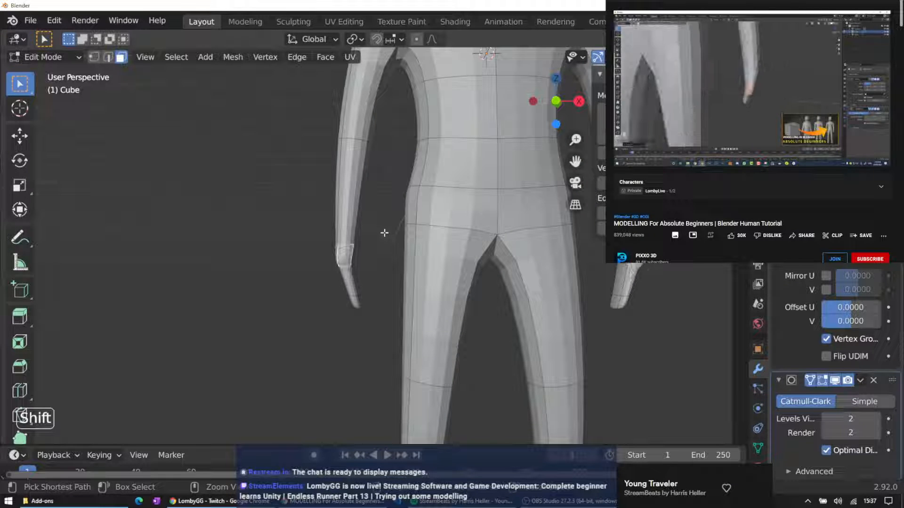
key(ctrl+z)
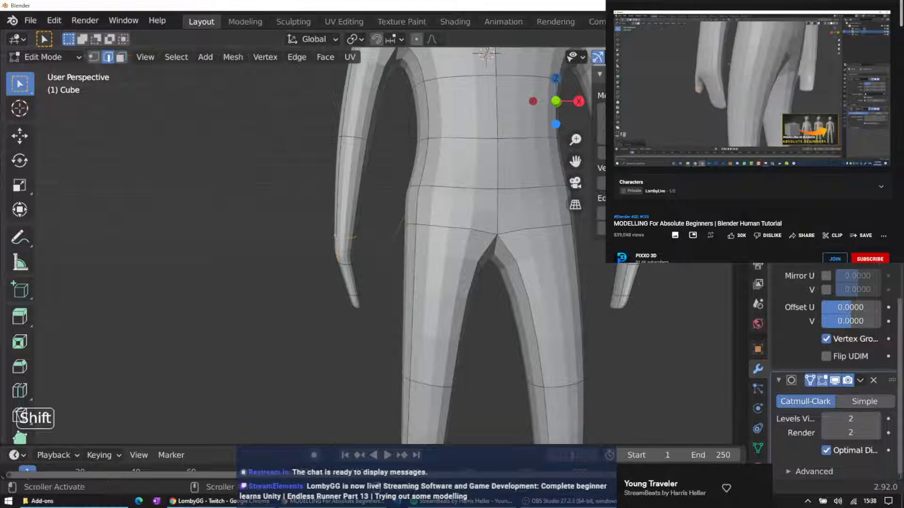
Pause the tutorial at the thumb view and undo the earlier edge-loop and face edits on the hand
click(752, 90)
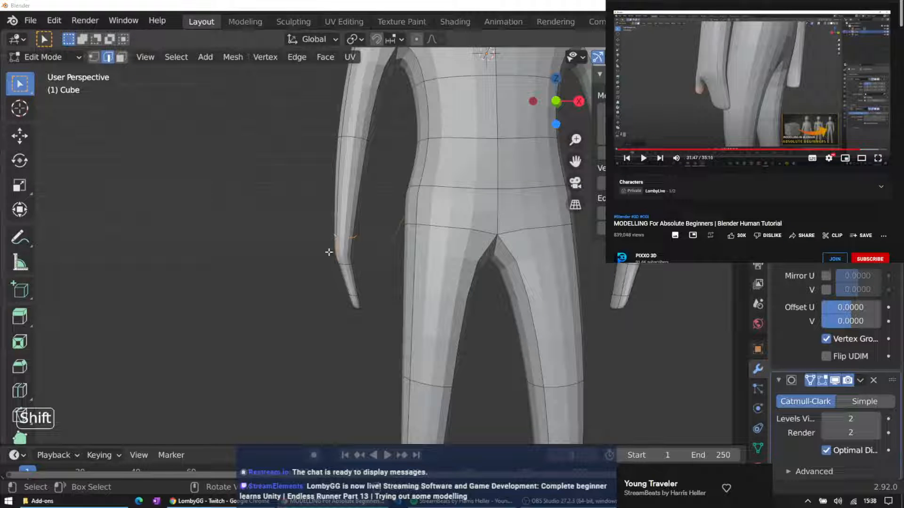
click(302, 248)
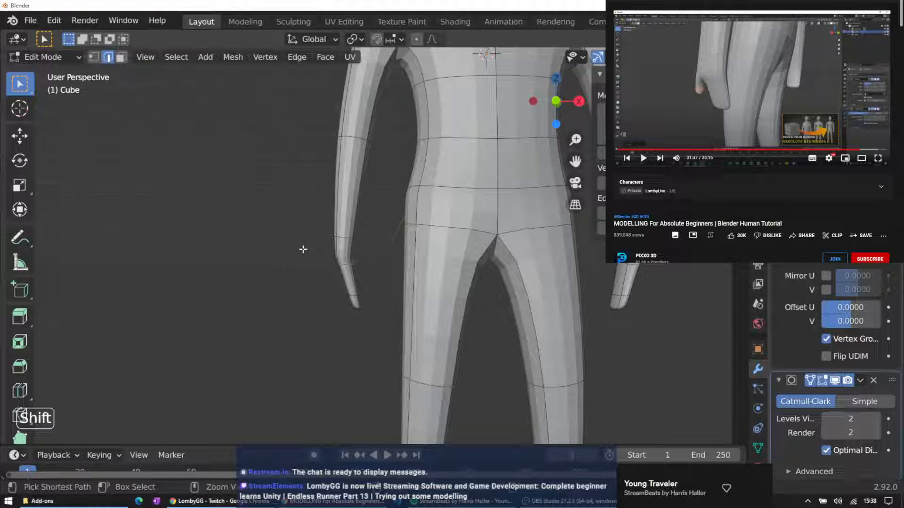
key(ctrl+z)
key(ctrl+z)
key(ctrl+z)
key(ctrl+z)
key(ctrl+z)
key(ctrl+z)
key(ctrl+z)
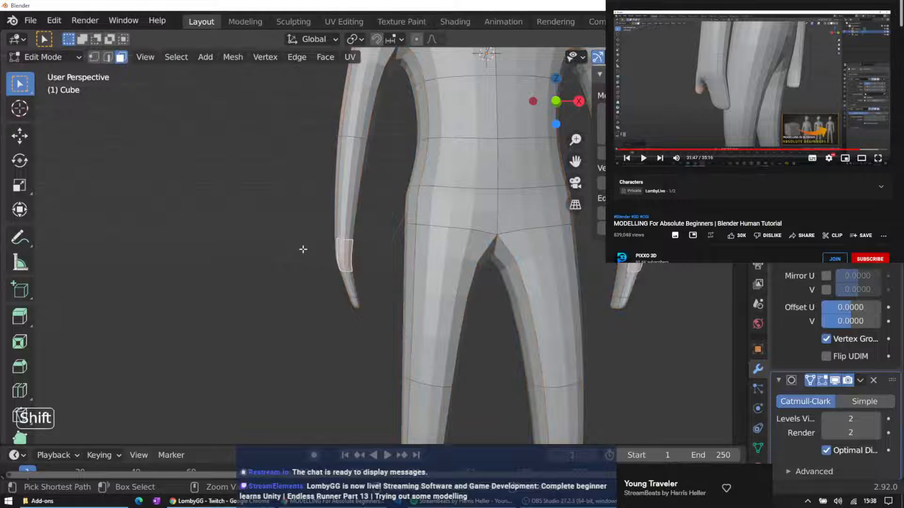
key(ctrl+z)
key(ctrl+z)
key(ctrl+z)
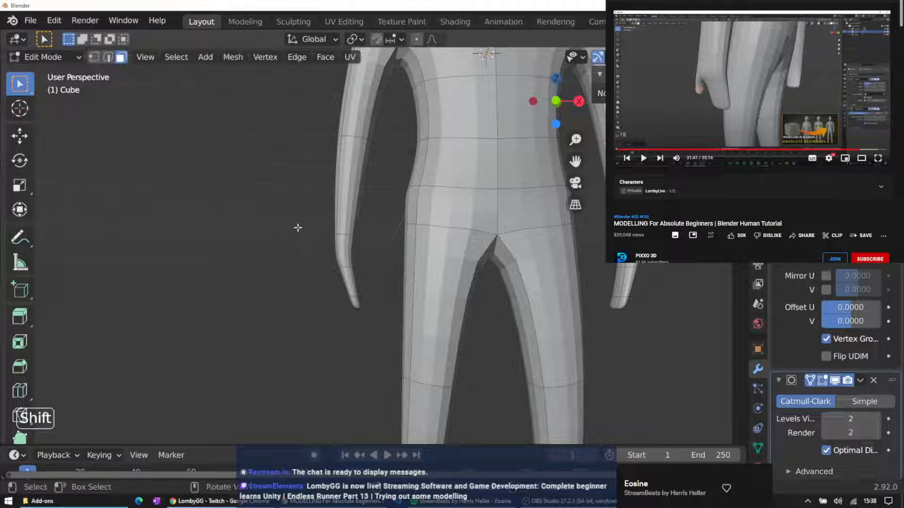
click(45, 21)
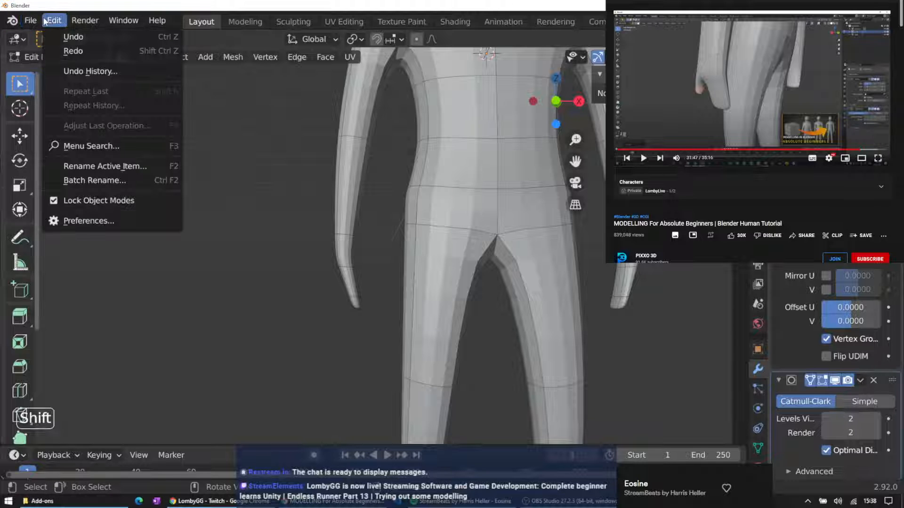
click(70, 38)
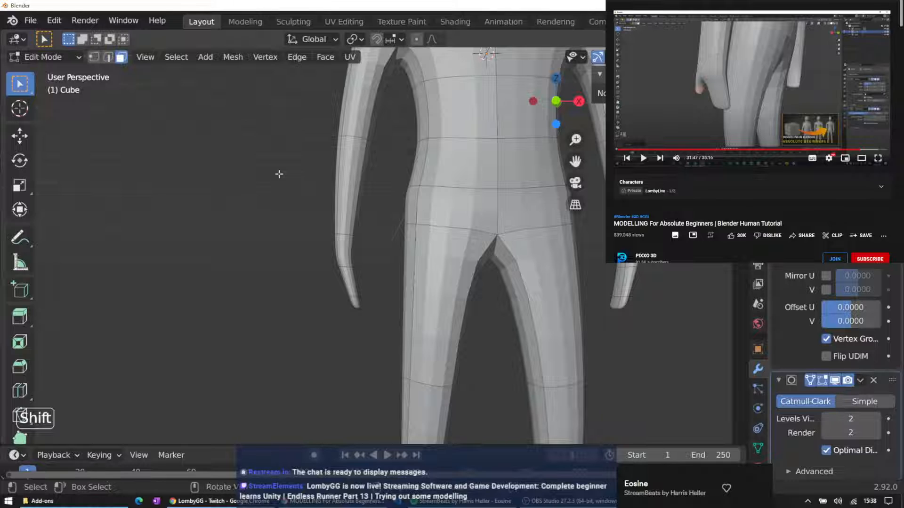
scroll(279, 174, down, 5)
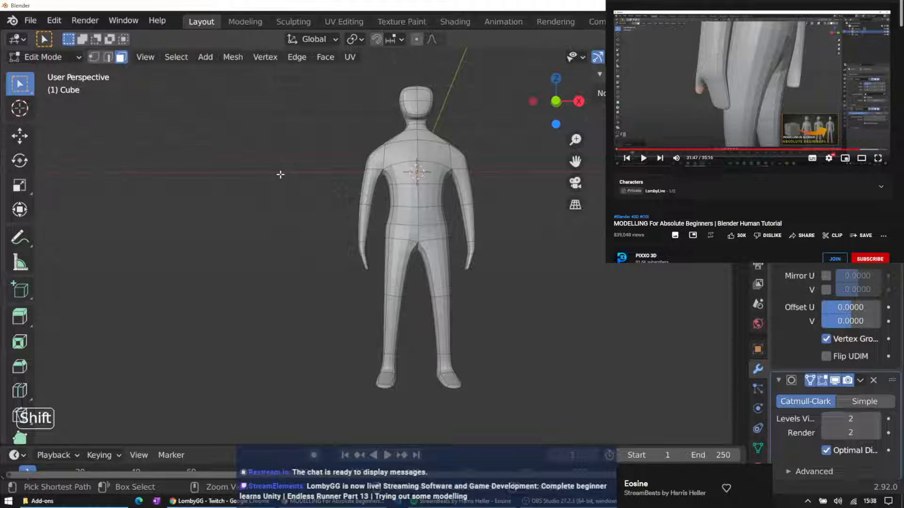
scroll(283, 175, up, 5)
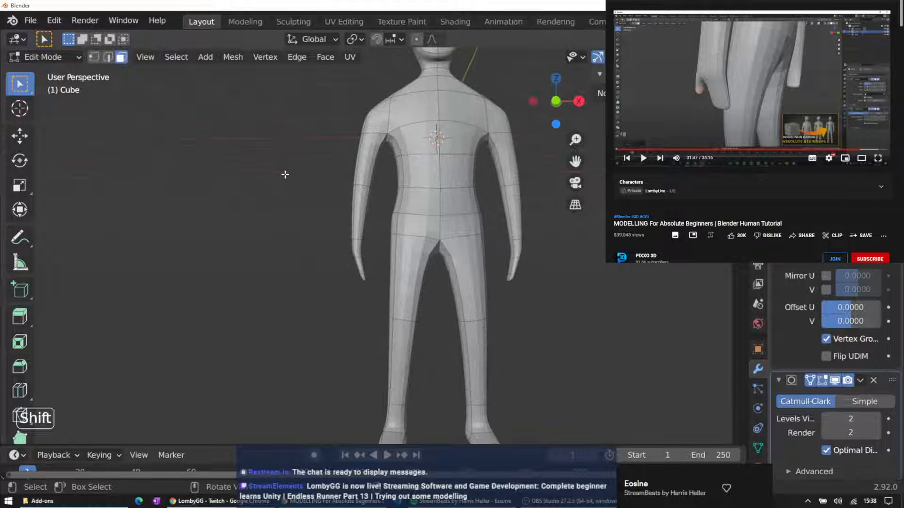
middle_drag(285, 177, 204, 233)
shift+drag(298, 268, 356, 319)
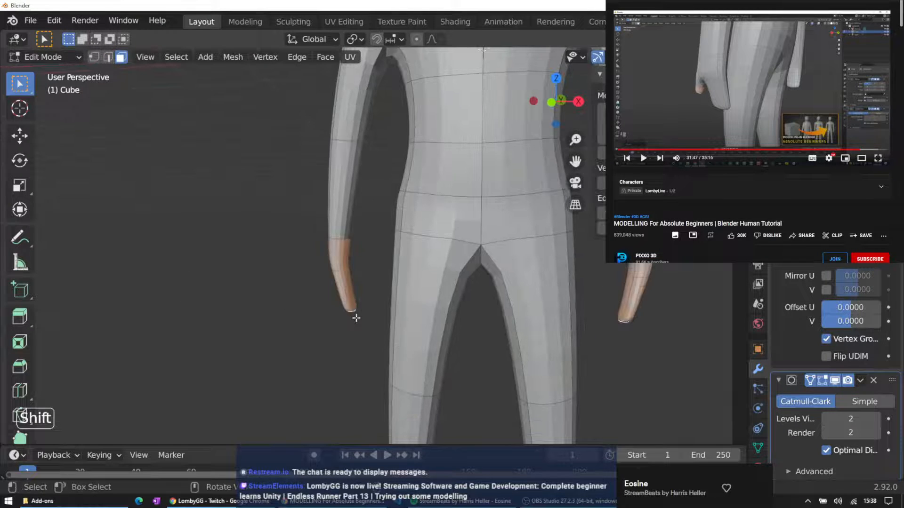
shift+drag(306, 280, 371, 335)
middle_drag(323, 317, 337, 274)
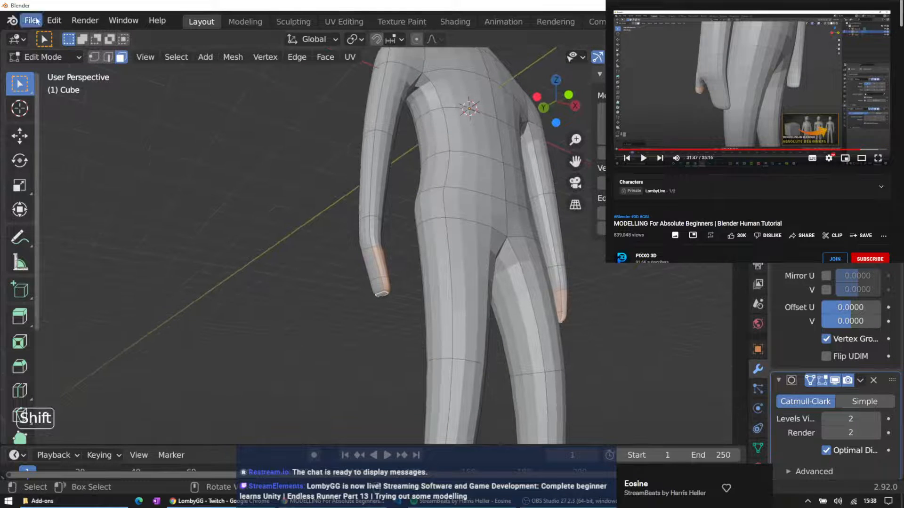
right_click(374, 210)
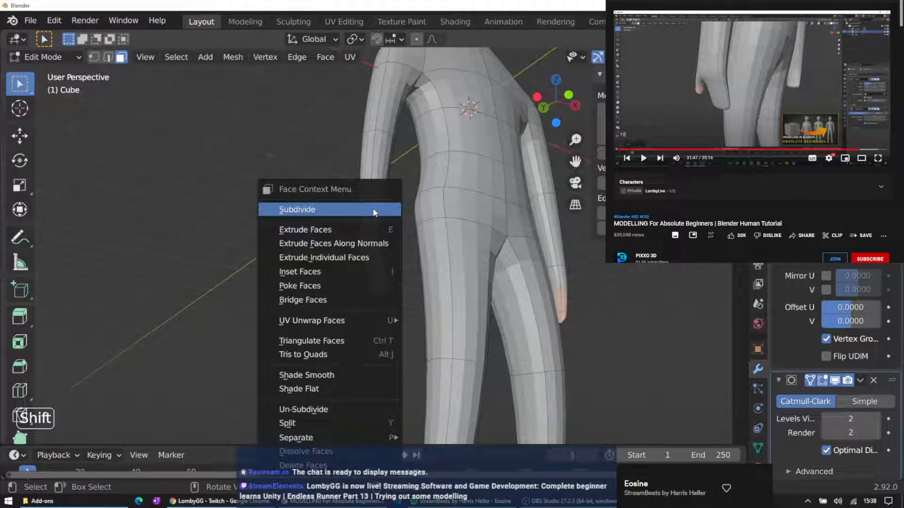
click(400, 141)
key(super)
key(super)
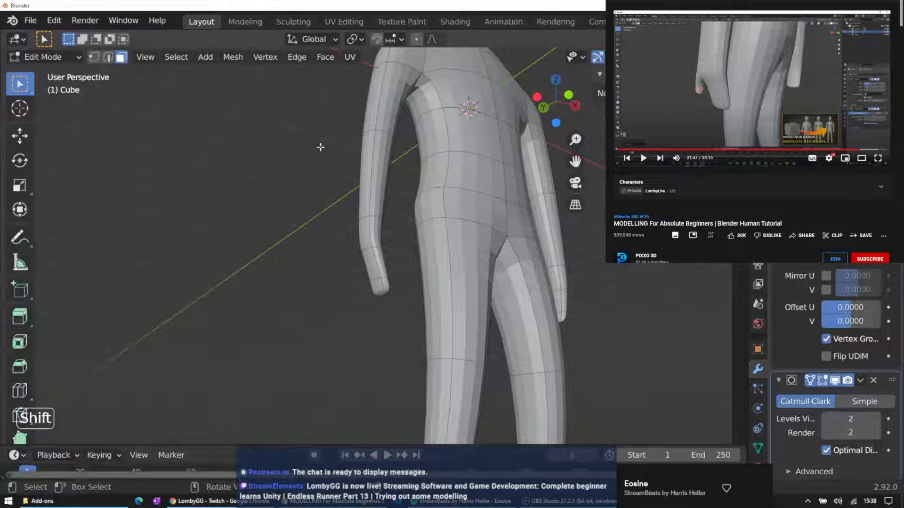
Switch the viewport to wireframe shading, select the lower hand faces through the mesh, and move them slightly upward toward the wrist
key(z)
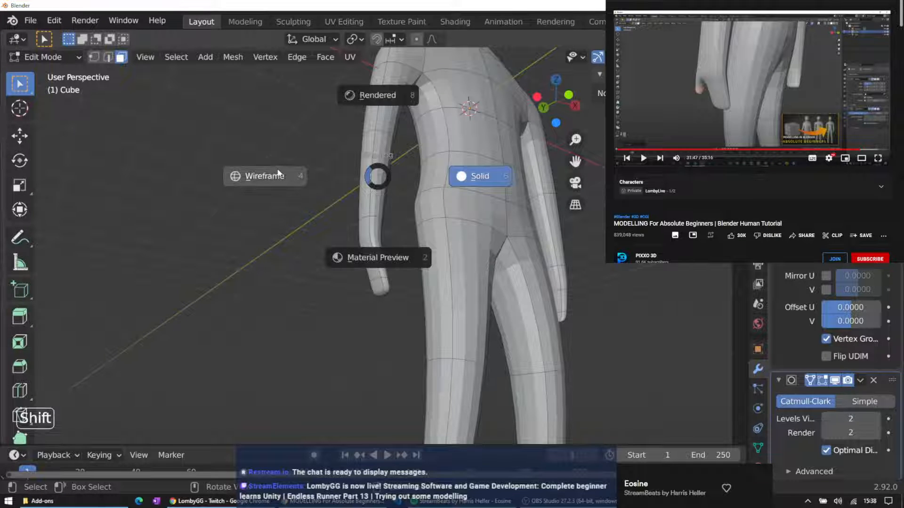
click(369, 176)
middle_drag(386, 301, 349, 319)
drag(336, 286, 379, 313)
middle_drag(380, 313, 317, 288)
key(ctrl+KP_Add)
key(g)
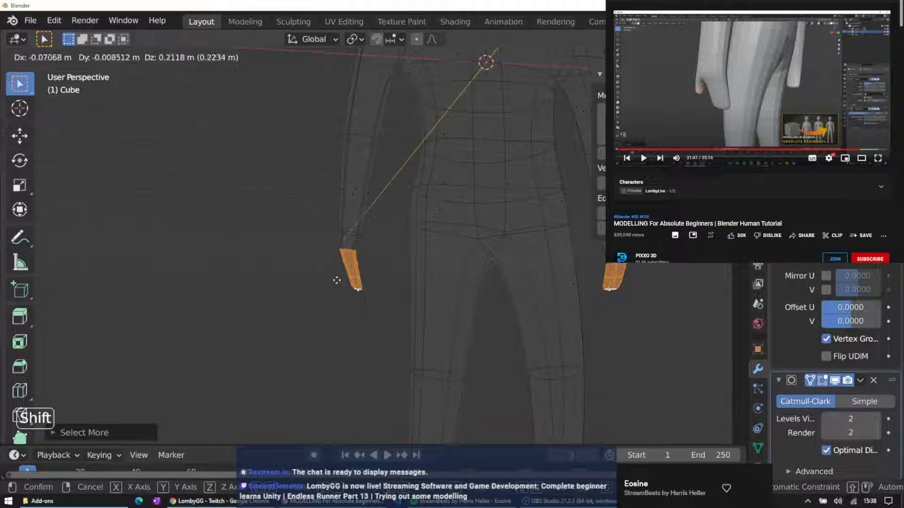
click(342, 285)
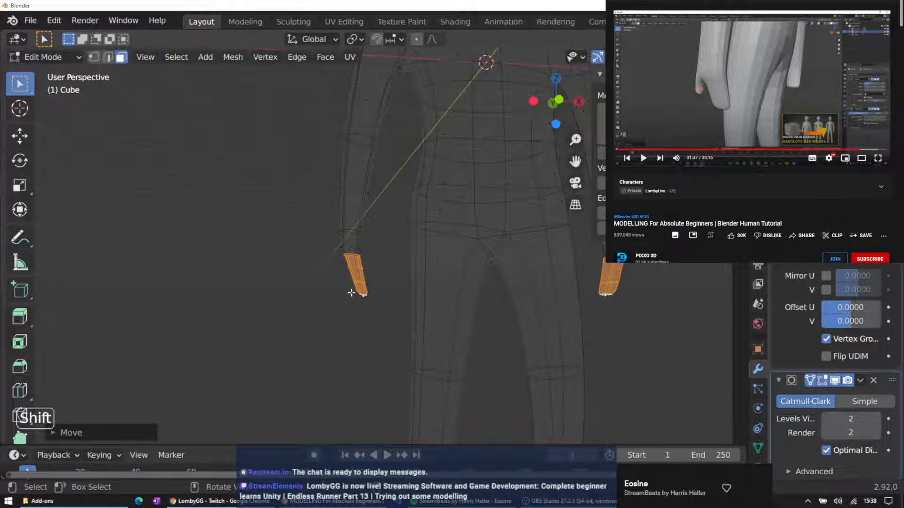
Select only the fingertip faces at the end of the hand and shift them slightly outward from the body
mouse_move(376, 187)
middle_down()
mouse_move(327, 234)
mouse_move(367, 191)
middle_up()
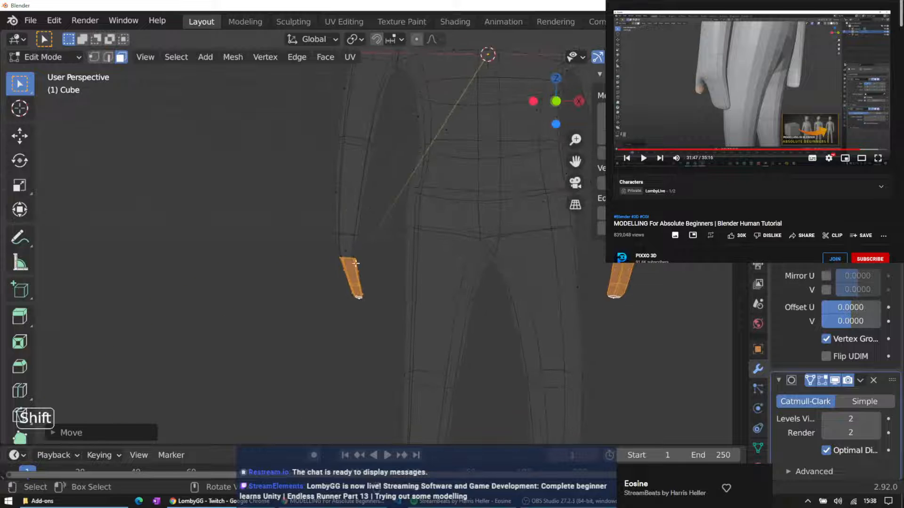
shift+click(343, 300)
shift+drag(337, 277, 378, 320)
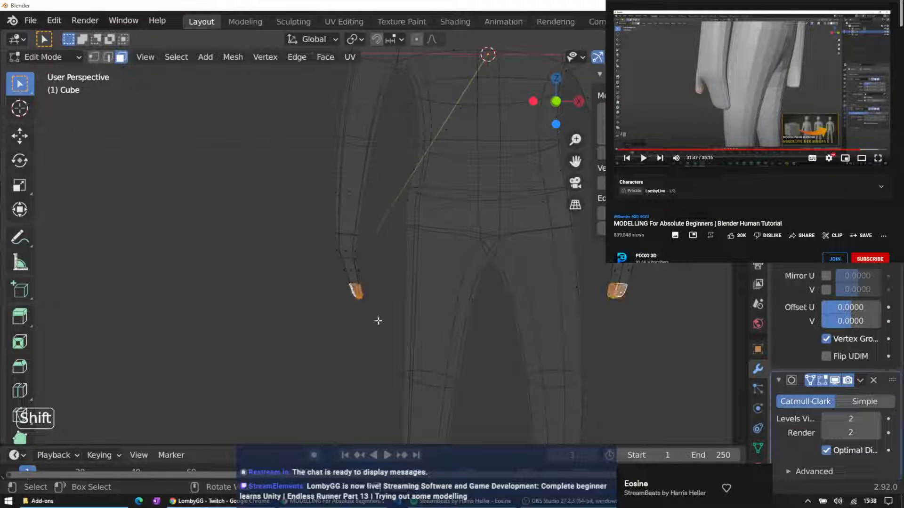
key(g)
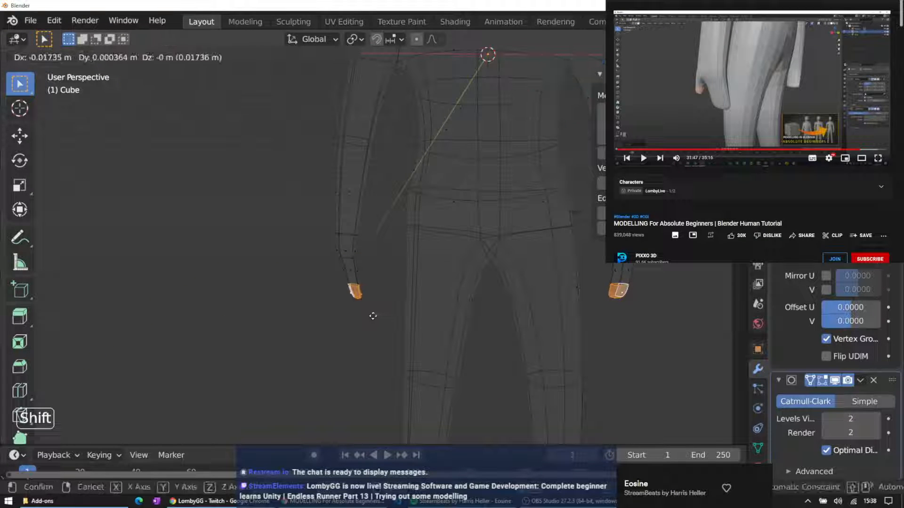
click(368, 316)
Grow the selection from the fingertips over the whole hand and move it about -0.19 m along the global Y axis
middle_drag(368, 315, 343, 247)
key(ctrl+KP_Add)
key(ctrl+KP_Add)
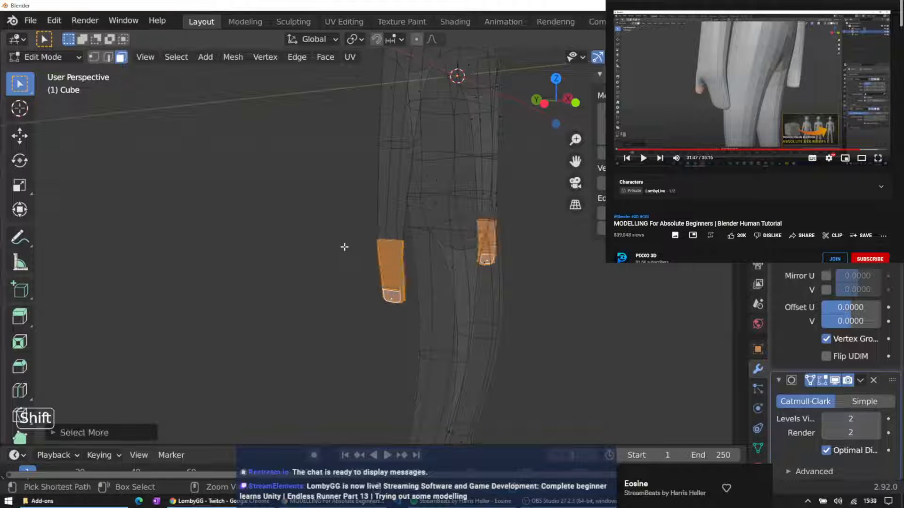
key(g)
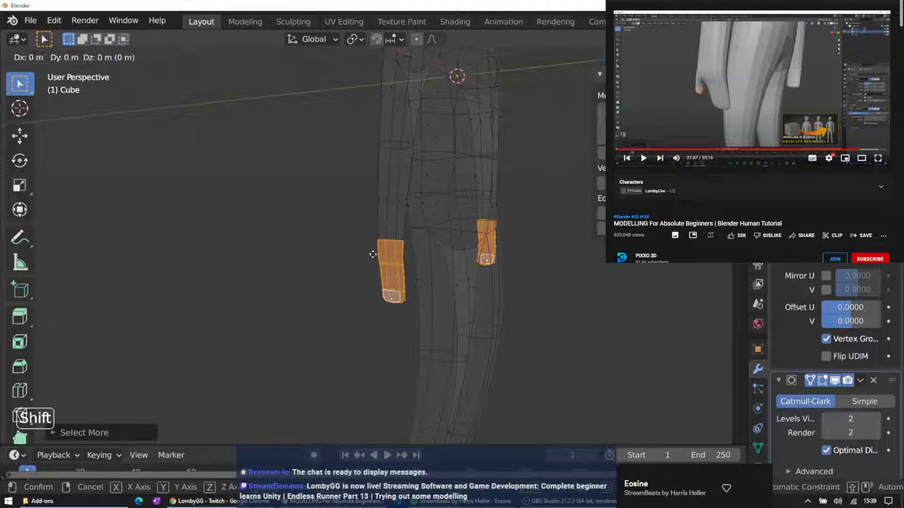
key(z)
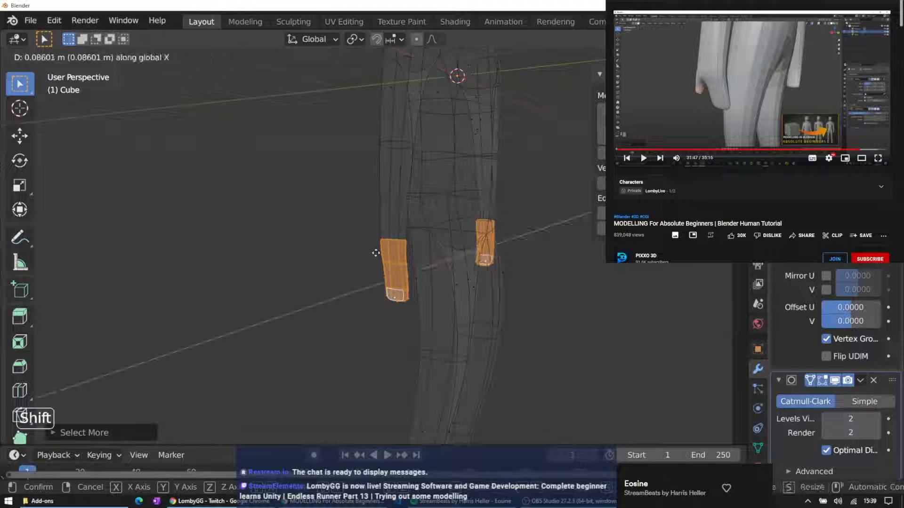
key(y)
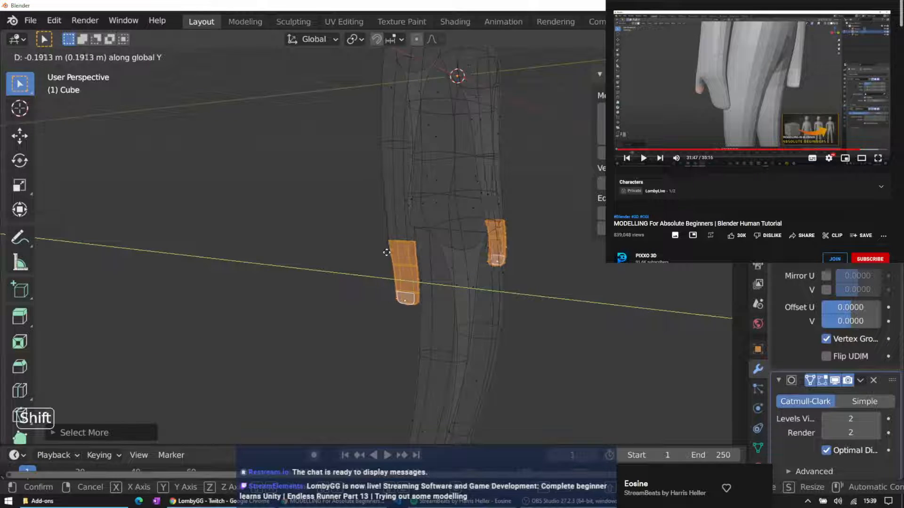
click(388, 252)
Shrink the selection back to the fingertip faces and move them along the global Y axis
middle_drag(388, 253, 368, 309)
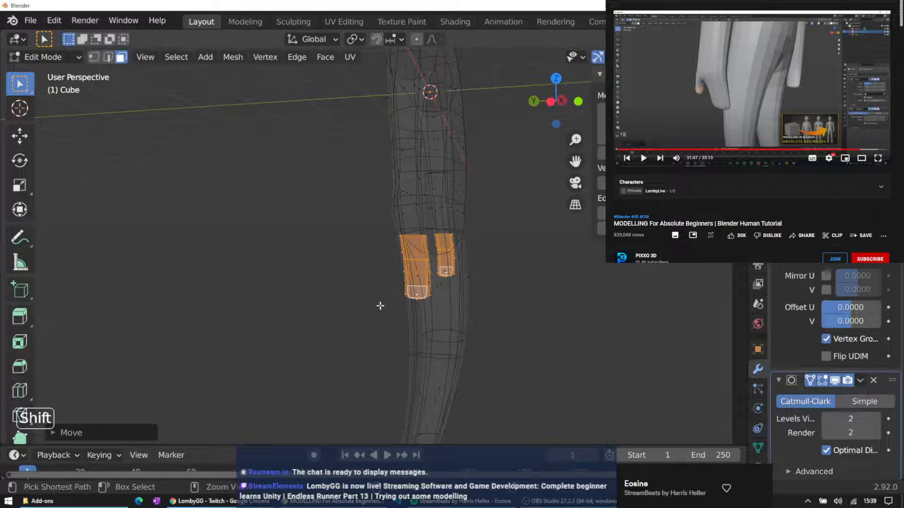
key(ctrl+KP_Subtract)
key(ctrl+KP_Subtract)
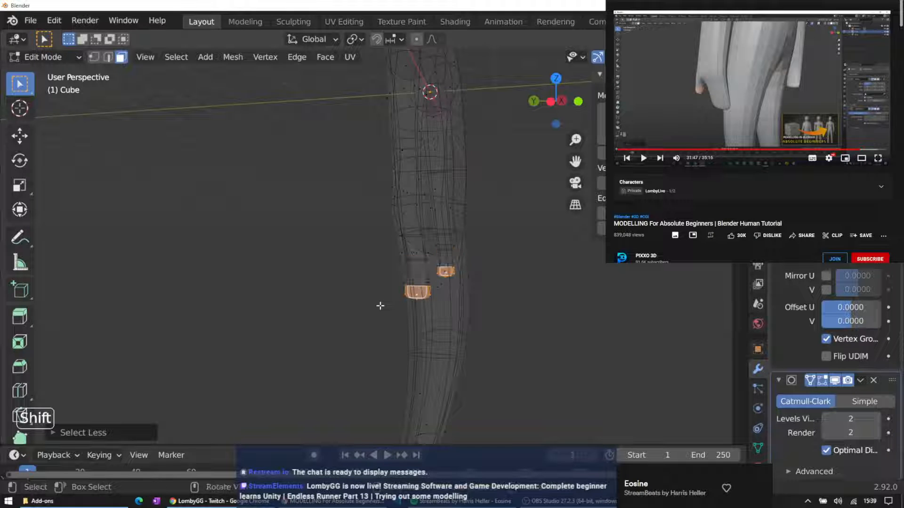
key(g)
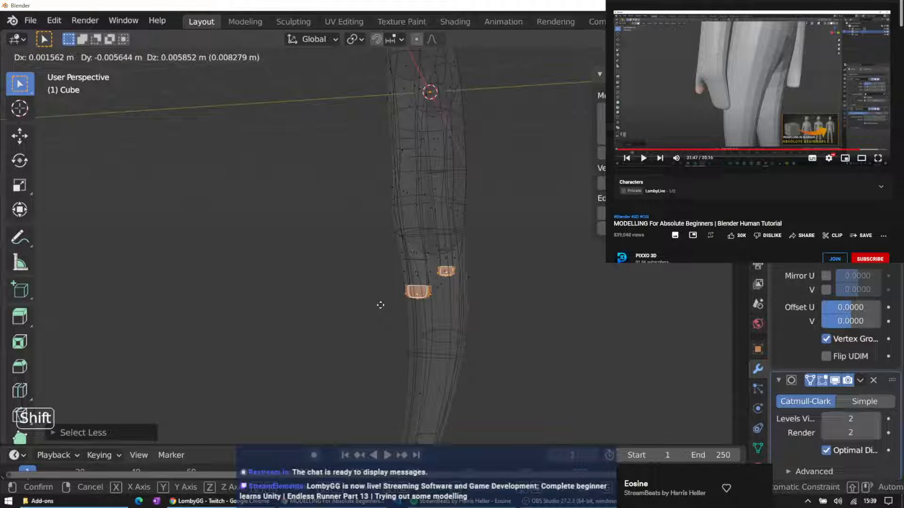
key(y)
click(389, 296)
Select the edge loop across the upper hand in edge mode and move it up about 0.17 m along the global Z axis
middle_drag(383, 305, 367, 258)
click(306, 276)
drag(357, 257, 393, 268)
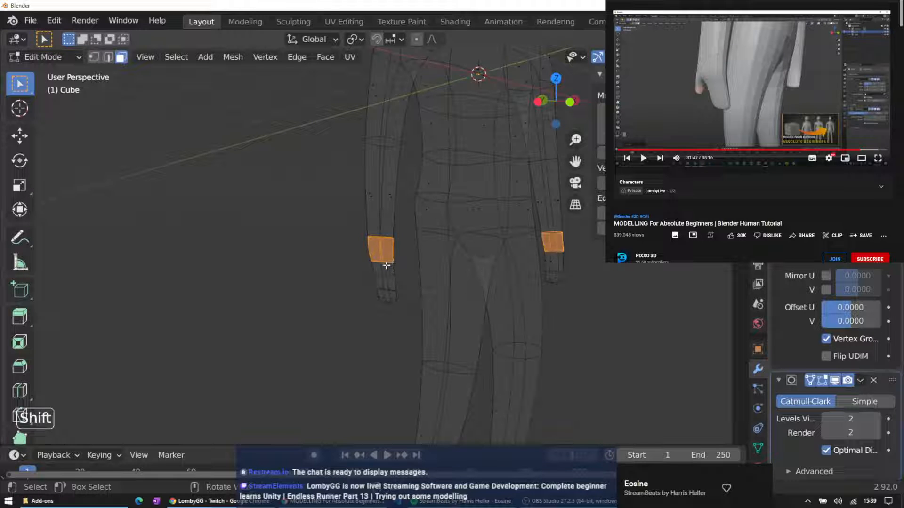
click(387, 268)
shift+click(108, 57)
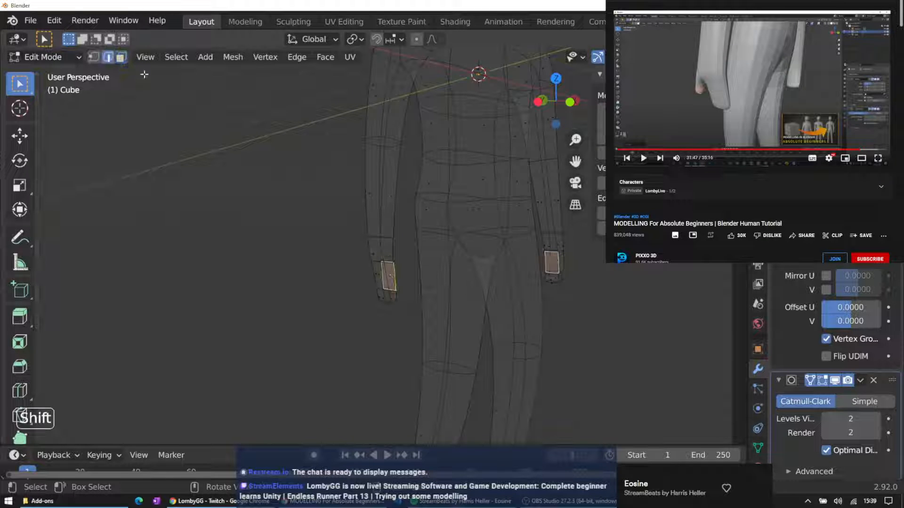
click(379, 262)
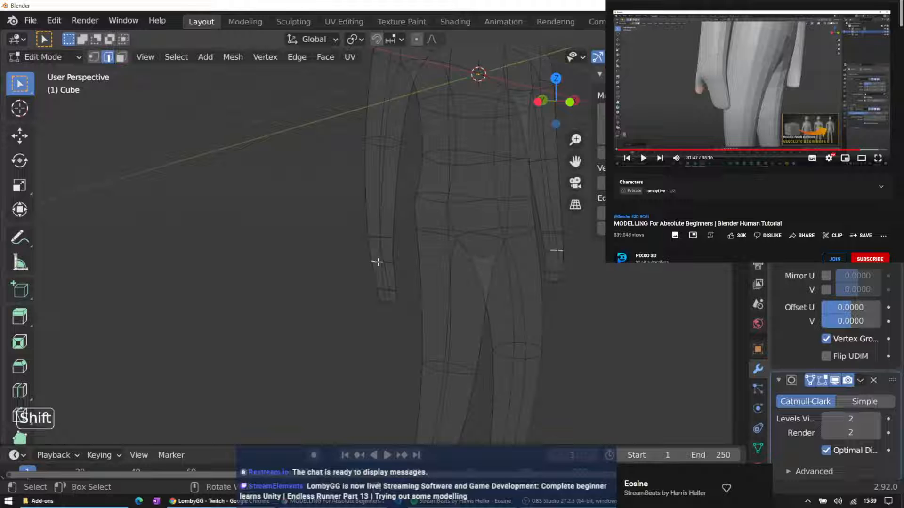
alt+click(388, 262)
middle_drag(402, 259, 368, 258)
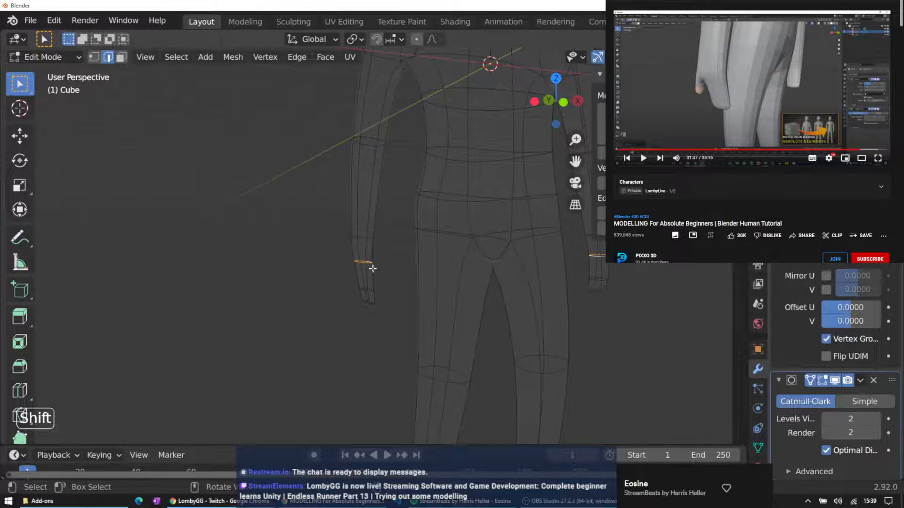
key(g)
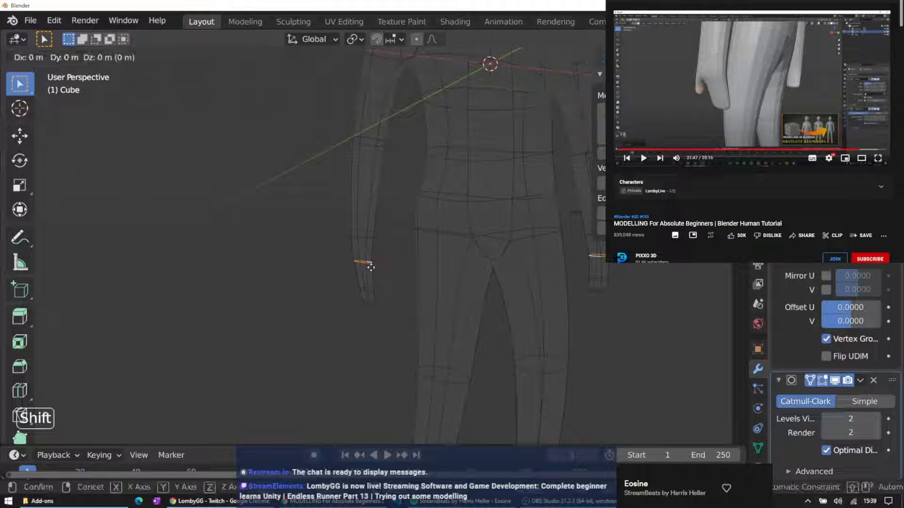
key(z)
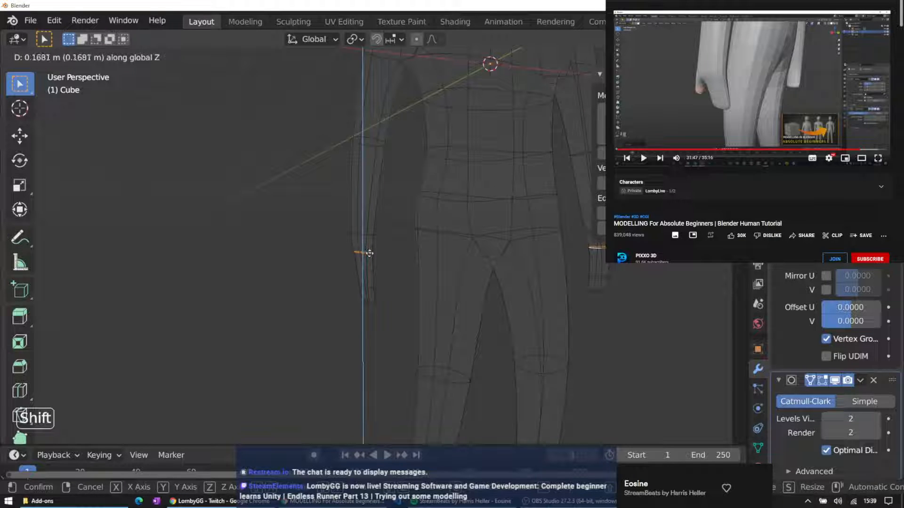
click(369, 254)
Select the wrist edge loop with its adjoining edges and lower it about 0.11 m along the global Z axis
middle_drag(357, 231, 352, 250)
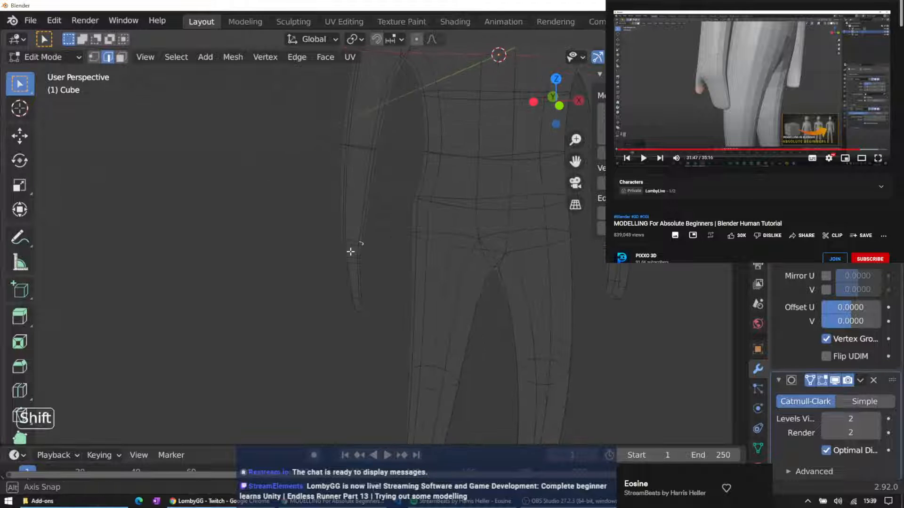
drag(323, 230, 368, 255)
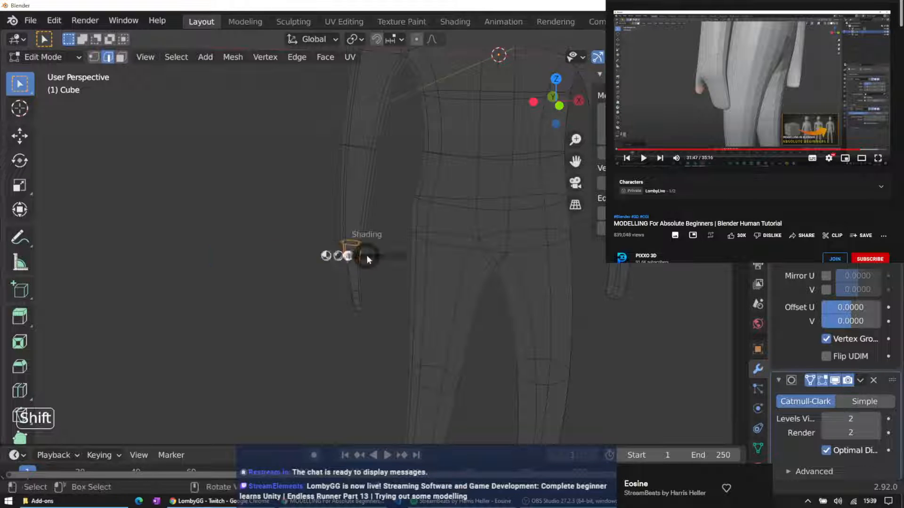
key(Escape)
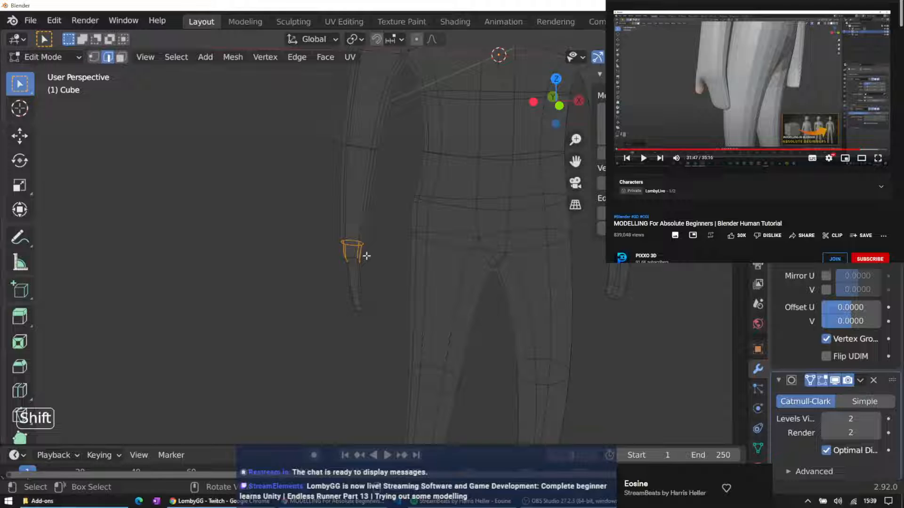
key(e)
key(z)
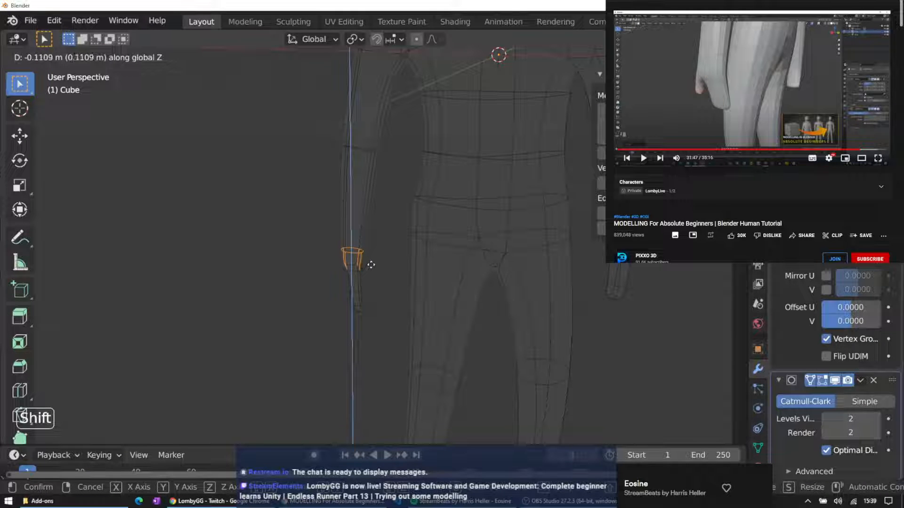
click(377, 266)
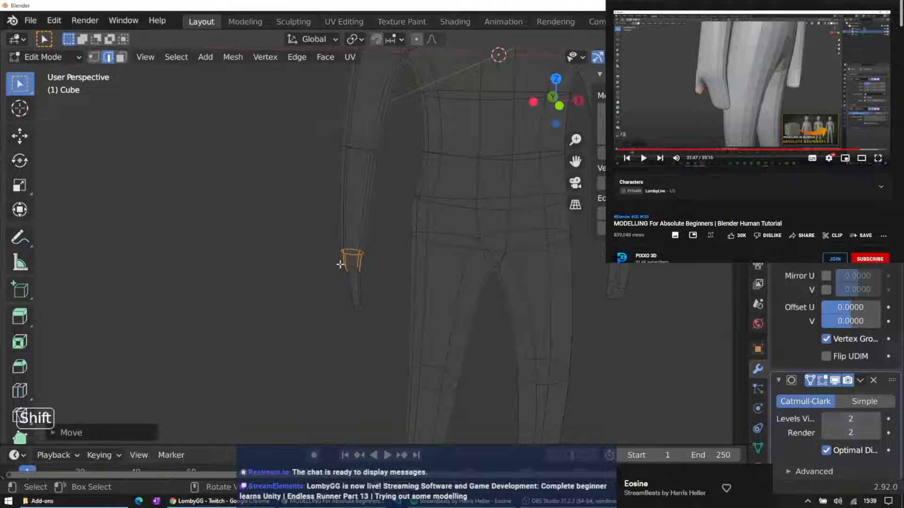
Select the edge loop just below the wrist with its connected edges and move it slightly down along the global Z axis
click(359, 273)
drag(342, 263, 368, 276)
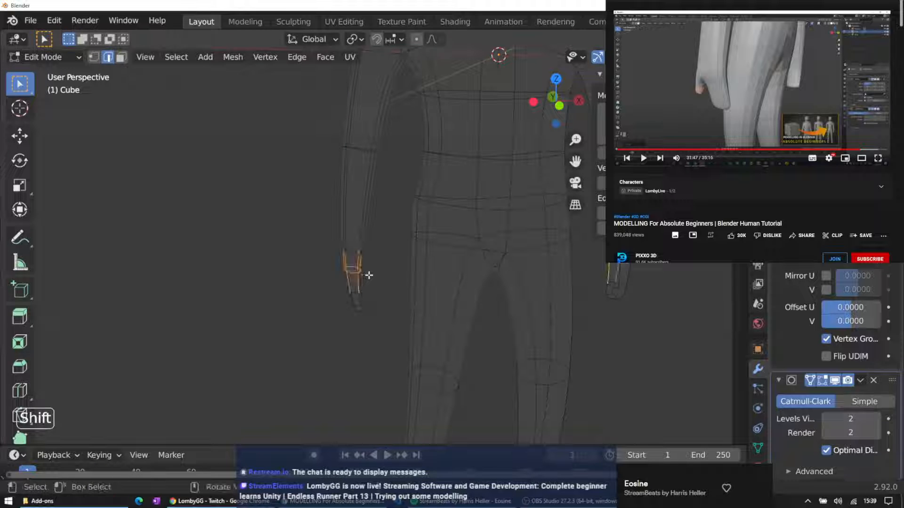
key(e)
key(z)
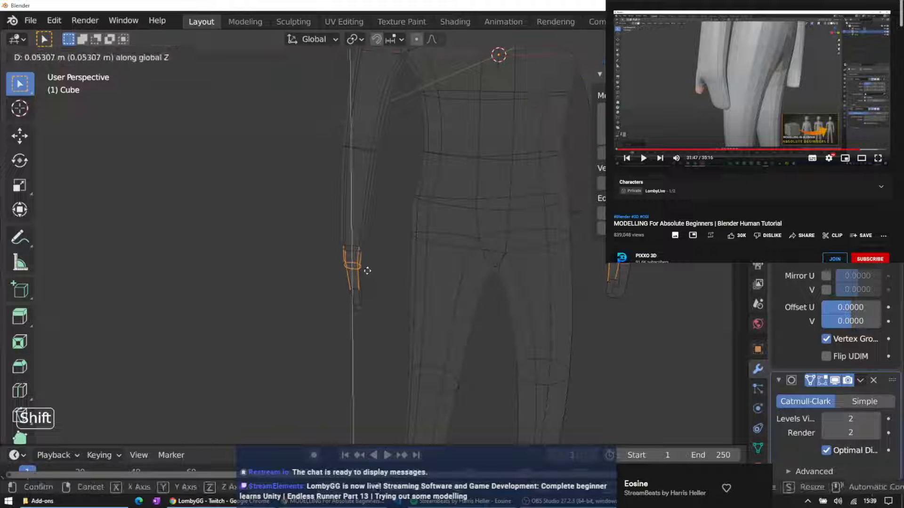
click(367, 277)
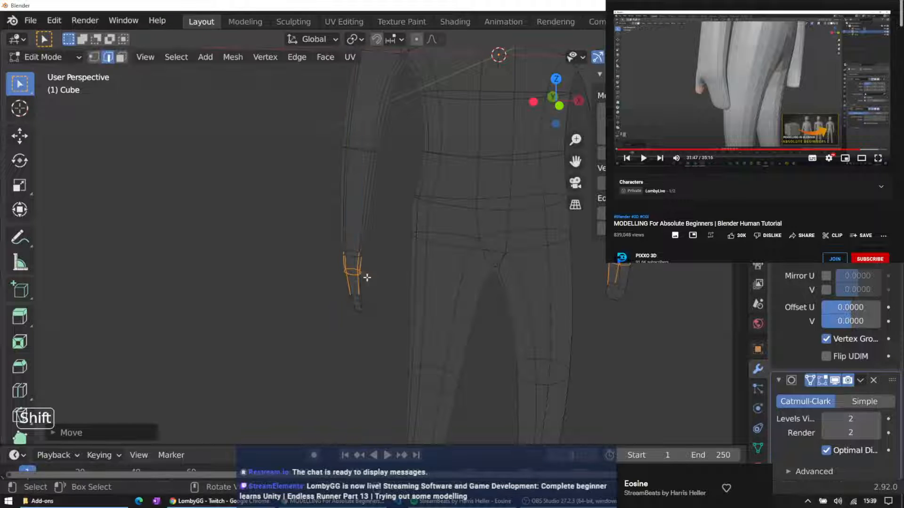
Select the wrist band and its adjoining hand edges on both arms and scale them up along the global Z axis
middle_drag(311, 265, 340, 233)
drag(340, 235, 413, 283)
click(330, 229)
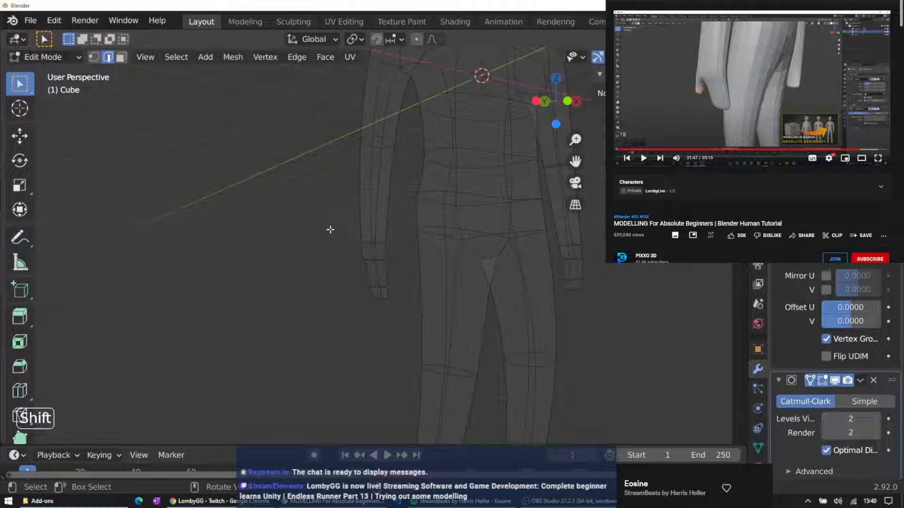
drag(336, 225, 398, 267)
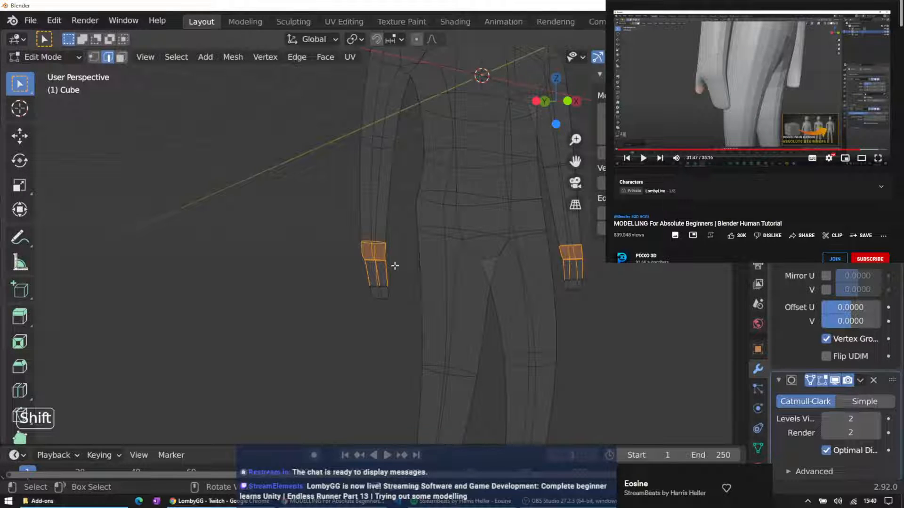
key(s)
key(z)
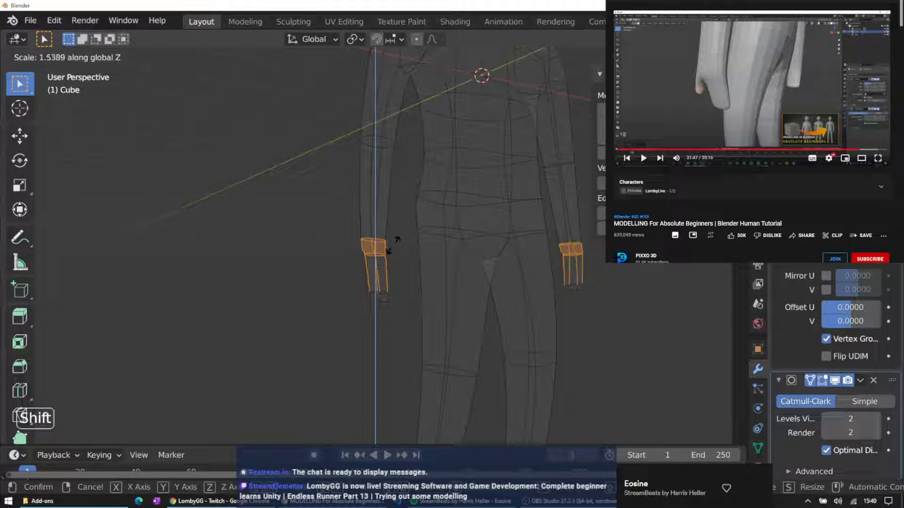
click(394, 247)
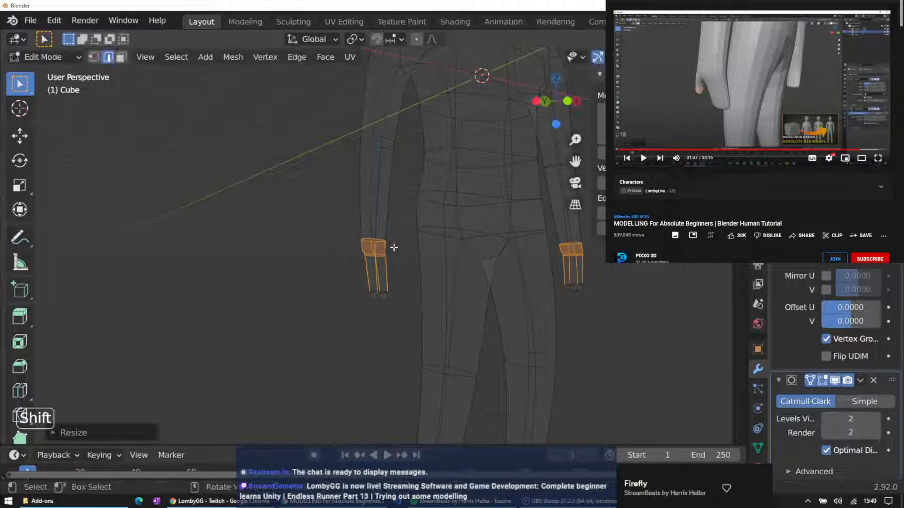
In face mode, select the long side face of the hand and move it about 0.03 m, mostly along Y
middle_drag(398, 239, 463, 266)
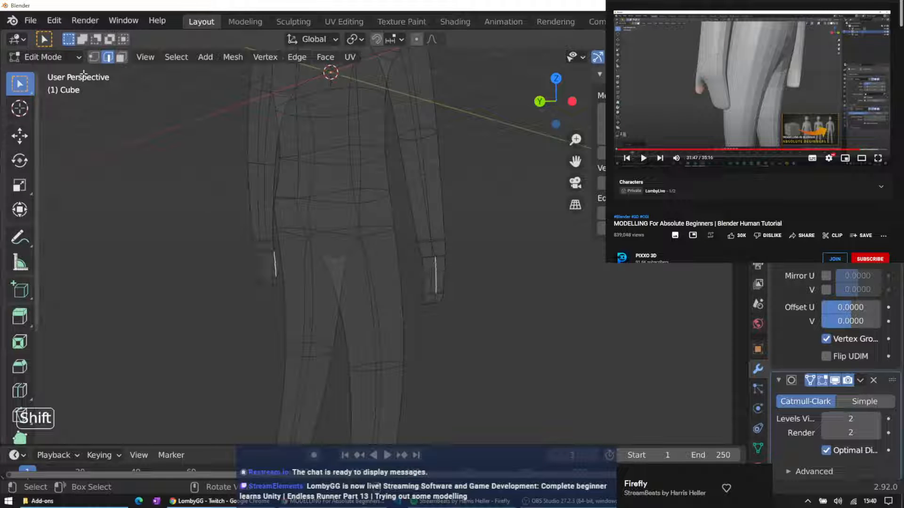
shift+click(120, 58)
click(428, 272)
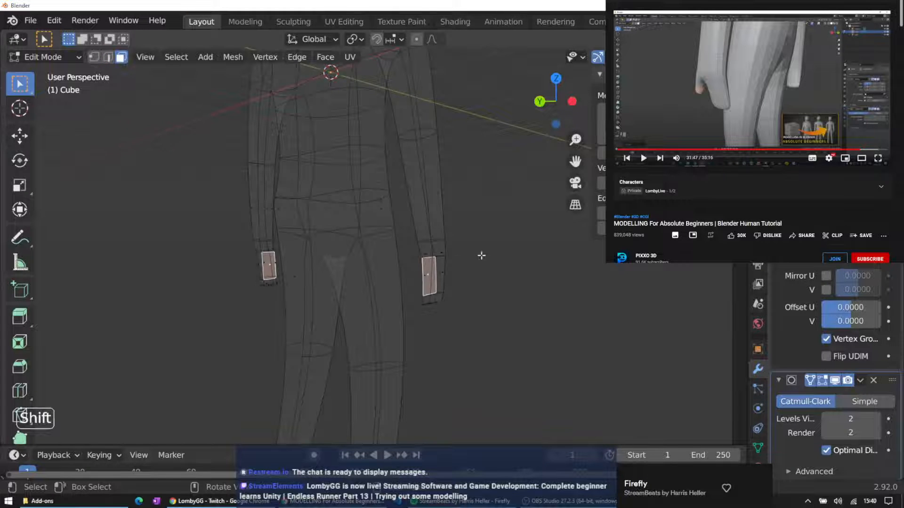
middle_drag(480, 254, 370, 262)
mouse_move(461, 283)
middle_down()
mouse_move(478, 279)
mouse_move(352, 258)
mouse_move(450, 277)
middle_up()
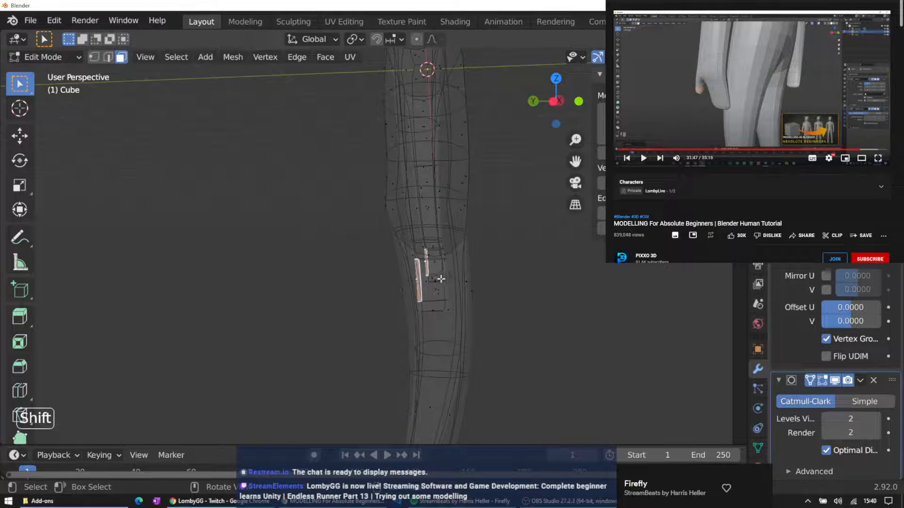
key(g)
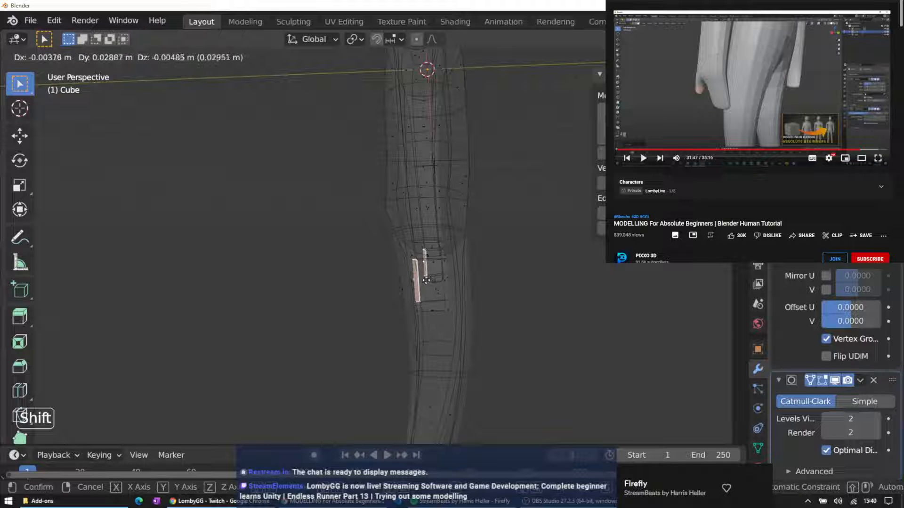
click(425, 279)
middle_drag(471, 264, 406, 265)
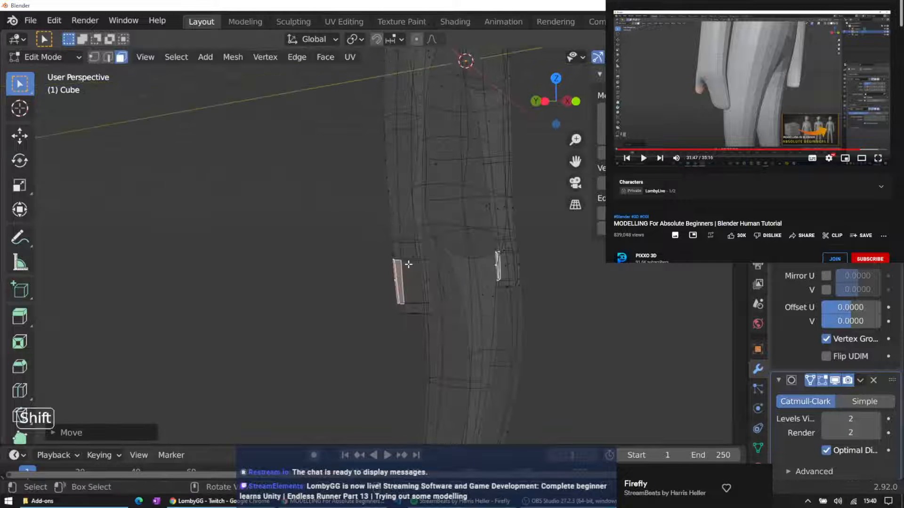
Switch to solid shading, select the inner front face of the wrist band and rotate it to angle the thumb base
key(z)
click(475, 266)
mouse_move(476, 266)
middle_down()
mouse_move(339, 264)
mouse_move(254, 250)
mouse_move(256, 278)
mouse_move(406, 261)
mouse_move(388, 267)
middle_up()
click(410, 256)
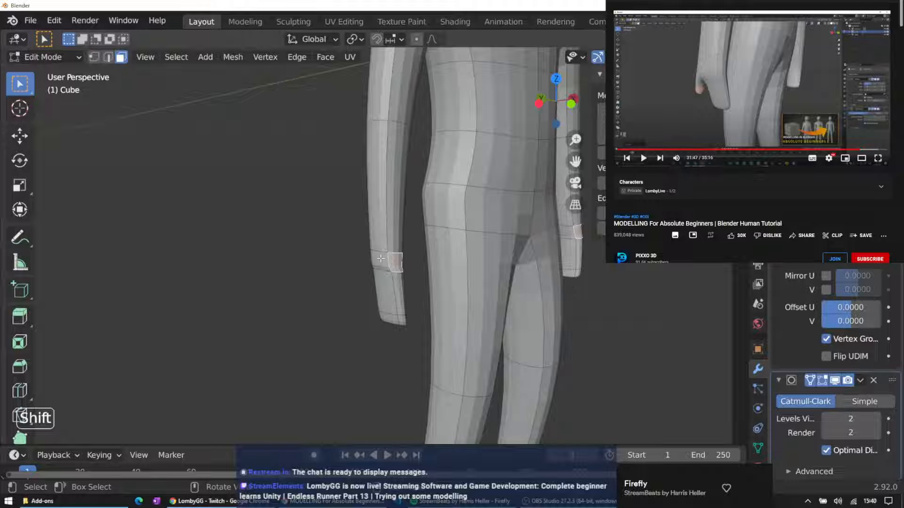
key(r)
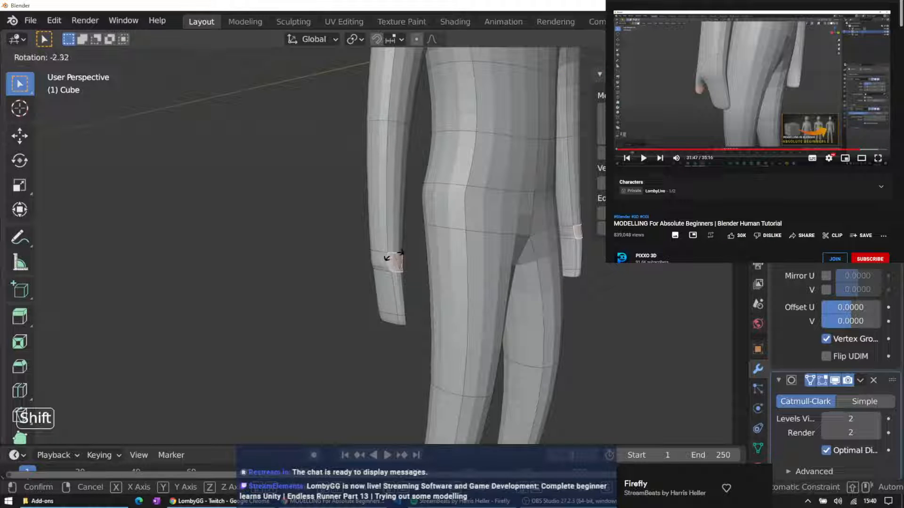
click(393, 260)
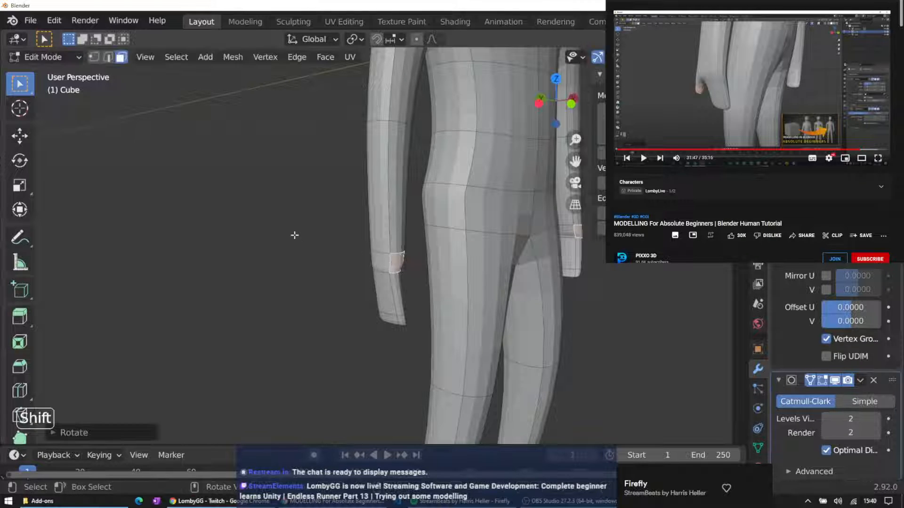
middle_drag(297, 234, 341, 211)
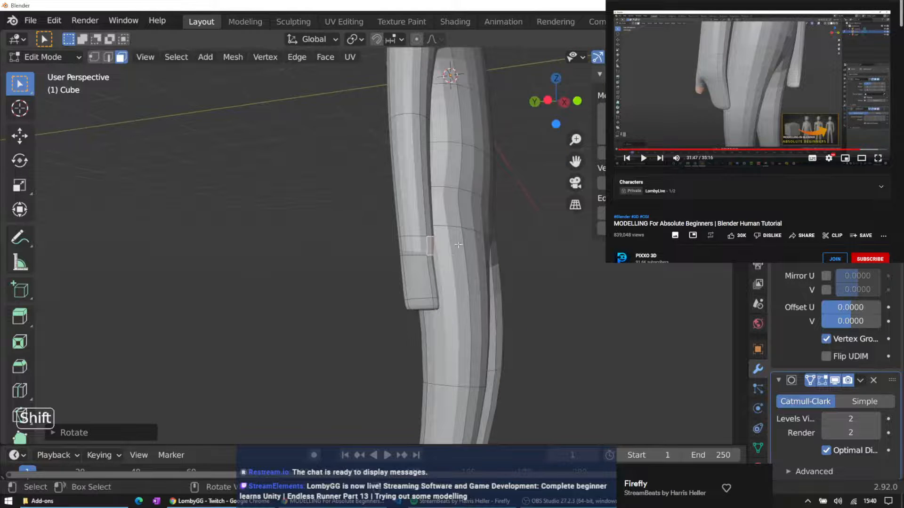
key(r)
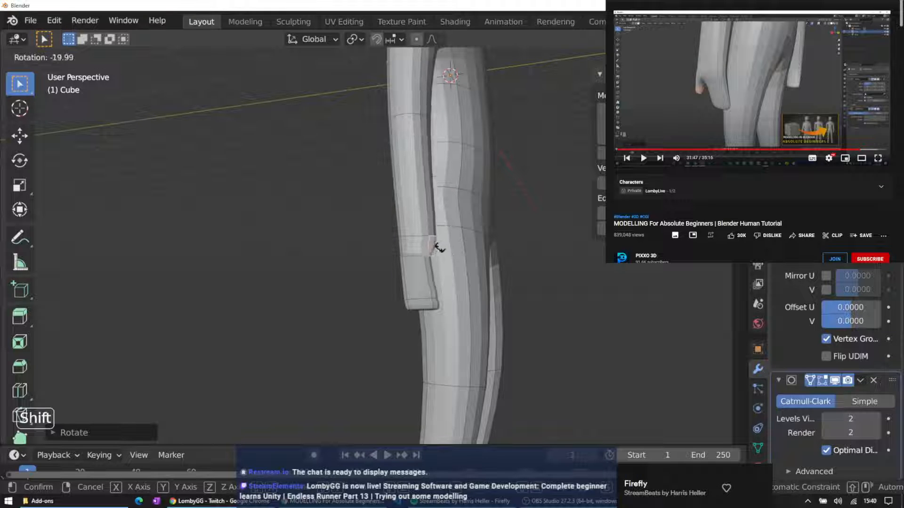
click(539, 178)
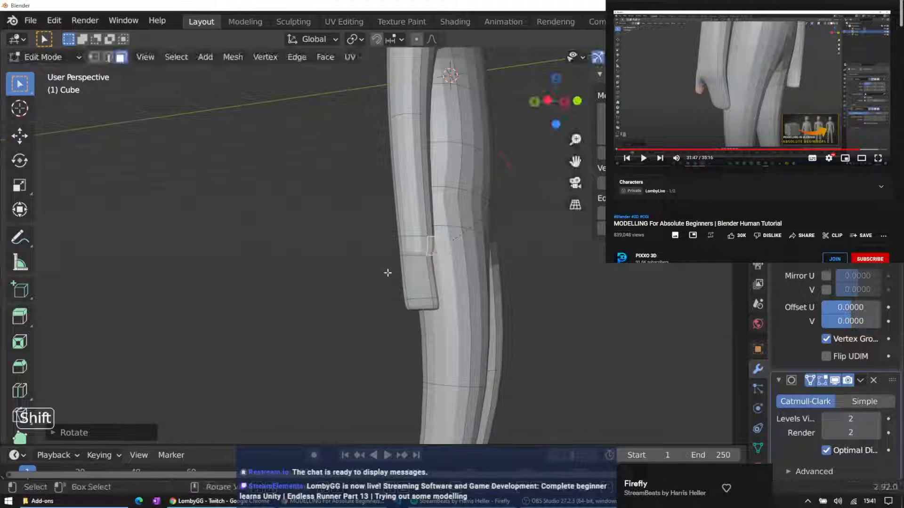
Try extruding the angled wrist face into a thumb, repeat the extrusion in wireframe shading, and undo both
key(e)
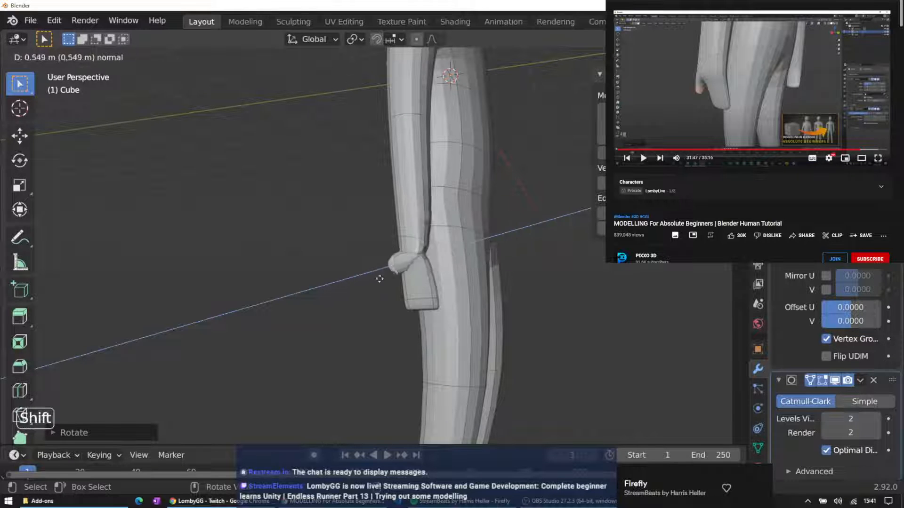
click(436, 236)
key(z)
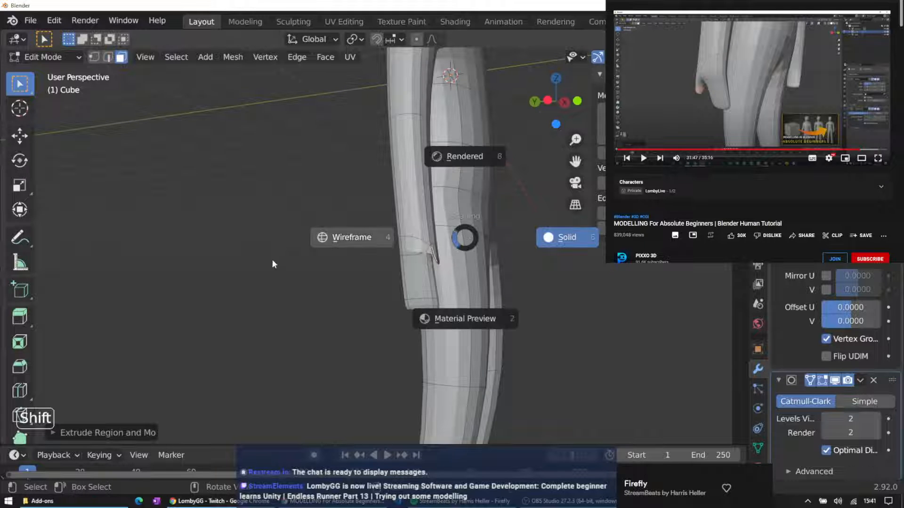
click(278, 240)
middle_drag(354, 220, 274, 217)
key(e)
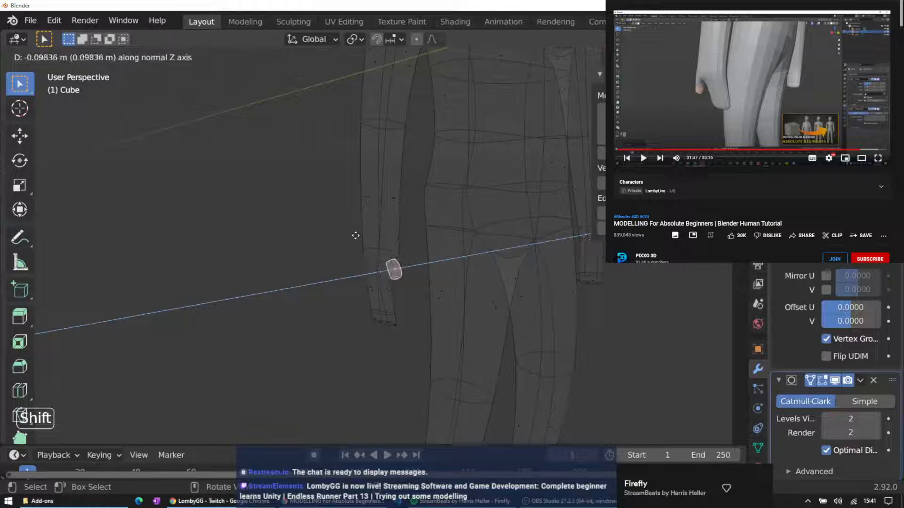
click(361, 231)
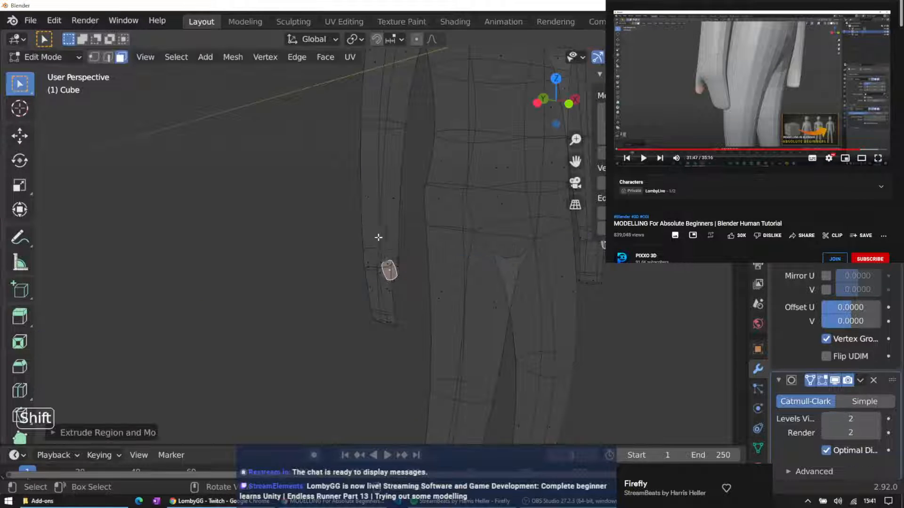
key(ctrl+z)
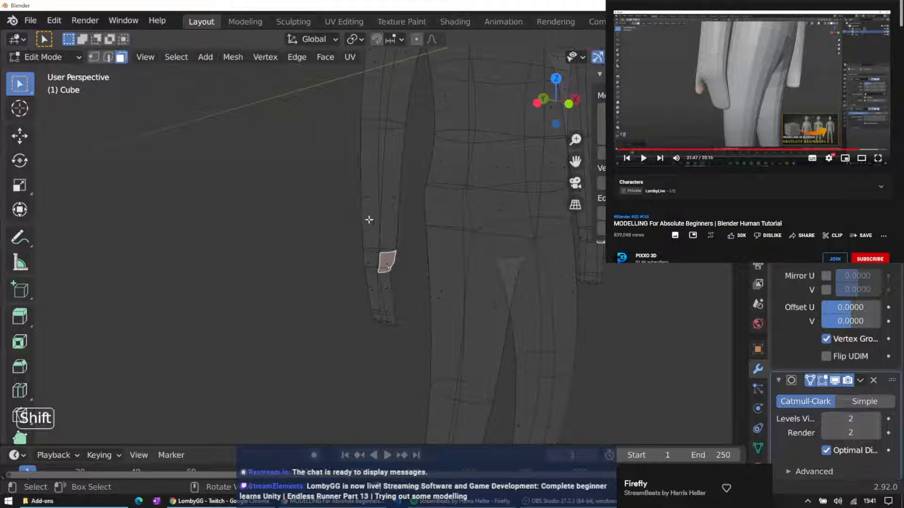
Return to solid shading, try extruding the thumb base face along its normal, and undo the extrusion
key(z)
click(490, 224)
mouse_move(491, 223)
middle_down()
mouse_move(317, 210)
mouse_move(177, 219)
mouse_move(236, 246)
mouse_move(414, 254)
mouse_move(377, 216)
mouse_move(502, 210)
mouse_move(452, 229)
middle_up()
key(e)
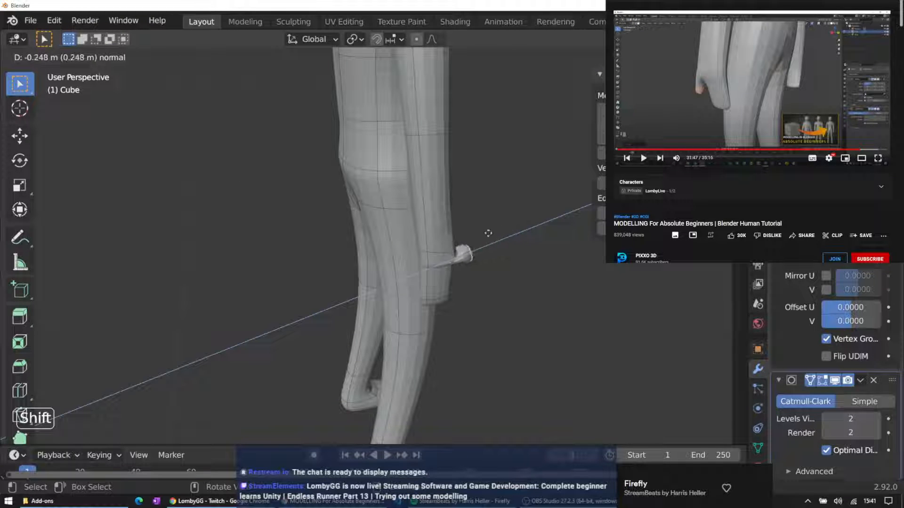
middle_drag(487, 232, 451, 218)
right_click(473, 243)
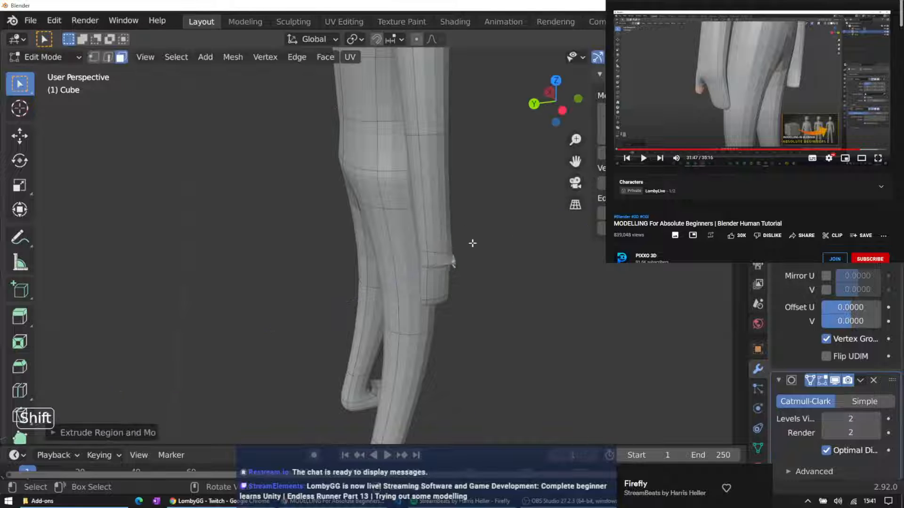
middle_drag(496, 241, 422, 222)
key(ctrl+z)
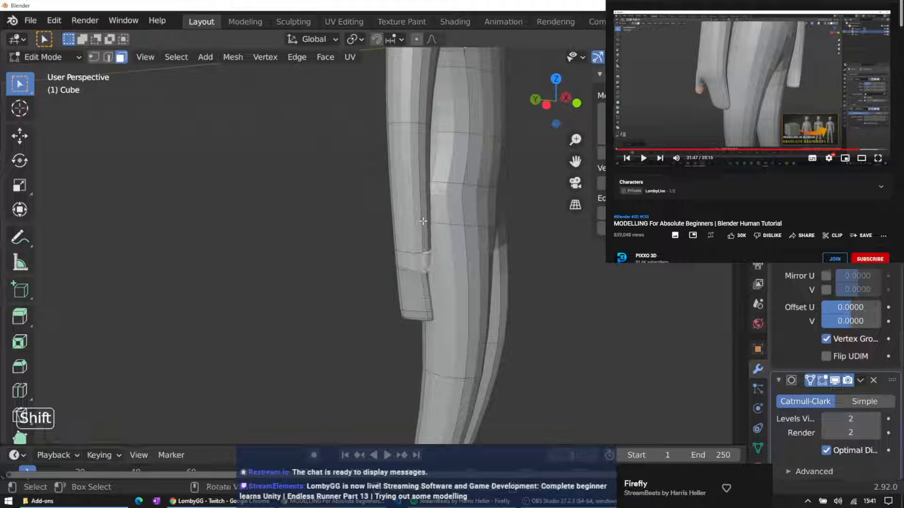
Try a longer extrusion of the thumb base face from the front of the hand and undo it
middle_drag(384, 269, 287, 240)
middle_drag(339, 250, 377, 259)
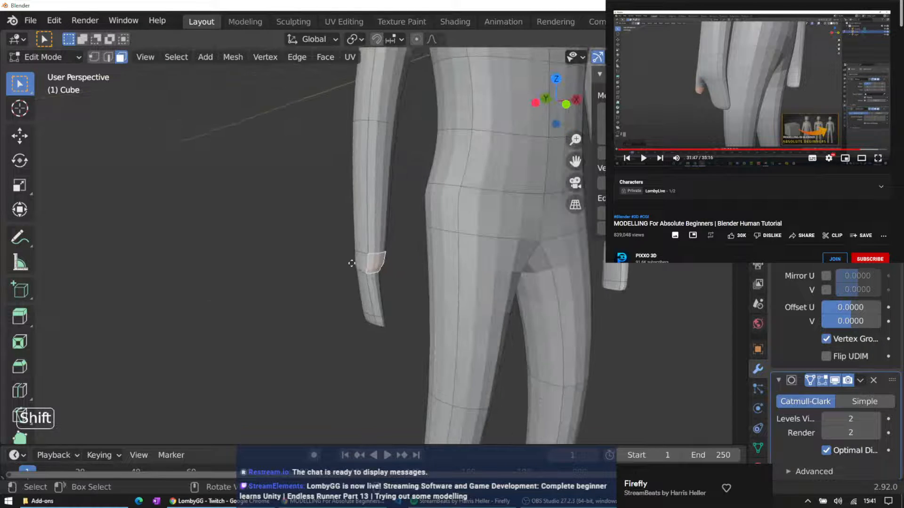
key(e)
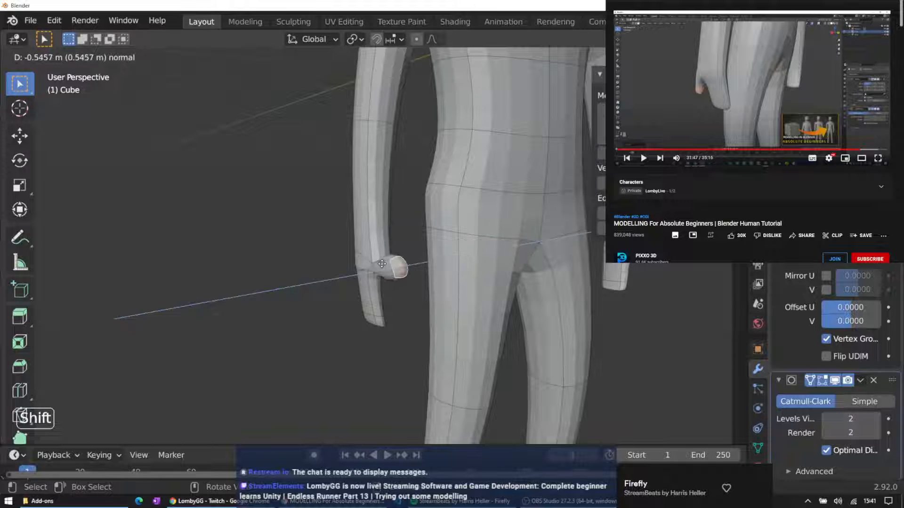
click(369, 265)
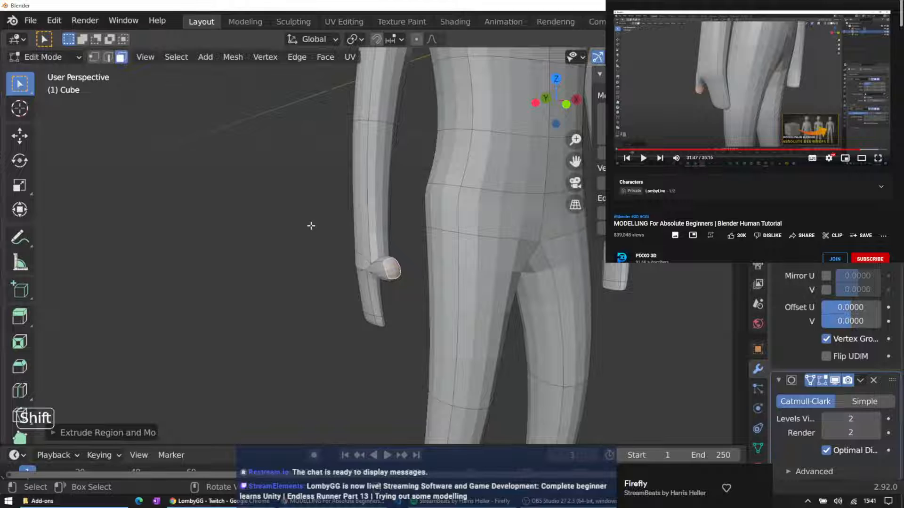
middle_drag(311, 225, 130, 213)
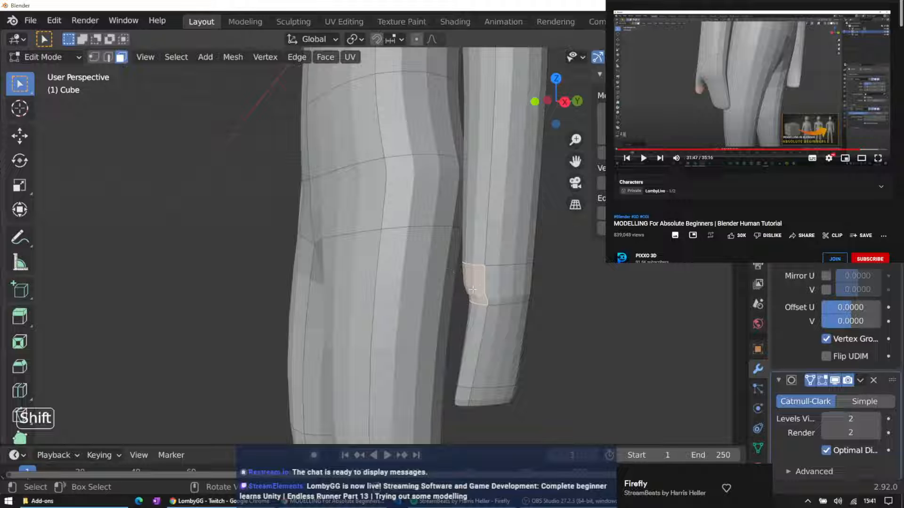
Turn off the Subdivision modifier's on-cage display so the original mesh cage shows around the hand
middle_drag(473, 284, 473, 264)
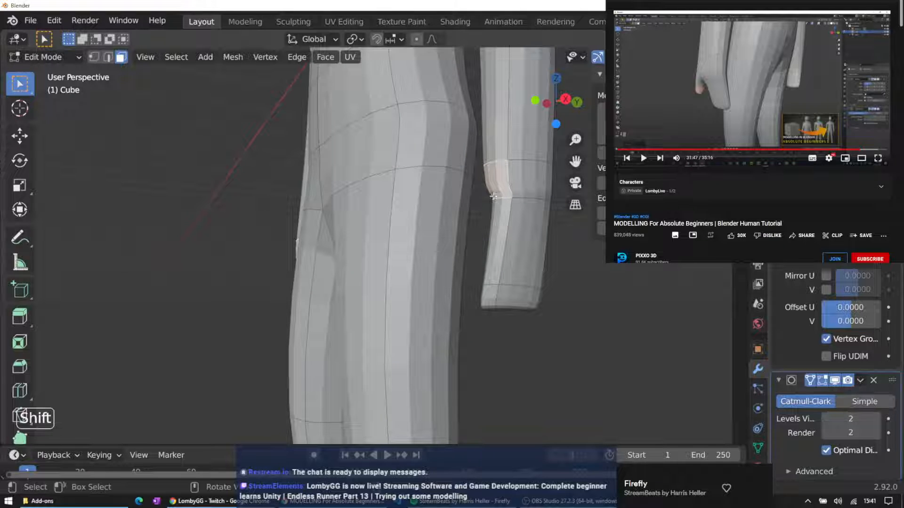
middle_drag(255, 218, 473, 232)
middle_drag(344, 258, 398, 239)
scroll(437, 253, up, 2)
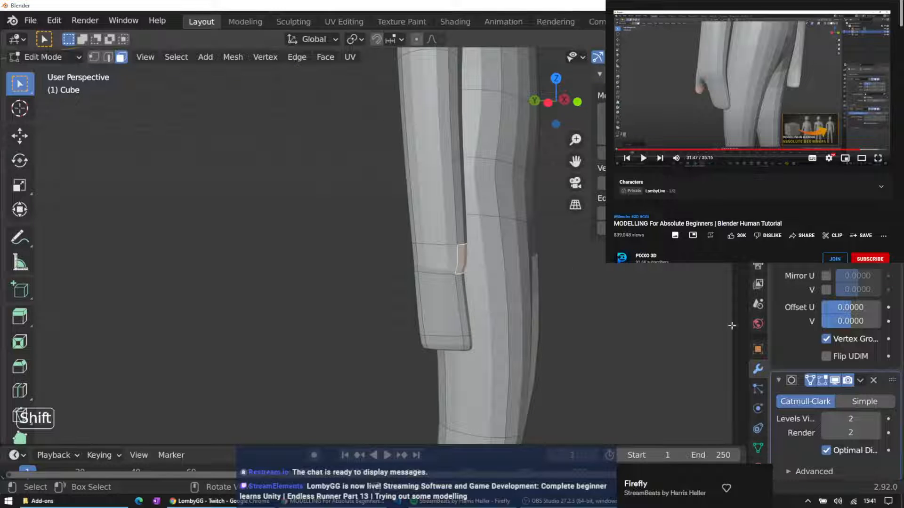
click(811, 383)
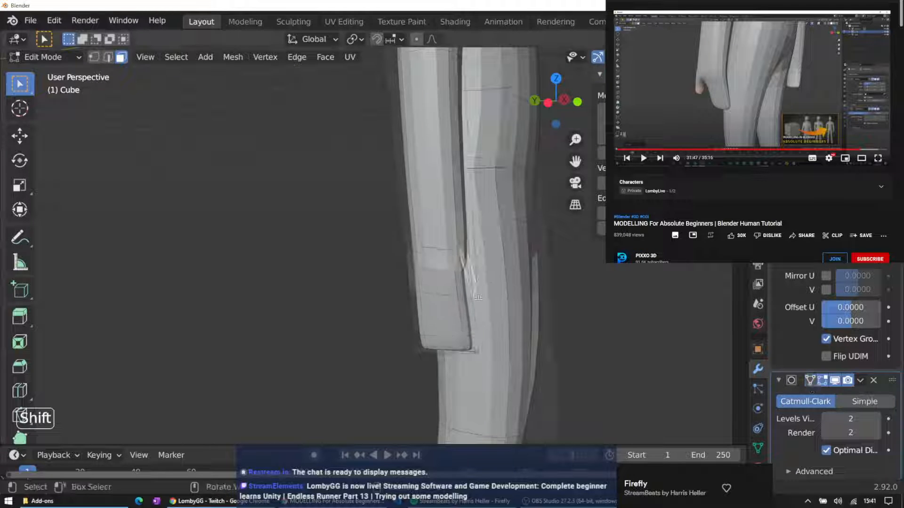
Try extruding the thumb base face on the original cage, and try selecting the adjacent forearm face
mouse_move(424, 283)
middle_down()
mouse_move(385, 300)
mouse_move(421, 295)
middle_up()
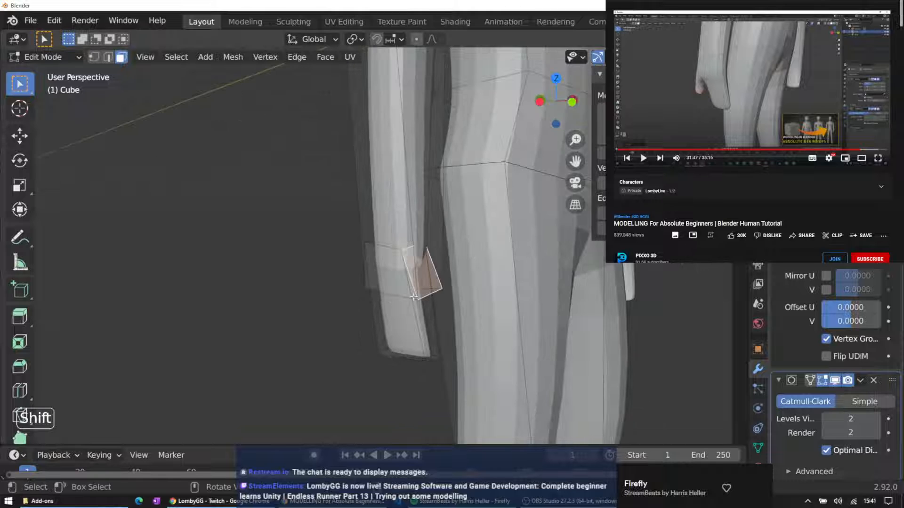
key(e)
right_click(466, 273)
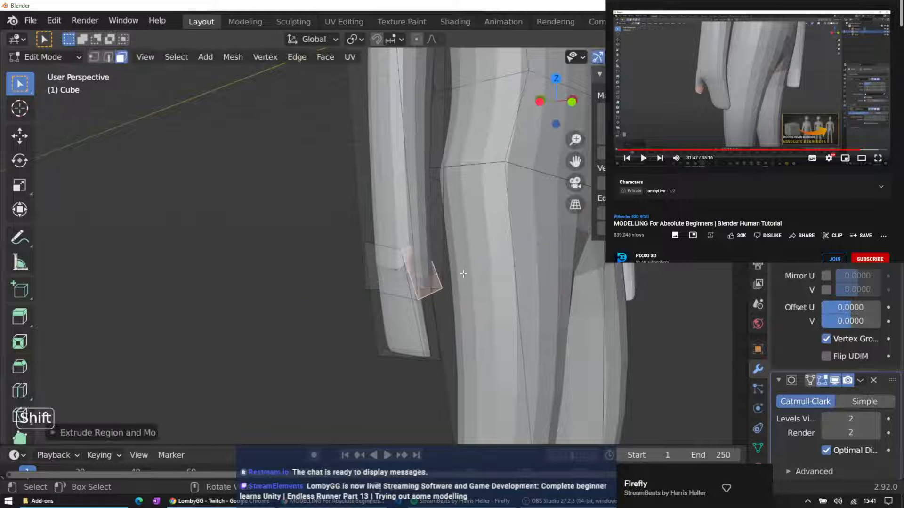
middle_drag(394, 281, 359, 272)
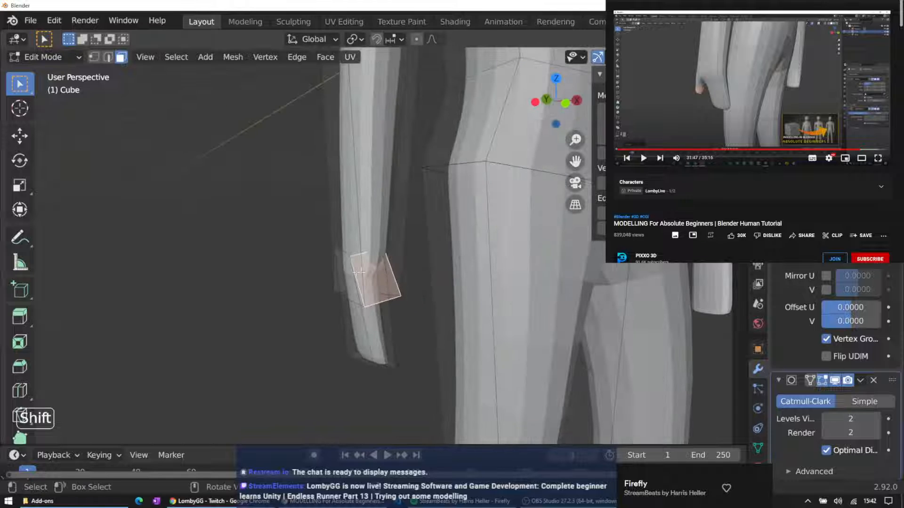
shift+click(392, 282)
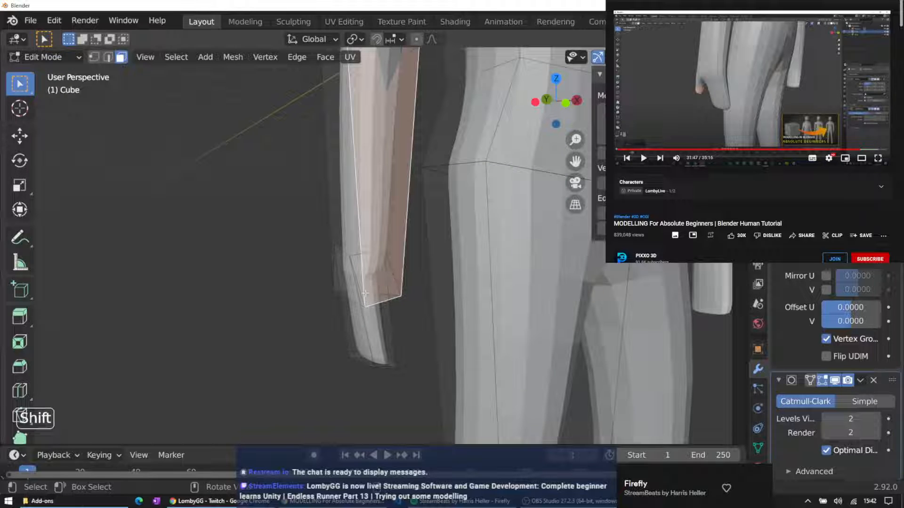
mouse_move(359, 274)
middle_down()
mouse_move(423, 306)
mouse_move(352, 284)
mouse_move(504, 284)
mouse_move(494, 275)
mouse_move(439, 298)
mouse_move(372, 273)
middle_up()
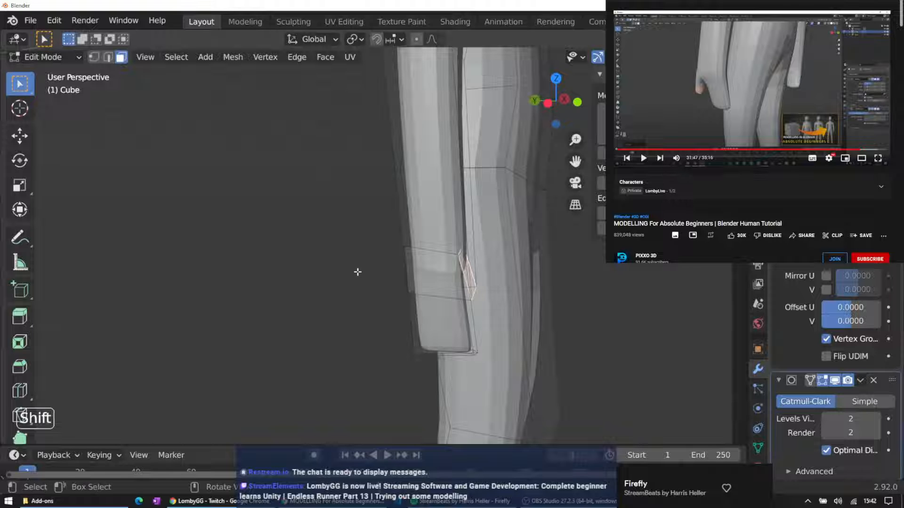
Try selecting the faces around the wrist and upper part of the hand
shift+drag(363, 272, 483, 297)
middle_drag(341, 285, 303, 280)
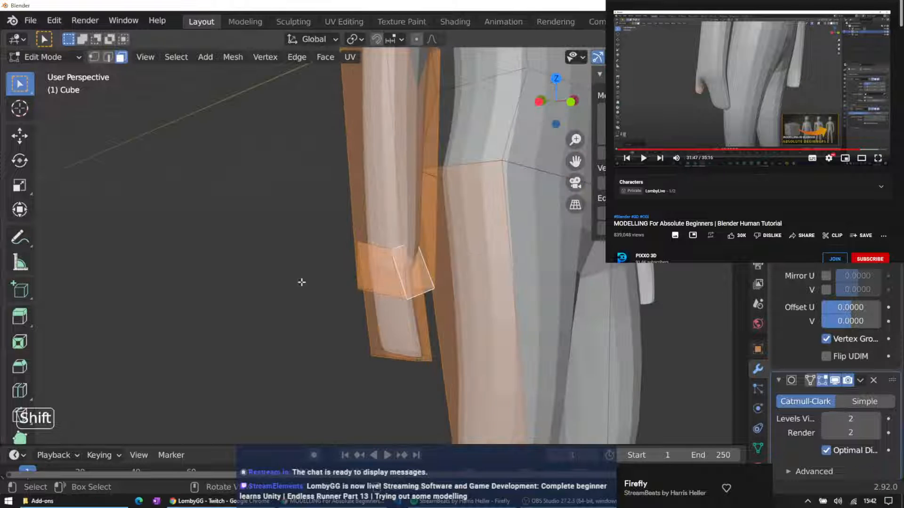
click(386, 299)
click(415, 295)
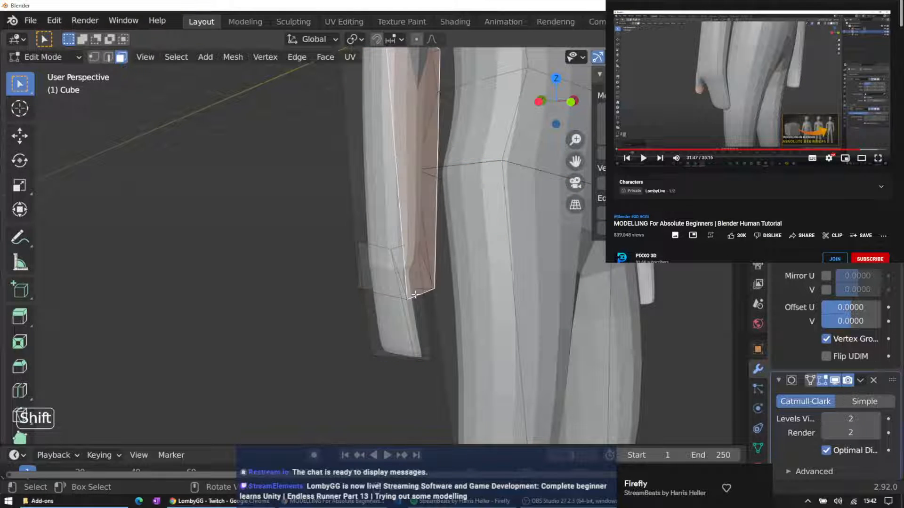
click(370, 246)
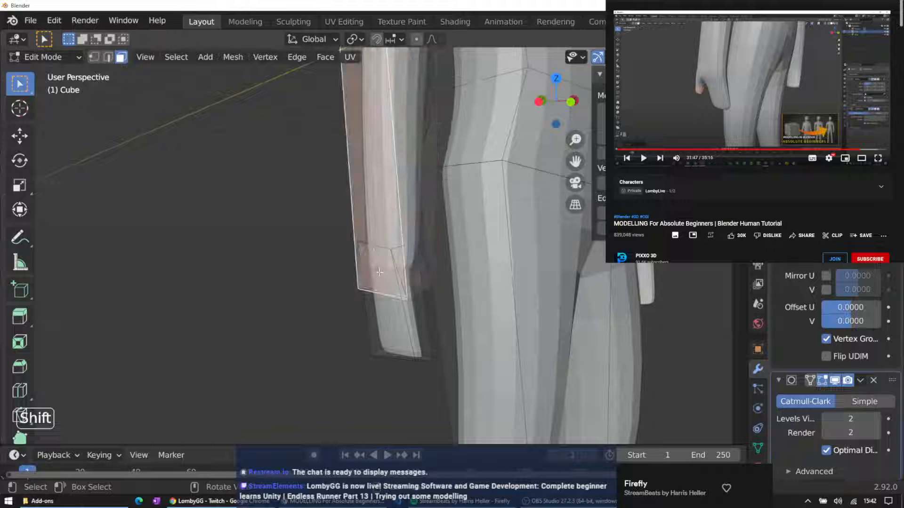
click(379, 294)
Move the wrist edge loop up the forearm by about 0.53 m, past the neighbouring loop, and select the thumb-side face between both loops
click(108, 57)
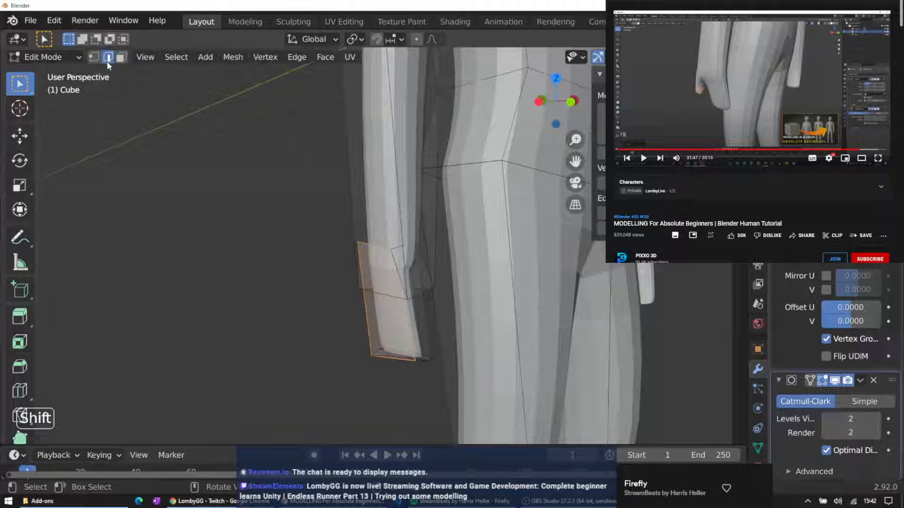
click(412, 296)
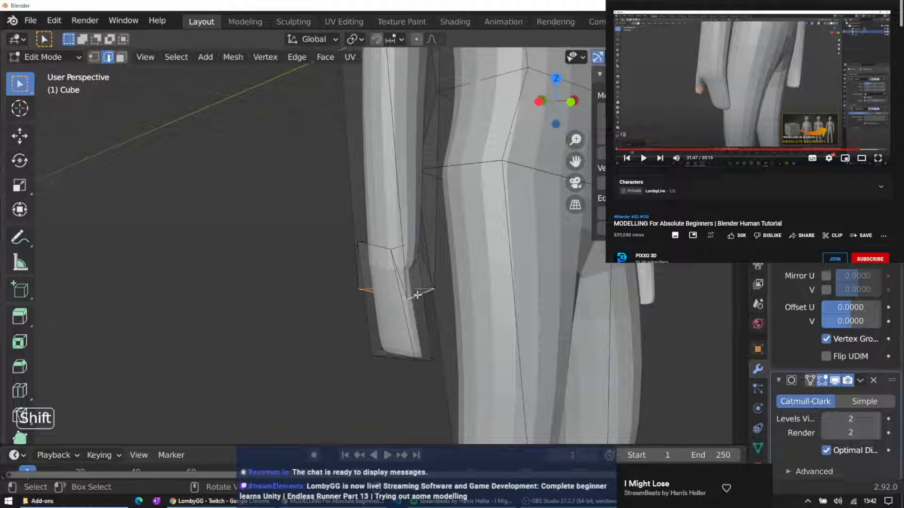
key(g)
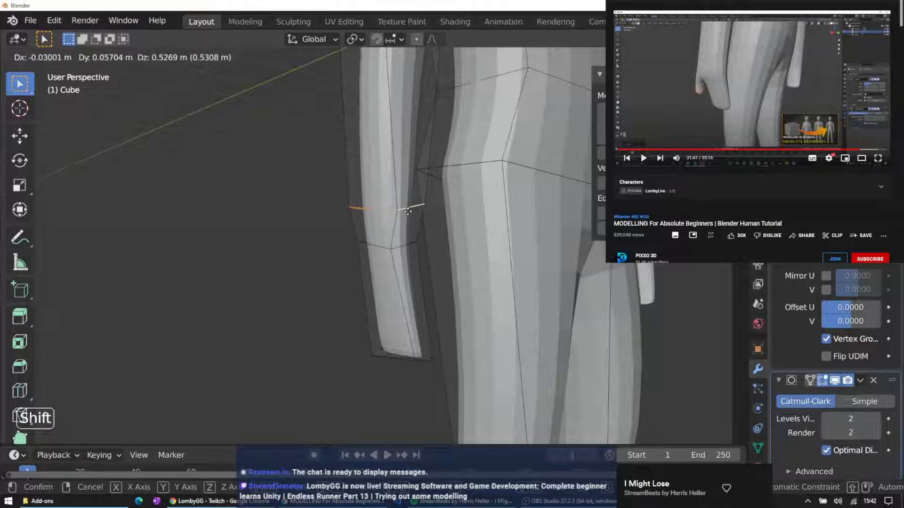
click(407, 211)
middle_drag(417, 198, 365, 207)
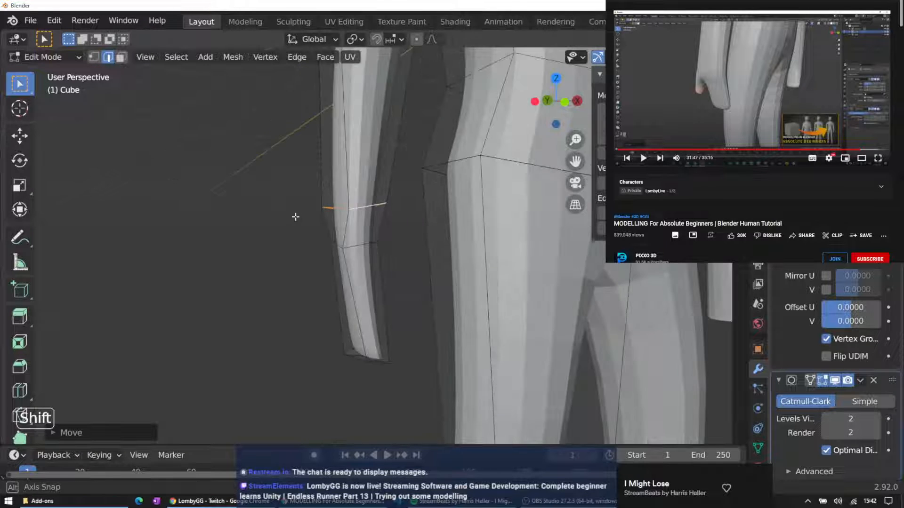
middle_drag(309, 225, 350, 221)
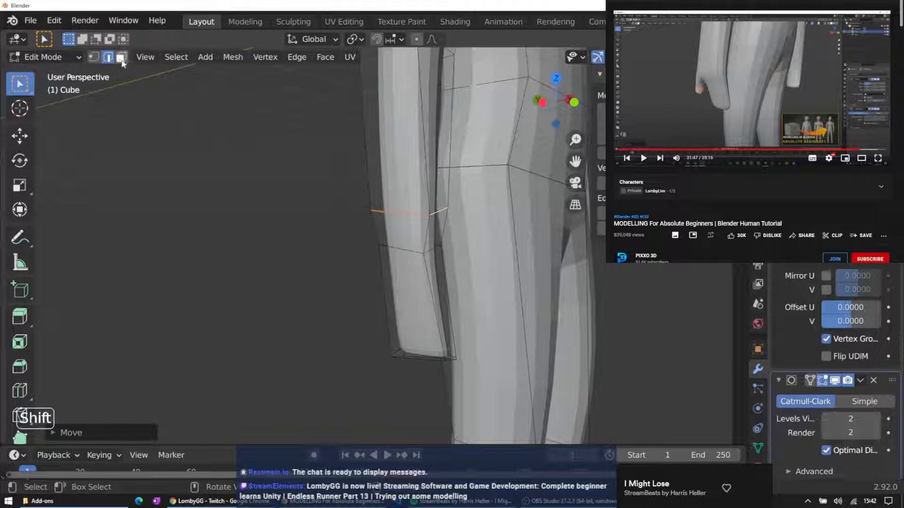
click(121, 58)
click(439, 228)
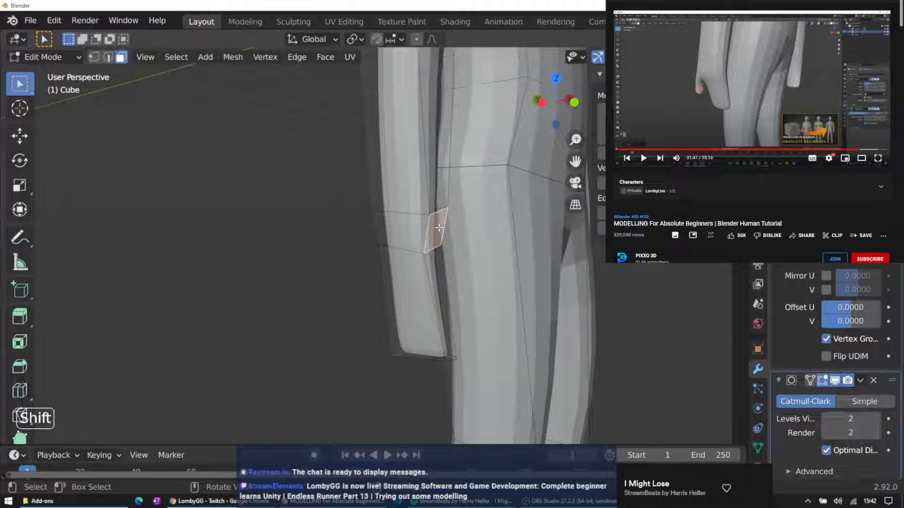
Try extruding the thumb base face about 0.2 m, extruding it again about 0.16 m, and rotating the end face
key(e)
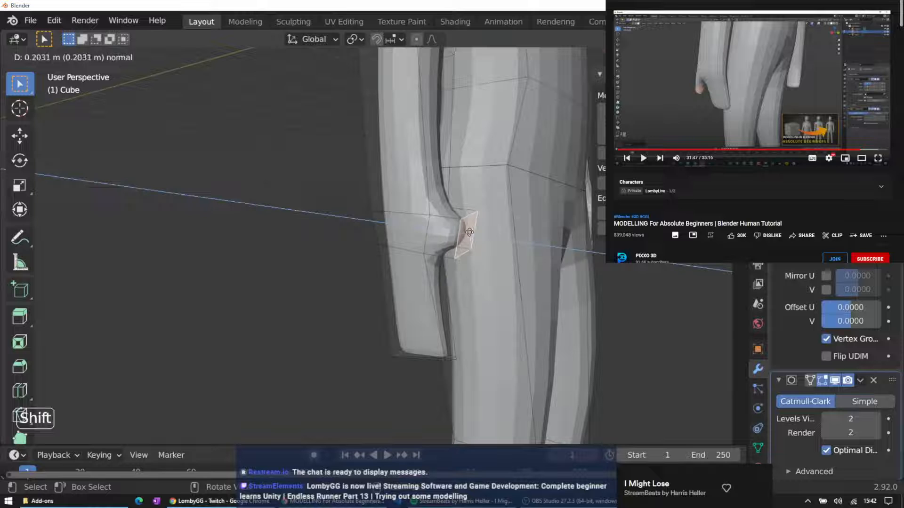
click(469, 232)
middle_drag(334, 213, 489, 267)
key(e)
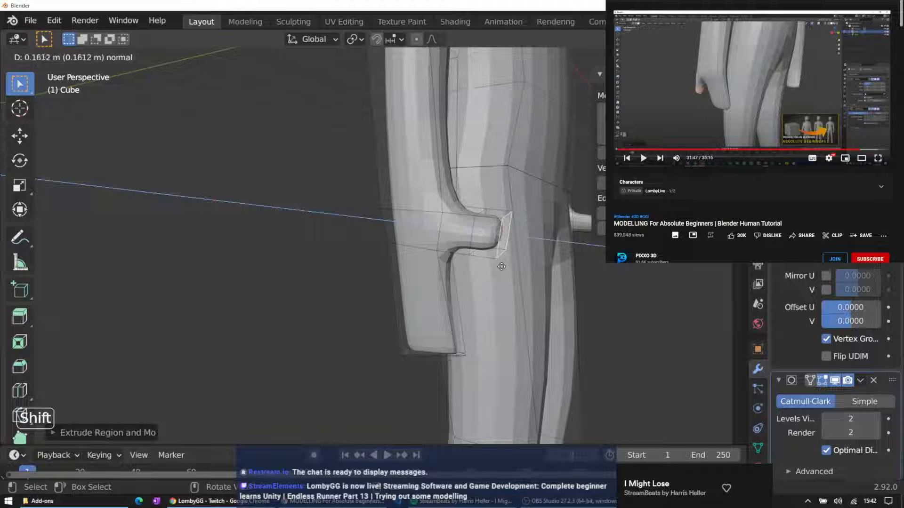
click(502, 267)
key(r)
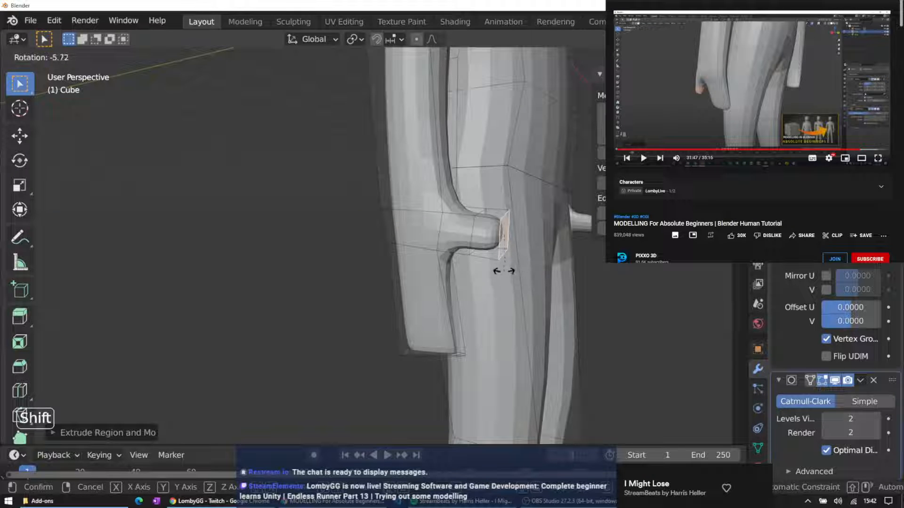
click(489, 282)
Undo the trial thumb extrusions and the rotation, leaving the thumb base face selected
middle_drag(489, 282, 327, 248)
key(ctrl+z)
key(ctrl+z)
key(ctrl+z)
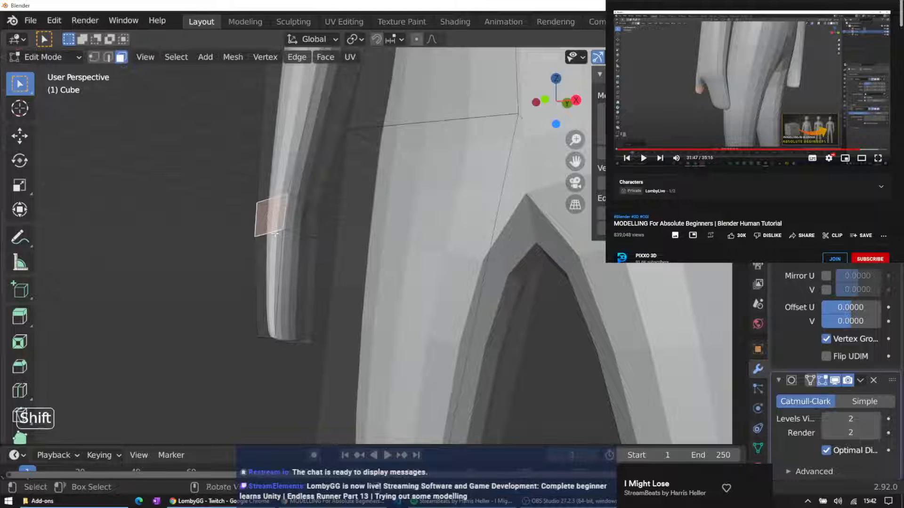
Rotate the thumb base face about 18 degrees in the side view of the hand
middle_drag(275, 234, 489, 233)
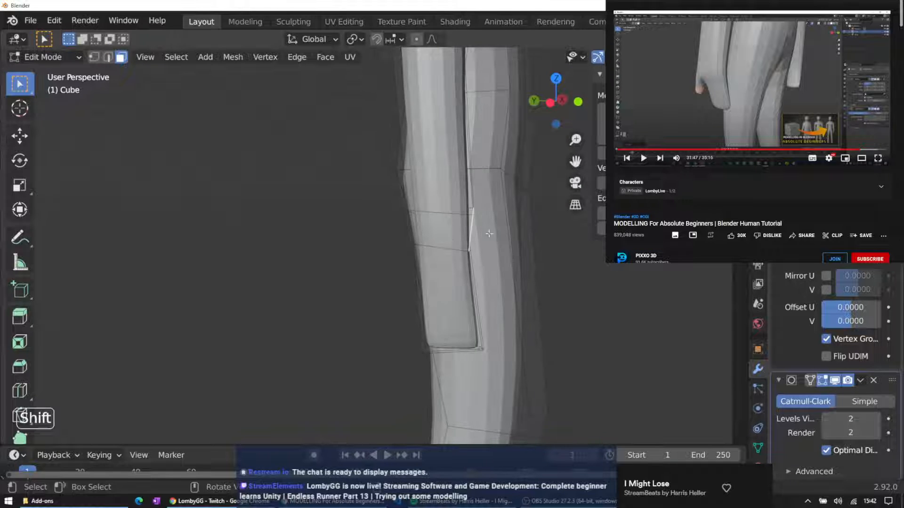
key(r)
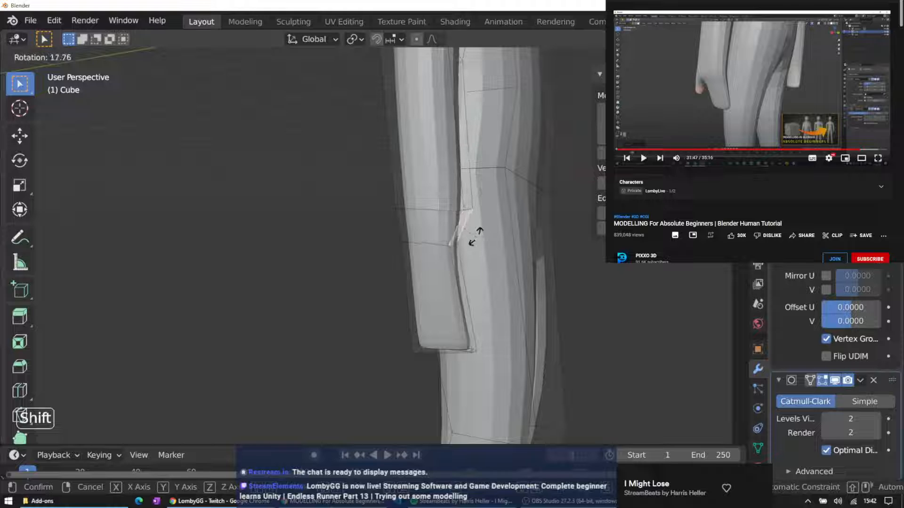
click(477, 236)
Extrude the thumb base face outward along its normal and rotate the new end face to point downward
key(g)
key(z)
key(z)
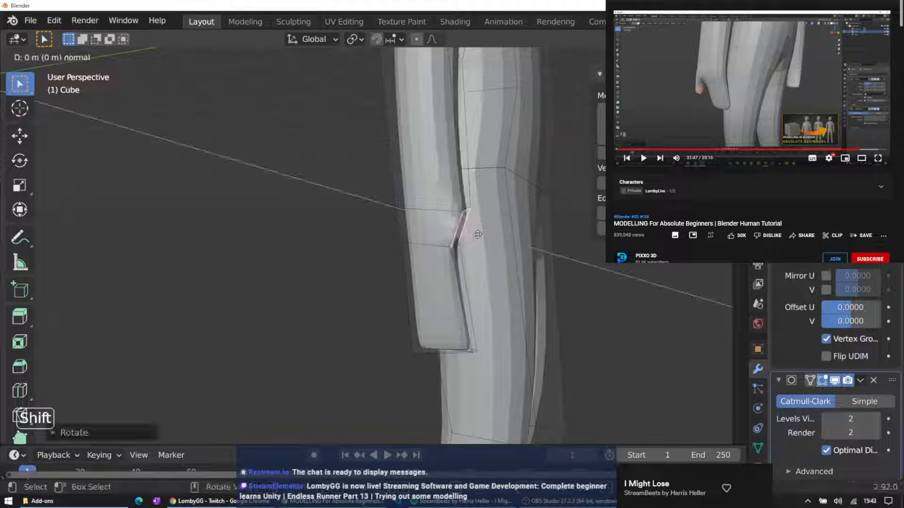
click(508, 242)
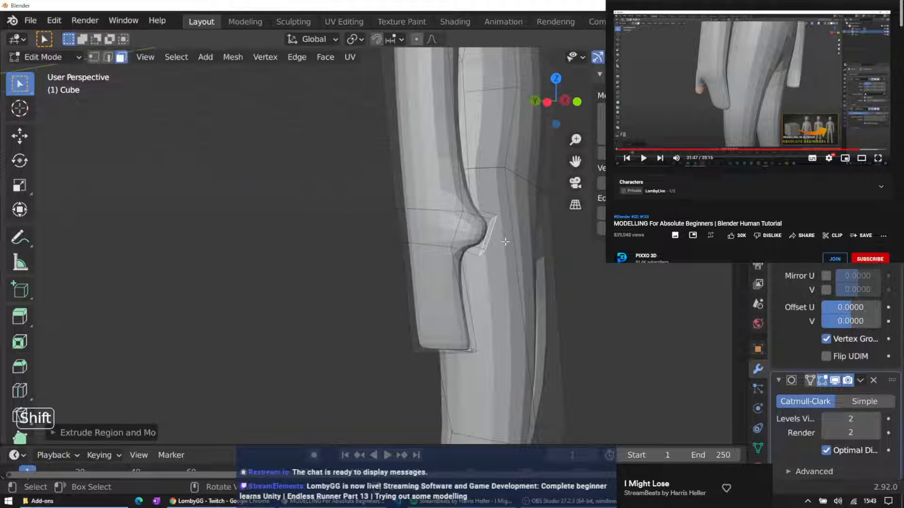
key(r)
click(500, 257)
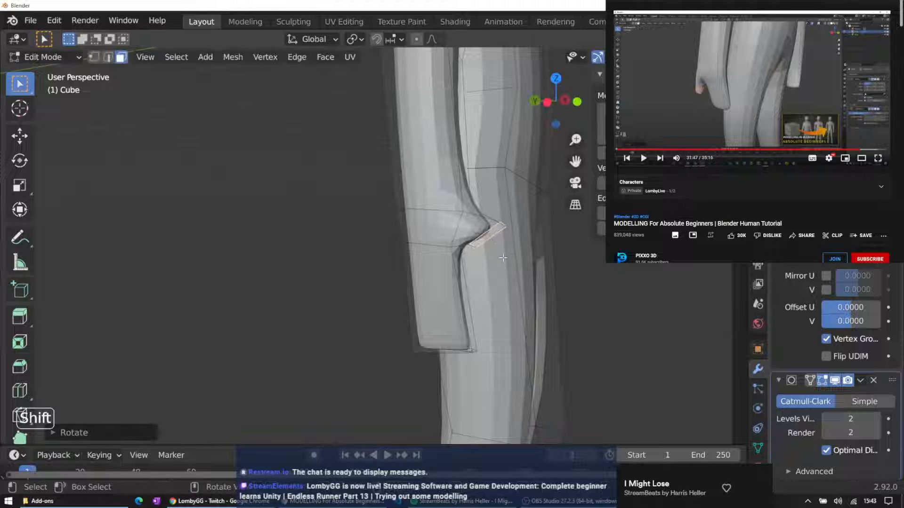
Extrude the thumb's end face further downward and scale it down to taper the tip
key(e)
click(507, 284)
key(r)
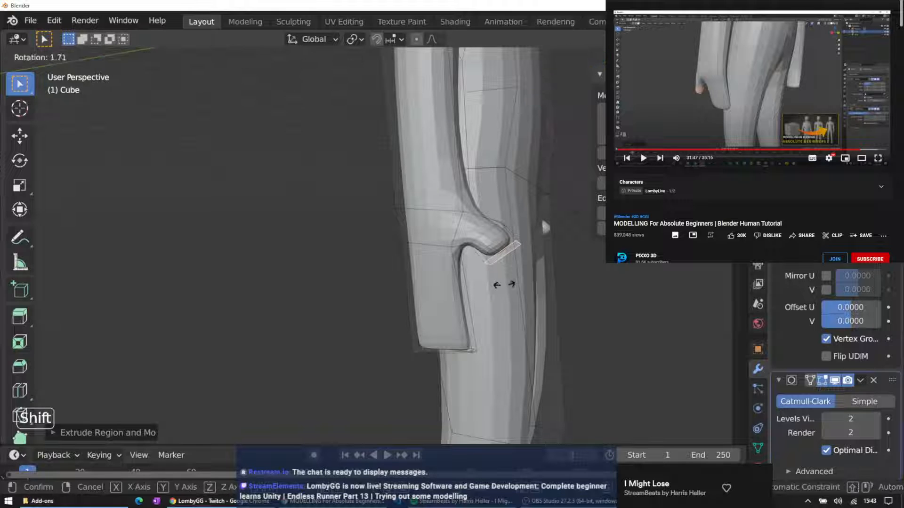
click(506, 282)
key(s)
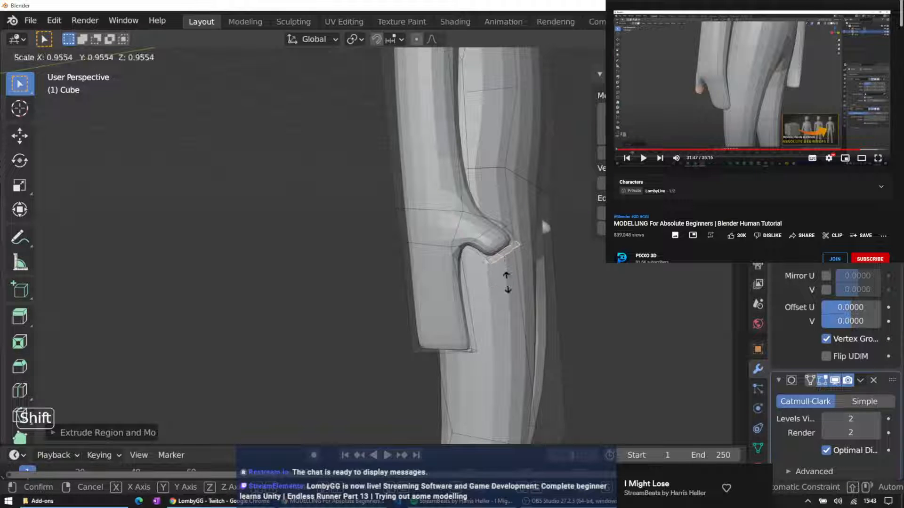
click(489, 275)
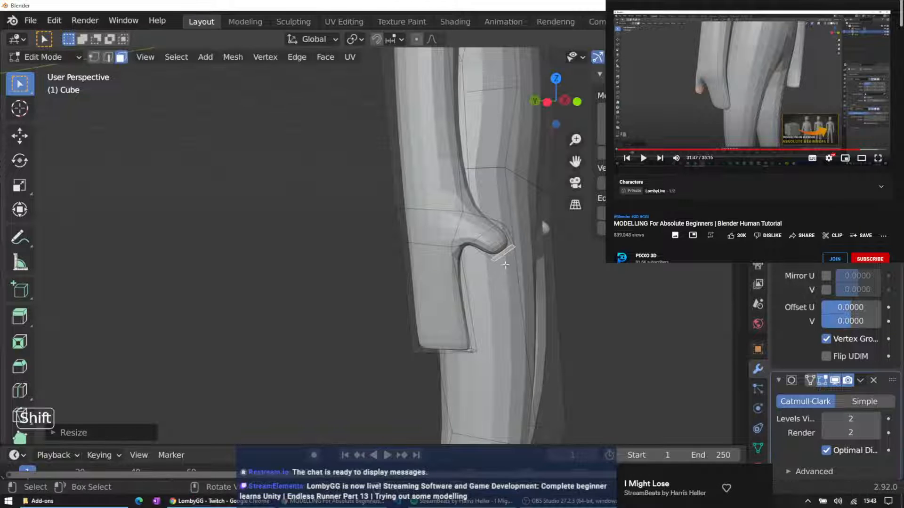
Select the large outer side face of the hand and scale it up slightly
middle_drag(487, 272, 383, 292)
click(339, 253)
mouse_move(339, 252)
middle_down()
mouse_move(369, 267)
mouse_move(340, 257)
middle_up()
click(466, 245)
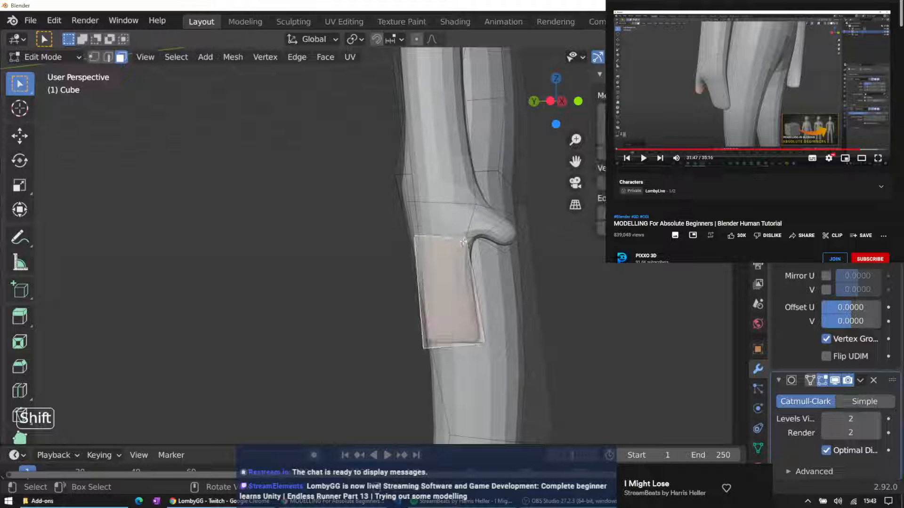
key(s)
click(473, 266)
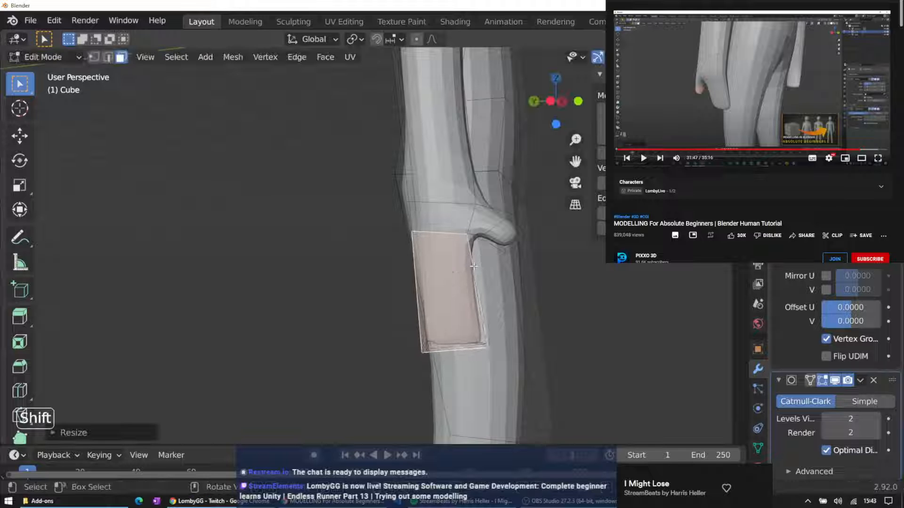
Select the bottom end face of the hand
middle_drag(473, 266, 408, 246)
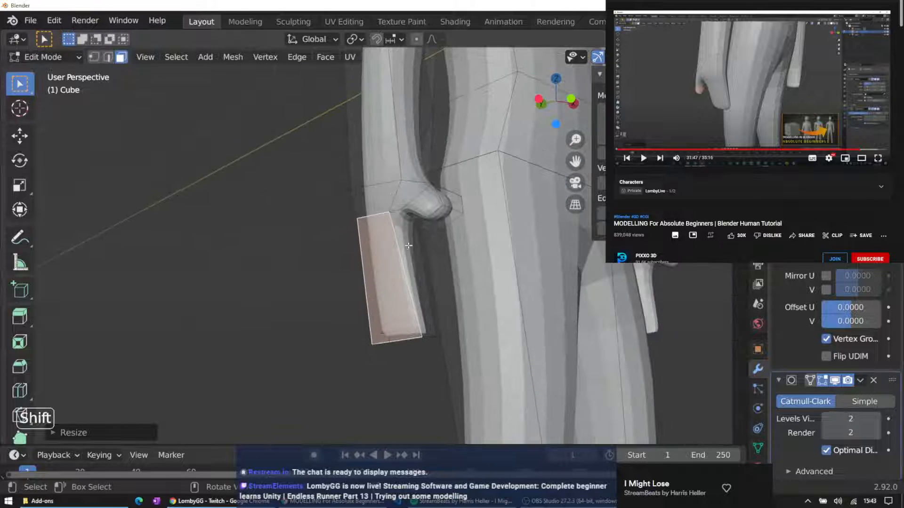
middle_drag(433, 275, 384, 239)
click(344, 271)
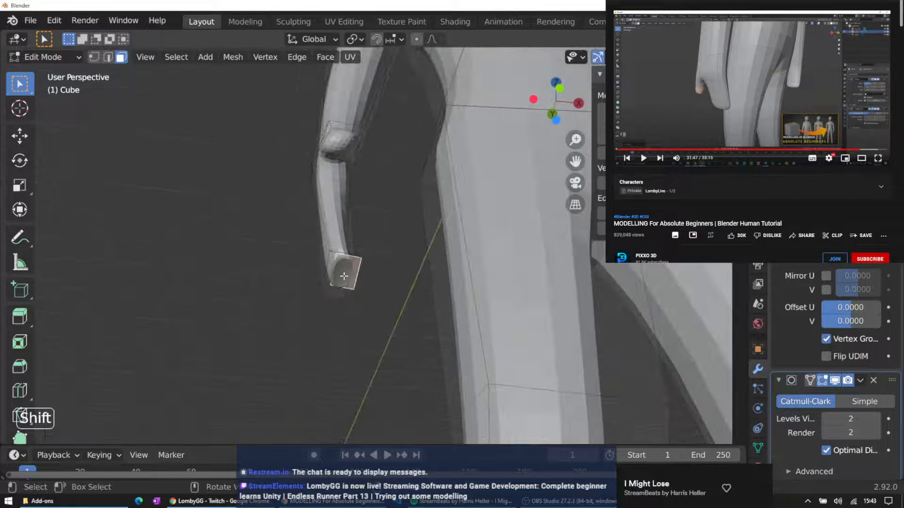
middle_drag(343, 276, 472, 312)
scroll(417, 337, up, 3)
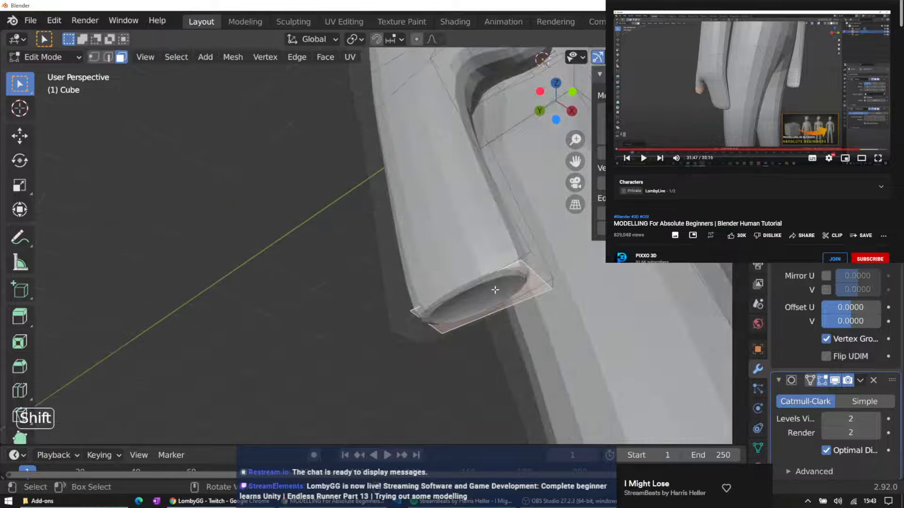
Switch to edge selection and select edges along the bottom rim of the hand
click(108, 58)
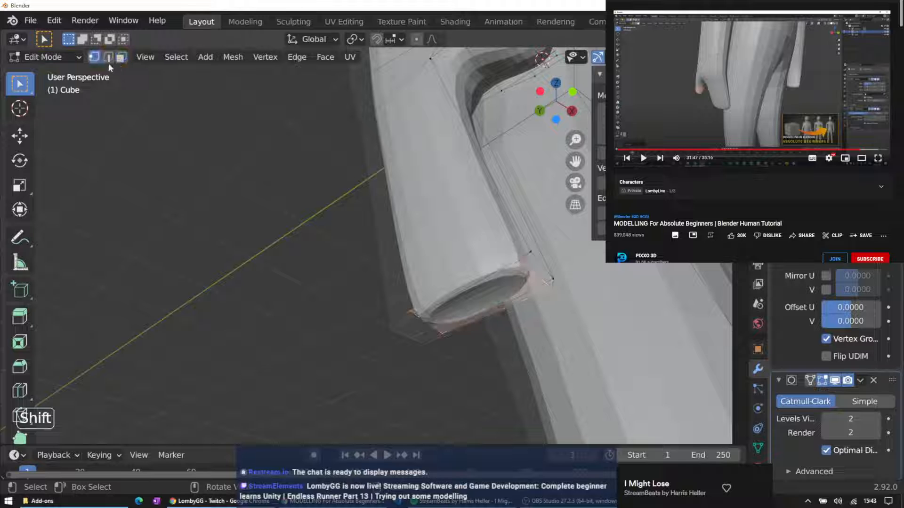
click(452, 299)
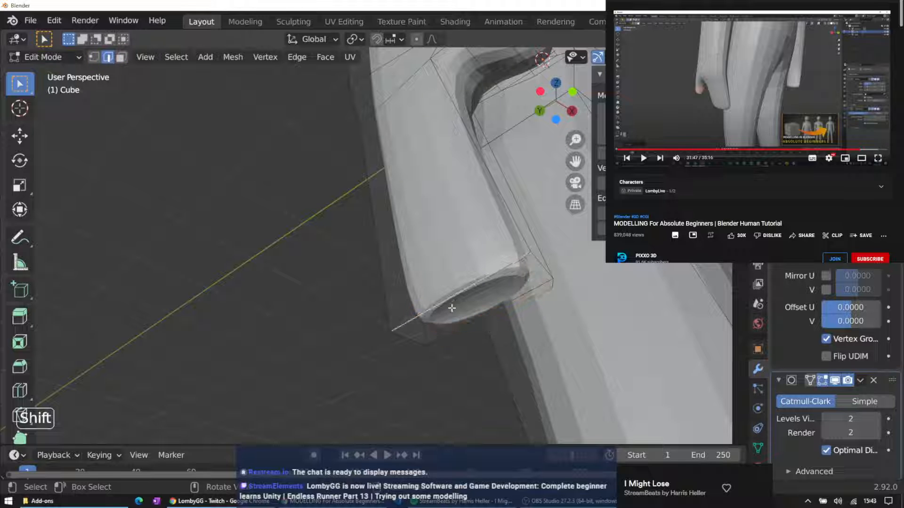
middle_drag(413, 309, 610, 381)
click(513, 379)
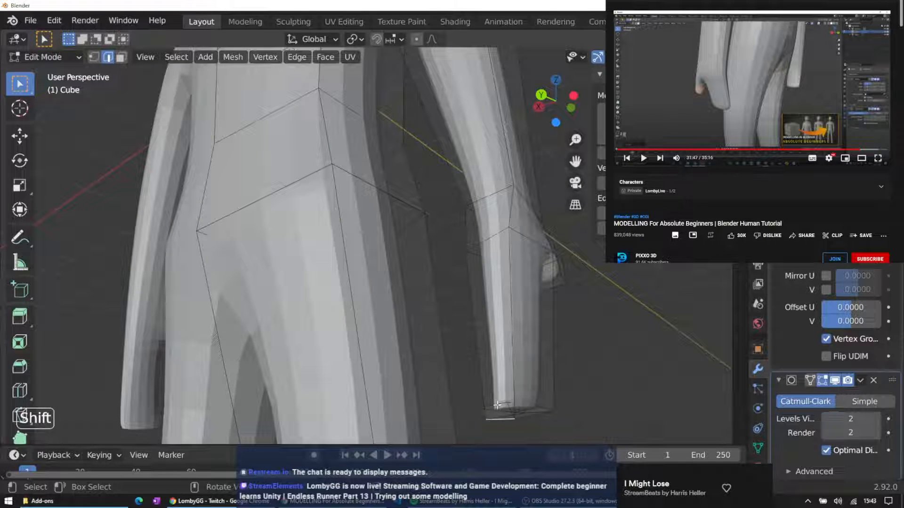
middle_drag(485, 398, 403, 405)
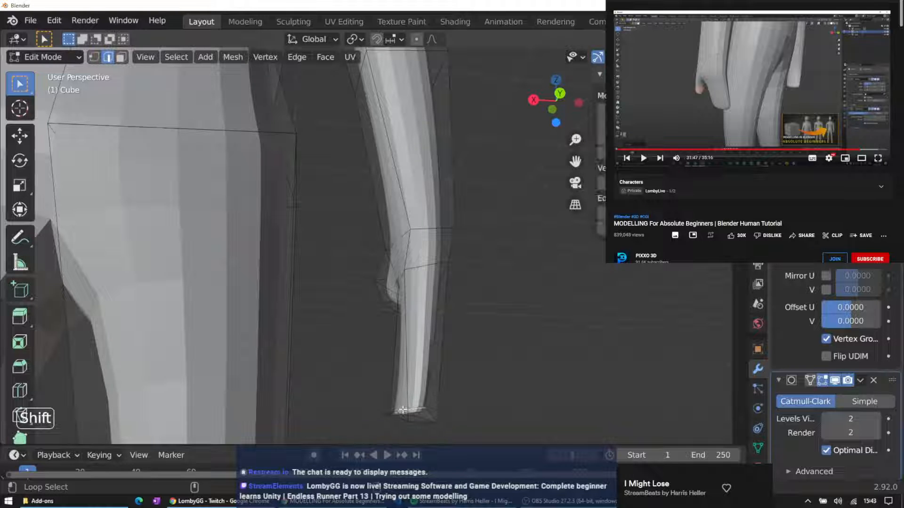
alt+shift+click(402, 410)
alt+shift+click(403, 411)
middle_drag(402, 410, 361, 366)
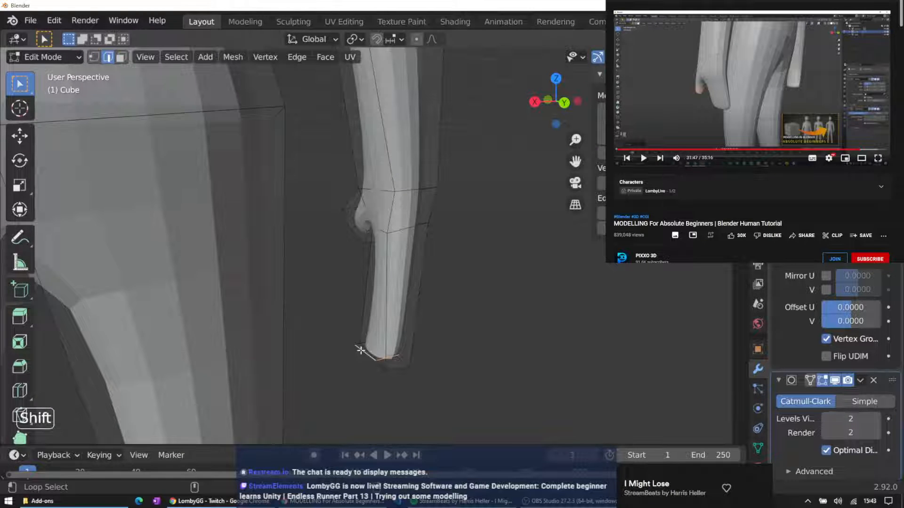
middle_drag(470, 329, 512, 411)
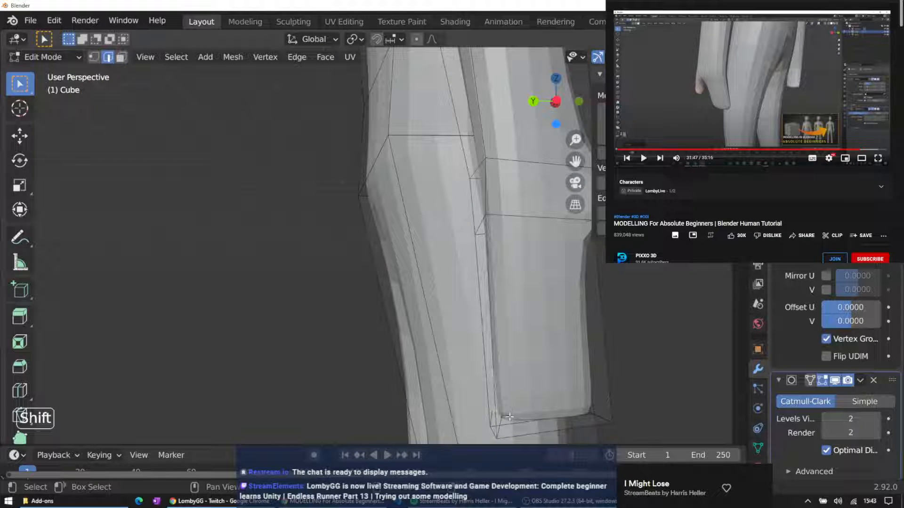
middle_drag(524, 409, 426, 368)
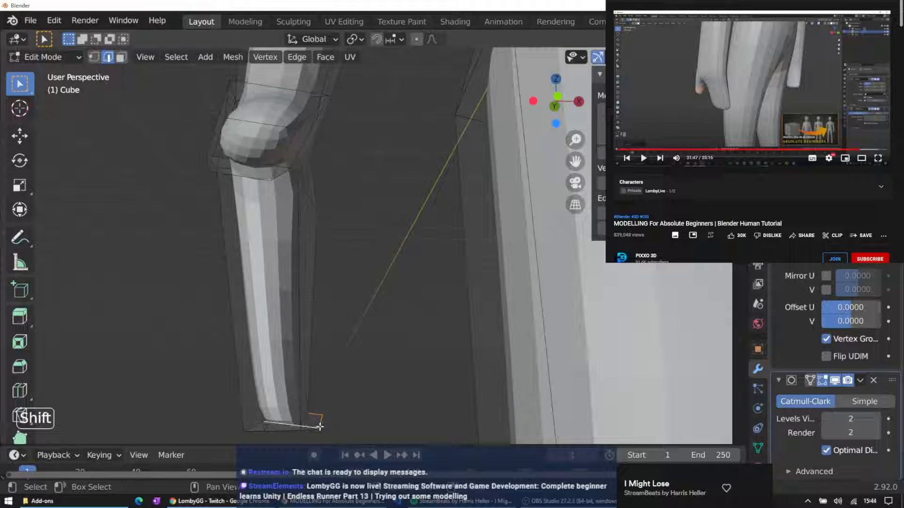
Complete the edge selection around the hand's bottom end face and move that face
middle_drag(320, 414, 411, 407)
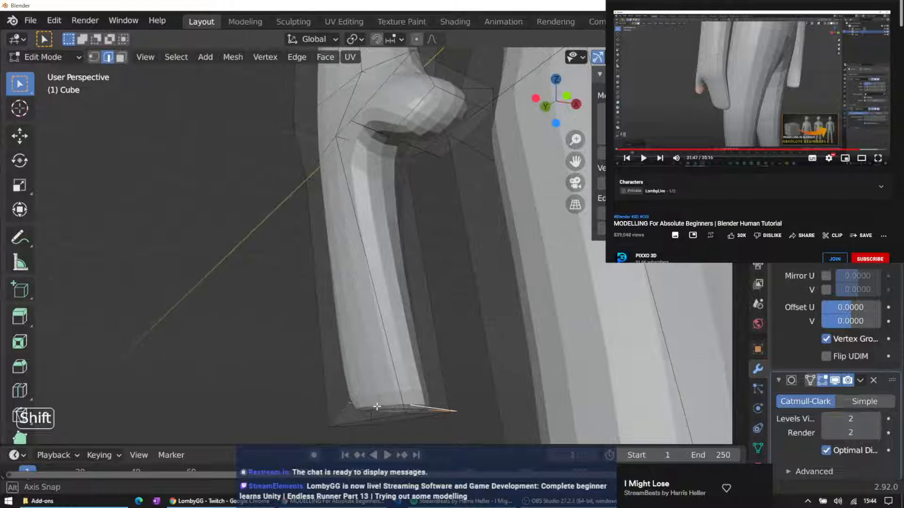
shift+click(407, 405)
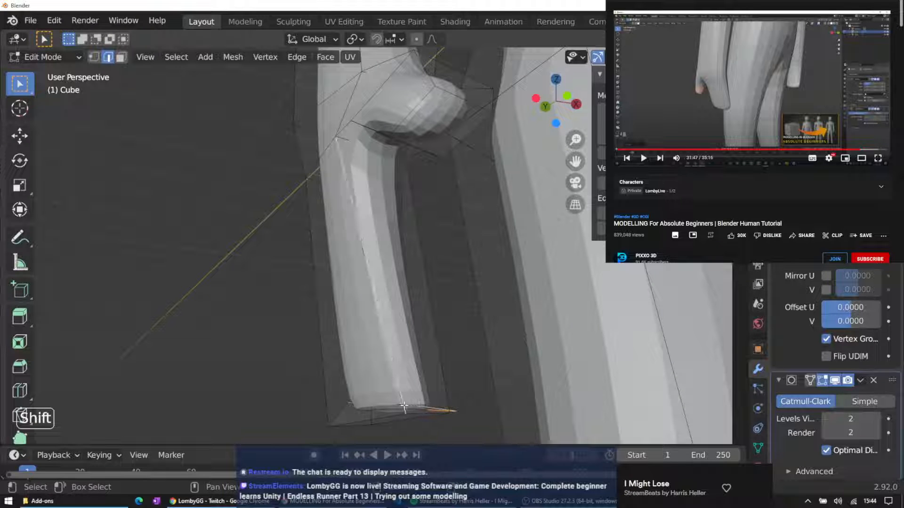
shift+click(403, 411)
shift+click(397, 404)
shift+click(393, 404)
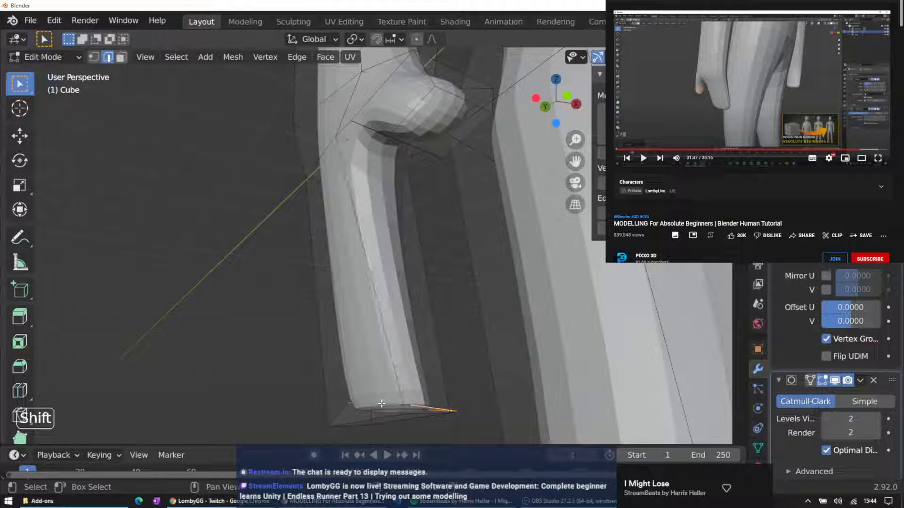
middle_drag(380, 404, 336, 229)
shift+click(341, 256)
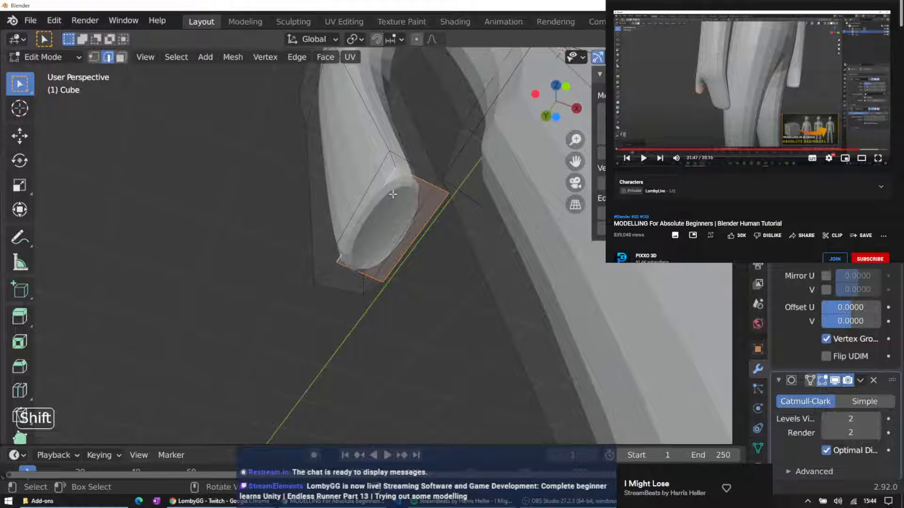
middle_drag(393, 194, 354, 254)
key(g)
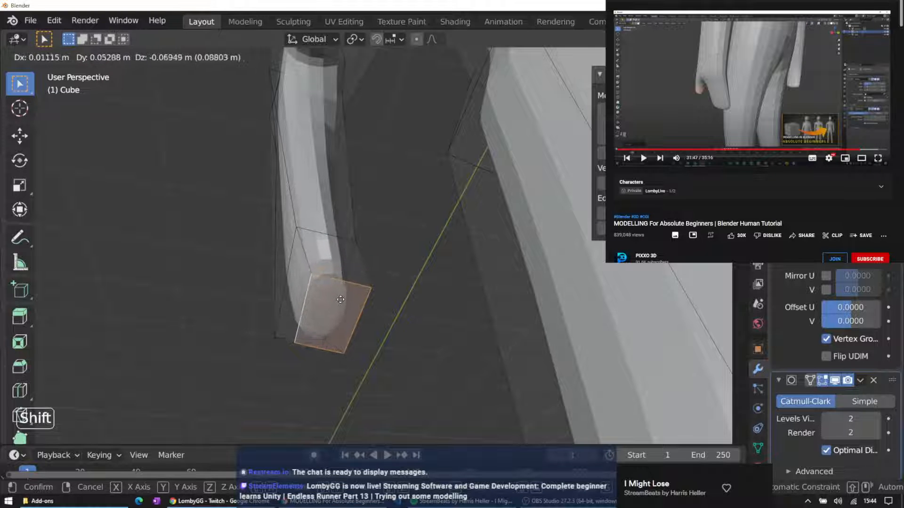
click(355, 250)
Shift the hand's end face sideways toward the thumb side
middle_drag(355, 250, 452, 318)
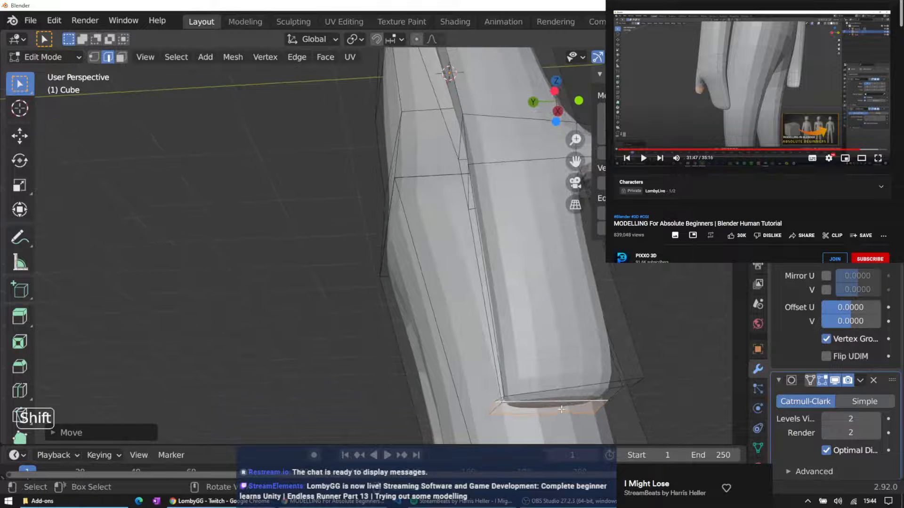
key(g)
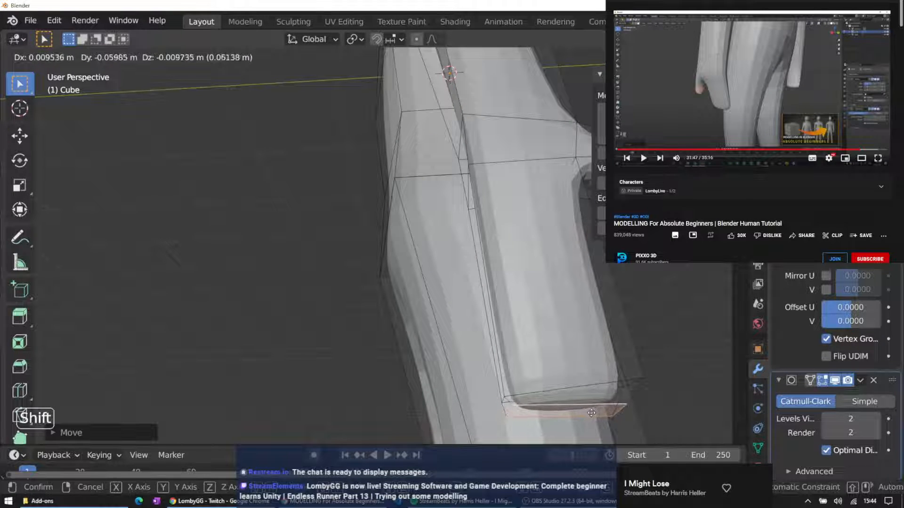
click(593, 413)
middle_drag(670, 333, 513, 330)
middle_drag(606, 327, 577, 339)
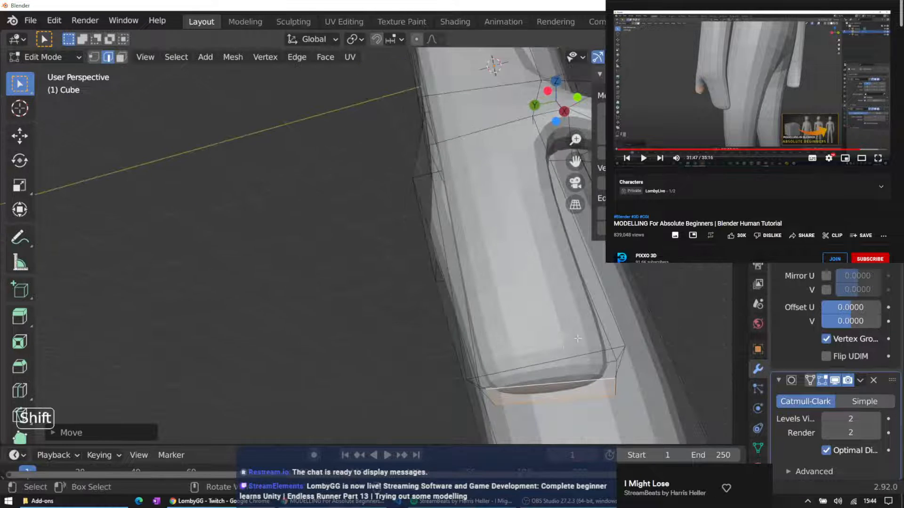
Add the adjoining edge loop to the selection and move the hand's end upward about 0.22 m to shorten the hand
alt+shift+click(527, 366)
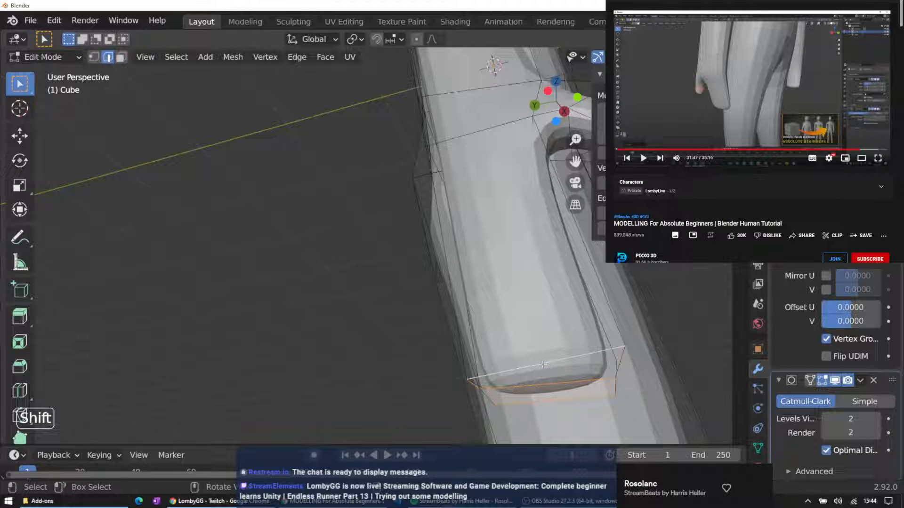
key(g)
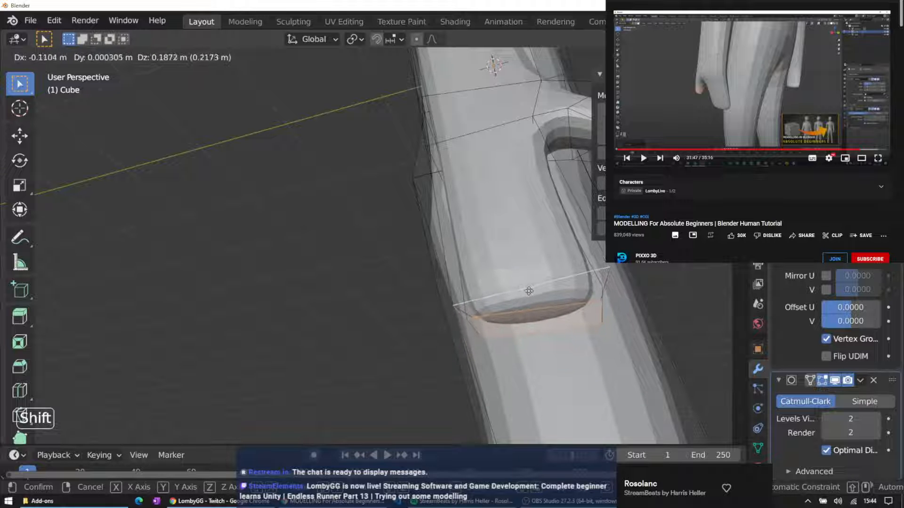
click(529, 291)
middle_drag(528, 291, 441, 331)
Adjust the lower and upper edges on the body-facing side of the hand's tip to refine its taper
middle_drag(295, 387, 302, 401)
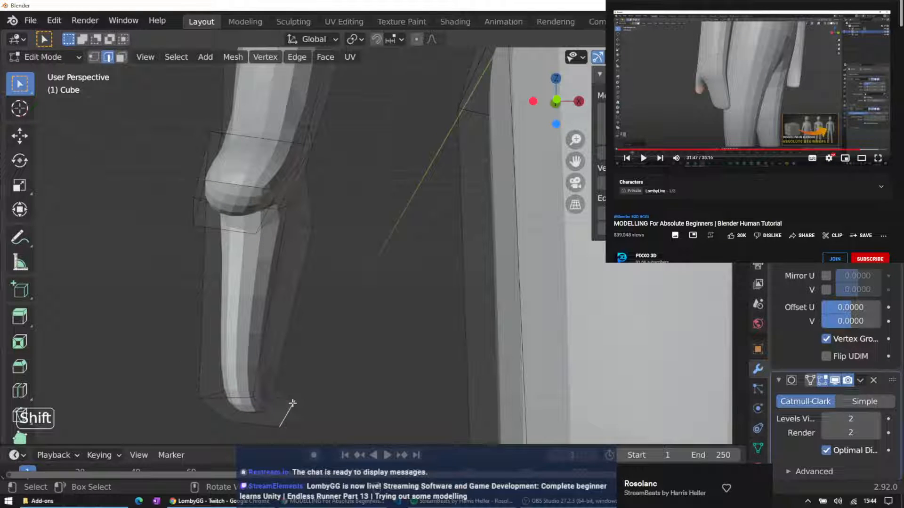
key(g)
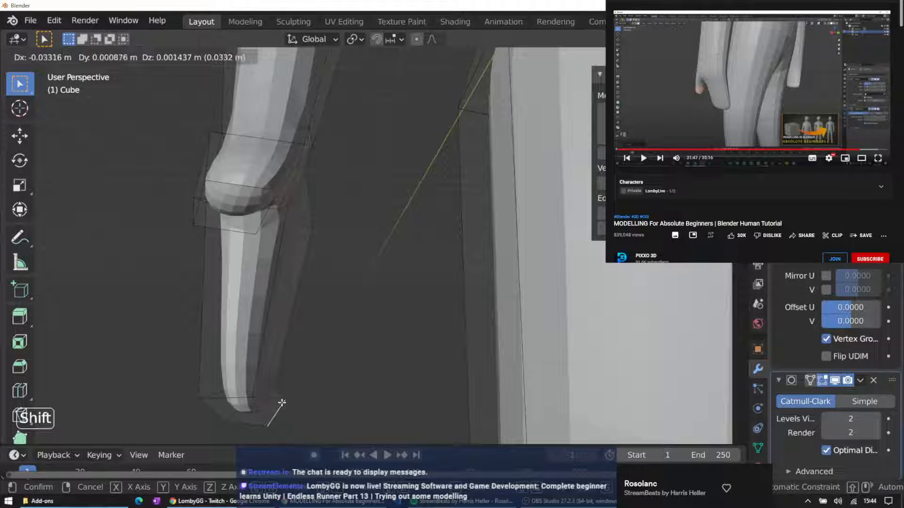
click(262, 392)
key(g)
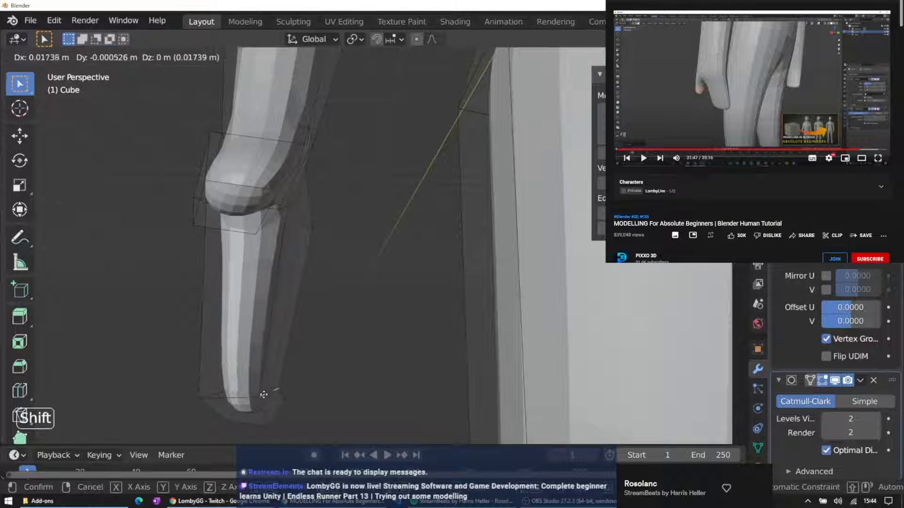
click(273, 391)
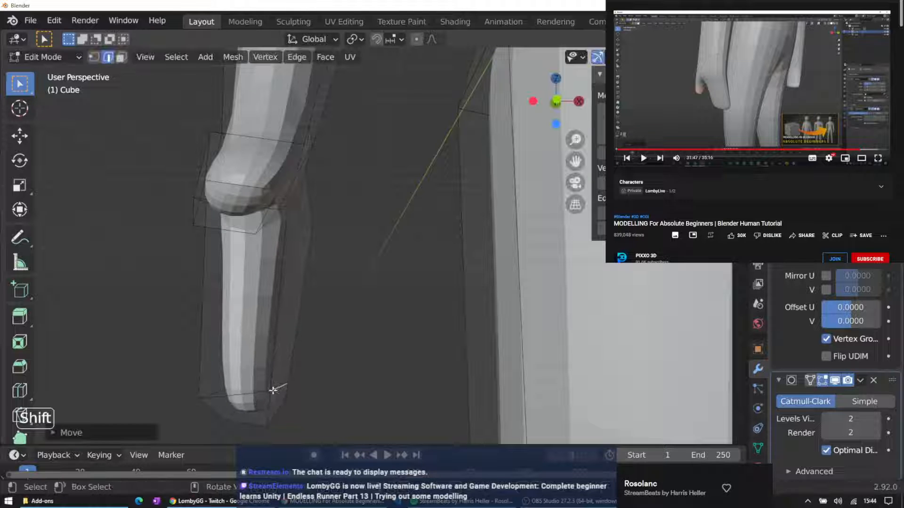
Nudge the long lower edge of the hand's tip slightly downward and away from the thumb
middle_drag(224, 393, 297, 350)
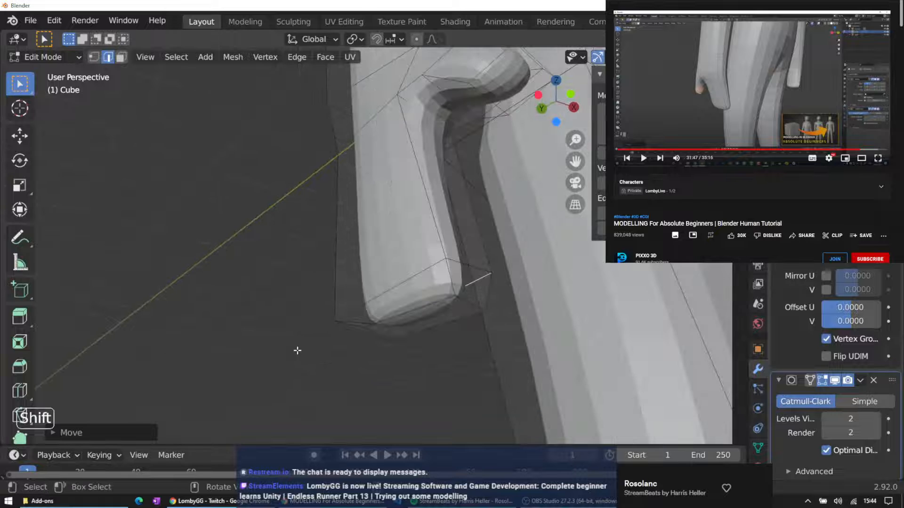
click(378, 322)
key(g)
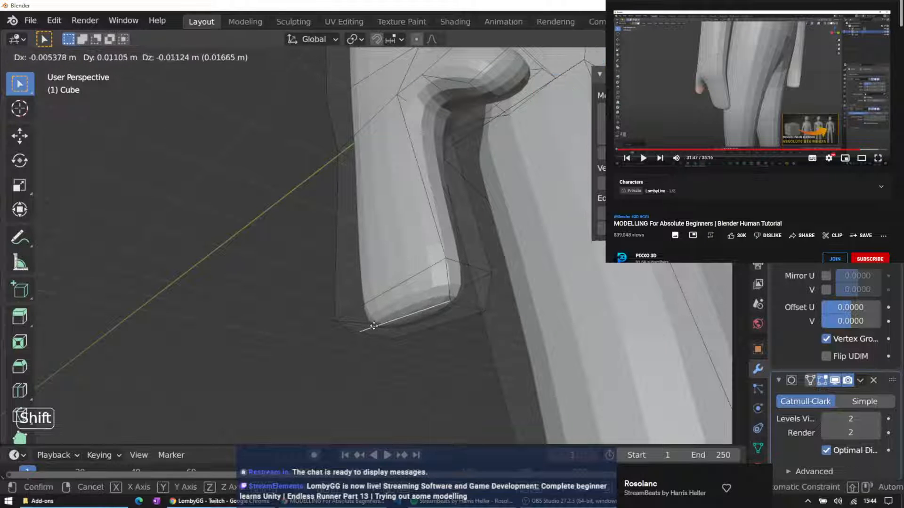
click(376, 325)
Move the short tip edge opposite the thumb outward by about 0.09 m to widen the hand's end
middle_drag(421, 203, 538, 242)
shift+click(522, 364)
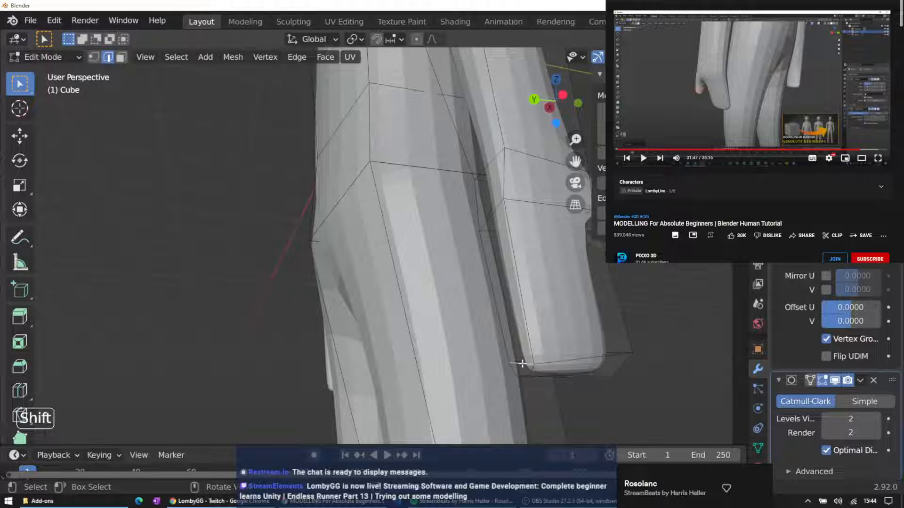
key(g)
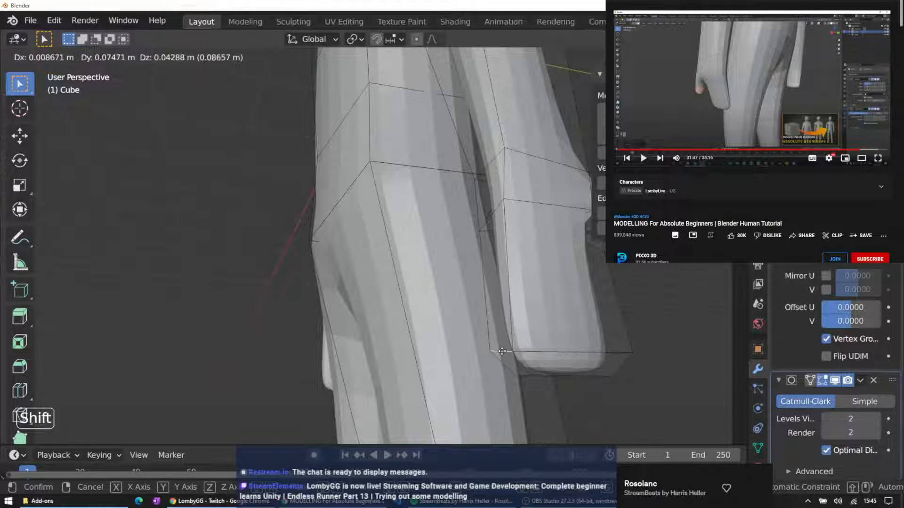
click(502, 351)
Box-select the whole tip of the hand, undo the flattening of its end, and move the tip upward and toward the body
middle_drag(502, 352, 548, 393)
drag(409, 325, 633, 386)
middle_drag(634, 386, 502, 376)
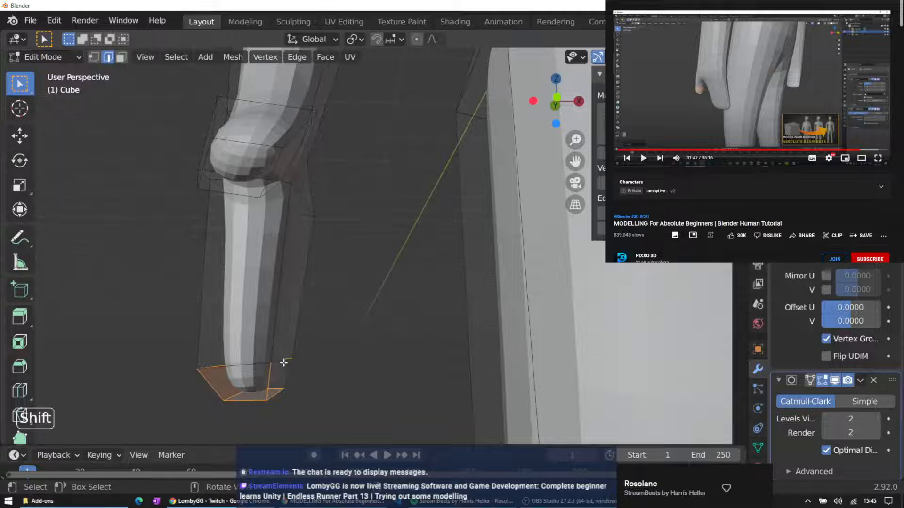
middle_drag(289, 365, 311, 354)
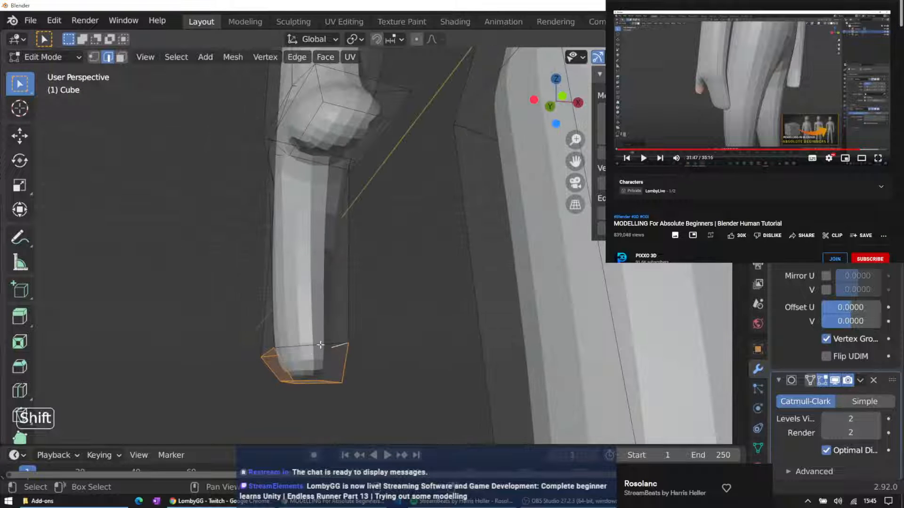
middle_drag(228, 333, 464, 355)
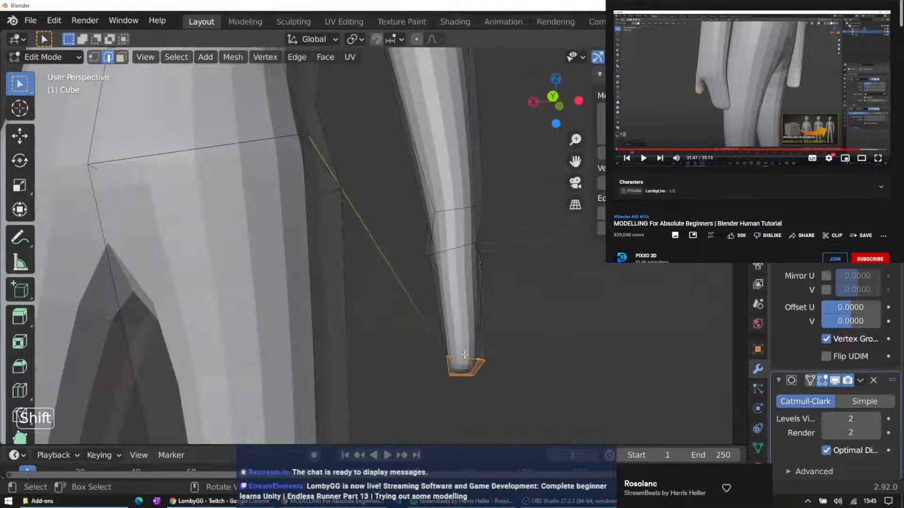
middle_drag(363, 357, 167, 360)
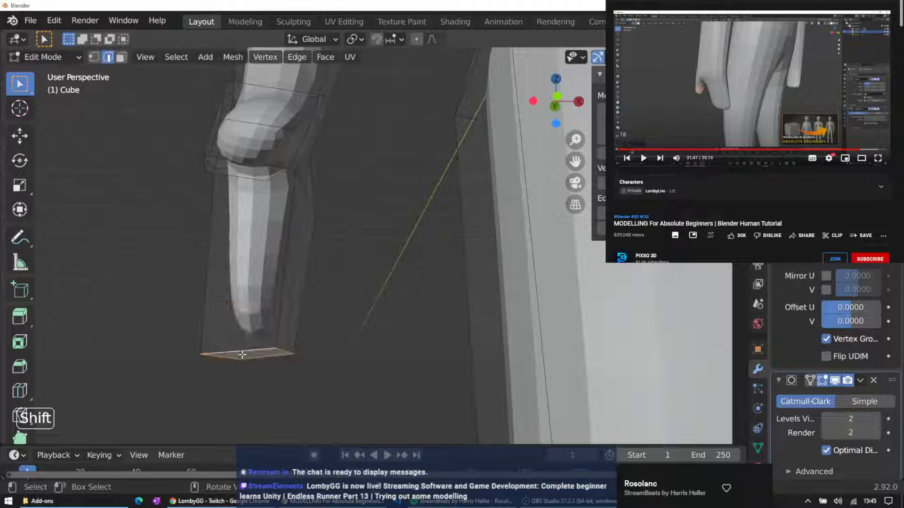
key(ctrl+z)
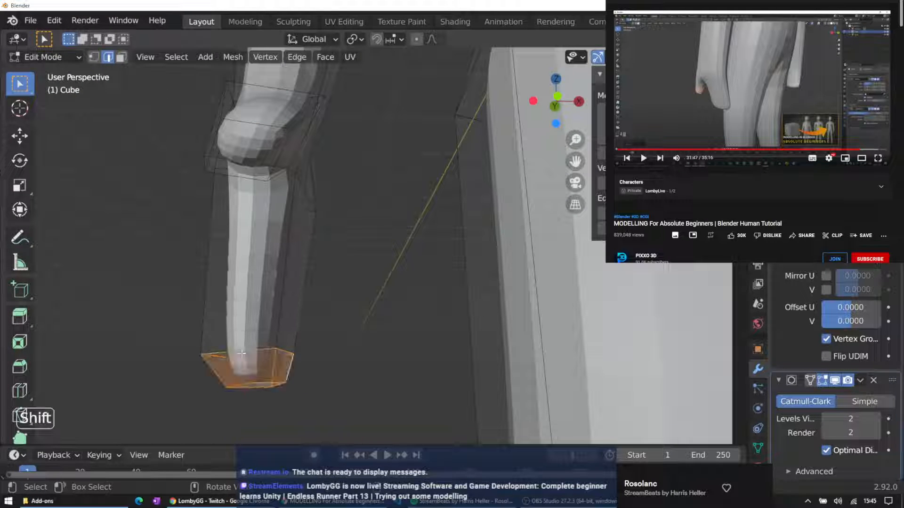
key(g)
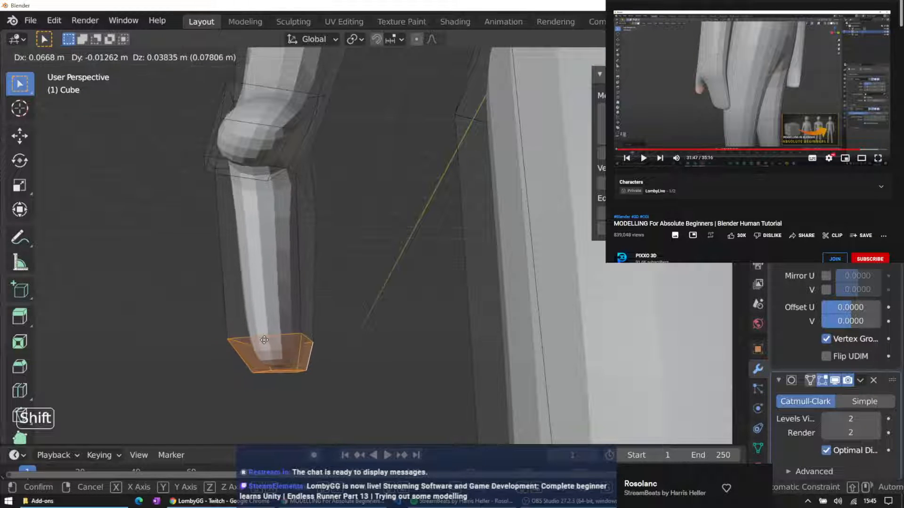
click(263, 328)
Switch to face selection, select the thumb's end face and scale it down to about 0.44
click(344, 268)
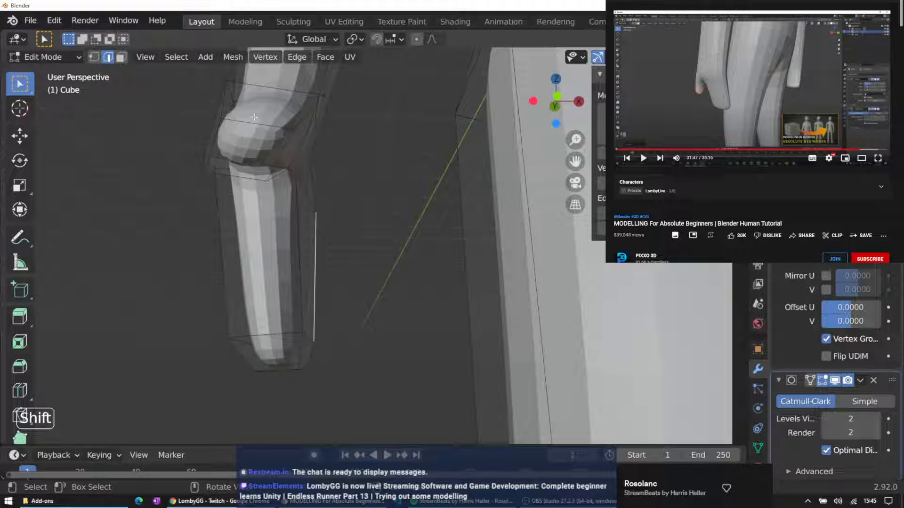
click(121, 57)
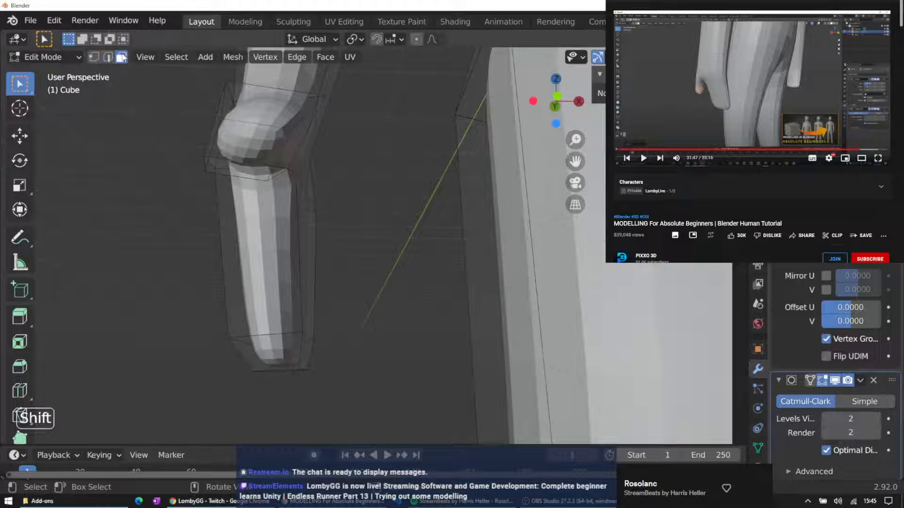
shift+click(253, 149)
key(s)
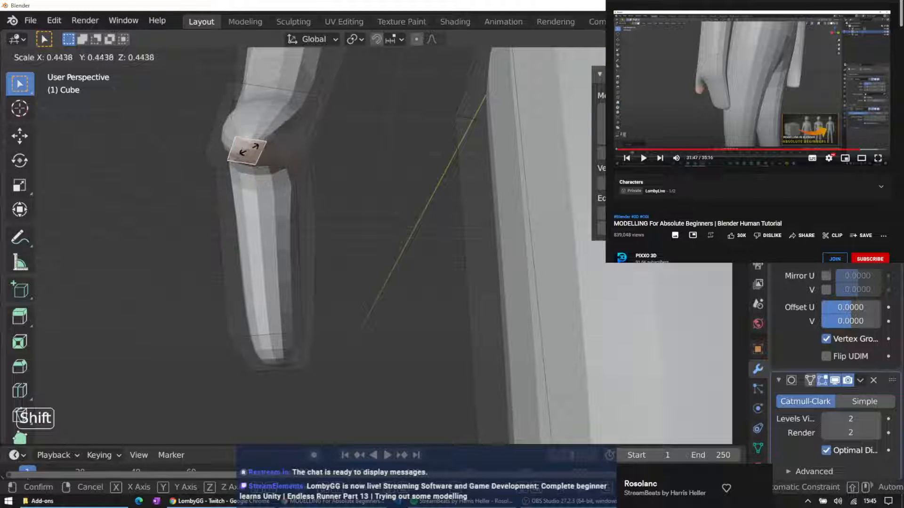
click(251, 149)
Switch to edge selection, select the edge loop around the middle of the thumb and scale it down to about 0.7
middle_drag(332, 140, 364, 193)
click(347, 231)
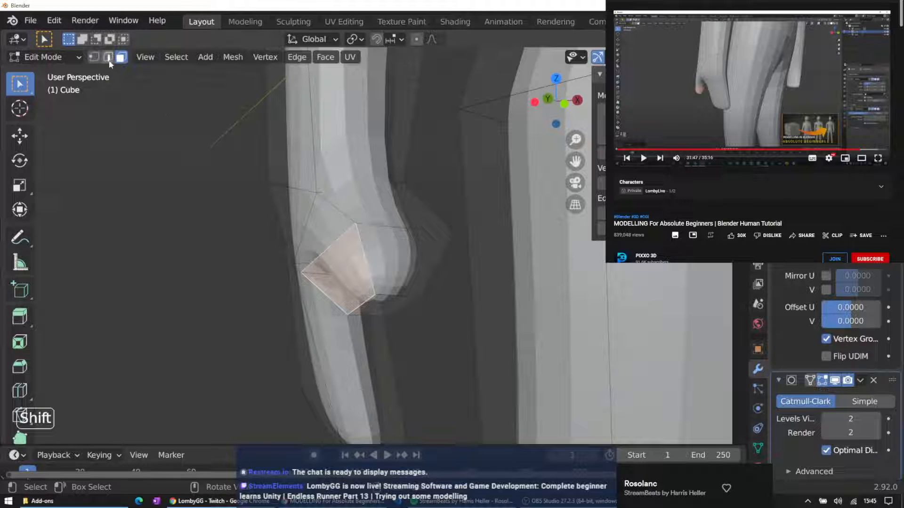
click(108, 58)
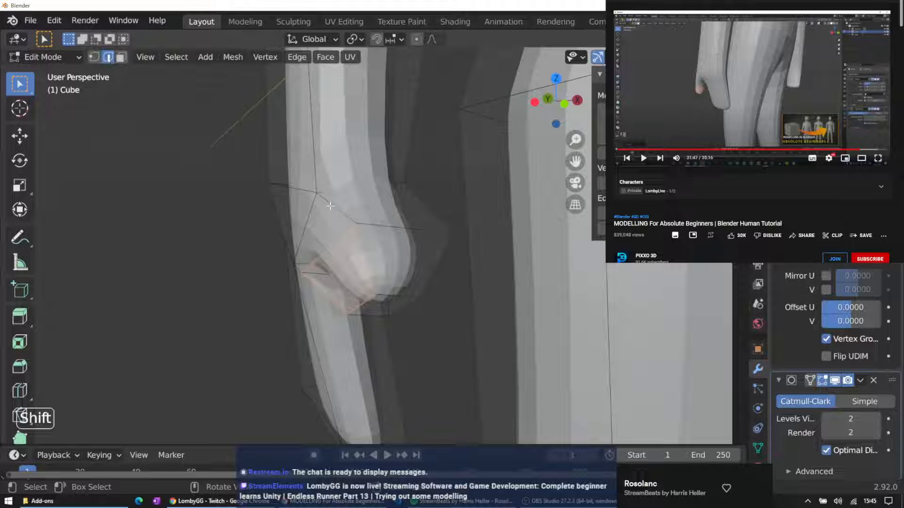
click(393, 227)
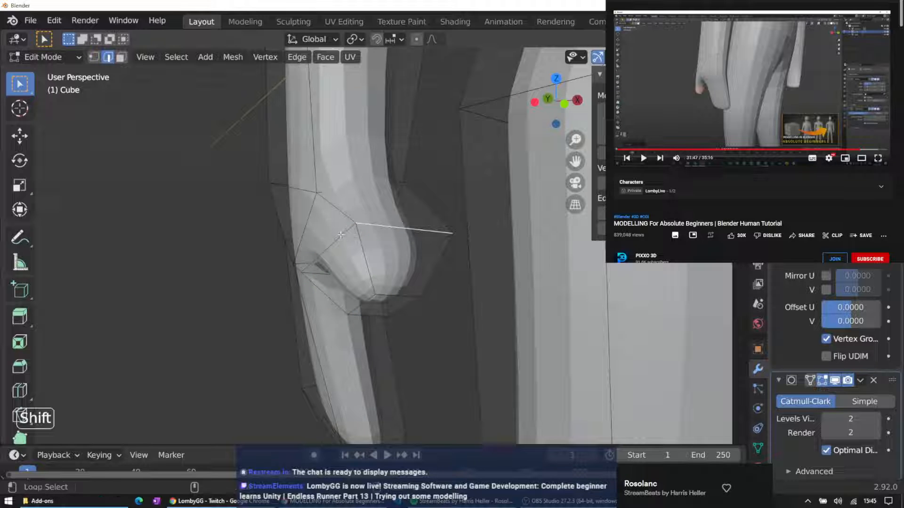
key(s)
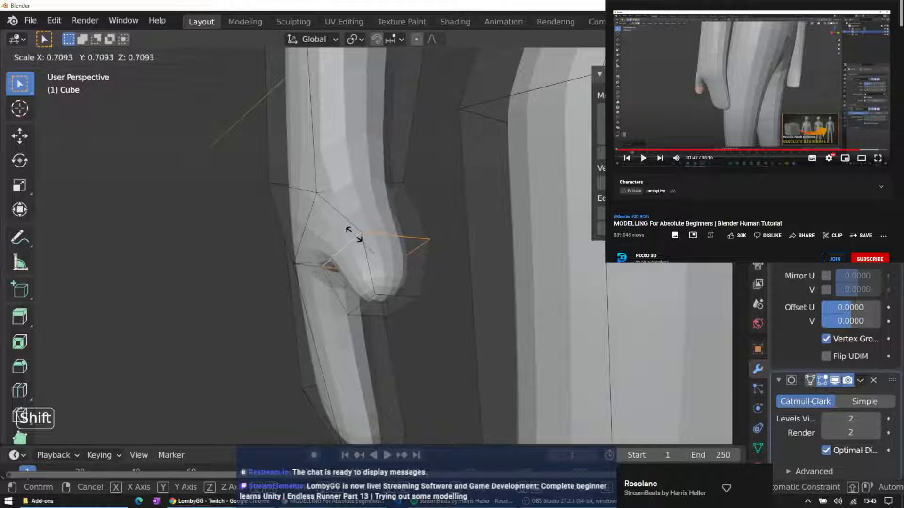
click(361, 233)
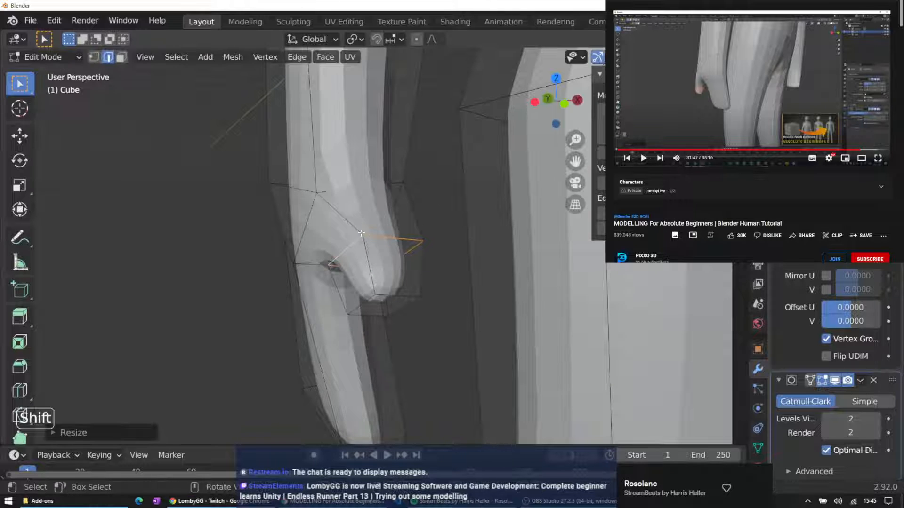
Switch to face selection and move the thumb's end face about 0.09 m, mostly downward and slightly toward the body, to lengthen the thumb
middle_drag(345, 257, 253, 233)
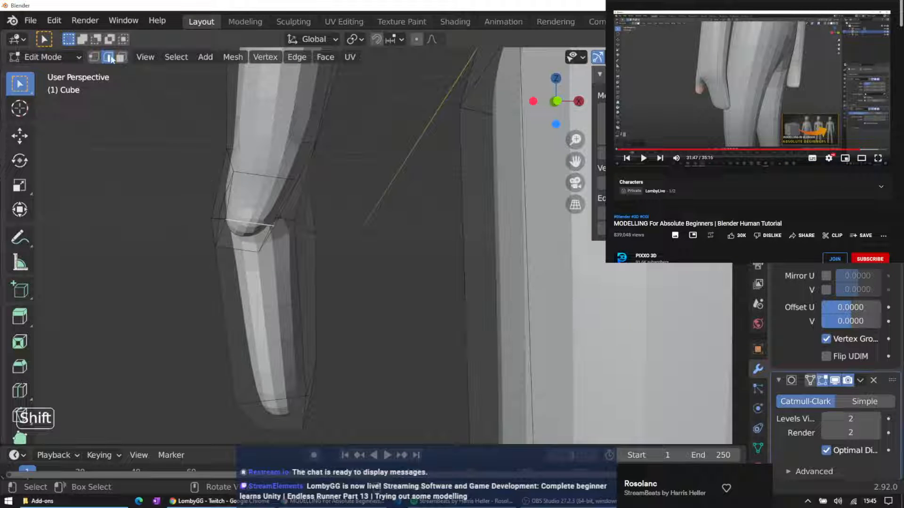
click(121, 57)
click(236, 238)
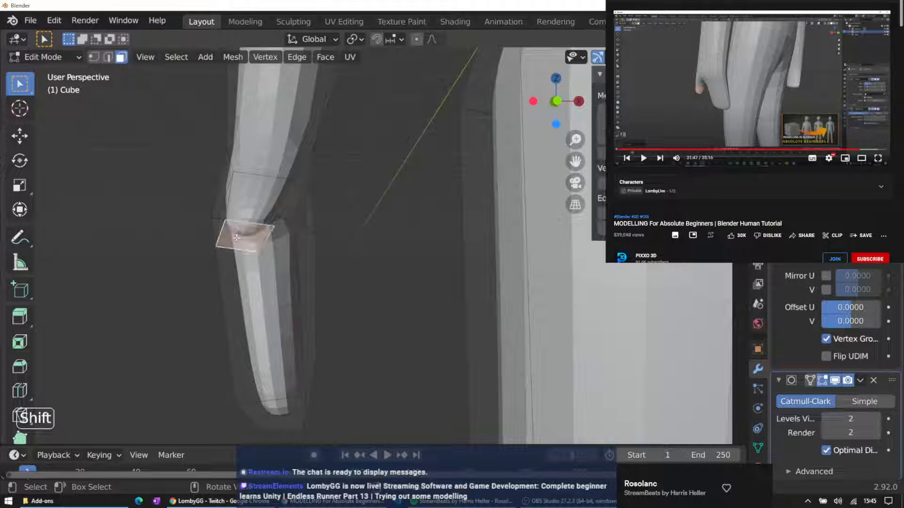
key(g)
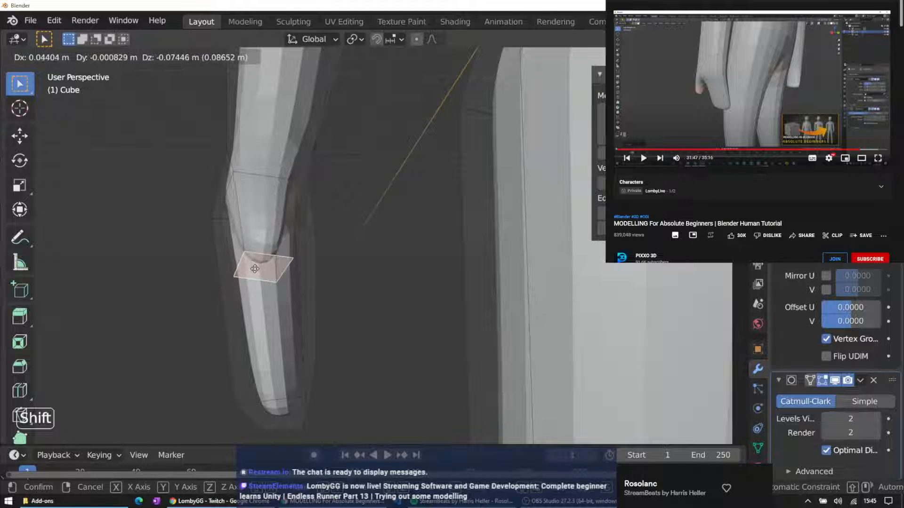
click(254, 269)
Toggle the Subdivision modifier's on-cage display on and off to check the smoothed hand and thumb from several angles
middle_drag(324, 229, 354, 226)
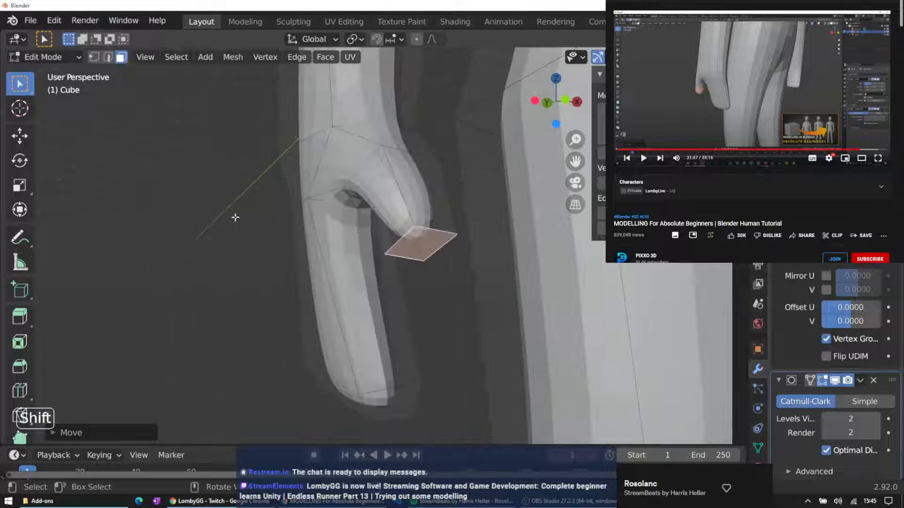
middle_drag(235, 217, 387, 167)
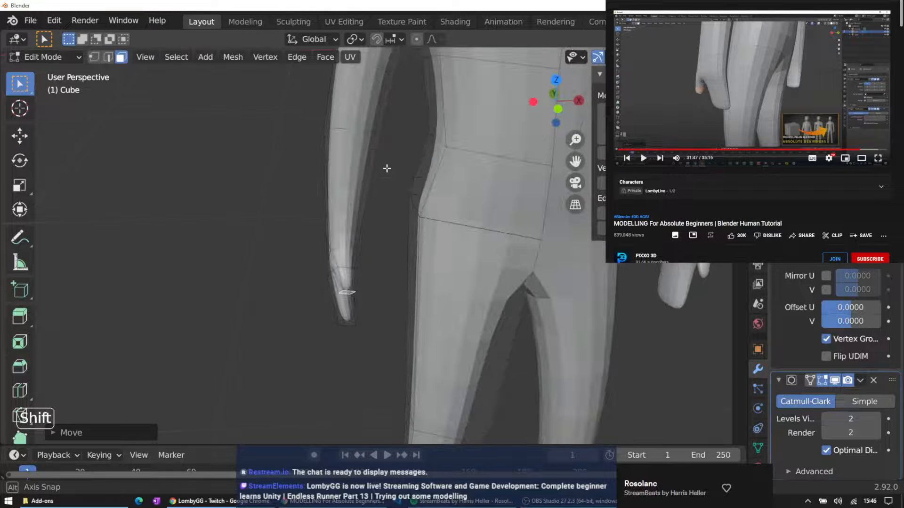
click(810, 381)
click(811, 384)
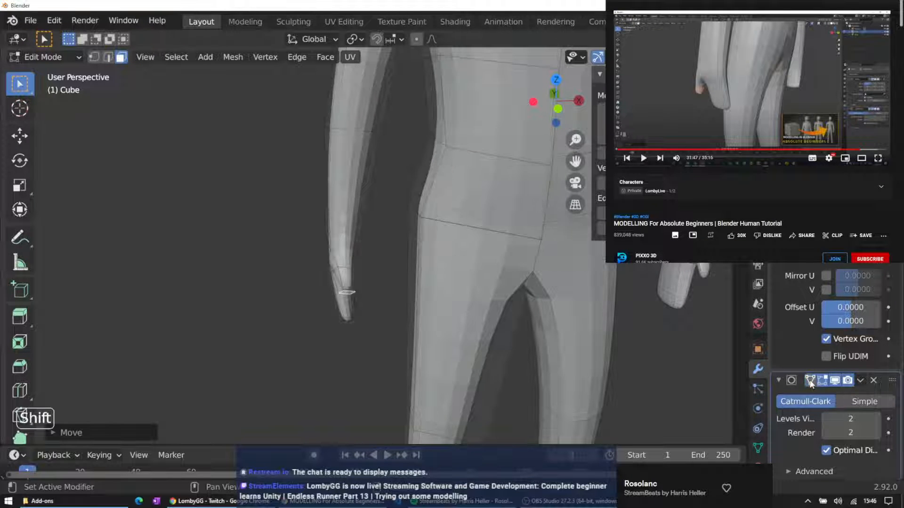
click(810, 384)
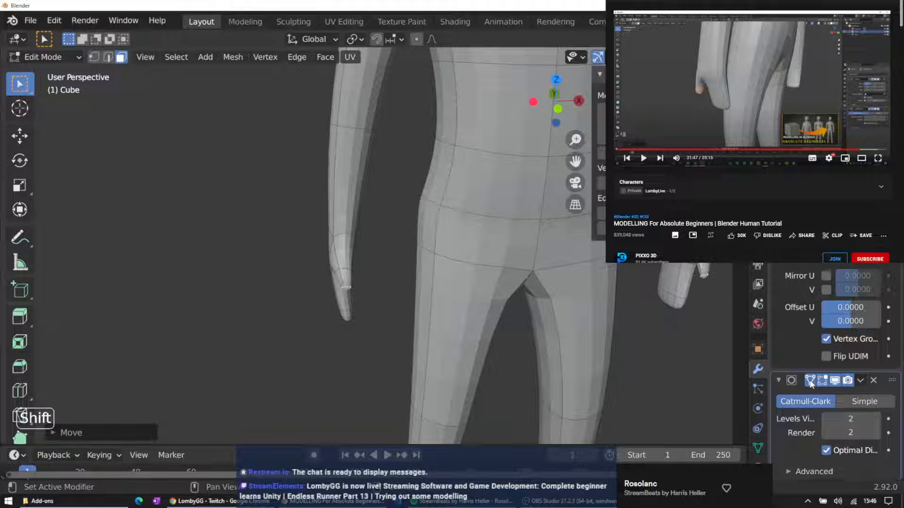
middle_drag(299, 218, 416, 206)
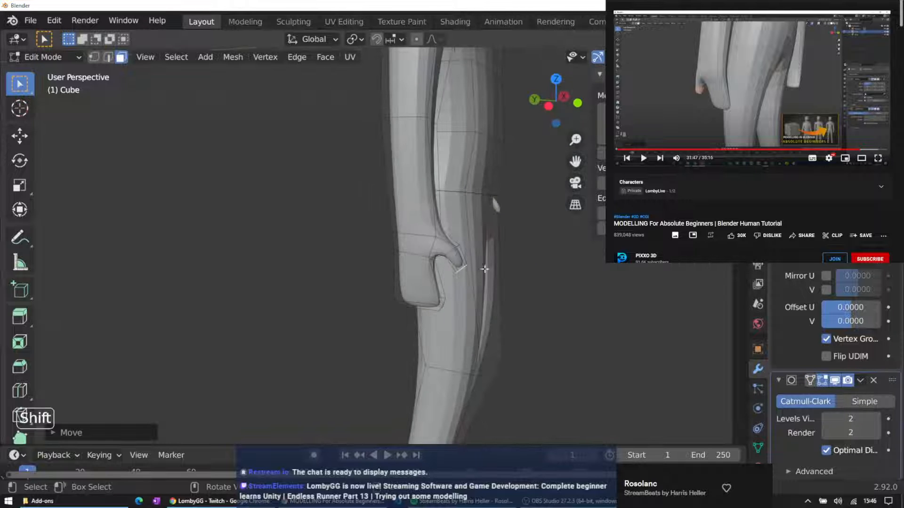
middle_drag(485, 269, 262, 243)
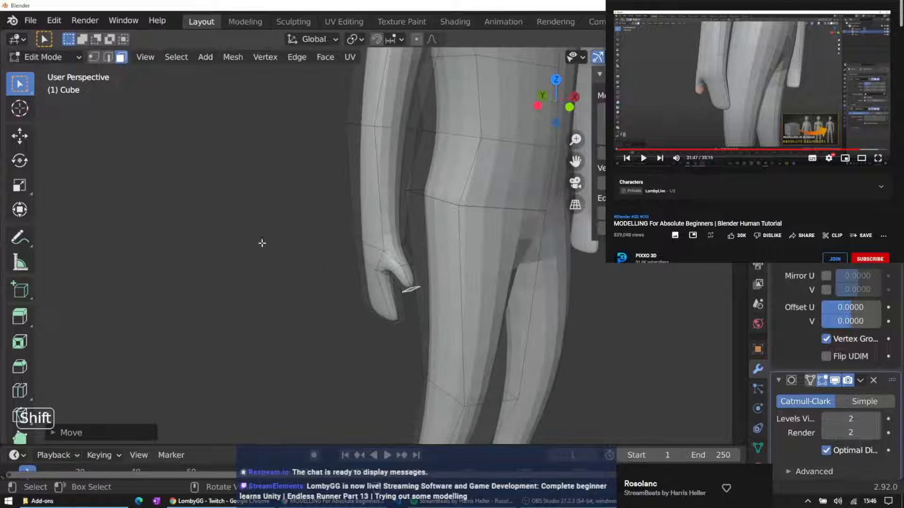
Examine the whole figure's proportions and the hand from the front and side, and pause the tutorial video for comparison
scroll(334, 215, down, 3)
middle_drag(396, 170, 374, 133)
scroll(409, 170, up, 5)
scroll(359, 128, down, 8)
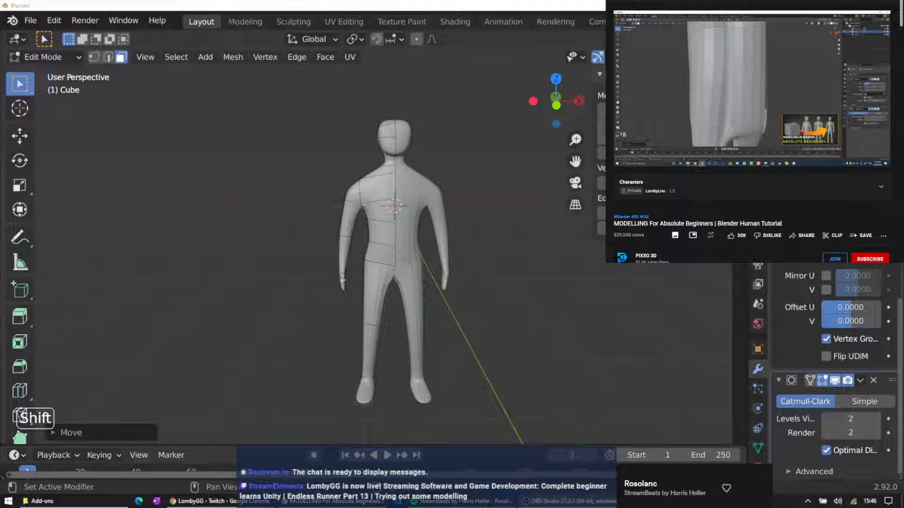
mouse_move(681, 112)
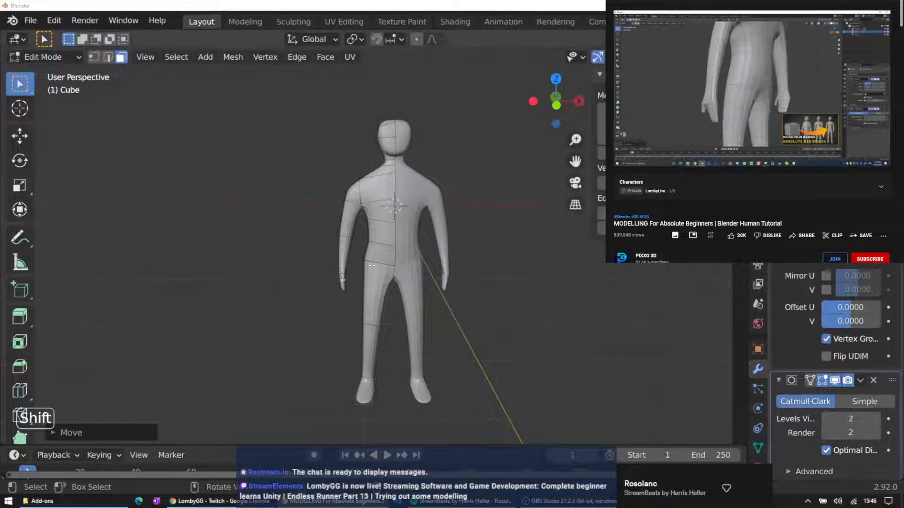
scroll(372, 266, up, 5)
middle_drag(234, 277, 292, 258)
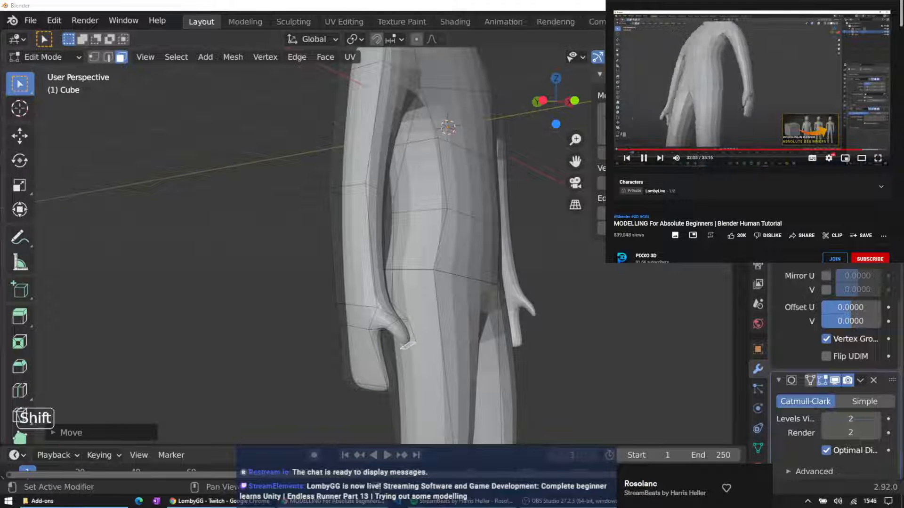
click(752, 90)
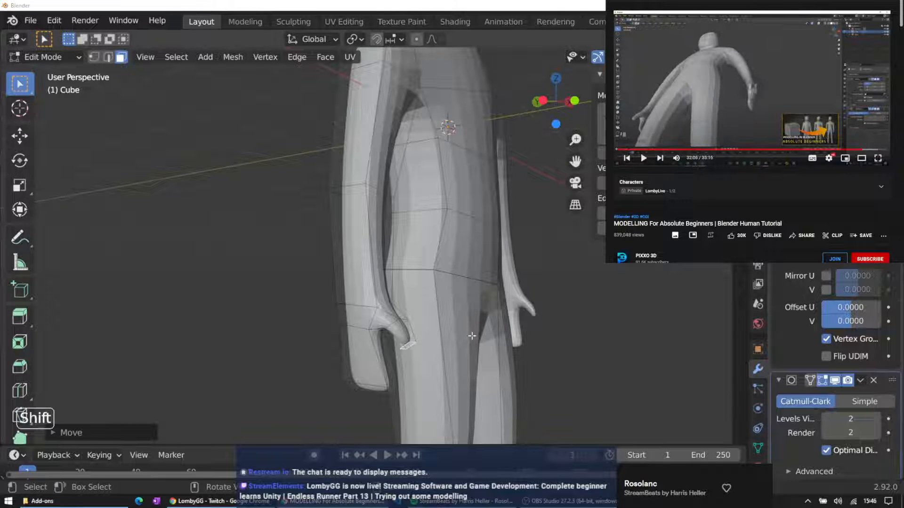
Skim the tutorial video for the part that follows the thumb and leave it paused at 32:09
click(371, 251)
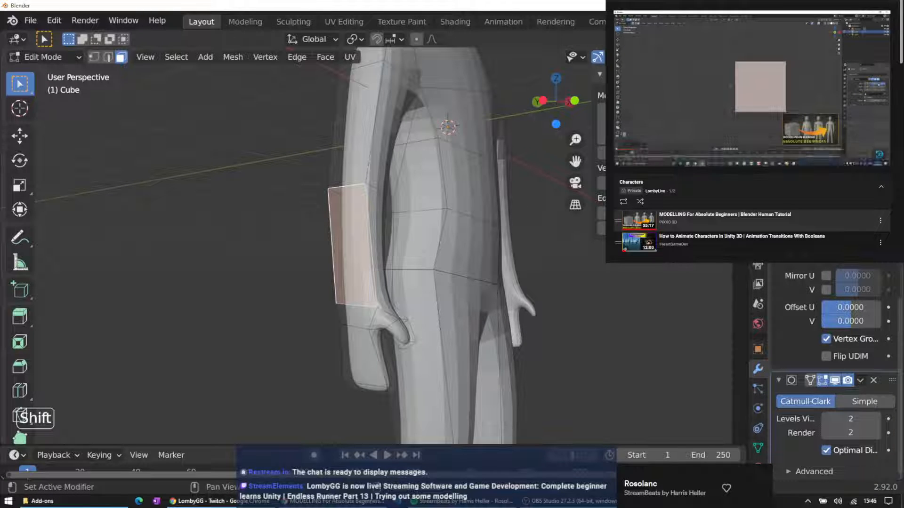
click(830, 150)
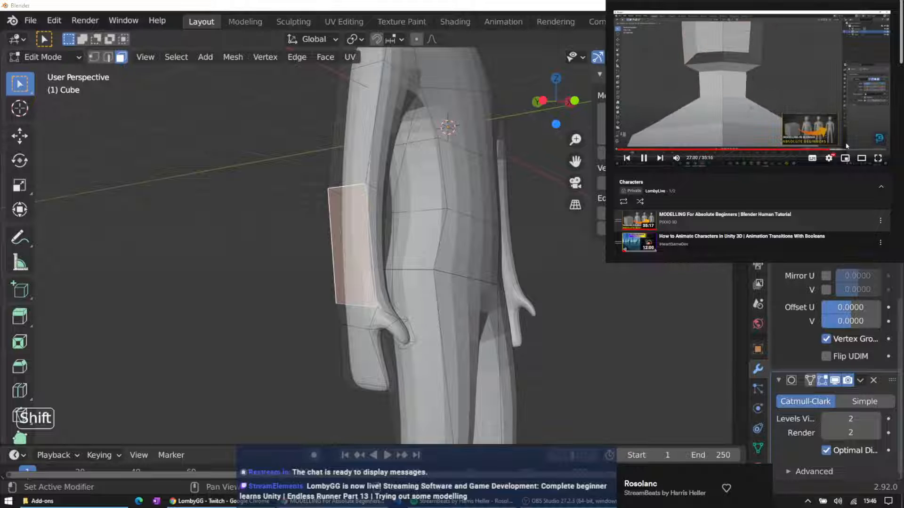
click(859, 154)
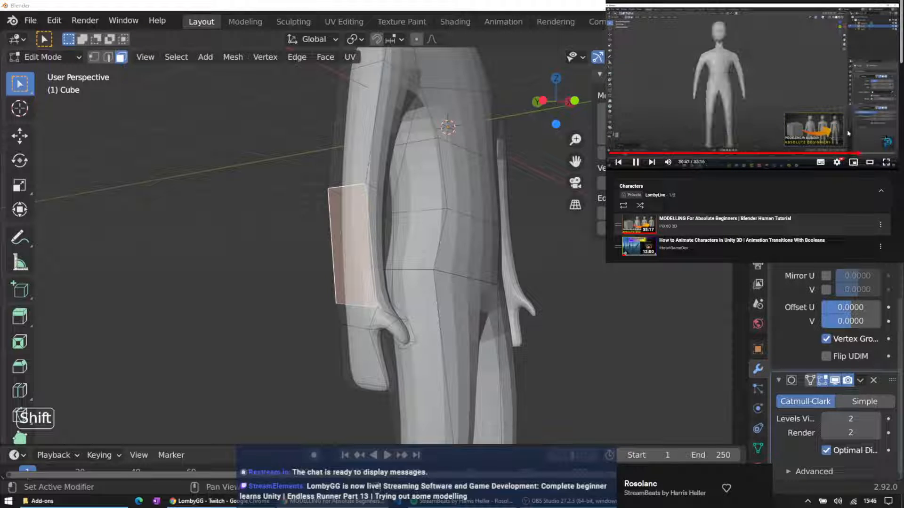
click(872, 154)
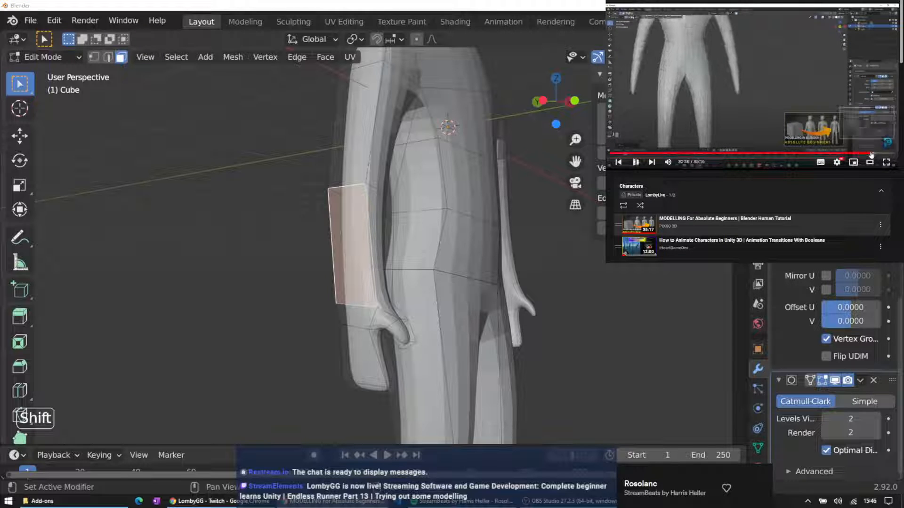
click(747, 81)
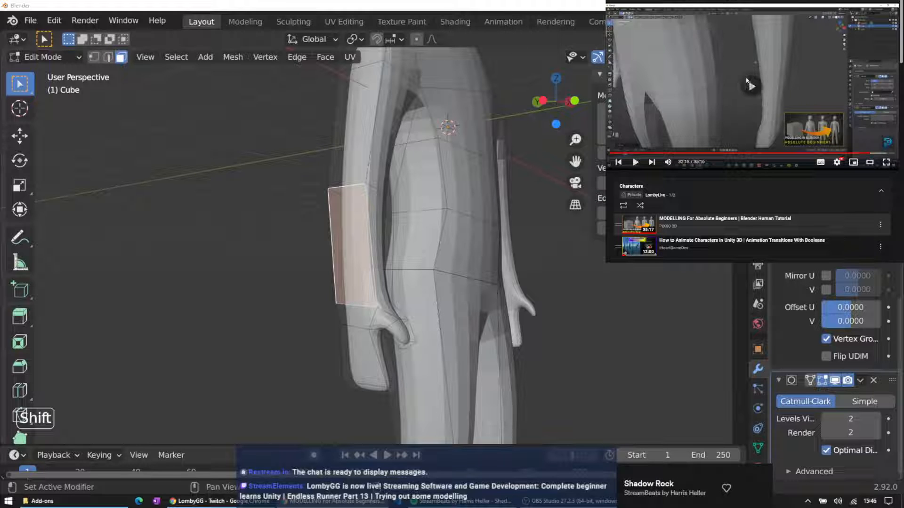
click(747, 81)
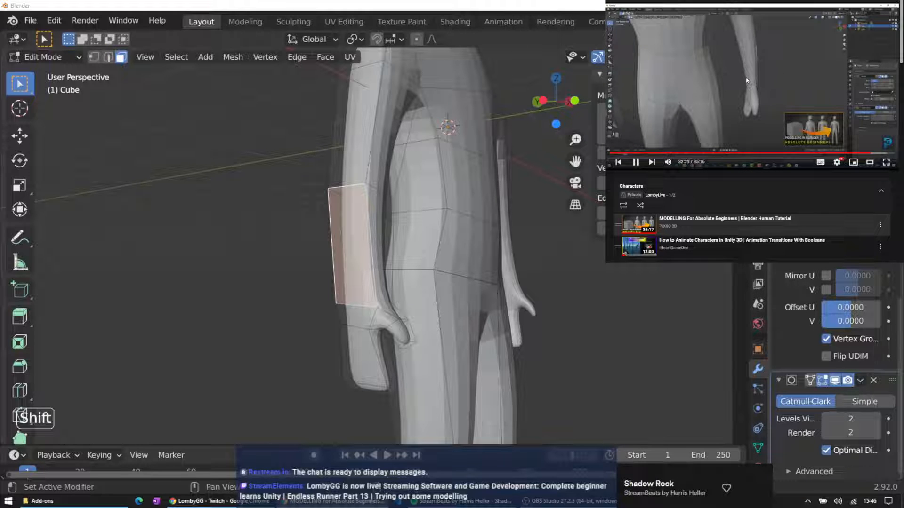
click(870, 154)
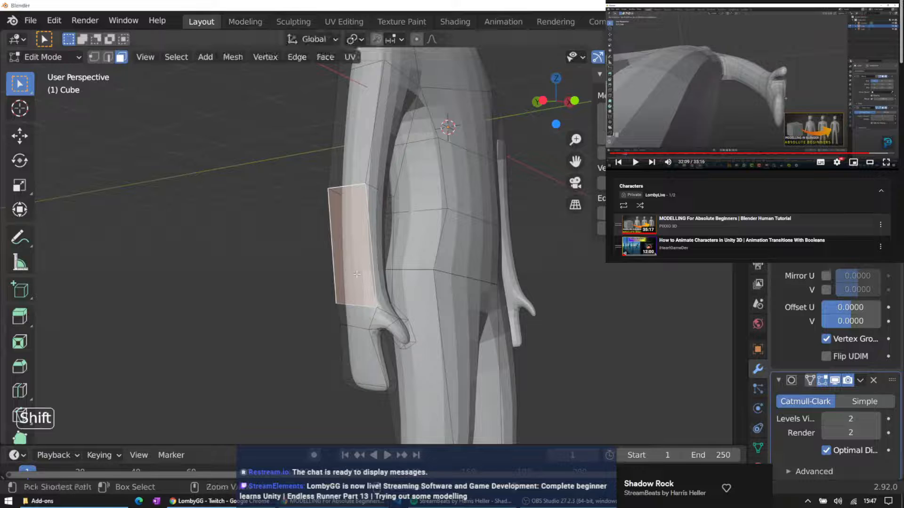
Add a loop cut around the forearm, slide it down to just above the hand and scale it down to narrow the wrist
key(ctrl+r)
click(372, 244)
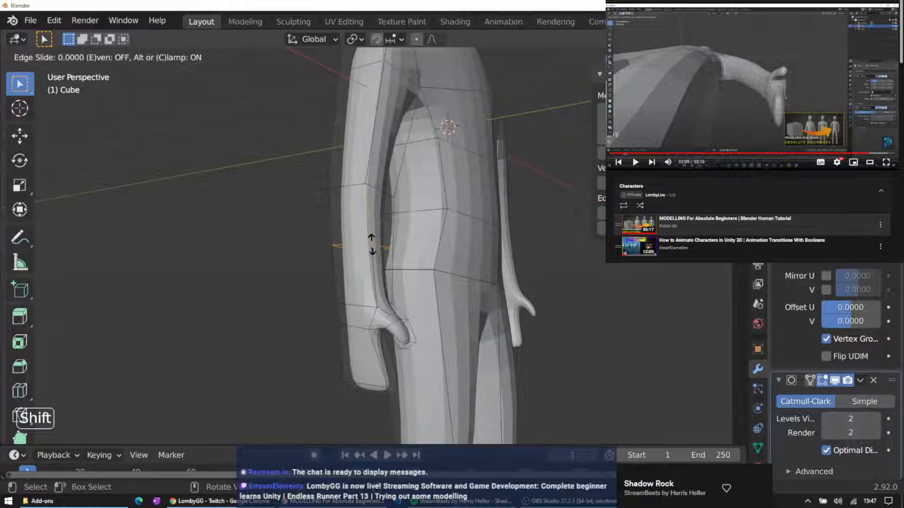
click(373, 285)
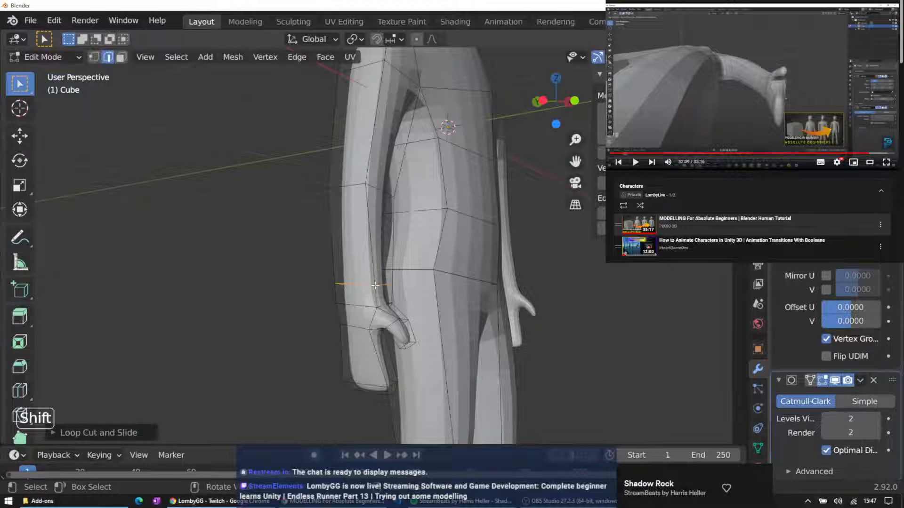
key(s)
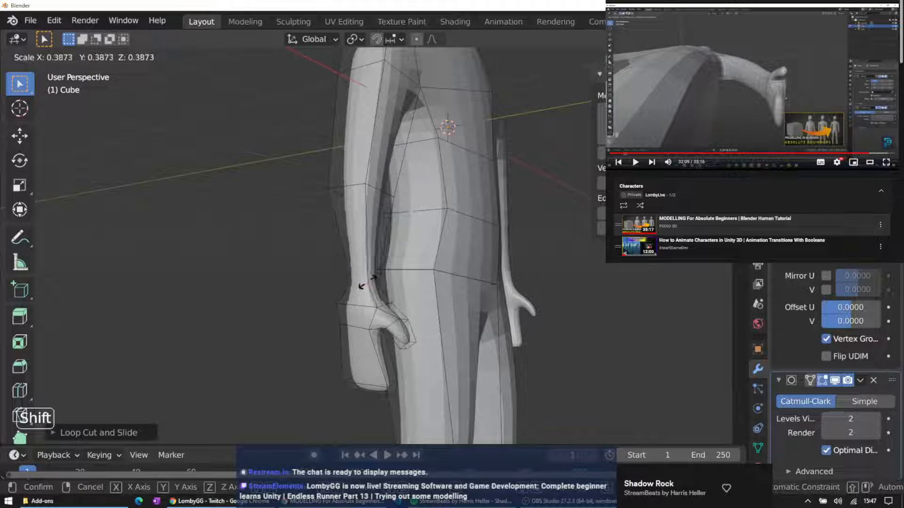
click(370, 283)
Select the hand's upper outer edge at the wrist, continue the tutorial video and nudge that edge slightly
middle_drag(340, 271, 380, 280)
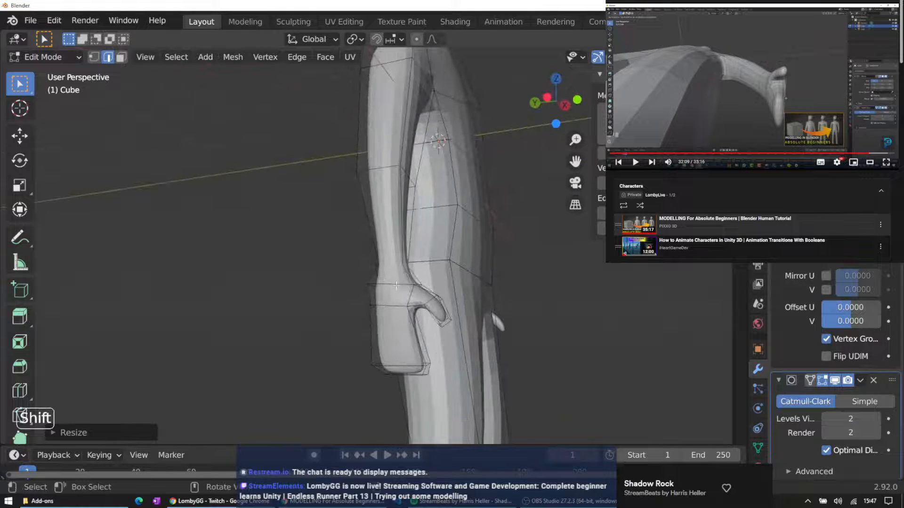
shift+click(396, 285)
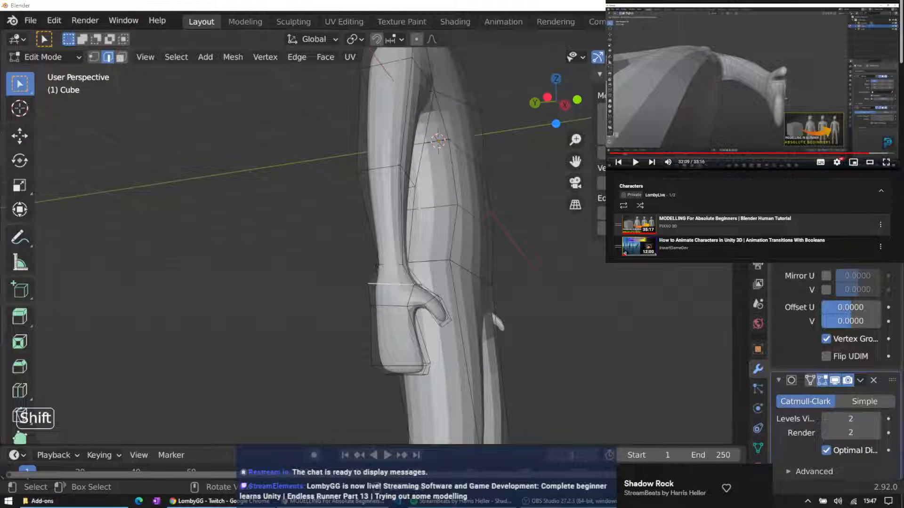
click(863, 154)
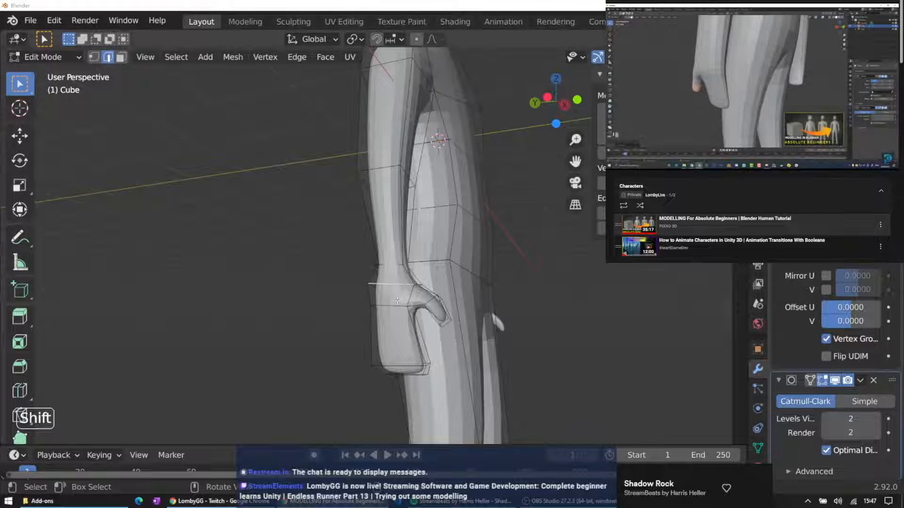
mouse_move(397, 300)
middle_down()
mouse_move(293, 295)
mouse_move(409, 312)
middle_up()
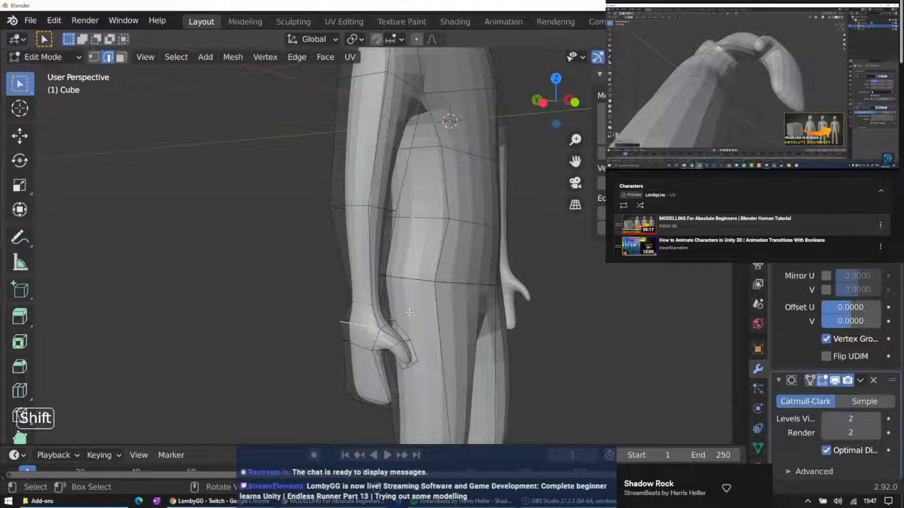
shift+middle_drag(301, 309, 479, 305)
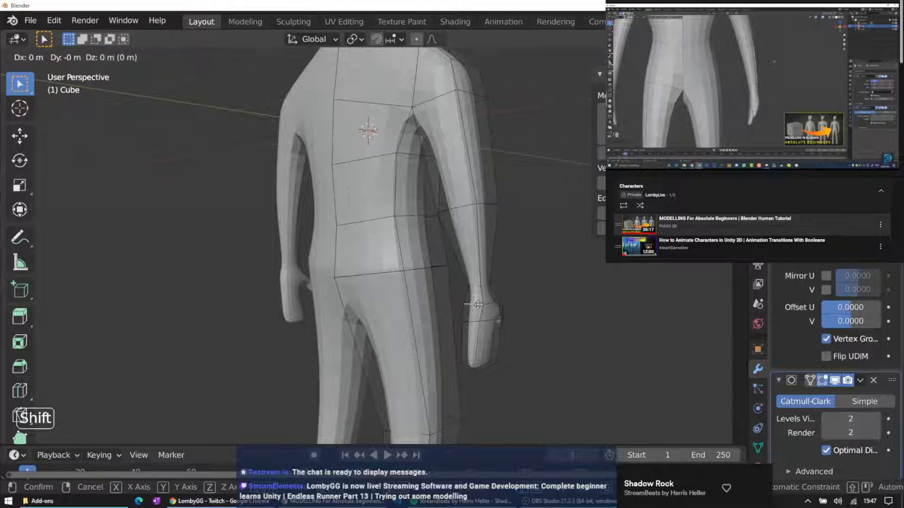
key(g)
click(479, 302)
Slightly reposition the edge on the outer side of the hand, just below the wrist
middle_drag(479, 302, 442, 333)
key(g)
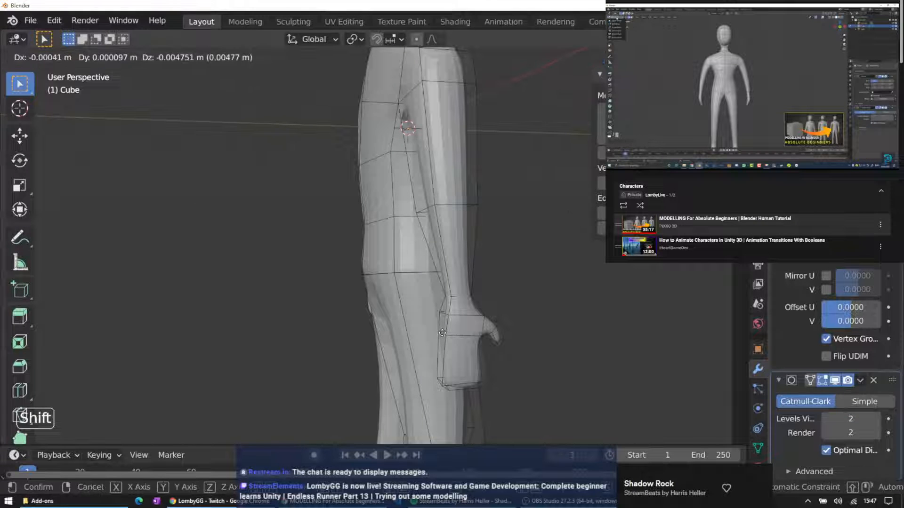
click(440, 335)
Select the edge at the outer corner of the fingertips and move it about 0.05 m up and inward
shift+click(443, 384)
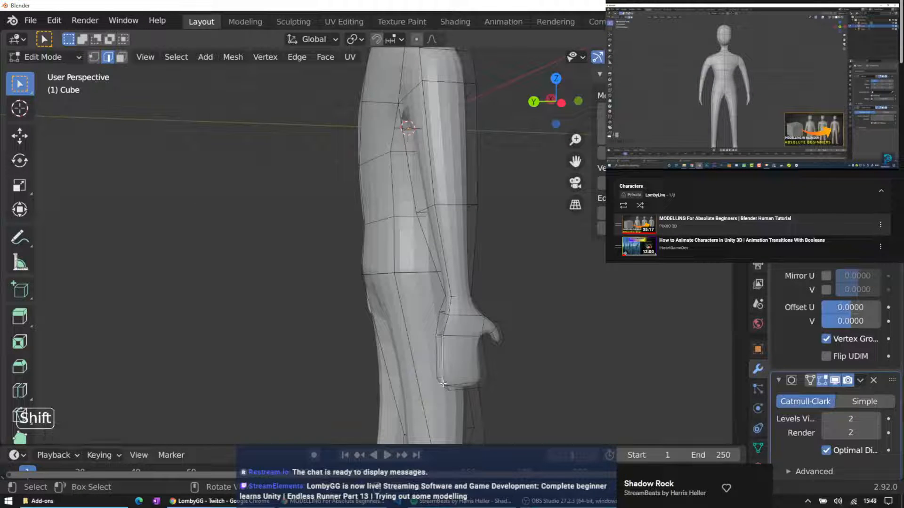
middle_drag(440, 381, 484, 374)
key(g)
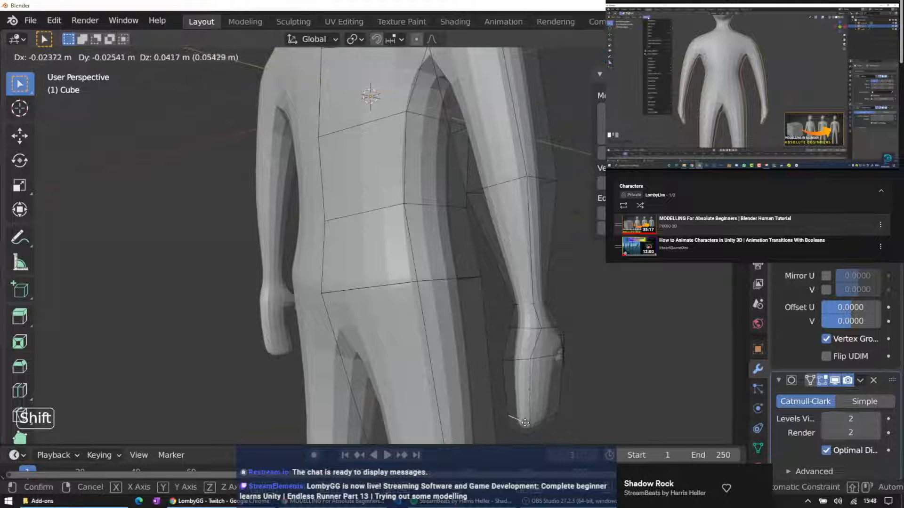
click(524, 420)
Select the edge at the fingertips on the thumb side and move it slightly up to round the hand's end
middle_drag(524, 420, 455, 363)
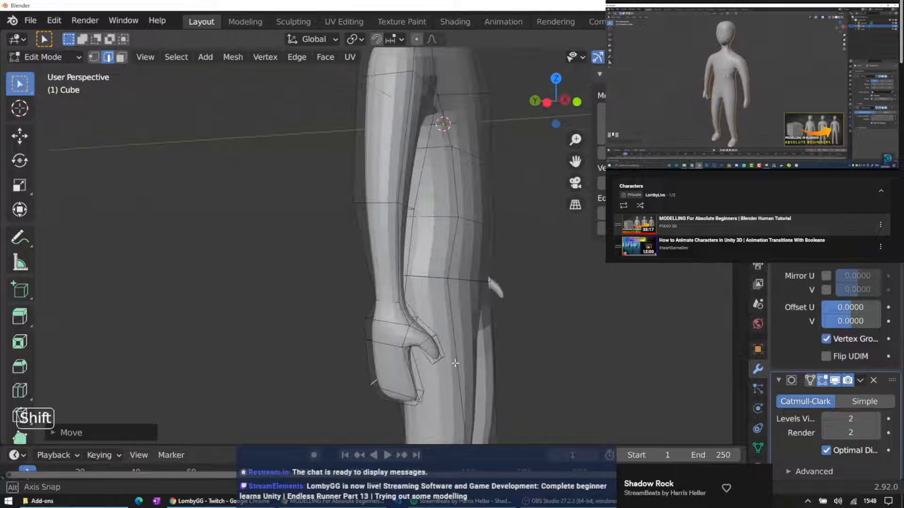
shift+click(419, 398)
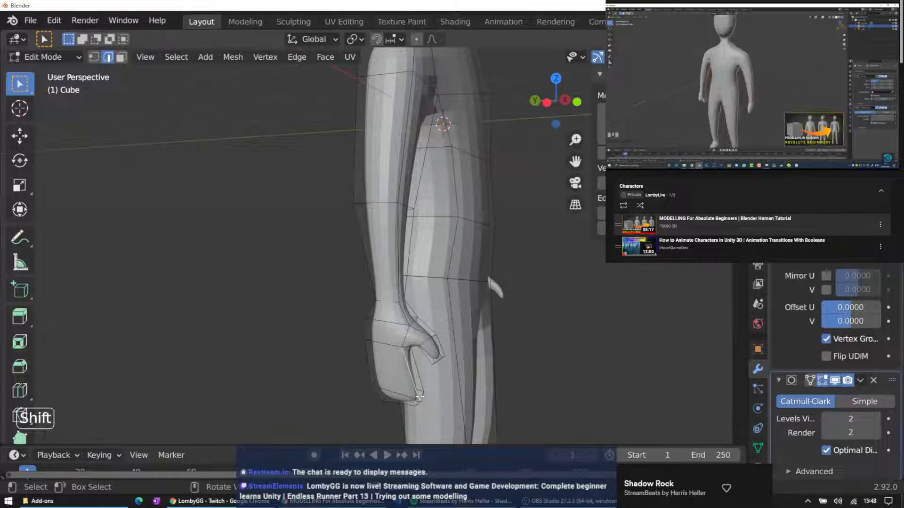
key(g)
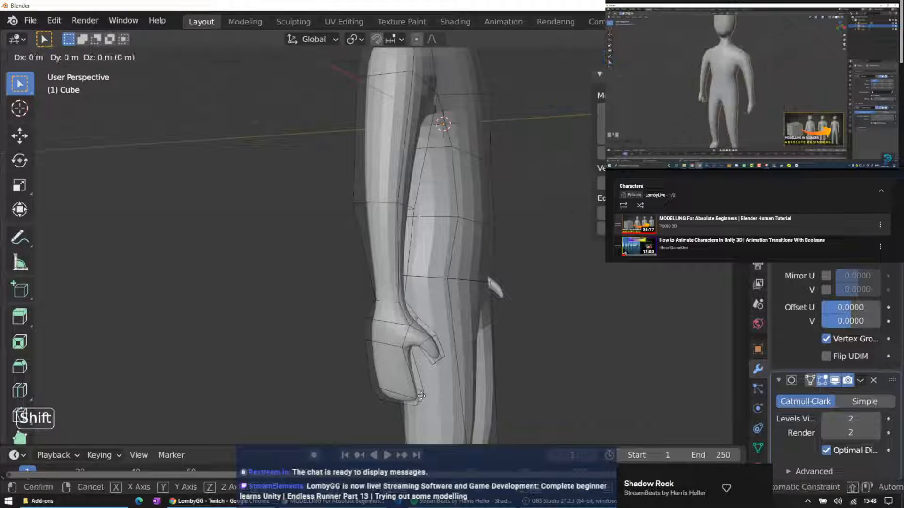
click(419, 385)
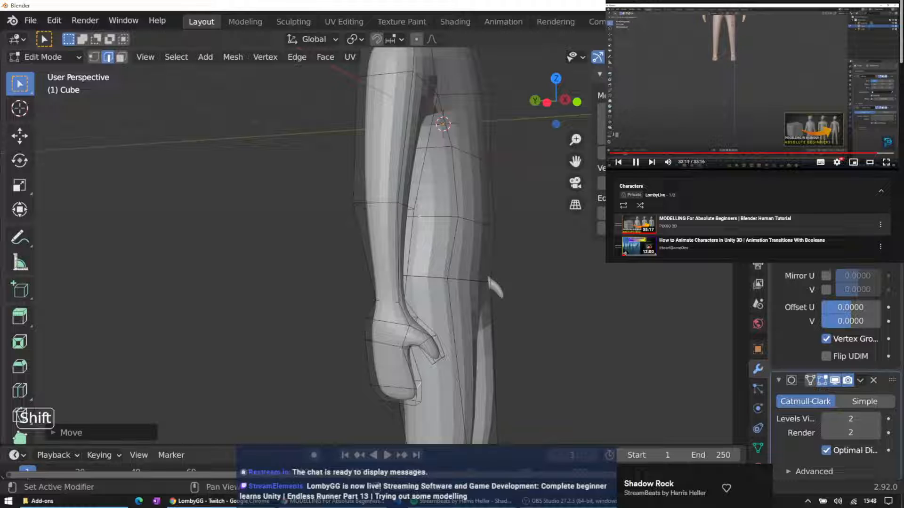
Rewind the tutorial video to about 32:01, replay the part after the hand and compare it with the whole figure
click(872, 152)
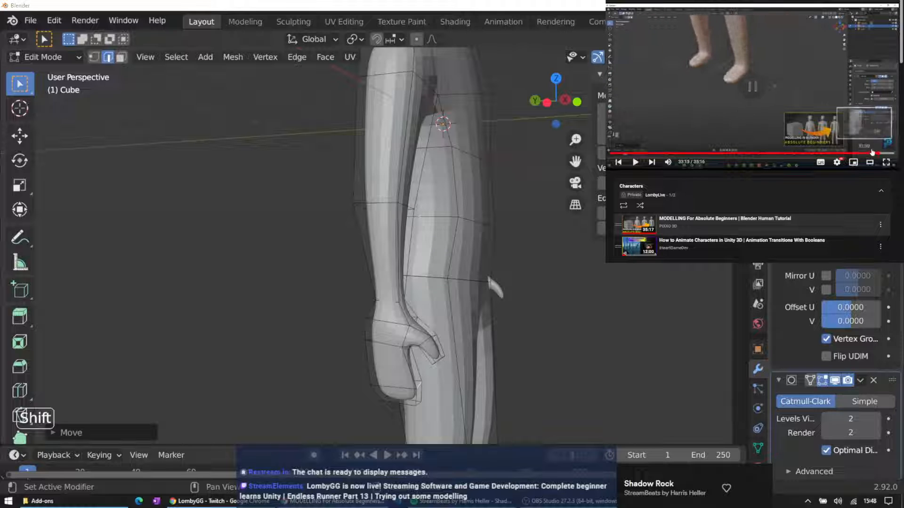
click(873, 153)
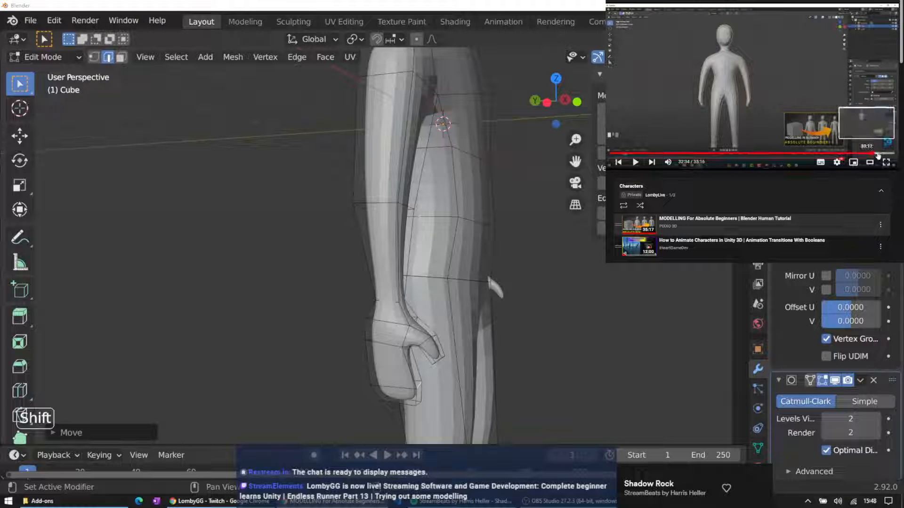
click(870, 154)
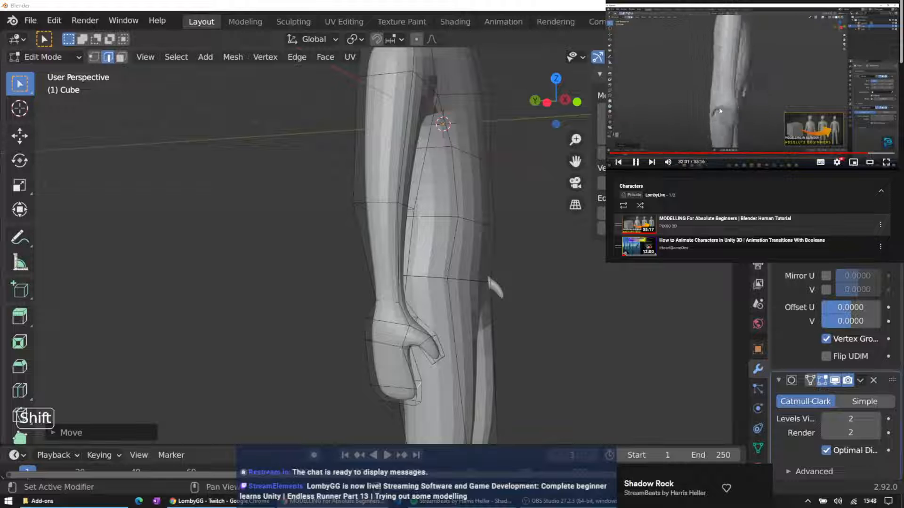
middle_drag(506, 254, 394, 246)
scroll(443, 260, down, 4)
scroll(443, 260, down, 1)
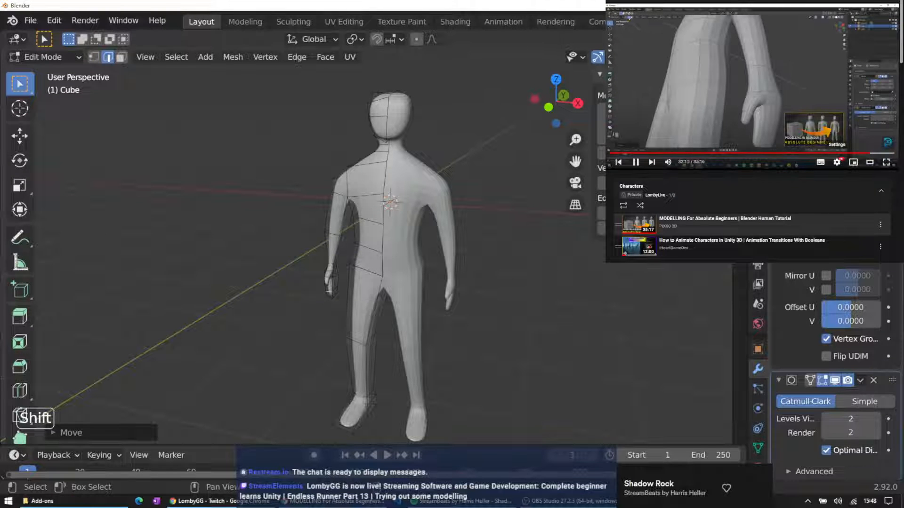
click(837, 162)
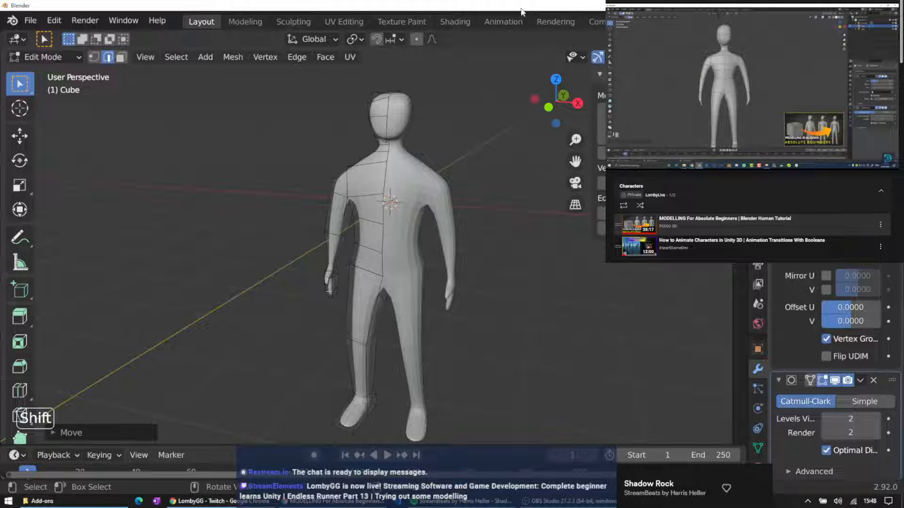
Switch the figure to Object Mode and apply Shade Smooth to it
key(KP_1)
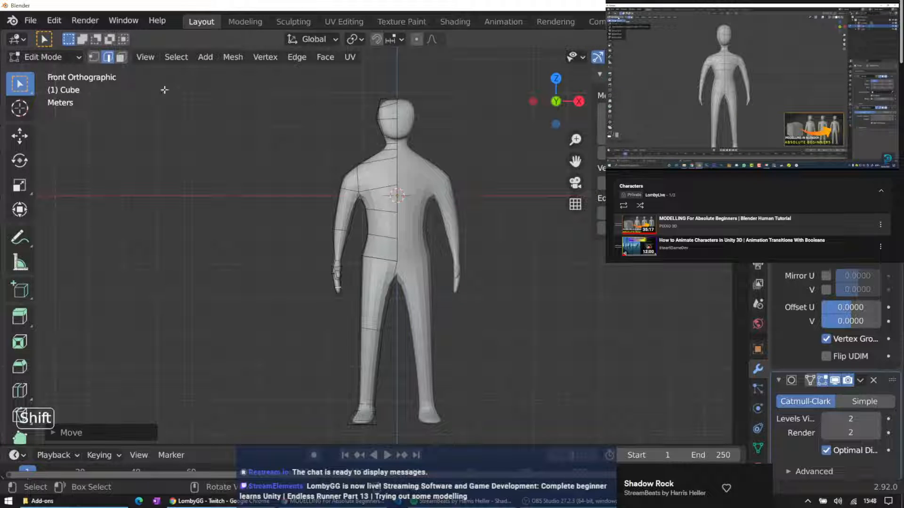
click(74, 52)
click(56, 75)
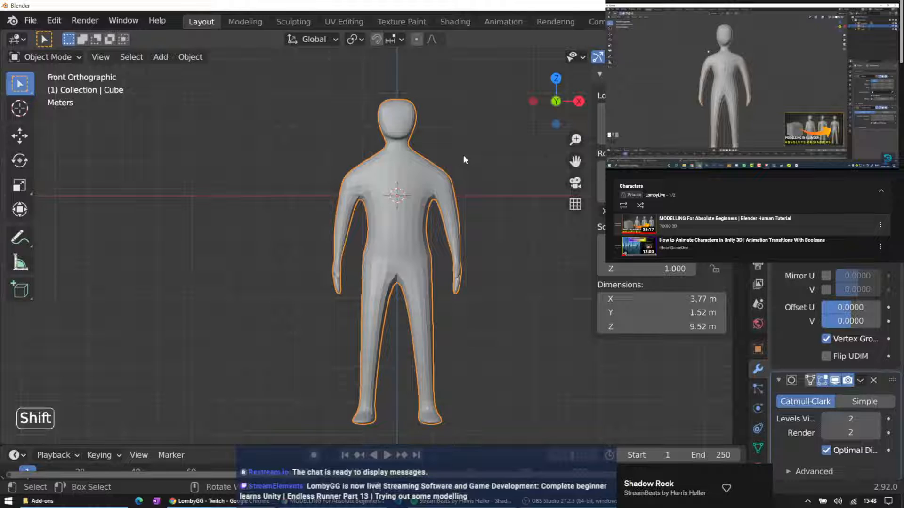
key(Tab)
key(Tab)
middle_drag(455, 155, 433, 177)
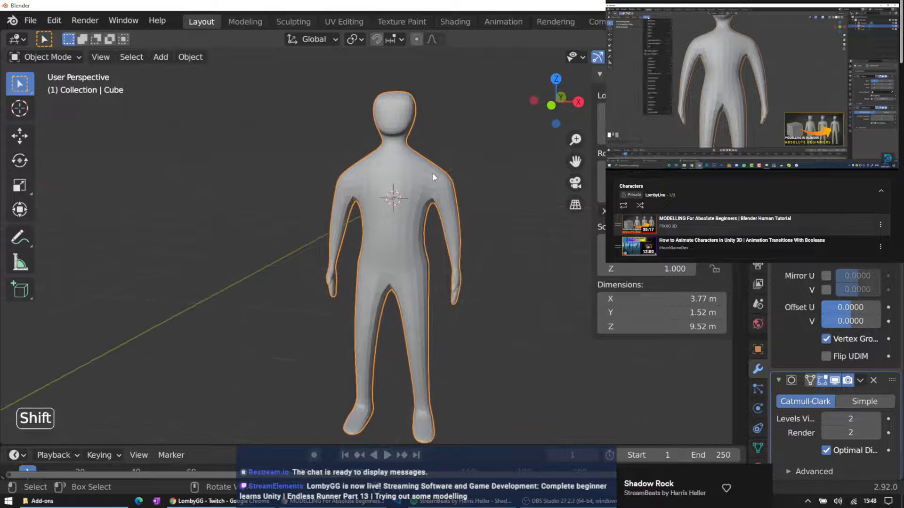
click(191, 58)
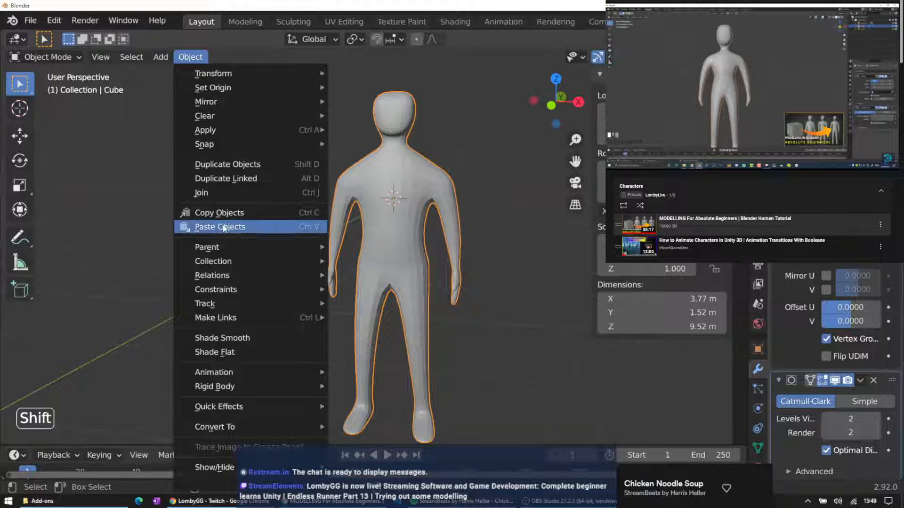
click(234, 339)
middle_drag(318, 286, 462, 182)
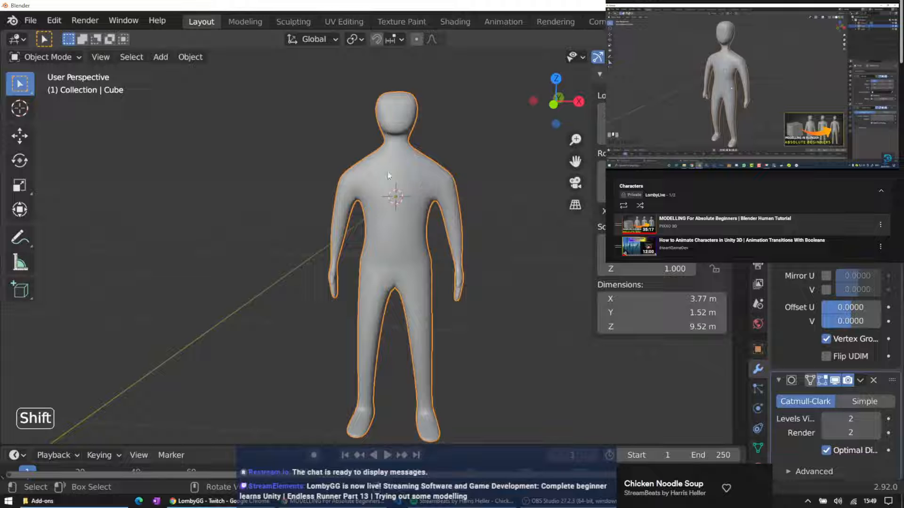
In front view, move the figure up about 6.69 m along the Z axis so its feet stand on the ground line
key(KP_1)
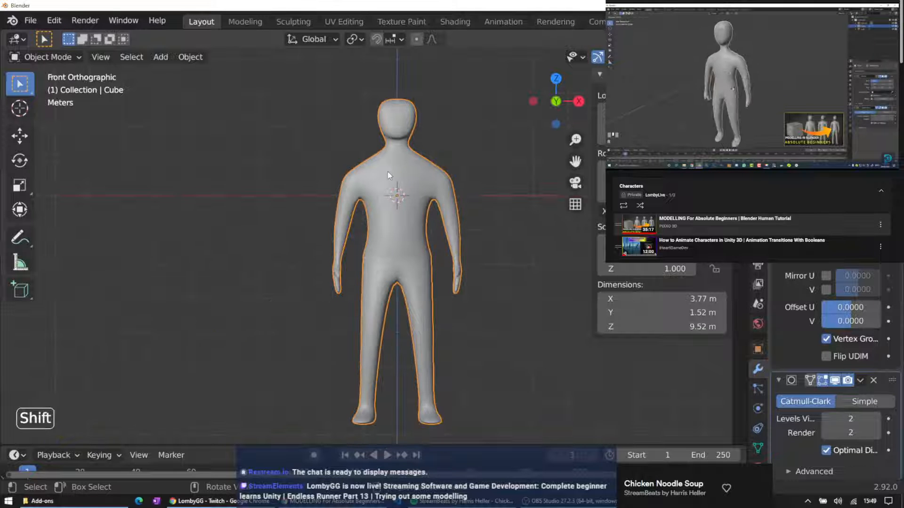
key(r)
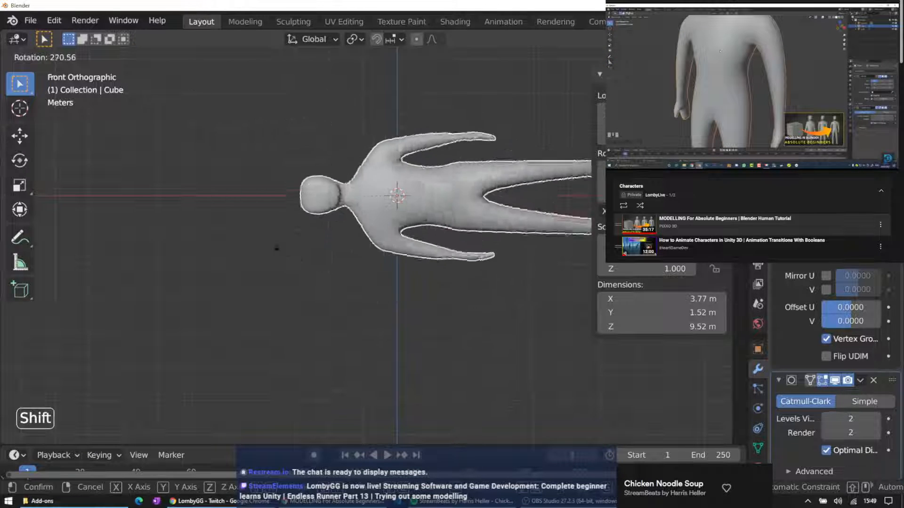
click(381, 150)
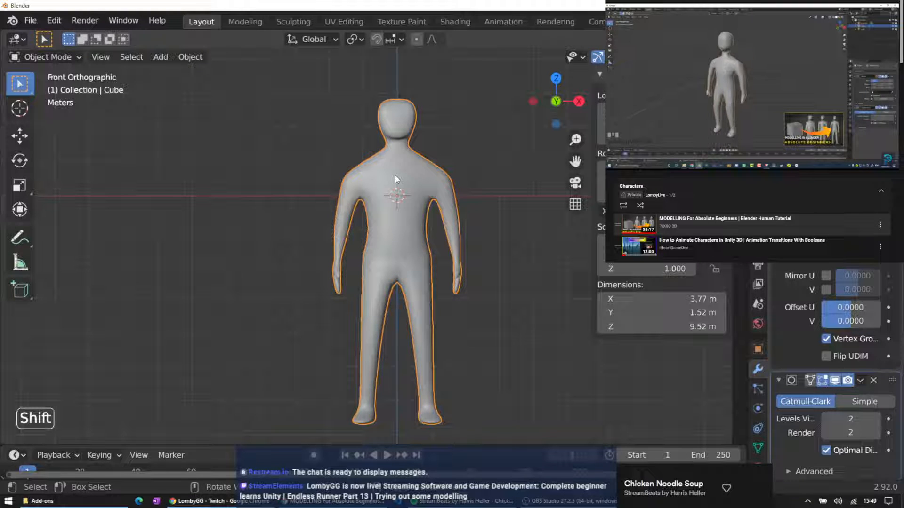
key(g)
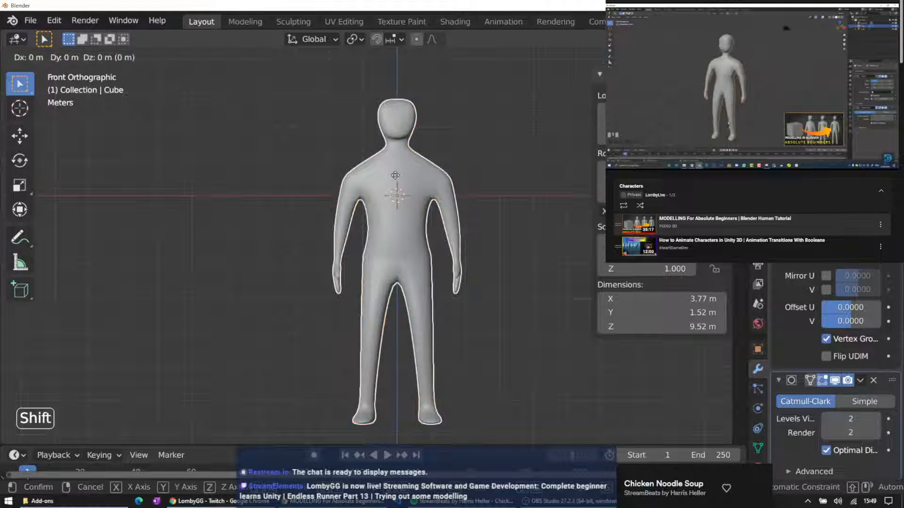
key(z)
key(x)
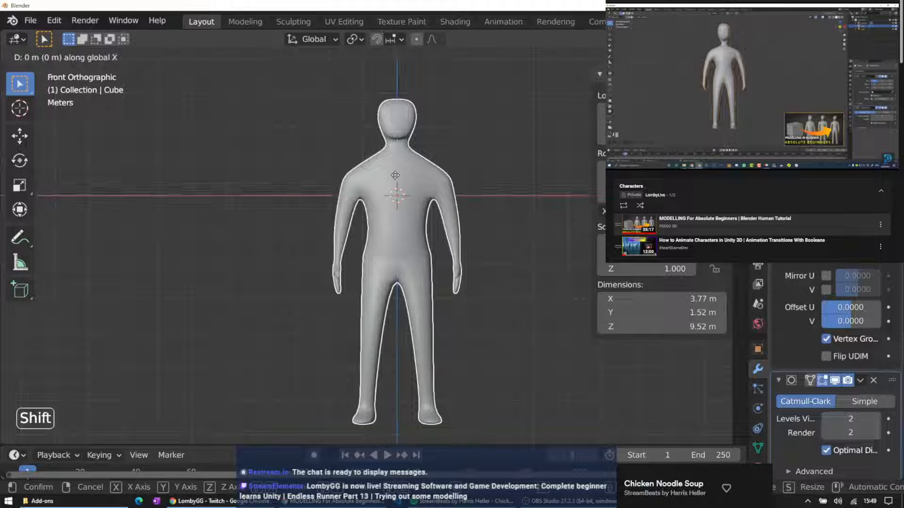
key(z)
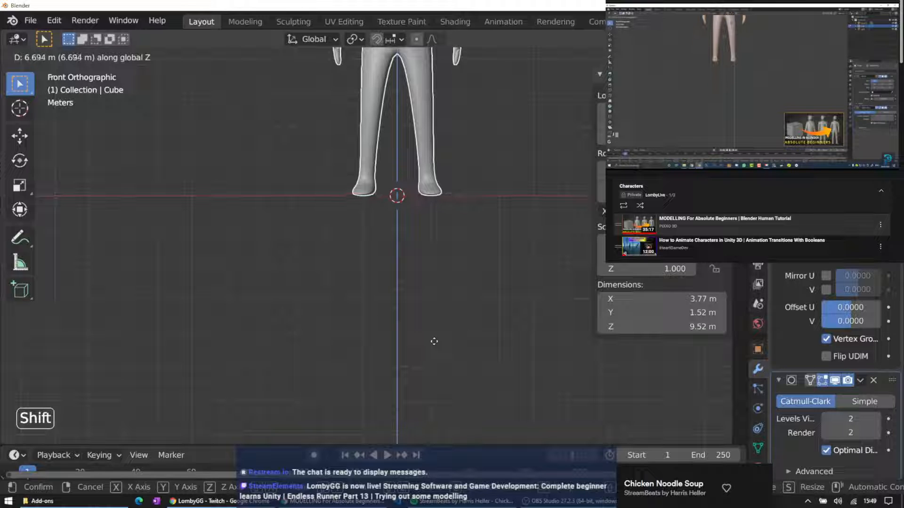
click(434, 341)
Examine how the feet stand on the ground grid and bring the whole figure back into view
mouse_move(434, 343)
middle_down()
mouse_move(442, 332)
mouse_move(441, 348)
middle_up()
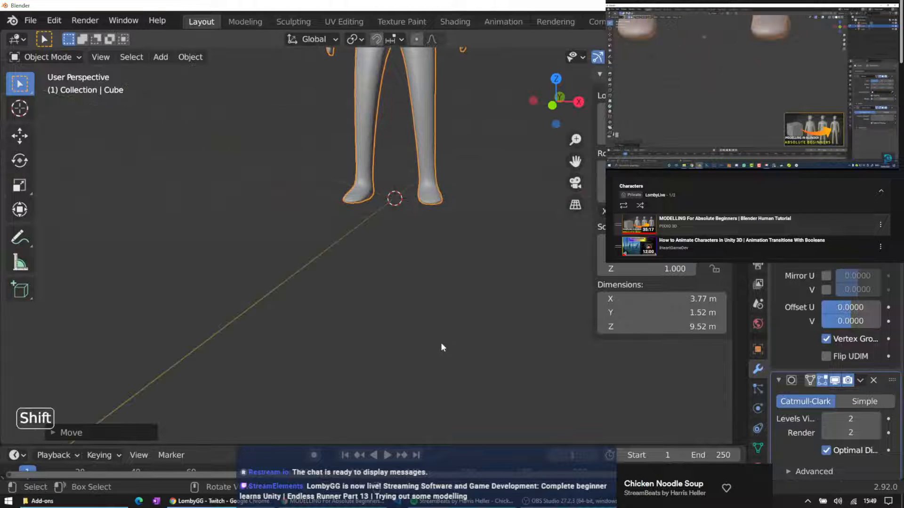
scroll(442, 348, down, 4)
middle_drag(457, 162, 461, 117)
scroll(432, 139, up, 4)
scroll(433, 166, down, 5)
scroll(434, 170, up, 5)
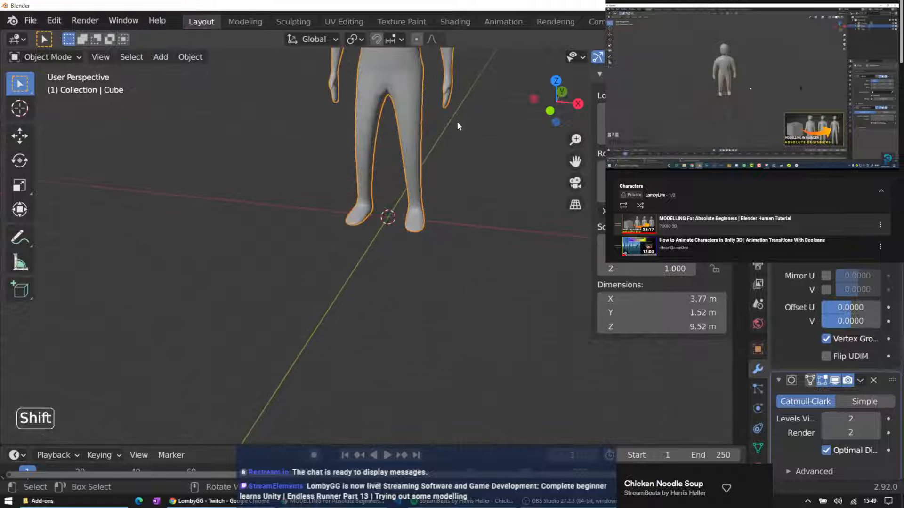
shift+middle_drag(457, 115, 456, 258)
key(r)
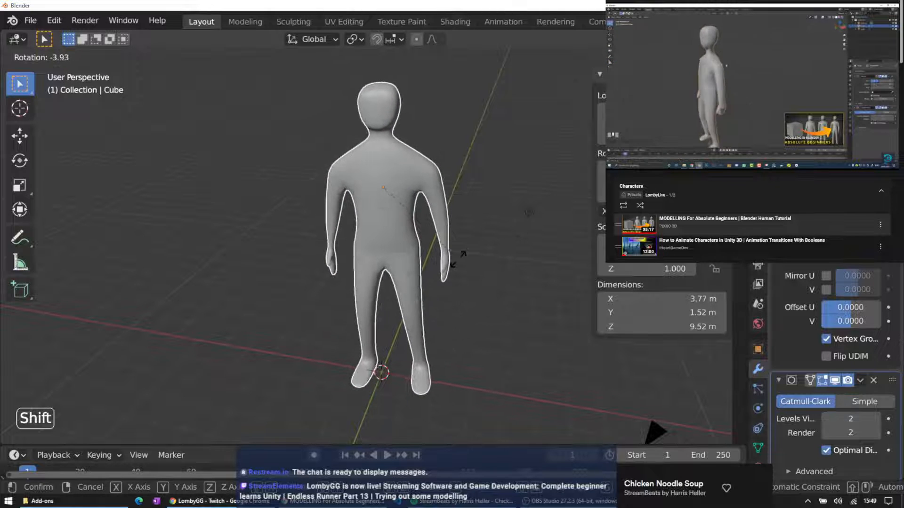
key(r)
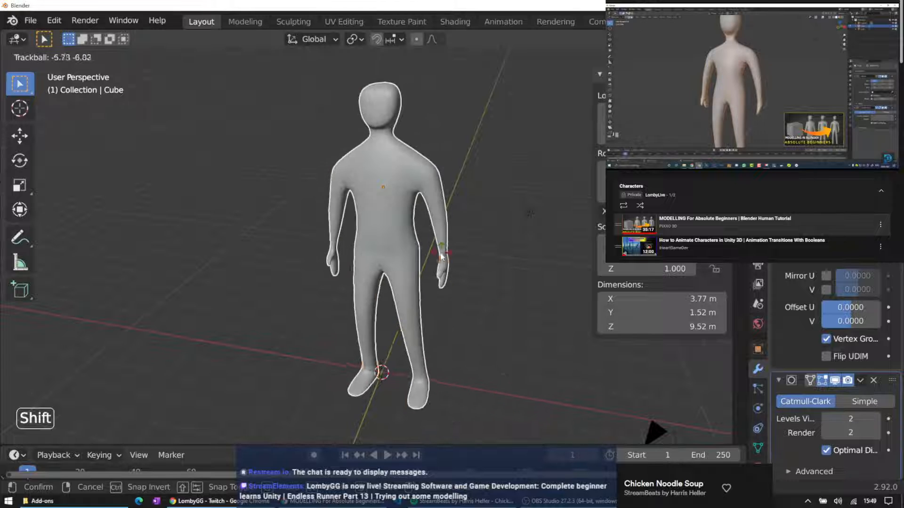
click(442, 262)
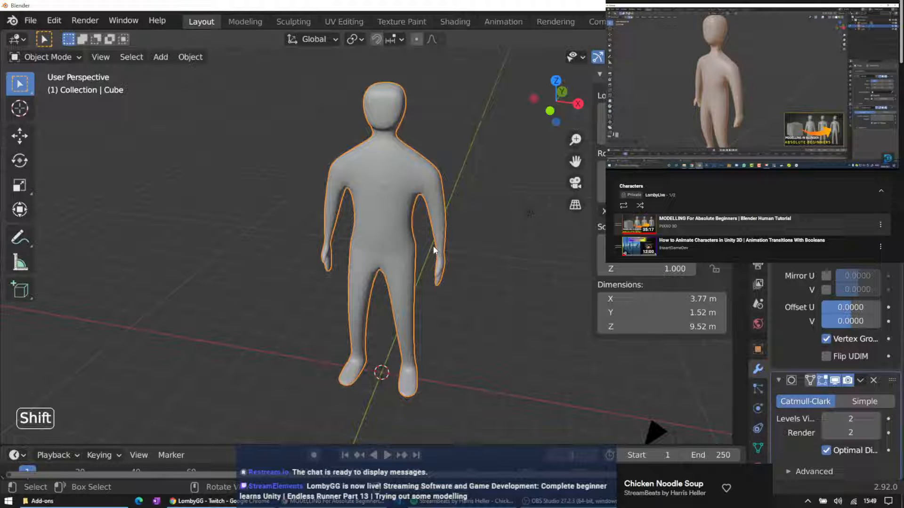
Return the figure to Edit Mode and display the hip area in wireframe shading
middle_drag(372, 193, 272, 165)
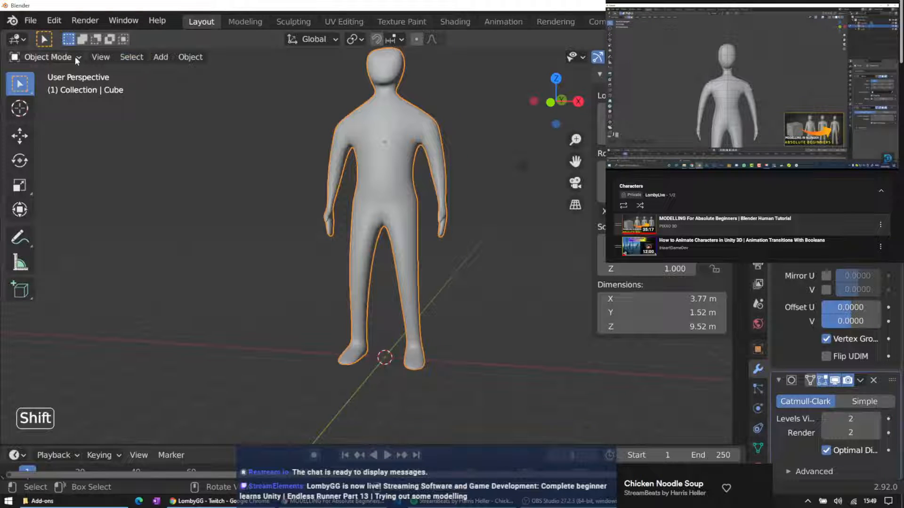
key(Tab)
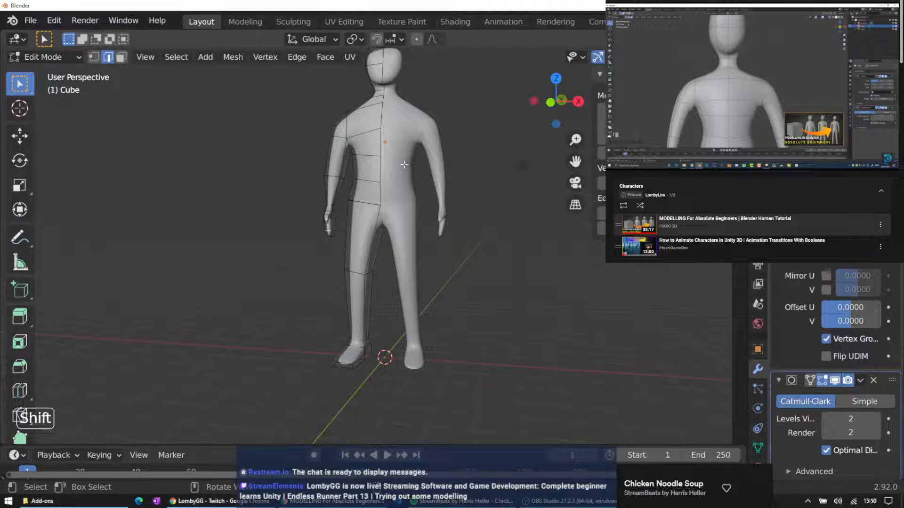
mouse_move(370, 204)
middle_down()
mouse_move(356, 164)
mouse_move(375, 205)
middle_up()
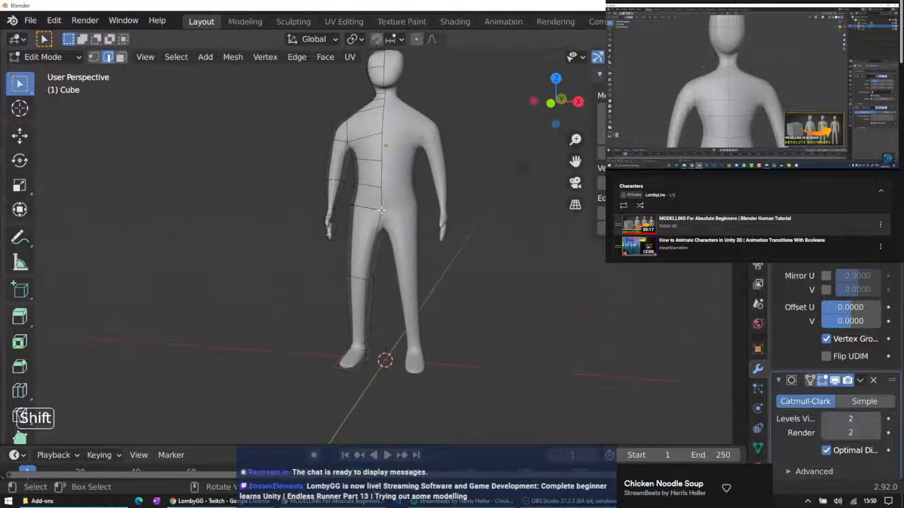
scroll(388, 209, up, 3)
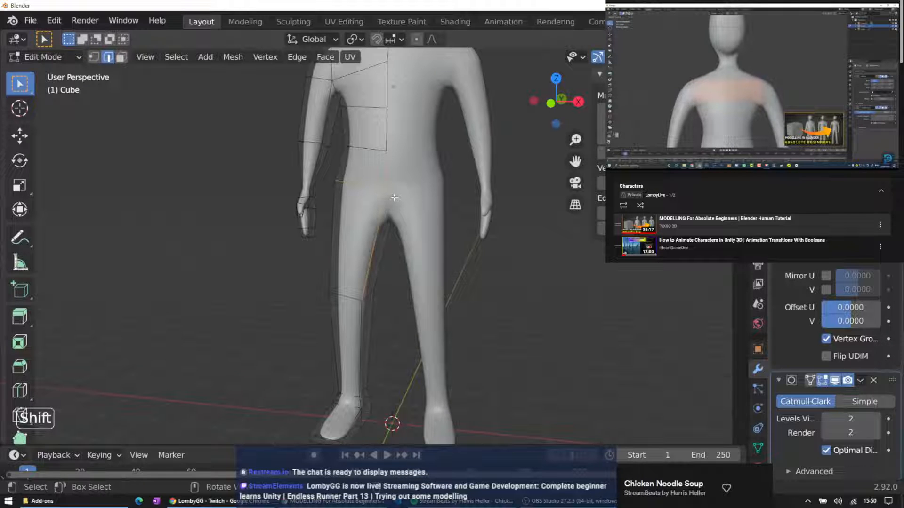
key(z)
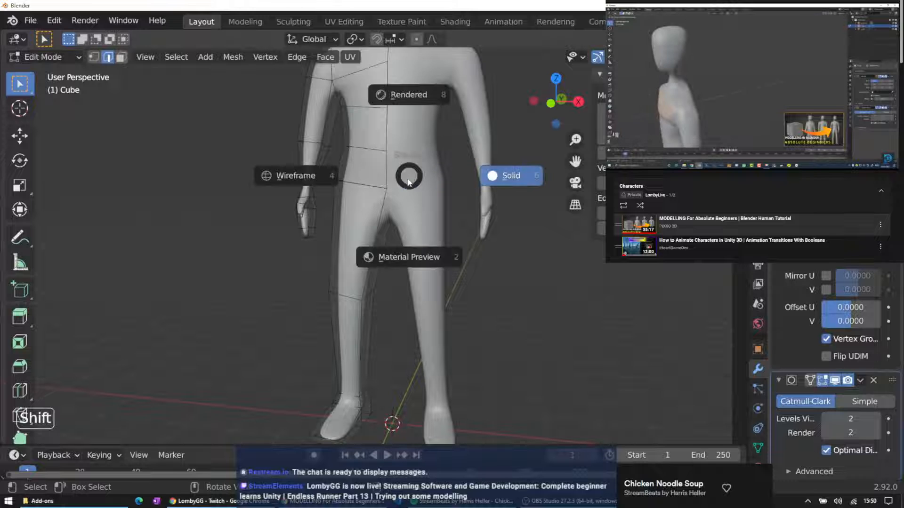
click(323, 167)
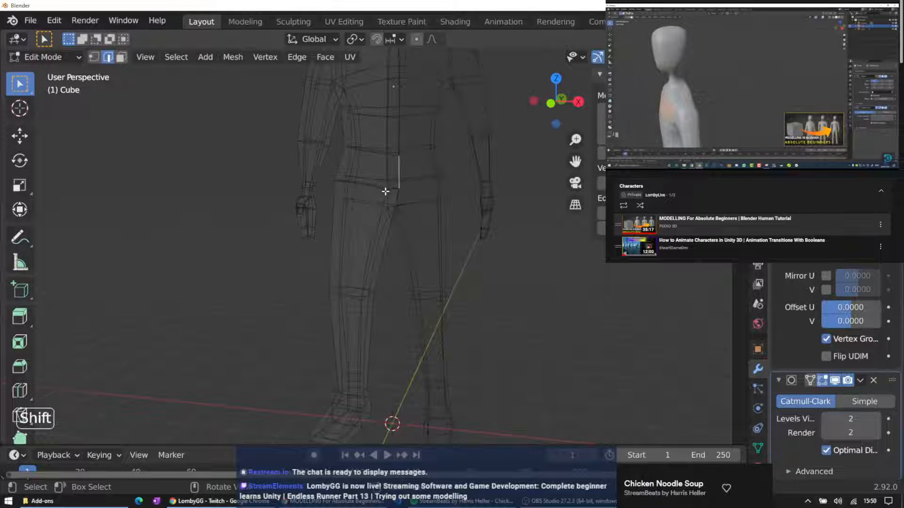
Move the centre edge at the figure's crotch slightly downward
middle_drag(386, 192, 402, 230)
click(447, 223)
scroll(441, 220, up, 4)
shift+click(438, 253)
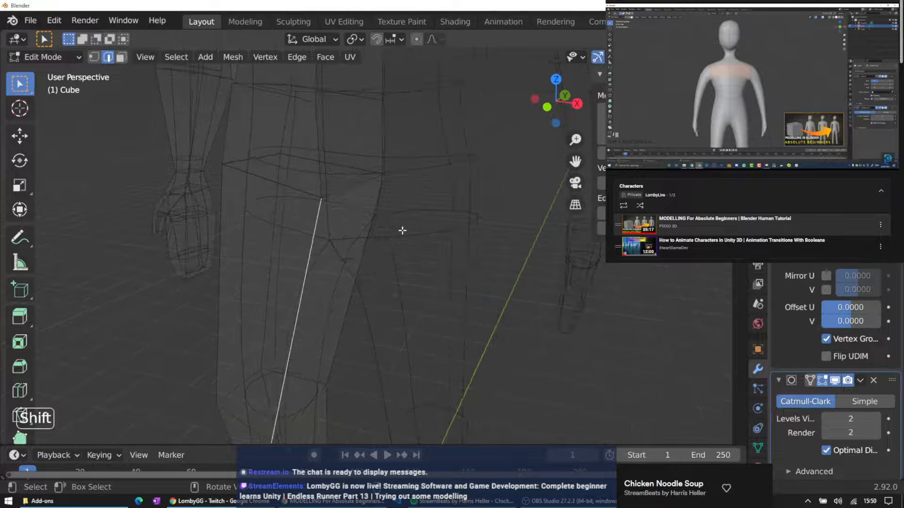
click(337, 193)
key(g)
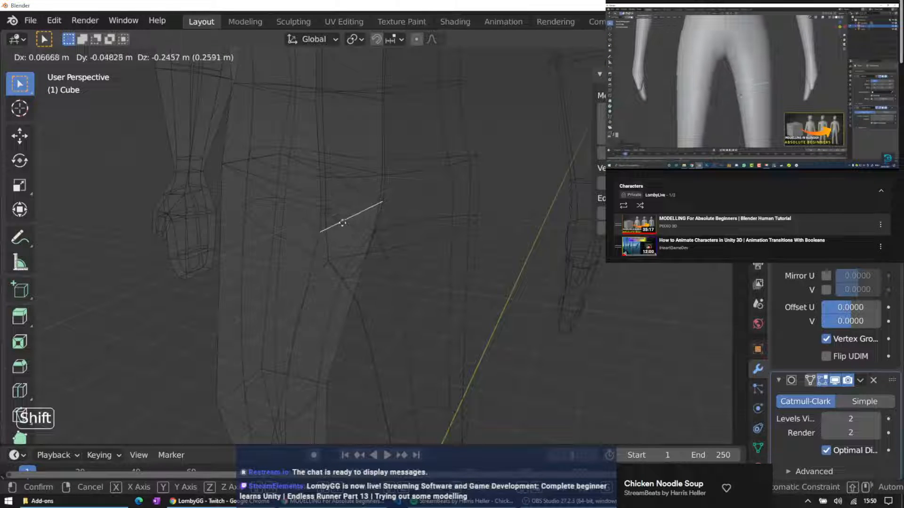
click(329, 216)
middle_drag(329, 216, 348, 201)
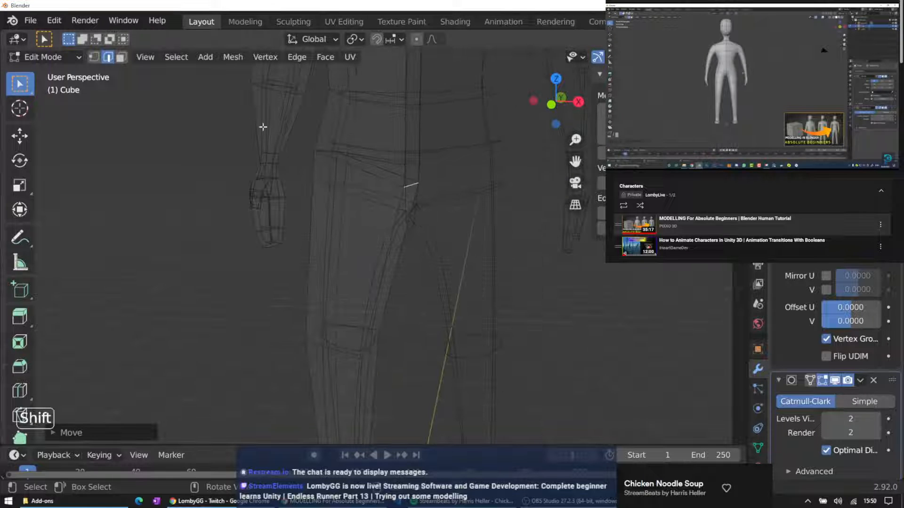
Return the figure to Object Mode, display it in solid shading and inspect the whole body from several sides
key(Tab)
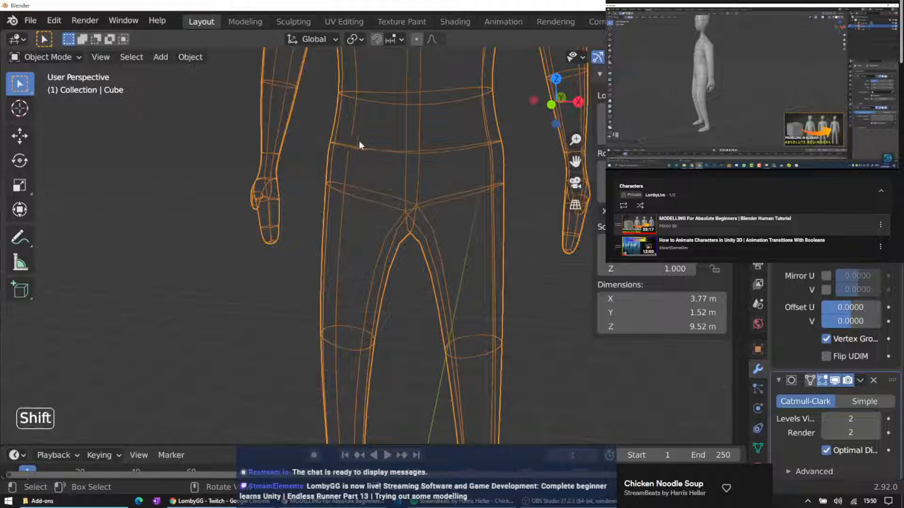
key(z)
click(466, 141)
scroll(432, 141, down, 5)
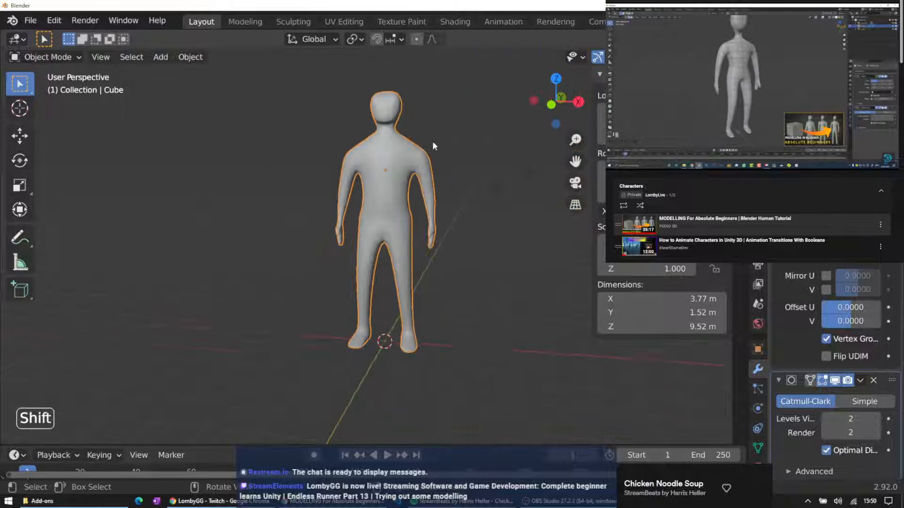
mouse_move(432, 140)
middle_down()
mouse_move(376, 159)
mouse_move(486, 161)
mouse_move(455, 172)
mouse_move(396, 148)
mouse_move(404, 155)
middle_up()
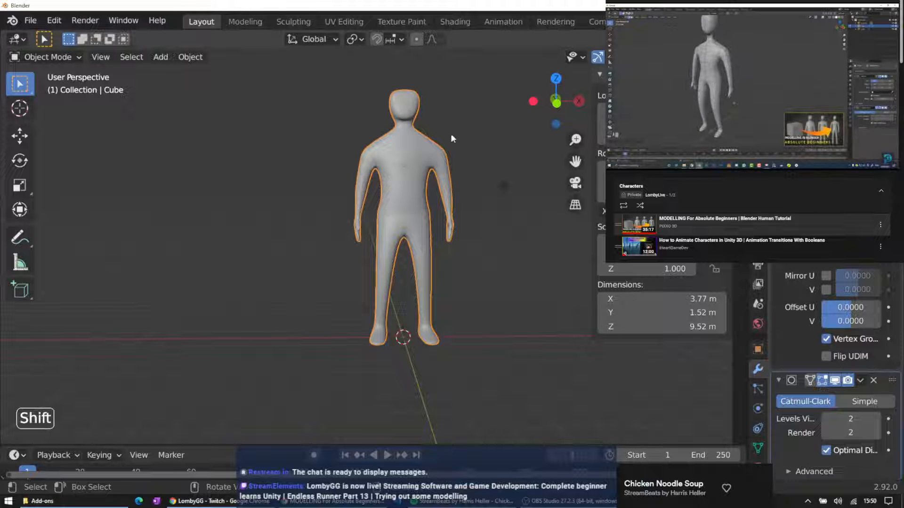
middle_drag(451, 139, 214, 162)
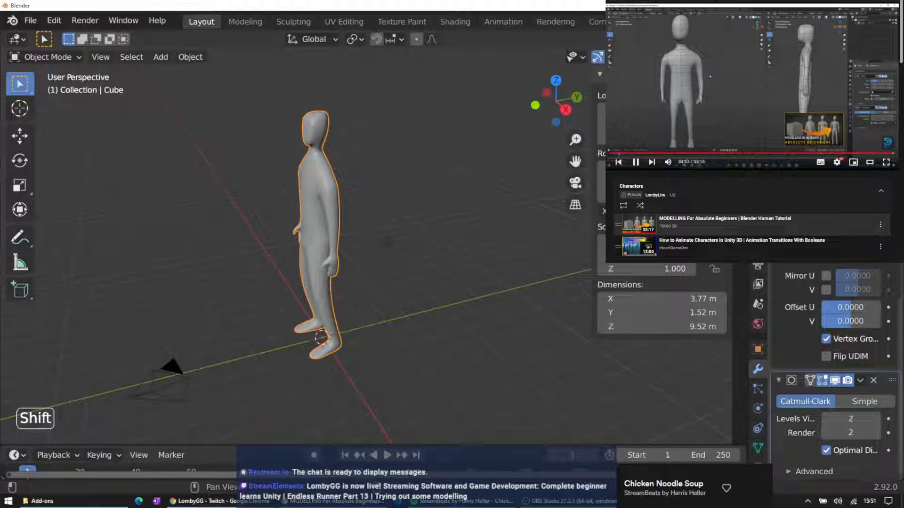
Pause the tutorial video and put the figure back into Edit Mode for work on the head
key(space)
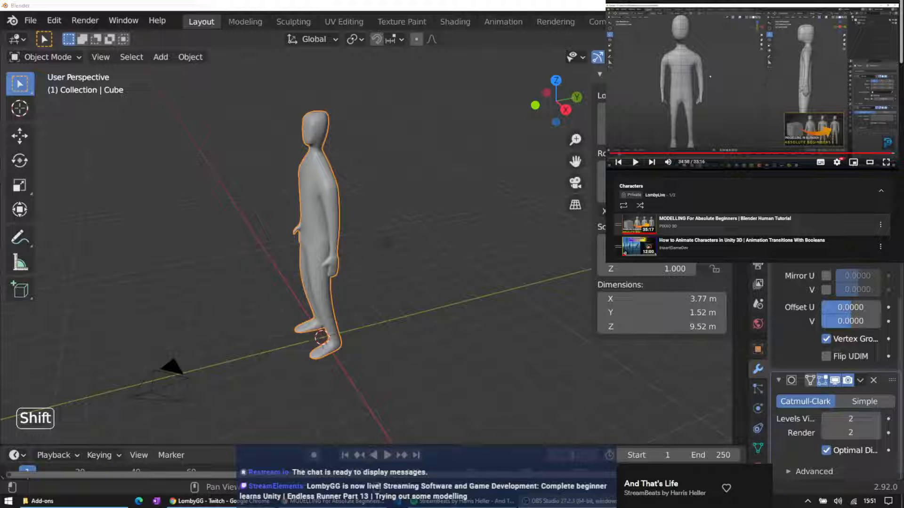
middle_drag(263, 169, 469, 38)
scroll(425, 76, up, 4)
shift+middle_drag(481, 106, 388, 104)
scroll(400, 111, up, 3)
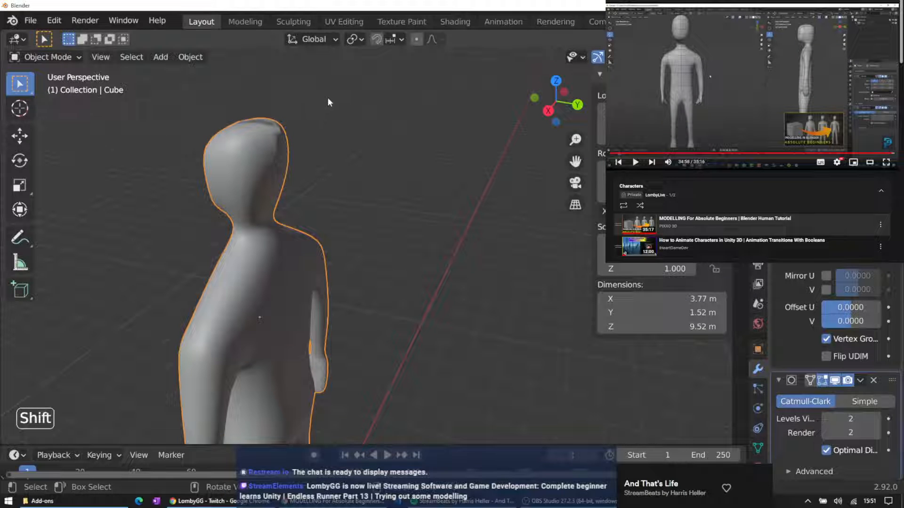
shift+middle_drag(214, 111, 336, 113)
middle_drag(277, 115, 346, 94)
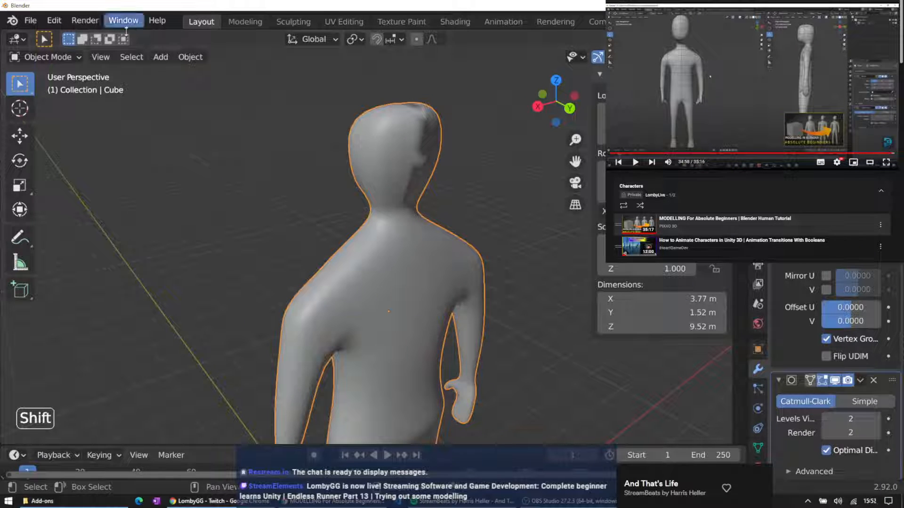
click(47, 57)
key(Tab)
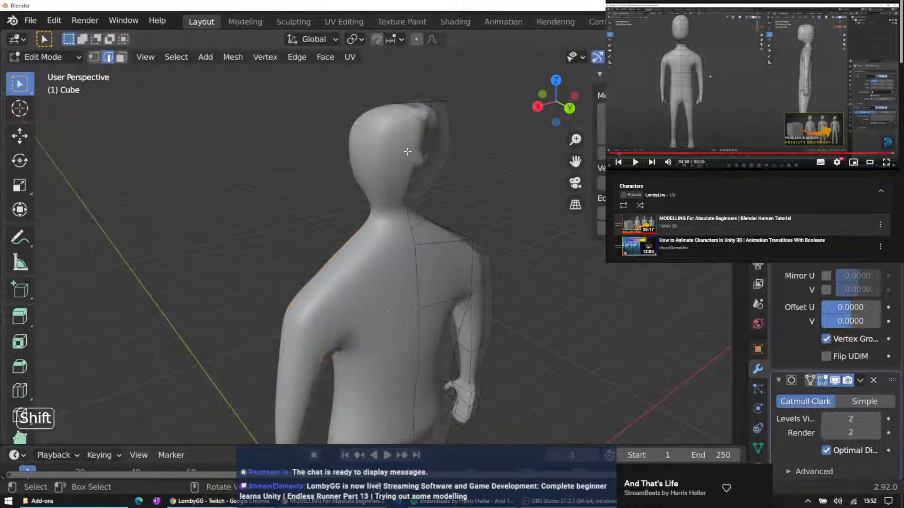
Using vertex selection, move the protruding top vertex at the back of the head inward
middle_drag(432, 149, 203, 128)
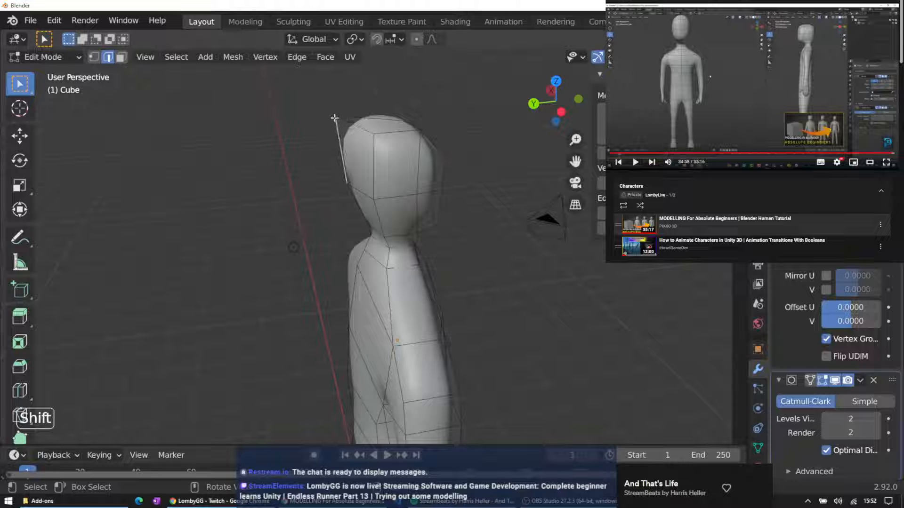
click(94, 57)
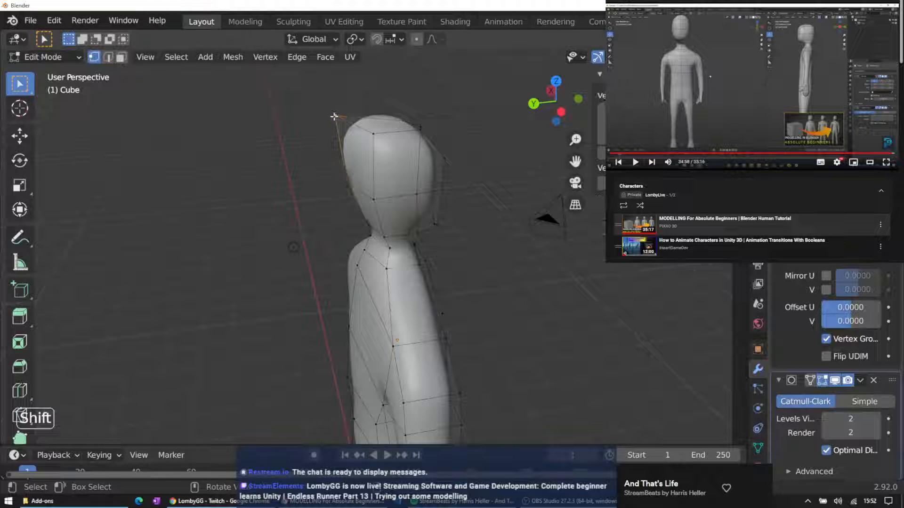
key(g)
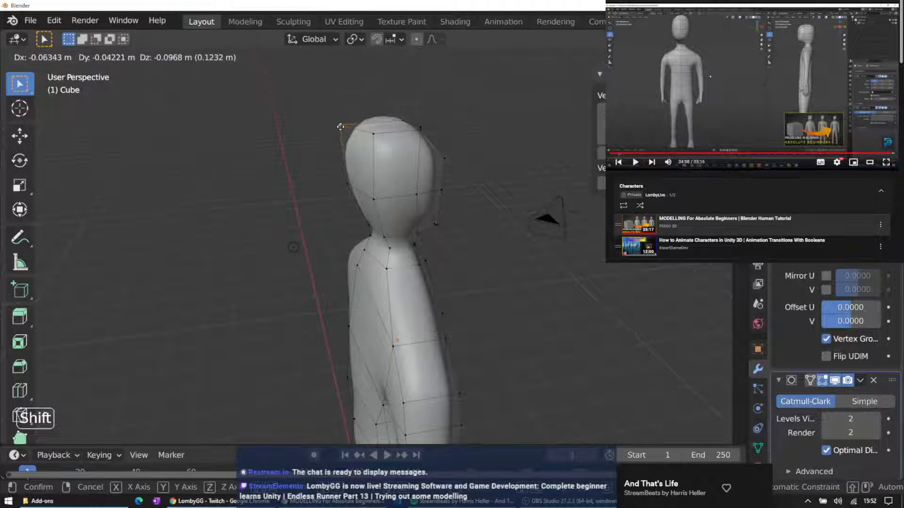
click(345, 121)
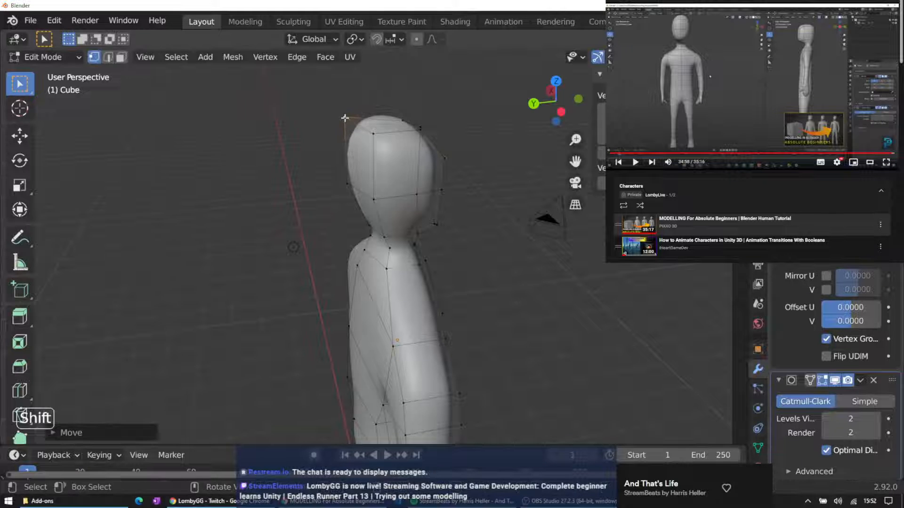
In edge selection, move the centre edge at the upper rear of the head by about 0.03 m
middle_drag(344, 121, 401, 124)
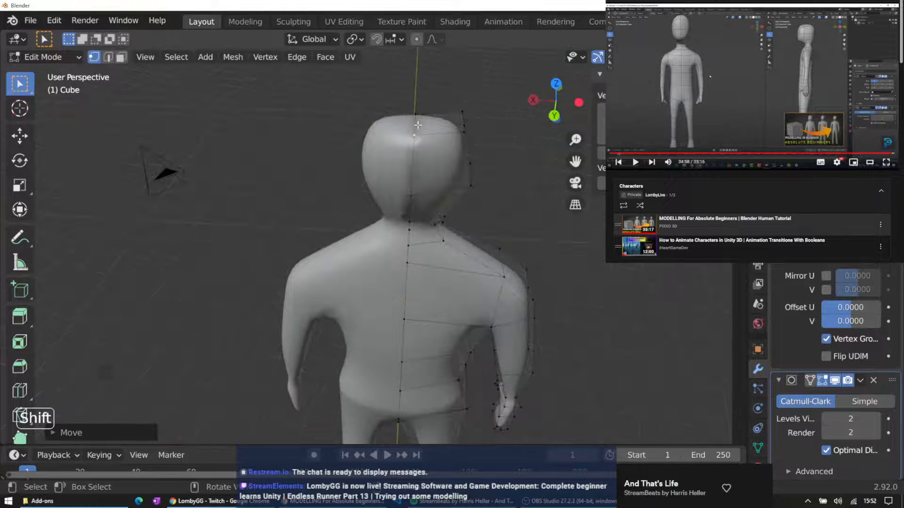
shift+click(417, 125)
click(108, 57)
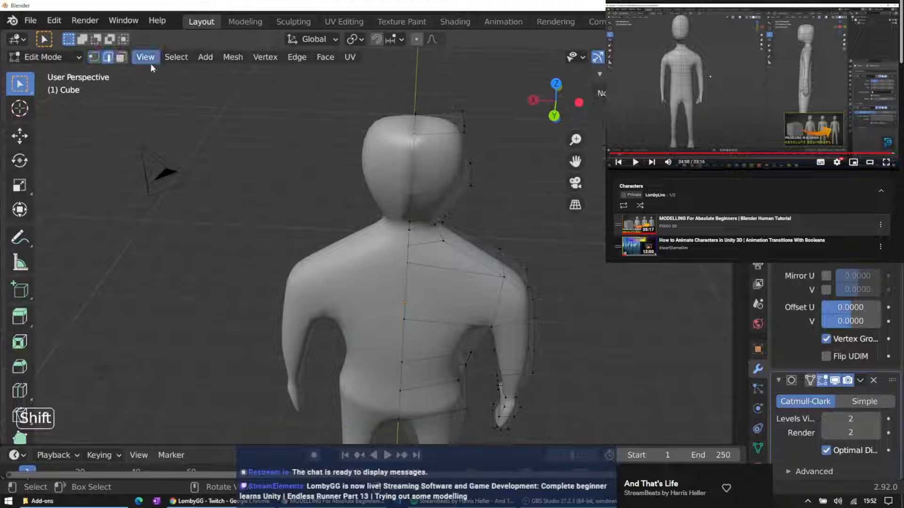
click(417, 126)
key(g)
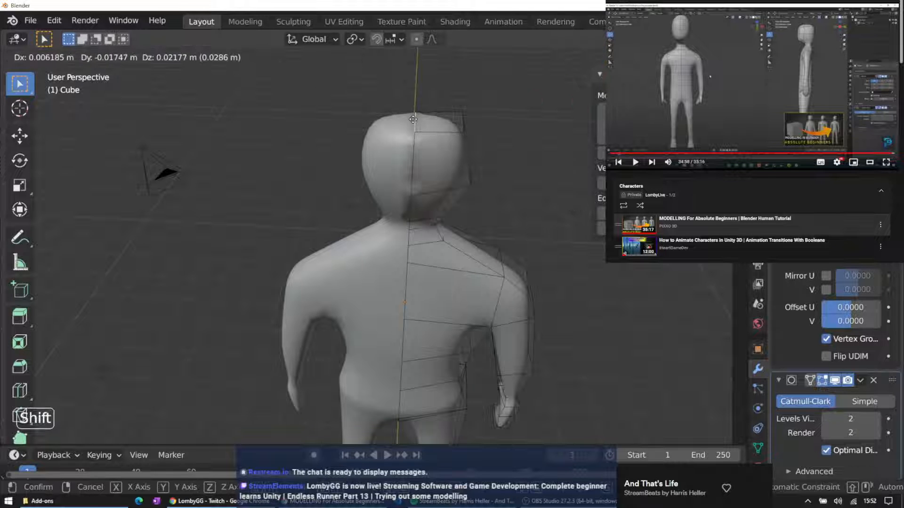
click(413, 119)
Move the centre edge on the back of the head about 0.01 m and the edge below it about 0.06 m
click(413, 174)
key(g)
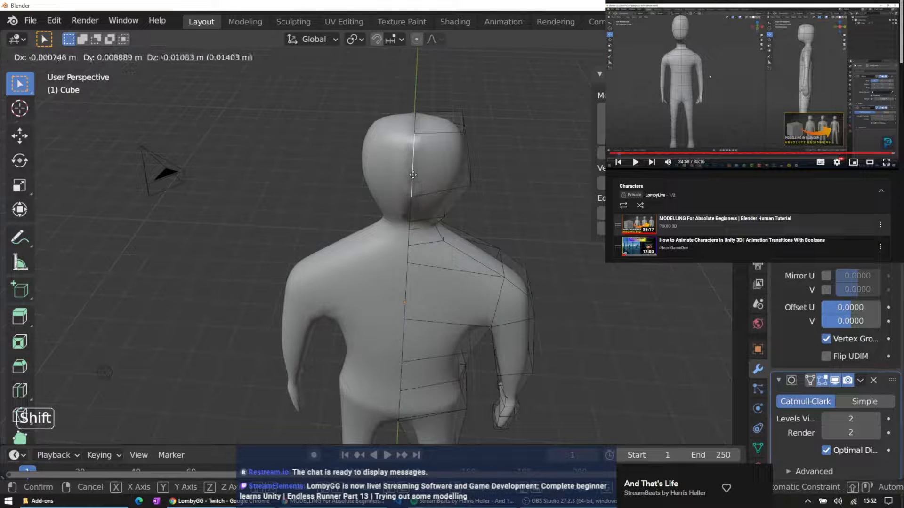
click(412, 175)
middle_drag(354, 162, 418, 169)
click(418, 171)
key(g)
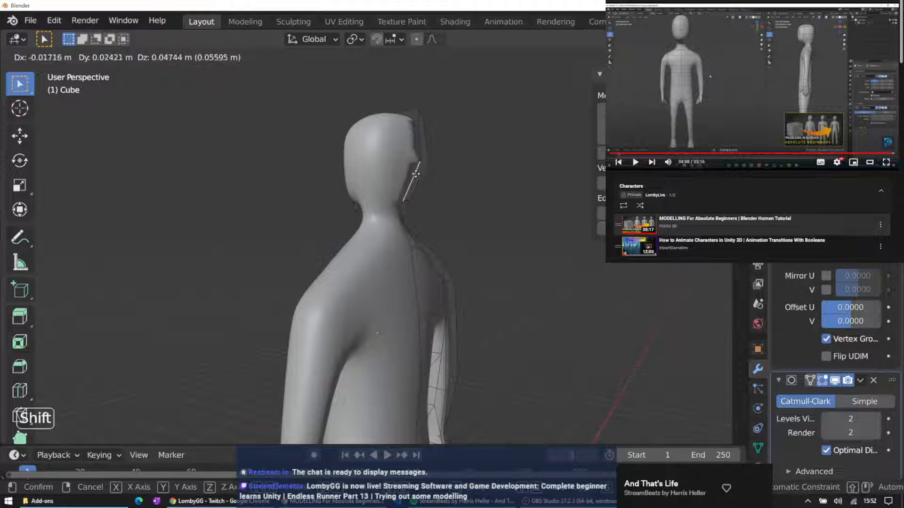
click(415, 174)
Examine the reshaped head and the whole figure from several angles
middle_drag(421, 164, 274, 180)
middle_drag(471, 100, 306, 126)
scroll(306, 127, down, 2)
mouse_move(353, 145)
middle_down()
mouse_move(357, 133)
mouse_move(355, 153)
middle_up()
middle_drag(304, 183, 354, 151)
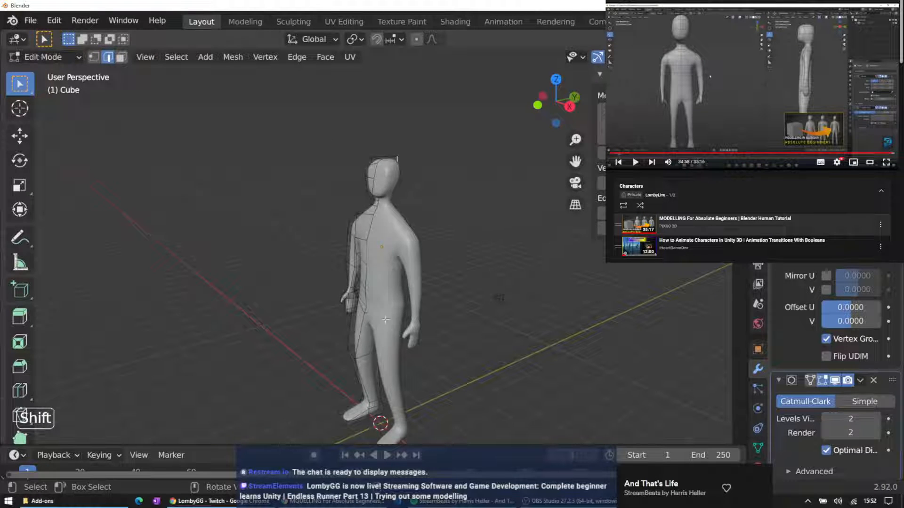
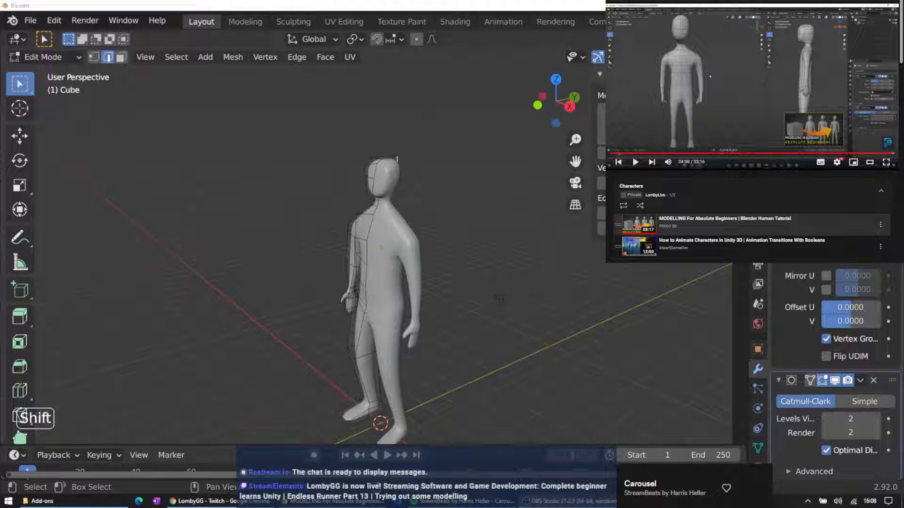
middle_drag(426, 192, 394, 179)
scroll(344, 209, down, 1)
middle_drag(343, 209, 376, 201)
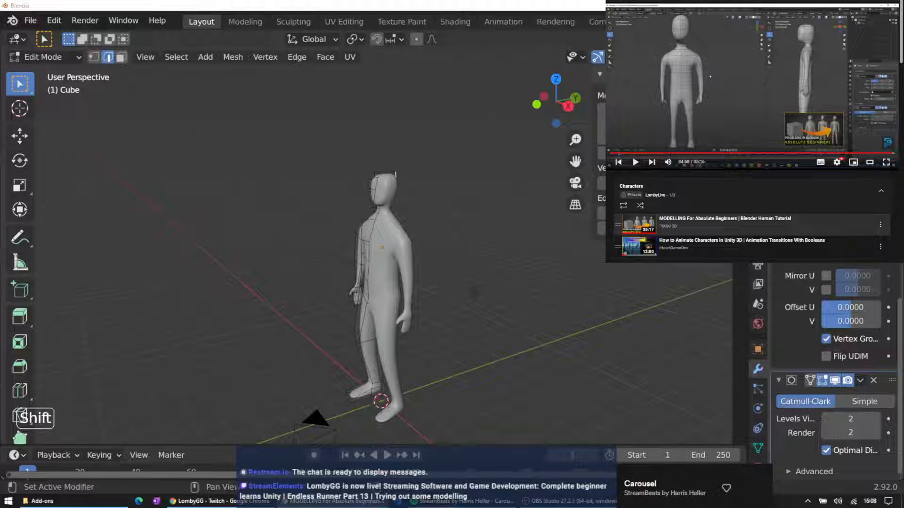
Switch to the browser page of the Mixamo add-on for Blender and download the add-on
key(ctrl+Tab)
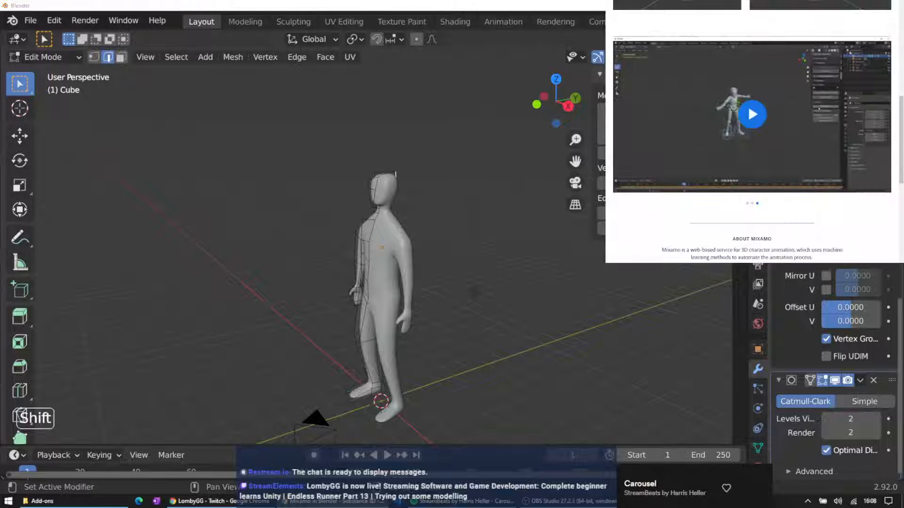
scroll(739, 106, up, 4)
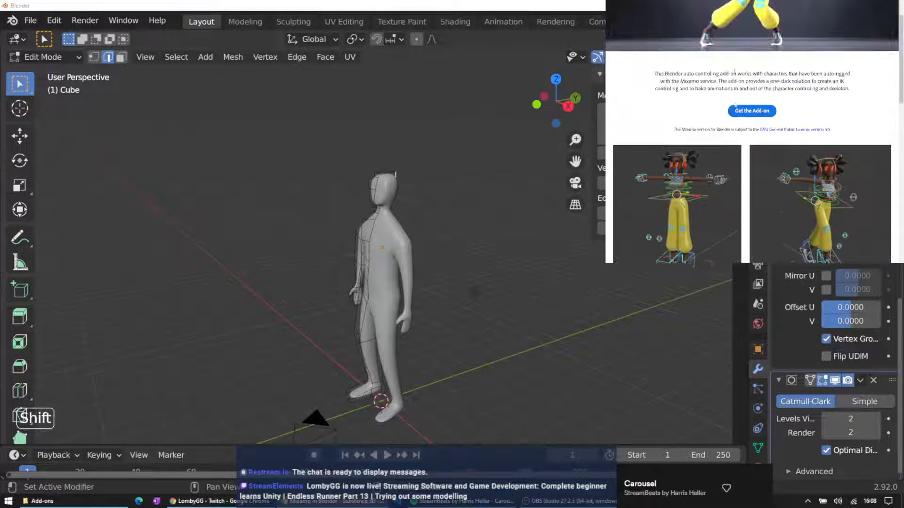
click(751, 18)
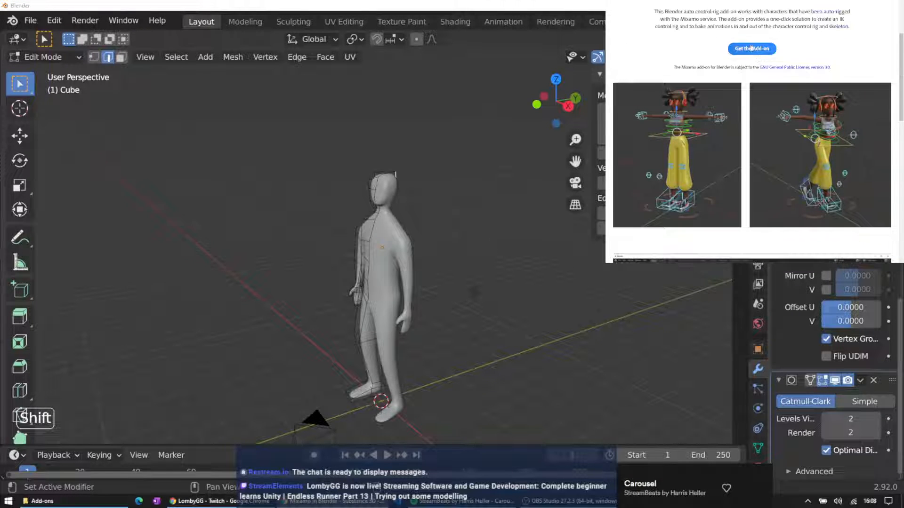
click(751, 48)
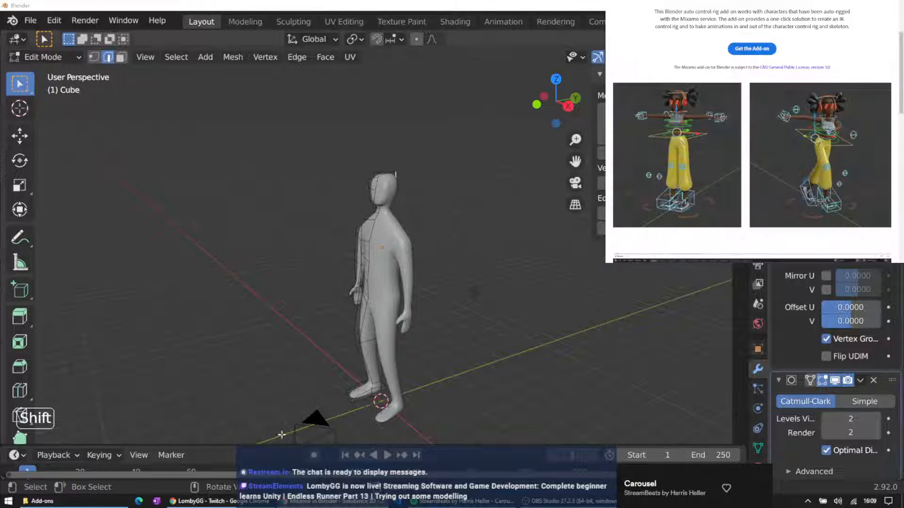
Place 27918-artwork-mixamo_rig.zip in the Blender Add-ons folder and view the preview images on the add-on page
click(64, 503)
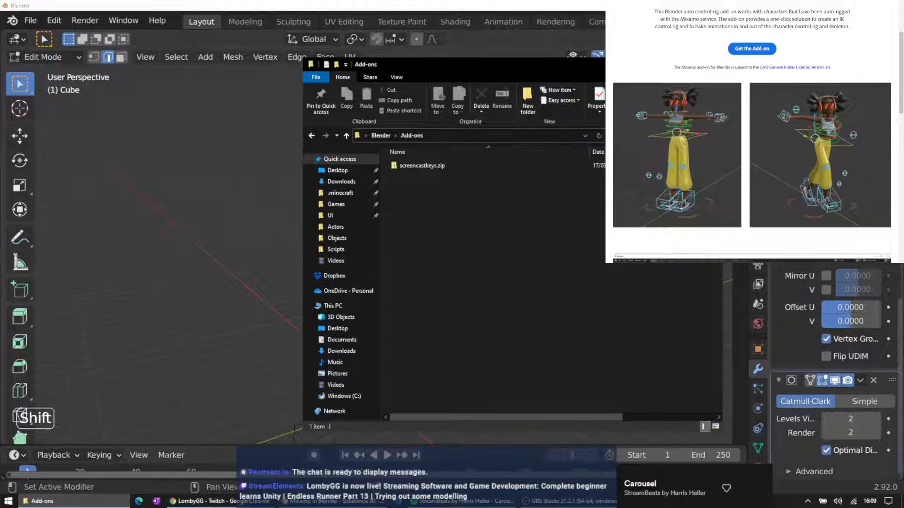
drag(692, 264, 597, 240)
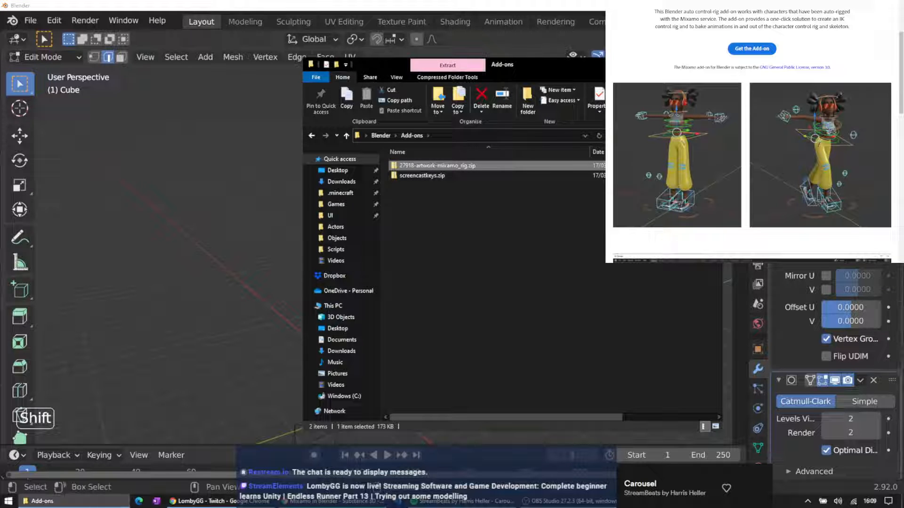
scroll(752, 133, down, 4)
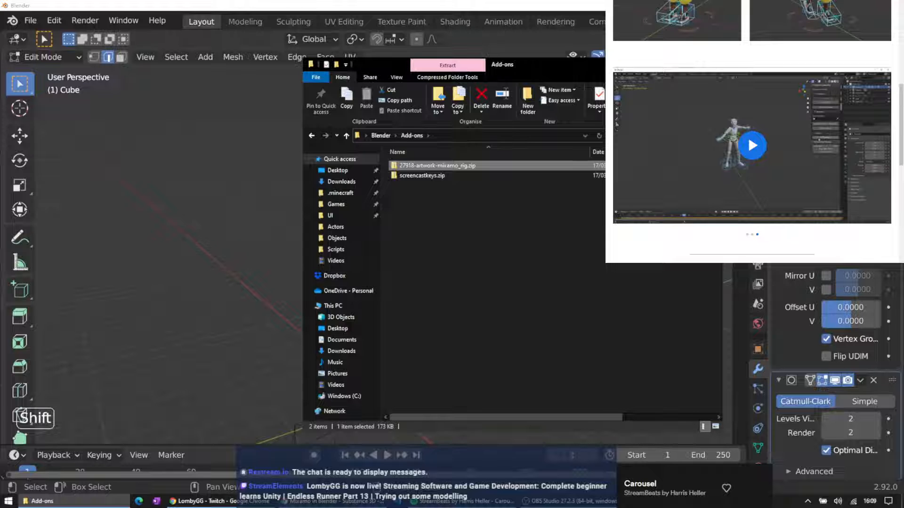
click(751, 235)
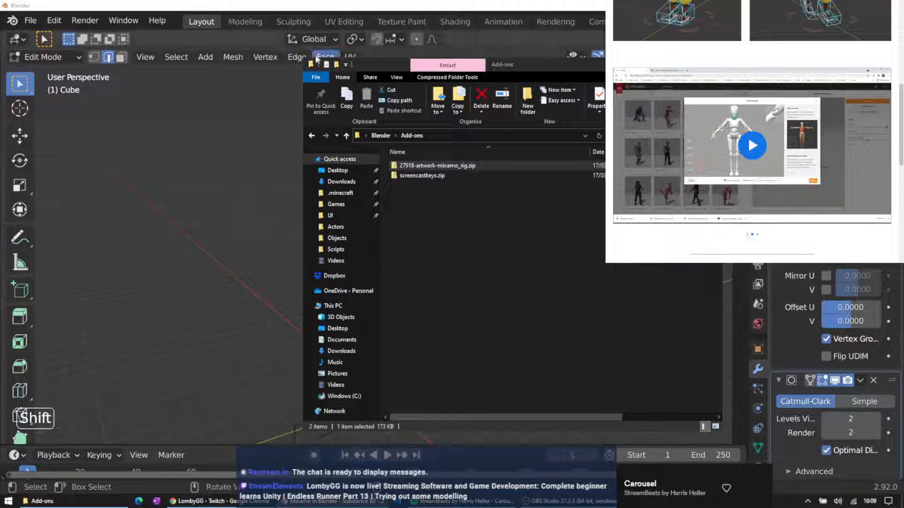
Switch back to Blender and open the Add-ons section of its preferences
click(297, 57)
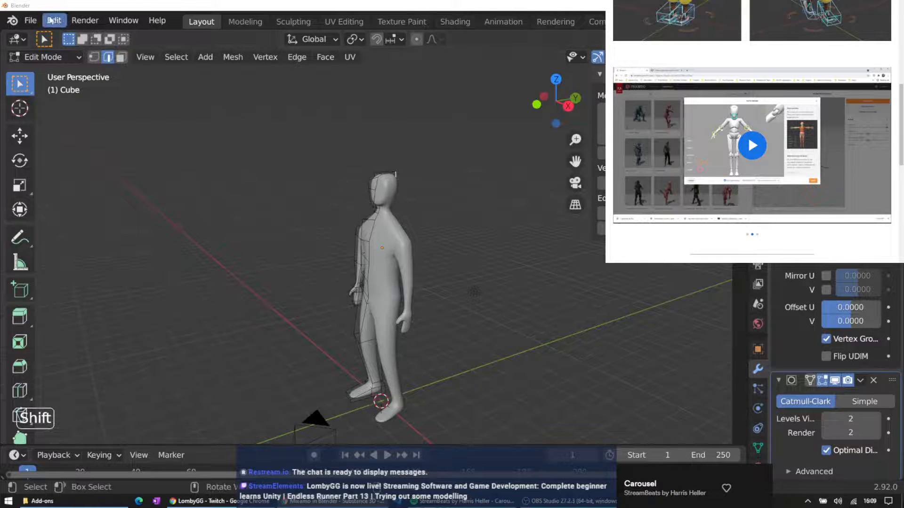
click(30, 20)
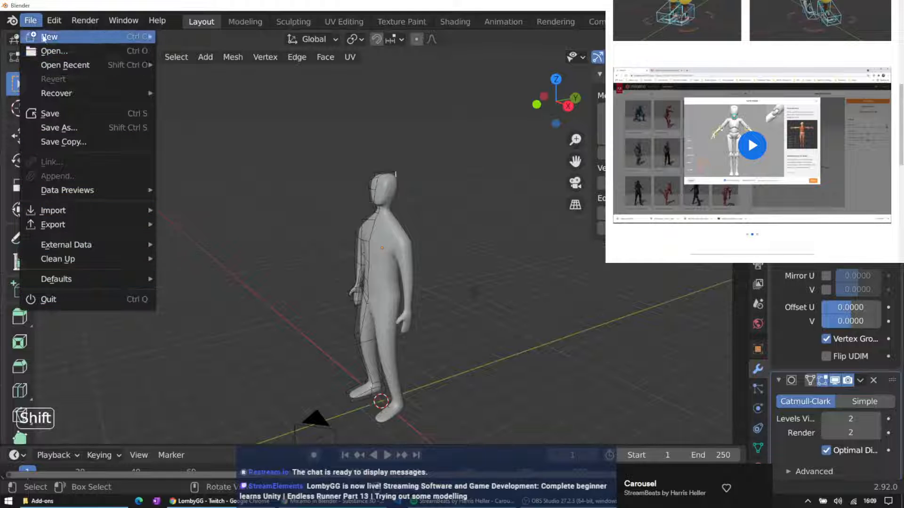
click(54, 20)
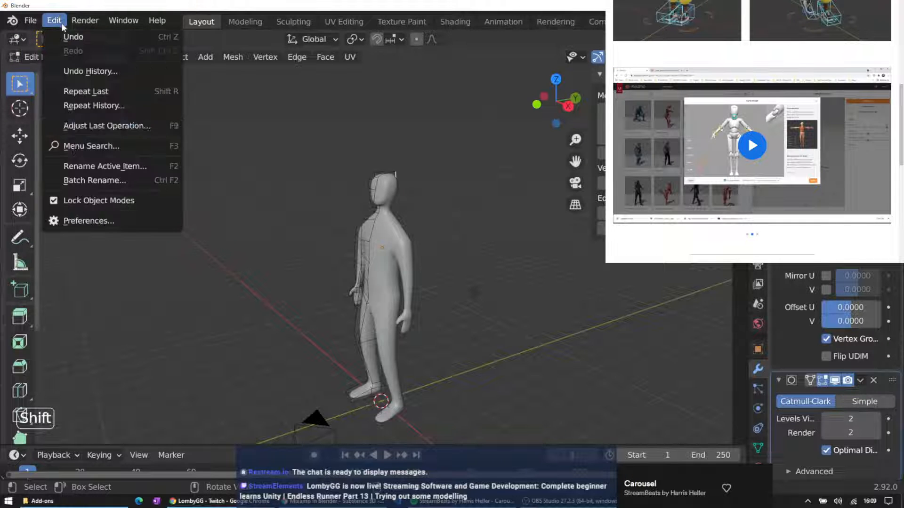
click(87, 221)
click(47, 143)
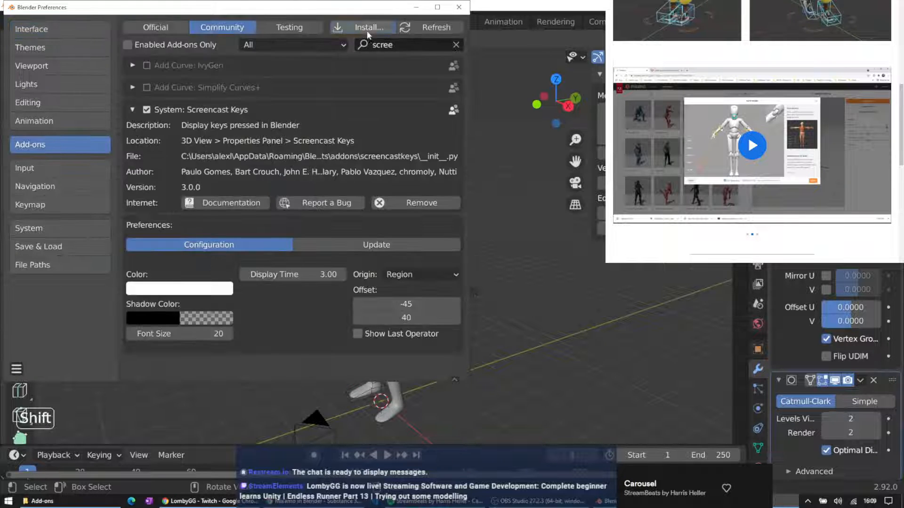
Install the add-on from 27918-artwork-mixamo_rig.zip, enable Animation: Mixamo Rig, and display its control rig settings beside the viewport
click(369, 28)
click(252, 75)
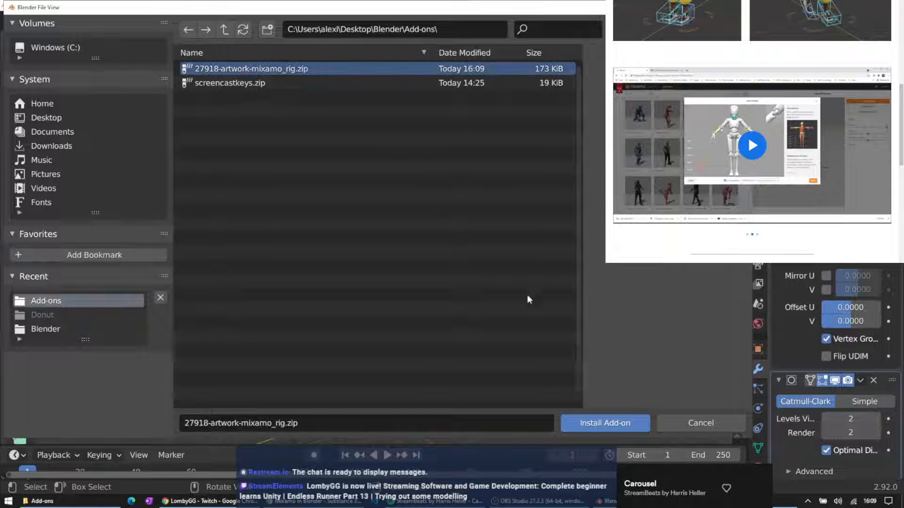
click(608, 423)
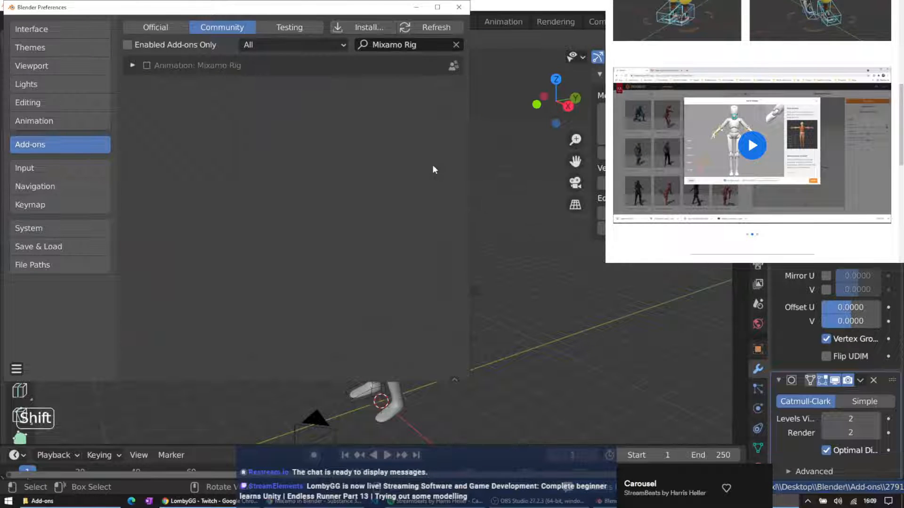
click(146, 66)
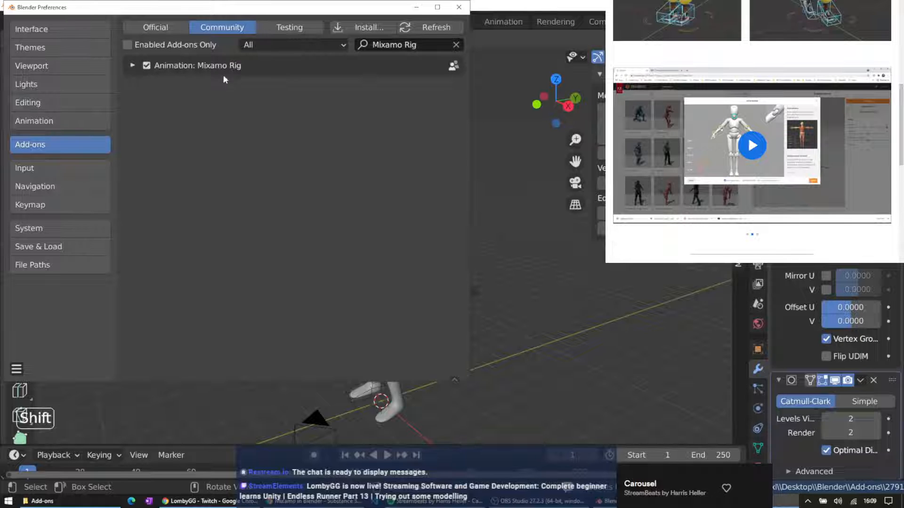
click(459, 8)
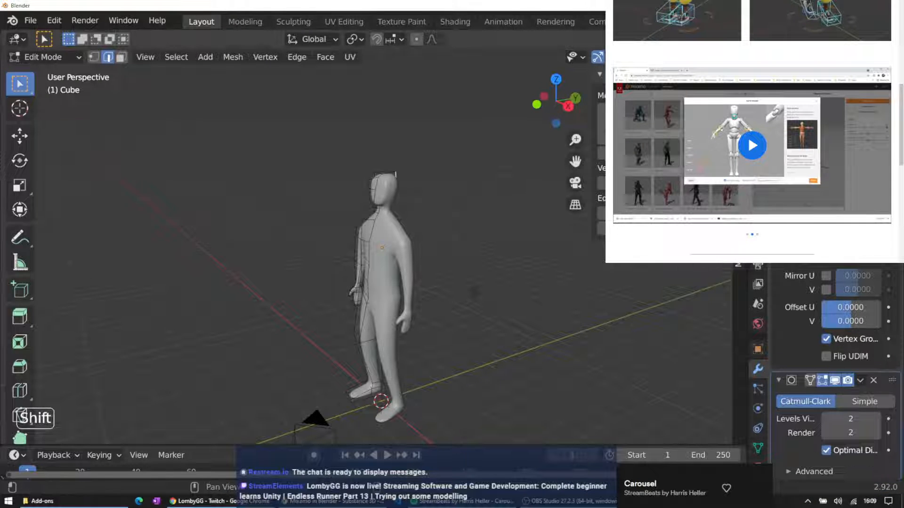
click(738, 255)
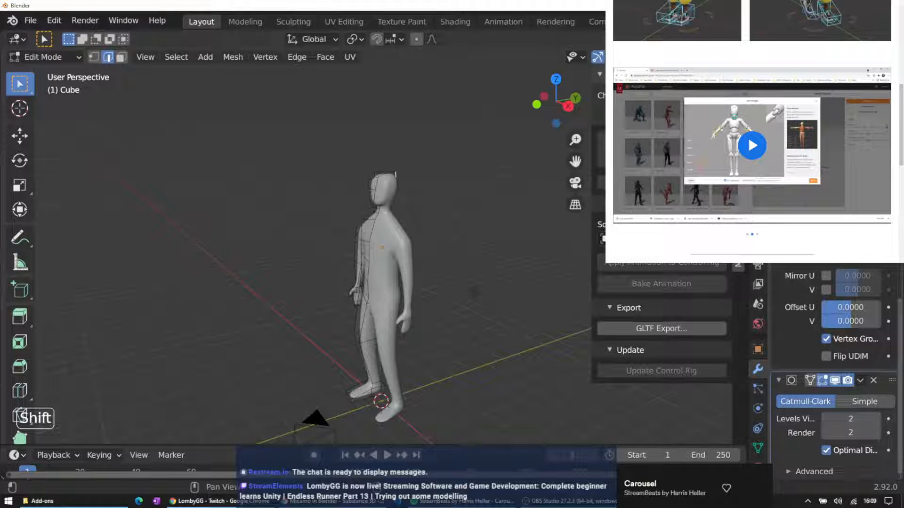
Play the preview videos on the Mixamo add-on page to see how rigging with it works
click(747, 235)
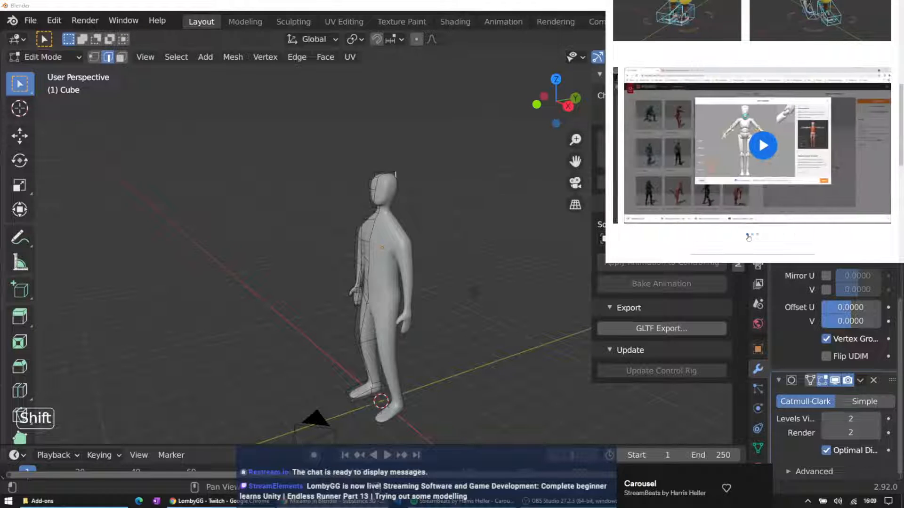
click(751, 146)
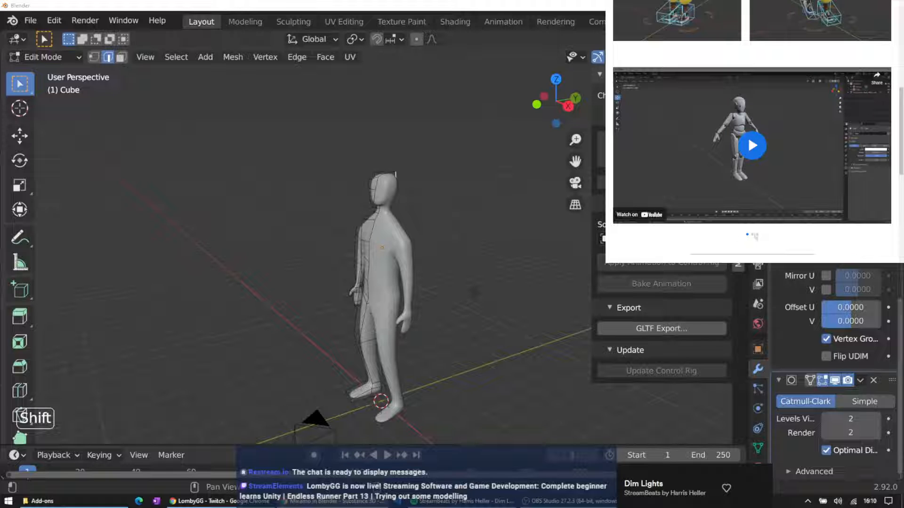
click(753, 235)
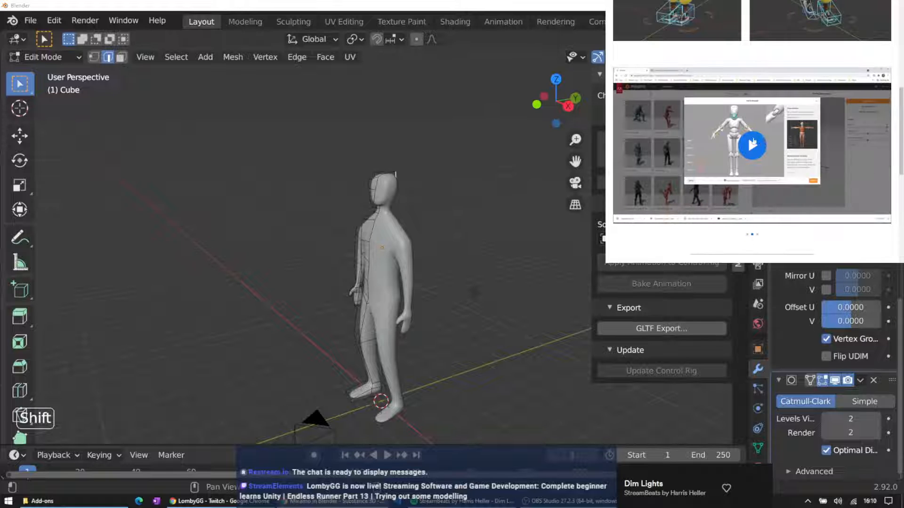
click(753, 147)
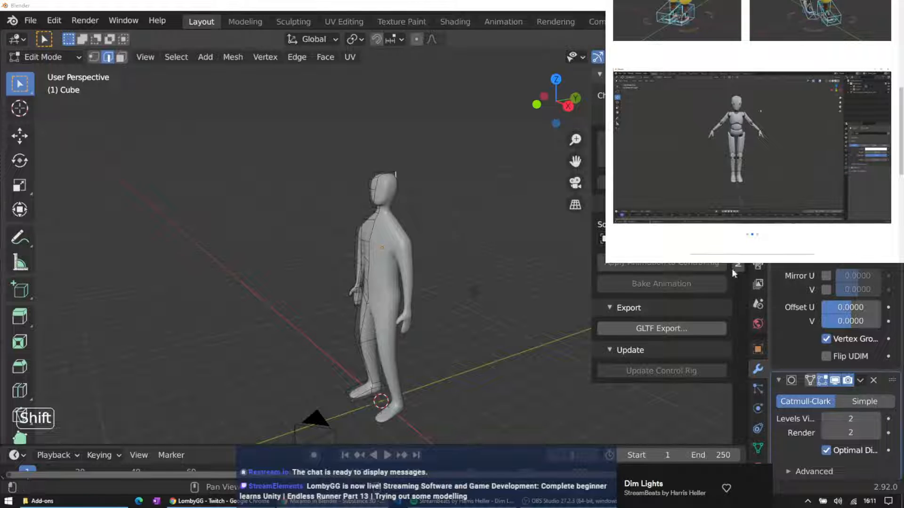
Export the character in FBX format as simpleModel.fbx into the Blender folder on the desktop
middle_drag(409, 265, 472, 248)
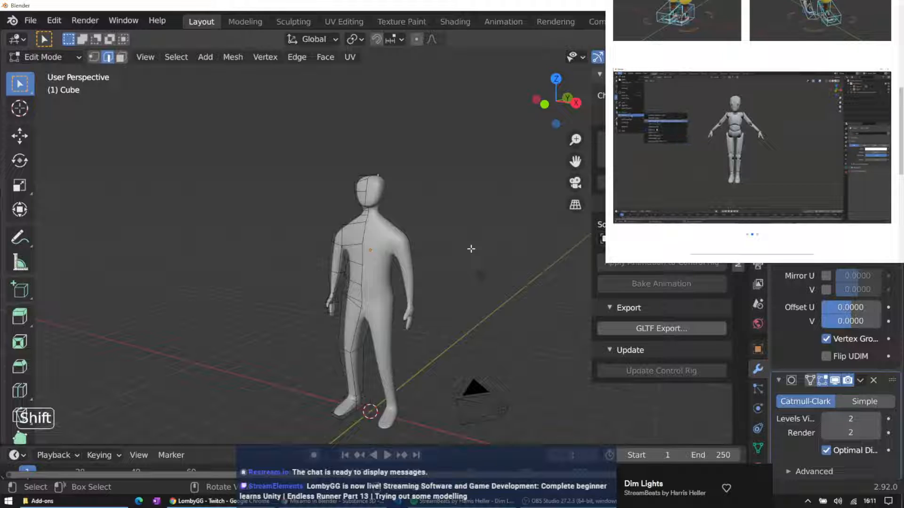
click(32, 23)
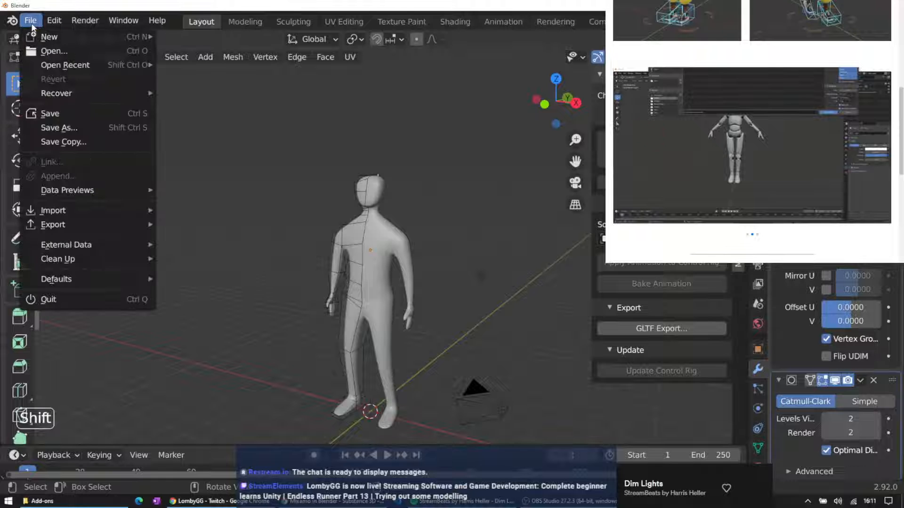
mouse_move(84, 225)
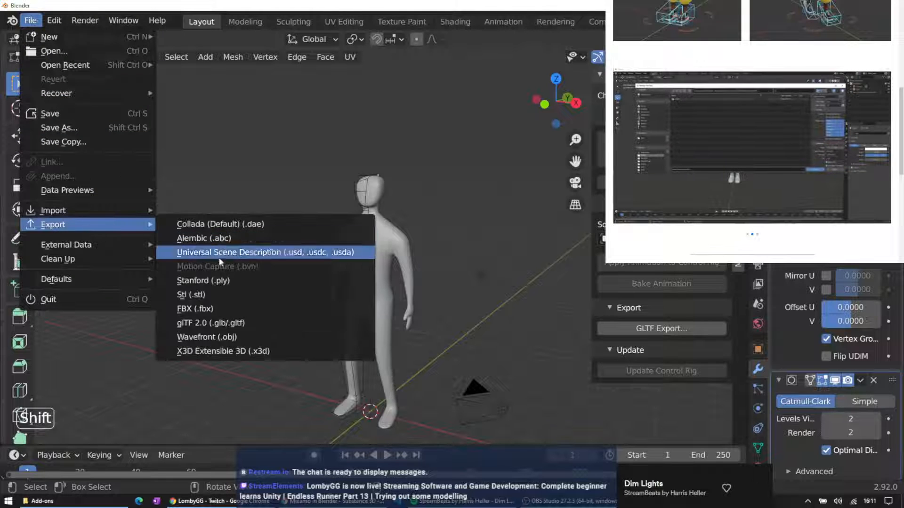
click(224, 307)
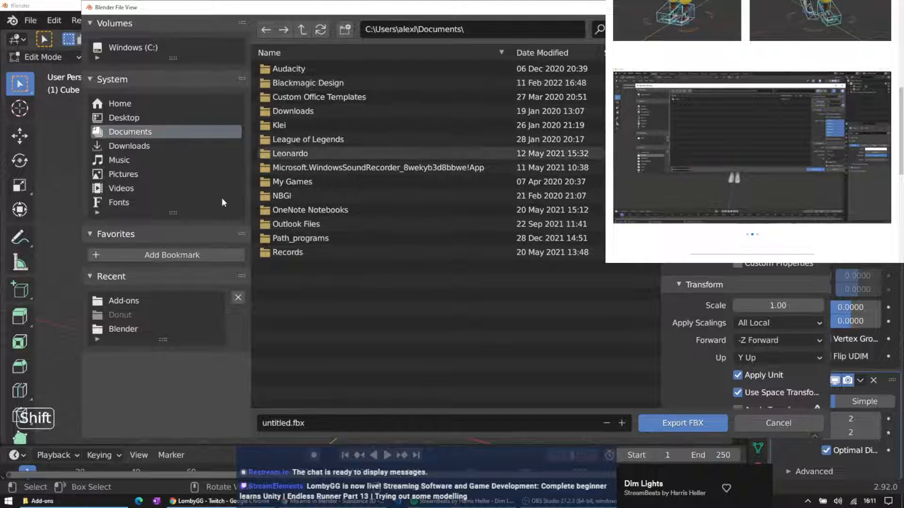
click(124, 118)
double_click(282, 68)
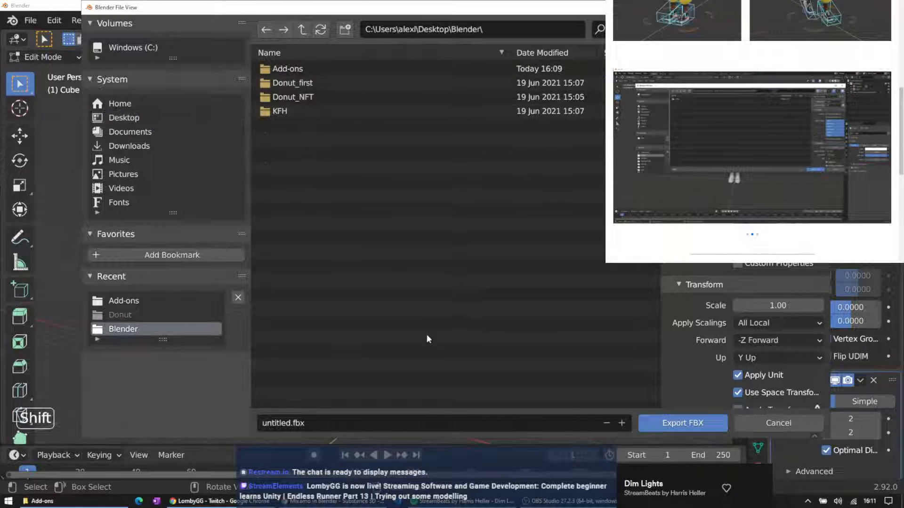
click(287, 424)
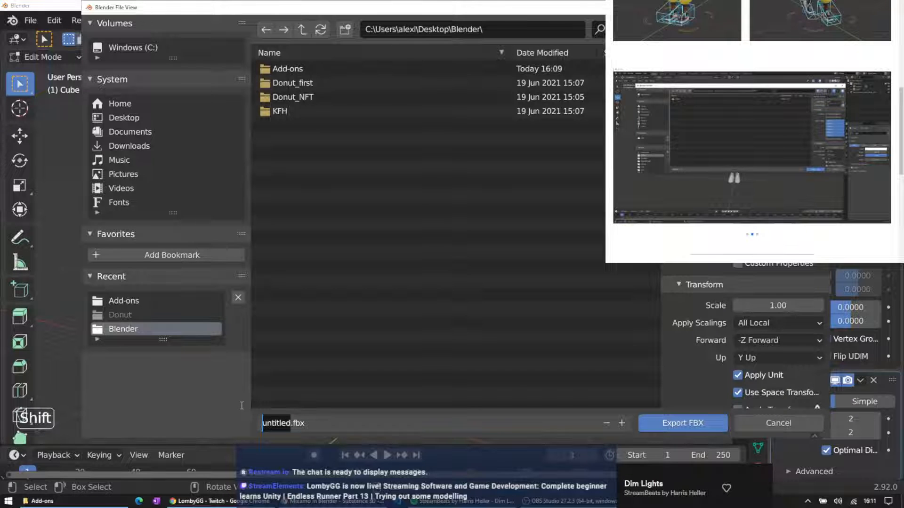
text(simpleM)
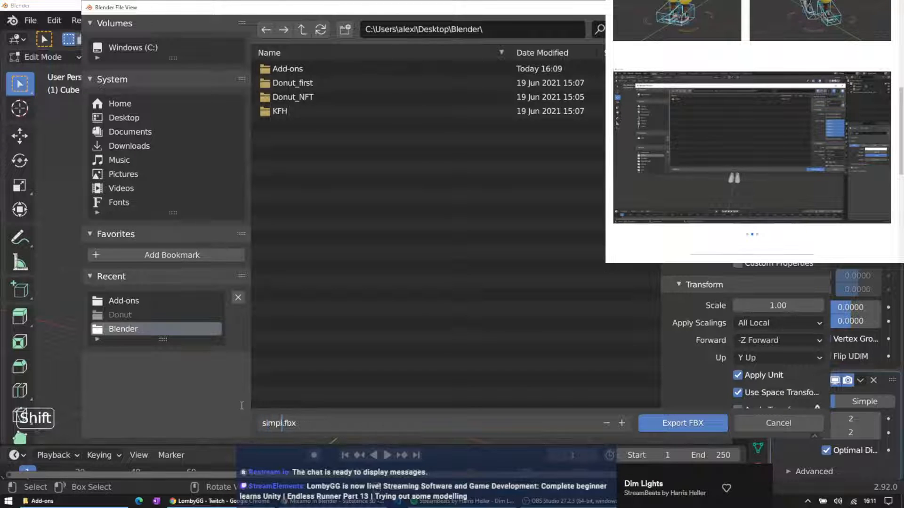
text(odel)
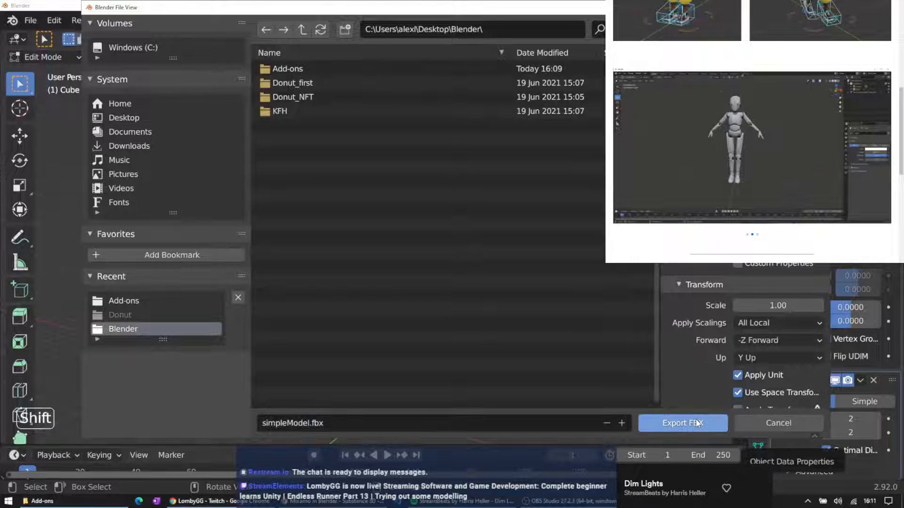
click(674, 425)
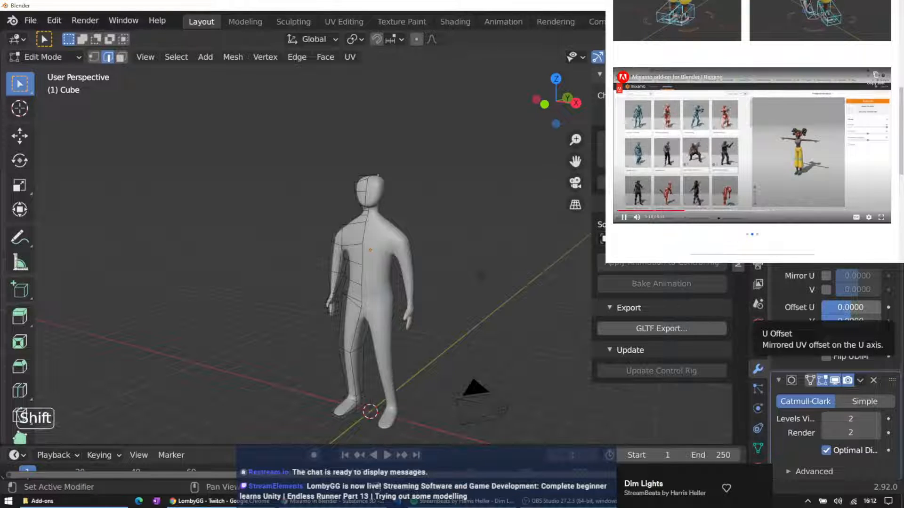
Pause the rigging video in the browser and look up mixamo in a new tab
key(space)
key(ctrl+t)
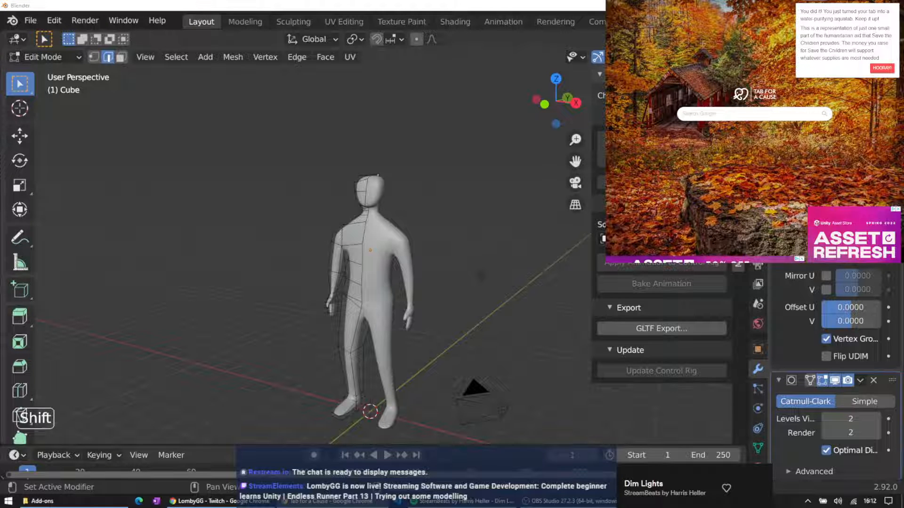
text(mixamo)
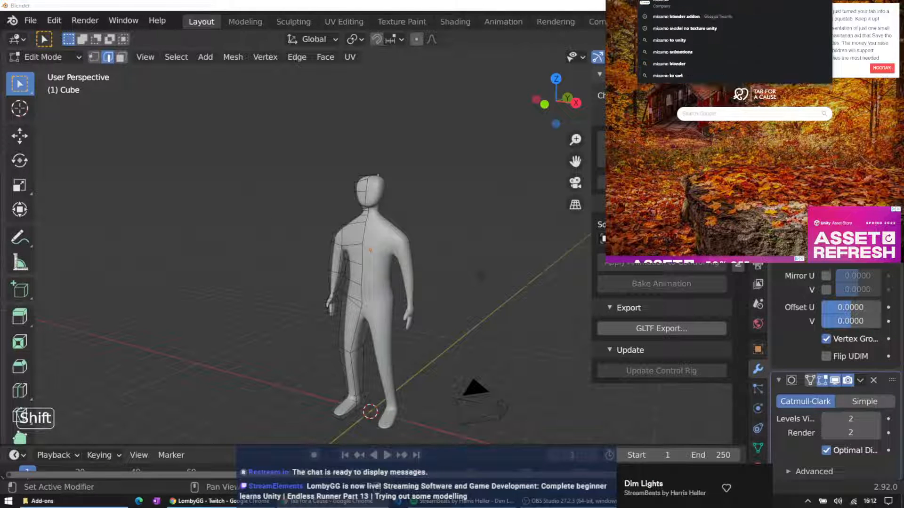
key(Return)
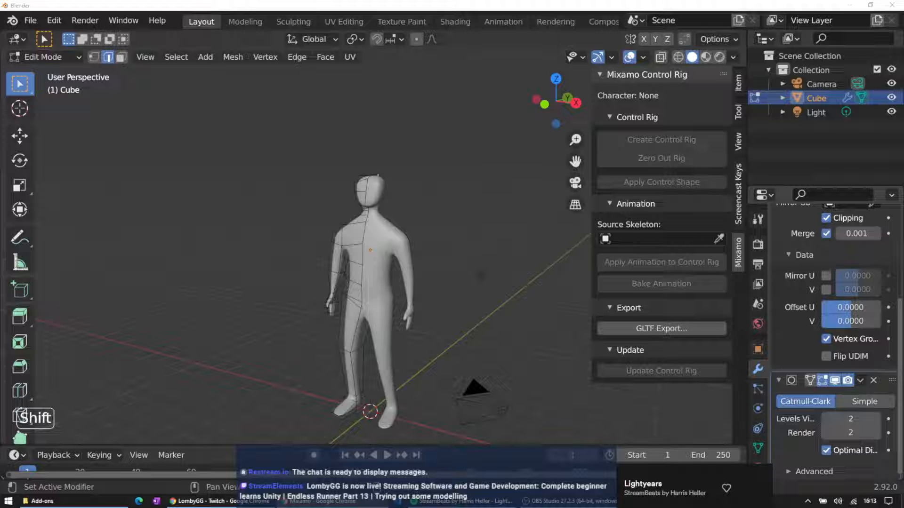
Load simpleModel.fbx from the desktop's Blender folder into Mixamo's Auto-Rigger and bring the Mixamo browser window into view
click(66, 503)
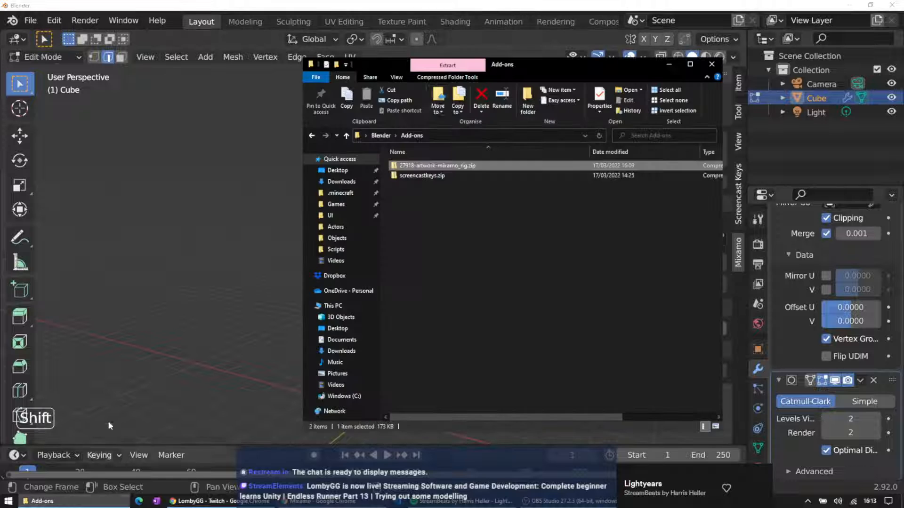
click(379, 136)
click(429, 217)
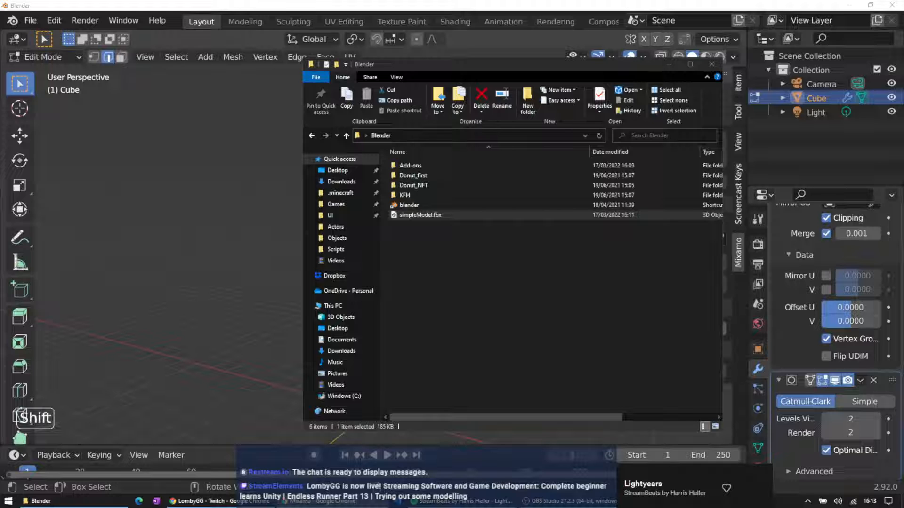
drag(903, 61, 829, 1)
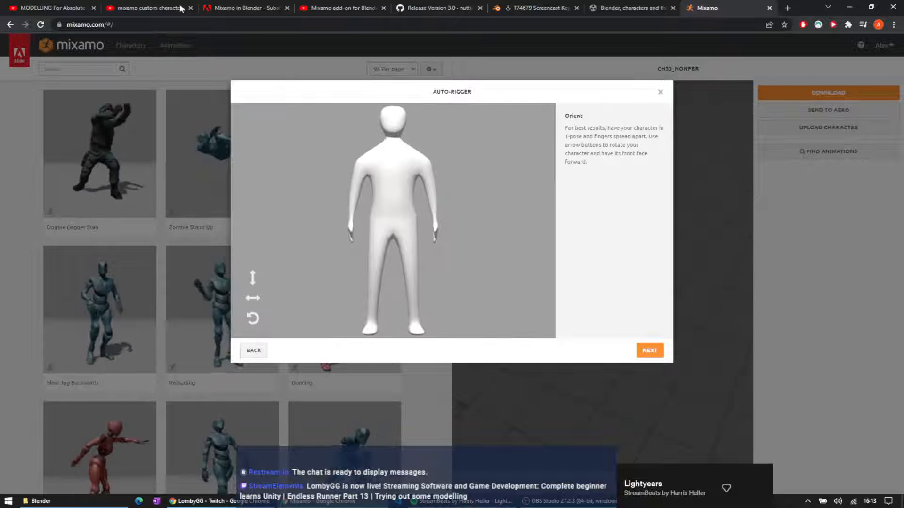
Detach the tutorial pages from the Mixamo browser window and resume the Mixamo add-on rigging video
drag(155, 5, 903, 29)
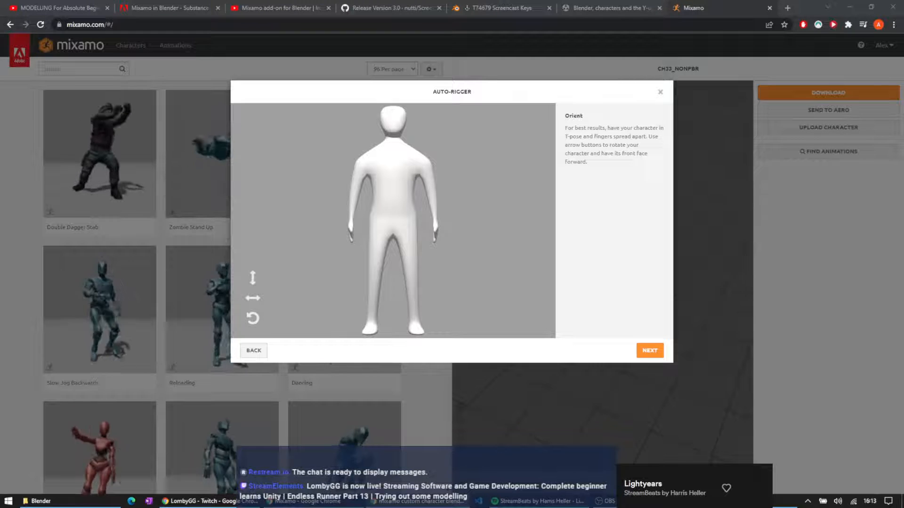
drag(166, 13, 903, 28)
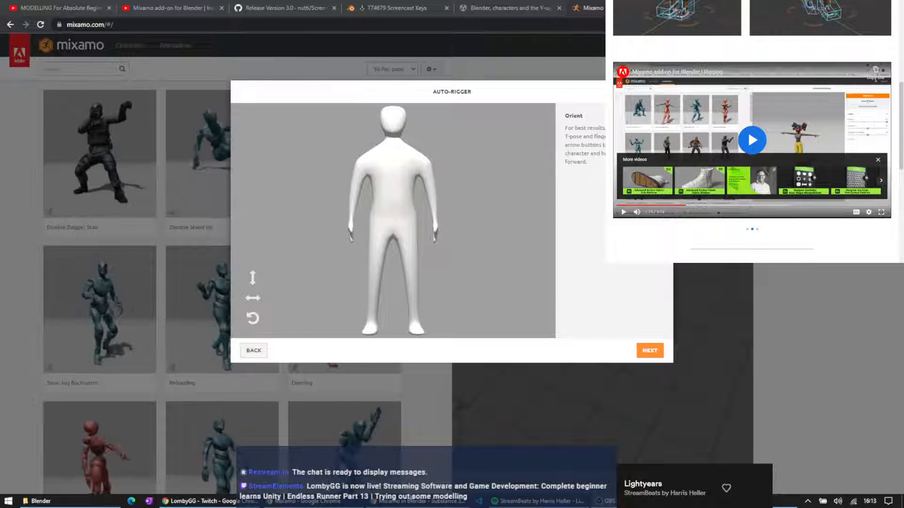
click(751, 141)
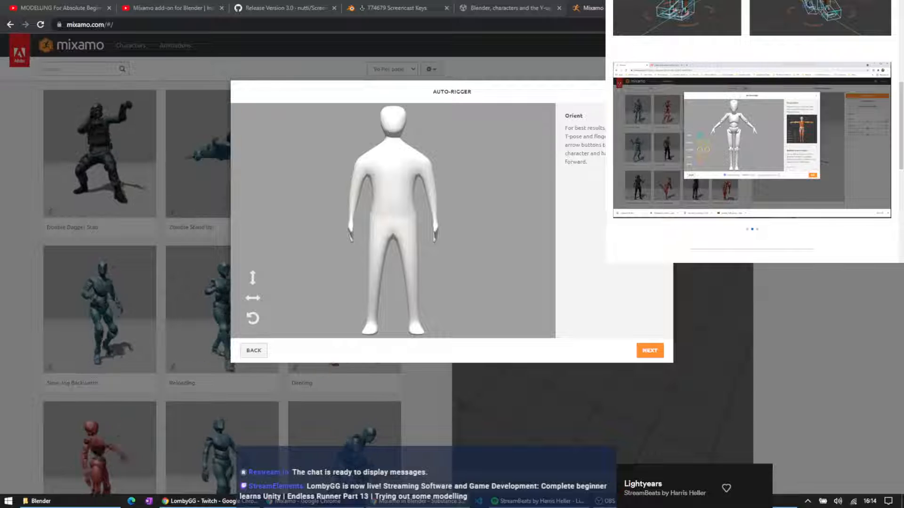
Place the chin, wrist, elbow, knee and groin markers on the character in the Auto-Rigger and submit it for rigging
click(650, 351)
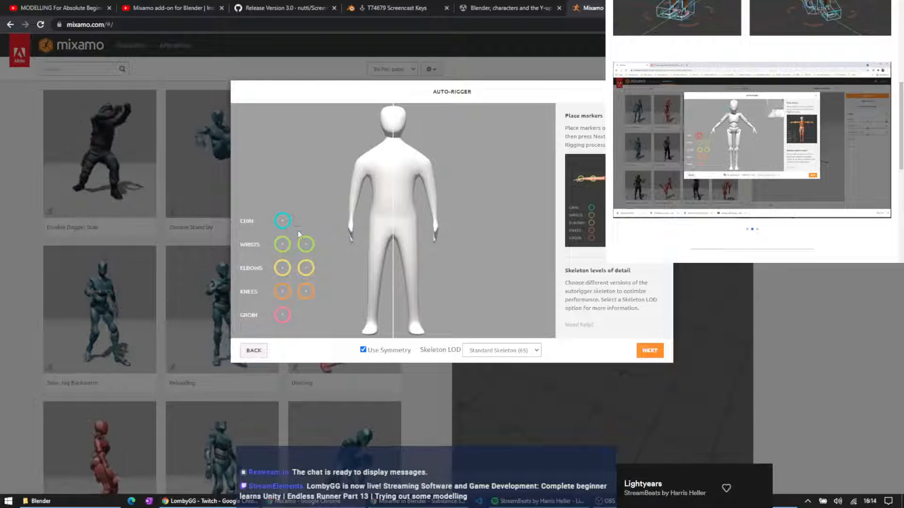
mouse_move(280, 228)
mouse_down()
mouse_move(394, 147)
mouse_move(385, 140)
mouse_move(394, 135)
mouse_up()
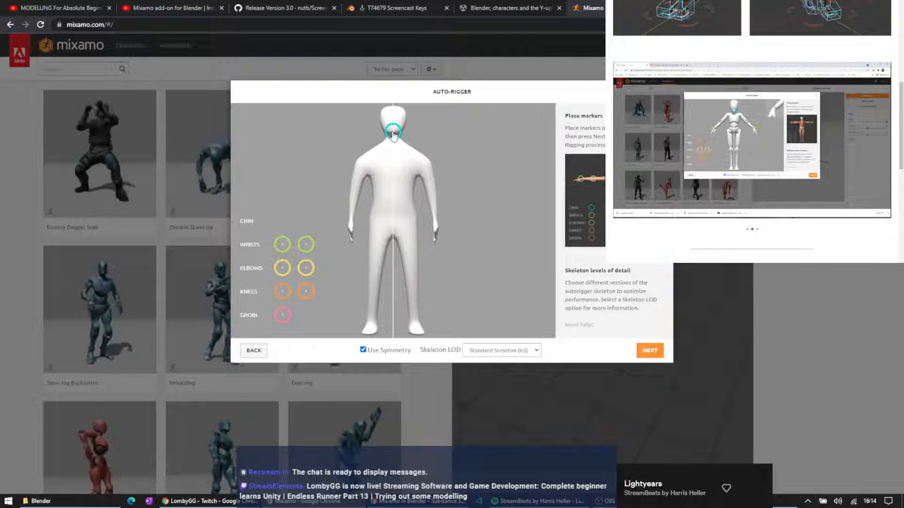
mouse_move(306, 245)
mouse_down()
mouse_move(364, 229)
mouse_move(349, 223)
mouse_up()
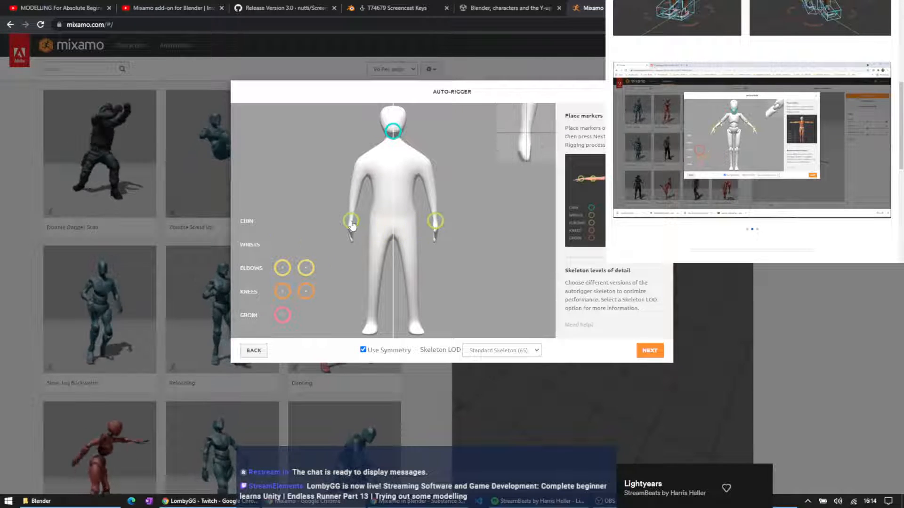
mouse_move(288, 272)
mouse_down()
mouse_move(344, 198)
mouse_move(355, 198)
mouse_up()
drag(282, 291, 375, 282)
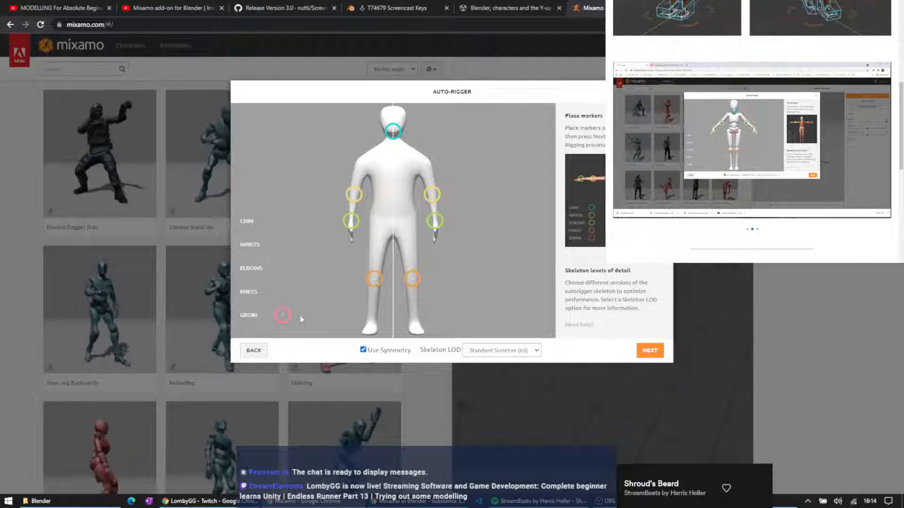
mouse_move(284, 315)
mouse_down()
mouse_move(303, 312)
mouse_move(394, 237)
mouse_up()
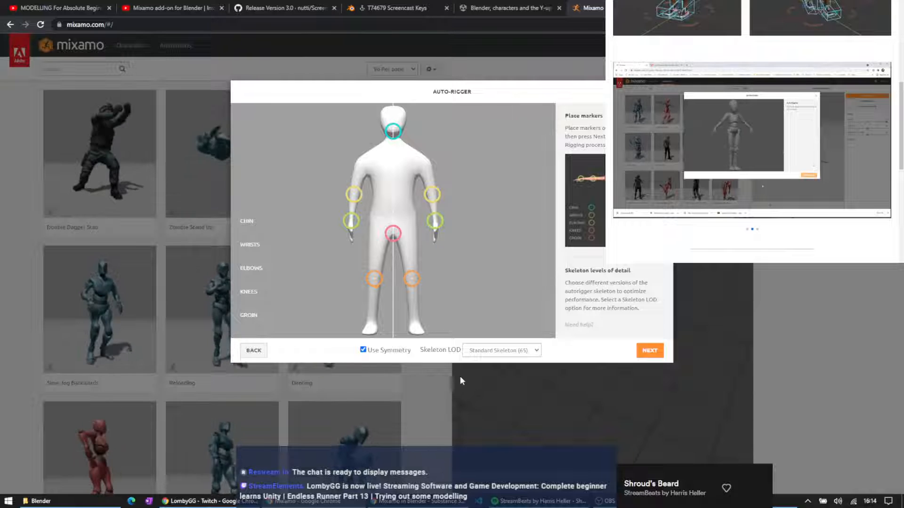
click(648, 350)
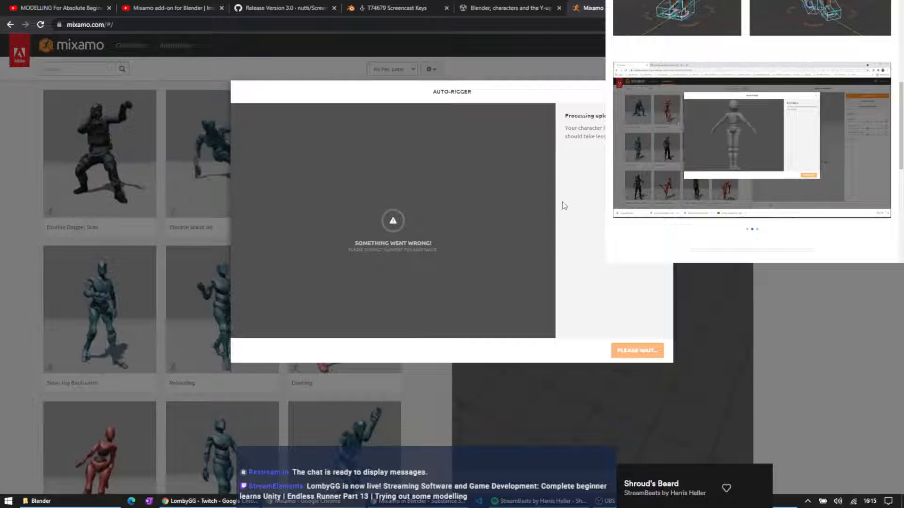
Pause the Mixamo add-on rigging video
mouse_move(793, 164)
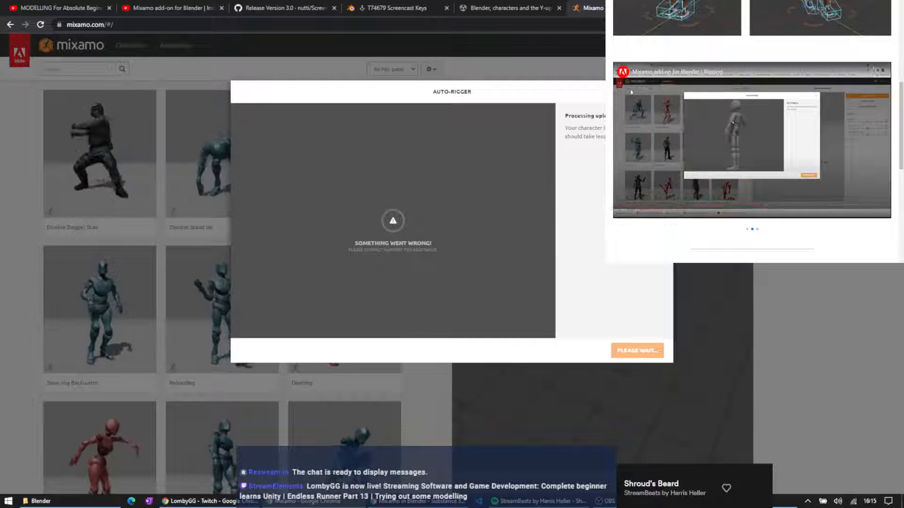
click(773, 163)
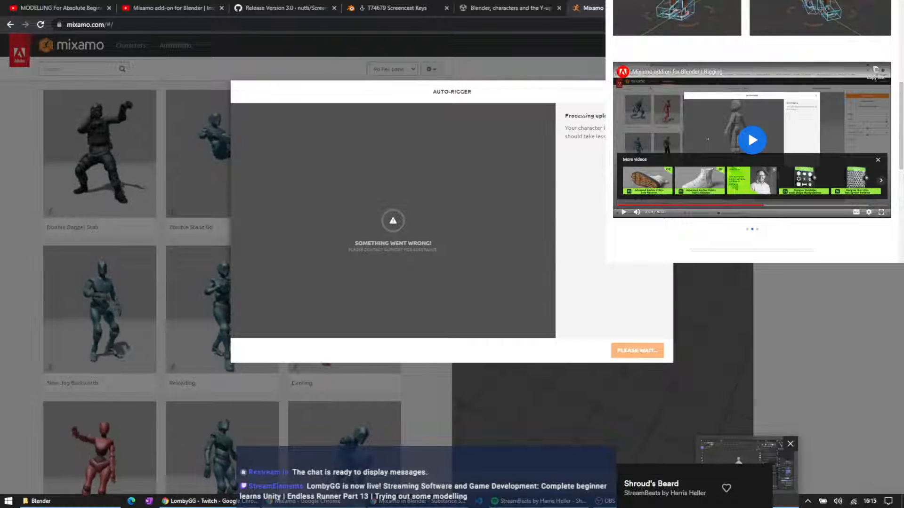
Switch to Blender, select the character's hand in the mesh and set the viewport shading to wireframe
key(alt+Tab)
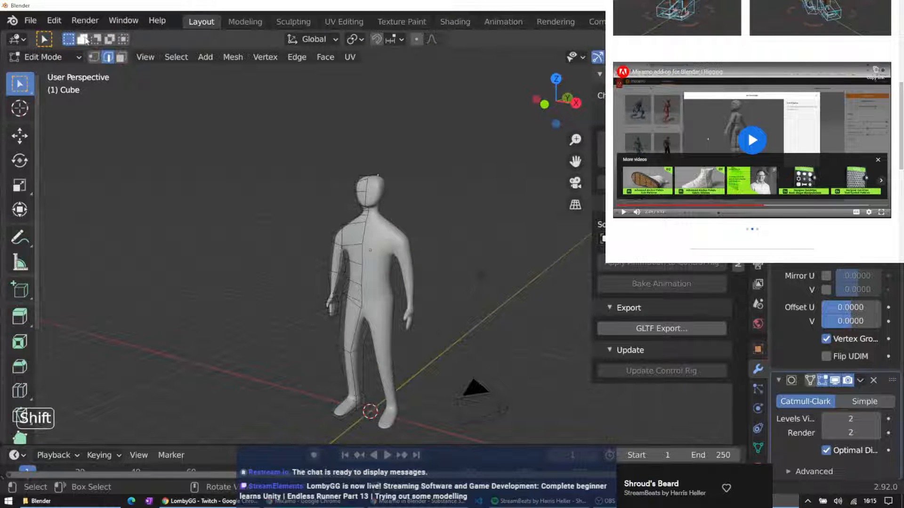
middle_drag(325, 260, 321, 252)
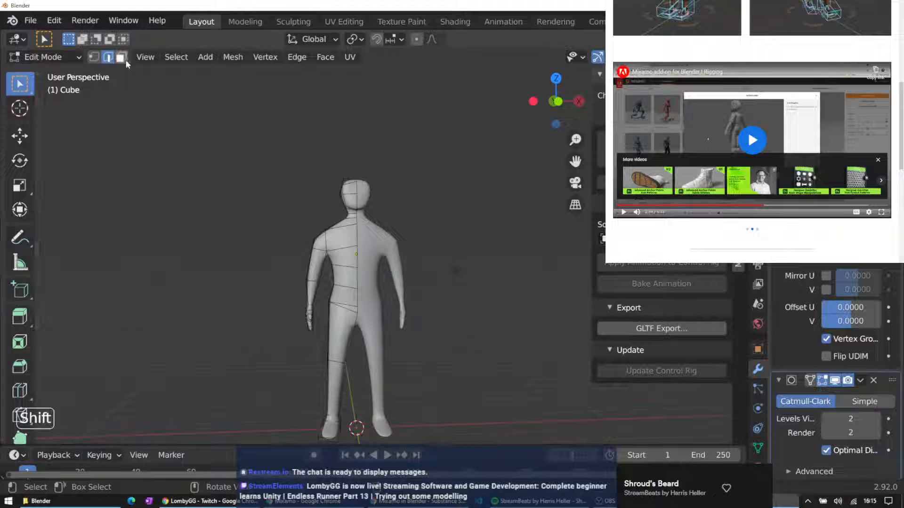
shift+drag(292, 266, 315, 336)
drag(293, 303, 325, 346)
middle_drag(253, 315, 250, 285)
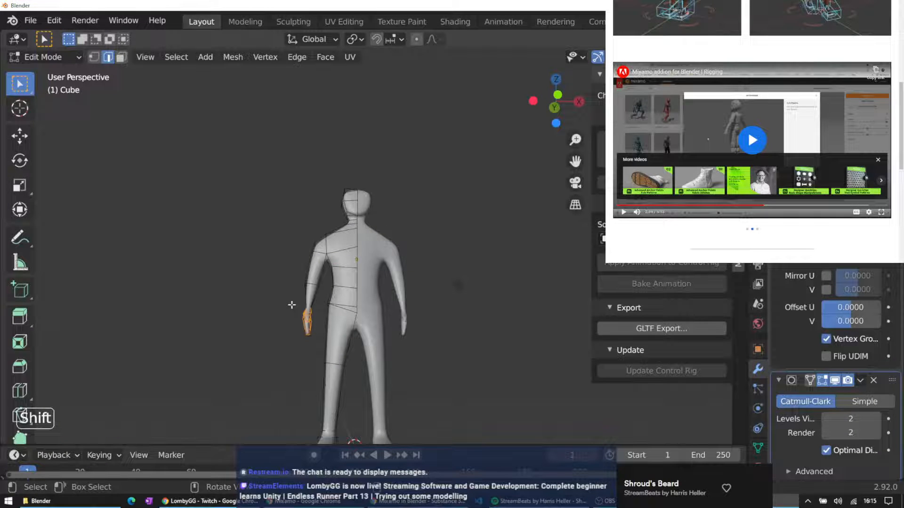
key(z)
click(235, 263)
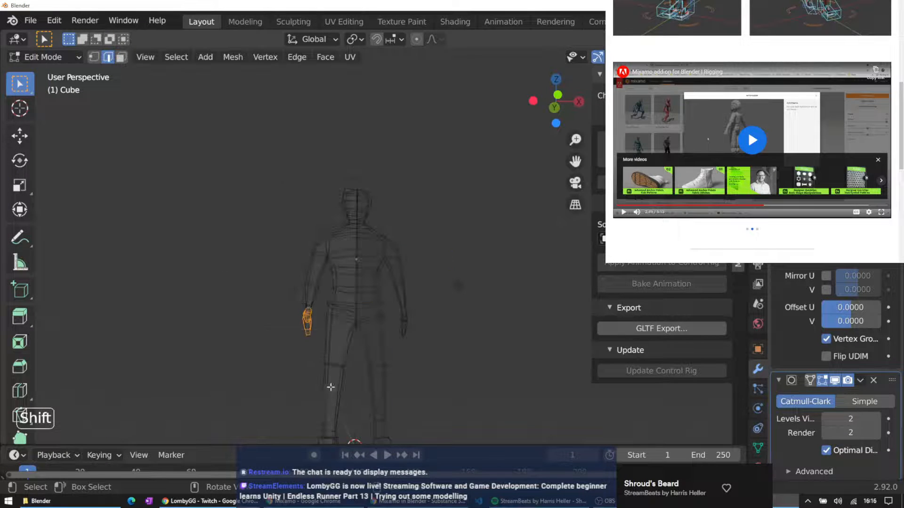
Select the fingertip end of the hand and grow the selection up the whole arm, shrinking it back off the chest
scroll(286, 342, up, 3)
drag(228, 365, 281, 428)
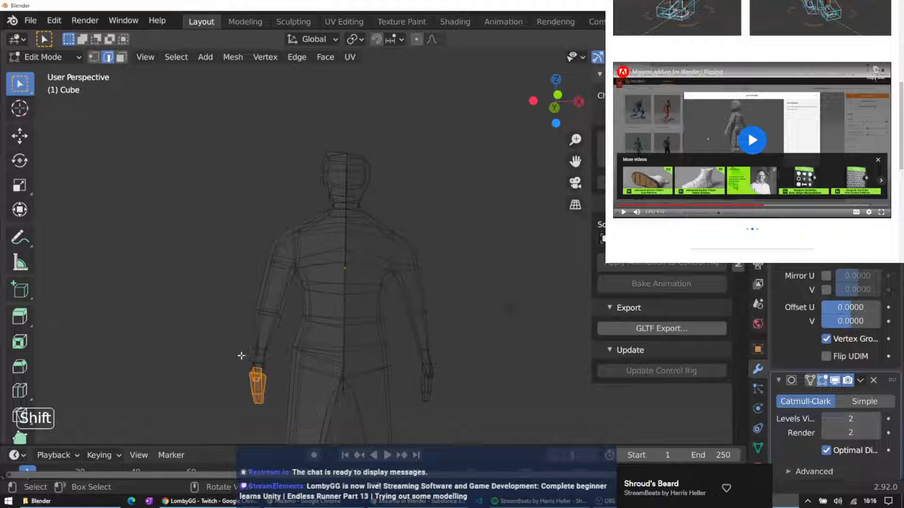
middle_drag(207, 396, 242, 396)
drag(219, 389, 260, 418)
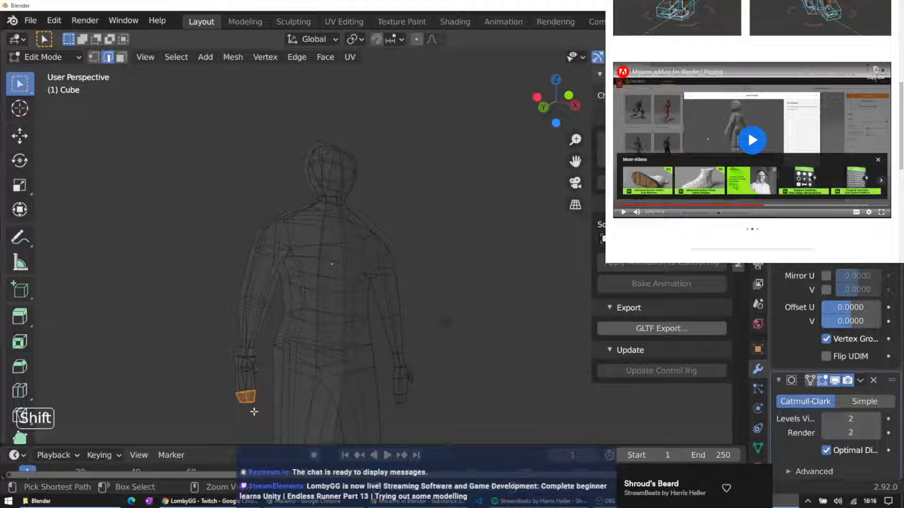
key(ctrl+KP_Add)
key(ctrl+KP_Add)
key(ctrl+KP_Add)
key(ctrl+KP_Add)
key(ctrl+KP_Add)
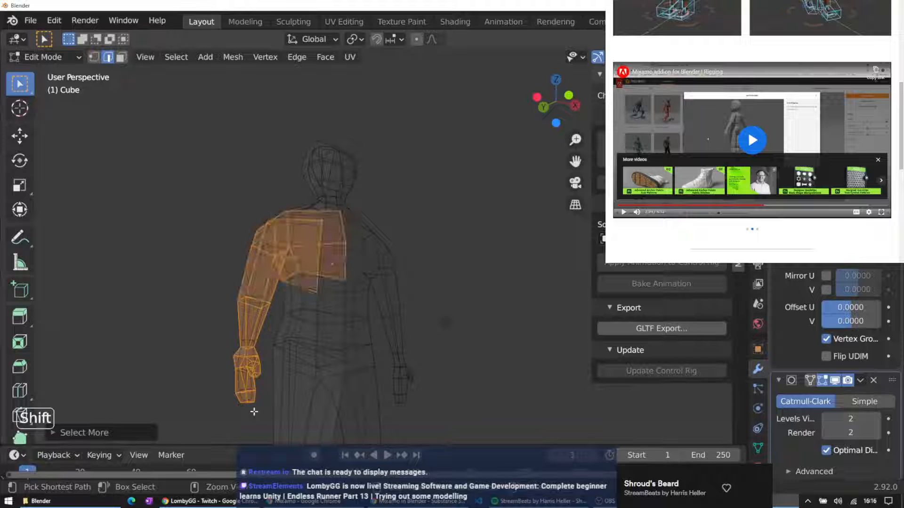
key(ctrl+KP_Subtract)
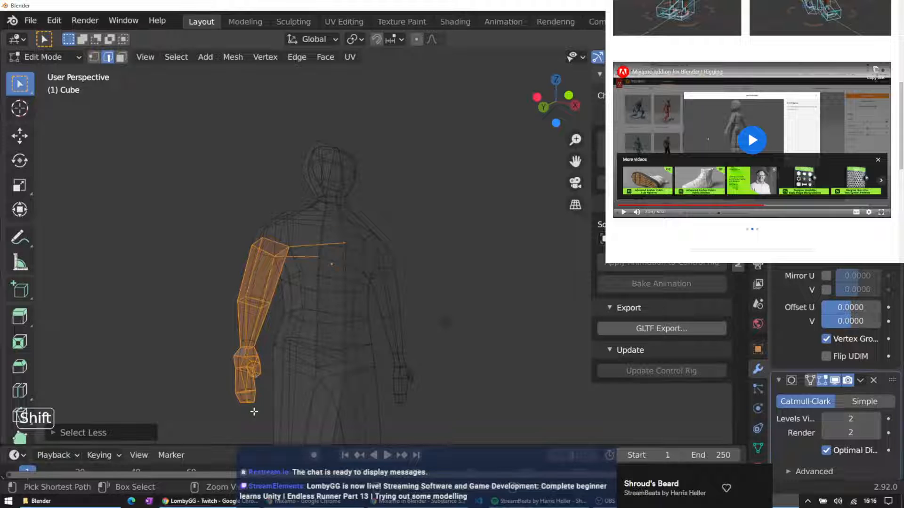
Remove the stray chest and back geometry from the selection so only the arm's faces remain selected
middle_drag(331, 238, 339, 248)
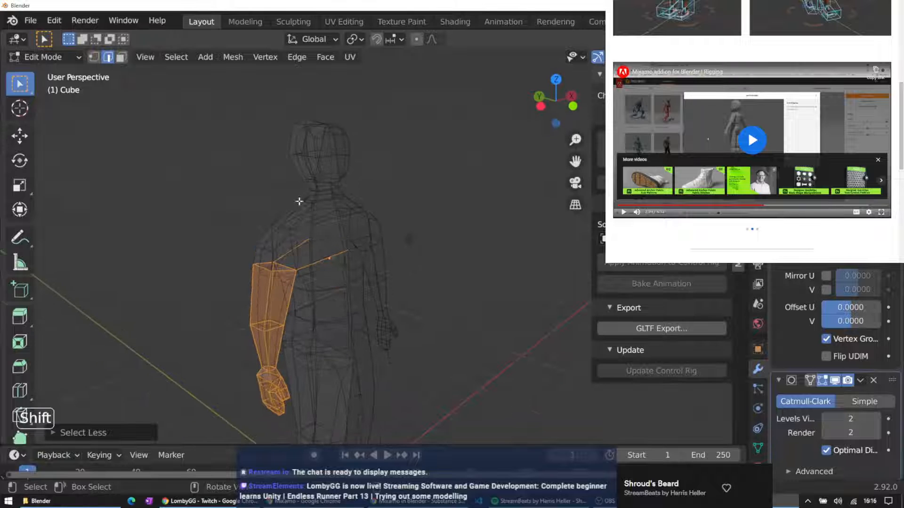
click(95, 57)
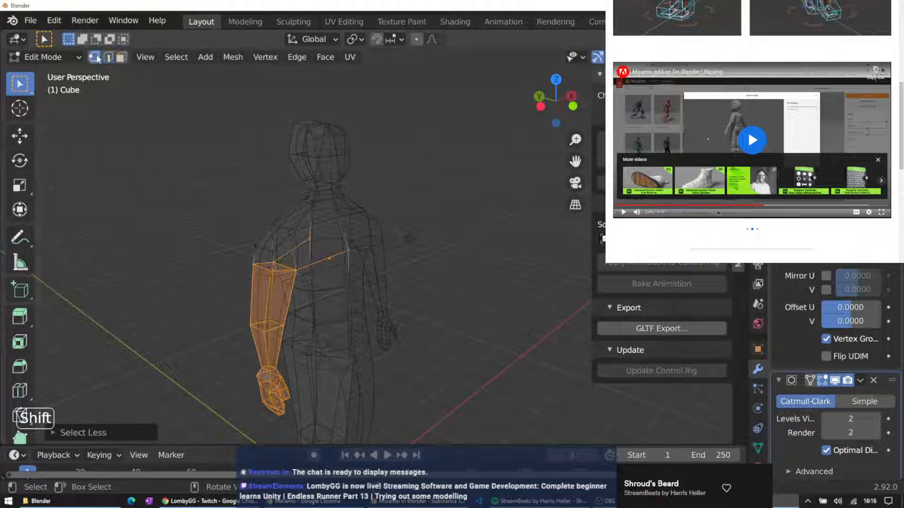
shift+click(346, 252)
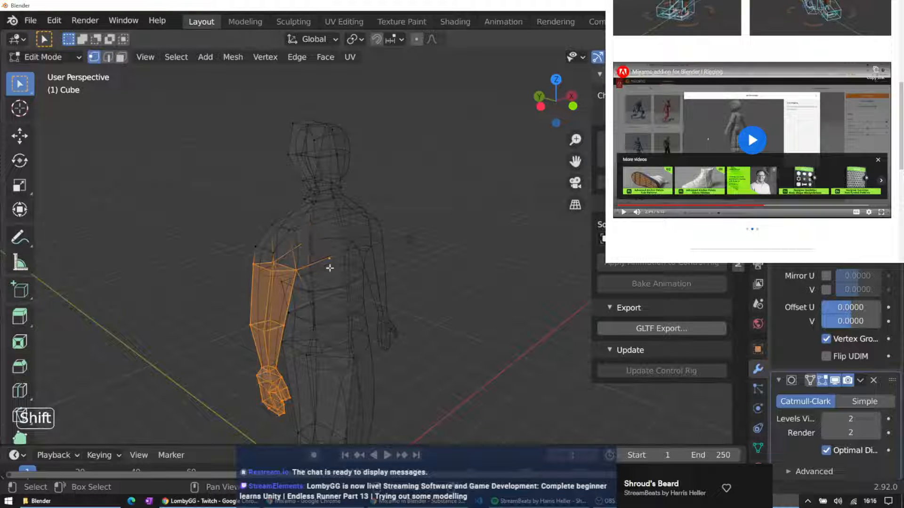
middle_drag(342, 252, 377, 273)
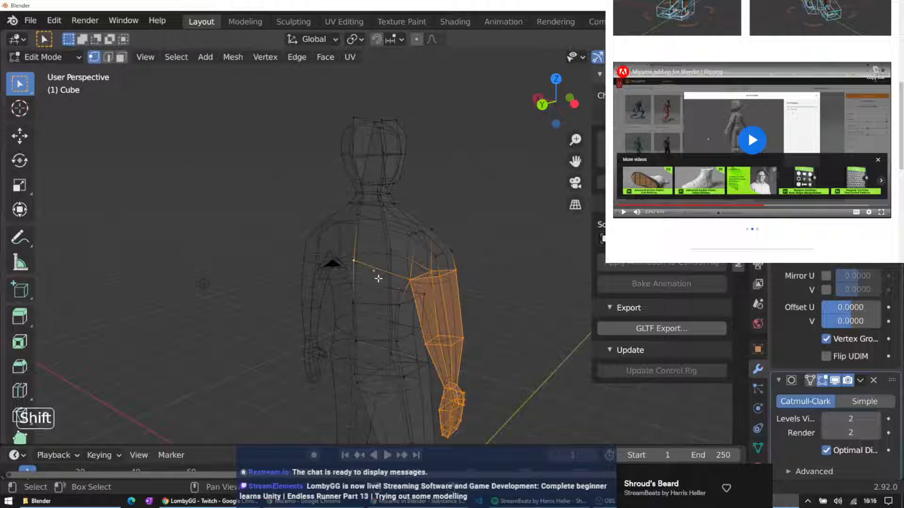
middle_drag(373, 277, 427, 266)
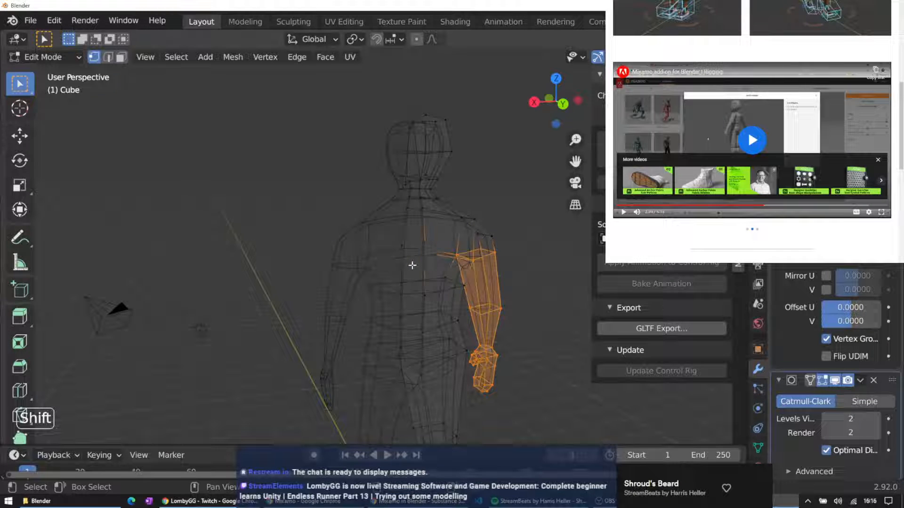
click(121, 57)
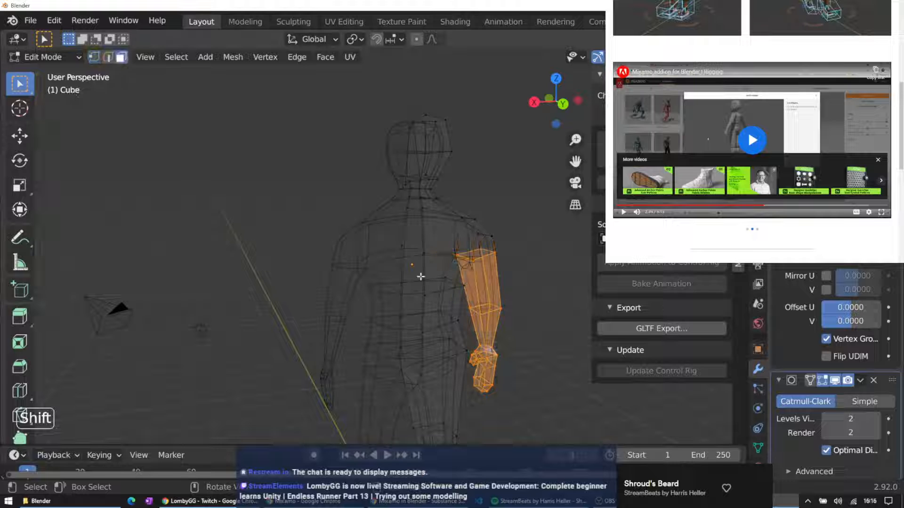
shift+click(413, 265)
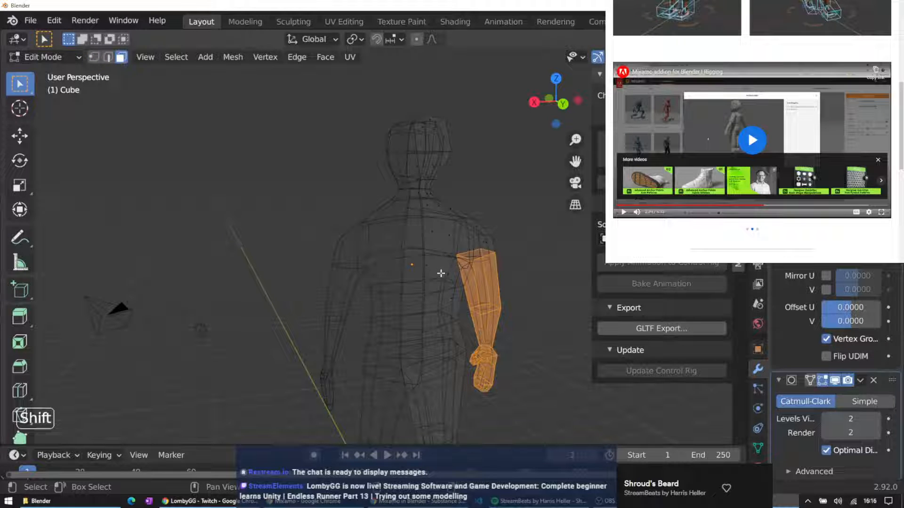
Add the outer shoulder edge to the arm selection in edge select mode and enable proportional editing
click(108, 57)
middle_drag(481, 307, 387, 288)
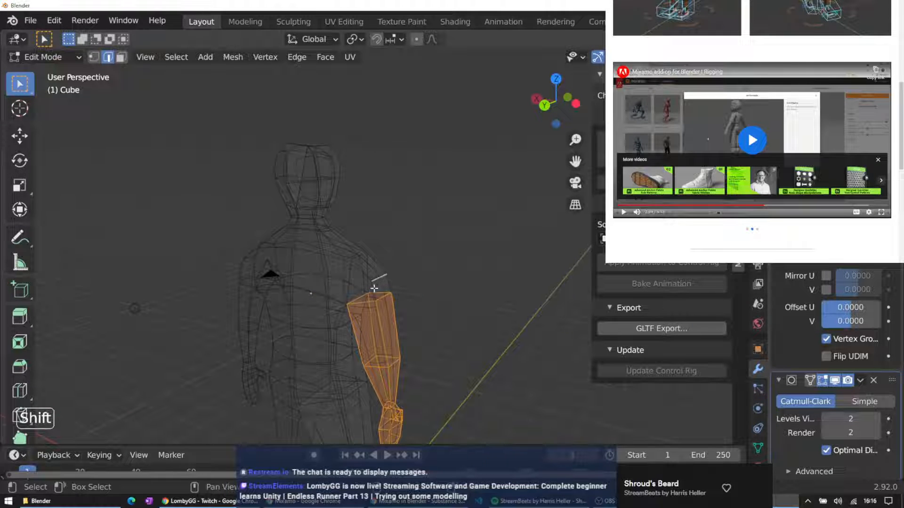
middle_drag(389, 285, 179, 230)
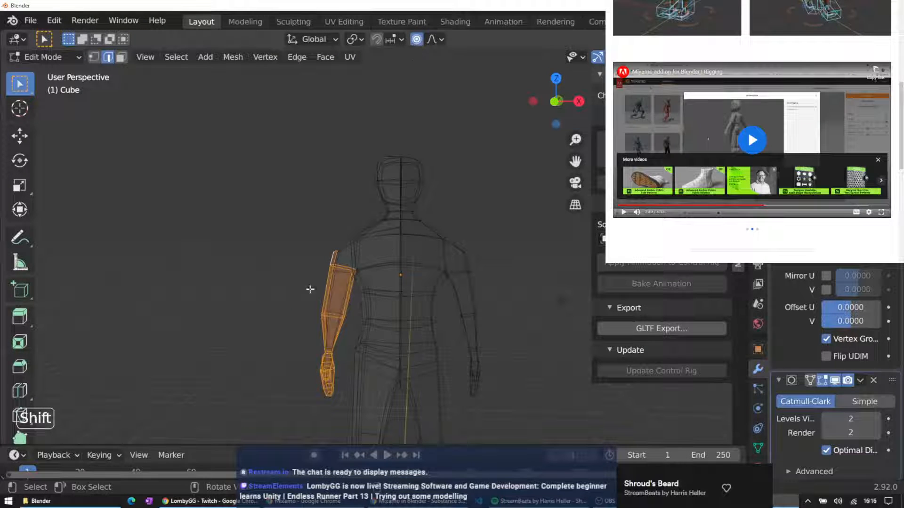
Try to rotate the selected arm with smooth proportional editing, and undo the rotation
key(r)
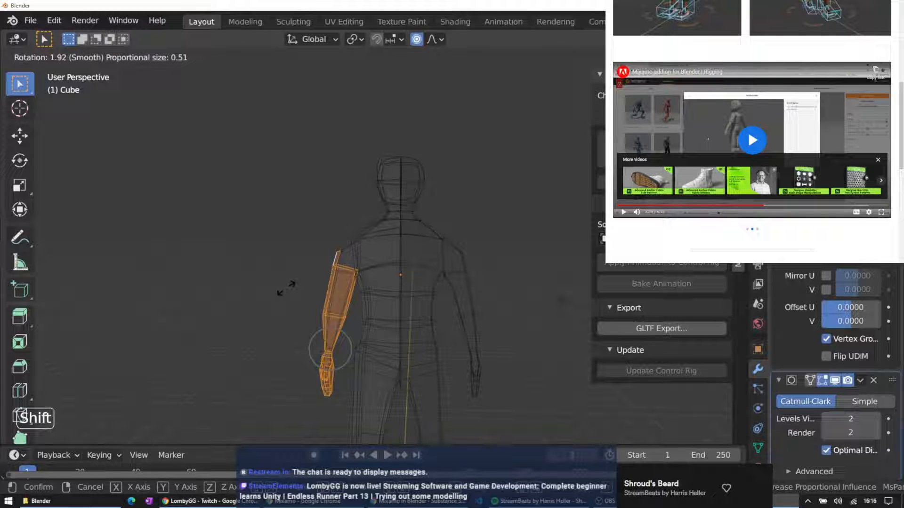
click(286, 288)
key(ctrl+z)
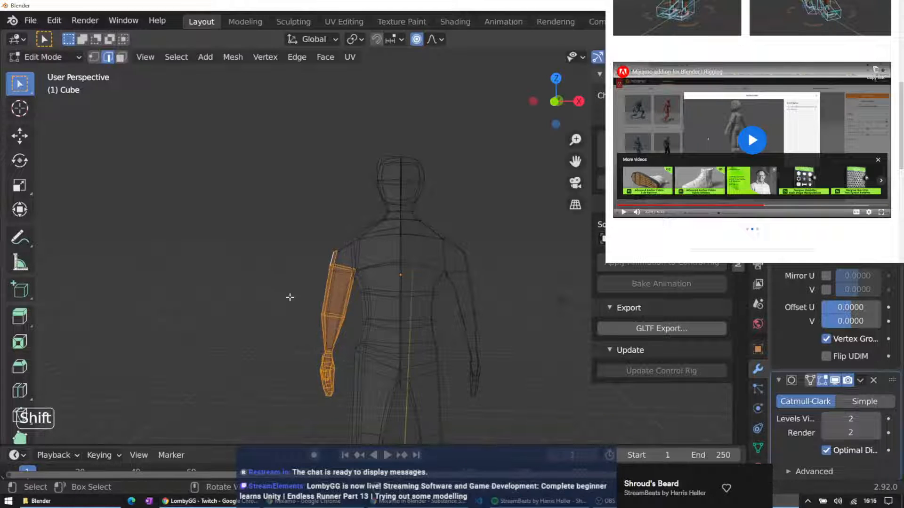
Move the selected arm about -0.07 m along the global Y axis with proportional editing
key(g)
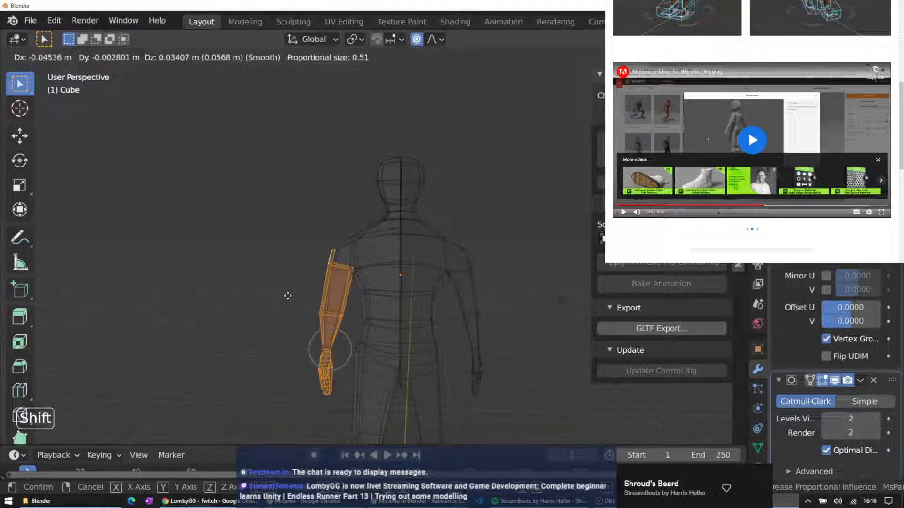
key(y)
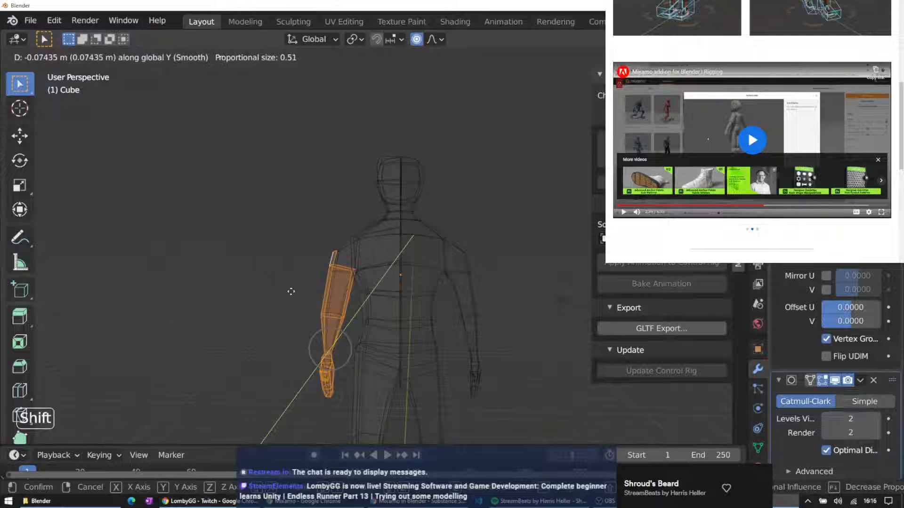
click(291, 292)
Select only the character's hand, try to move it outward with proportional editing, and undo that move
middle_drag(291, 292, 272, 349)
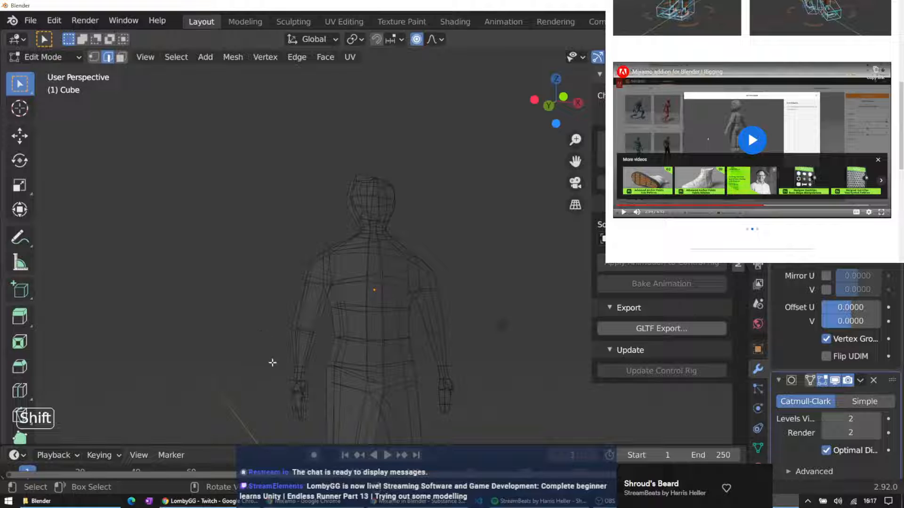
shift+drag(266, 362, 316, 426)
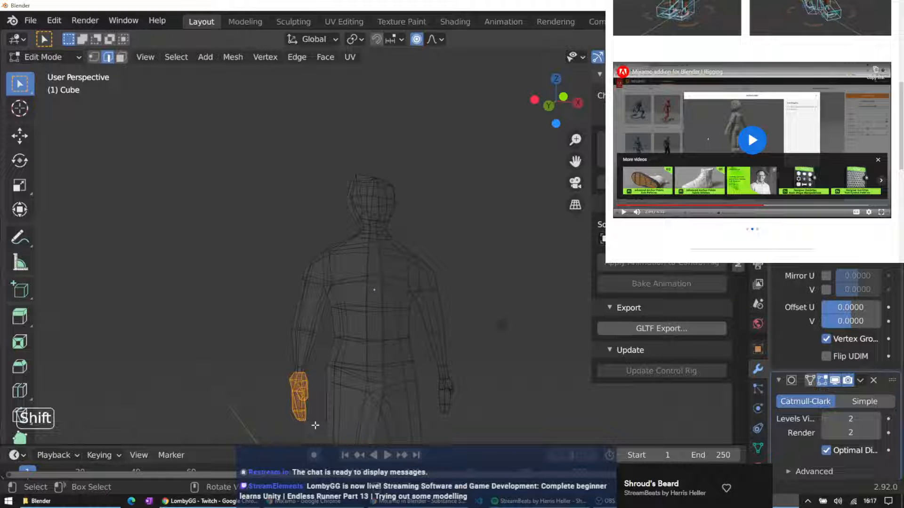
key(g)
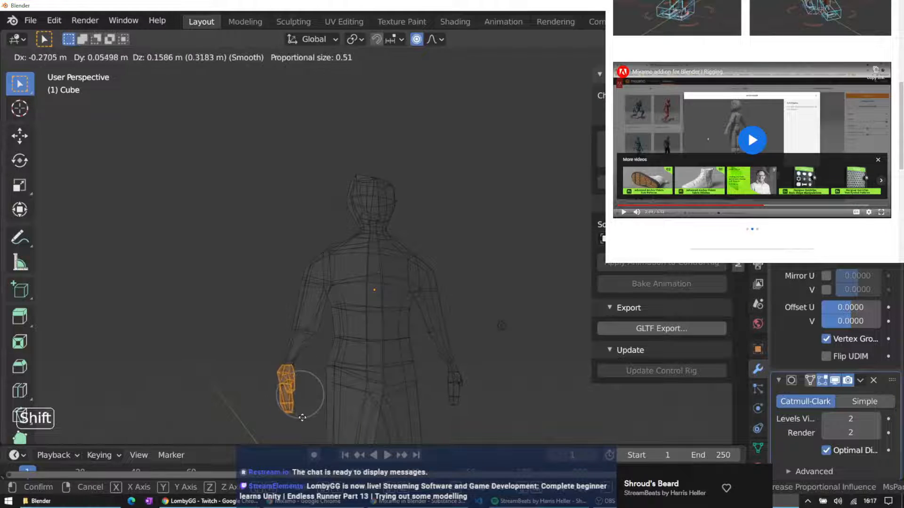
click(307, 420)
key(ctrl+z)
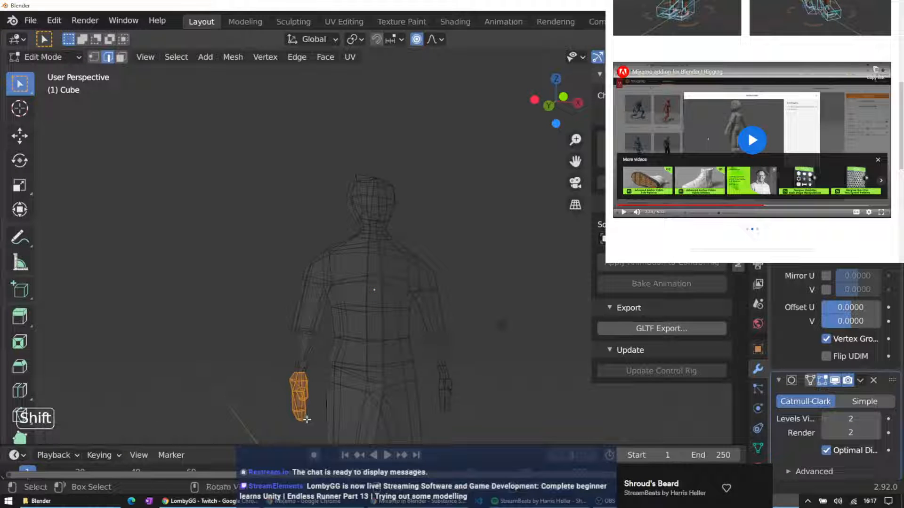
Pull the hand about 1.1 m away from the body with the proportional size enlarged to 2.59
key(g)
scroll(288, 408, up, 3)
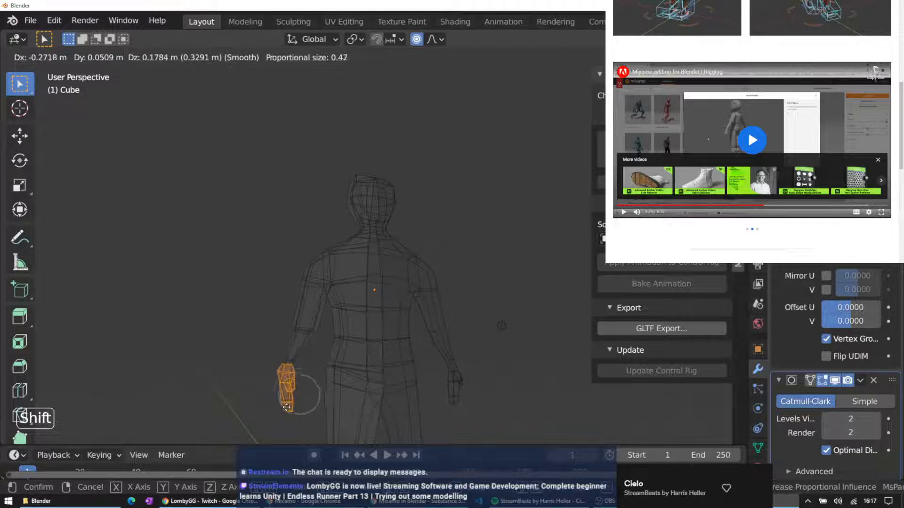
scroll(284, 406, down, 19)
scroll(276, 412, up, 1)
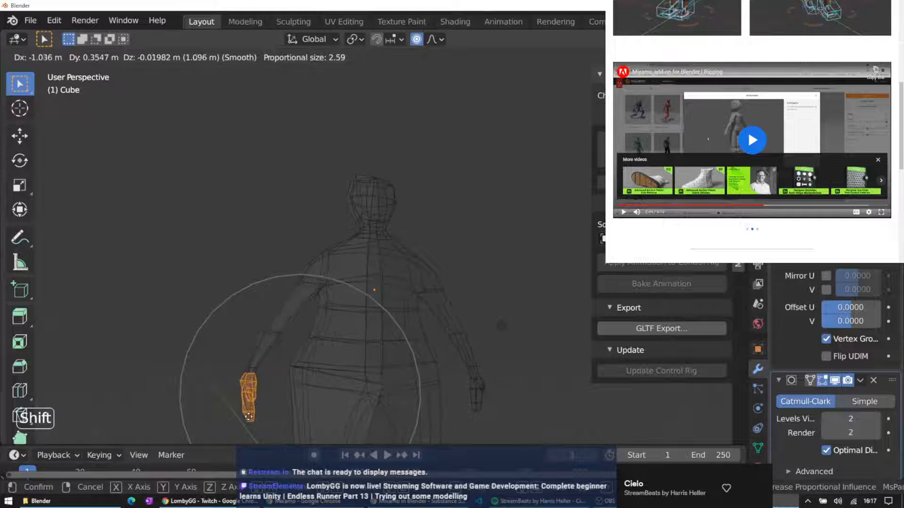
Try moving the hand on the negative X side outward with proportional editing, and undo the arm deformation
scroll(282, 419, up, 4)
click(283, 419)
right_click(283, 419)
key(ctrl+z)
key(ctrl+z)
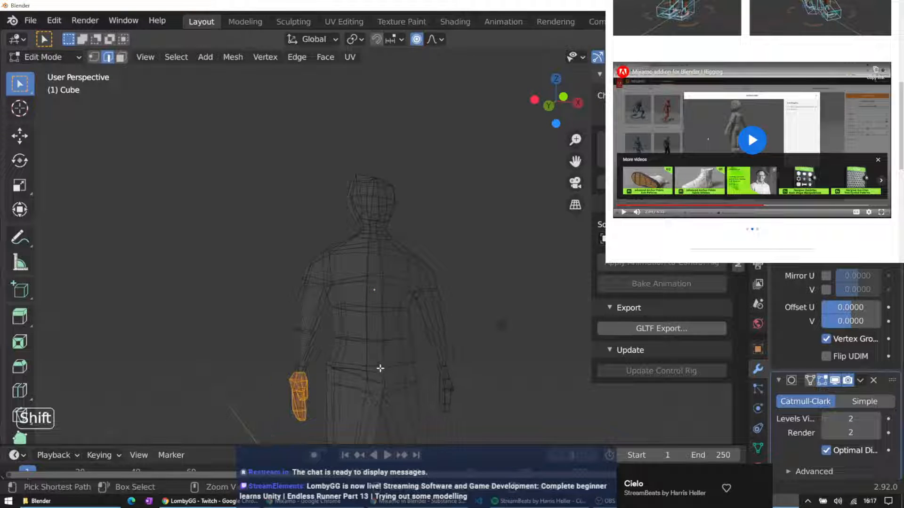
Select the forearm together with the hand on the negative X side of the body
click(276, 371)
drag(275, 365, 318, 436)
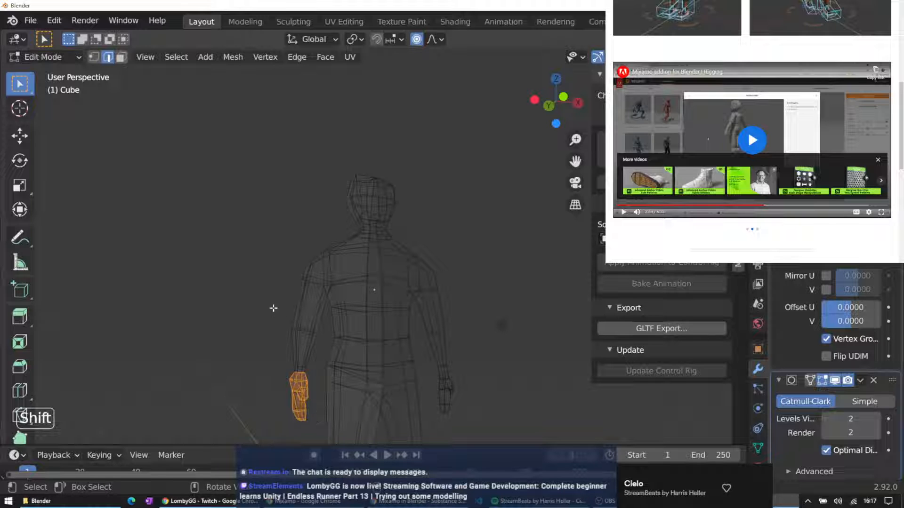
shift+drag(278, 311, 320, 430)
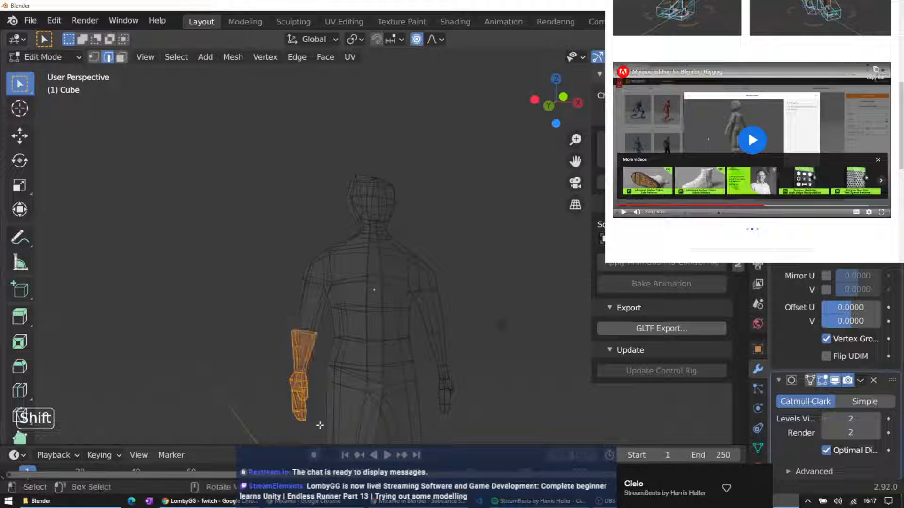
middle_drag(275, 363, 251, 378)
Try rotating the forearm and hand with the proportional size reduced to 1.00, and turn off proportional editing
key(g)
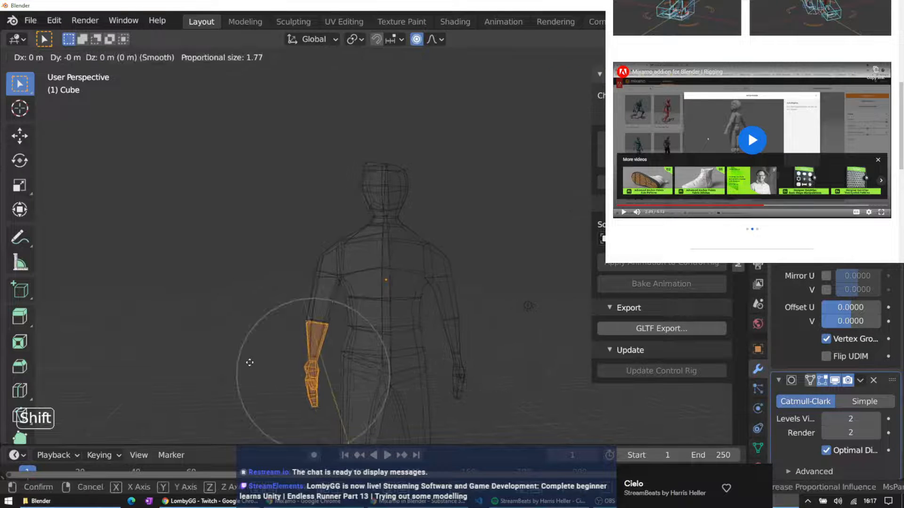
click(250, 361)
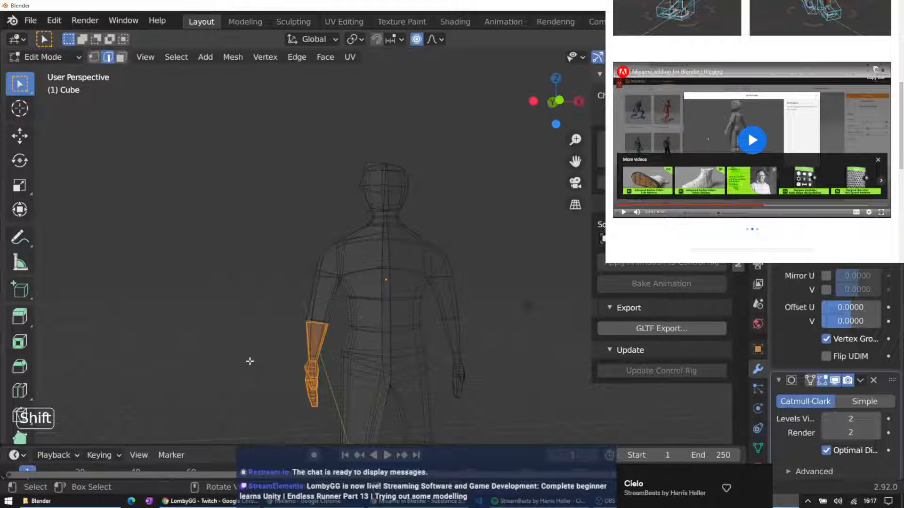
key(r)
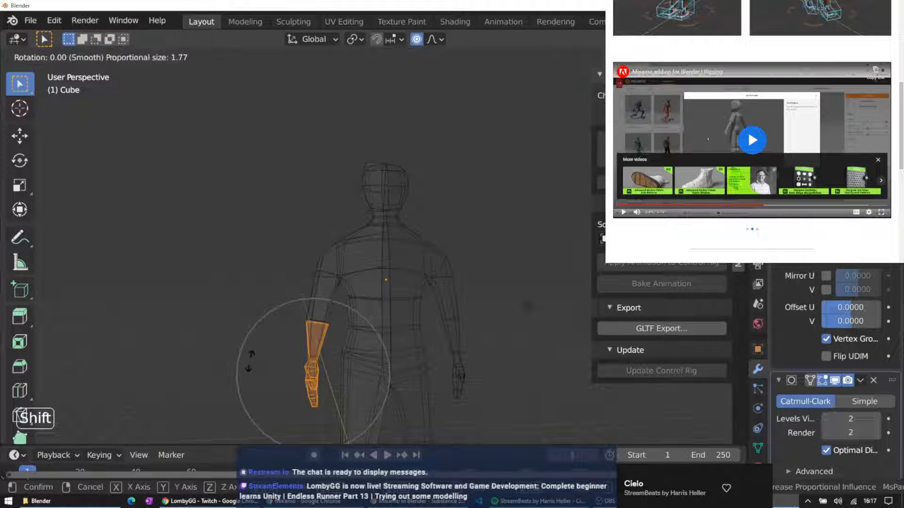
scroll(245, 355, down, 2)
scroll(246, 355, up, 6)
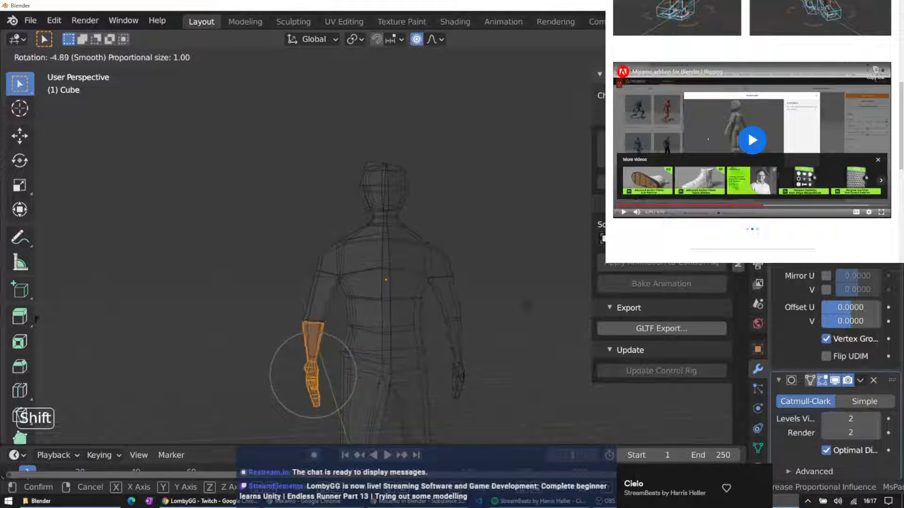
key(z)
click(89, 302)
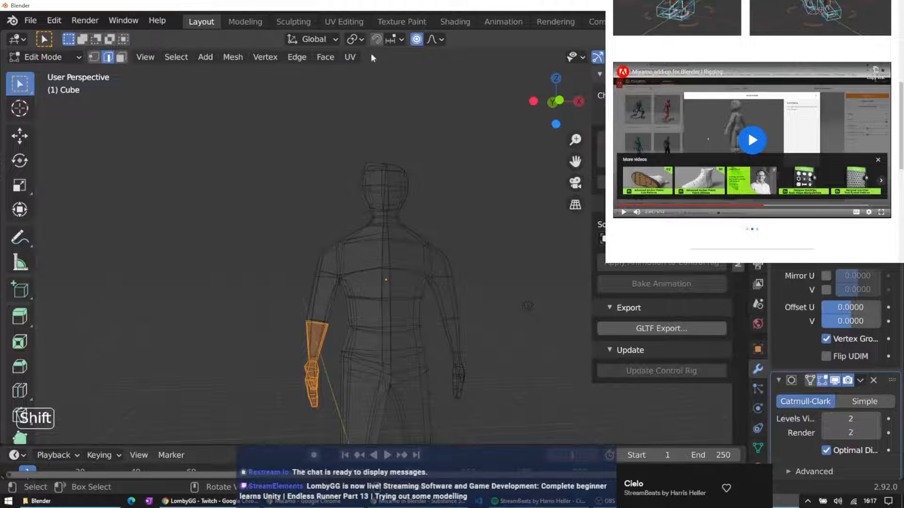
key(r)
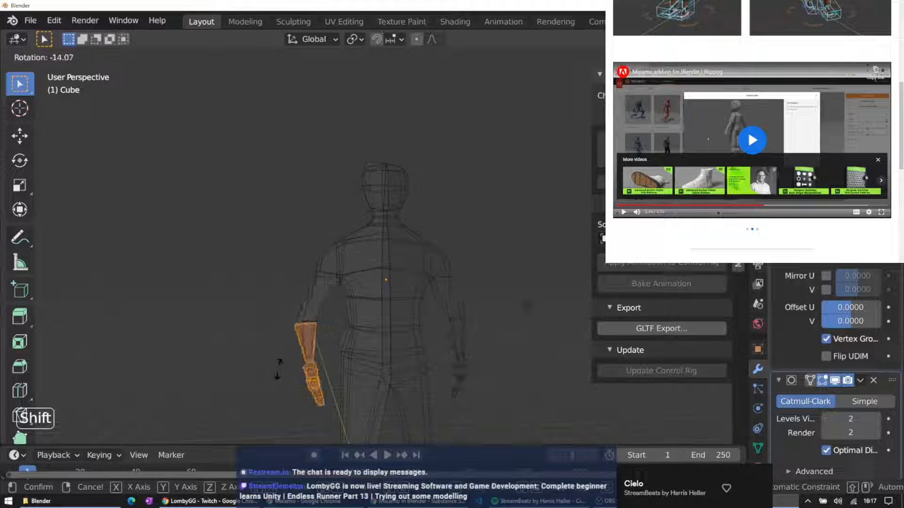
Raise the forearm and hand outward to a horizontal position at shoulder height with alternating moves and rotations
key(g)
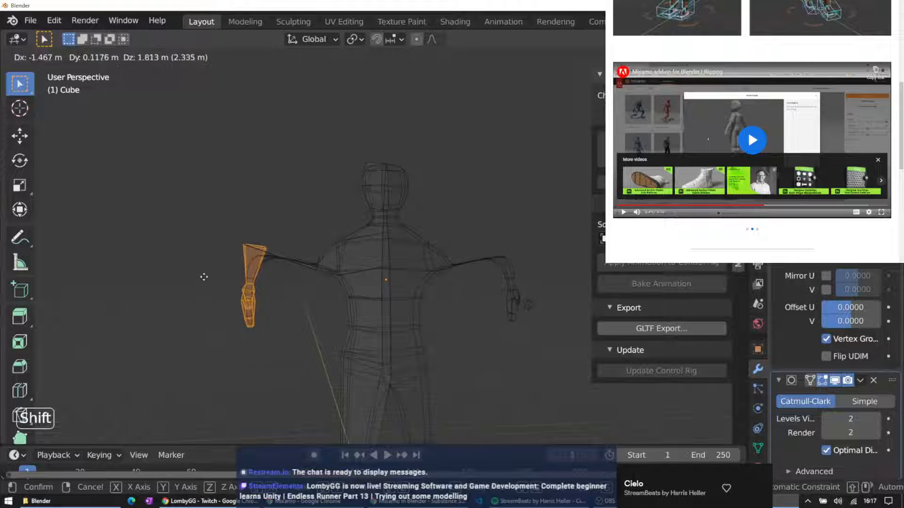
click(203, 278)
key(r)
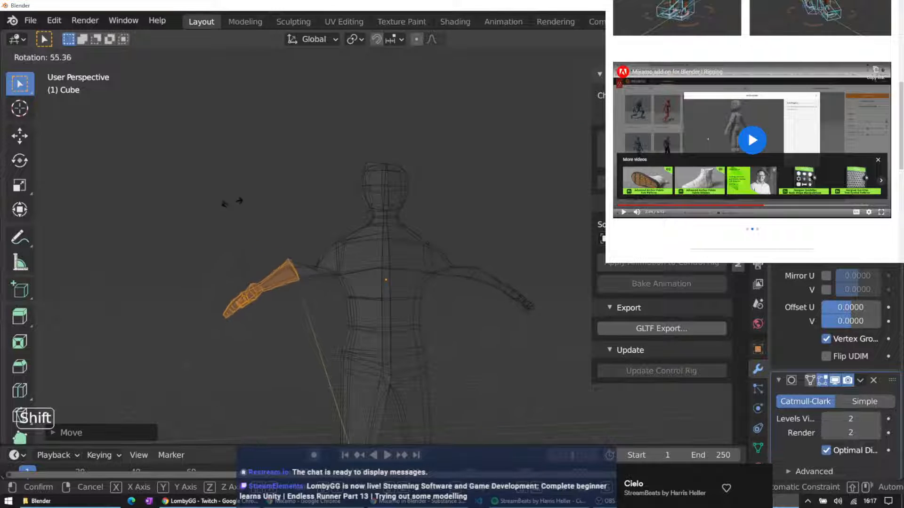
click(245, 202)
key(g)
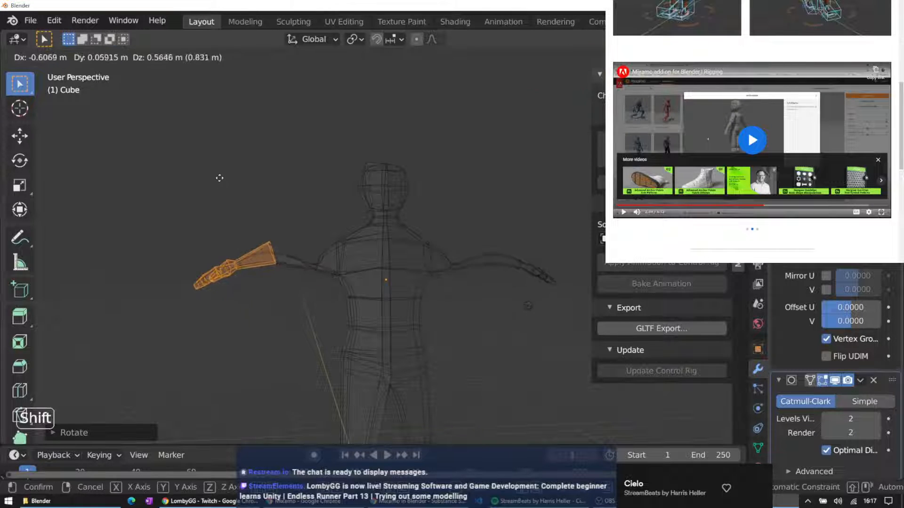
click(196, 162)
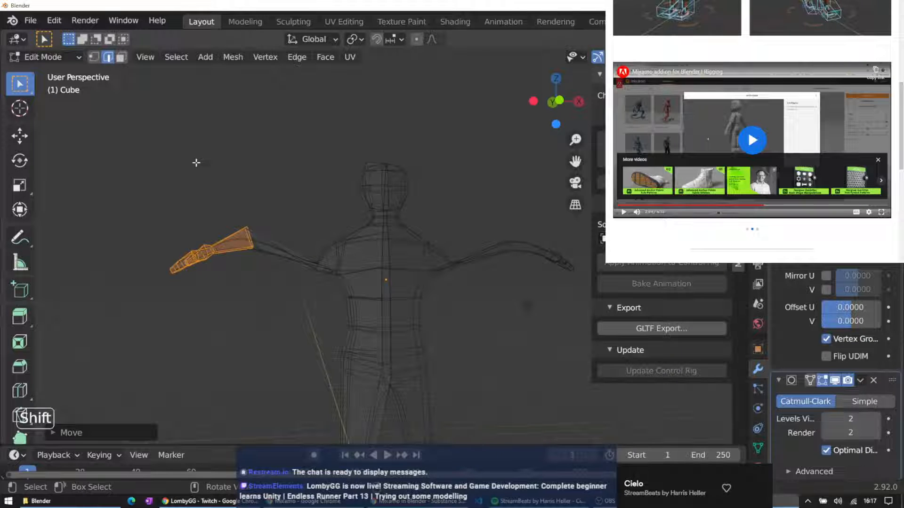
key(r)
click(228, 179)
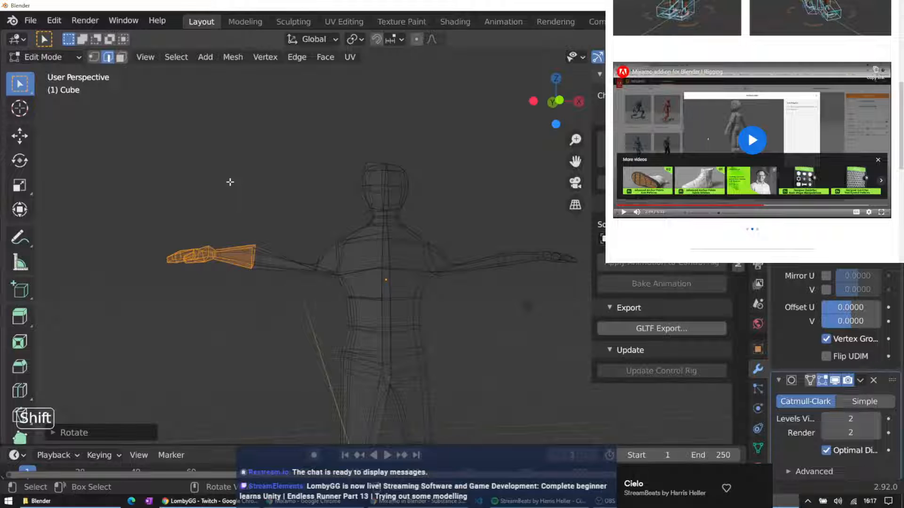
key(g)
click(271, 225)
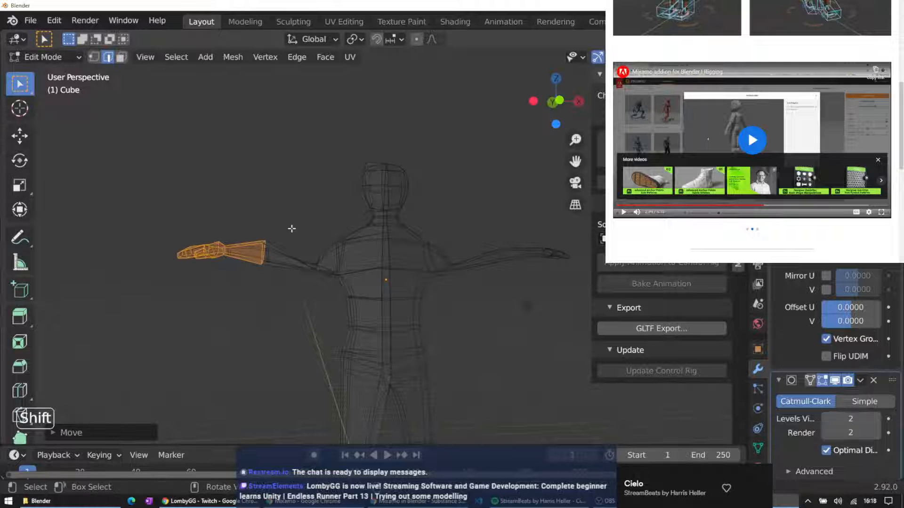
Select the edge loop of the upper arm near the shoulder and examine the stretched geometry around it
drag(291, 229, 328, 301)
scroll(317, 266, up, 4)
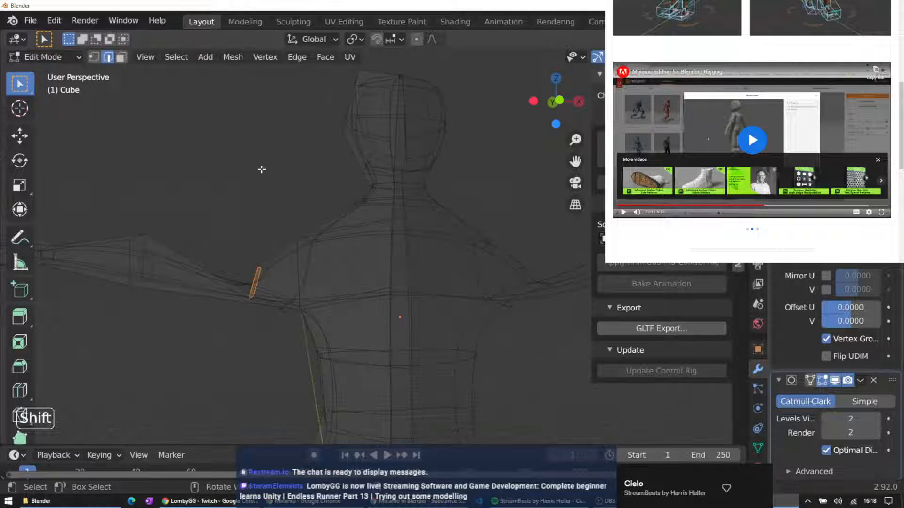
middle_drag(266, 170, 331, 245)
middle_drag(95, 208, 126, 265)
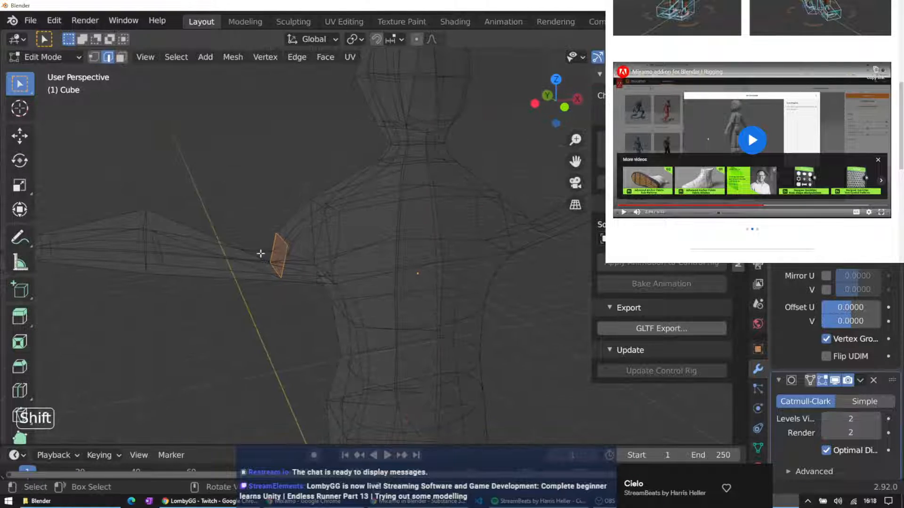
Undo the forearm and hand repositioning back to the lowered arm with the forearm and hand selected
key(ctrl+z)
key(ctrl+z)
key(ctrl+z)
key(ctrl+z)
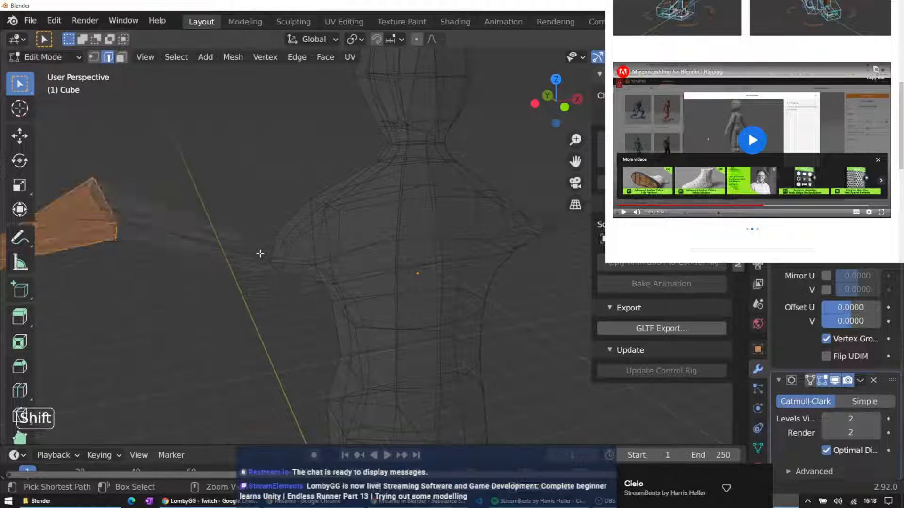
key(ctrl+z)
key(ctrl+z)
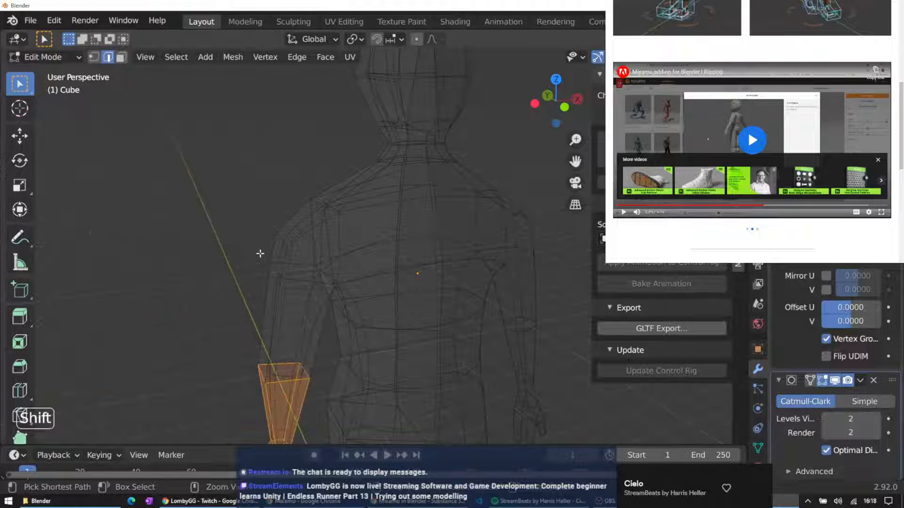
Grow the selection to include the upper arm, and move and rotate the whole arm outward from the body
key(ctrl+KP_Add)
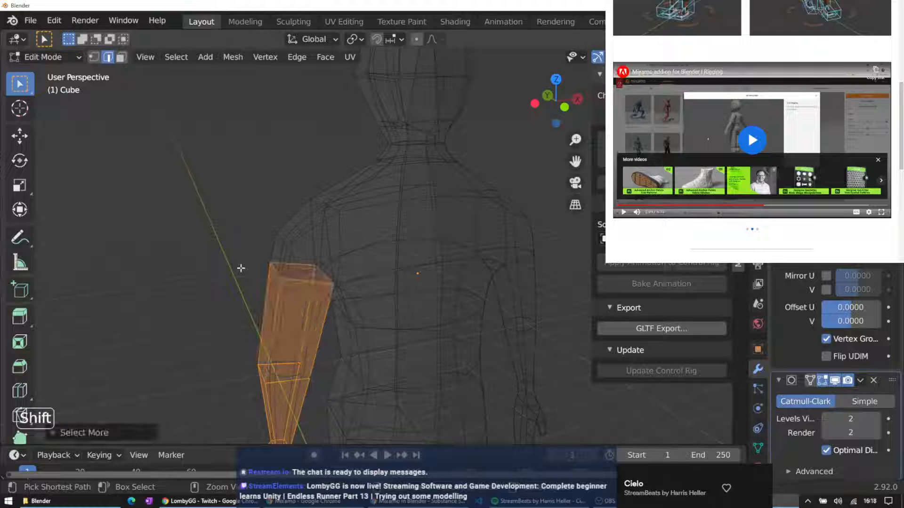
key(g)
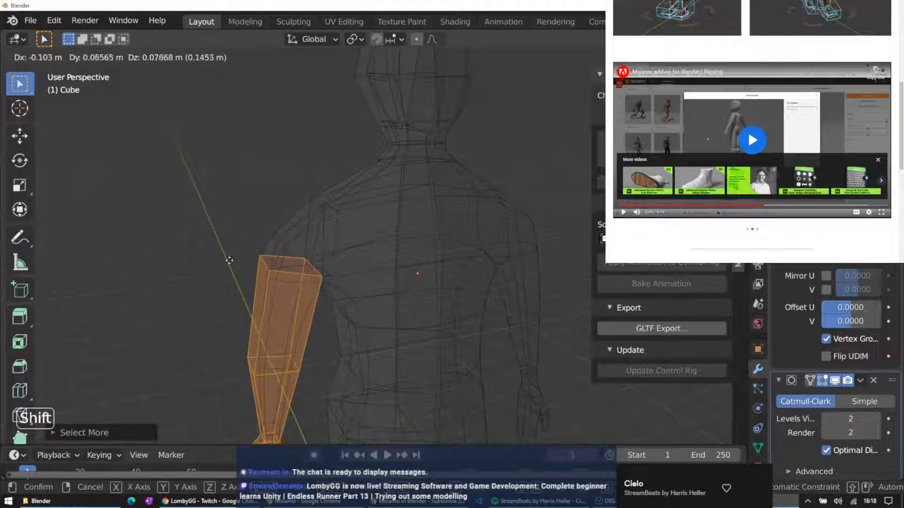
click(214, 246)
key(r)
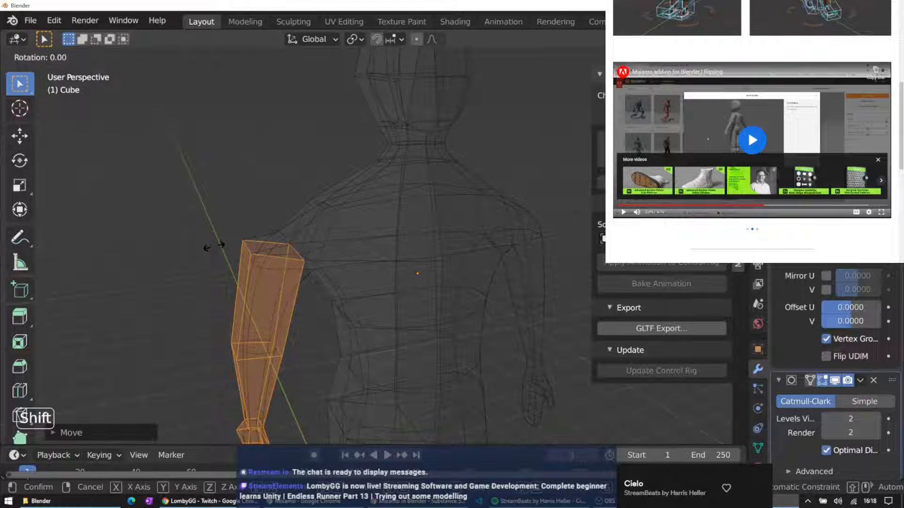
click(280, 254)
key(g)
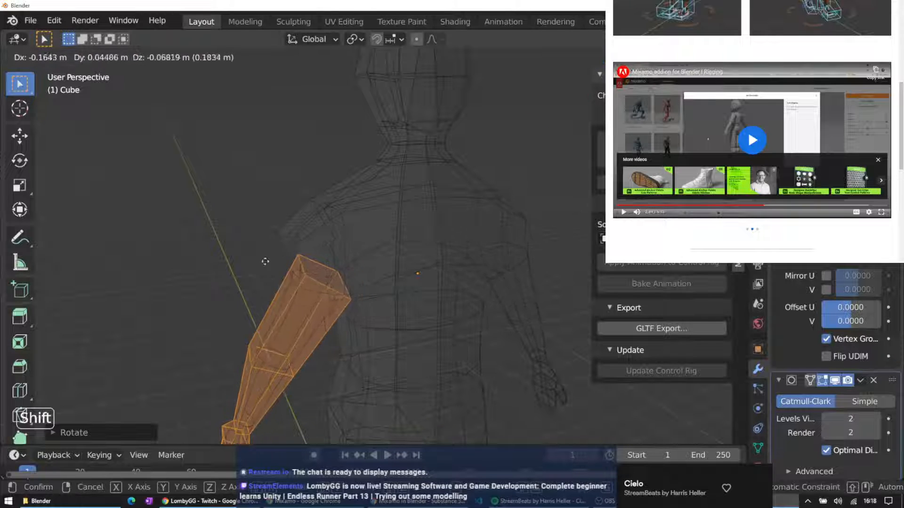
click(214, 258)
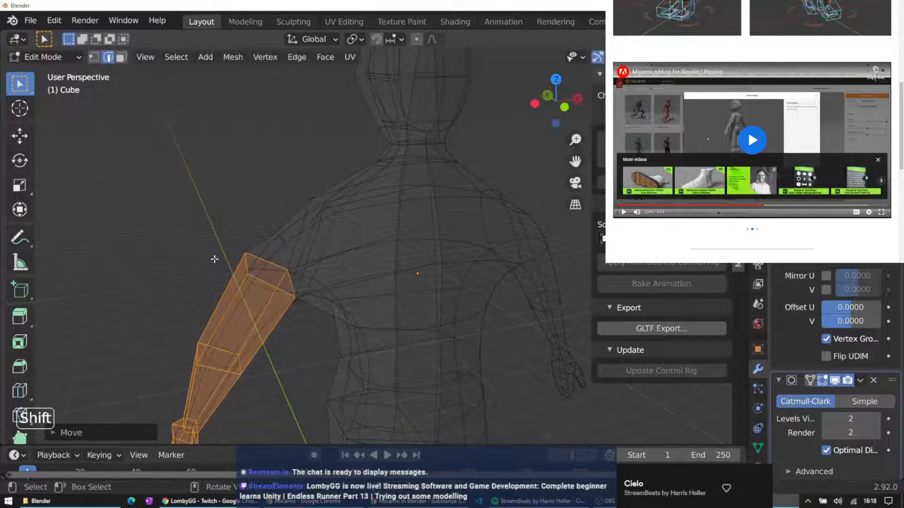
Rotate the whole arm up to a diagonal pose and reposition its upper end against the shoulder
key(r)
click(262, 274)
key(g)
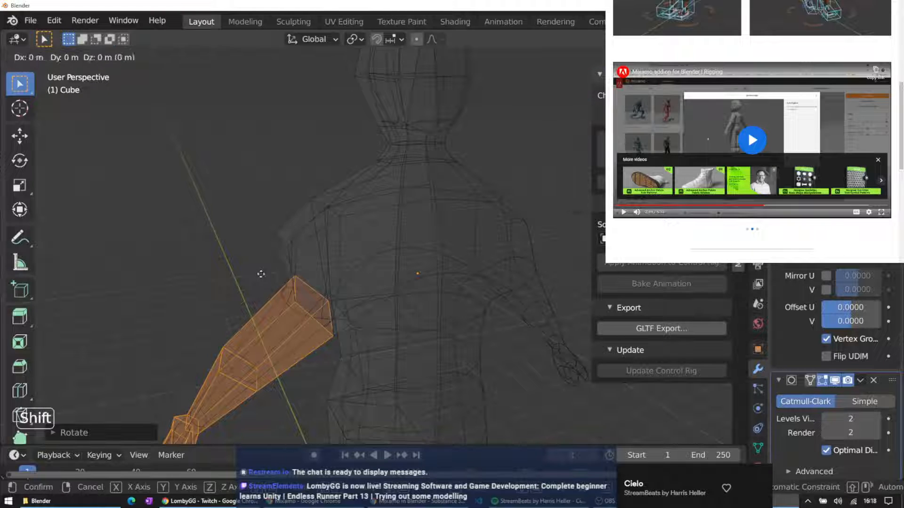
click(226, 241)
key(r)
click(250, 250)
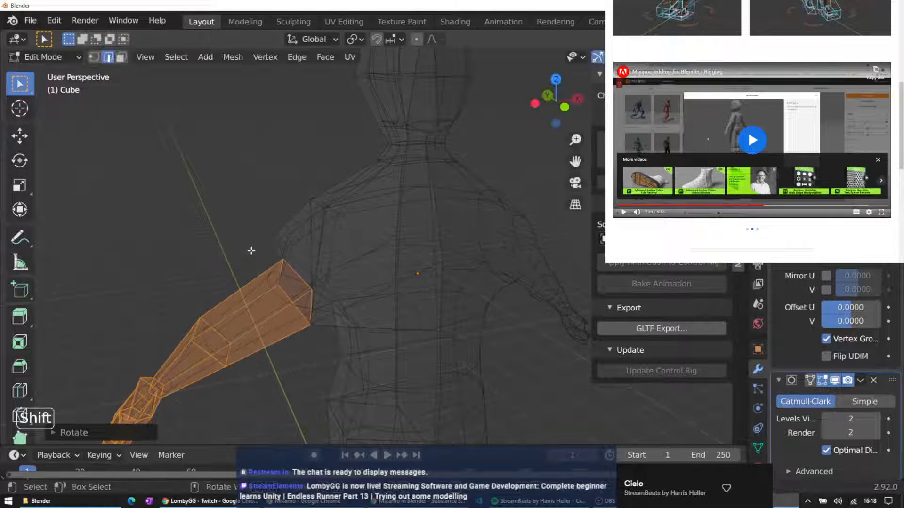
key(g)
click(228, 222)
key(g)
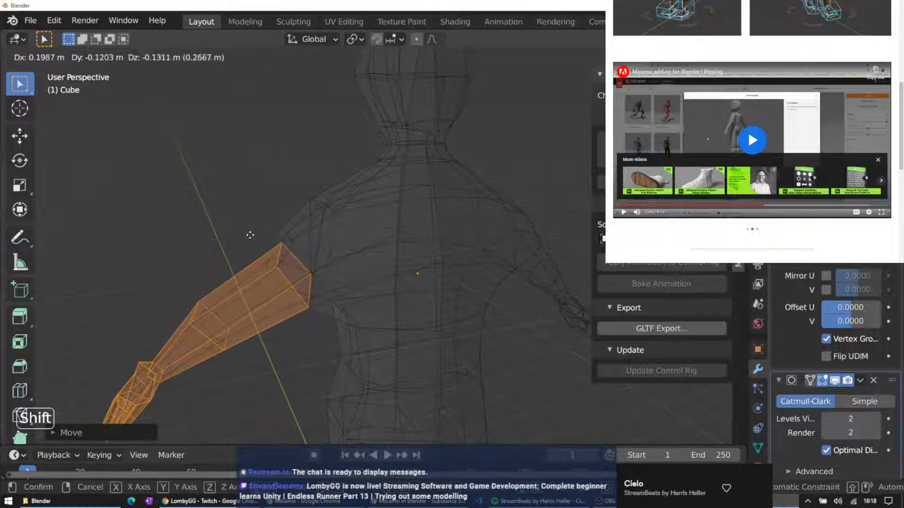
click(226, 224)
Raise the arm further above the diagonal with small rotations, moving its upper end back to the shoulder after each
key(r)
click(250, 243)
key(g)
click(226, 219)
key(r)
click(250, 235)
key(g)
click(228, 212)
key(g)
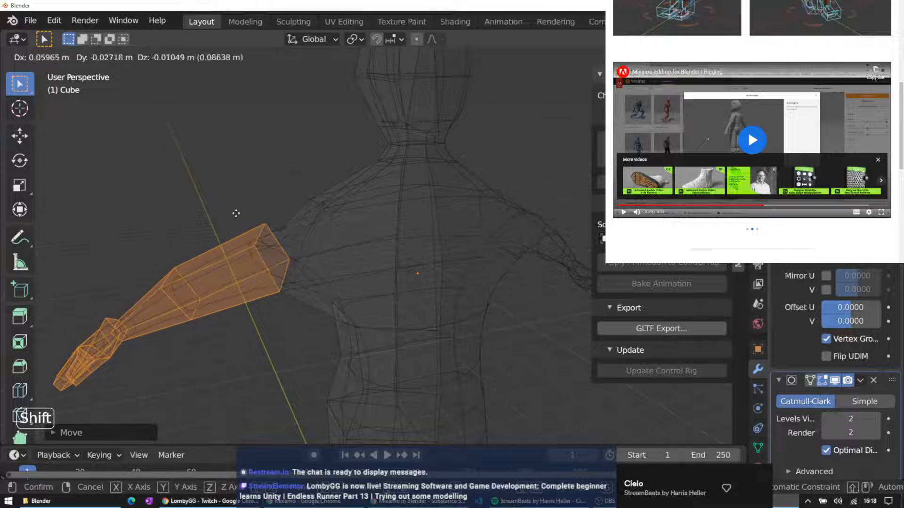
click(242, 218)
Rotate the arm to a nearly horizontal pose and move it outward so it lines up with the shoulder
key(r)
click(244, 221)
key(g)
click(237, 208)
key(g)
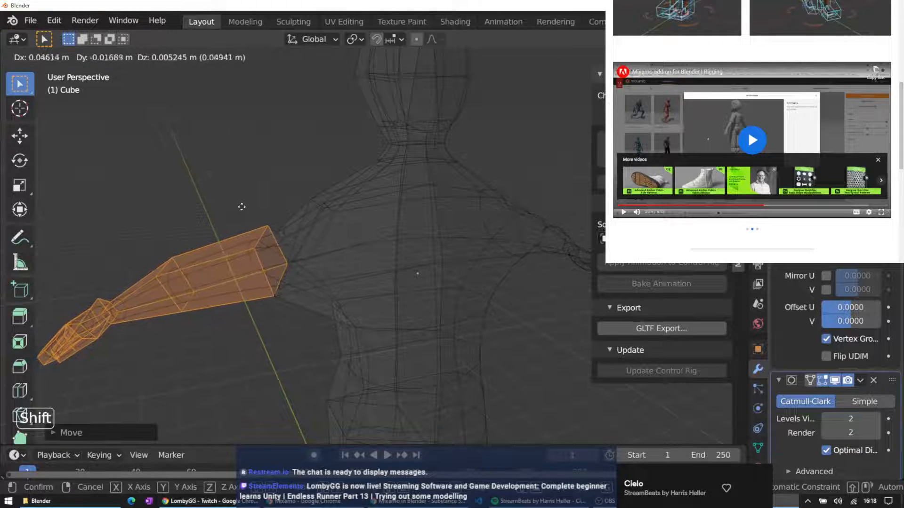
click(240, 202)
key(r)
click(266, 227)
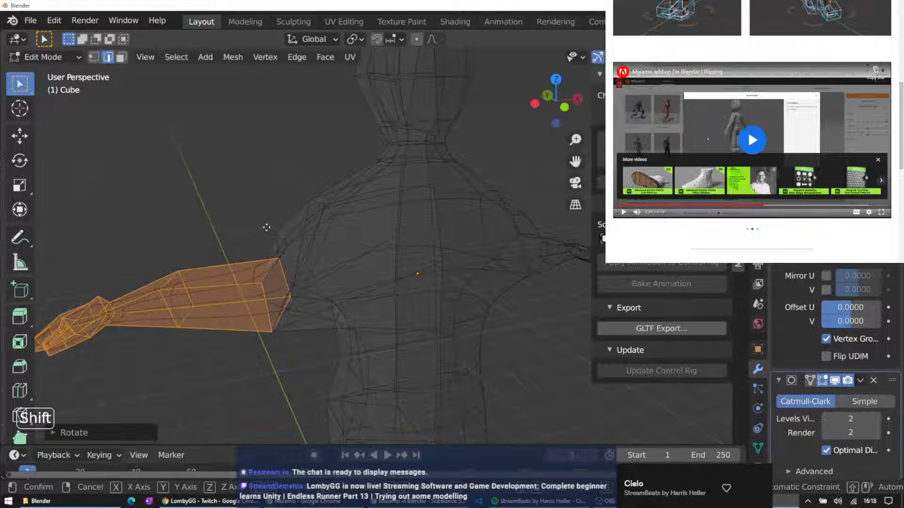
key(g)
click(249, 206)
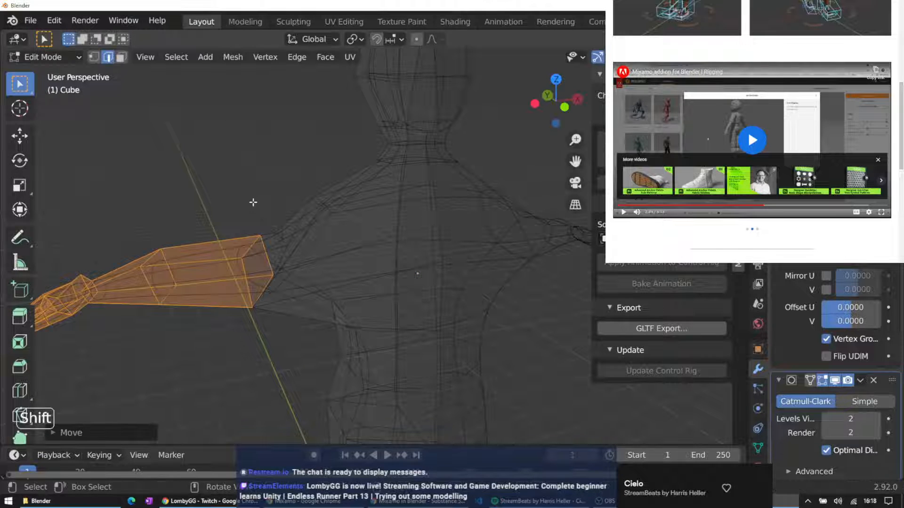
From the side, rotate the raised arm slightly and shift it about 0.3 m along the negative Y direction
middle_drag(210, 183, 304, 179)
scroll(196, 186, down, 6)
middle_drag(208, 216, 260, 211)
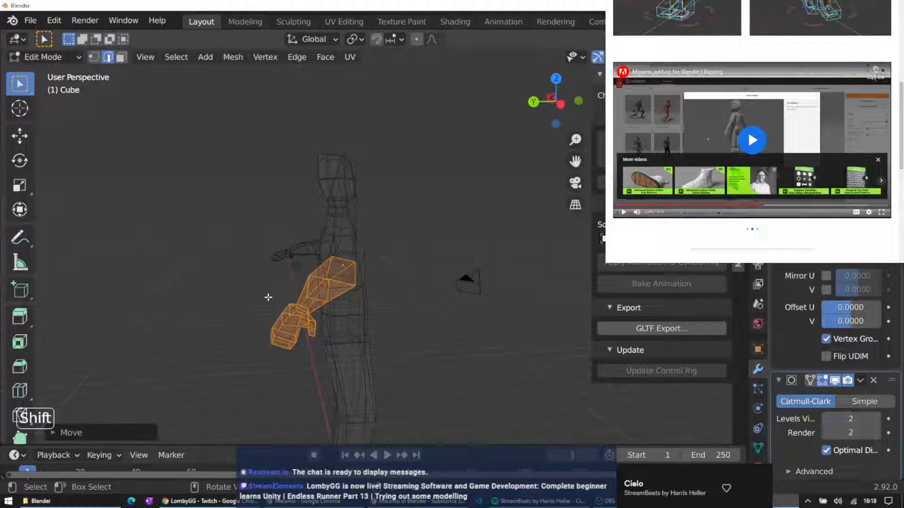
key(r)
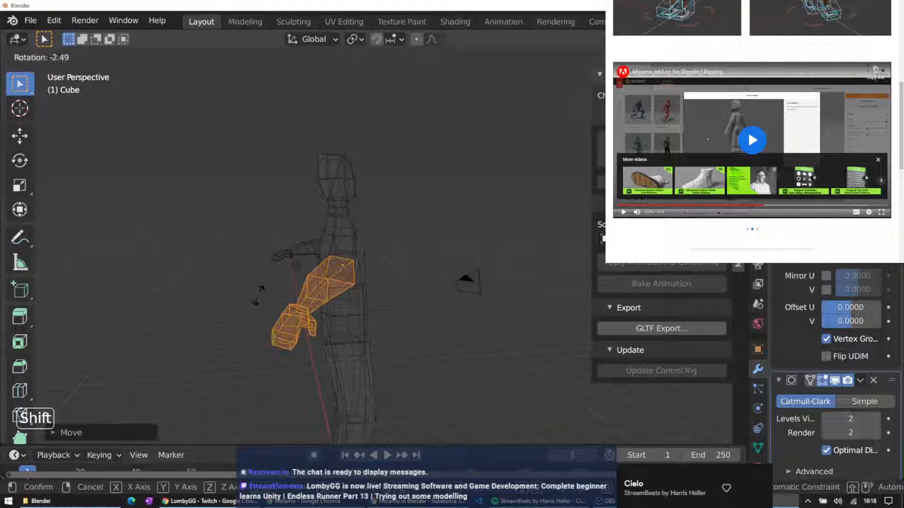
click(267, 301)
key(g)
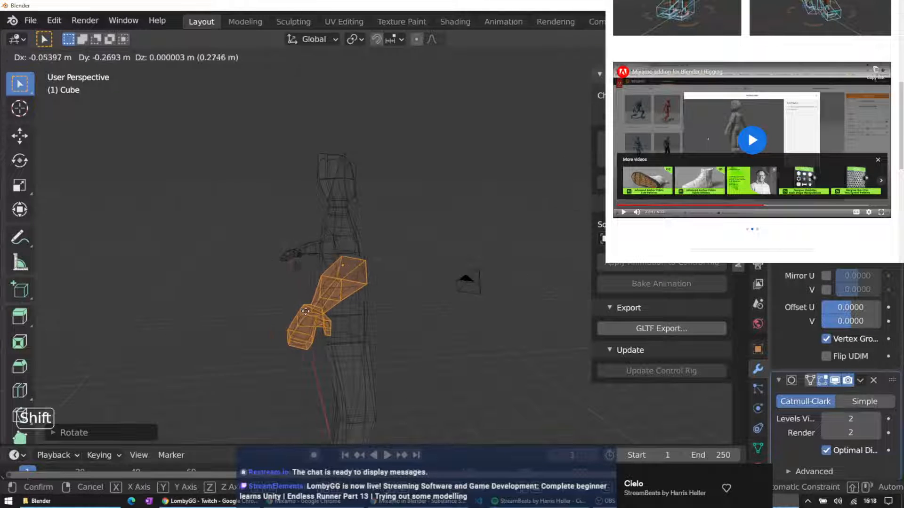
click(310, 311)
Dissolve the selected arm geometry at the shoulder
middle_drag(374, 302, 306, 302)
key(ctrl+x)
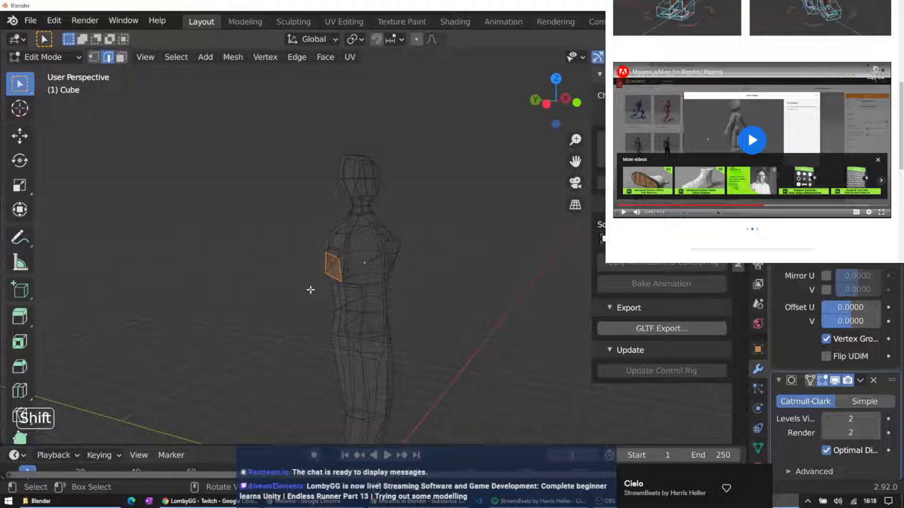
Undo the shoulder dissolve and move the whole arm about 0.13 m, up against the shoulder
key(ctrl+z)
key(g)
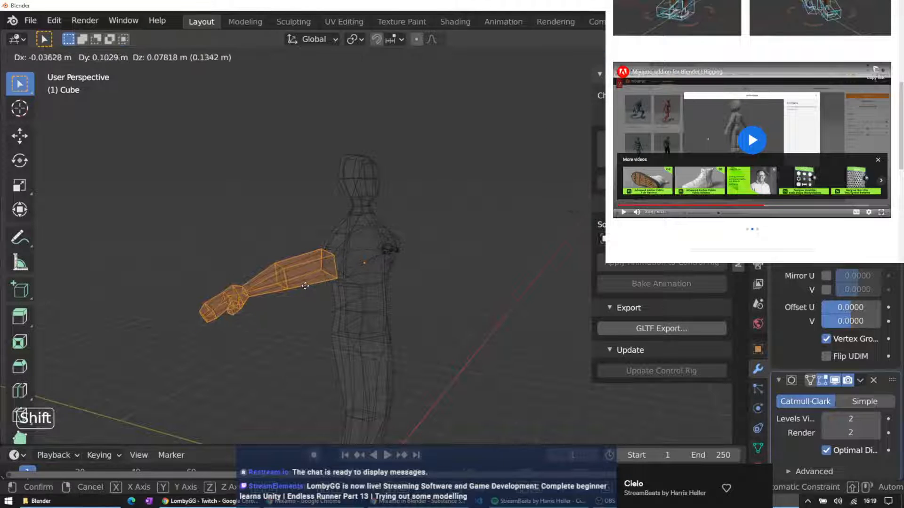
click(303, 286)
Reduce the selection to the forearm and hand and move them about 0.5 m, mostly along negative Y, toward the body
mouse_move(260, 279)
middle_down()
mouse_move(228, 258)
mouse_move(246, 271)
middle_up()
key(ctrl+KP_Subtract)
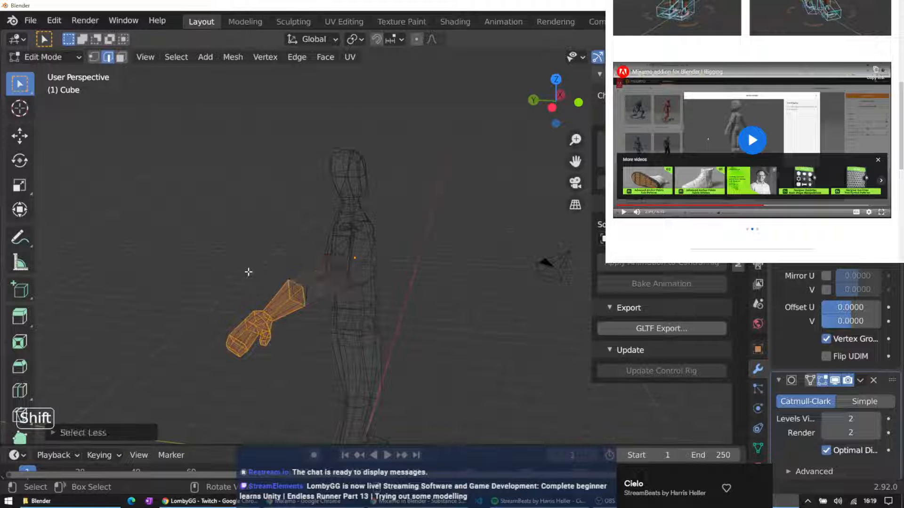
key(g)
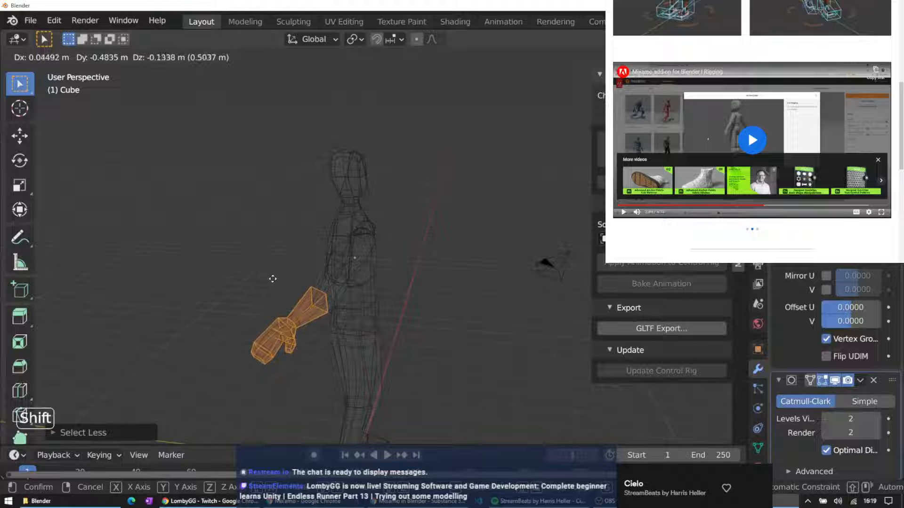
click(273, 274)
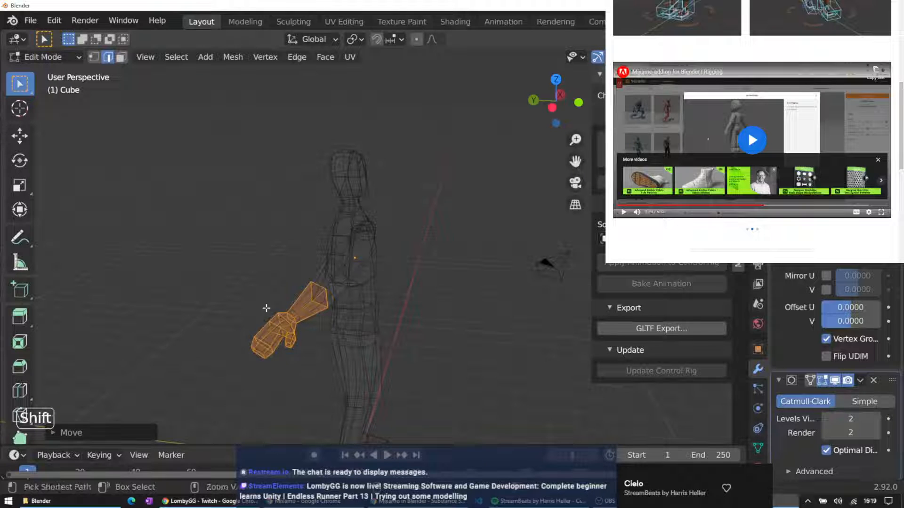
Reduce the selection to the hand, shift it closer to the body, and rotate it about -21 degrees
key(g)
click(284, 311)
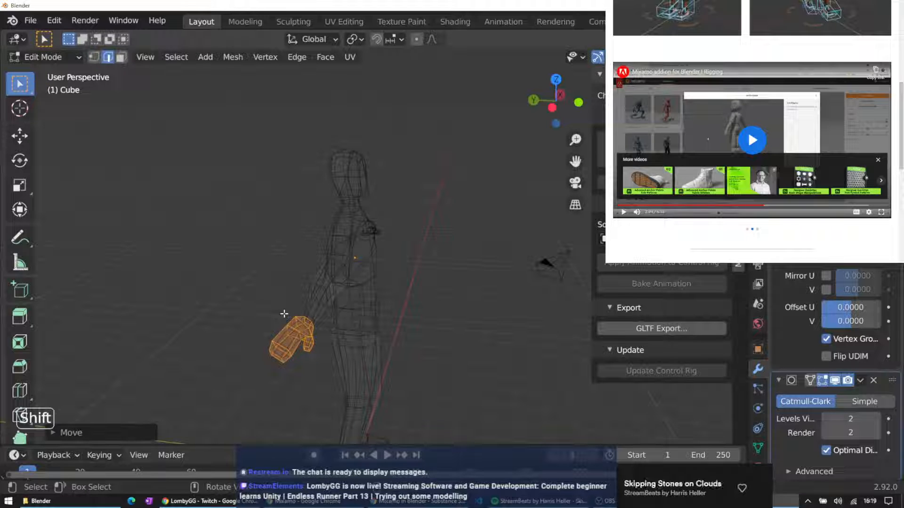
key(r)
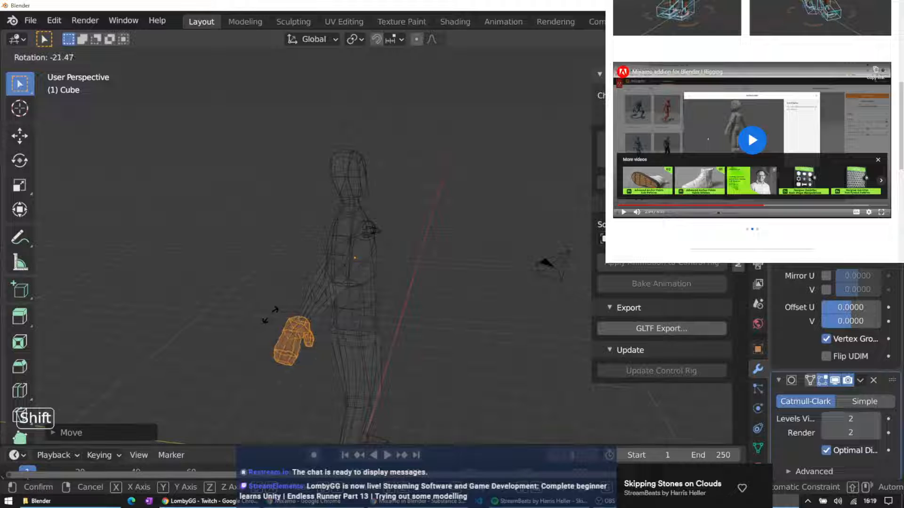
click(269, 316)
middle_drag(269, 315, 218, 284)
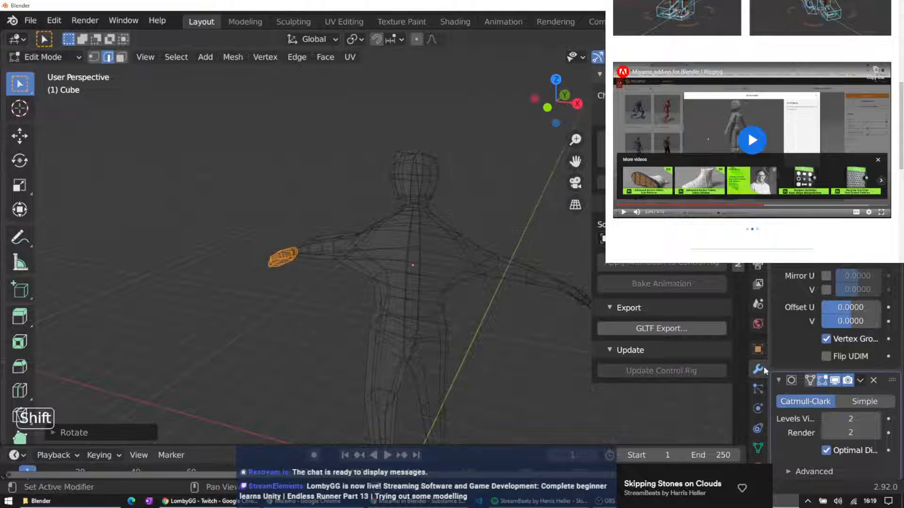
Raise an edge on top of the shoulder by about 0.2 m to round the shoulder's outline
middle_drag(261, 202, 306, 217)
scroll(291, 224, up, 5)
middle_drag(212, 239, 191, 262)
click(250, 300)
mouse_move(269, 321)
middle_down()
mouse_move(256, 308)
mouse_move(230, 307)
mouse_move(277, 335)
middle_up()
middle_drag(227, 226, 176, 242)
key(g)
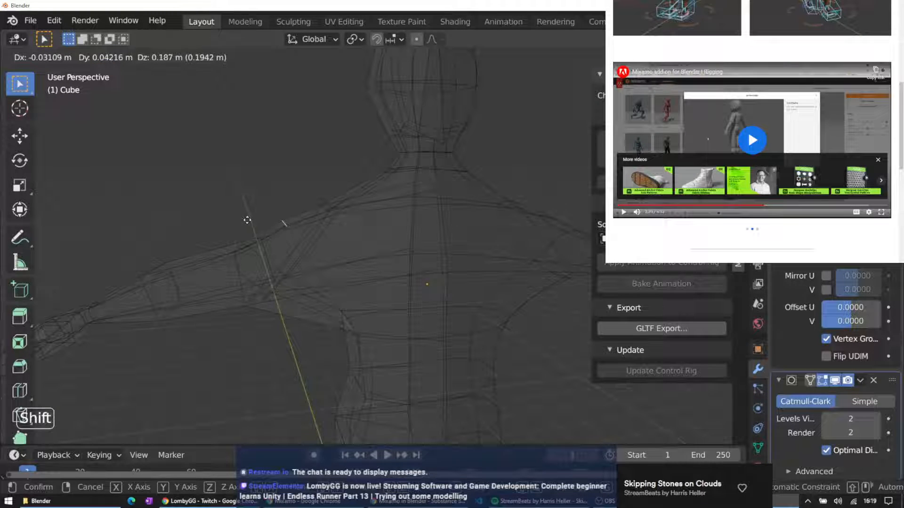
click(259, 213)
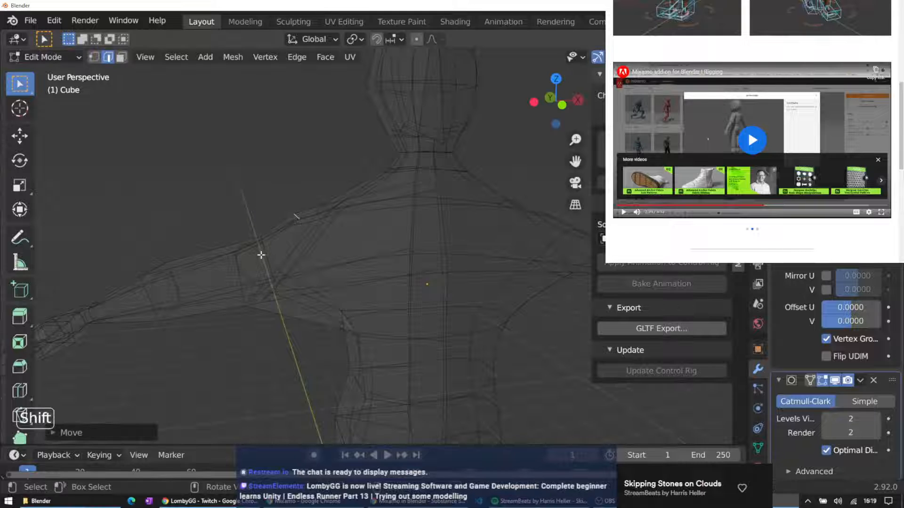
Move the upper-arm edges at the shoulder joint inward and up, shifting the lower one about 0.35 m
shift+click(244, 253)
middle_drag(224, 232, 246, 268)
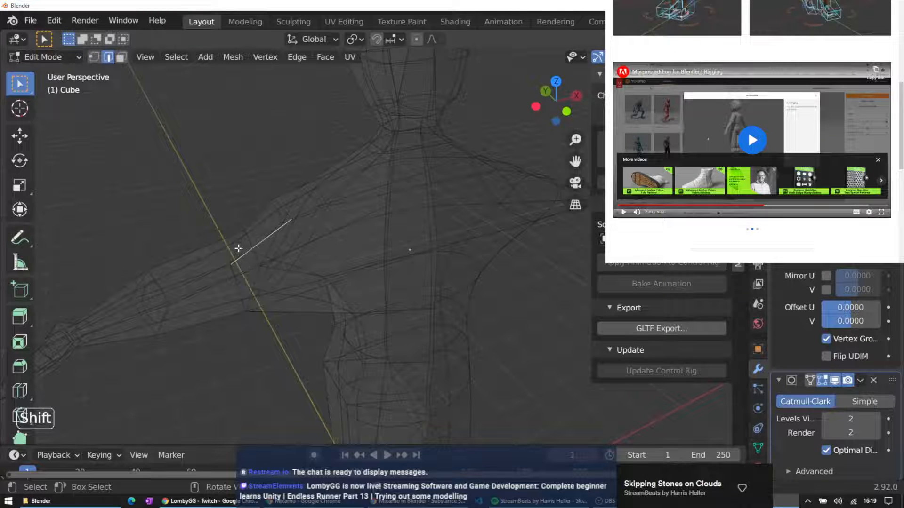
click(239, 248)
key(g)
click(253, 239)
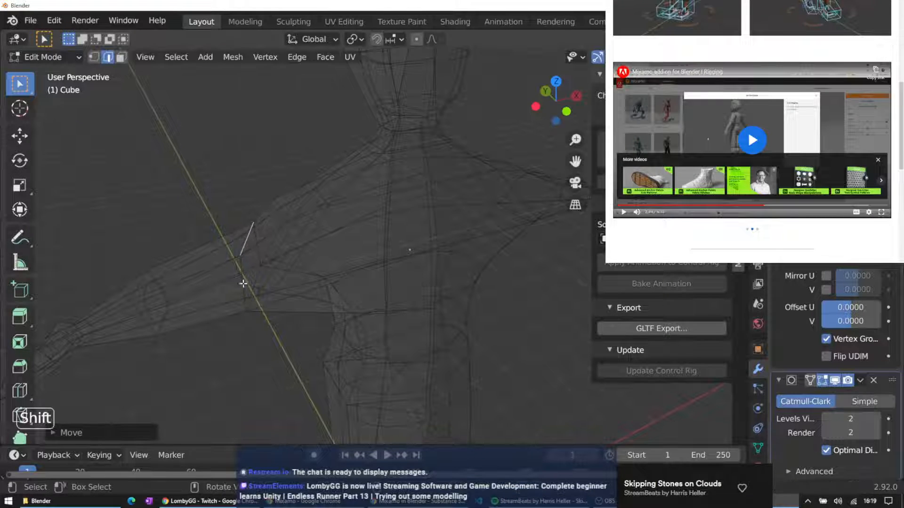
click(246, 283)
key(g)
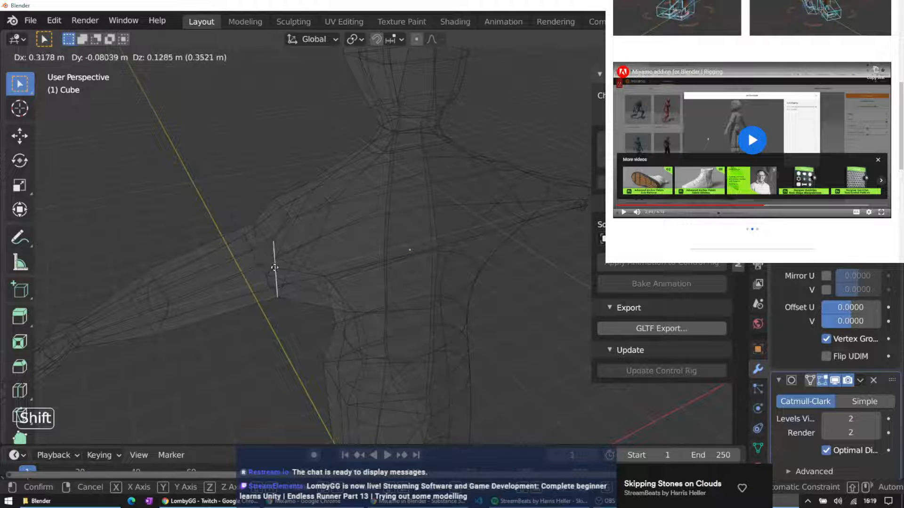
click(275, 266)
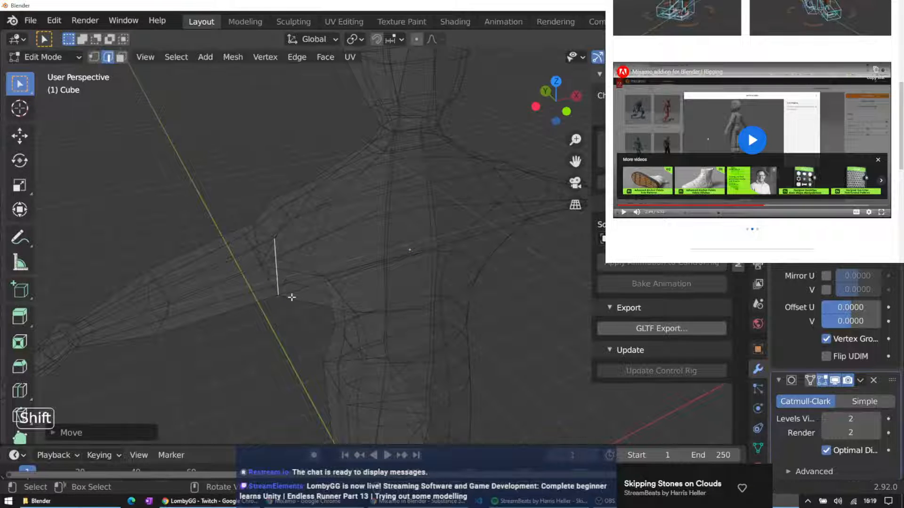
Reposition the edges under the armpit, shifting the one on the torso side about 0.2 m outward
click(292, 297)
key(g)
click(300, 292)
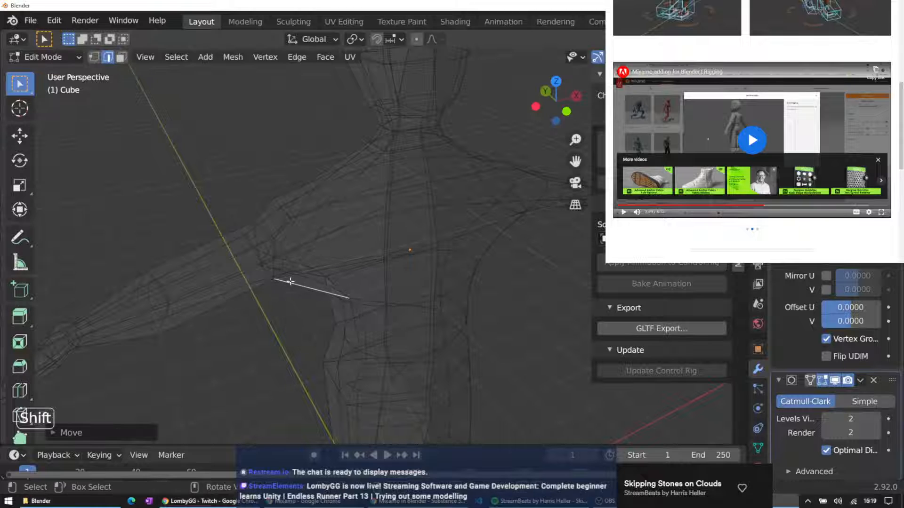
mouse_move(341, 302)
middle_down()
mouse_move(309, 263)
mouse_move(352, 291)
middle_up()
drag(355, 297, 353, 297)
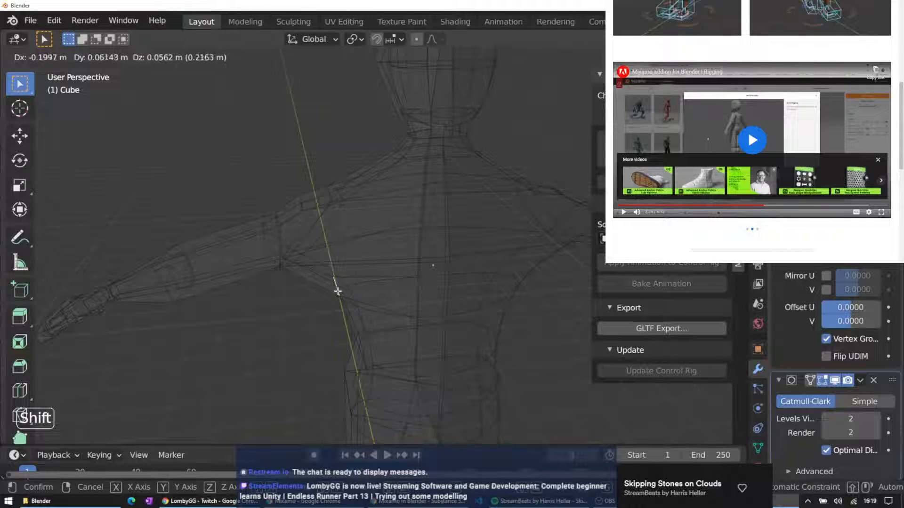
click(338, 292)
Adjust the small edges around the armpit to smooth the transition between arm and torso
click(275, 259)
middle_drag(275, 259, 261, 285)
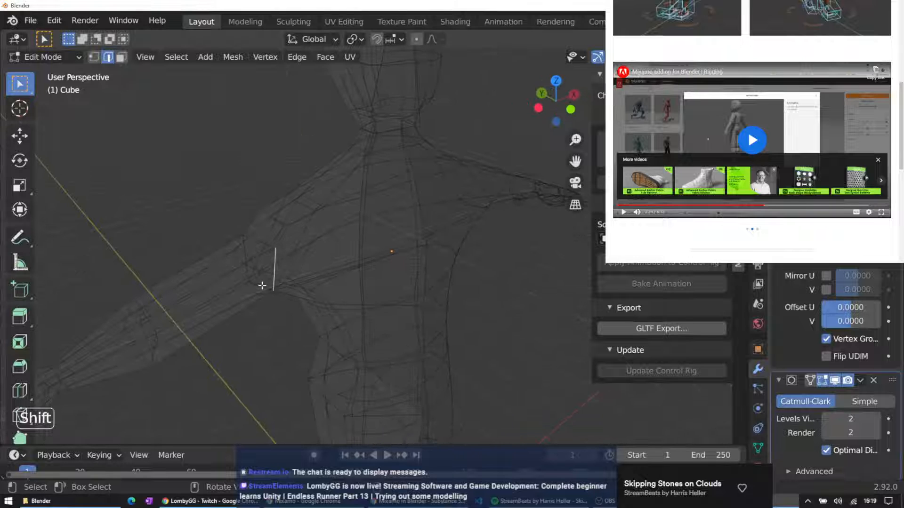
drag(262, 285, 283, 276)
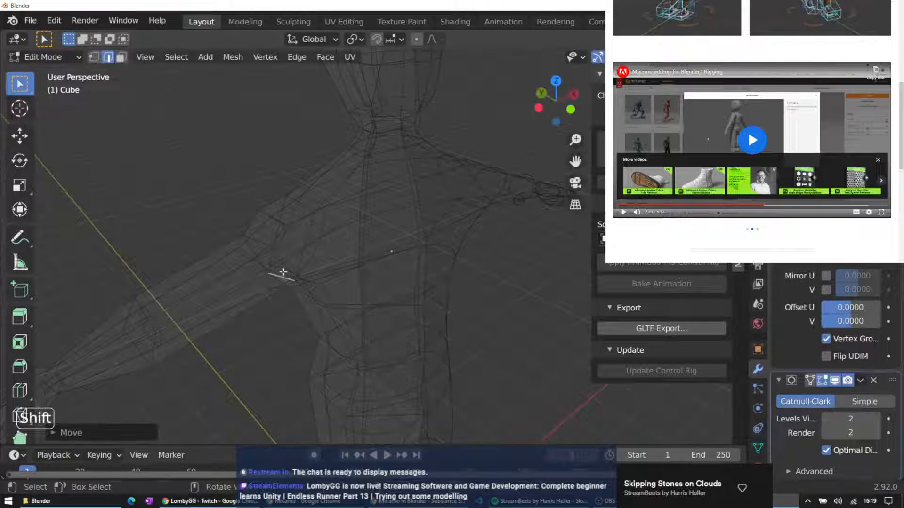
drag(263, 244, 264, 239)
middle_drag(297, 277, 274, 296)
click(268, 297)
drag(269, 297, 271, 293)
Raise the long edge on the underside of the upper arm by about 0.13 m
click(263, 294)
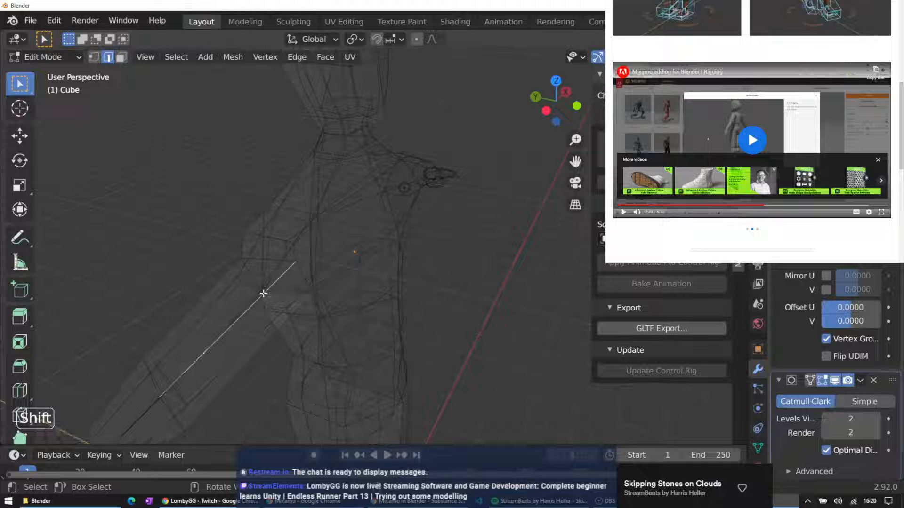
middle_drag(263, 294, 413, 355)
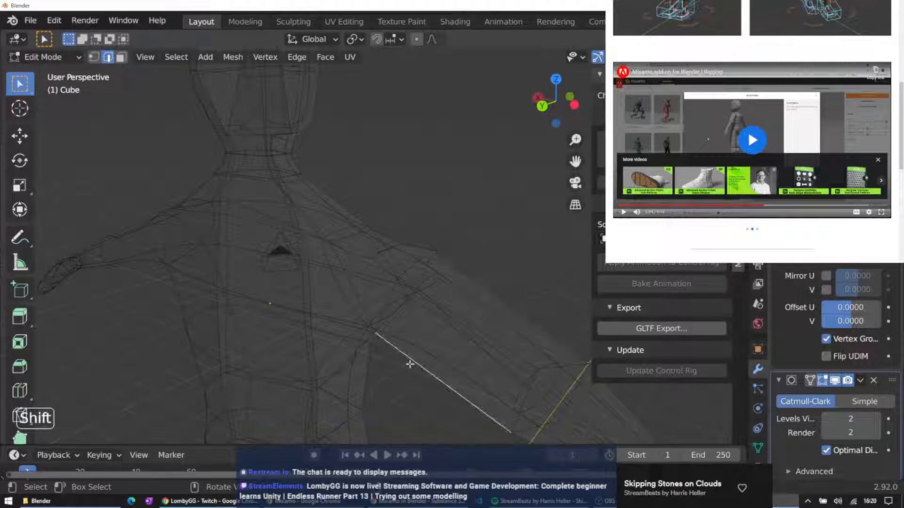
key(g)
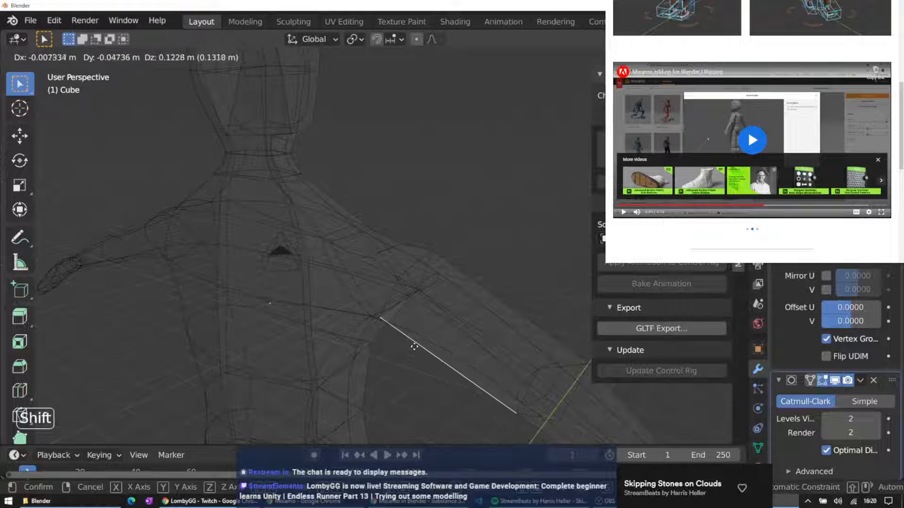
click(417, 347)
Raise several edges along the top of the shoulder slightly to even out its slope into the arm
middle_drag(417, 348, 430, 289)
key(g)
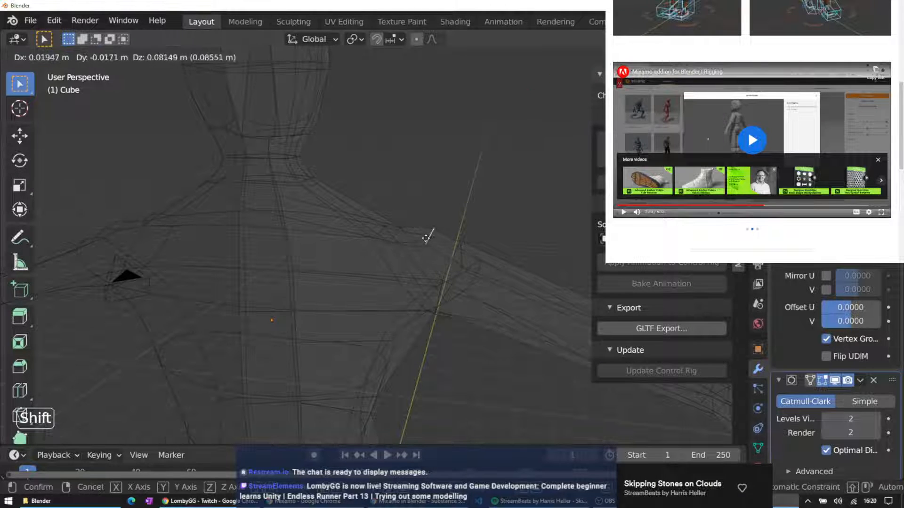
click(424, 243)
key(g)
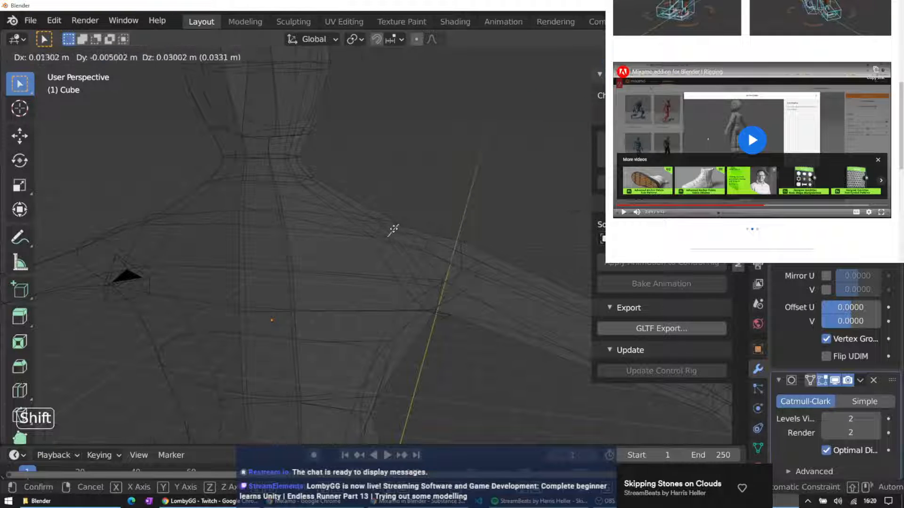
click(382, 207)
middle_drag(382, 206, 426, 202)
click(369, 228)
key(g)
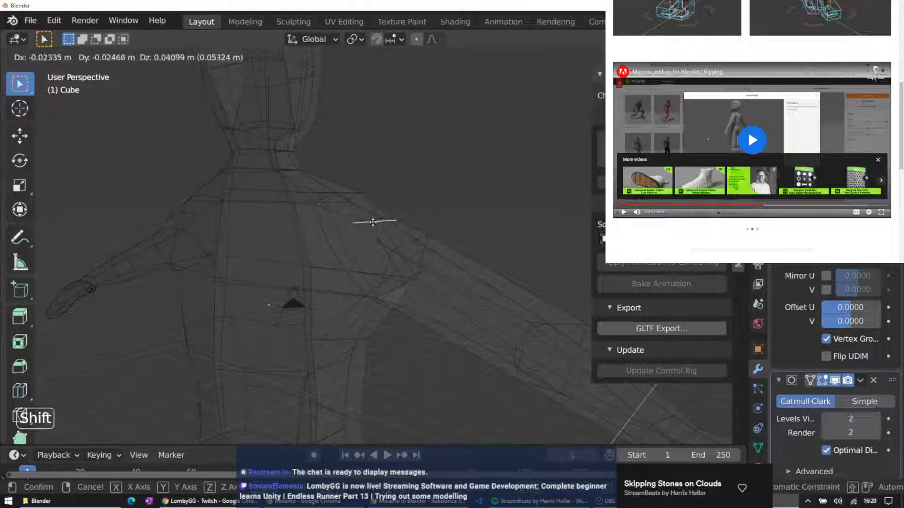
click(374, 222)
From the side, shift the torso edge beside the armpit about 0.06 m along Y
middle_drag(431, 226, 336, 236)
click(319, 255)
key(g)
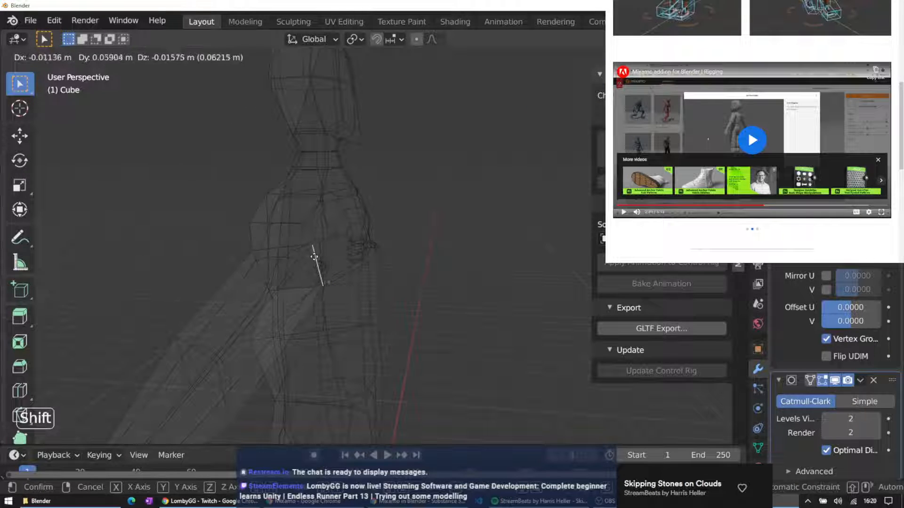
click(315, 253)
Select the elbow edge loop and move it about 0.1 m downward and toward the torso
middle_drag(316, 257, 336, 246)
middle_drag(241, 247, 174, 319)
drag(91, 268, 162, 340)
key(g)
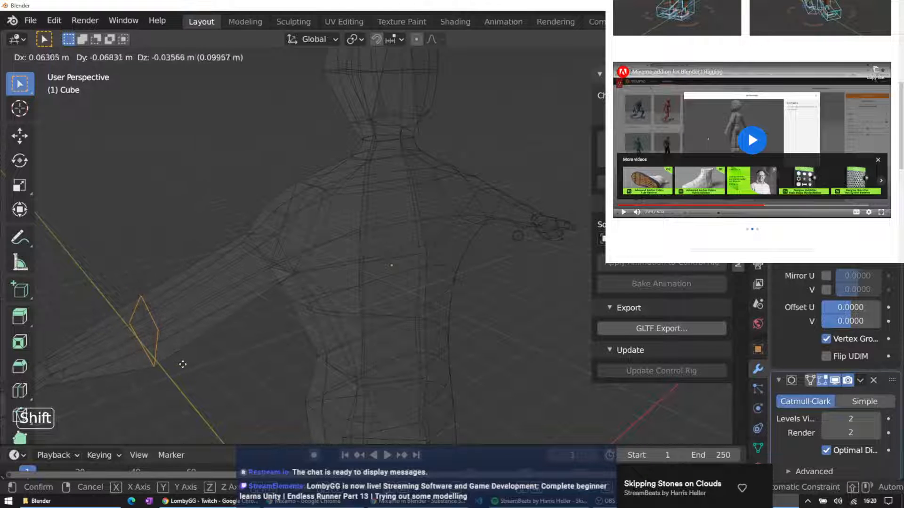
click(184, 365)
Select the whole hand and move it to line up with the wrist
middle_drag(181, 359, 183, 296)
shift+drag(208, 307, 305, 401)
key(g)
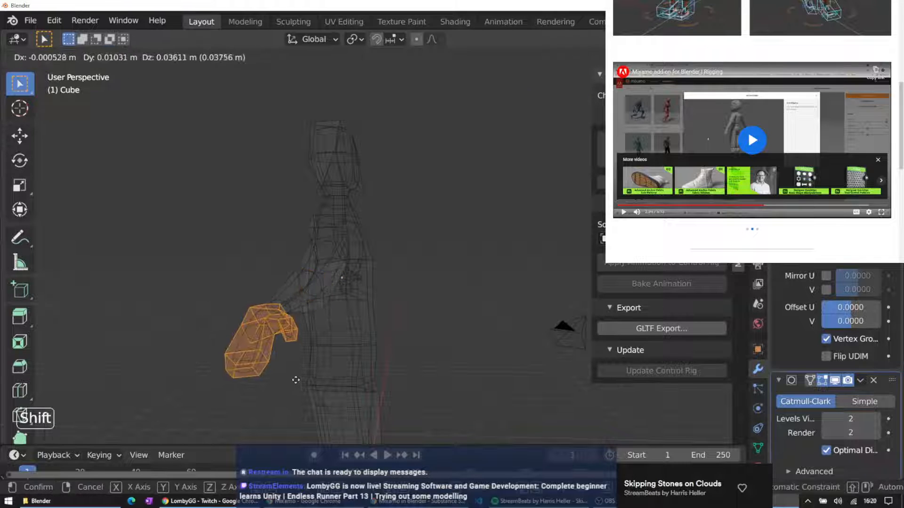
click(333, 367)
Extend the selection to the forearm and raise it with the hand until the arm is nearly level
middle_drag(333, 367, 235, 283)
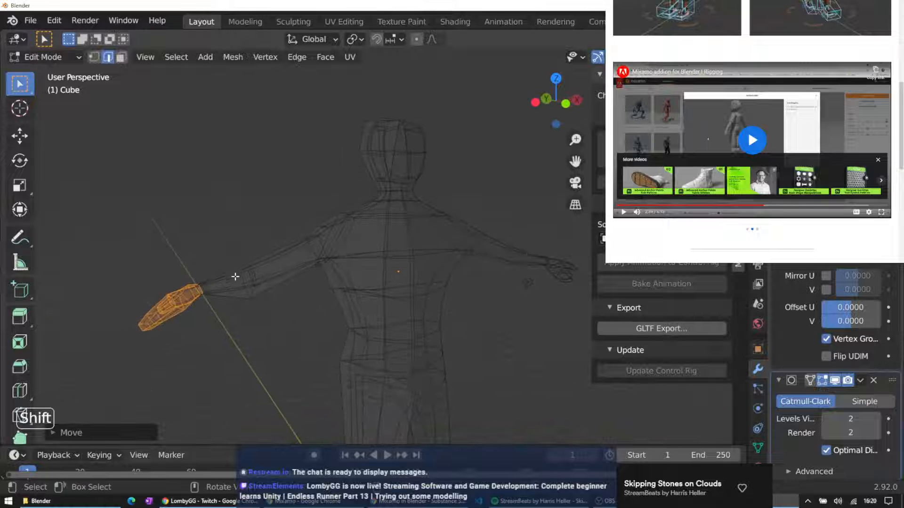
shift+drag(115, 242, 276, 366)
key(g)
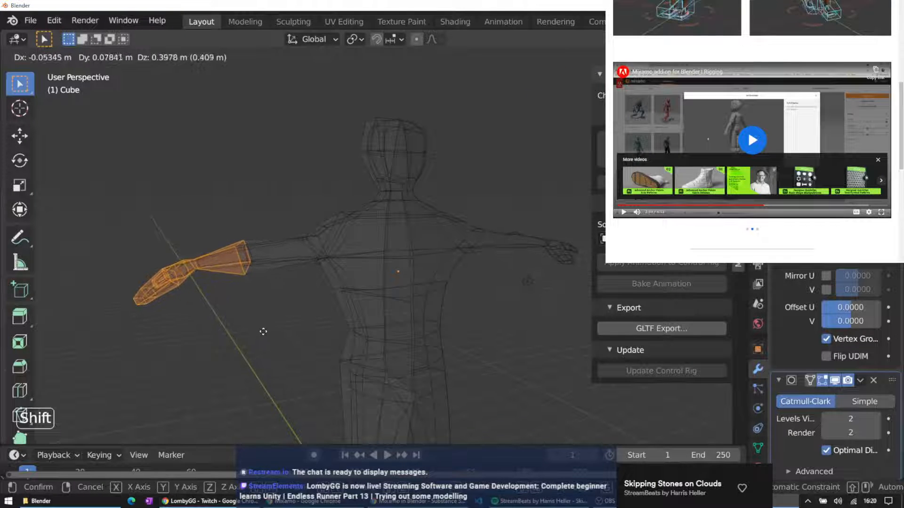
click(267, 306)
From above, reposition two edges on top of the shoulder, the first by about 0.14 m
middle_drag(264, 185, 295, 248)
key(g)
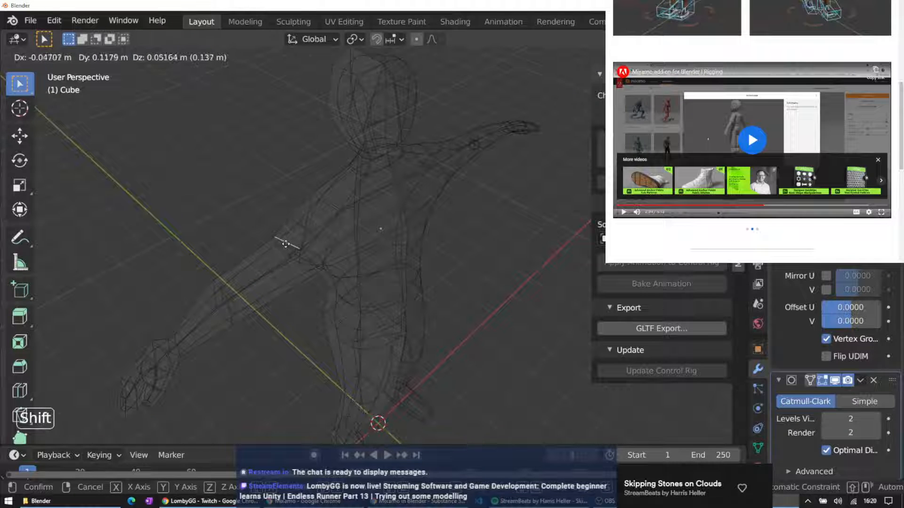
click(286, 244)
click(306, 234)
key(g)
click(307, 232)
Move the edges between the chest and armpit to even out the surface beside the raised arm
middle_drag(307, 231, 376, 249)
key(g)
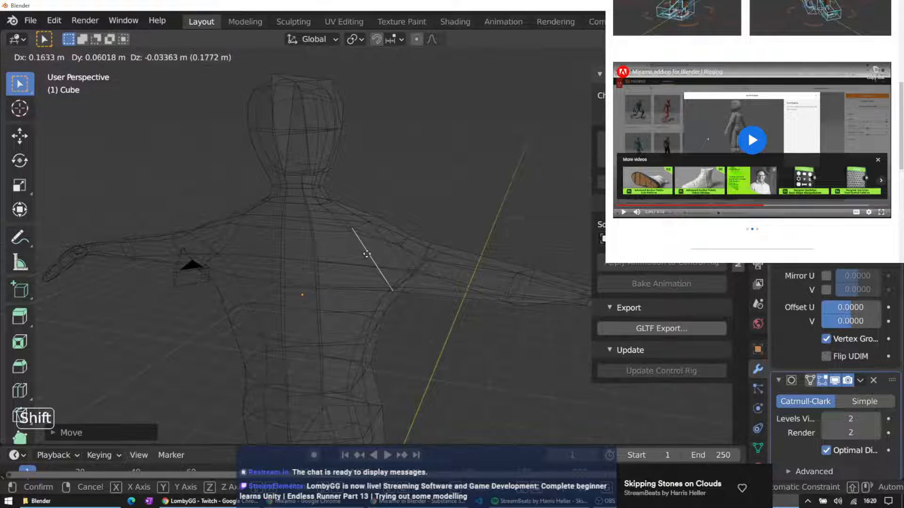
click(357, 251)
middle_drag(372, 274, 297, 182)
key(g)
click(370, 286)
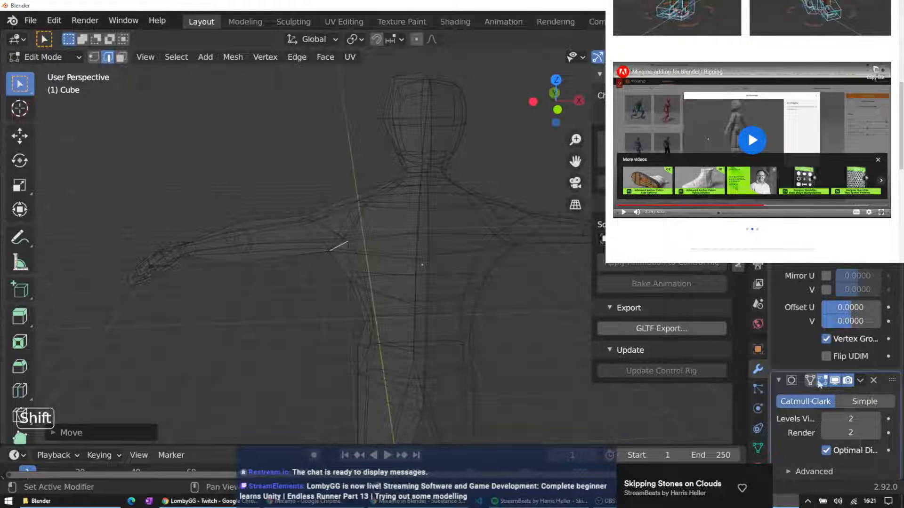
Turn off the subdivision modifier's edit-mode display and move the armpit edge inward
middle_drag(560, 279, 179, 226)
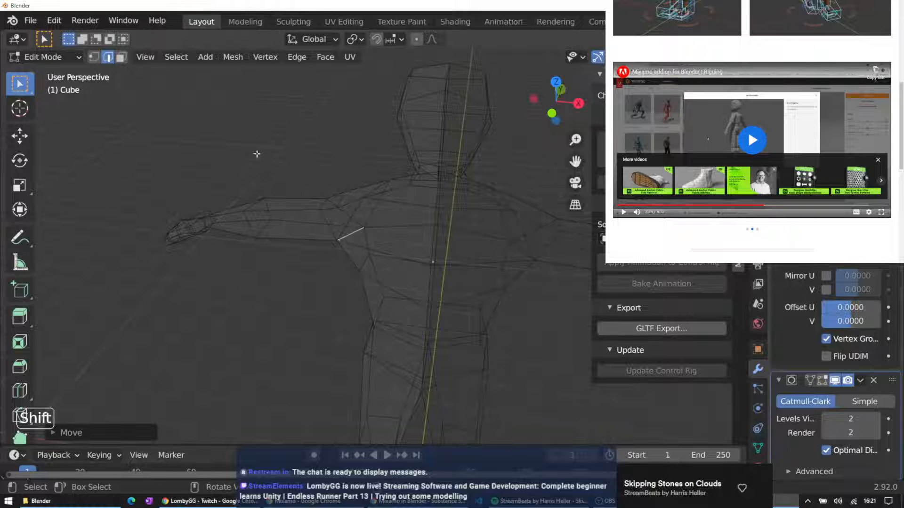
key(g)
click(356, 242)
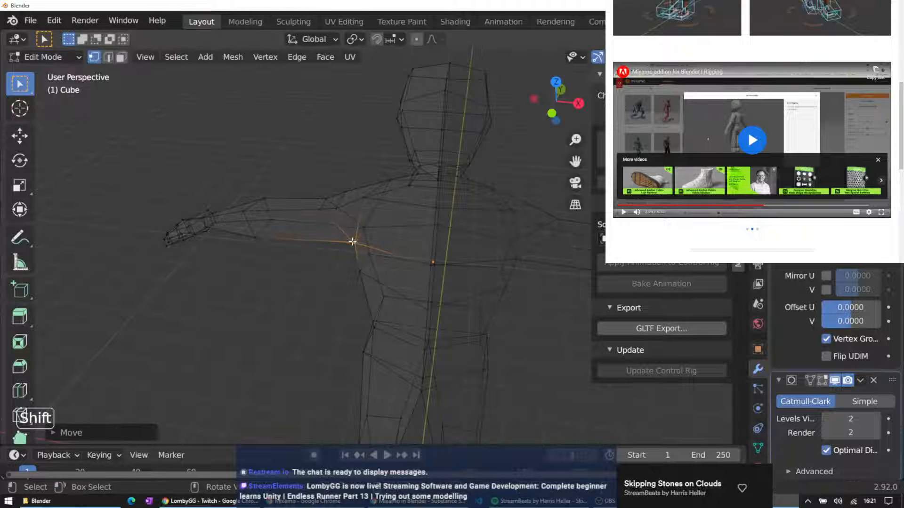
Reposition the armpit vertex repeatedly from the front, back and side, with a first move of about 0.1 m
shift+click(353, 239)
key(g)
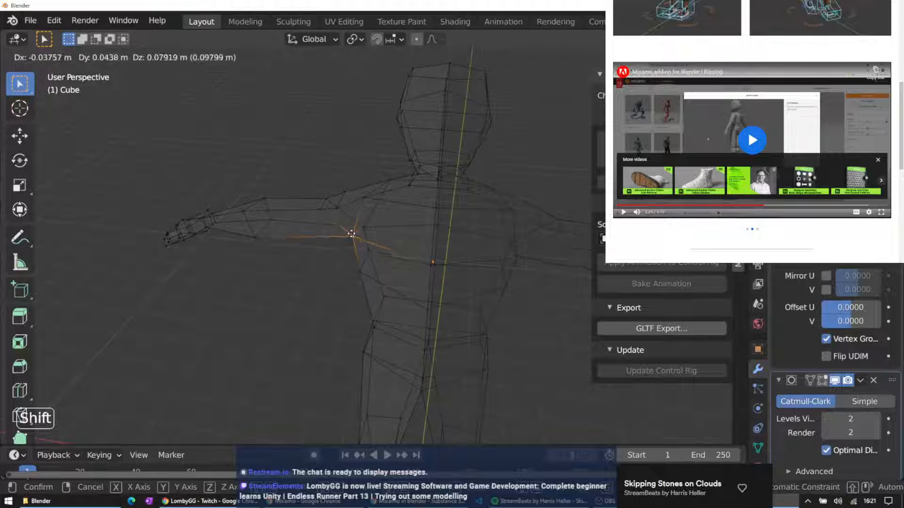
click(354, 232)
mouse_move(344, 236)
middle_down()
mouse_move(343, 228)
mouse_move(356, 241)
middle_up()
key(g)
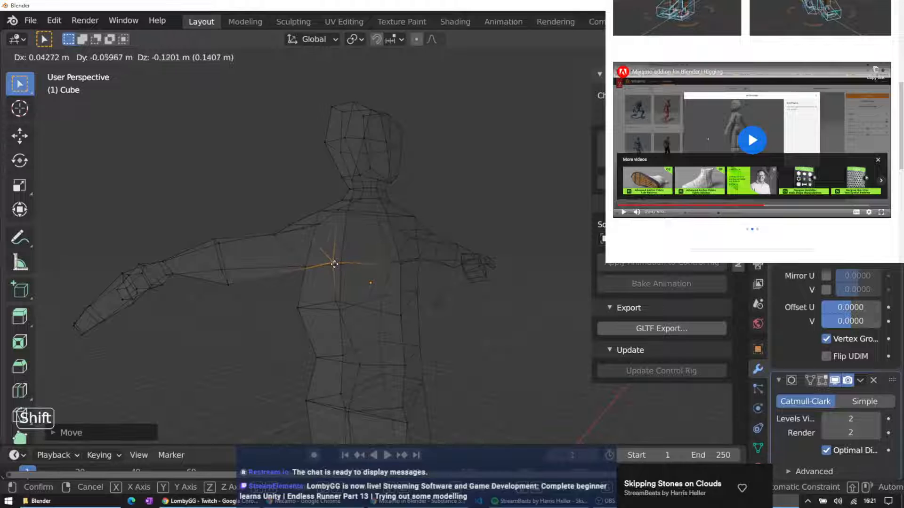
click(329, 252)
middle_drag(329, 252, 308, 268)
key(g)
click(331, 259)
key(g)
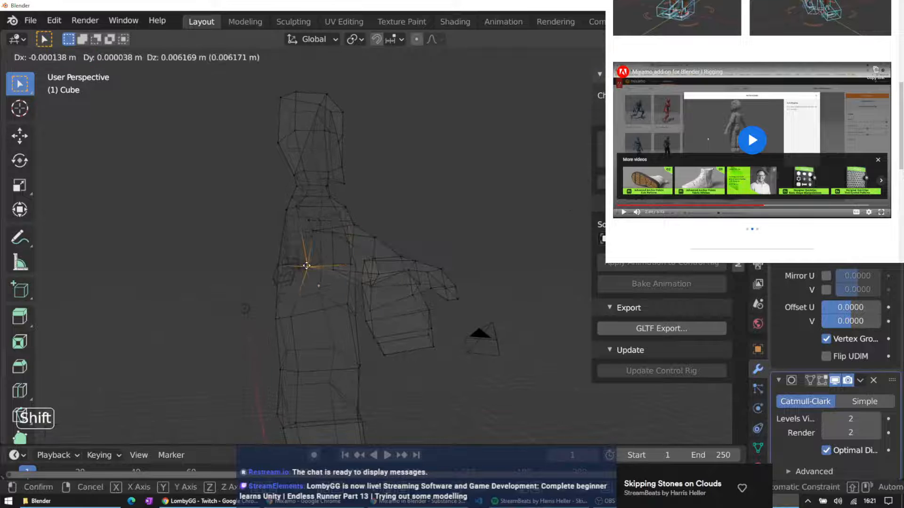
click(297, 263)
mouse_move(299, 264)
middle_down()
mouse_move(347, 234)
mouse_move(305, 266)
middle_up()
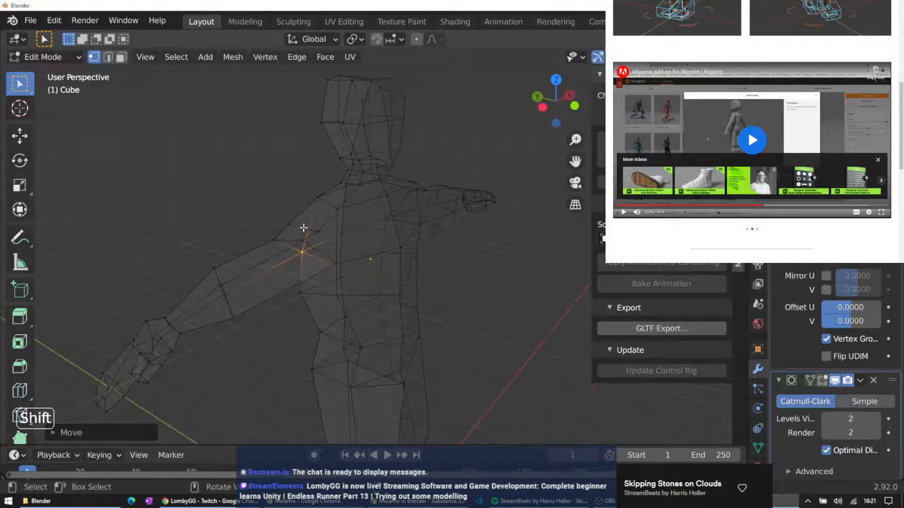
Move the vertices on the outer shoulder to smooth its curve, the first by about 0.05 m and the next by about 0.06 m
key(g)
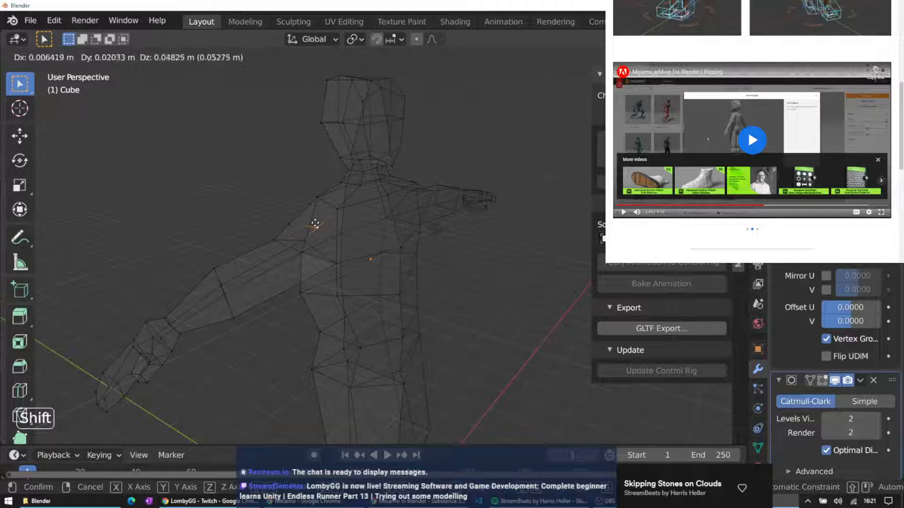
click(316, 223)
middle_drag(317, 222, 345, 204)
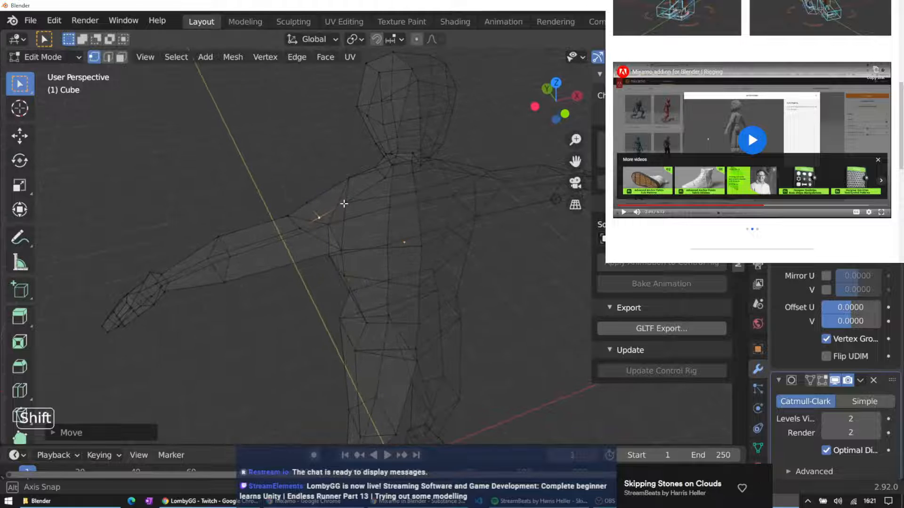
key(g)
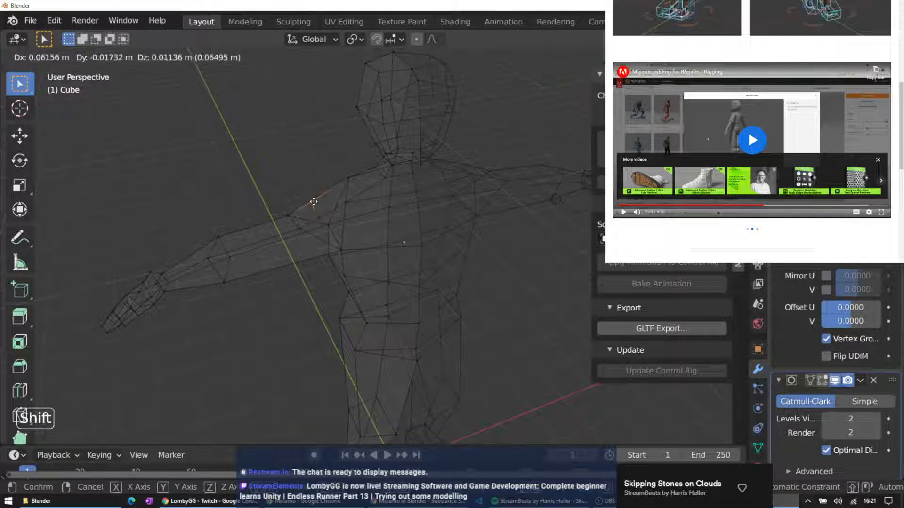
click(313, 202)
key(g)
click(321, 218)
Shift the side vertex of the upper arm near the shoulder, and move the top one about 0.16 m toward the shoulder
shift+click(303, 228)
key(g)
click(311, 226)
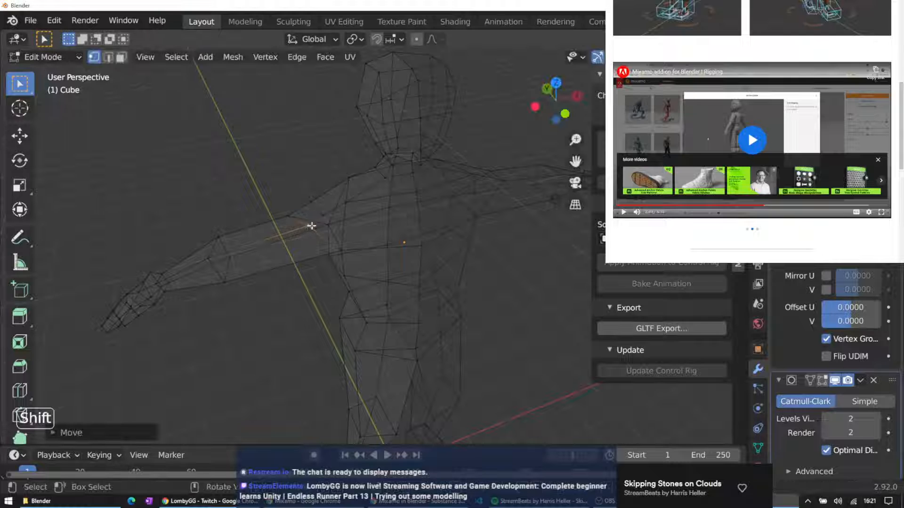
click(292, 215)
key(g)
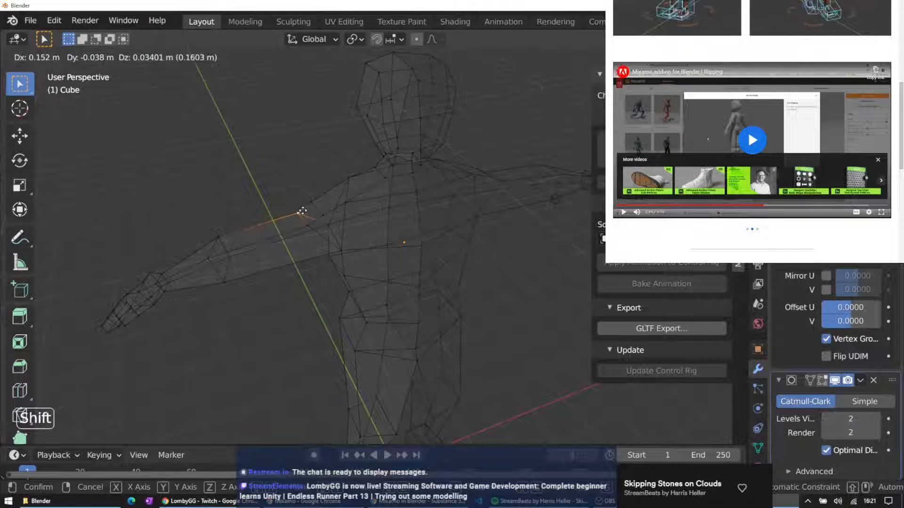
click(302, 211)
From the side, adjust a vertex near the torso and move an elbow vertex by about 0.28 m
middle_drag(298, 214, 293, 299)
click(357, 266)
key(g)
click(351, 257)
click(279, 317)
key(g)
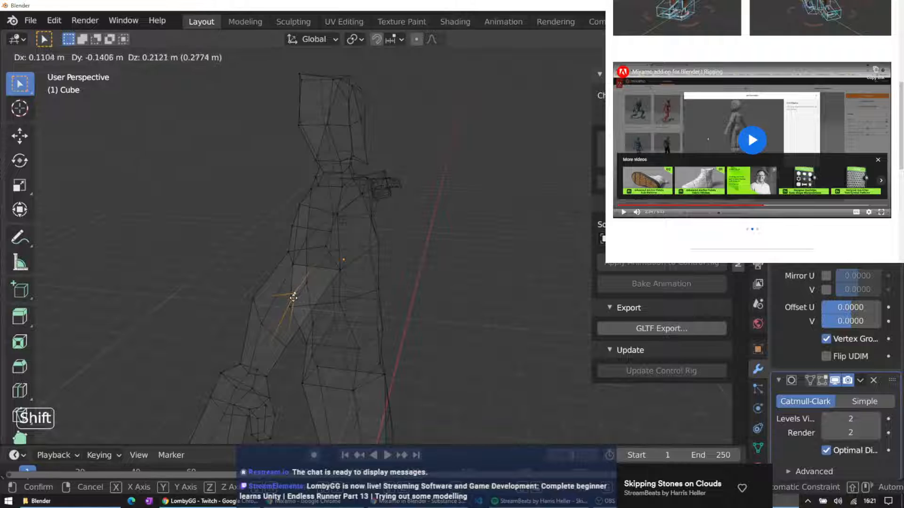
click(293, 302)
Pull the elbow's top, side and underside vertices one by one toward the shoulder, the first by about 0.26 m
middle_drag(347, 294, 225, 279)
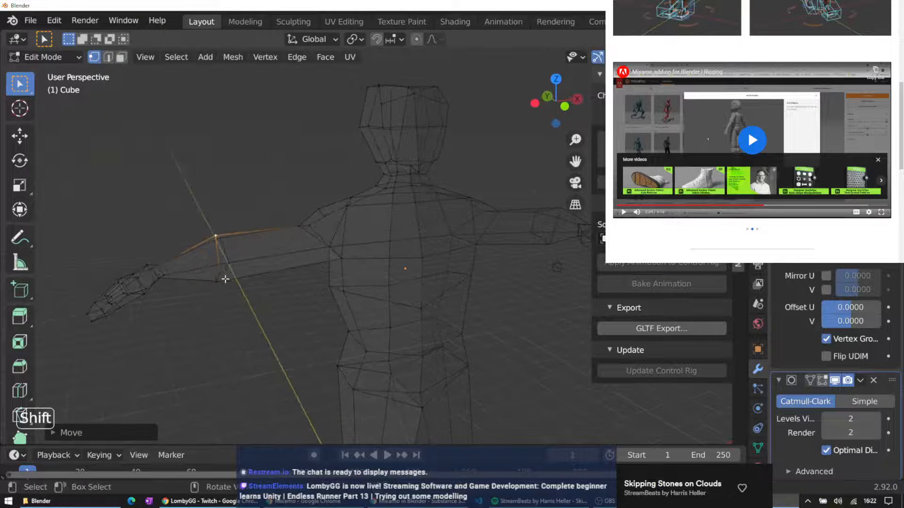
click(216, 234)
key(g)
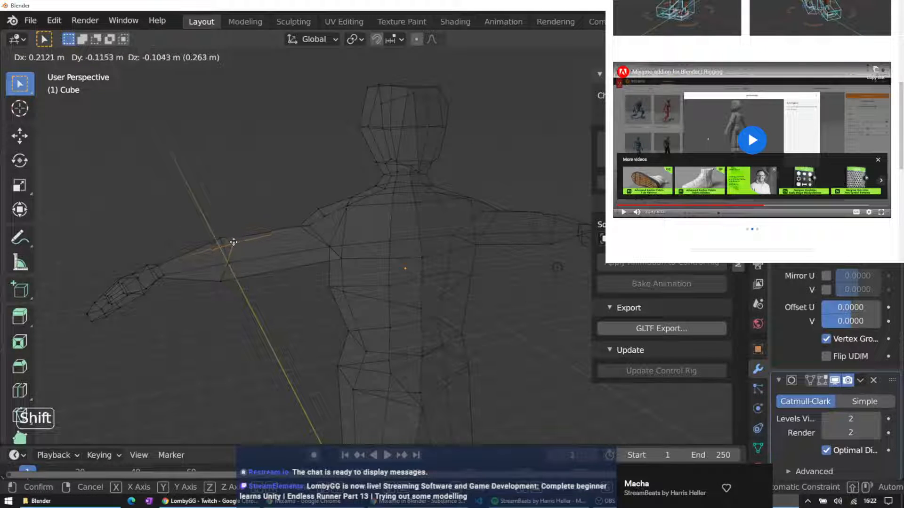
click(234, 242)
middle_drag(234, 240, 218, 255)
click(213, 254)
key(g)
click(225, 256)
click(226, 299)
key(g)
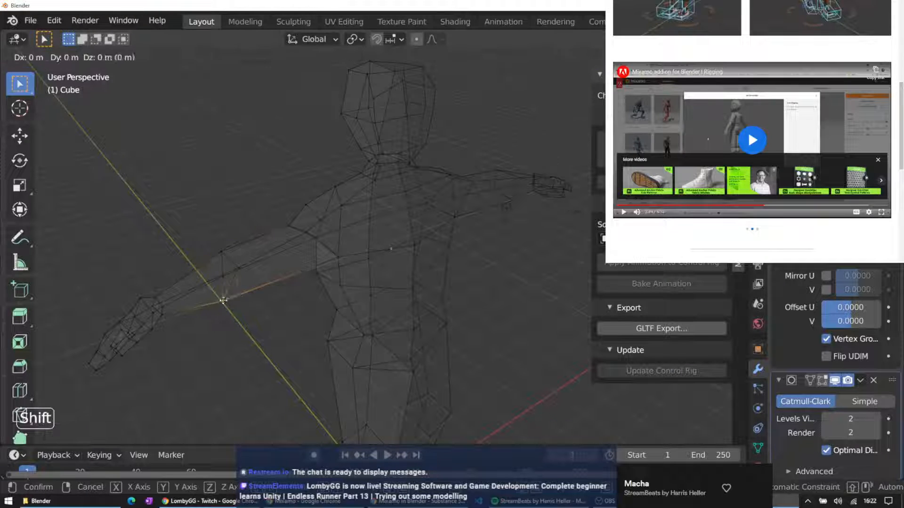
click(244, 290)
Select the elbow vertices on the opposite side of the arm and move them together by about 0.2 m
middle_drag(225, 272, 428, 309)
drag(427, 265, 447, 322)
key(g)
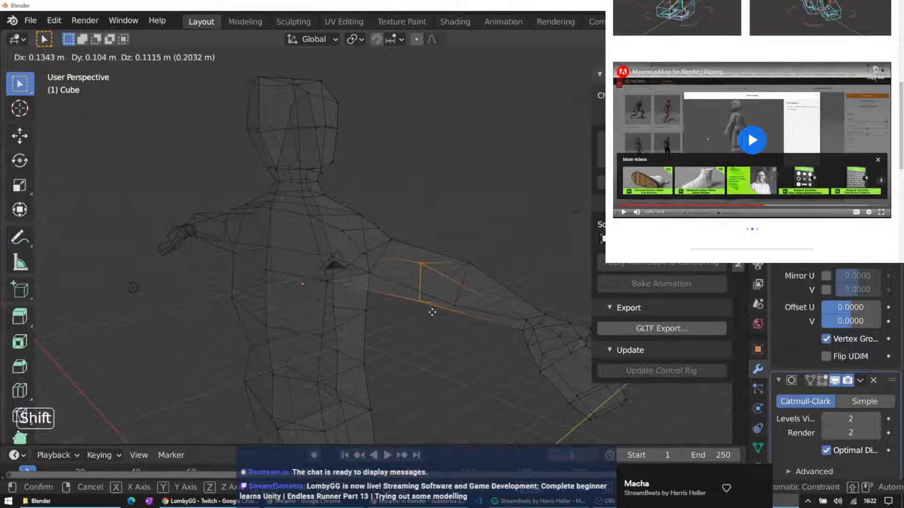
click(435, 312)
Select the lower elbow vertices and raise them about 0.07 m
middle_drag(436, 309, 226, 223)
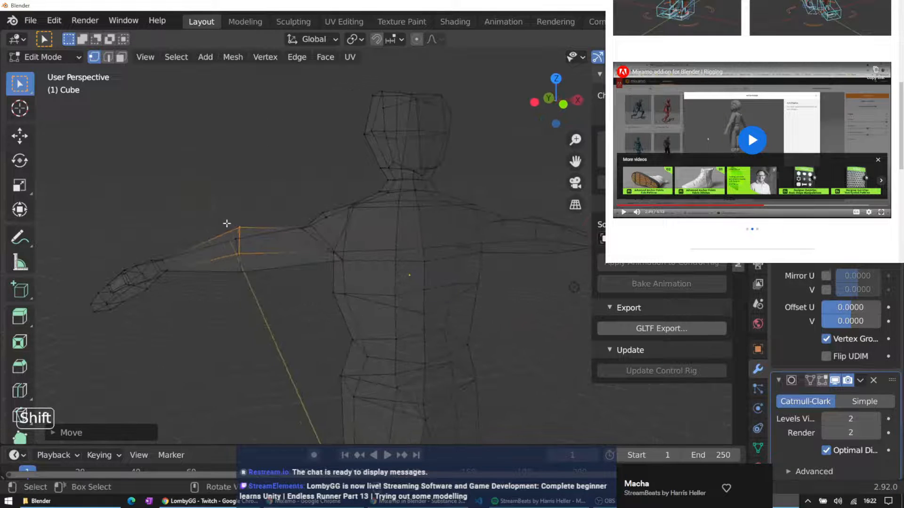
drag(224, 237, 251, 281)
key(g)
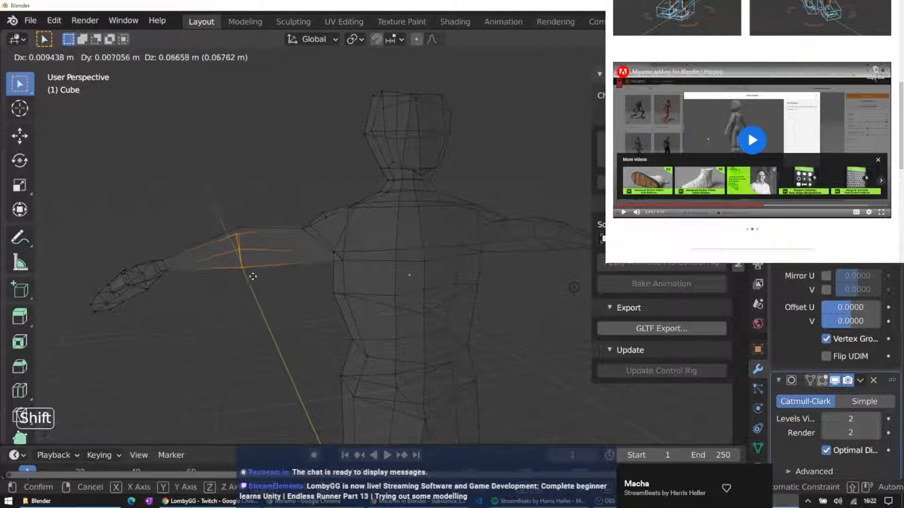
click(258, 277)
Adjust the side vertex where the upper arm meets the shoulder, and move the top vertex beside it along the Z axis
middle_drag(246, 191, 271, 229)
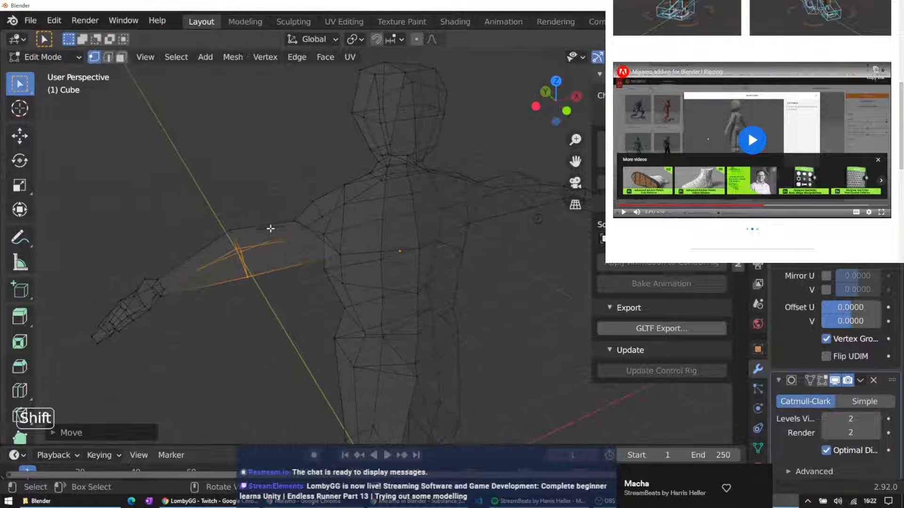
click(307, 227)
key(g)
click(307, 232)
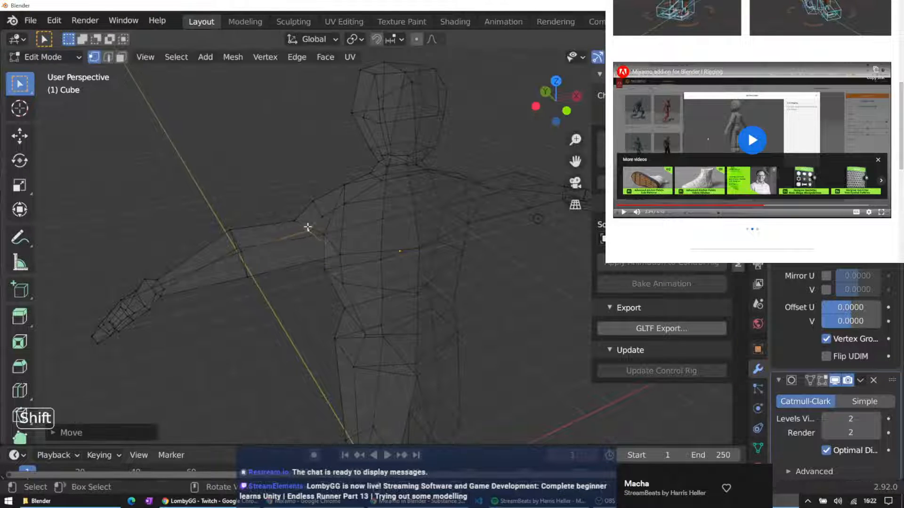
click(295, 221)
key(g)
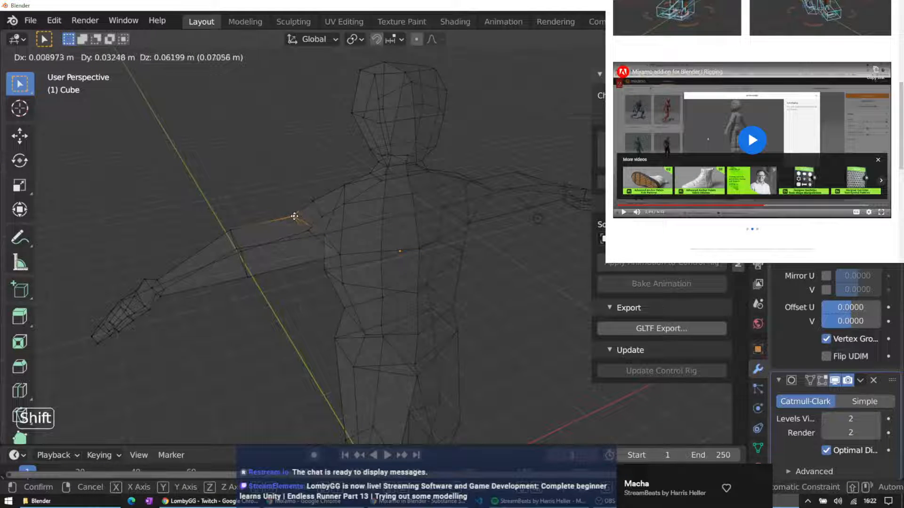
key(y)
key(z)
click(295, 215)
From the side, move the upper-arm vertex near the shoulder along the Y axis to round out the arm
middle_drag(235, 196, 206, 216)
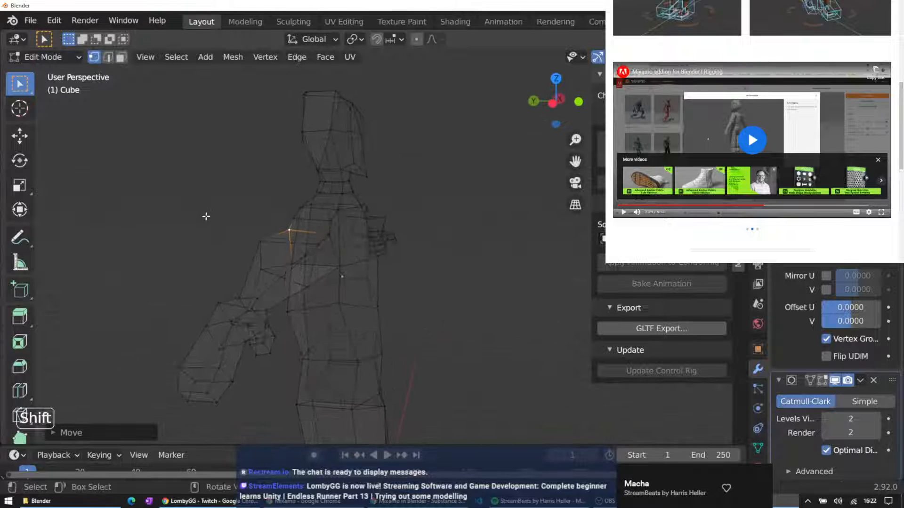
shift+click(320, 246)
key(g)
key(x)
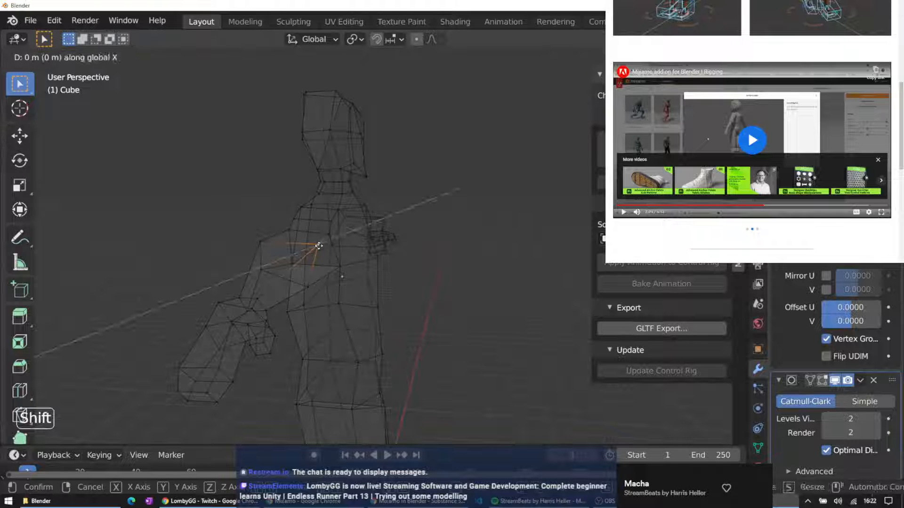
key(z)
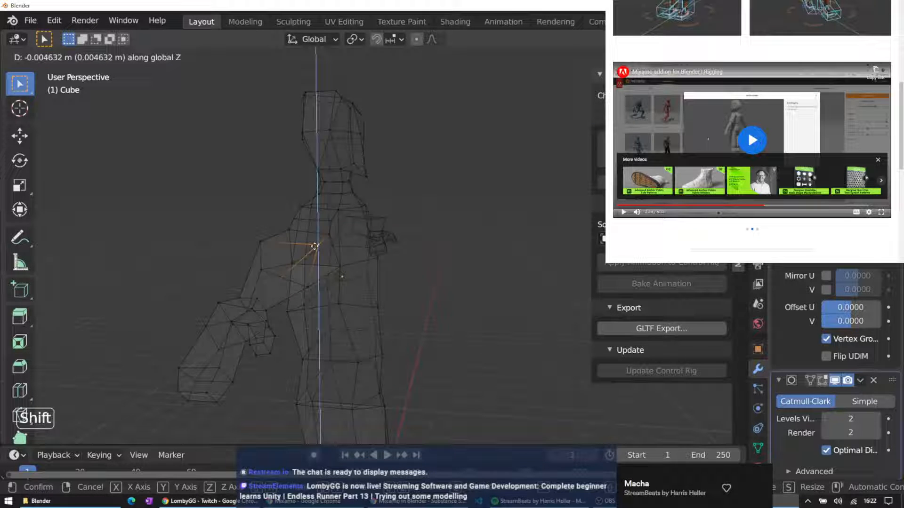
key(y)
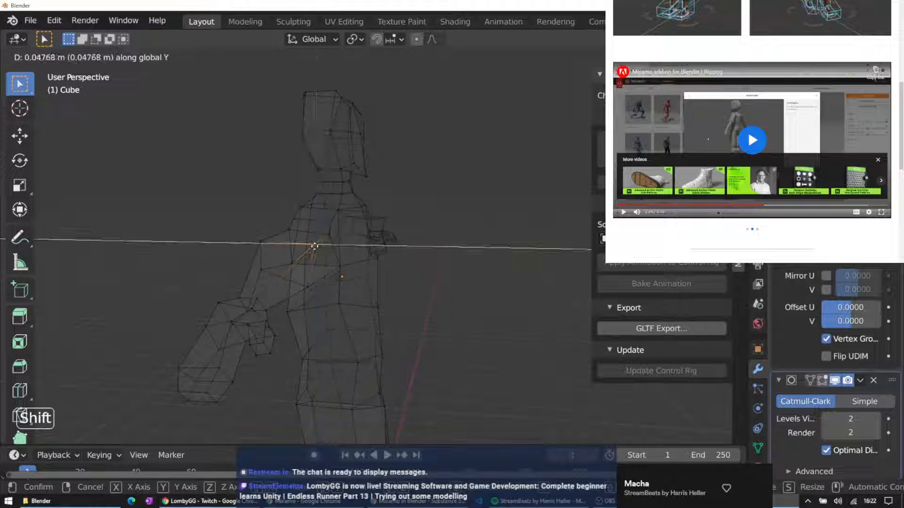
click(304, 247)
Select only the vertices of the hand, including the thumb, leaving the foot unselected
middle_drag(295, 242, 302, 215)
middle_drag(464, 231, 377, 288)
shift+drag(377, 288, 455, 392)
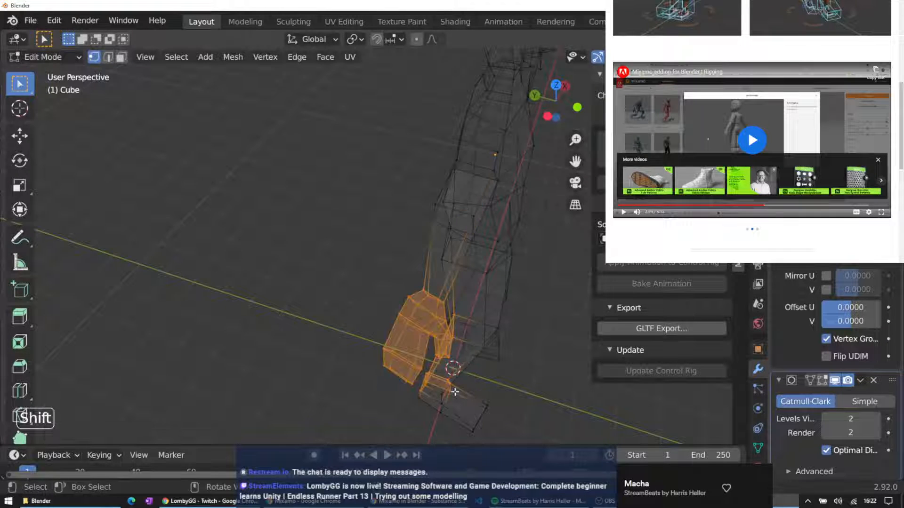
middle_drag(454, 391, 433, 375)
drag(340, 273, 438, 394)
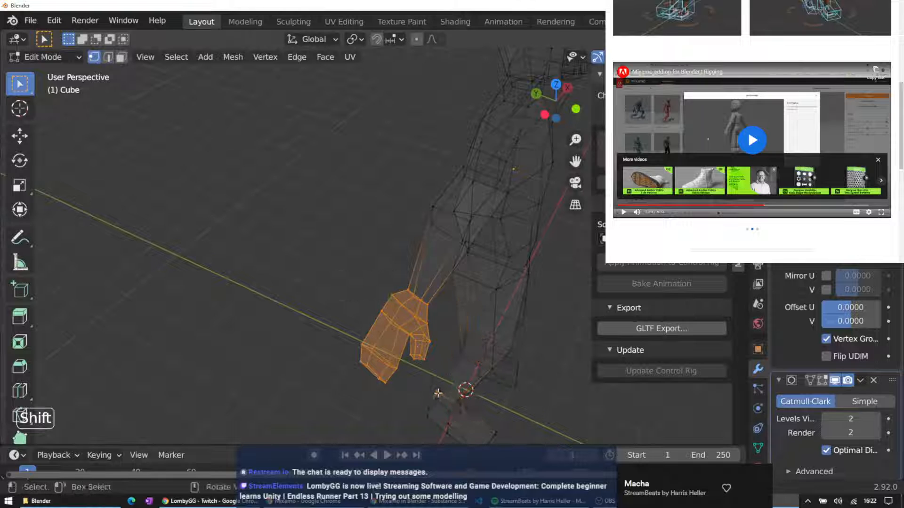
Rotate the selected hand from the side and move it about 0.23 m
middle_drag(402, 366, 325, 250)
middle_drag(370, 271, 453, 281)
key(r)
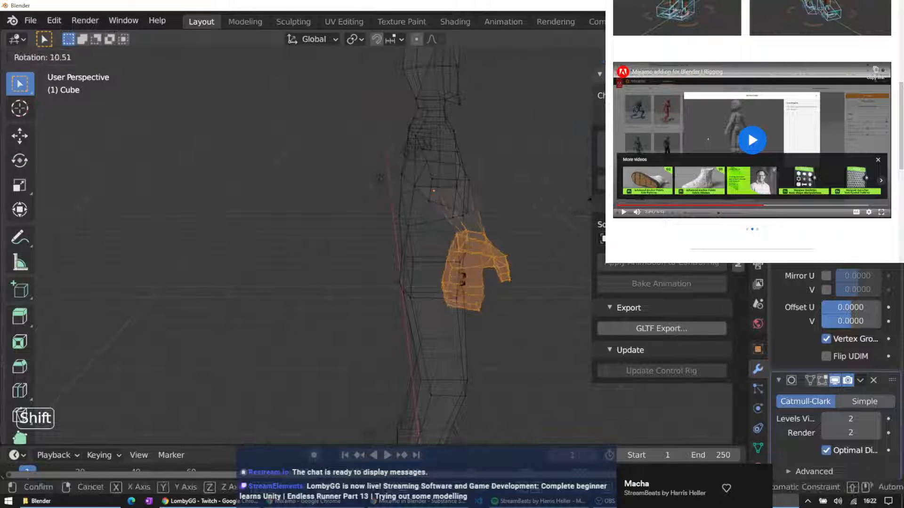
click(425, 292)
key(g)
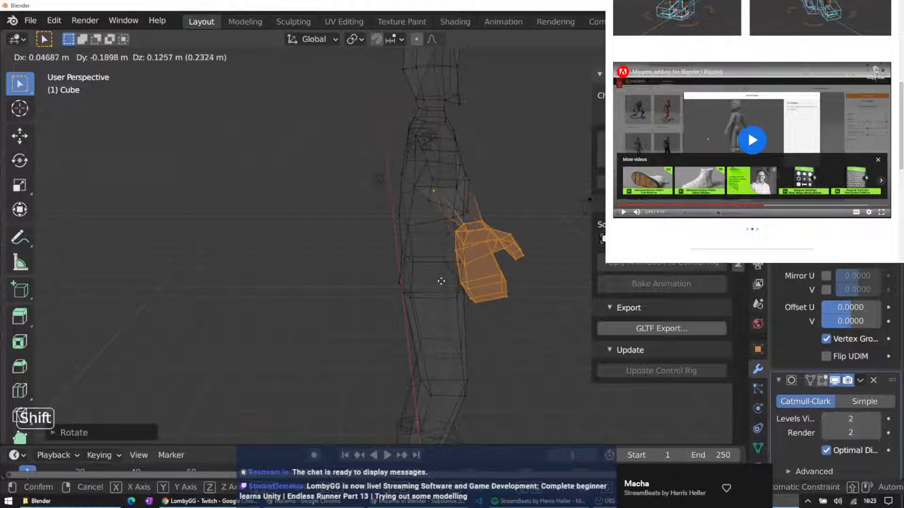
click(439, 277)
Try rotating the hand from the front and side, including a free trackball rotation, and undo the rotations
middle_drag(440, 276, 248, 217)
key(t)
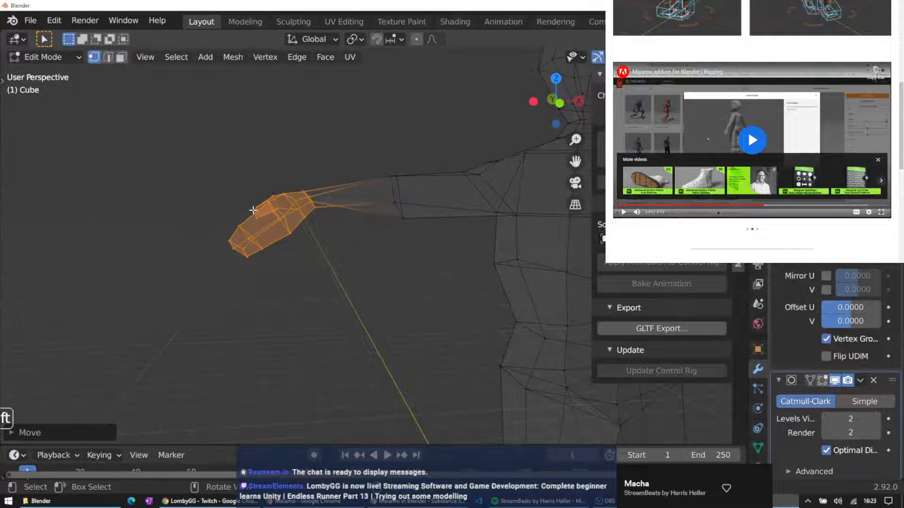
key(r)
click(263, 196)
middle_drag(263, 196, 374, 217)
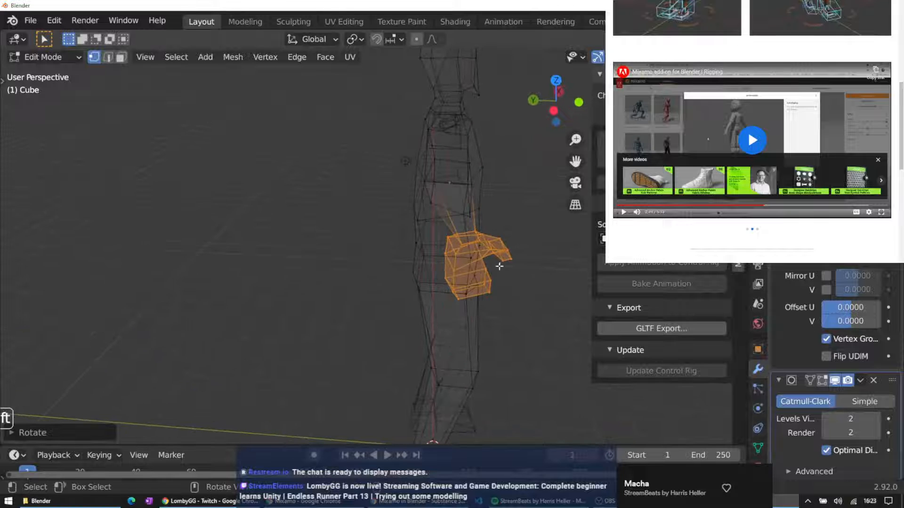
key(r)
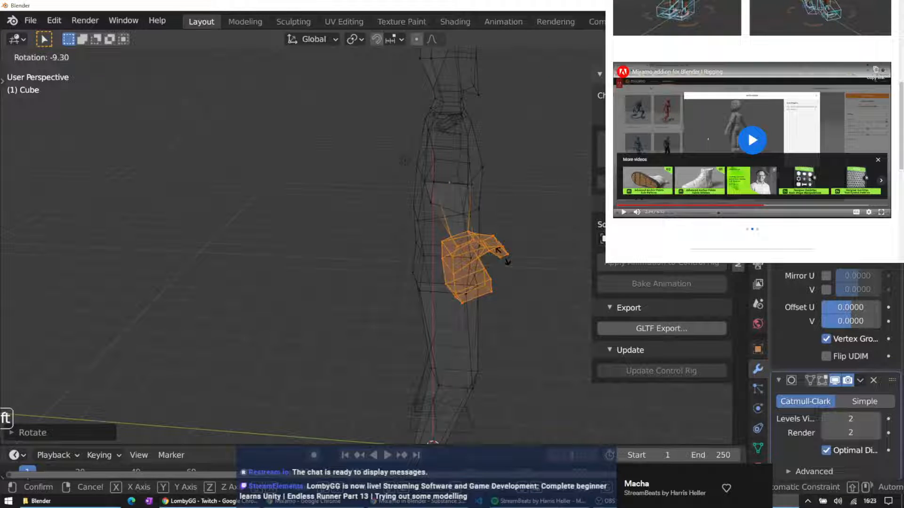
key(r)
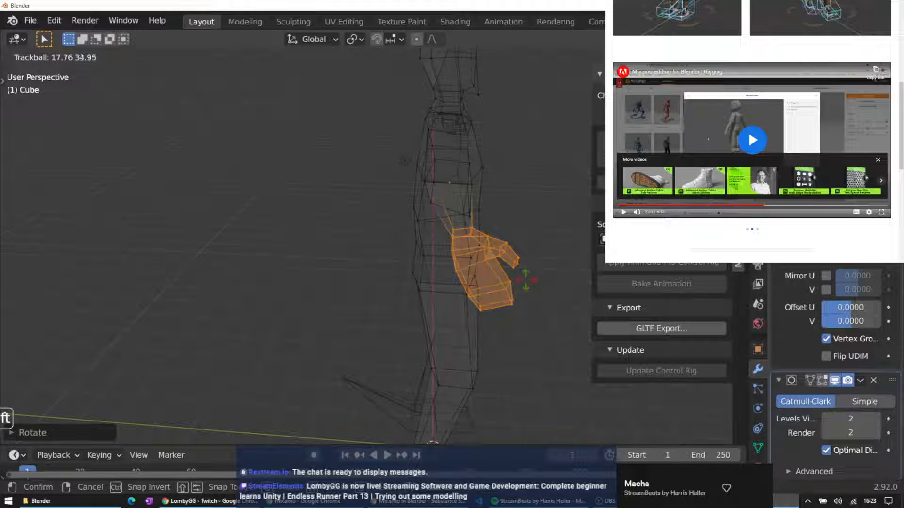
click(527, 281)
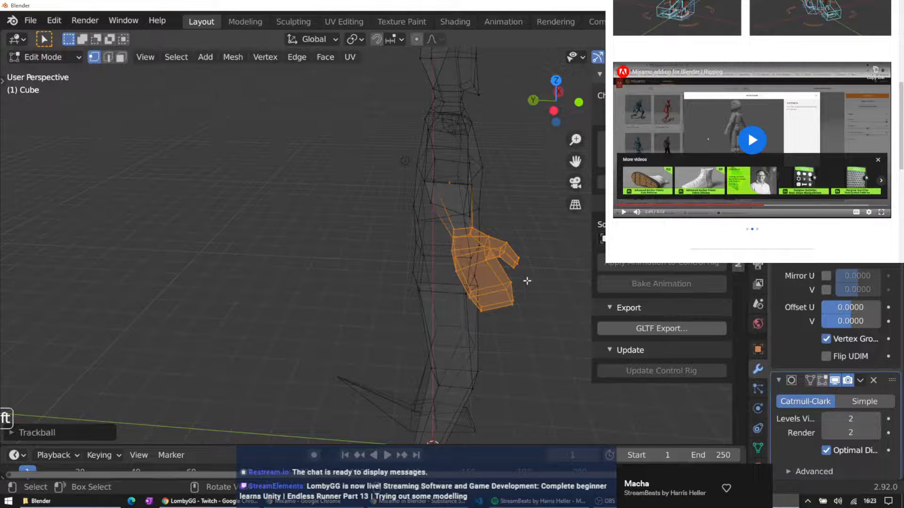
key(ctrl+z)
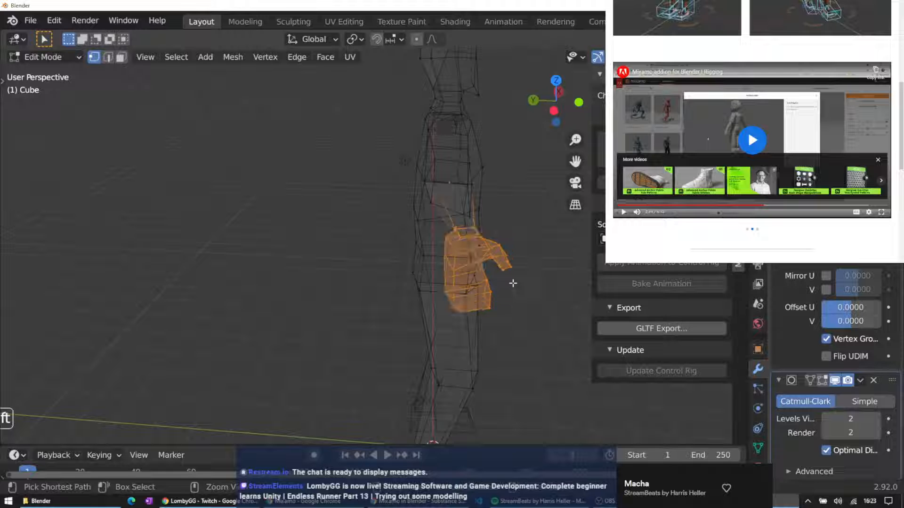
Rotate the selected hand freely with the trackball by about -10 and 41 degrees, and move it about 0.24 m toward the forearm
middle_drag(520, 287, 532, 325)
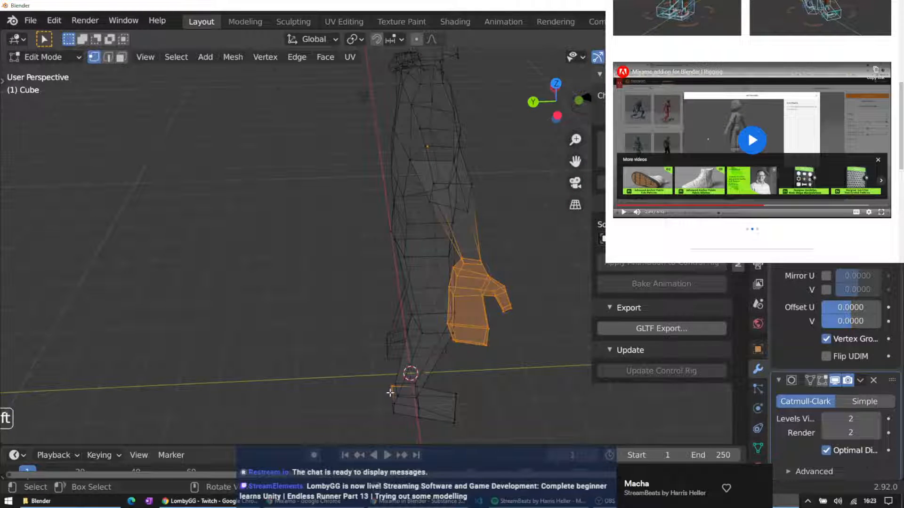
middle_drag(495, 361, 464, 305)
key(t)
key(r)
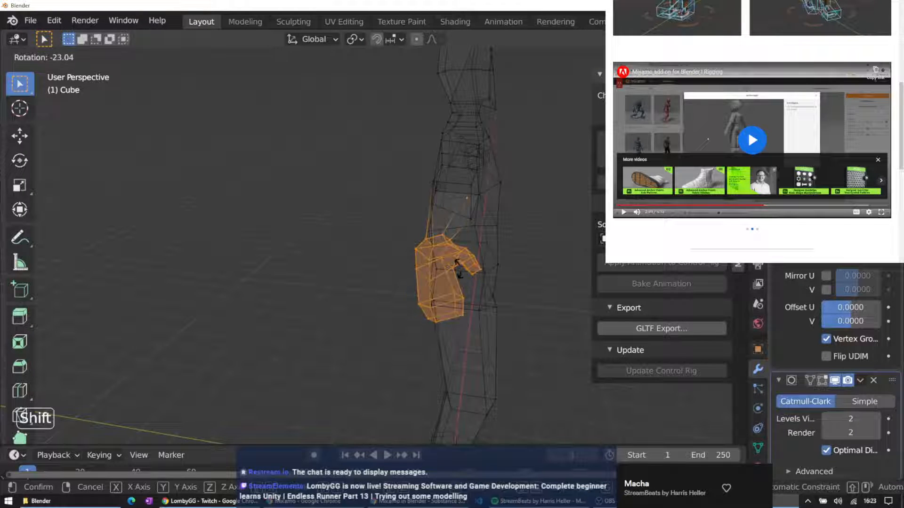
key(r)
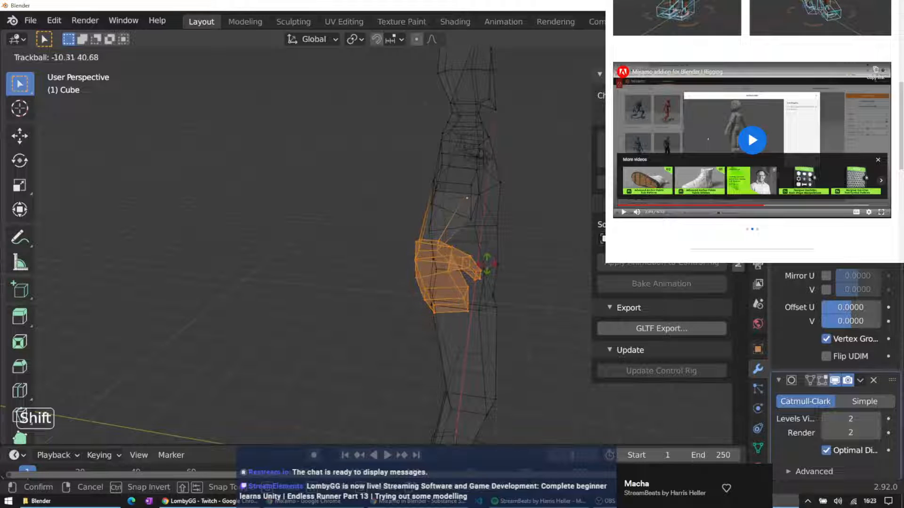
click(480, 261)
key(g)
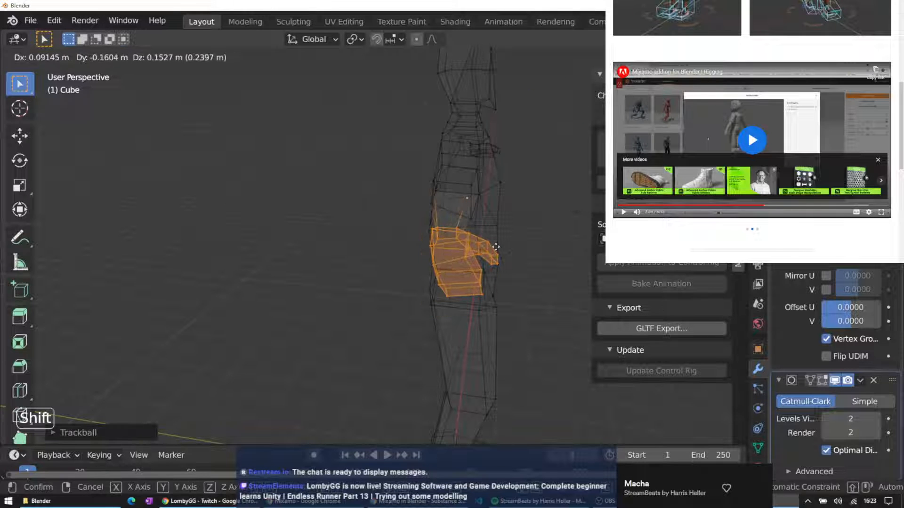
click(493, 244)
Select the vertices at the finger end of the hand, move them about 0.03 m and rotate them slightly
middle_drag(493, 245, 367, 210)
scroll(409, 234, down, 2)
middle_drag(349, 278, 433, 273)
scroll(464, 286, up, 3)
shift+drag(508, 319, 478, 299)
key(g)
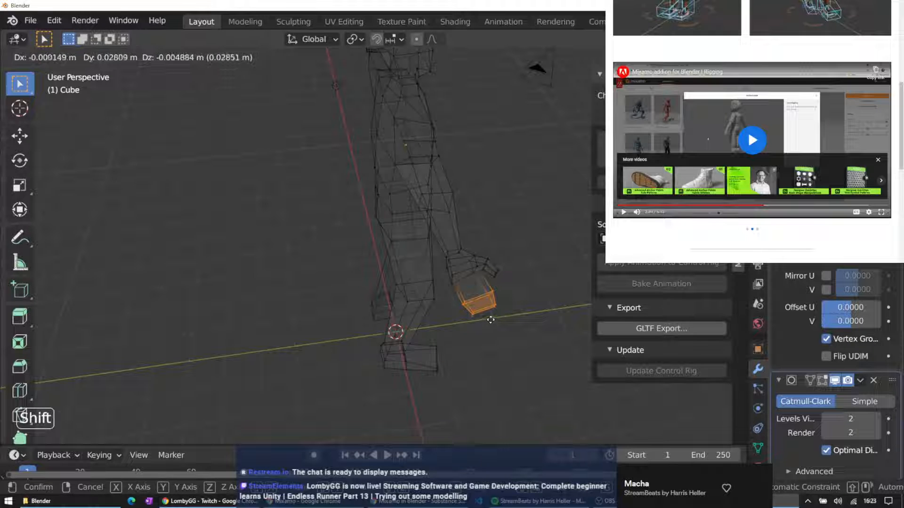
click(491, 320)
key(r)
click(489, 319)
key(g)
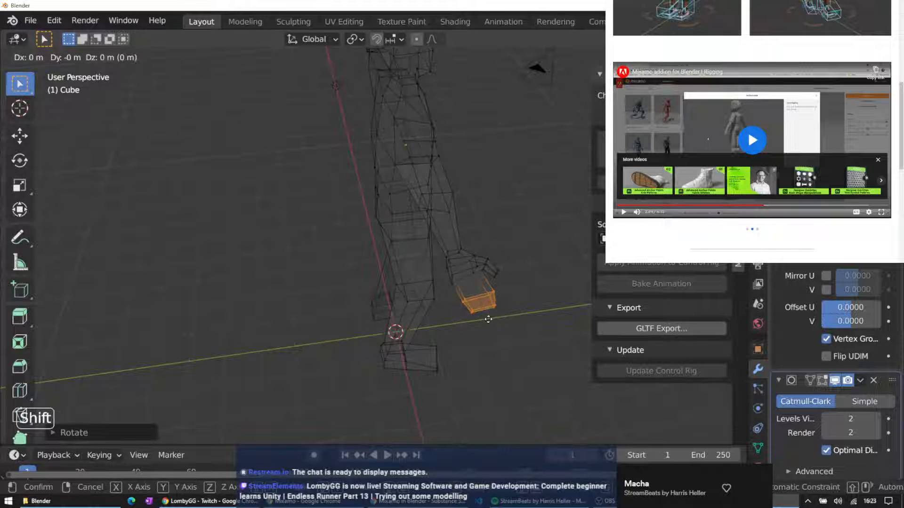
click(488, 319)
Enable the subdivision modifier's display in Edit Mode and show the whole character in solid shading
middle_drag(488, 319, 432, 250)
scroll(280, 173, down, 5)
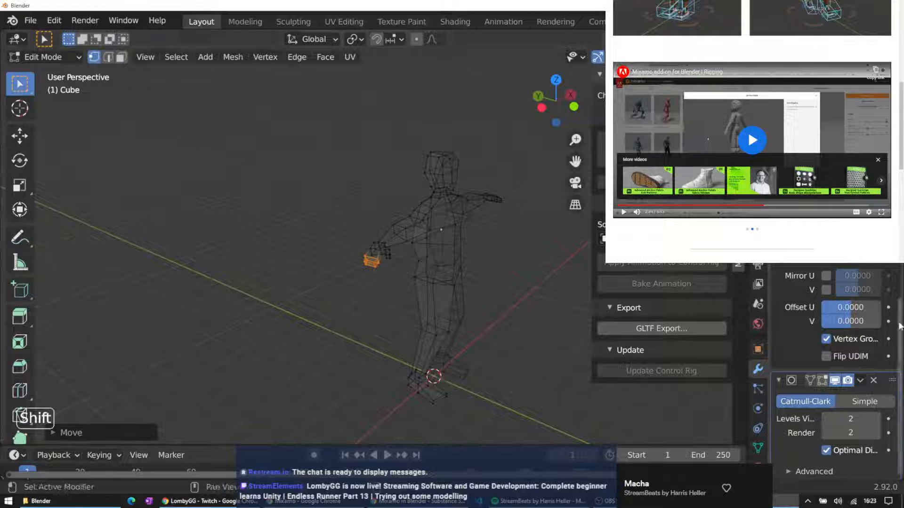
click(822, 381)
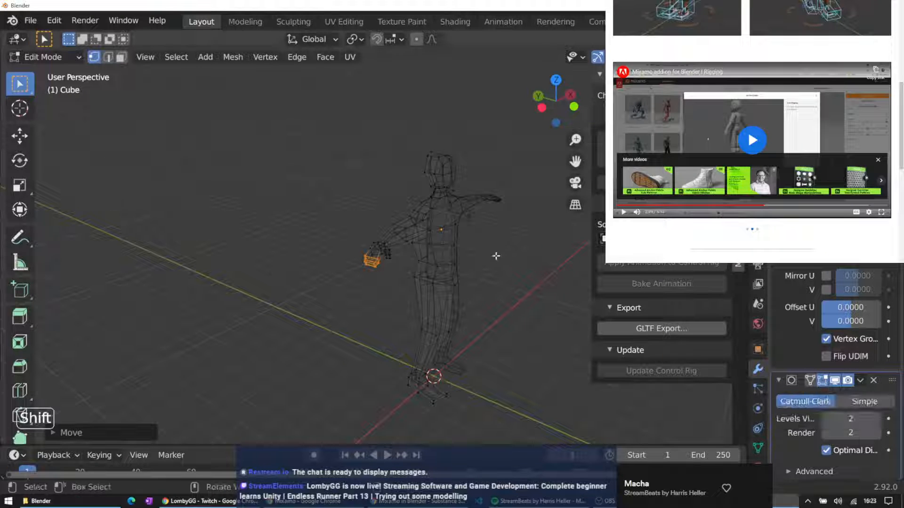
key(z)
click(565, 240)
mouse_move(564, 240)
middle_down()
mouse_move(500, 272)
mouse_move(507, 280)
mouse_move(347, 306)
mouse_move(381, 312)
mouse_move(481, 269)
mouse_move(538, 274)
mouse_move(535, 301)
mouse_move(513, 288)
middle_up()
Export the character as FBX to the Blender folder, overwriting simpleModel.fbx
click(31, 20)
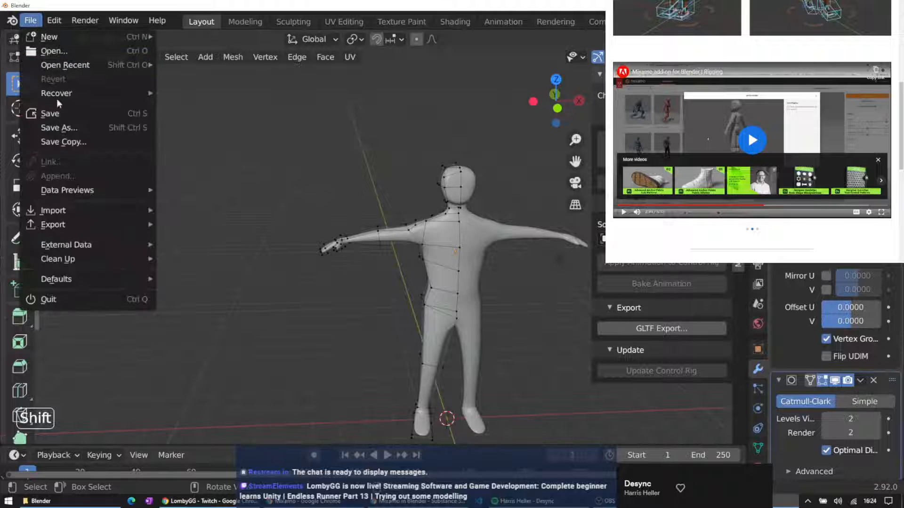
mouse_move(75, 226)
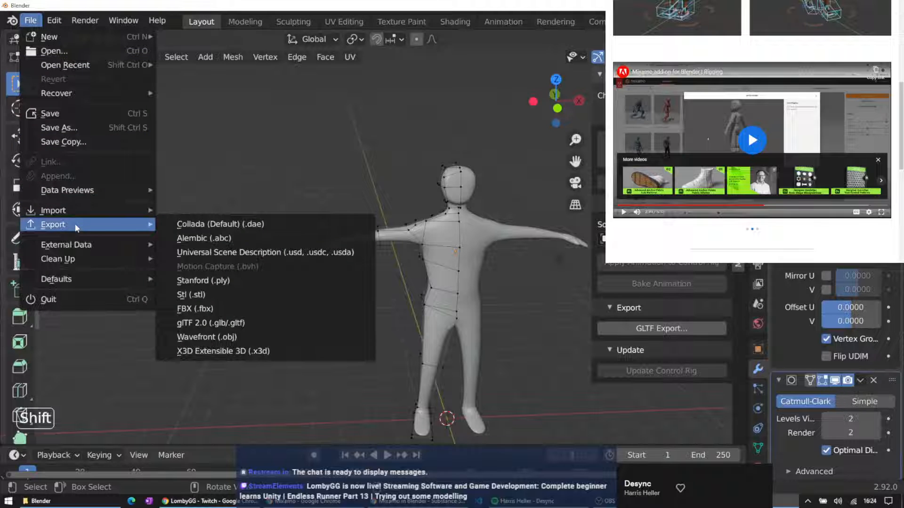
click(235, 307)
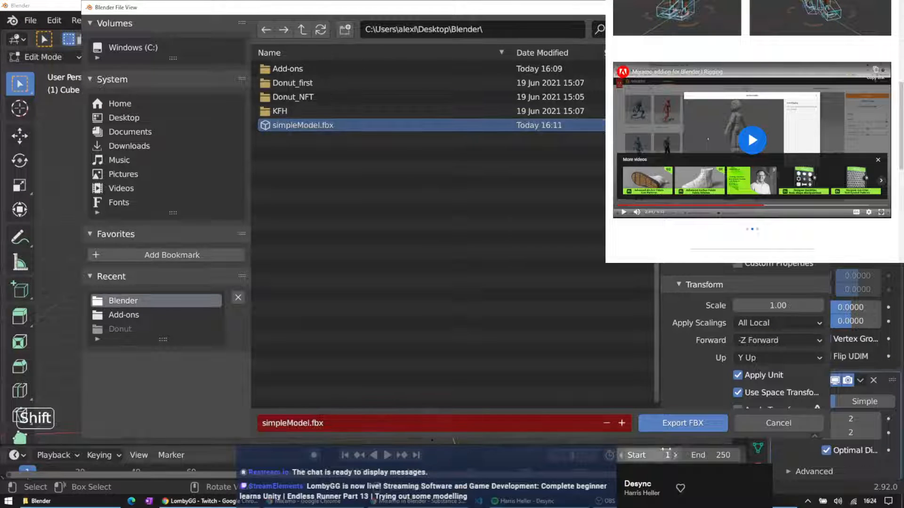
click(683, 423)
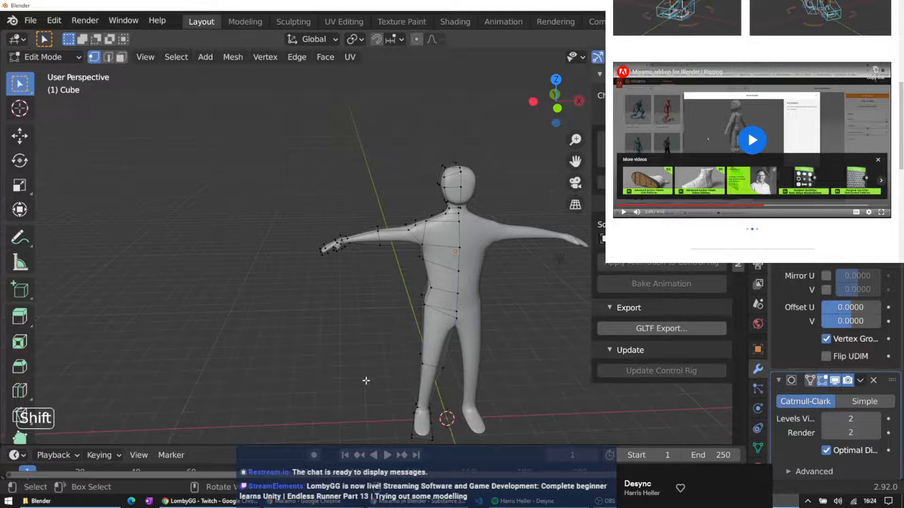
Switch to Mixamo in Chrome, close the old auto-rigger dialog and upload simpleModel.fbx from the Blender folder as a new character
click(94, 502)
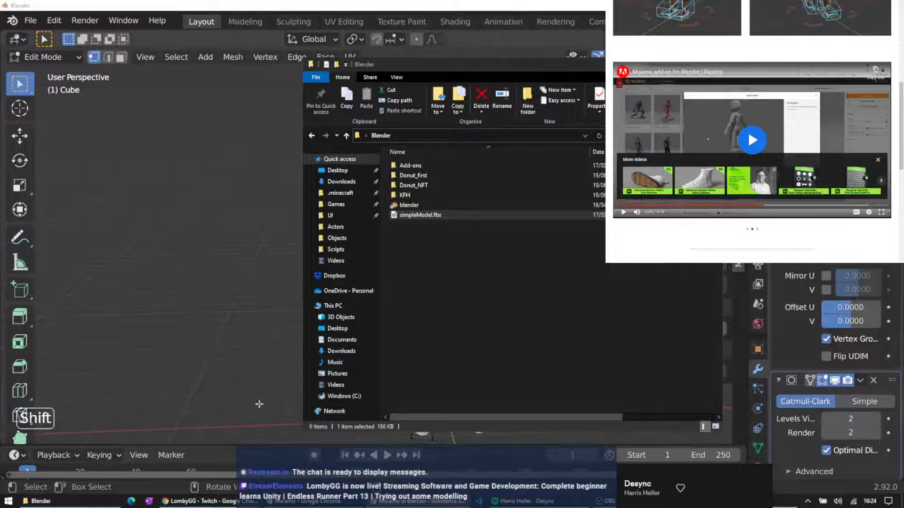
click(322, 503)
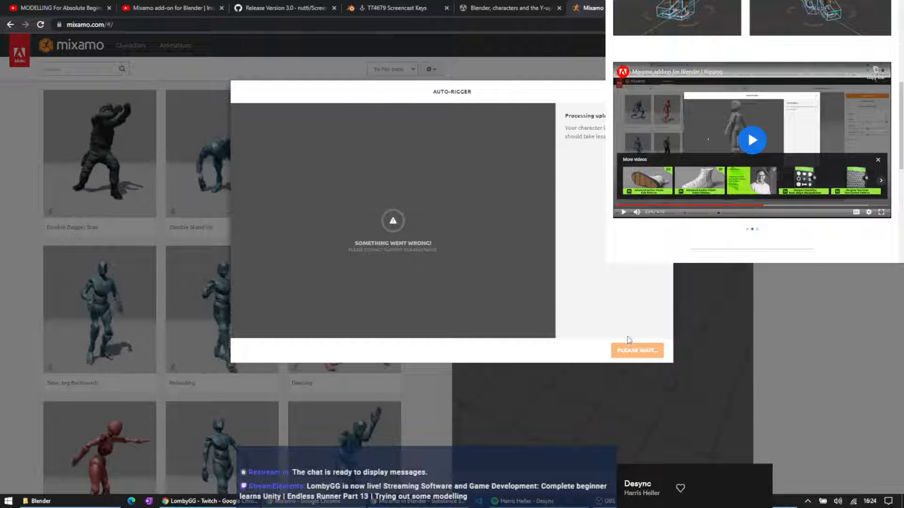
click(663, 92)
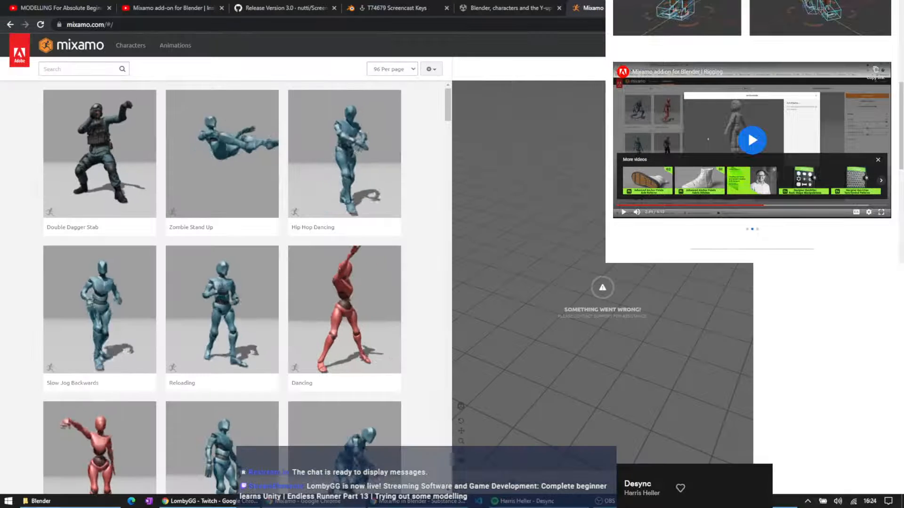
click(828, 109)
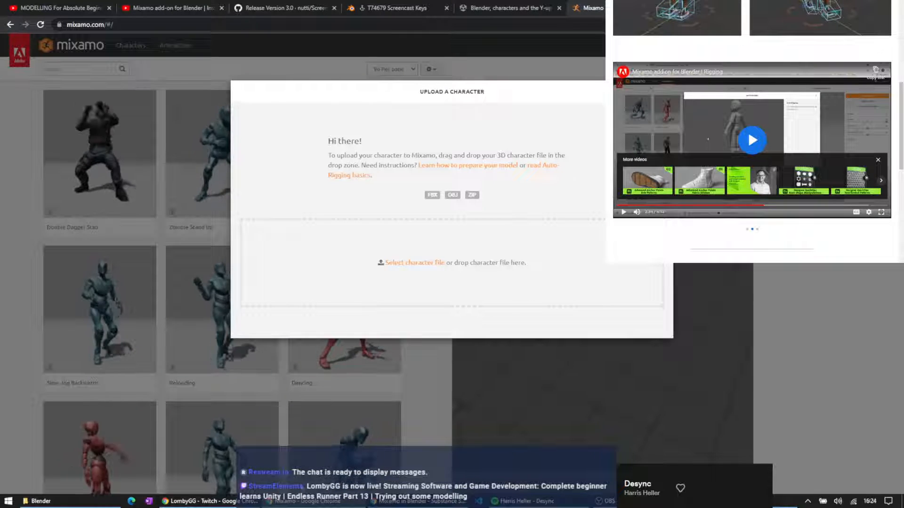
click(90, 502)
click(417, 208)
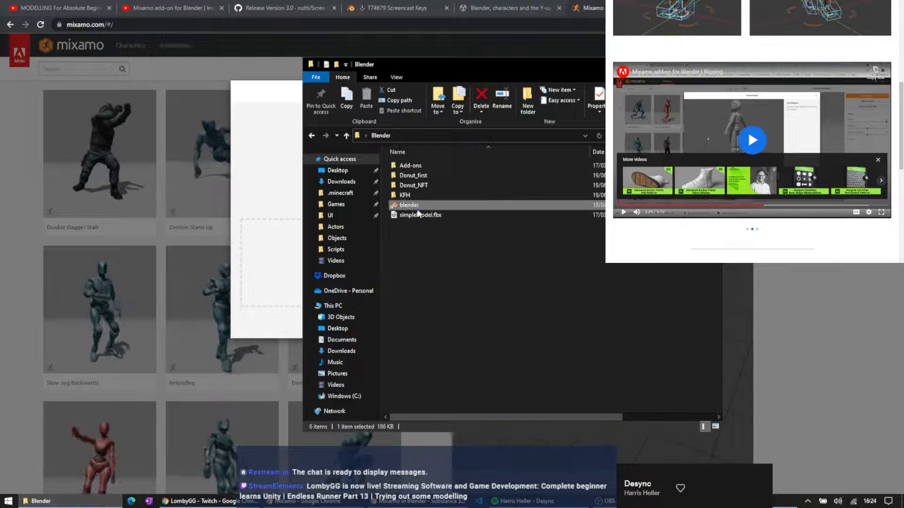
click(426, 218)
drag(277, 270, 276, 268)
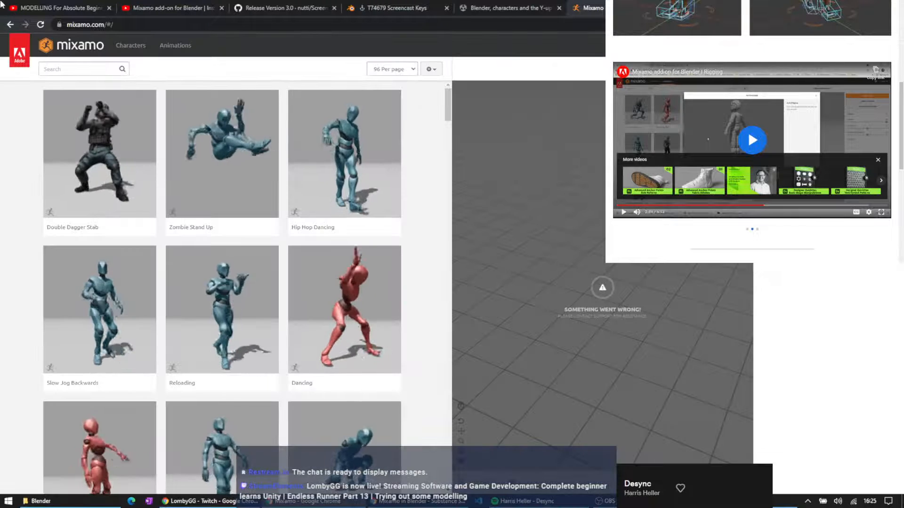
click(41, 25)
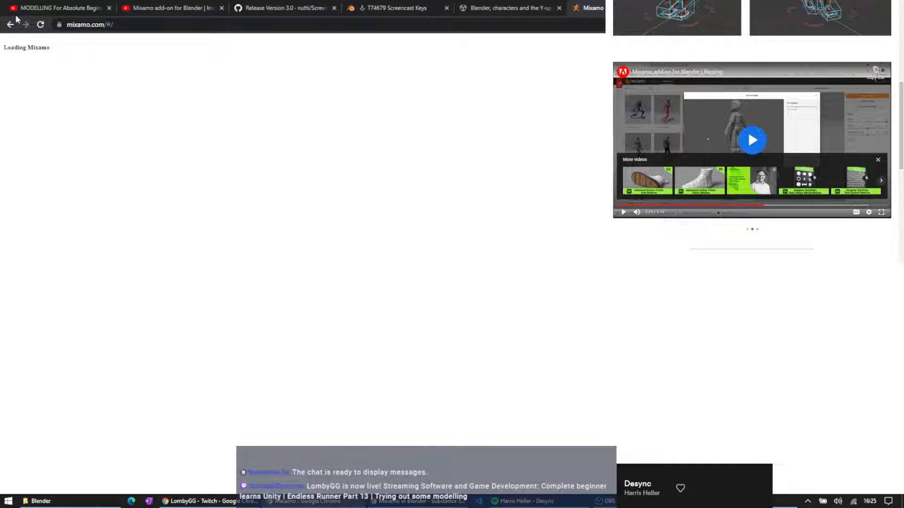
drag(107, 25, 186, 28)
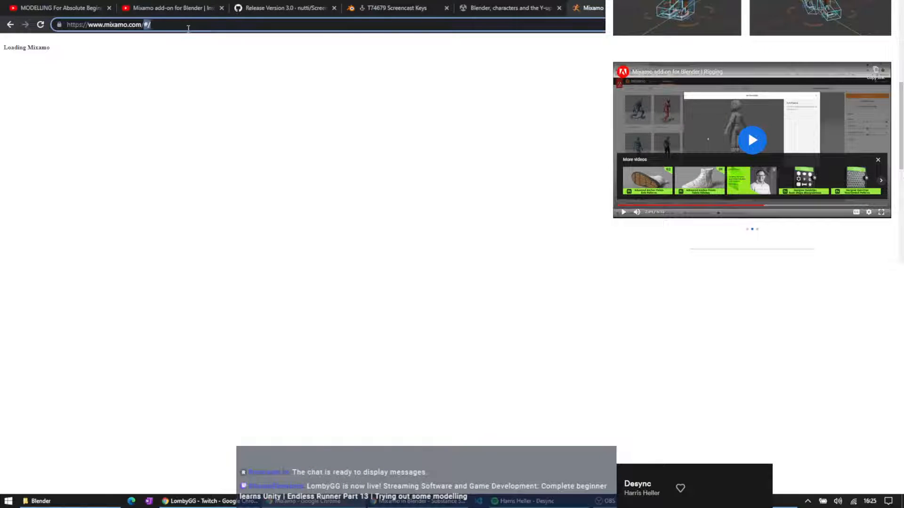
key(BackSpace)
key(Return)
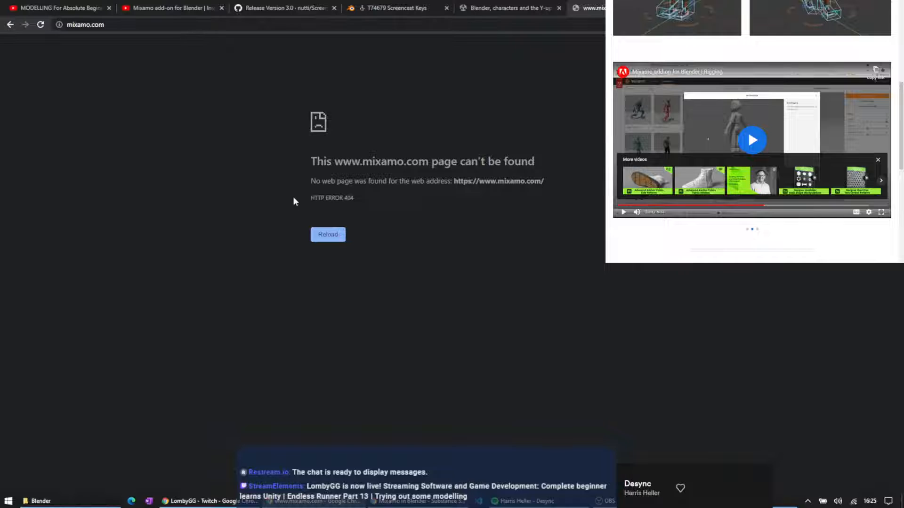
click(333, 241)
Go back to the Adobe sign-in page, return forward and try correcting the Mixamo address
click(10, 26)
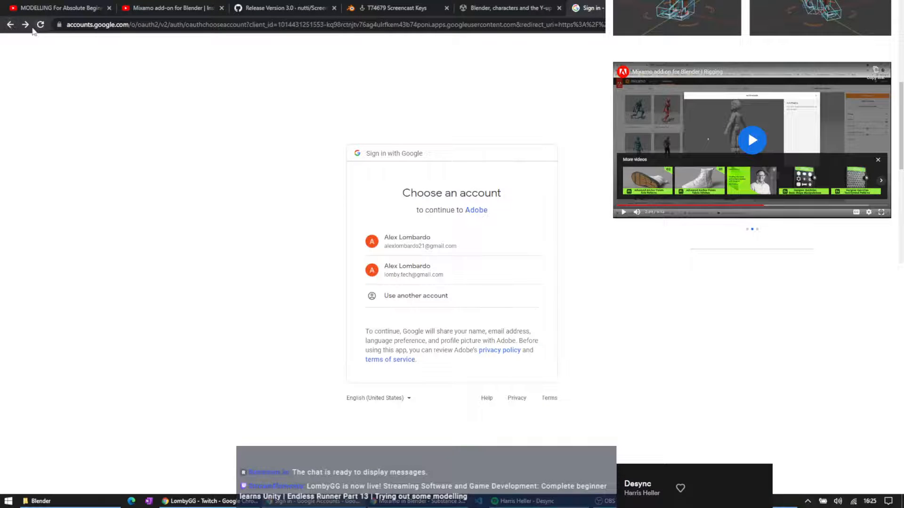
click(26, 24)
click(65, 27)
click(172, 26)
key(BackSpace)
key(BackSpace)
key(BackSpace)
click(151, 41)
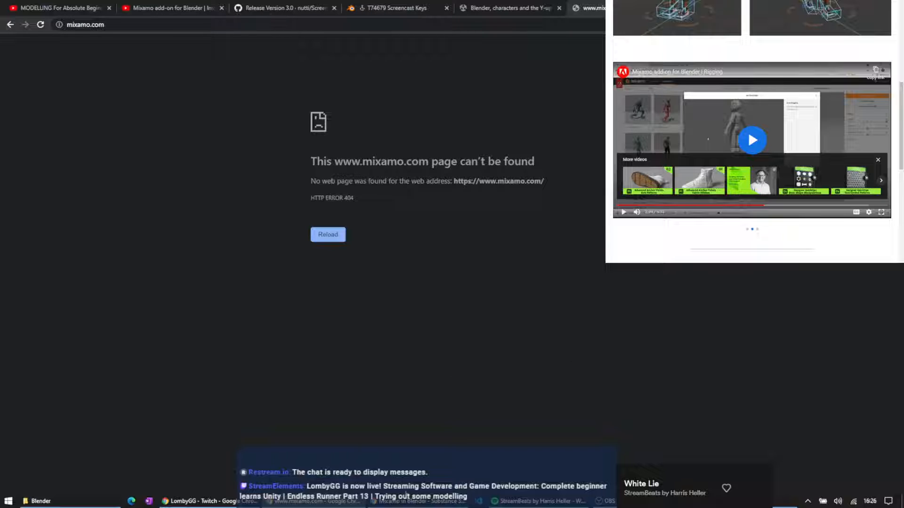
Continue to Adobe's United Kingdom site and look through its home page down to the footer links
scroll(738, 18, up, 5)
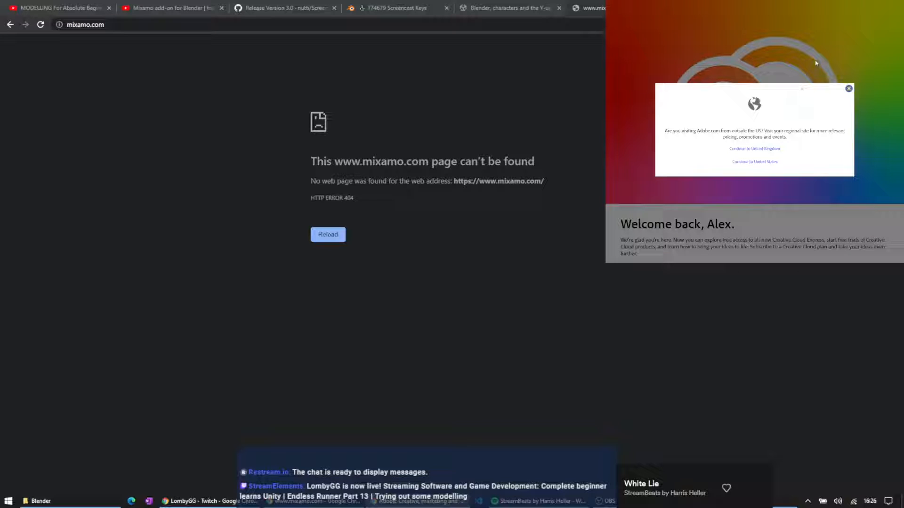
click(772, 149)
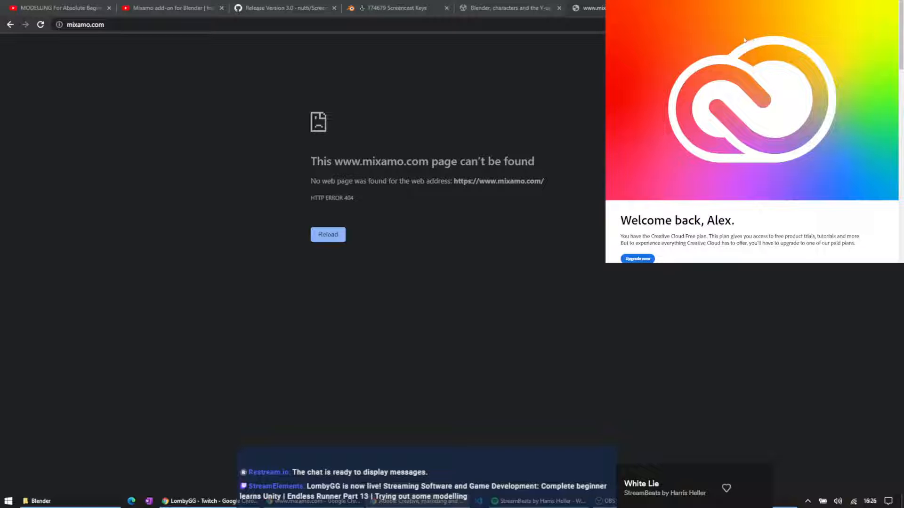
scroll(740, 113, down, 2)
scroll(739, 112, down, 2)
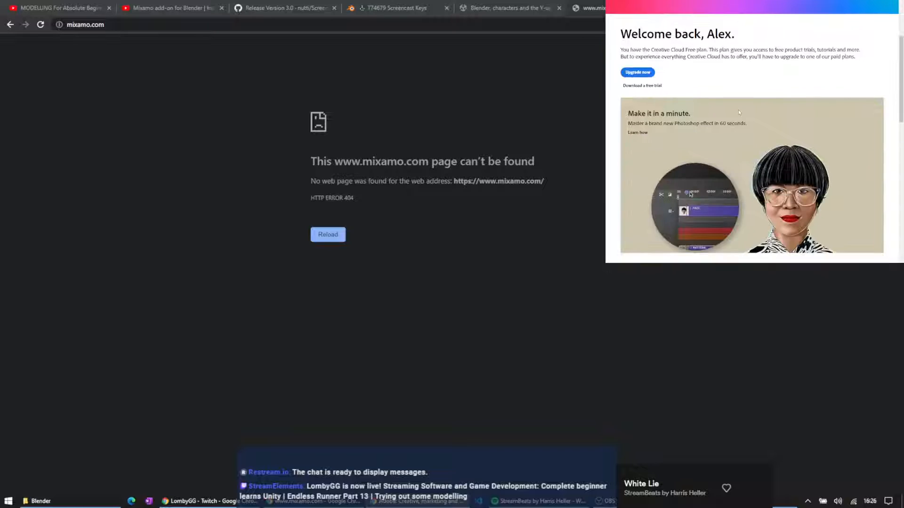
scroll(738, 113, down, 10)
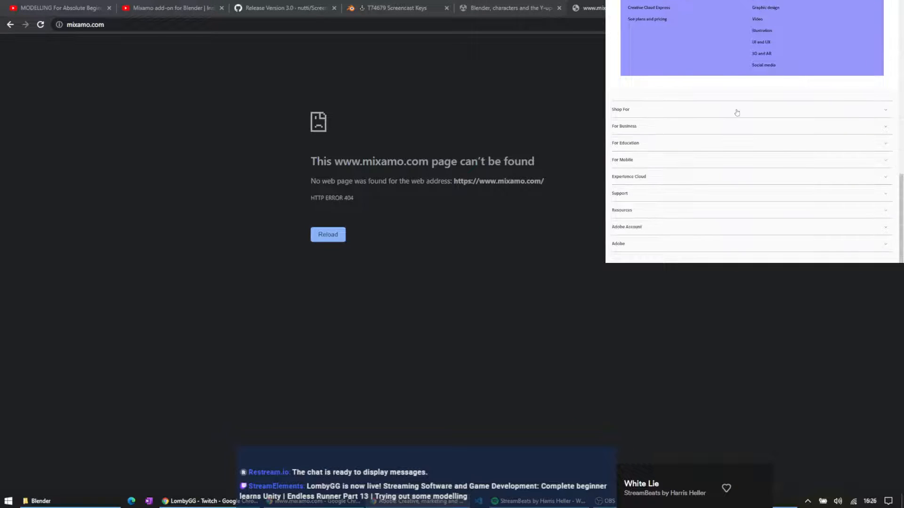
scroll(737, 112, up, 12)
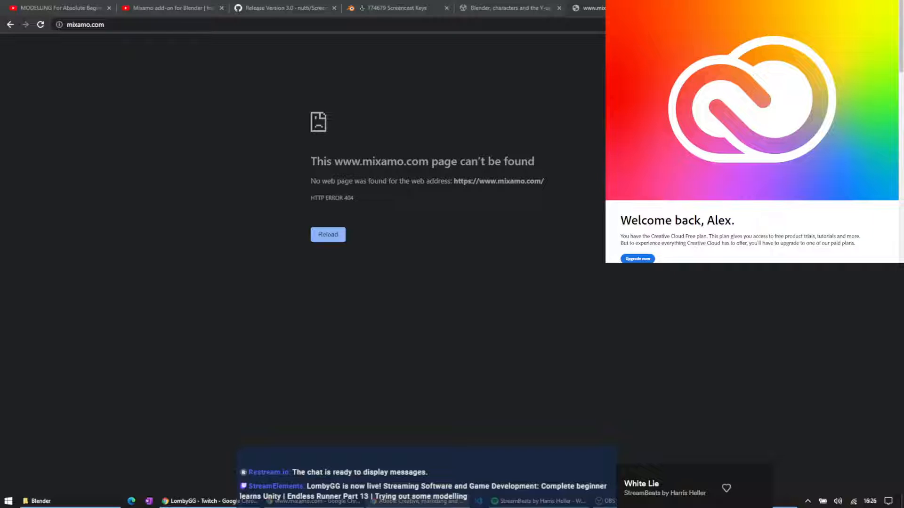
Reload the Mixamo site, try its home link and move the separate Mixamo browser window off this screen
click(41, 24)
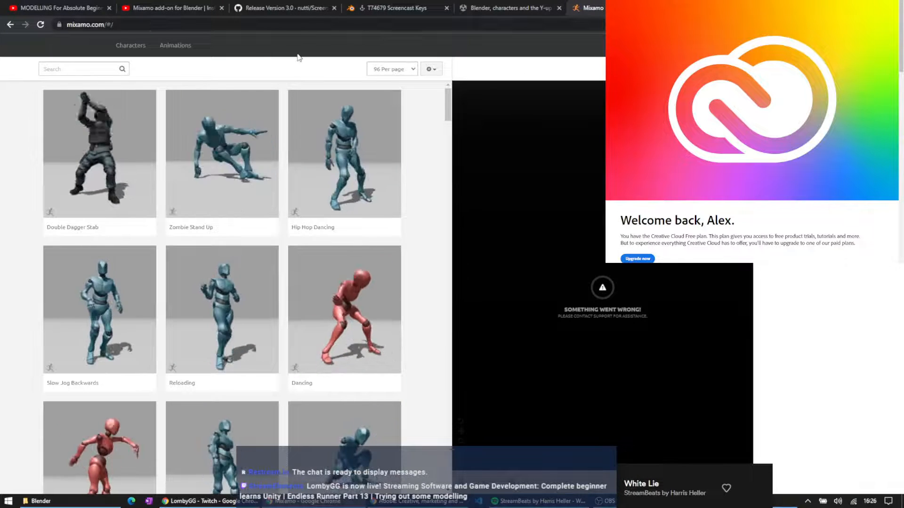
click(63, 48)
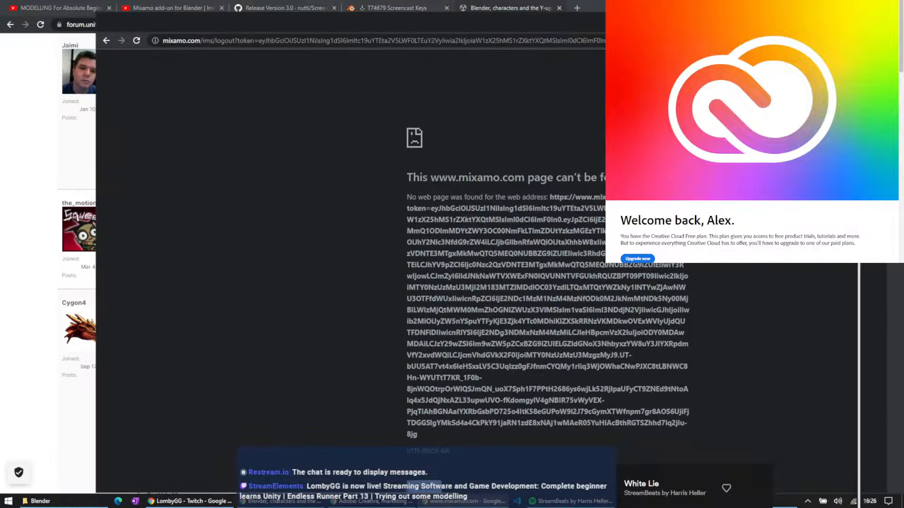
drag(659, 8, 899, 29)
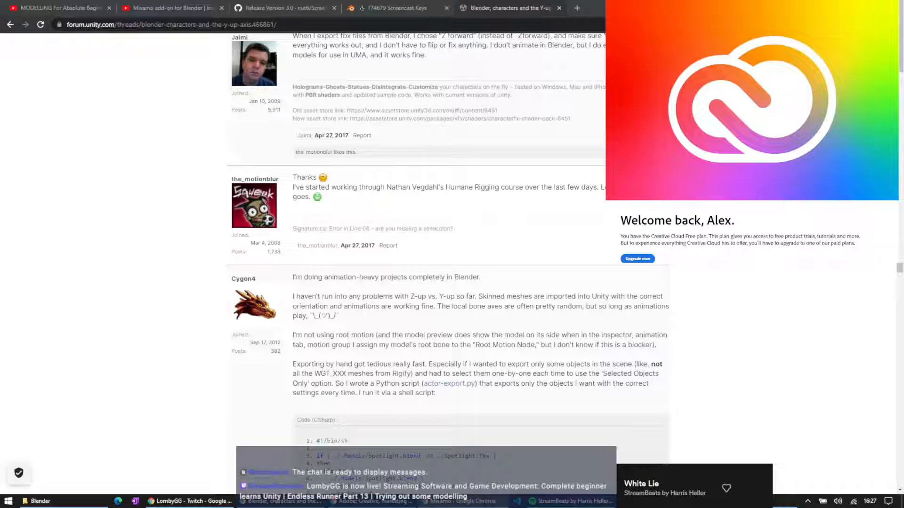
Bring the Mixamo window back and merge its tab into the main browser window
drag(903, 53, 602, 55)
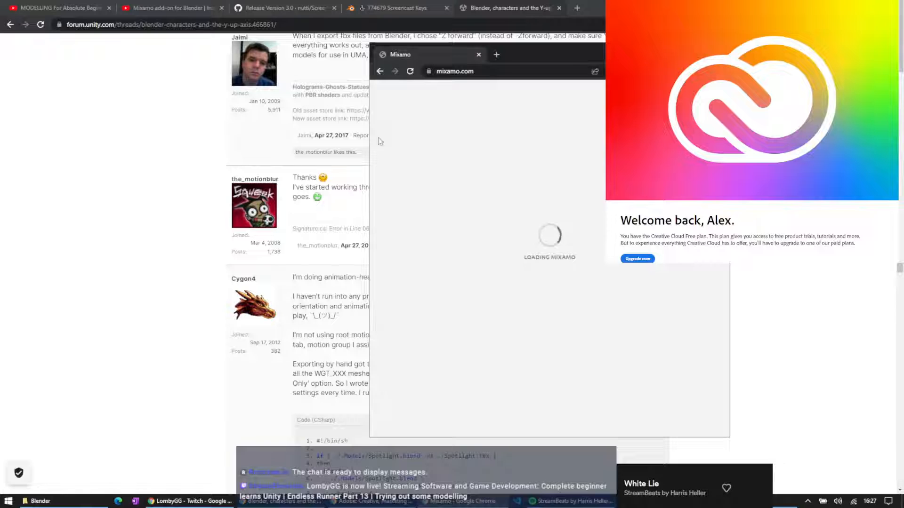
scroll(757, 113, down, 8)
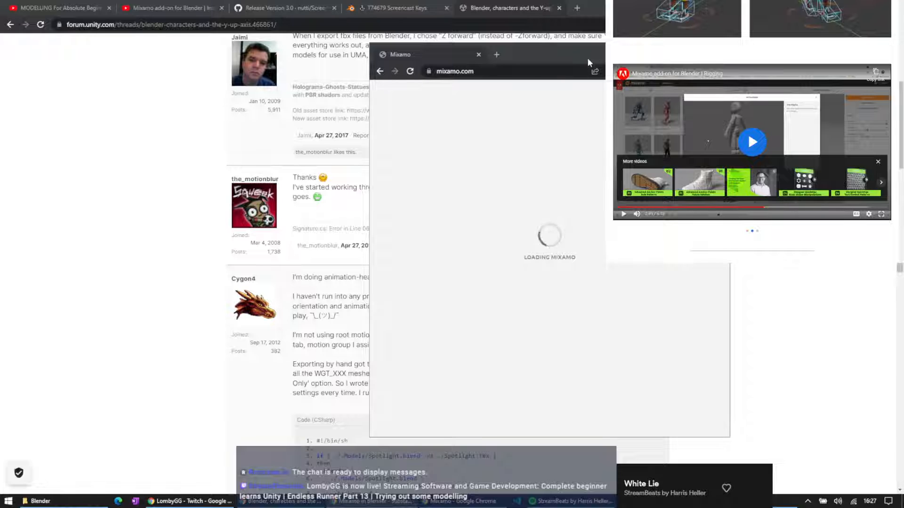
drag(425, 56, 594, 36)
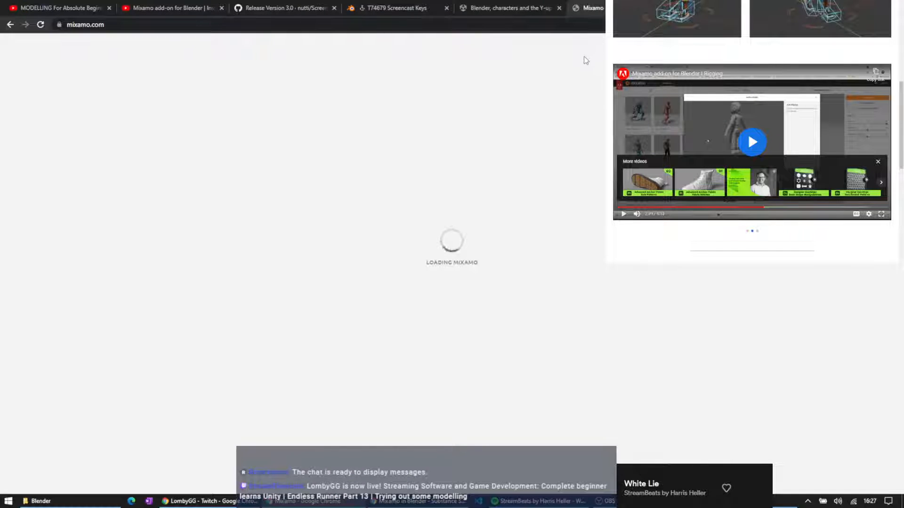
click(74, 24)
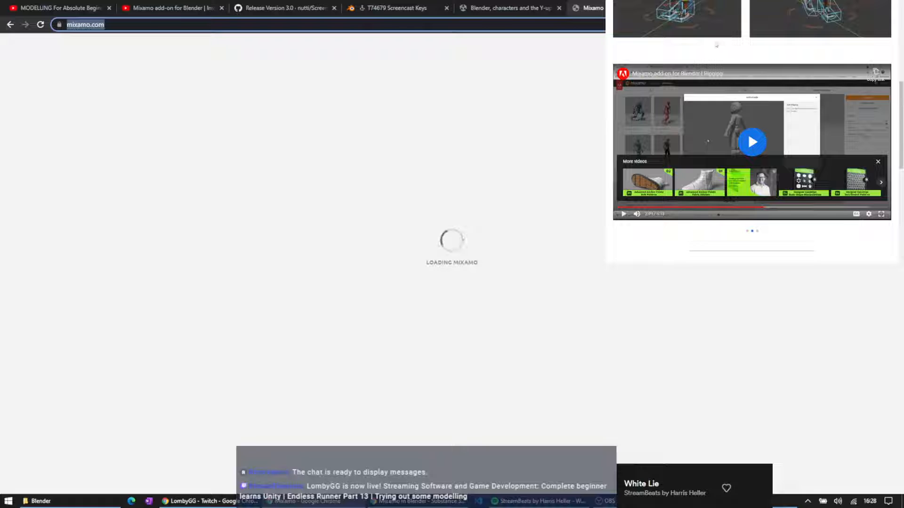
Look through the Mixamo add-on for Blender page from its introduction down to the About Mixamo section
scroll(689, 55, up, 7)
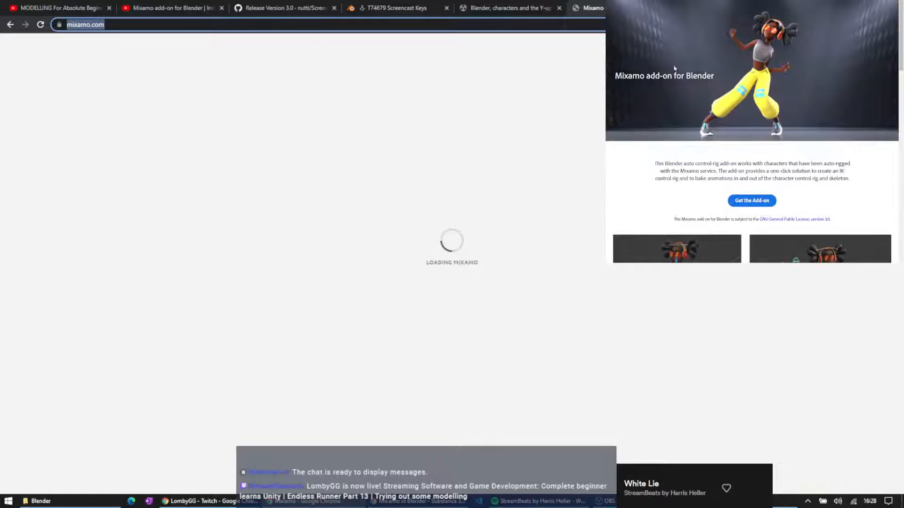
click(693, 174)
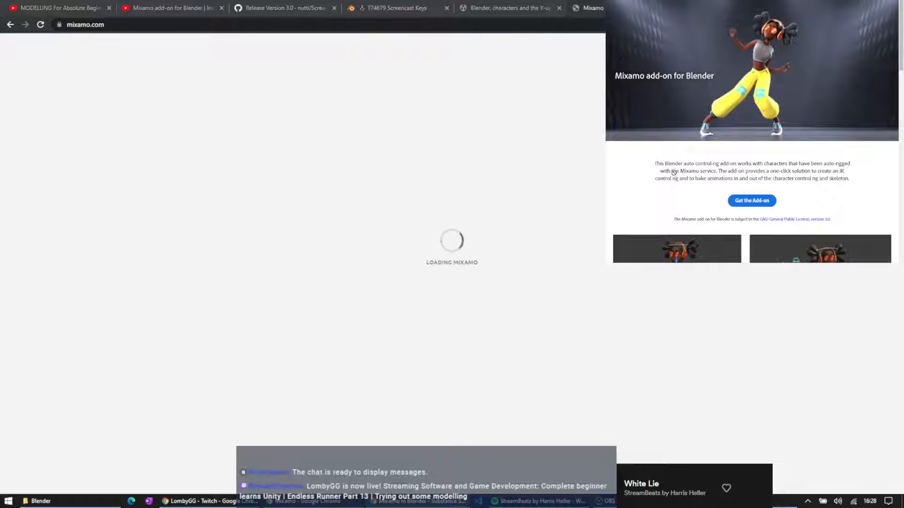
scroll(676, 173, down, 15)
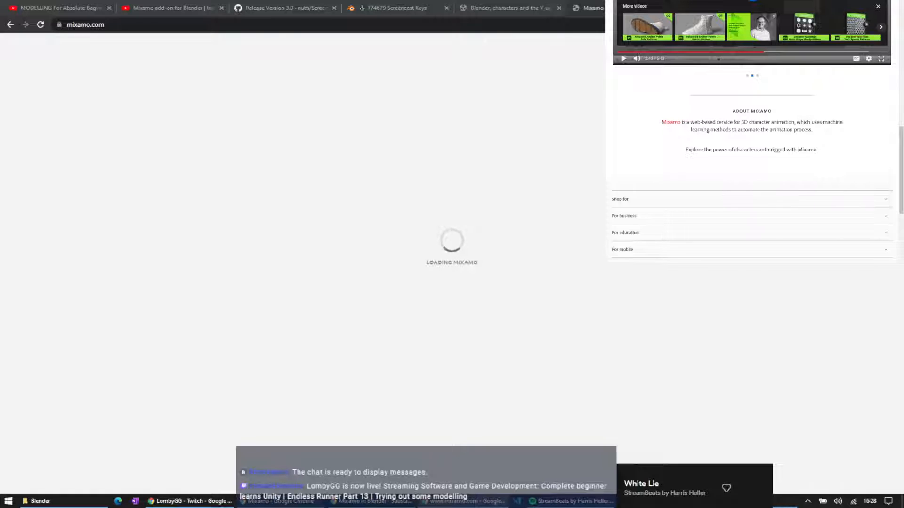
drag(505, 89, 364, 2)
click(340, 238)
click(121, 24)
click(137, 25)
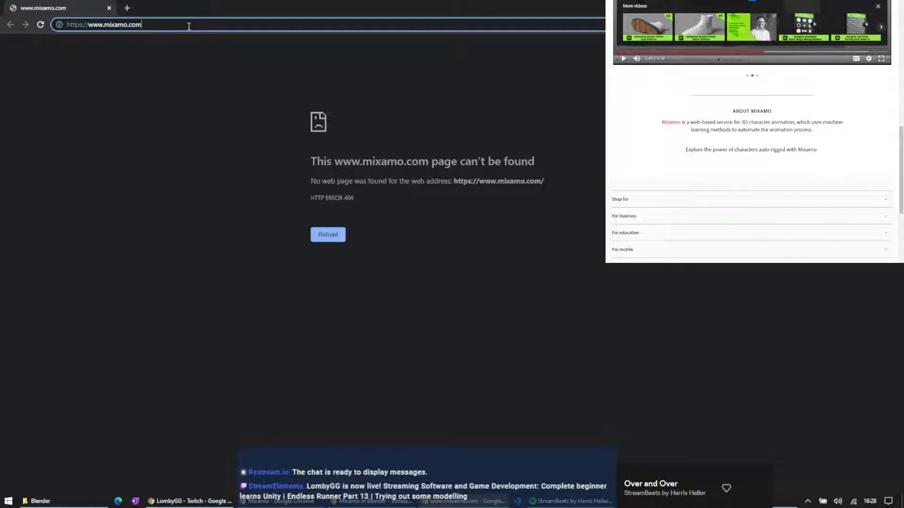
key(Return)
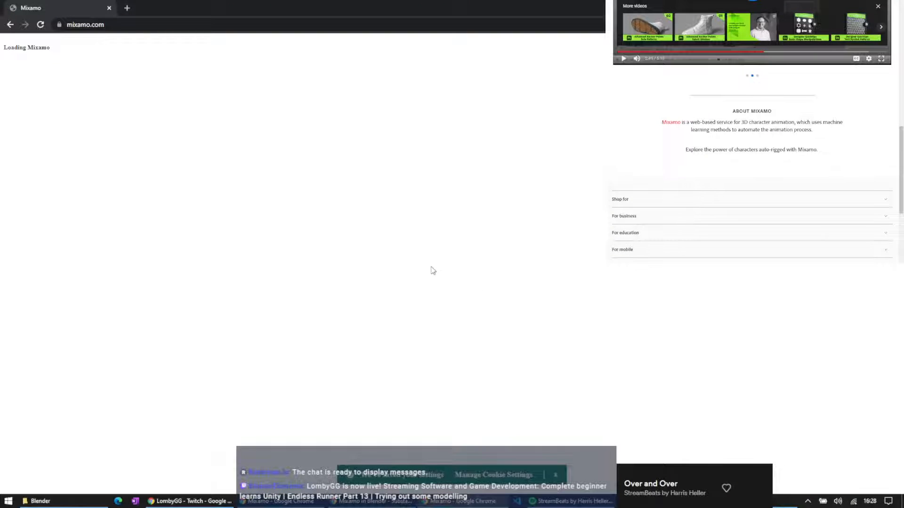
Reload the Mixamo home page several times and close its separate browser window
click(41, 26)
click(327, 235)
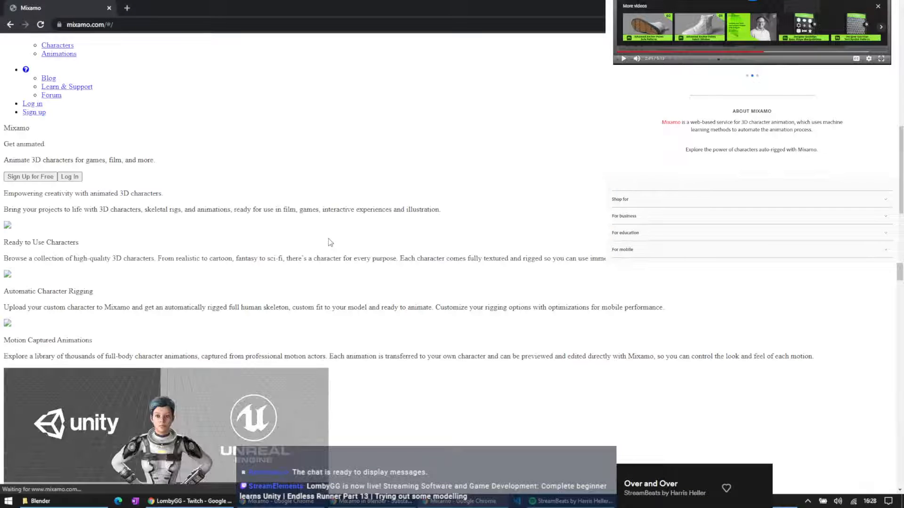
click(40, 25)
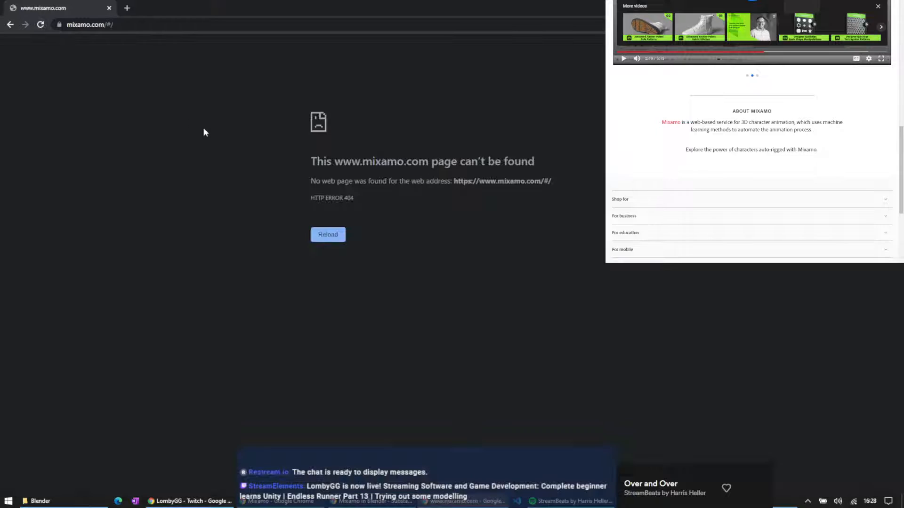
click(332, 238)
click(893, 7)
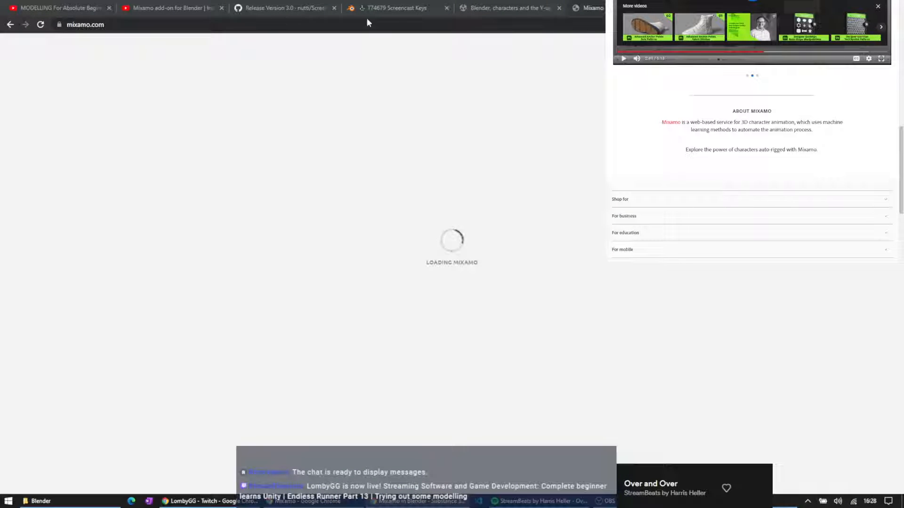
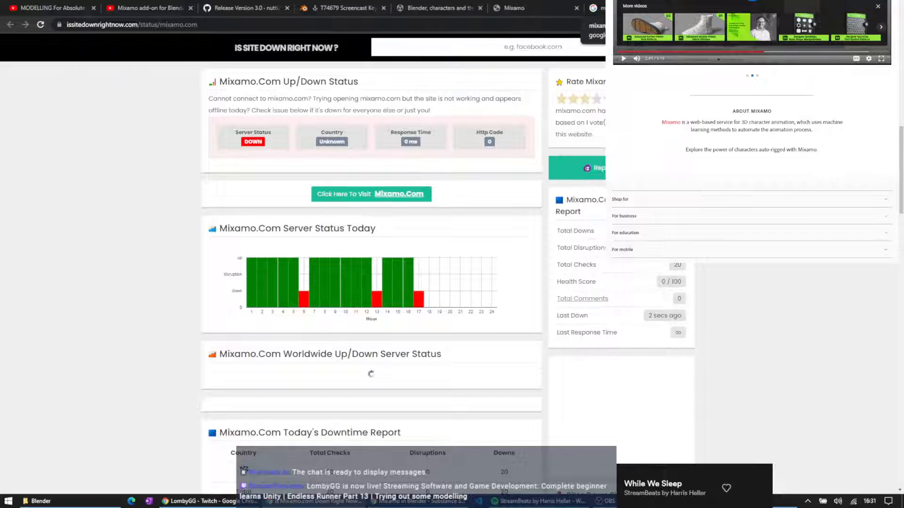
Open StatusGator's Mixamo page and check the service's current status
click(180, 138)
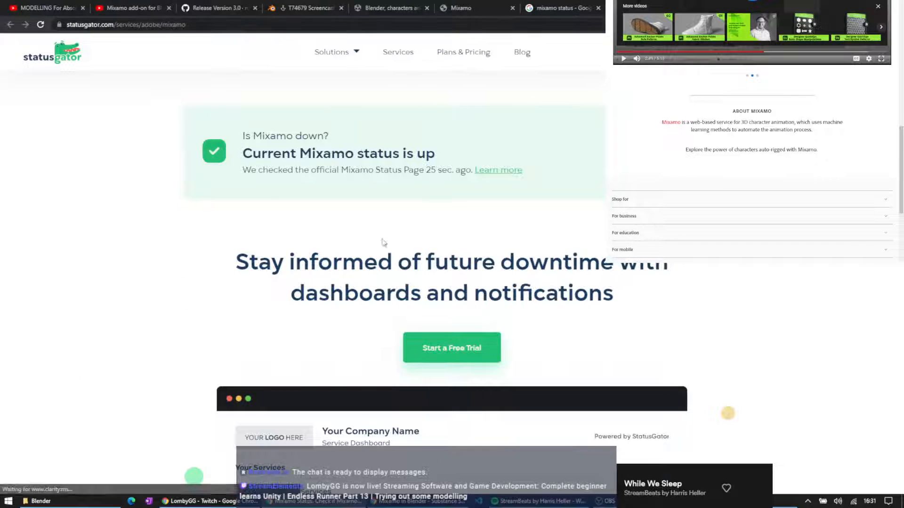
scroll(126, 276, down, 2)
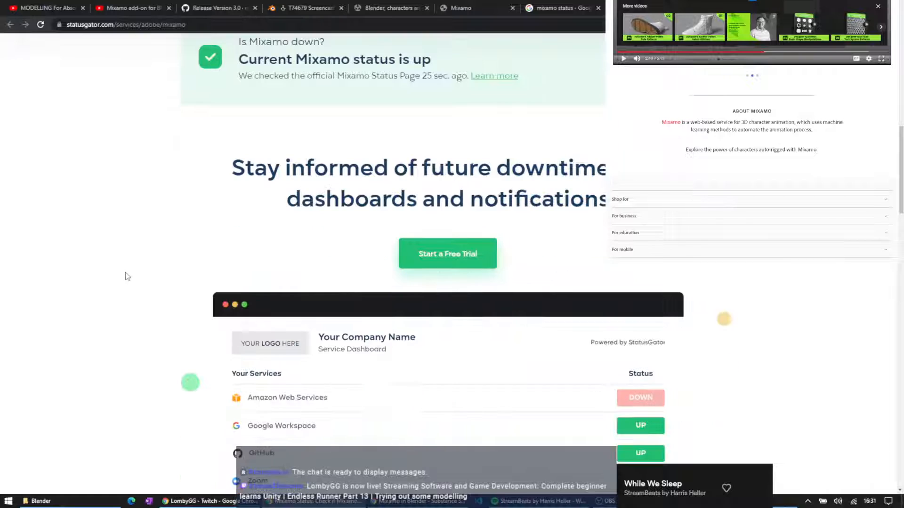
scroll(137, 257, up, 2)
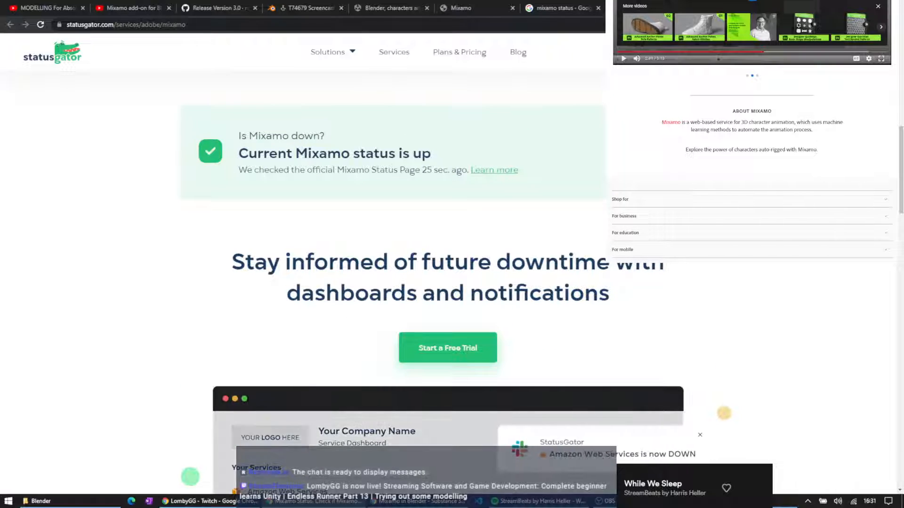
Return to the Is Site Down Right Now report, try its link to Mixamo.com and close the page it opens
click(735, 8)
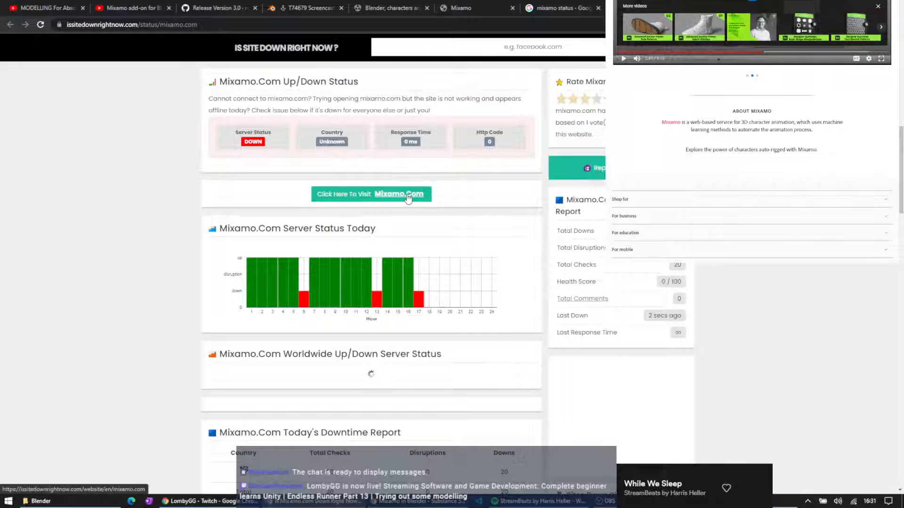
click(407, 194)
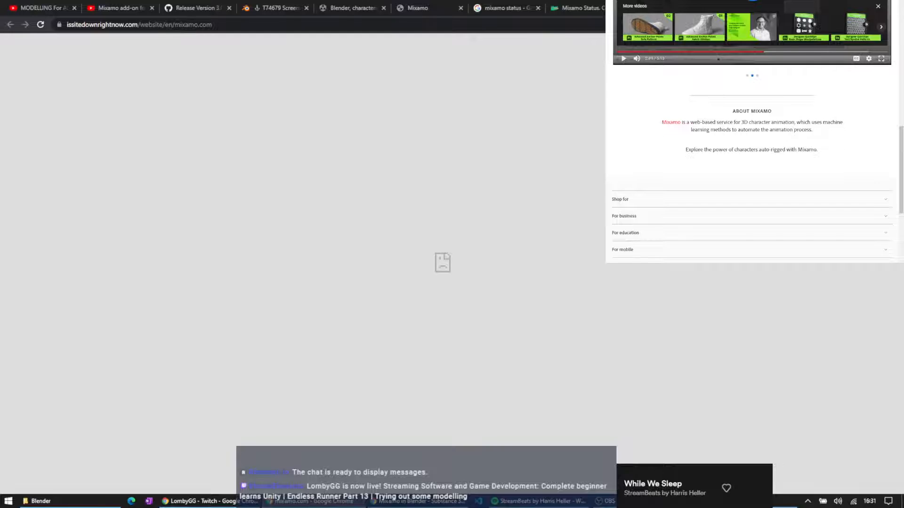
key(ctrl+w)
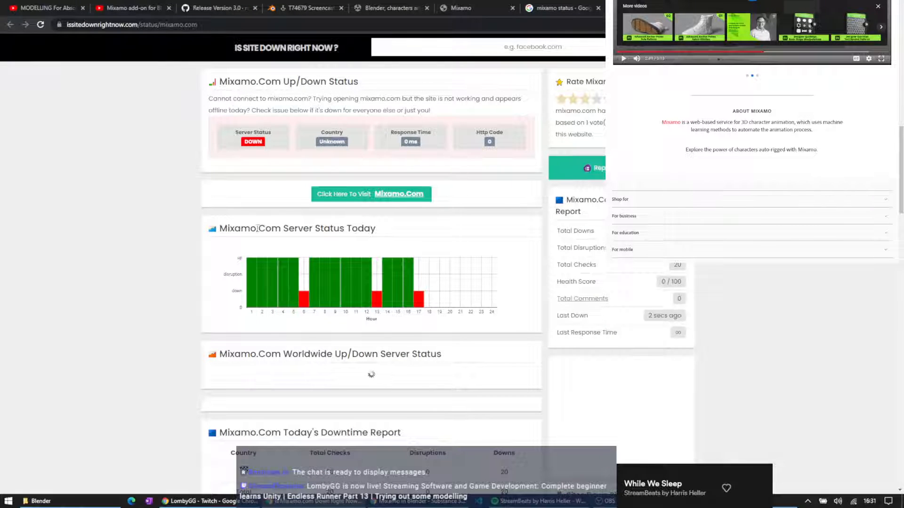
click(399, 194)
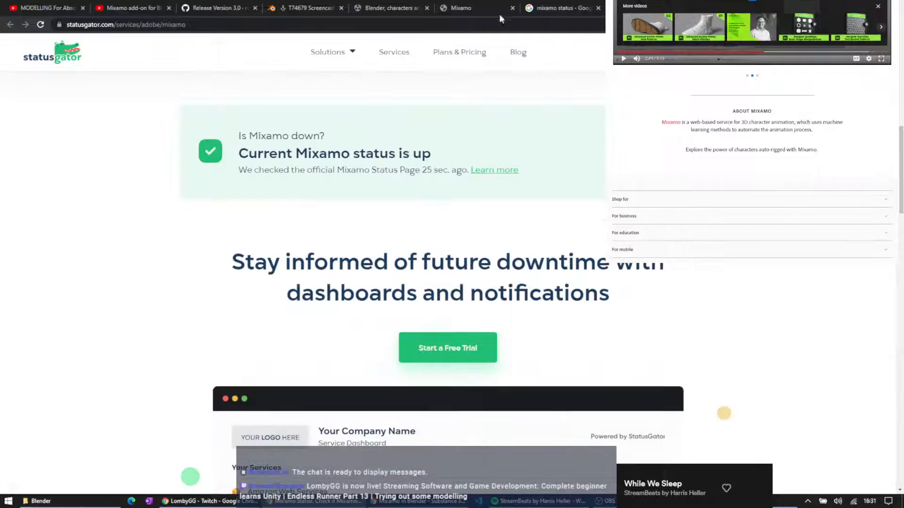
Check whether the open Mixamo page has loaded and refresh the Is Site Down Right Now report for mixamo.com
click(454, 10)
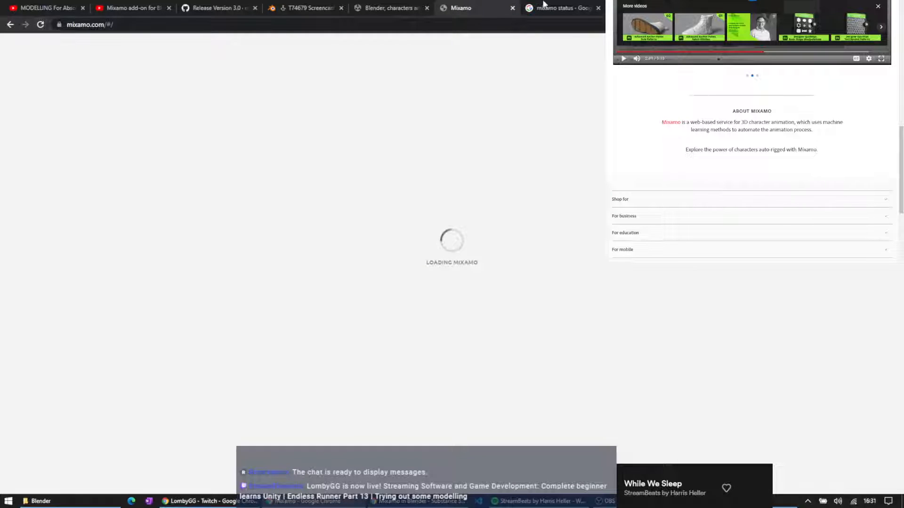
click(580, 10)
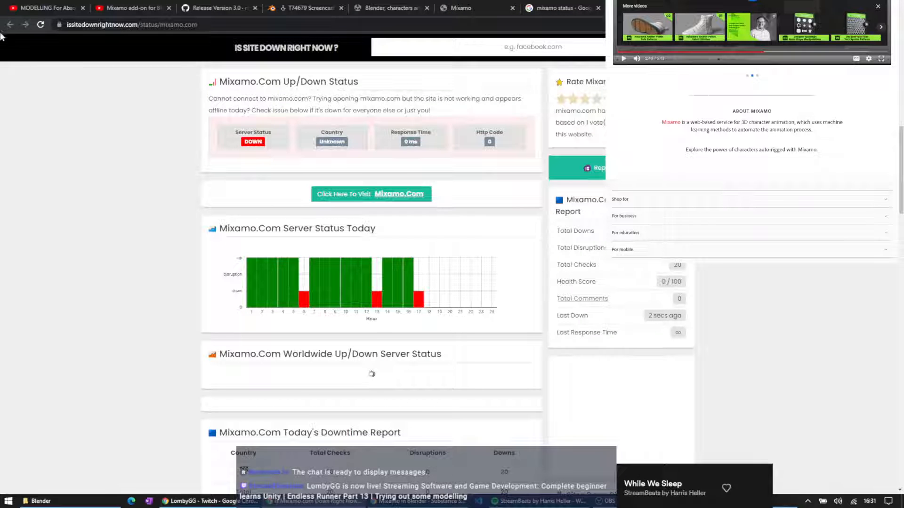
click(40, 25)
Examine the mixamo.com outage report, including today's server status, downtime report, suggested alternatives and troubleshooting tips
scroll(153, 156, down, 3)
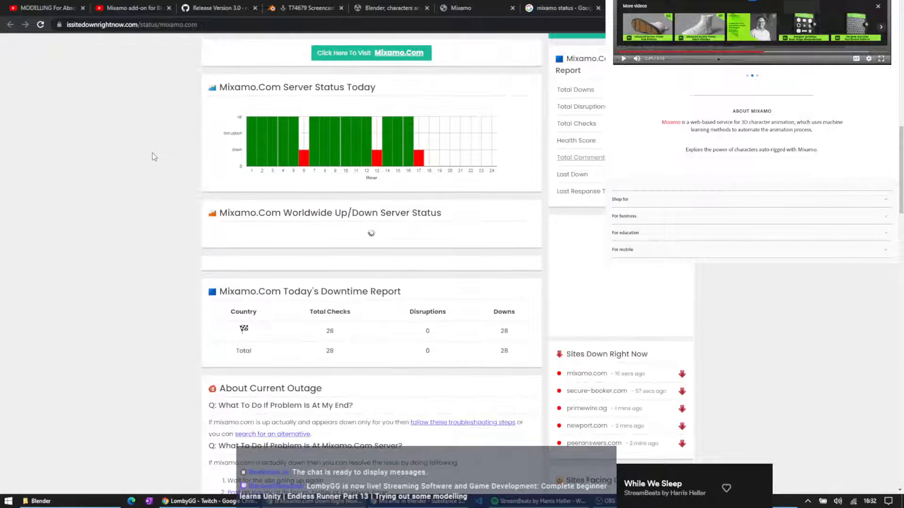
scroll(153, 157, down, 1)
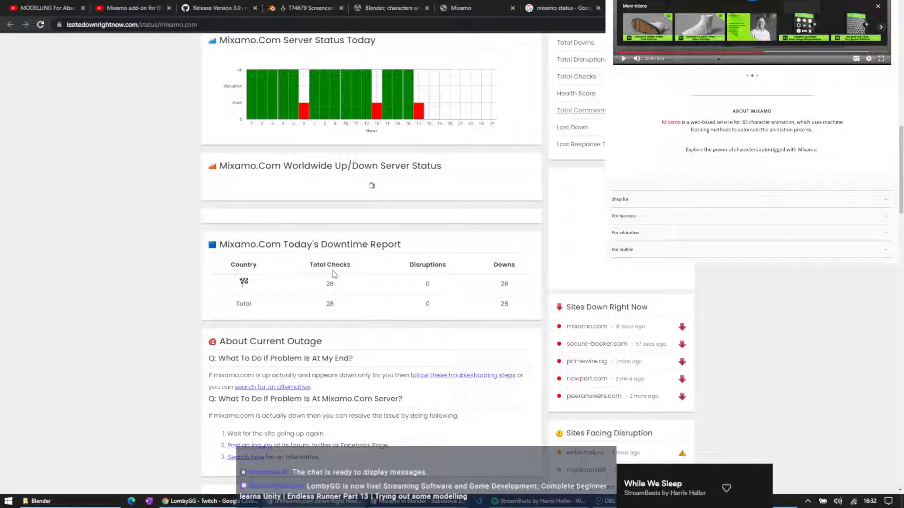
scroll(323, 337, down, 5)
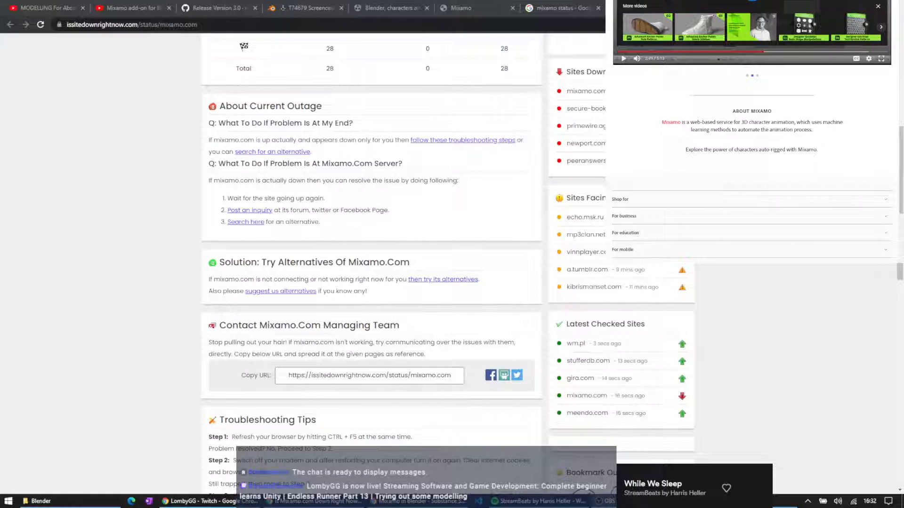
scroll(113, 275, down, 5)
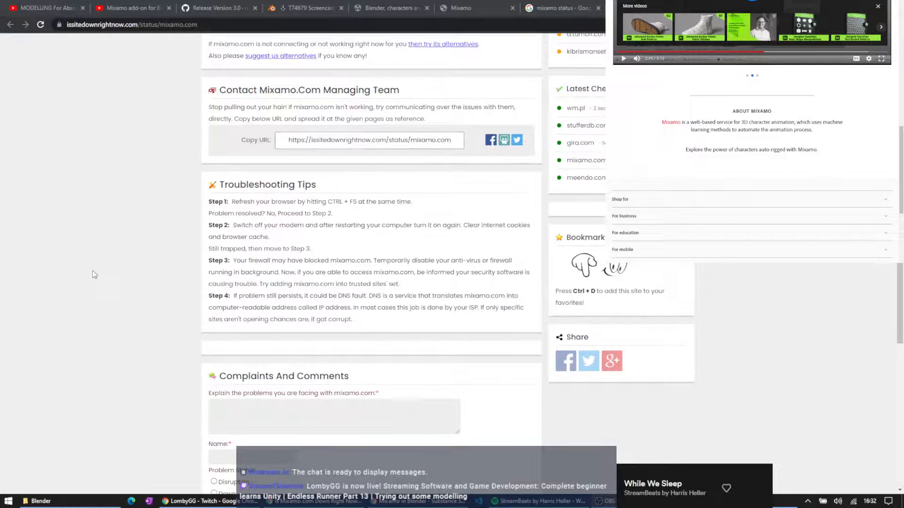
scroll(91, 276, down, 4)
scroll(86, 274, up, 10)
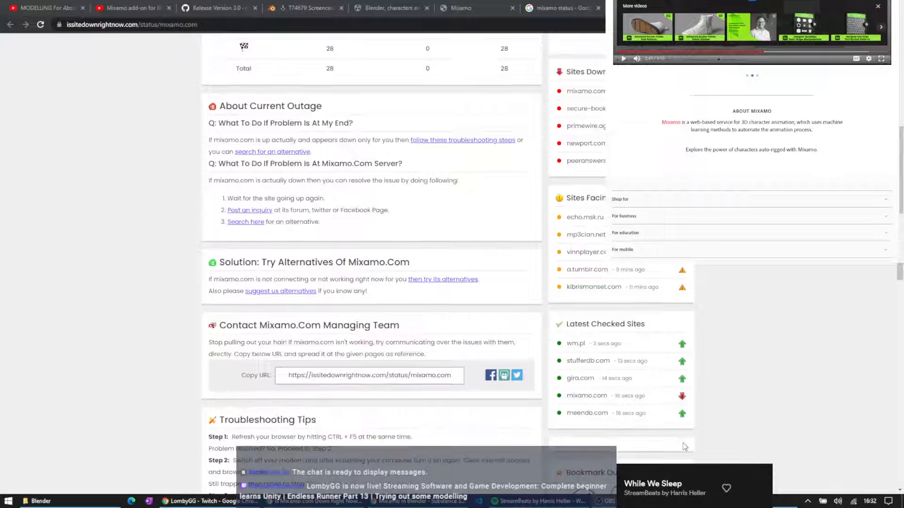
scroll(664, 410, up, 1)
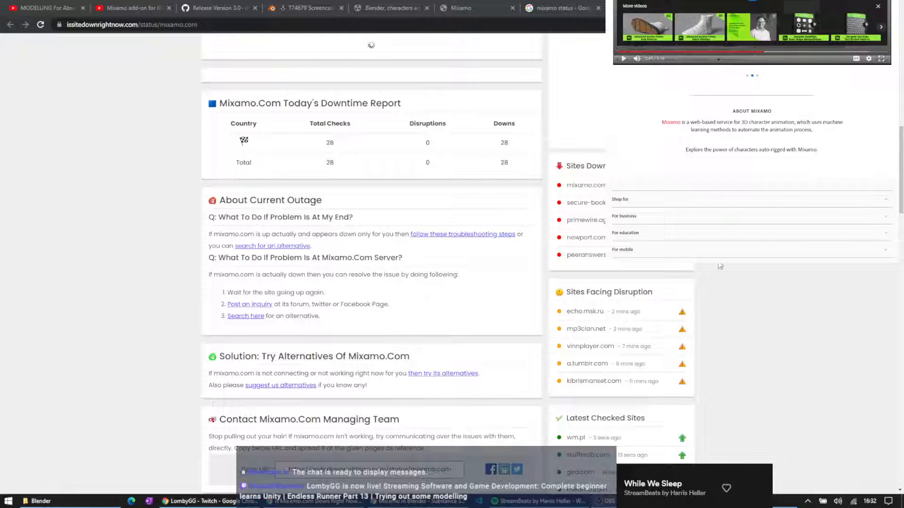
scroll(372, 264, up, 2)
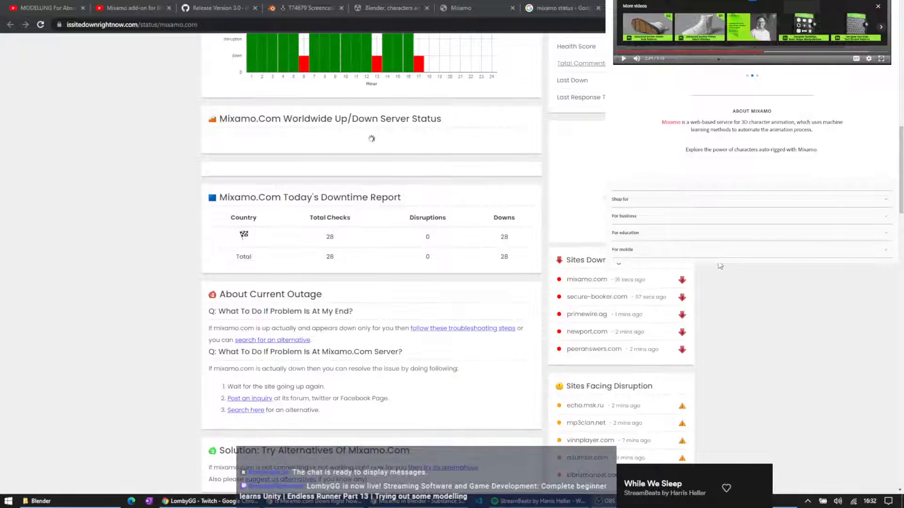
scroll(719, 269, up, 5)
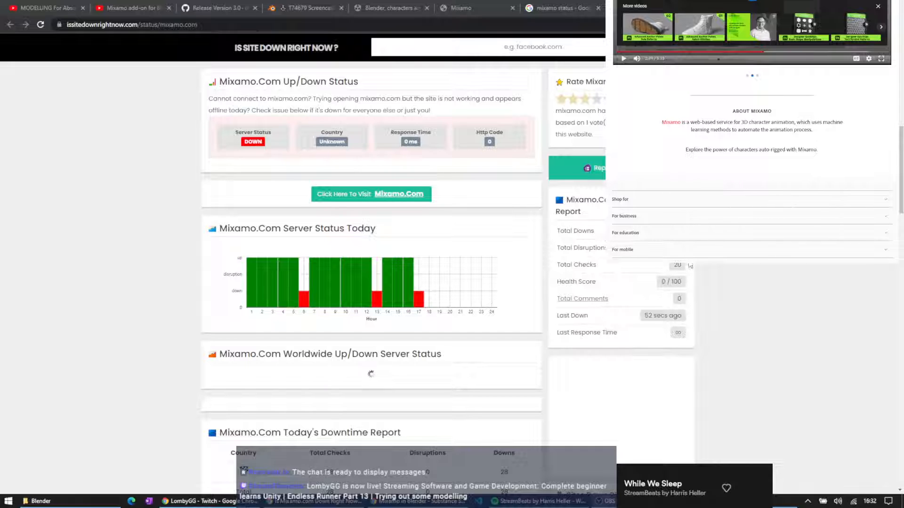
scroll(123, 262, down, 4)
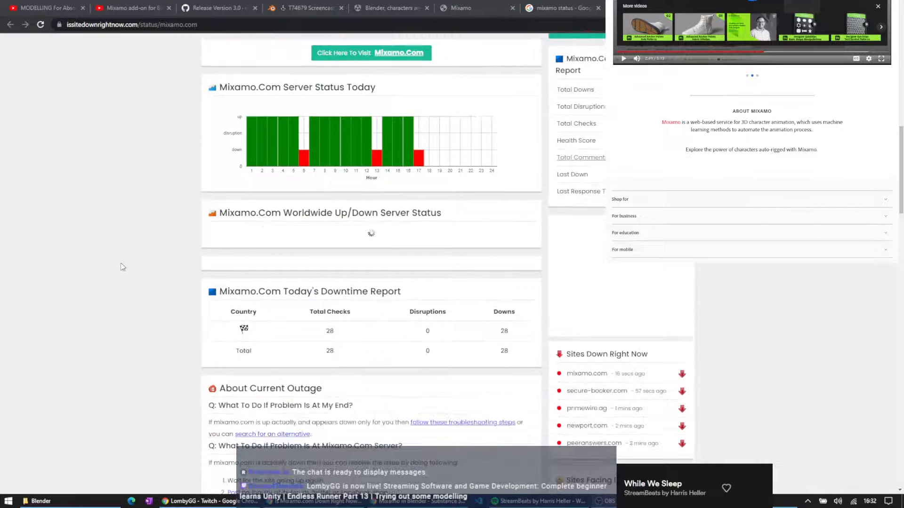
scroll(123, 262, up, 4)
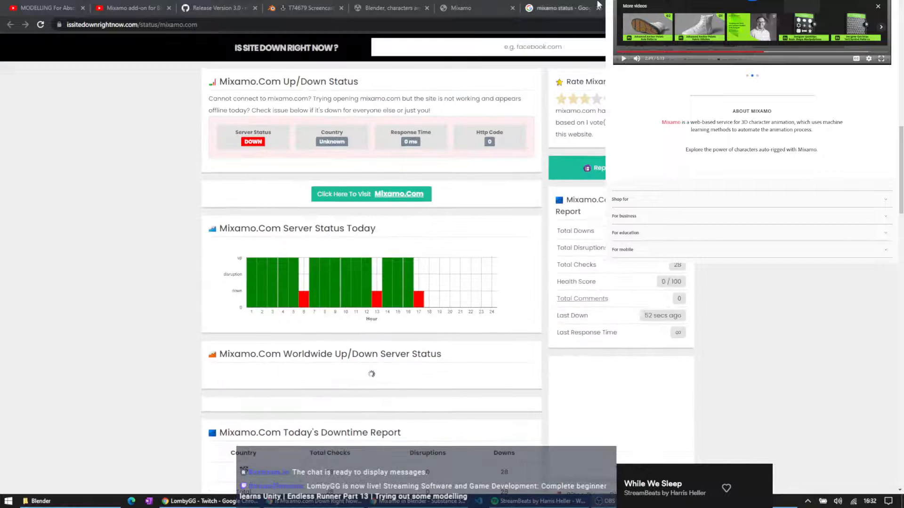
Revisit the StatusGator page, Unity forum thread and both YouTube tutorials, and look over the videos on the Mixamo add-on page
click(650, 8)
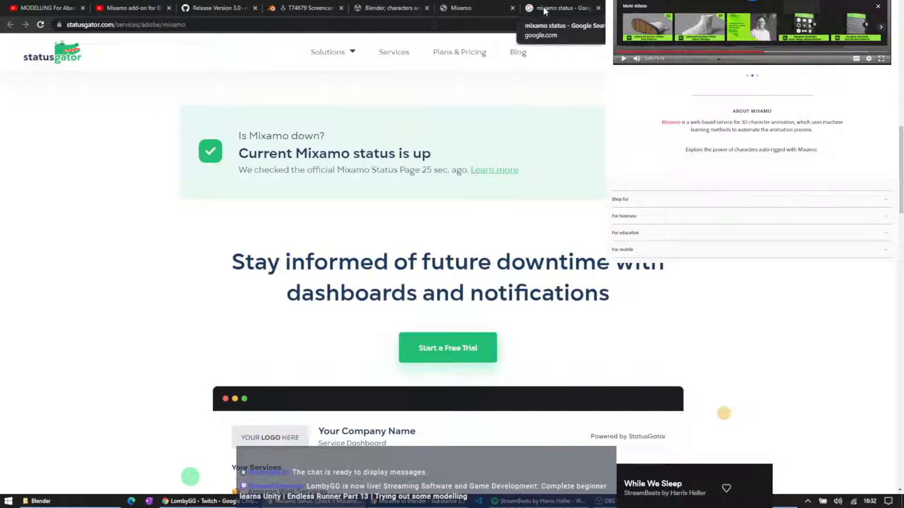
click(391, 9)
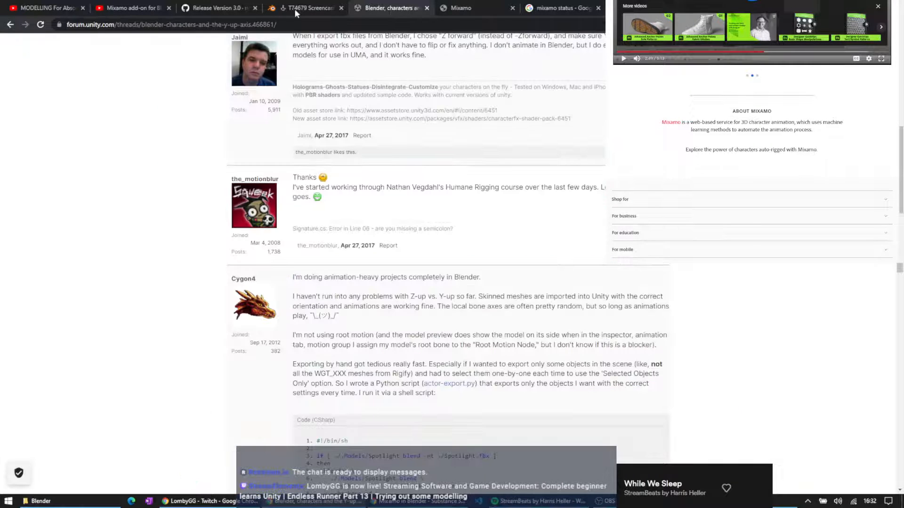
click(147, 10)
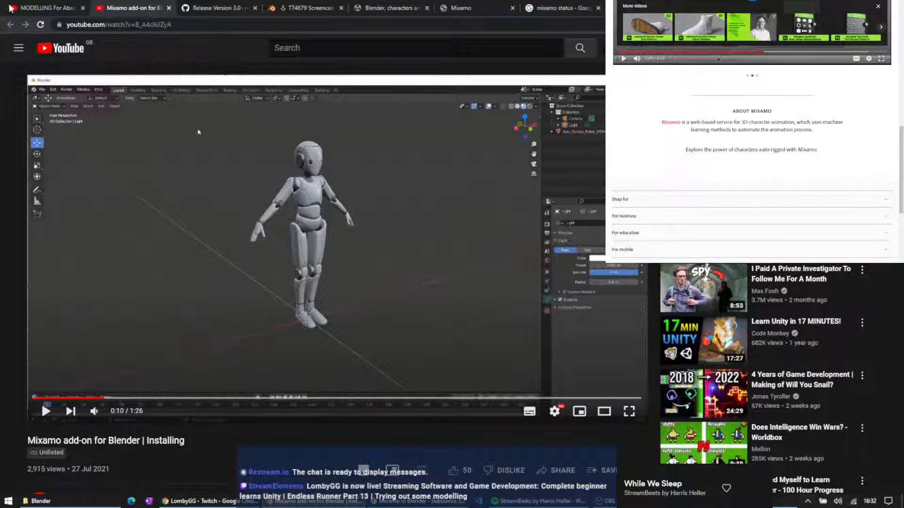
click(42, 12)
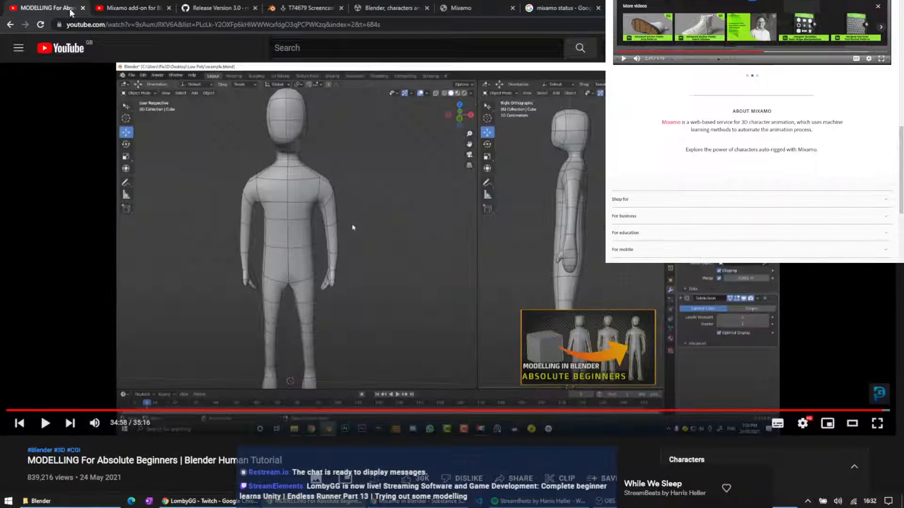
click(125, 11)
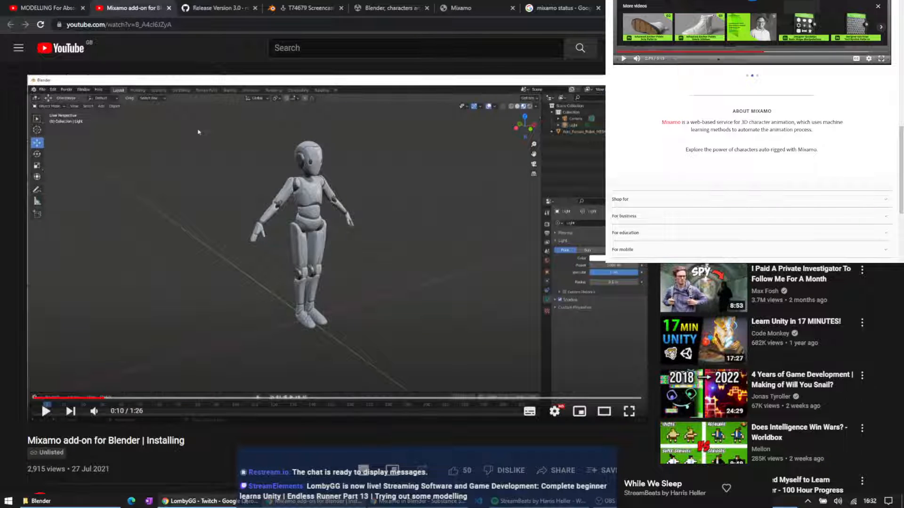
scroll(767, 8, up, 4)
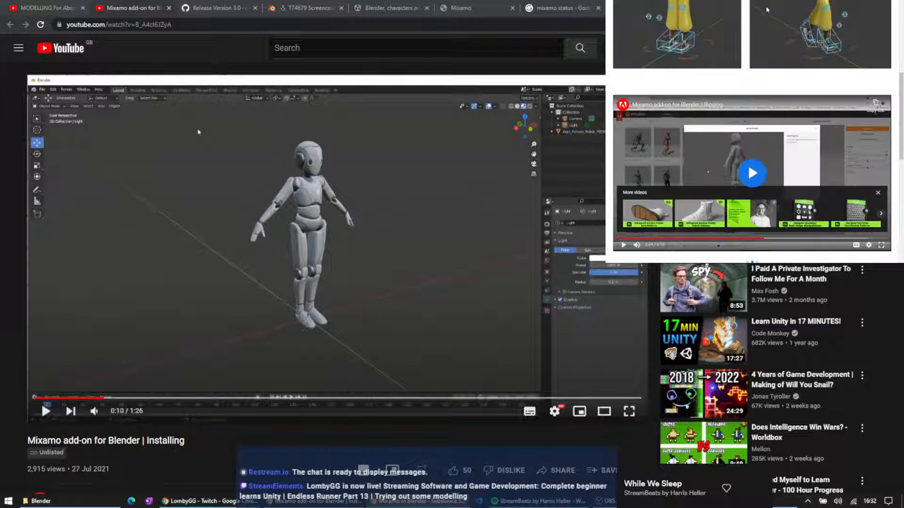
scroll(788, 115, down, 1)
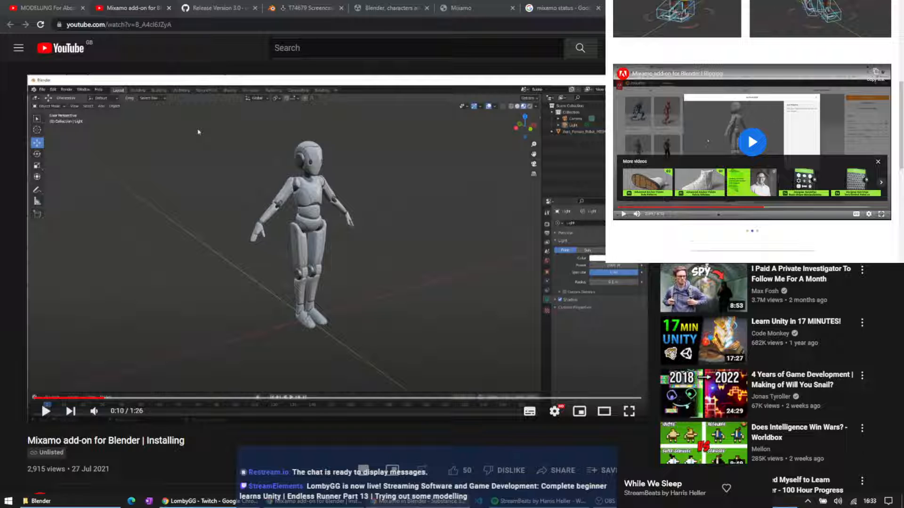
Close the Adobe home page and move the Mixamo in Blender page into the main browser window
key(super+shift+Left)
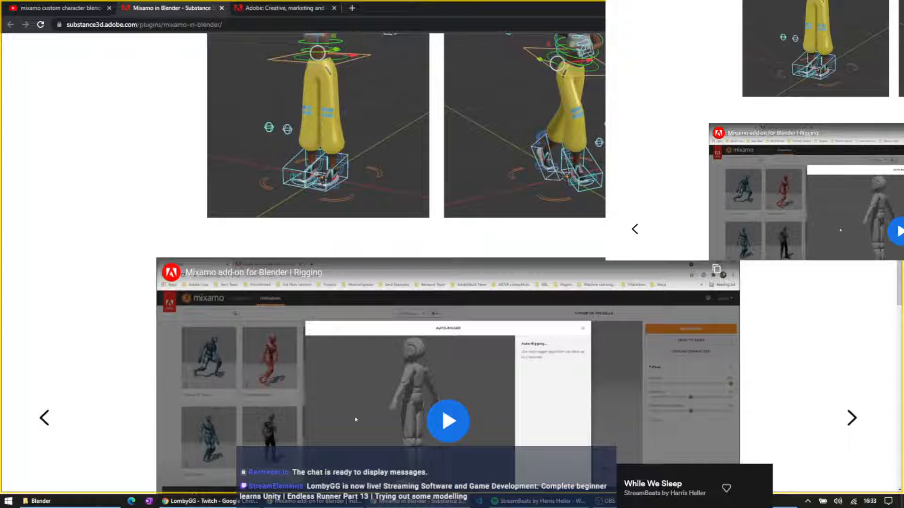
click(317, 502)
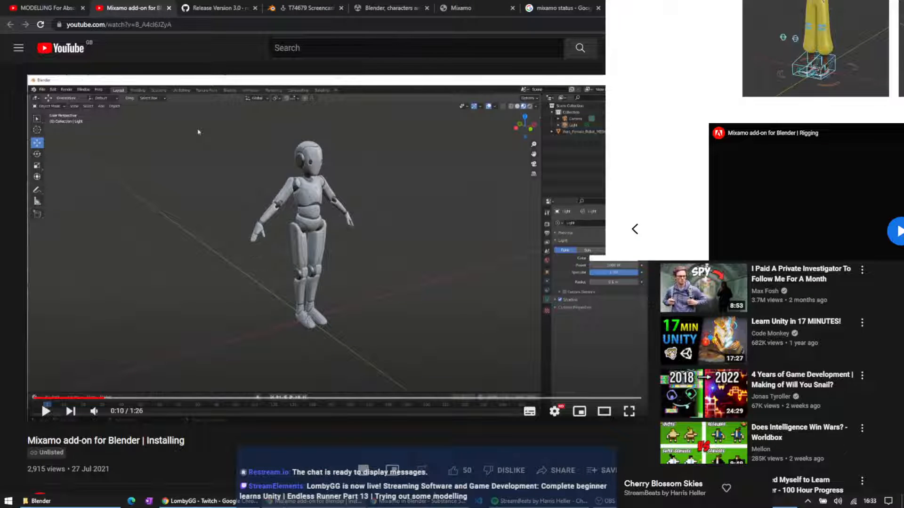
click(421, 502)
drag(435, 4, 559, 74)
click(509, 66)
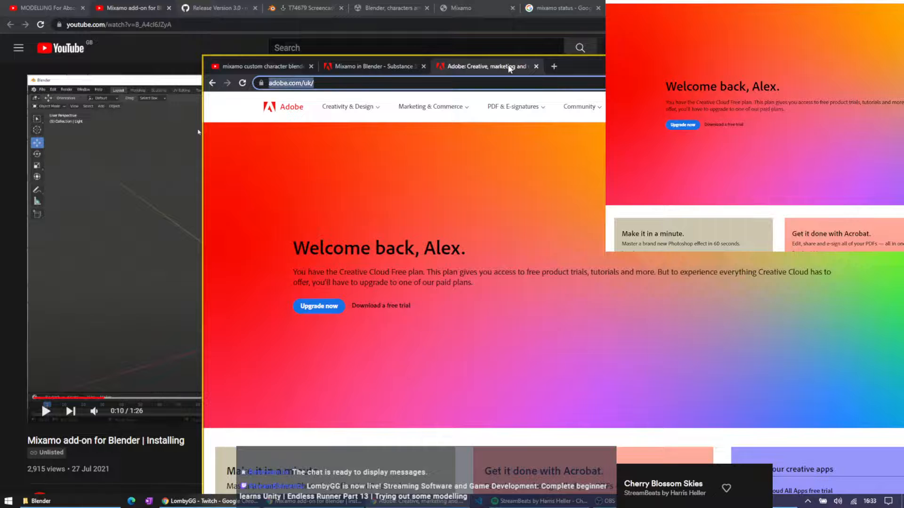
middle_click(508, 69)
drag(371, 69, 351, 9)
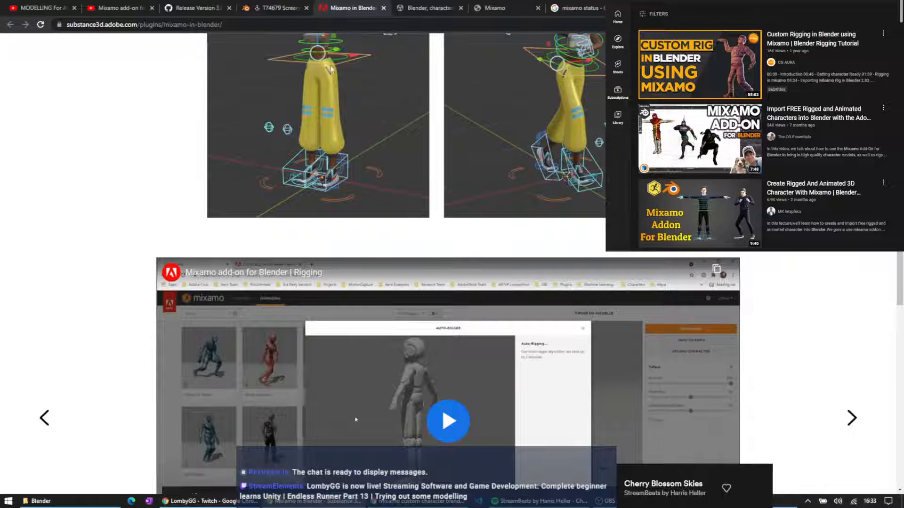
Close the Screencast Keys page and move the "mixamo custom character blender" YouTube results into the main browser window
click(272, 7)
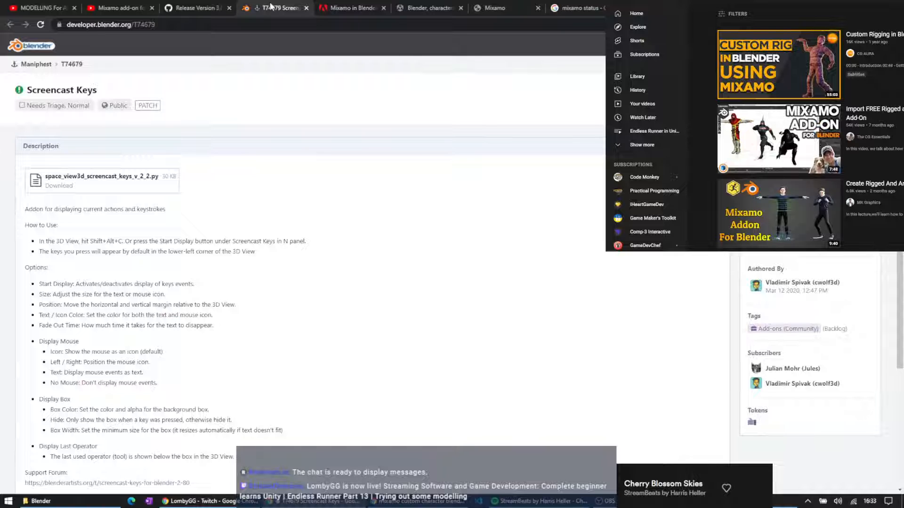
middle_click(272, 7)
click(333, 8)
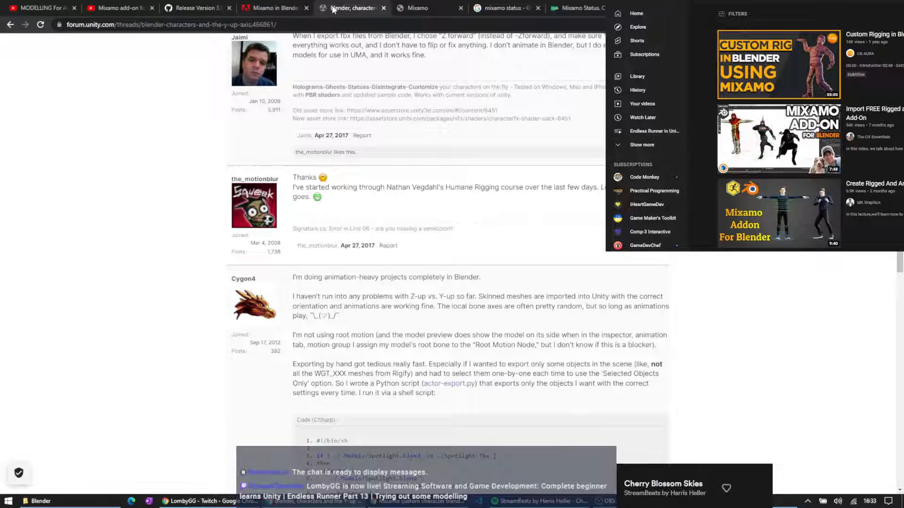
click(270, 10)
click(377, 501)
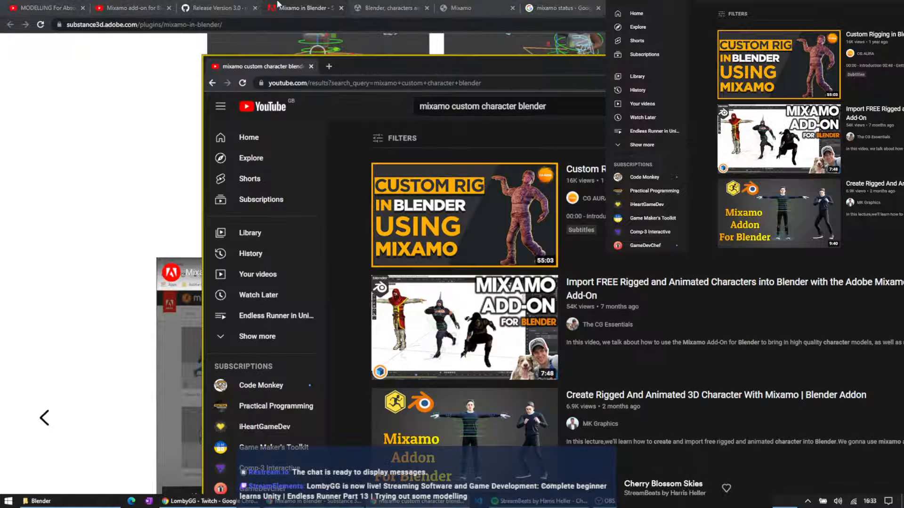
drag(277, 69, 269, 8)
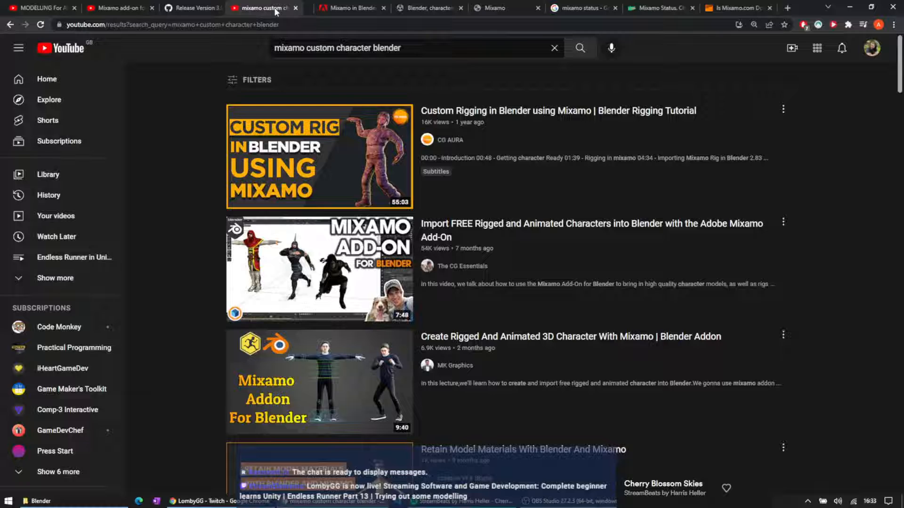
Play the Rigging video on the Mixamo in Blender page and split the Mixamo site off into its own browser window
click(349, 8)
scroll(417, 193, down, 2)
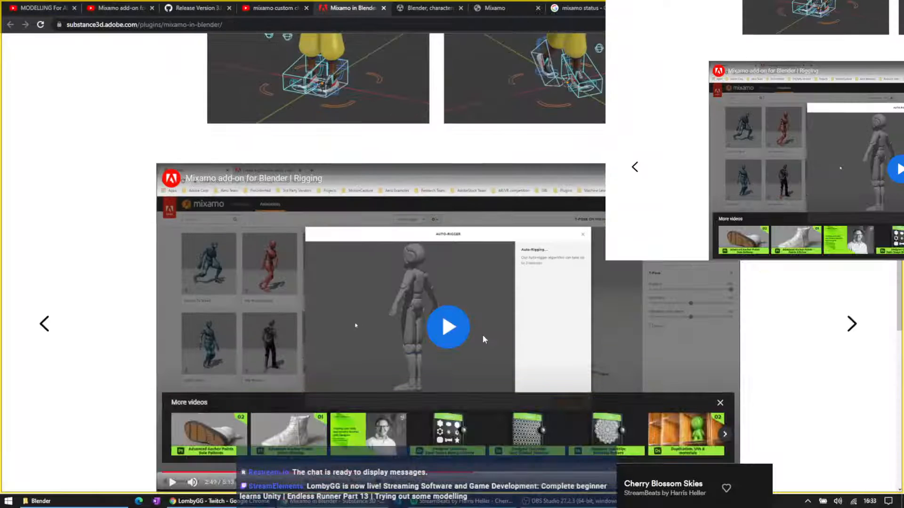
click(450, 330)
scroll(471, 269, down, 1)
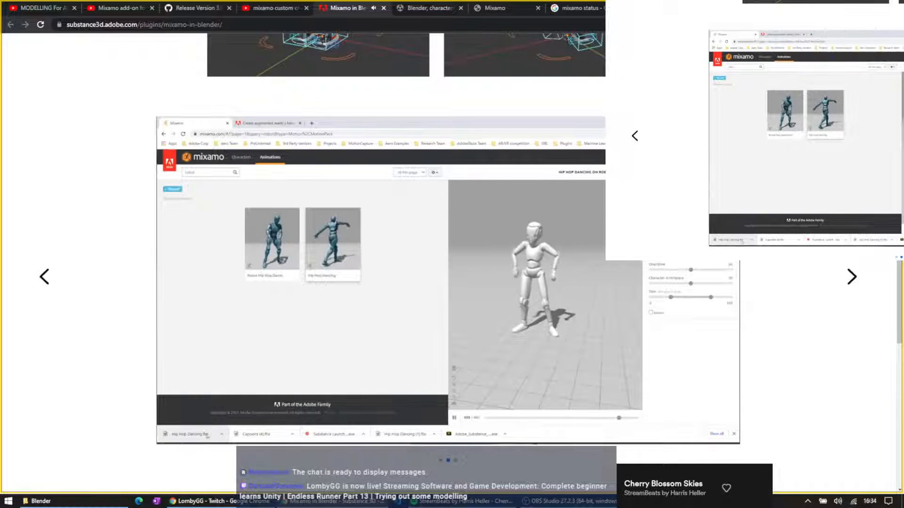
drag(522, 7, 903, 28)
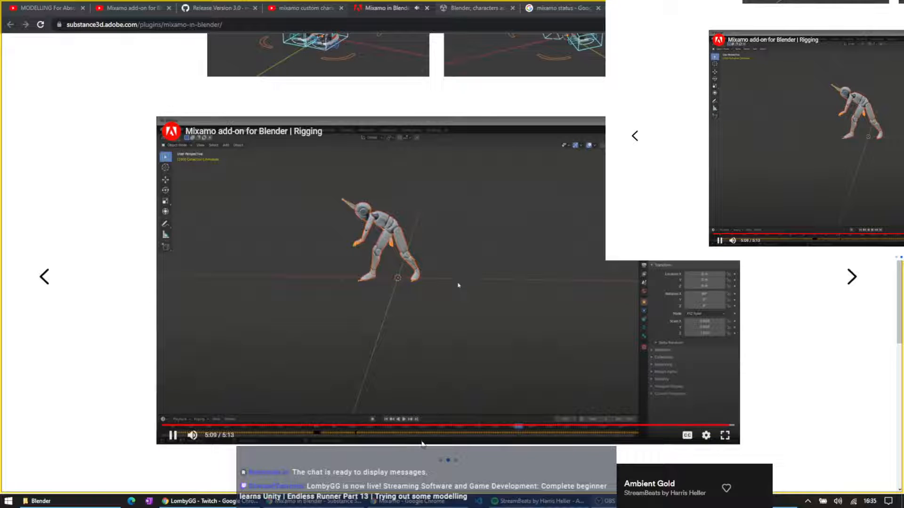
Play the Creating Control Rig video on the Mixamo in Blender page
click(456, 461)
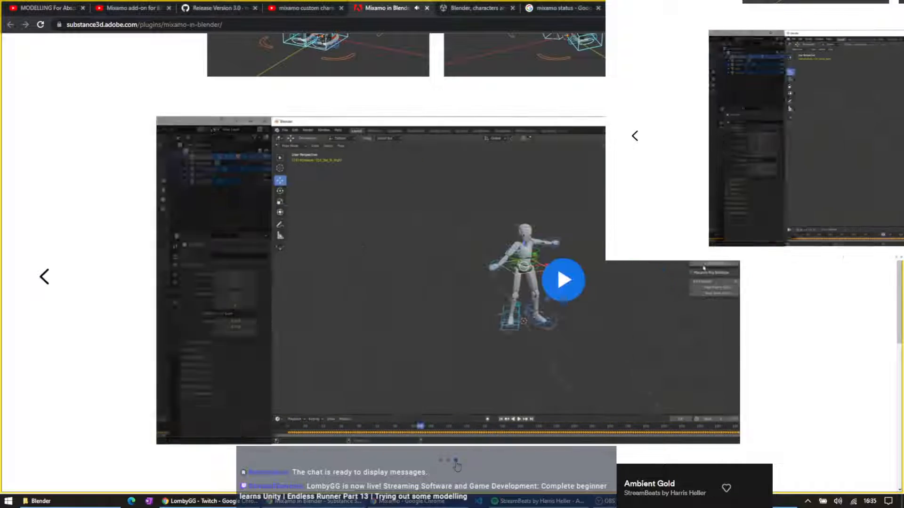
click(446, 294)
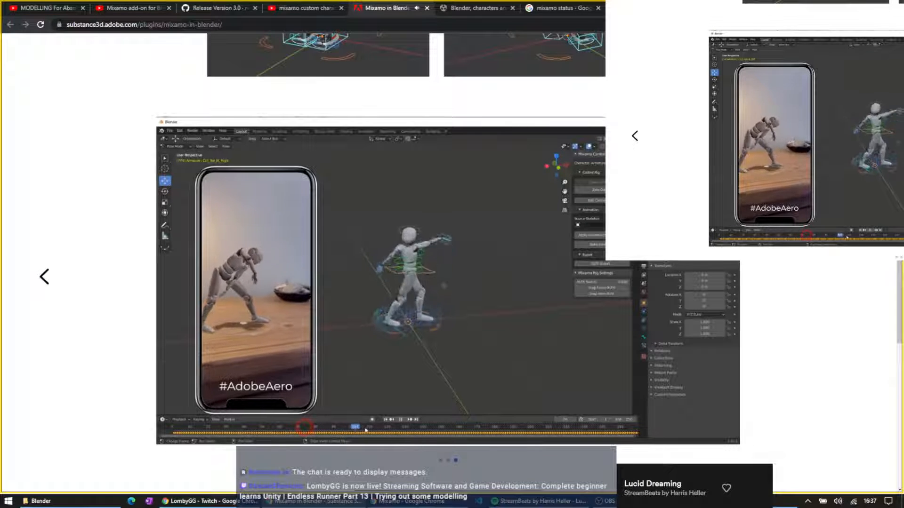
mouse_move(515, 415)
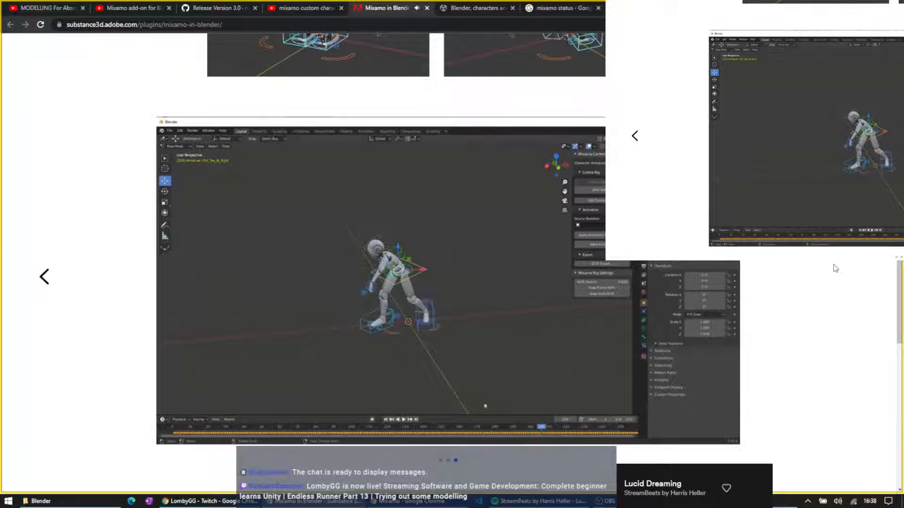
mouse_move(685, 416)
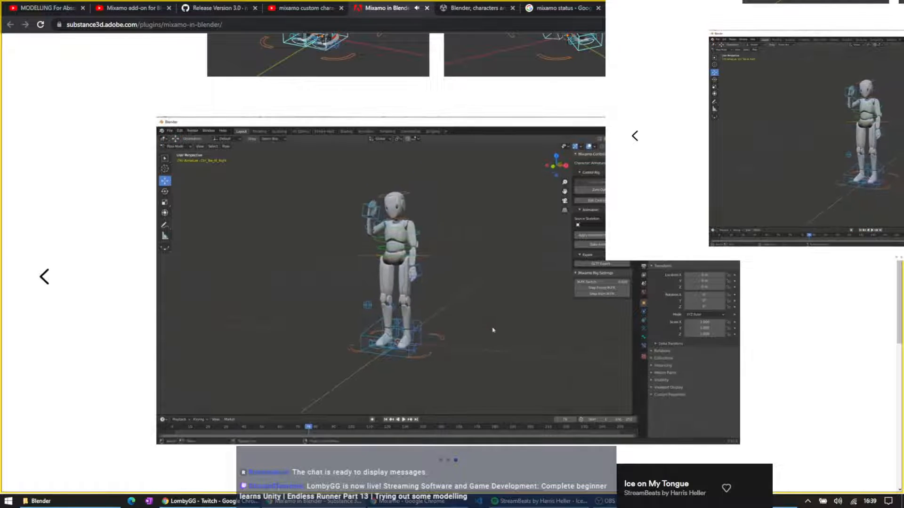
Check the mixamo.com outage report again and look over the rest of the Mixamo in Blender page
click(653, 8)
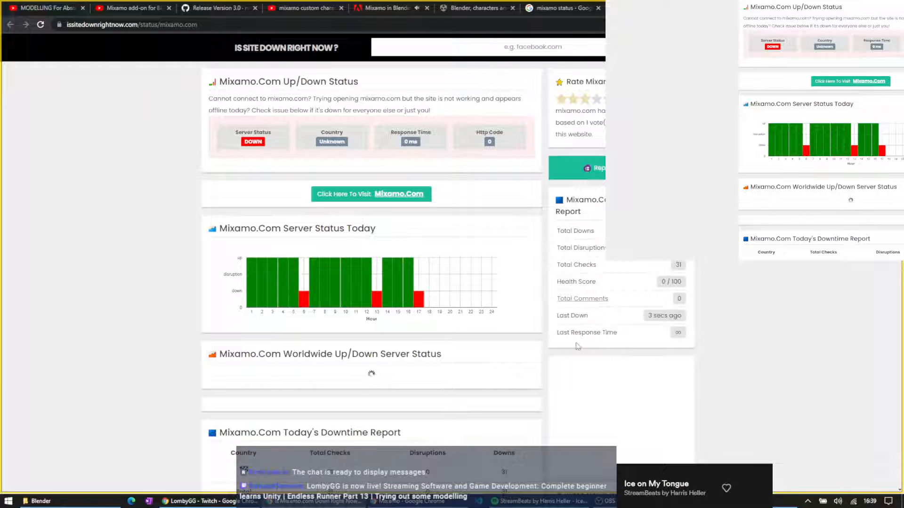
scroll(640, 359, down, 2)
scroll(184, 308, down, 3)
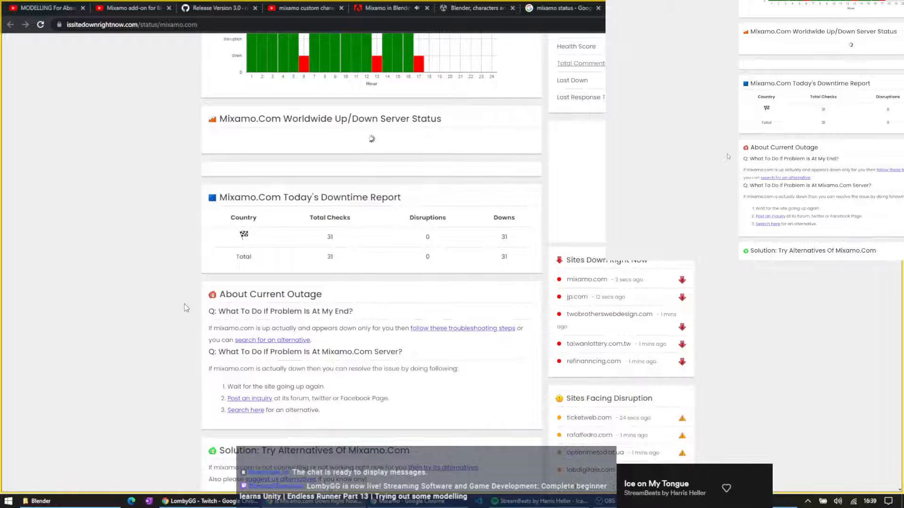
scroll(187, 308, up, 5)
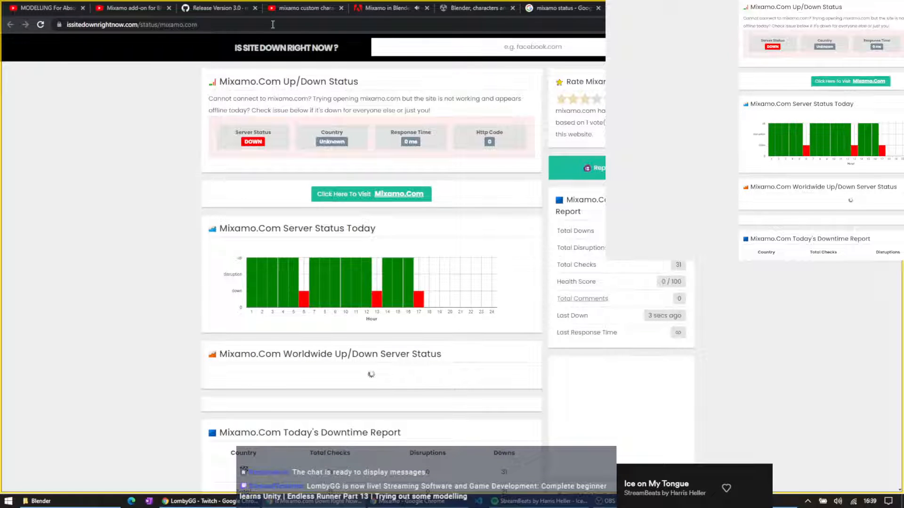
click(375, 11)
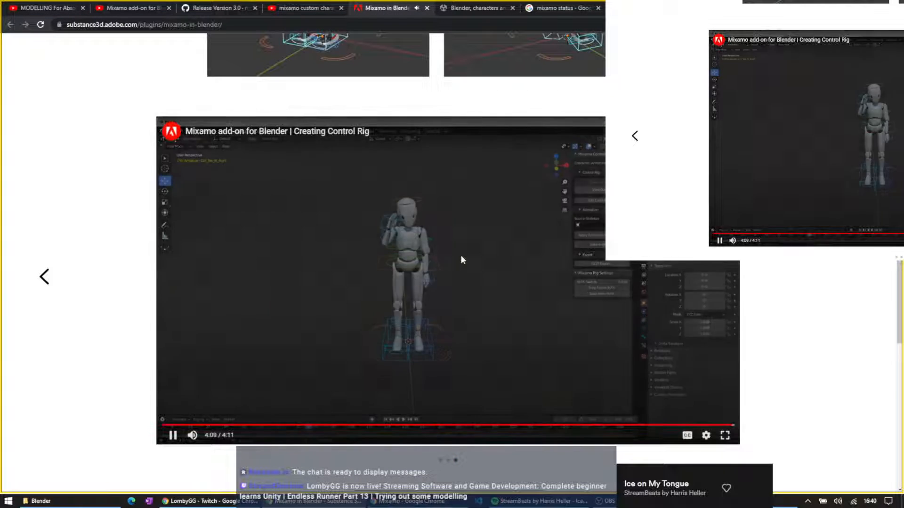
scroll(226, 253, down, 5)
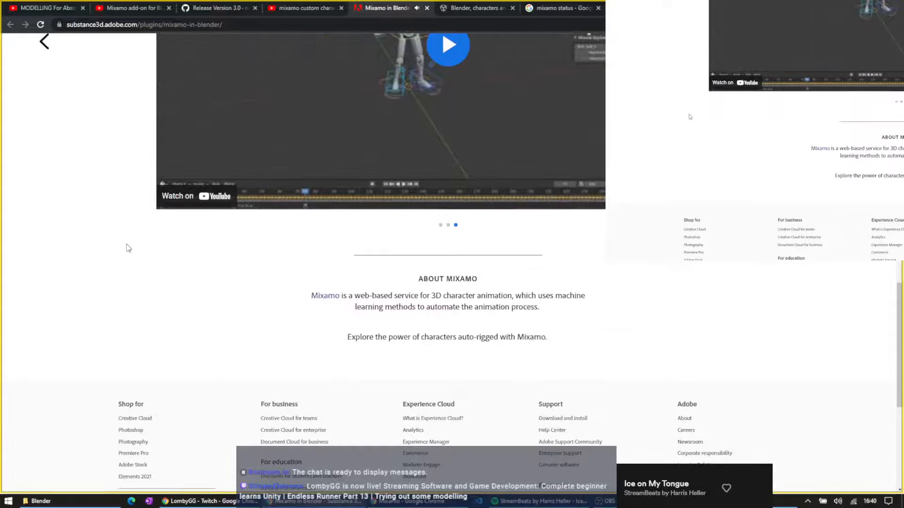
scroll(128, 248, up, 8)
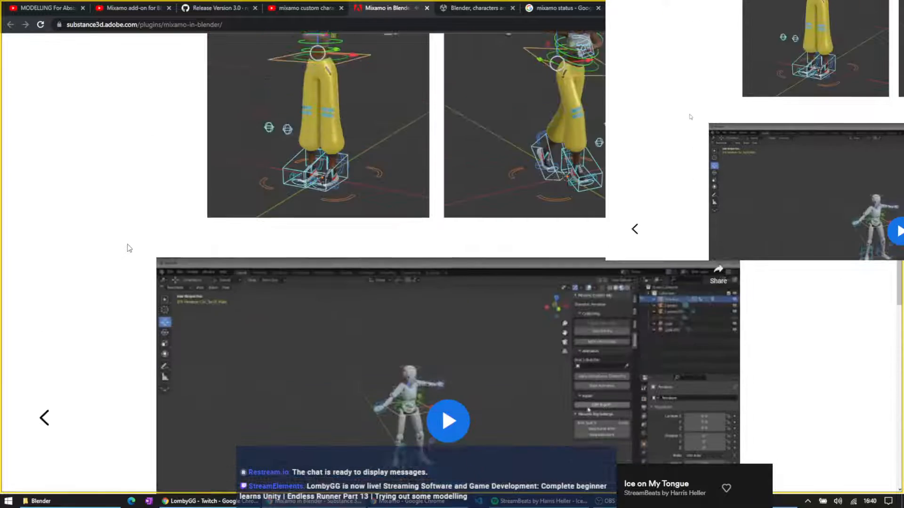
scroll(392, 216, up, 1)
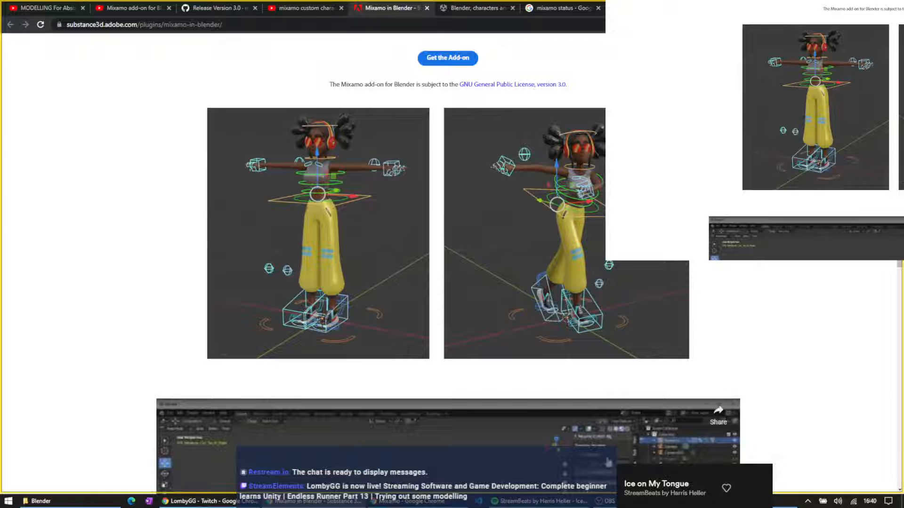
Check the character mesh from the side in Blender, and reload the Mixamo site in the browser
key(alt+Tab)
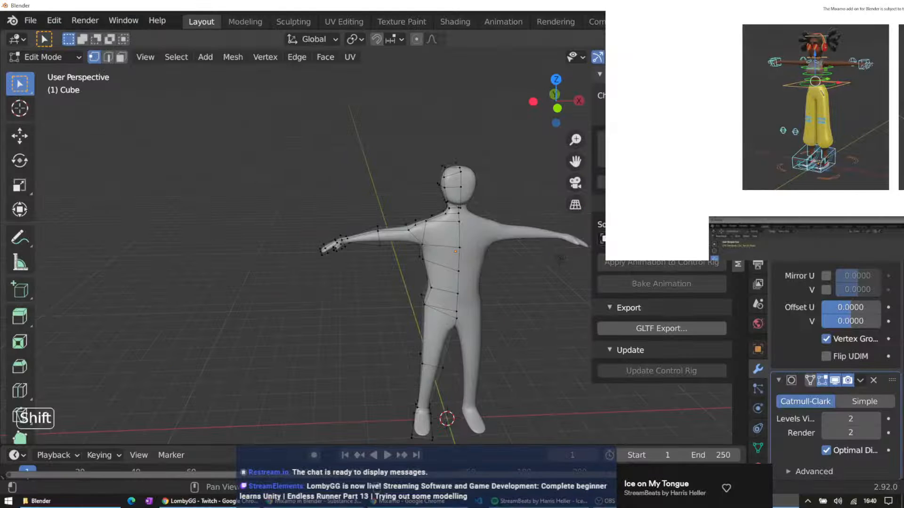
middle_drag(465, 240, 357, 193)
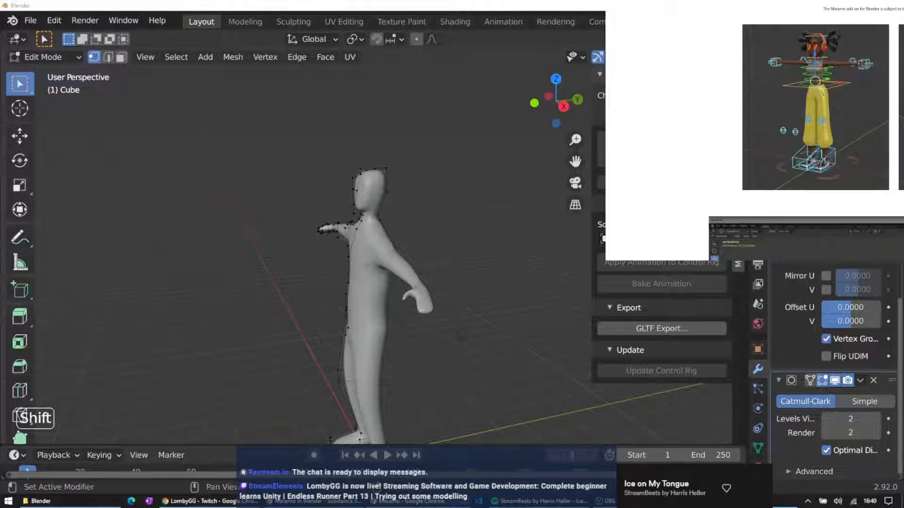
drag(903, 5, 226, 2)
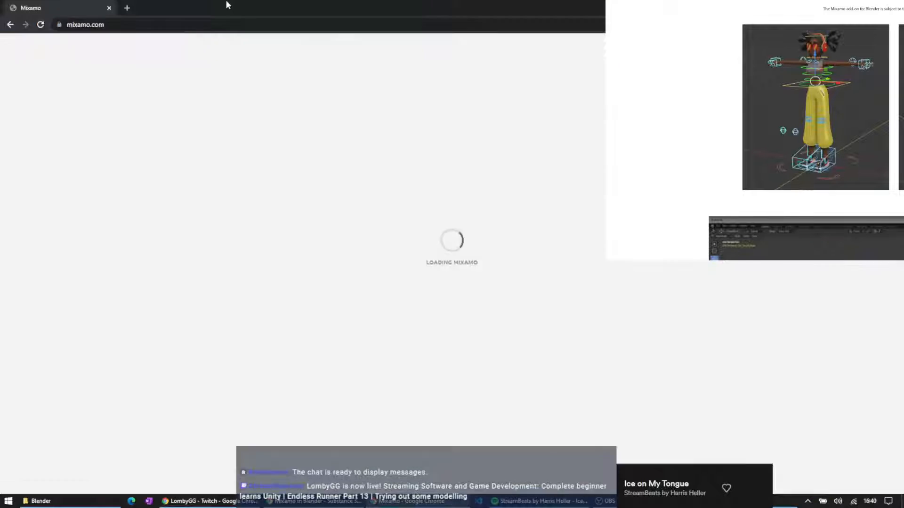
click(40, 25)
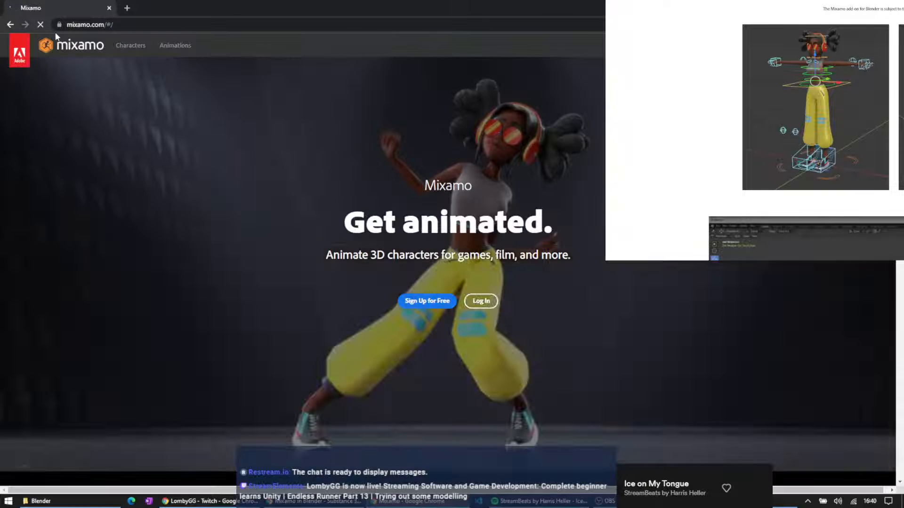
drag(353, 8, 903, 28)
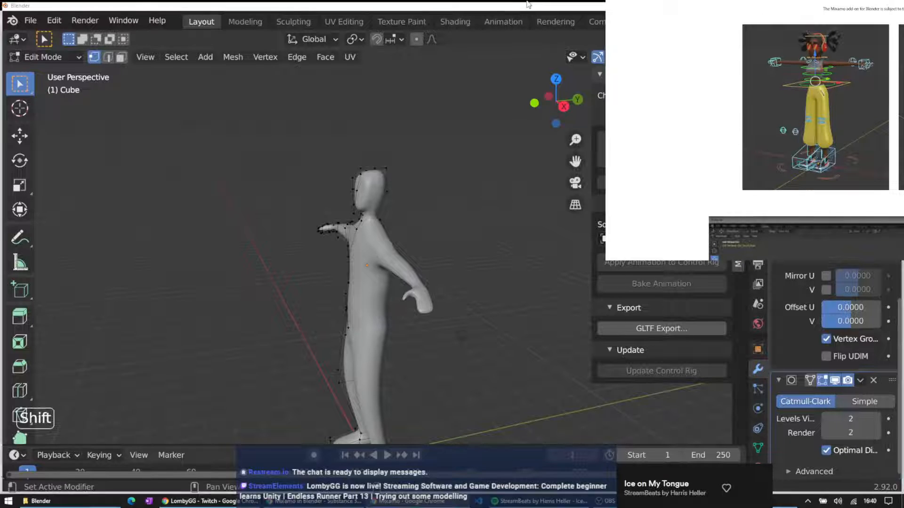
key(alt+Tab)
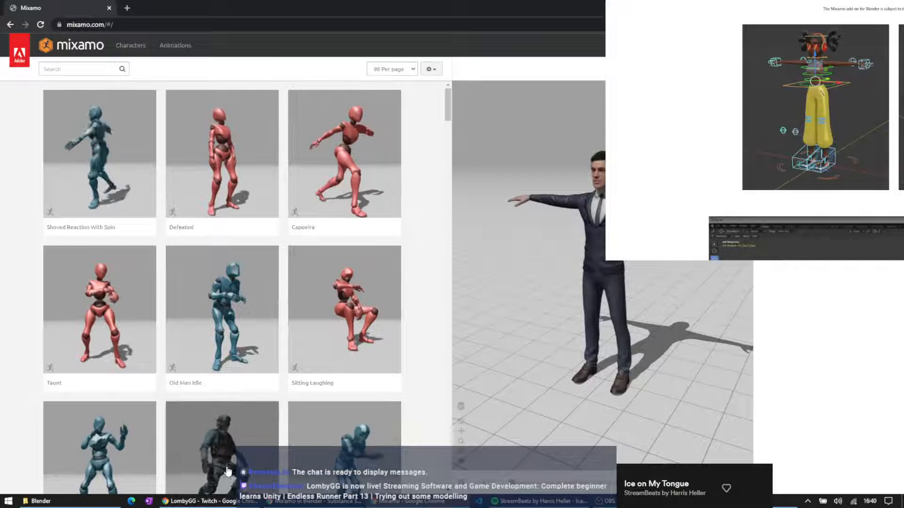
Upload simpleModel.fbx from the Blender folder on the Desktop as a Mixamo character
click(829, 116)
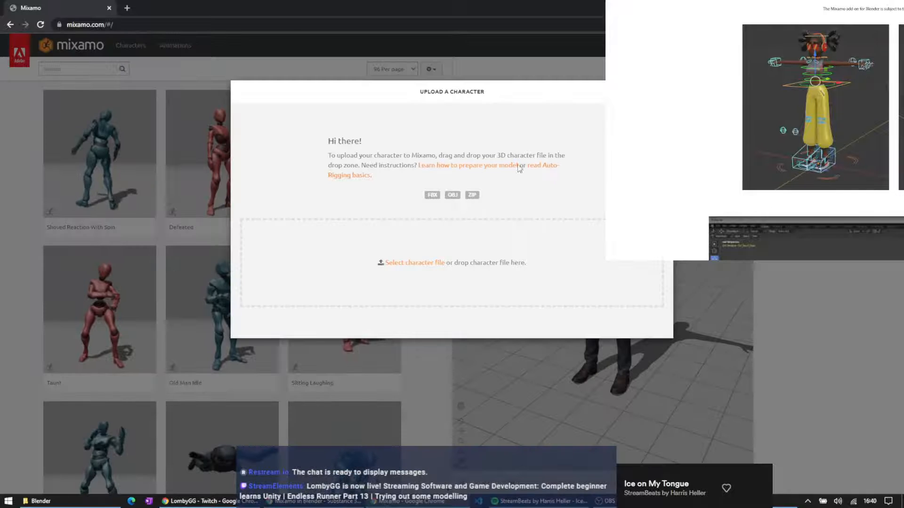
click(413, 262)
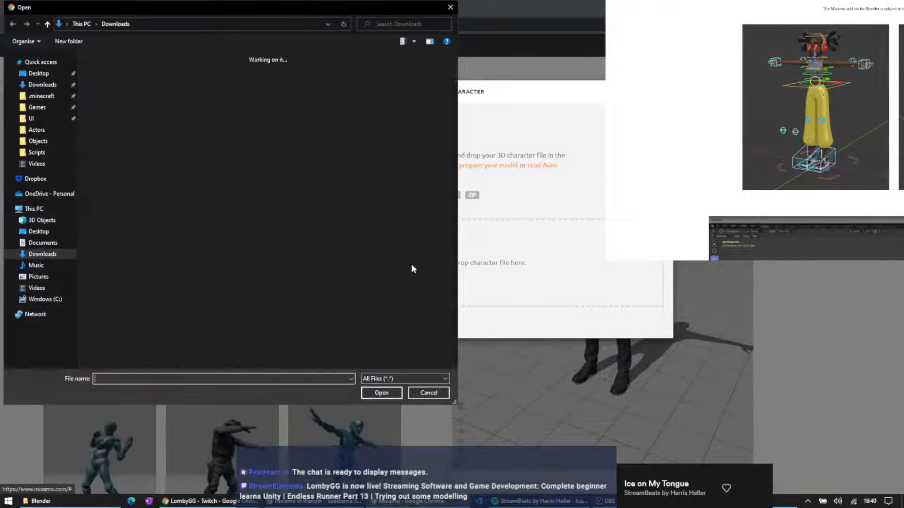
click(33, 118)
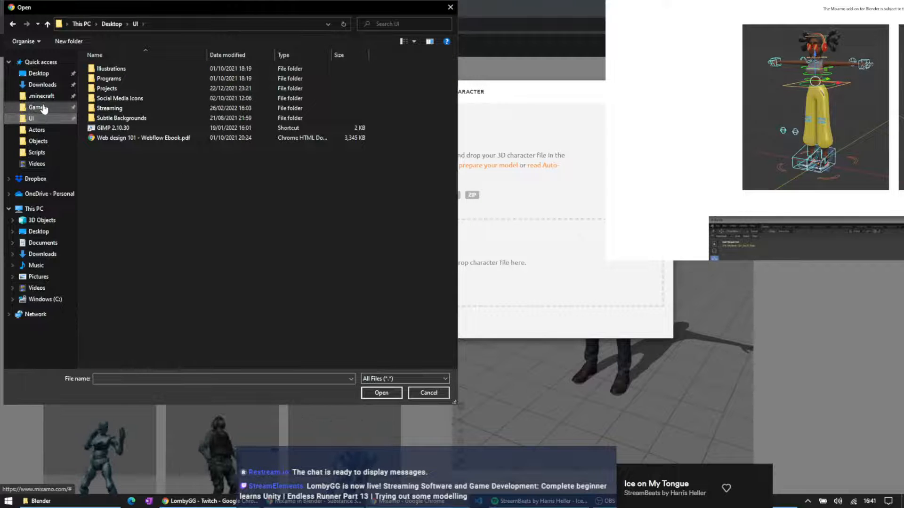
click(39, 74)
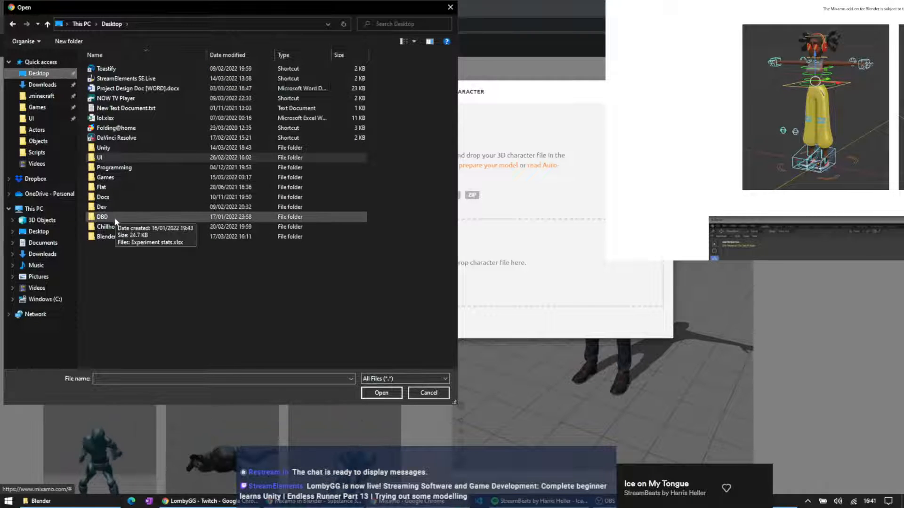
double_click(114, 236)
click(120, 119)
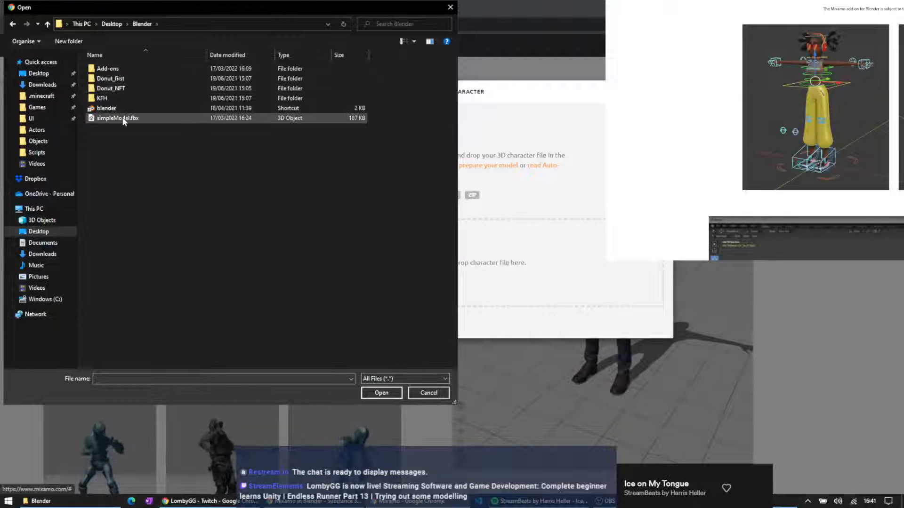
click(382, 393)
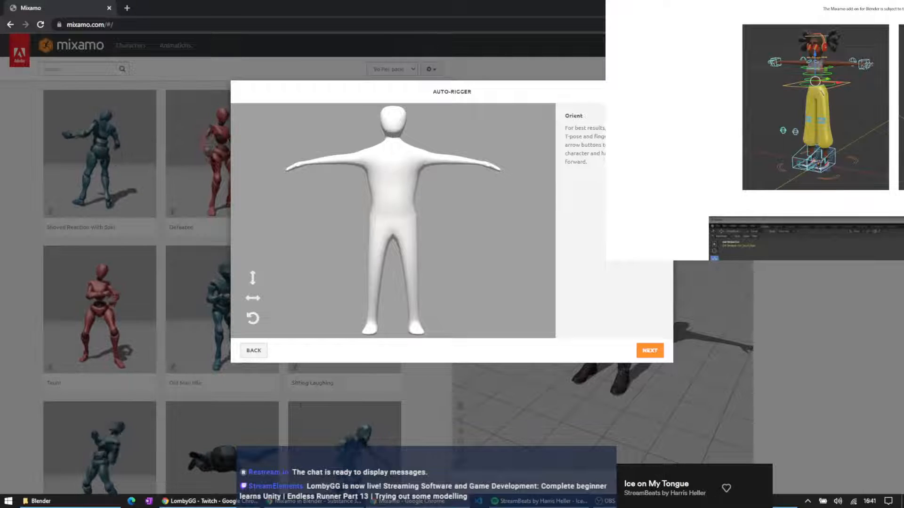
Accept the character's orientation in the Auto-Rigger and set the skeleton LOD to No Fingers (25)
click(648, 351)
click(521, 354)
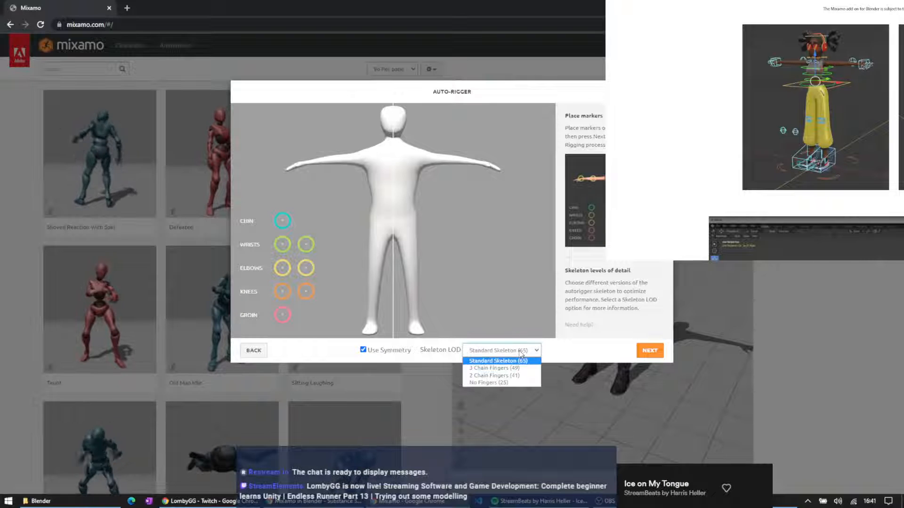
click(503, 384)
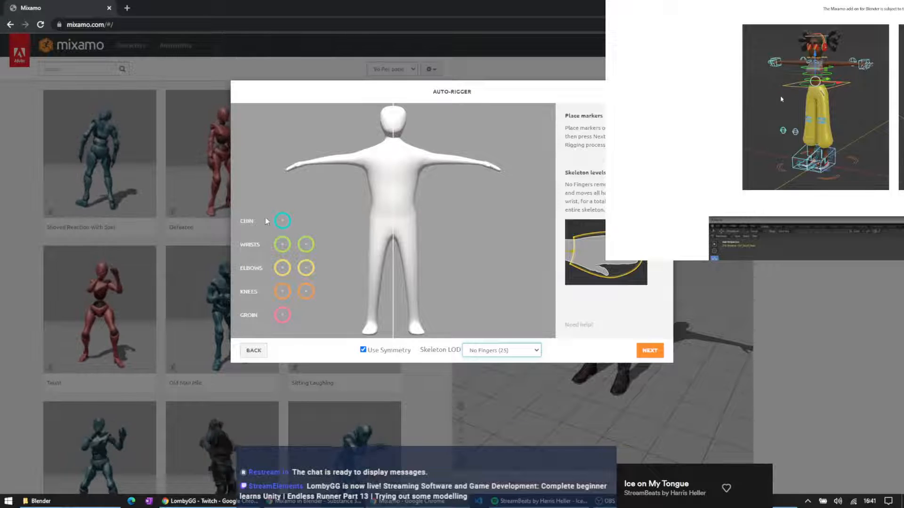
Place the chin, wrist, elbow, knee and groin markers symmetrically on the character, and complete the auto-rigging
mouse_move(281, 225)
mouse_down()
mouse_move(394, 162)
mouse_move(394, 137)
mouse_up()
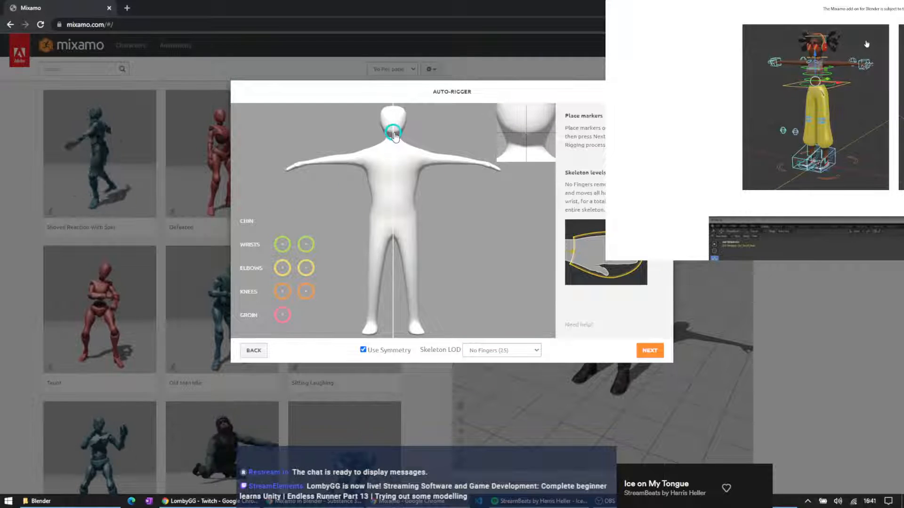
drag(282, 245, 304, 167)
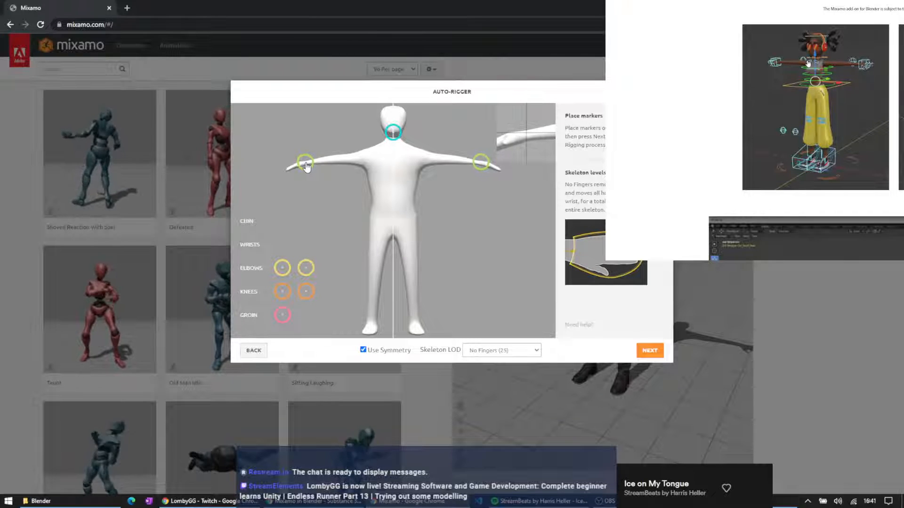
drag(282, 268, 331, 166)
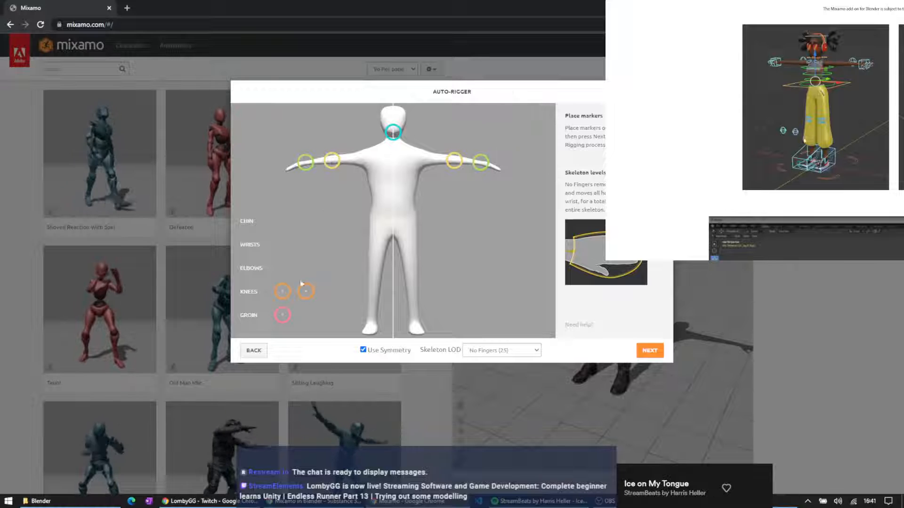
drag(282, 292, 375, 285)
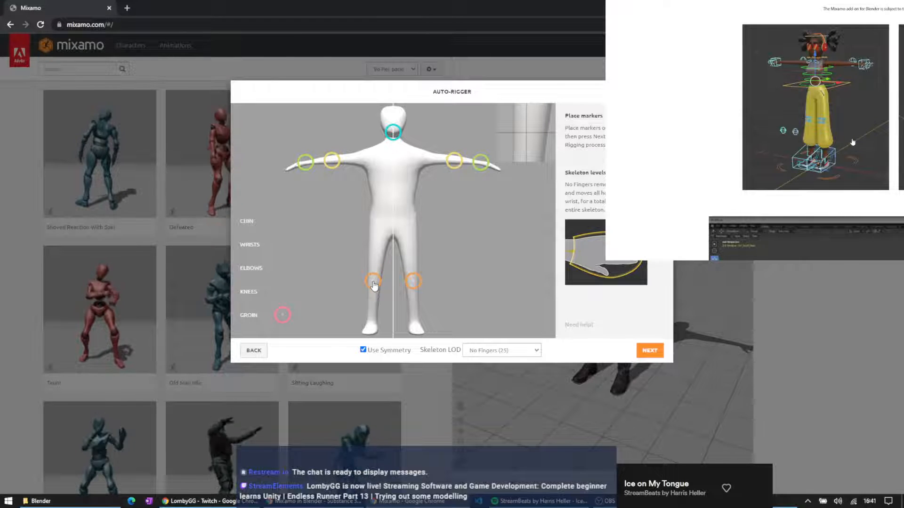
mouse_move(283, 315)
mouse_down()
mouse_move(363, 271)
mouse_move(394, 231)
mouse_up()
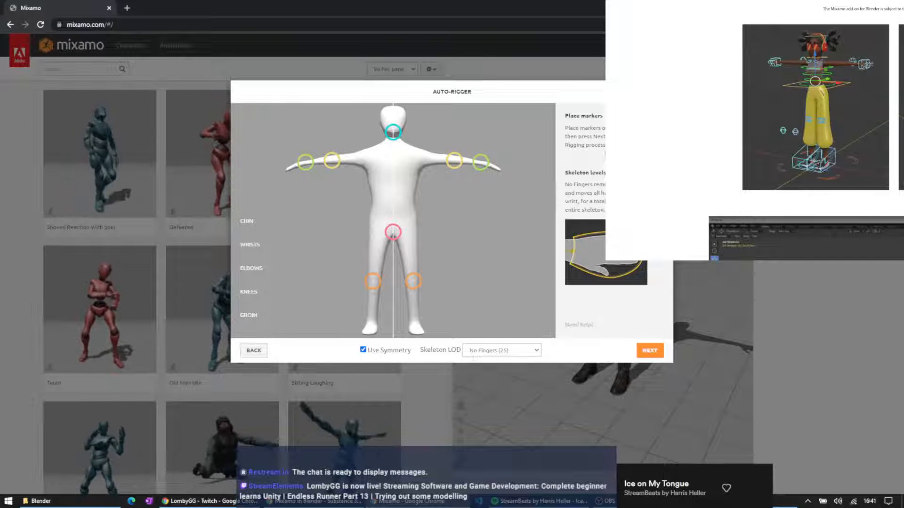
click(652, 352)
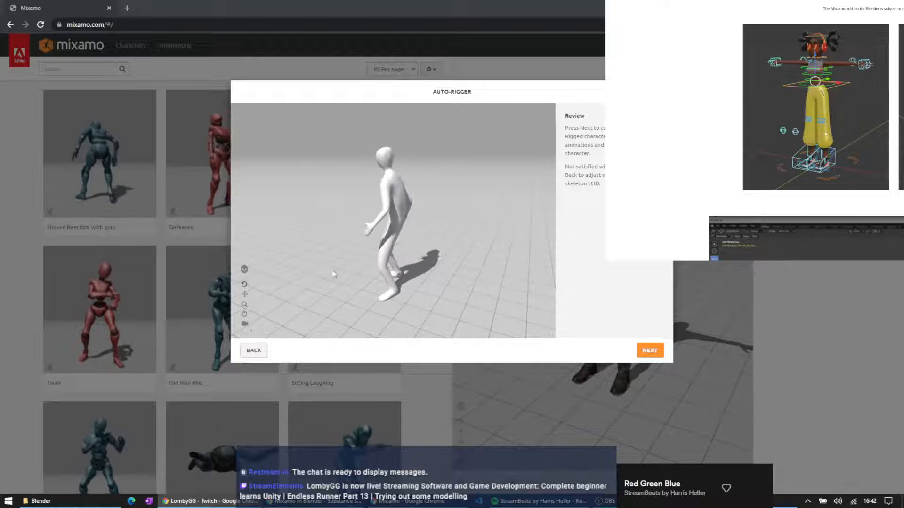
click(650, 352)
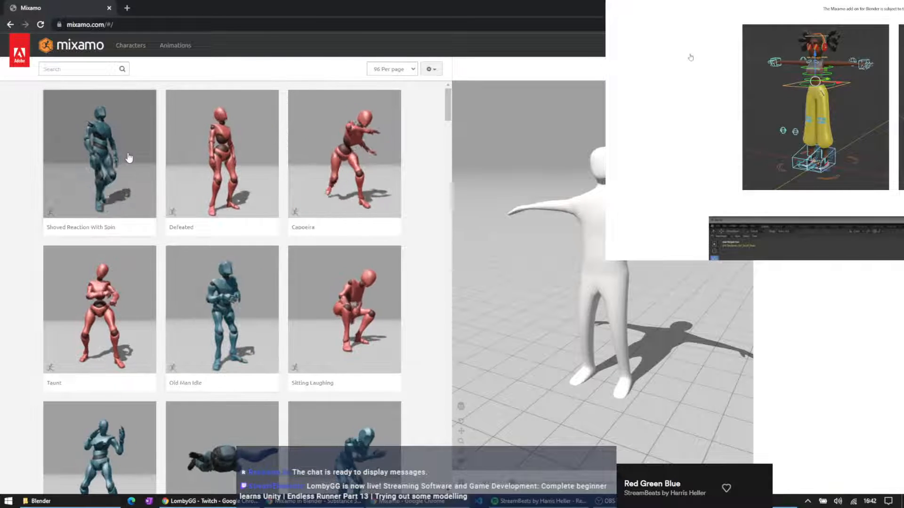
Preview the Capoeira animation and the blue figure's Jumping Down animation on the rigged character
click(361, 156)
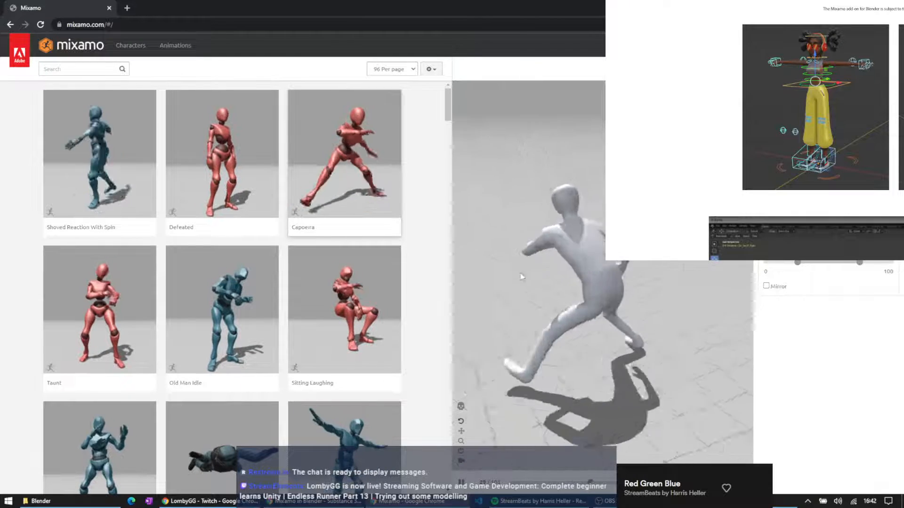
drag(560, 265, 697, 228)
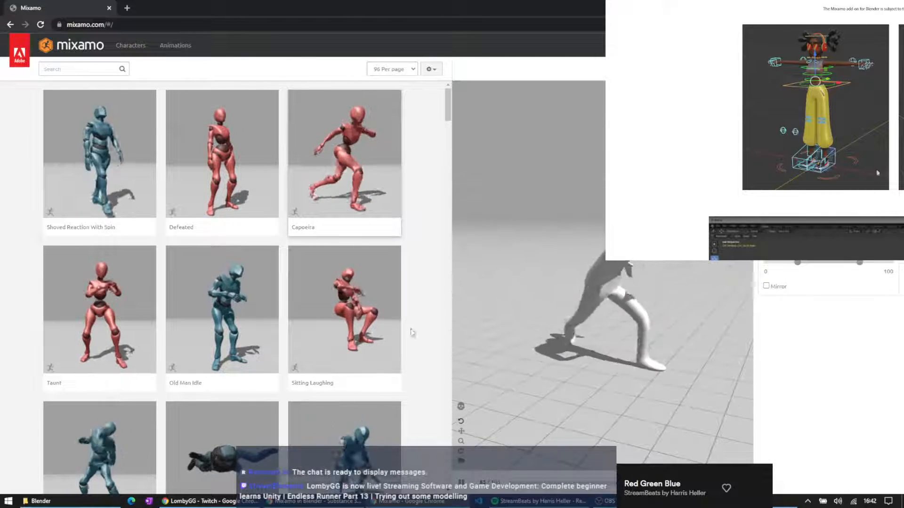
scroll(373, 332, down, 1)
scroll(339, 330, down, 2)
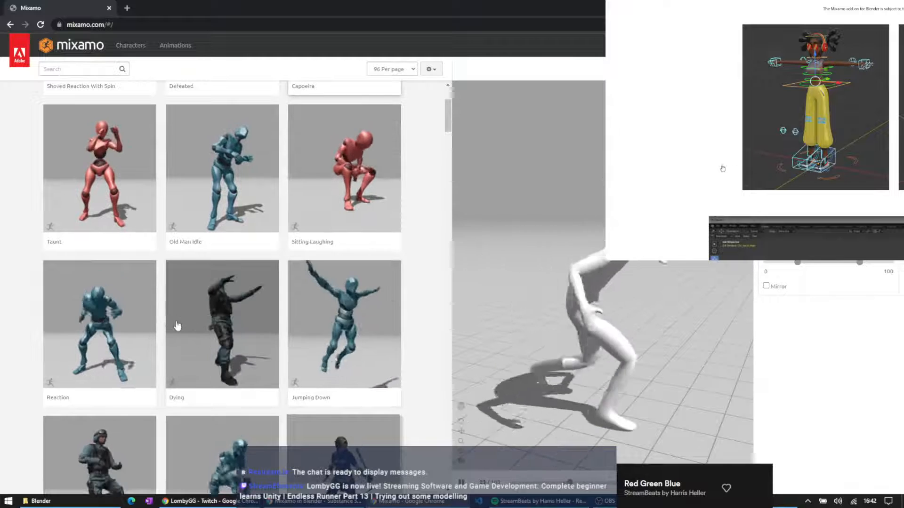
scroll(301, 300, down, 2)
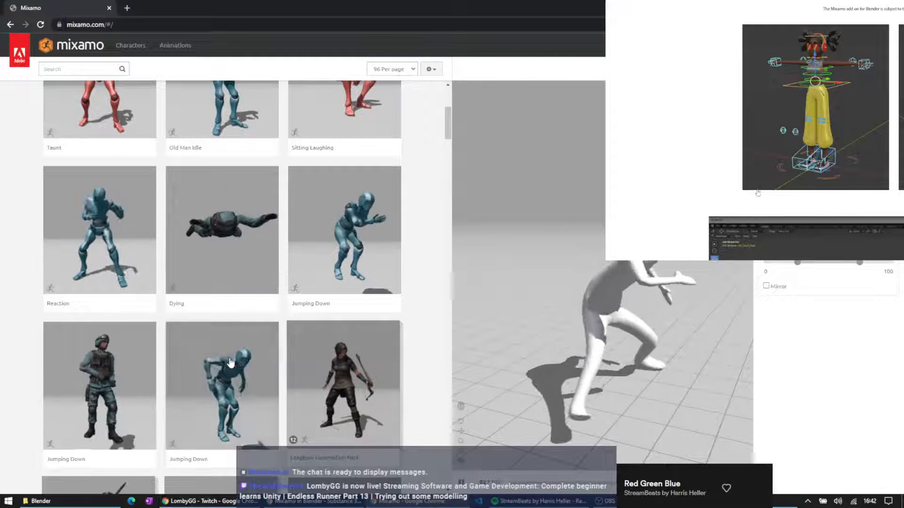
click(230, 363)
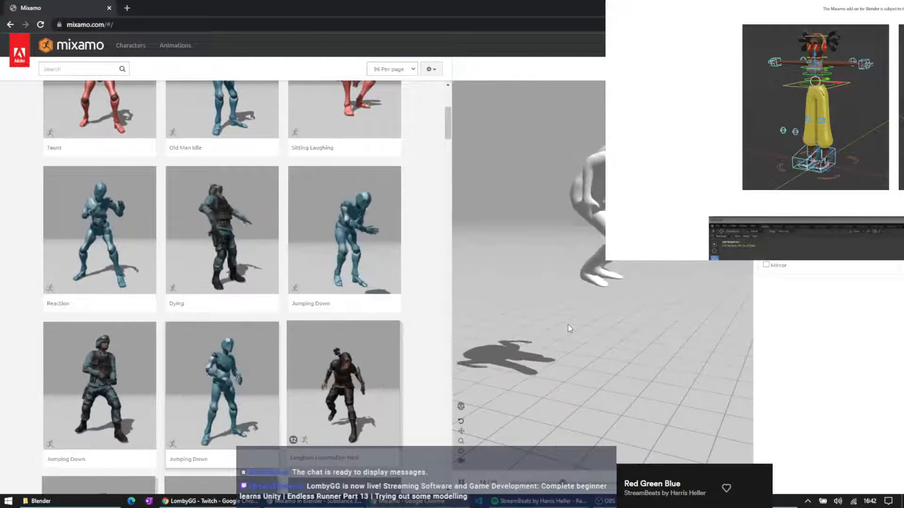
drag(638, 302, 610, 292)
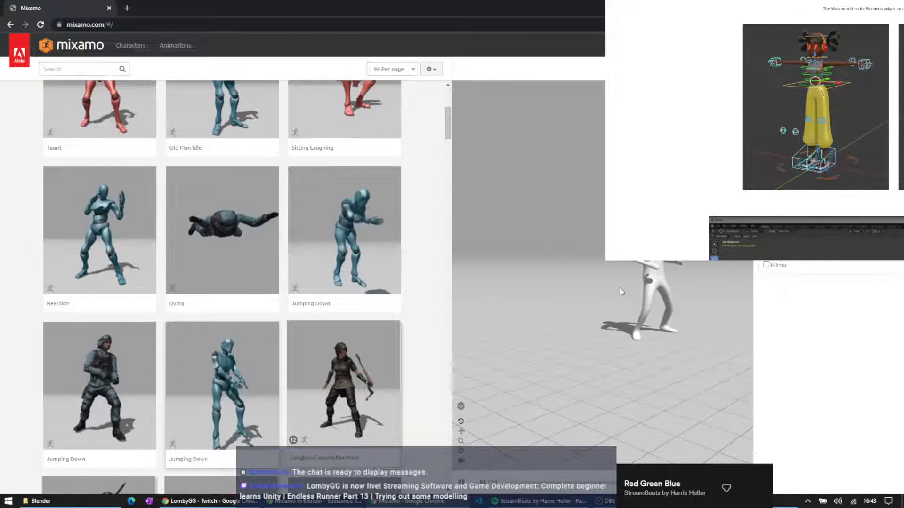
Preview Hip Hop Dancing on the rigged character, and apply the Fall Flat animation to it
scroll(348, 311, down, 5)
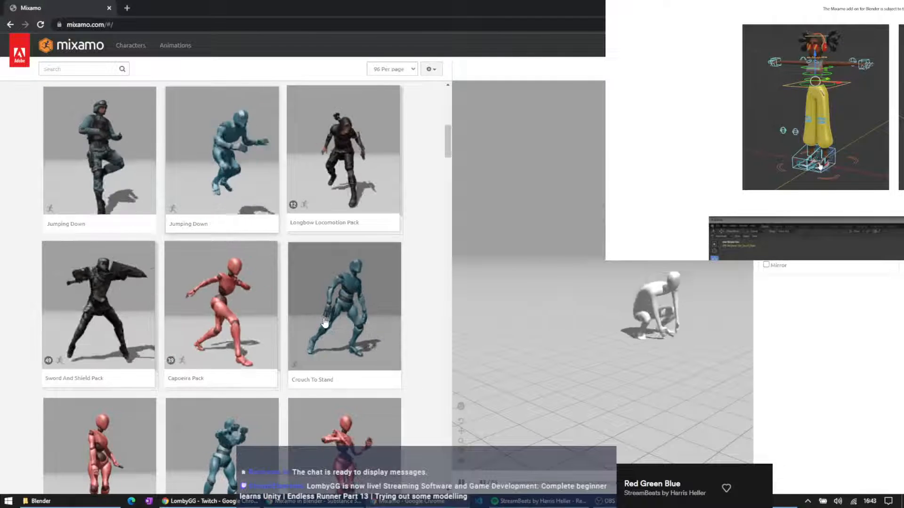
scroll(324, 323, down, 5)
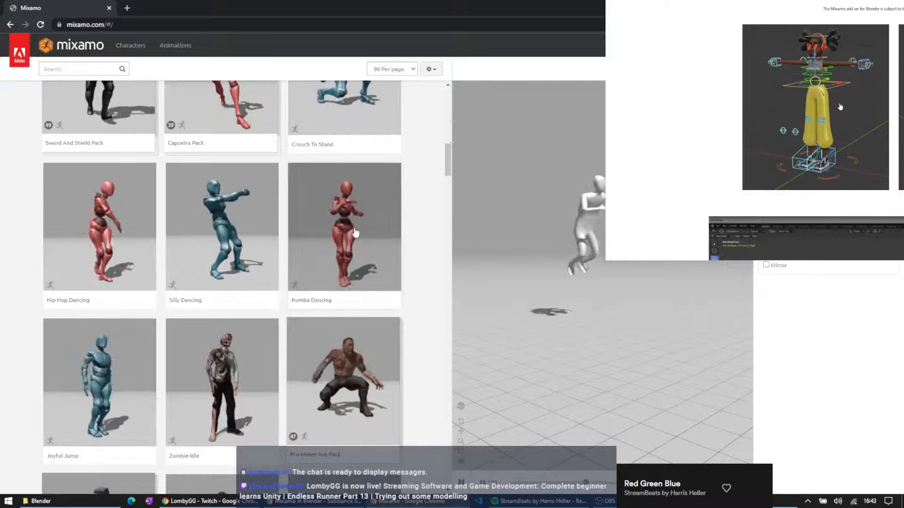
click(104, 231)
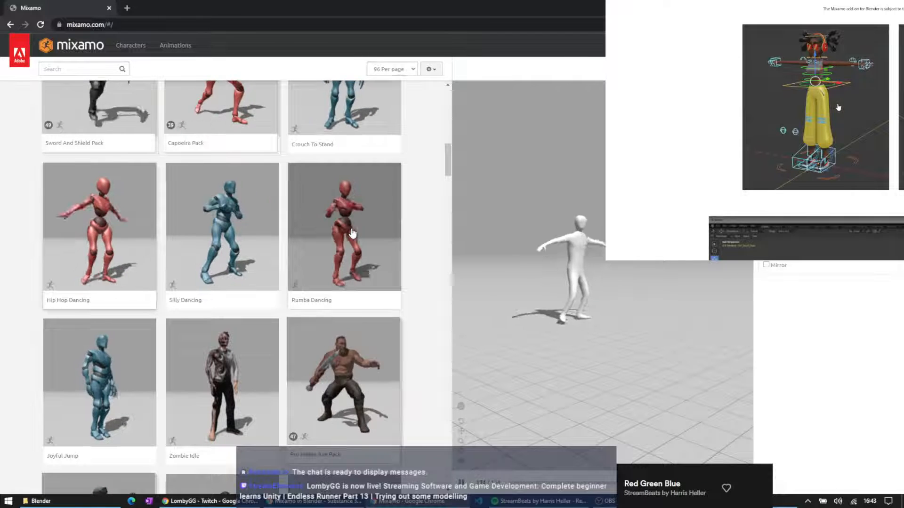
scroll(278, 311, down, 2)
scroll(278, 311, down, 10)
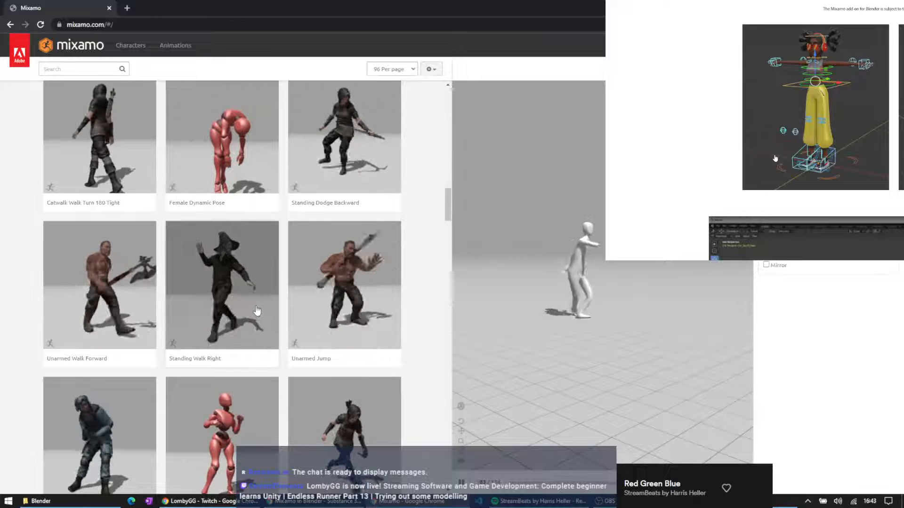
scroll(257, 311, down, 2)
scroll(256, 310, down, 9)
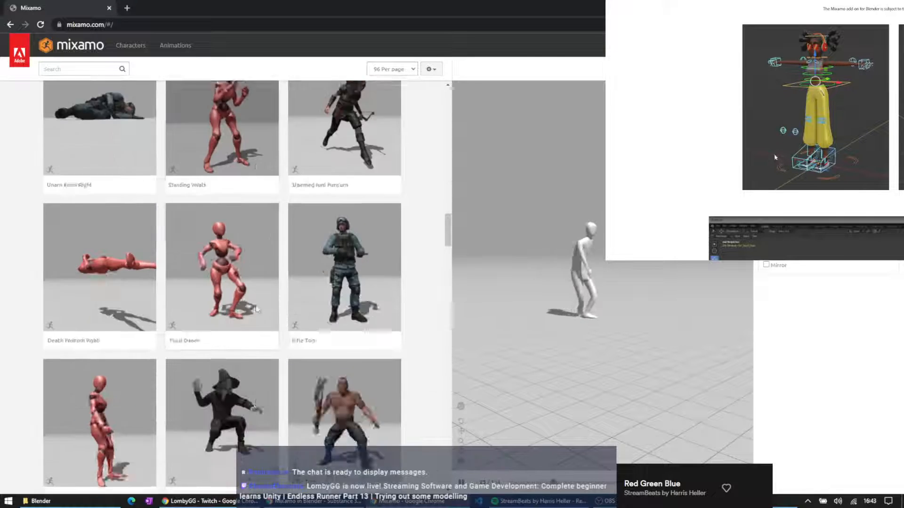
scroll(257, 309, down, 1)
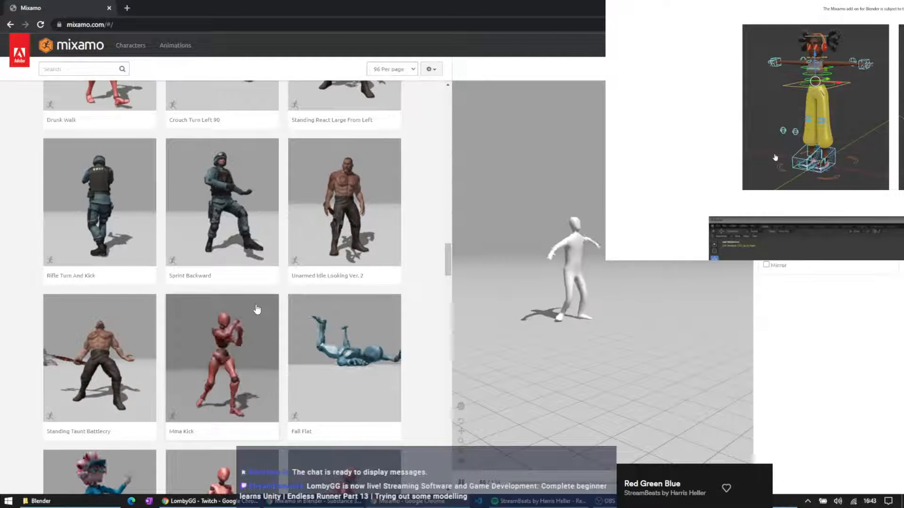
click(344, 348)
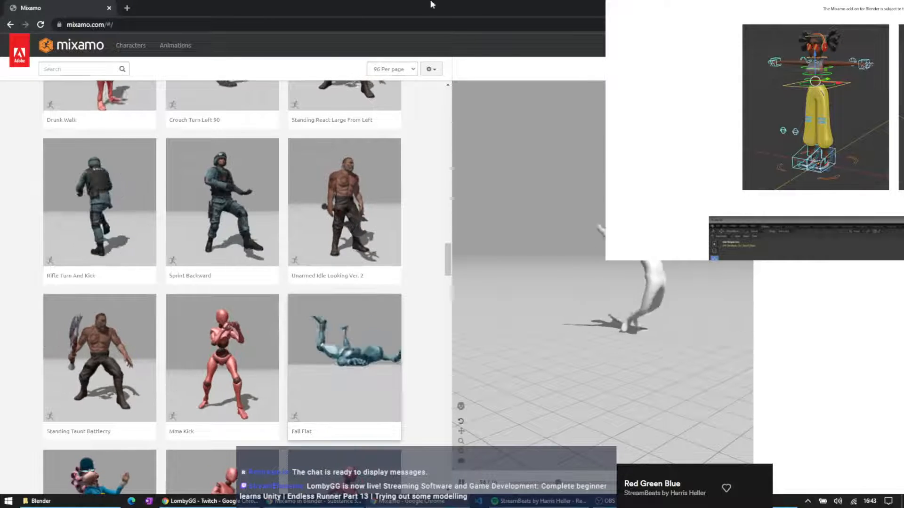
Move the Mixamo tab from its separate window into the browser window holding the tutorial tabs
drag(99, 6, 395, 30)
double_click(396, 30)
drag(473, 11, 439, 66)
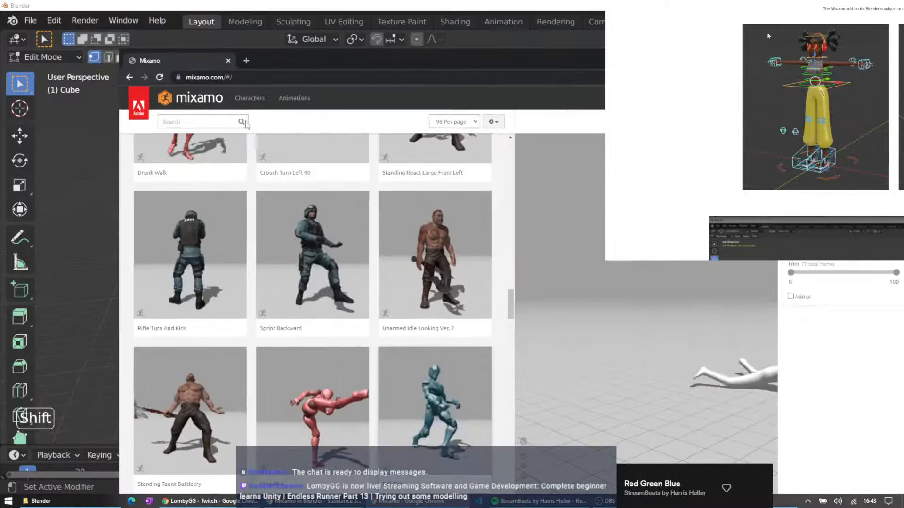
click(354, 502)
drag(188, 61, 390, 3)
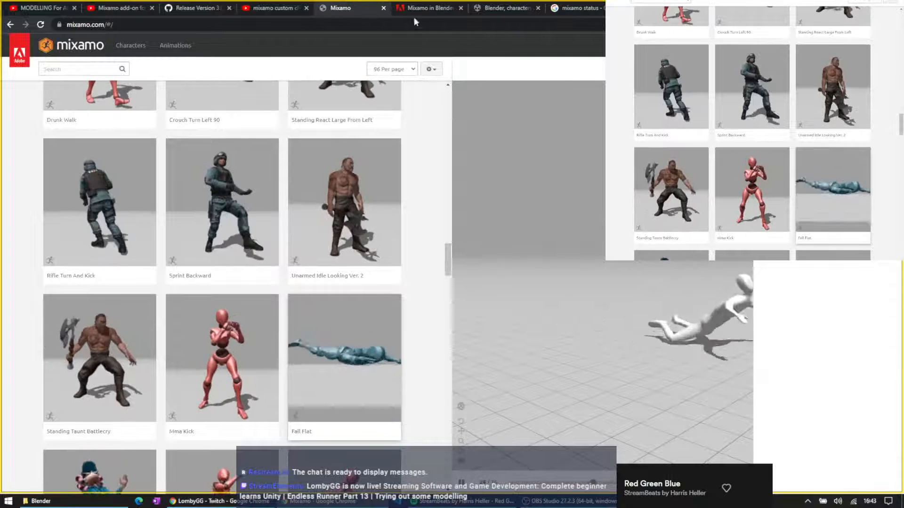
Split the Mixamo in Blender page into its own browser window and place it on the other monitor
drag(683, 6, 903, 146)
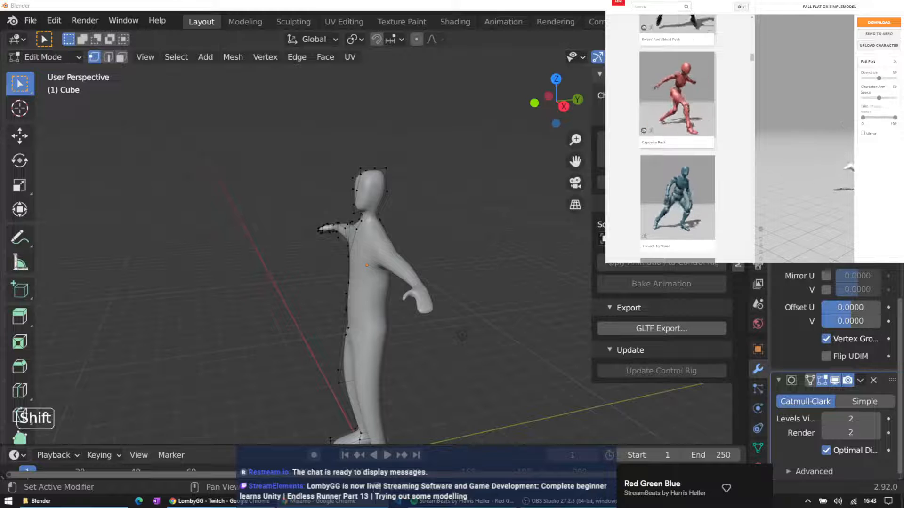
key(super+shift+Left)
drag(408, 10, 420, 25)
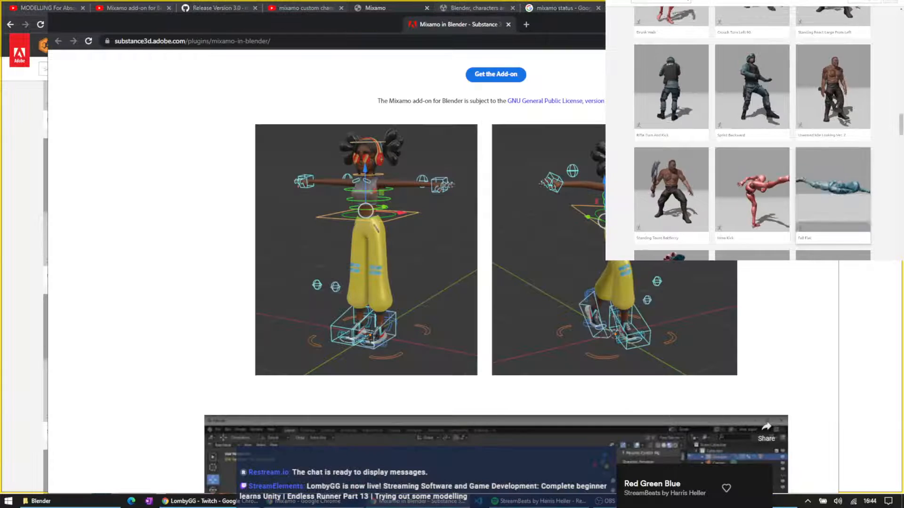
key(super+shift+Right)
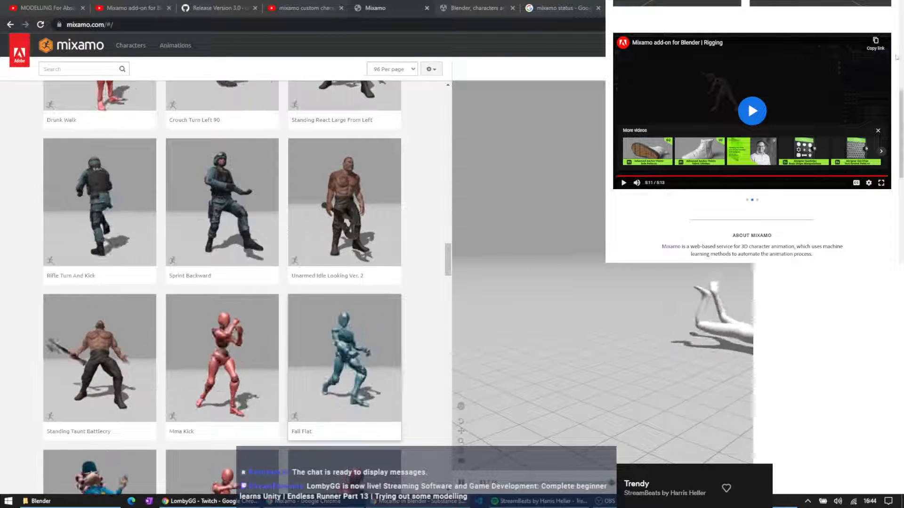
Skim the Mixamo add-on for Blender Rigging video, skipping ahead to around 4:02
click(624, 184)
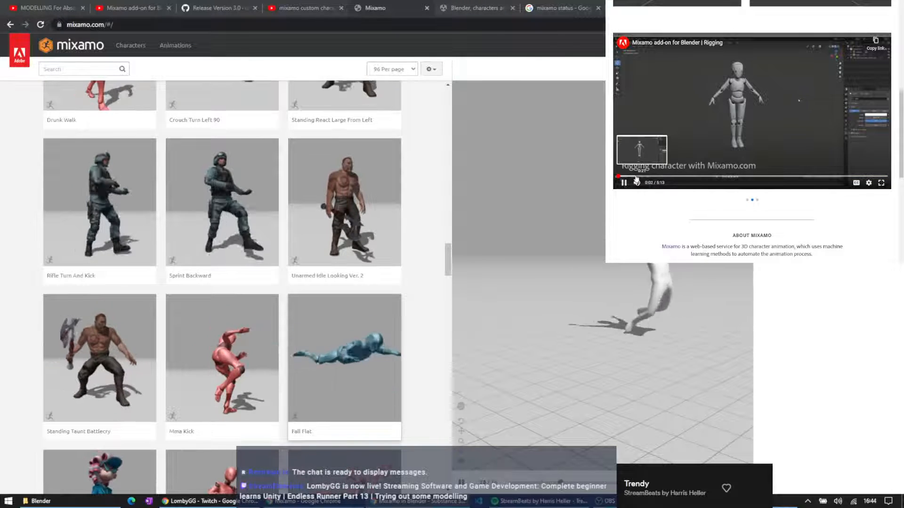
click(657, 177)
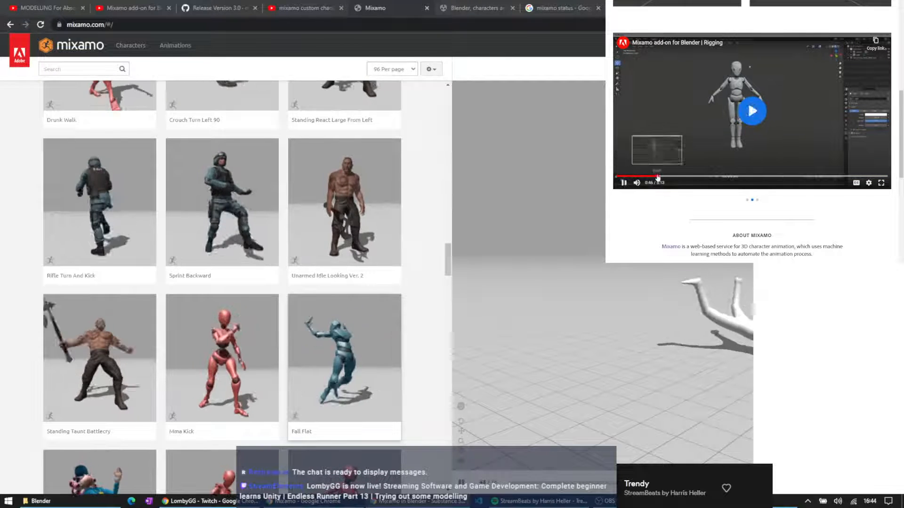
click(683, 177)
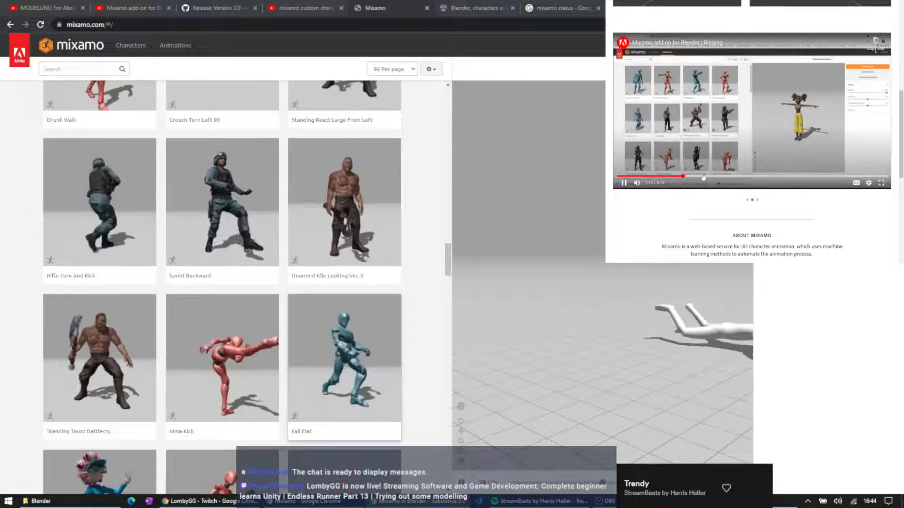
click(755, 177)
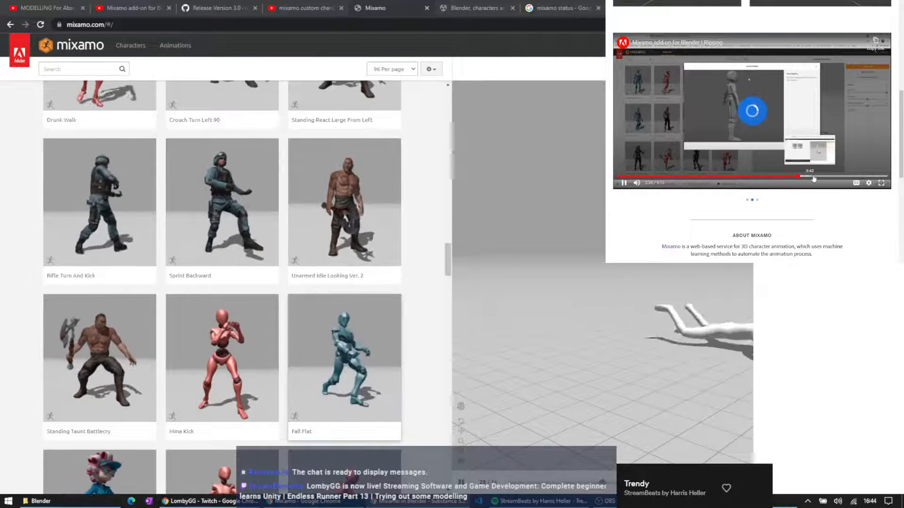
click(798, 176)
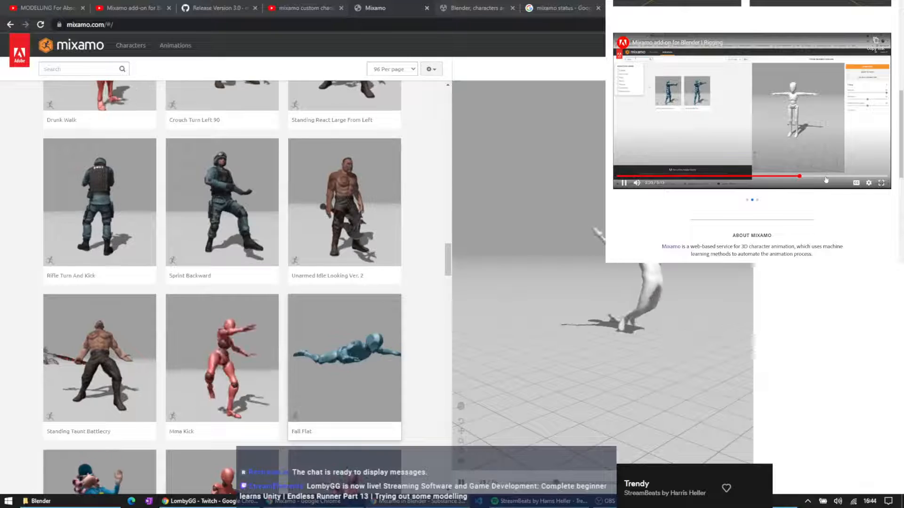
click(847, 176)
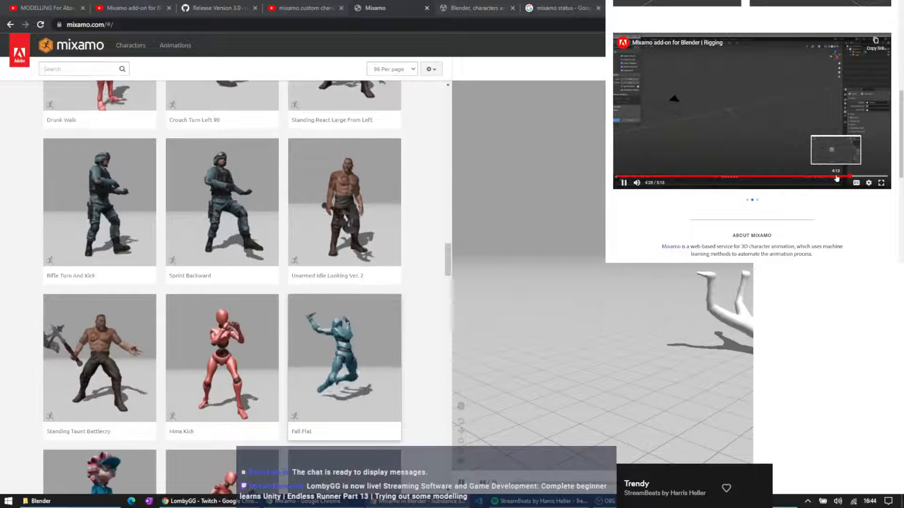
click(836, 177)
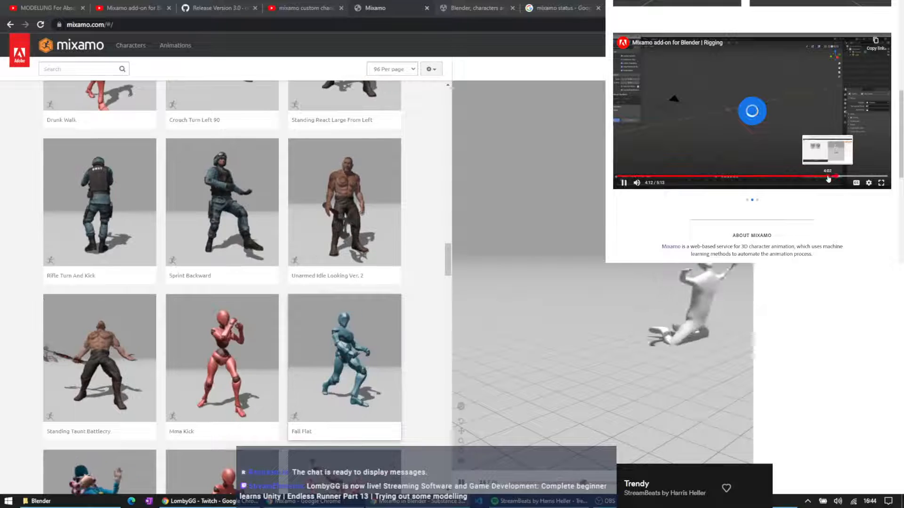
click(826, 177)
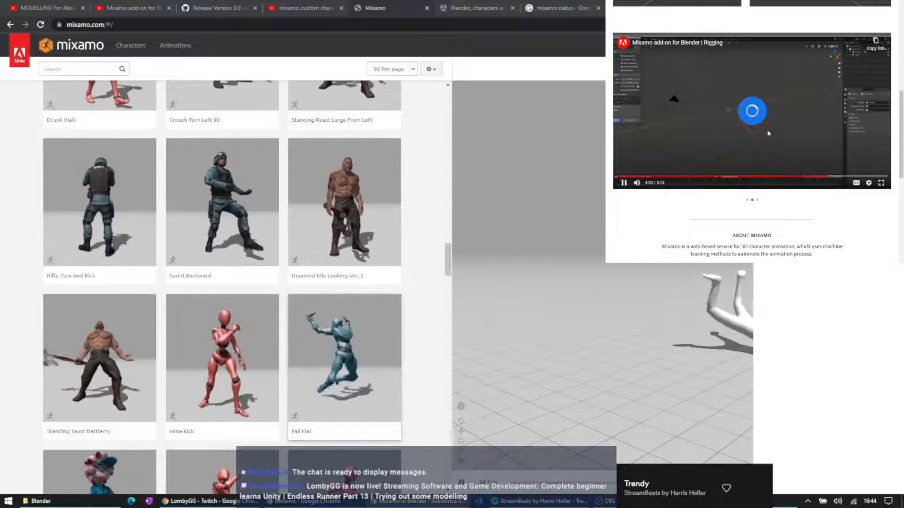
Pause the Rigging video and preview Breakdance 1990, Breakdance Uprock Var 2 and Offensive Idle on the rigged character
click(658, 146)
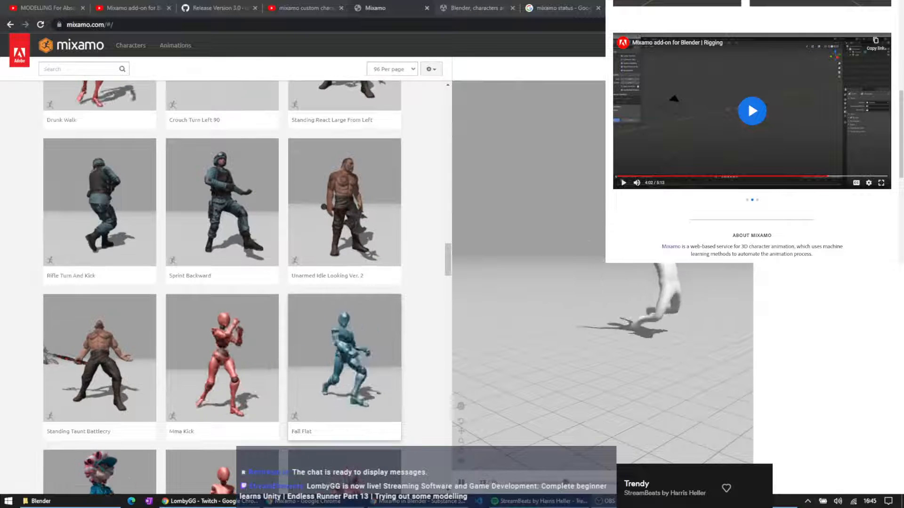
scroll(339, 293, down, 7)
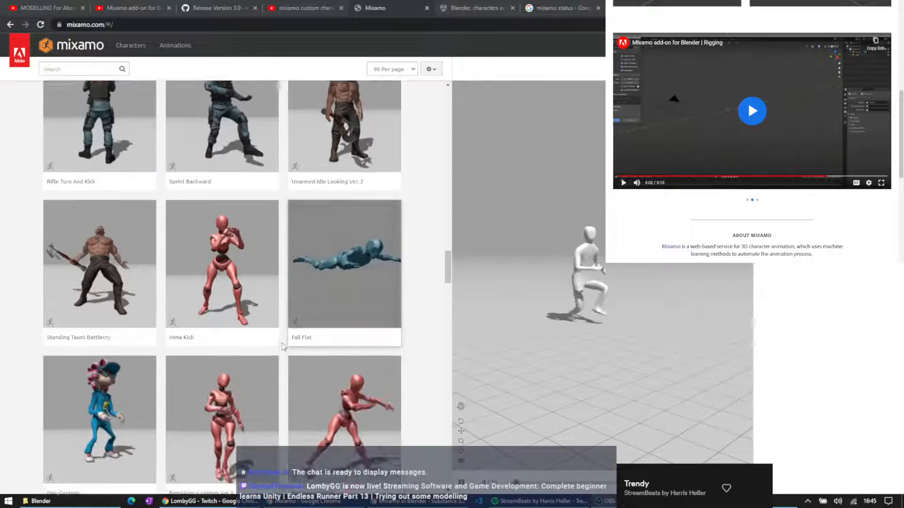
click(340, 250)
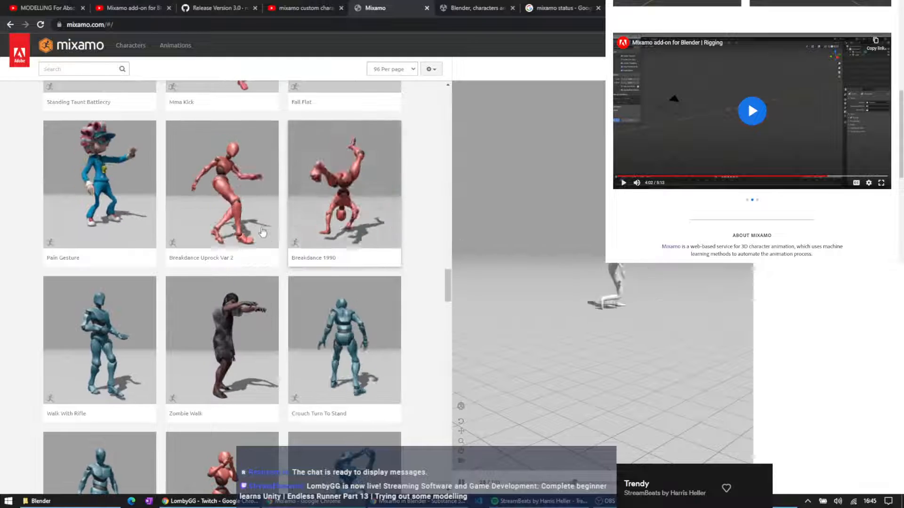
click(228, 204)
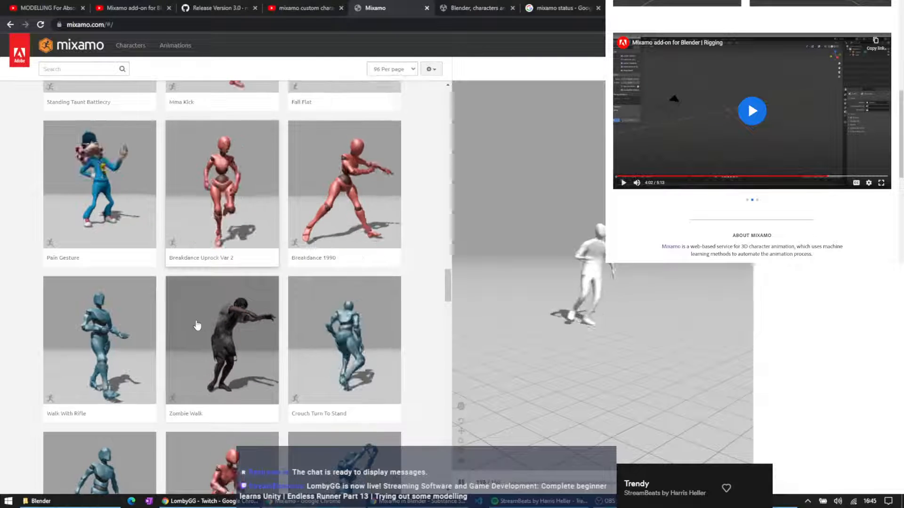
scroll(197, 330, down, 3)
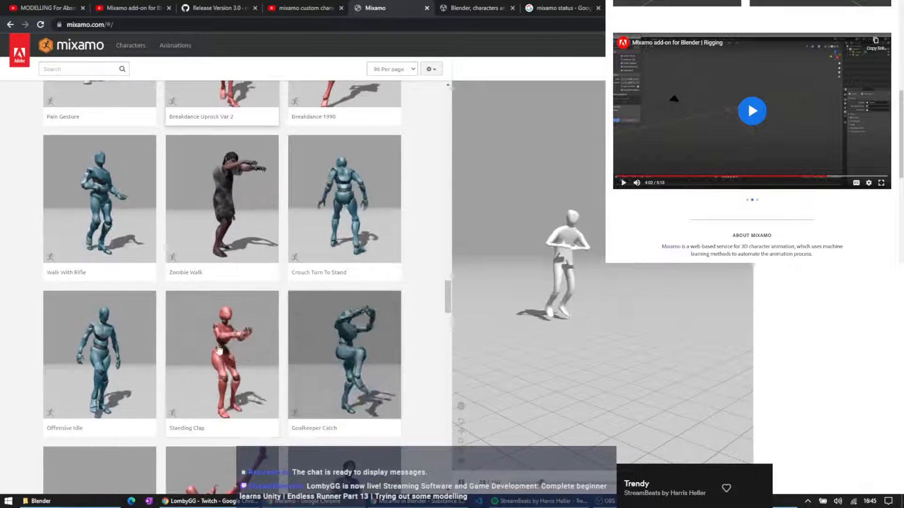
click(136, 367)
Browse the remaining animations on the first results page, down to the page numbers
scroll(136, 367, down, 1)
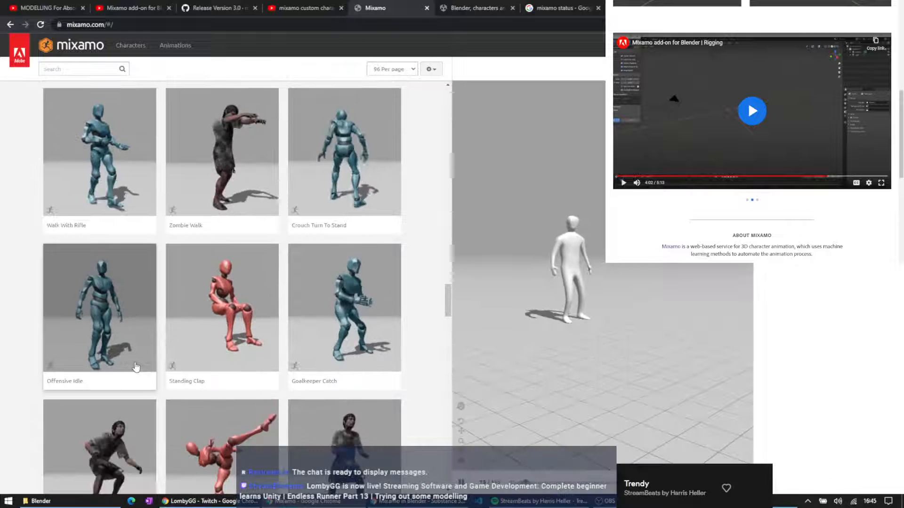
scroll(136, 366, down, 1)
scroll(220, 351, down, 2)
scroll(220, 351, down, 2)
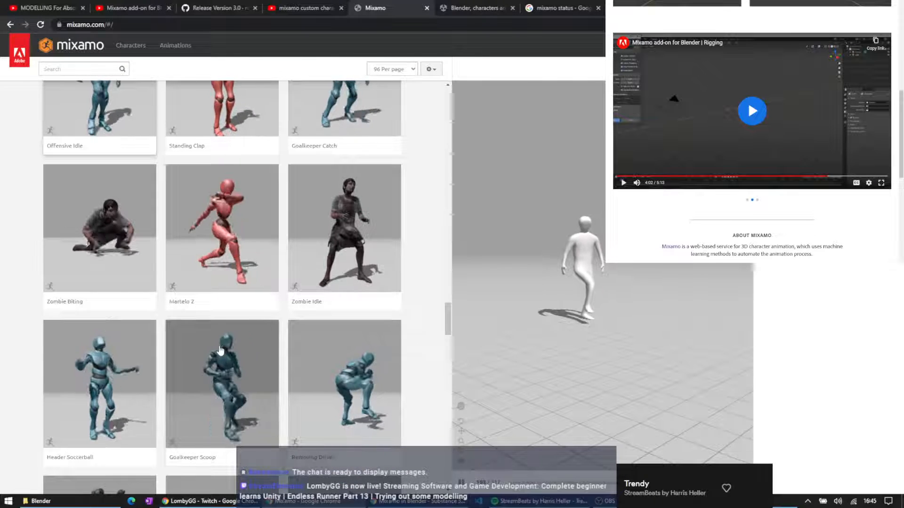
scroll(220, 351, down, 1)
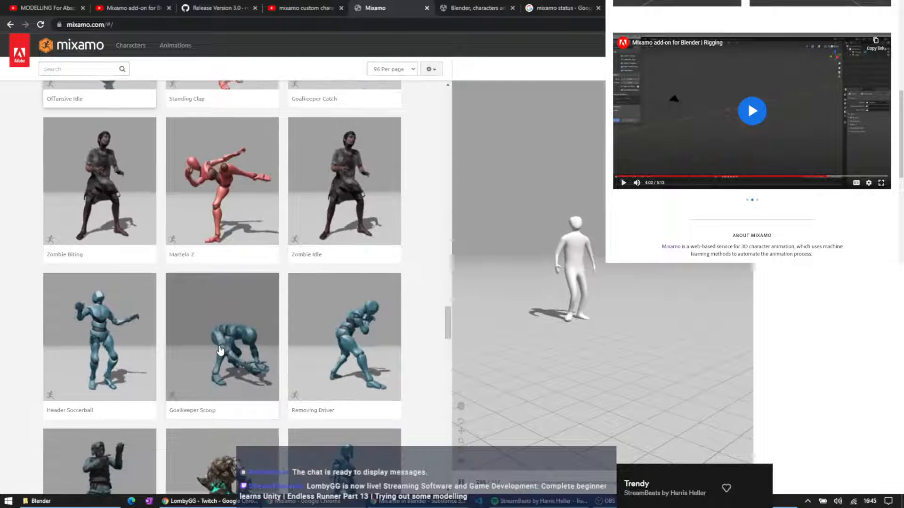
scroll(220, 351, down, 5)
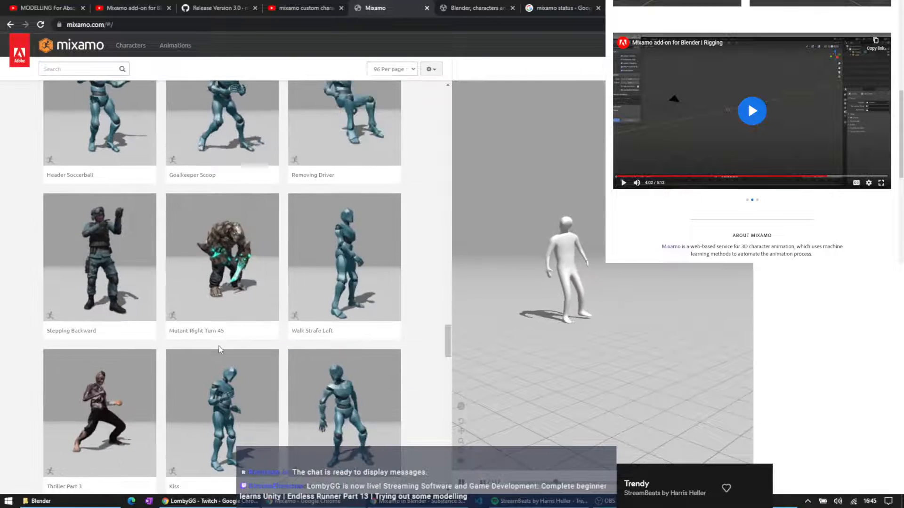
scroll(220, 351, down, 2)
scroll(220, 351, down, 3)
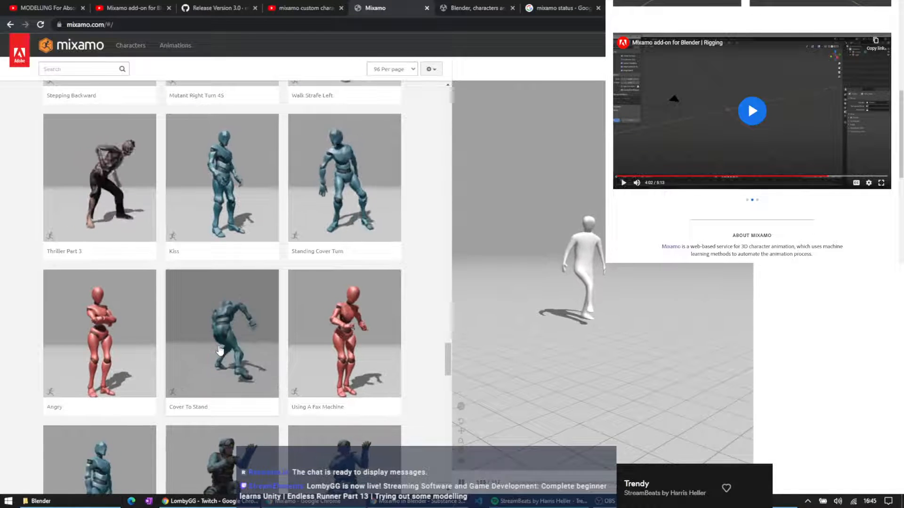
scroll(219, 350, down, 5)
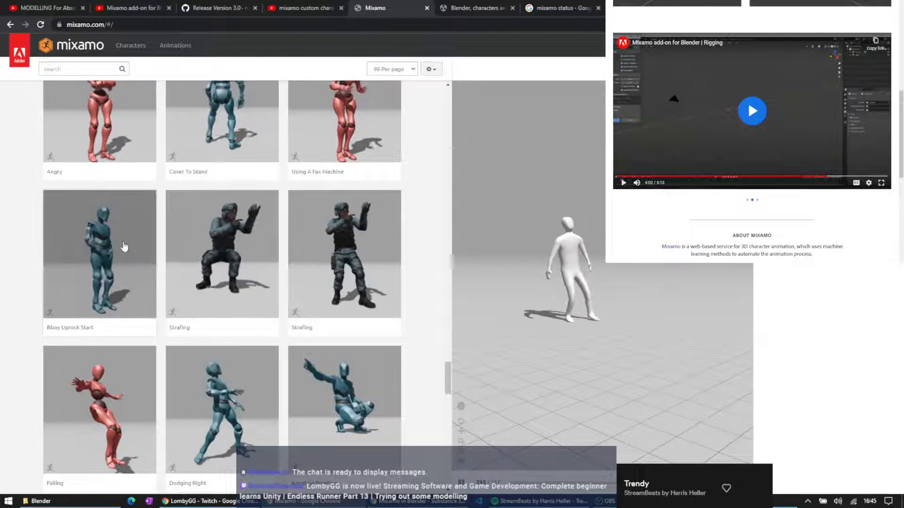
scroll(323, 378, down, 1)
scroll(325, 379, down, 5)
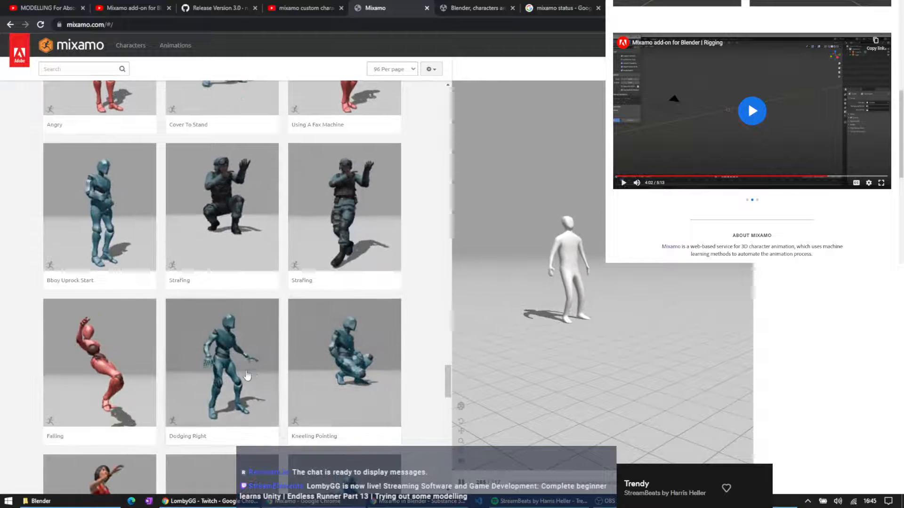
scroll(329, 325, down, 12)
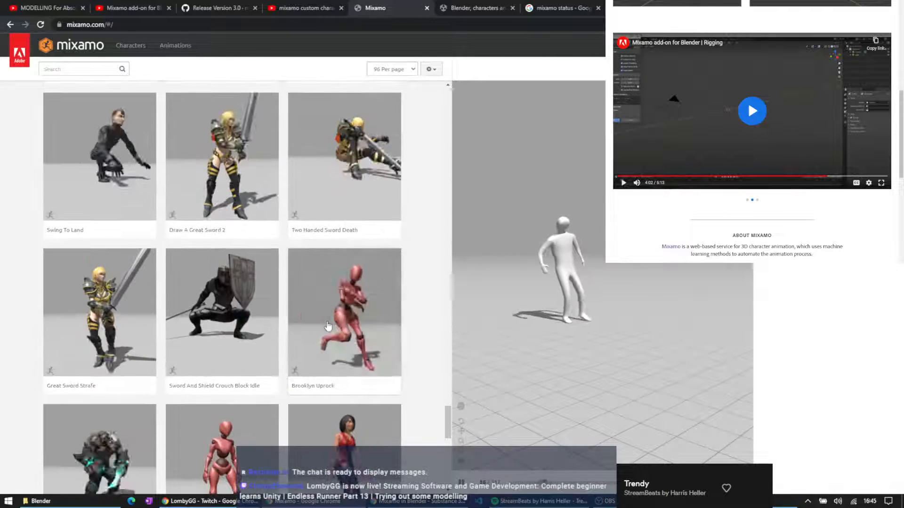
scroll(327, 326, down, 4)
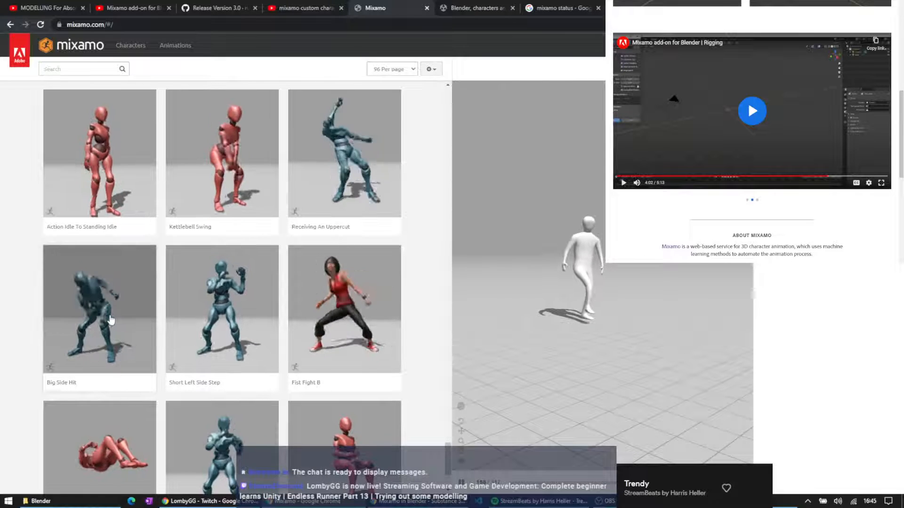
scroll(132, 320, down, 3)
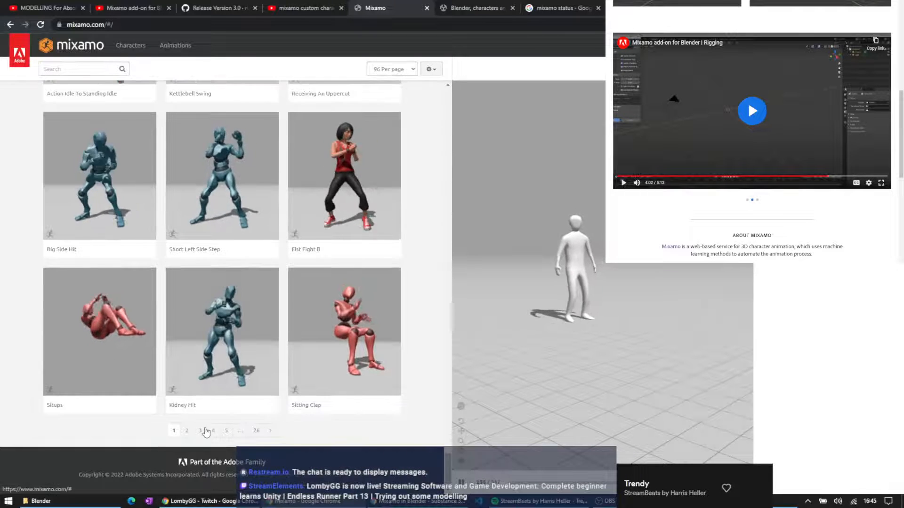
Go to page 2 of the animations and try Male Dance Pose and Standard Walk on the character
click(187, 431)
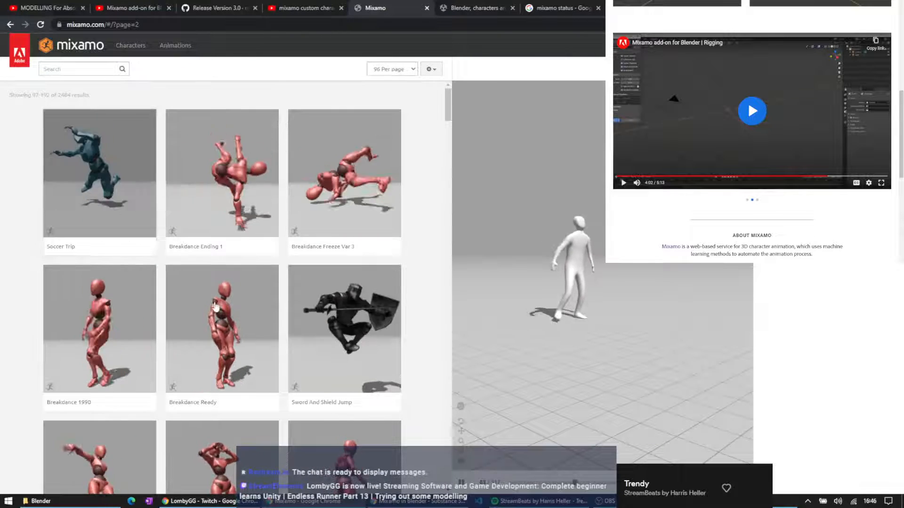
scroll(221, 311, down, 15)
scroll(224, 315, down, 2)
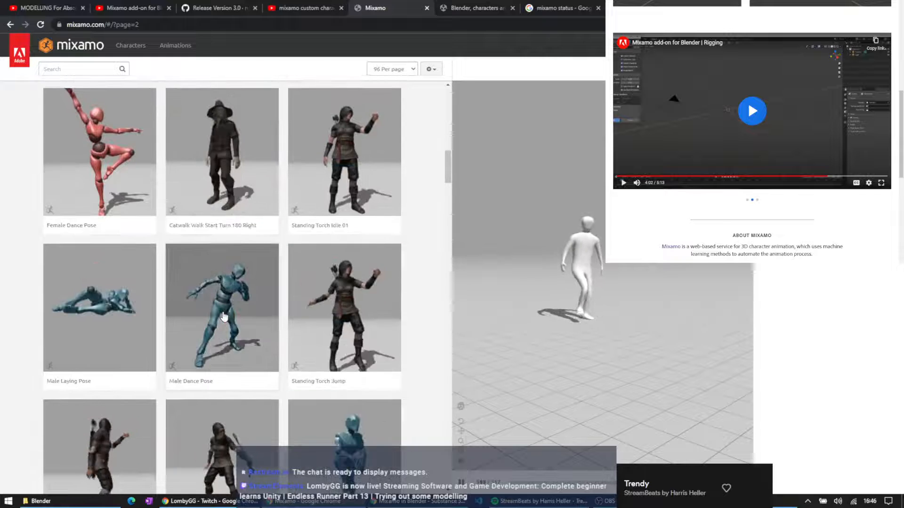
click(224, 316)
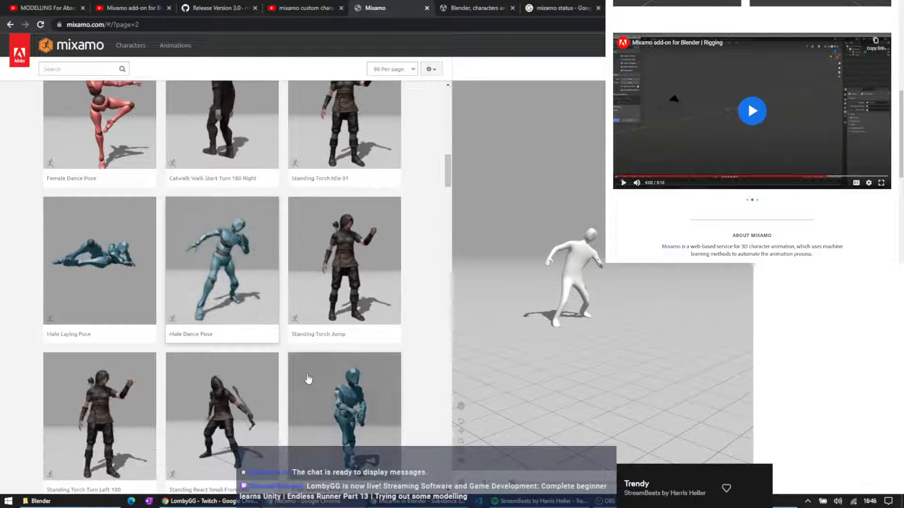
scroll(311, 370, down, 2)
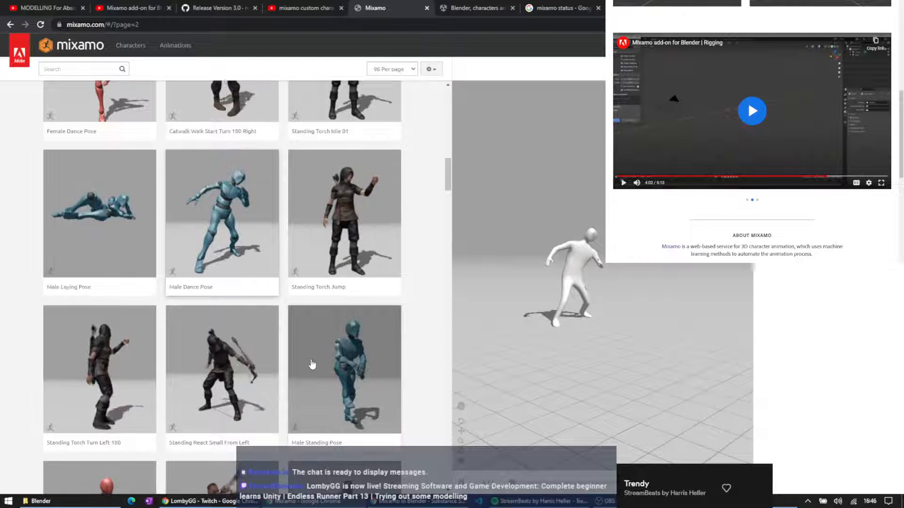
scroll(311, 364, down, 6)
scroll(297, 364, down, 6)
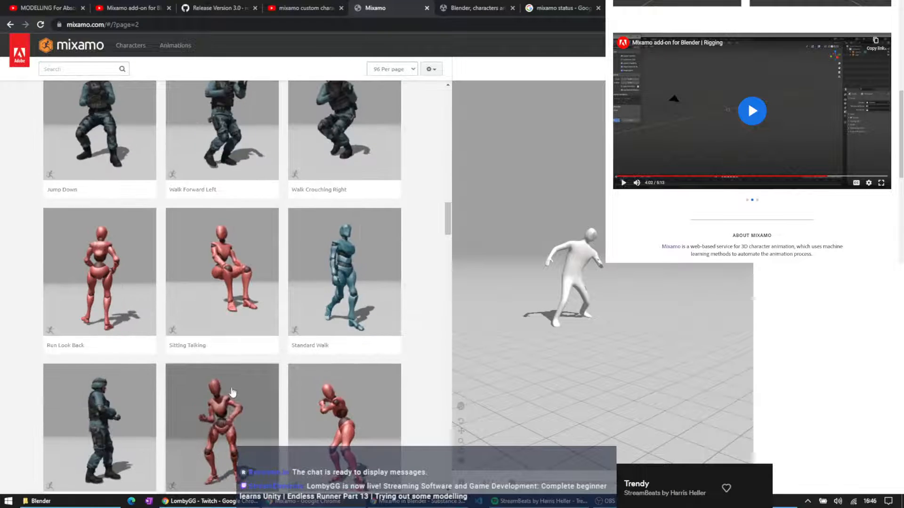
click(337, 282)
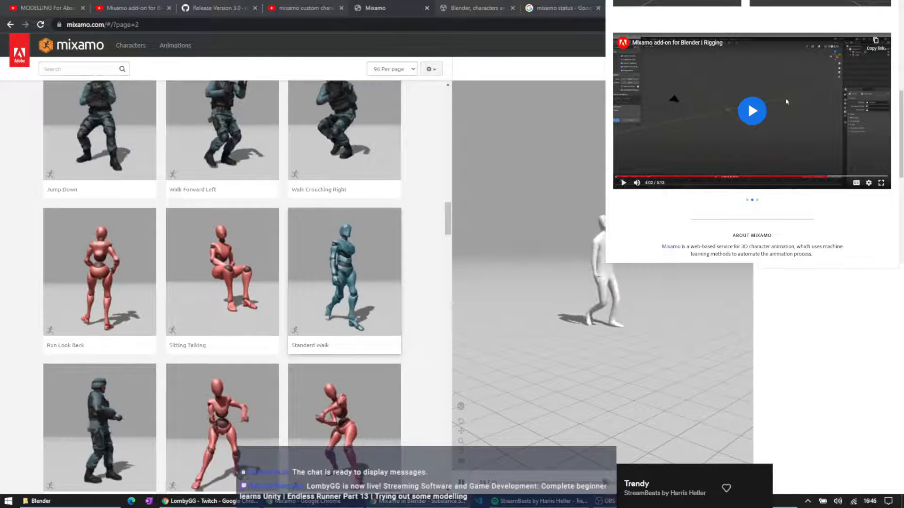
Replay the Rigging video from its earlier Mixamo download section, and search the Mixamo animations for "dance"
click(802, 178)
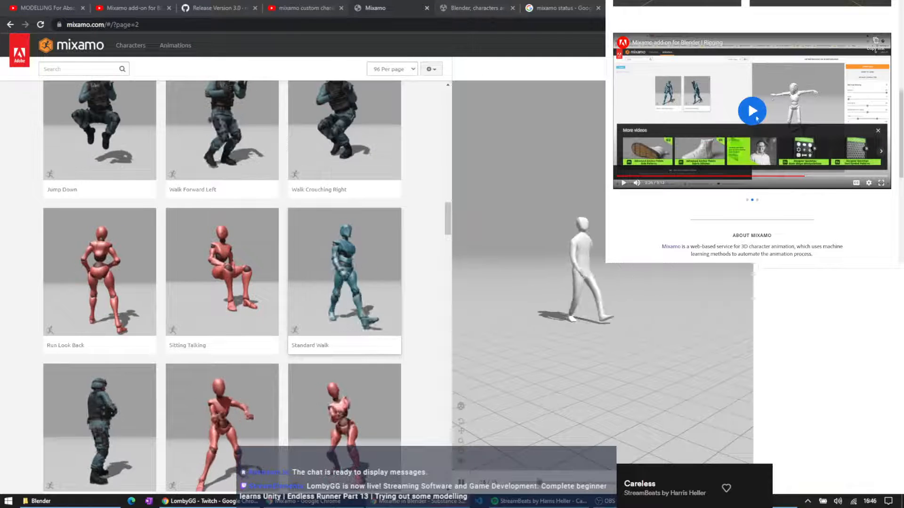
click(754, 115)
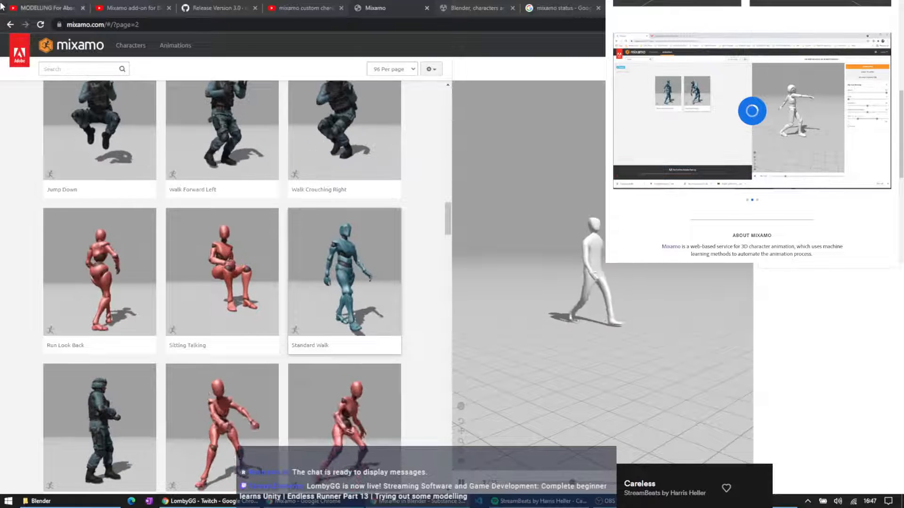
click(82, 69)
text(dance)
key(Return)
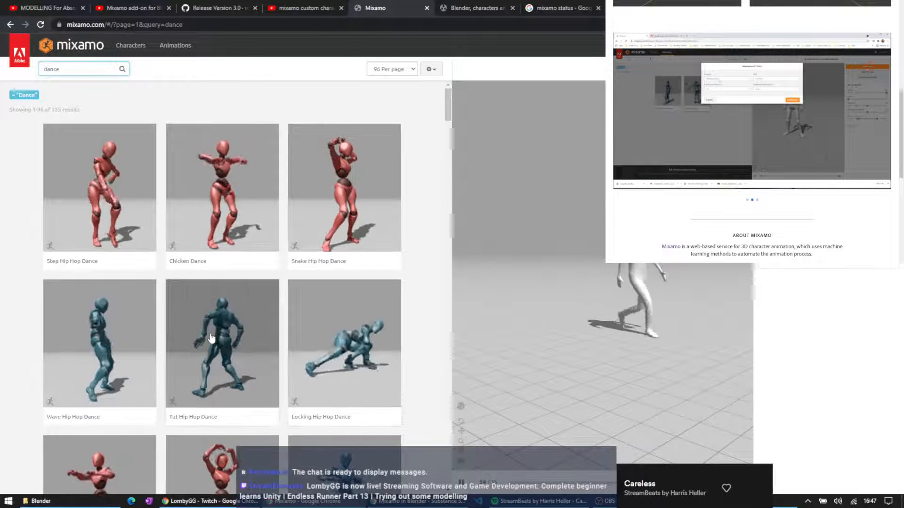
Preview Tut Hip Hop Dance on the character, and apply Robot Hip Hop Dance in its place
click(211, 338)
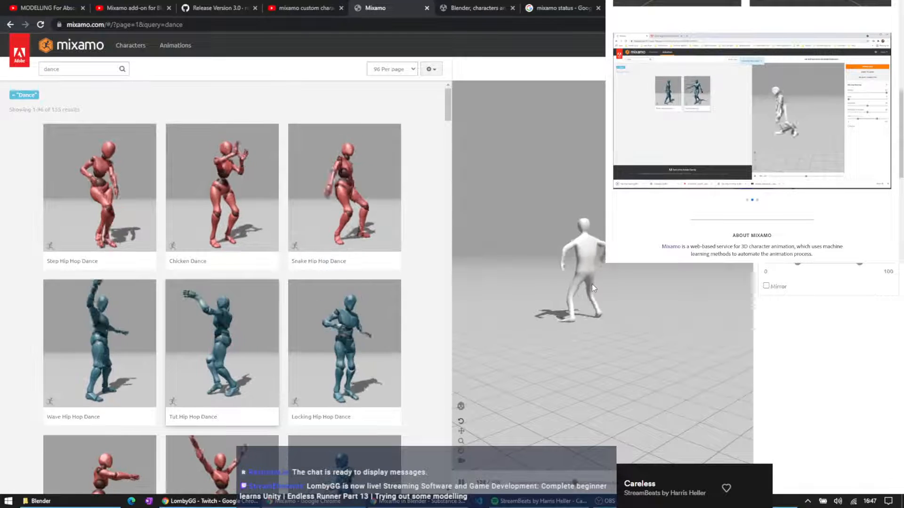
scroll(361, 289, down, 3)
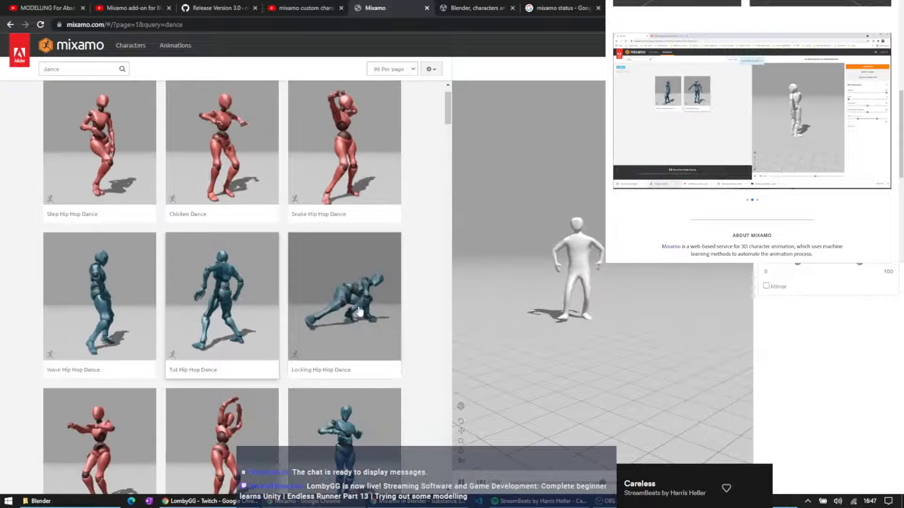
scroll(361, 289, down, 4)
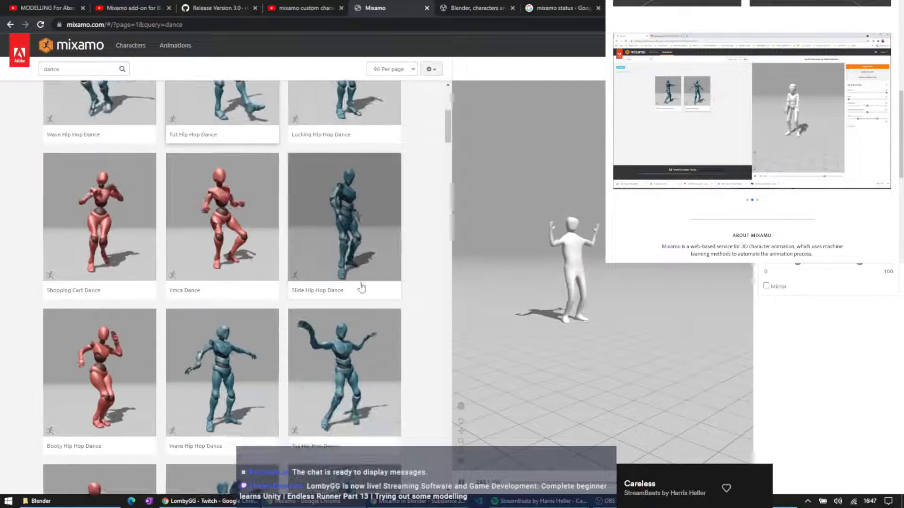
scroll(360, 358, down, 3)
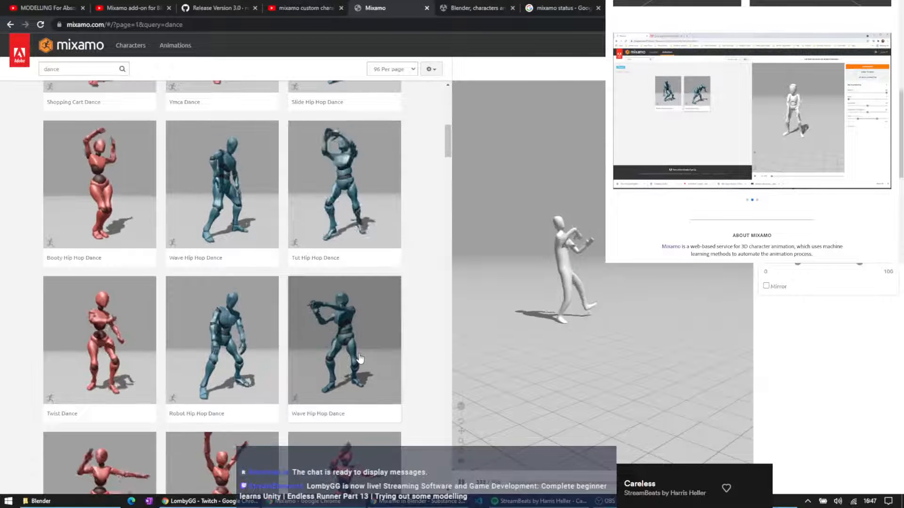
click(240, 340)
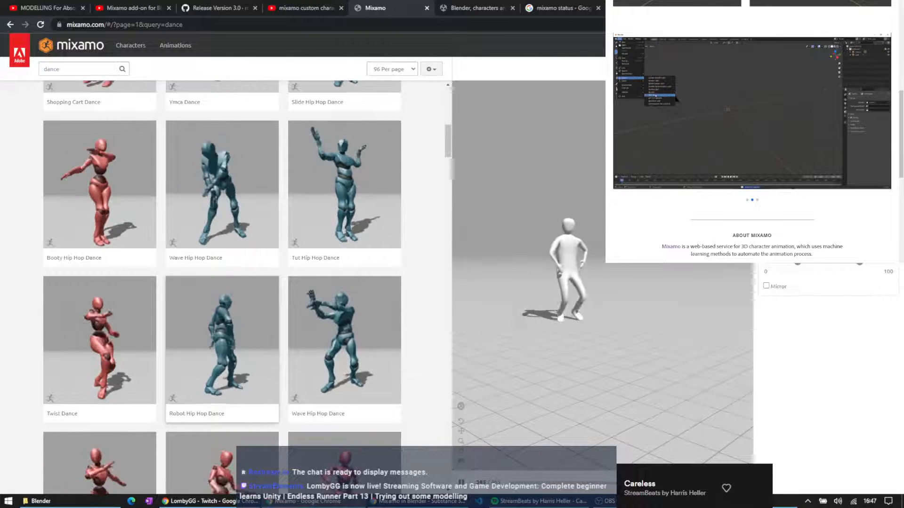
Download the character with Robot Hip Hop Dance as FBX Binary with skin, 30 frames per second and no keyframe reduction
click(828, 92)
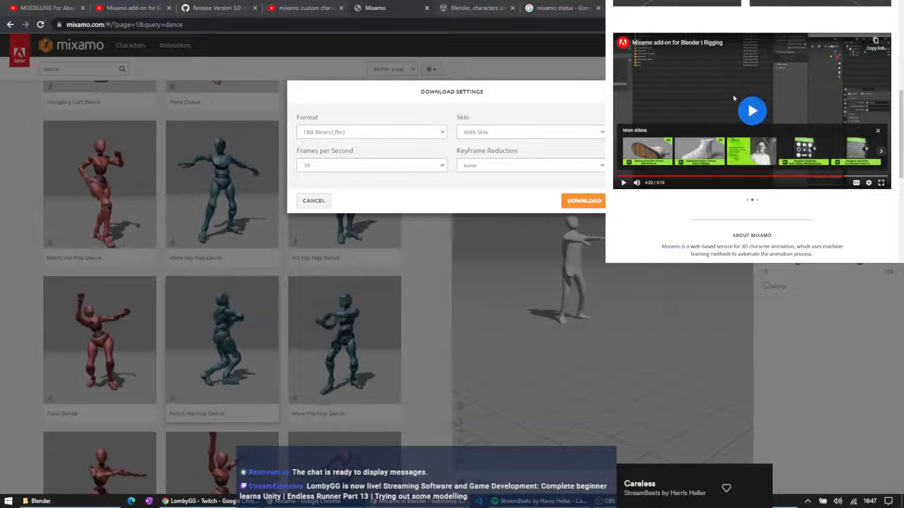
click(734, 98)
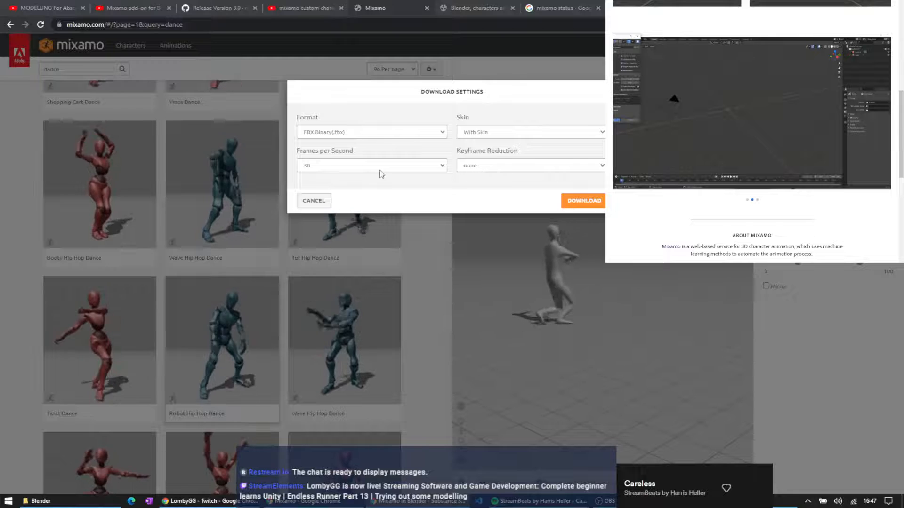
click(586, 202)
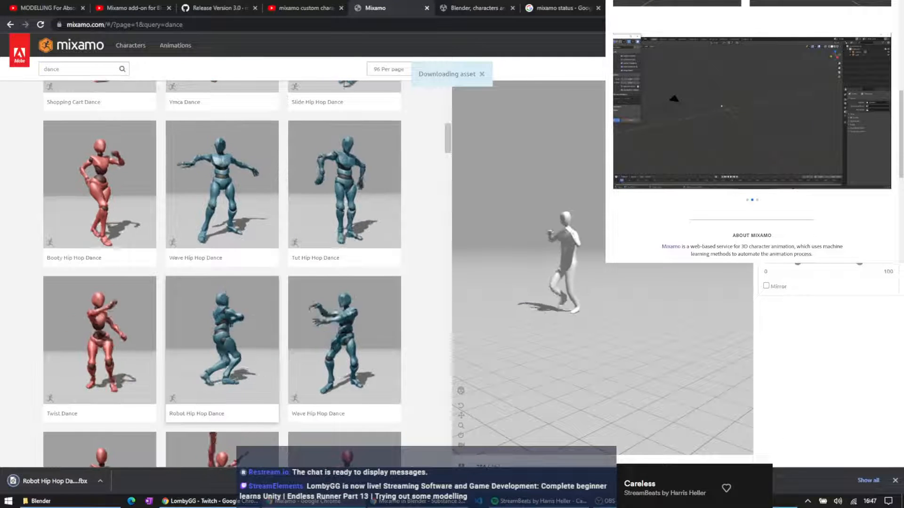
Move the Mixamo in Blender video page back to the other monitor and switch to Blender with the character model
mouse_move(753, 501)
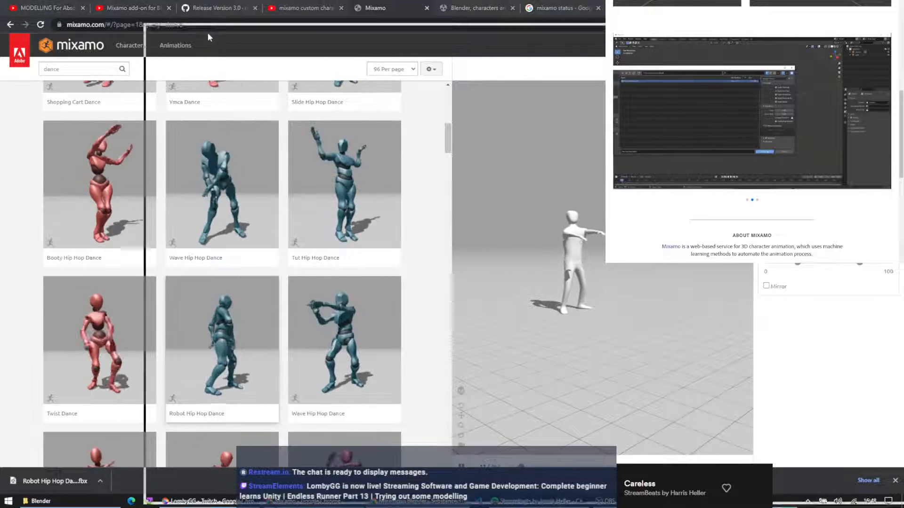
key(alt+Tab)
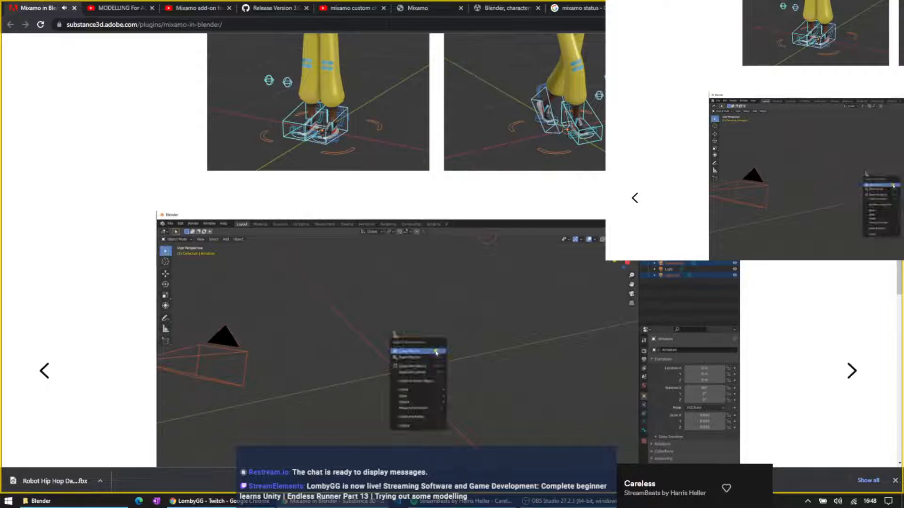
key(super+shift+Right)
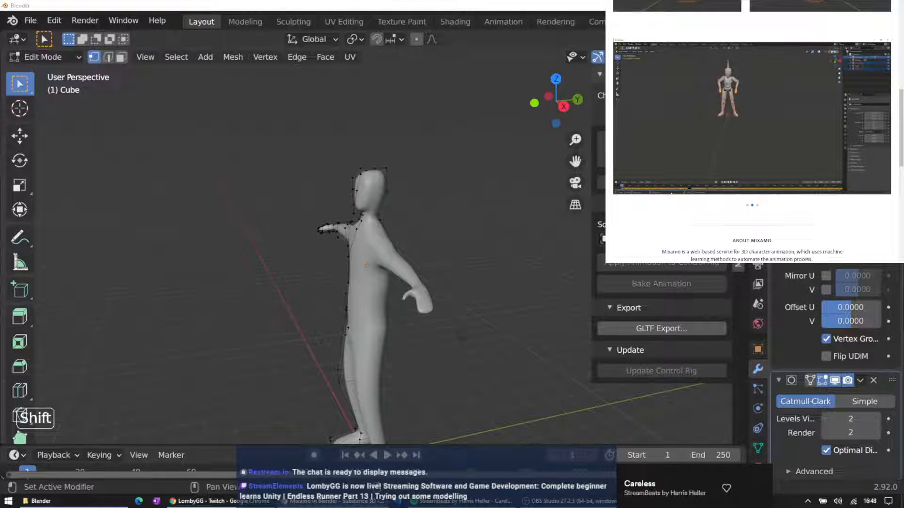
Try to move all of the character's mesh vertices along the X axis in Edit Mode
scroll(445, 278, down, 7)
middle_drag(425, 276, 527, 271)
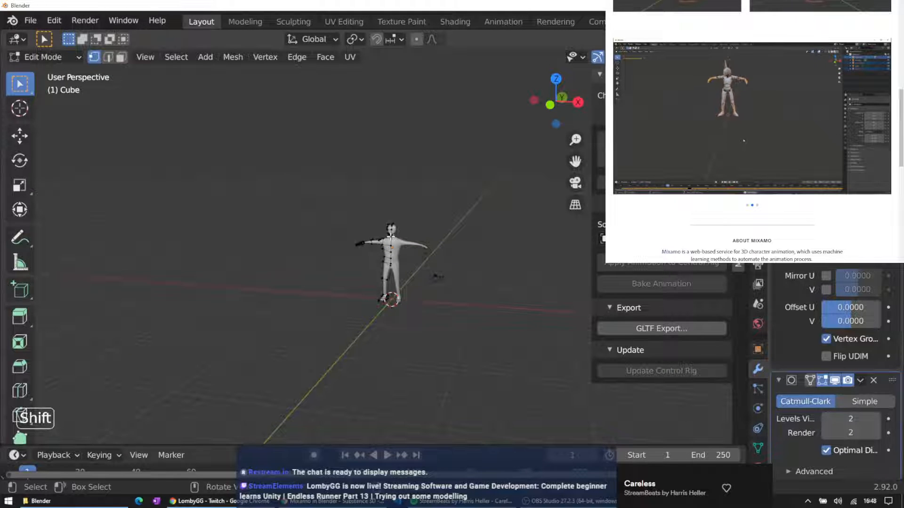
key(x)
key(Escape)
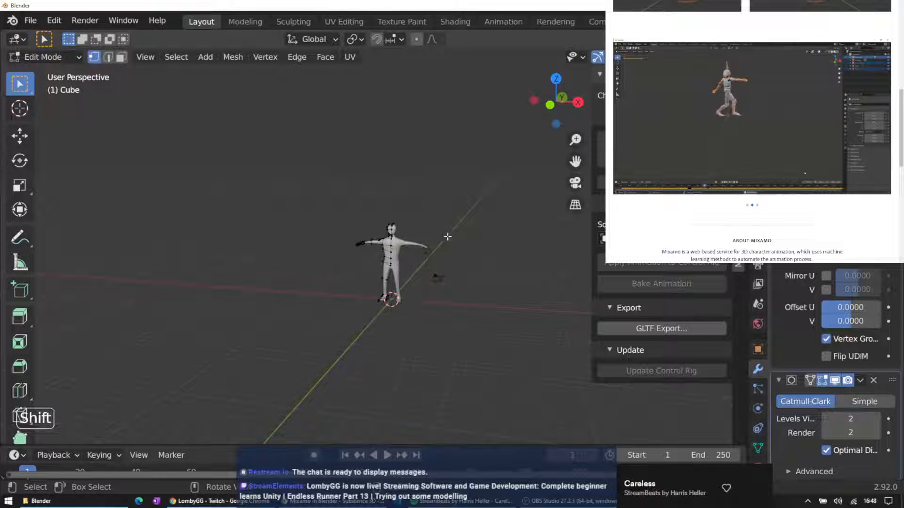
key(x)
key(Escape)
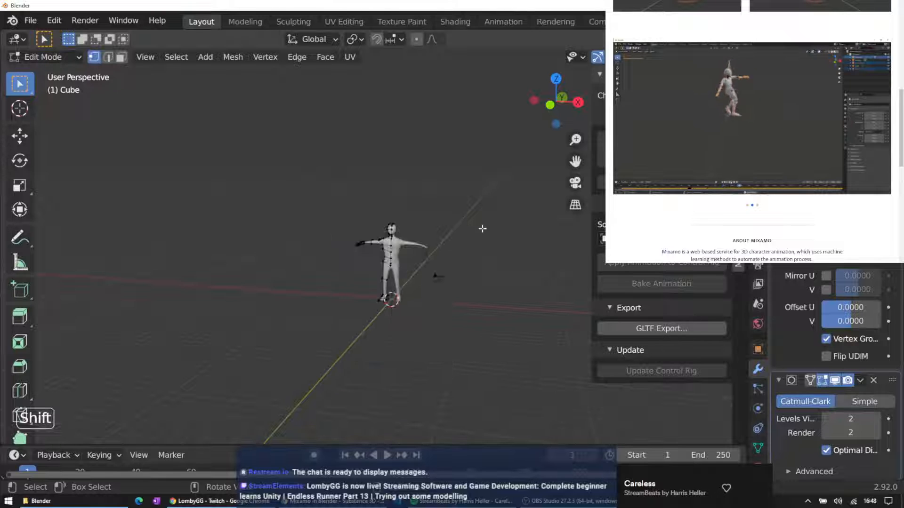
key(a)
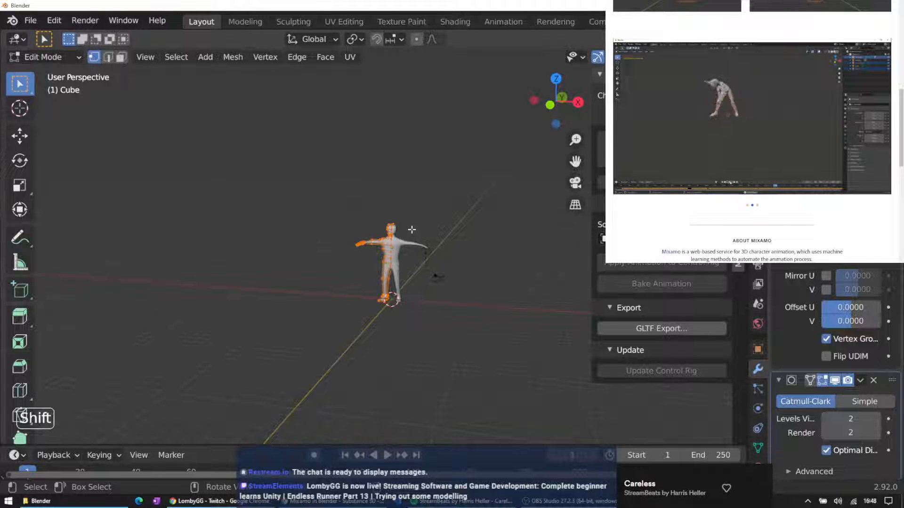
key(g)
key(x)
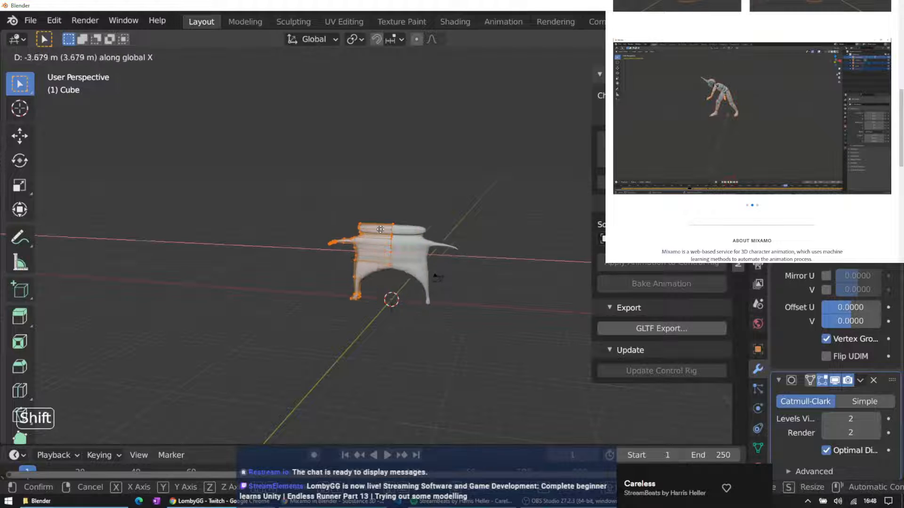
right_click(377, 230)
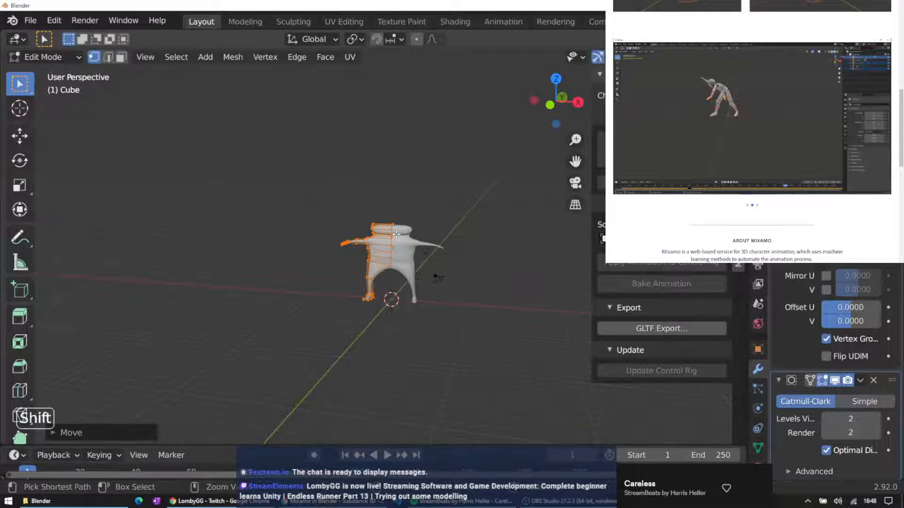
shift+drag(334, 208, 448, 308)
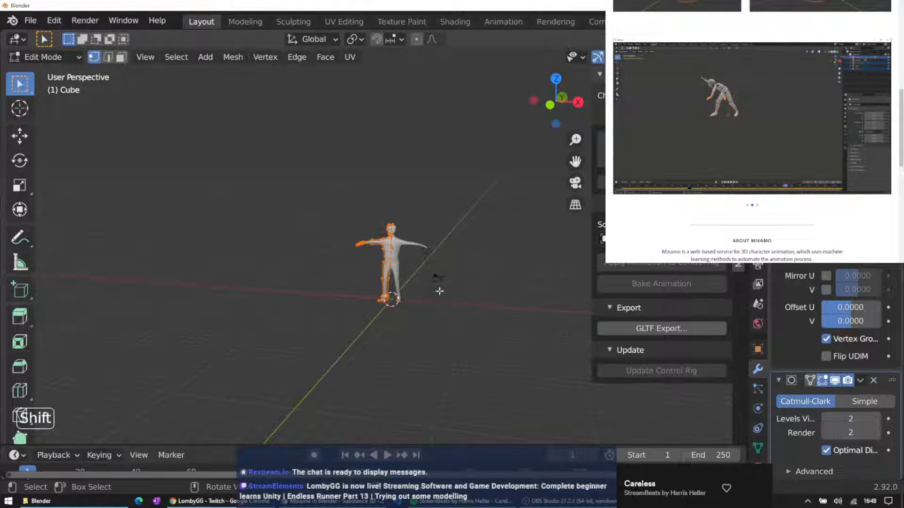
Switch to Object Mode and move the character along the negative X axis, away from the world origin
click(44, 57)
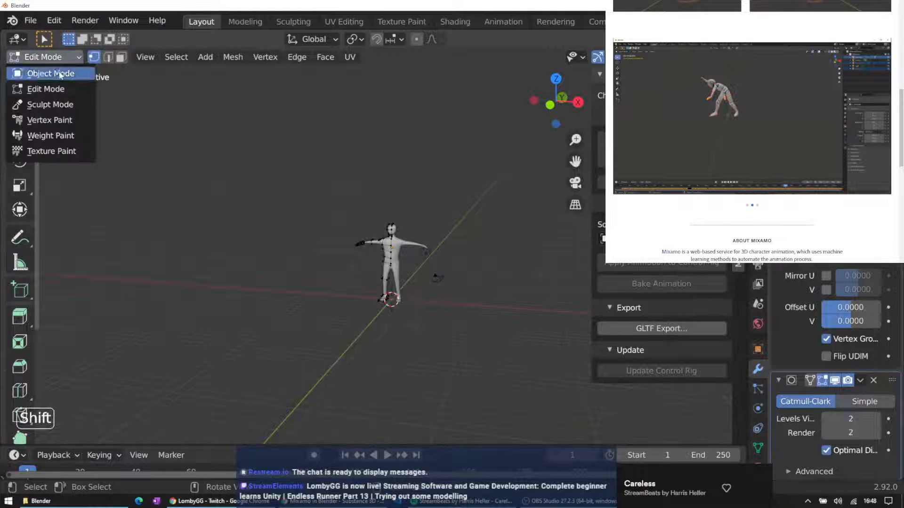
click(52, 75)
key(g)
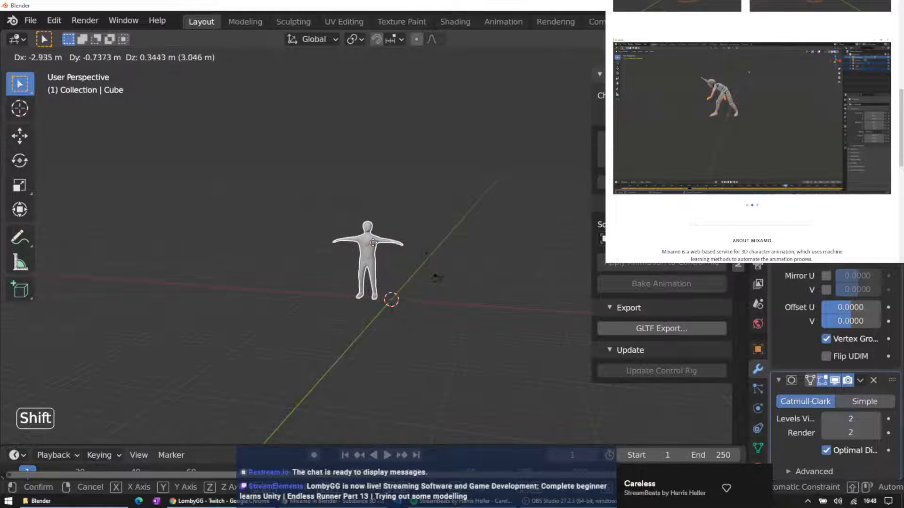
key(x)
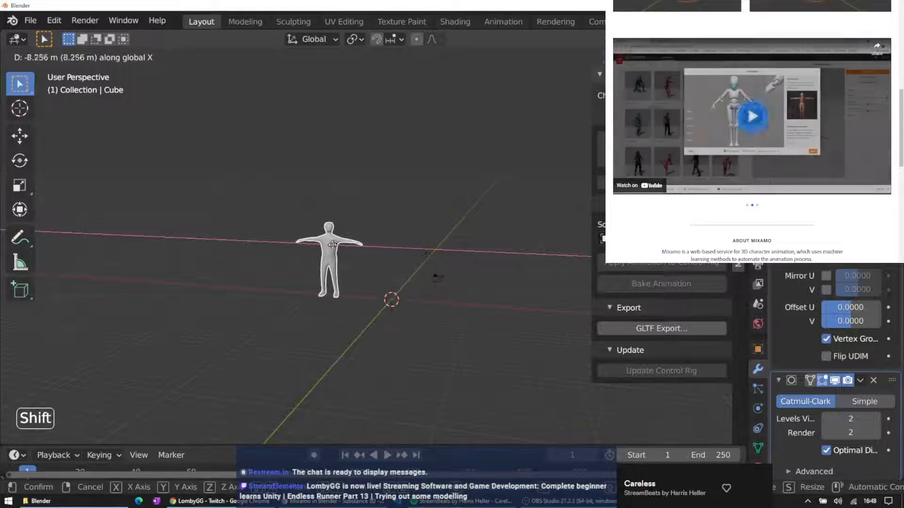
click(326, 244)
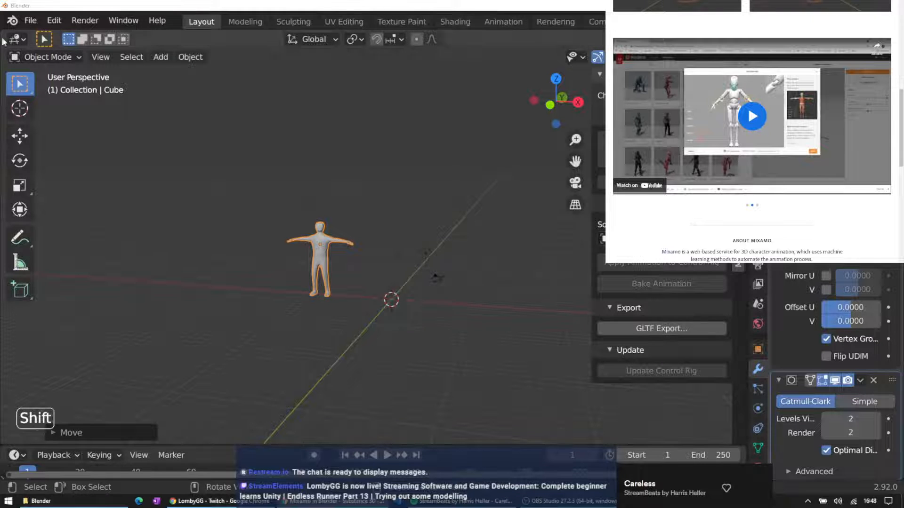
Start an FBX import and browse to the Downloads folder inside Documents
click(30, 20)
mouse_move(71, 211)
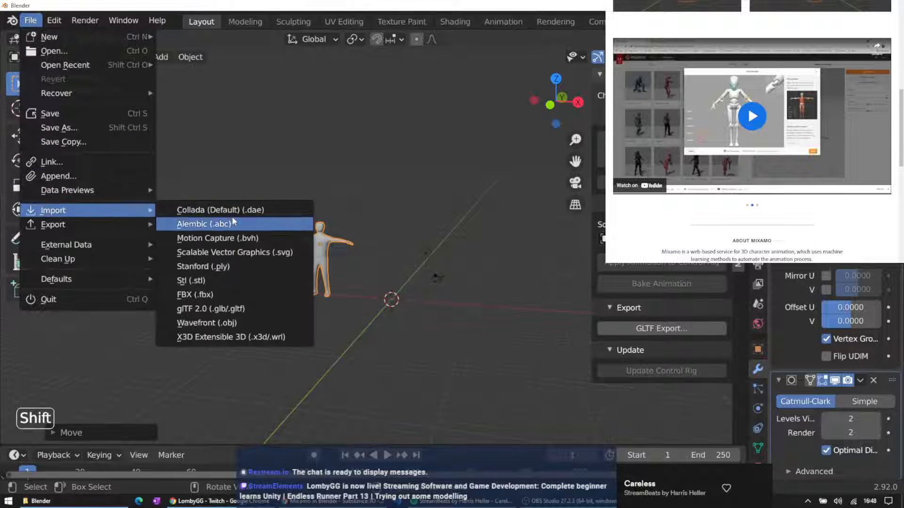
click(254, 295)
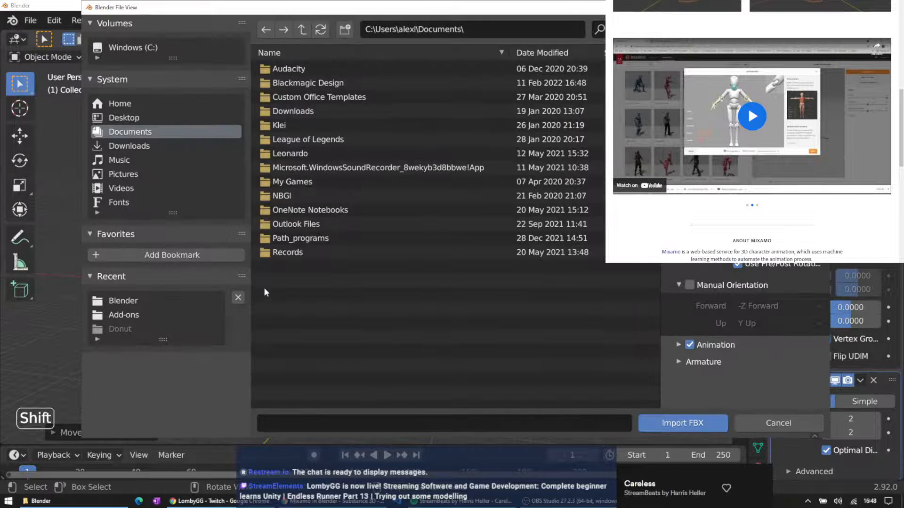
click(313, 111)
double_click(314, 111)
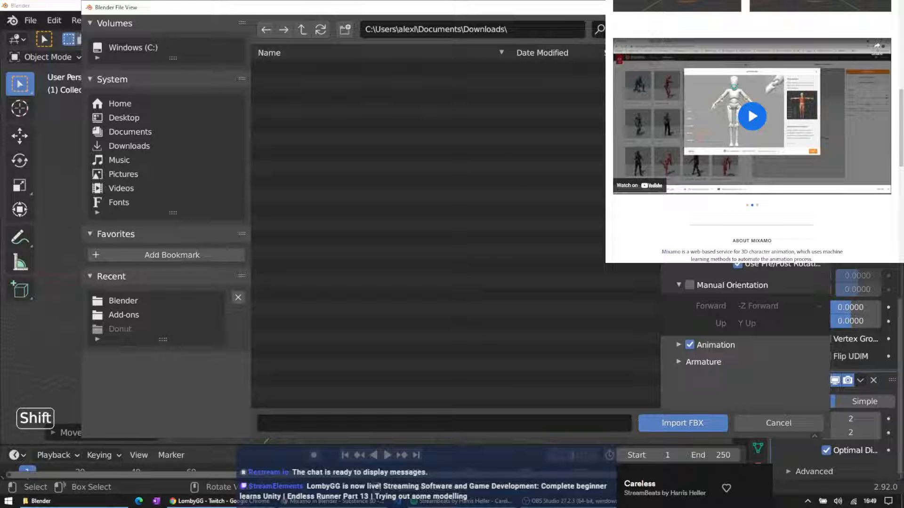
Show the downloaded Robot Hip Hop Dance.fbx in its folder from the browser's download list, and put the folder window away
key(ctrl+j)
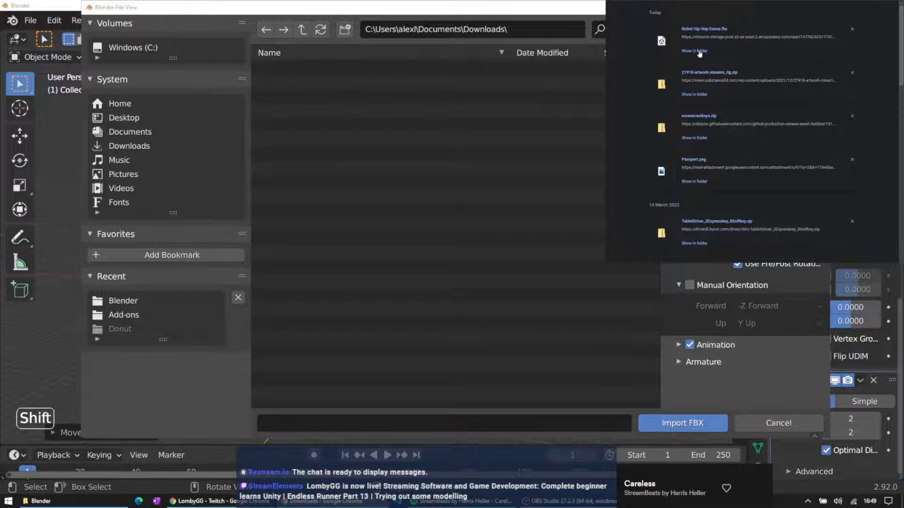
click(699, 51)
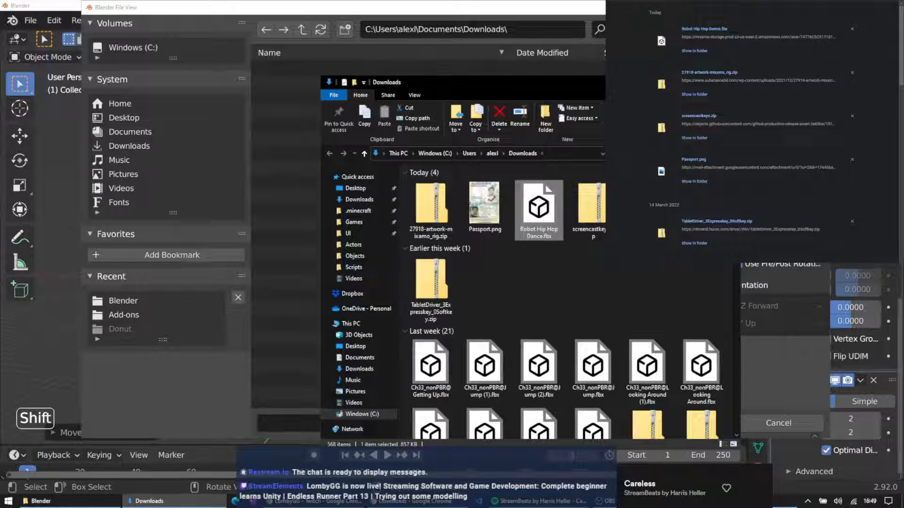
key(ctrl+w)
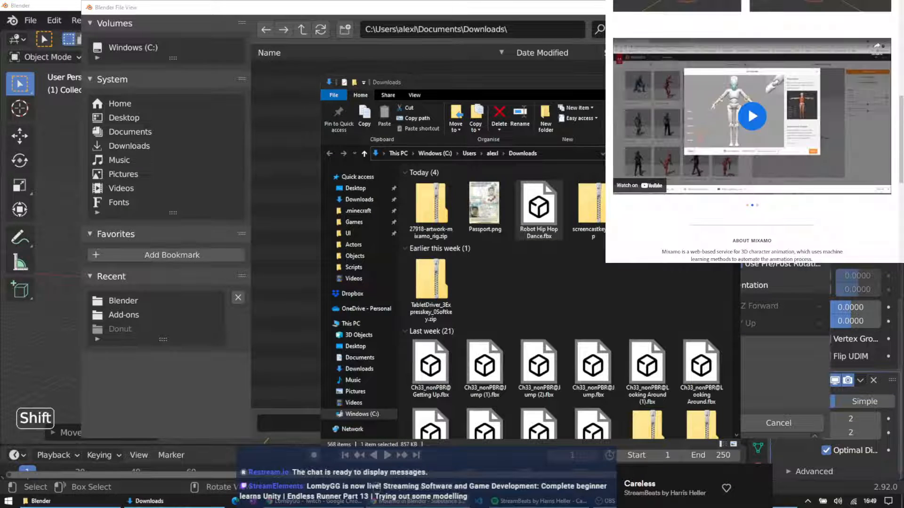
click(686, 82)
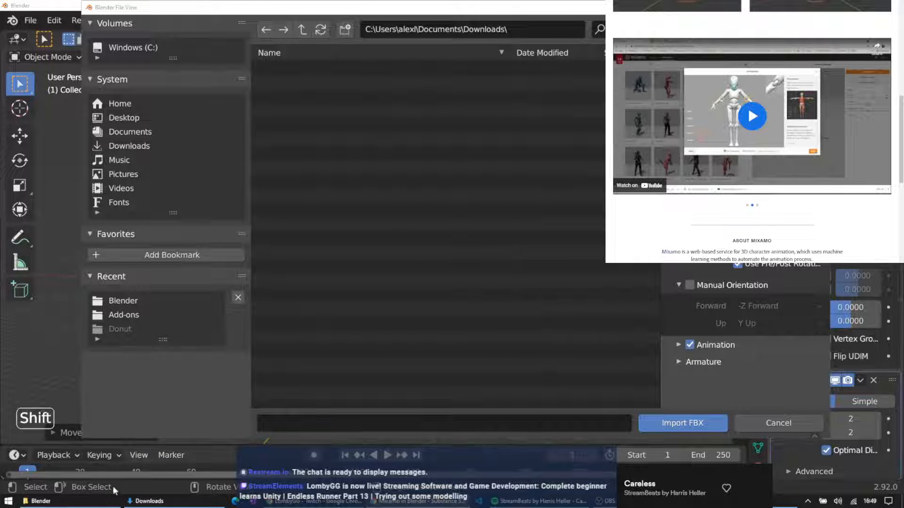
Locate Robot Hip Hop Dance.fbx in the user account's own Downloads folder and import it into the scene
mouse_move(130, 502)
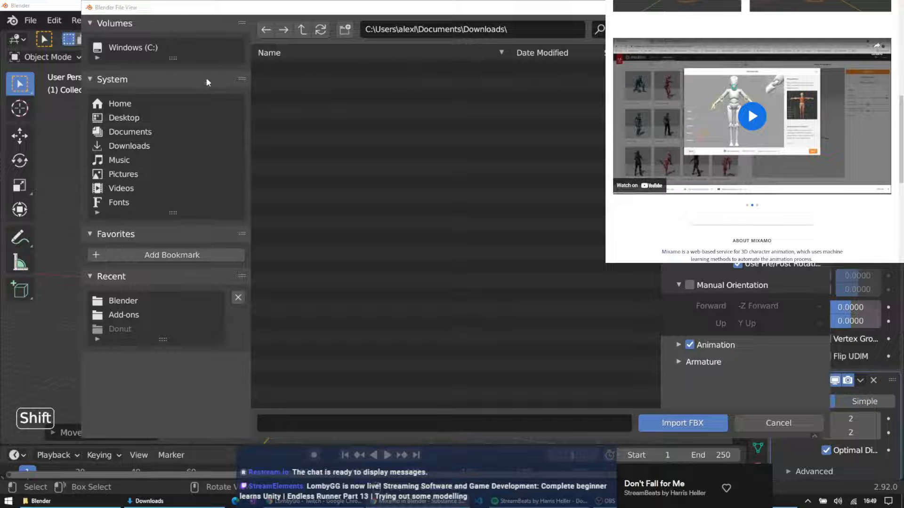
click(296, 32)
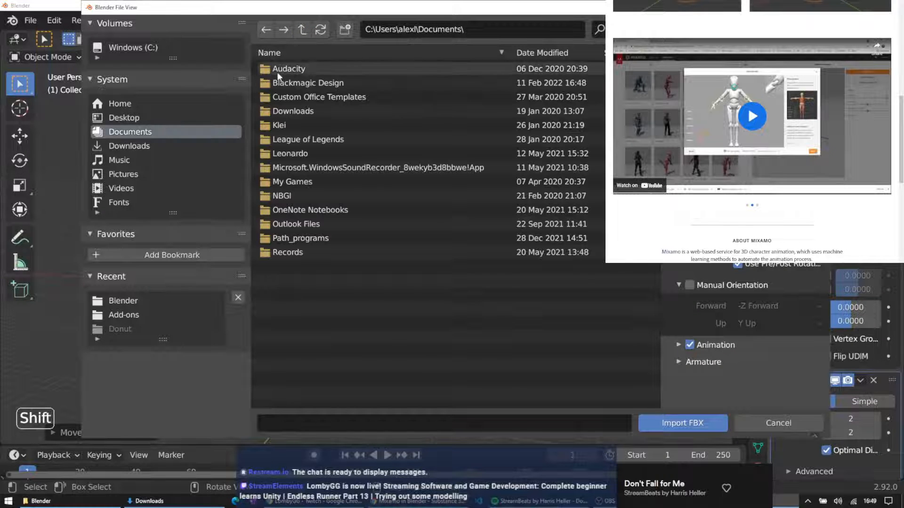
click(146, 118)
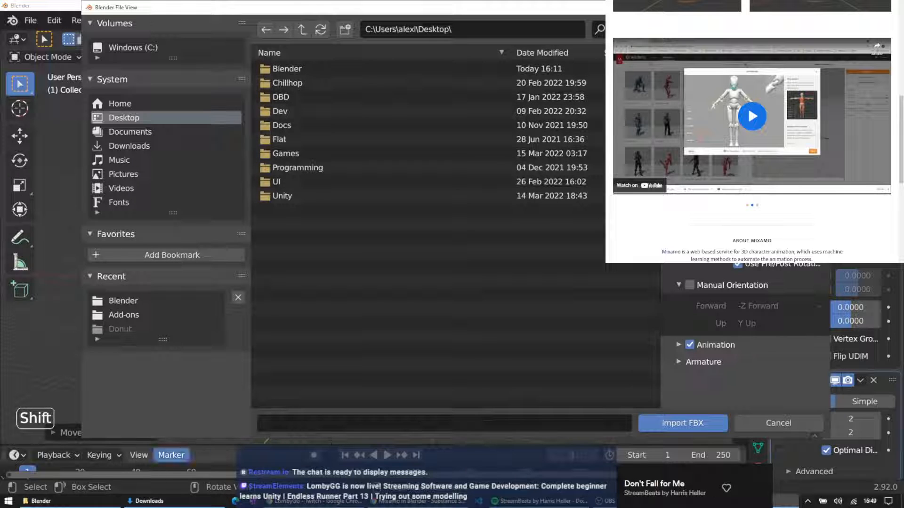
click(150, 501)
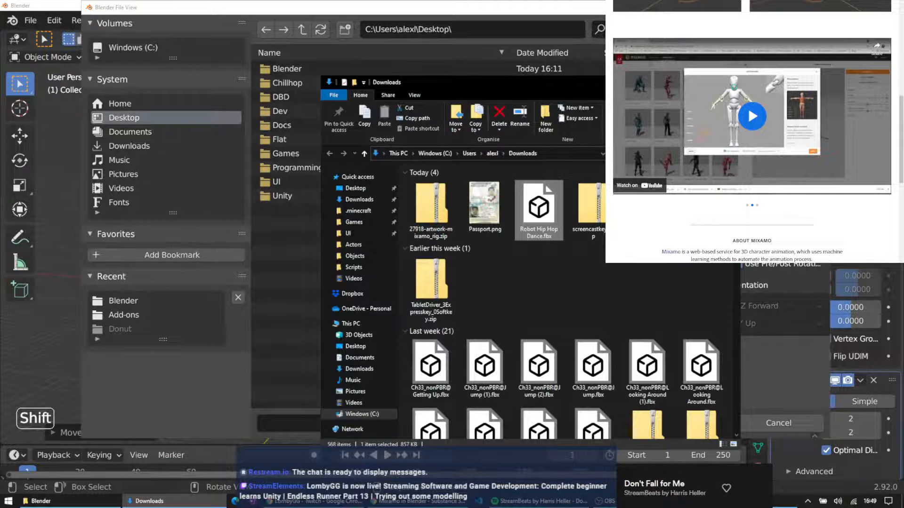
click(686, 83)
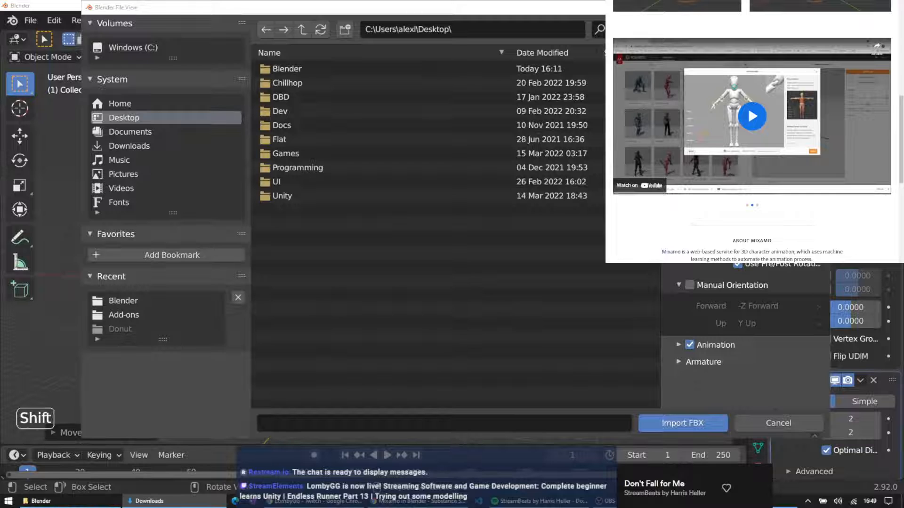
drag(524, 282, 297, 252)
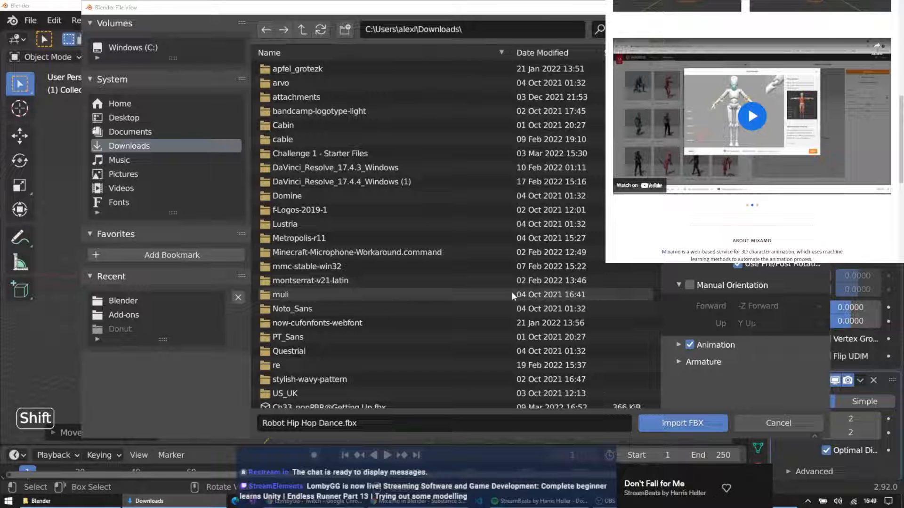
click(680, 423)
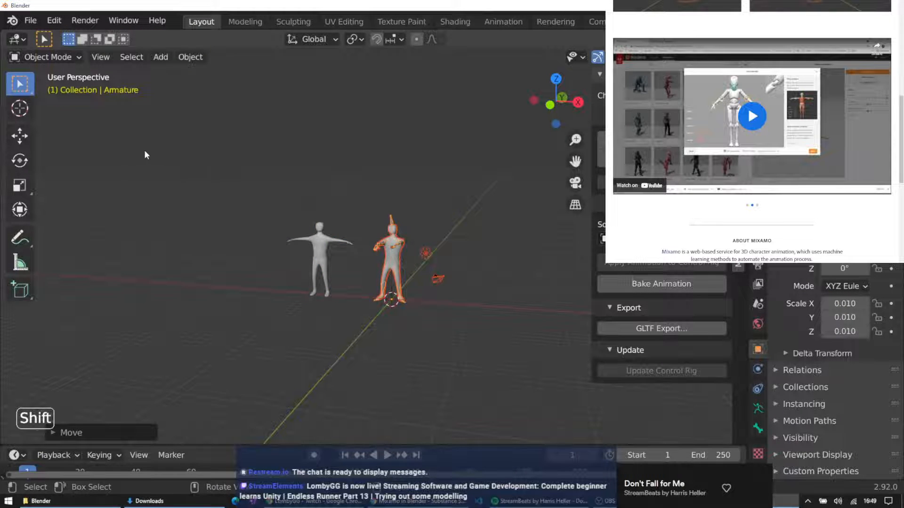
Switch the imported armature to Pose Mode and view both characters at an angle
middle_drag(144, 149, 171, 156)
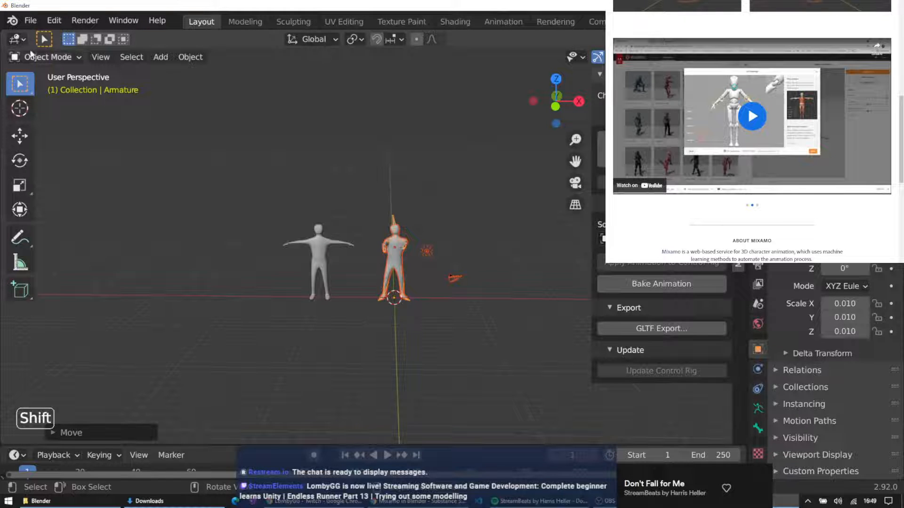
click(46, 57)
click(54, 104)
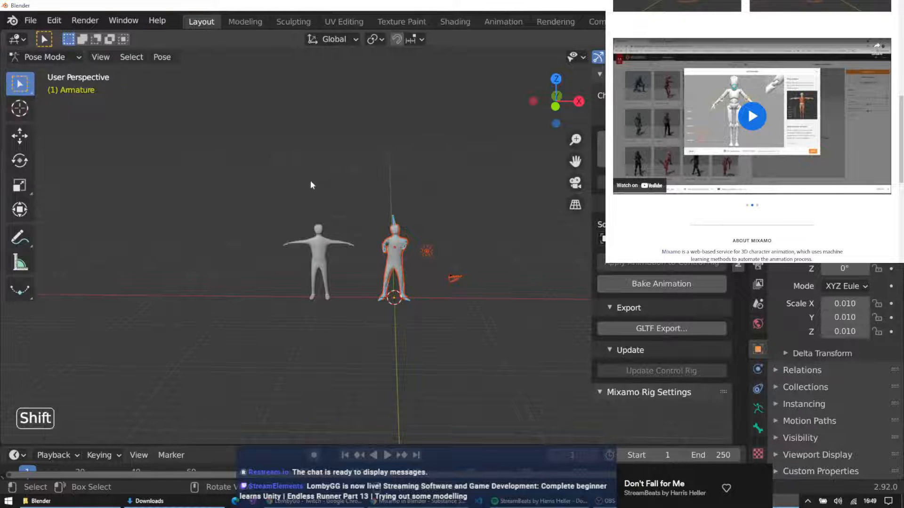
middle_drag(318, 185, 274, 165)
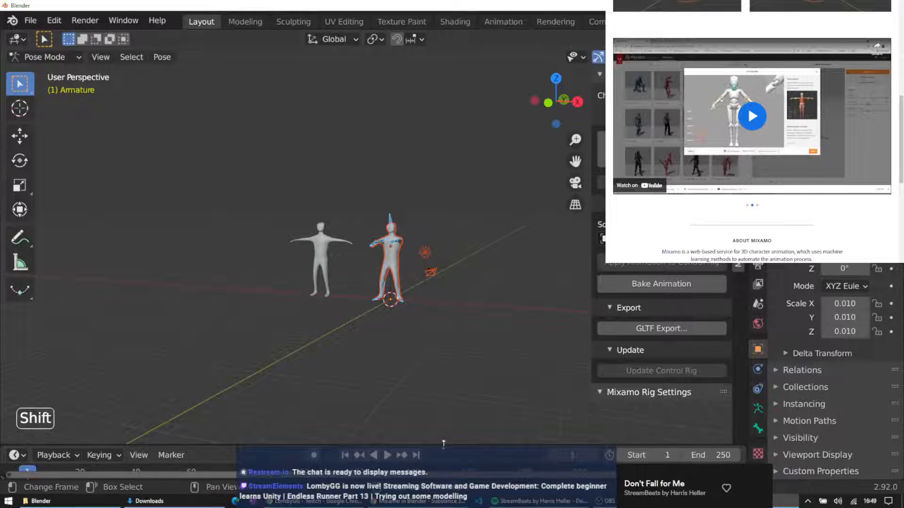
Enlarge the timeline, play the imported dance animation, and stop the playback
drag(452, 444, 452, 414)
click(394, 427)
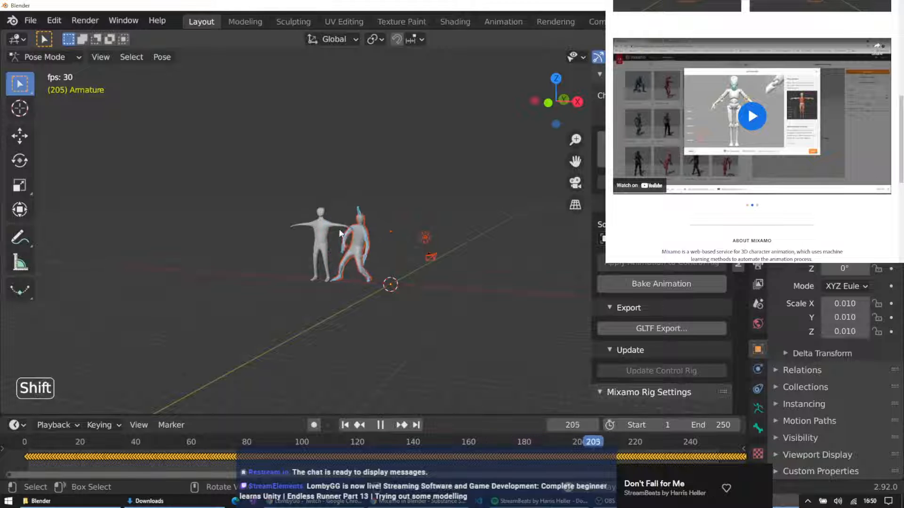
click(380, 426)
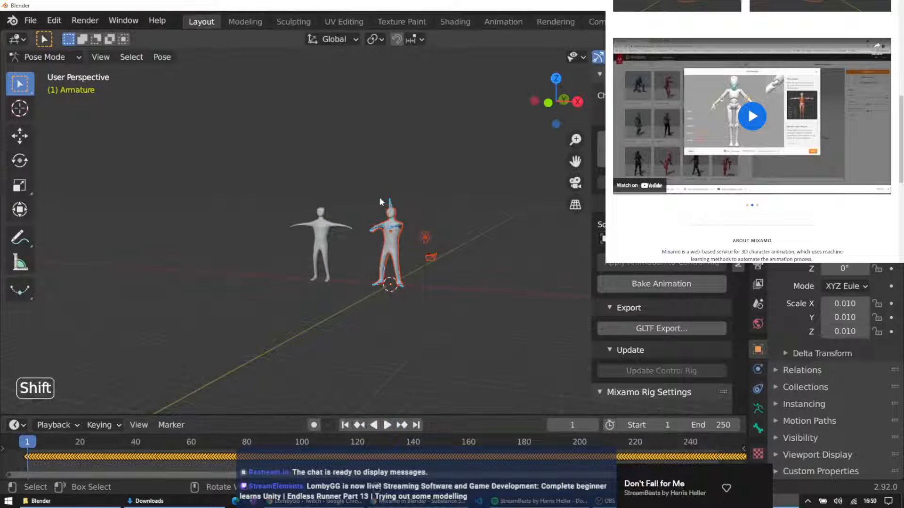
Close the Downloads folder window and launch Unity Hub, putting Blender out of the way
right_click(173, 501)
click(151, 484)
click(8, 501)
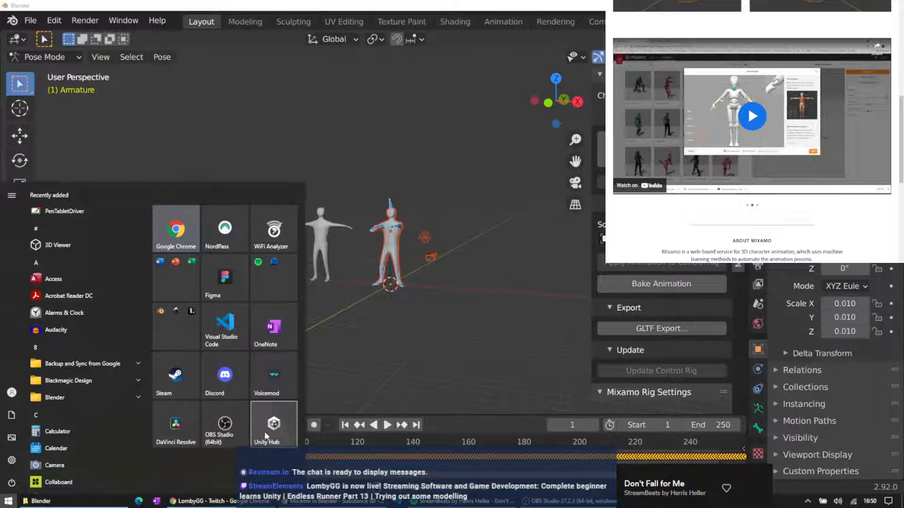
click(272, 427)
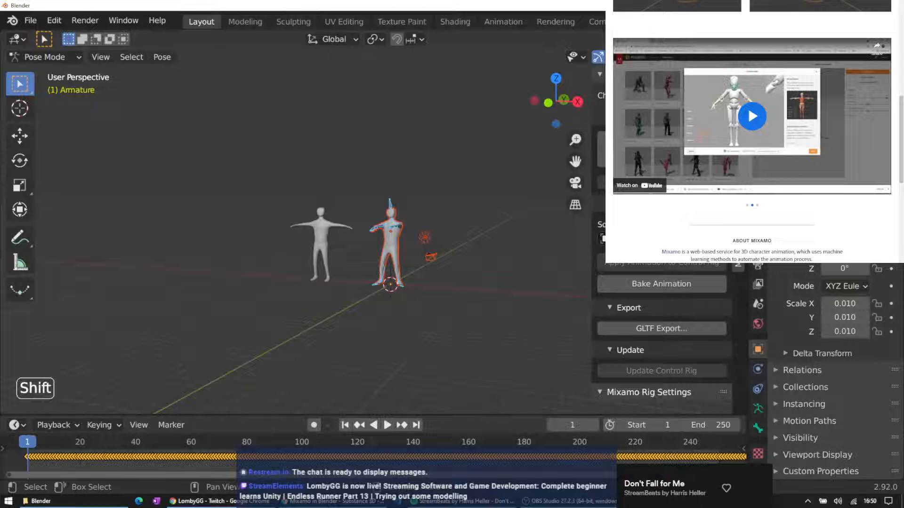
click(864, 5)
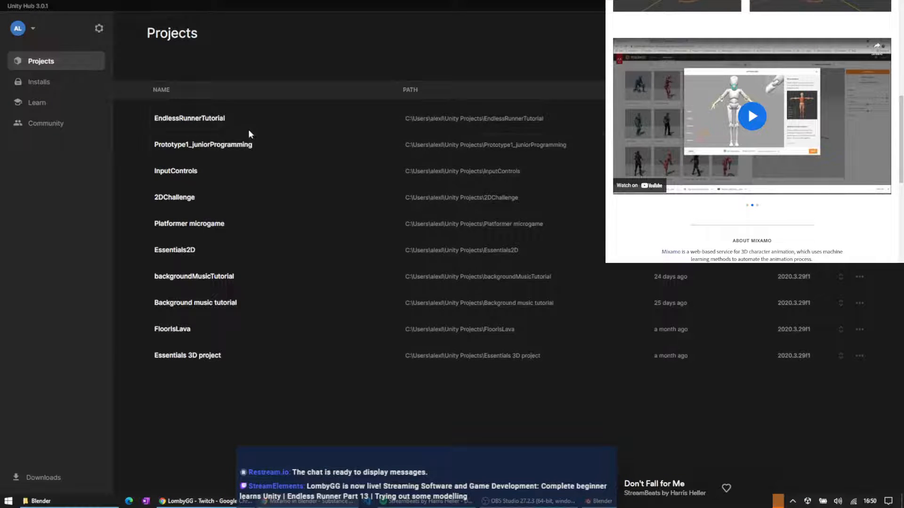
Open the EndlessRunnerTutorial project in Unity and show its top-level Assets folder
click(244, 124)
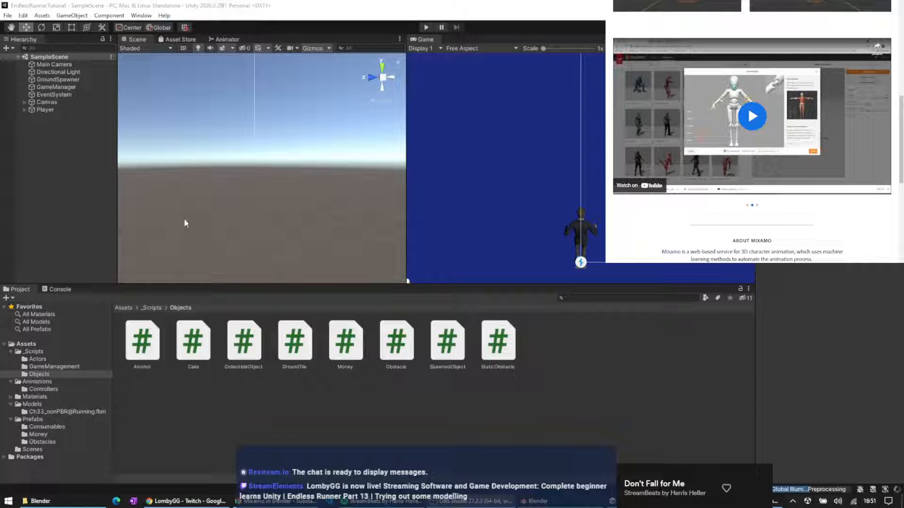
click(27, 344)
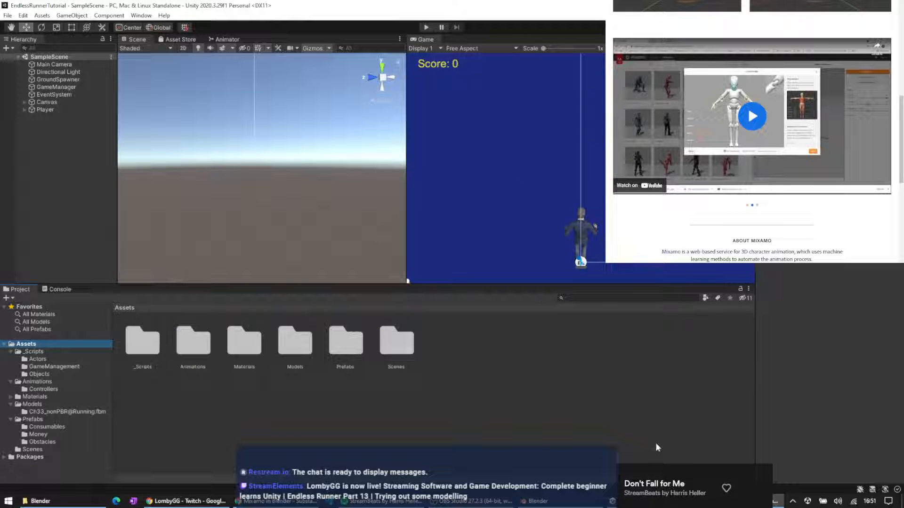
Close the Blender folder window and import the Robot Hip Hop Dance FBX from Downloads into the project's Assets folder
click(21, 16)
click(19, 16)
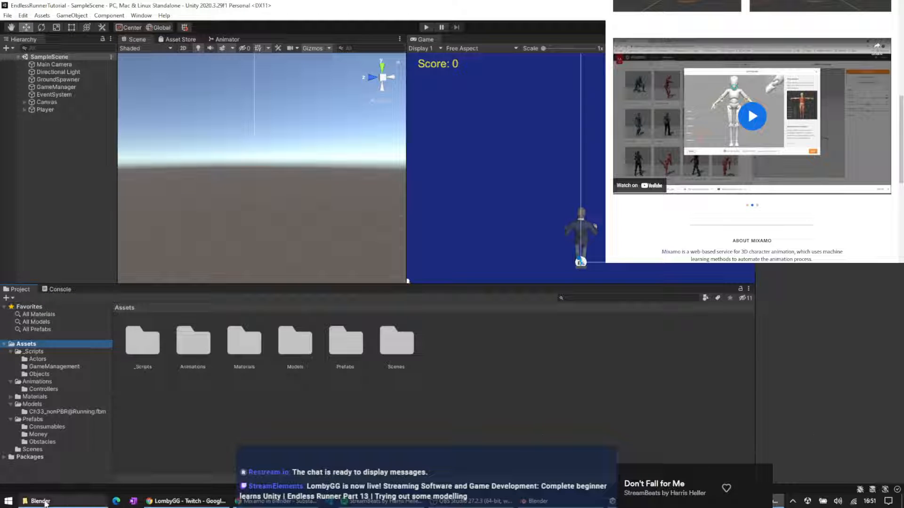
mouse_move(45, 502)
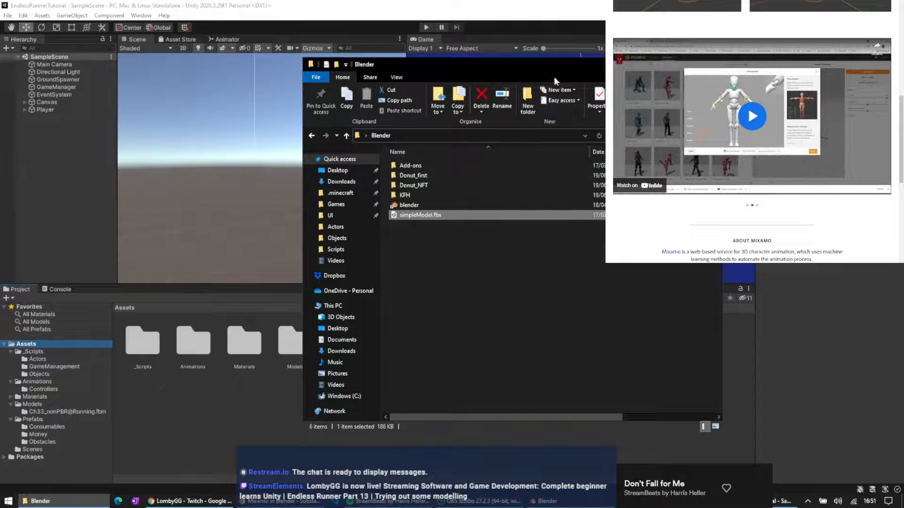
click(711, 64)
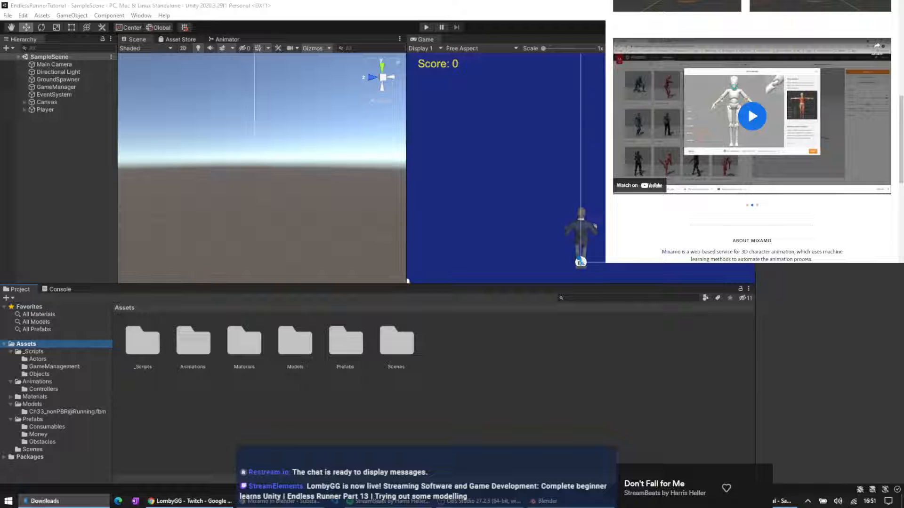
click(495, 151)
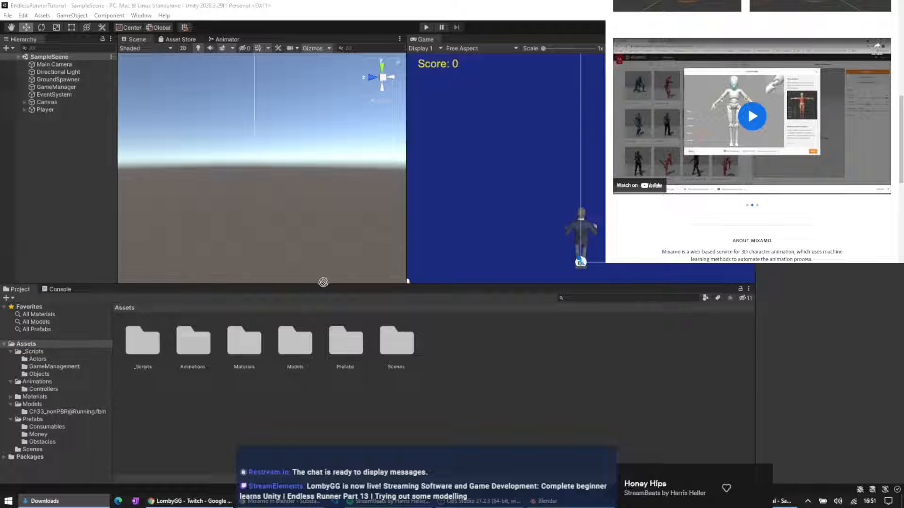
drag(142, 239, 455, 352)
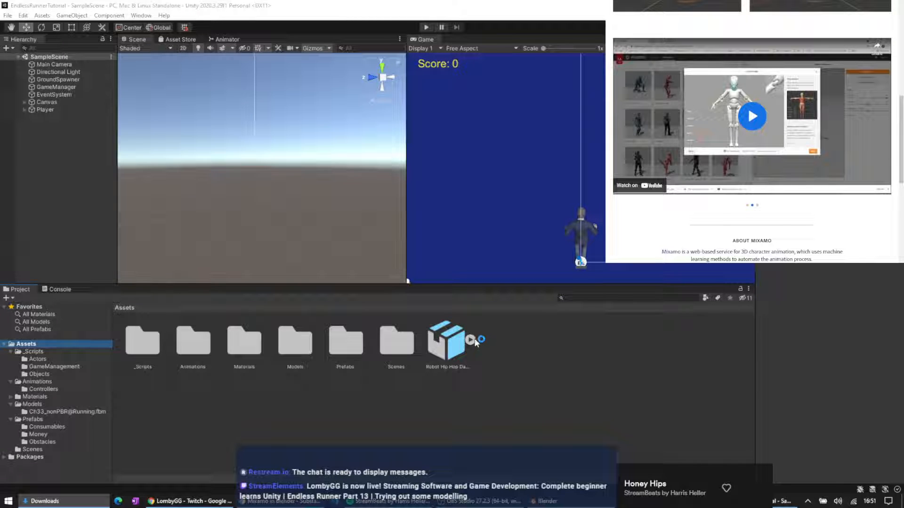
Place the Robot Hip Hop Dance model in the scene
drag(439, 340, 261, 233)
scroll(264, 221, down, 5)
scroll(267, 221, down, 5)
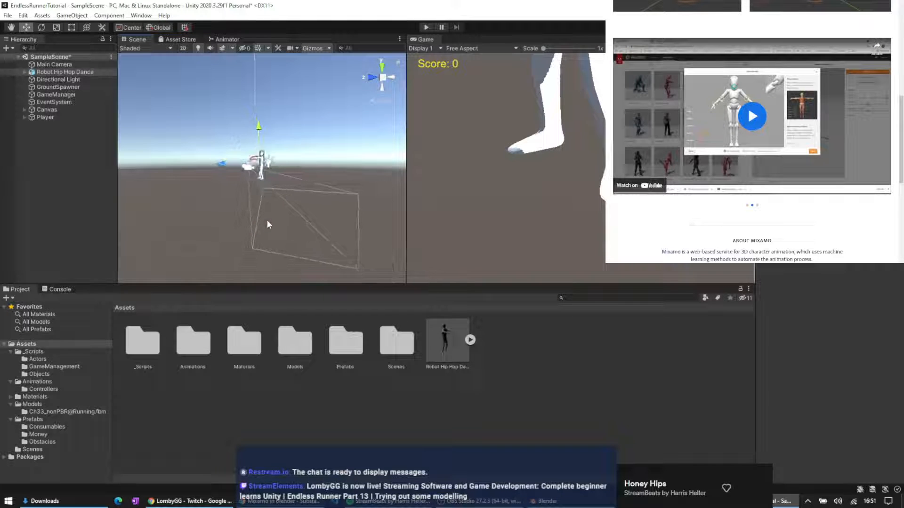
middle_drag(295, 202, 250, 200)
Focus the scene on the Player and reset the Transform of the Robot Hip Hop Dance object
click(65, 118)
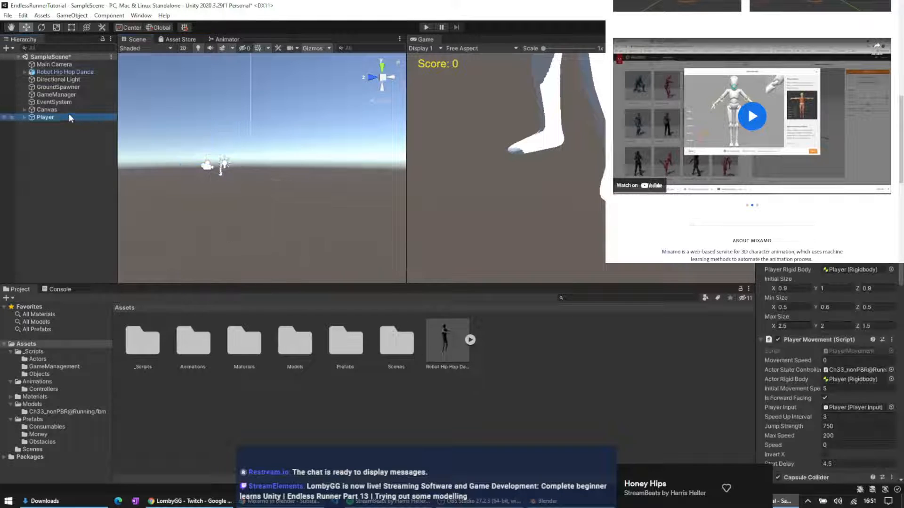
key(f)
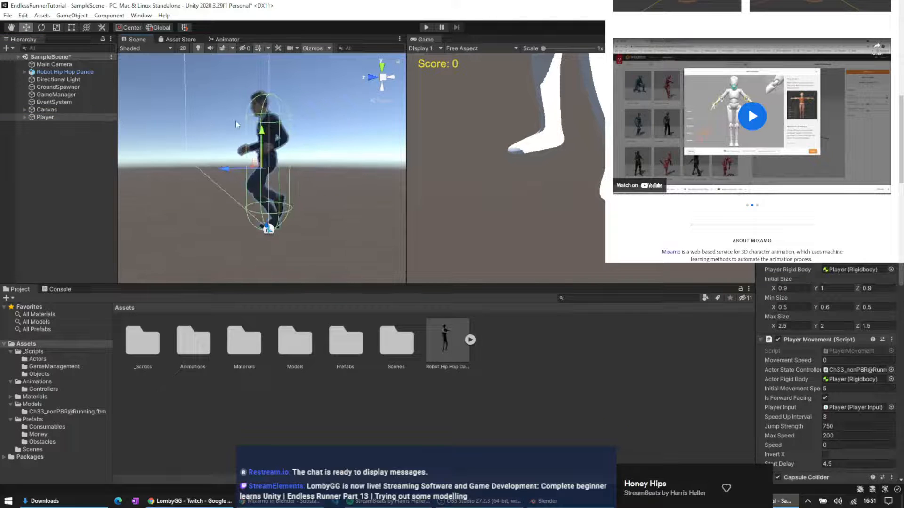
click(71, 72)
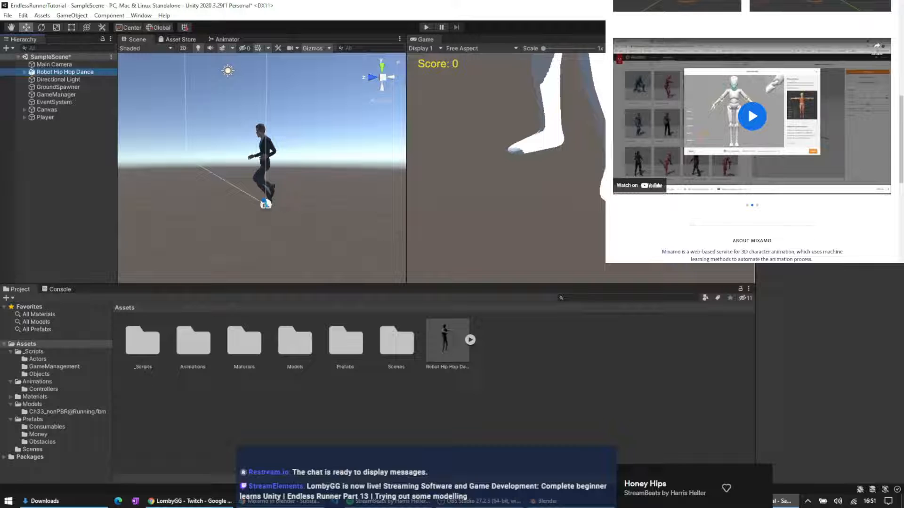
click(898, 83)
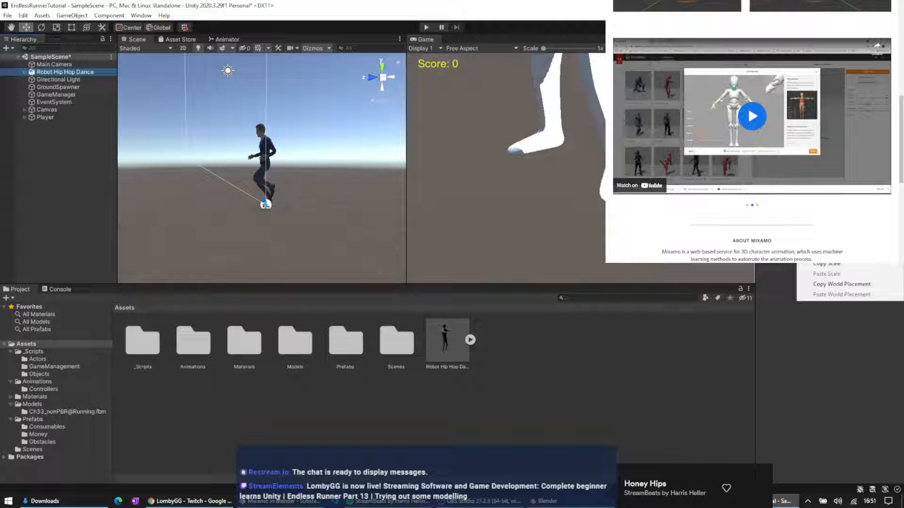
click(822, 94)
scroll(261, 141, down, 7)
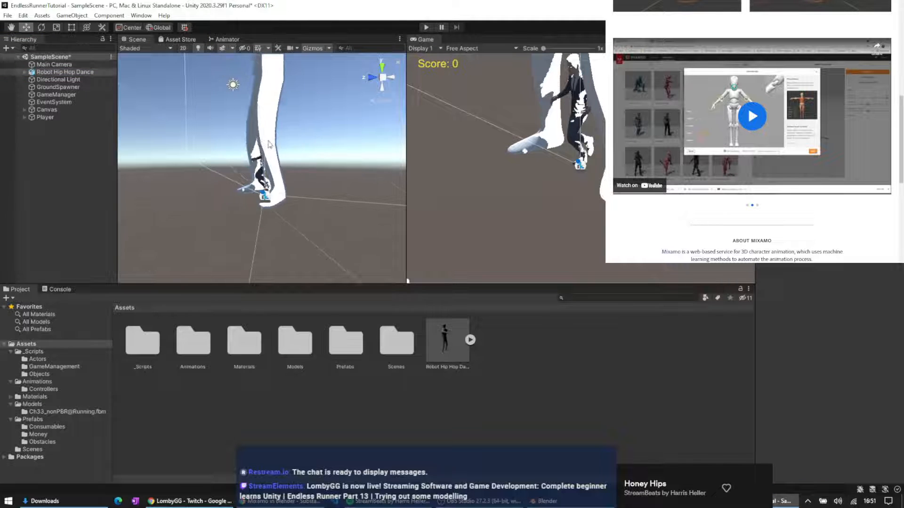
Try to delete the Camera child from the Robot Hip Hop Dance object
middle_drag(296, 113, 299, 195)
click(275, 143)
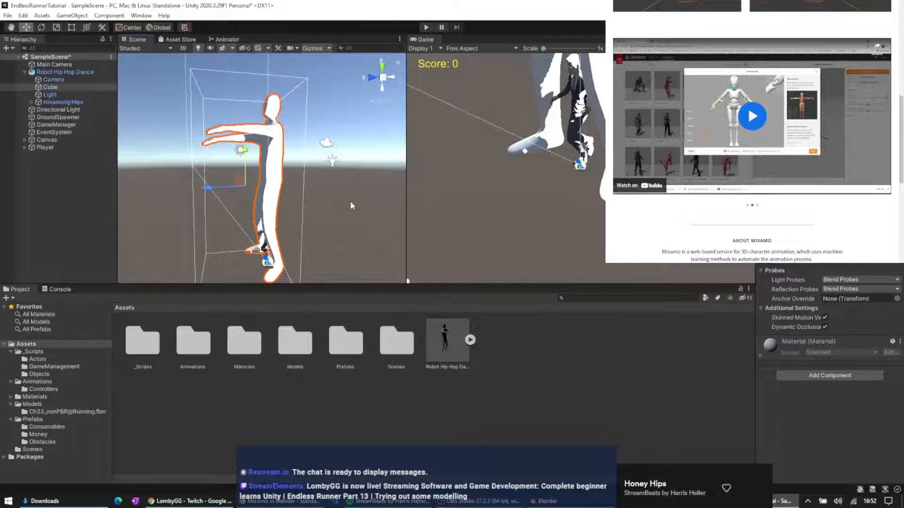
click(83, 75)
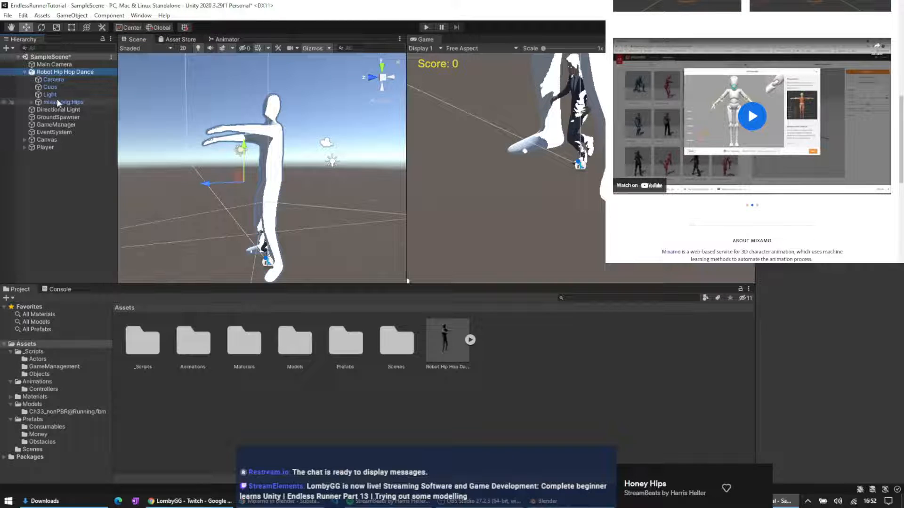
click(59, 80)
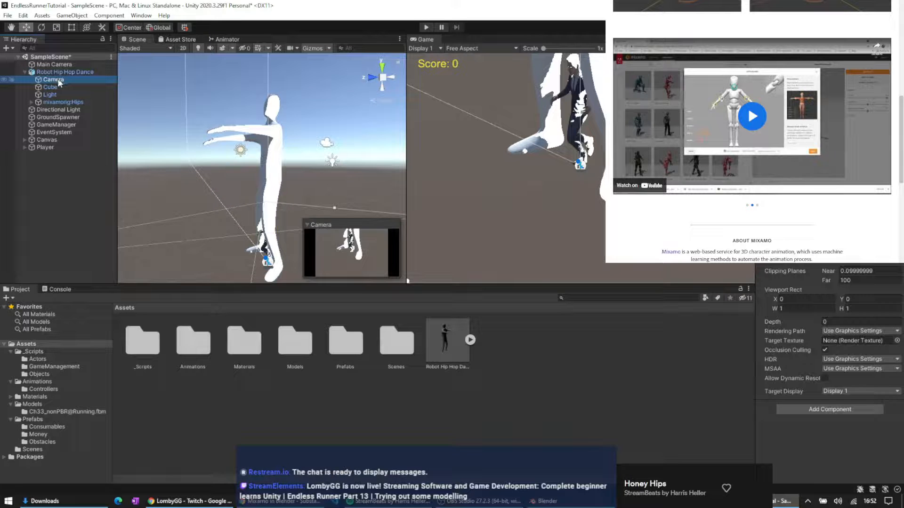
key(Delete)
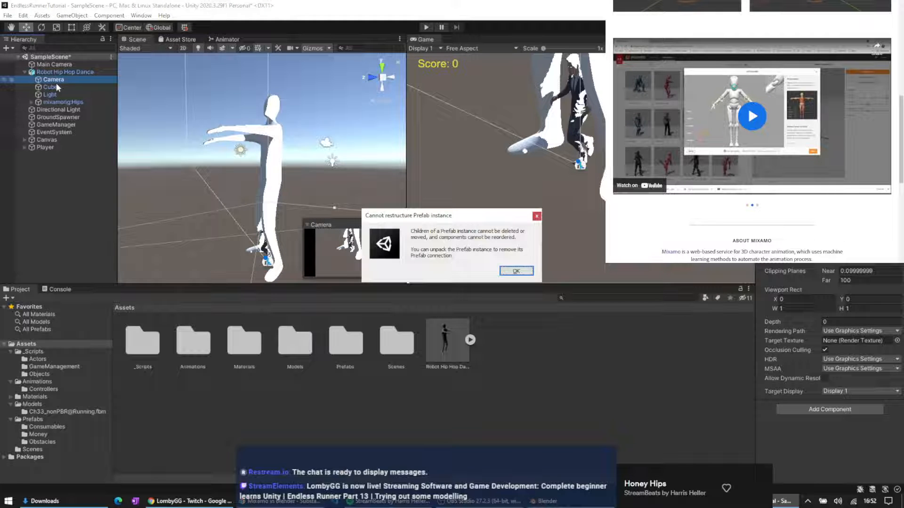
key(Return)
Examine the Camera, Cube, Light and mixamorig:Hips children of Robot Hip Hop Dance and how the model sits in the scene
click(55, 74)
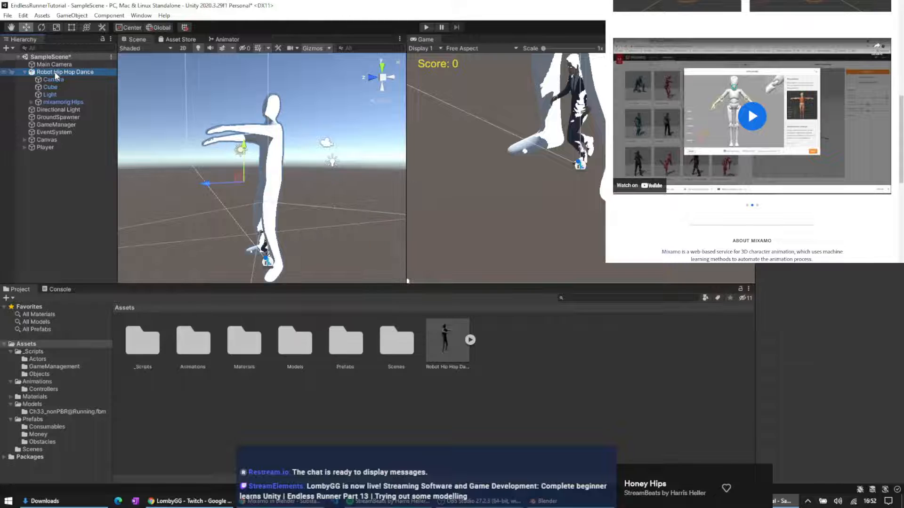
click(53, 80)
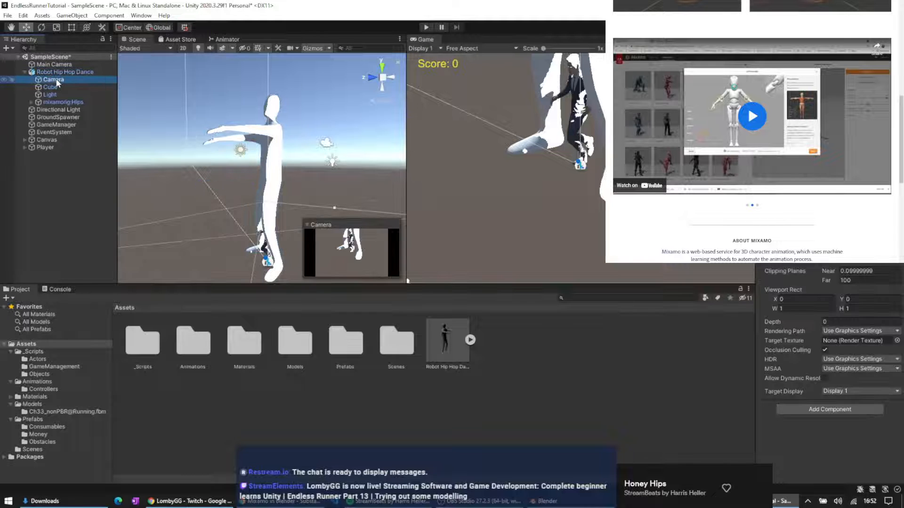
click(56, 87)
click(56, 94)
click(56, 101)
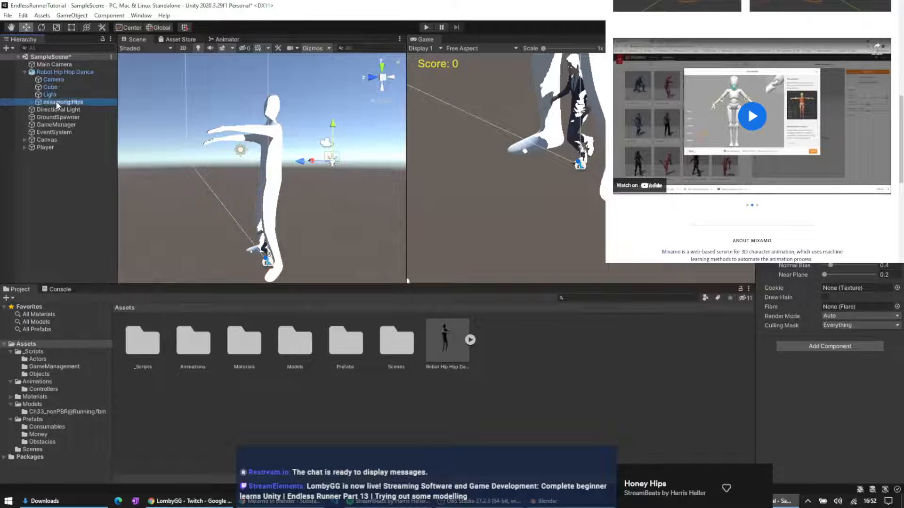
click(56, 94)
click(56, 87)
click(56, 80)
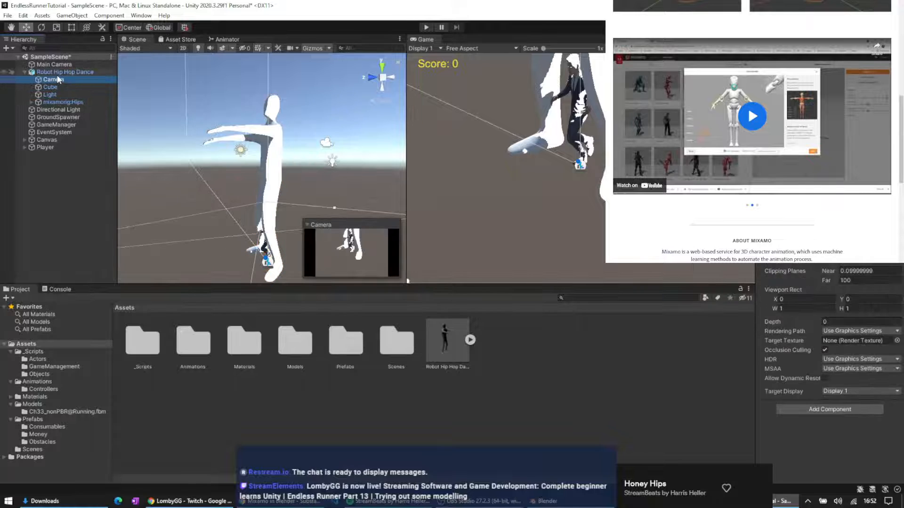
click(57, 73)
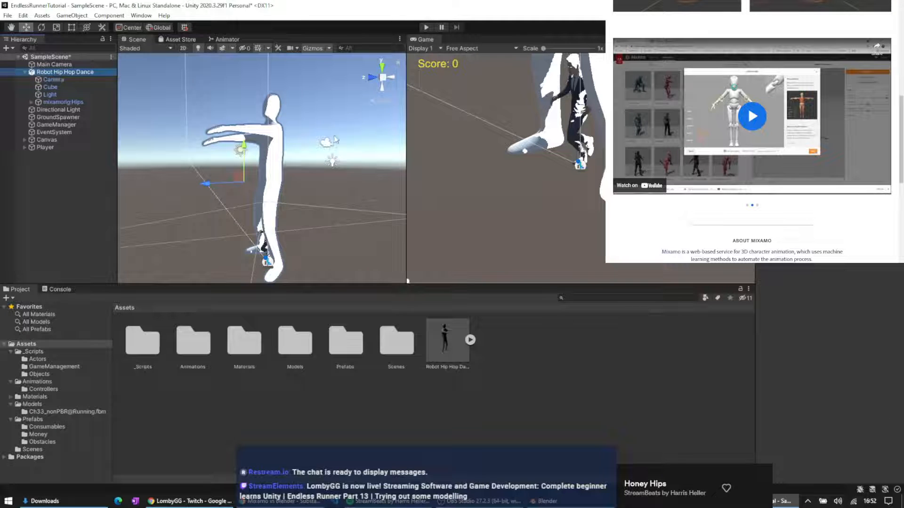
scroll(311, 158, down, 5)
middle_drag(309, 147, 305, 167)
scroll(236, 166, up, 5)
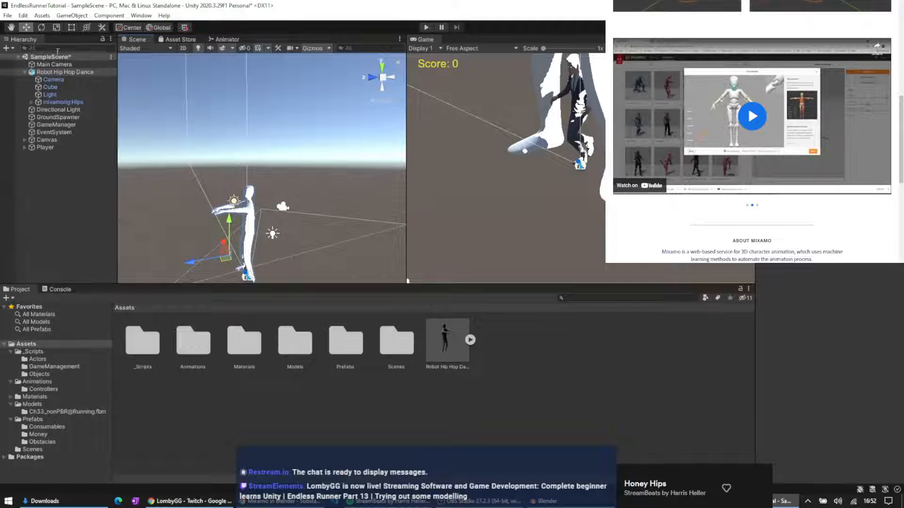
Delete the Robot Hip Hop Dance object from the scene and its FBX file from the Assets folder
key(Delete)
click(468, 358)
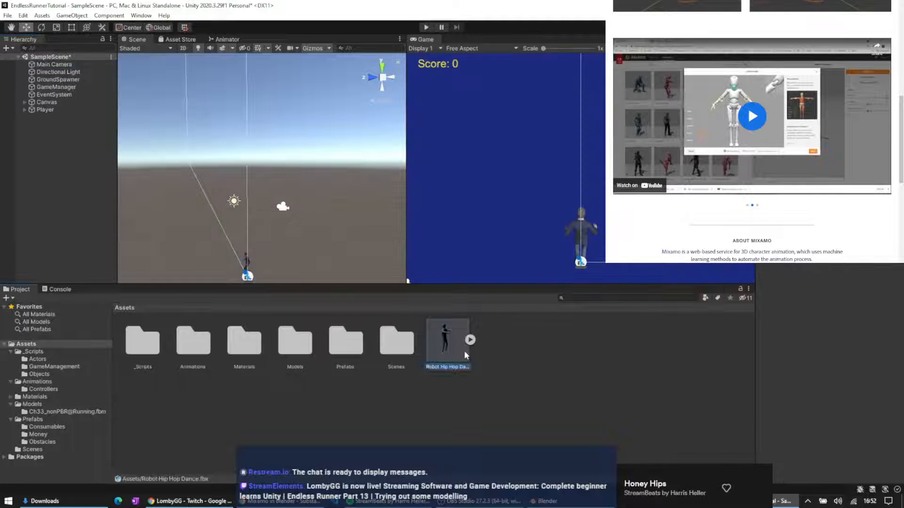
key(Delete)
click(487, 273)
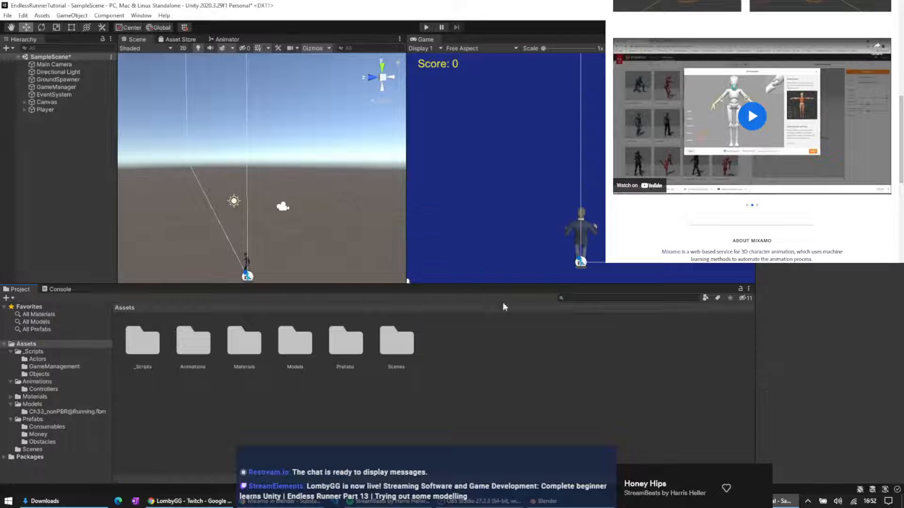
Switch to Blender and delete the original unrigged character, the camera and the light, keeping only the rigged dancer
click(543, 502)
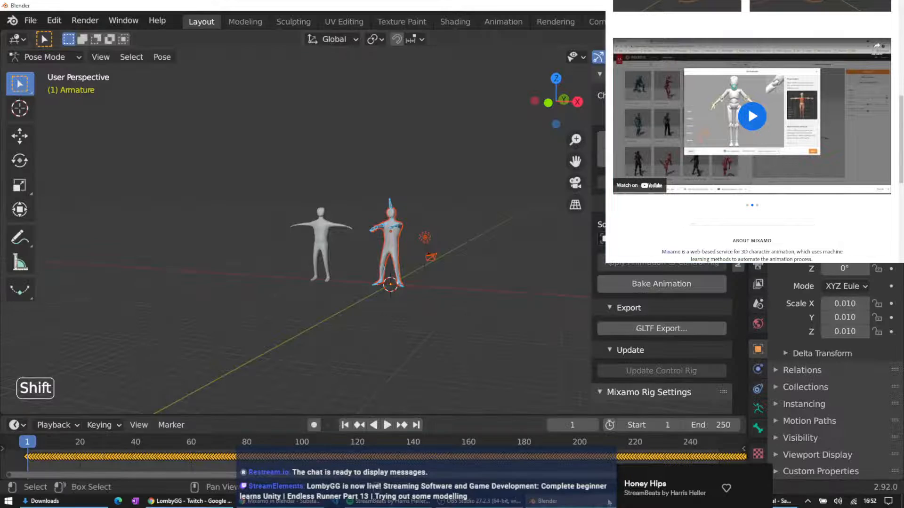
click(386, 226)
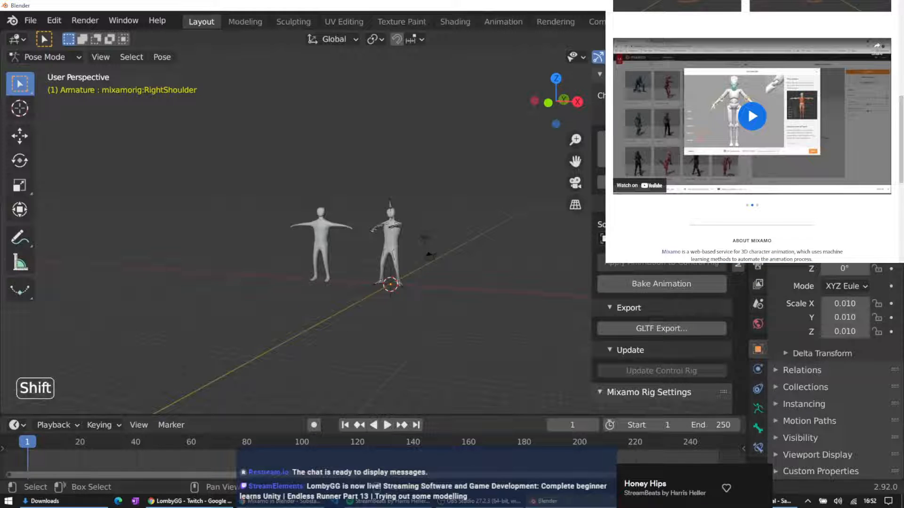
key(Delete)
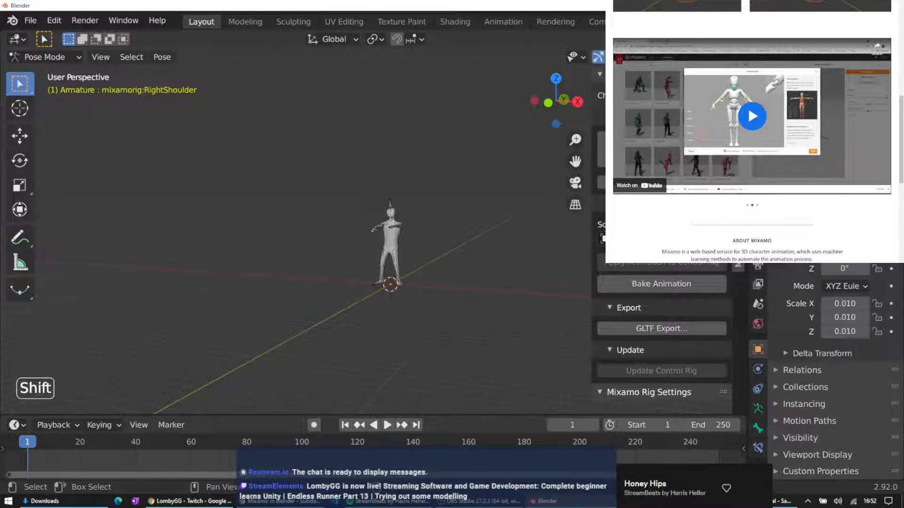
Start an FBX export into the desktop's Blender folder and name the file robotDanceSimpleModel.fbx
click(30, 20)
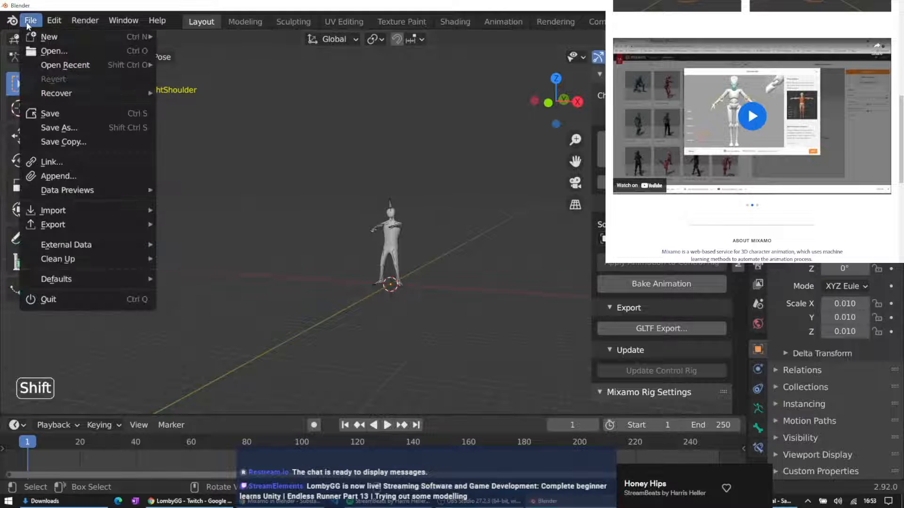
mouse_move(113, 226)
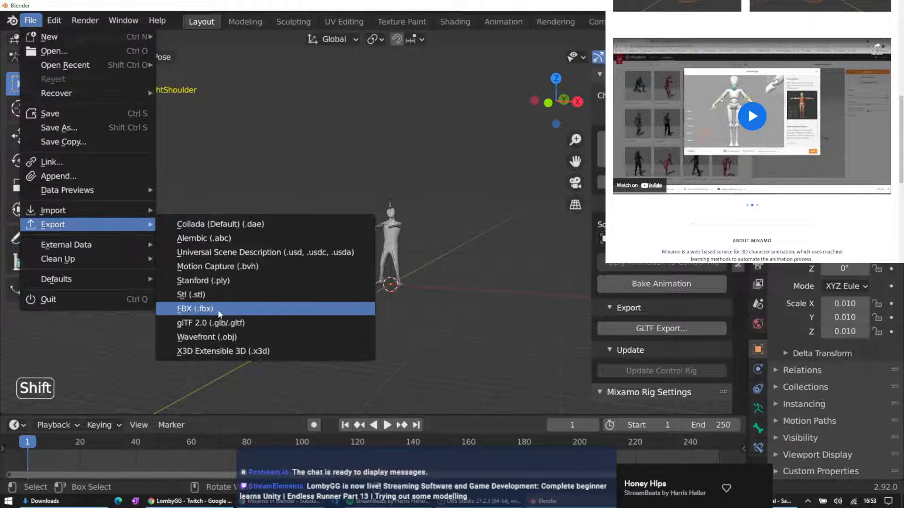
click(188, 309)
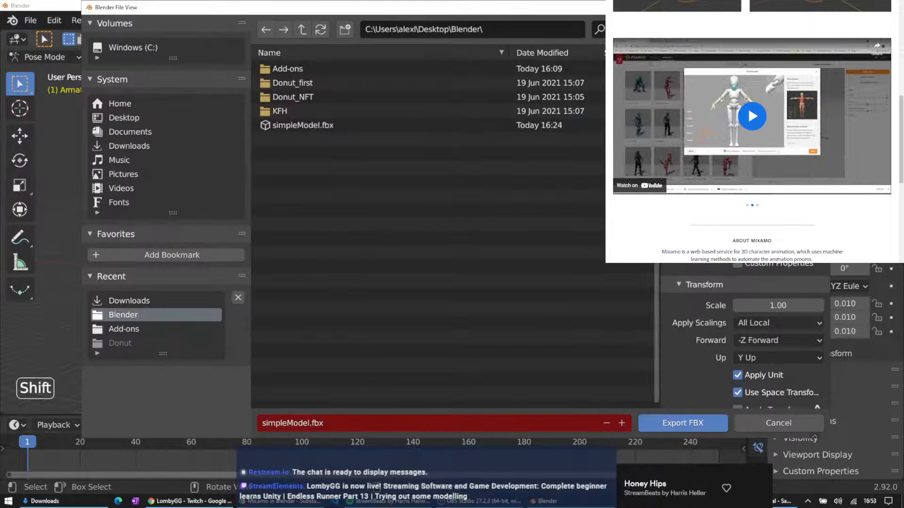
click(290, 130)
click(304, 422)
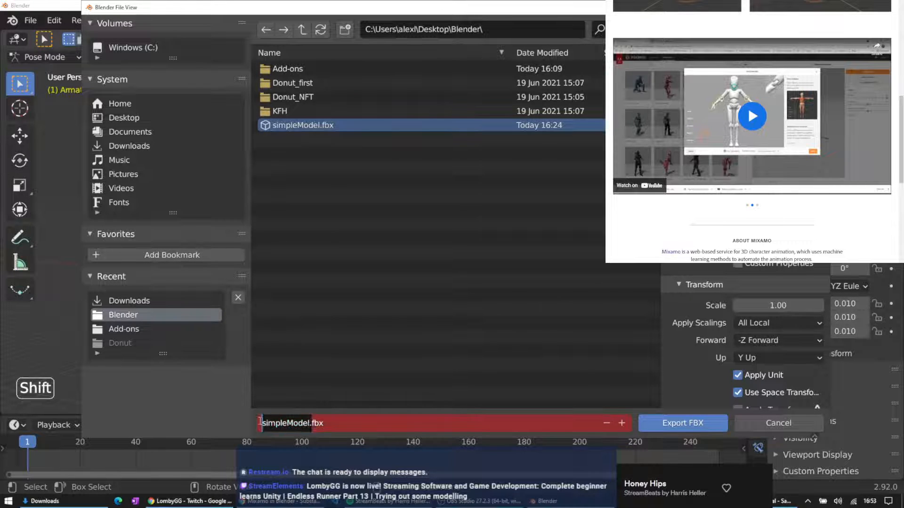
click(313, 422)
key(shift+Home)
text(root)
key(BackSpace)
key(BackSpace)
text(bot)
text(t)
text(DanceSim)
text(pleModel)
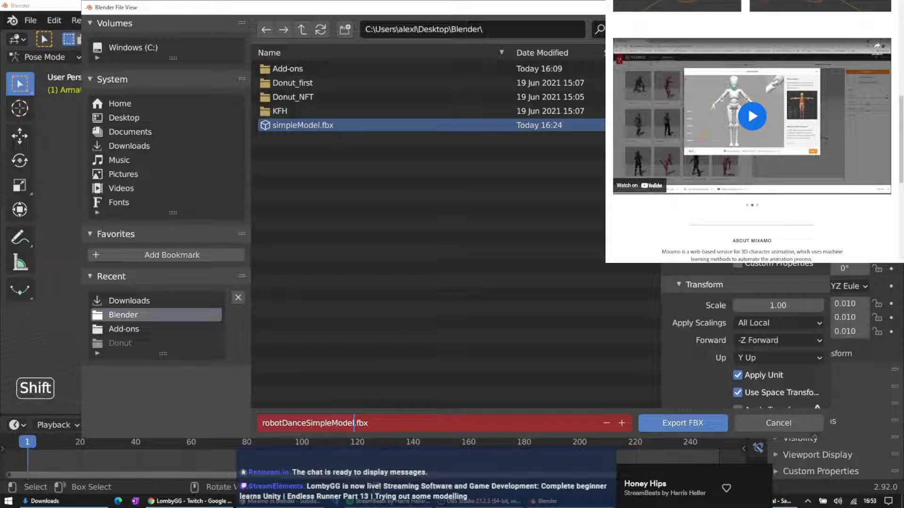
key(Return)
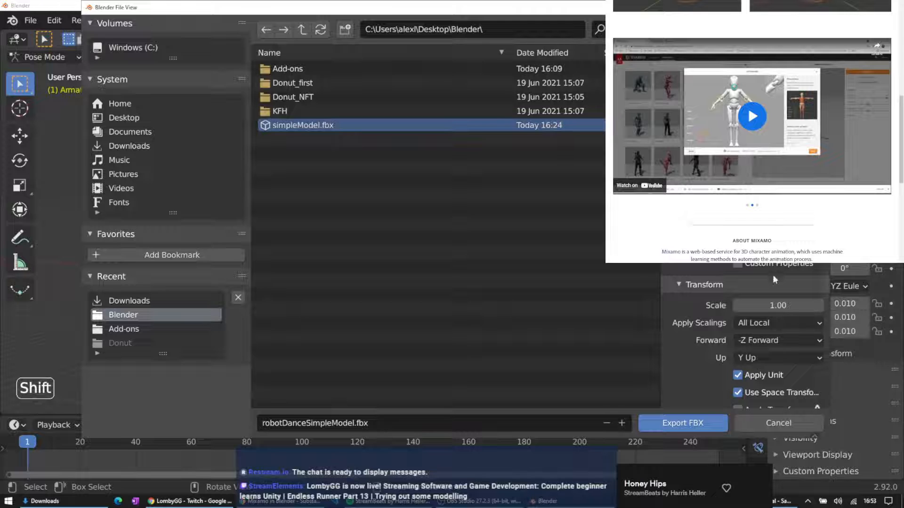
Review the transform and armature export options and export the character as robotDanceSimpleModel.fbx
scroll(775, 280, down, 3)
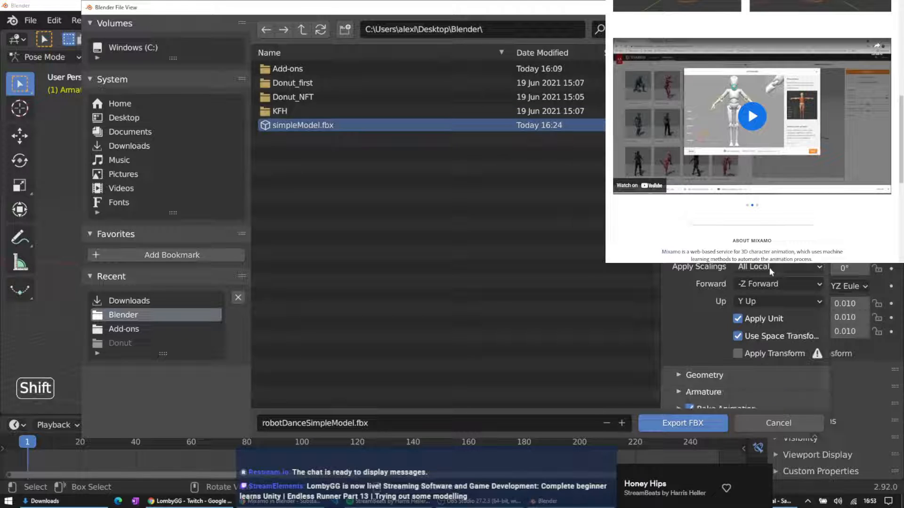
scroll(770, 271, down, 1)
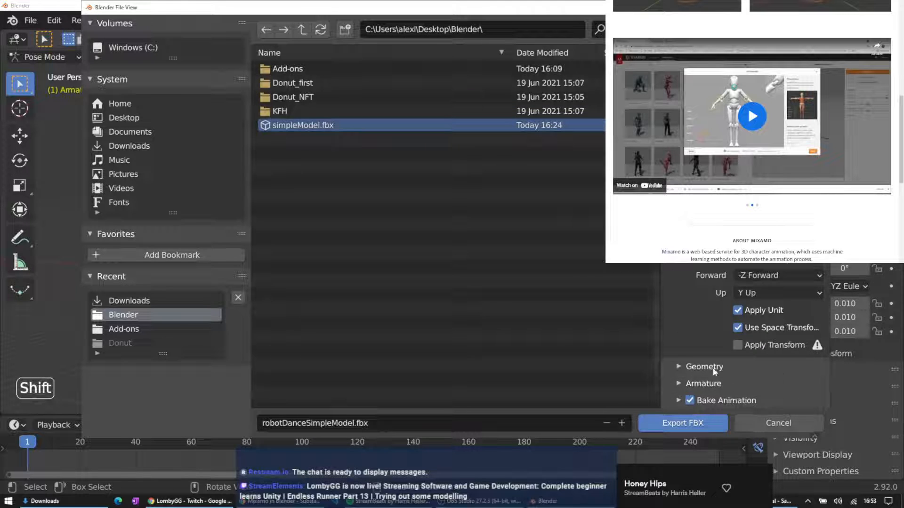
click(697, 383)
scroll(704, 372, down, 5)
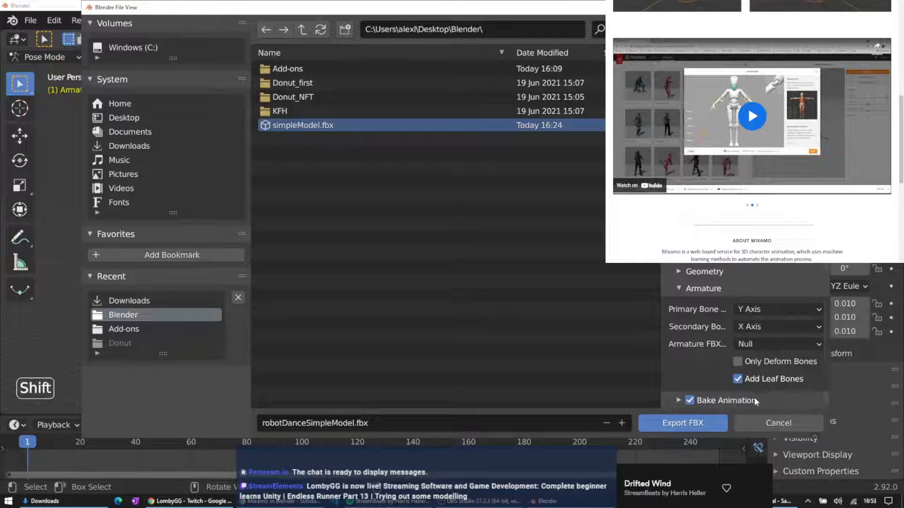
click(696, 423)
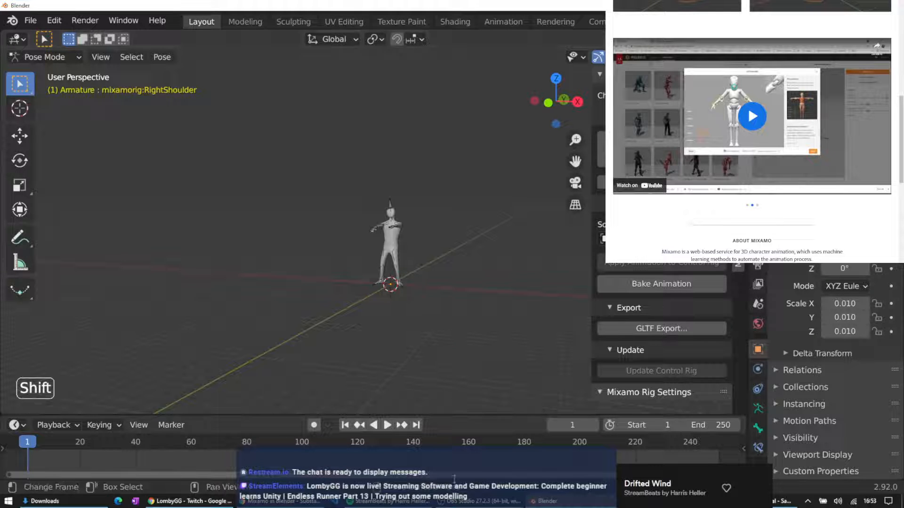
key(alt+Tab)
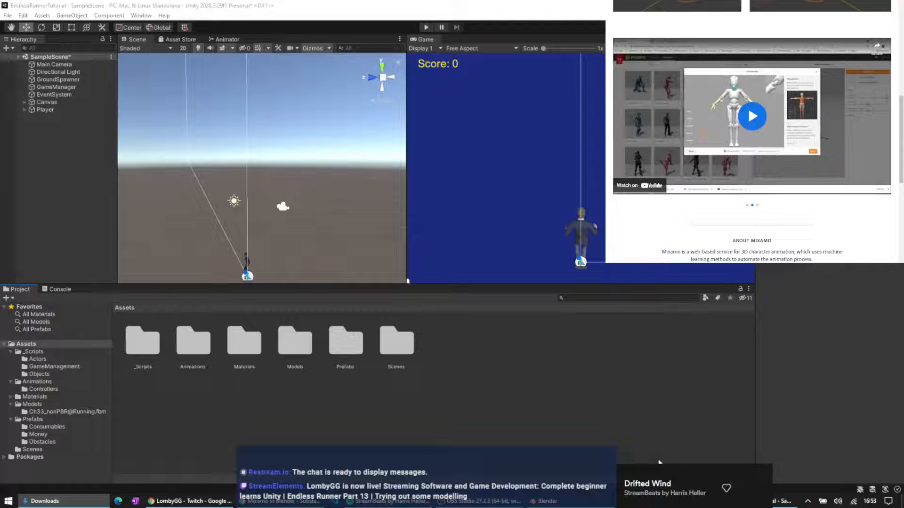
Check the export folder in Blender's FBX export dialog, then import robotDanceSimpleModel.fbx into the Unity project's Assets folder
click(574, 503)
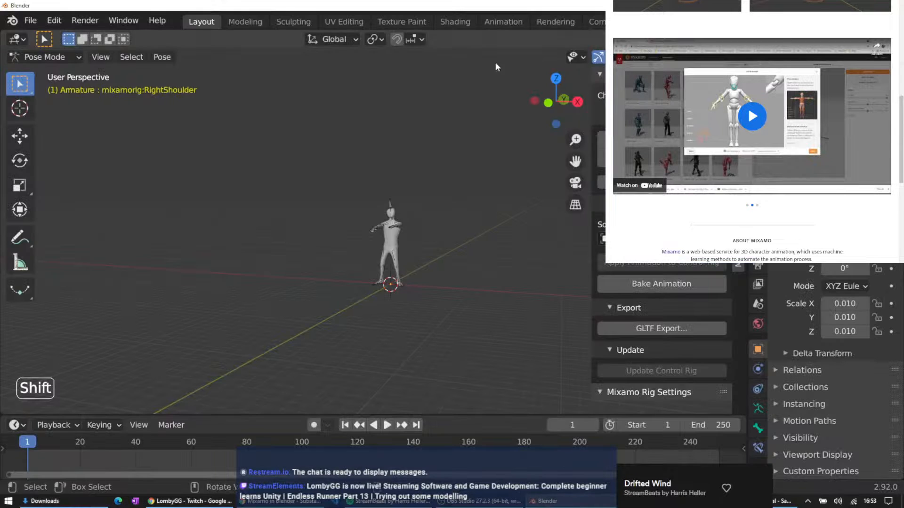
click(30, 20)
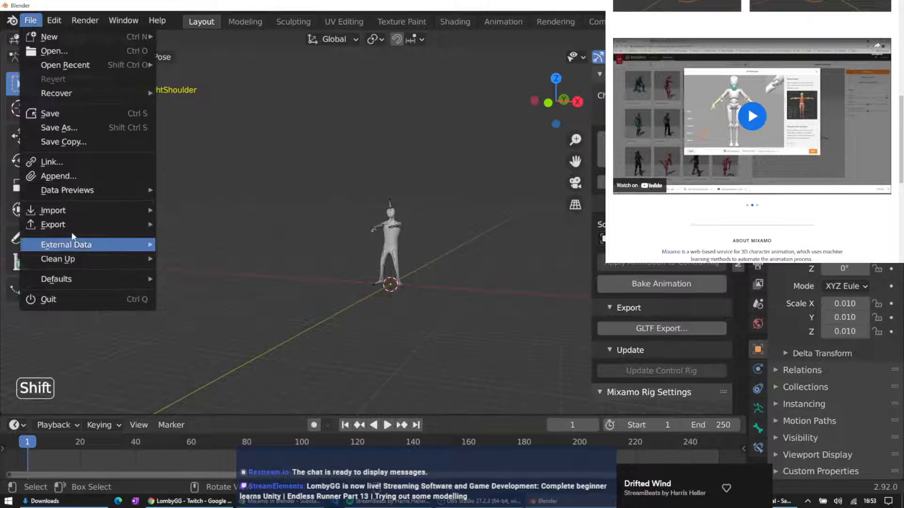
mouse_move(52, 225)
click(228, 315)
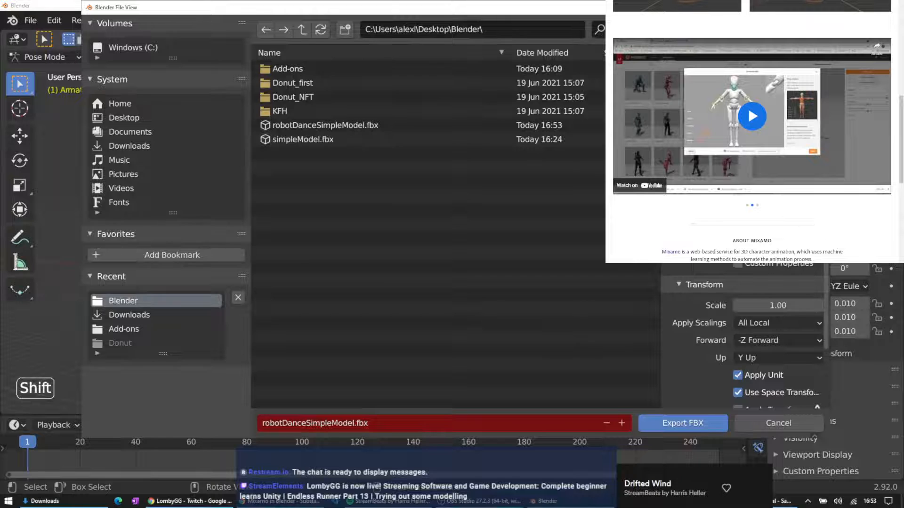
key(Return)
key(alt+Tab)
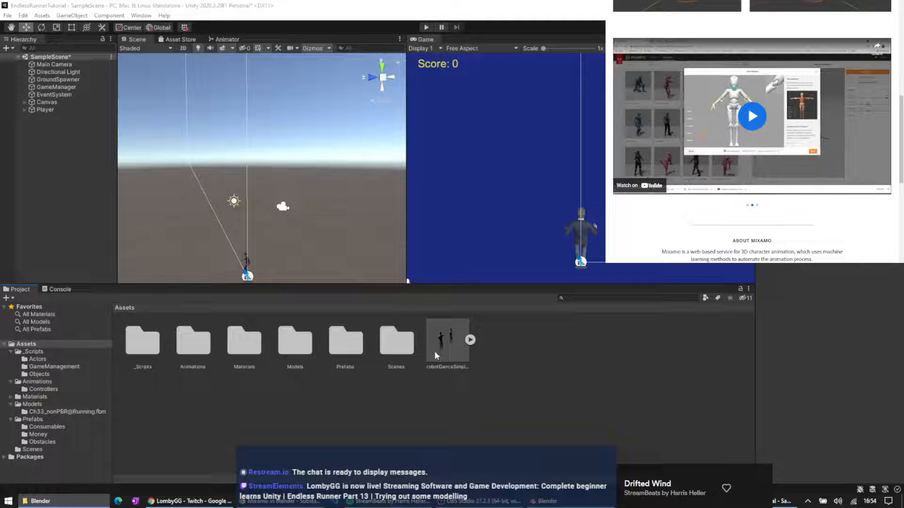
Place robotDanceSimpleModel from Assets into the scene and expand its children in the hierarchy
drag(442, 340, 315, 265)
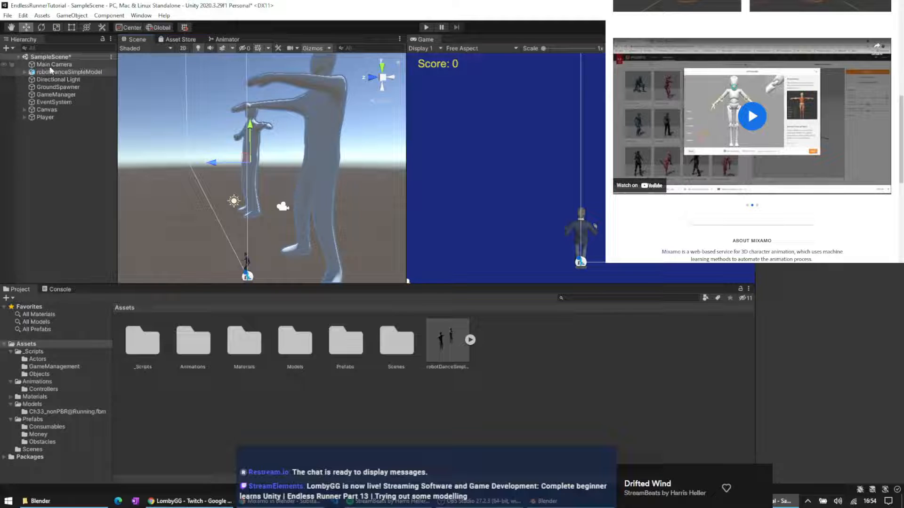
click(25, 72)
click(25, 71)
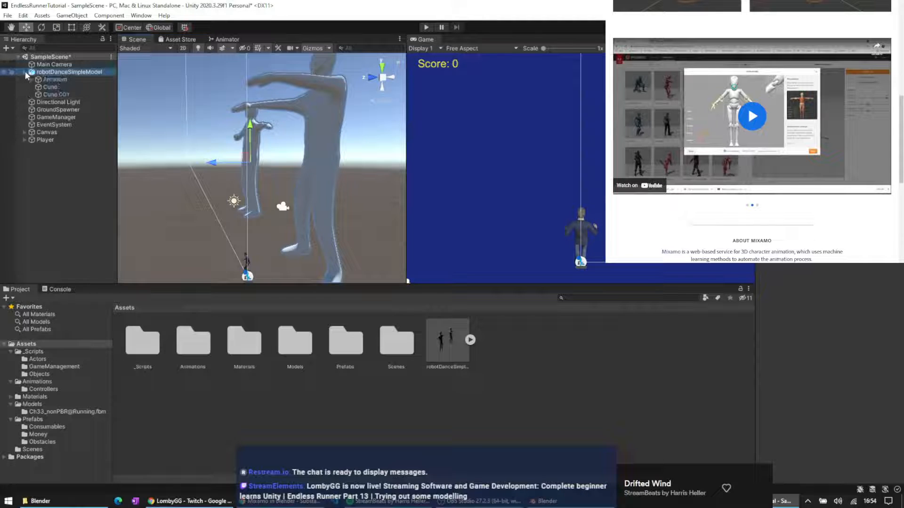
Examine which scene figures the Cube, Cube.001 and Armature children of robotDanceSimpleModel correspond to
click(52, 88)
click(57, 93)
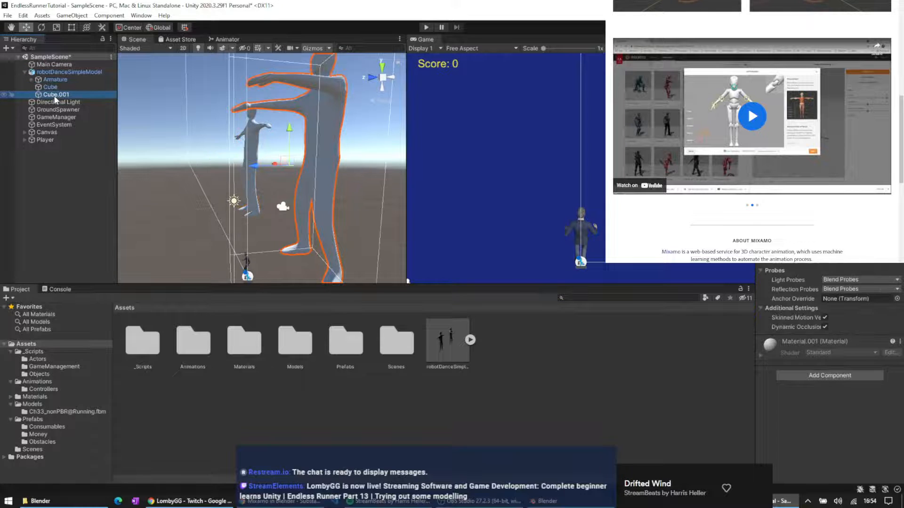
click(55, 87)
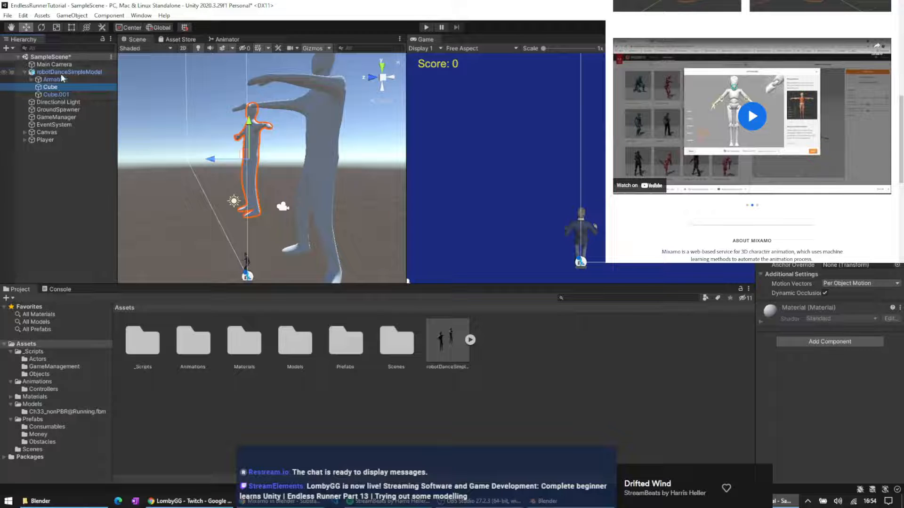
click(60, 94)
click(55, 80)
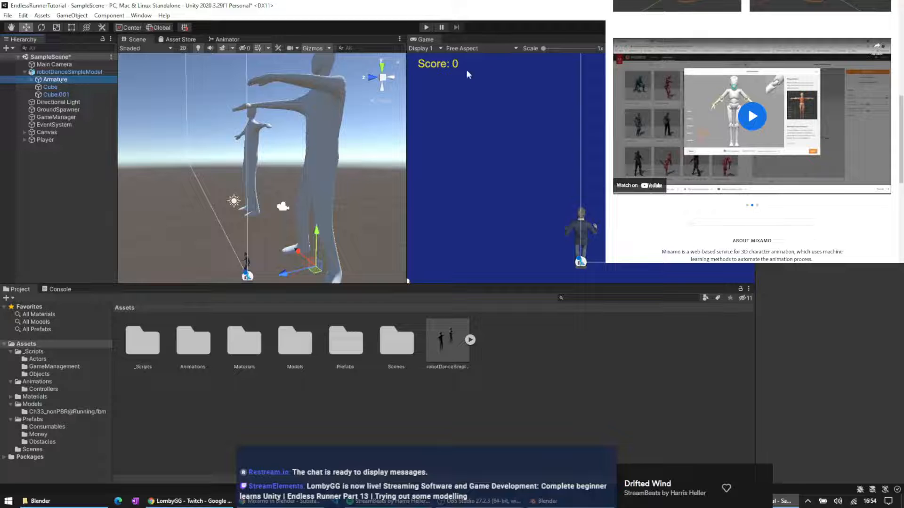
alt+drag(293, 166, 315, 163)
middle_drag(264, 117, 312, 144)
click(58, 73)
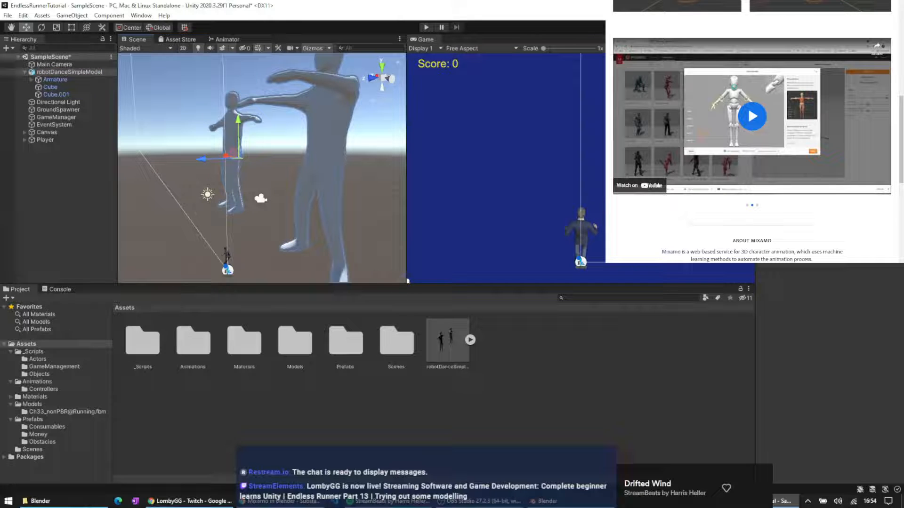
Test-run the game with the scene view visible to check whether the larger figure of robotDanceSimpleModel animates
click(426, 28)
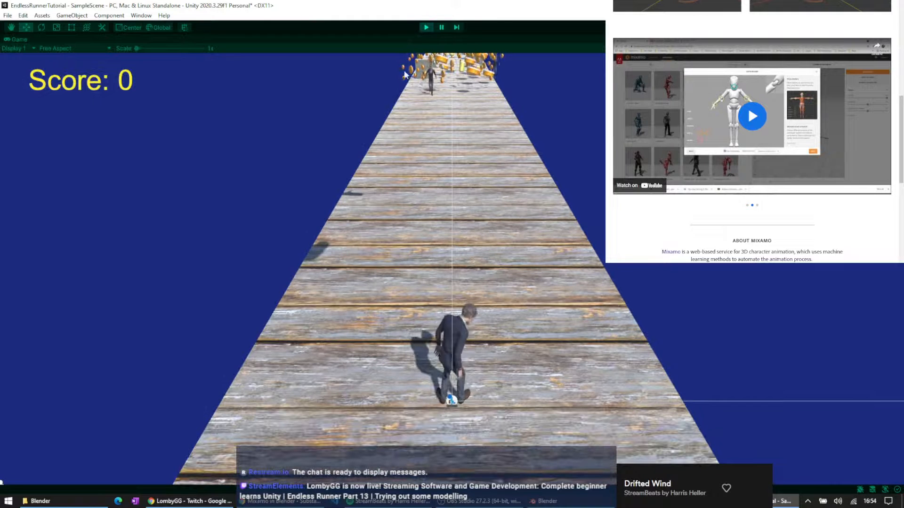
click(426, 27)
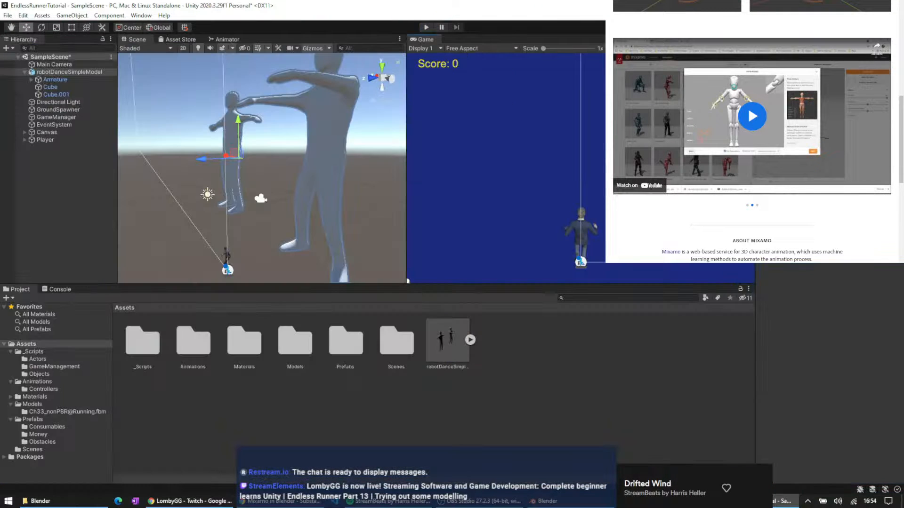
click(427, 28)
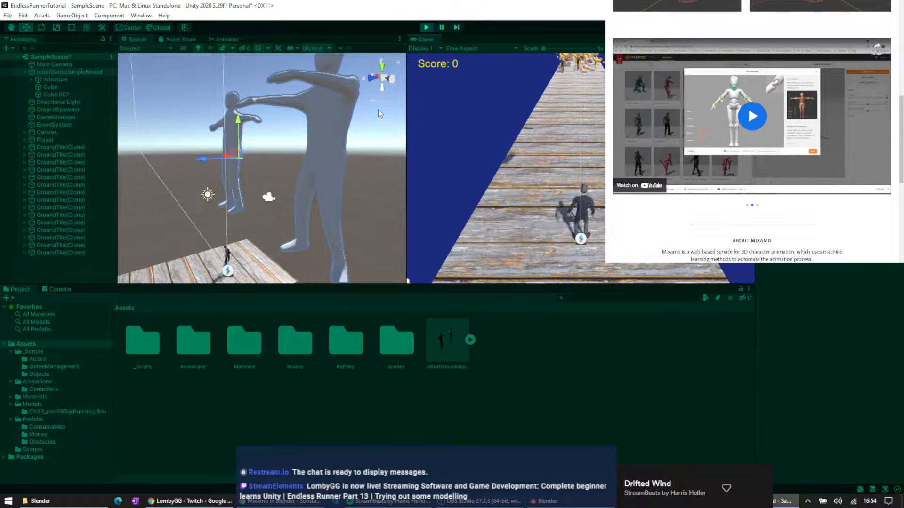
click(339, 111)
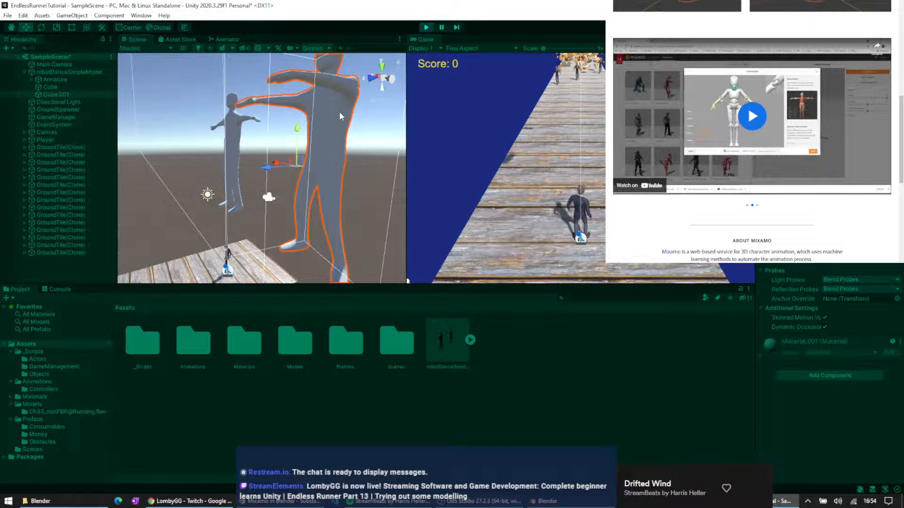
Expand the robotDanceSimpleModel asset, inspect its Armature animation clip and stop the test run
click(470, 340)
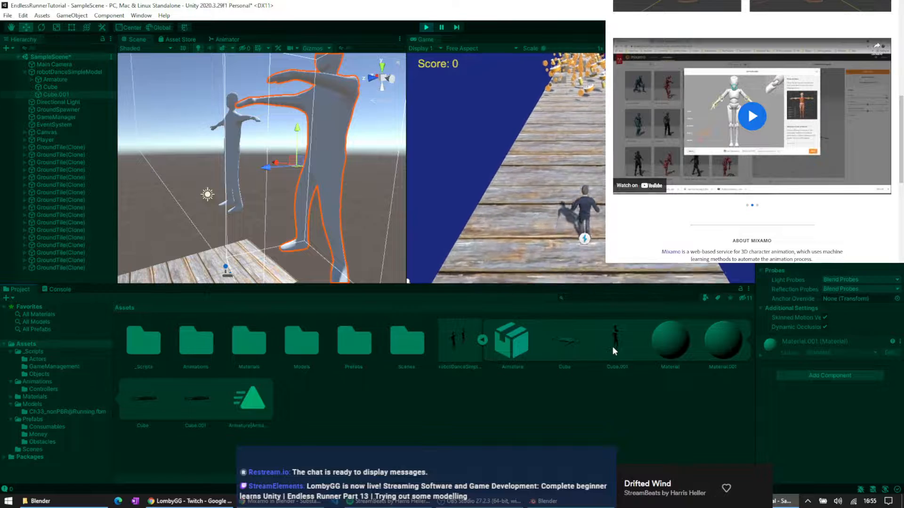
click(252, 390)
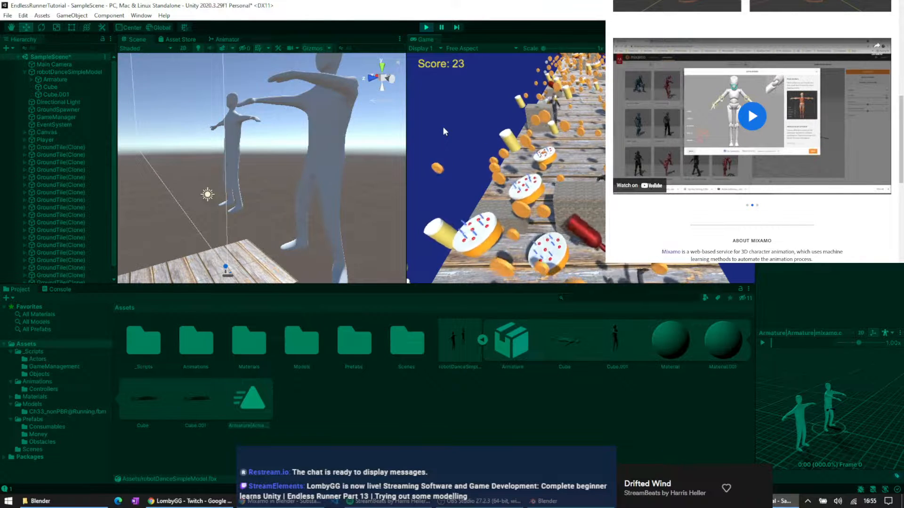
click(422, 27)
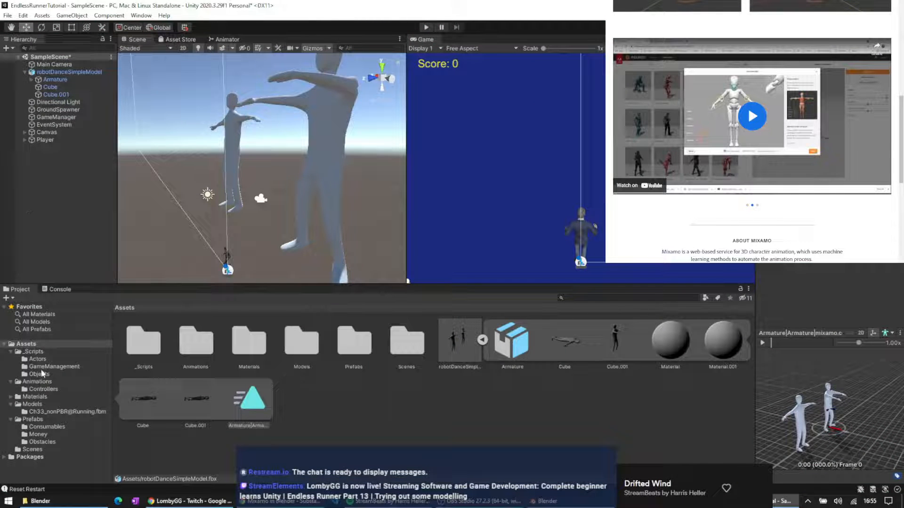
Compare the components of robotDanceSimpleModel with those of Player and its Ch33_nonPBR@Running child
click(107, 72)
key(F2)
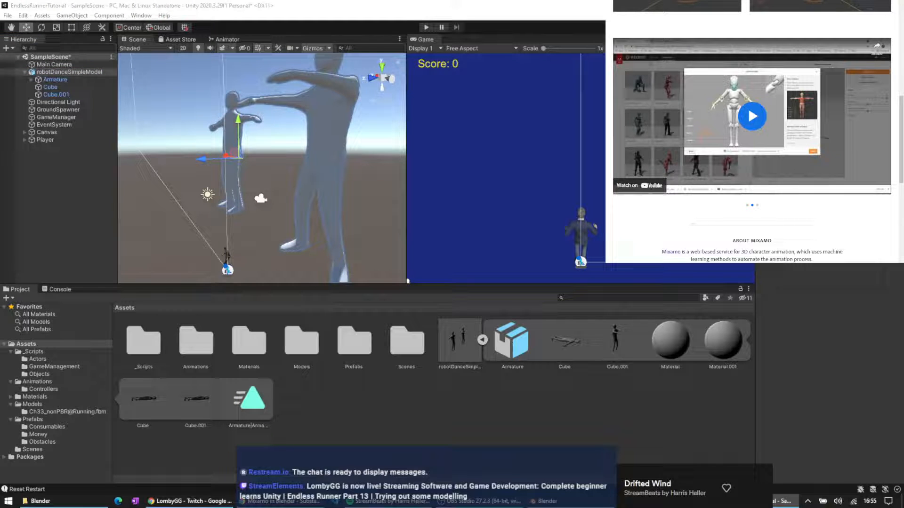
click(47, 140)
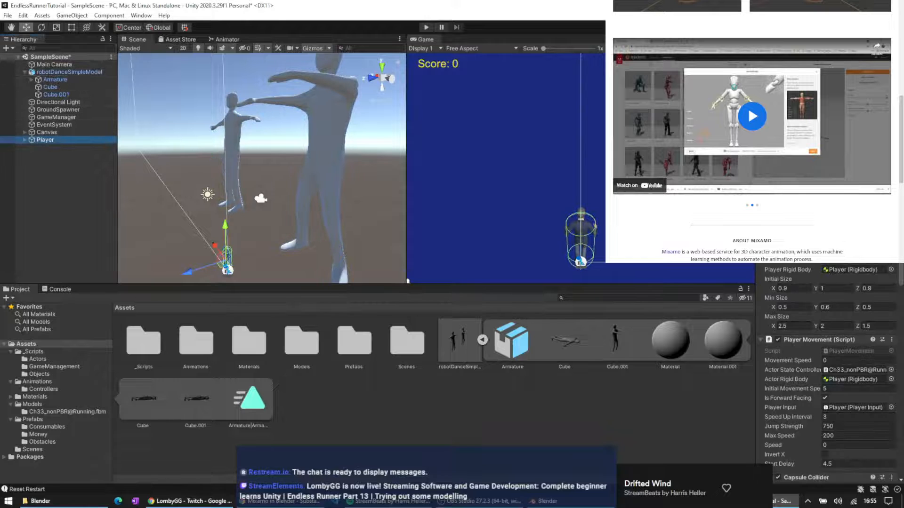
scroll(829, 367, down, 5)
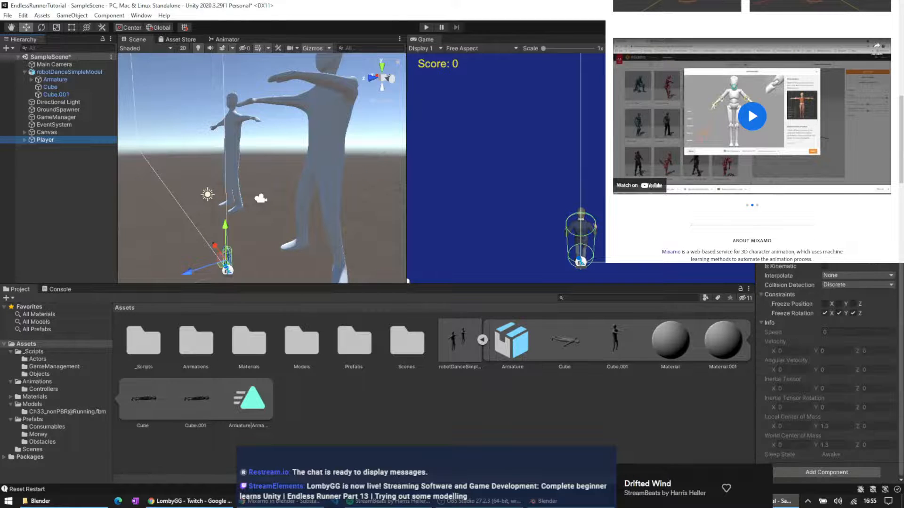
click(25, 140)
click(46, 148)
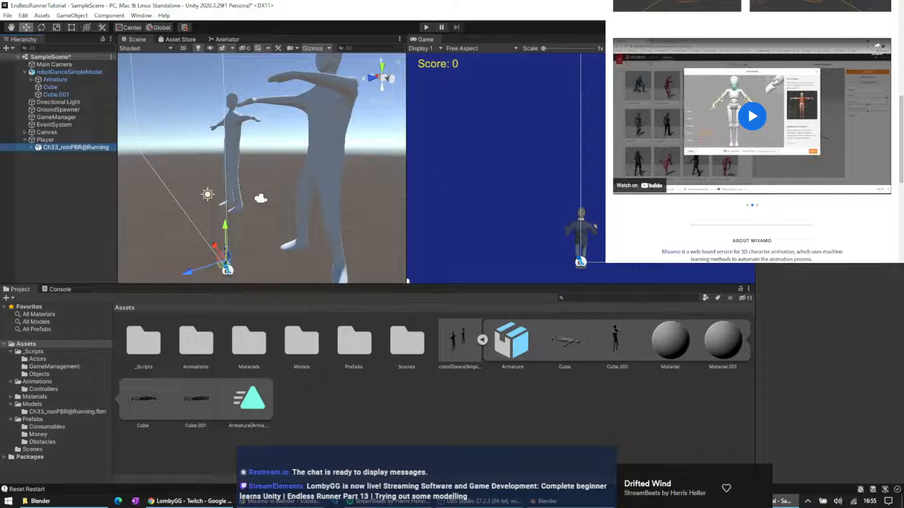
click(70, 71)
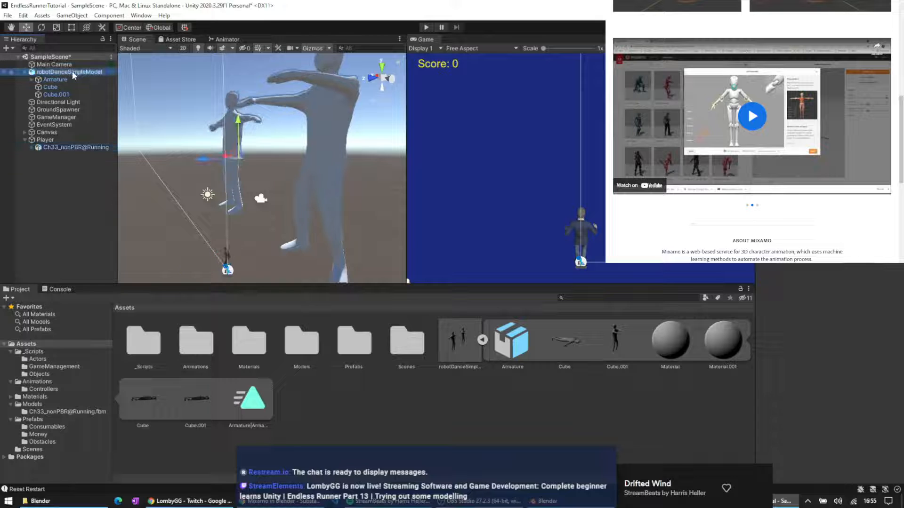
key(alt+Tab)
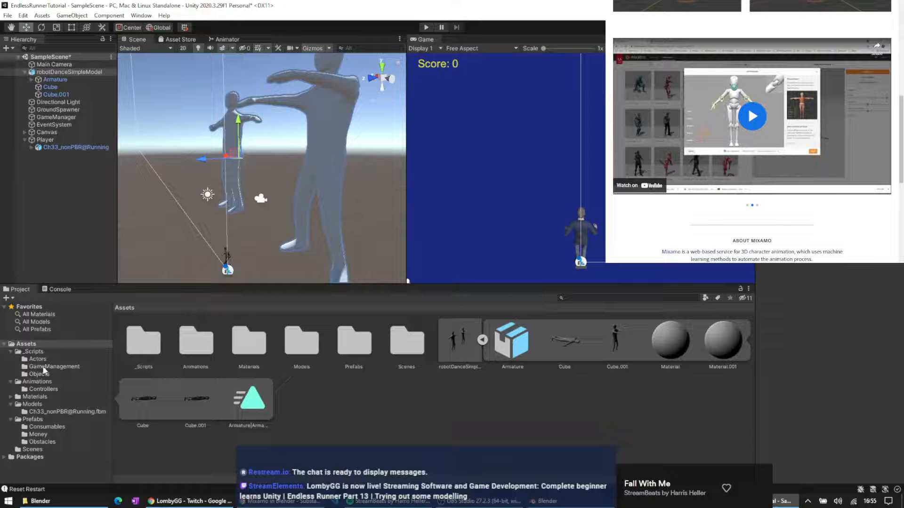
Create an Animator Controller named DanceModel in the Animations/Controllers folder
click(44, 389)
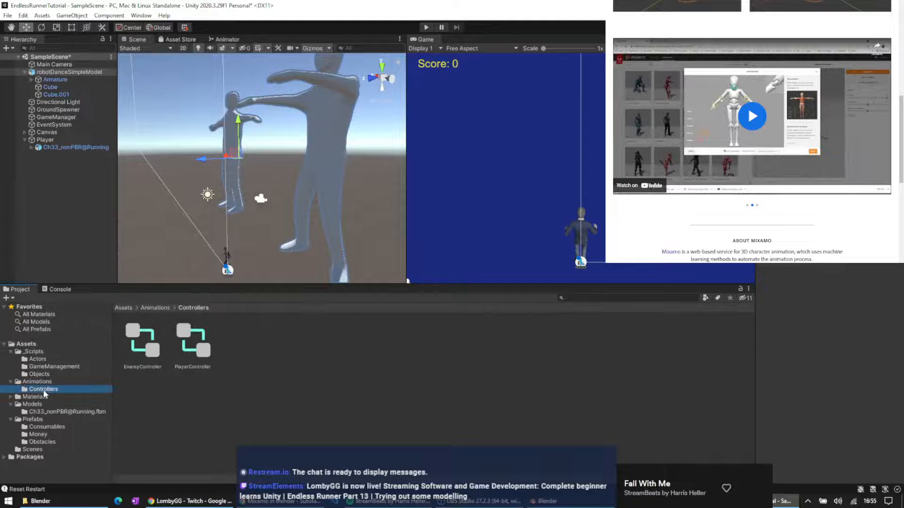
right_click(268, 351)
mouse_move(366, 105)
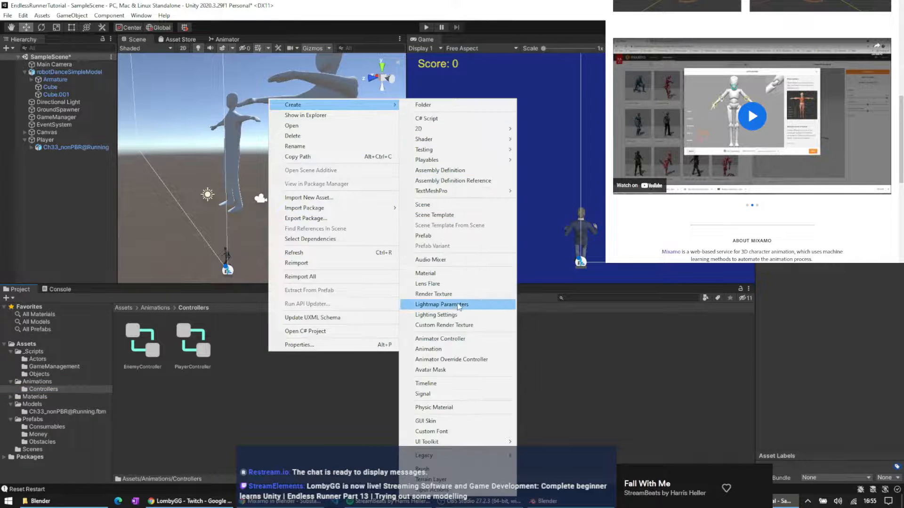
click(439, 339)
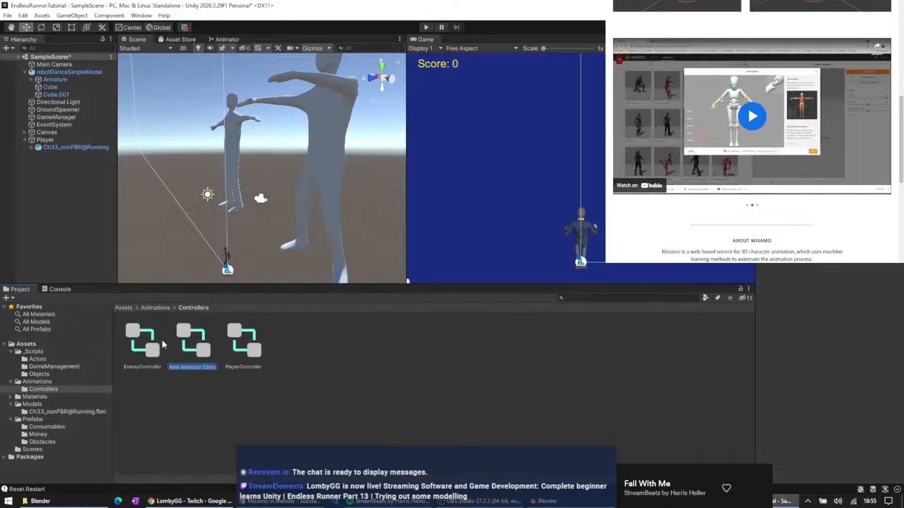
text(Dancee)
key(BackSpace)
text(Model)
key(Return)
Open the DanceModel controller and add robotDanceSimpleModel's Armature animation clip as its default state
double_click(132, 337)
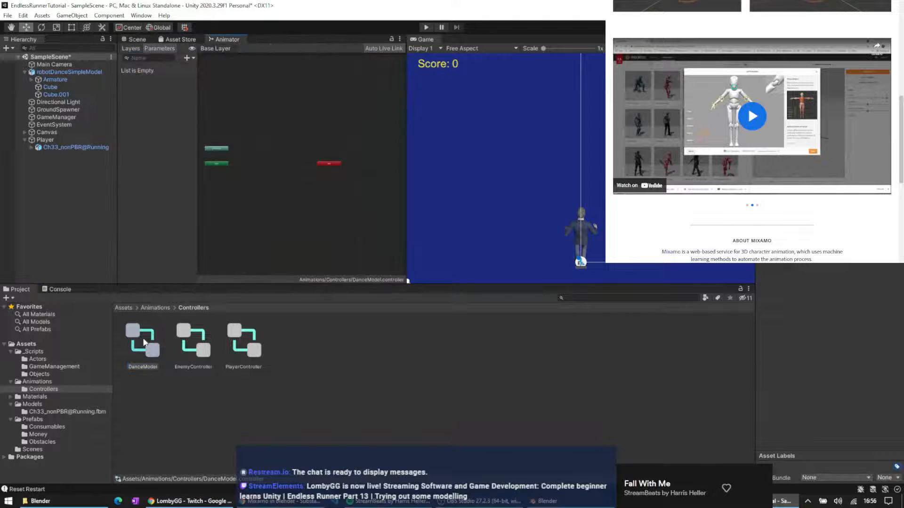
scroll(202, 137, up, 3)
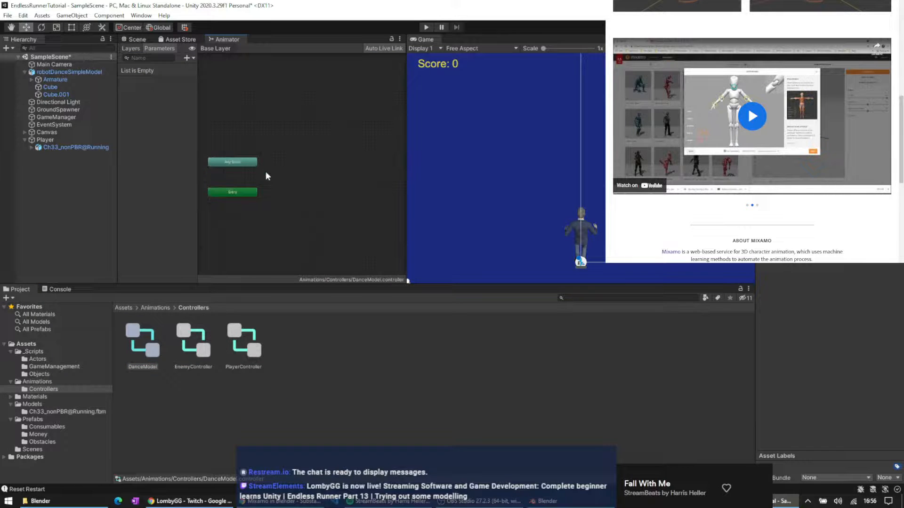
scroll(266, 172, down, 2)
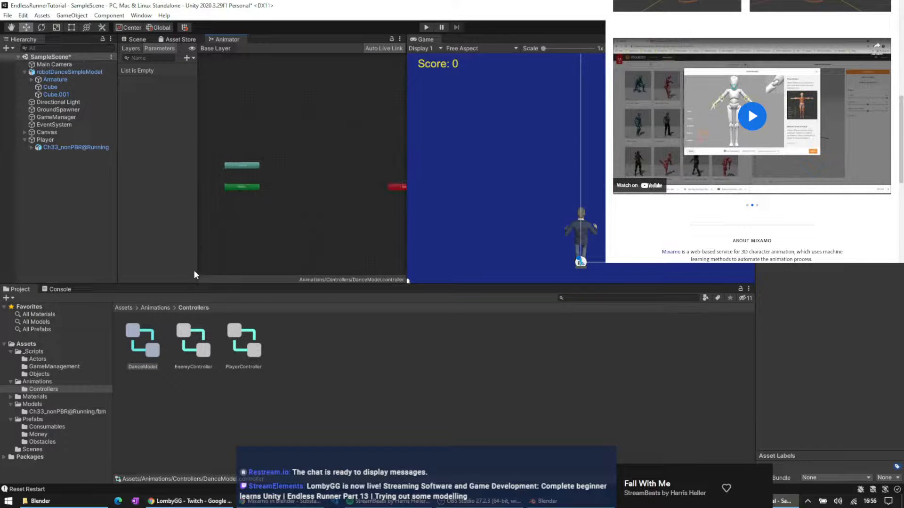
click(39, 347)
drag(257, 407, 311, 201)
scroll(311, 200, up, 3)
middle_drag(230, 190, 299, 210)
scroll(299, 212, down, 2)
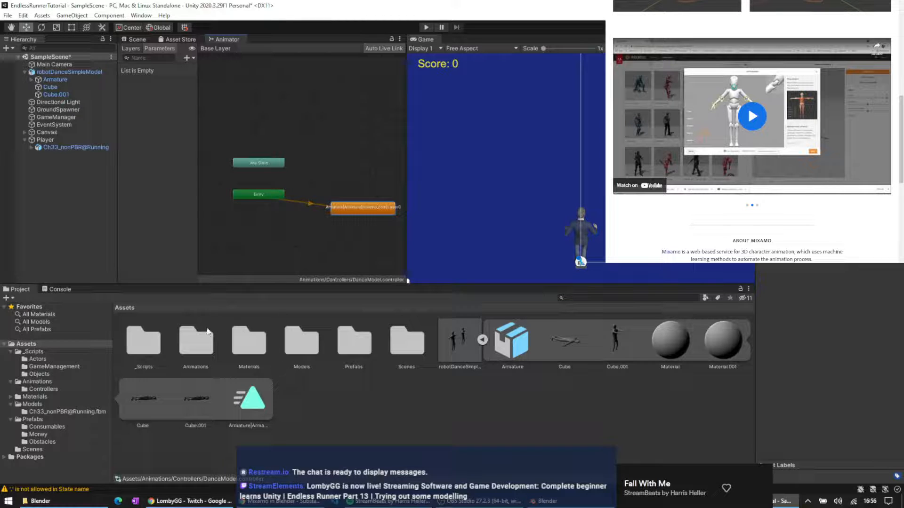
click(46, 381)
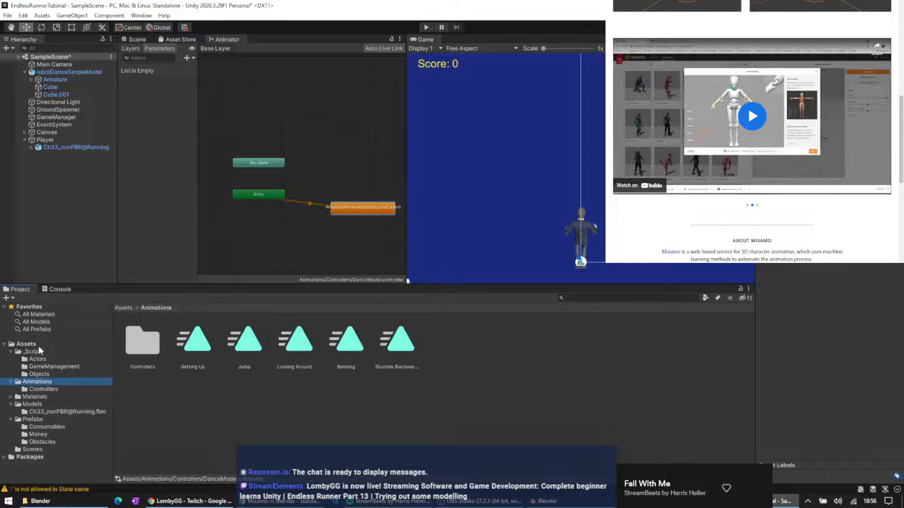
click(307, 231)
middle_drag(296, 201, 275, 198)
scroll(274, 173, down, 2)
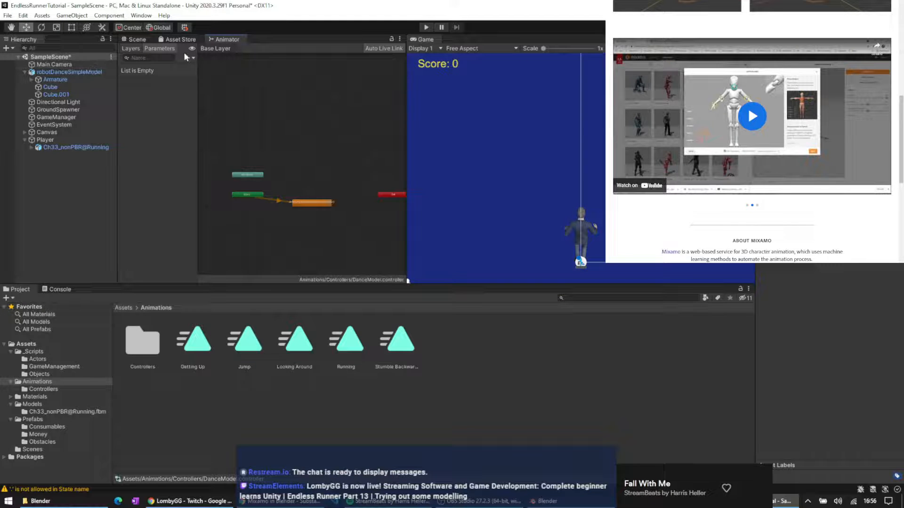
Select robotDanceSimpleModel in the scene, play-test the game to check its dance animation, and stop the run
click(142, 39)
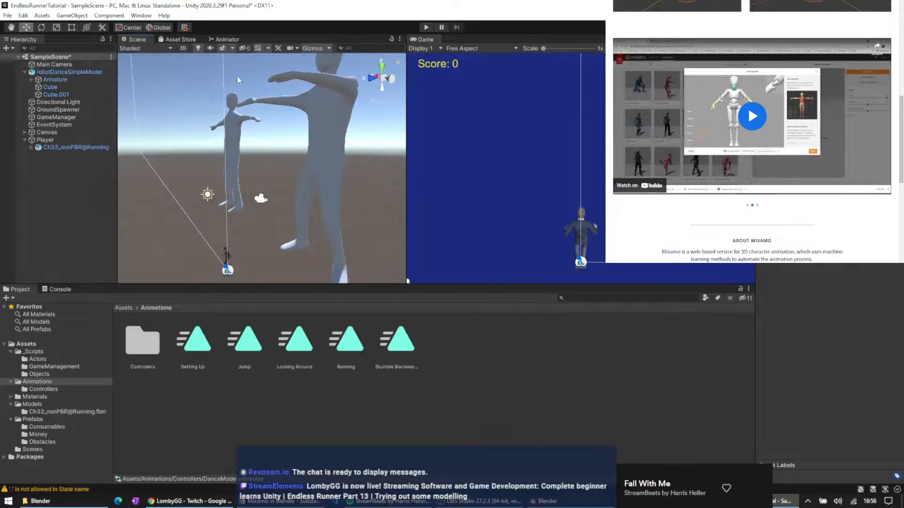
click(69, 72)
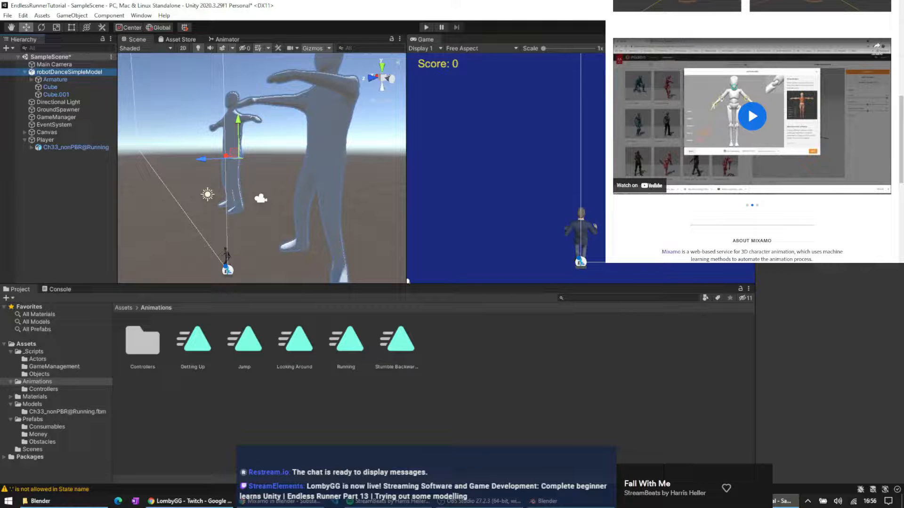
click(748, 150)
key(Return)
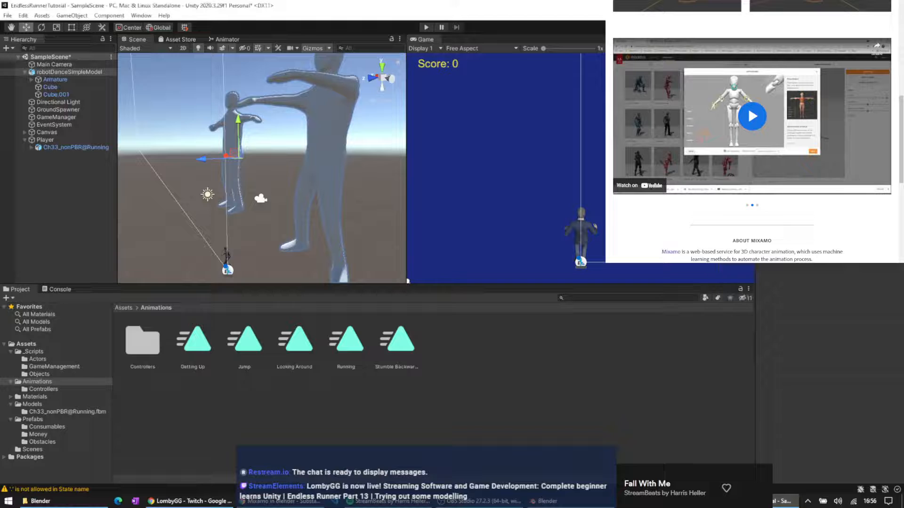
click(427, 28)
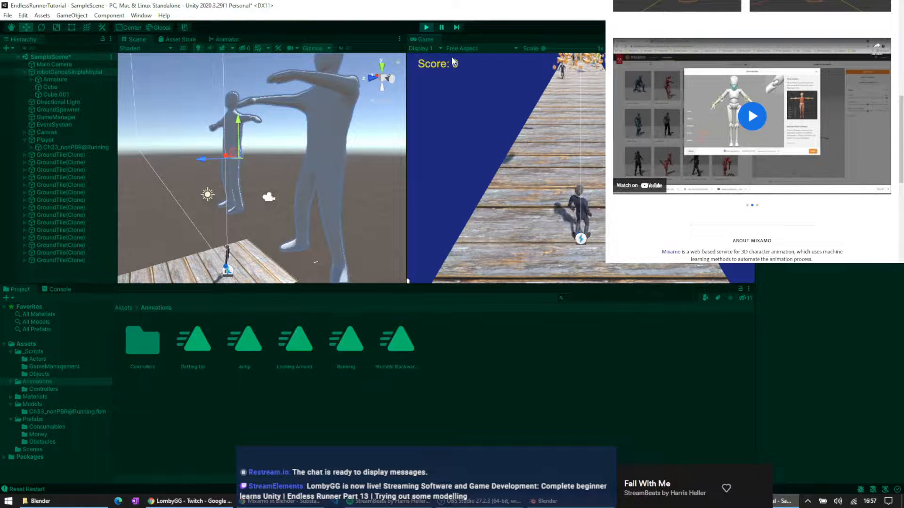
click(426, 26)
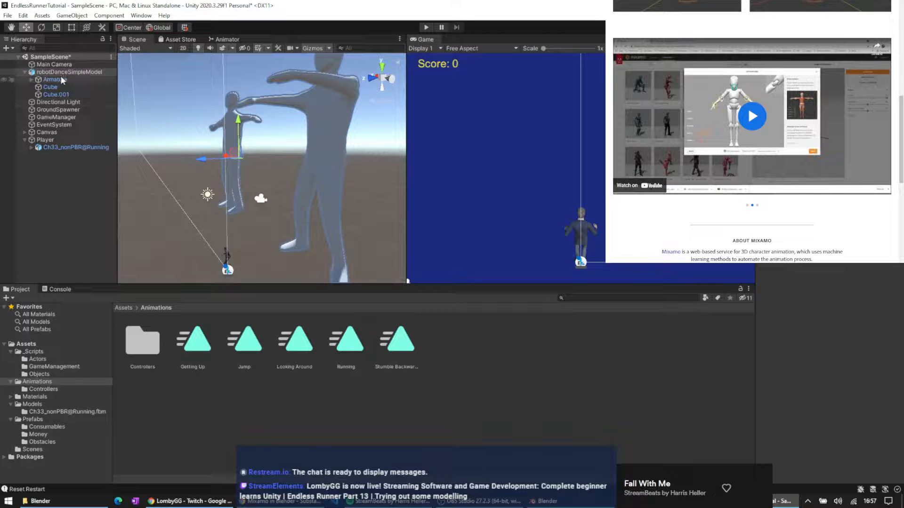
Delete the robotDanceSimpleModel object from SampleScene
click(28, 344)
click(450, 332)
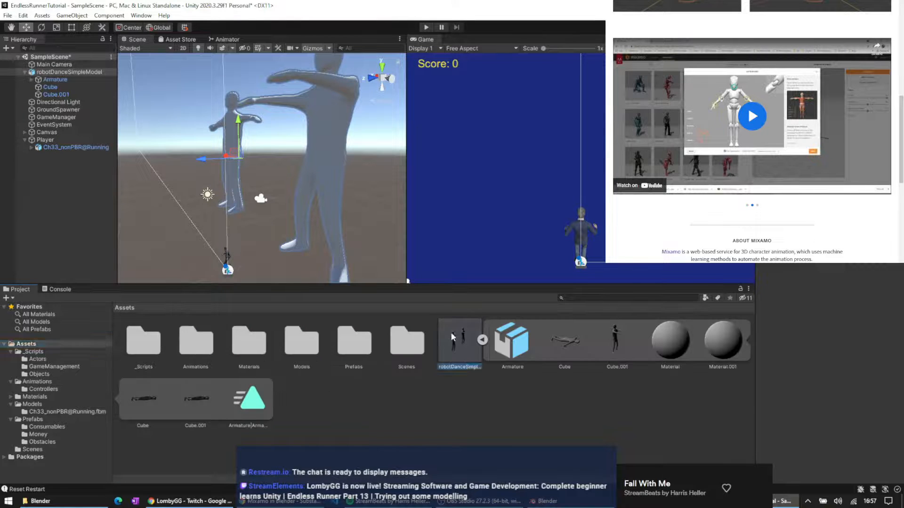
click(57, 73)
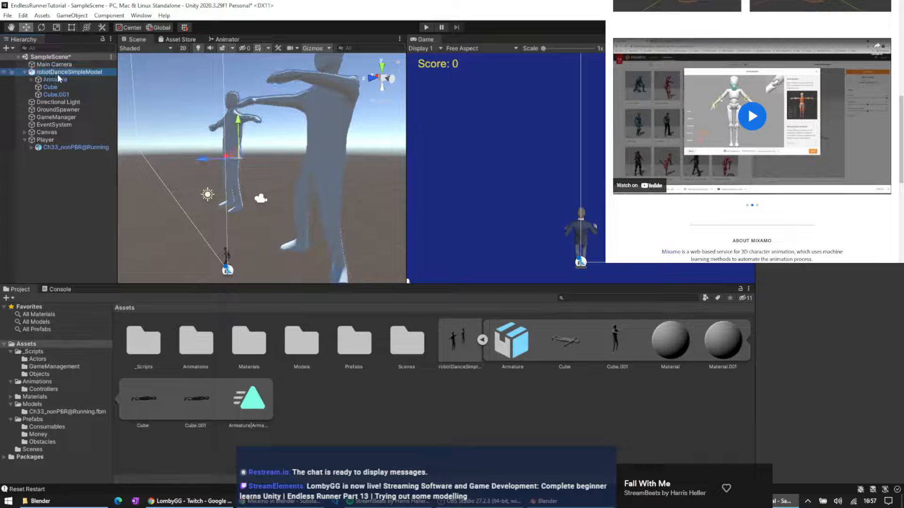
key(Delete)
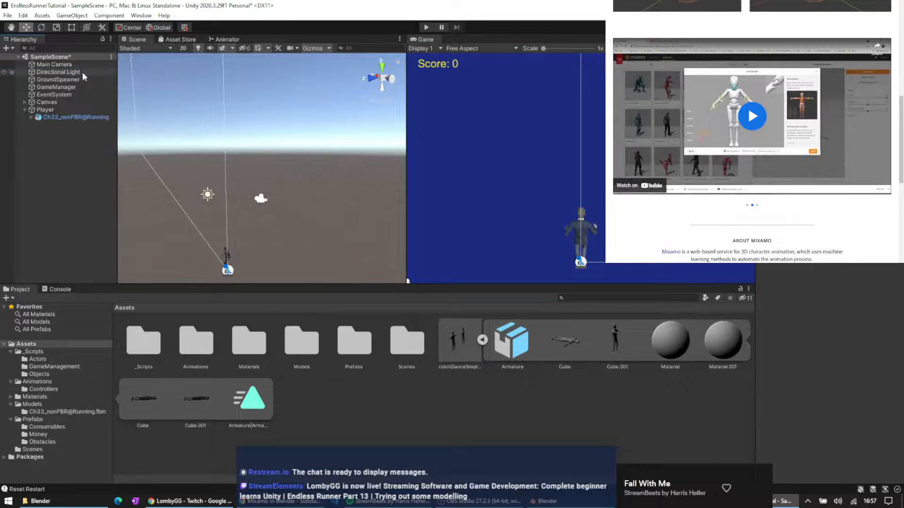
Collapse the Player hierarchy and delete the robotDanceSimpleModel.fbx asset from the Assets folder
click(24, 109)
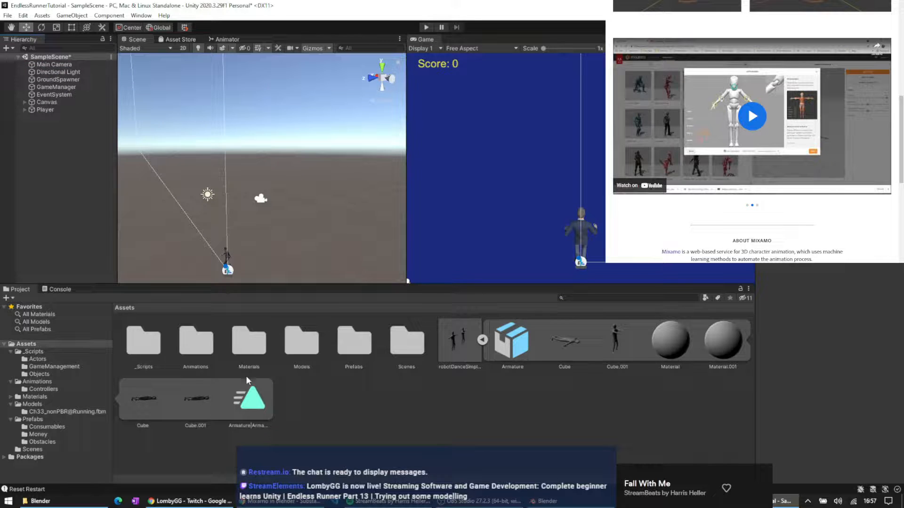
click(481, 340)
click(453, 340)
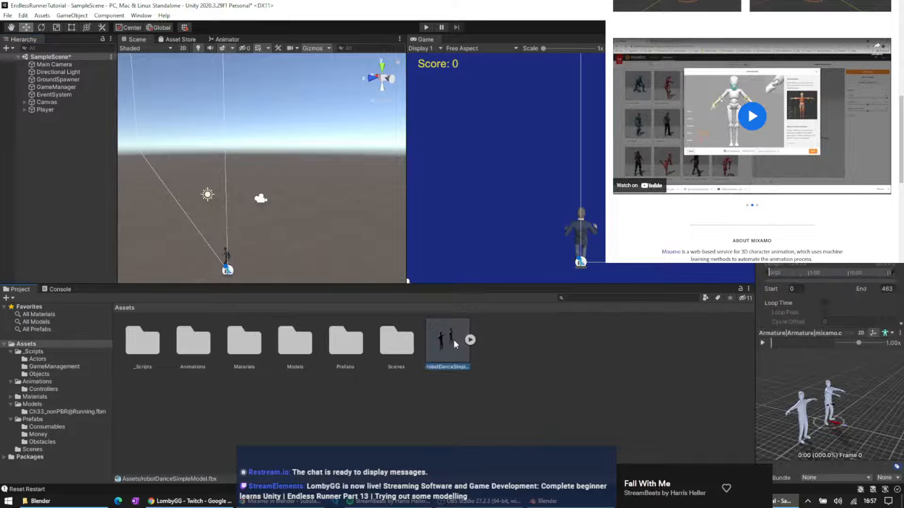
key(Delete)
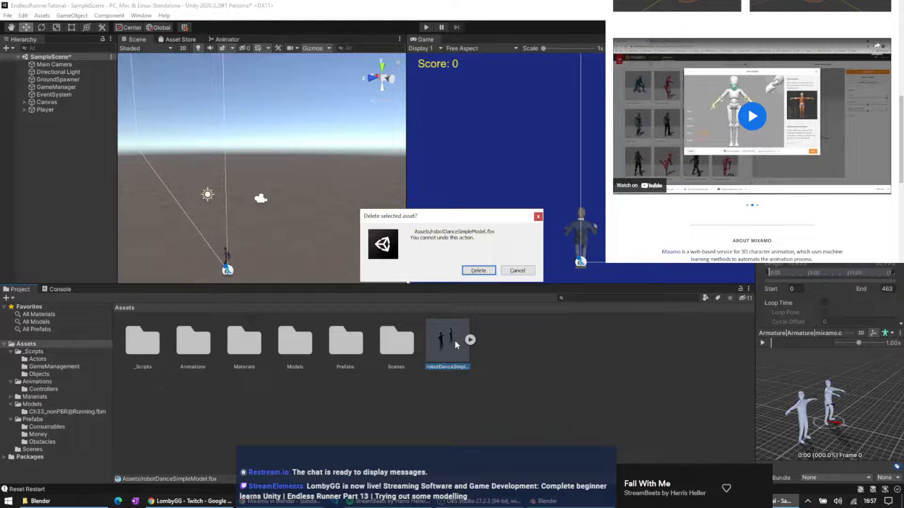
click(478, 271)
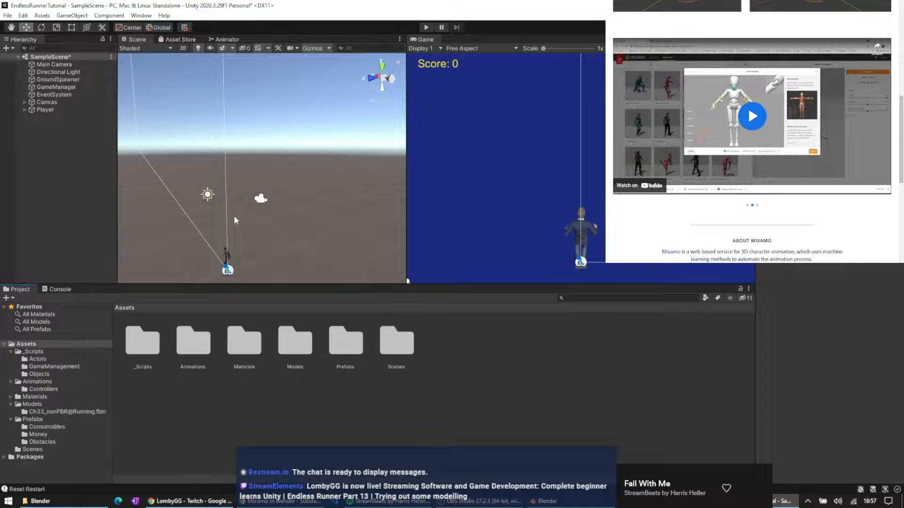
Switch to Blender and examine the Mixamo-rigged character in the 3D viewport
click(893, 5)
click(449, 268)
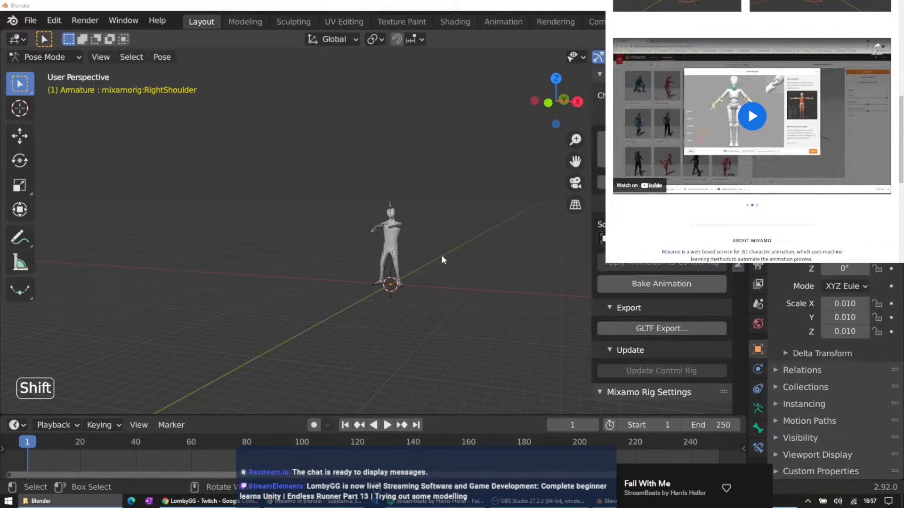
mouse_move(434, 224)
middle_down()
mouse_move(510, 234)
mouse_move(388, 254)
mouse_move(274, 206)
mouse_move(456, 277)
mouse_move(489, 236)
mouse_move(429, 215)
middle_up()
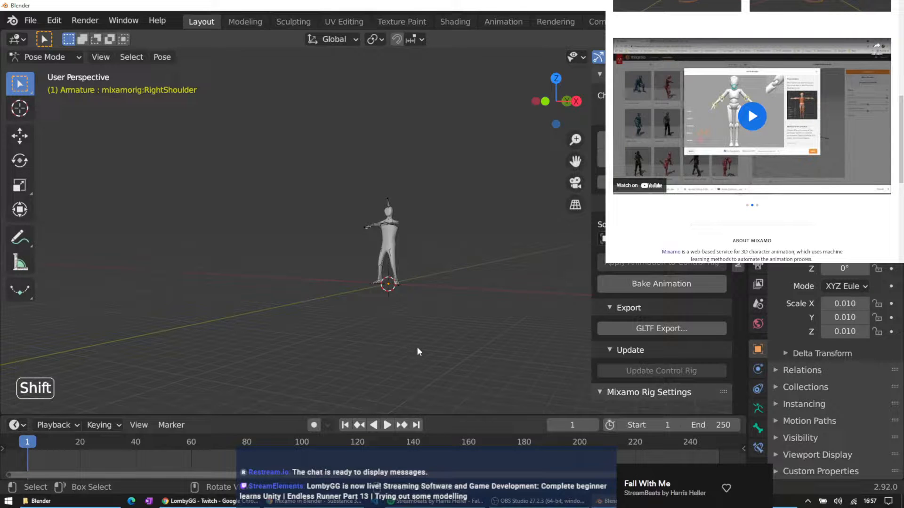